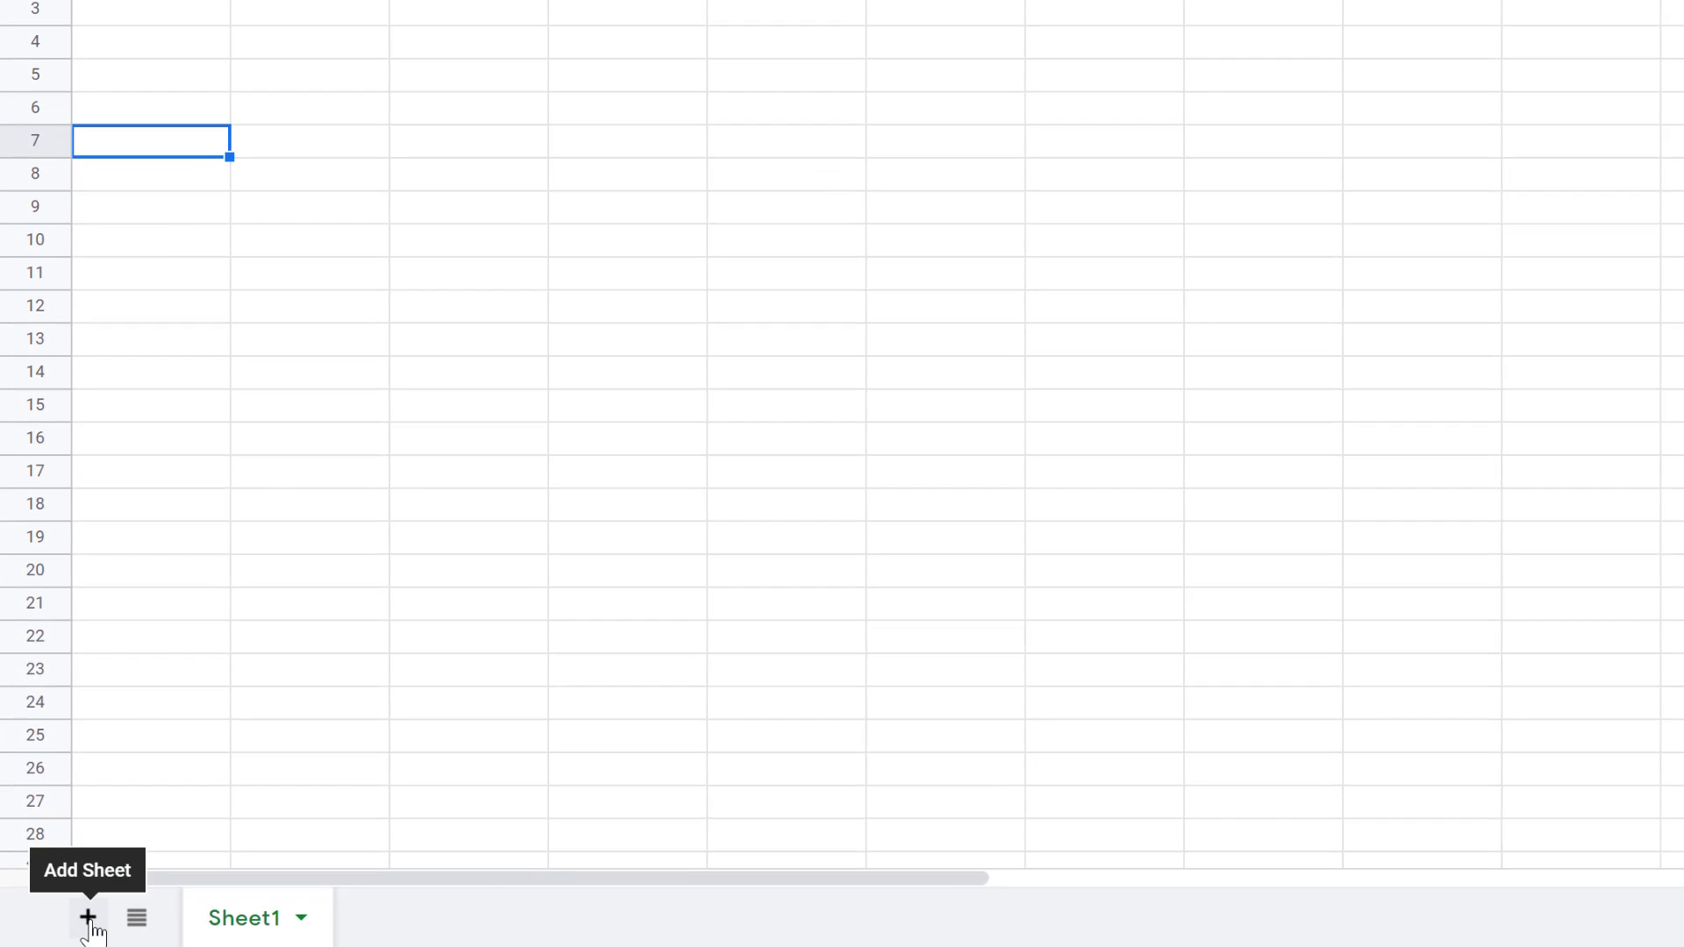
Step: Add two new sheets to the workbook and rename Sheet1 as "Attedance"
{"action": "left_click", "coordinate": [89, 922]}
{"action": "left_click", "coordinate": [90, 920]}
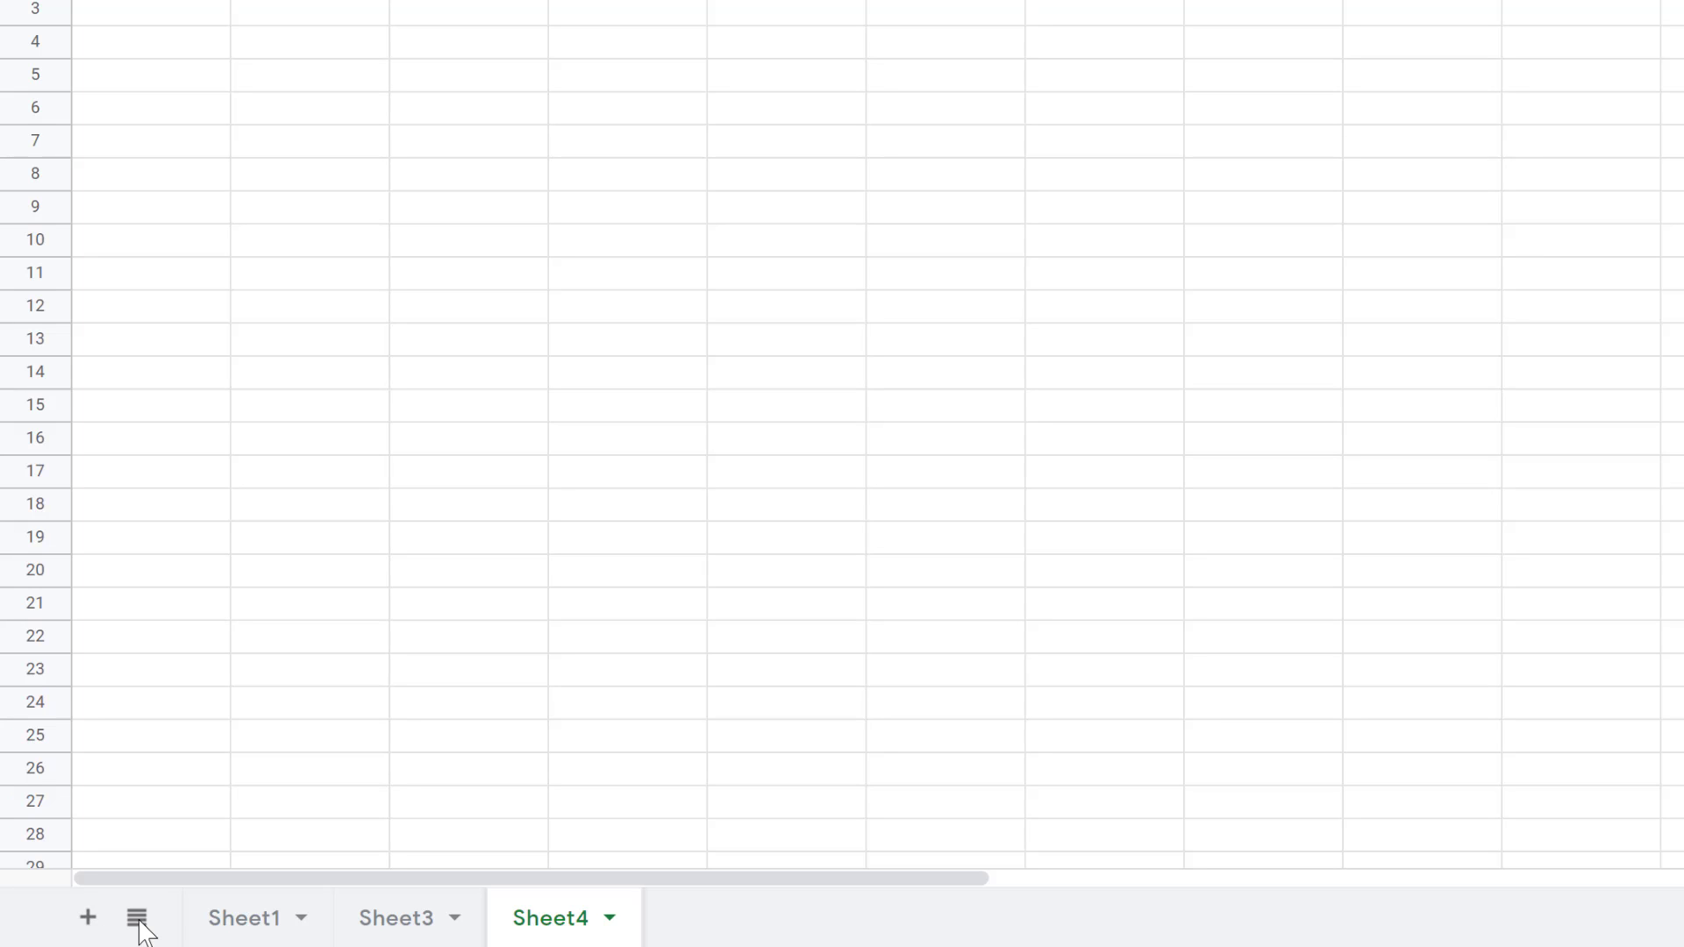
{"action": "left_click", "coordinate": [246, 923]}
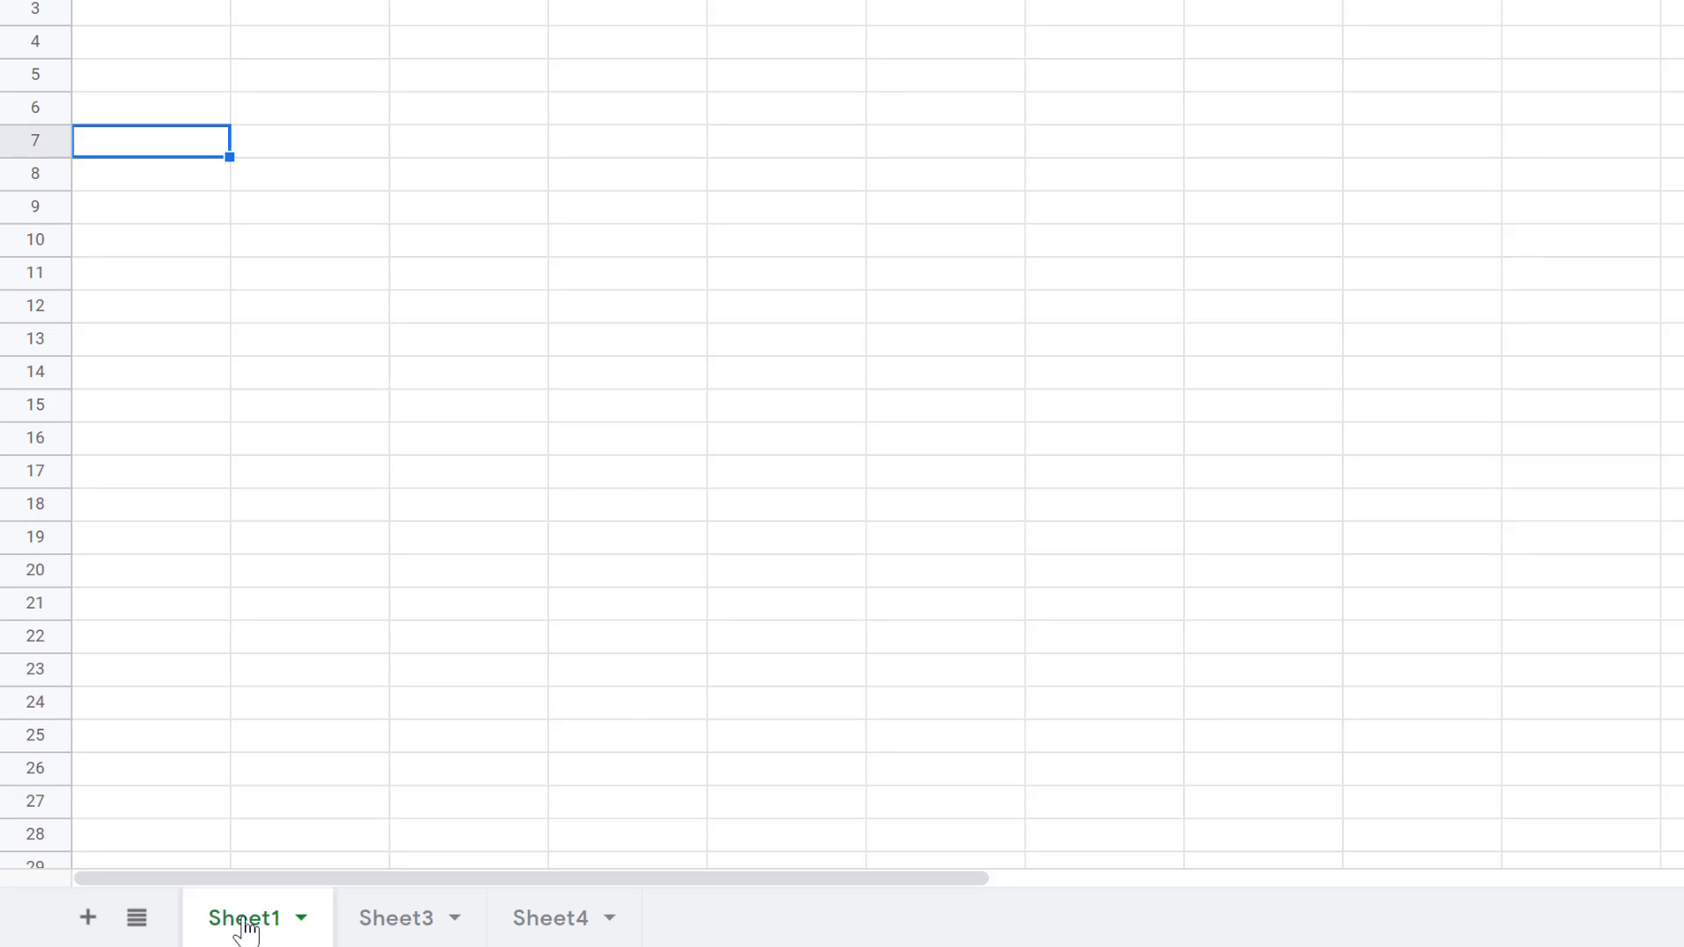
{"action": "double_click", "coordinate": [248, 922]}
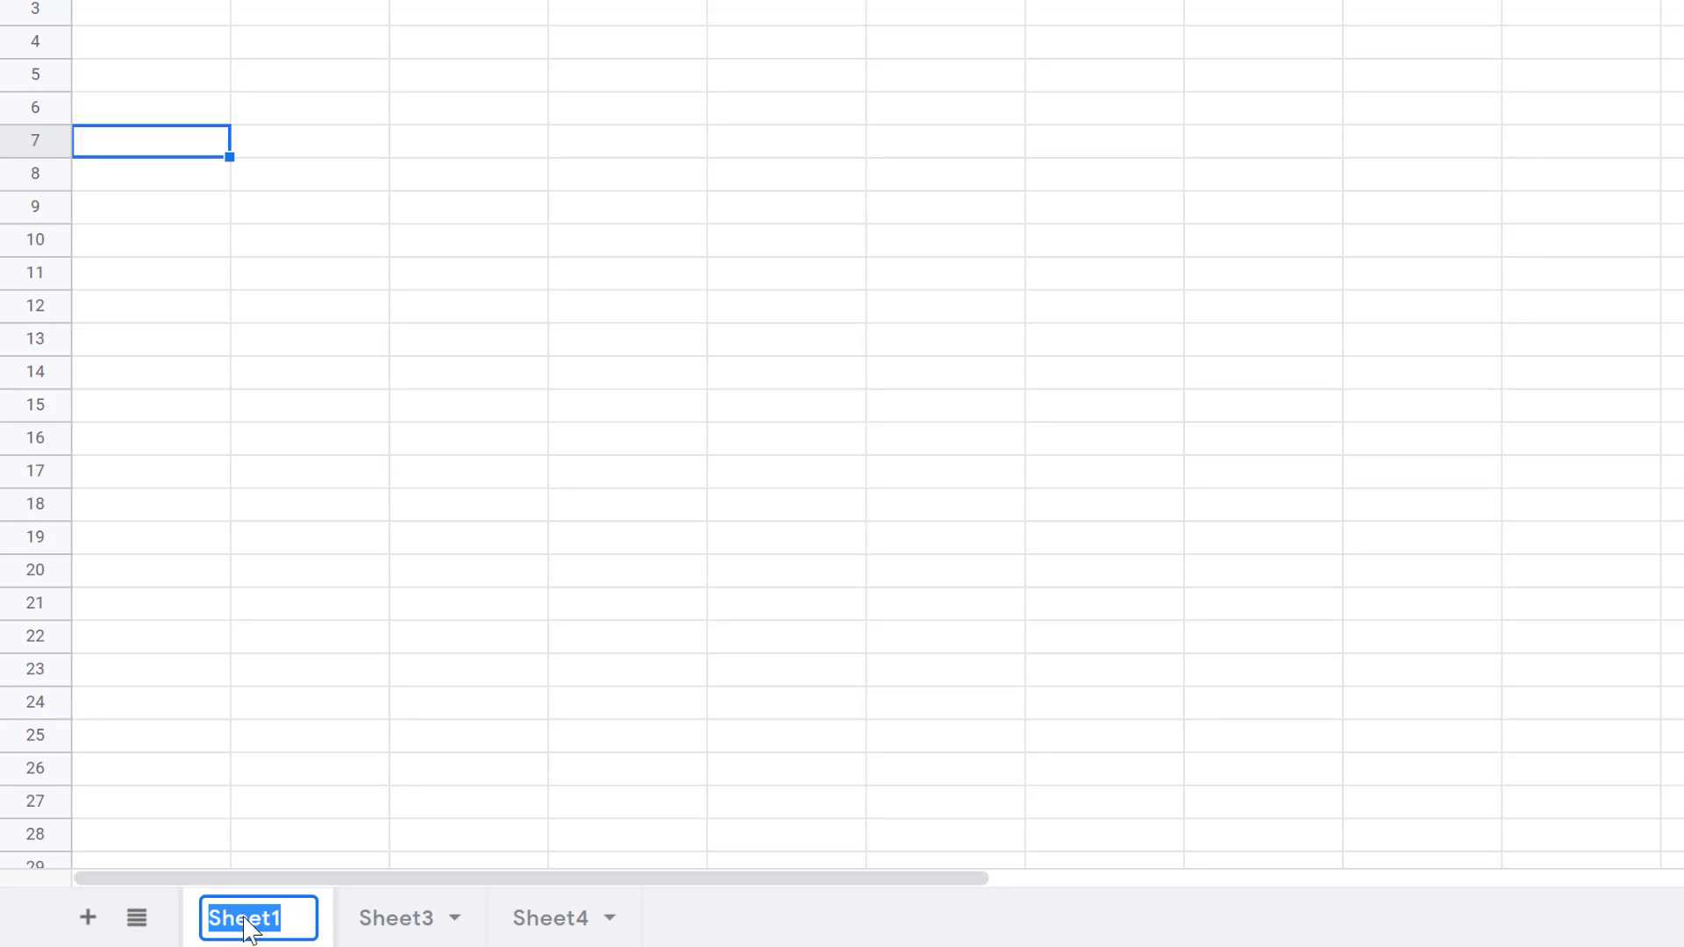
{"action": "type", "text": "A"}
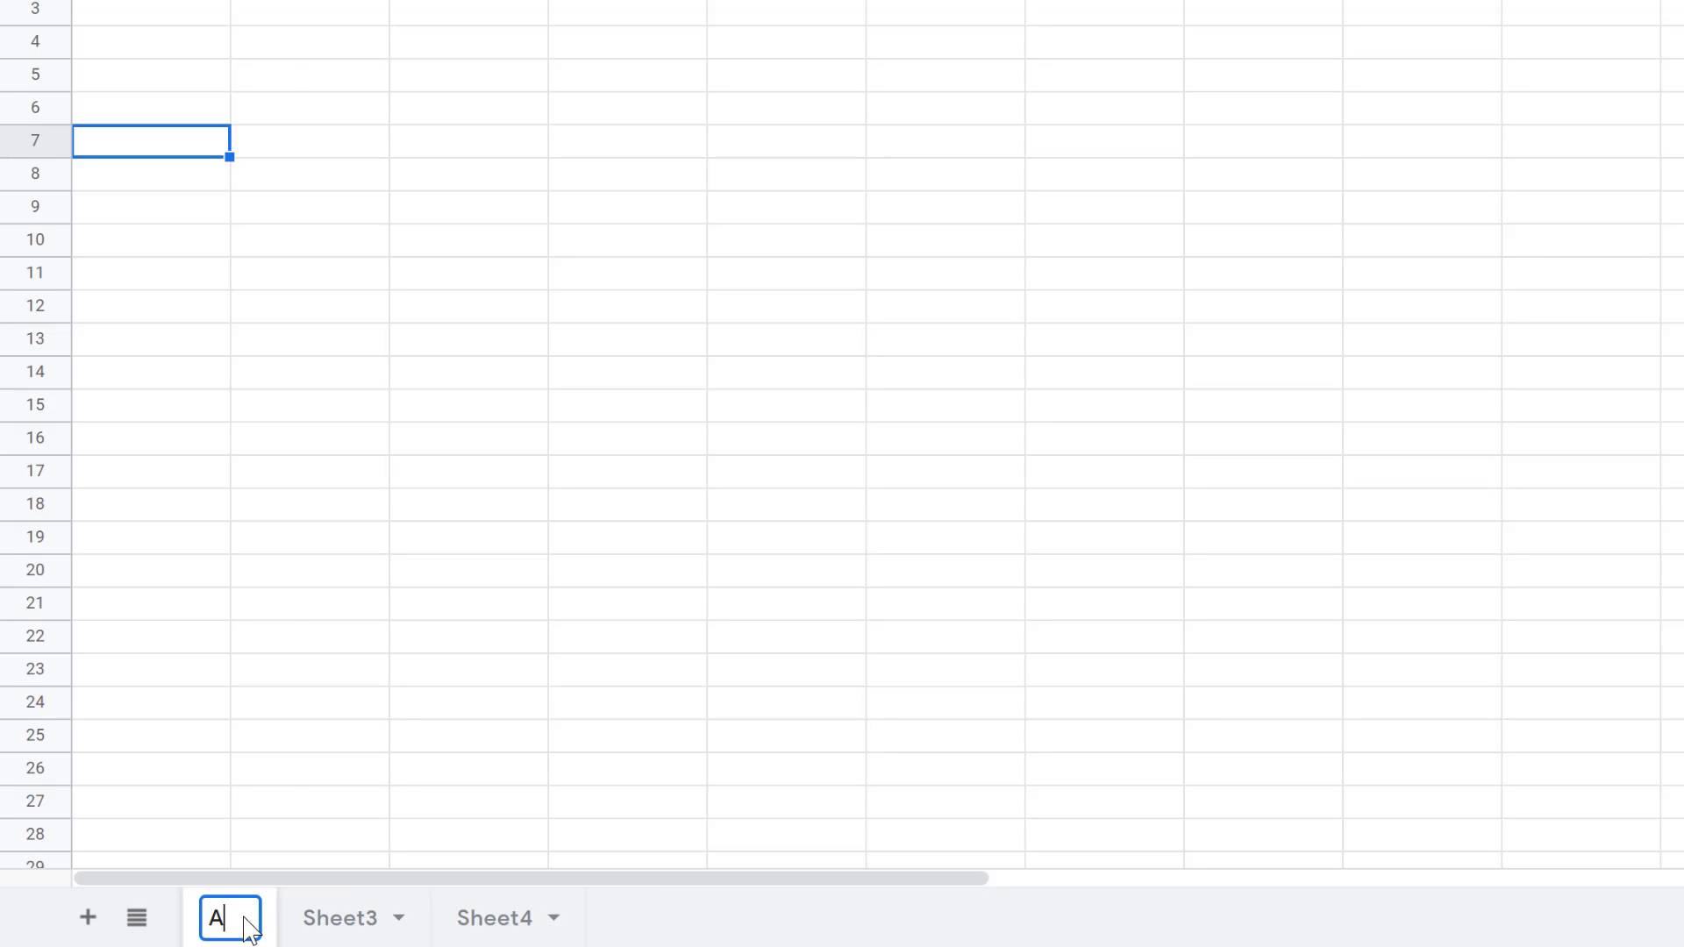
{"action": "type", "text": "tted"}
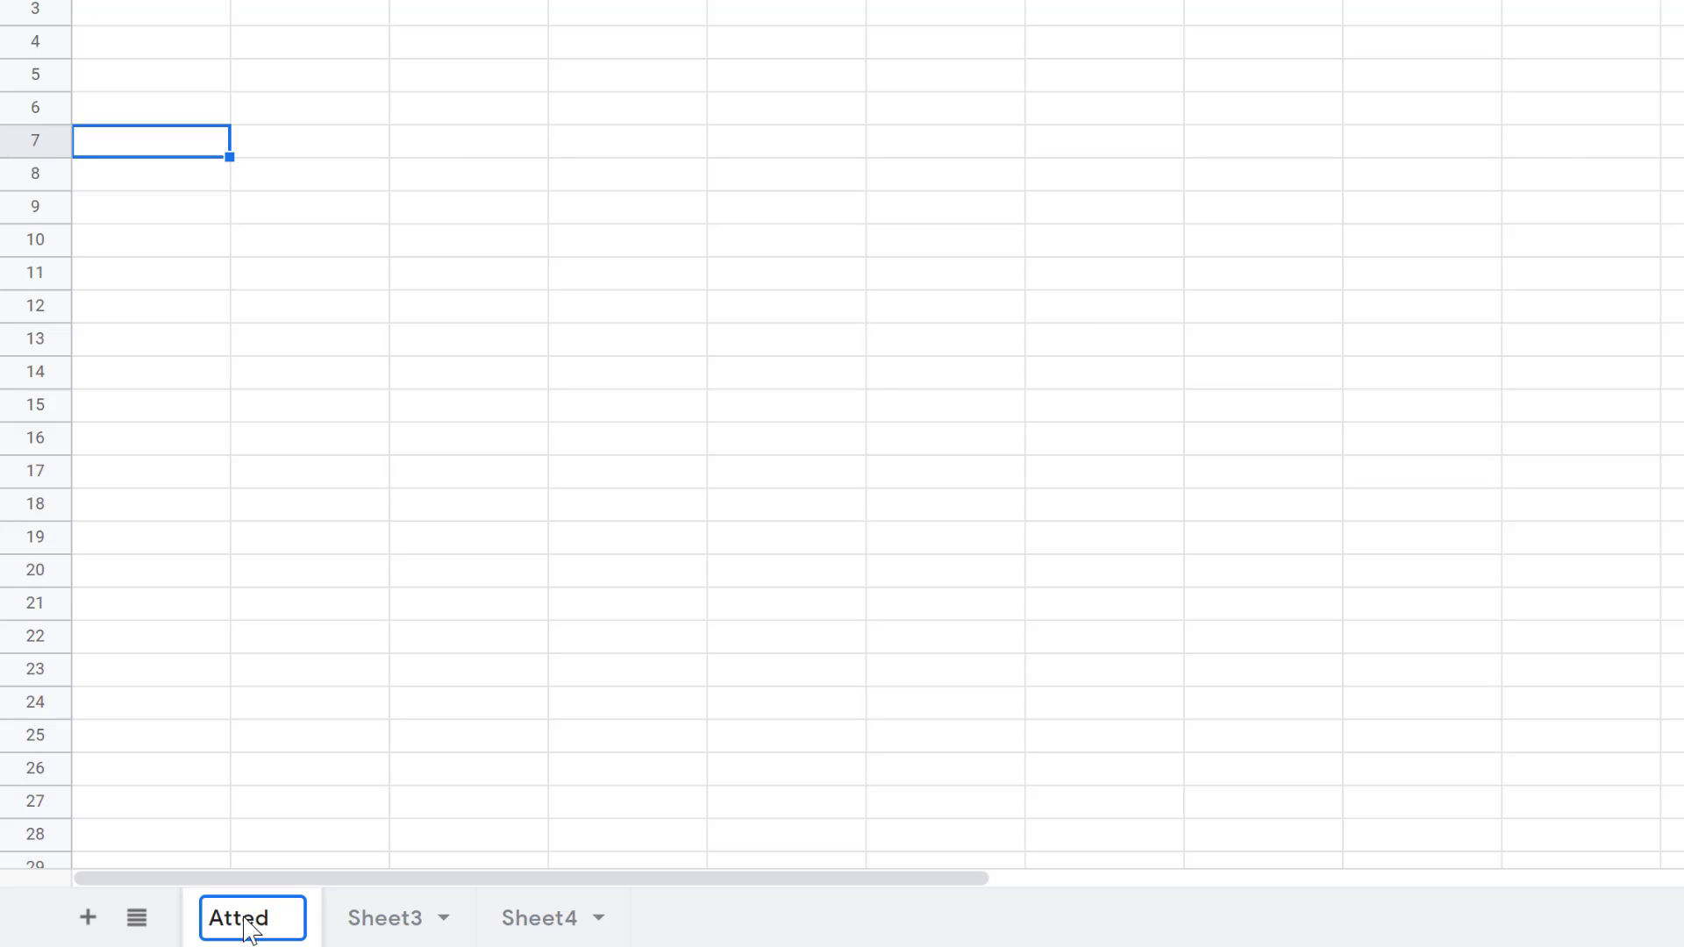
{"action": "type", "text": "ance"}
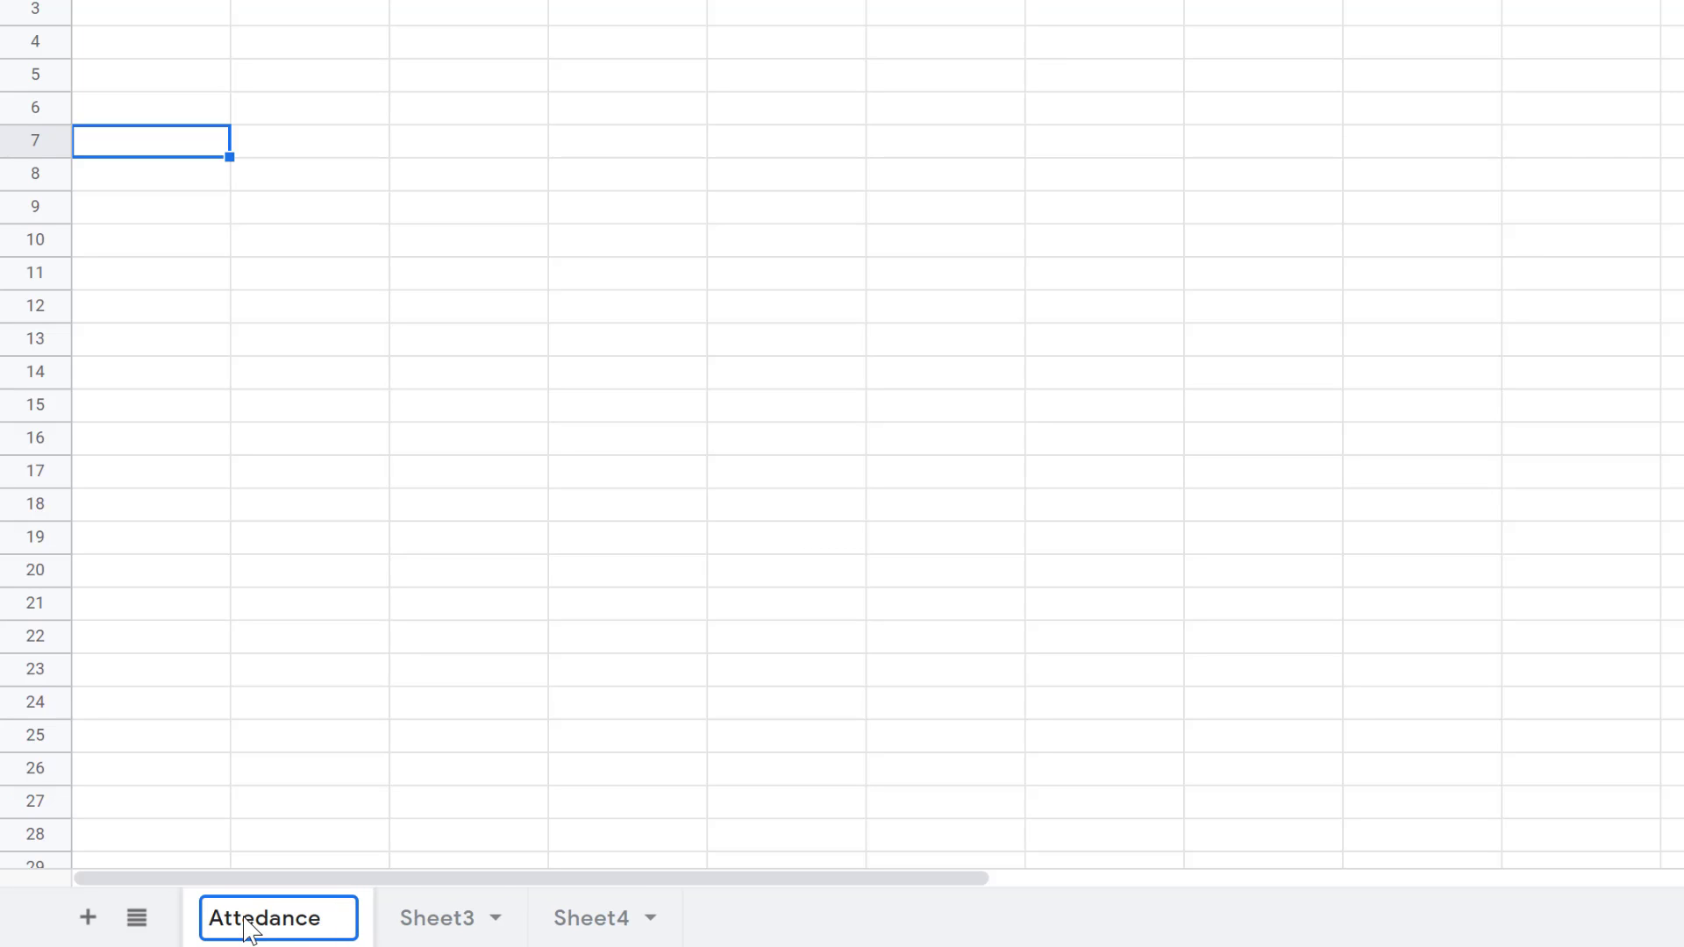
Step: Rename Sheet3 as "Classroom List"
{"action": "left_click", "coordinate": [443, 926]}
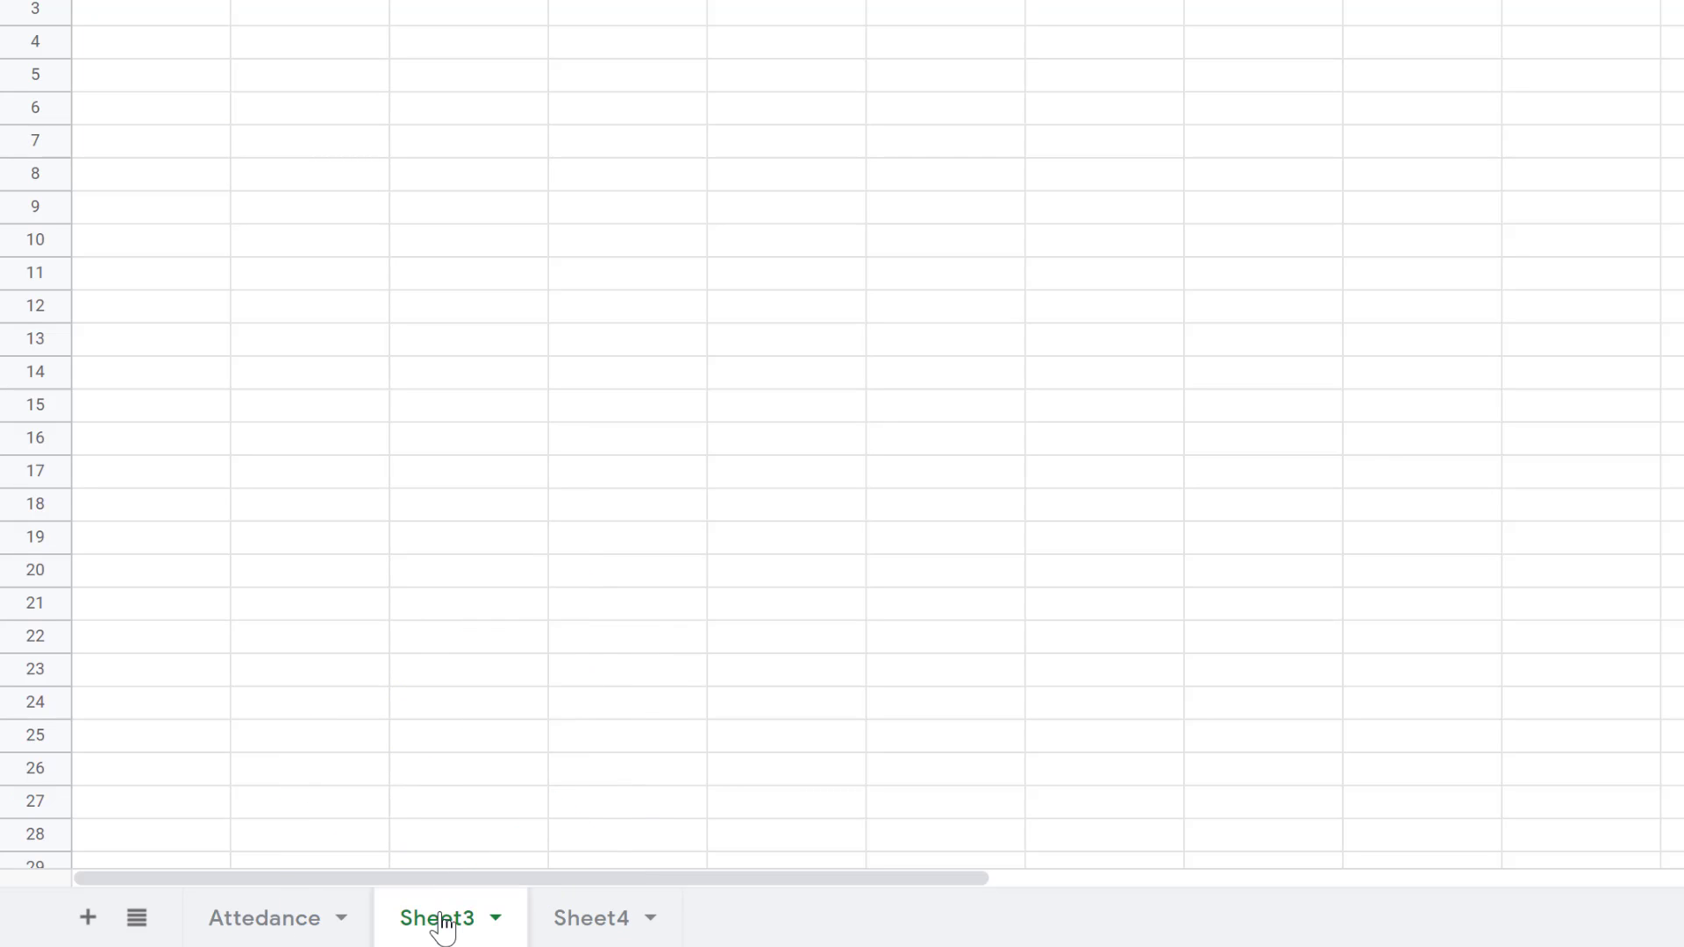
{"action": "double_click", "coordinate": [443, 926]}
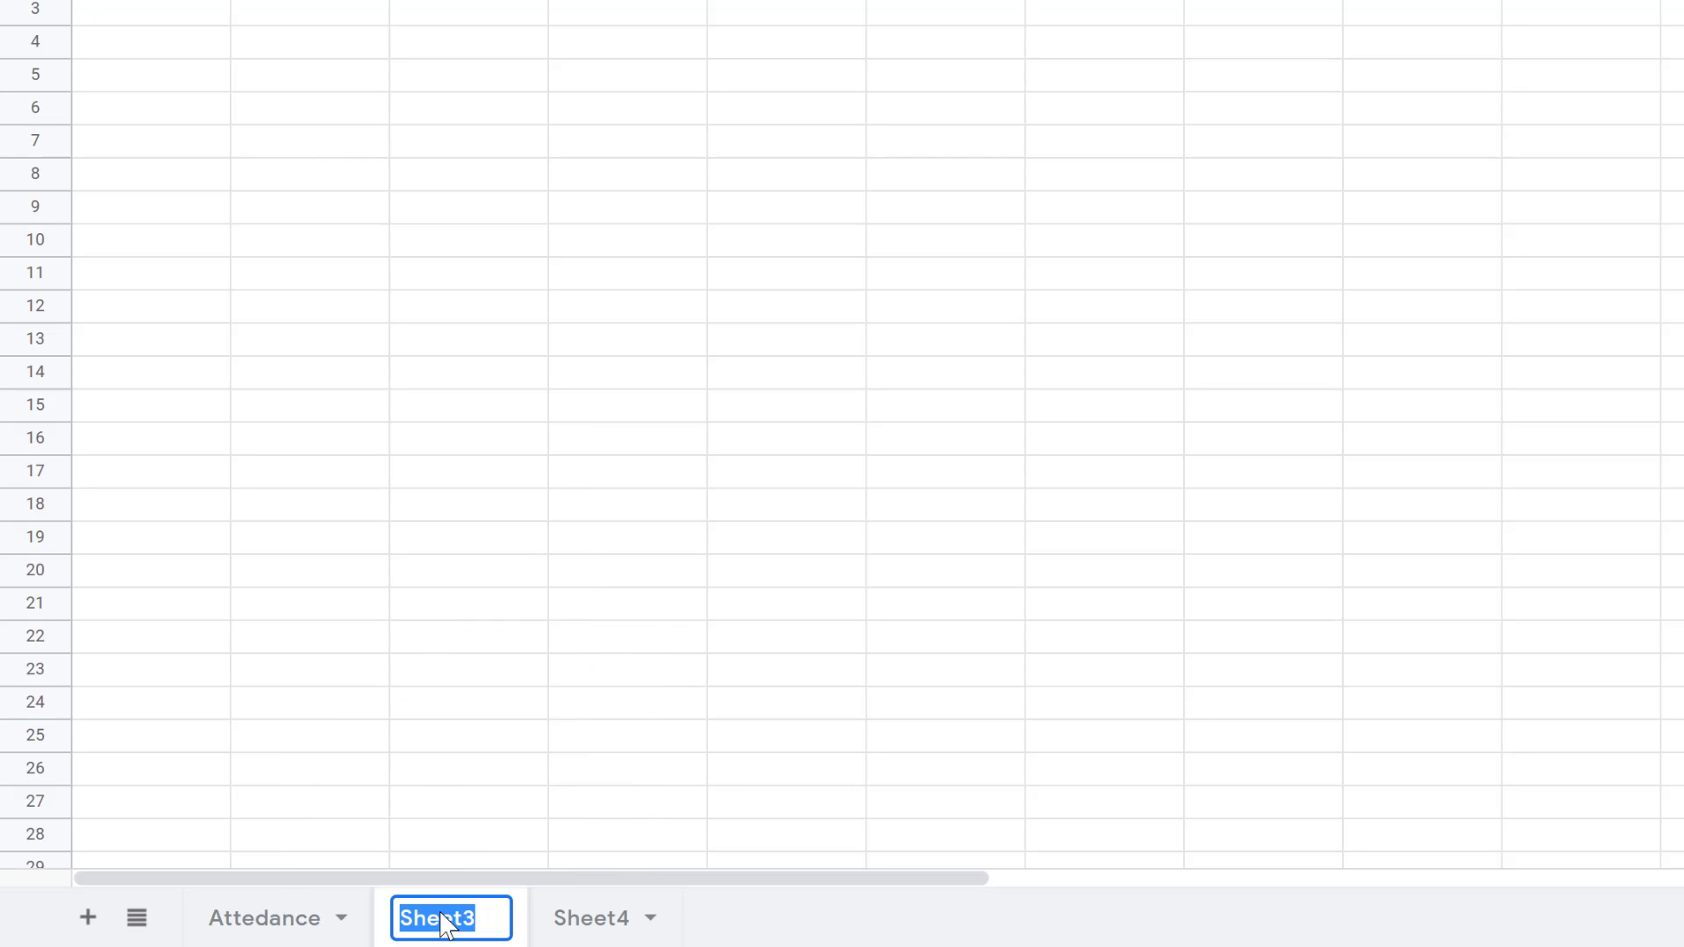
{"action": "type", "text": "Classro"}
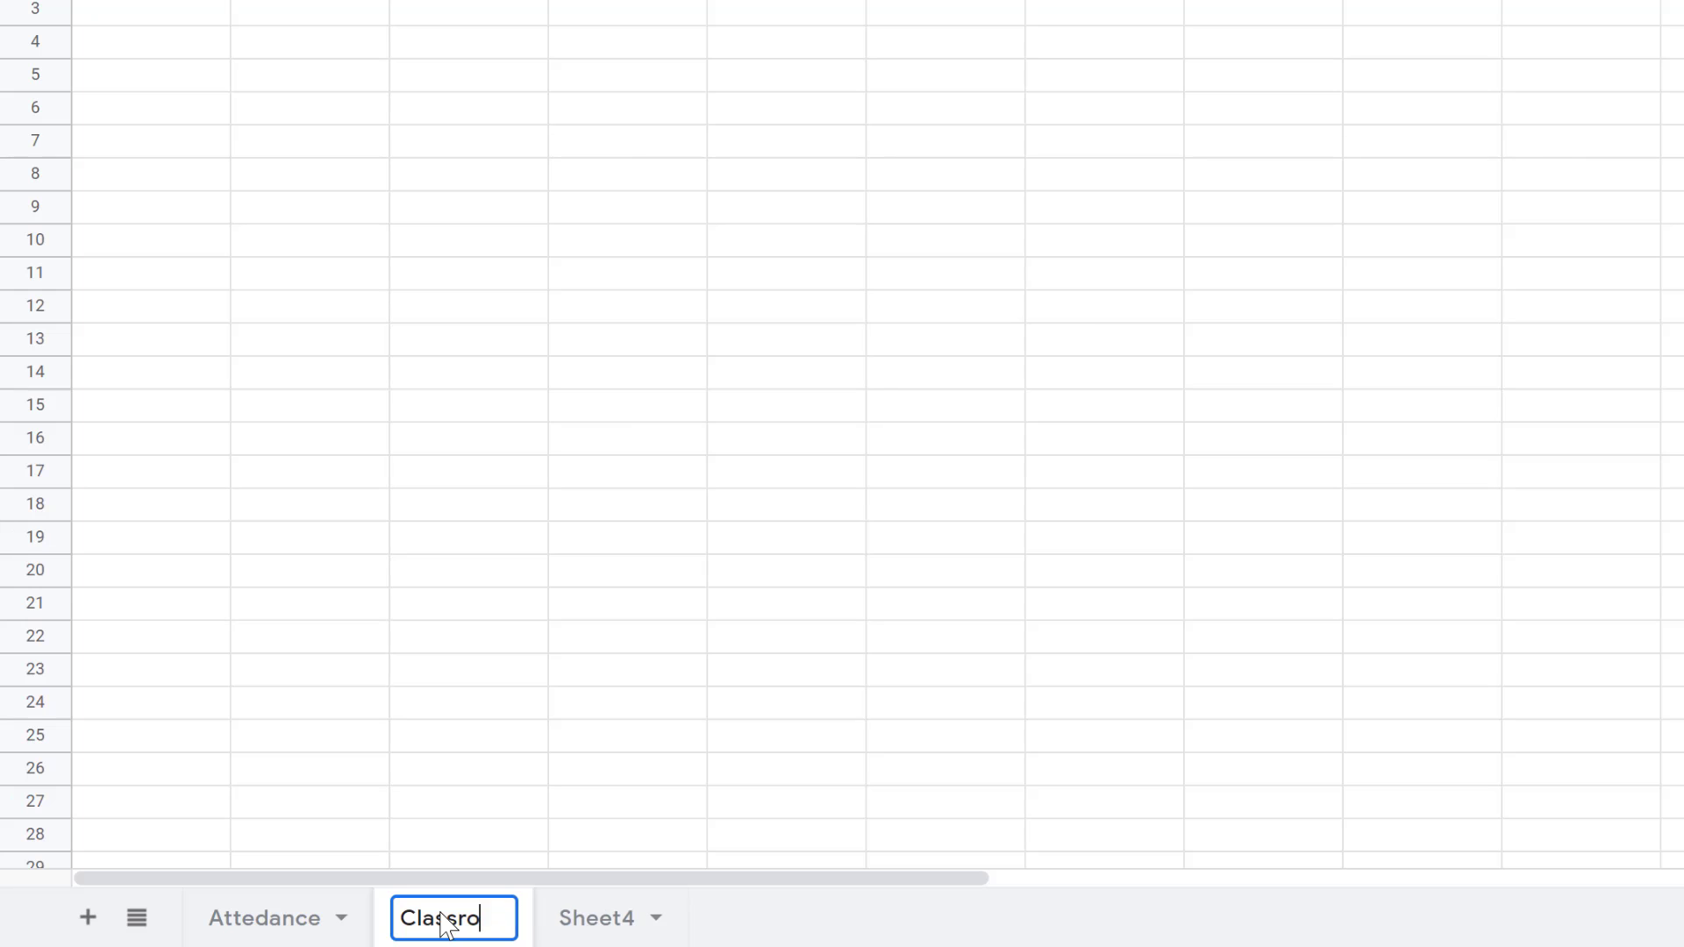
{"action": "type", "text": "om List"}
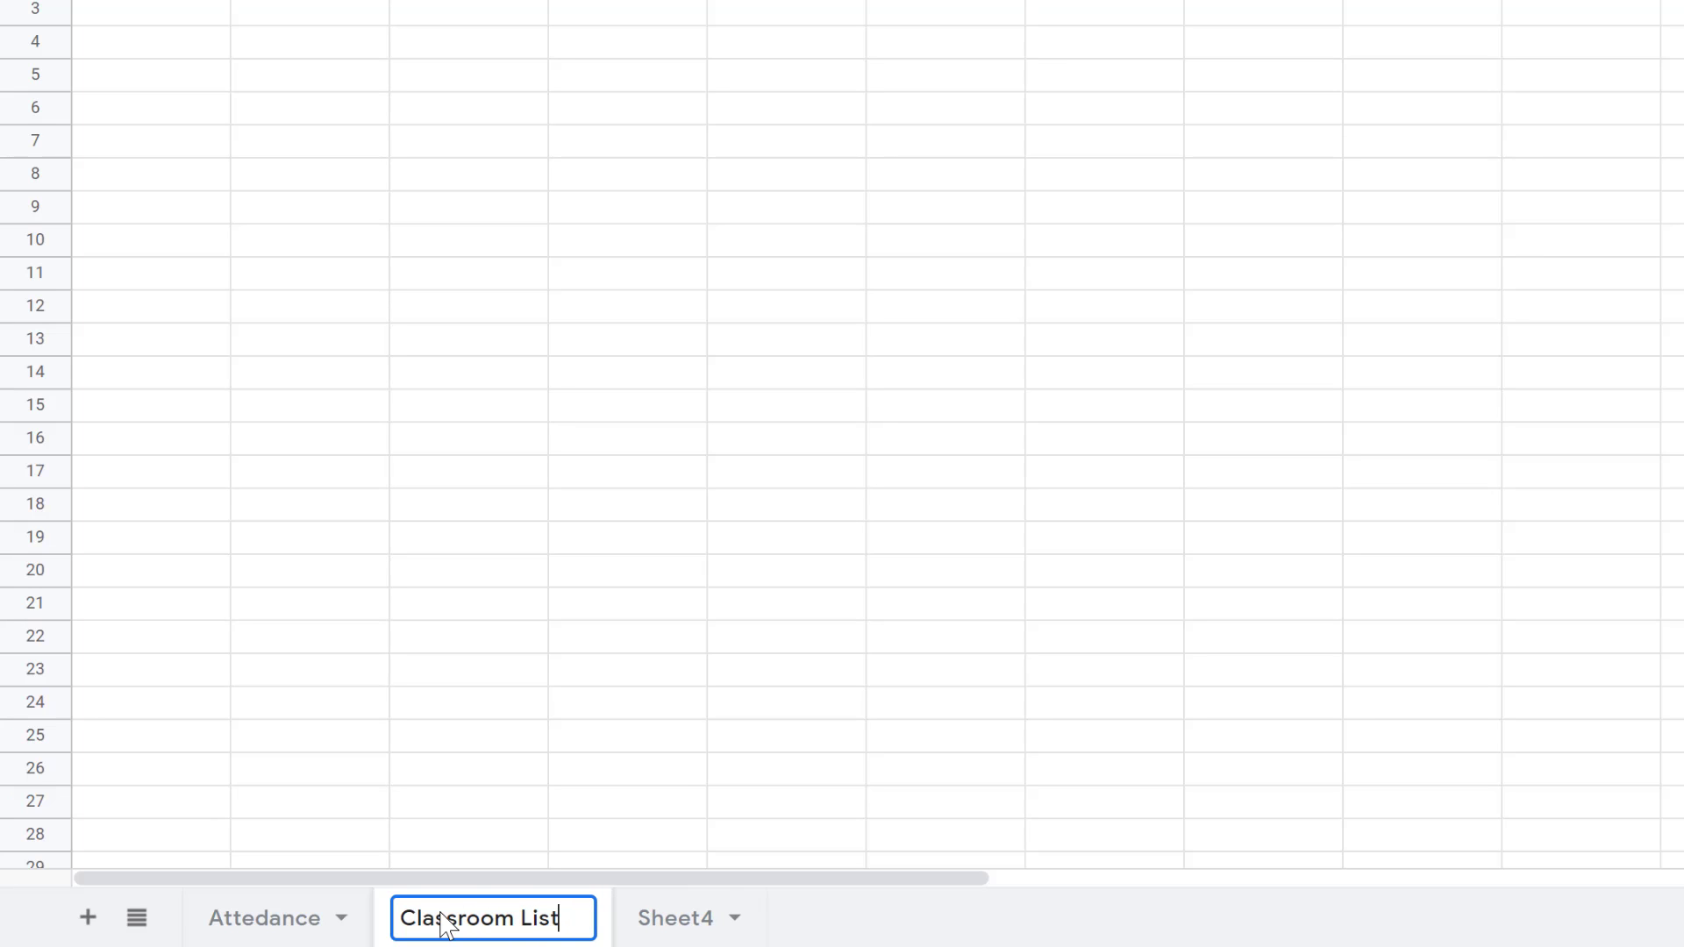
{"action": "left_click", "coordinate": [652, 763]}
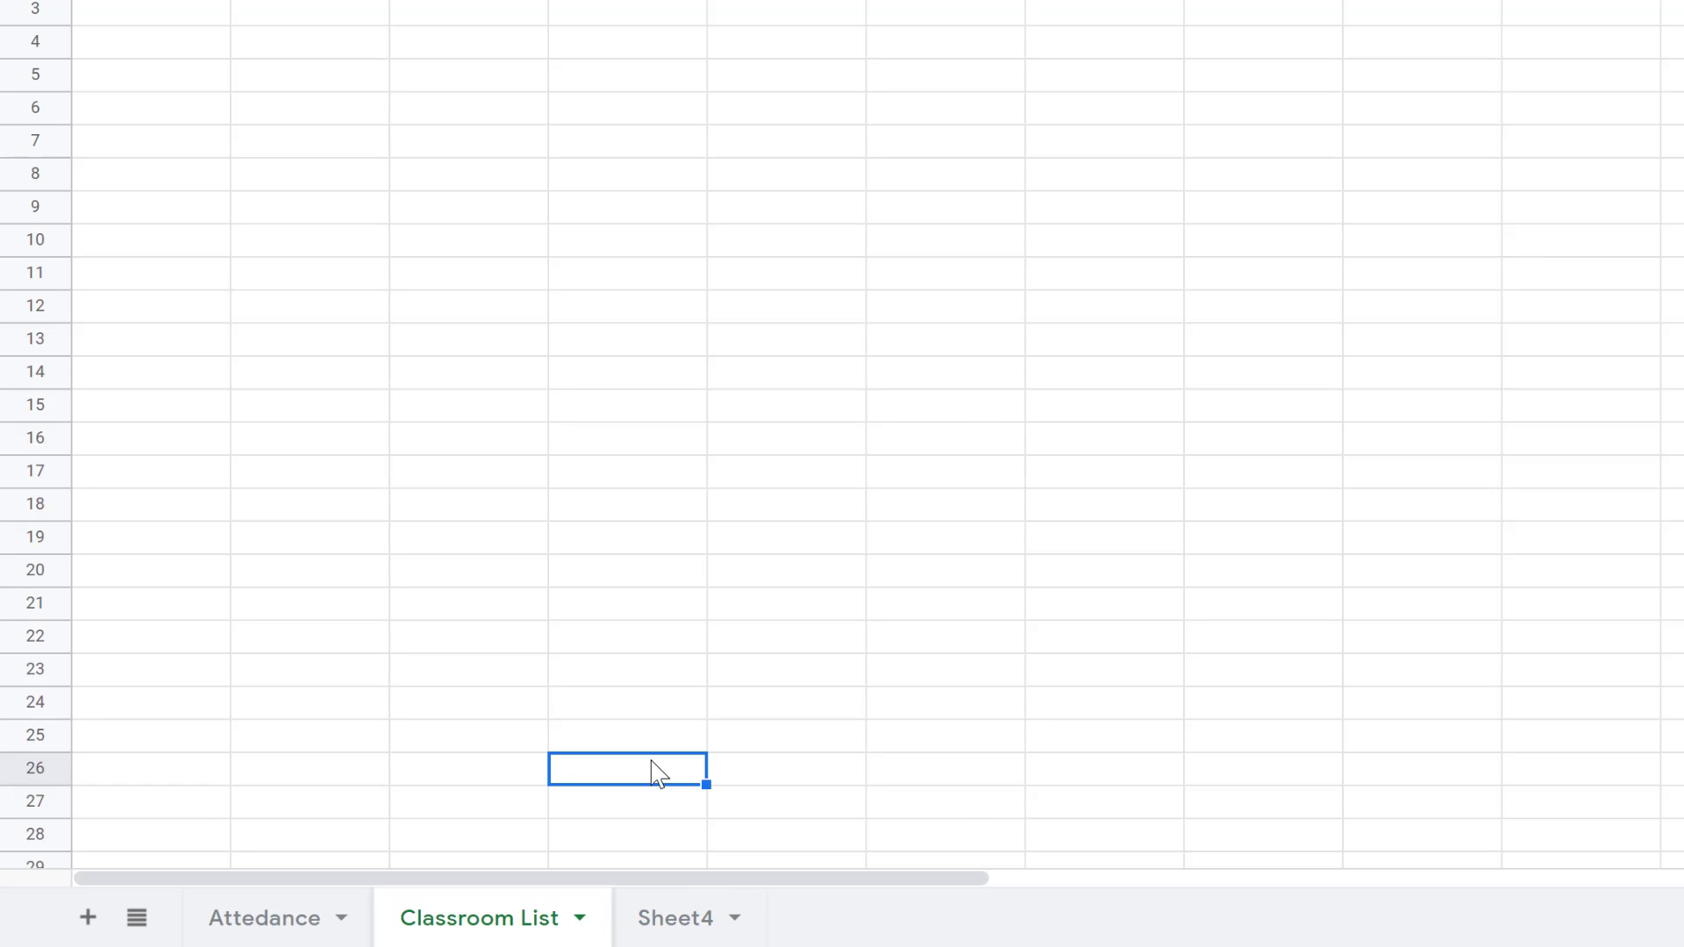
Step: Rename Sheet4 as "Data Set"
{"action": "double_click", "coordinate": [683, 921]}
{"action": "type", "text": "Pr"}
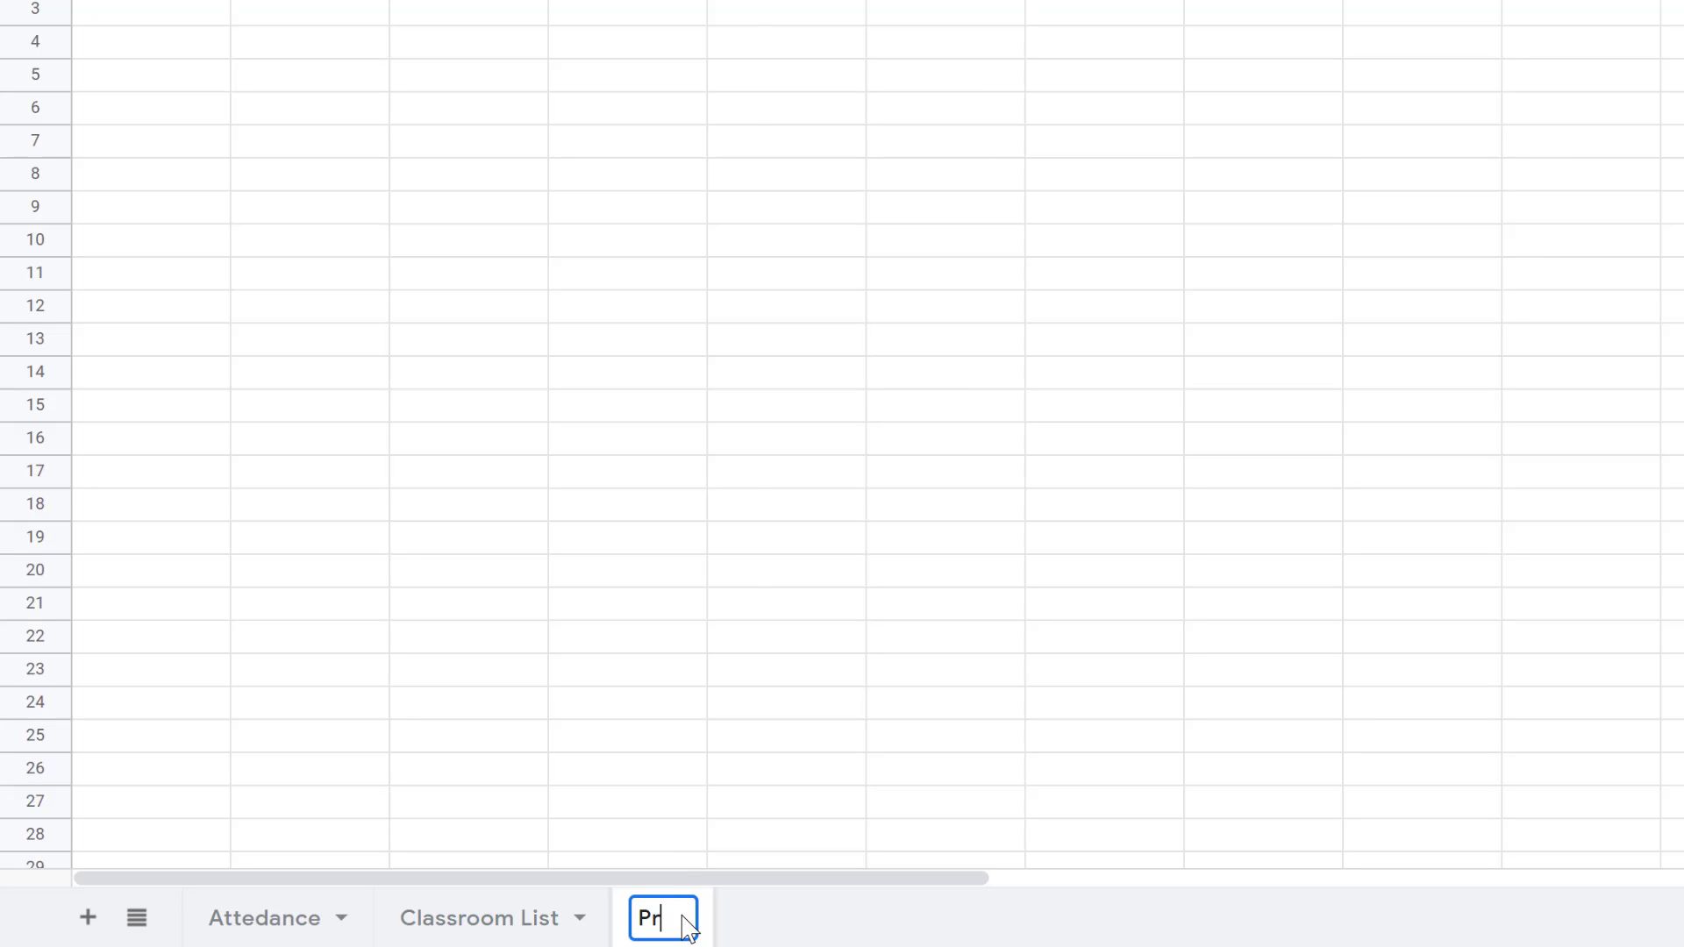
{"action": "key", "text": "BackSpace"}
{"action": "key", "text": "BackSpace"}
{"action": "type", "text": "Data Set"}
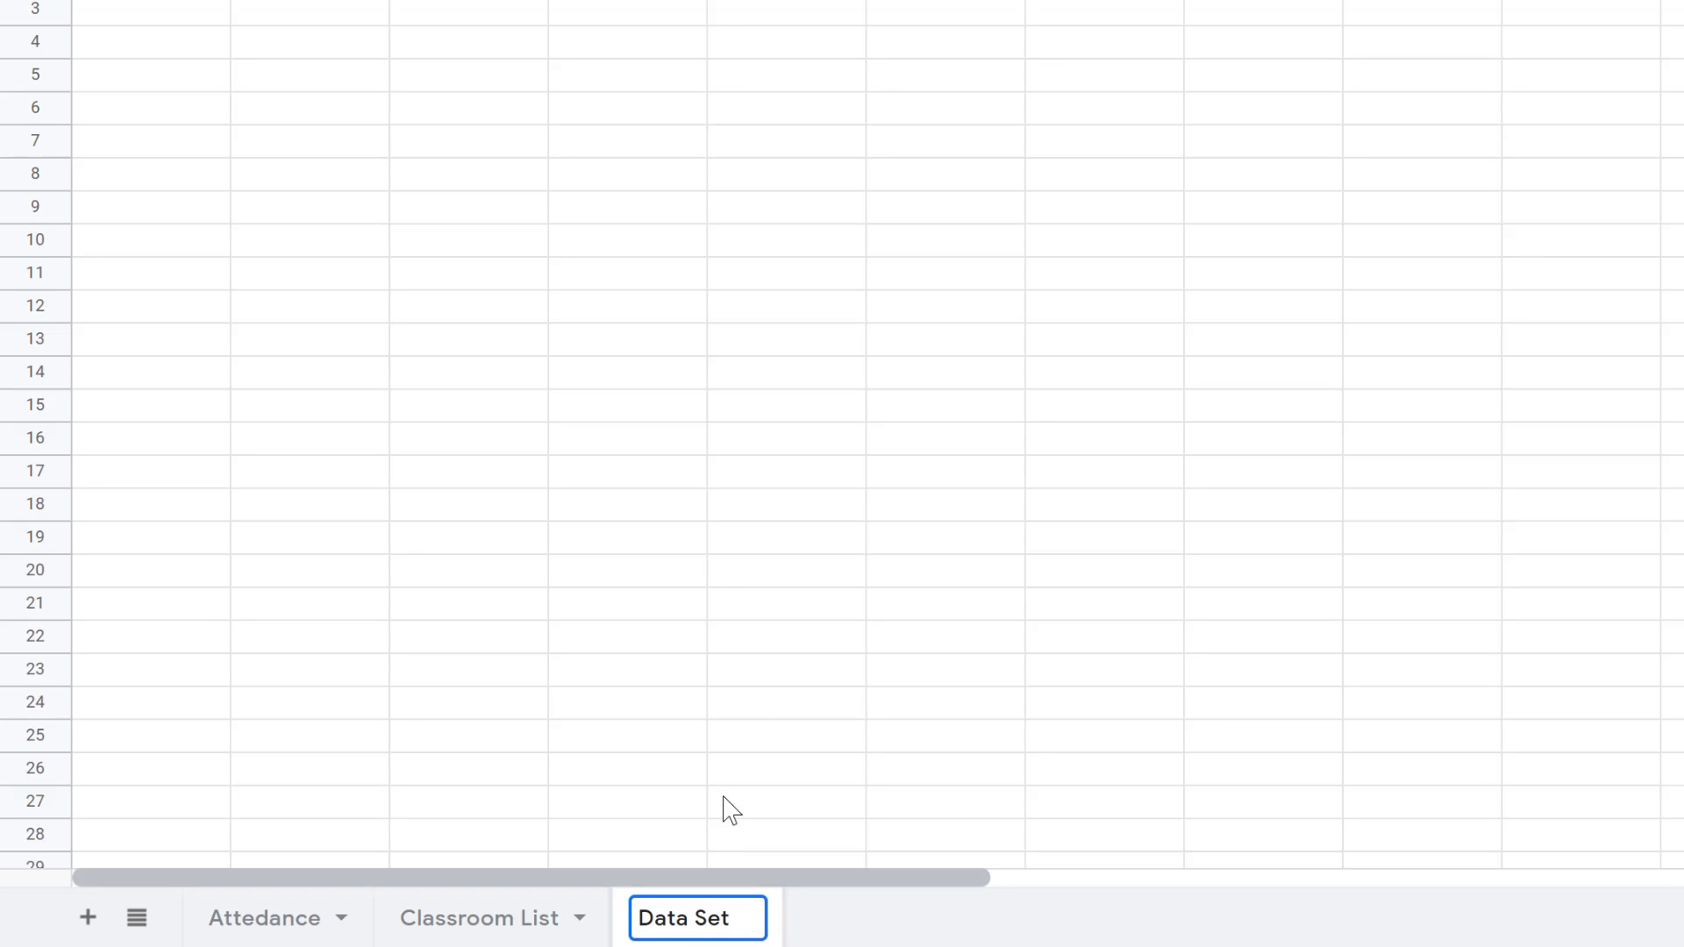
{"action": "left_click", "coordinate": [756, 709]}
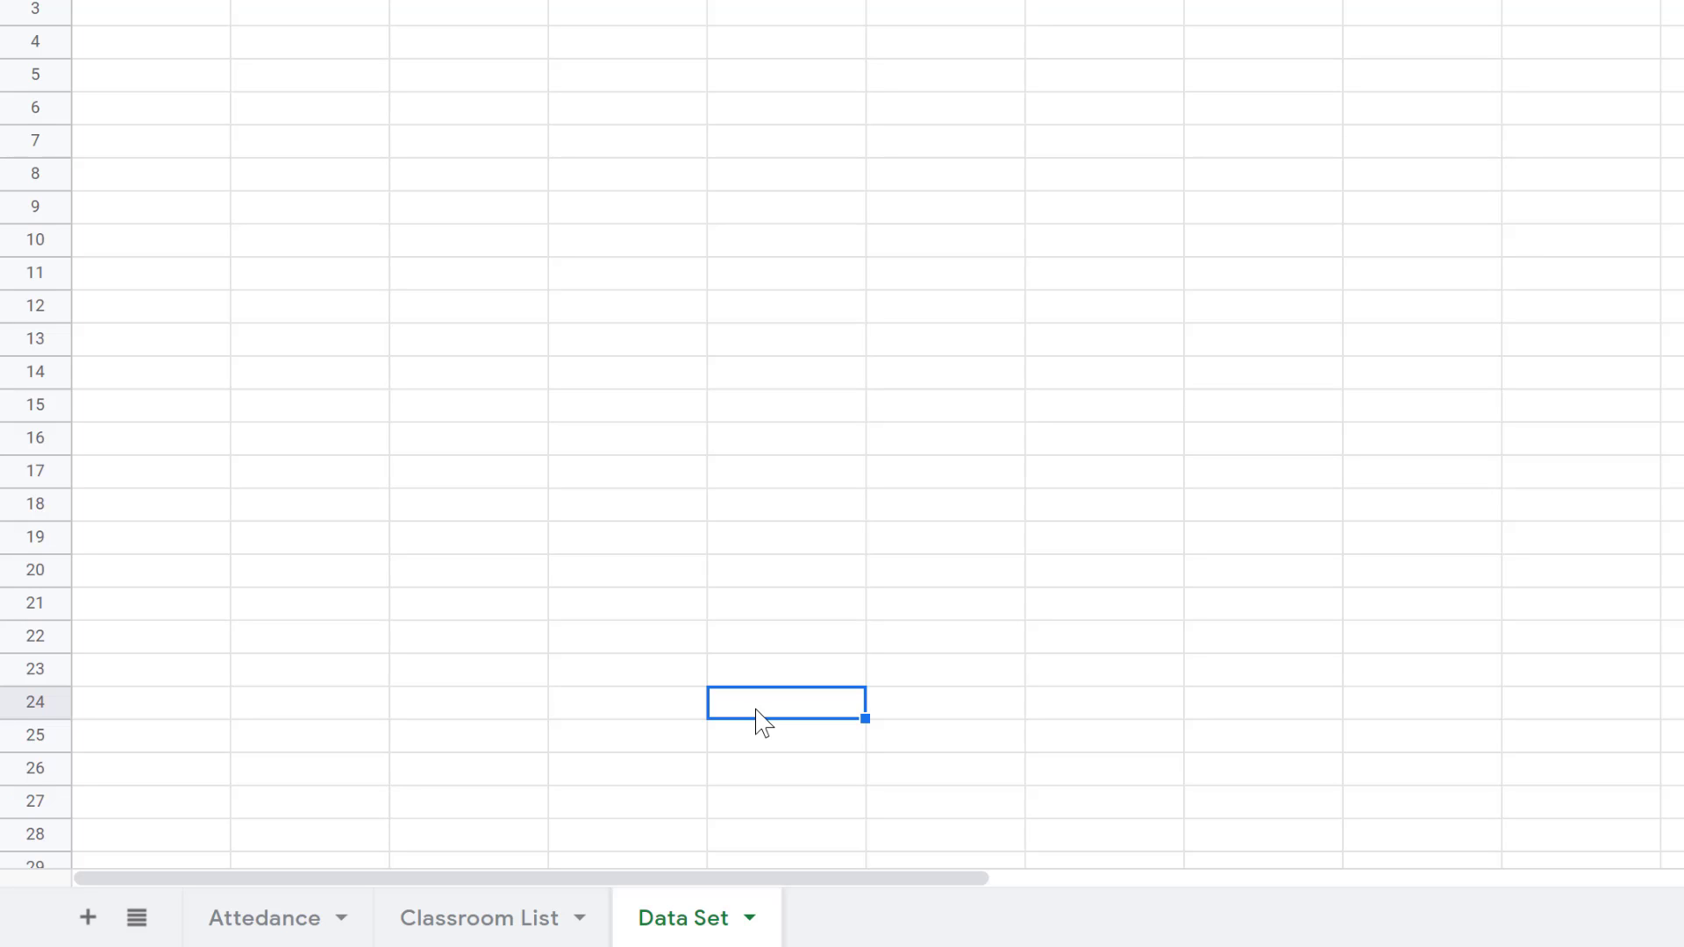
Step: On the Attedance sheet, enter the headers "Name" in cell A1 and "Classroom" in cell B1
{"action": "left_click", "coordinate": [279, 928]}
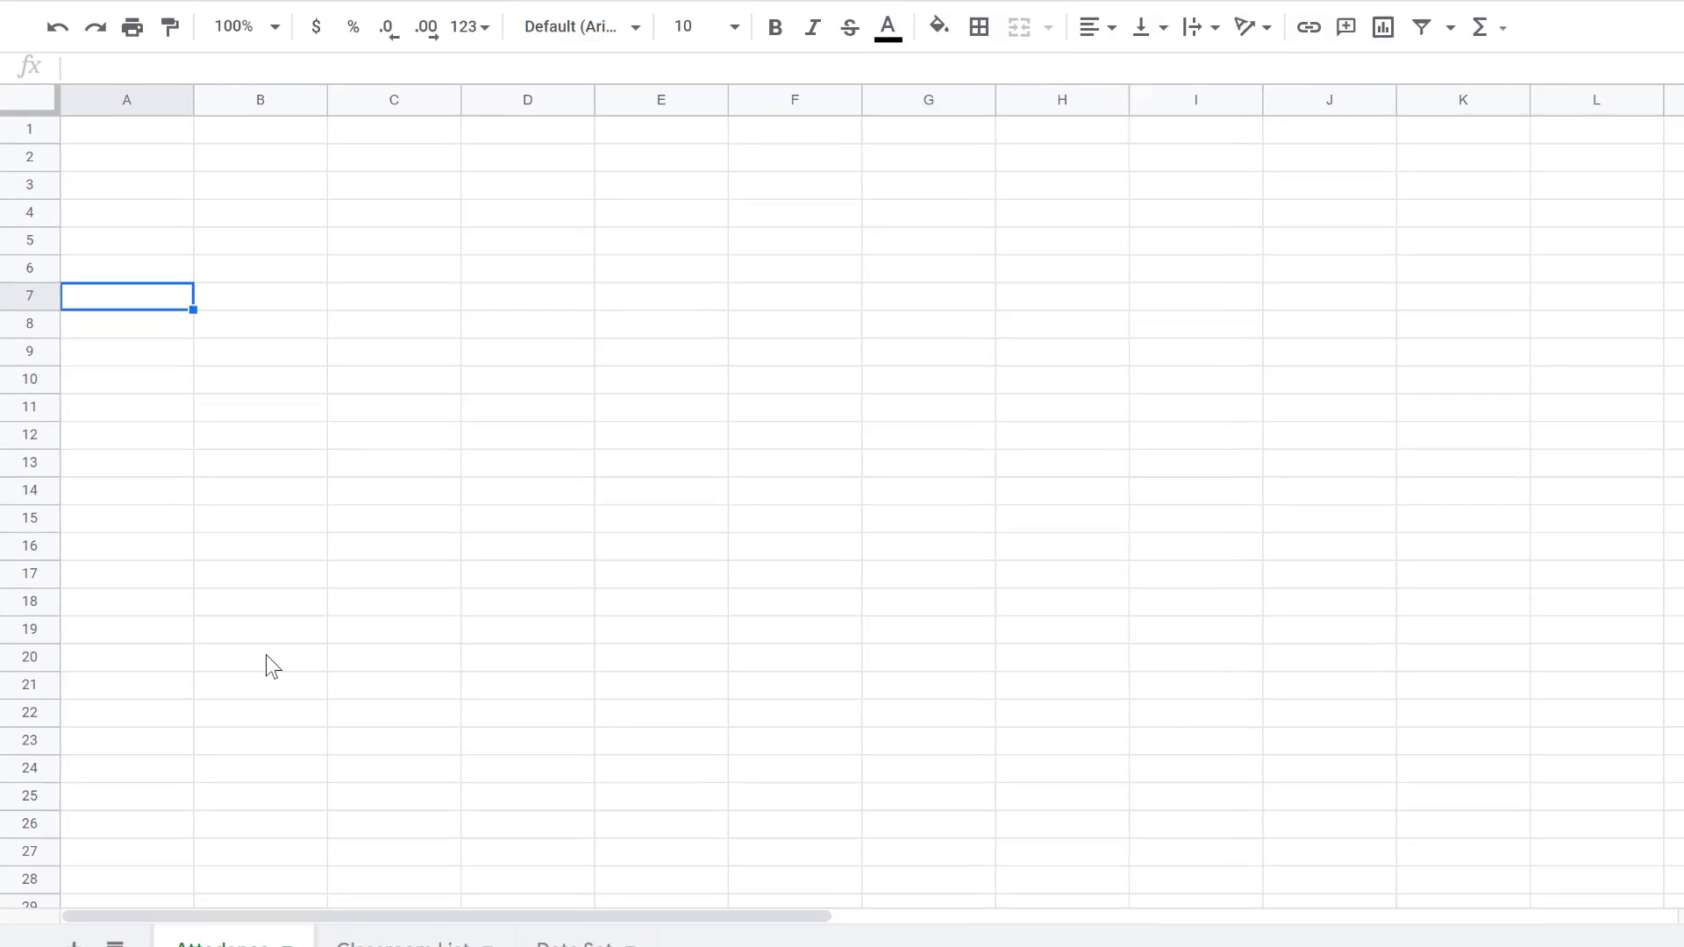
{"action": "left_click", "coordinate": [130, 130]}
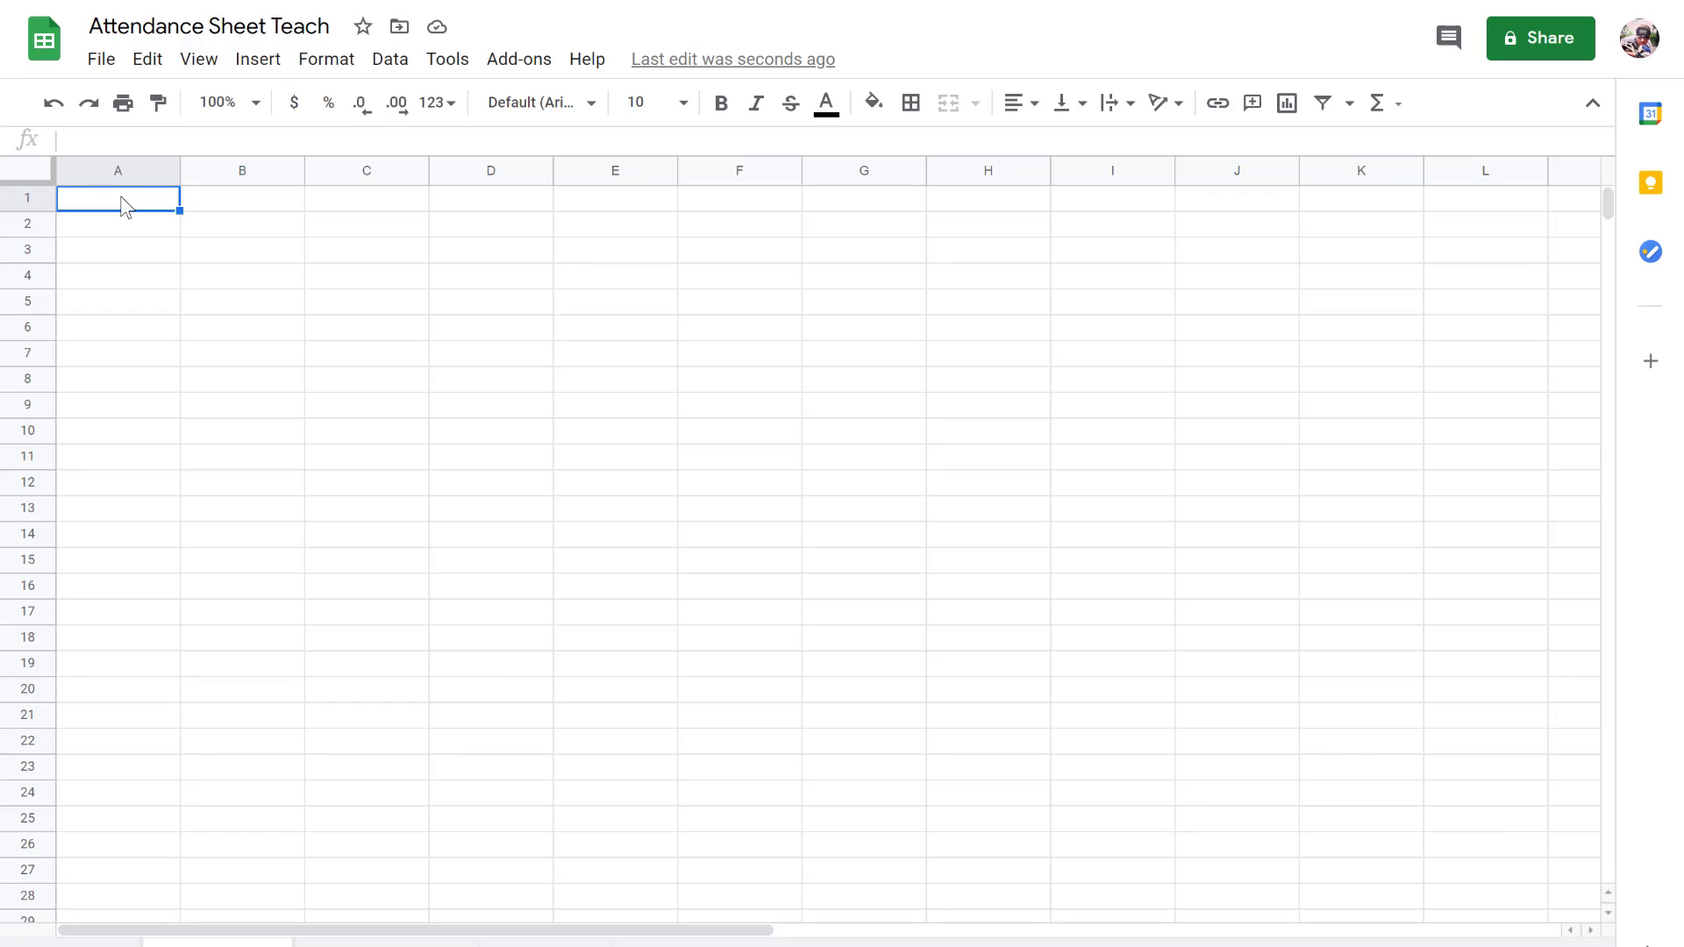
{"action": "type", "text": "NAme"}
{"action": "key", "text": "BackSpace"}
{"action": "key", "text": "BackSpace"}
{"action": "key", "text": "BackSpace"}
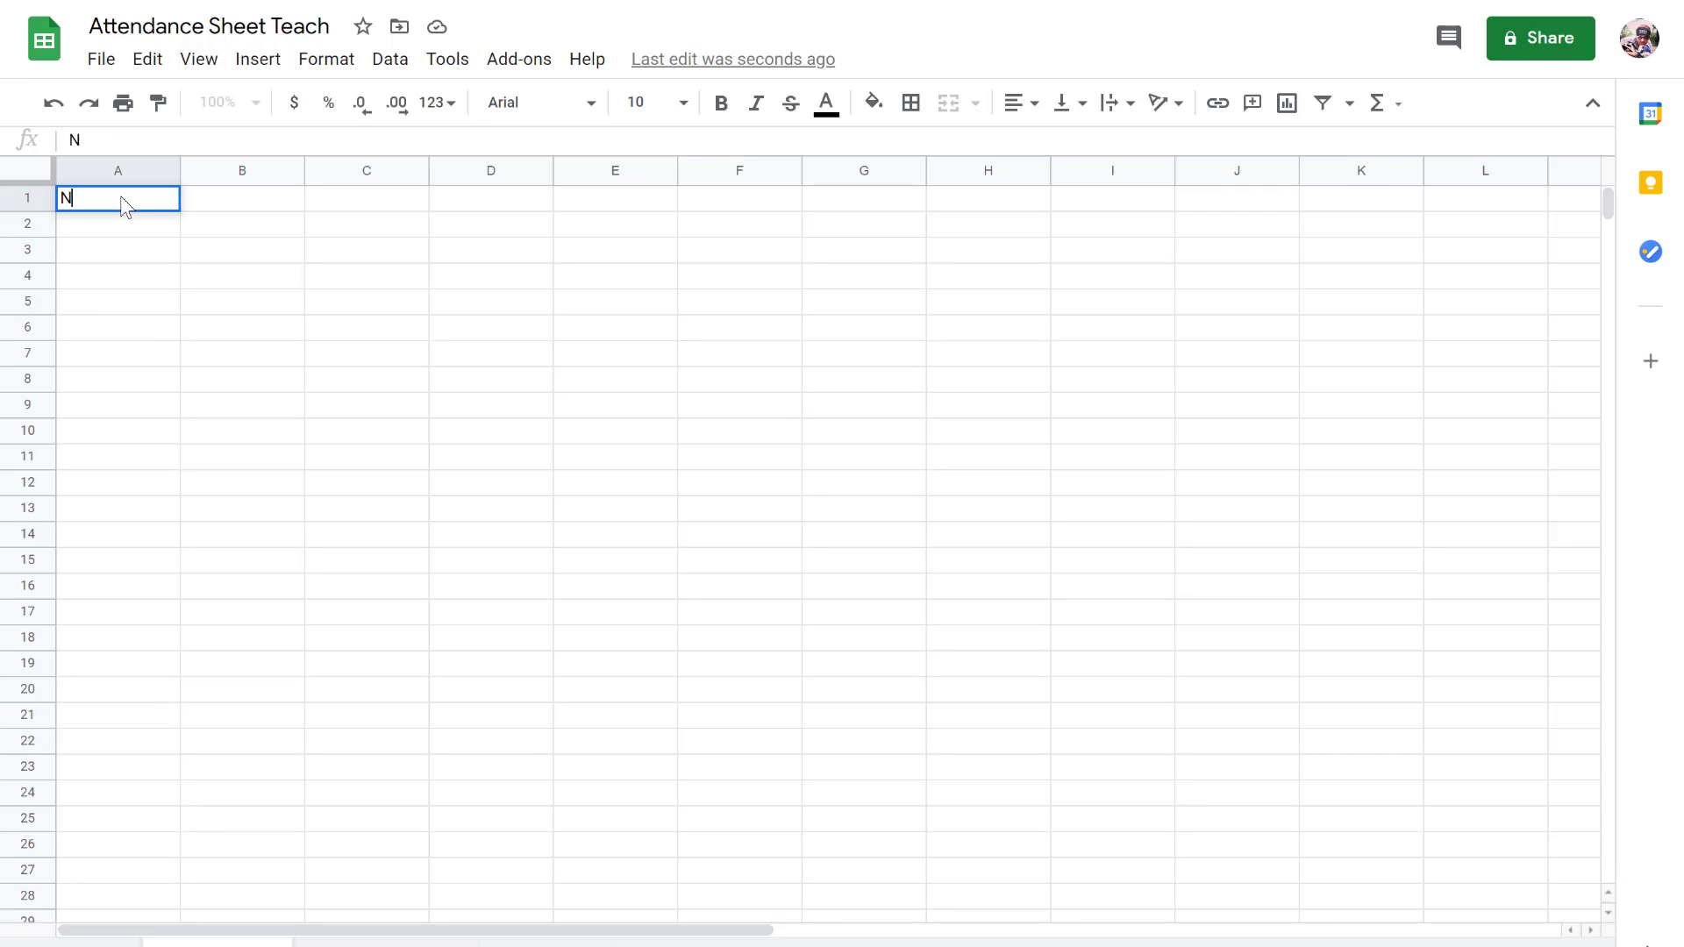
{"action": "type", "text": "ame"}
{"action": "key", "text": "Tab"}
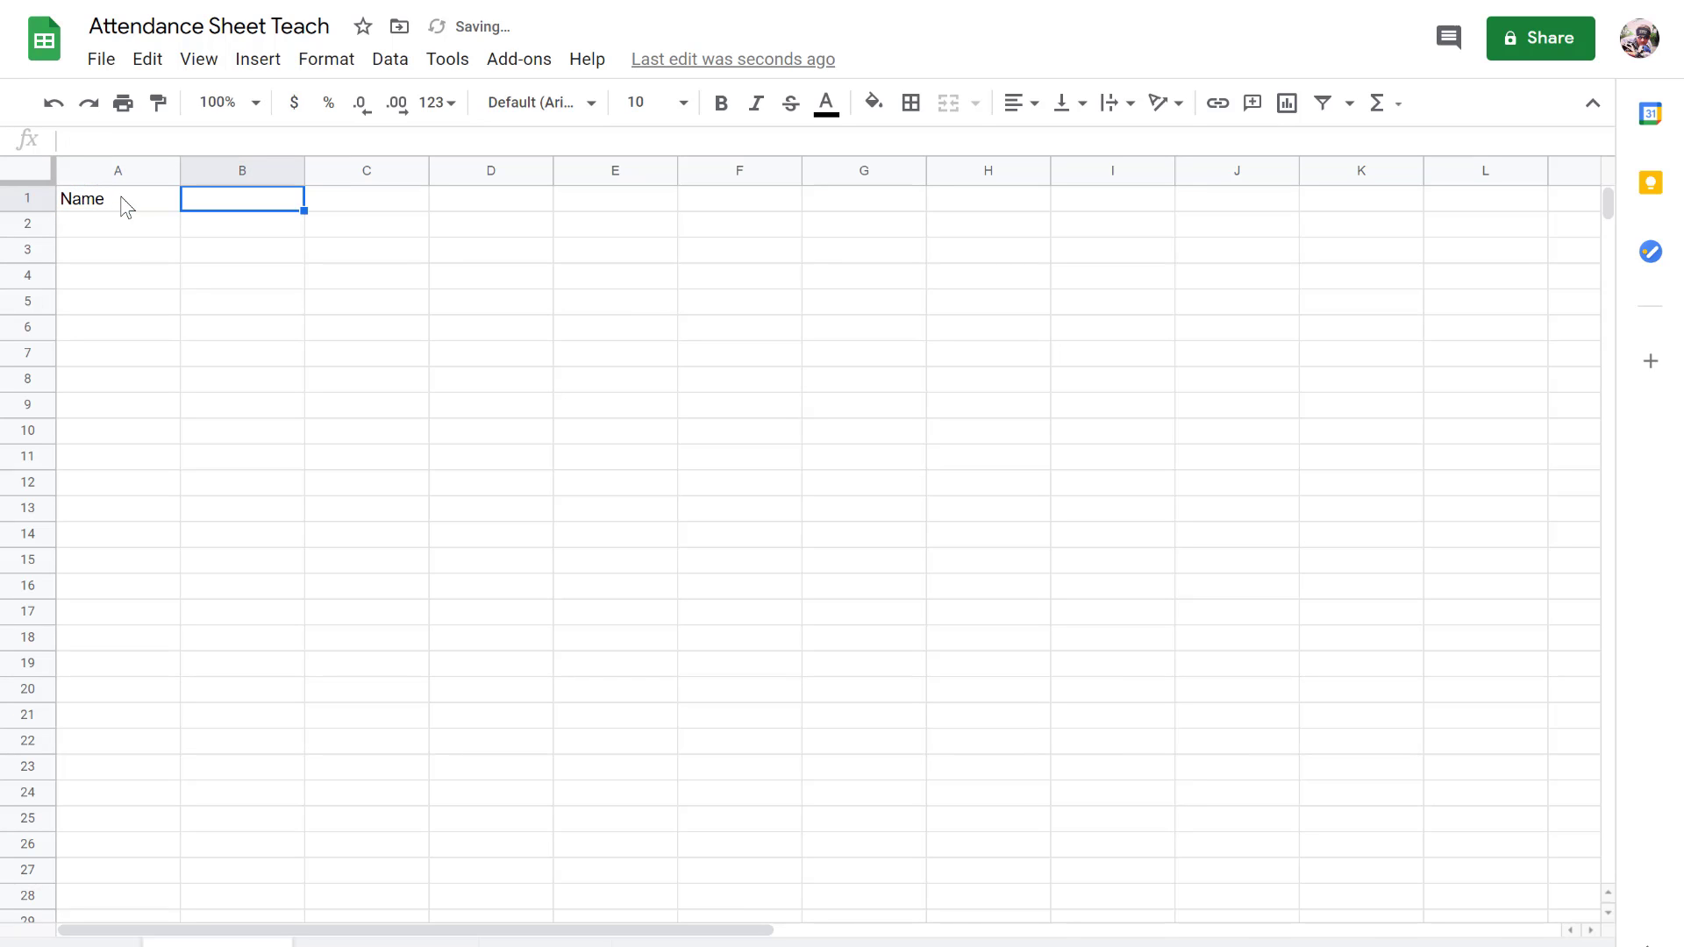
{"action": "type", "text": "Class"}
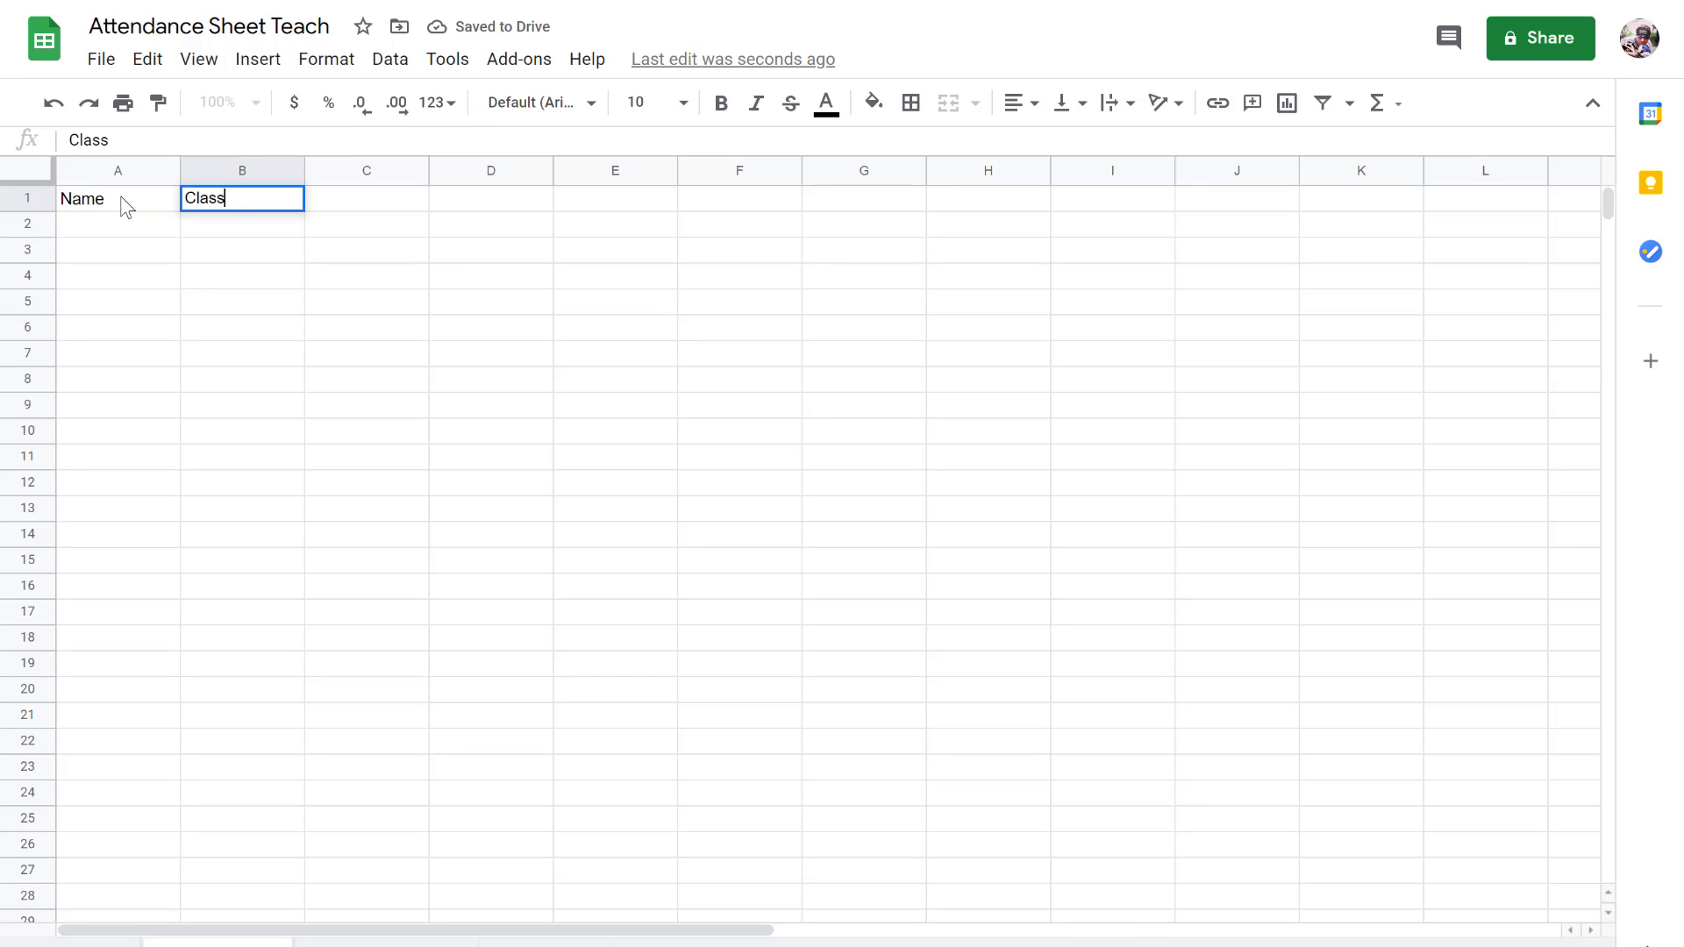
{"action": "type", "text": "room"}
{"action": "key", "text": "Return"}
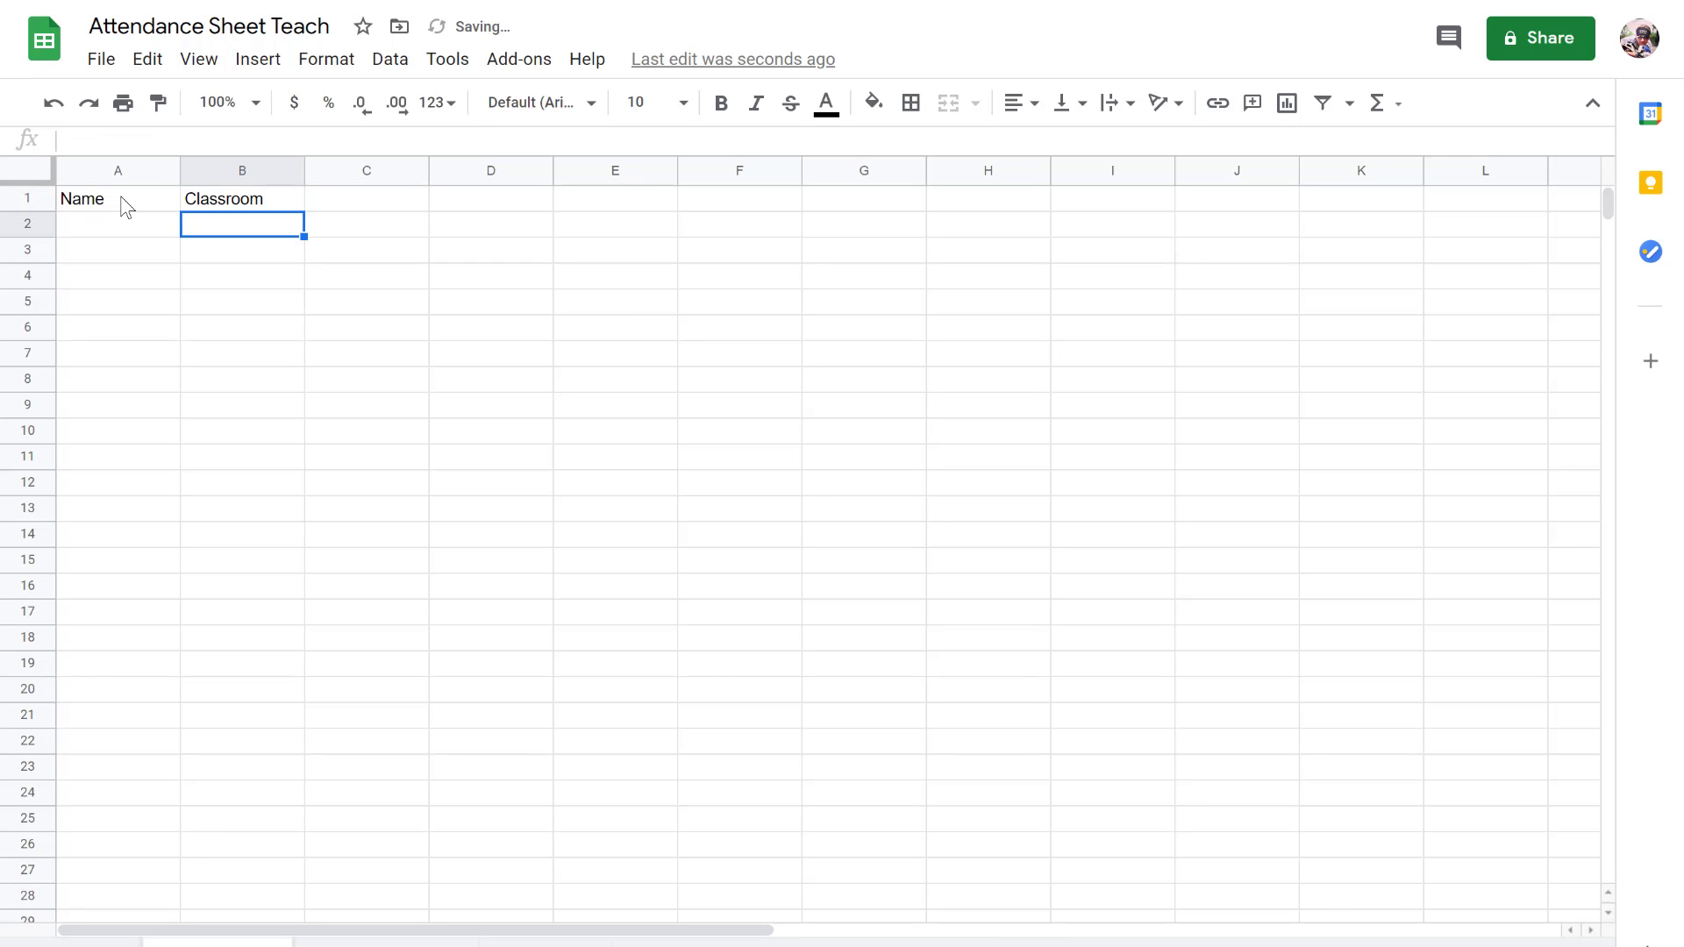
Step: Enter the date 12/16/2020 in cell C1 and fill consecutive dates across row 1 to column Z
{"action": "key", "text": "Up"}
{"action": "key", "text": "Right"}
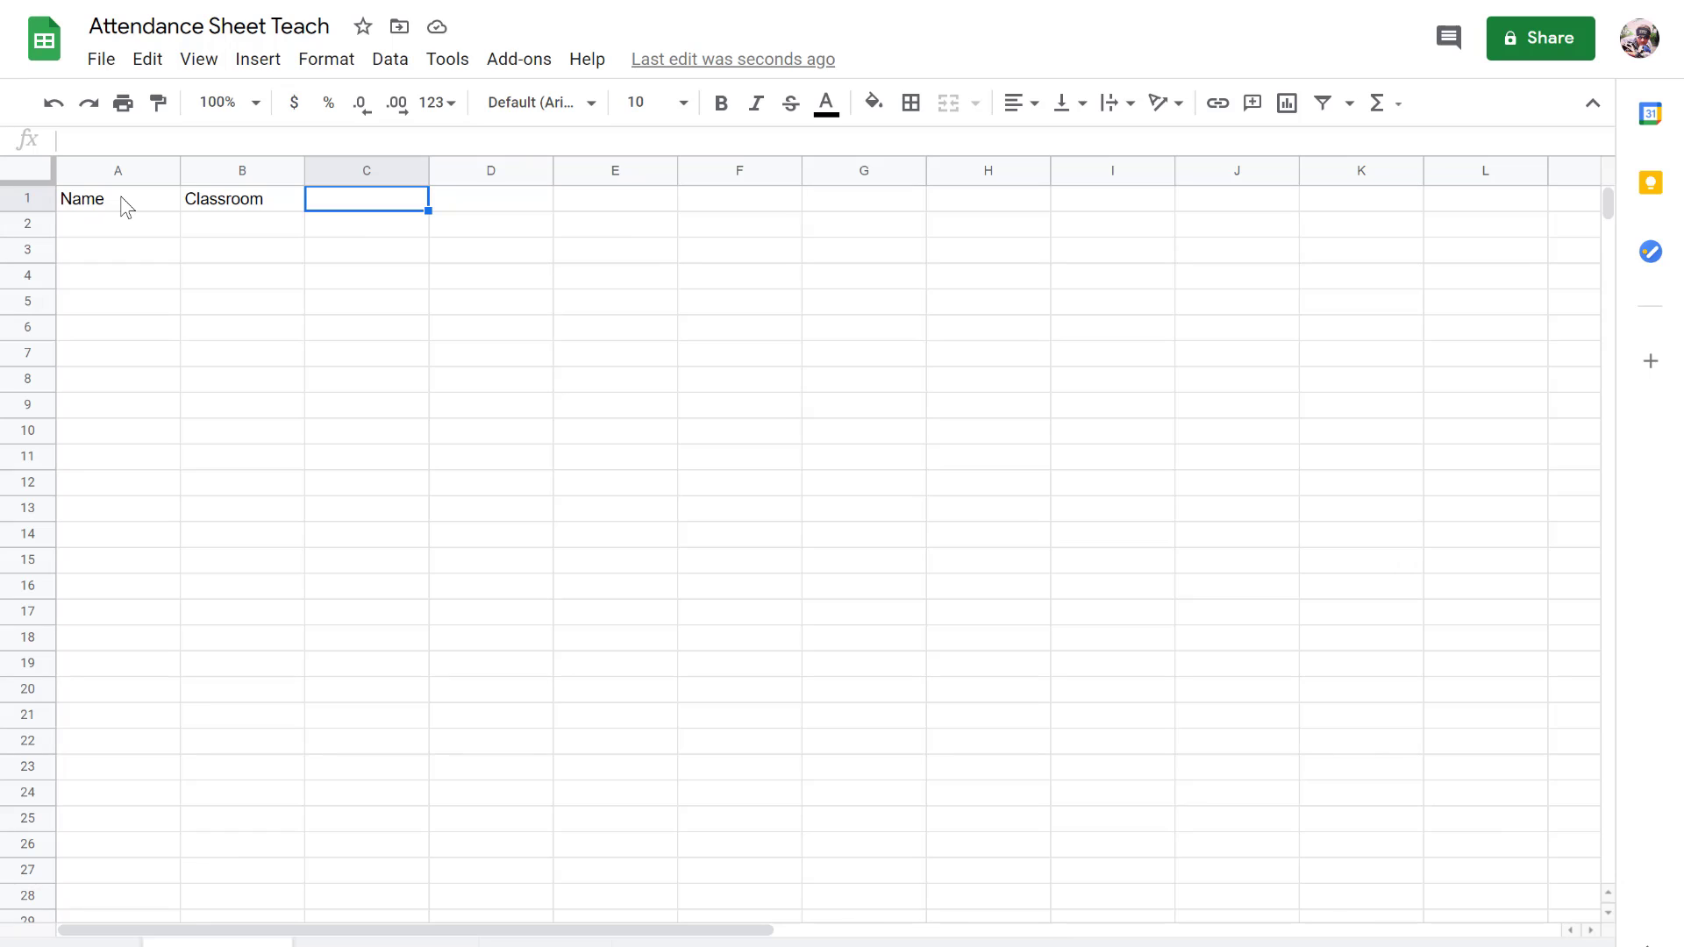
{"action": "type", "text": "12/1"}
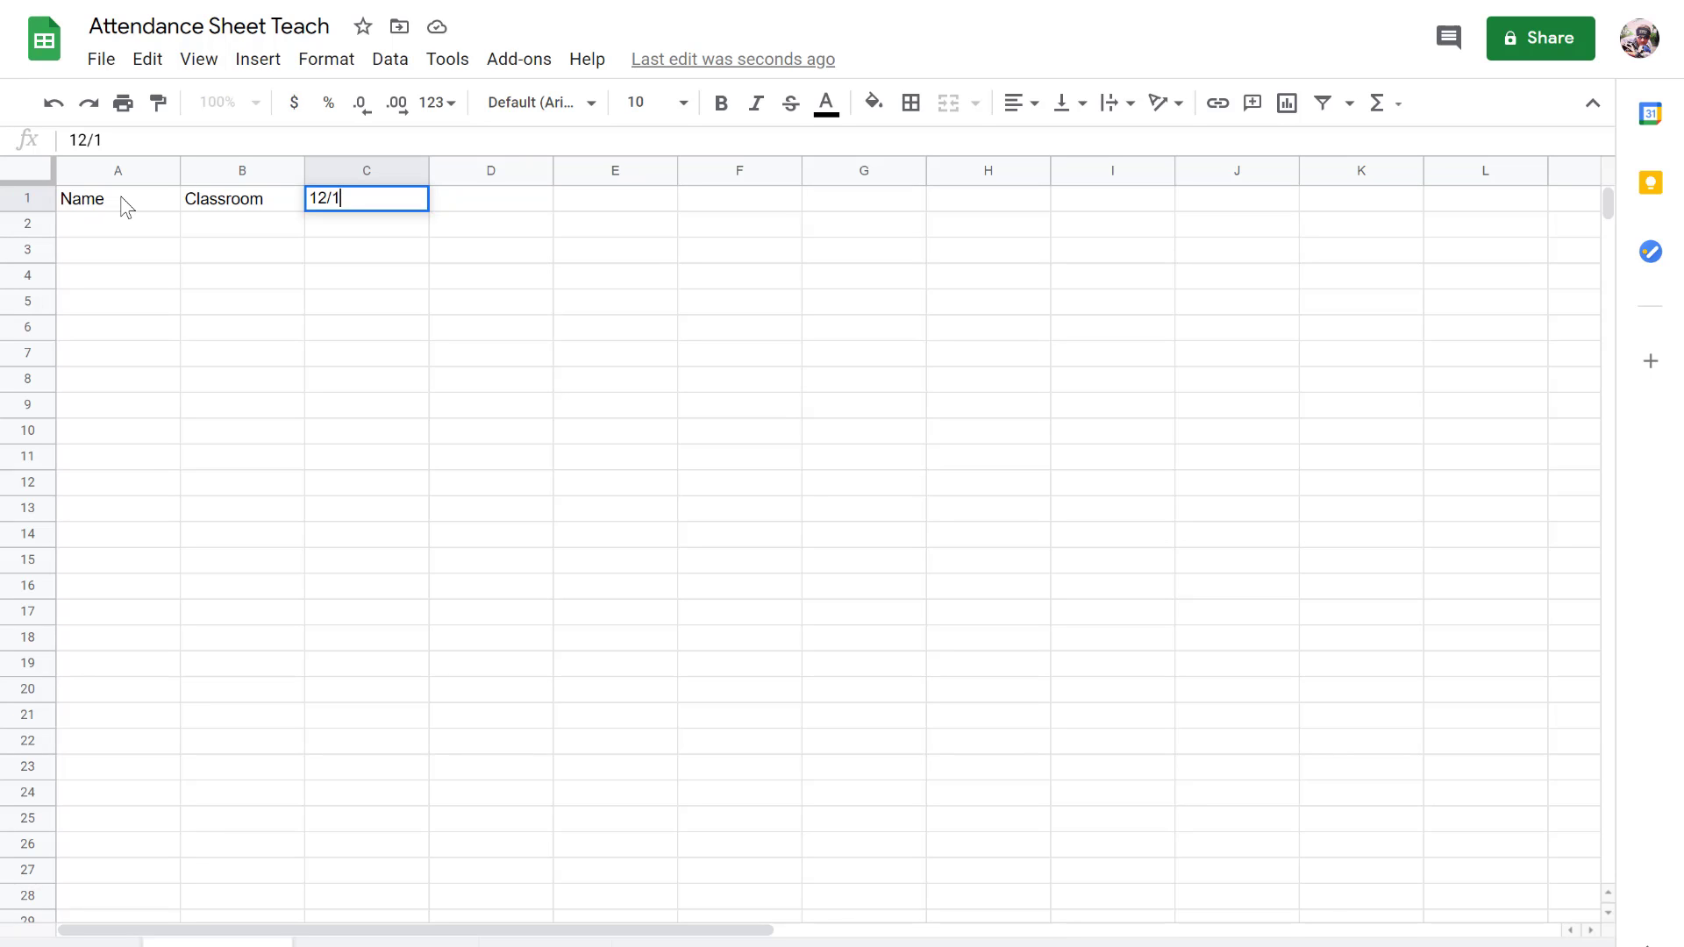
{"action": "type", "text": "6/2020"}
{"action": "key", "text": "Return"}
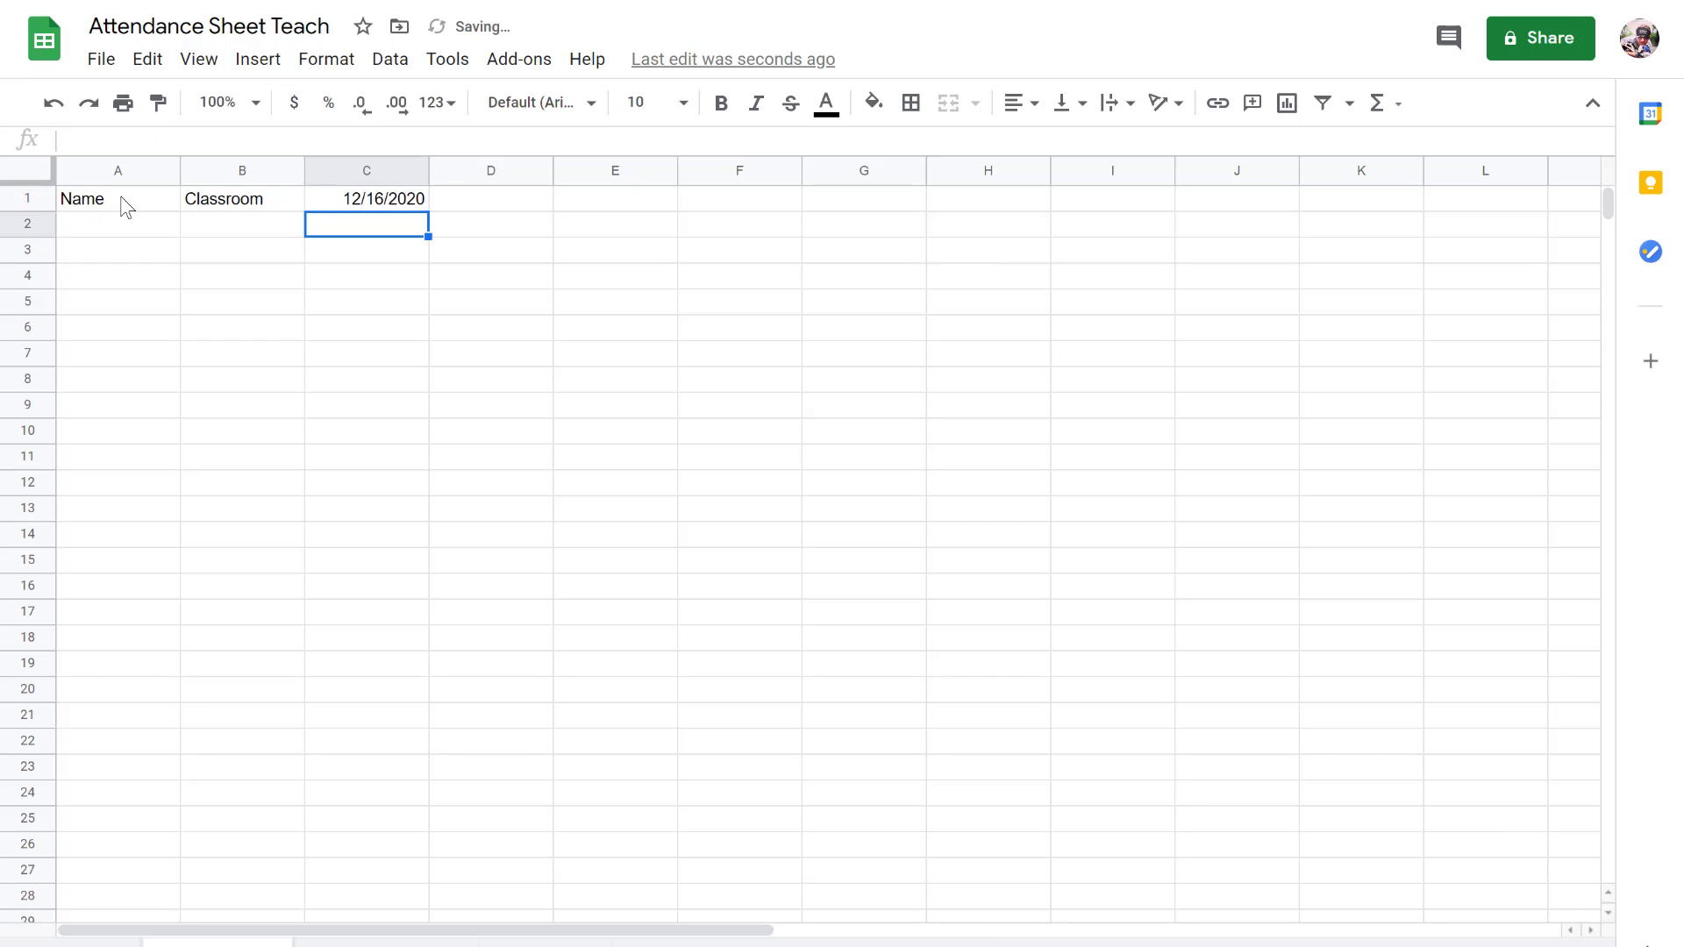
{"action": "left_click", "coordinate": [396, 202]}
{"action": "left_click_drag", "start_coordinate": [426, 207], "coordinate": [1543, 203]}
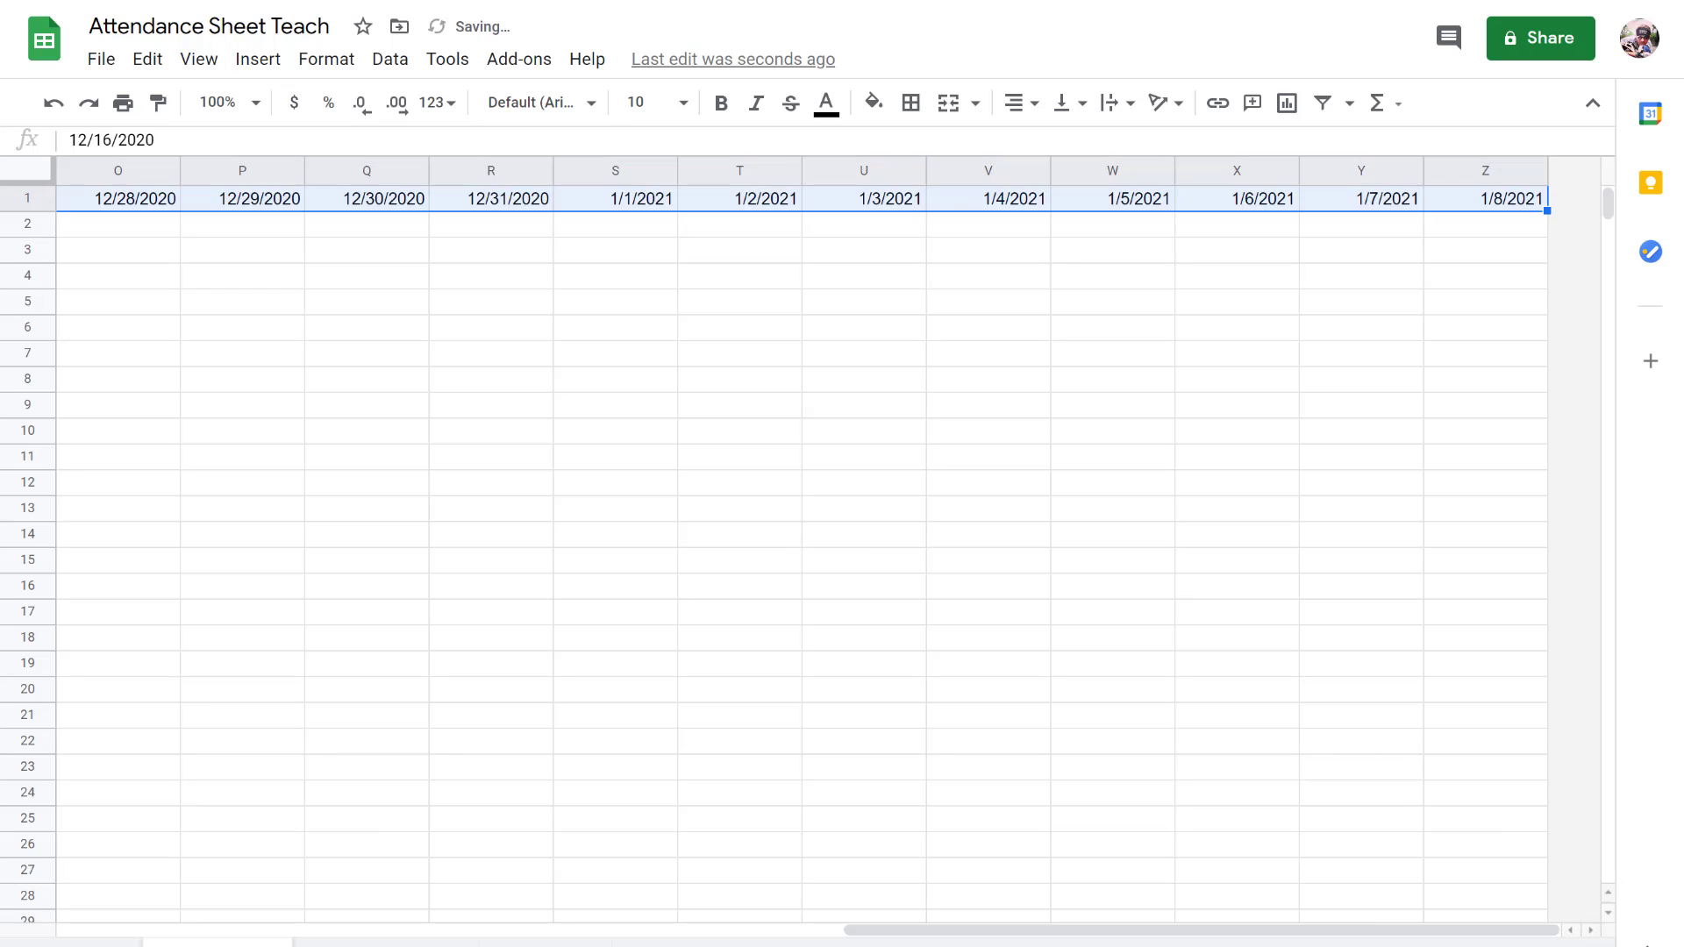
Step: Fill the Name column with the list of student names, starting in cell A2, and select cell B2
{"action": "left_click", "coordinate": [1030, 213]}
{"action": "key", "text": "Left"}
{"action": "key", "text": "Left"}
{"action": "key", "text": "Left"}
{"action": "key", "text": "Left"}
{"action": "key", "text": "Left"}
{"action": "key", "text": "Left"}
{"action": "key", "text": "Left"}
{"action": "key", "text": "Left"}
{"action": "key", "text": "Left"}
{"action": "key", "text": "Left"}
{"action": "key", "text": "Left"}
{"action": "key", "text": "Left"}
{"action": "key", "text": "Left"}
{"action": "key", "text": "Left"}
{"action": "key", "text": "Left"}
{"action": "key", "text": "Left"}
{"action": "key", "text": "Left"}
{"action": "key", "text": "Left"}
{"action": "key", "text": "Left"}
{"action": "key", "text": "Left"}
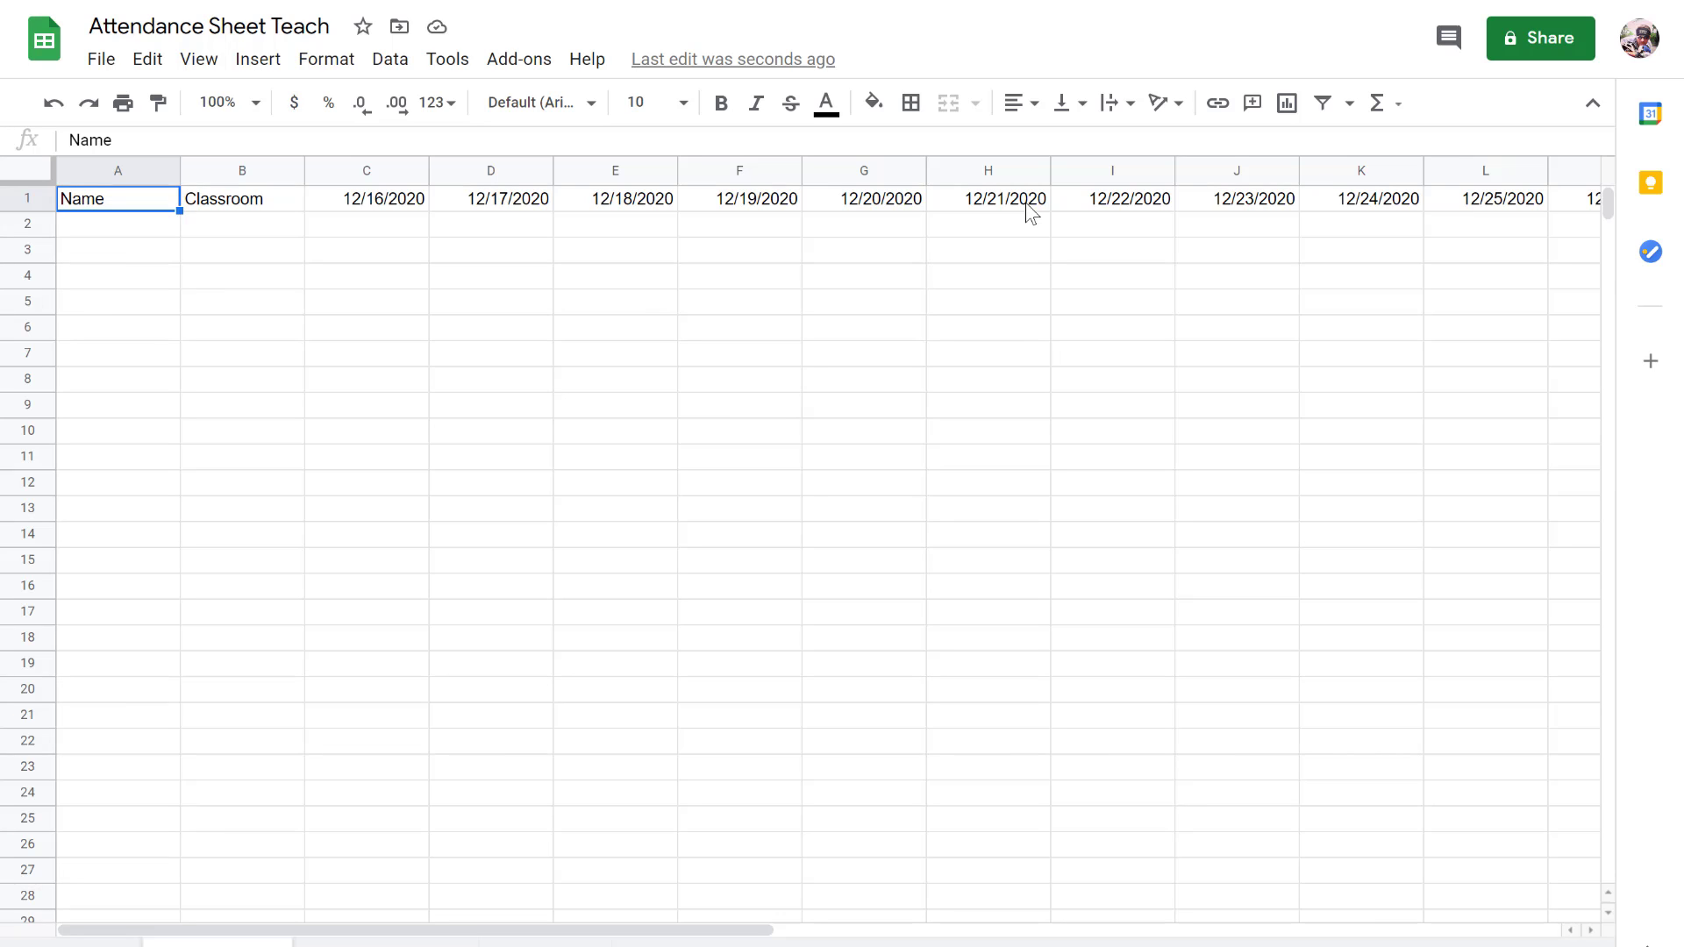
{"action": "key", "text": "Down"}
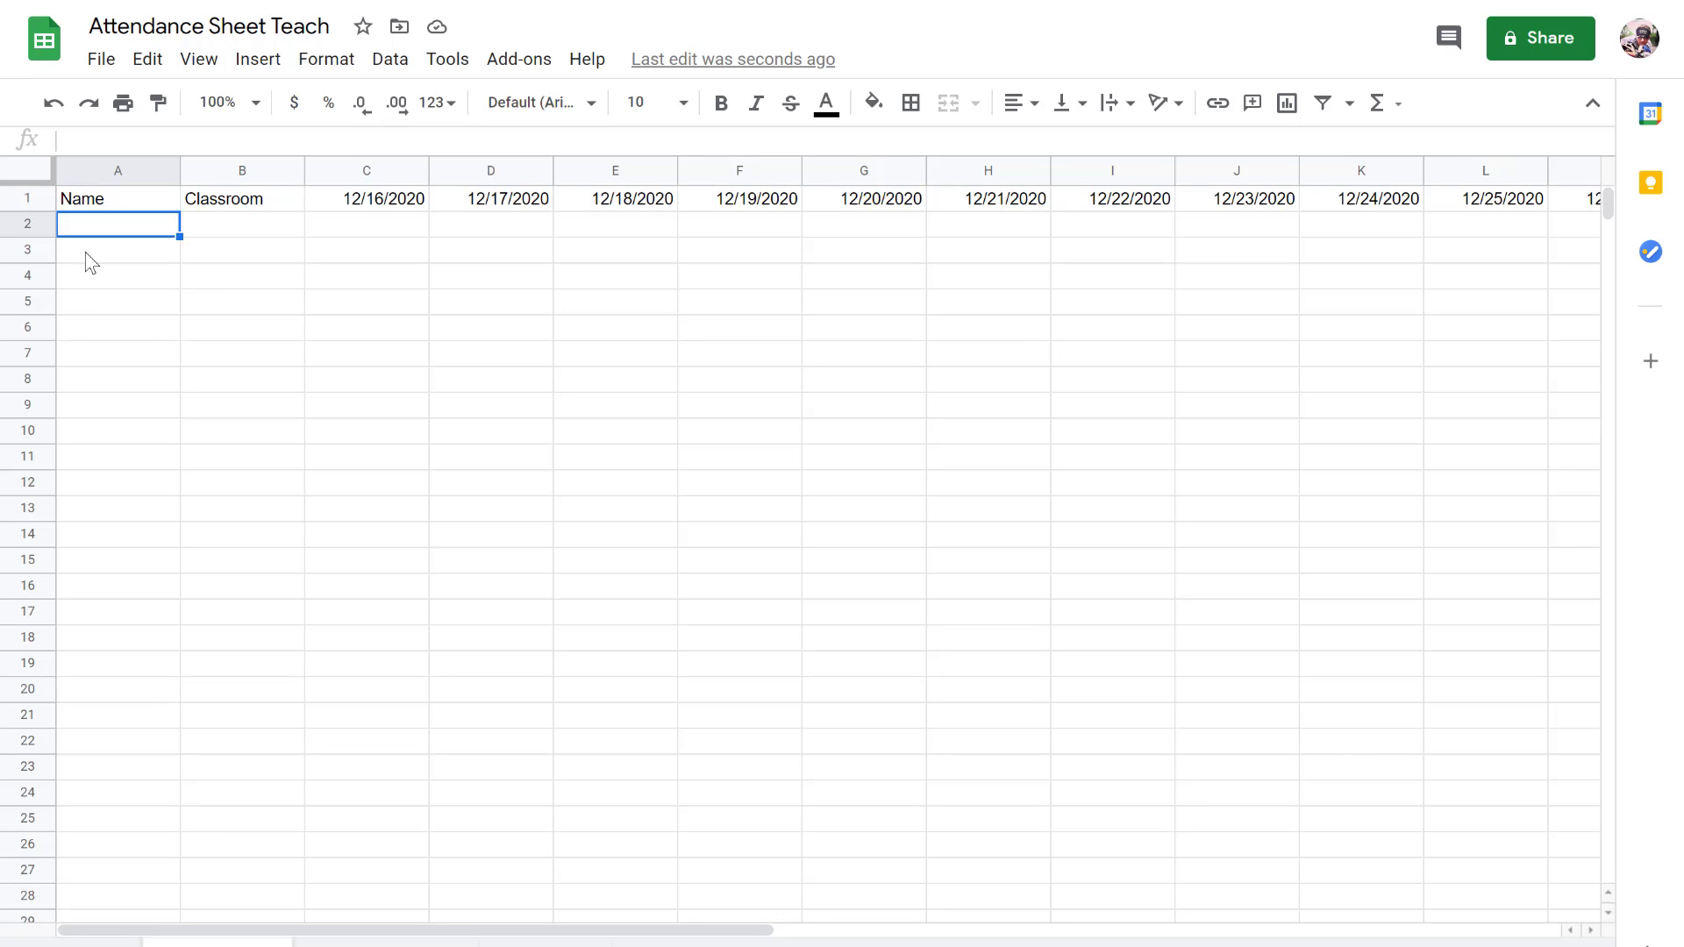
{"action": "type", "text": "Mary J Peter P Sam W Steve R Wanda M Jean G Scott S Charels X Bucky B Tony S Clint B Johnny S Reed R Sue S Hank P Scott L James R Jane D Nat R Bruce B Peter Q Miles M Gwen S Pietro M Hank M Remy L Thor O"}
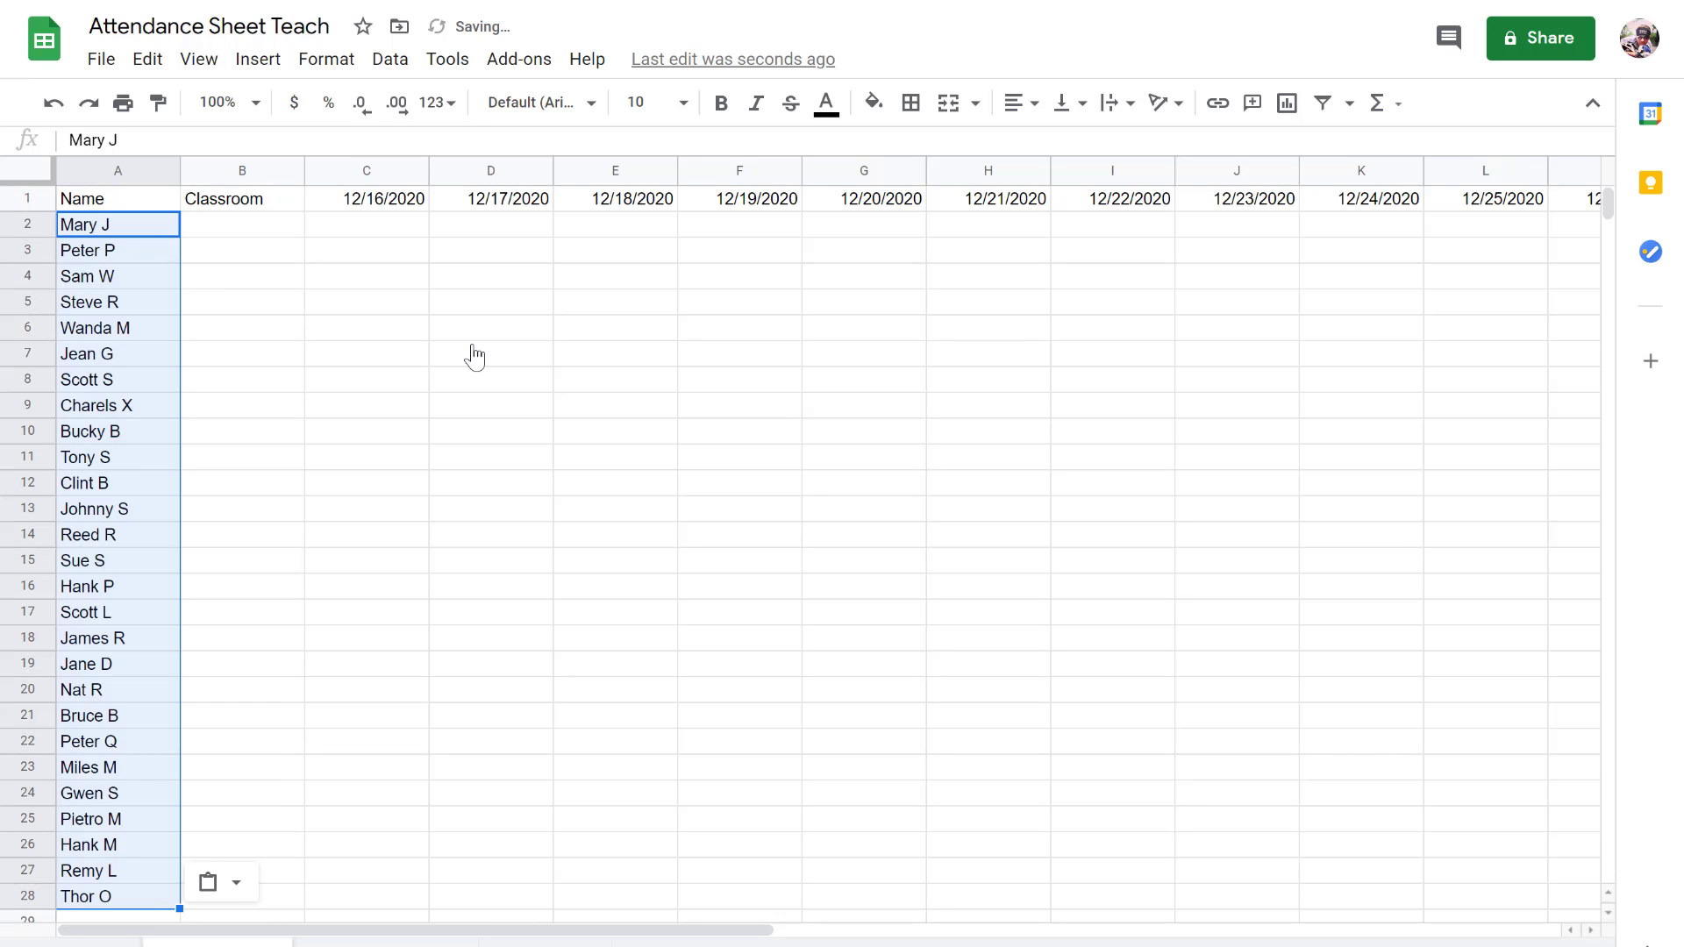
{"action": "left_click", "coordinate": [268, 285]}
{"action": "left_click", "coordinate": [261, 231]}
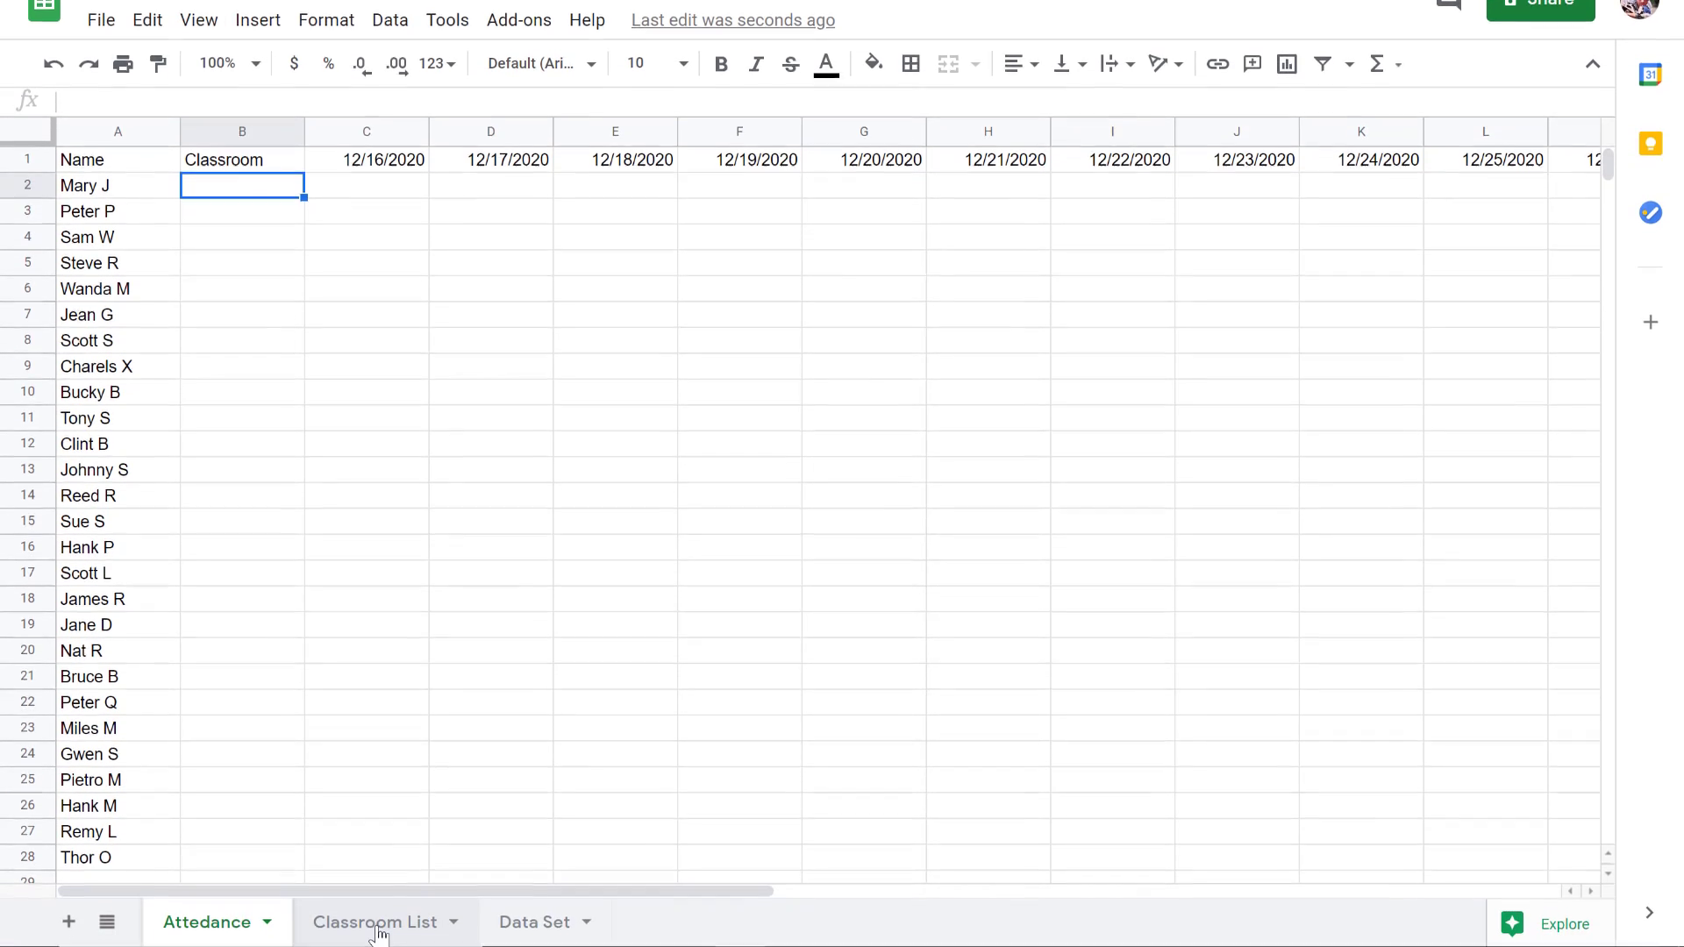
Step: On the Classroom List sheet, enter the header "Classroom" in cell A1
{"action": "left_click", "coordinate": [377, 919]}
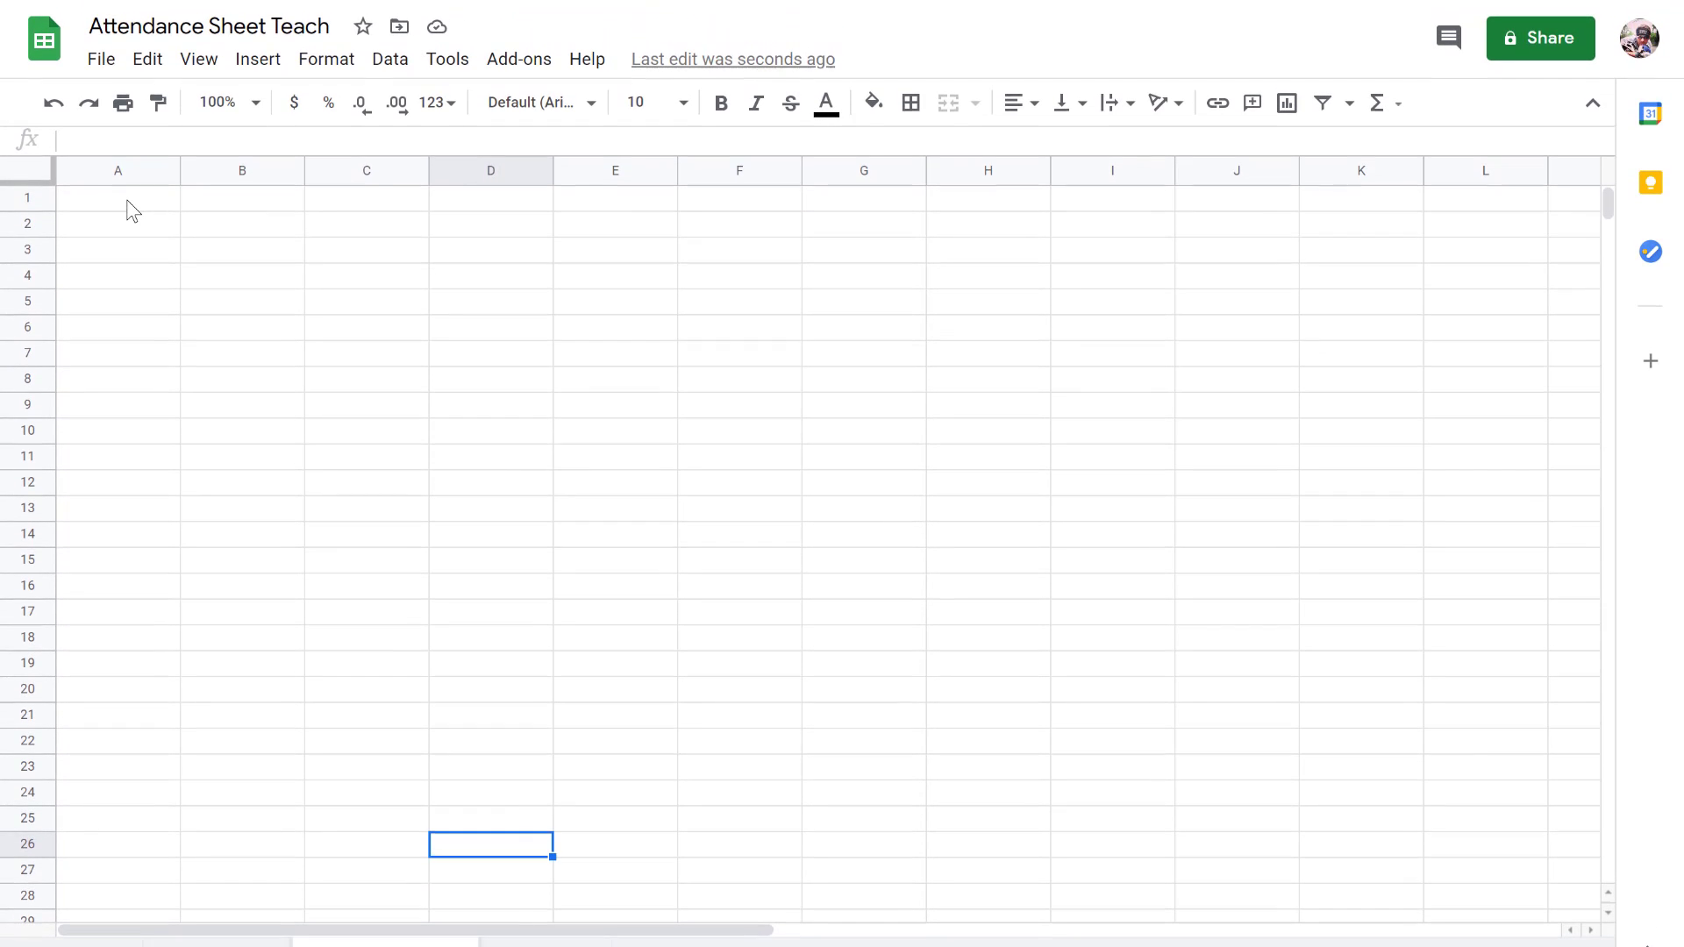
{"action": "left_click", "coordinate": [129, 185]}
{"action": "type", "text": "Cla"}
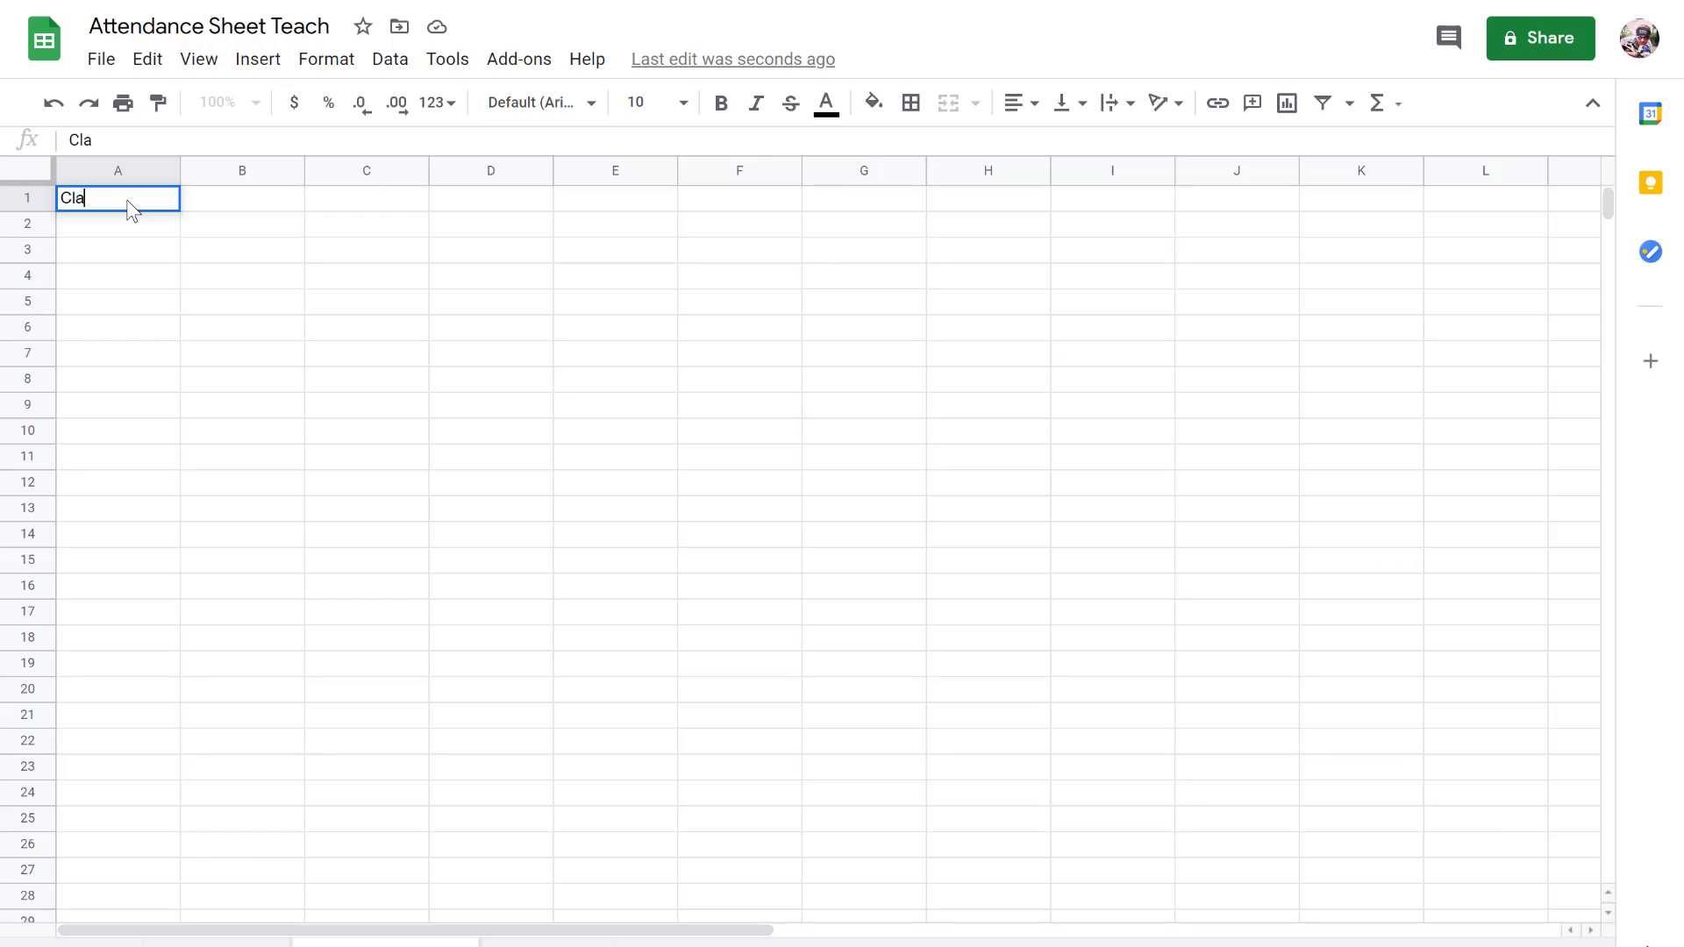
{"action": "type", "text": "ssroom"}
{"action": "key", "text": "Return"}
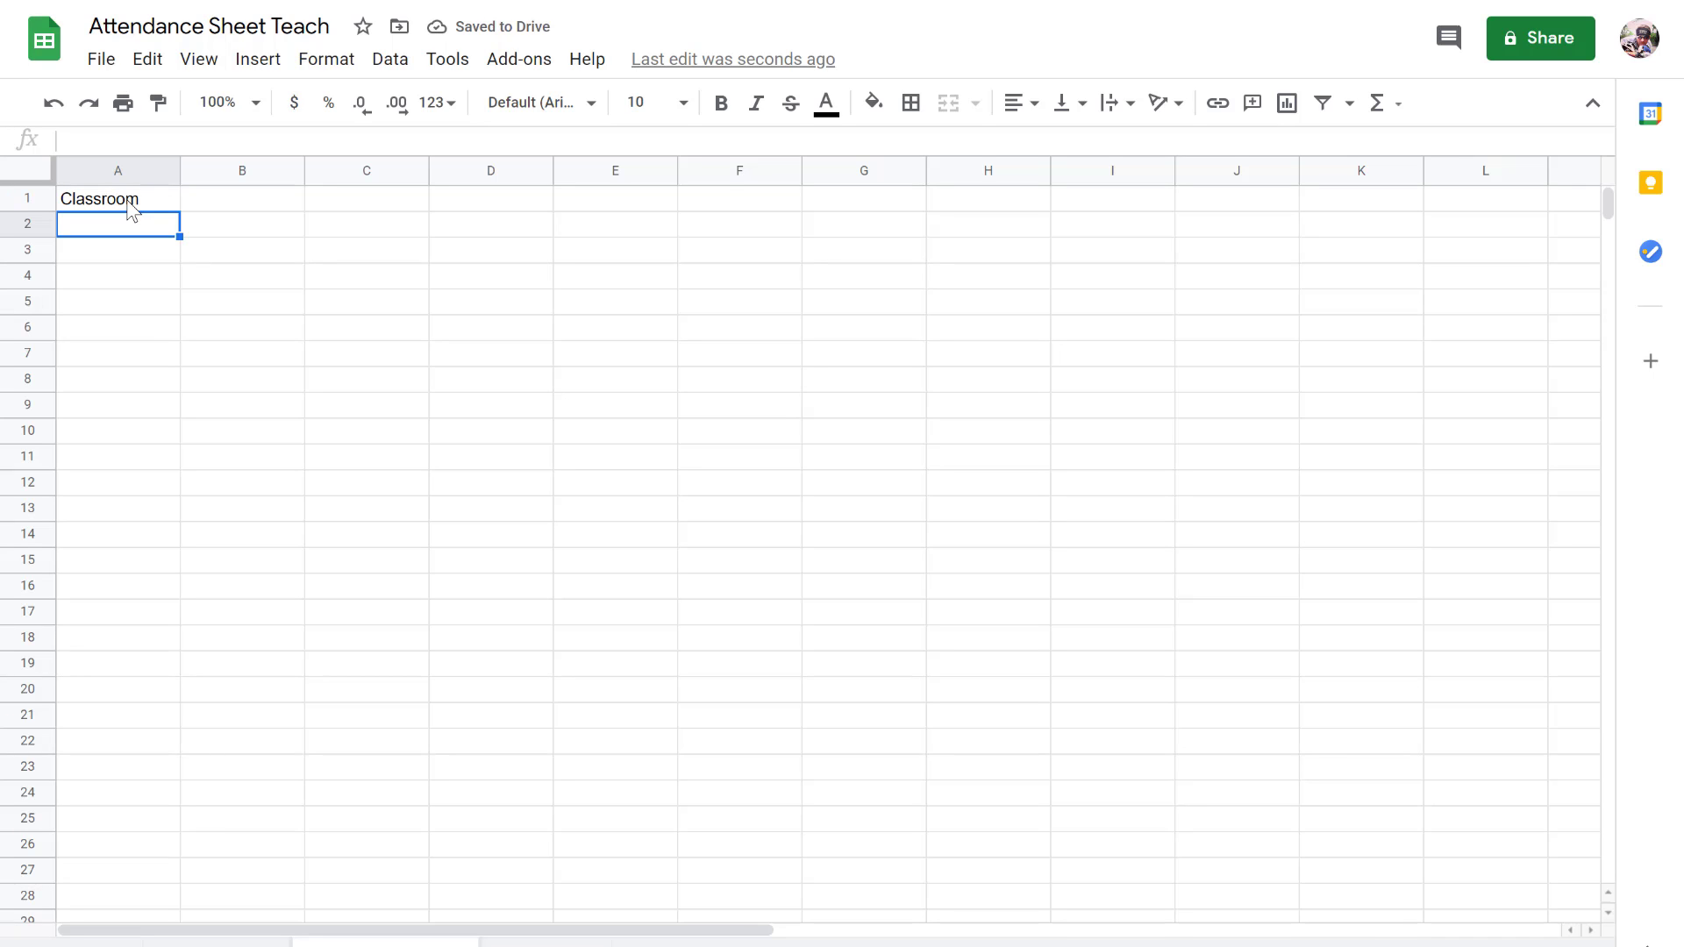
Step: Enter "Turkey AM" as the first classroom in cell A2
{"action": "type", "text": "Tru"}
{"action": "key", "text": "BackSpace"}
{"action": "key", "text": "BackSpace"}
{"action": "key", "text": "BackSpace"}
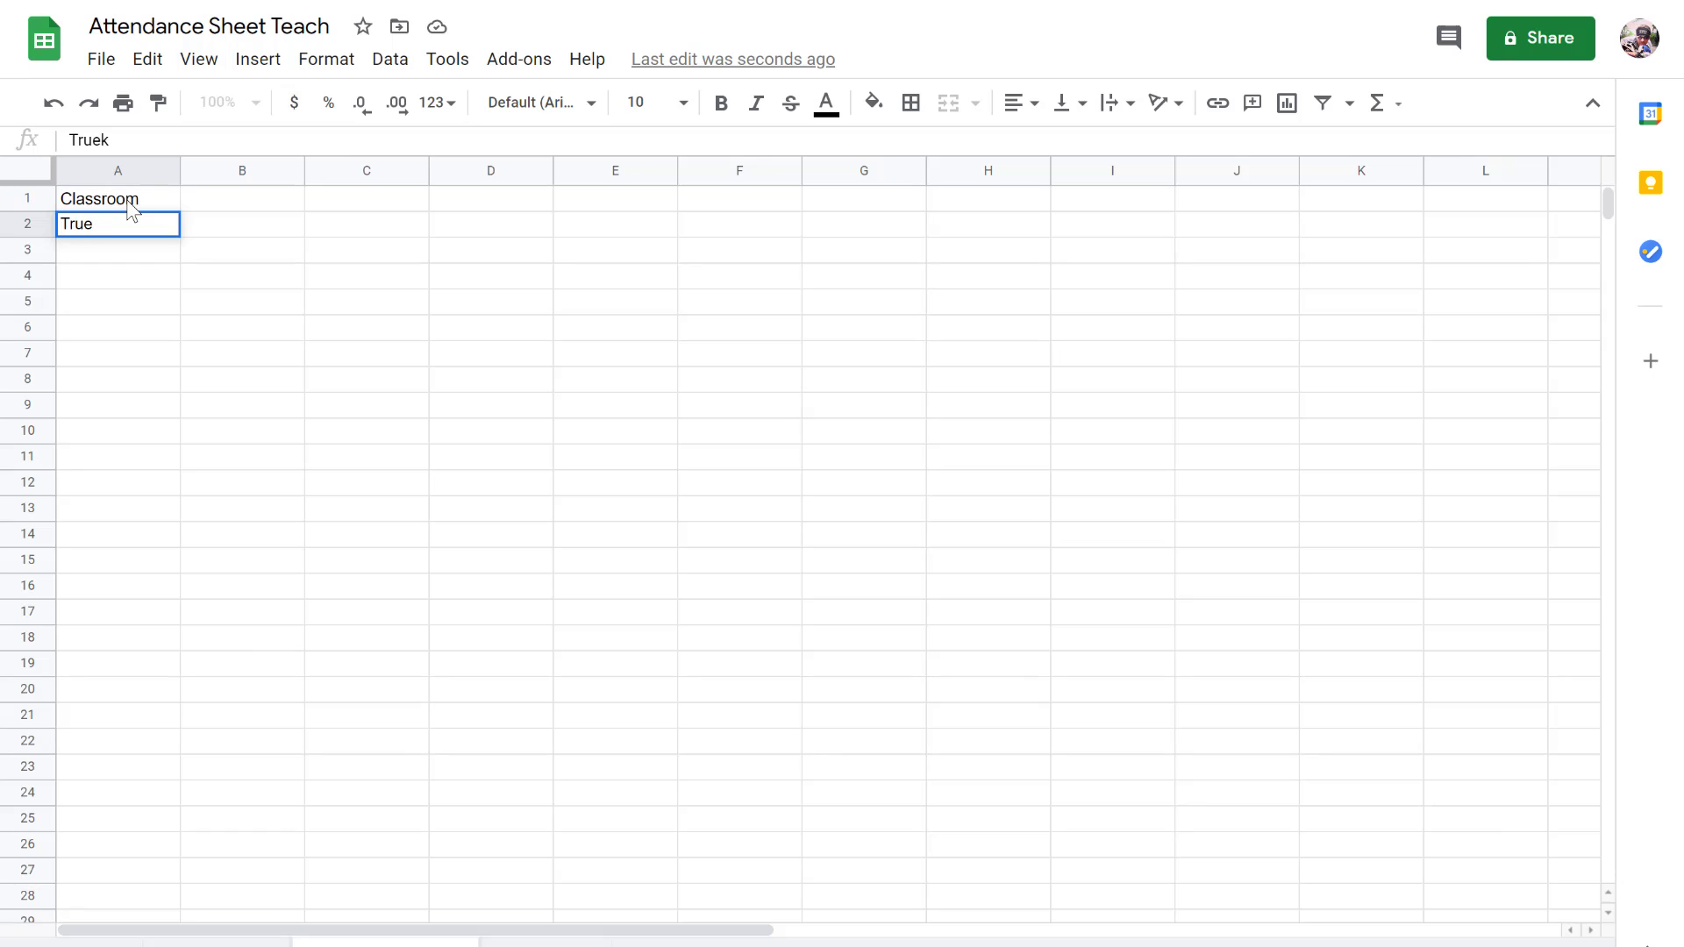
{"action": "key", "text": "BackSpace"}
{"action": "type", "text": "urle"}
{"action": "key", "text": "BackSpace"}
{"action": "key", "text": "BackSpace"}
{"action": "type", "text": "key AM"}
{"action": "key", "text": "Return"}
Step: Enter "Turkey PM" as the second classroom in cell A3
{"action": "type", "text": "Turle"}
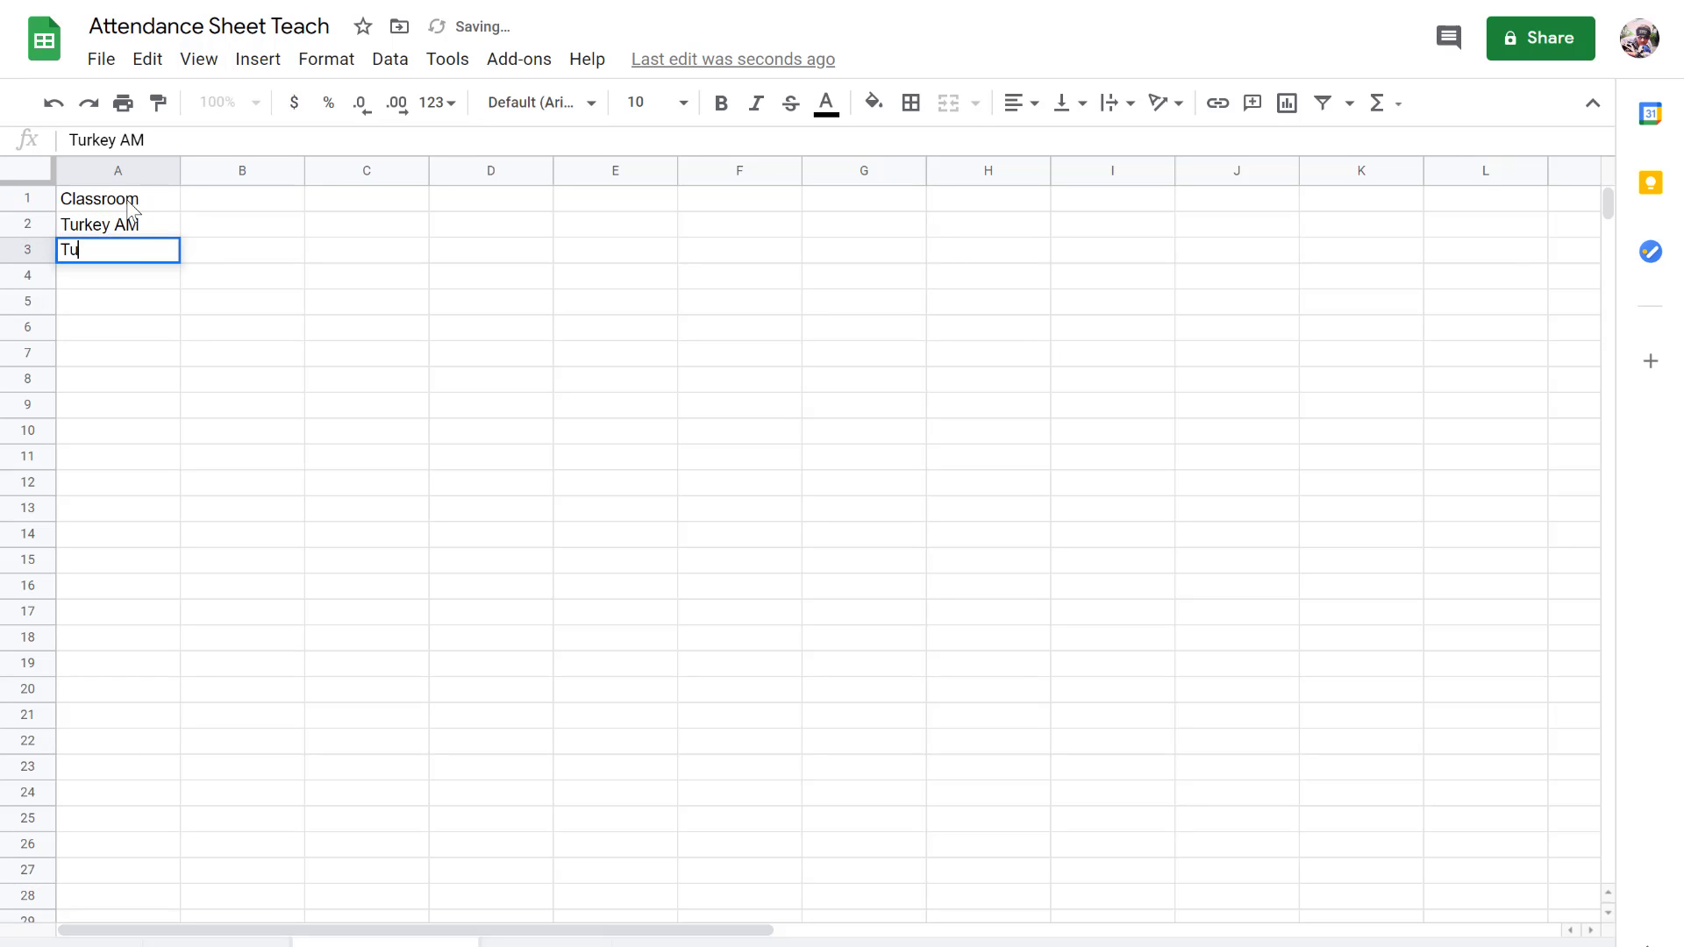
{"action": "key", "text": "BackSpace"}
{"action": "key", "text": "BackSpace"}
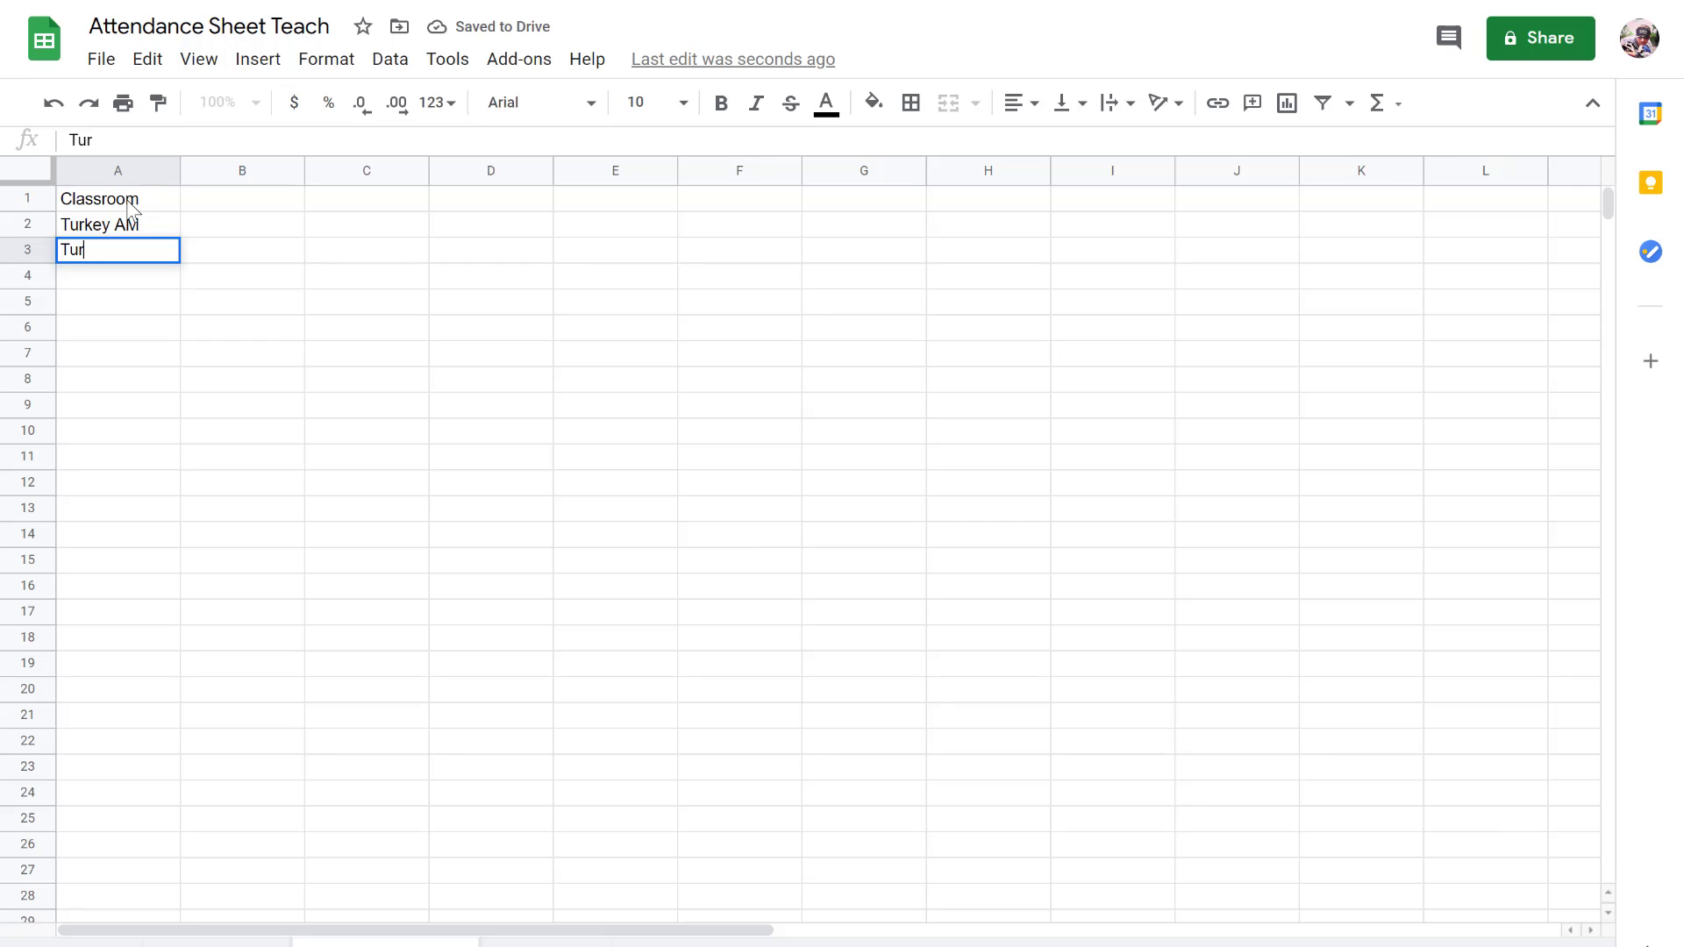
{"action": "type", "text": "k"}
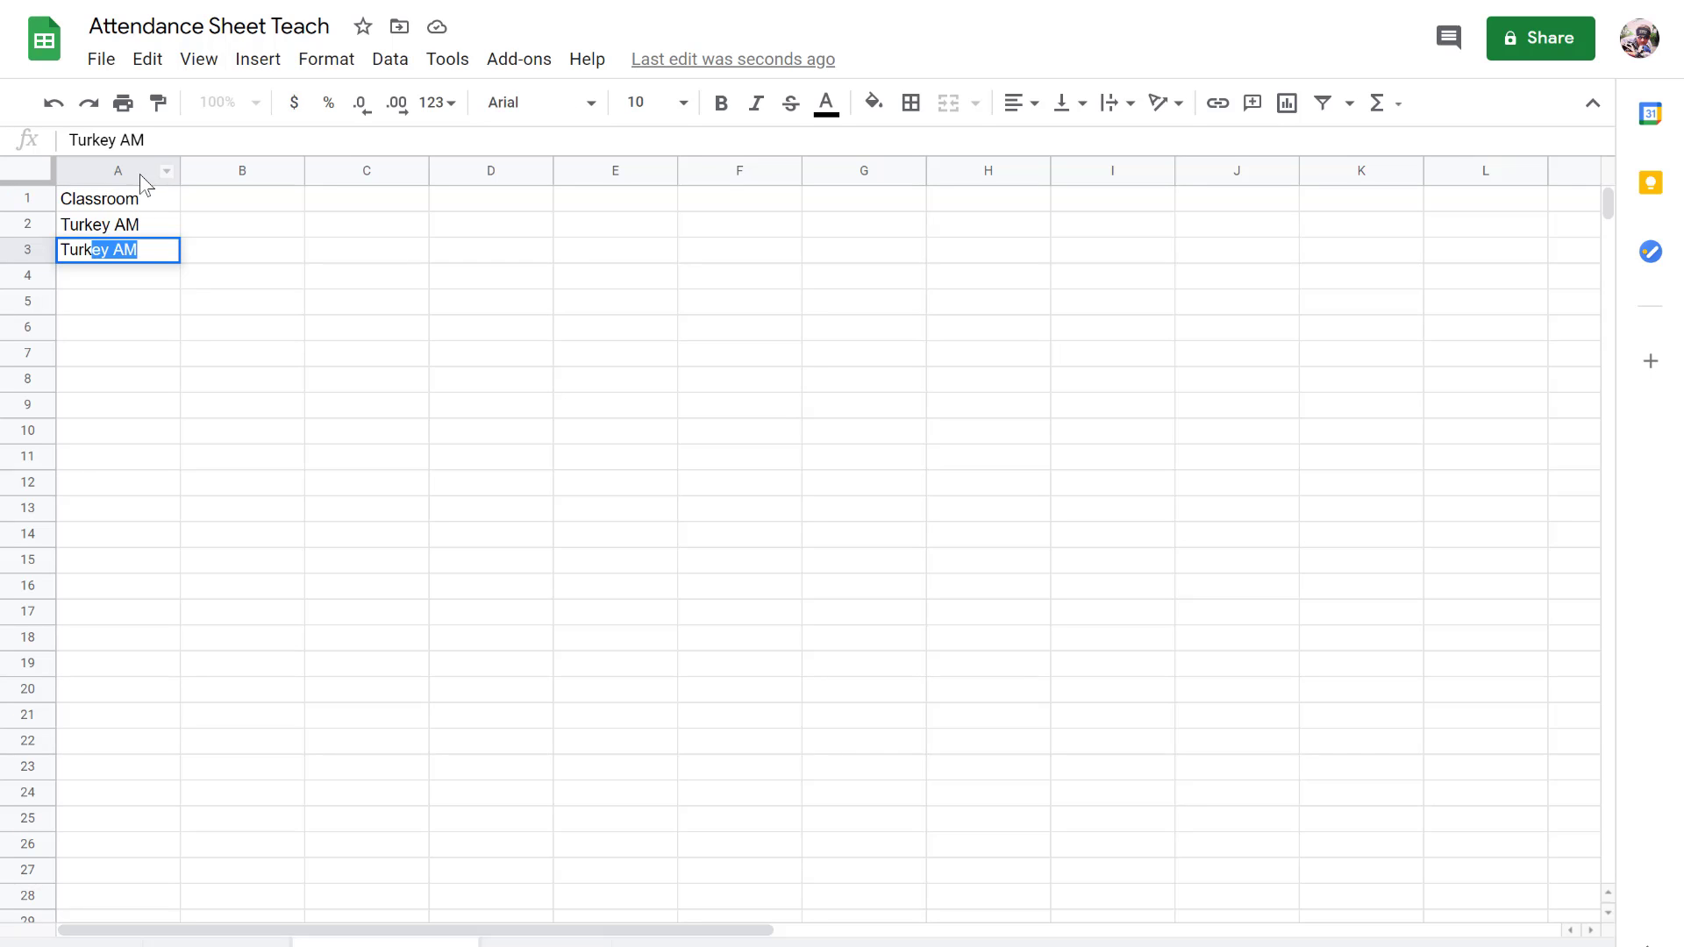
{"action": "key", "text": "Tab"}
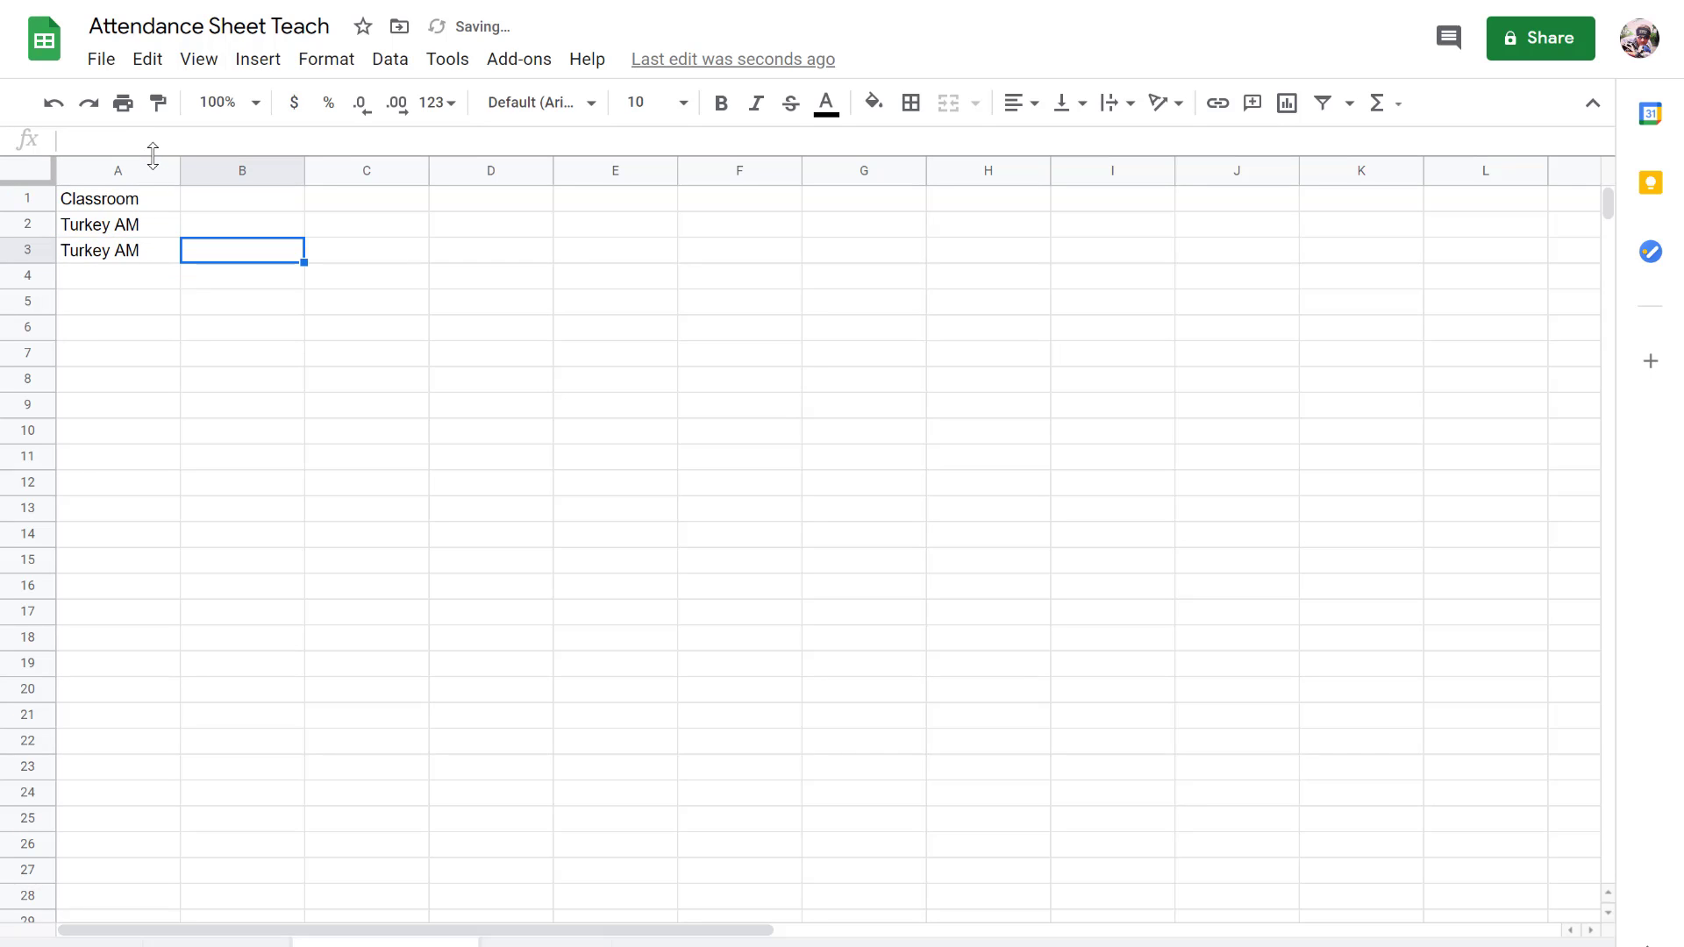
{"action": "key", "text": "Left"}
{"action": "left_click", "coordinate": [159, 149]}
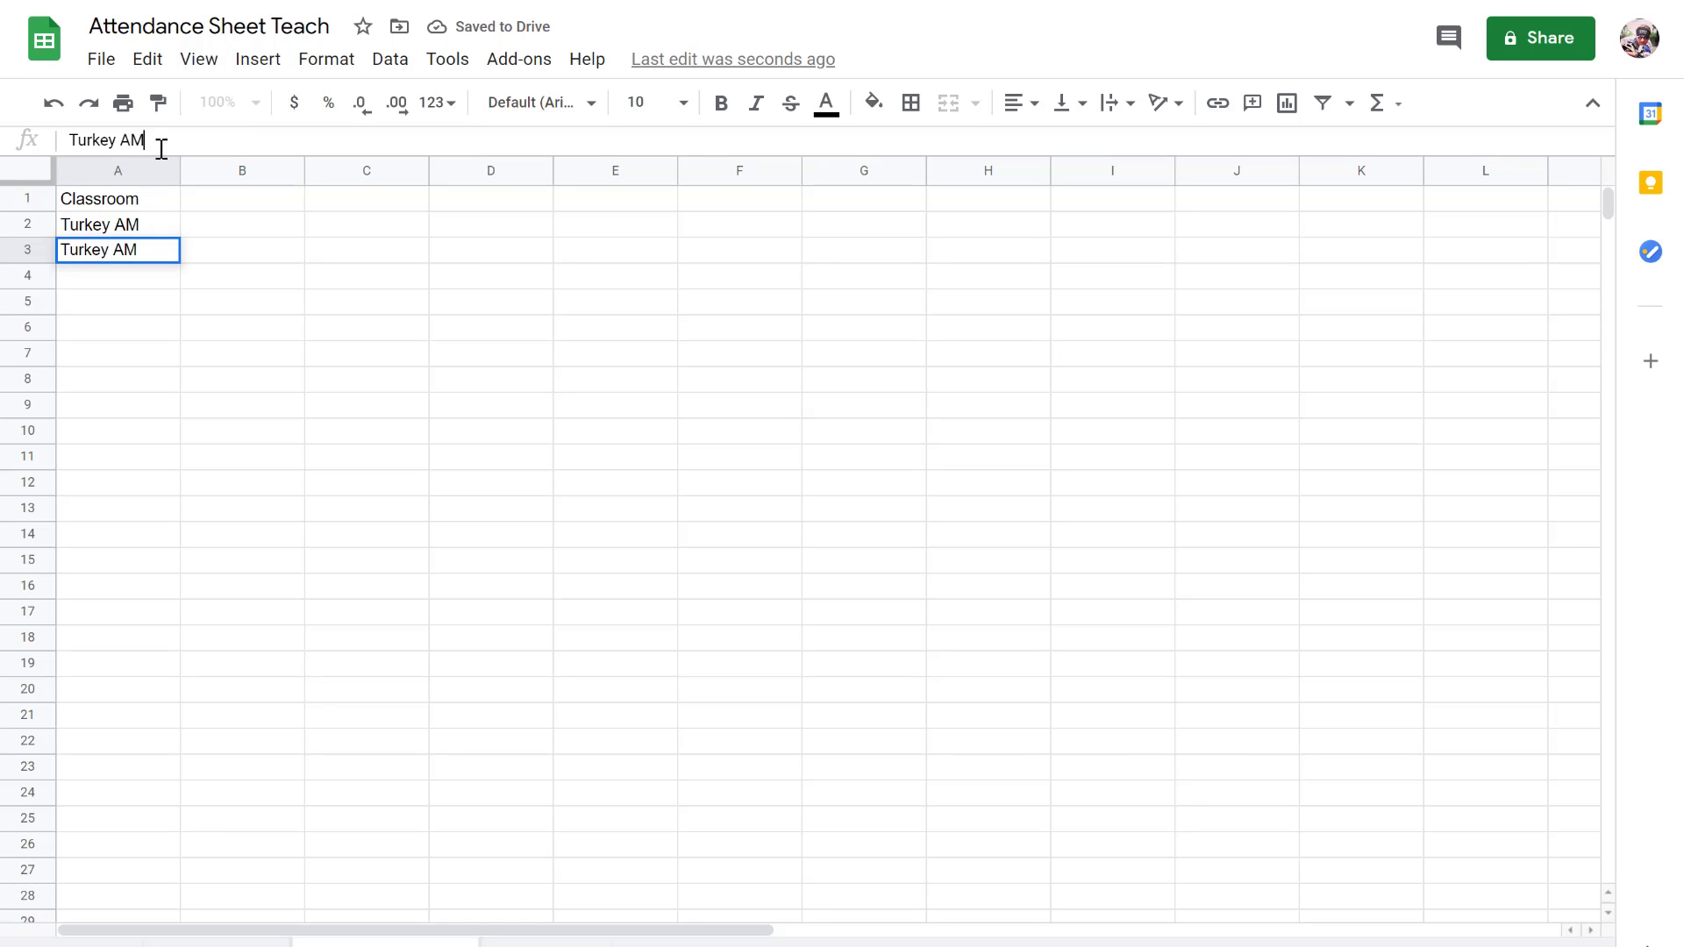
{"action": "key", "text": "BackSpace"}
{"action": "key", "text": "BackSpace"}
{"action": "type", "text": "PM"}
{"action": "key", "text": "Return"}
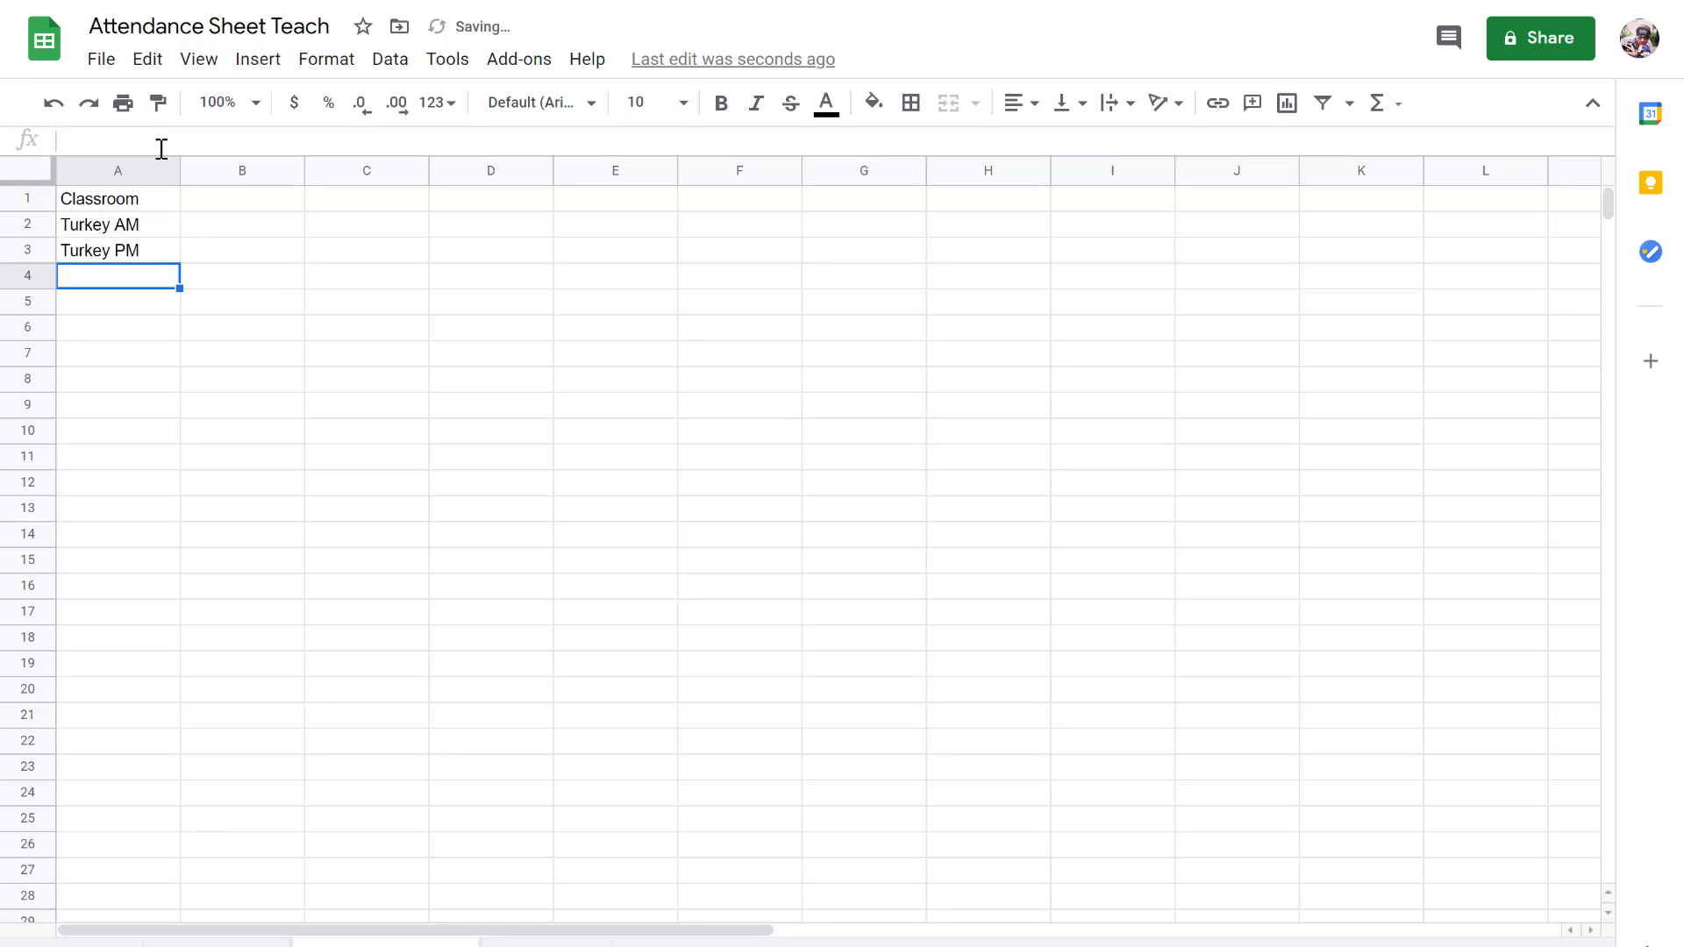
Step: Enter "Peakcock AM" as the third classroom in cell A4
{"action": "type", "text": "Peakcokc"}
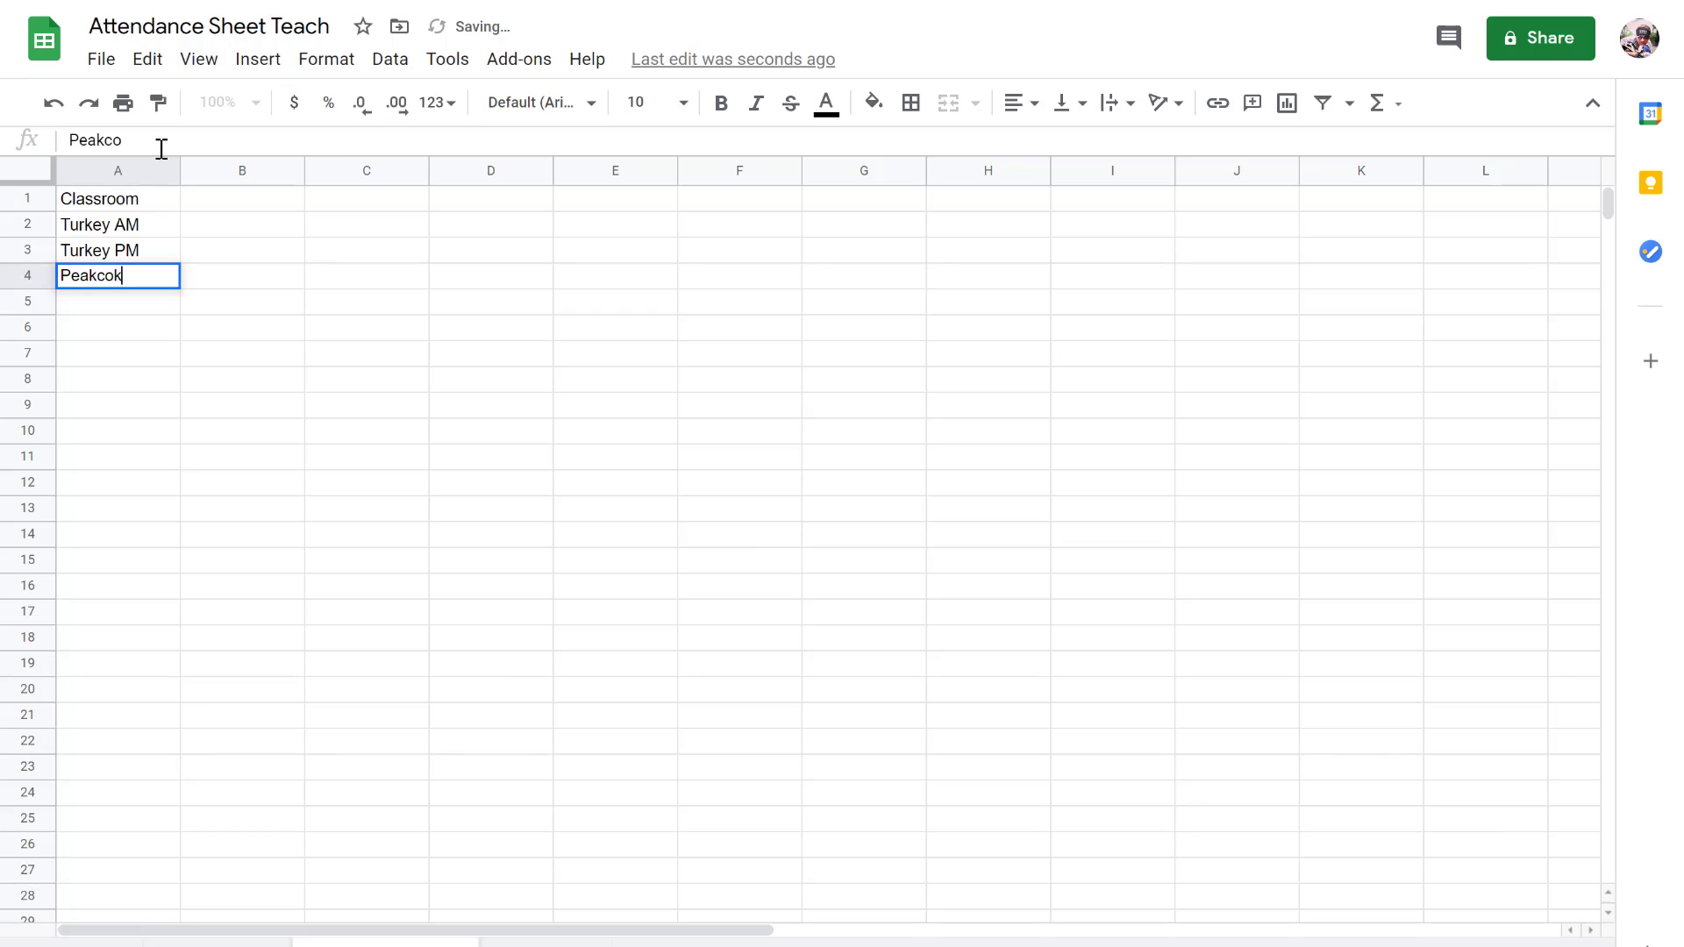
{"action": "key", "text": "BackSpace"}
{"action": "key", "text": "BackSpace"}
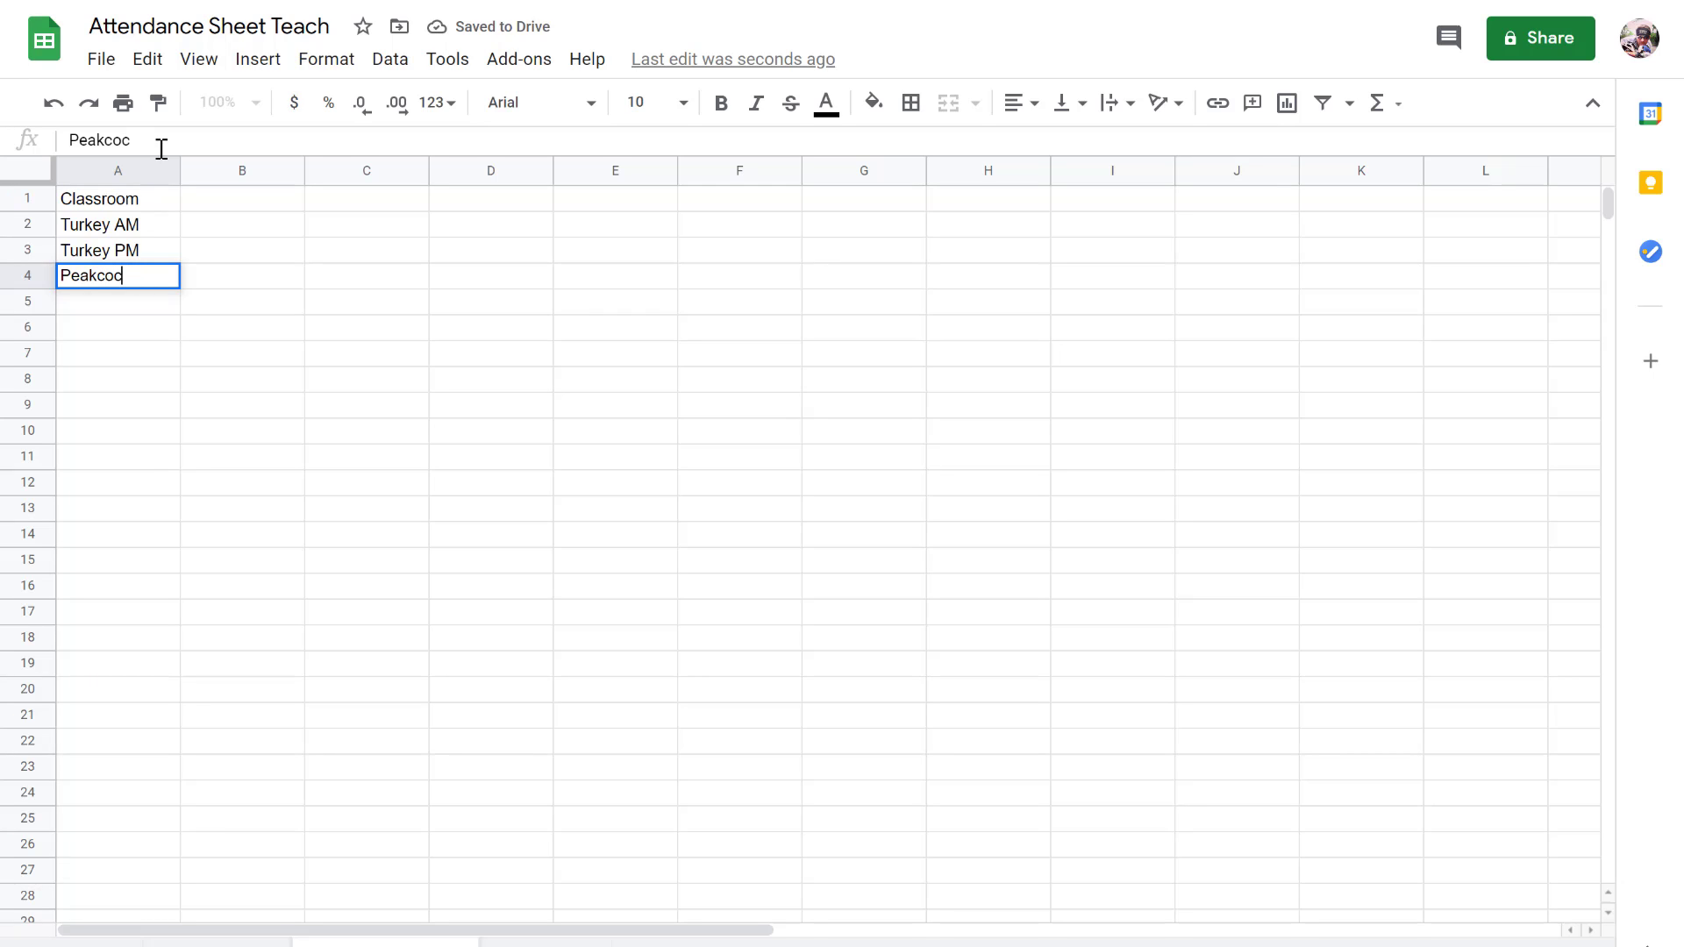
{"action": "type", "text": "ck AM"}
{"action": "key", "text": "Return"}
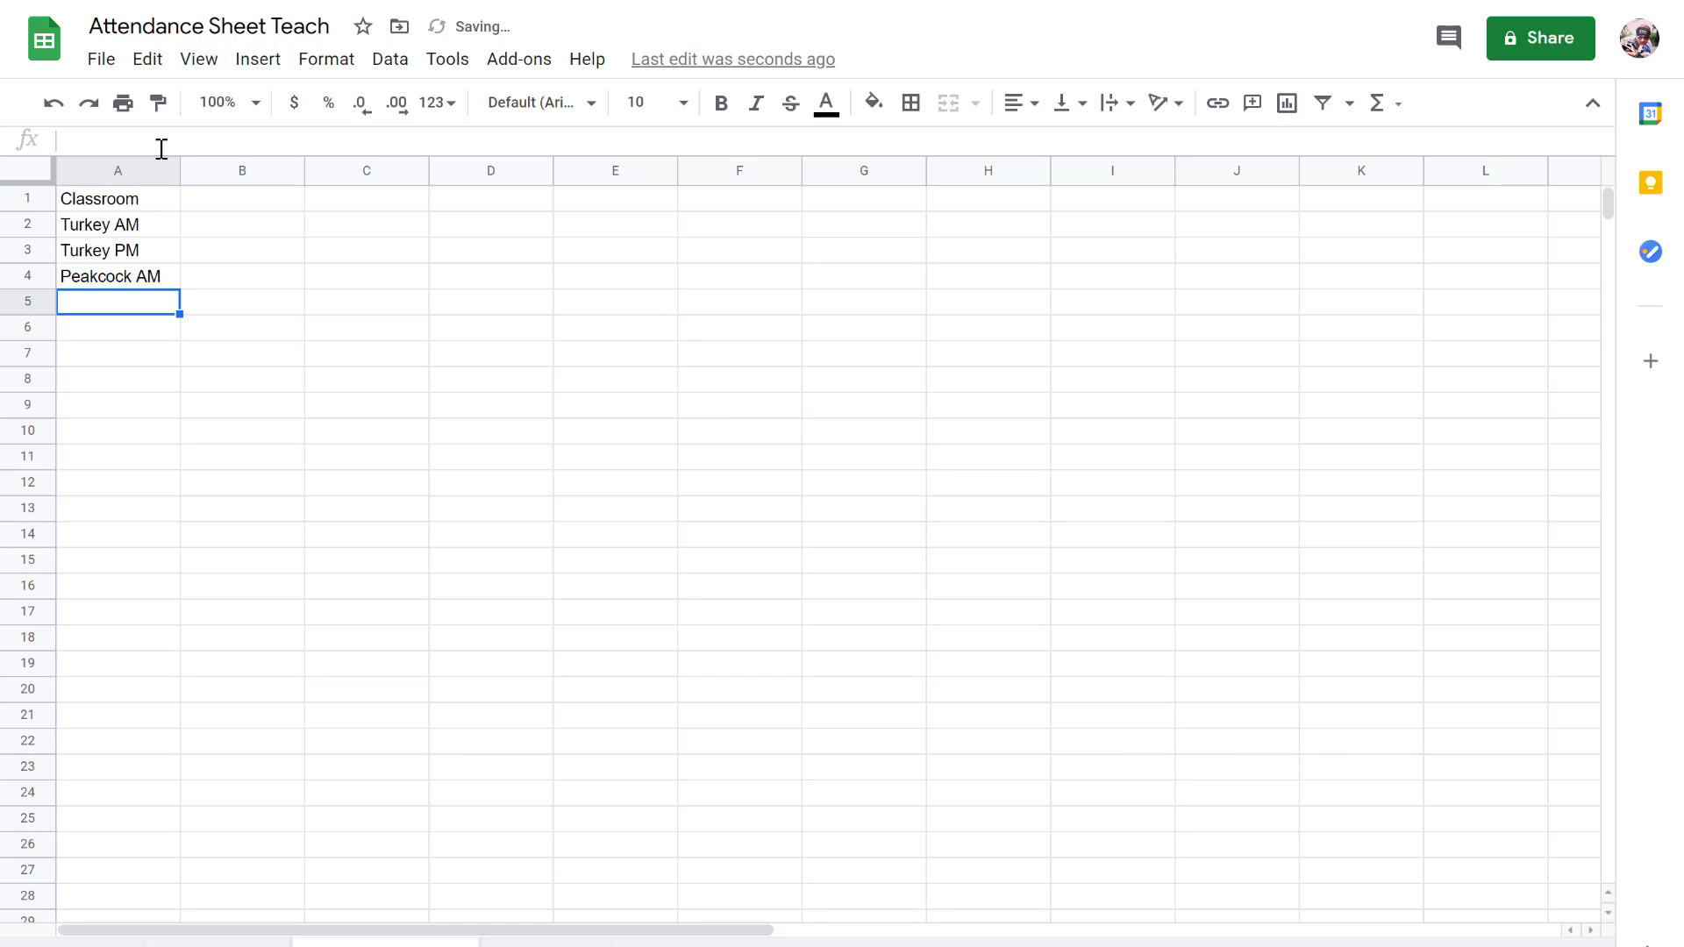
{"action": "key", "text": "Up"}
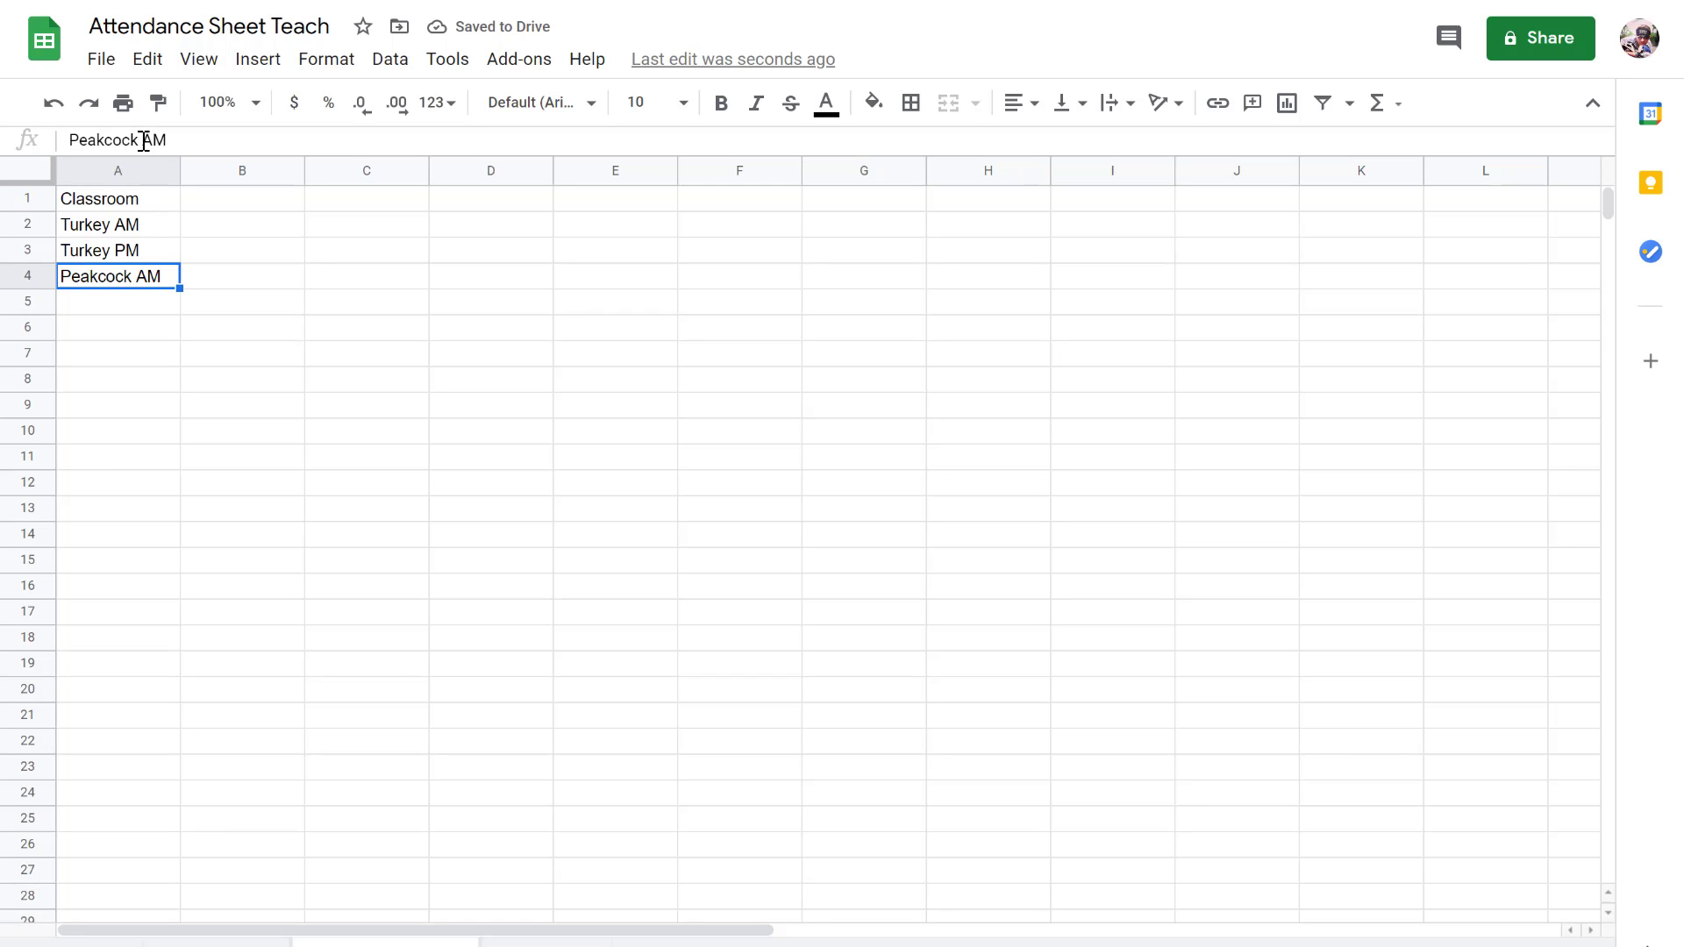
Step: Enter "Peacock PM" as the fourth classroom in cell A5
{"action": "left_click", "coordinate": [128, 300]}
{"action": "type", "text": "P"}
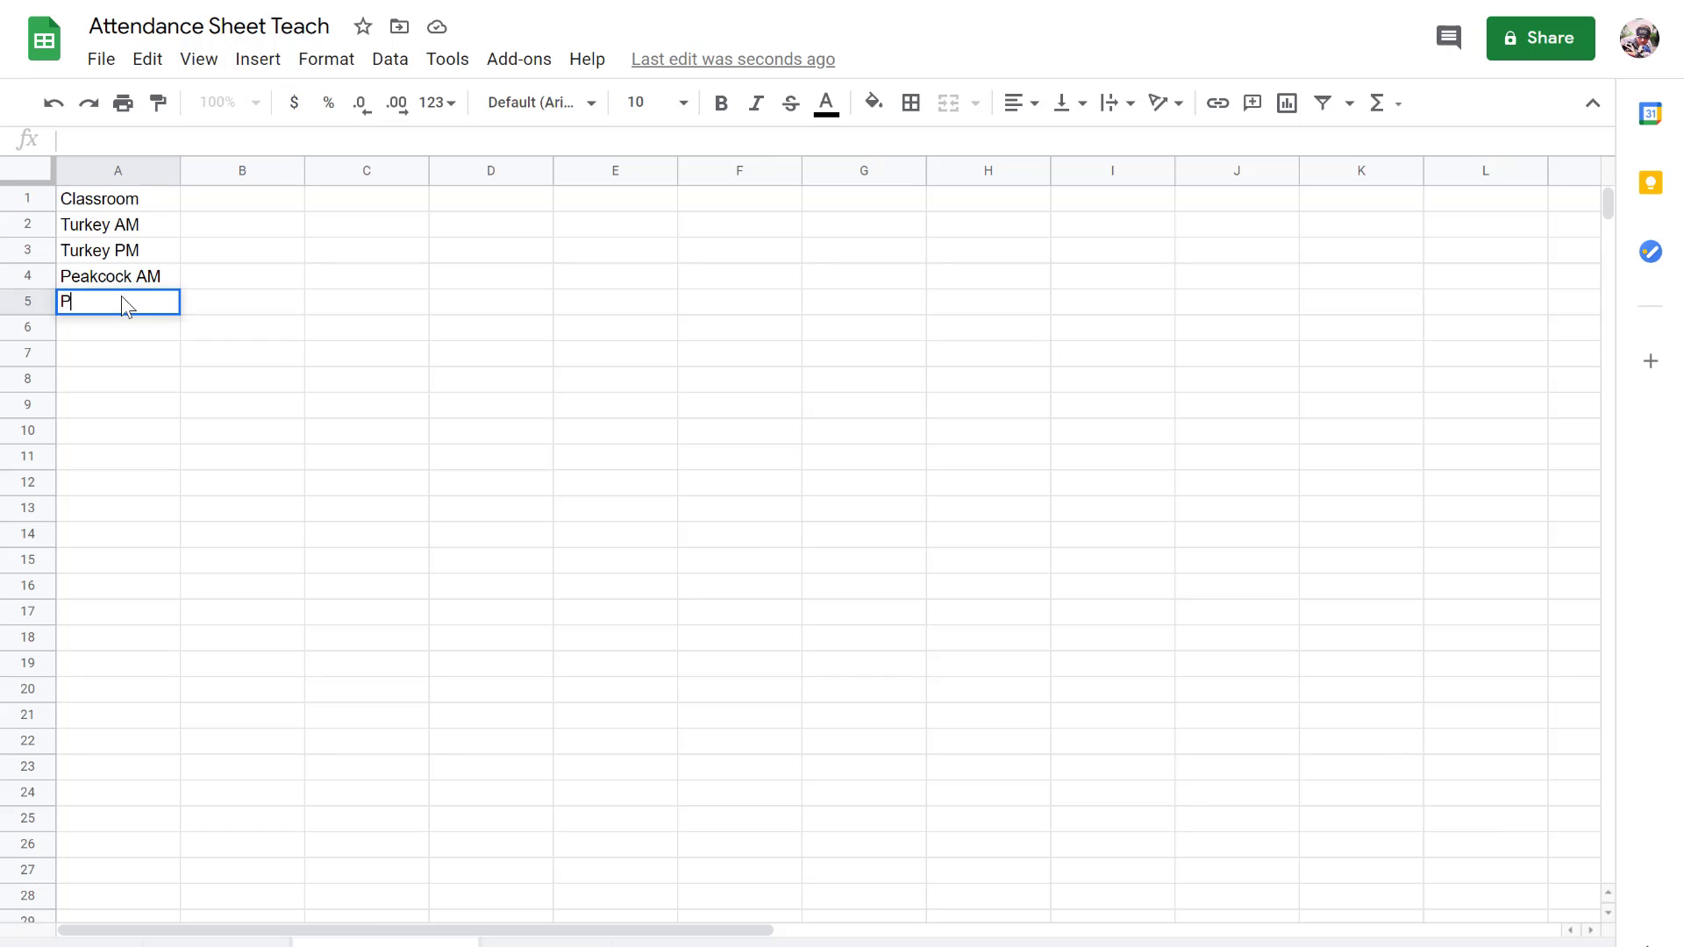
{"action": "type", "text": "eacock PM"}
{"action": "key", "text": "Return"}
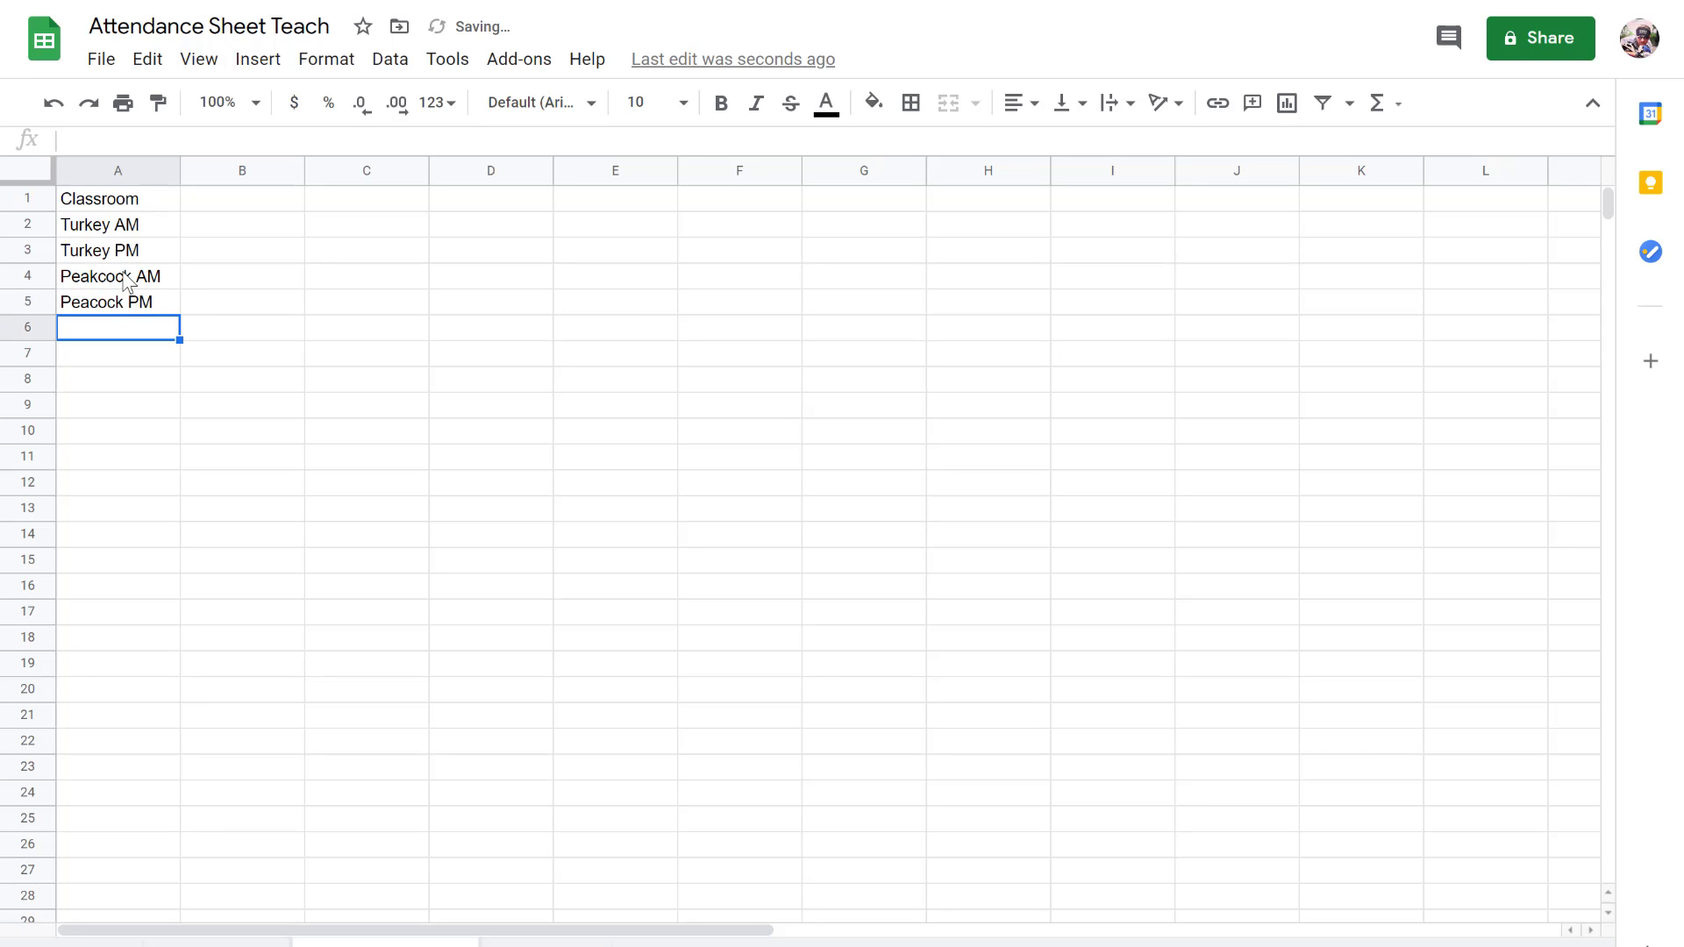
Step: Correct the spelling of the classroom in cell A4 to "Peacock AM"
{"action": "left_click", "coordinate": [128, 280]}
{"action": "left_click", "coordinate": [109, 139]}
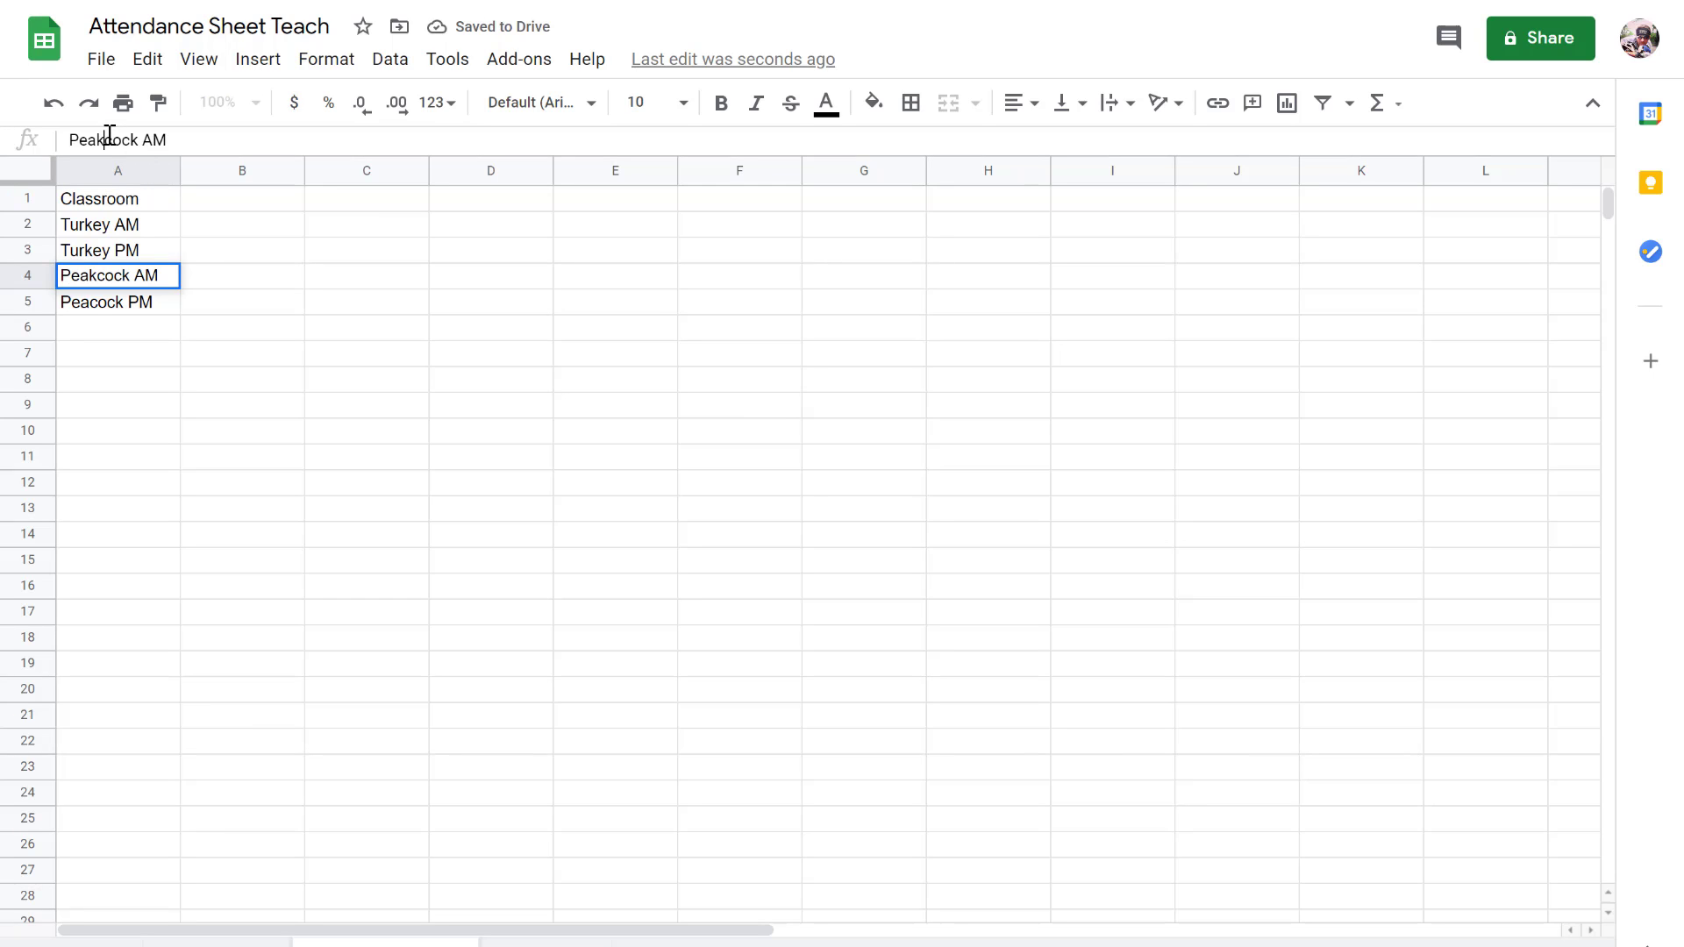
{"action": "key", "text": "BackSpace"}
{"action": "key", "text": "Return"}
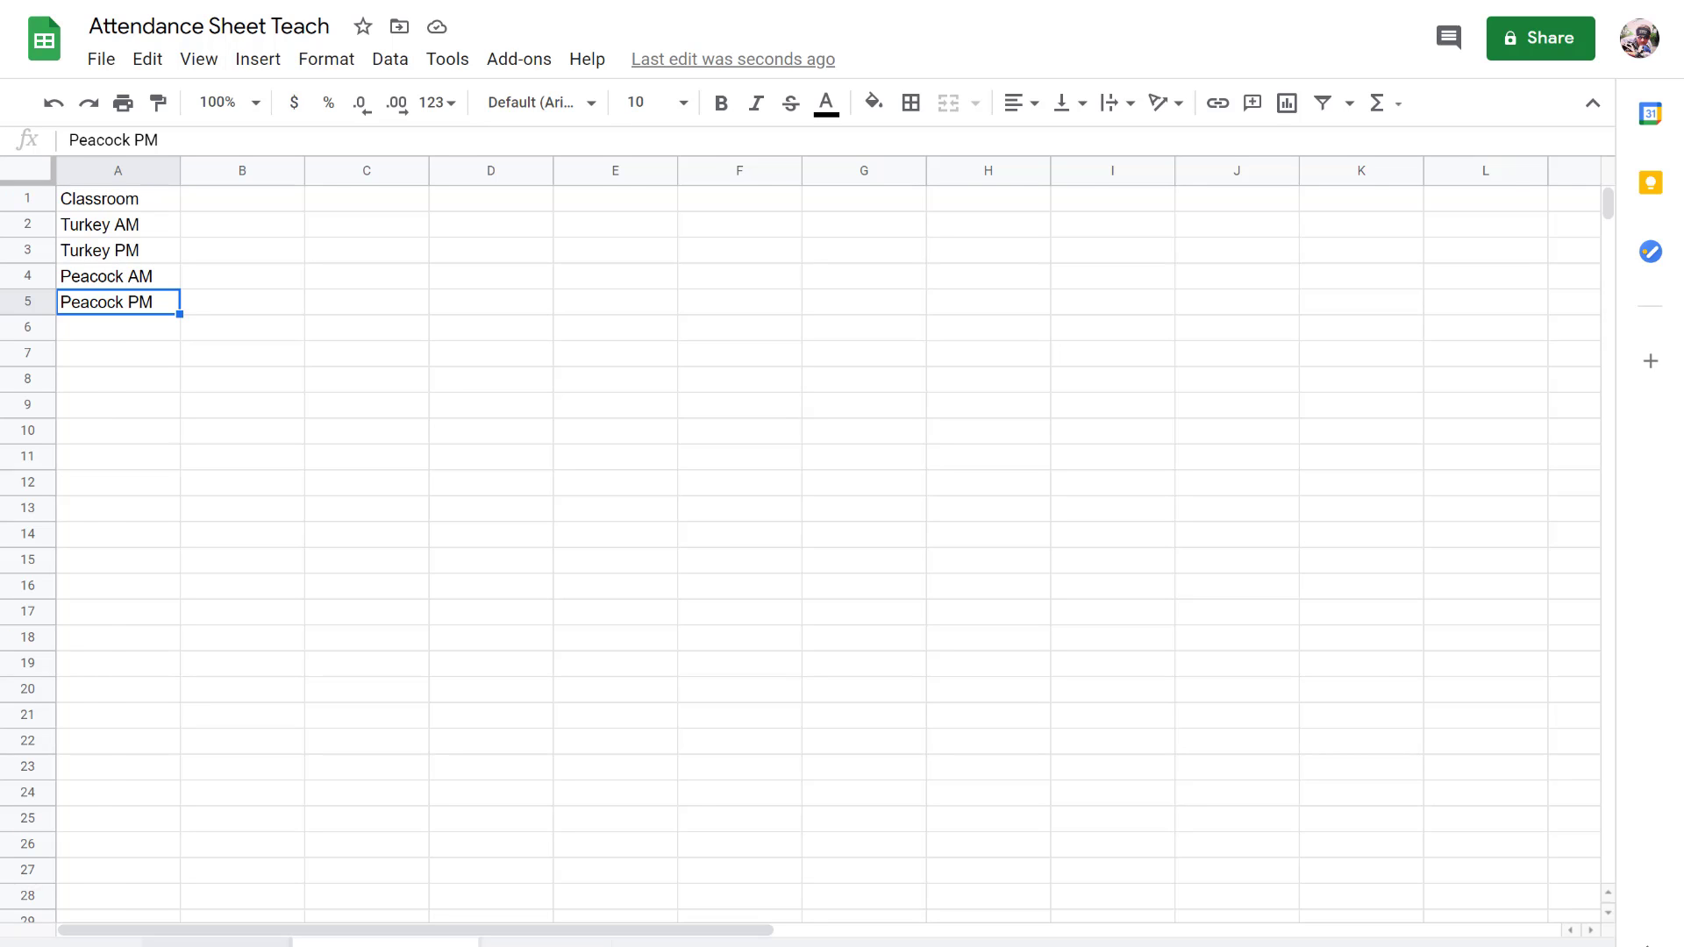
{"action": "left_click", "coordinate": [246, 923]}
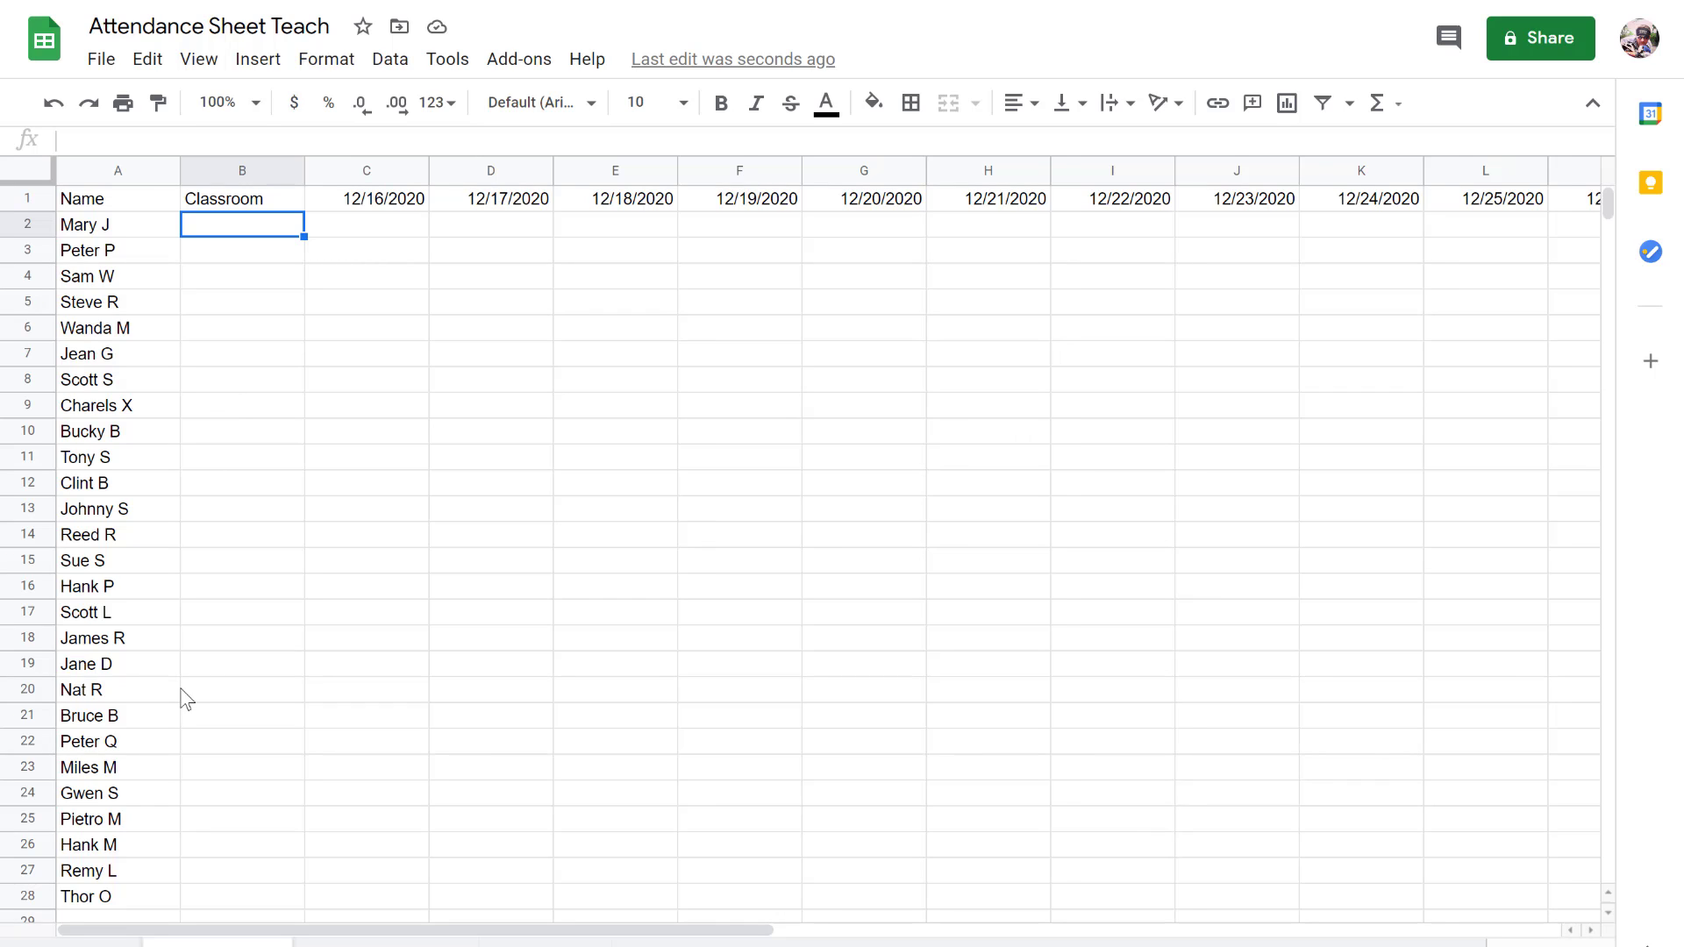
{"action": "left_click", "coordinate": [386, 943]}
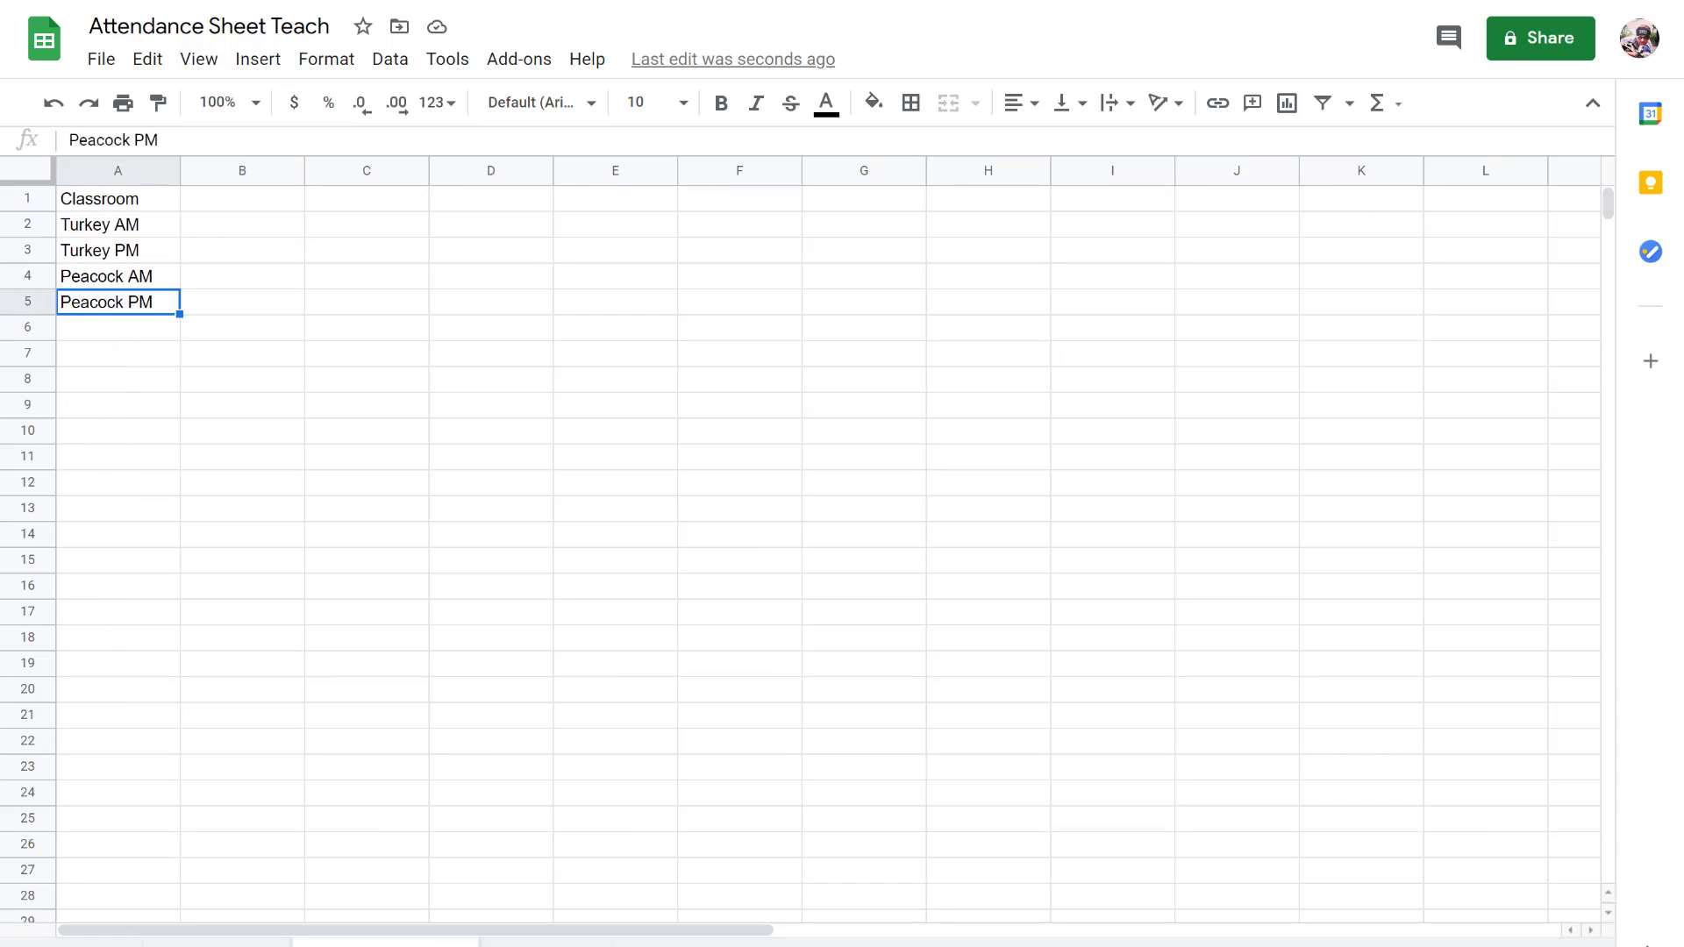
Step: Apply alternating colors to A1:A1000 of the Classroom List sheet, using the blue default style with a header
{"action": "left_click", "coordinate": [159, 210]}
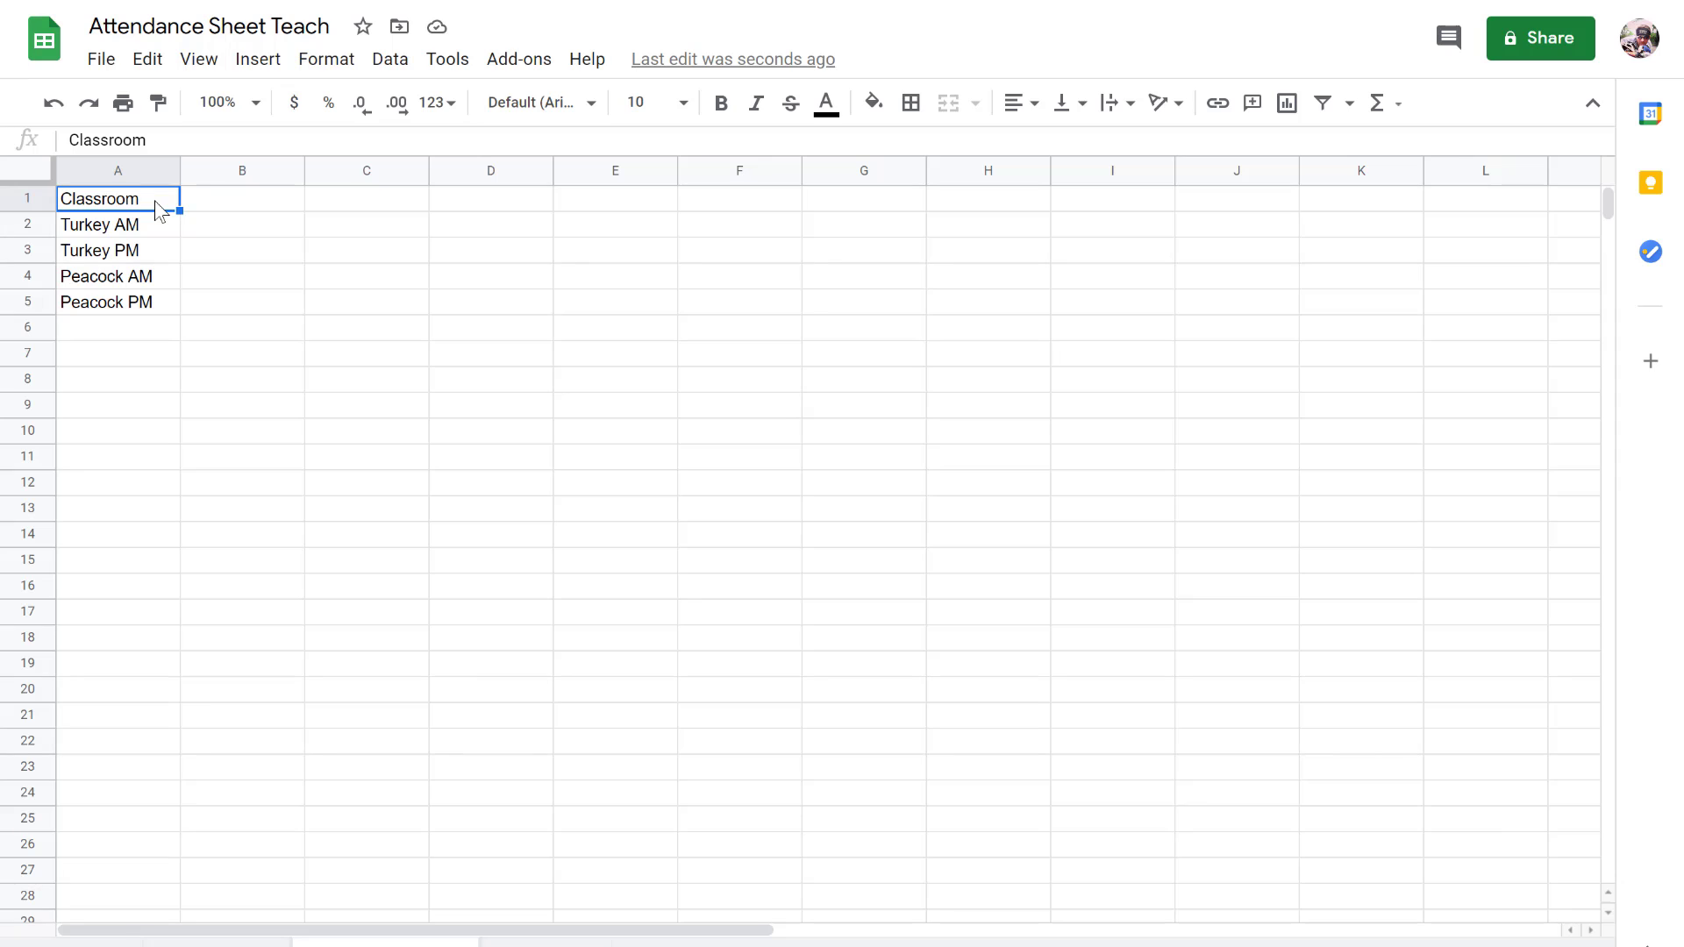
{"action": "key", "text": "ctrl+shift+Down"}
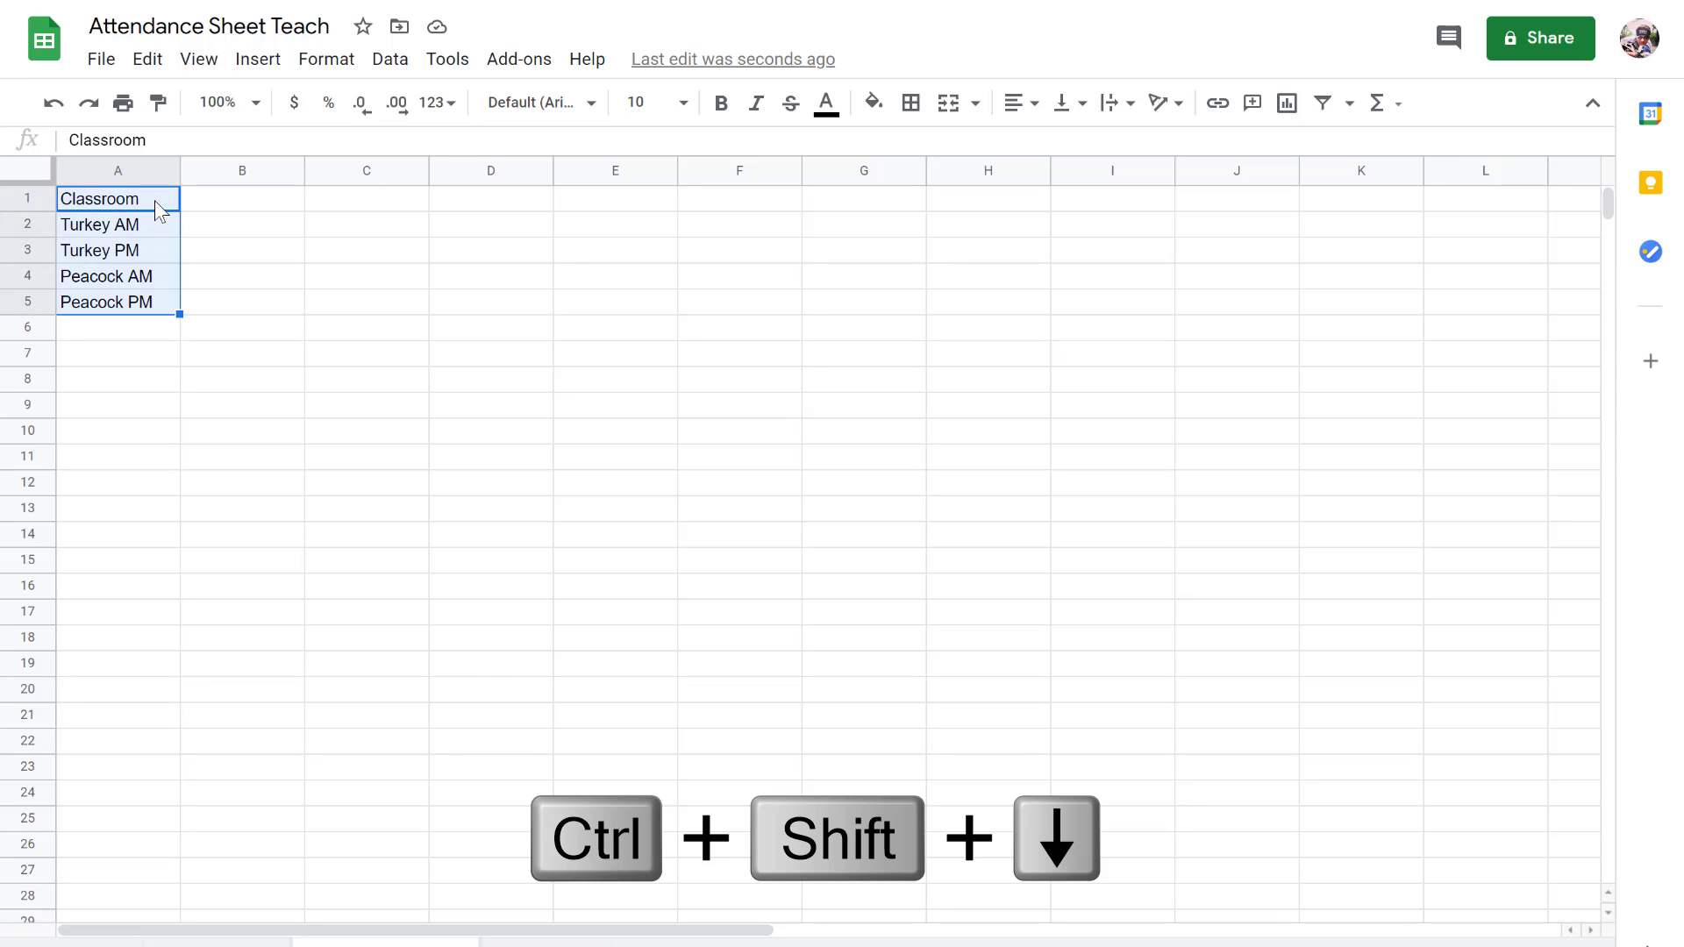
{"action": "key", "text": "ctrl+shift+Down"}
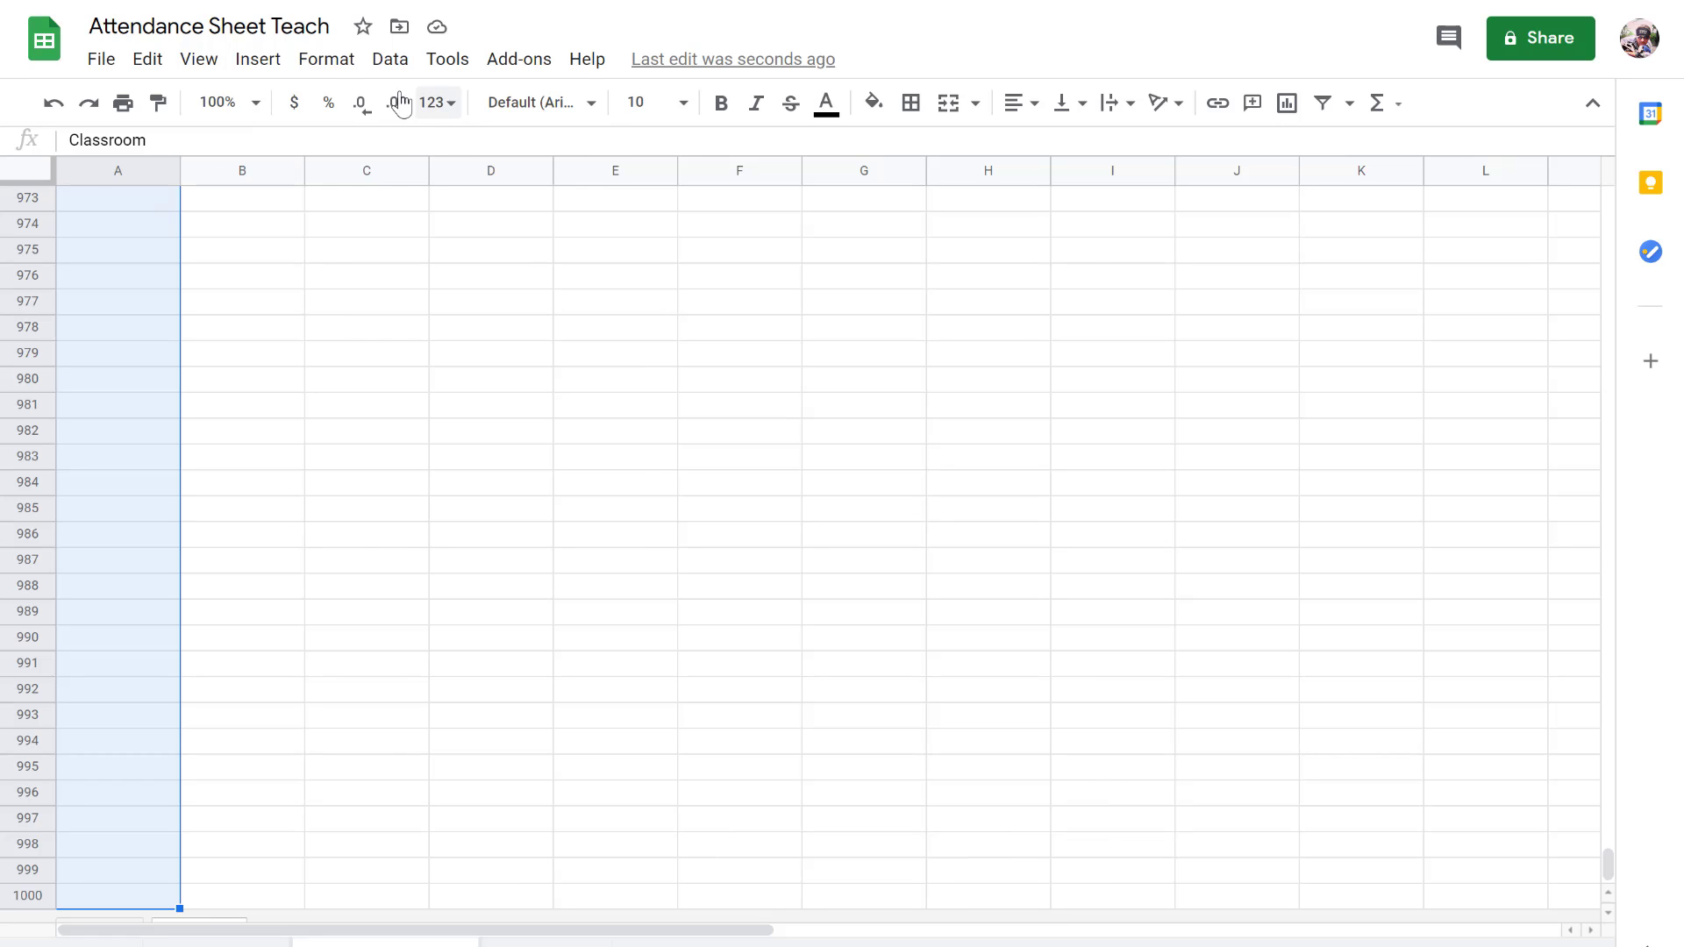
{"action": "left_click", "coordinate": [353, 61]}
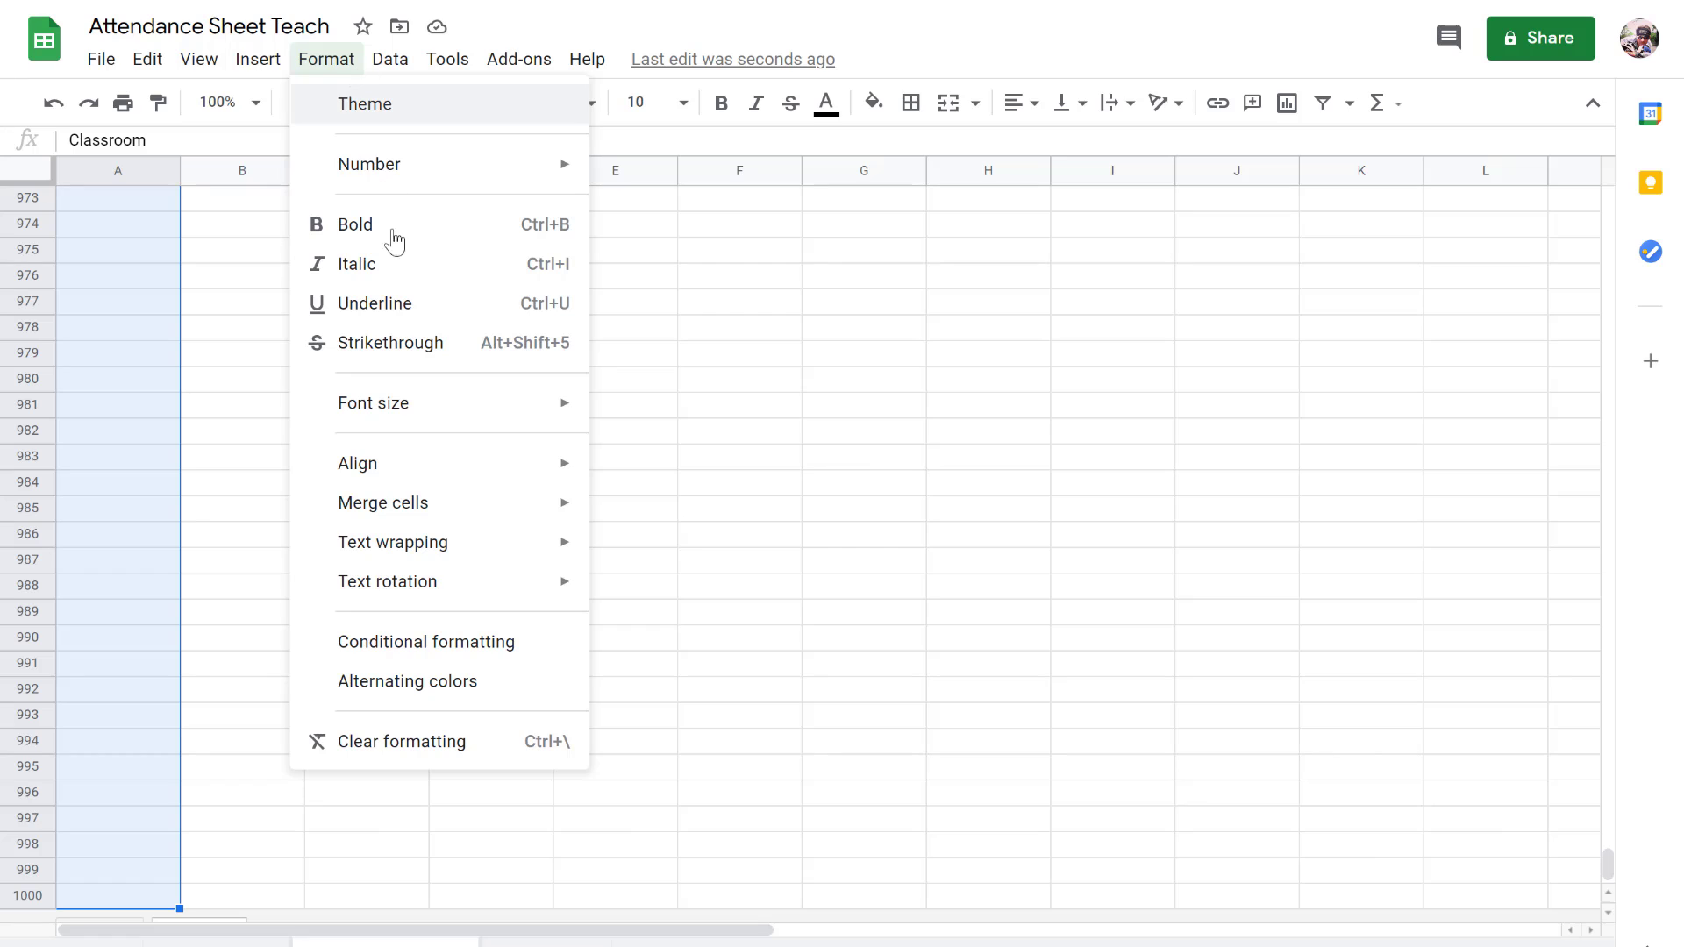
{"action": "left_click", "coordinate": [457, 701]}
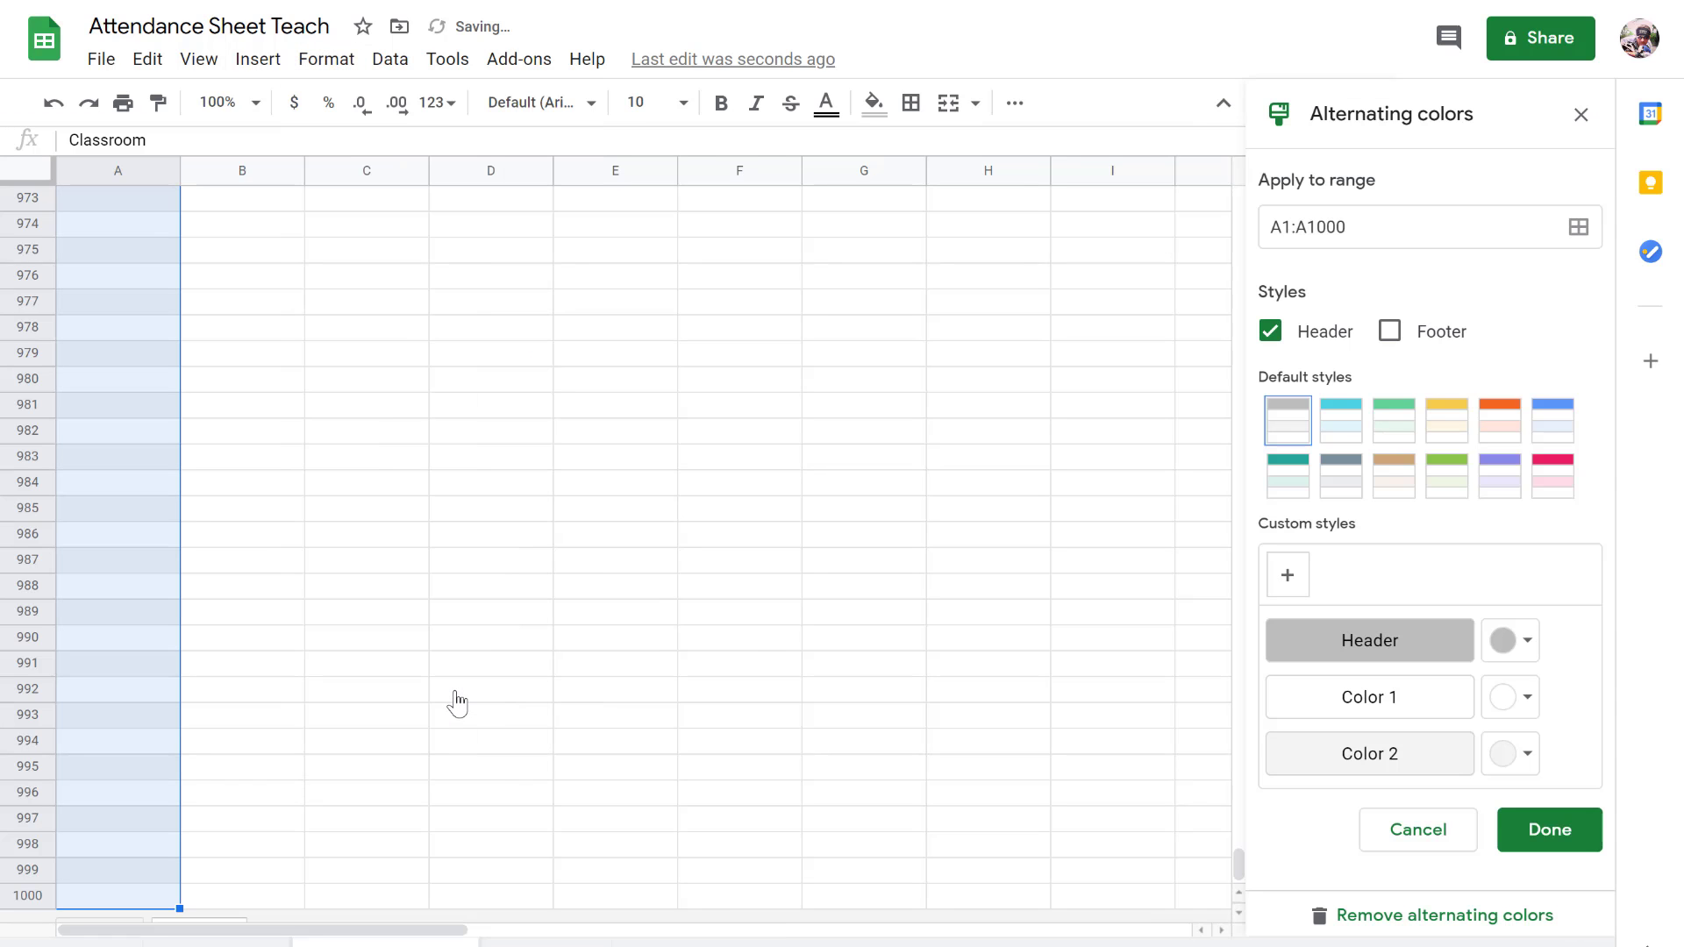
{"action": "left_click", "coordinate": [1545, 435]}
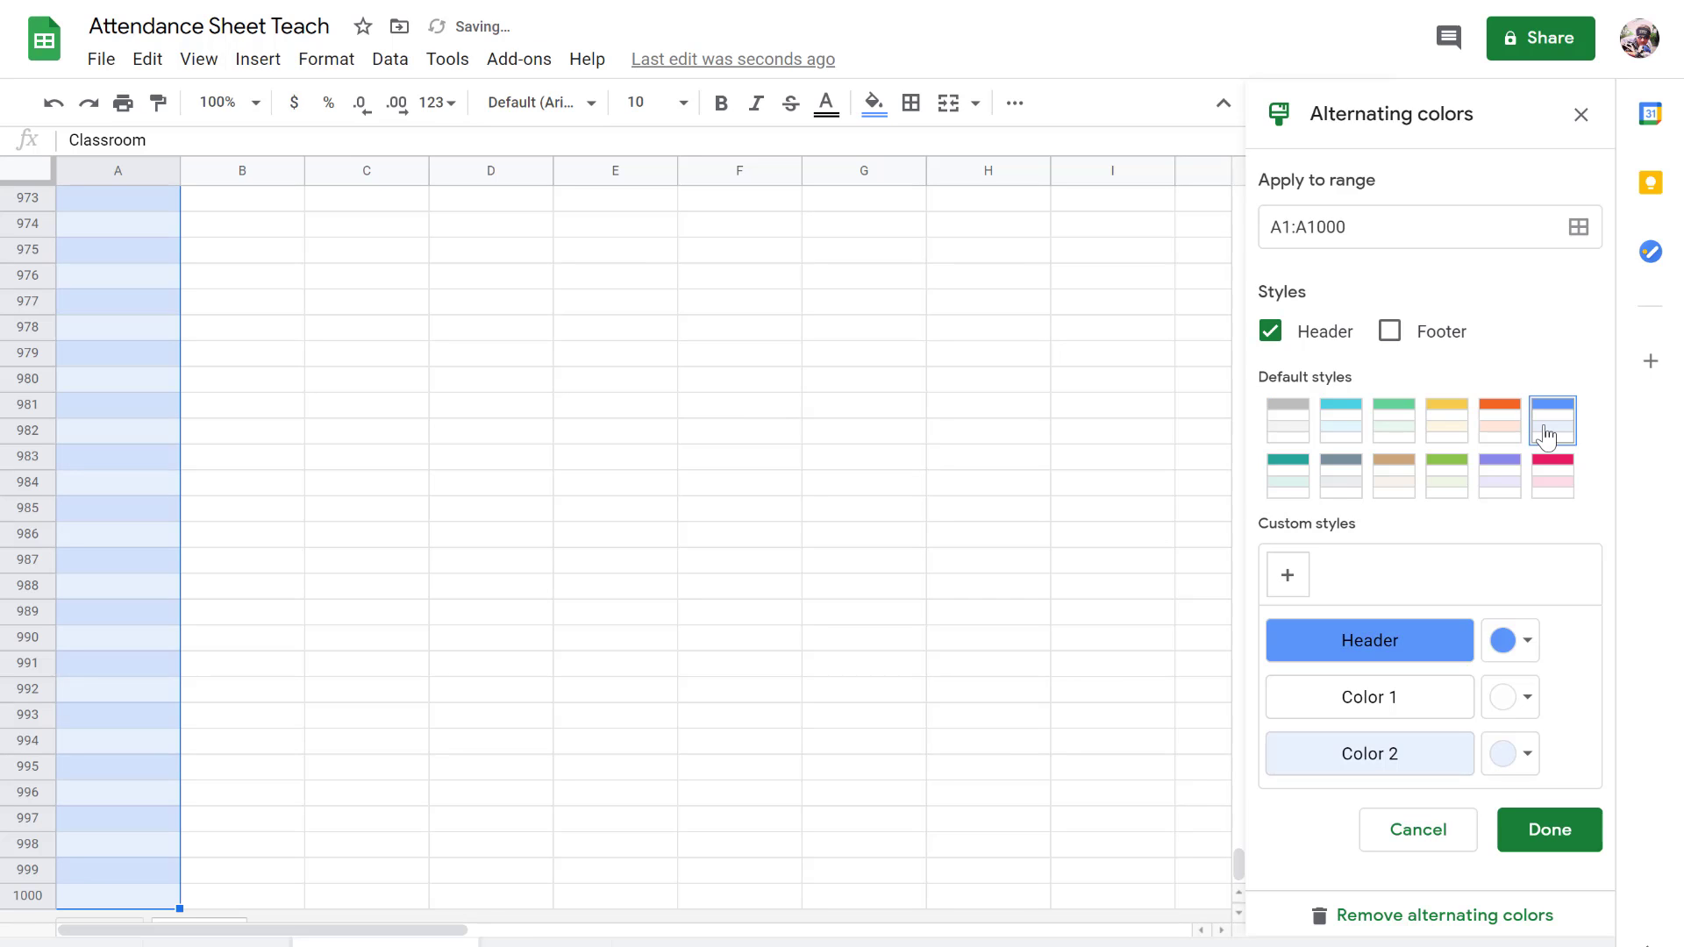
{"action": "left_click", "coordinate": [1568, 835]}
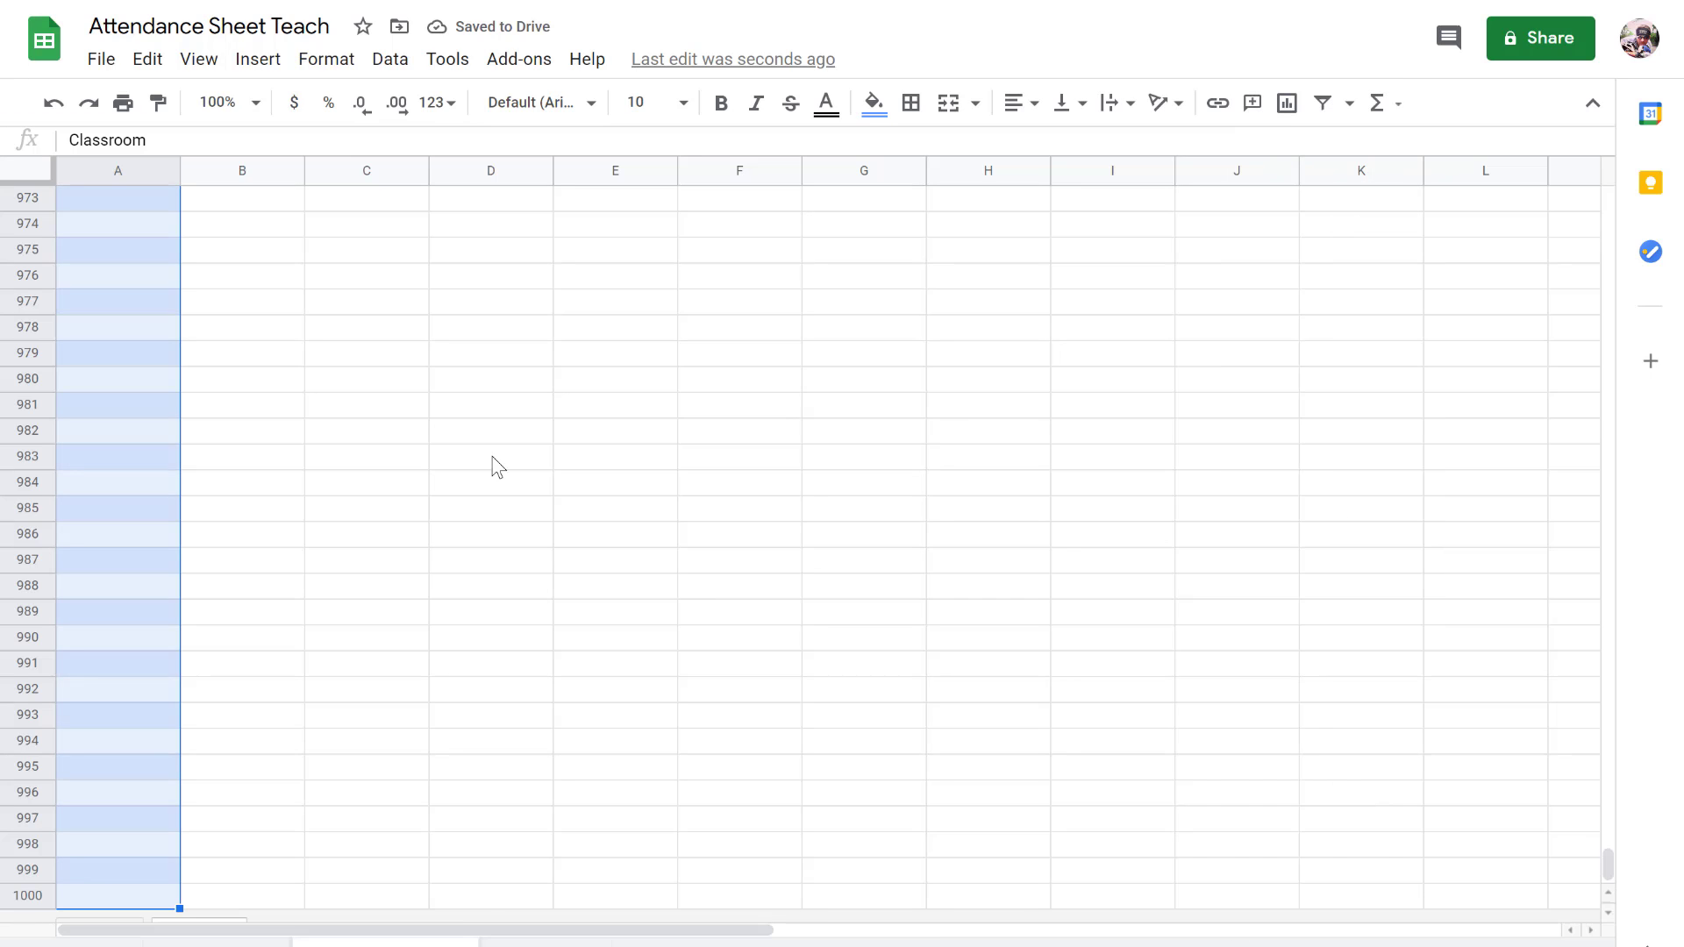
Step: Make the "Classroom" header in cell A1 bold
{"action": "left_click", "coordinate": [155, 287]}
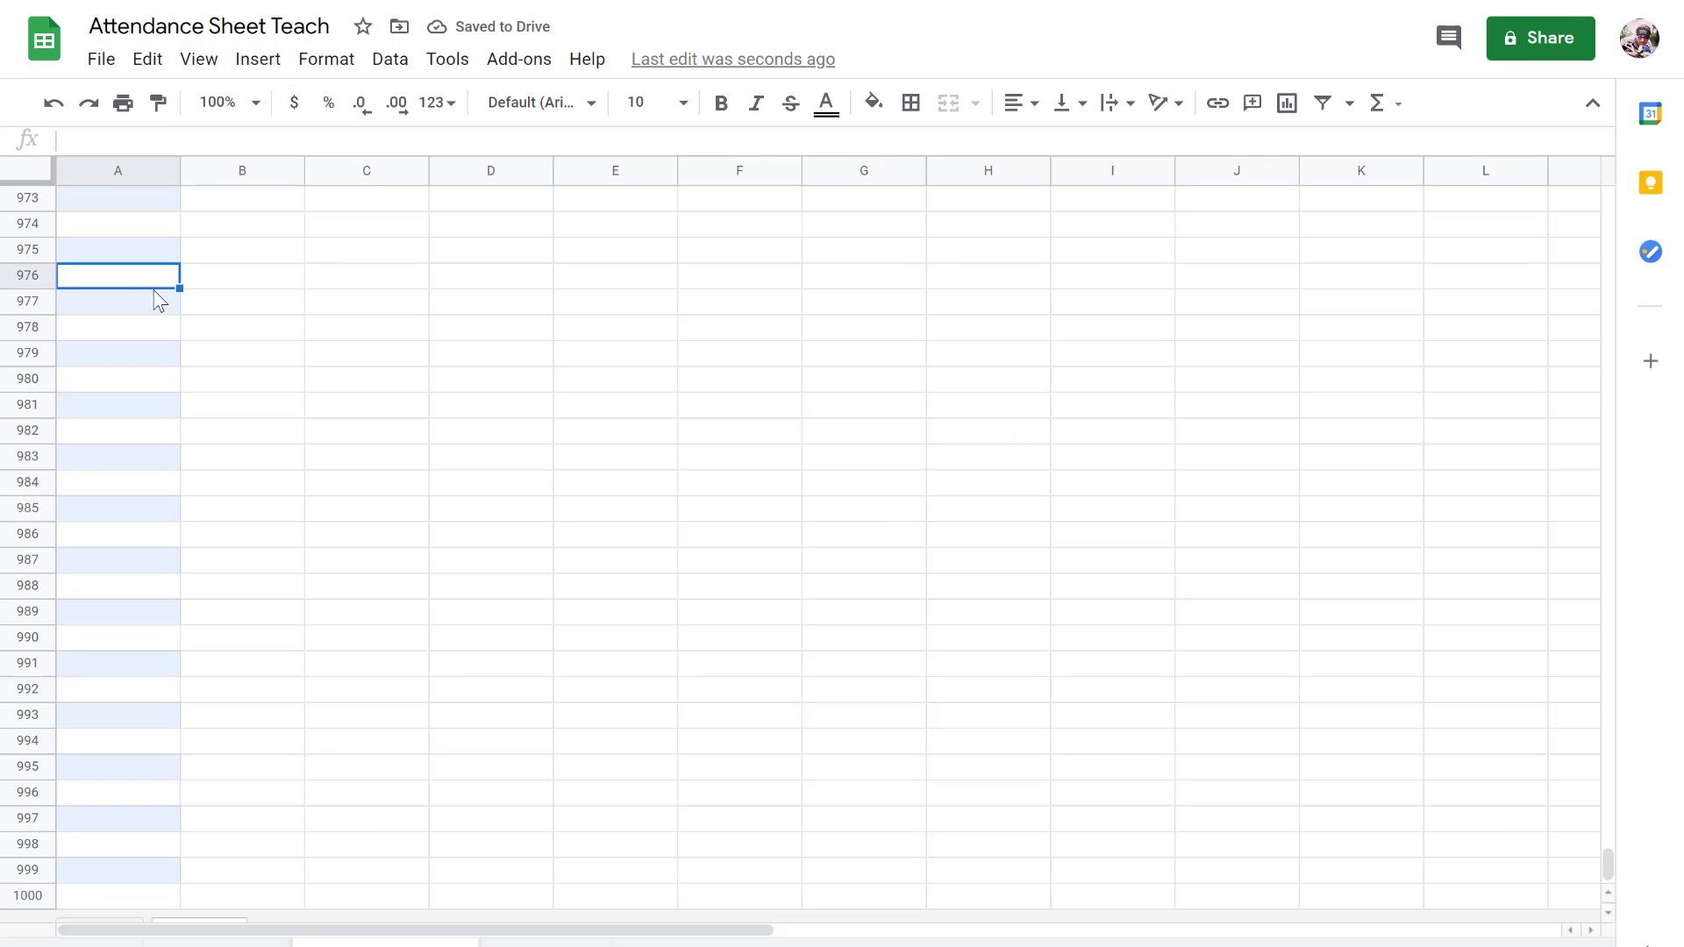
{"action": "key", "text": "ctrl+Up"}
{"action": "key", "text": "Up"}
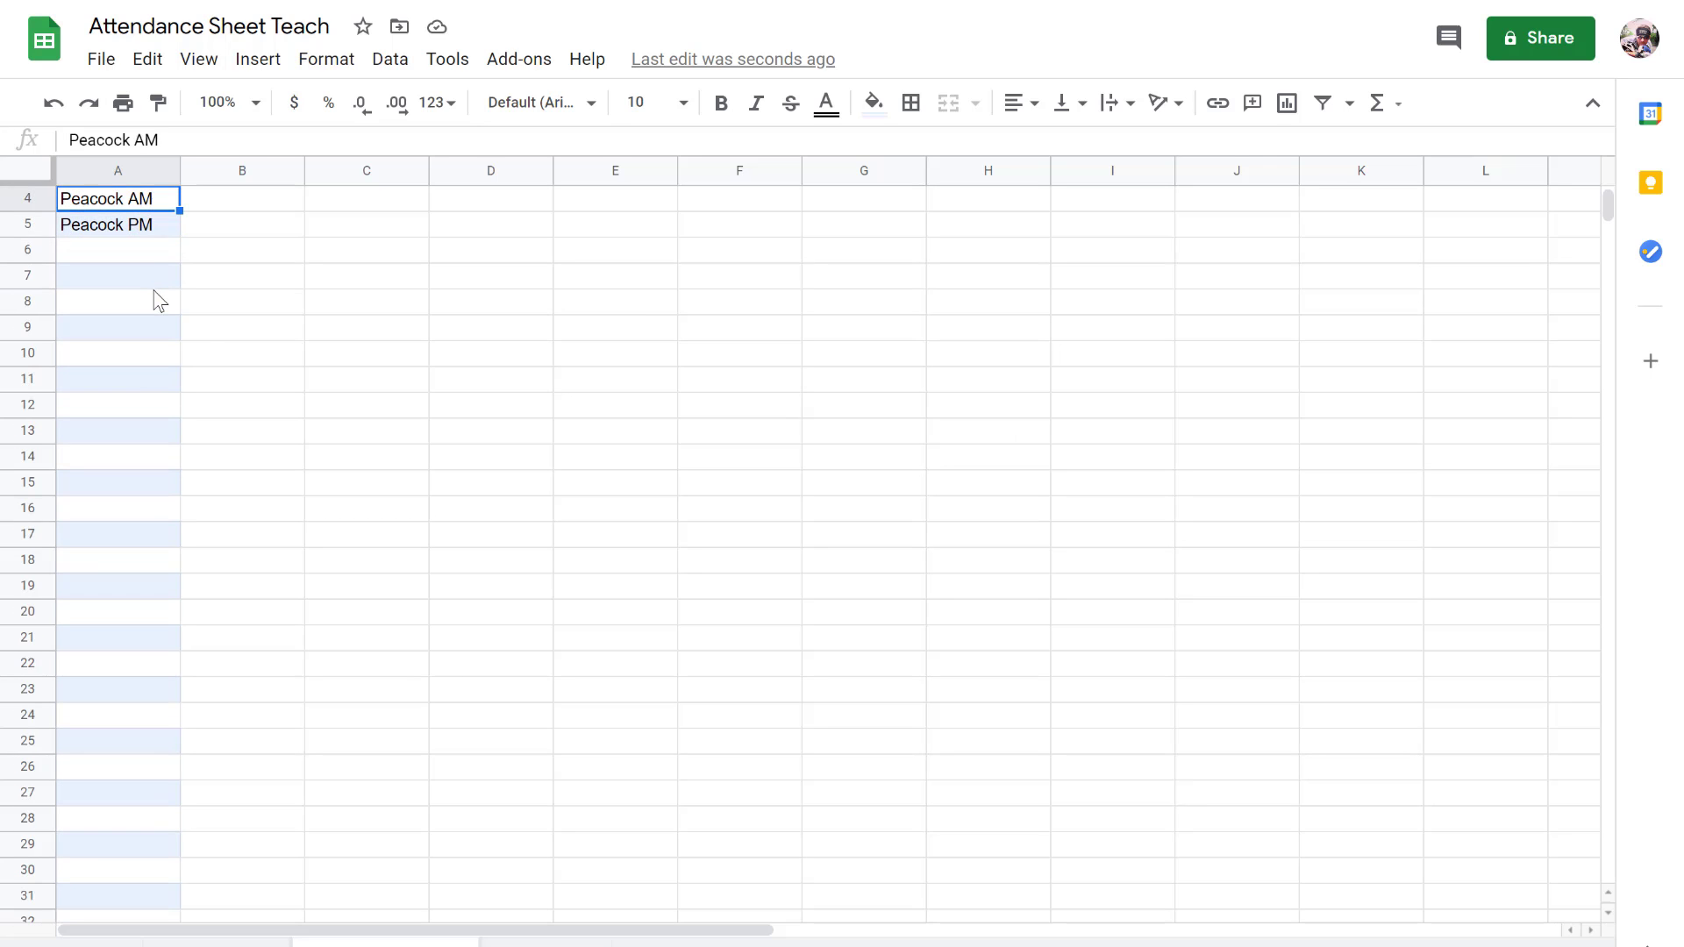
{"action": "key", "text": "Down"}
{"action": "key", "text": "Down"}
{"action": "key", "text": "Down"}
{"action": "key", "text": "Up"}
{"action": "key", "text": "Up"}
{"action": "key", "text": "Up"}
{"action": "key", "text": "Up"}
{"action": "key", "text": "Up"}
{"action": "key", "text": "Up"}
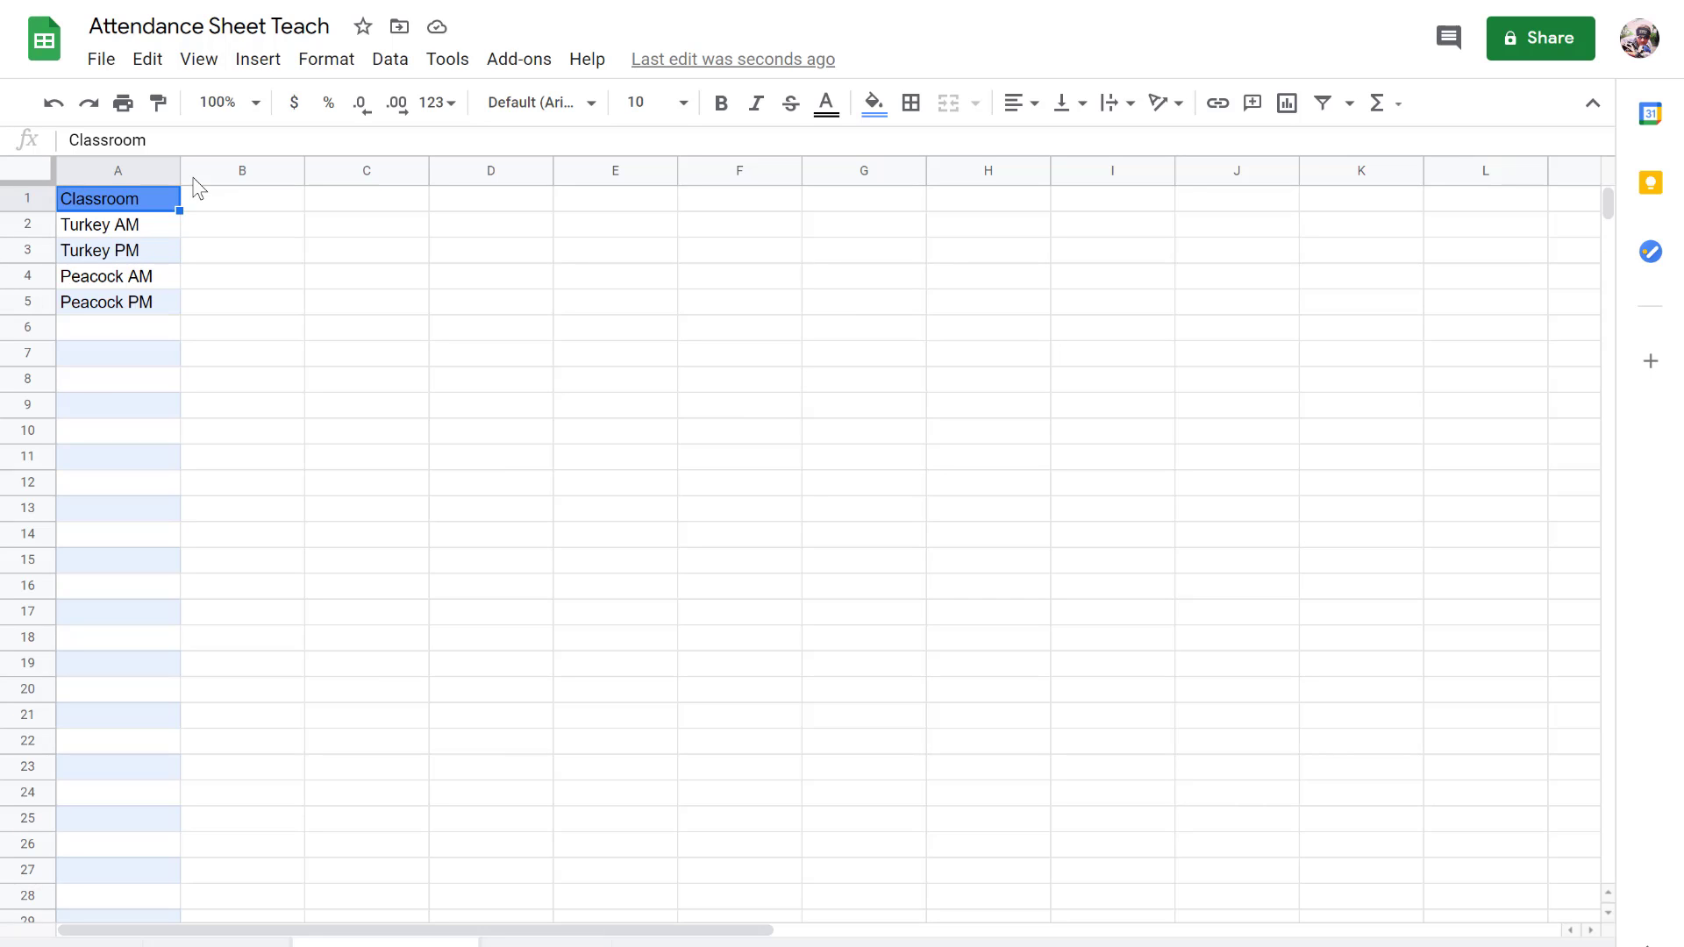
{"action": "left_click", "coordinate": [721, 103]}
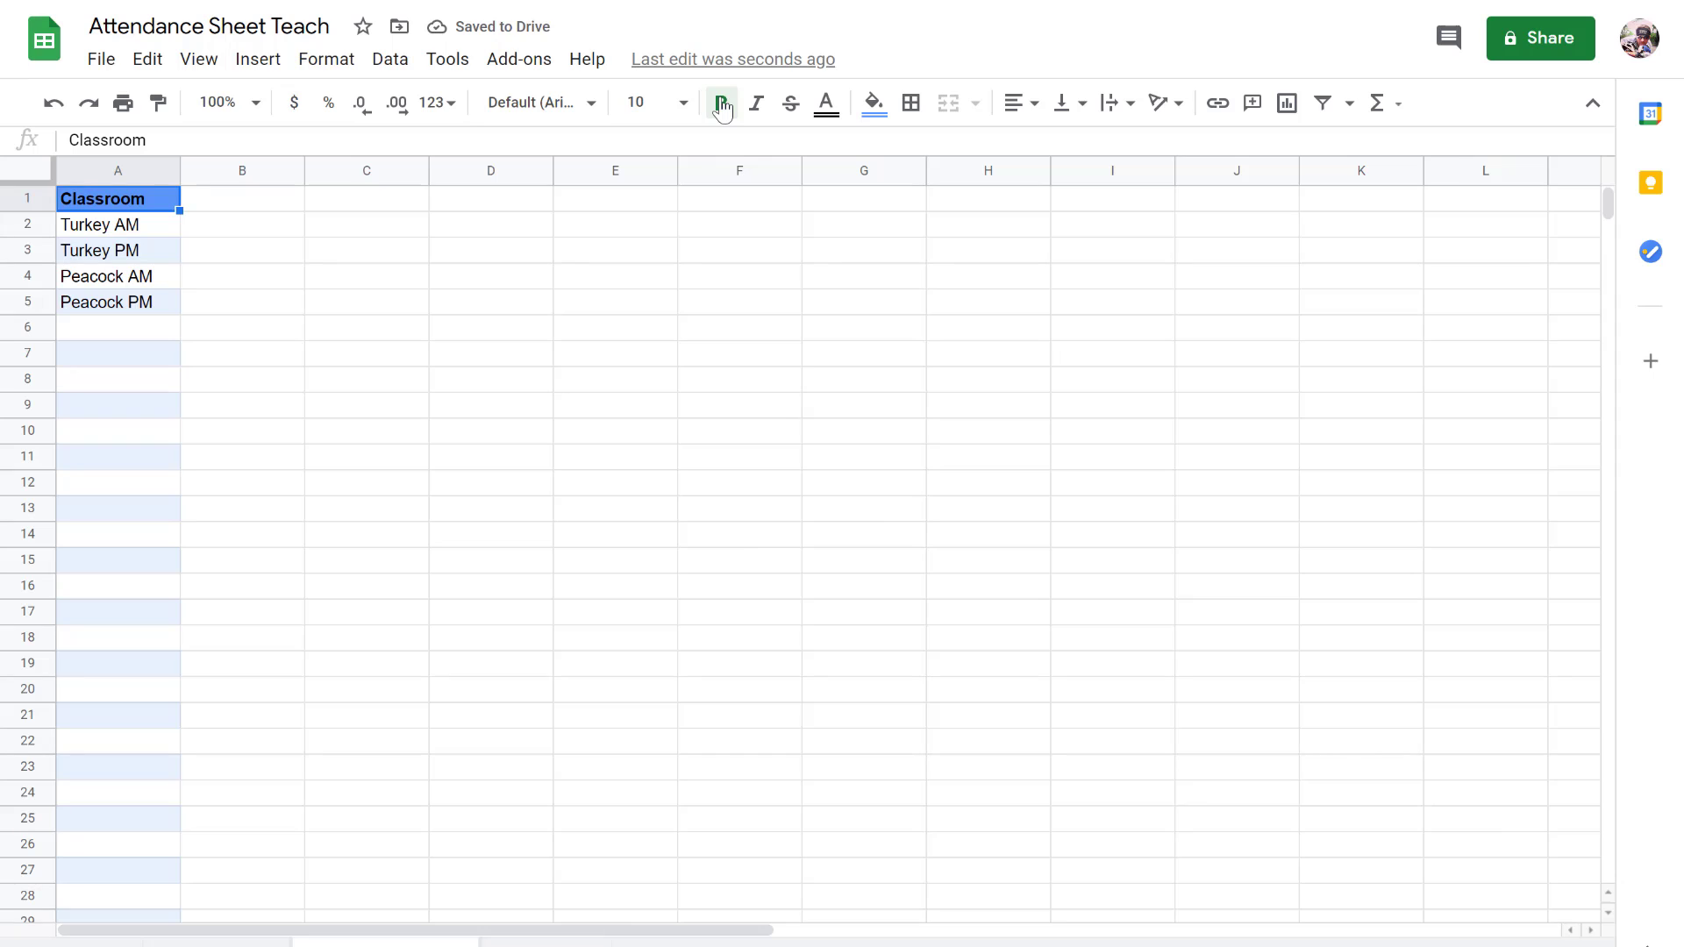
Step: Set up a named range for A2:A1000 of the Classroom List sheet with the name "ClassroomList"
{"action": "left_click", "coordinate": [145, 233]}
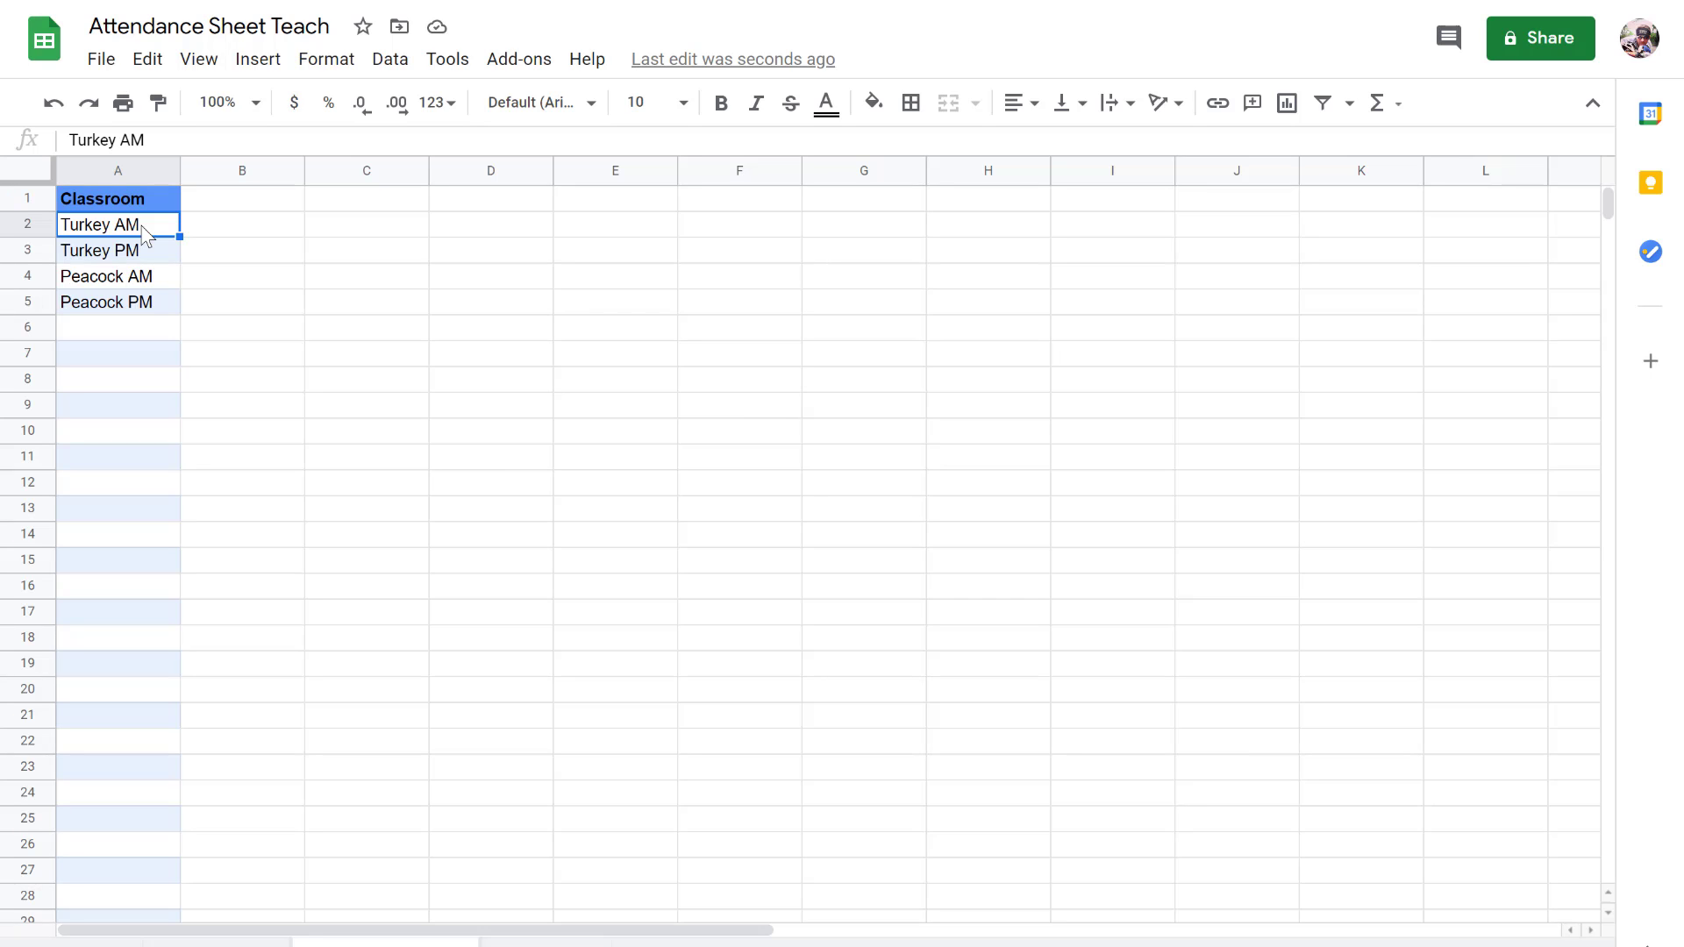
{"action": "key", "text": "ctrl+shift+Down"}
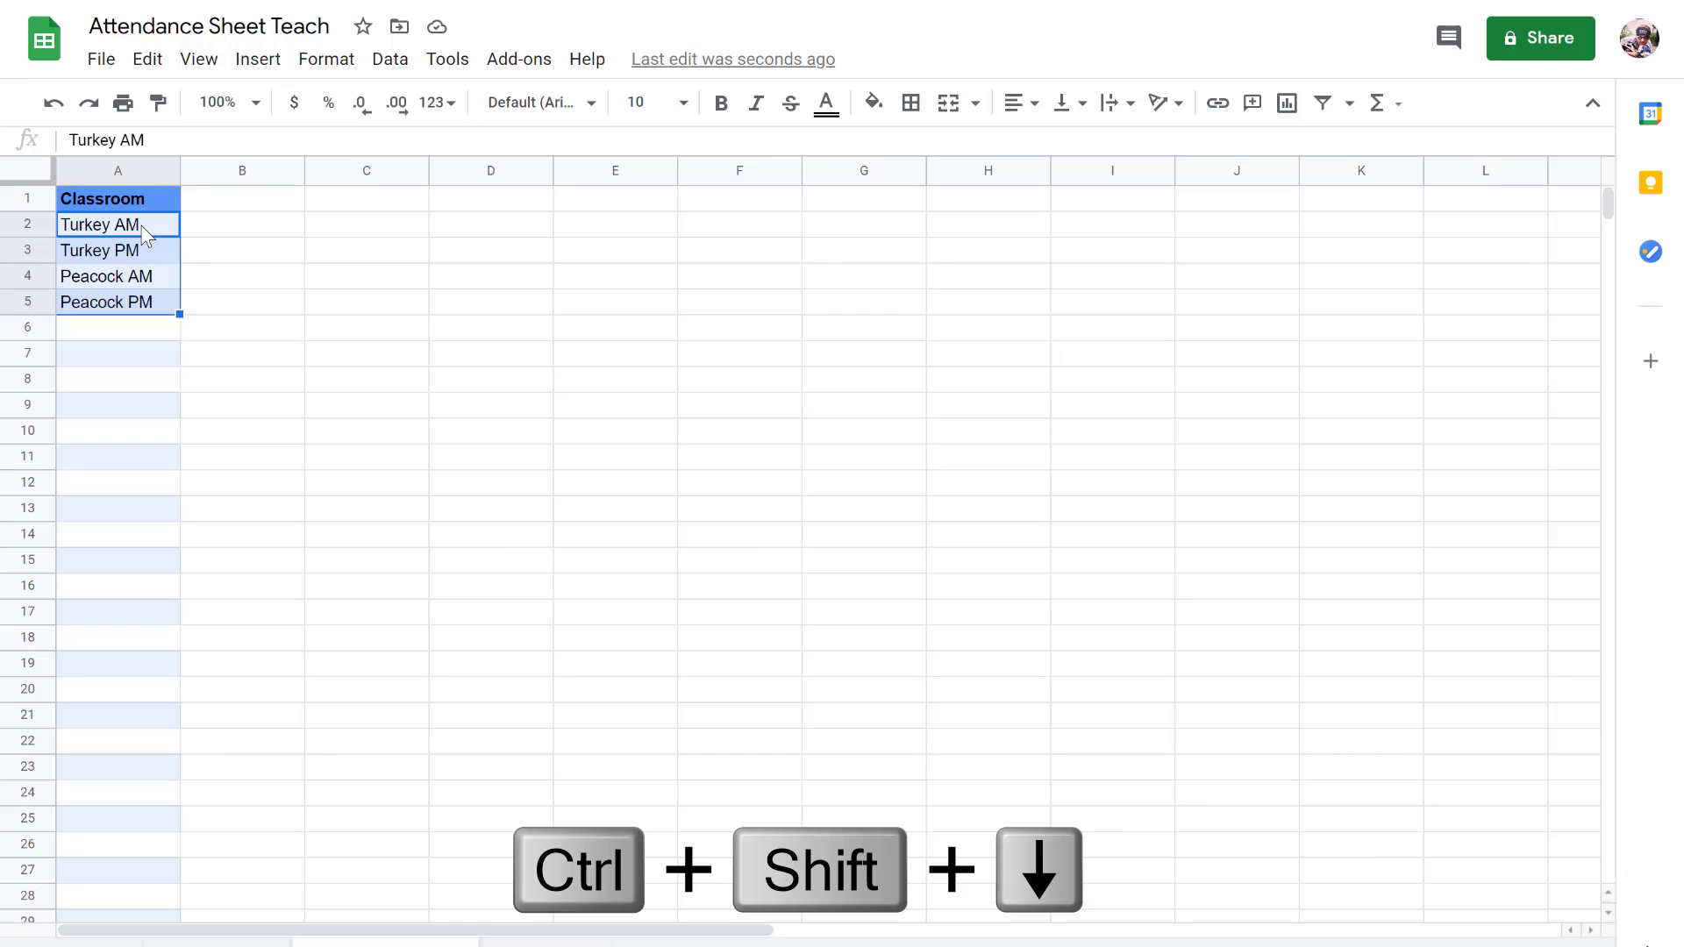
{"action": "key", "text": "ctrl+shift+Down"}
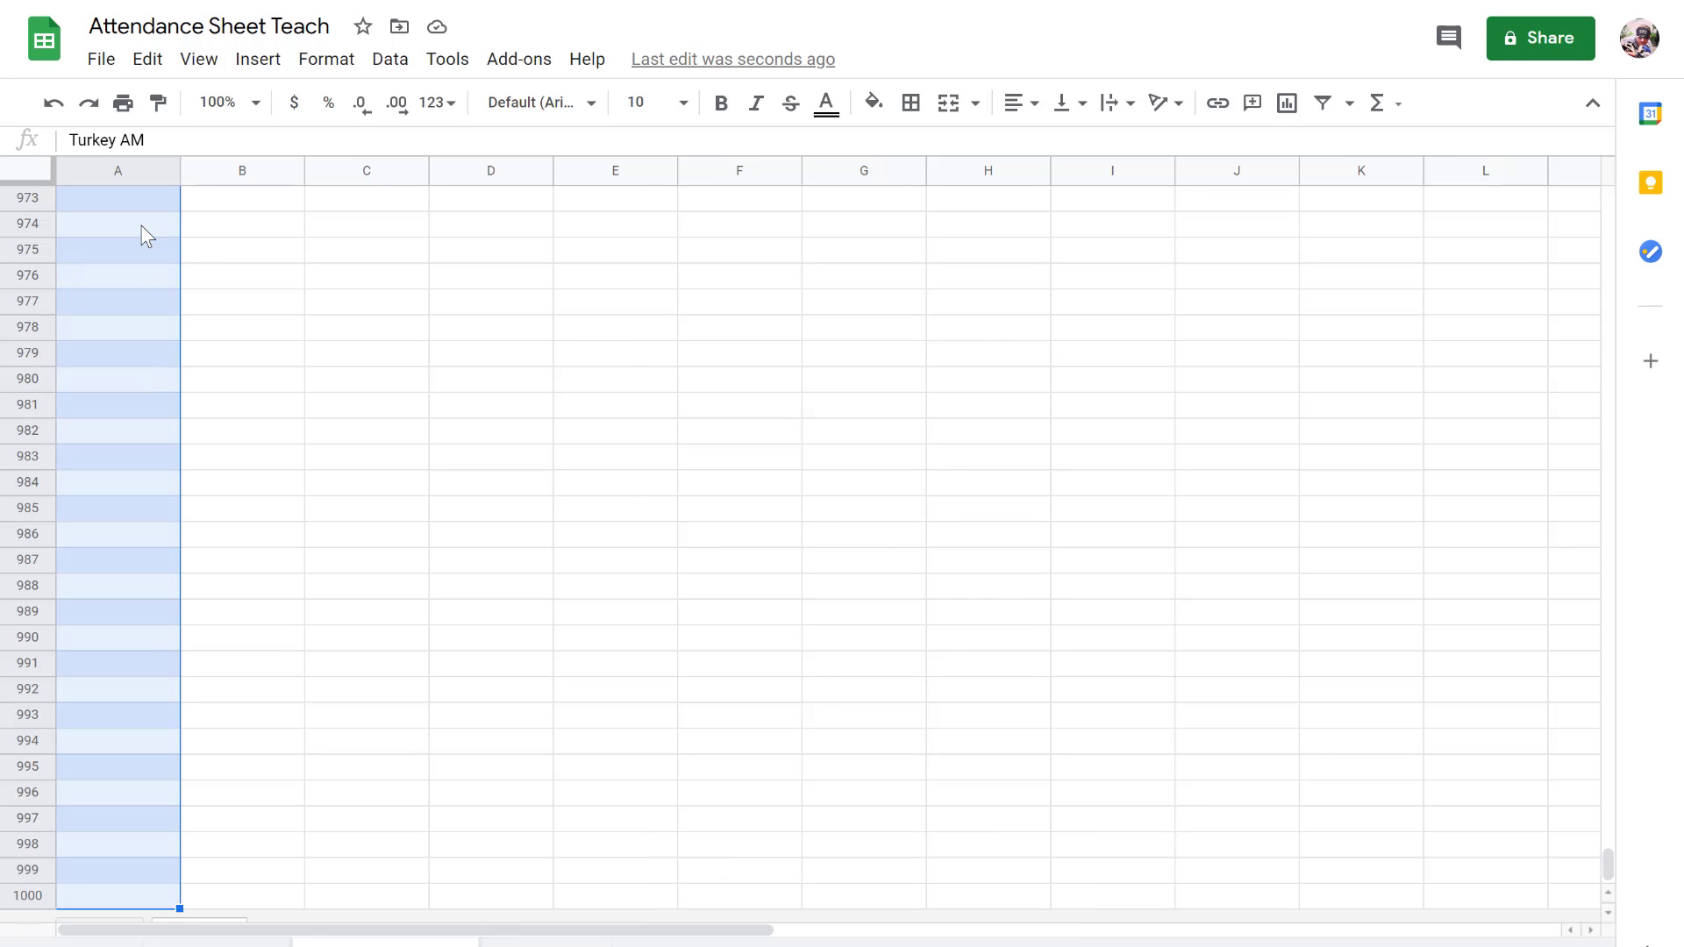
{"action": "left_click", "coordinate": [409, 68]}
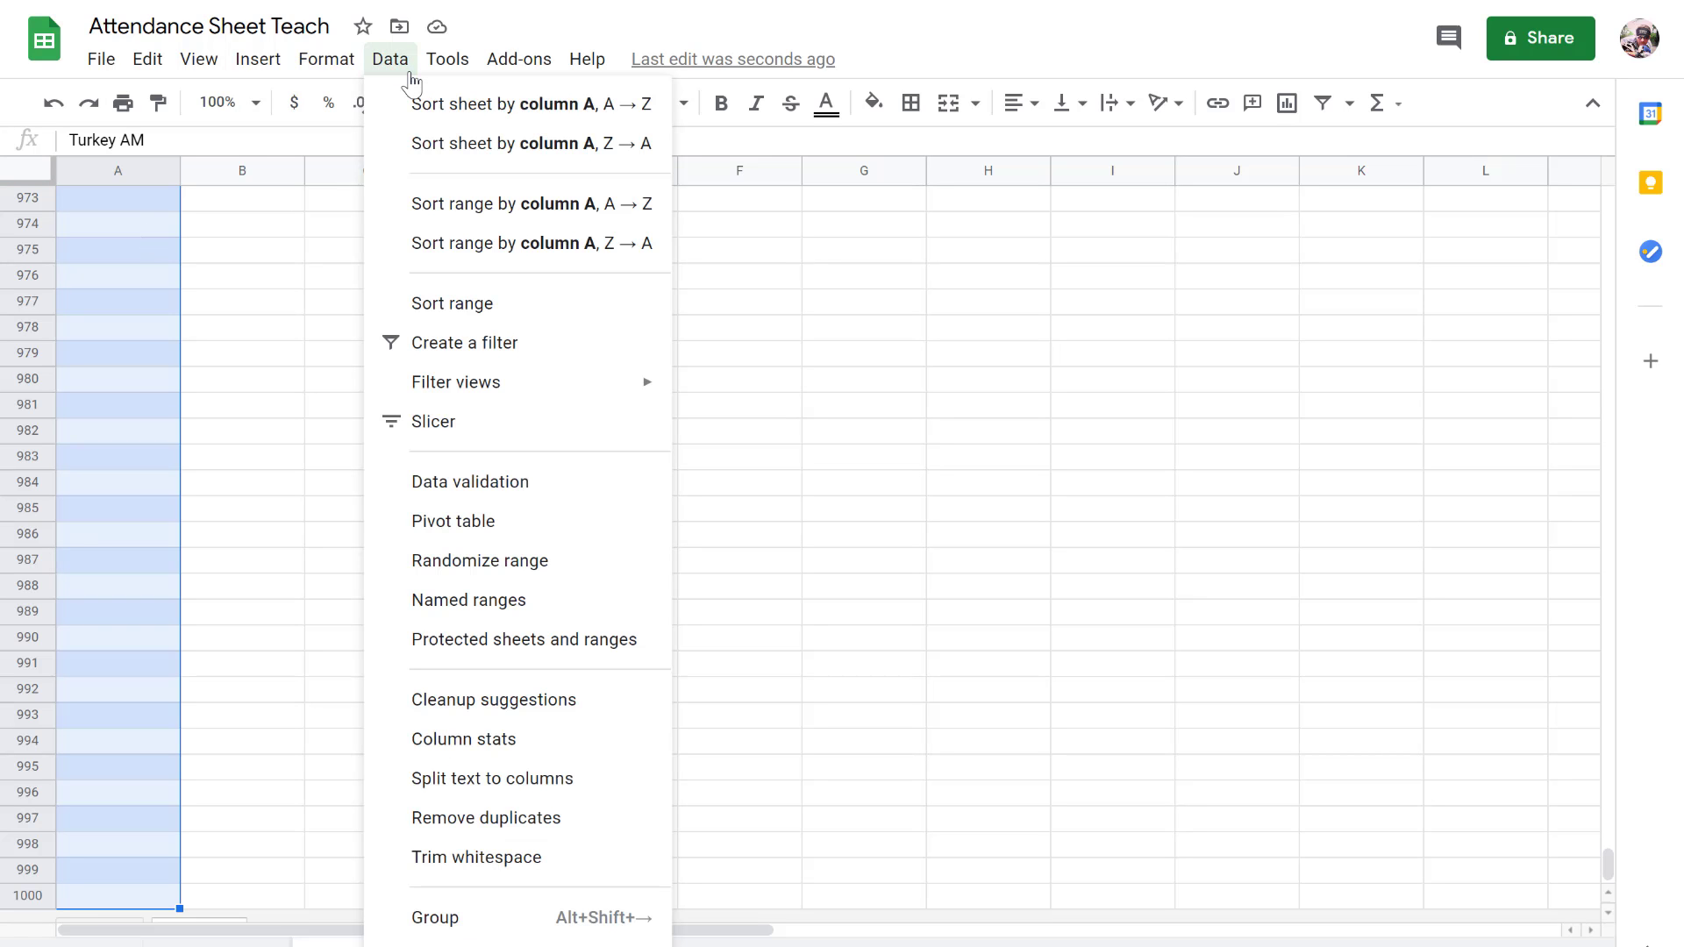
{"action": "left_click", "coordinate": [434, 602]}
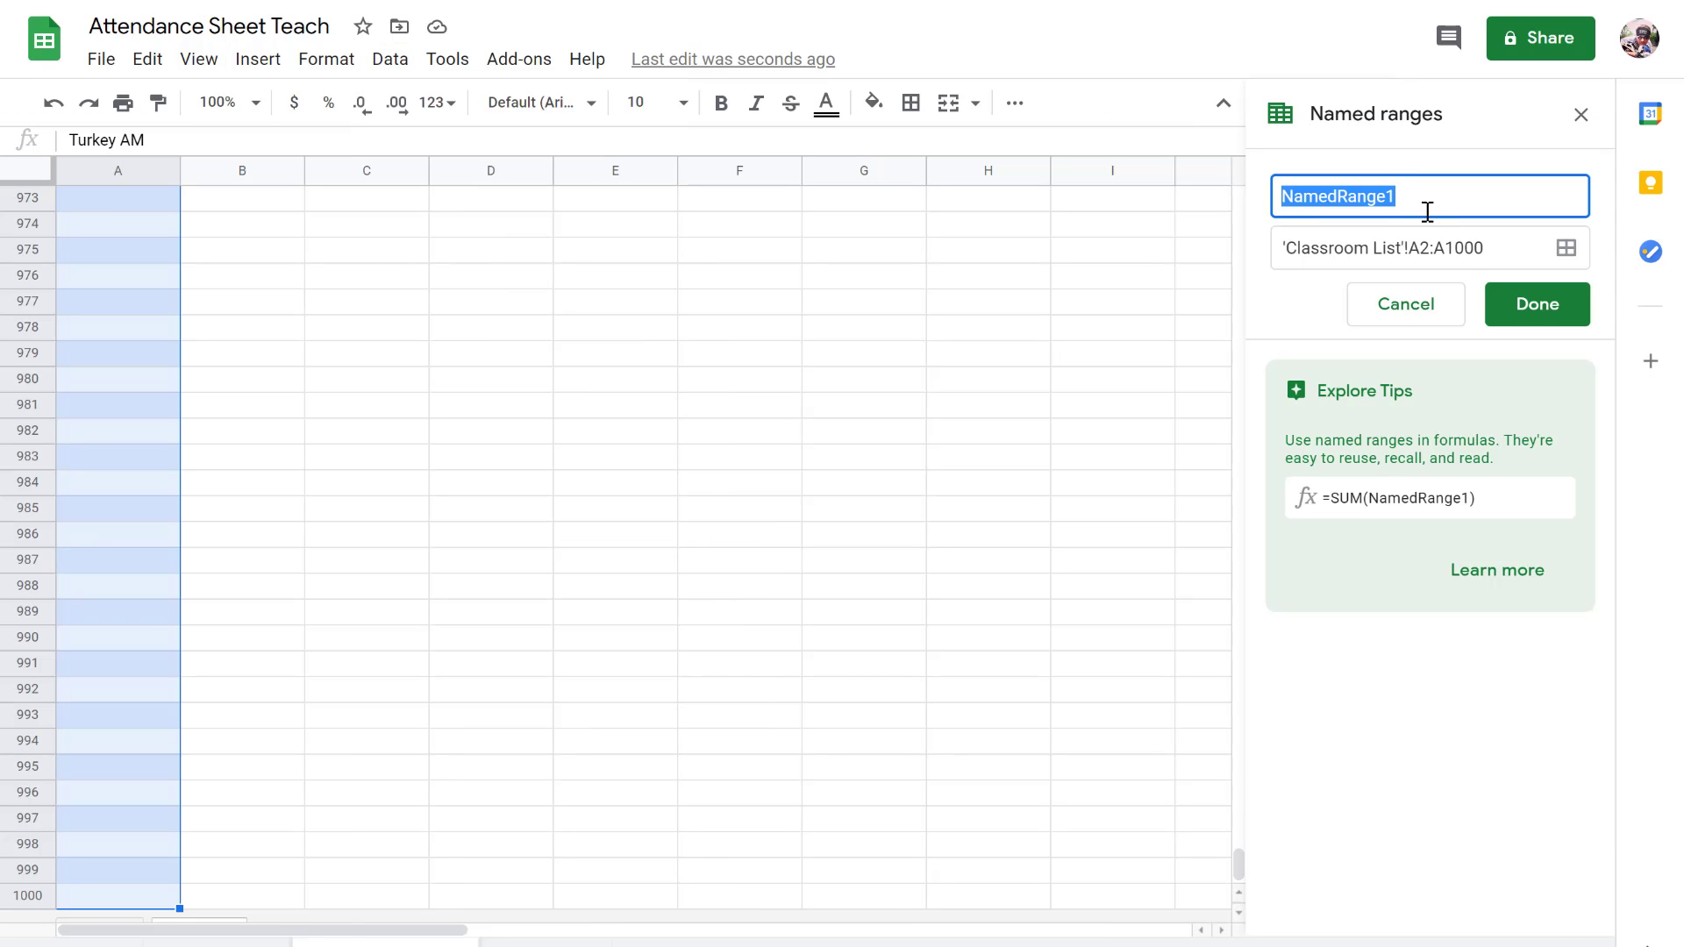
{"action": "type", "text": "Clr"}
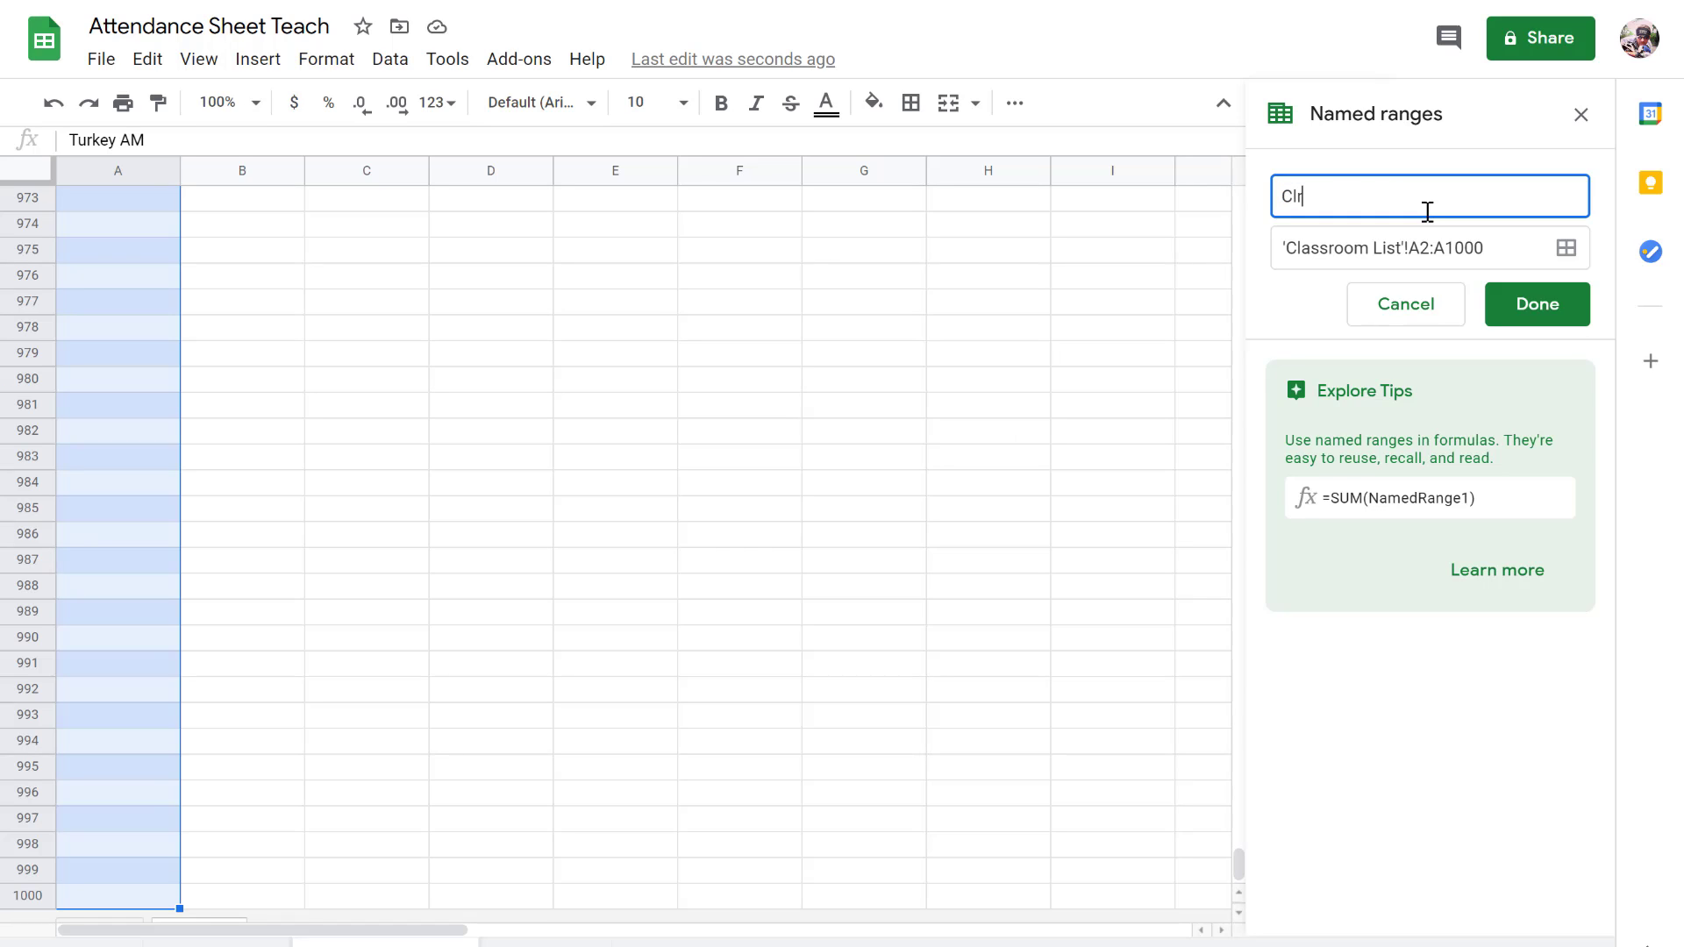
{"action": "key", "text": "BackSpace"}
{"action": "type", "text": "assroomList"}
Step: Copy the range name "ClassroomList", save the named range, and return to the first row of the Classroom List sheet
{"action": "left_click_drag", "start_coordinate": [1434, 202], "coordinate": [1226, 225]}
{"action": "key", "text": "ctrl+c"}
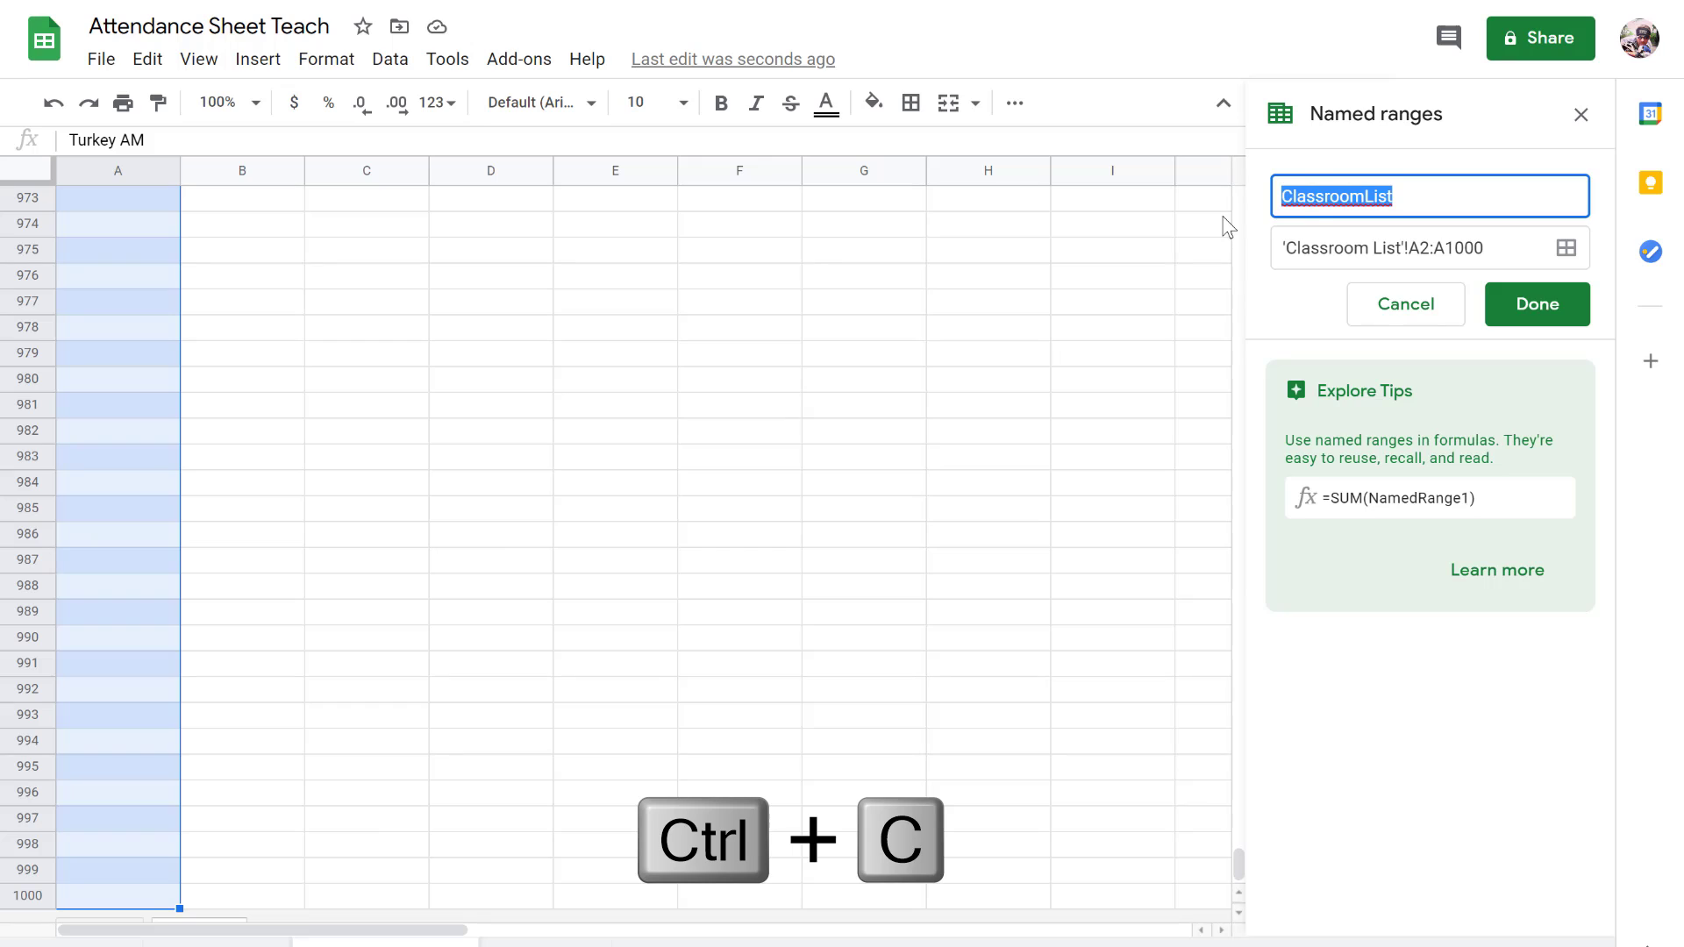
{"action": "left_click", "coordinate": [1226, 226]}
{"action": "left_click_drag", "start_coordinate": [1454, 198], "coordinate": [1211, 200]}
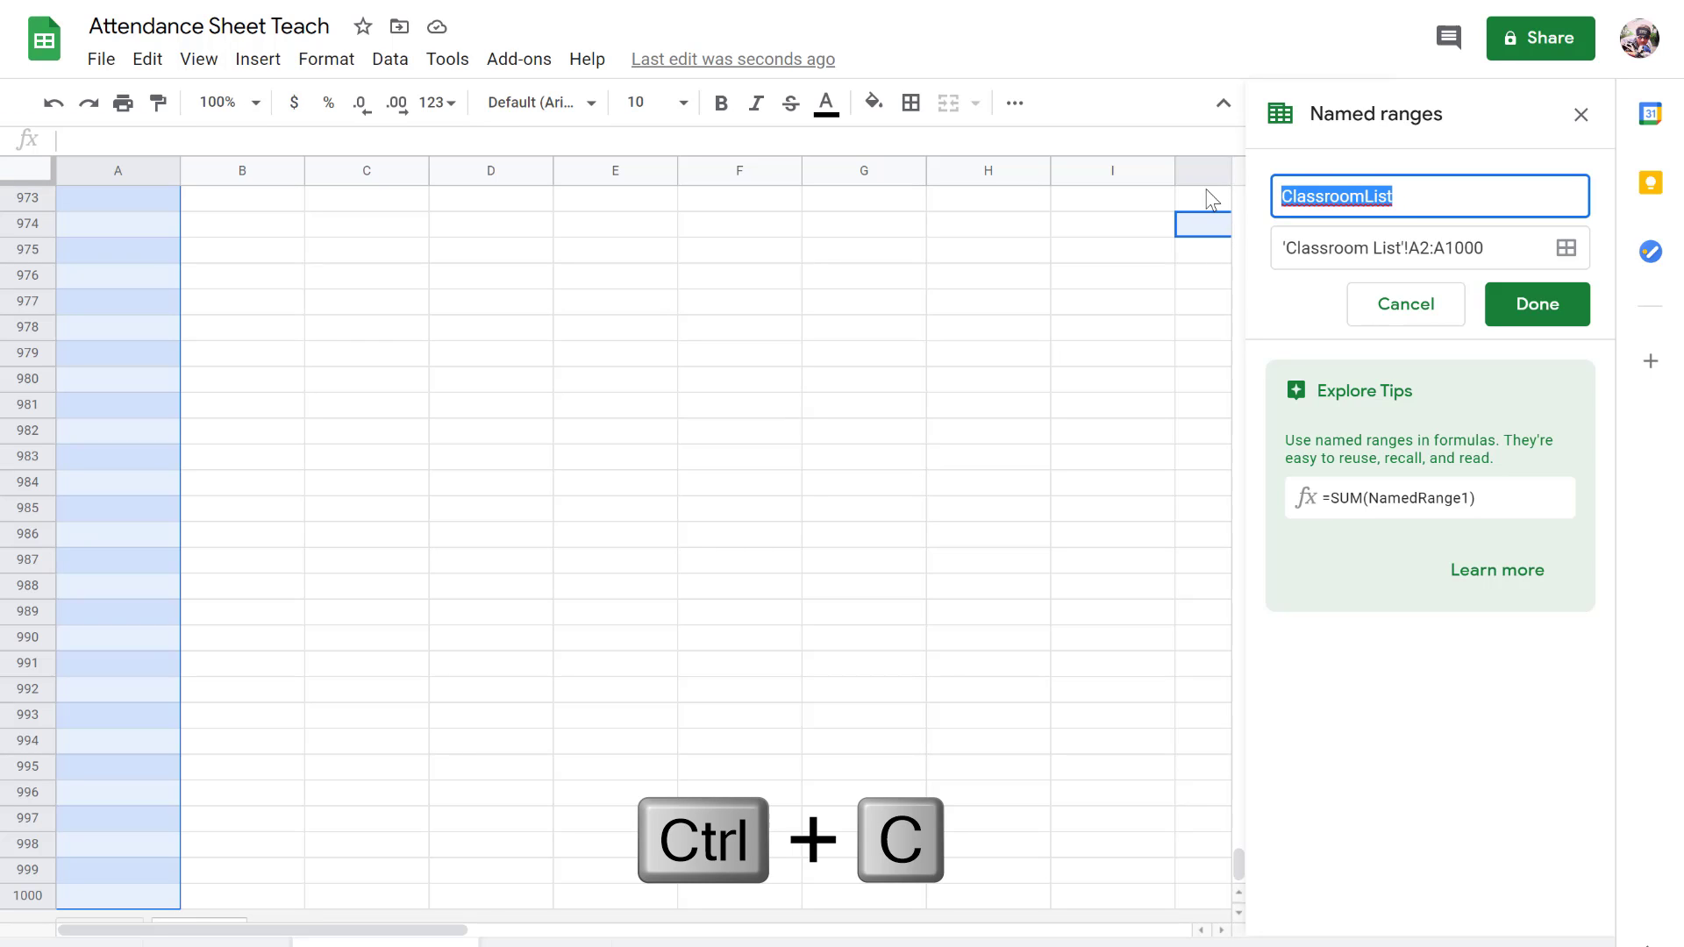
{"action": "left_click", "coordinate": [1545, 318]}
{"action": "left_click", "coordinate": [673, 409]}
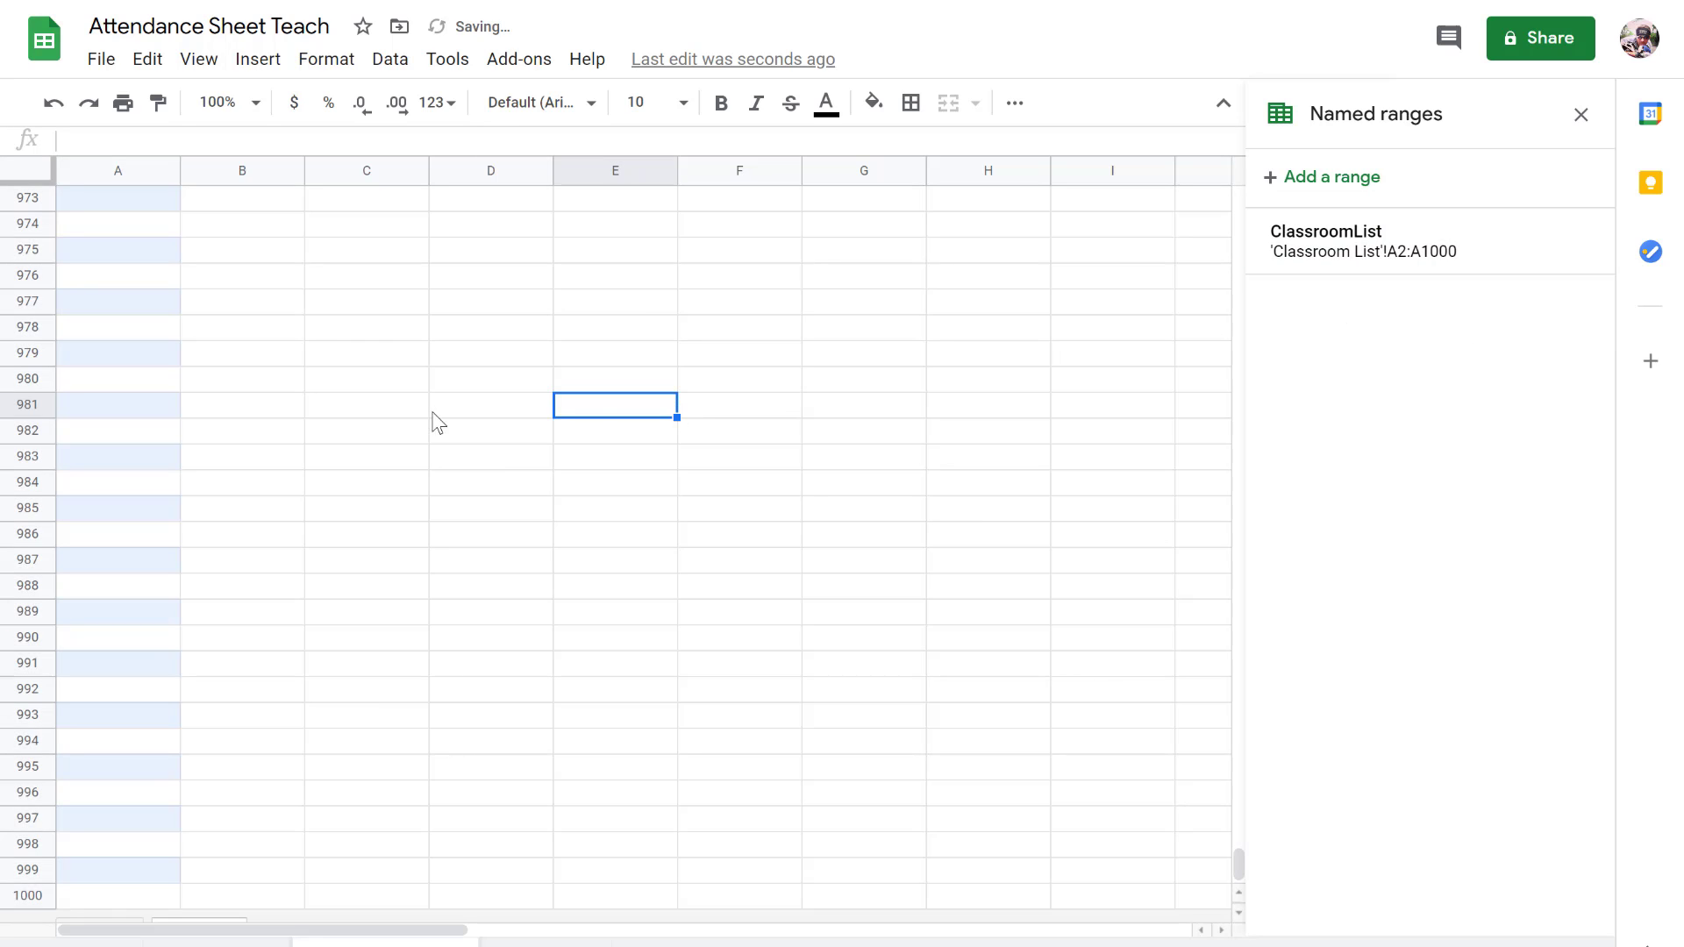
{"action": "left_click", "coordinate": [138, 571]}
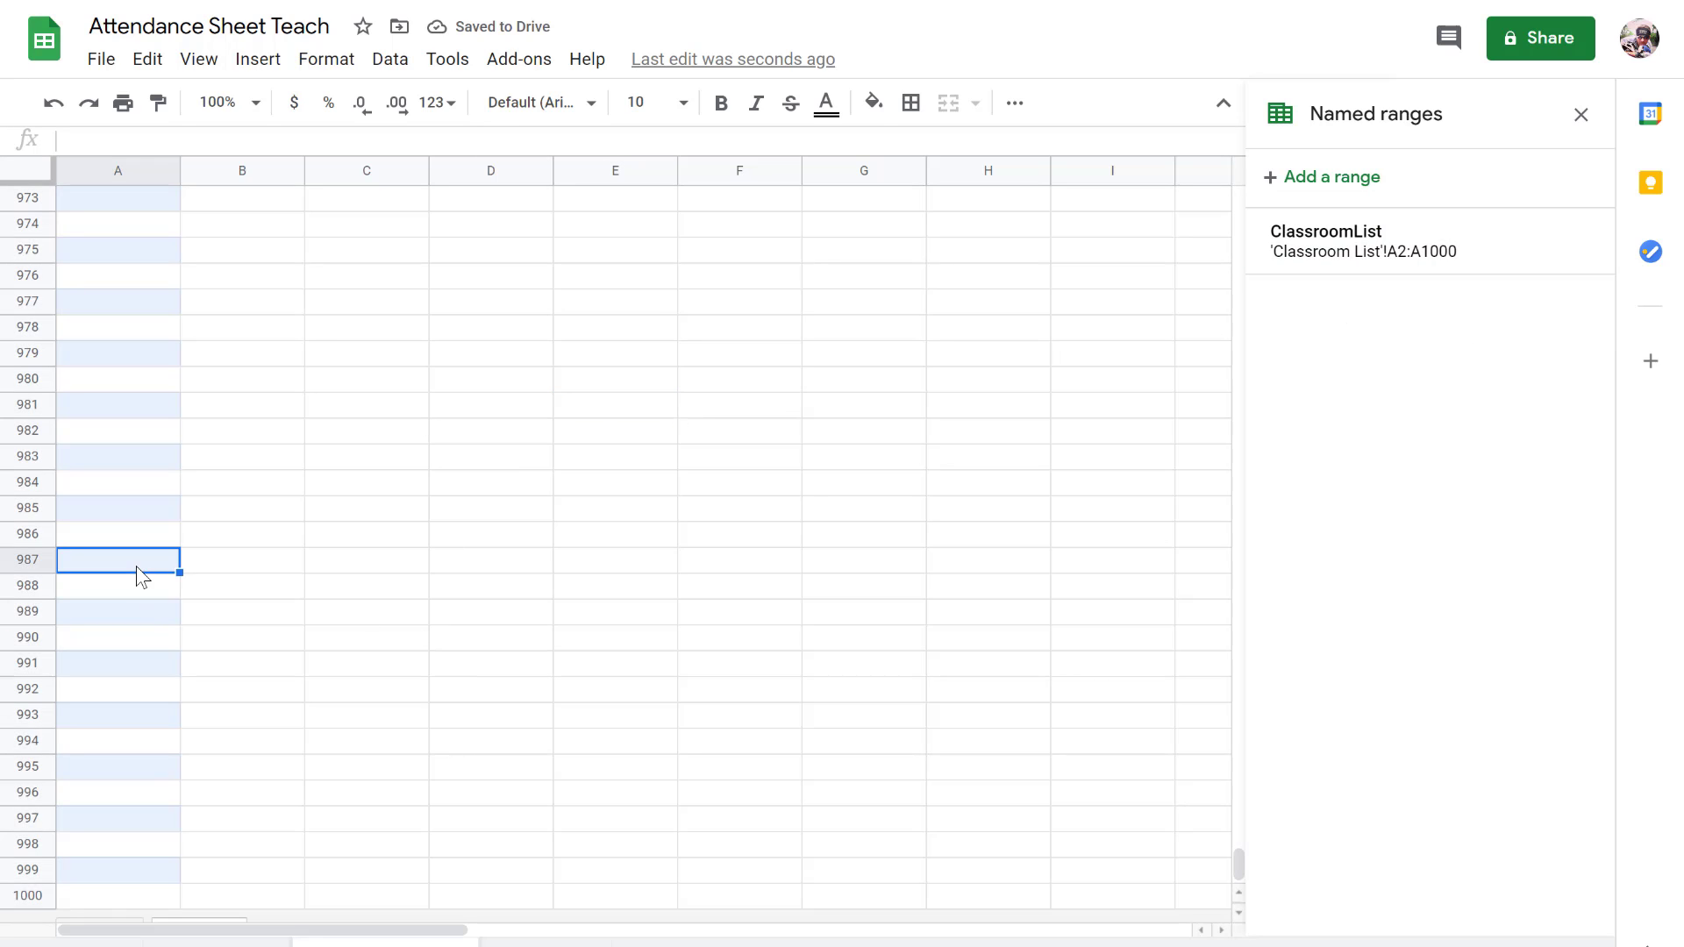
{"action": "key", "text": "ctrl+Up"}
{"action": "key", "text": "ctrl+Up"}
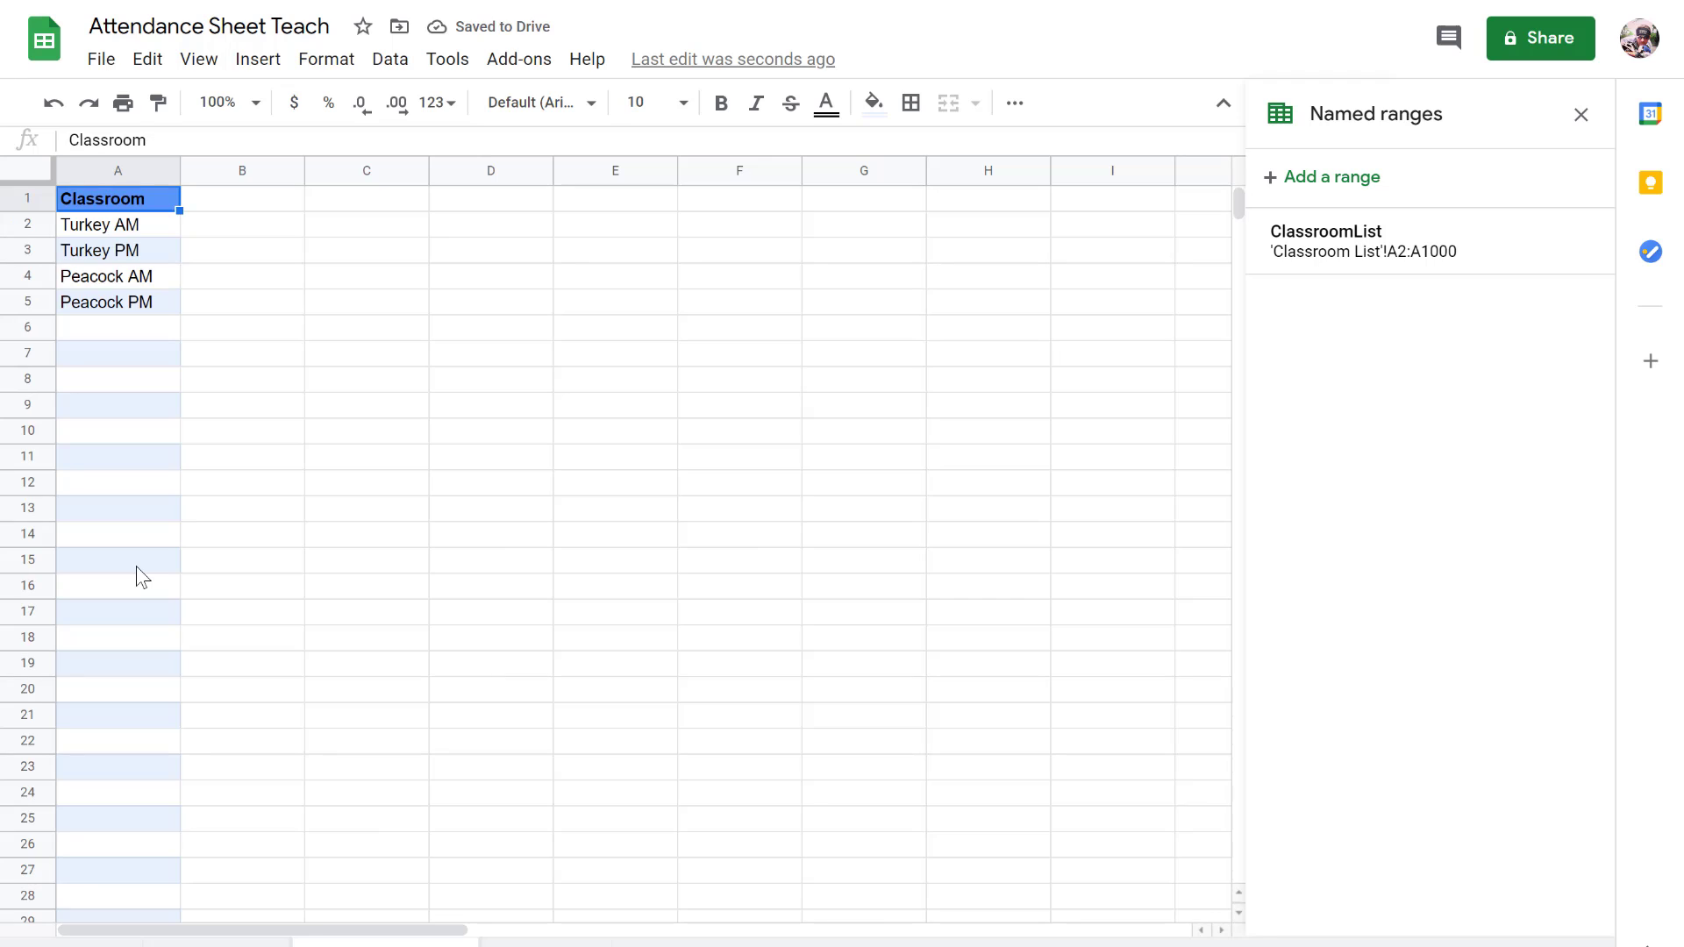
Step: Set up data validation for B2:B1000 of the attendance sheet as a list from the range ClassroomList, rejecting invalid input
{"action": "left_click", "coordinate": [201, 945]}
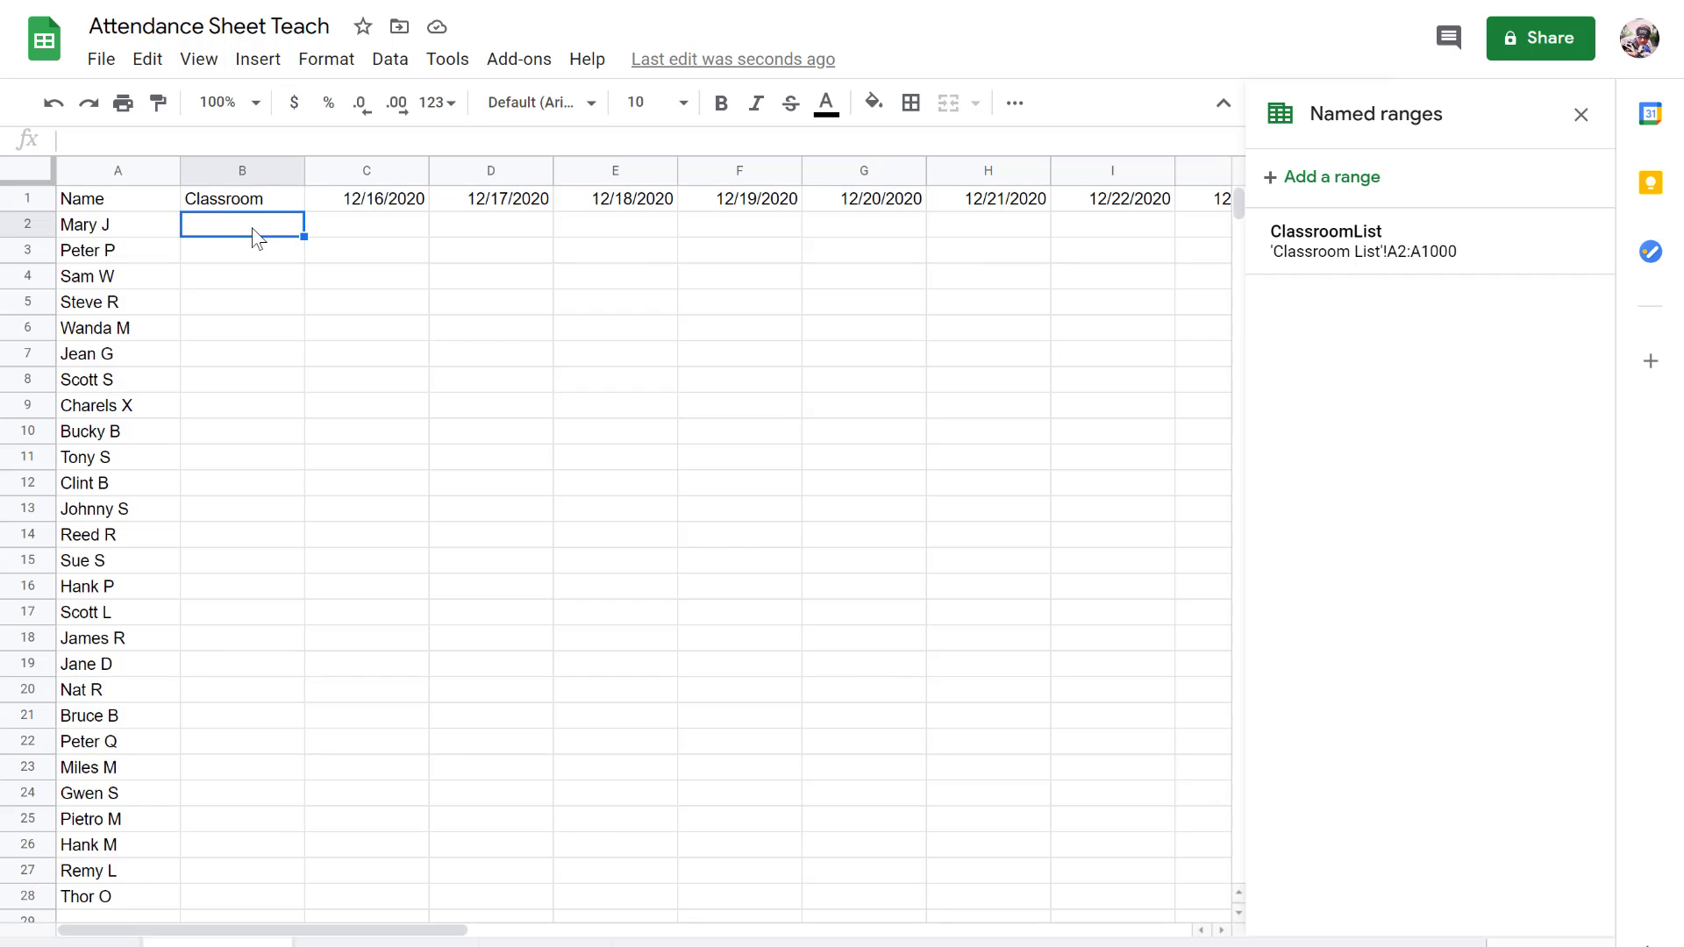
{"action": "key", "text": "ctrl+shift+Down"}
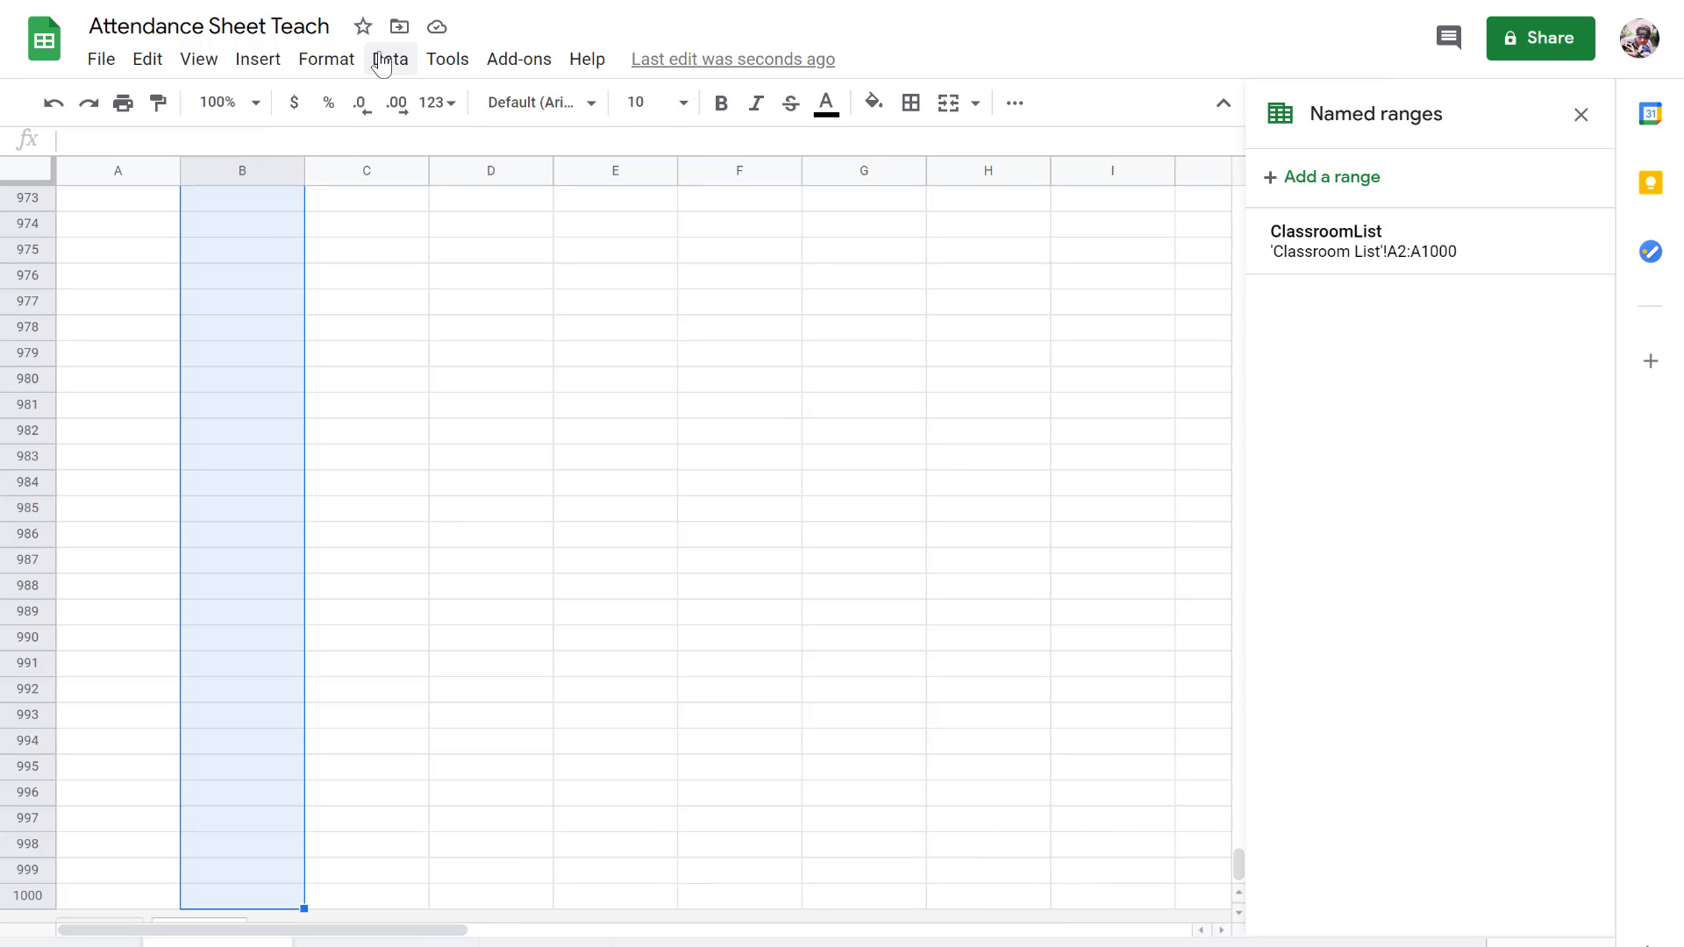
{"action": "left_click", "coordinate": [385, 59]}
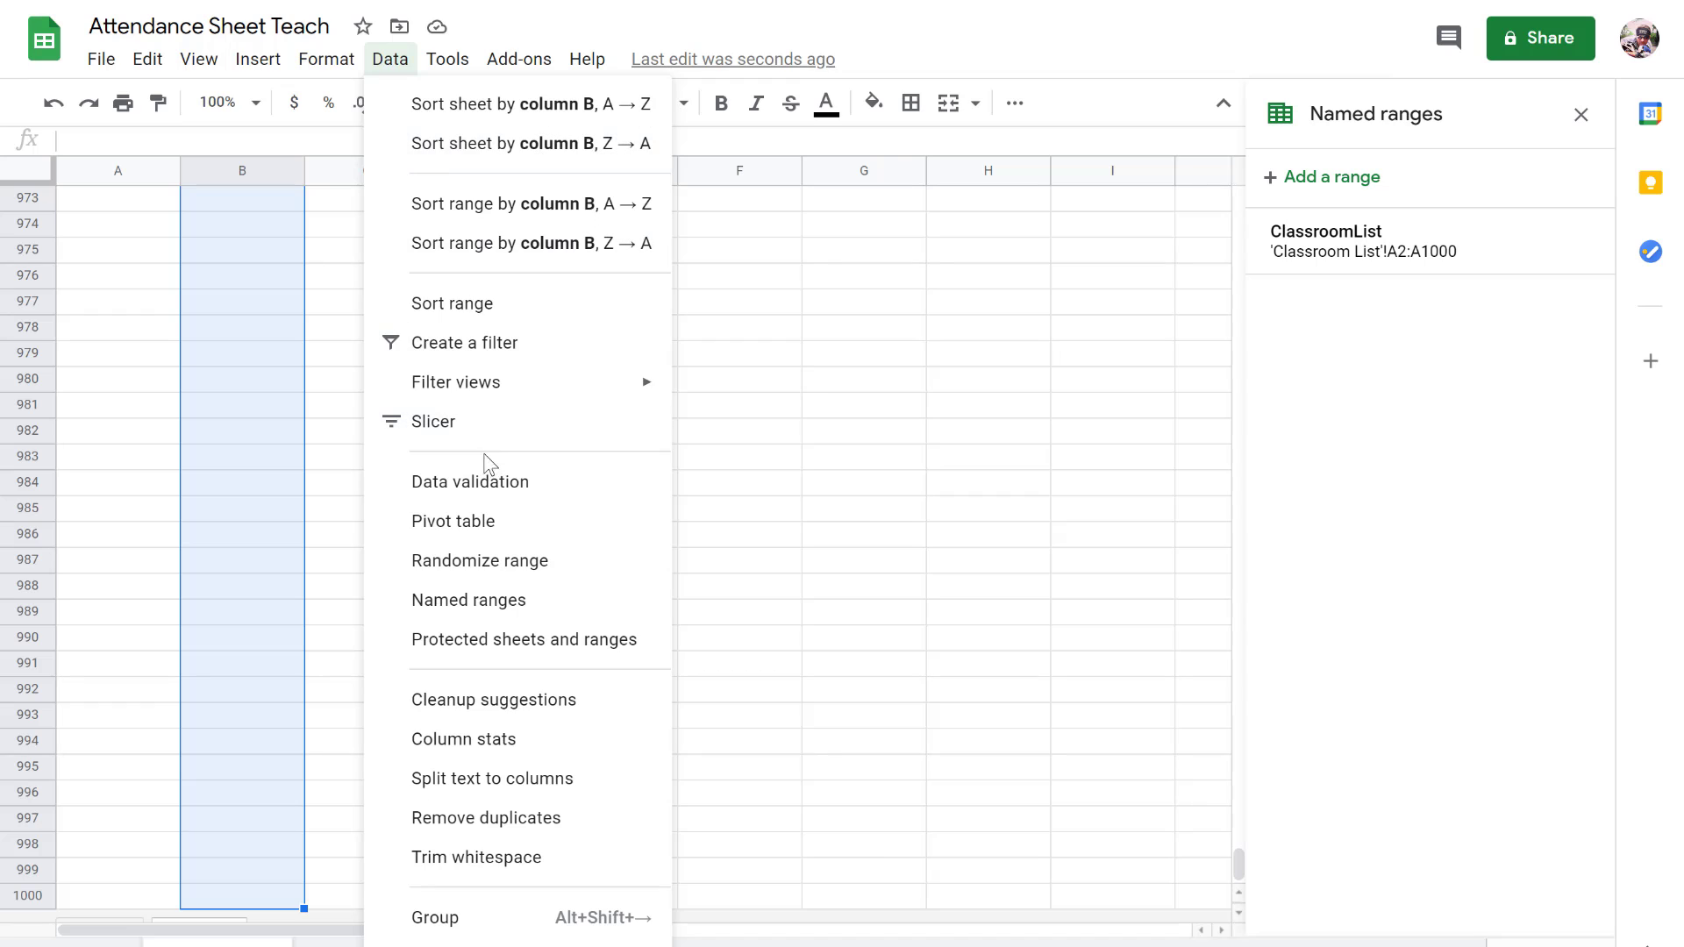
{"action": "left_click", "coordinate": [480, 482]}
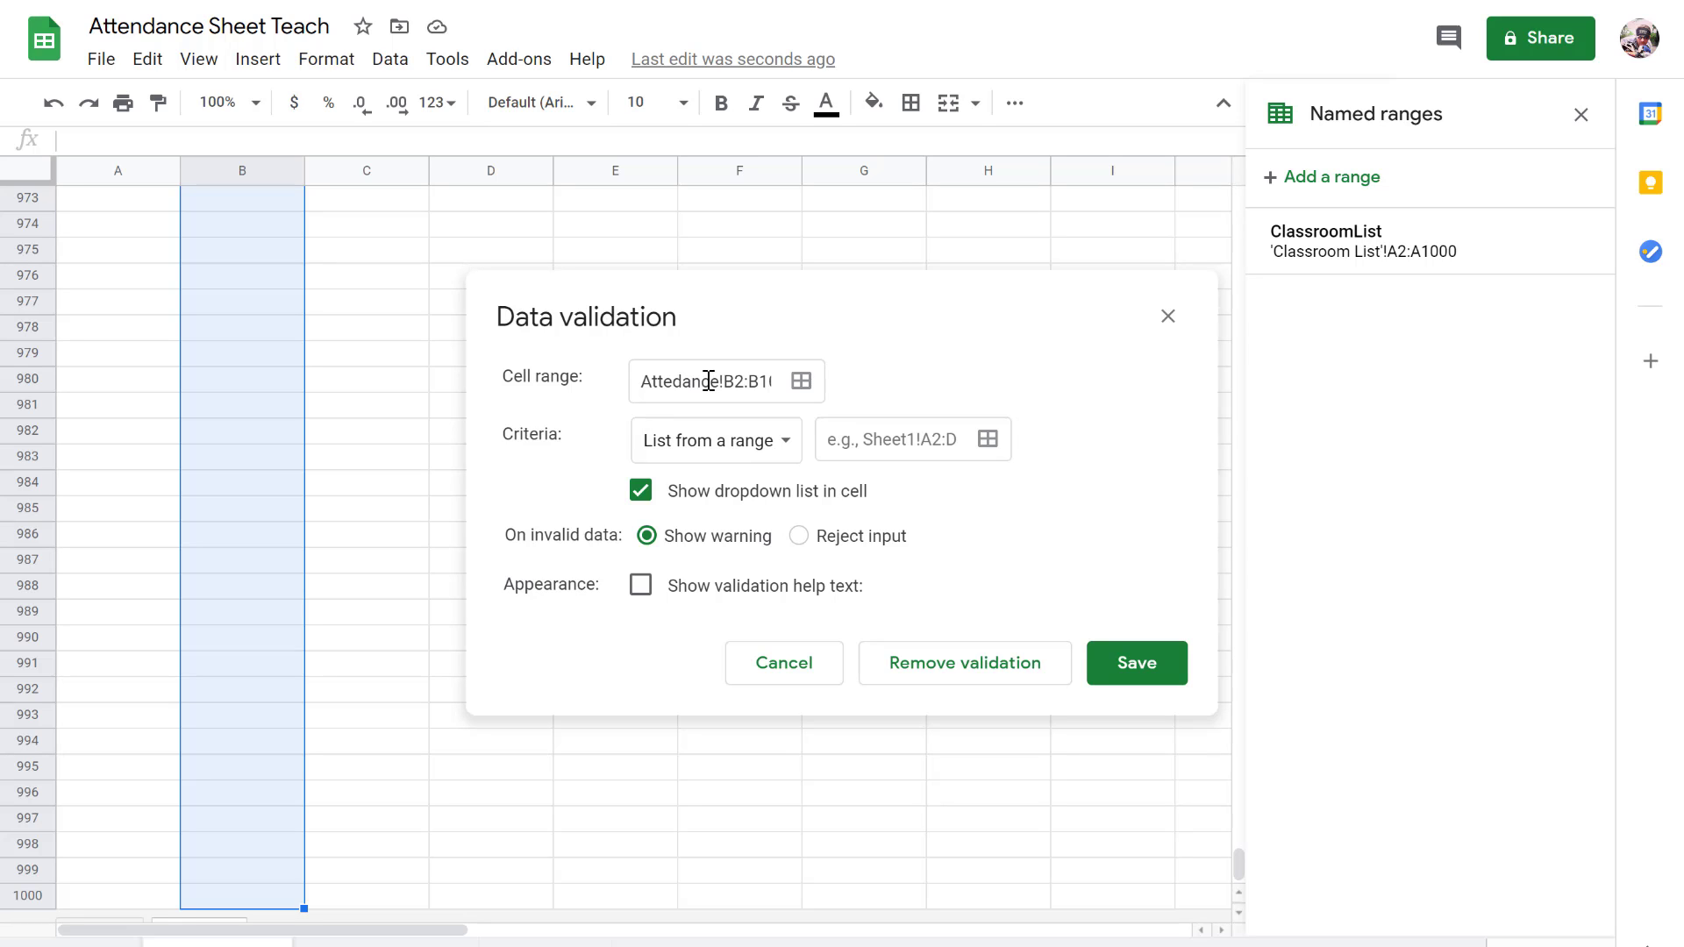
{"action": "left_click", "coordinate": [767, 447]}
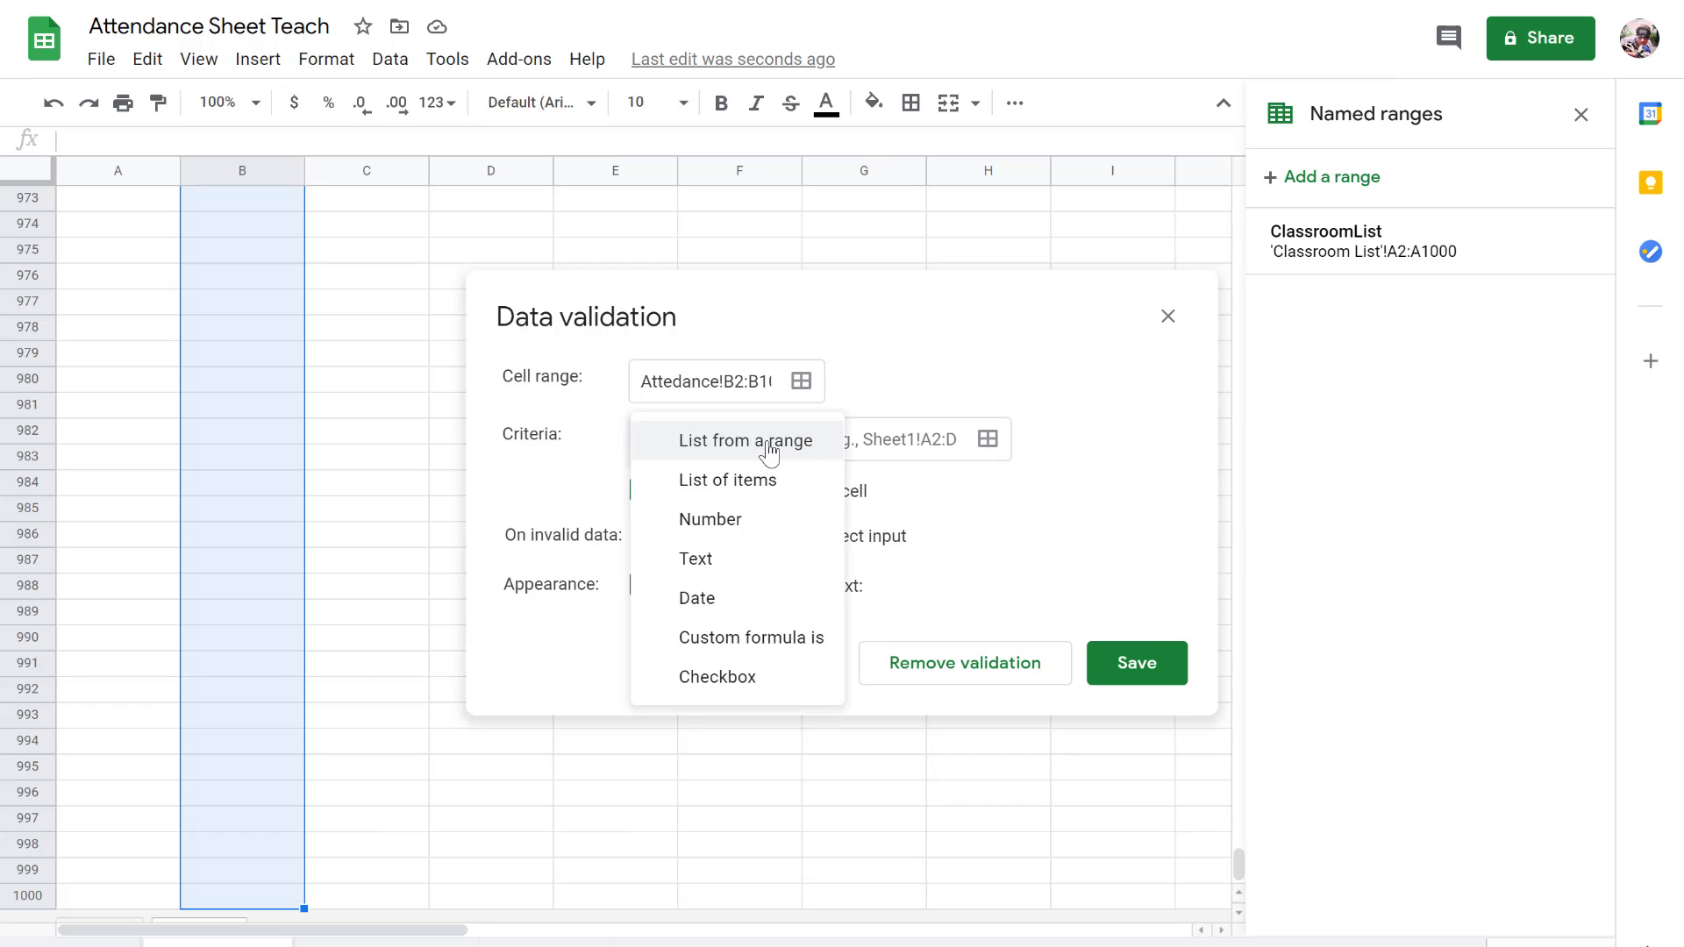
{"action": "left_click", "coordinate": [777, 419]}
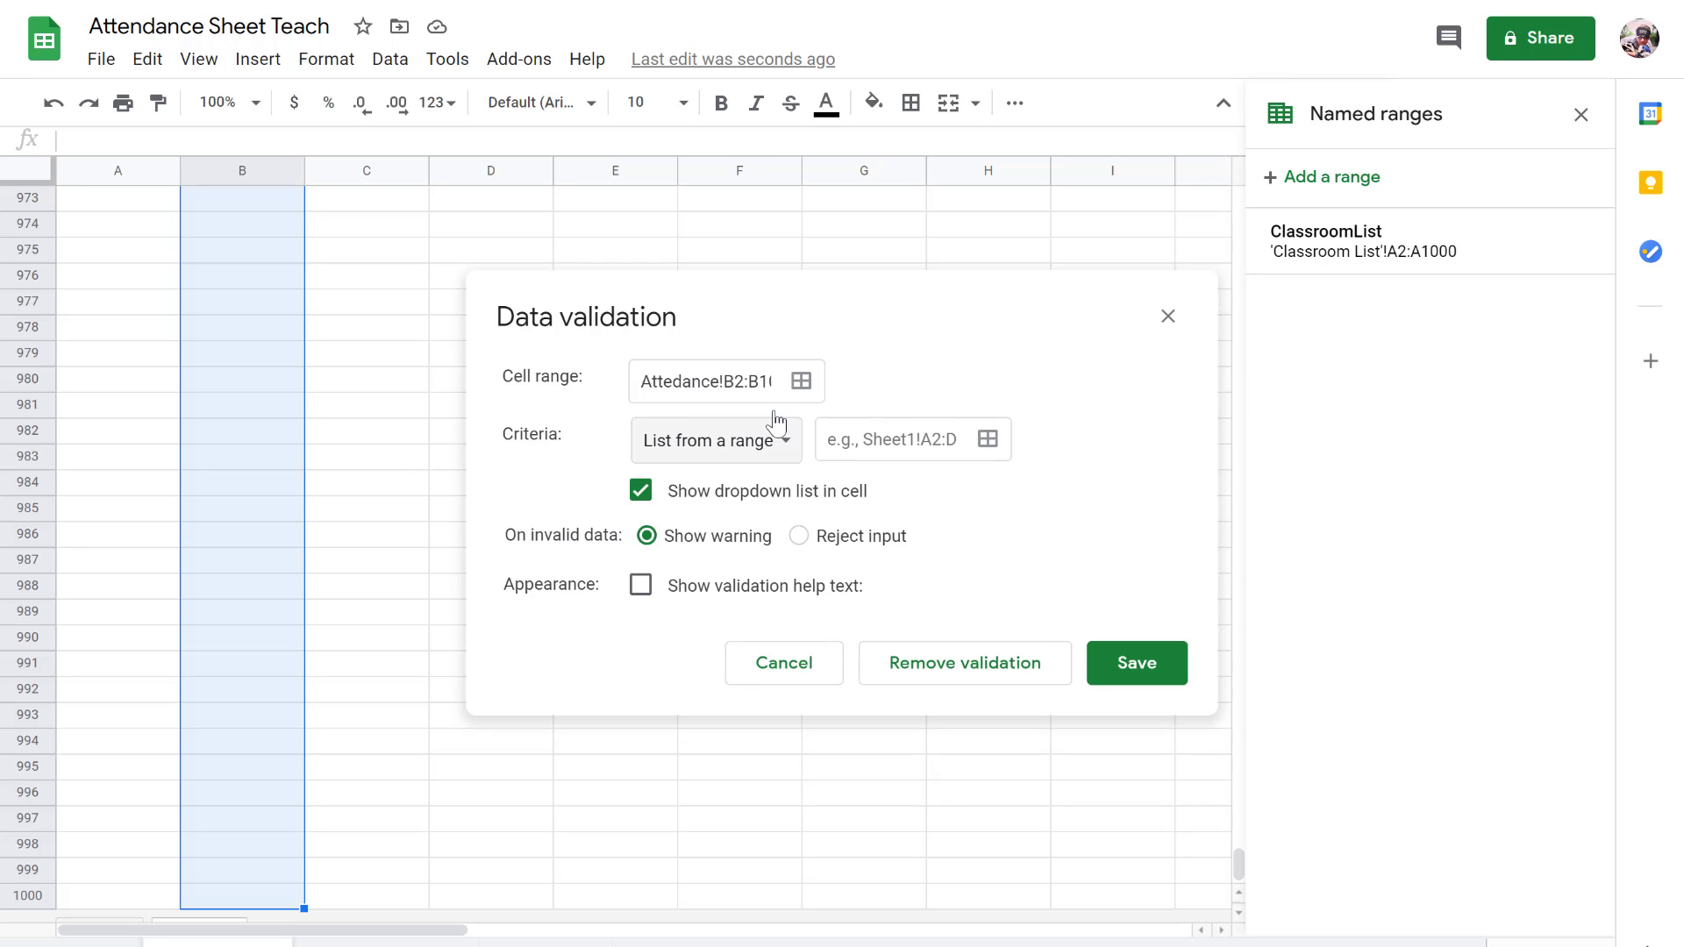
{"action": "left_click", "coordinate": [861, 430]}
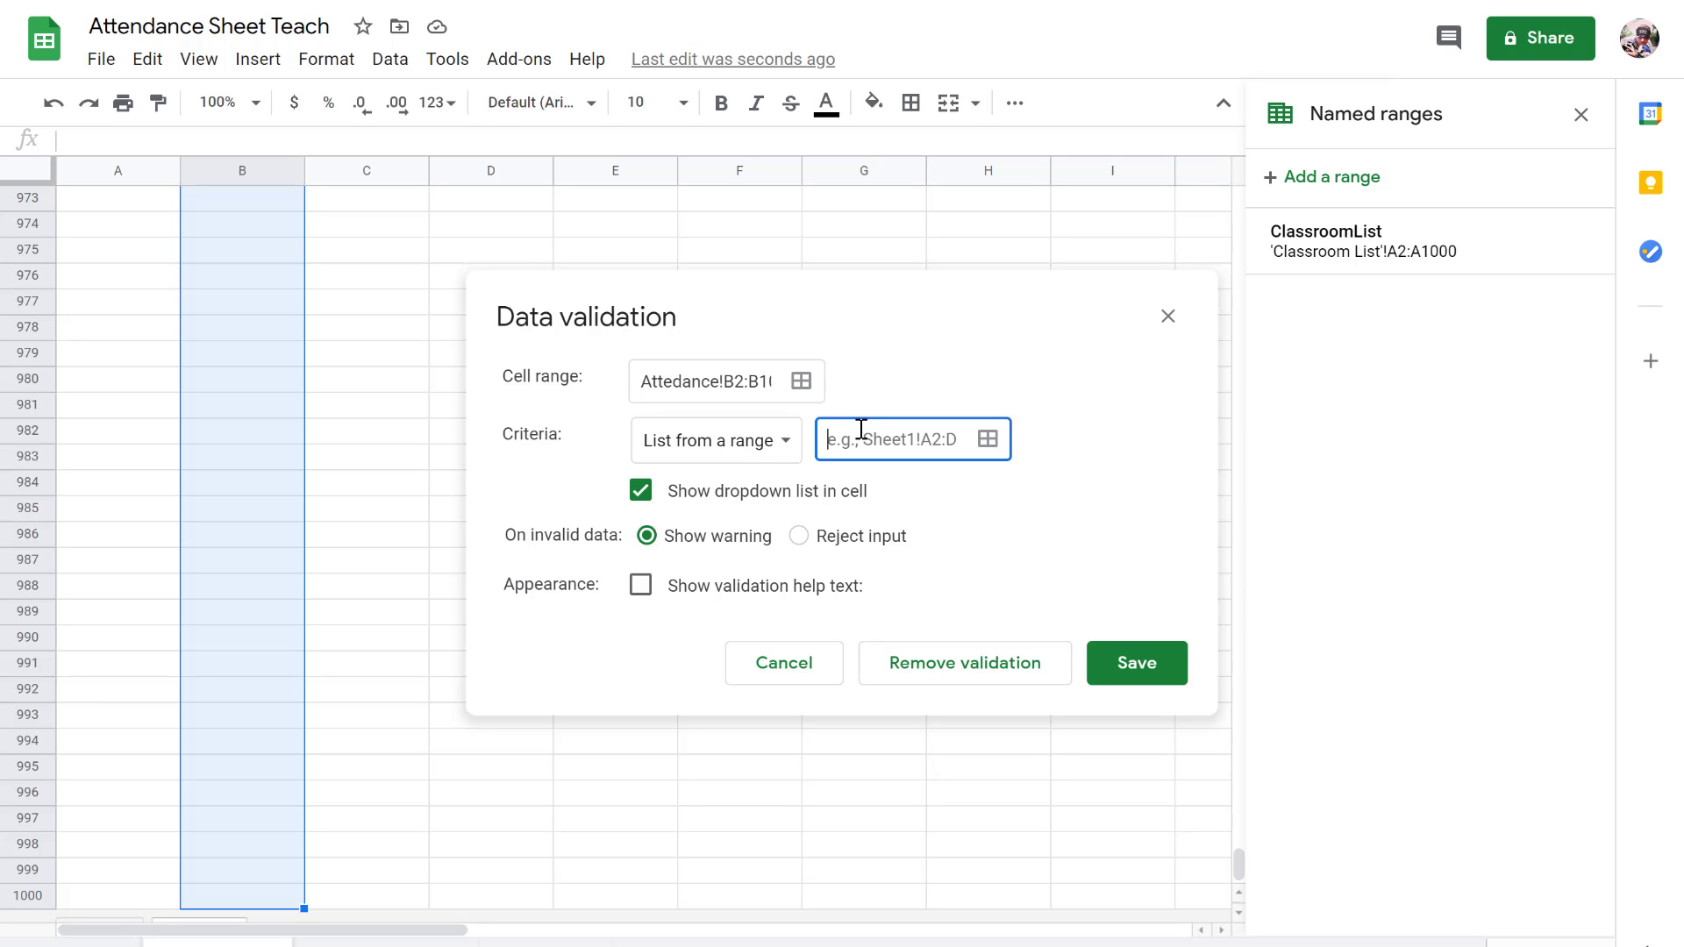
{"action": "key", "text": "ctrl+v"}
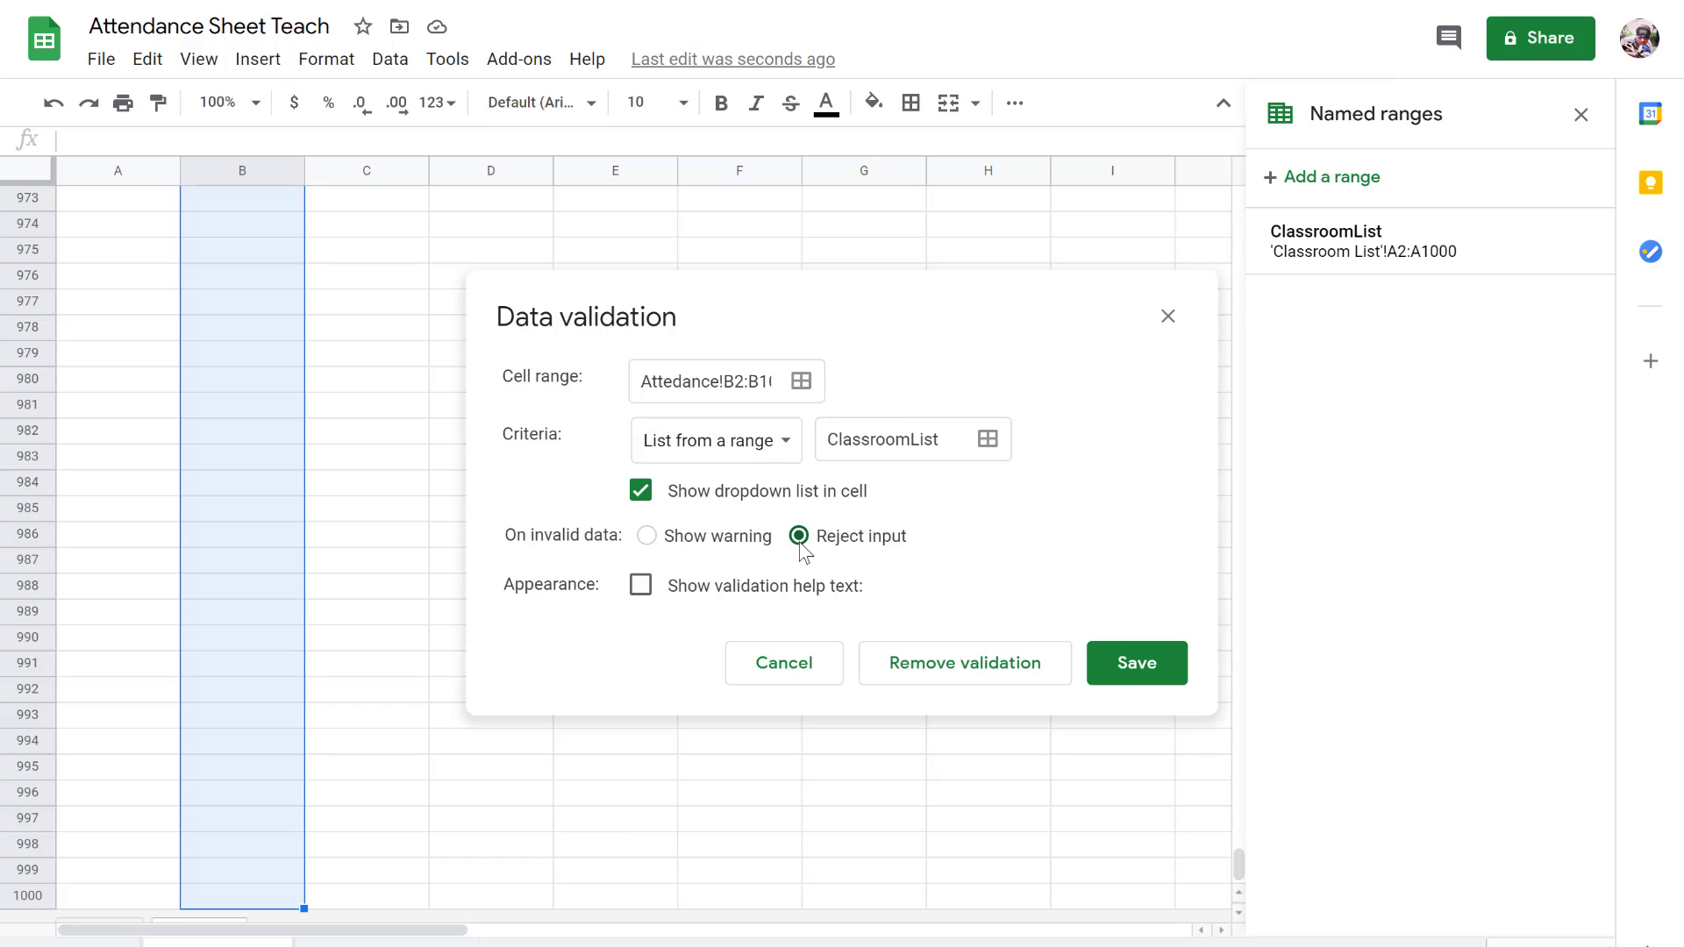
Step: Enable validation help text reading "Click and enter a value from the Classroom List" and save the data validation
{"action": "left_click", "coordinate": [640, 589]}
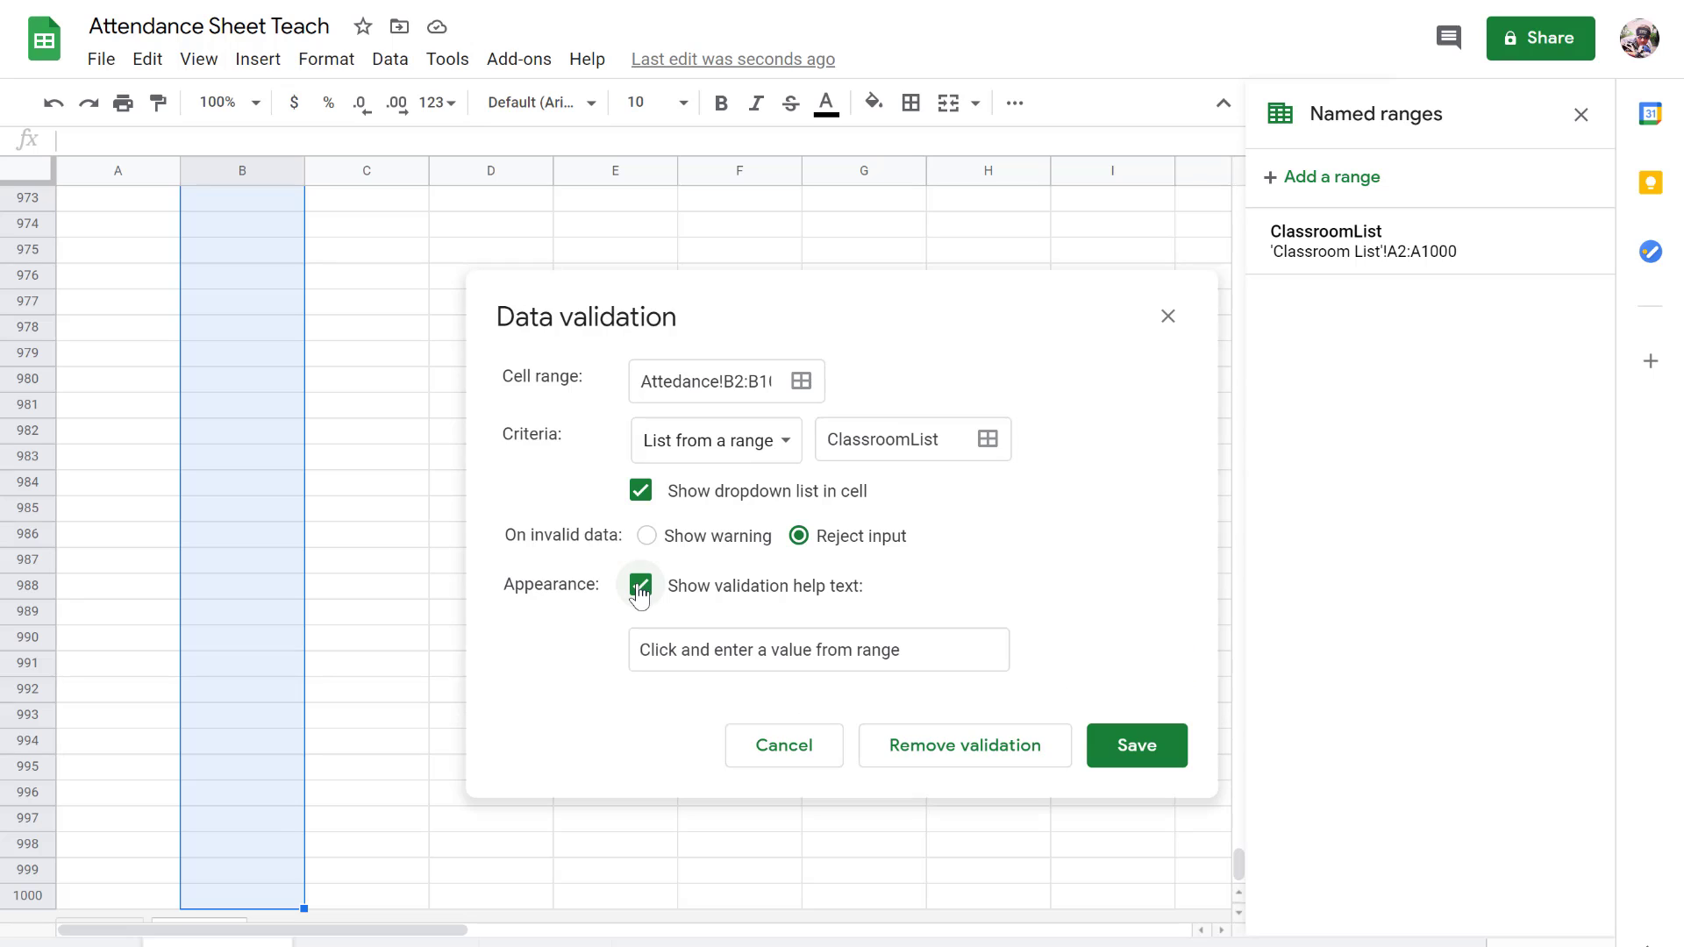
{"action": "left_click", "coordinate": [721, 641]}
{"action": "double_click", "coordinate": [722, 648]}
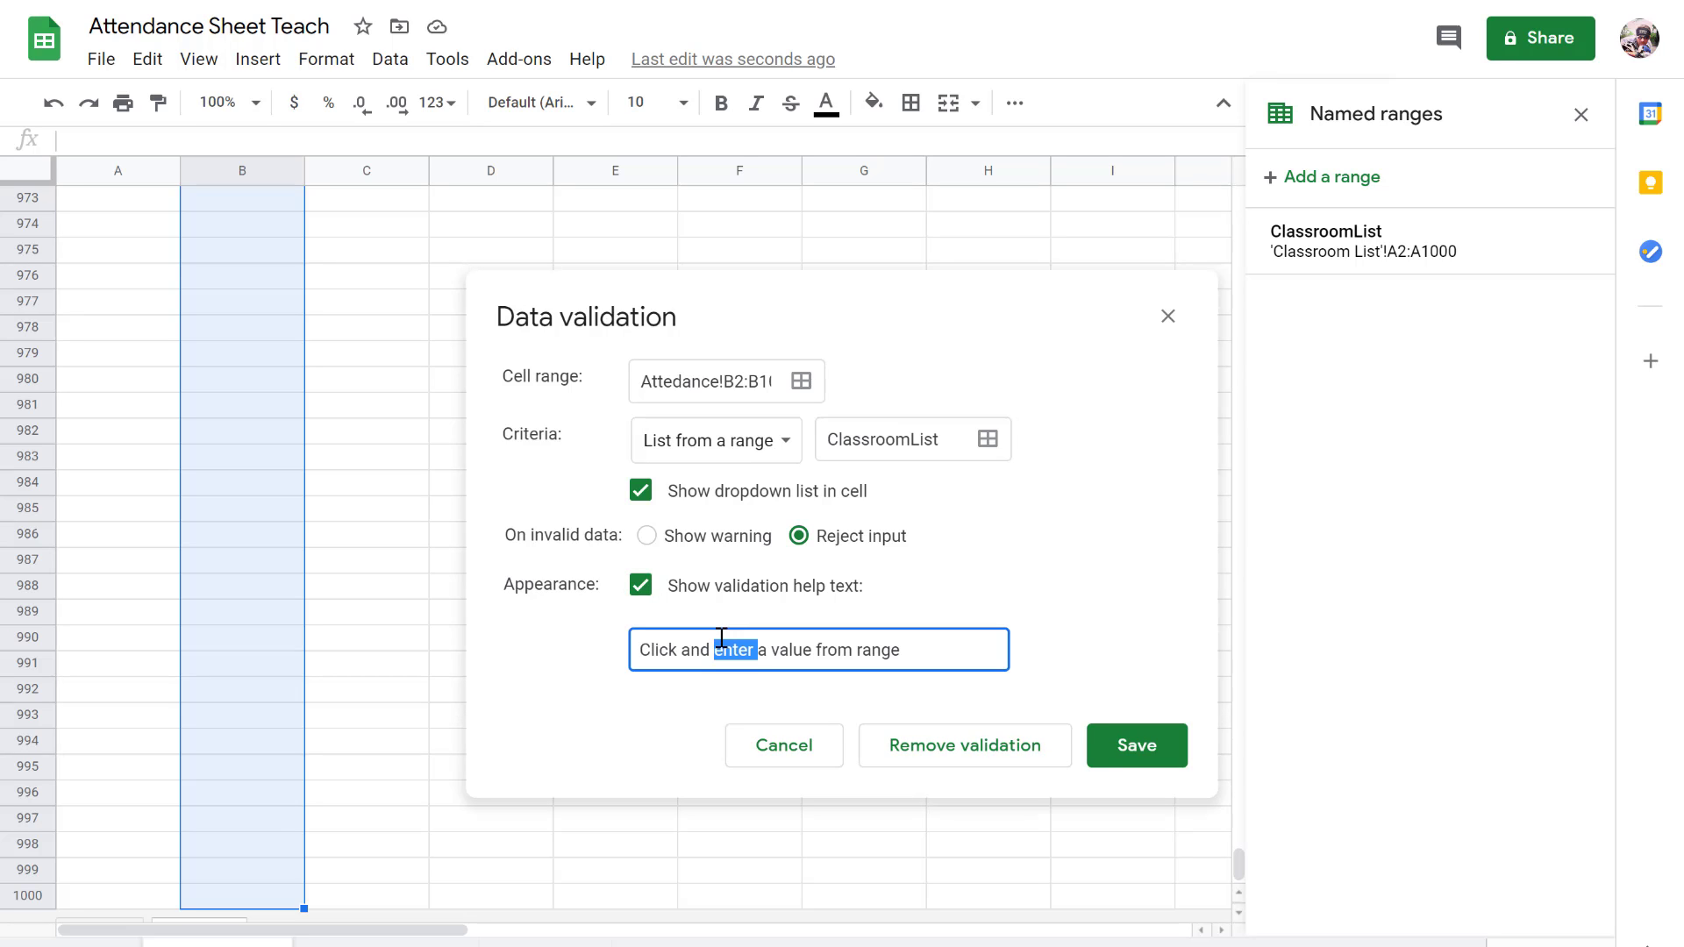
{"action": "left_click", "coordinate": [710, 648]}
{"action": "left_click_drag", "start_coordinate": [940, 651], "coordinate": [858, 658]}
{"action": "type", "text": "the Class"}
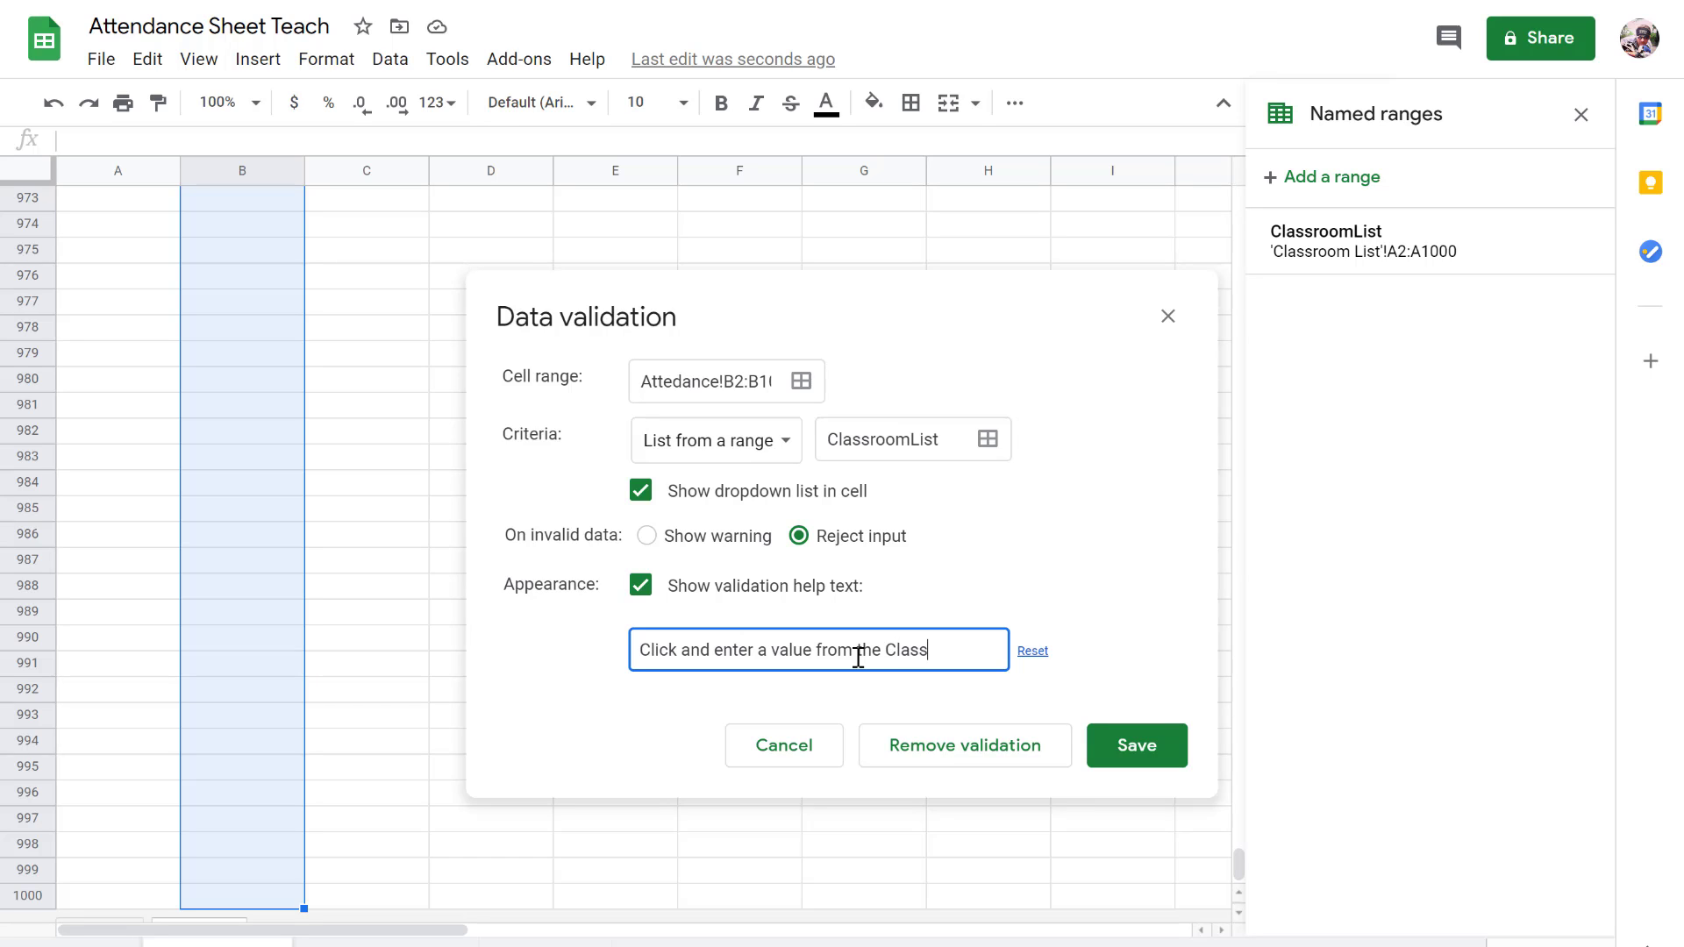
{"action": "type", "text": "room List"}
{"action": "left_click", "coordinate": [1127, 750]}
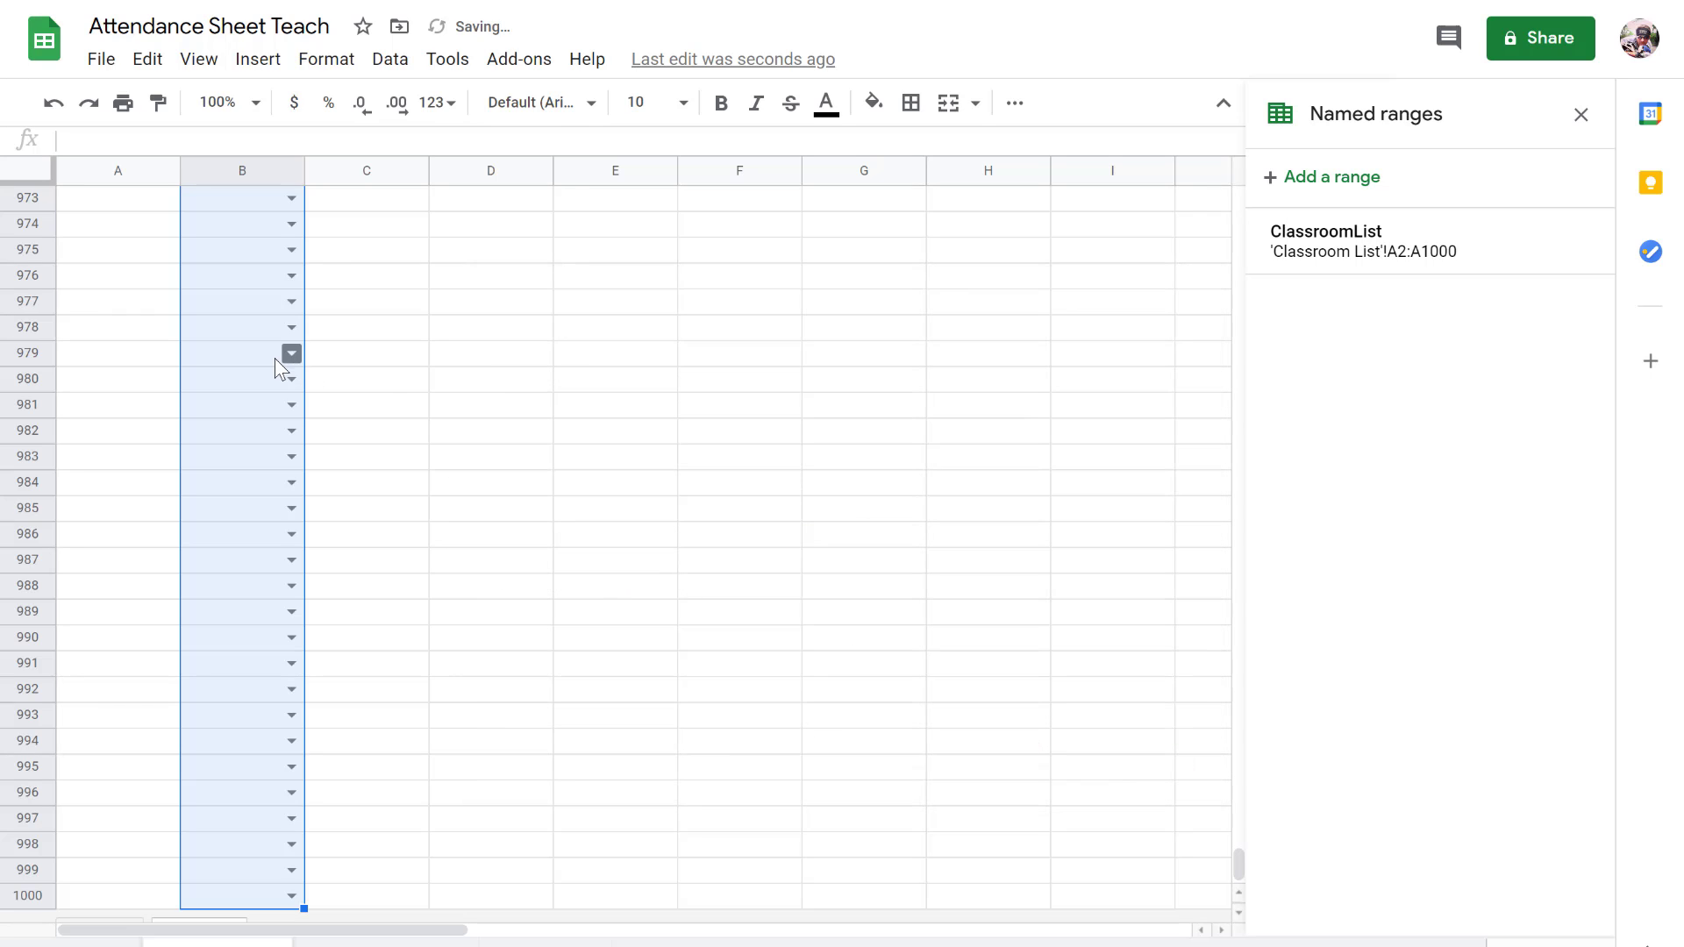
Step: Check the classroom choices offered by the dropdown in cell B2 of the attendance sheet
{"action": "left_click", "coordinate": [225, 334]}
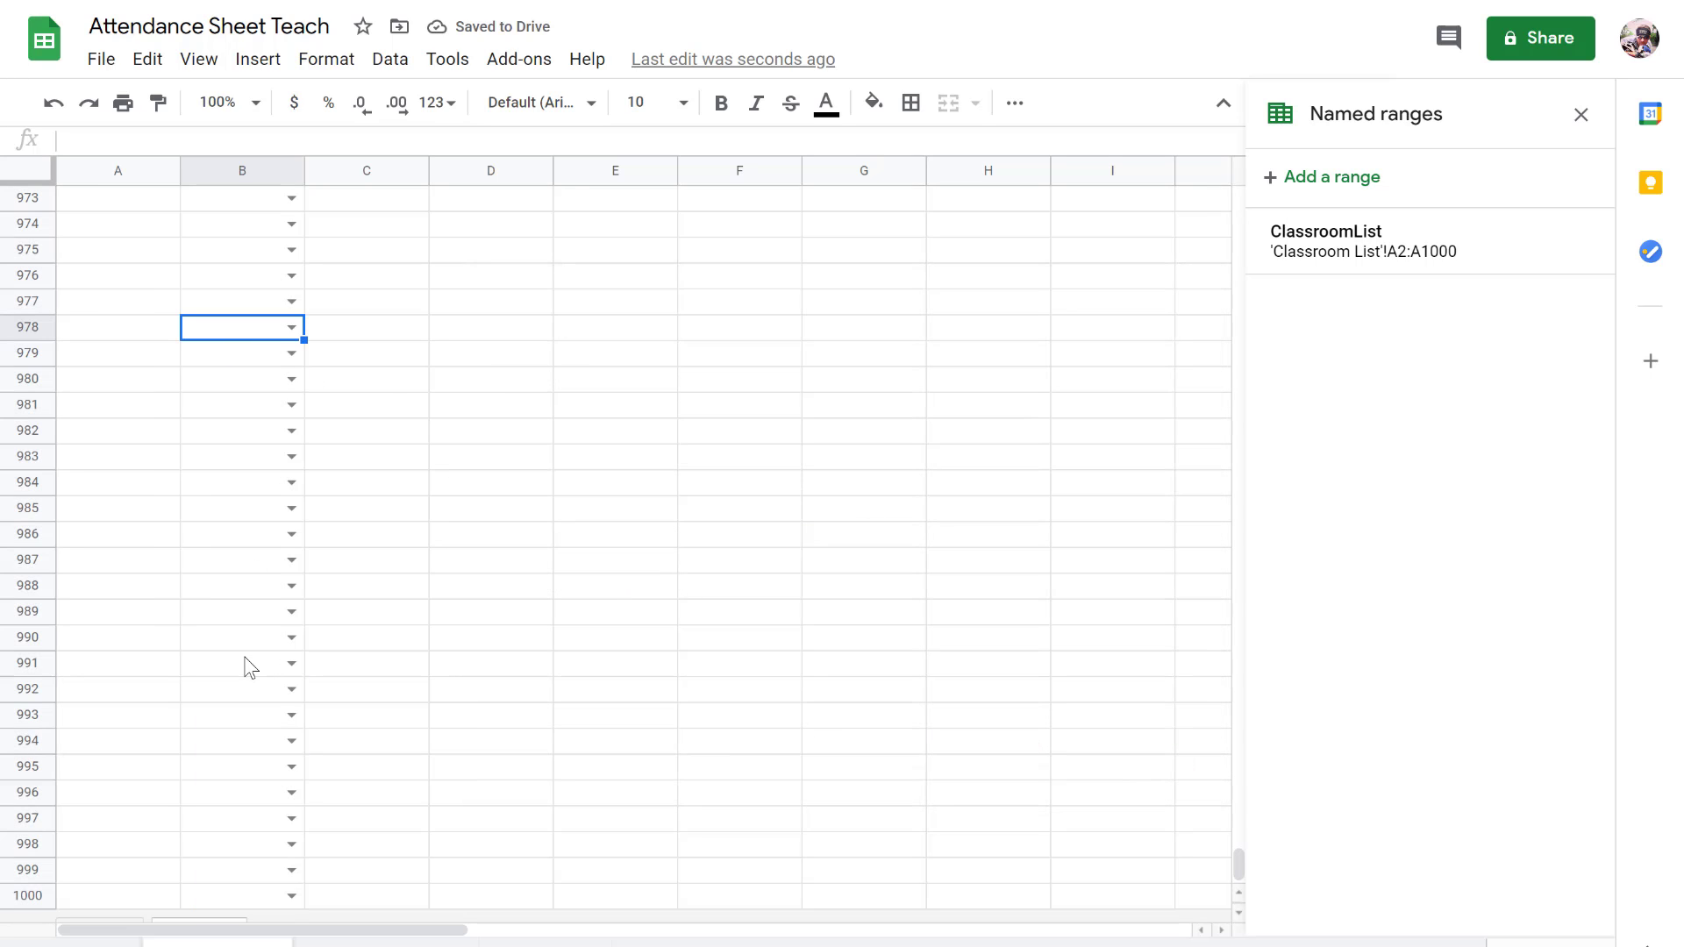
{"action": "key", "text": "ctrl+Up"}
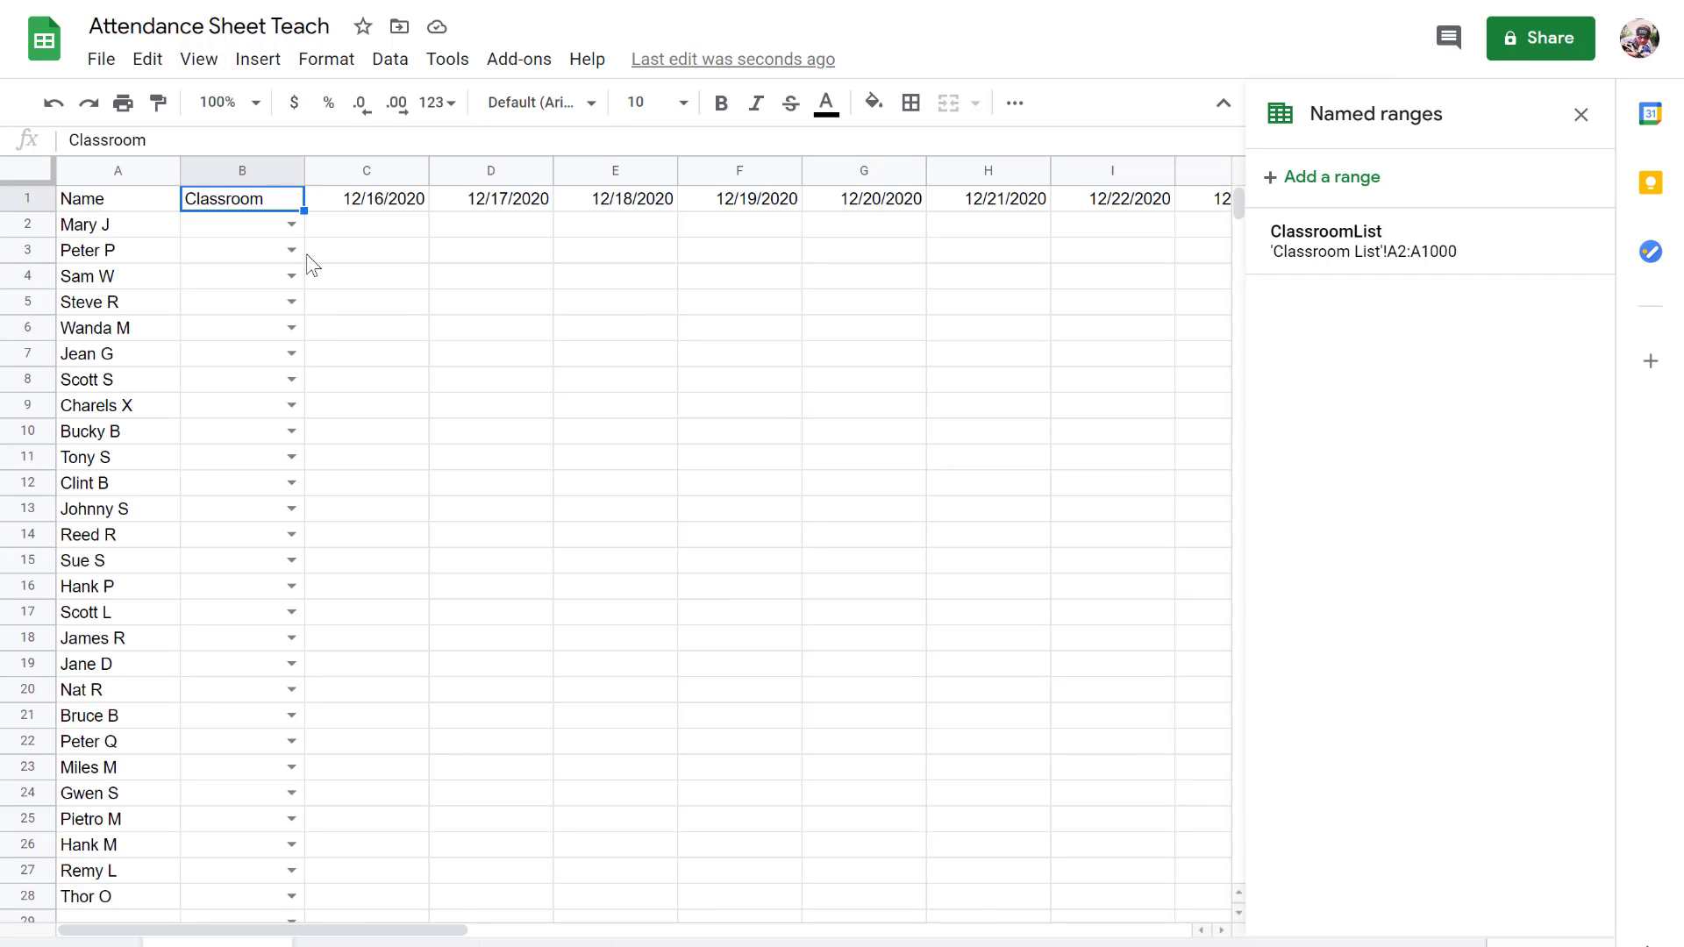
{"action": "left_click", "coordinate": [292, 225]}
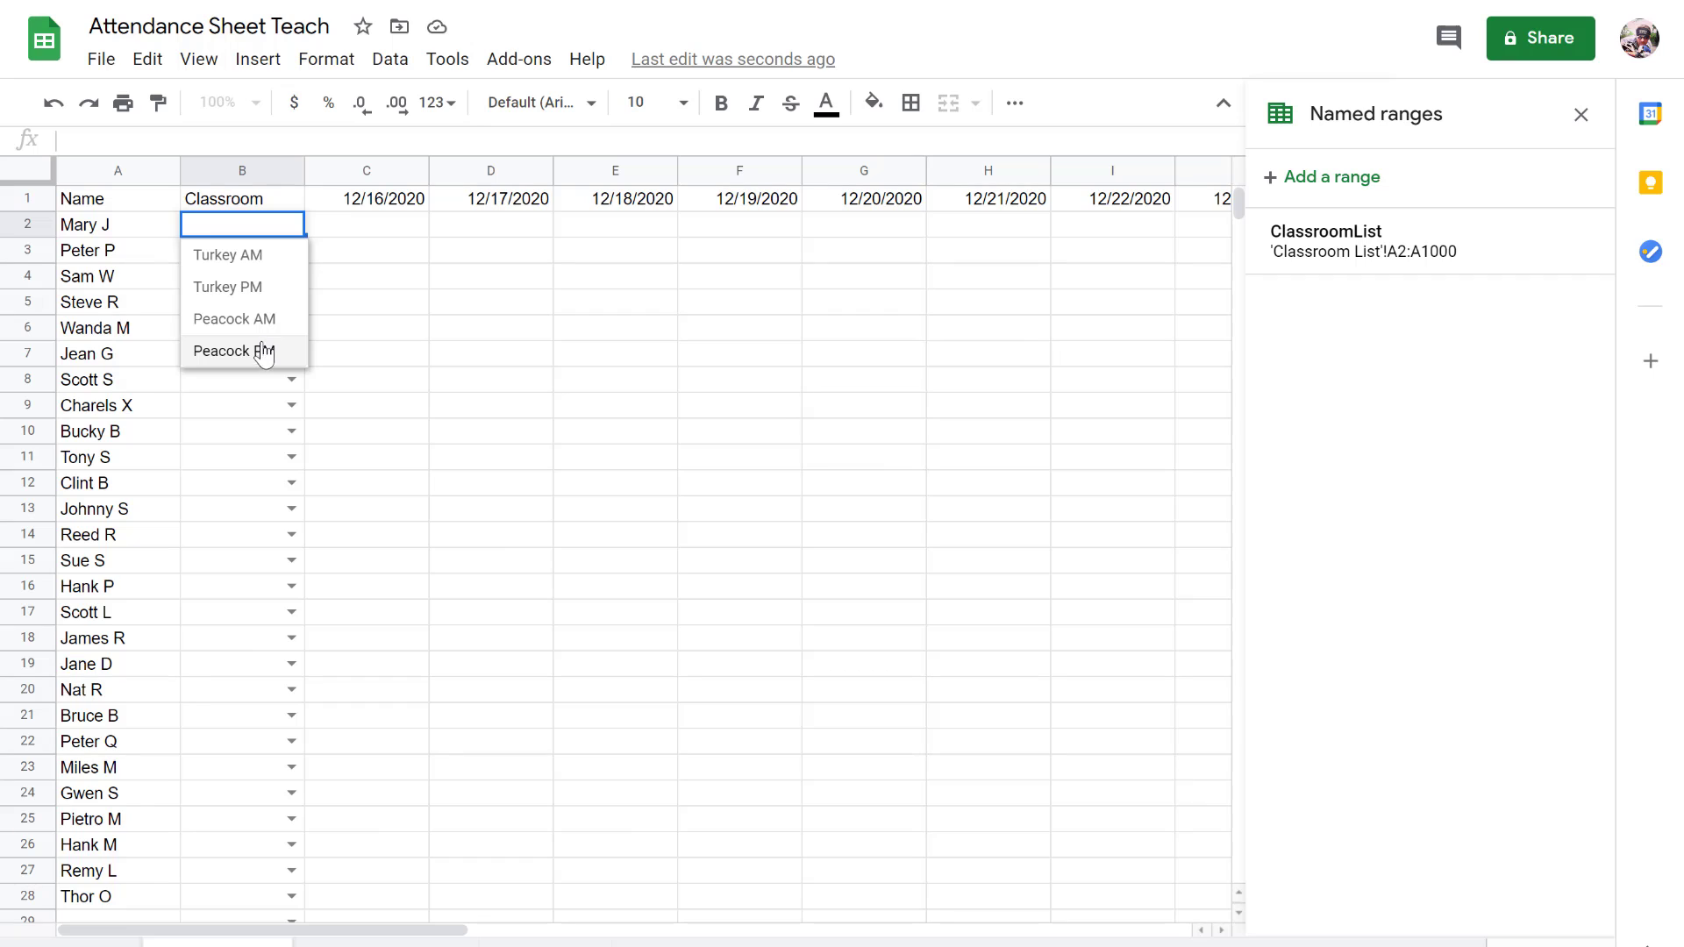
{"action": "left_click", "coordinate": [232, 430]}
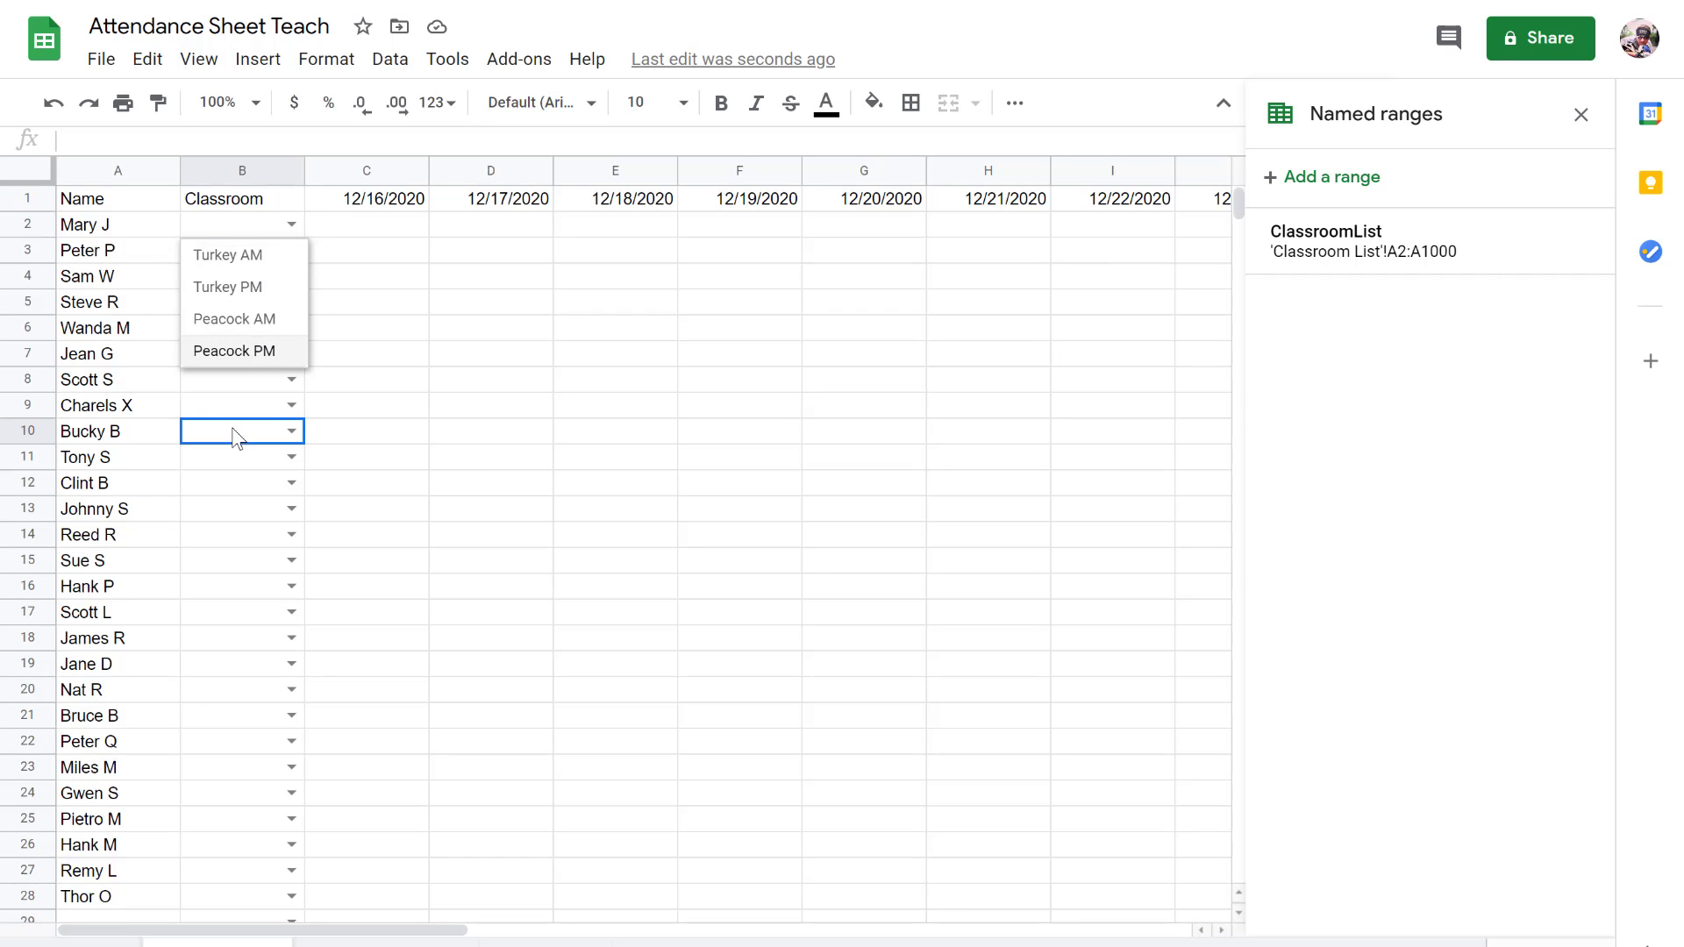
Step: Add the classrooms "Merrkat AM" and "Merrkat PM" in cells A6 and A7 of the Classroom List sheet
{"action": "left_click", "coordinate": [355, 943]}
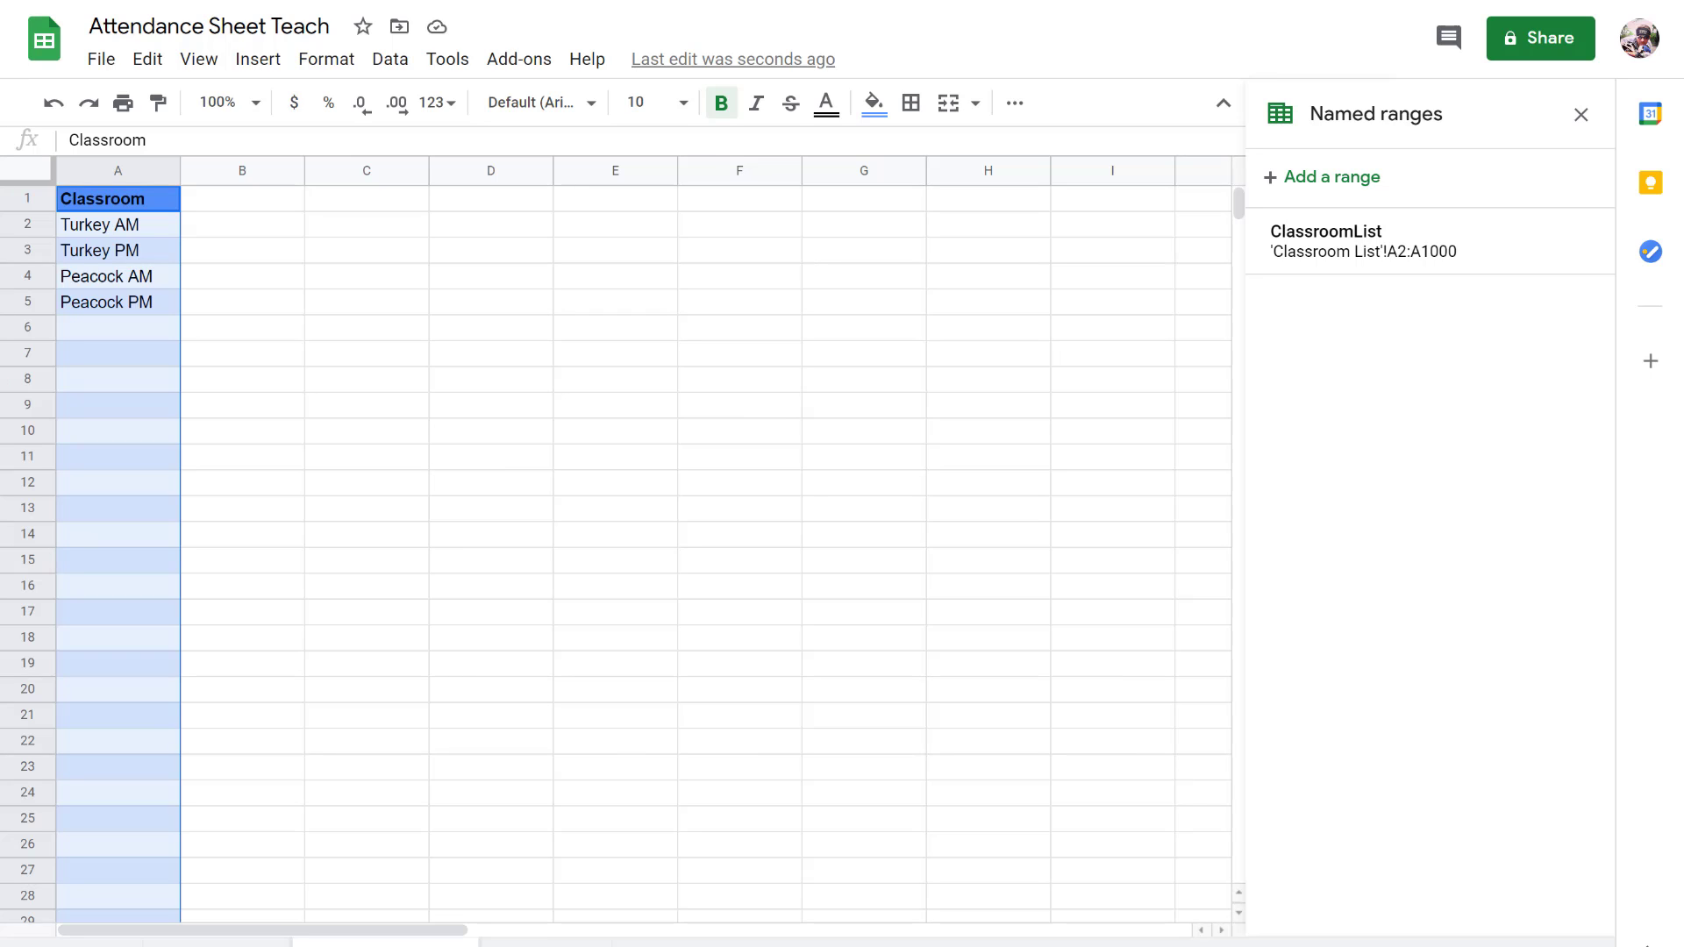
{"action": "left_click", "coordinate": [146, 326]}
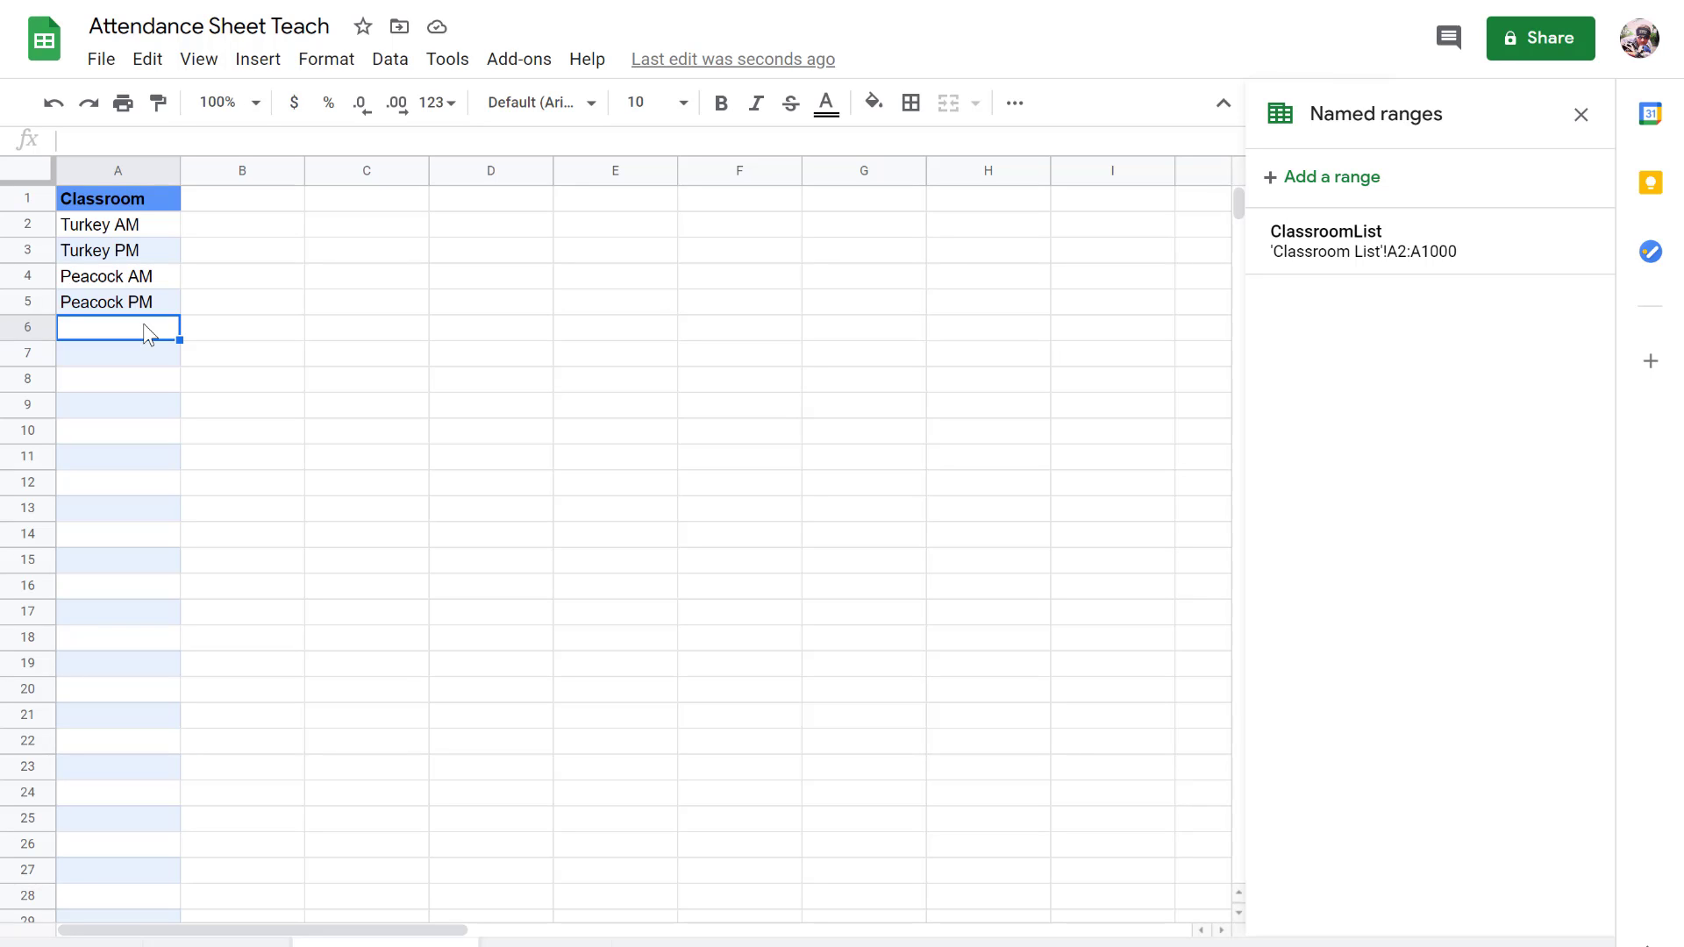
{"action": "type", "text": "Merrk"}
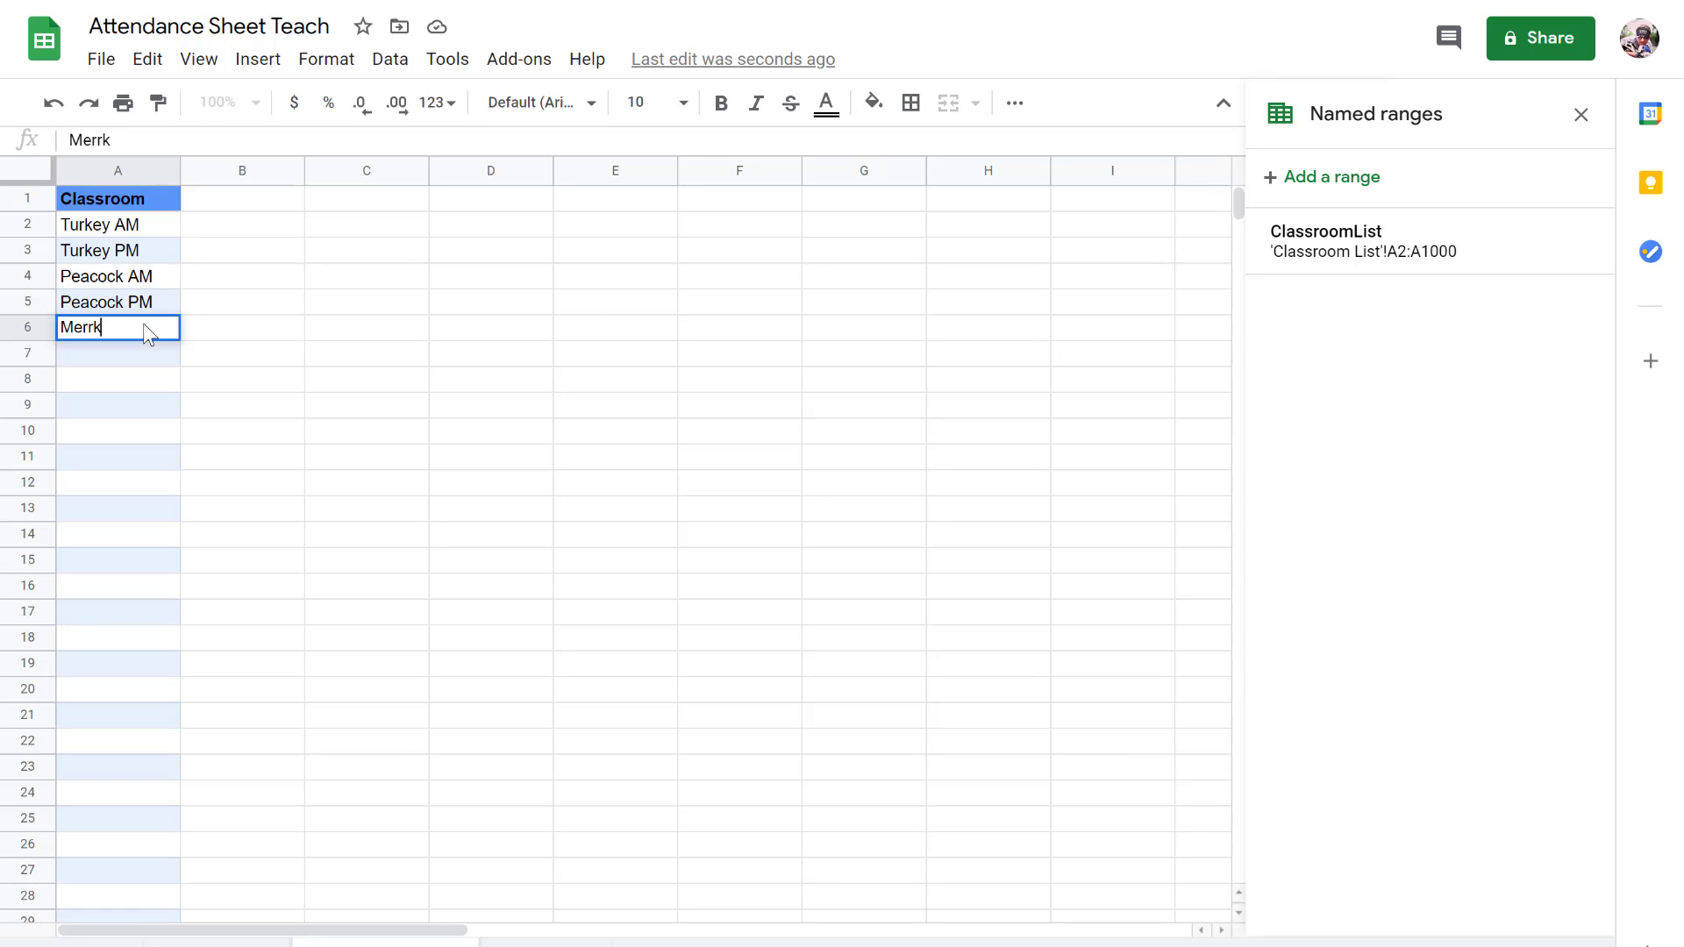
{"action": "type", "text": "at AM"}
{"action": "key", "text": "Return"}
{"action": "type", "text": "Mer"}
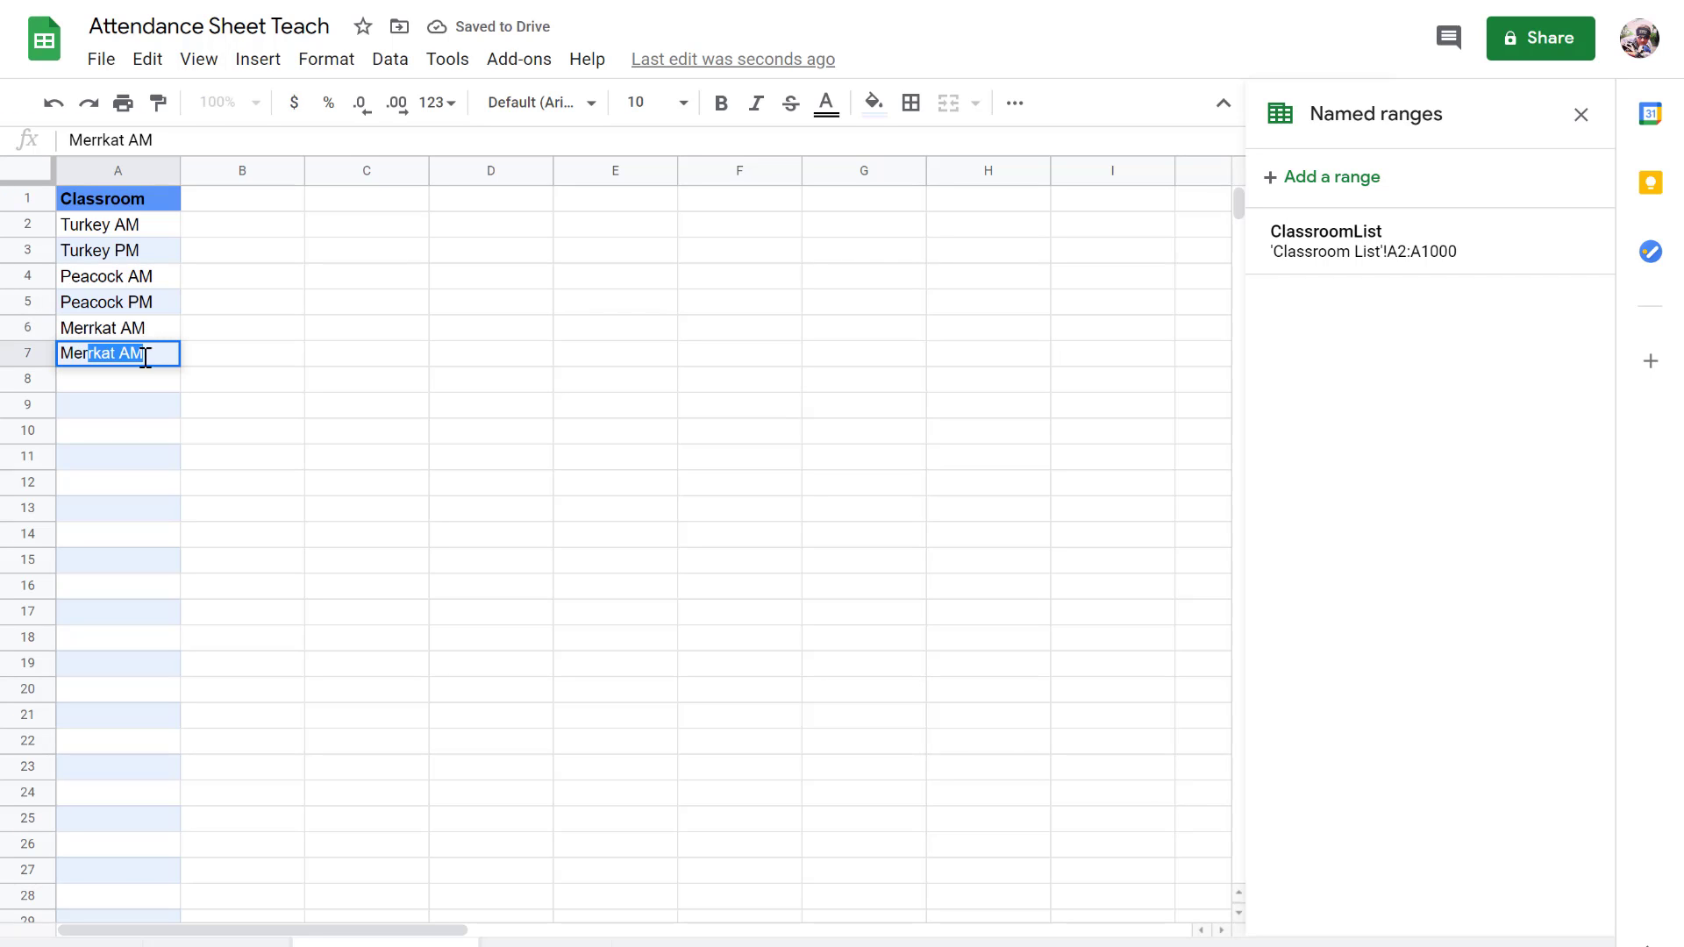
{"action": "left_click", "coordinate": [147, 360]}
{"action": "key", "text": "BackSpace"}
{"action": "key", "text": "BackSpace"}
{"action": "key", "text": "BackSpace"}
{"action": "type", "text": "PM"}
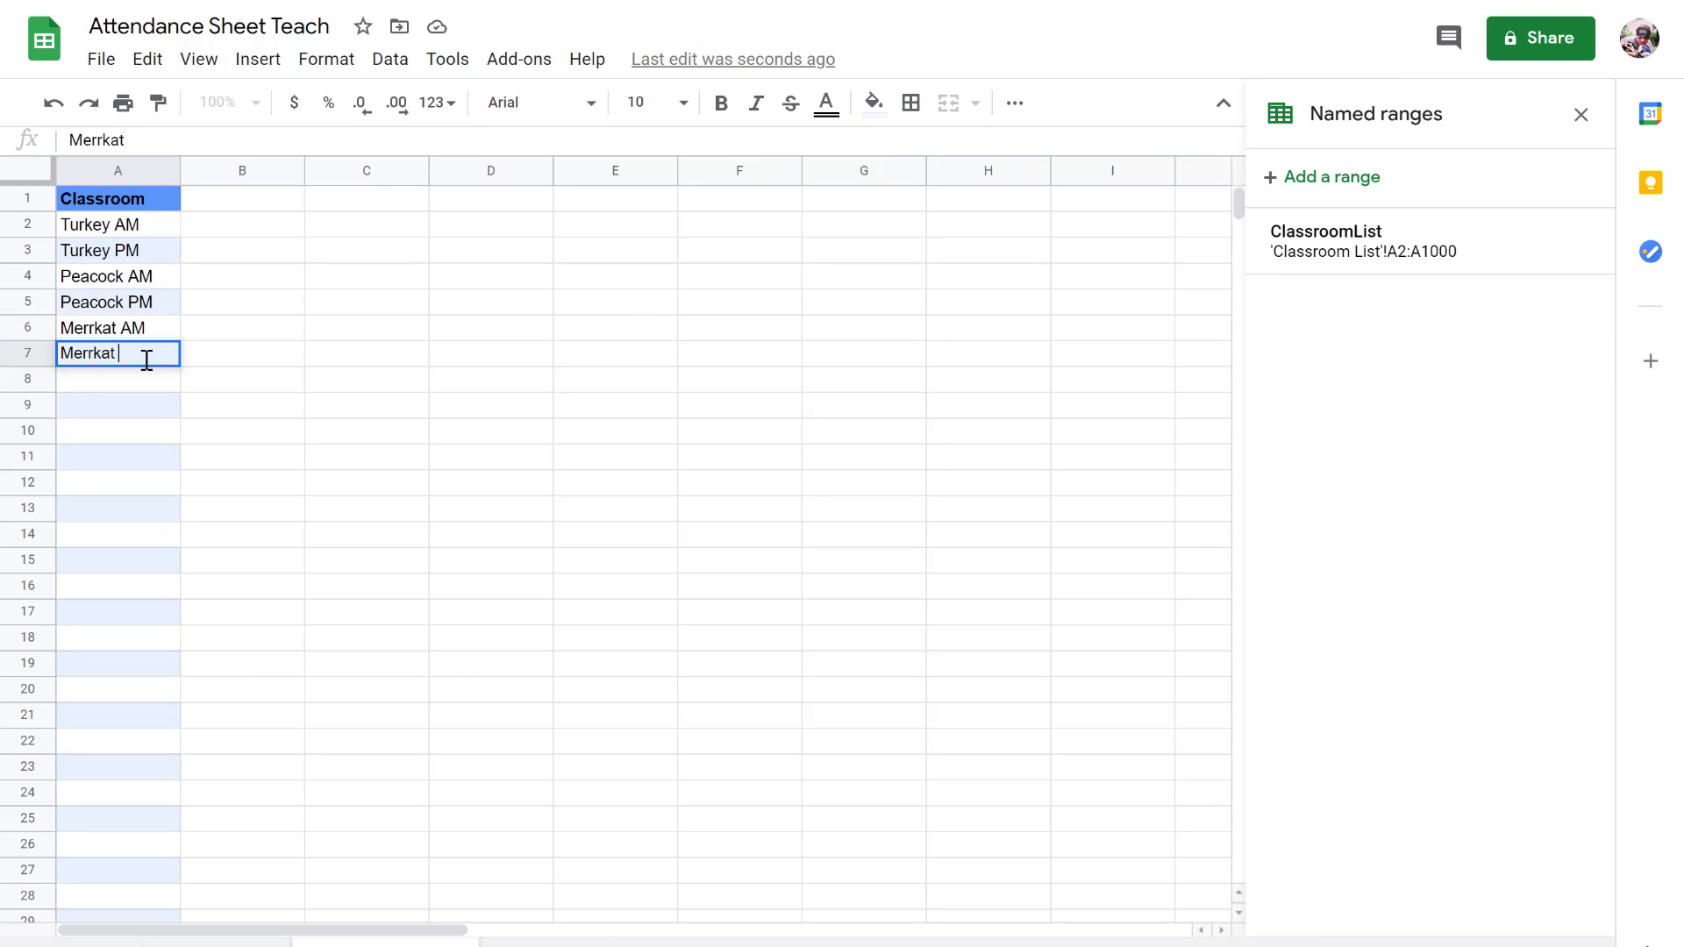
{"action": "key", "text": "Return"}
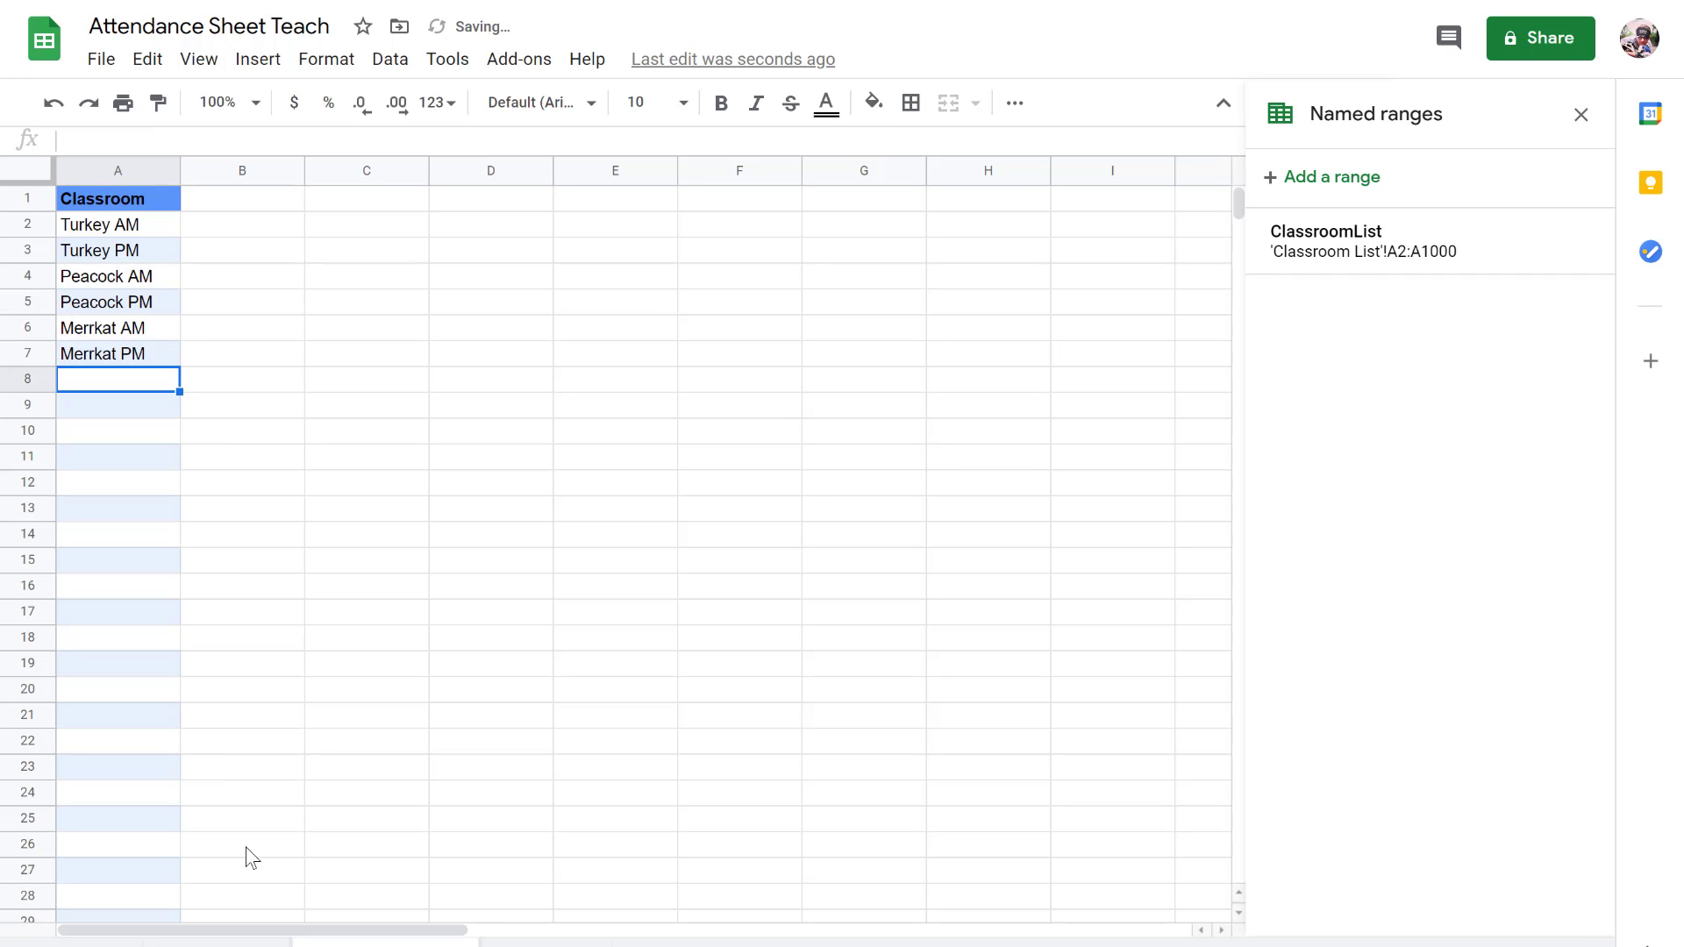
Step: Check whether the B2 dropdown on the attendance sheet offers the newly added Merrkat classrooms
{"action": "left_click", "coordinate": [219, 944]}
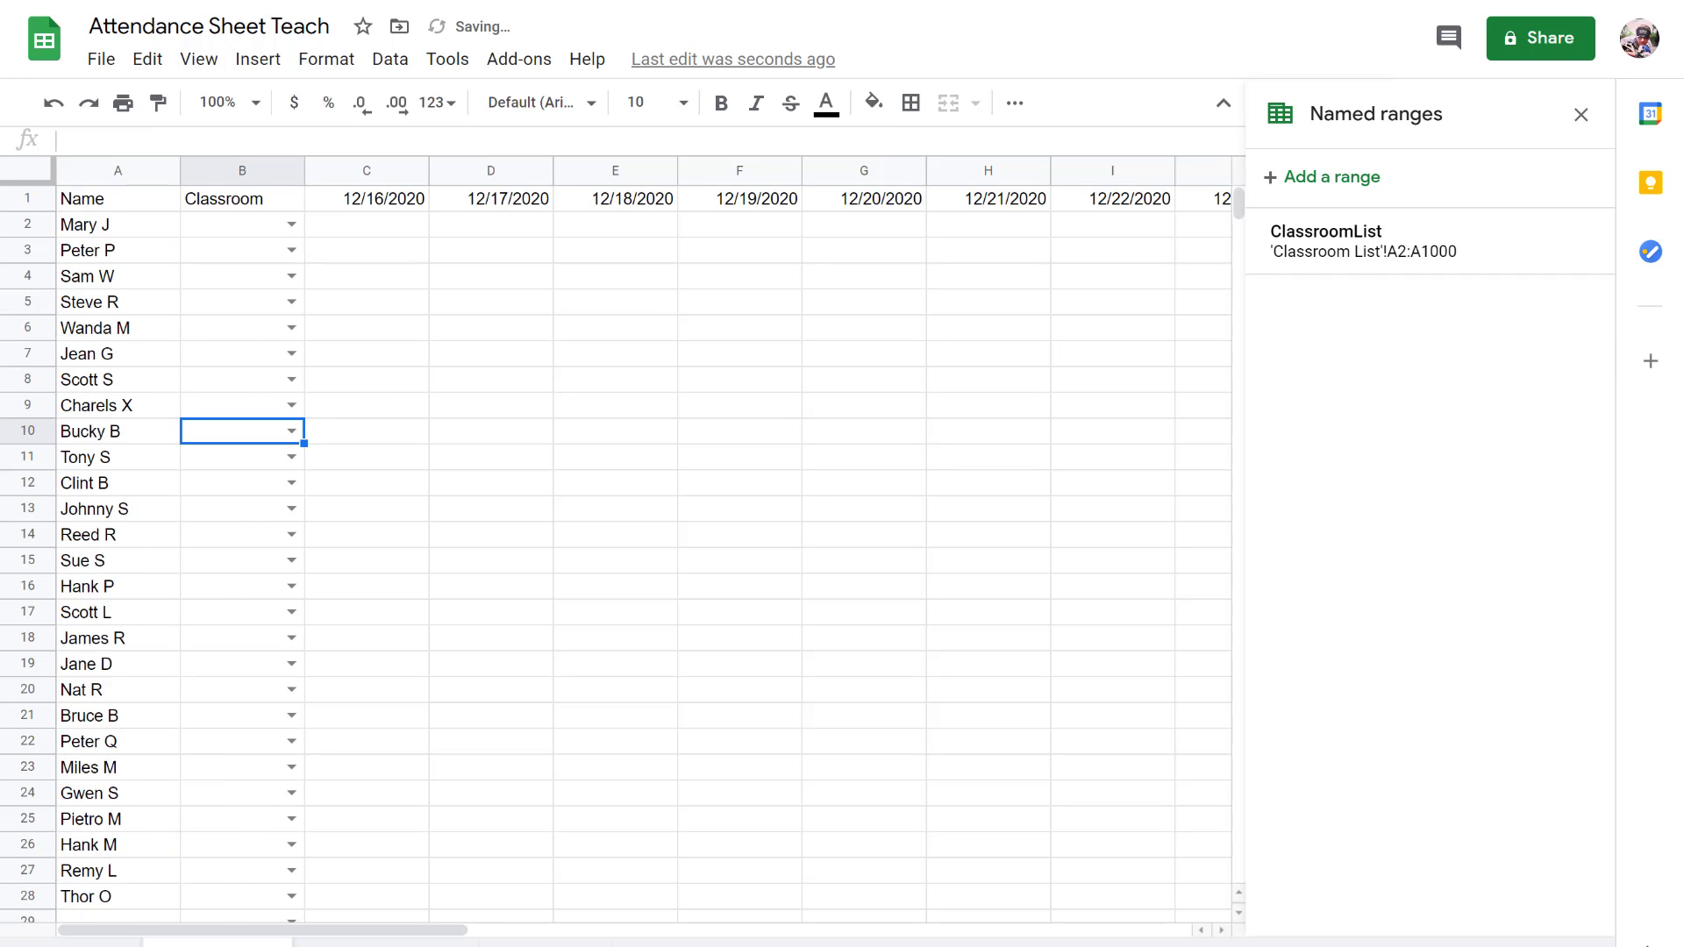
{"action": "left_click", "coordinate": [291, 224]}
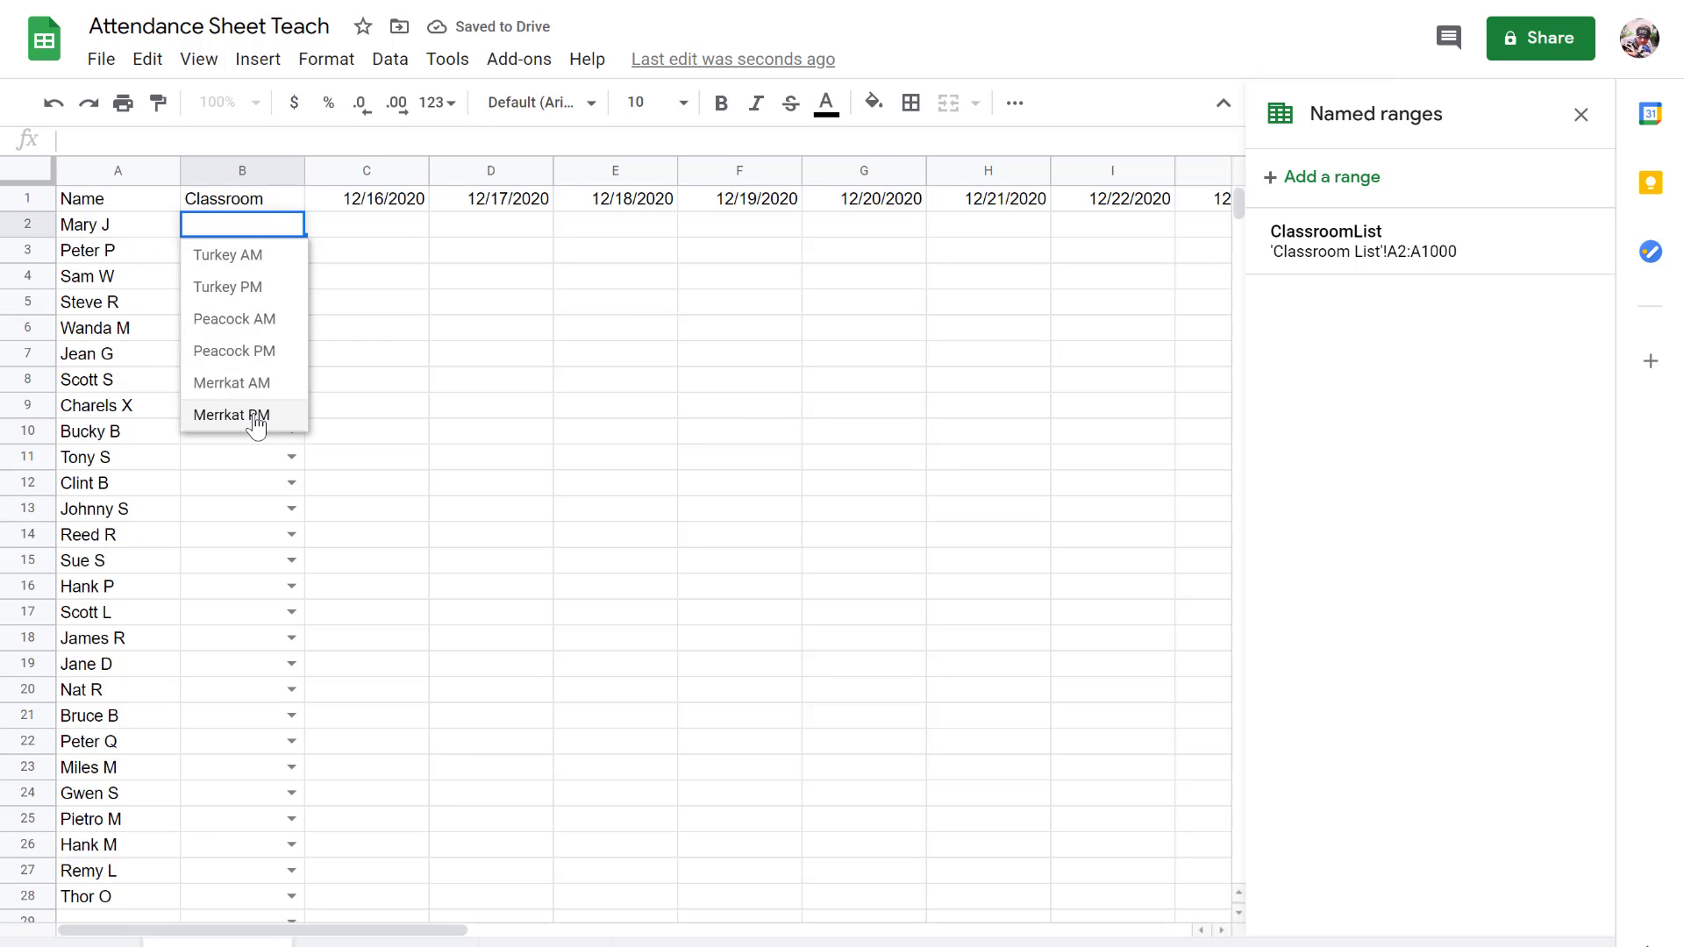
{"action": "left_click", "coordinate": [258, 225]}
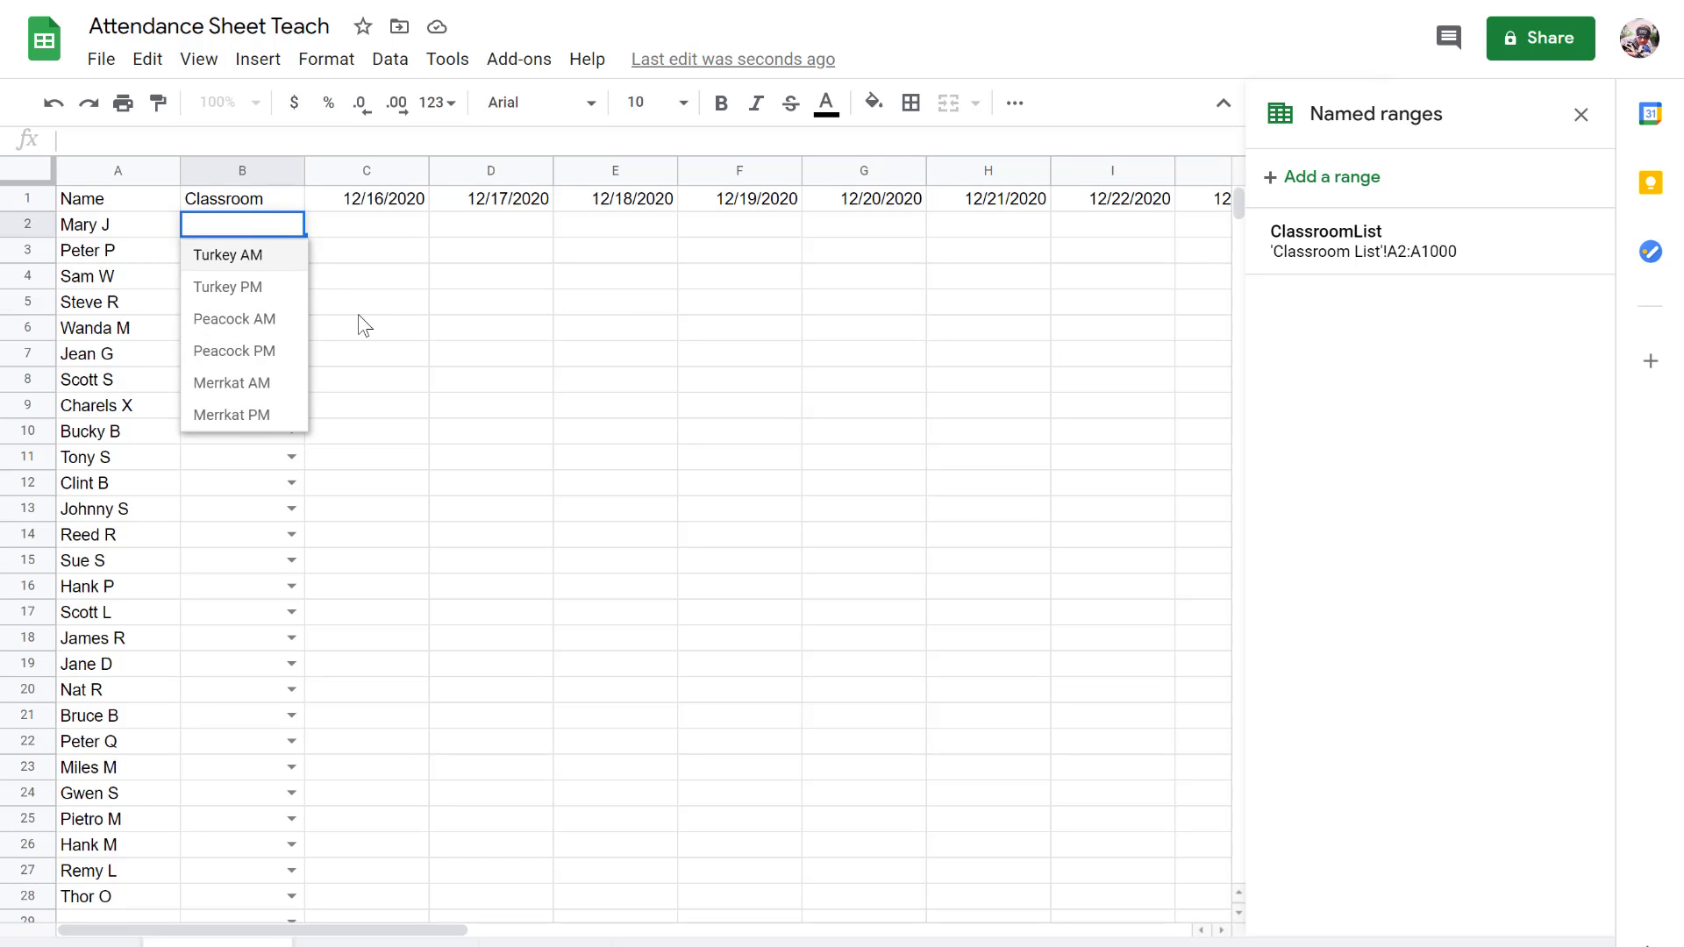
Step: Spell-check column A of the Classroom List sheet from A2 down and change both "Merrkat" entries to "Meerkat"
{"action": "left_click", "coordinate": [386, 942]}
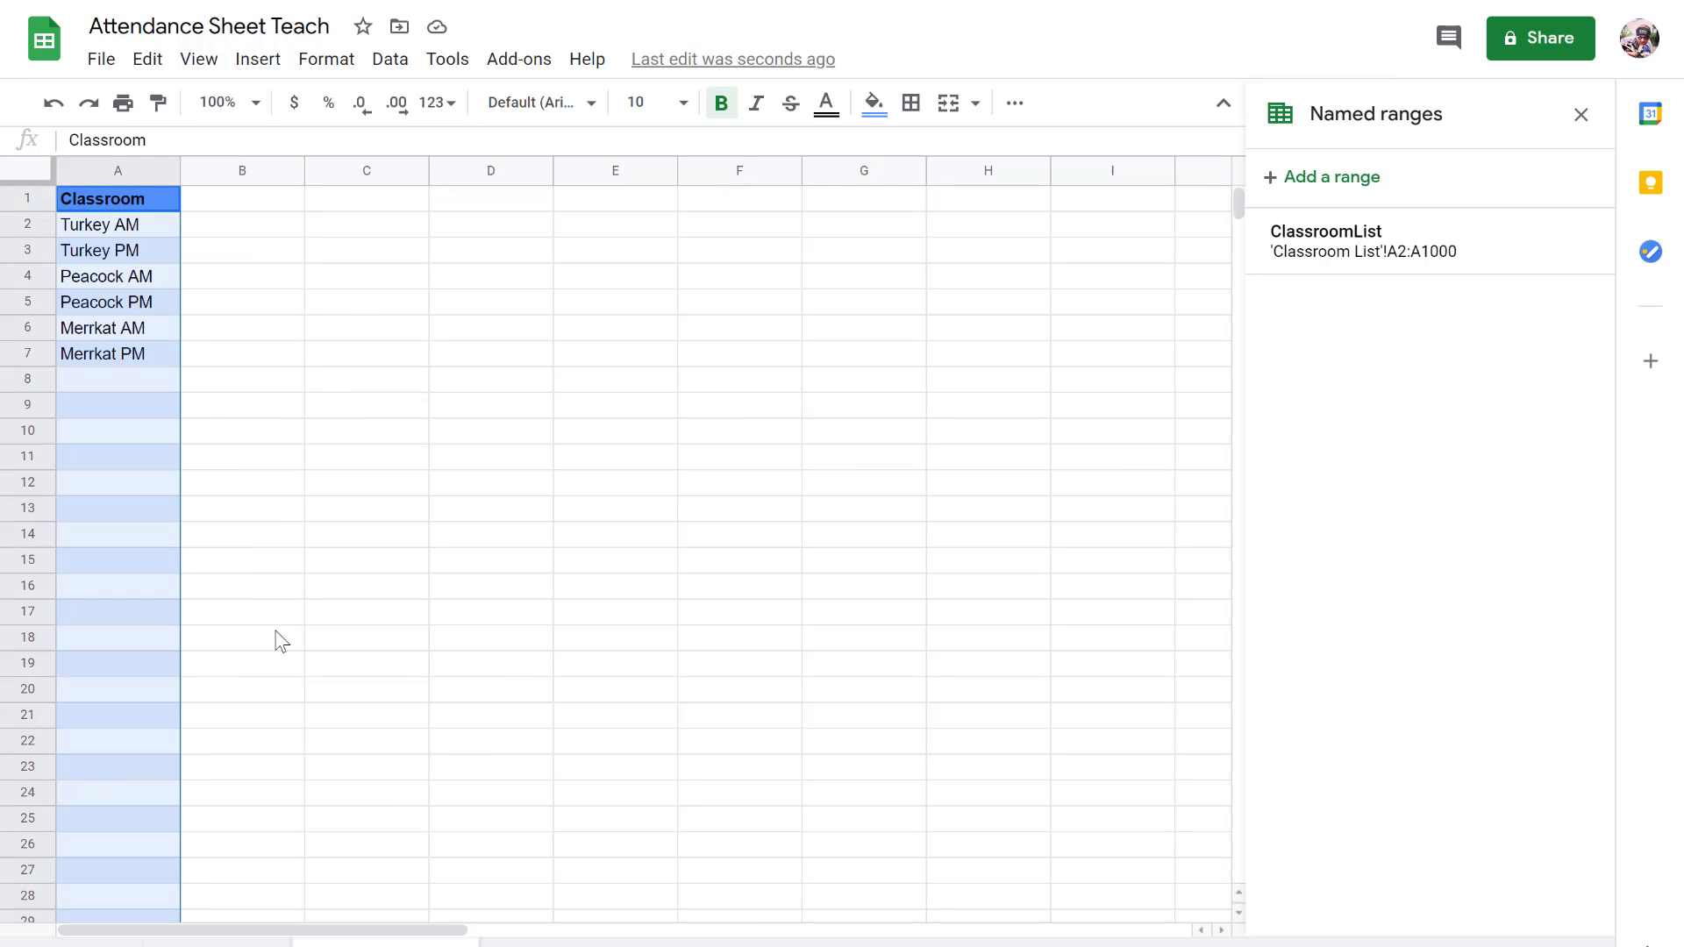
{"action": "left_click", "coordinate": [148, 229]}
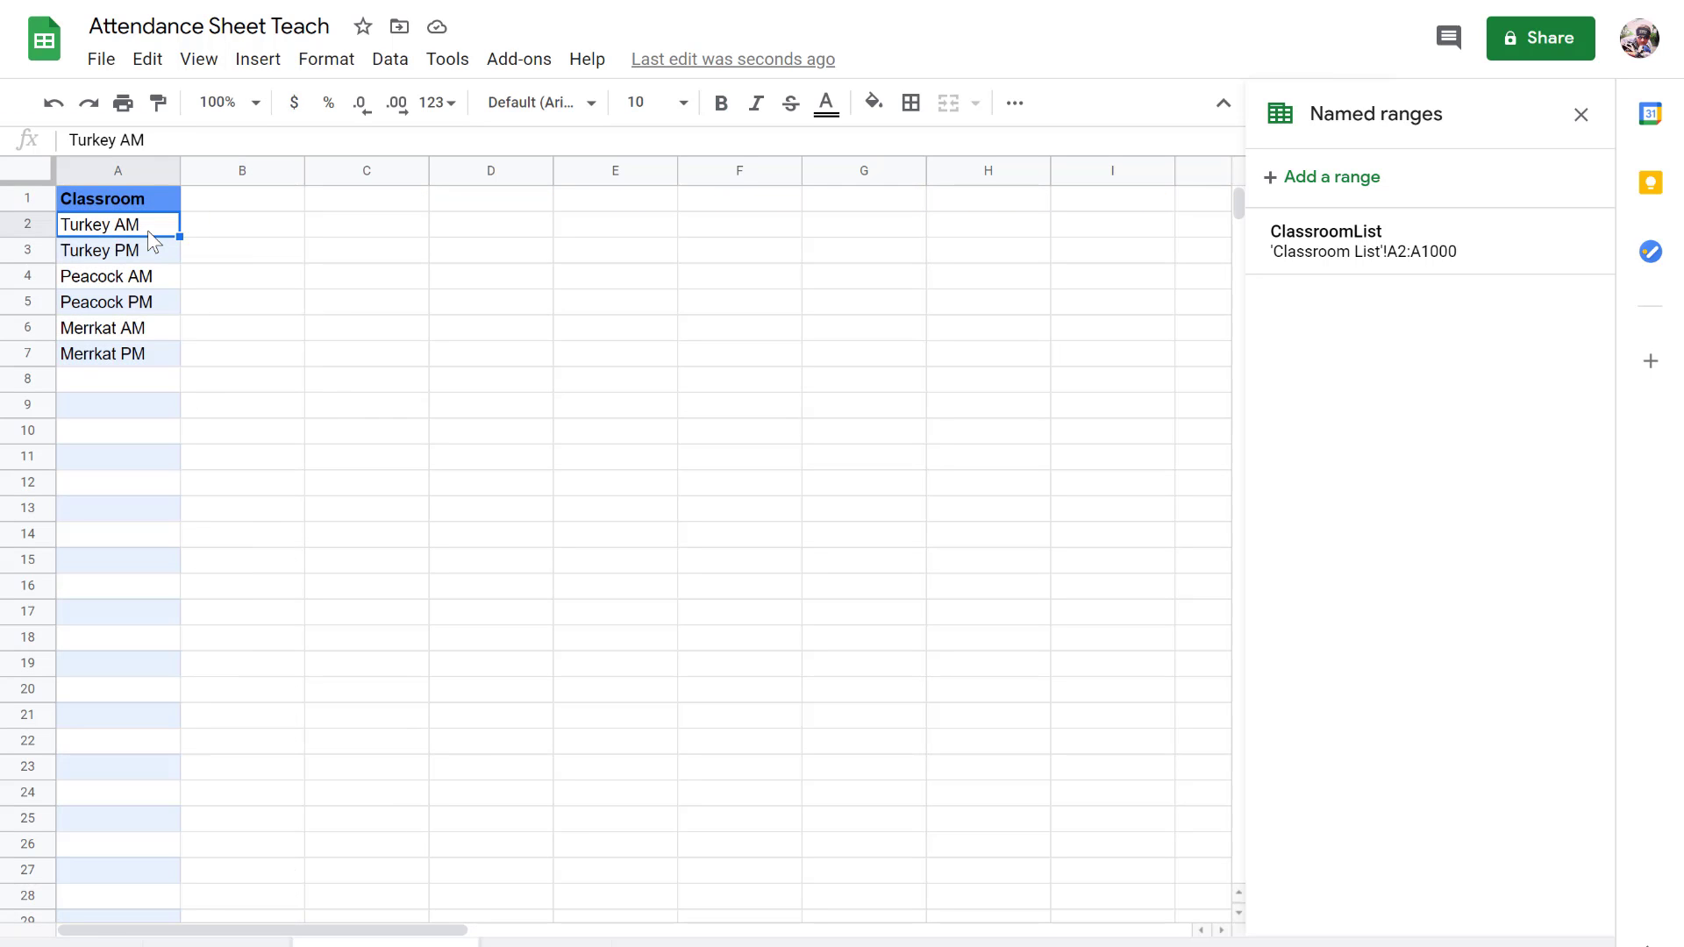
{"action": "key", "text": "ctrl+shift+Down"}
{"action": "key", "text": "ctrl+shift+Down"}
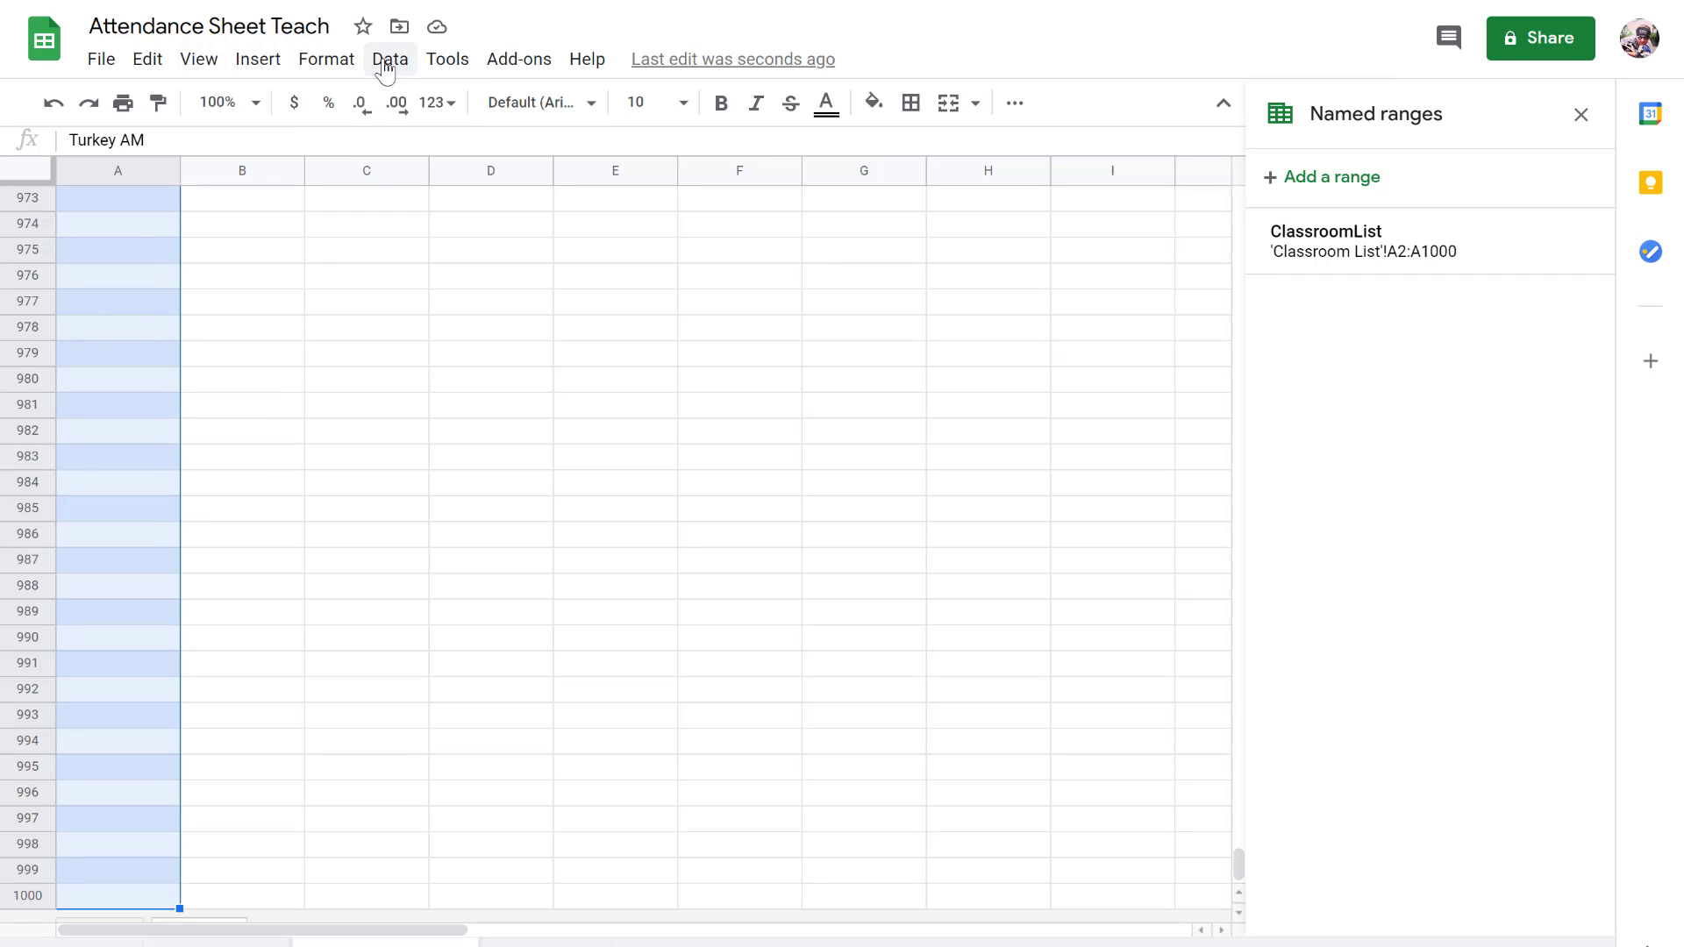
{"action": "left_click", "coordinate": [452, 66]}
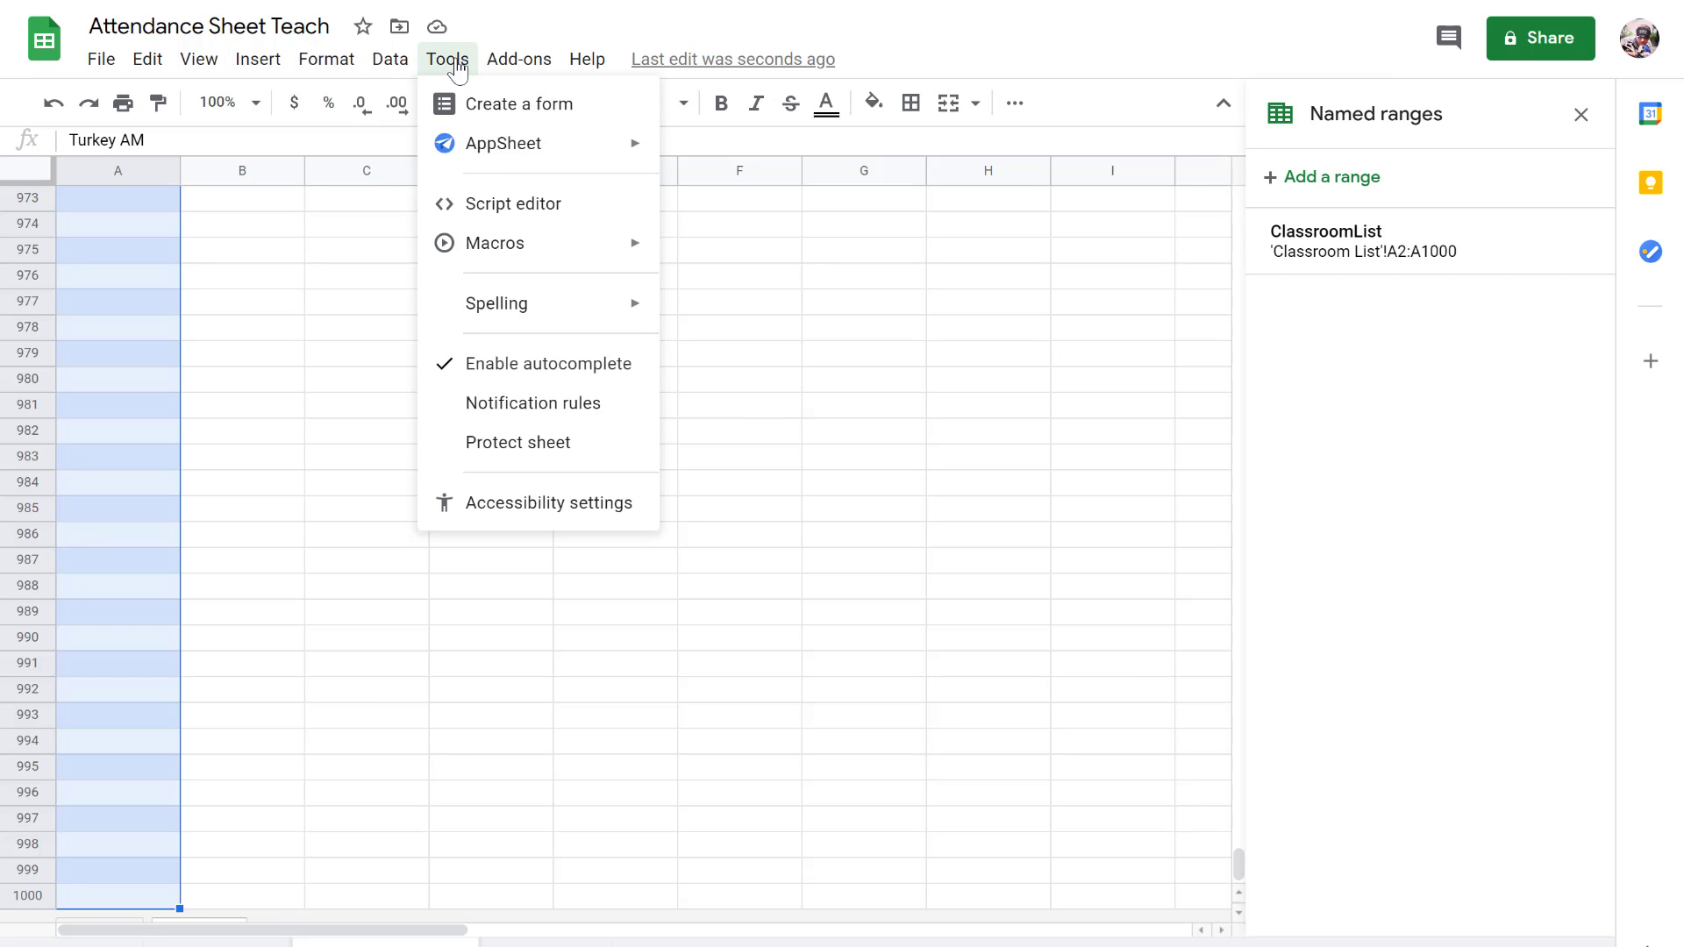
{"action": "mouse_move", "coordinate": [500, 307]}
{"action": "left_click", "coordinate": [741, 327]}
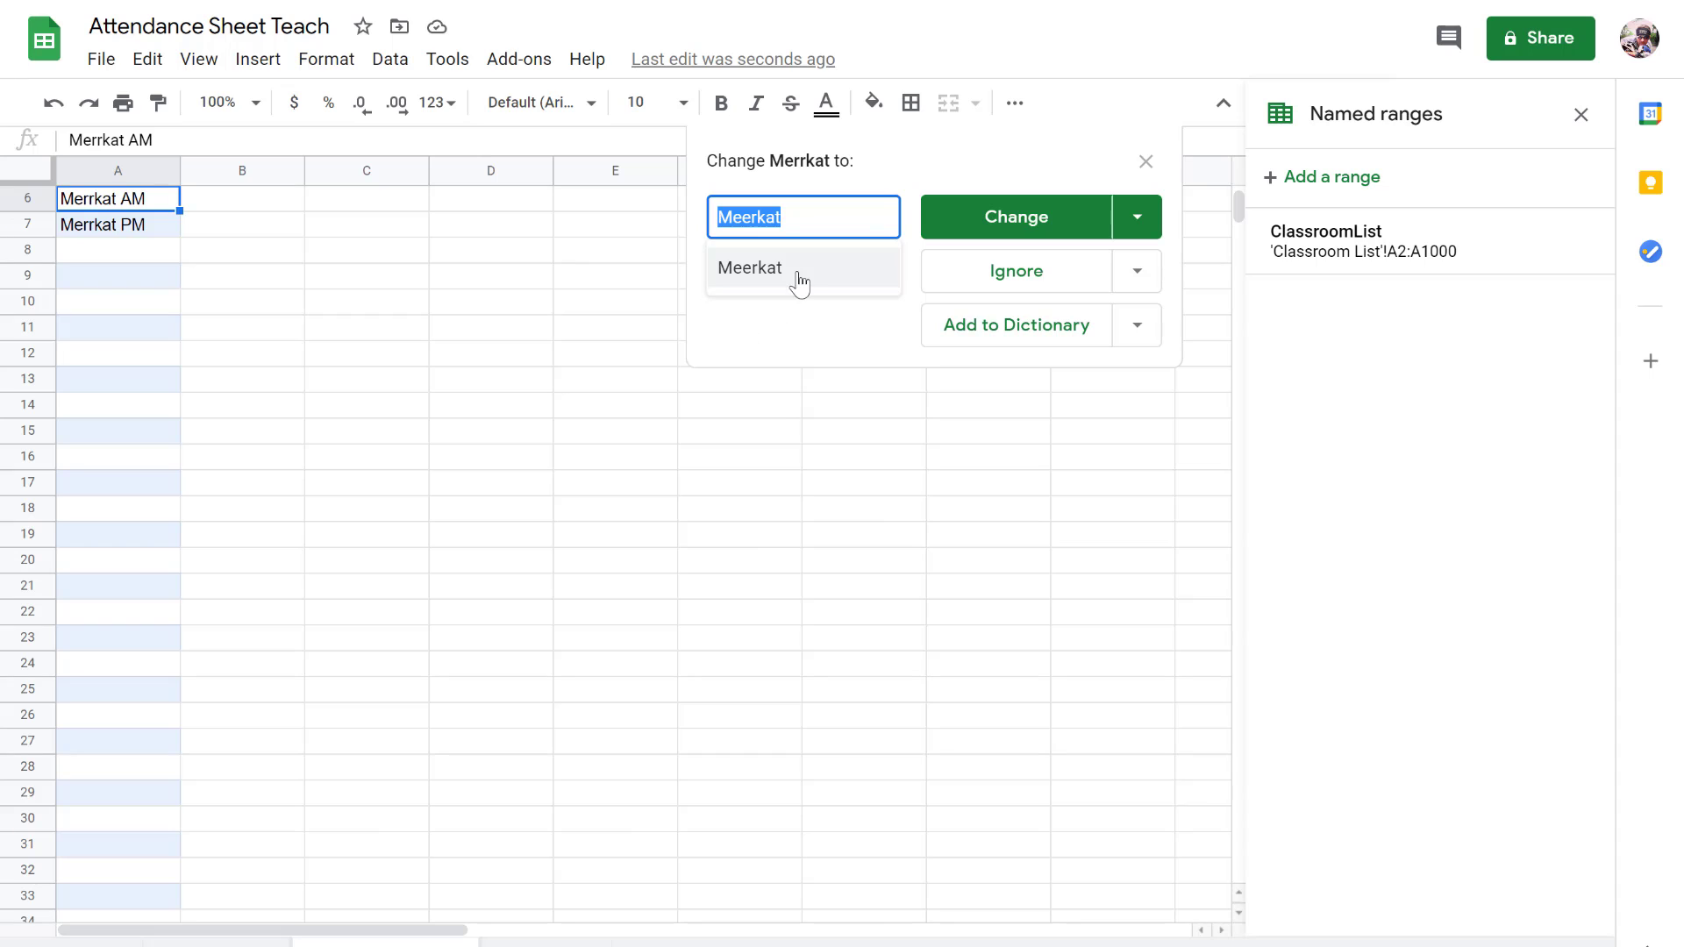
{"action": "left_click", "coordinate": [1007, 221]}
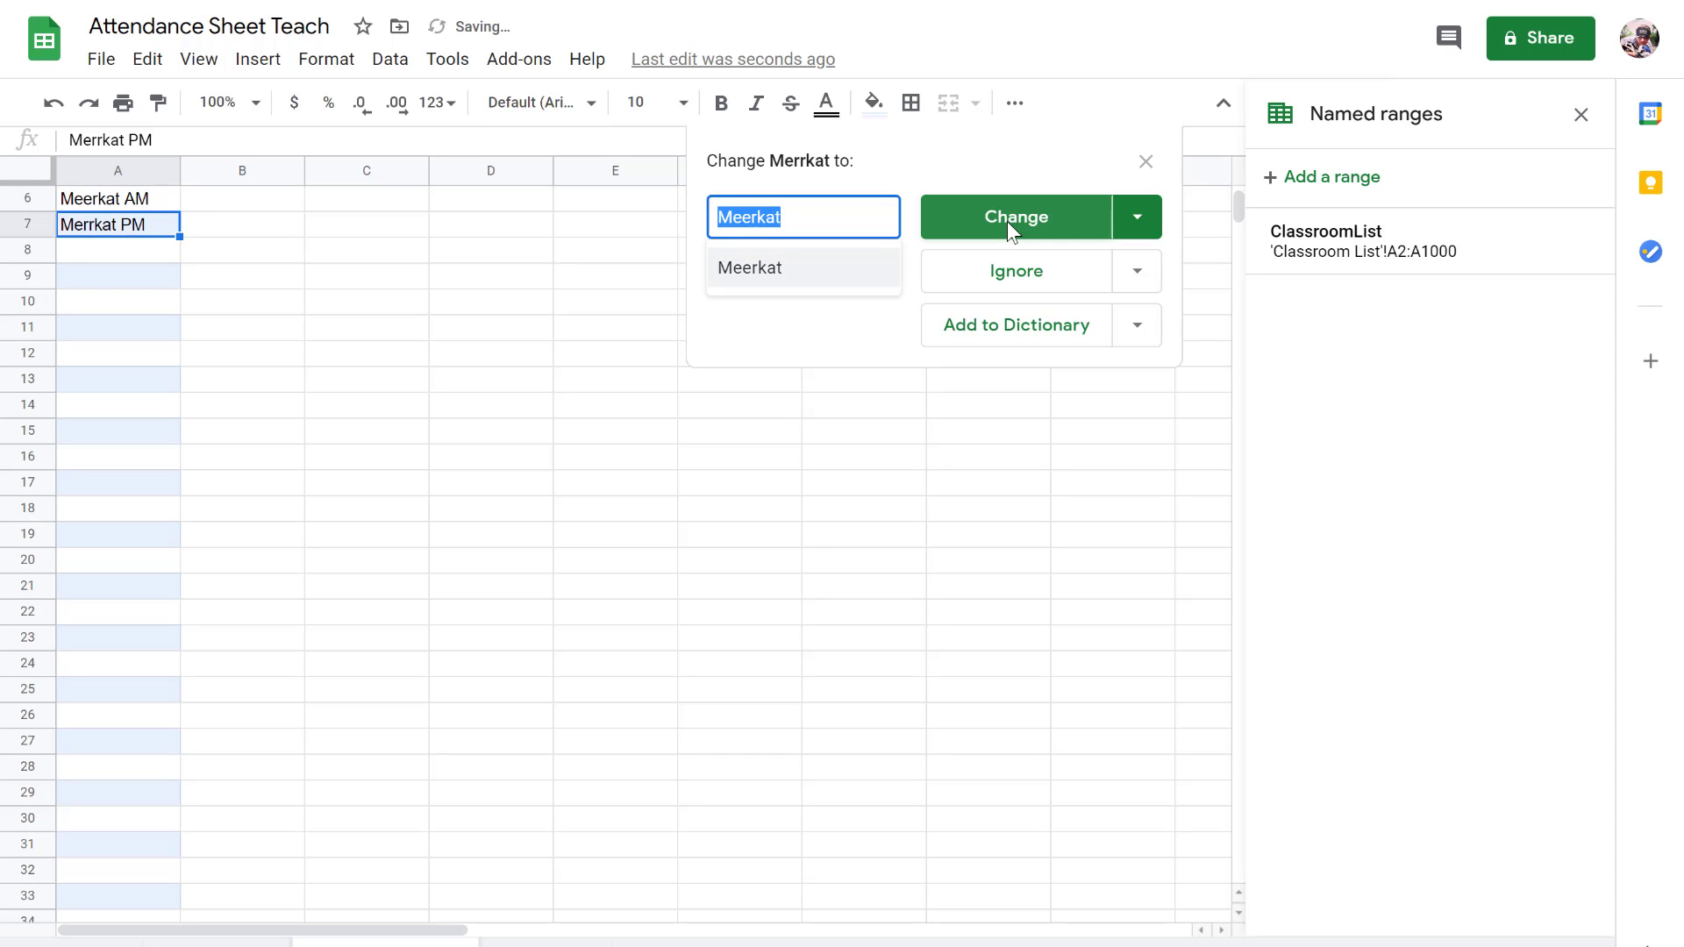
{"action": "left_click", "coordinate": [1007, 221]}
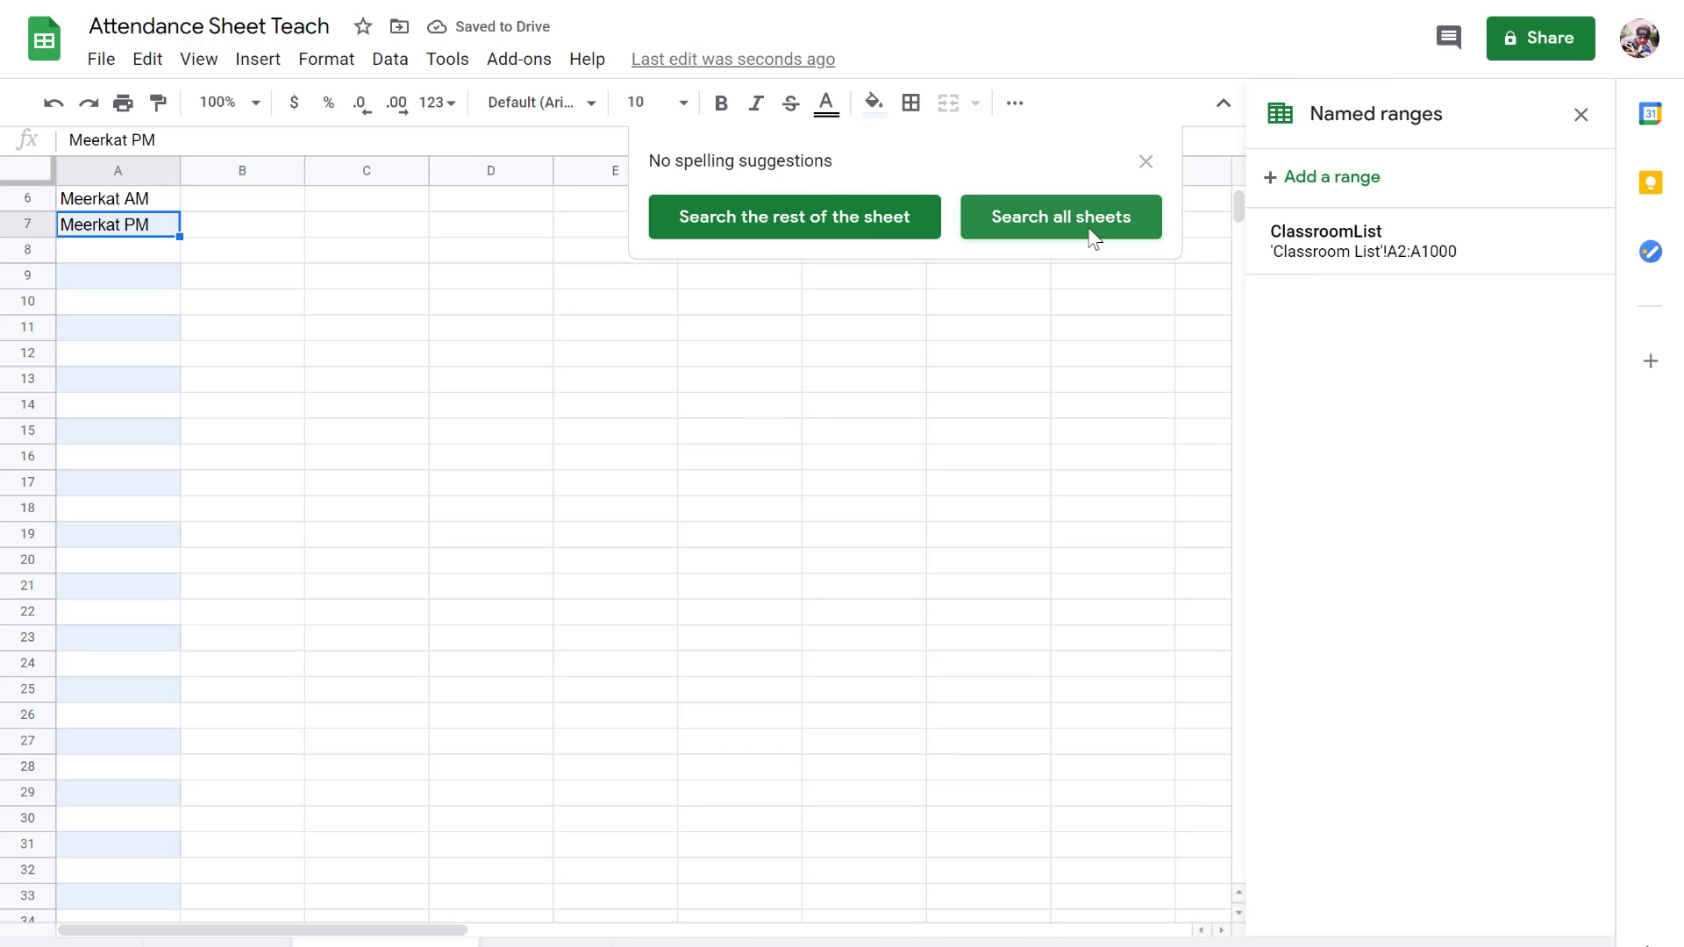
{"action": "left_click", "coordinate": [1145, 163]}
{"action": "left_click", "coordinate": [610, 408]}
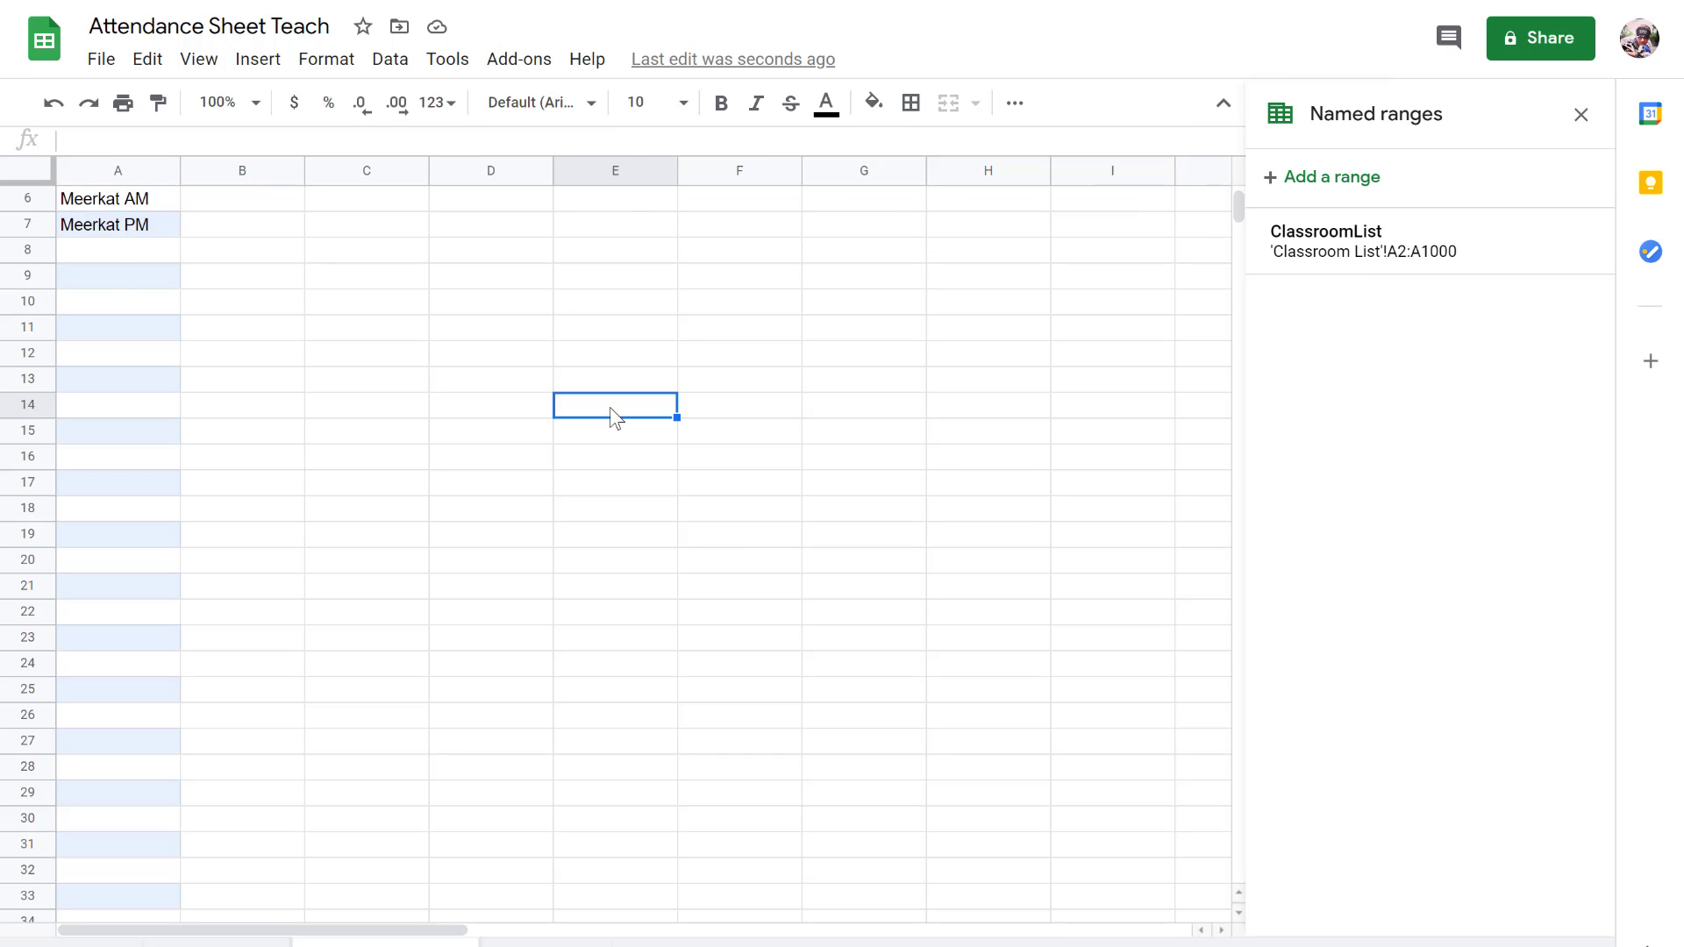
{"action": "scroll", "coordinate": [611, 412], "scroll_direction": "up", "scroll_amount": 2}
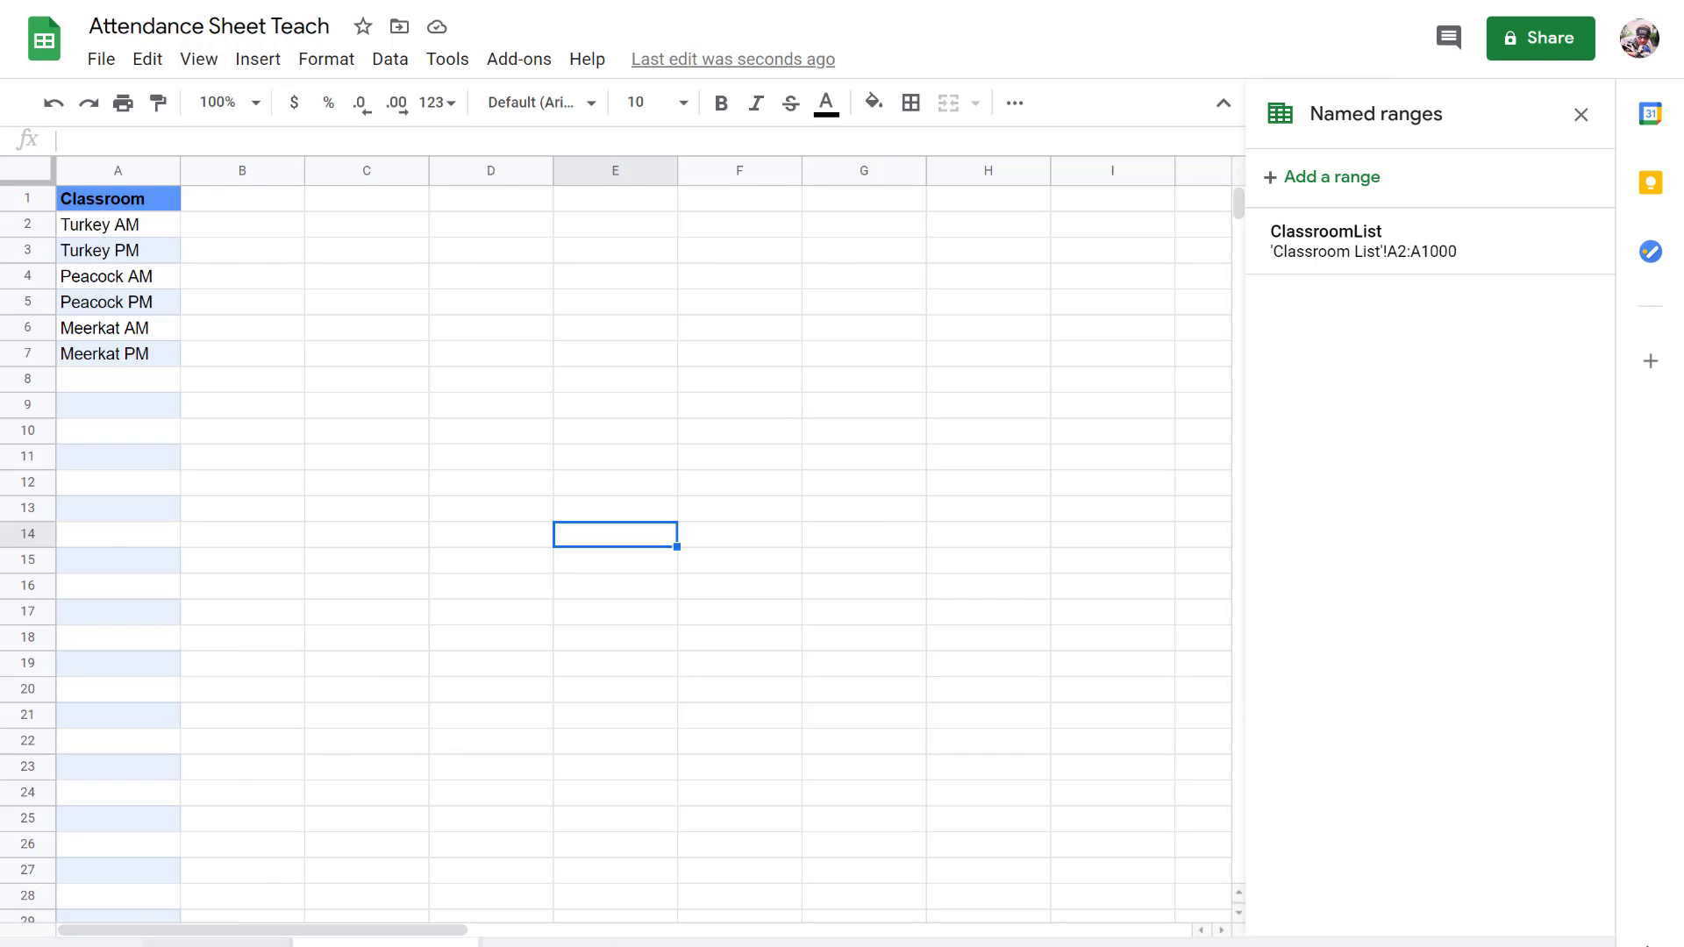
Step: Assign the classroom Turkey AM to the students in cells B2, B3 and B4 of the attendance sheet
{"action": "left_click", "coordinate": [281, 943]}
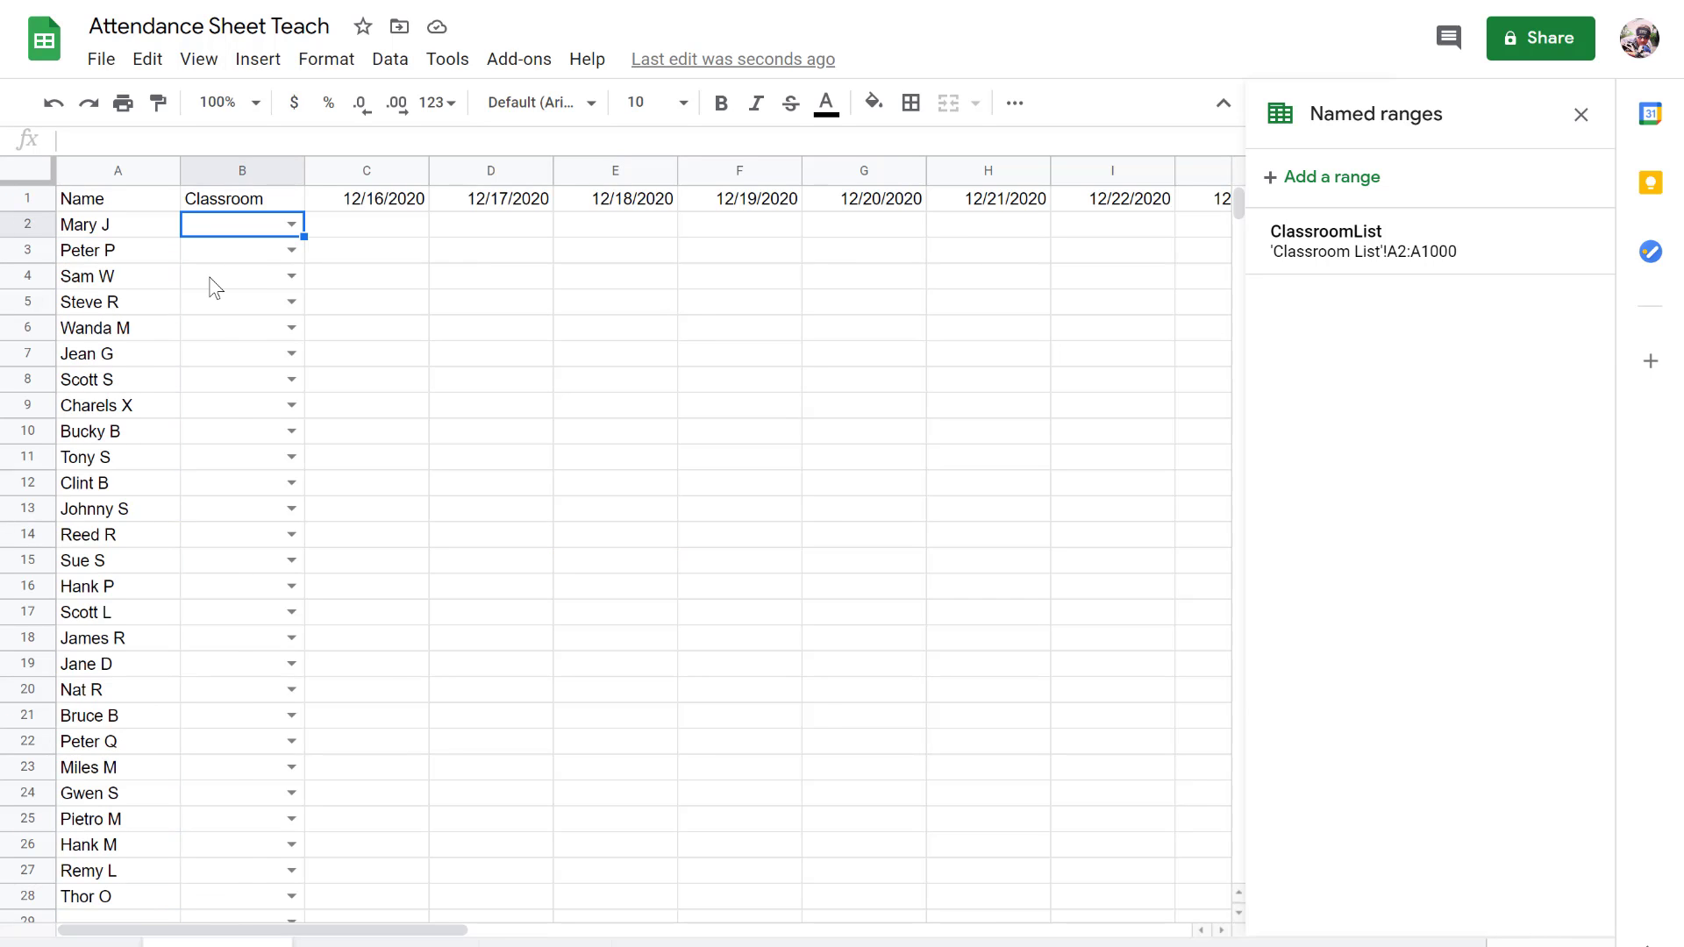
{"action": "left_click", "coordinate": [293, 229]}
{"action": "left_click", "coordinate": [282, 251]}
{"action": "left_click", "coordinate": [290, 250]}
{"action": "left_click", "coordinate": [280, 290]}
{"action": "left_click", "coordinate": [291, 275]}
{"action": "left_click", "coordinate": [263, 306]}
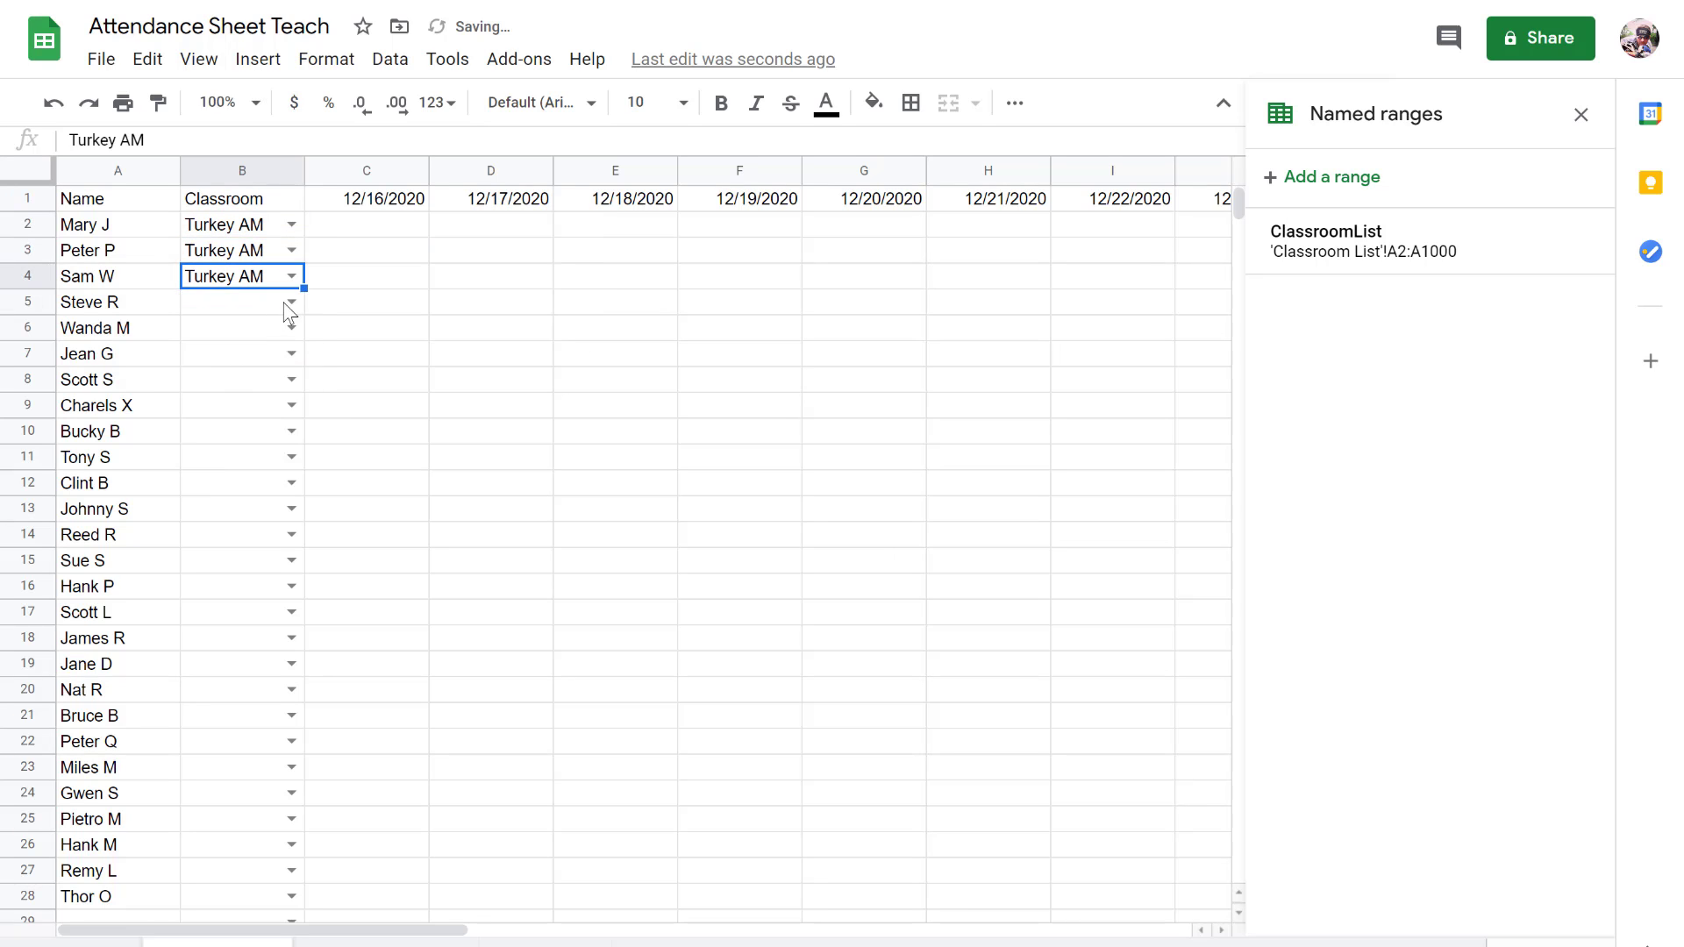
Step: Assign classrooms in the attendance sheet: Turkey PM in B5, Peacock AM in B6 and Meerkat AM in B7
{"action": "left_click", "coordinate": [291, 301]}
{"action": "left_click", "coordinate": [276, 363]}
{"action": "left_click", "coordinate": [291, 327]}
{"action": "left_click", "coordinate": [263, 421]}
{"action": "left_click", "coordinate": [287, 362]}
{"action": "left_click", "coordinate": [237, 511]}
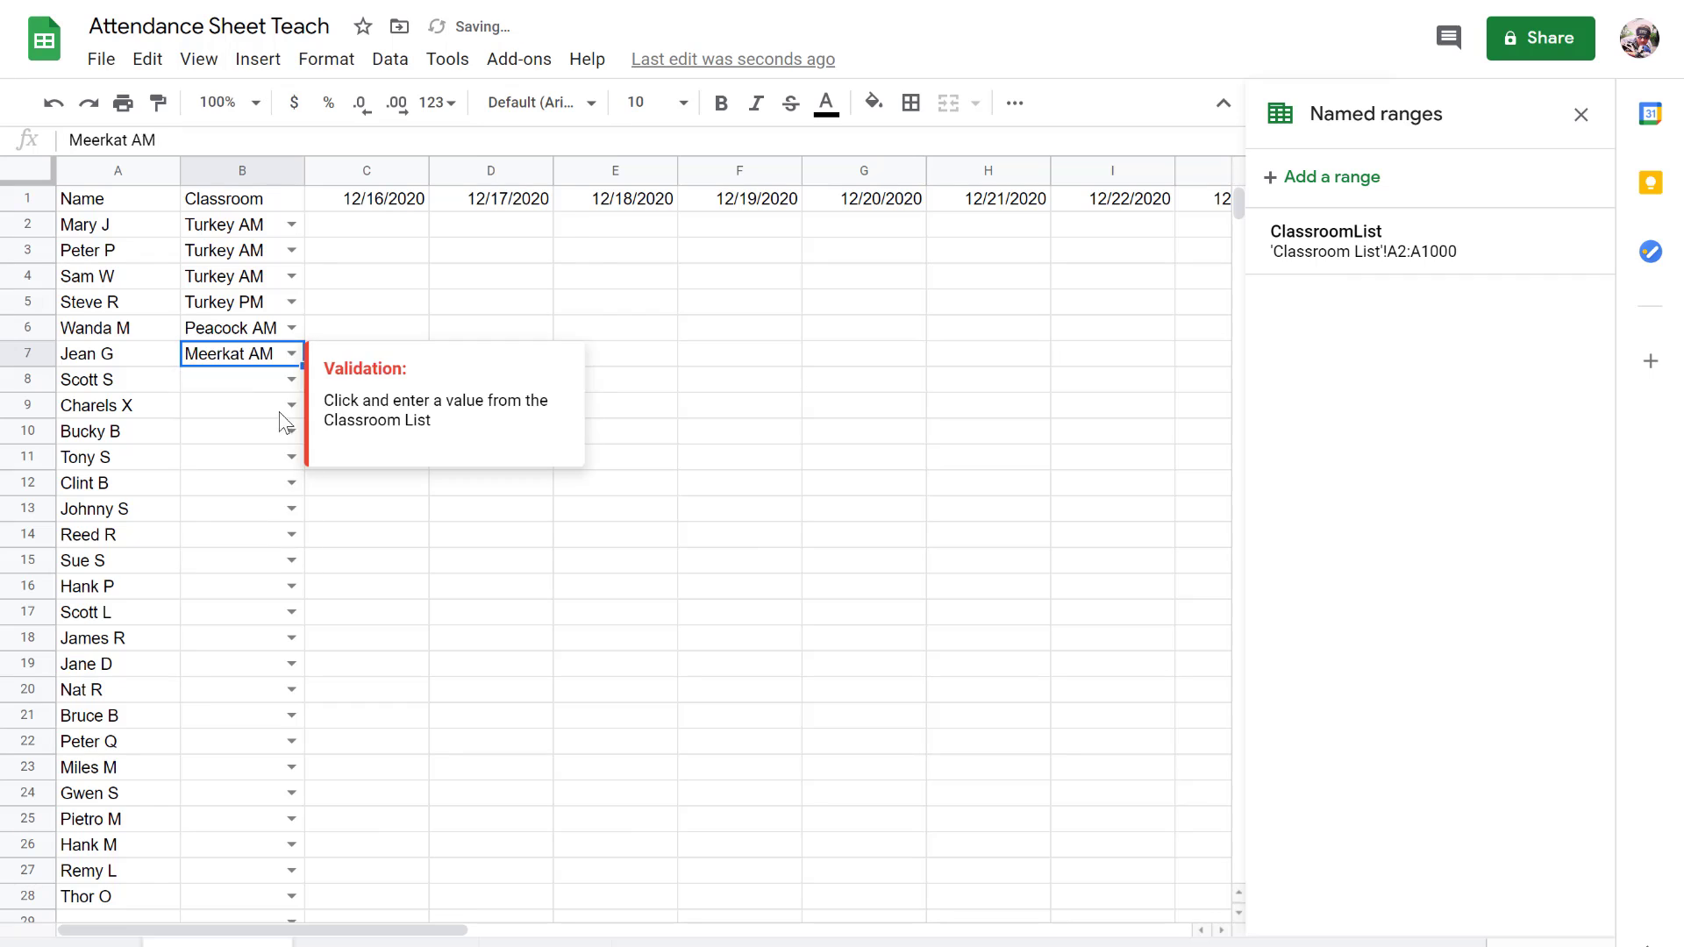
Step: Assign Peacock PM in cells B8 and B10, and Peacock AM in cells B9 and B11
{"action": "left_click", "coordinate": [291, 378]}
{"action": "left_click", "coordinate": [237, 505]}
{"action": "left_click", "coordinate": [291, 405]}
{"action": "left_click", "coordinate": [237, 499]}
{"action": "left_click", "coordinate": [292, 430]}
{"action": "left_click", "coordinate": [237, 556]}
{"action": "left_click", "coordinate": [291, 457]}
{"action": "left_click", "coordinate": [237, 550]}
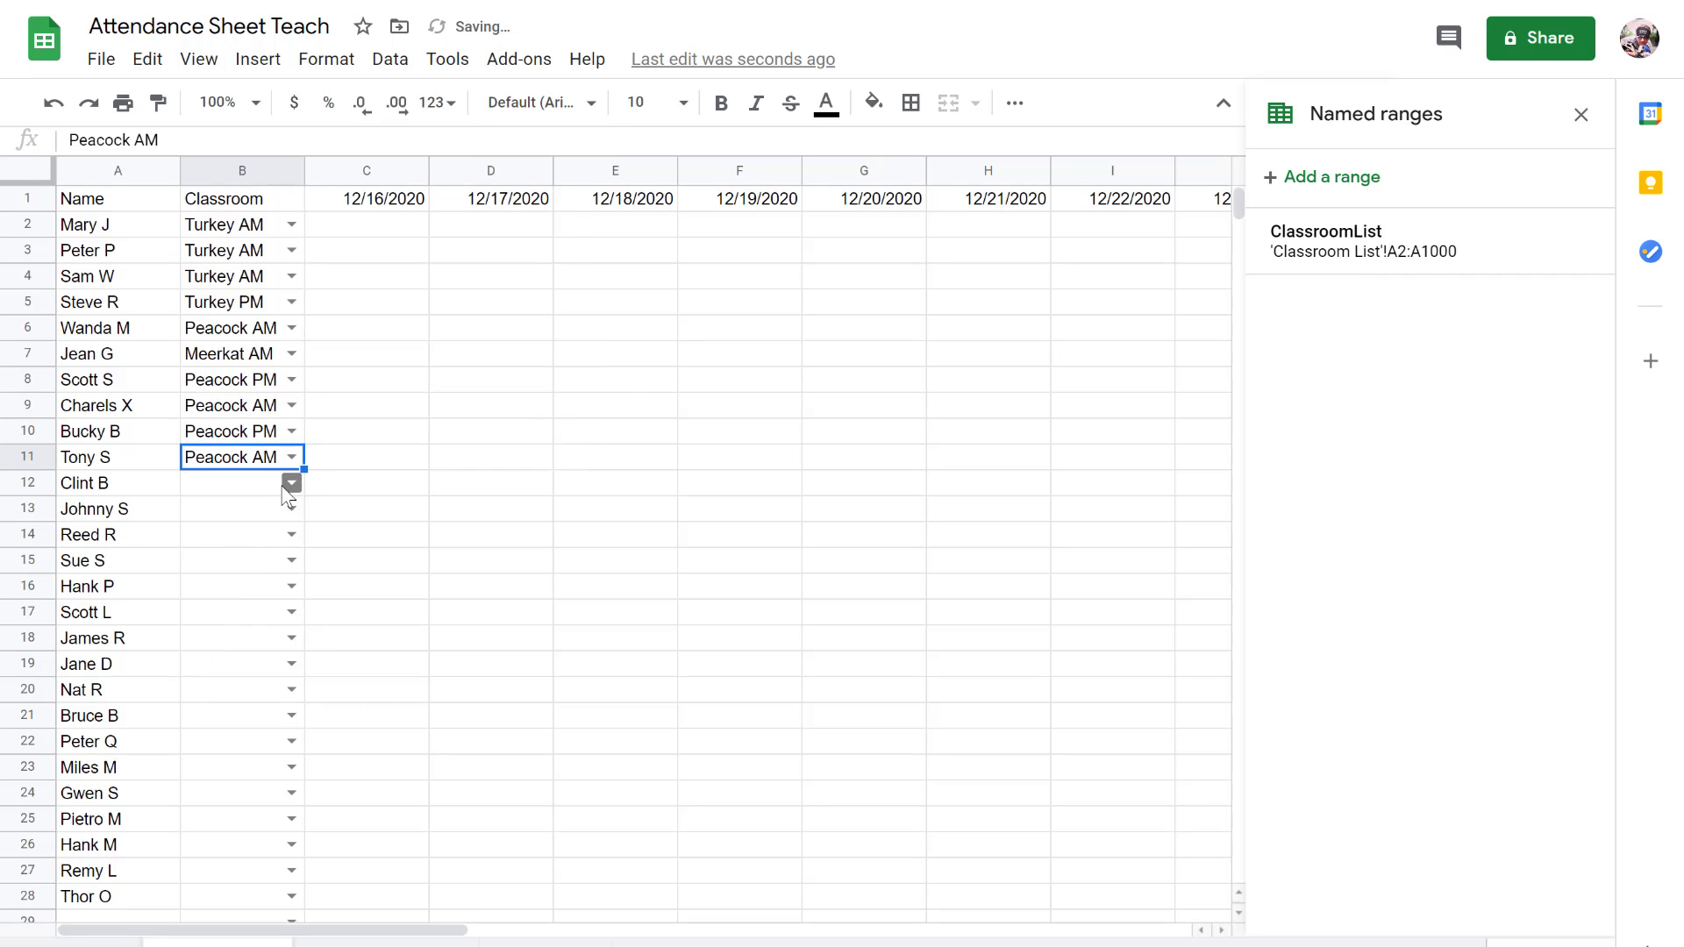
Step: Assign Turkey AM in B12, Turkey PM in B13, Peacock AM in B14 and Turkey PM in B16
{"action": "left_click", "coordinate": [291, 483]}
{"action": "left_click", "coordinate": [237, 514]}
{"action": "left_click", "coordinate": [291, 509]}
{"action": "left_click", "coordinate": [237, 570]}
{"action": "left_click", "coordinate": [292, 534]}
{"action": "left_click", "coordinate": [236, 628]}
{"action": "left_click", "coordinate": [291, 585]}
{"action": "left_click", "coordinate": [255, 649]}
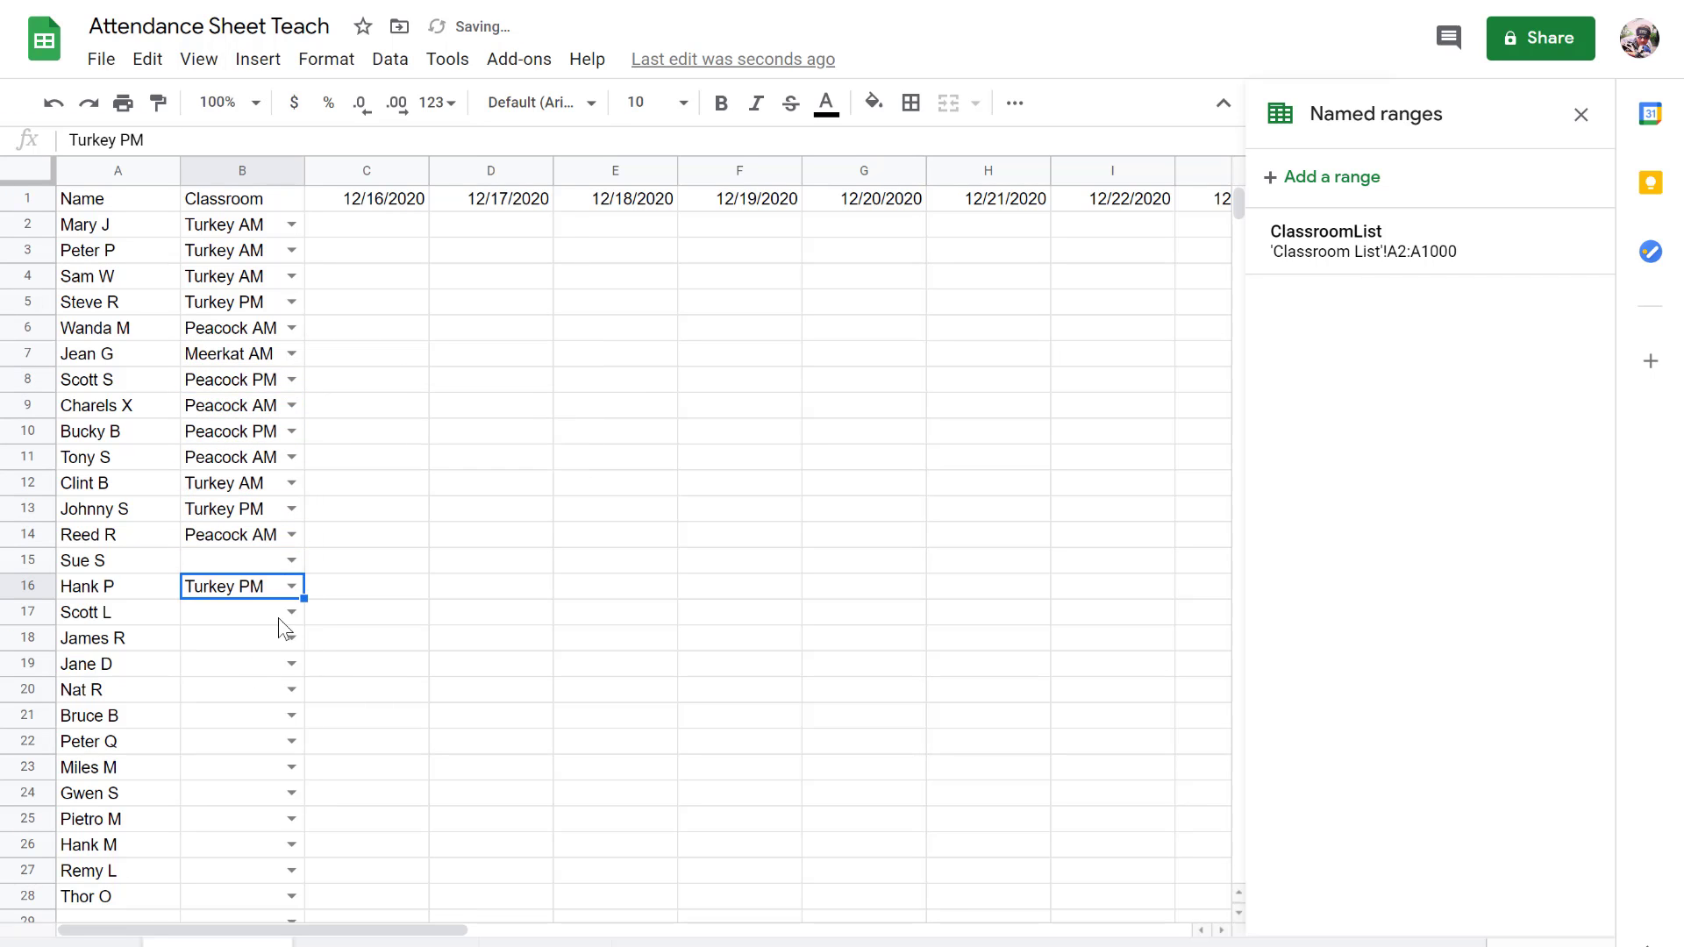
Step: Assign Meerkat PM in B15, Meerkat AM in B17 and Turkey AM in B18
{"action": "left_click", "coordinate": [291, 560]}
{"action": "left_click", "coordinate": [264, 749]}
{"action": "left_click", "coordinate": [291, 612]}
{"action": "left_click", "coordinate": [241, 771]}
{"action": "left_click", "coordinate": [291, 637]}
{"action": "left_click", "coordinate": [228, 669]}
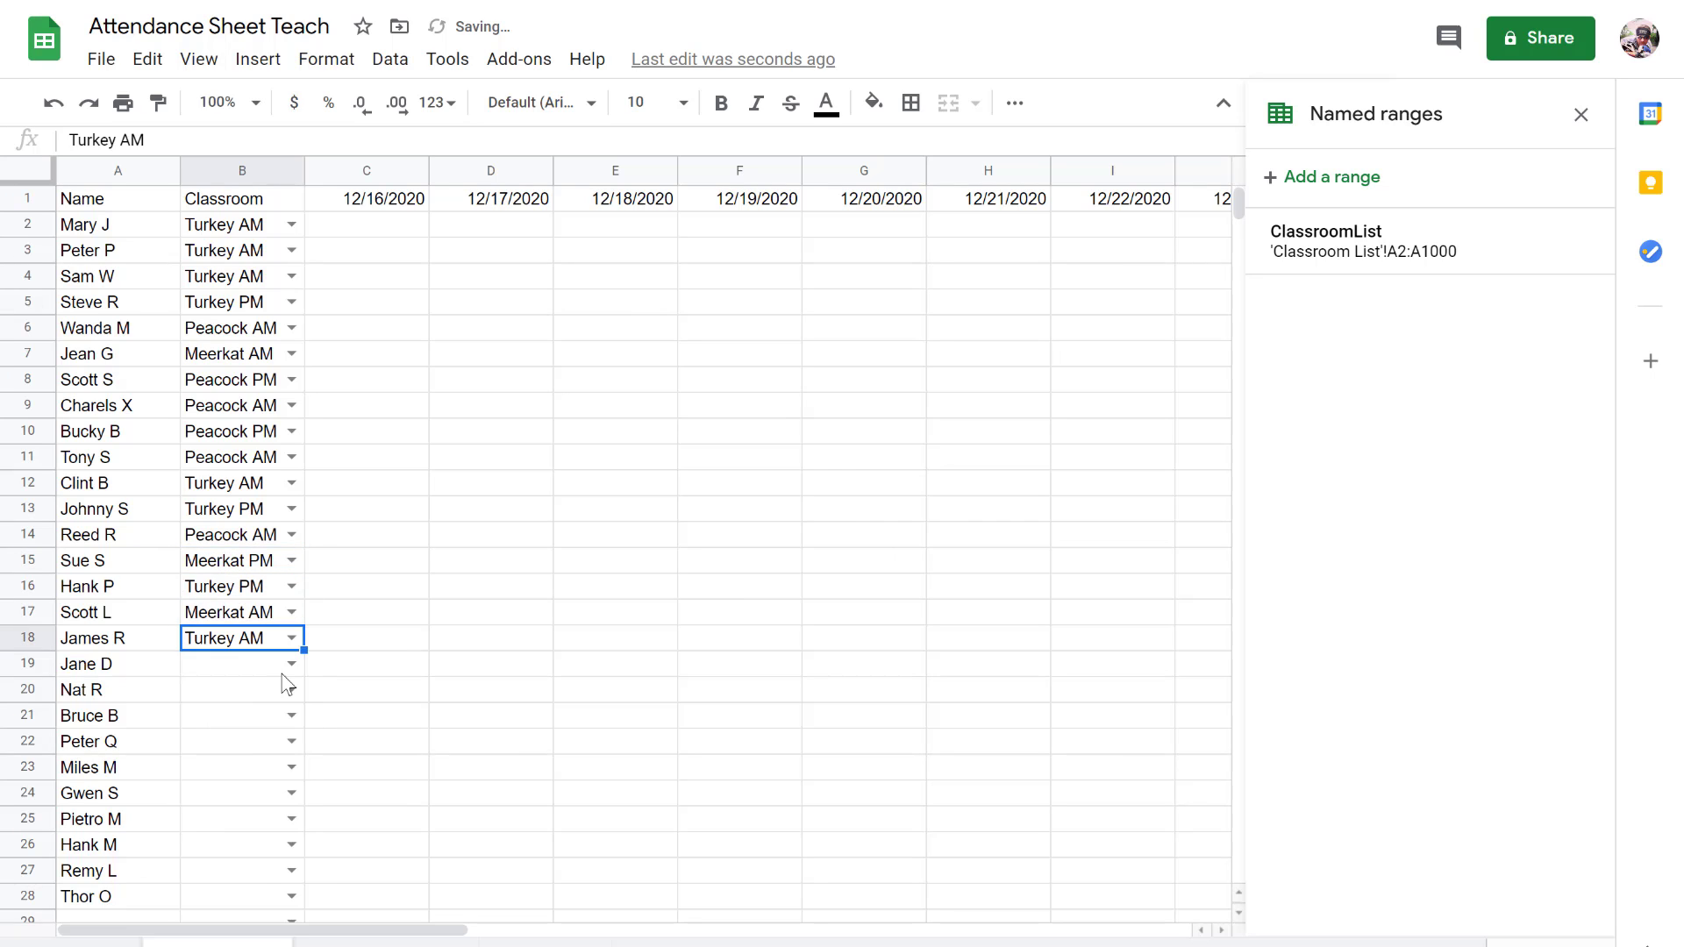
Step: Assign Turkey PM in cells B19 and B20, and Peacock AM in B21
{"action": "left_click", "coordinate": [291, 663]}
{"action": "left_click", "coordinate": [228, 727]}
{"action": "left_click", "coordinate": [292, 690]}
{"action": "left_click", "coordinate": [228, 751]}
{"action": "left_click", "coordinate": [291, 716]}
{"action": "left_click", "coordinate": [249, 785]}
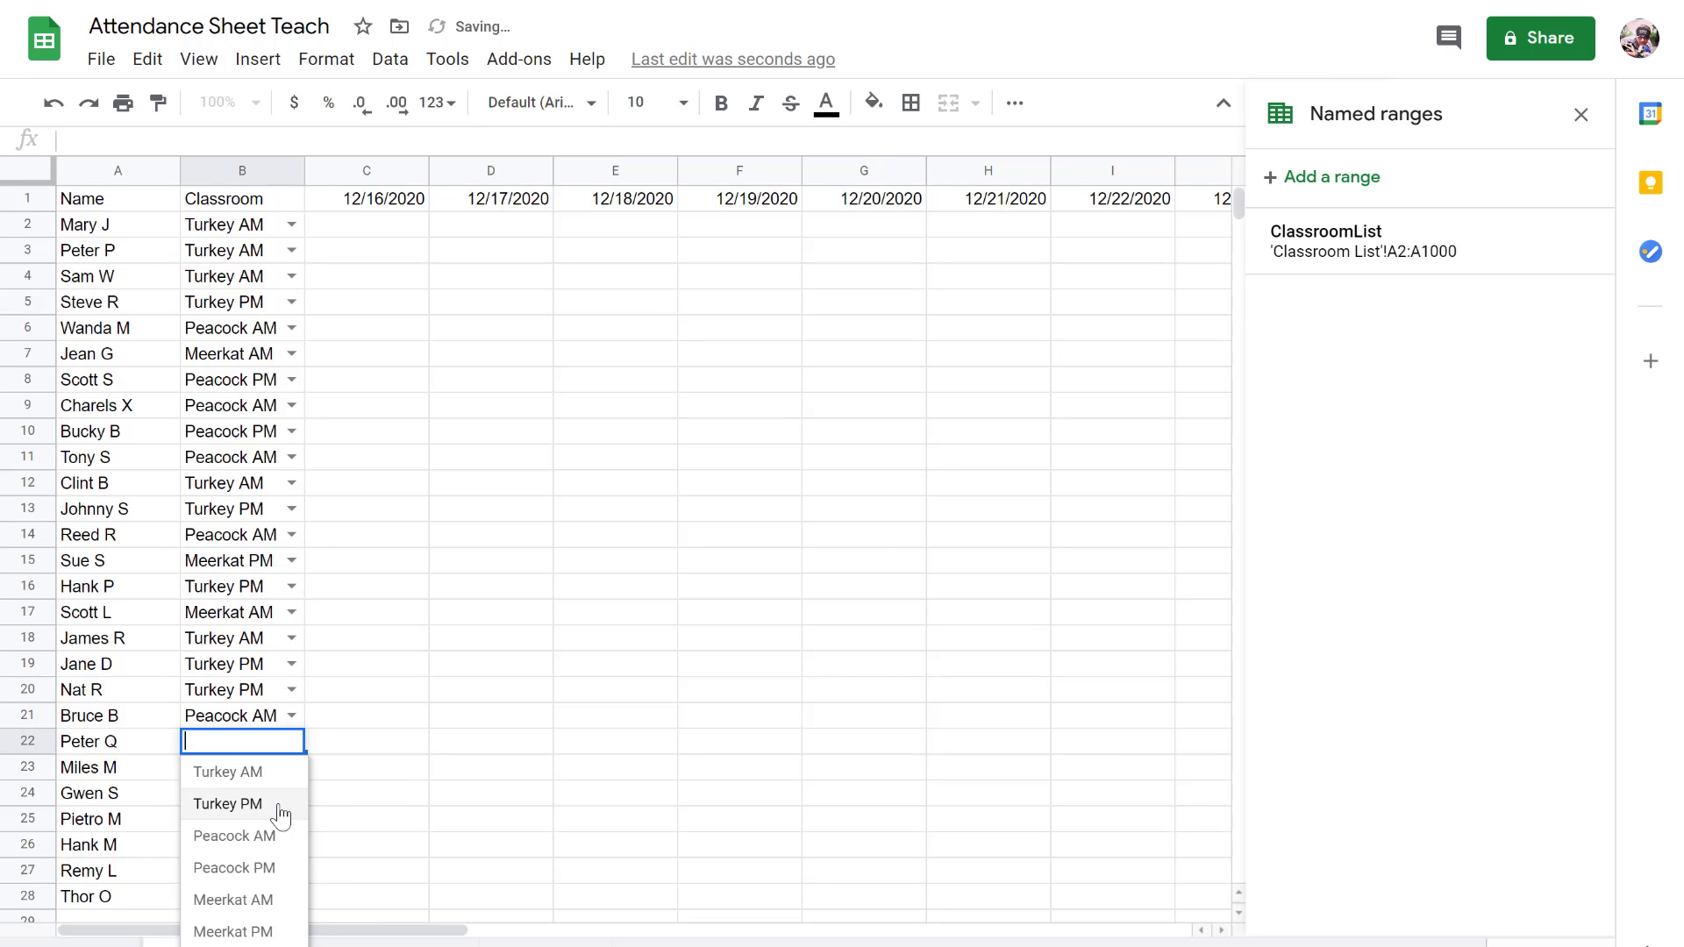
Step: Assign Peacock PM in B22, Meerkat AM in B23, Meerkat PM in B24 and Meerkat AM in B25
{"action": "left_click", "coordinate": [263, 836]}
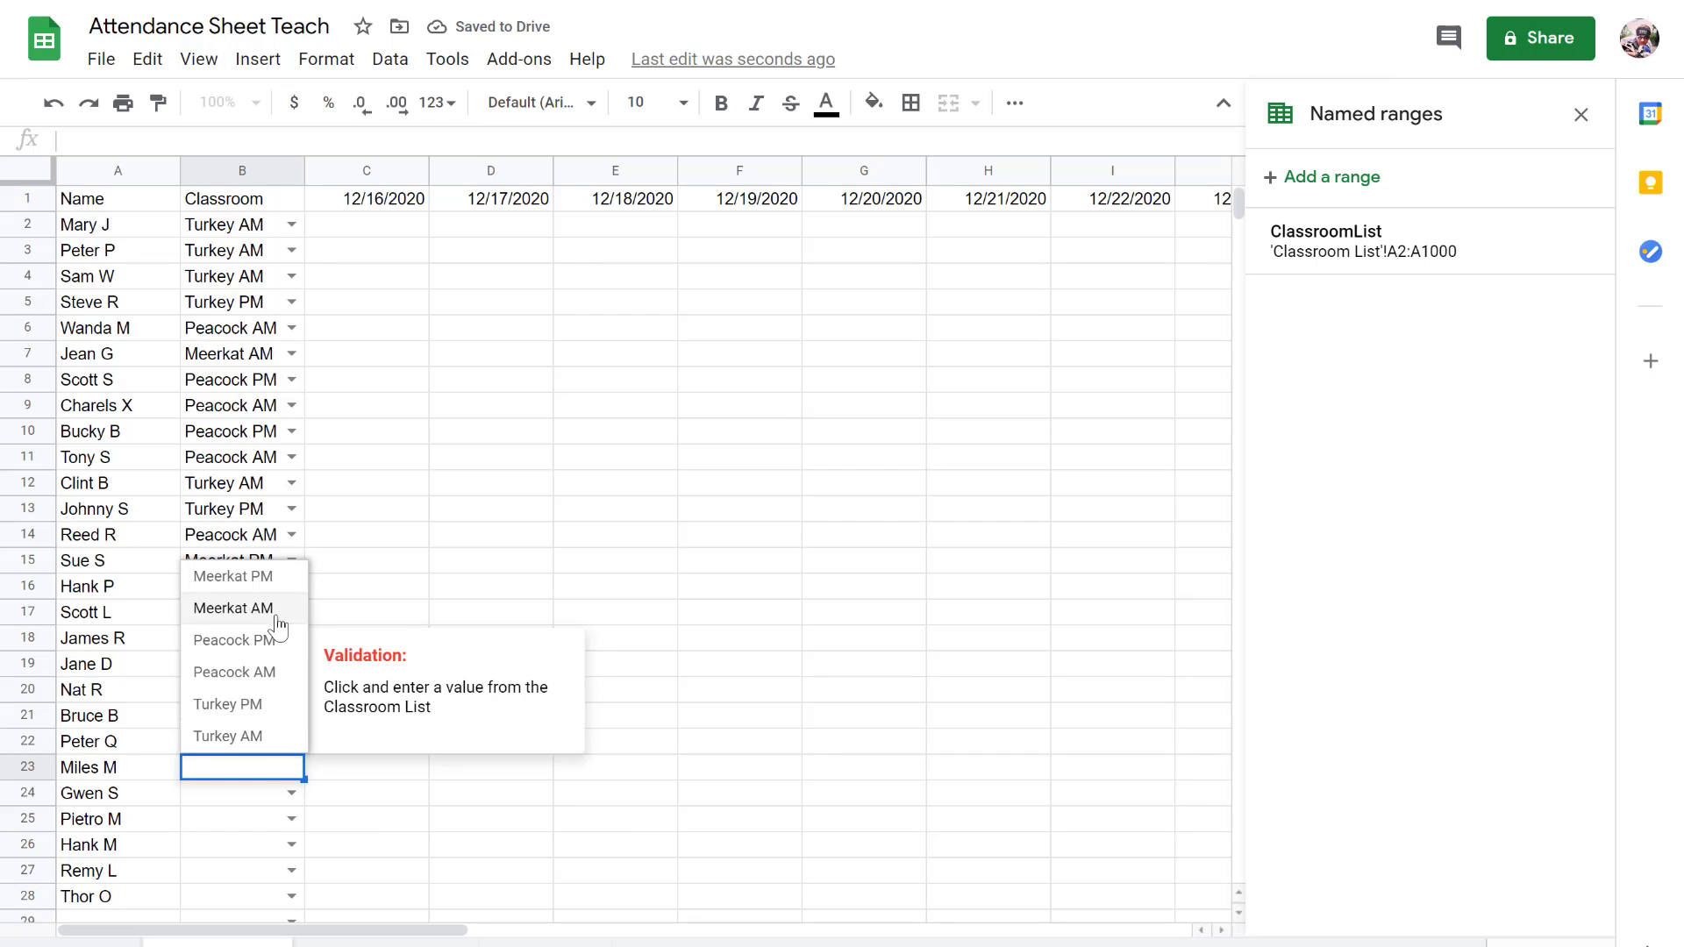
{"action": "left_click", "coordinate": [274, 614]}
{"action": "left_click", "coordinate": [291, 793]}
{"action": "left_click", "coordinate": [263, 601]}
{"action": "left_click", "coordinate": [291, 819]}
{"action": "left_click", "coordinate": [272, 659]}
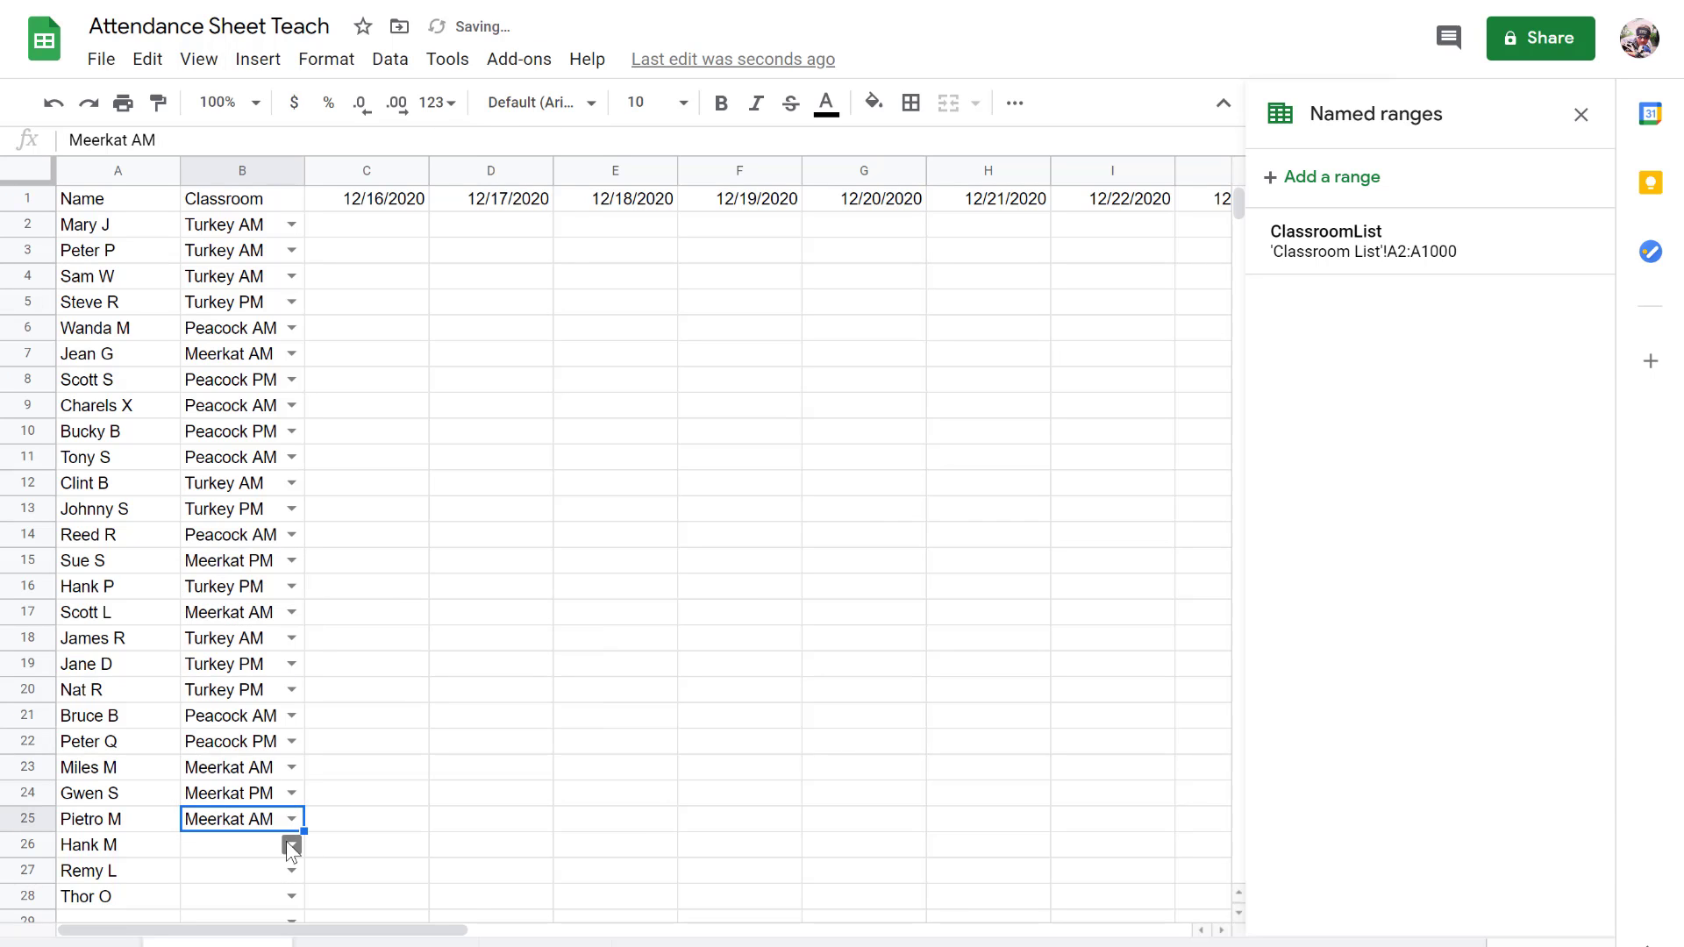
Step: Assign Meerkat PM in B26, Turkey AM in B27 and Turkey PM in B28
{"action": "left_click", "coordinate": [287, 843]}
{"action": "left_click", "coordinate": [281, 664]}
{"action": "left_click", "coordinate": [291, 871]}
{"action": "left_click", "coordinate": [276, 839]}
{"action": "left_click", "coordinate": [292, 897]}
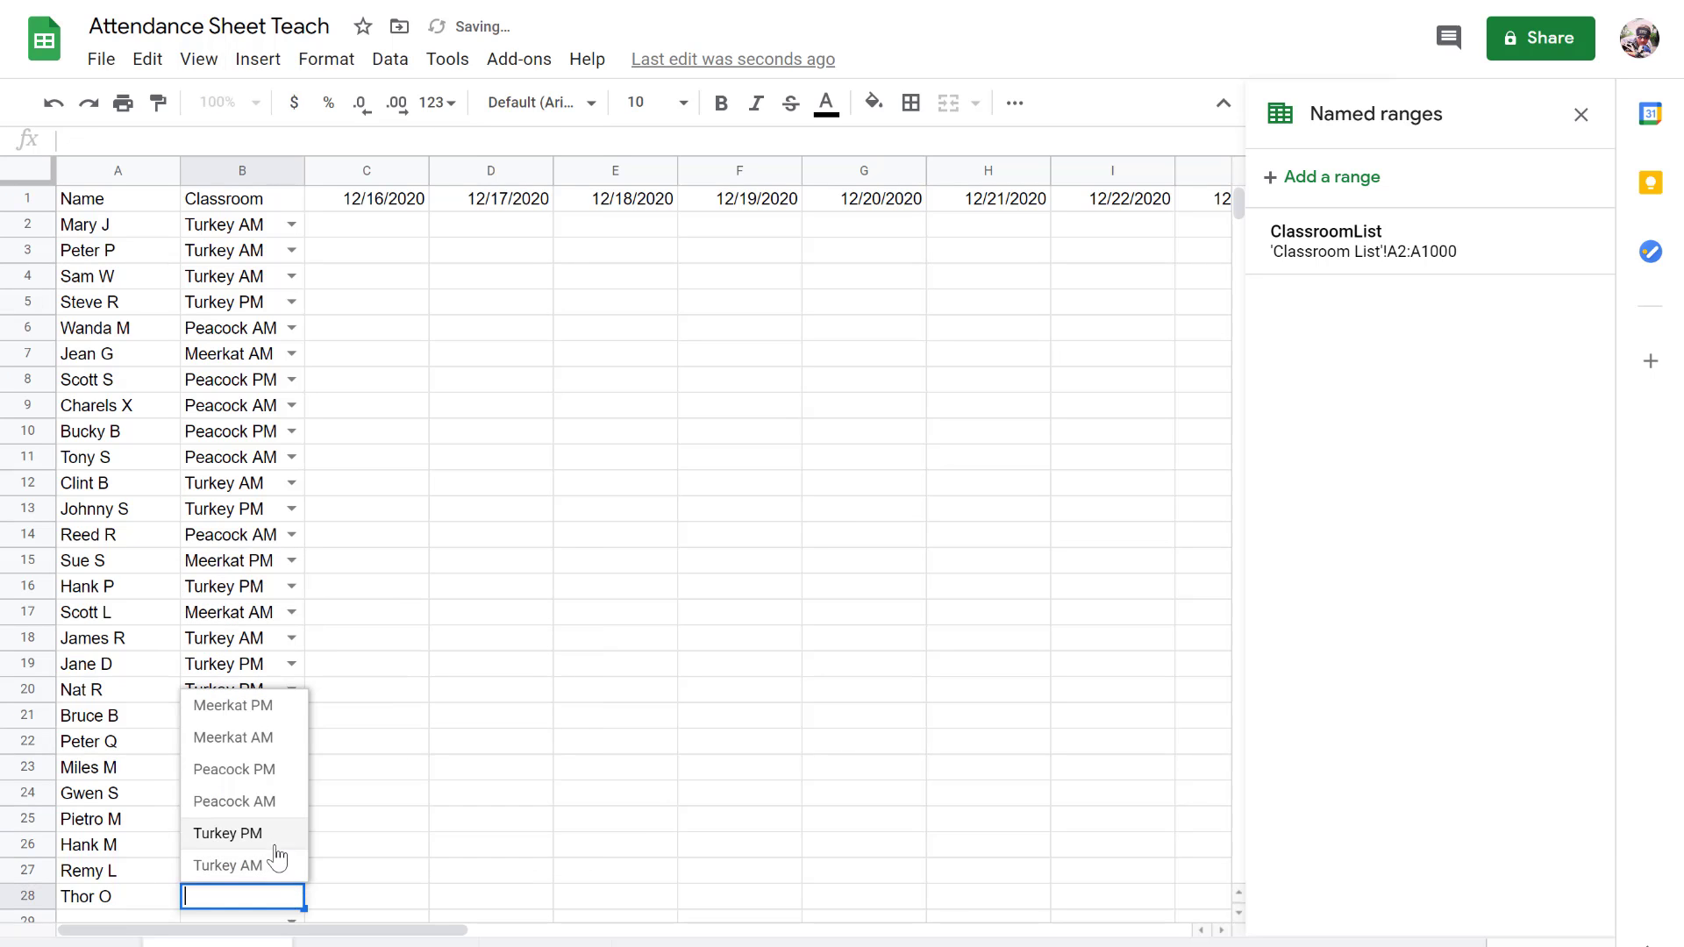
{"action": "left_click", "coordinate": [263, 833]}
{"action": "left_click", "coordinate": [356, 791]}
Step: Delete the empty rows 29 to 1000 below the last student in the attendance sheet
{"action": "scroll", "coordinate": [712, 303], "scroll_direction": "down", "scroll_amount": 5}
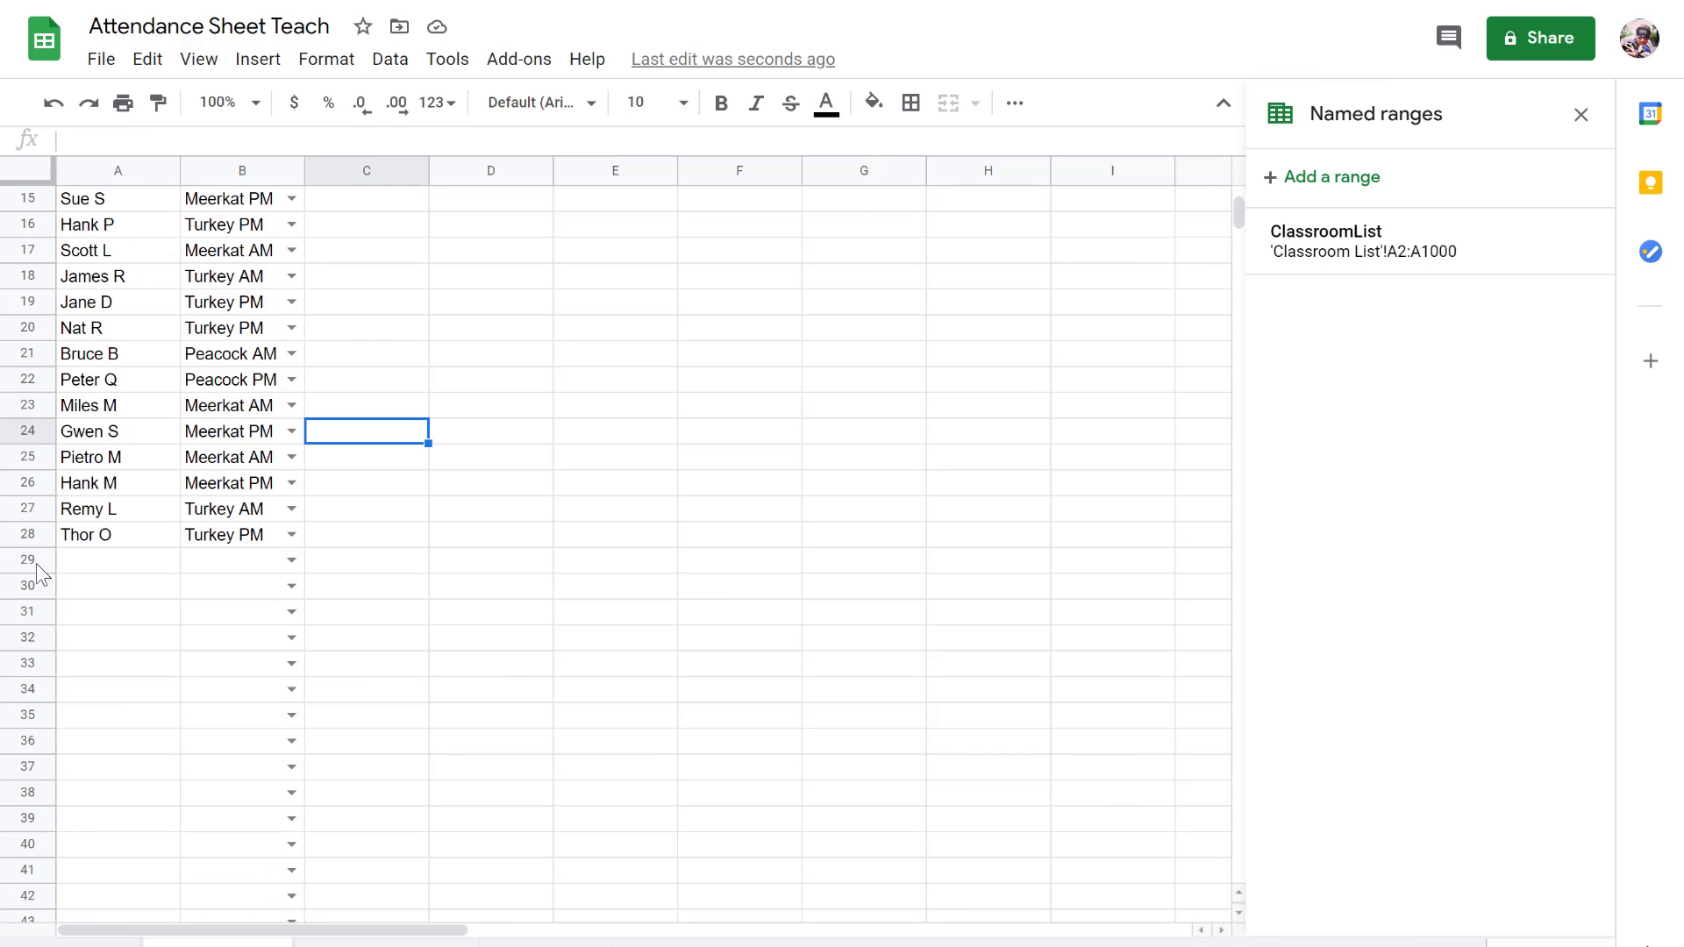
{"action": "left_click", "coordinate": [34, 559]}
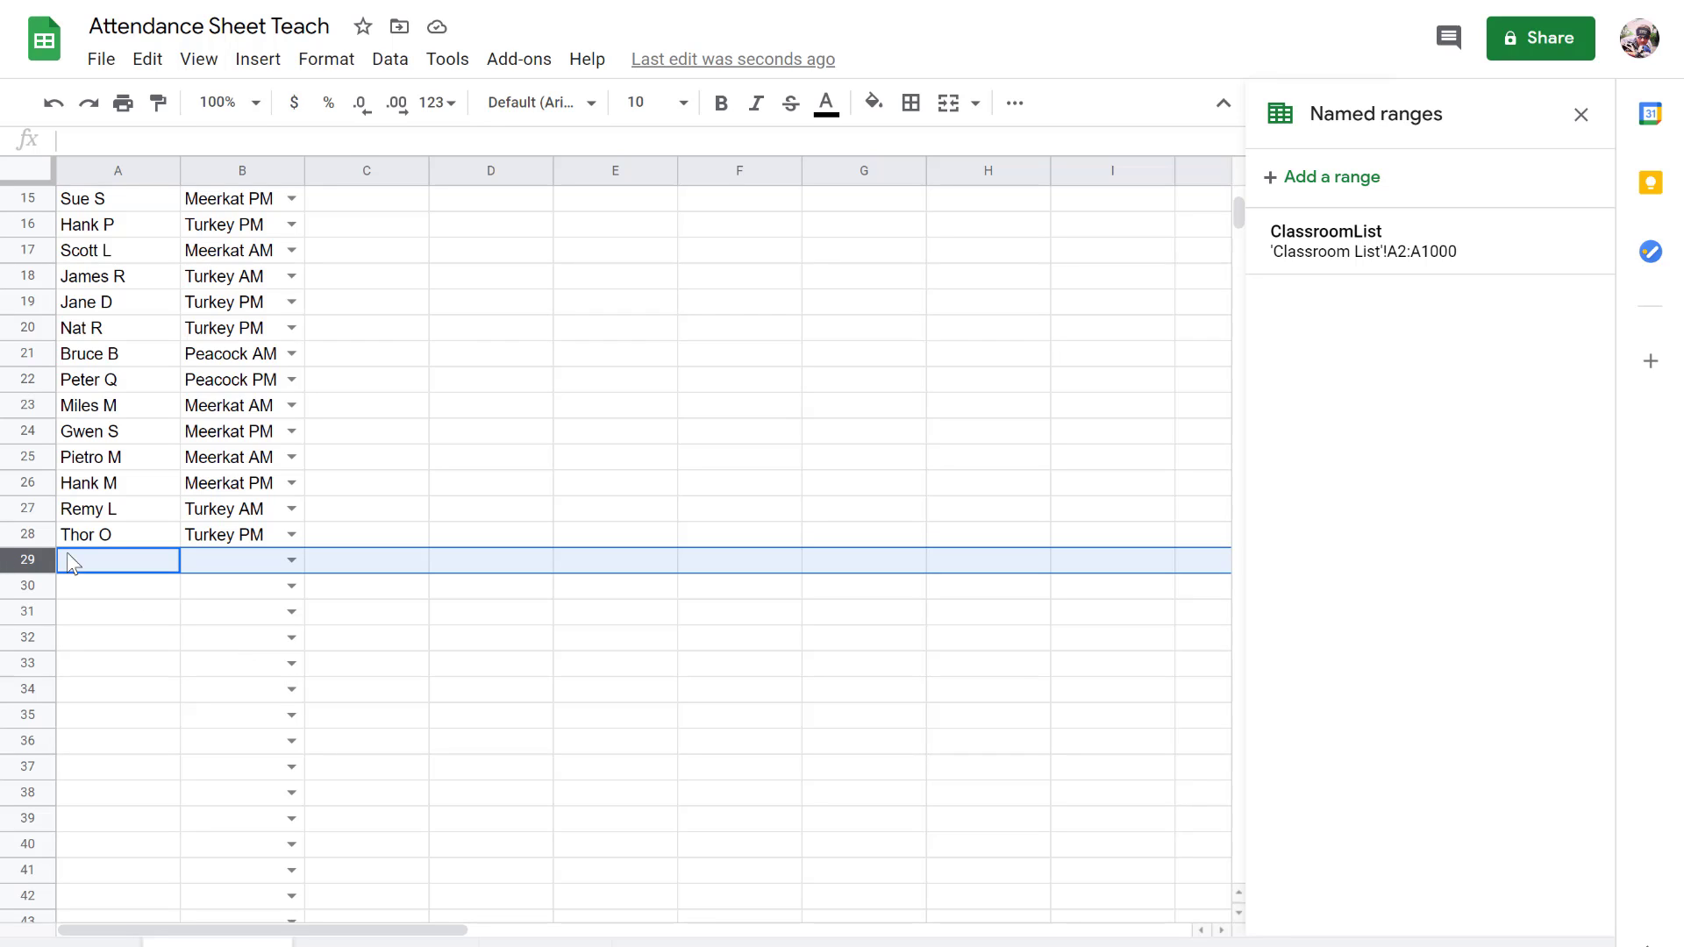
{"action": "left_click", "coordinate": [24, 562]}
{"action": "key", "text": "ctrl+shift+Down"}
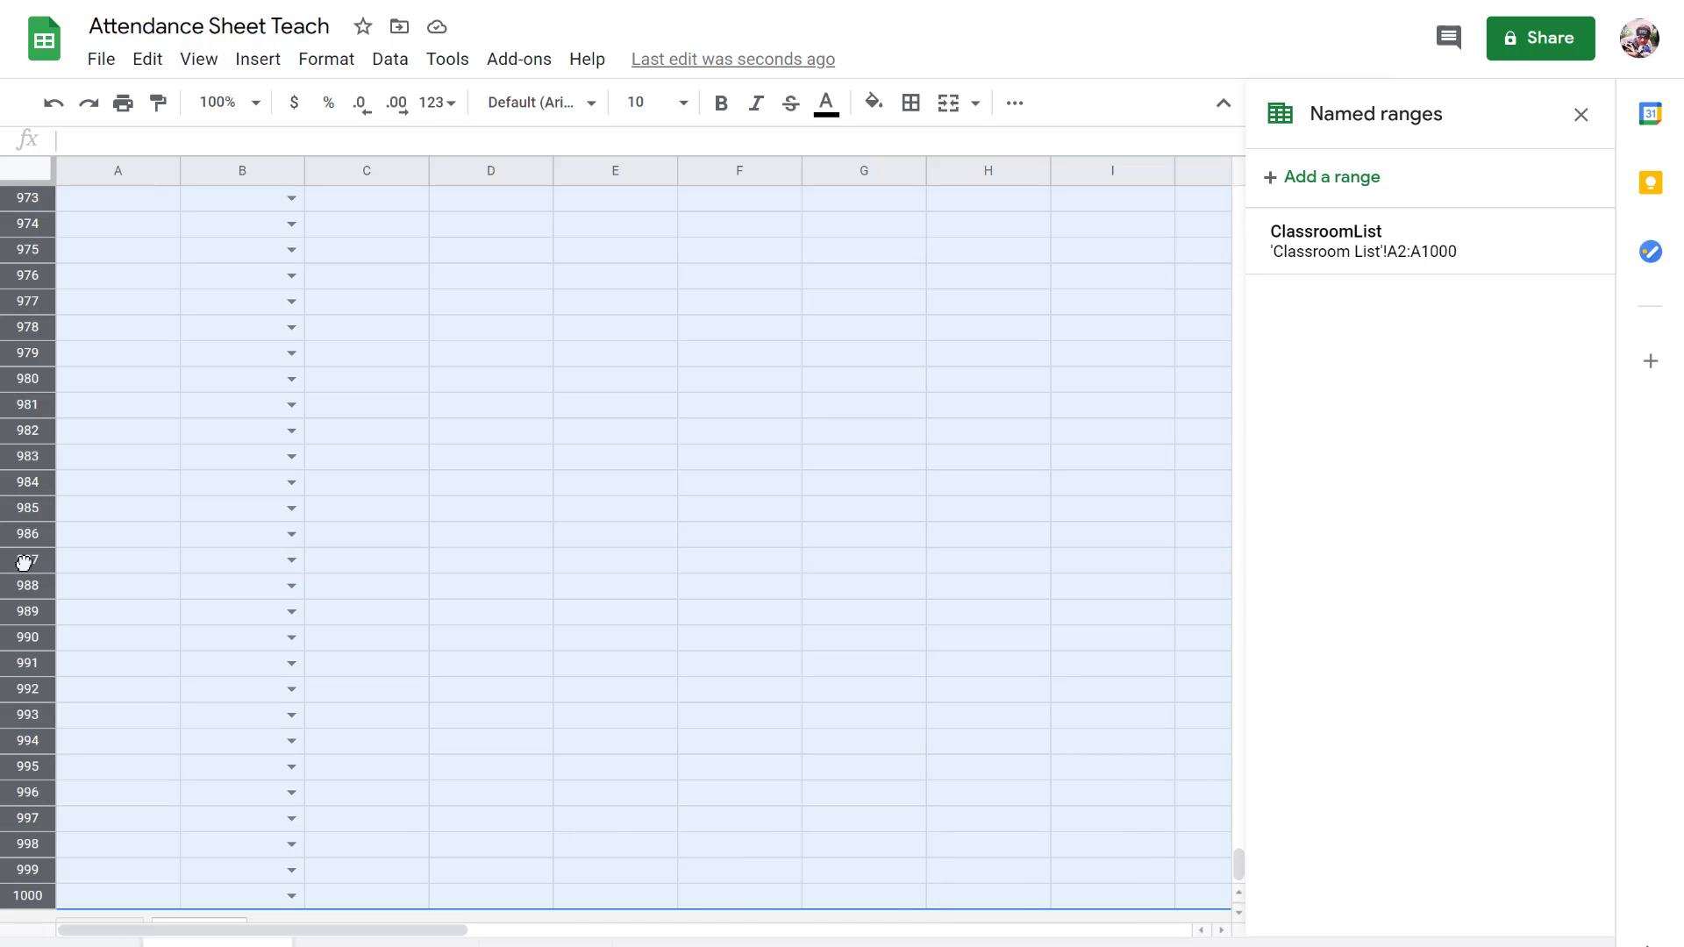
{"action": "right_click", "coordinate": [24, 562]}
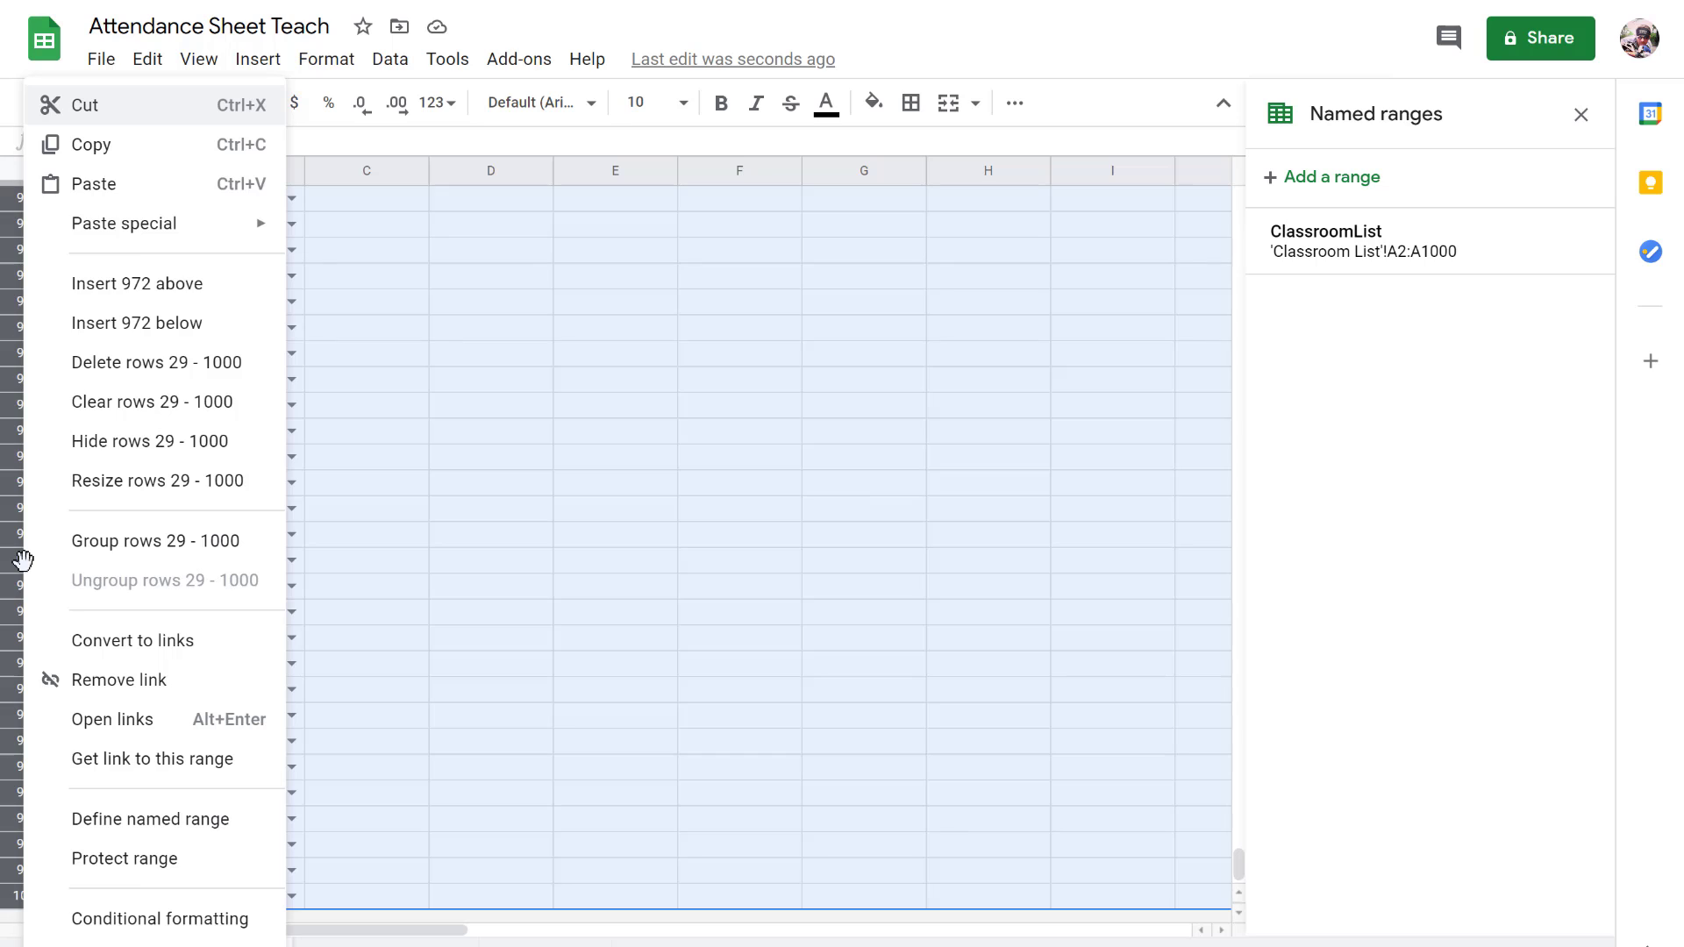
{"action": "left_click", "coordinate": [156, 362]}
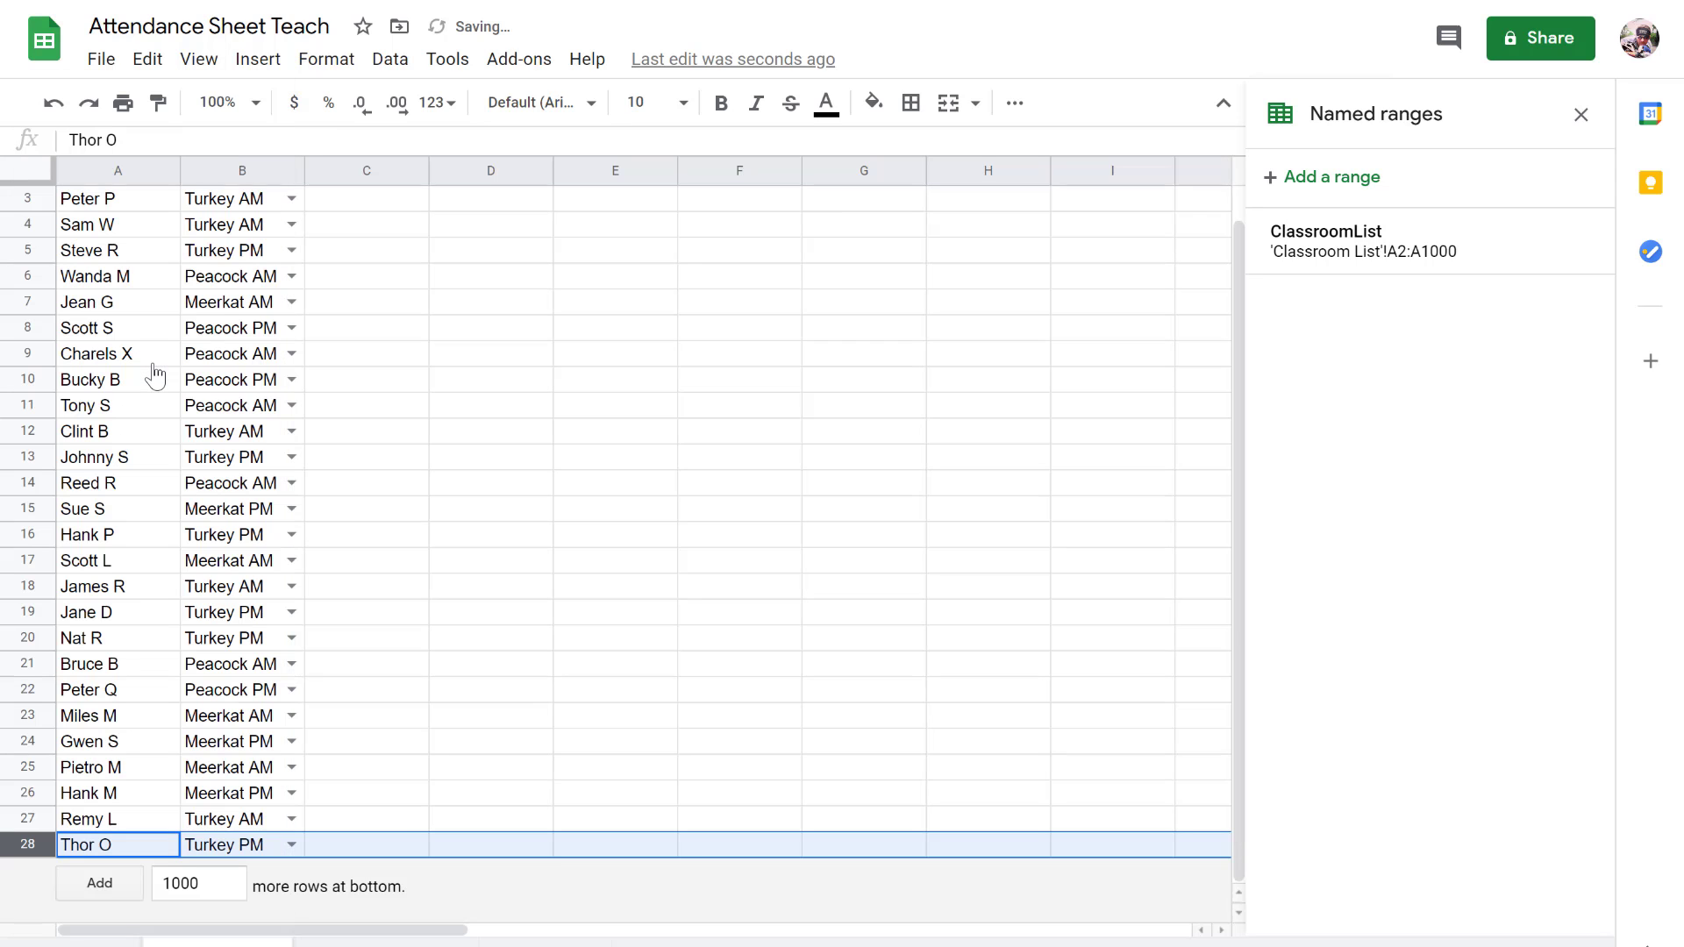
{"action": "left_click", "coordinate": [466, 515]}
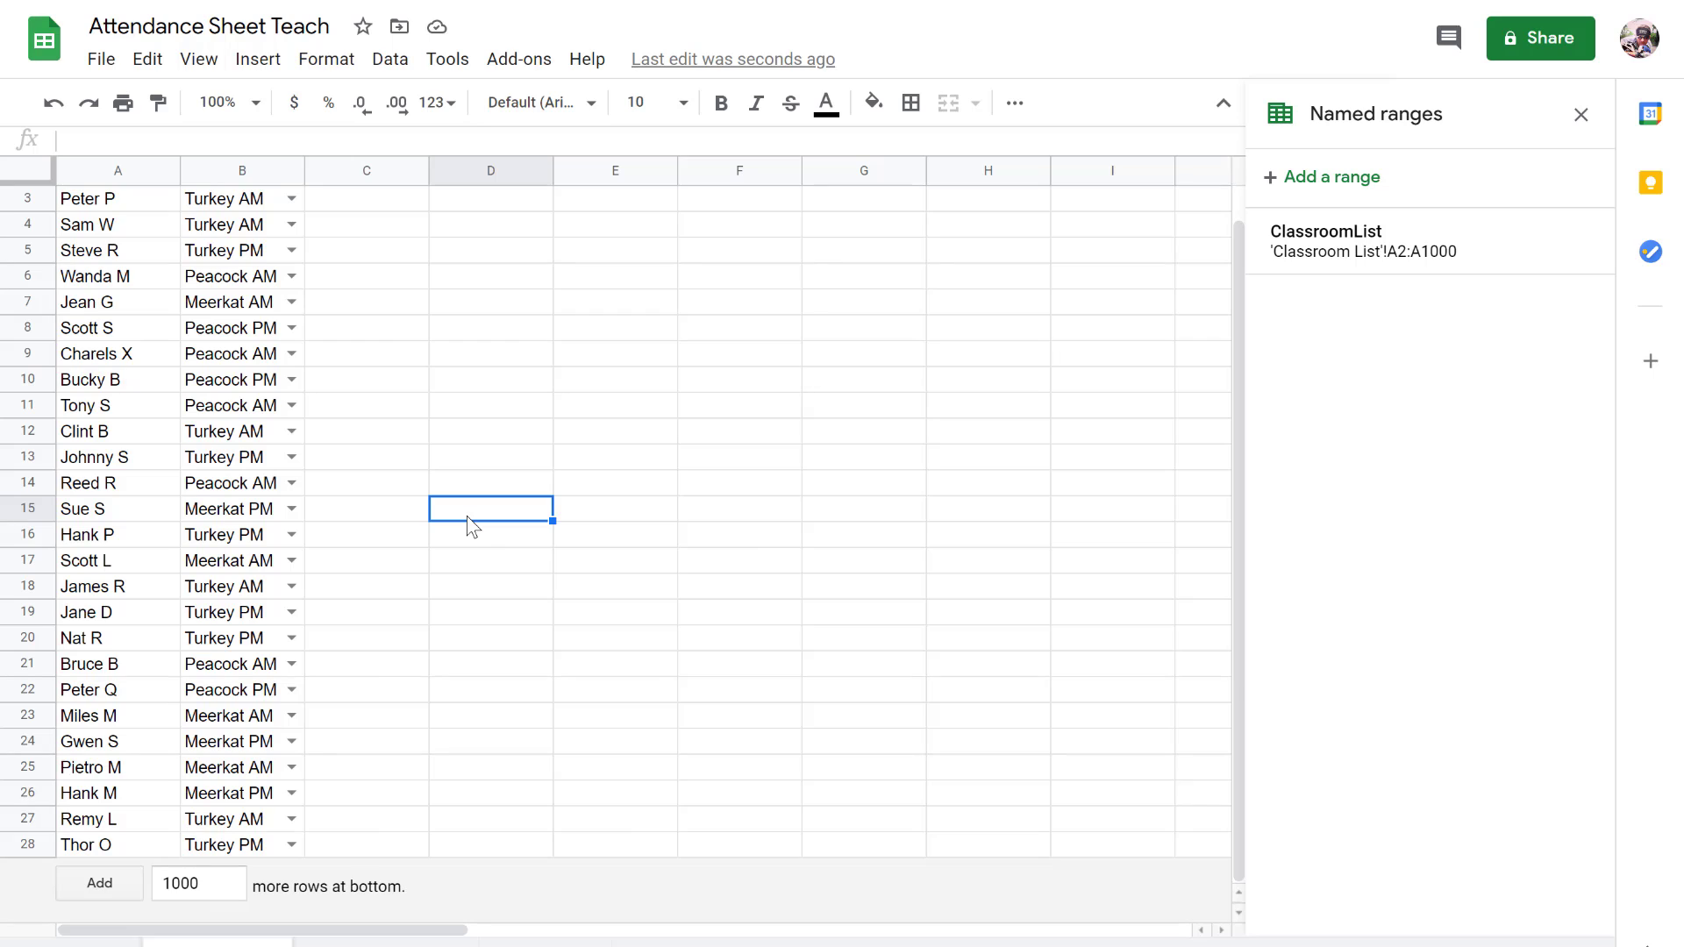
Step: Add 1 row at the bottom of the attendance sheet and check the classroom dropdown in cell B29
{"action": "double_click", "coordinate": [207, 883]}
{"action": "type", "text": "1"}
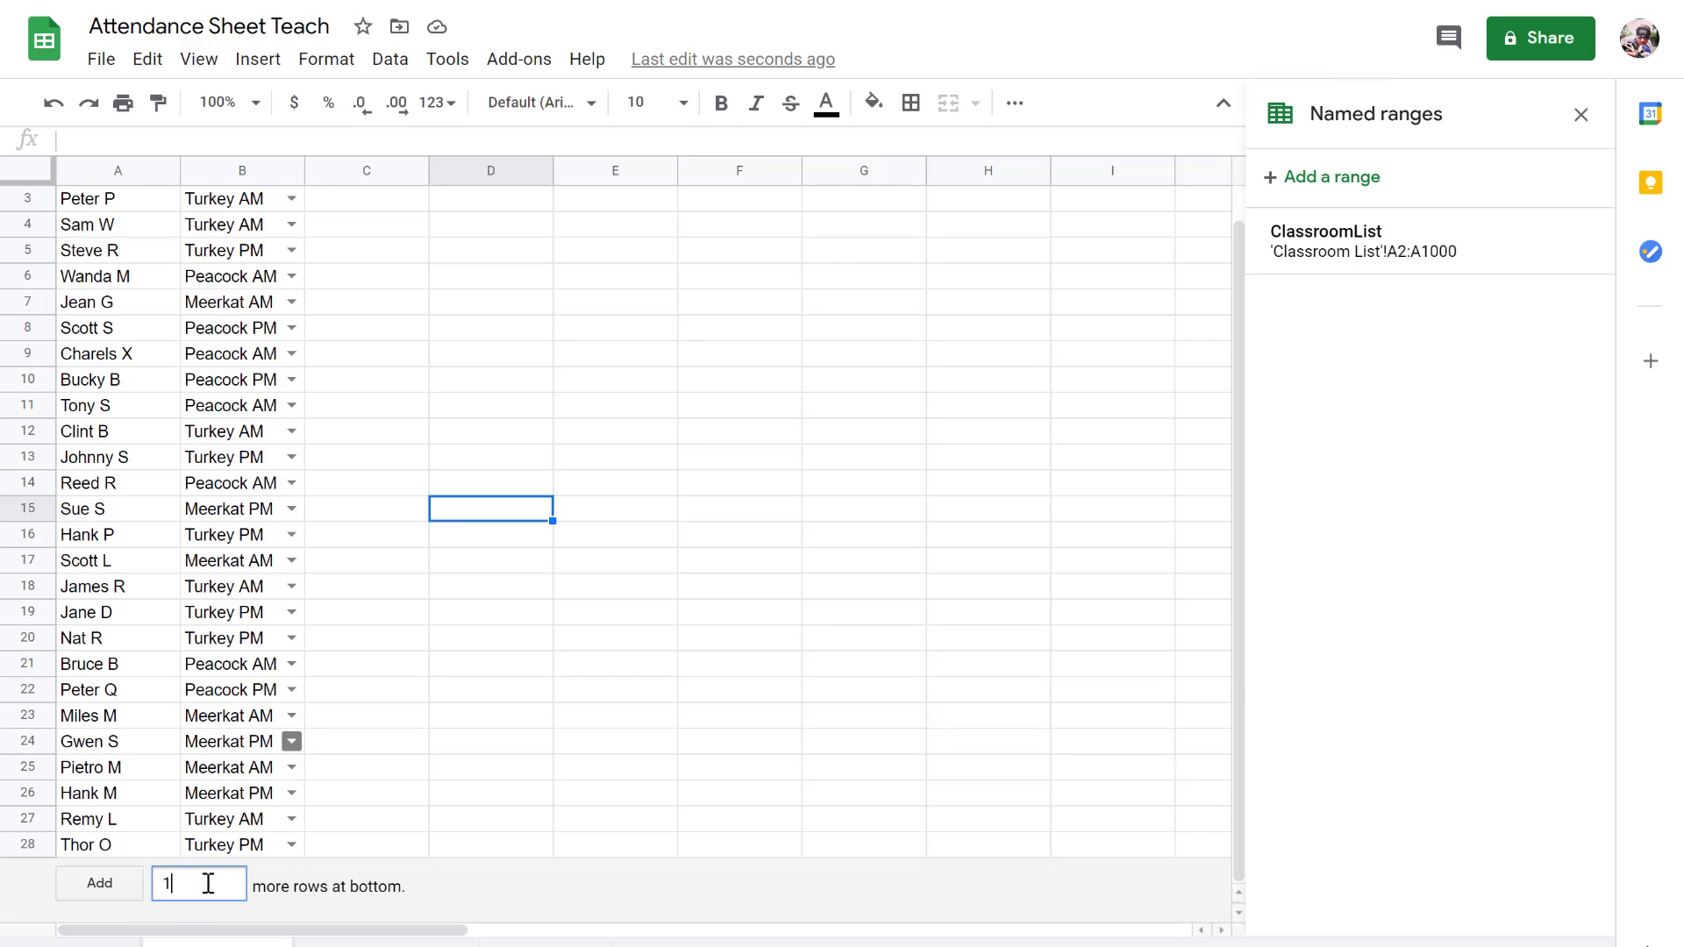
{"action": "left_click", "coordinate": [107, 882]}
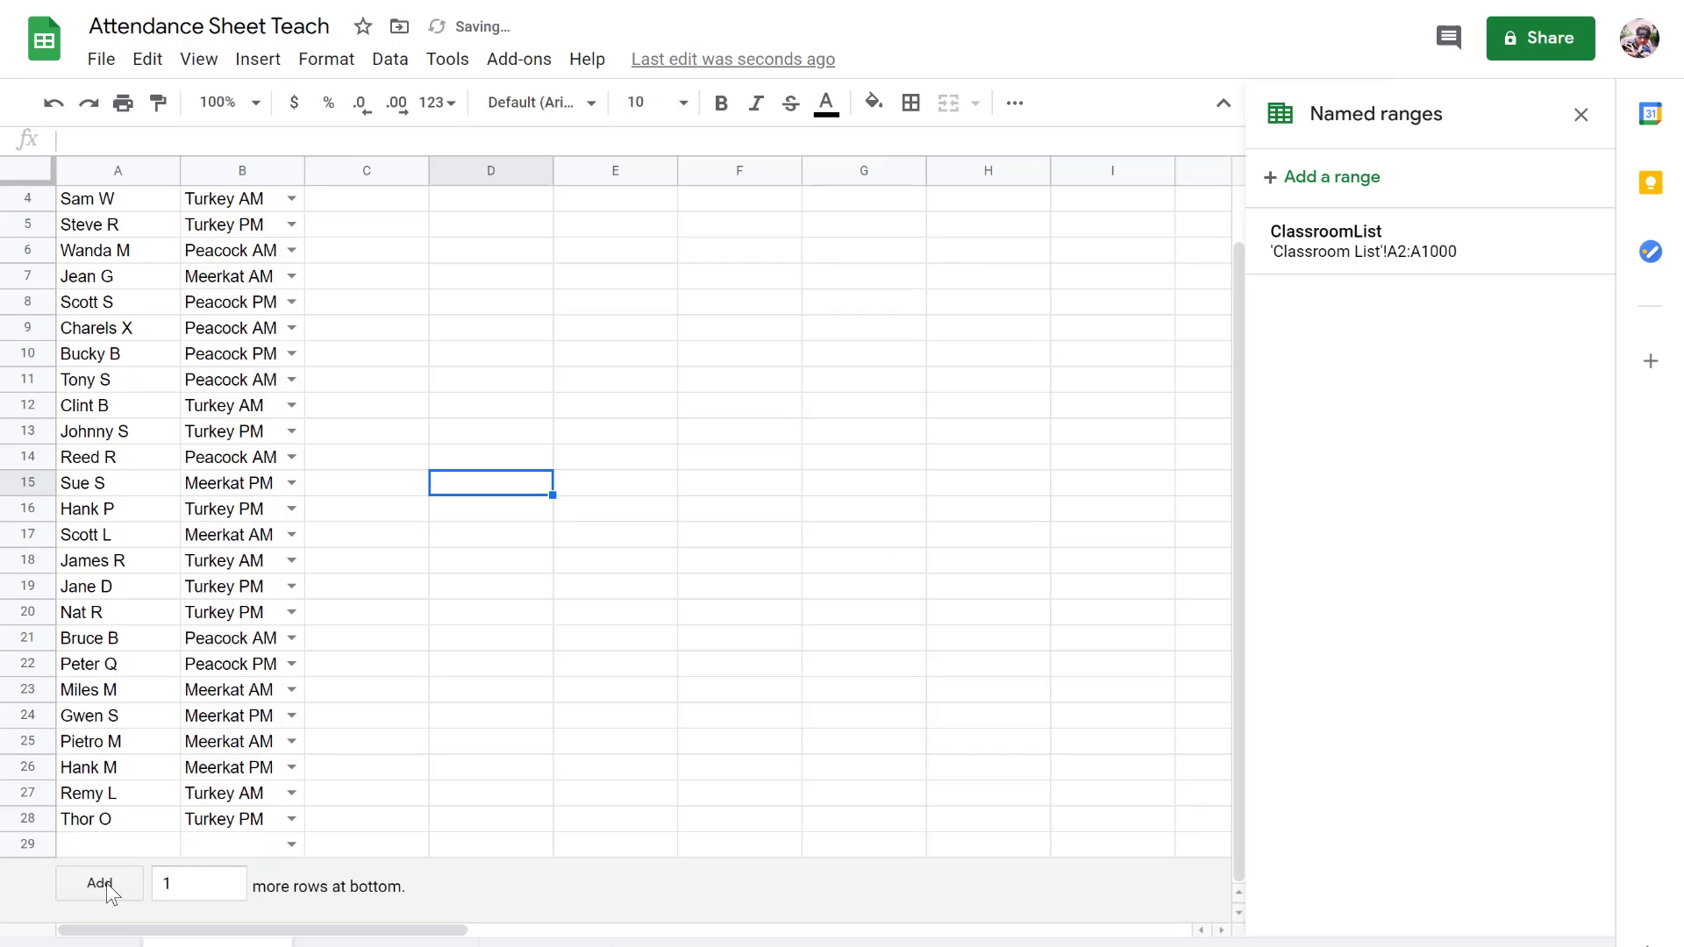
{"action": "left_click", "coordinate": [290, 843]}
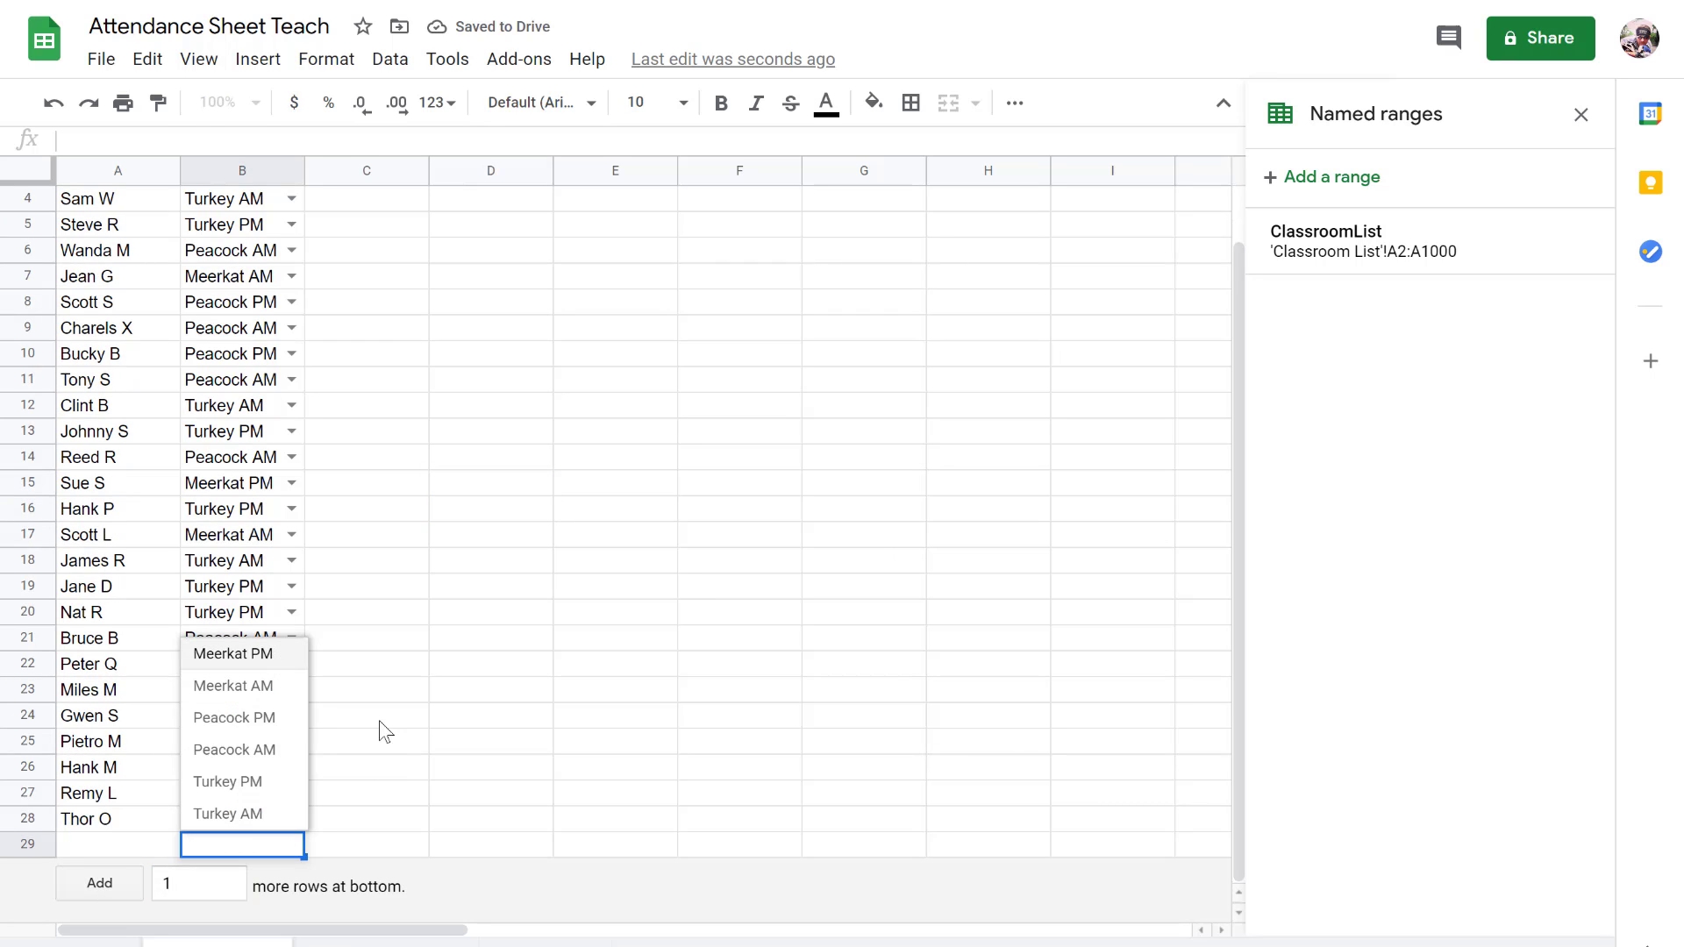
{"action": "left_click", "coordinate": [401, 747]}
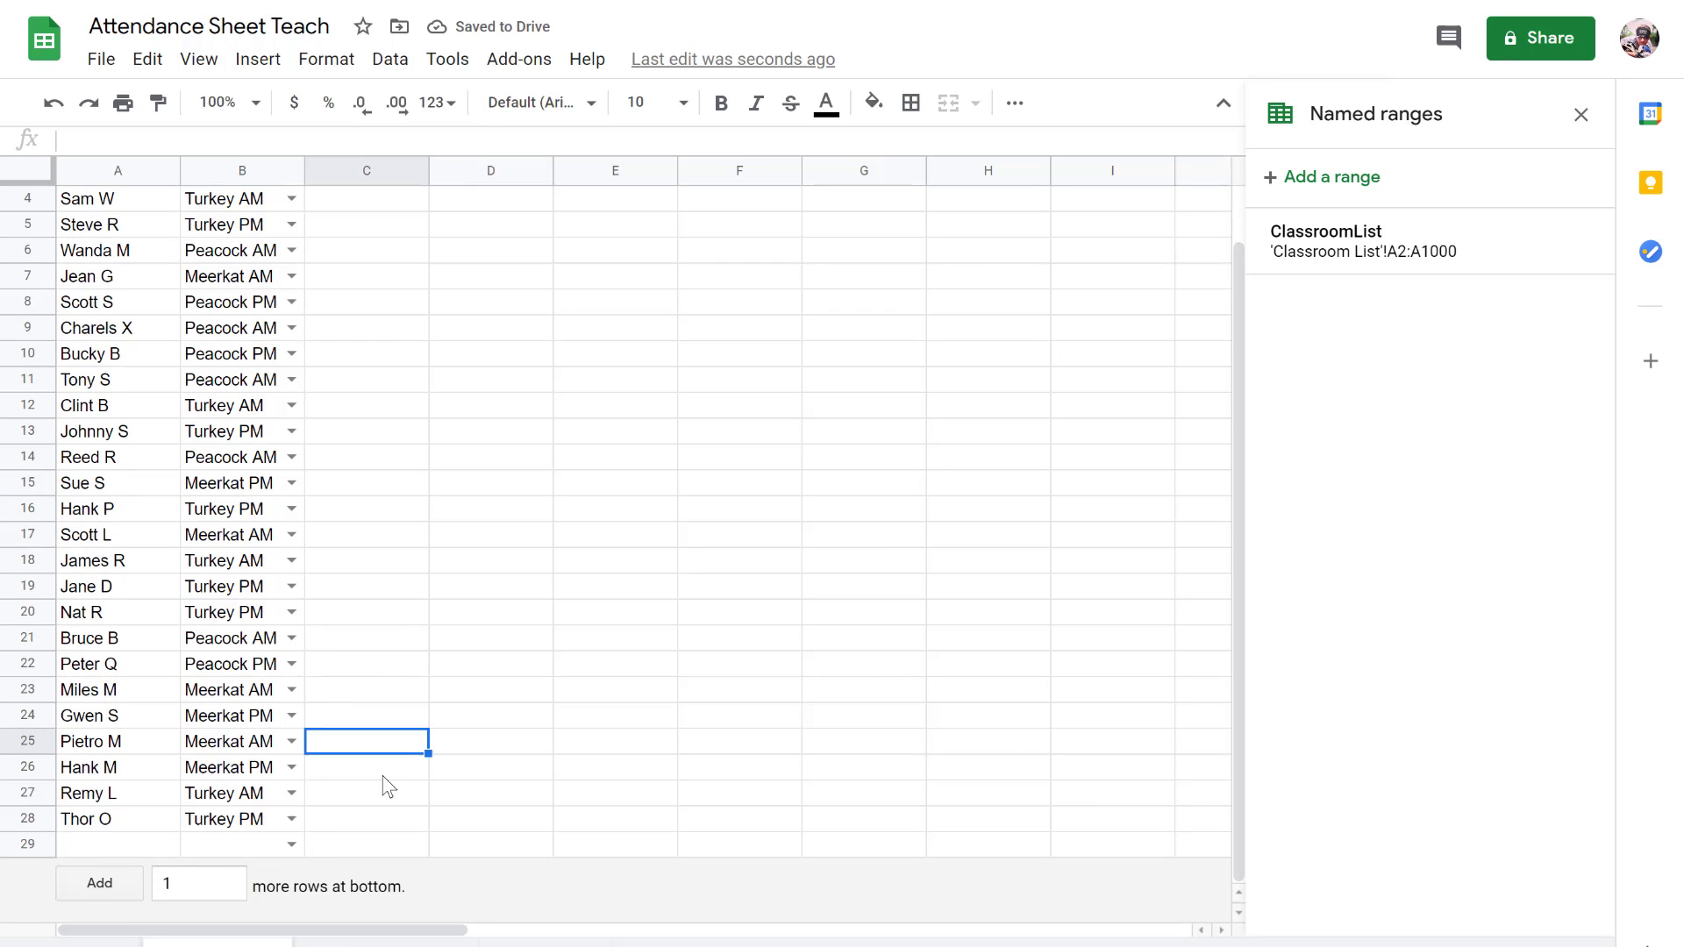
Step: Delete the added empty row 29 from the attendance sheet
{"action": "right_click", "coordinate": [24, 842]}
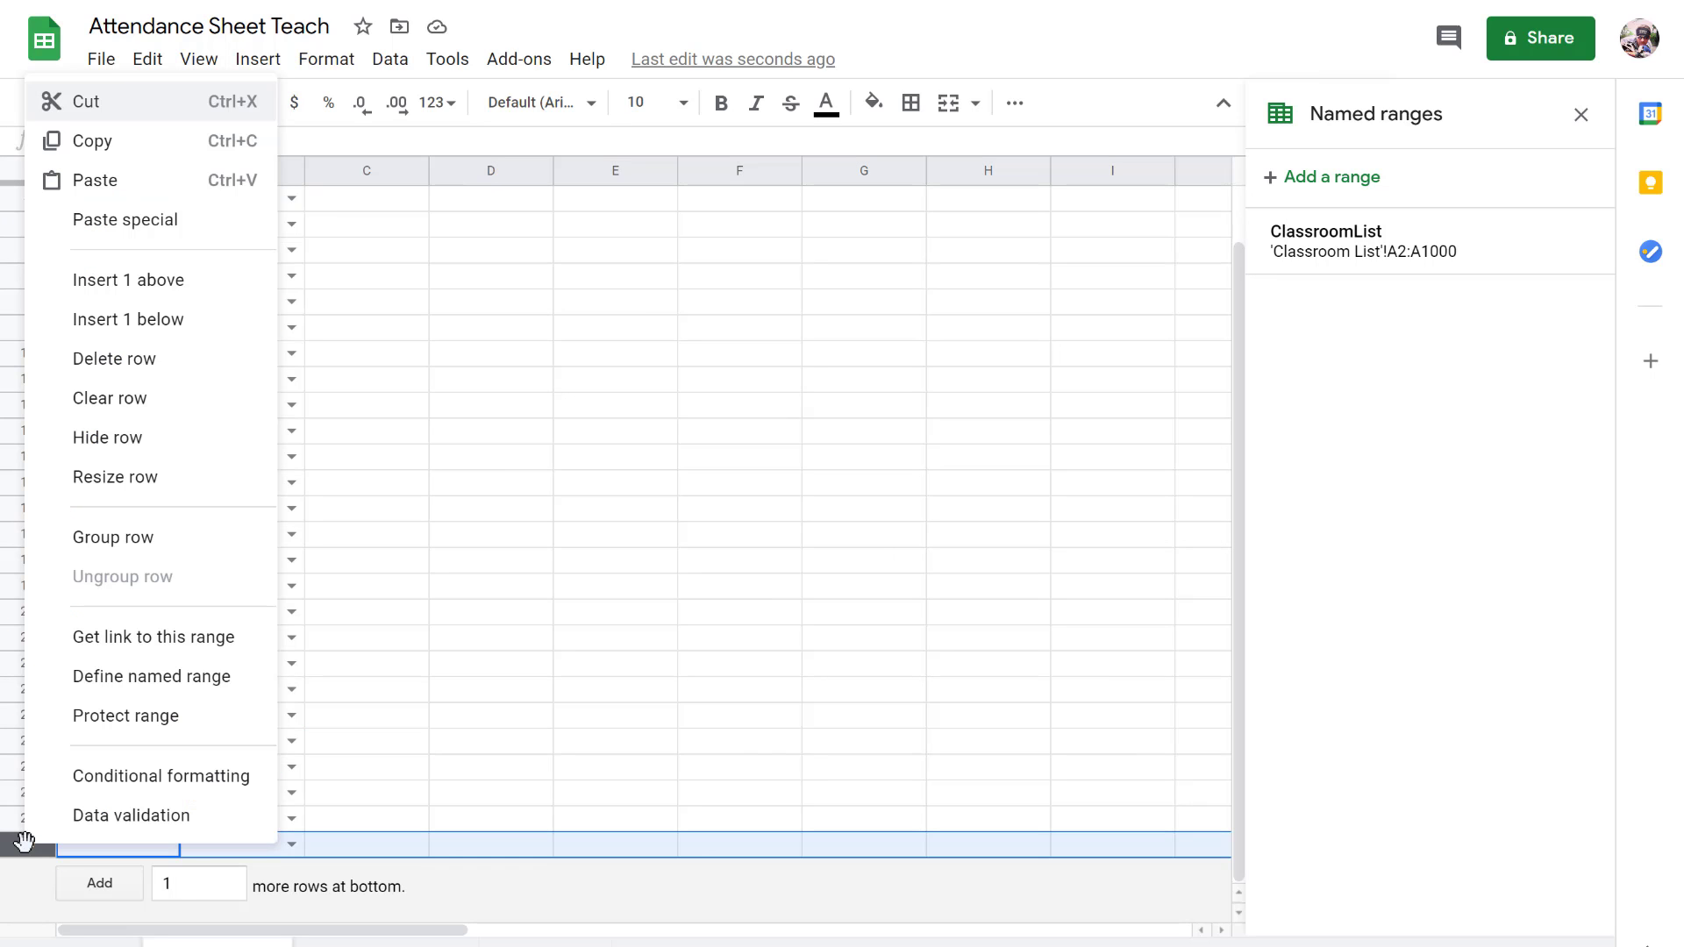
{"action": "left_click", "coordinate": [158, 370]}
{"action": "left_click", "coordinate": [513, 478]}
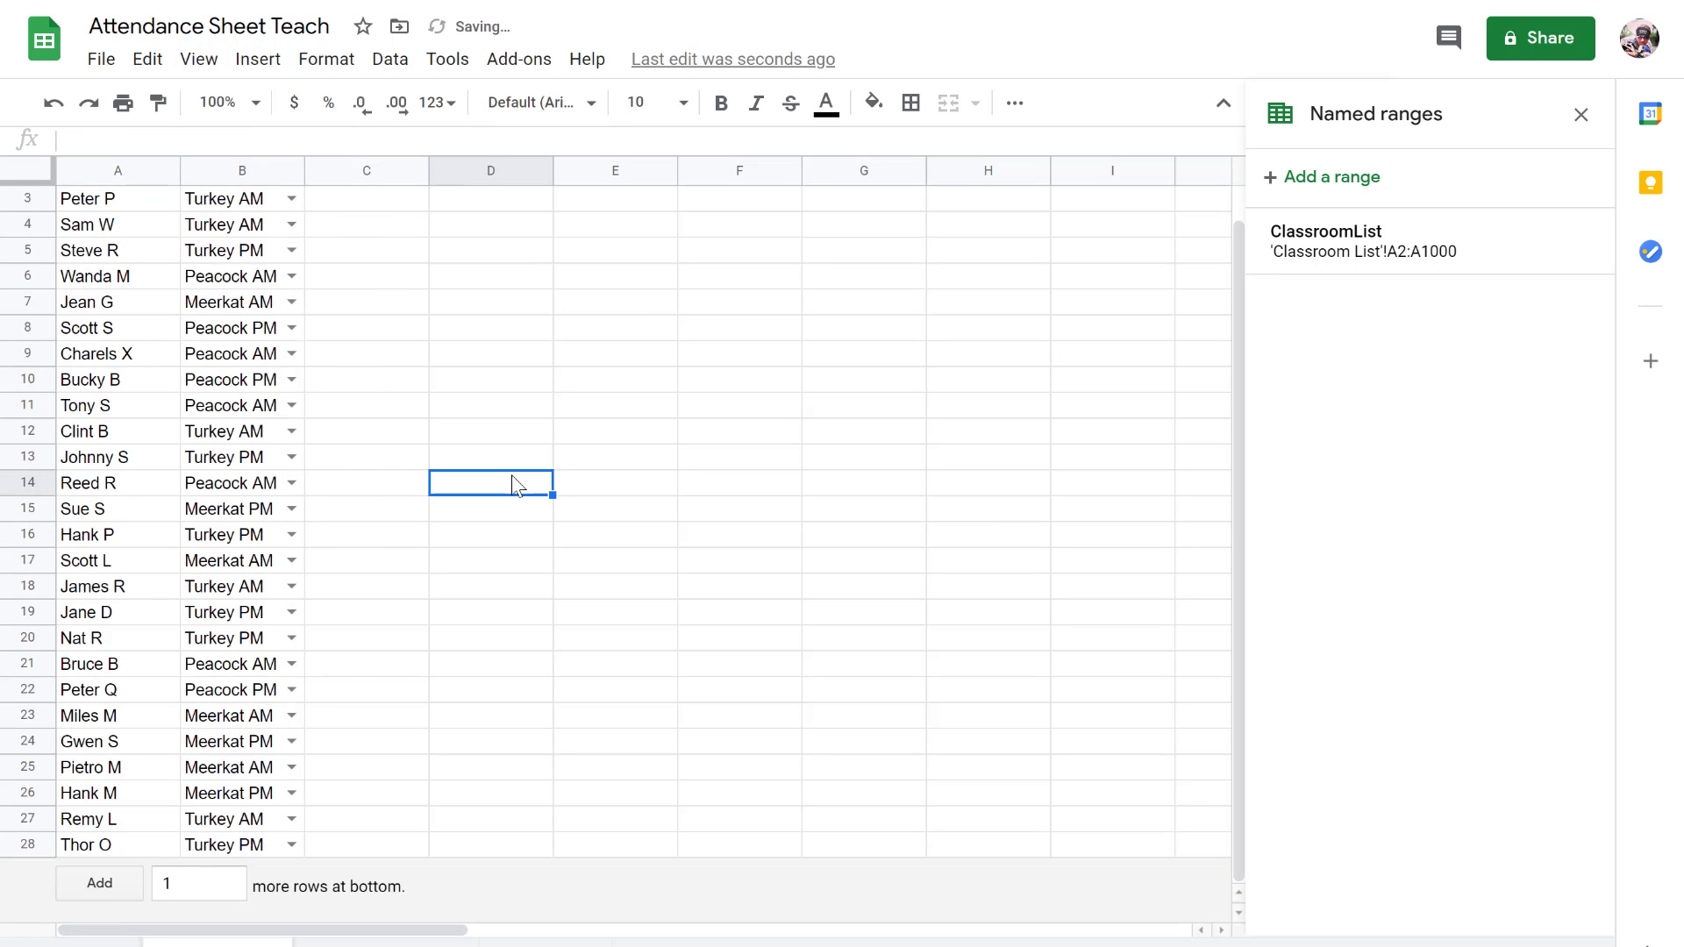
Step: Create a data validation rule for C2:Z28 that accepts only numbers between 0 and 1 and rejects invalid input
{"action": "scroll", "coordinate": [396, 233], "scroll_direction": "up", "scroll_amount": 1}
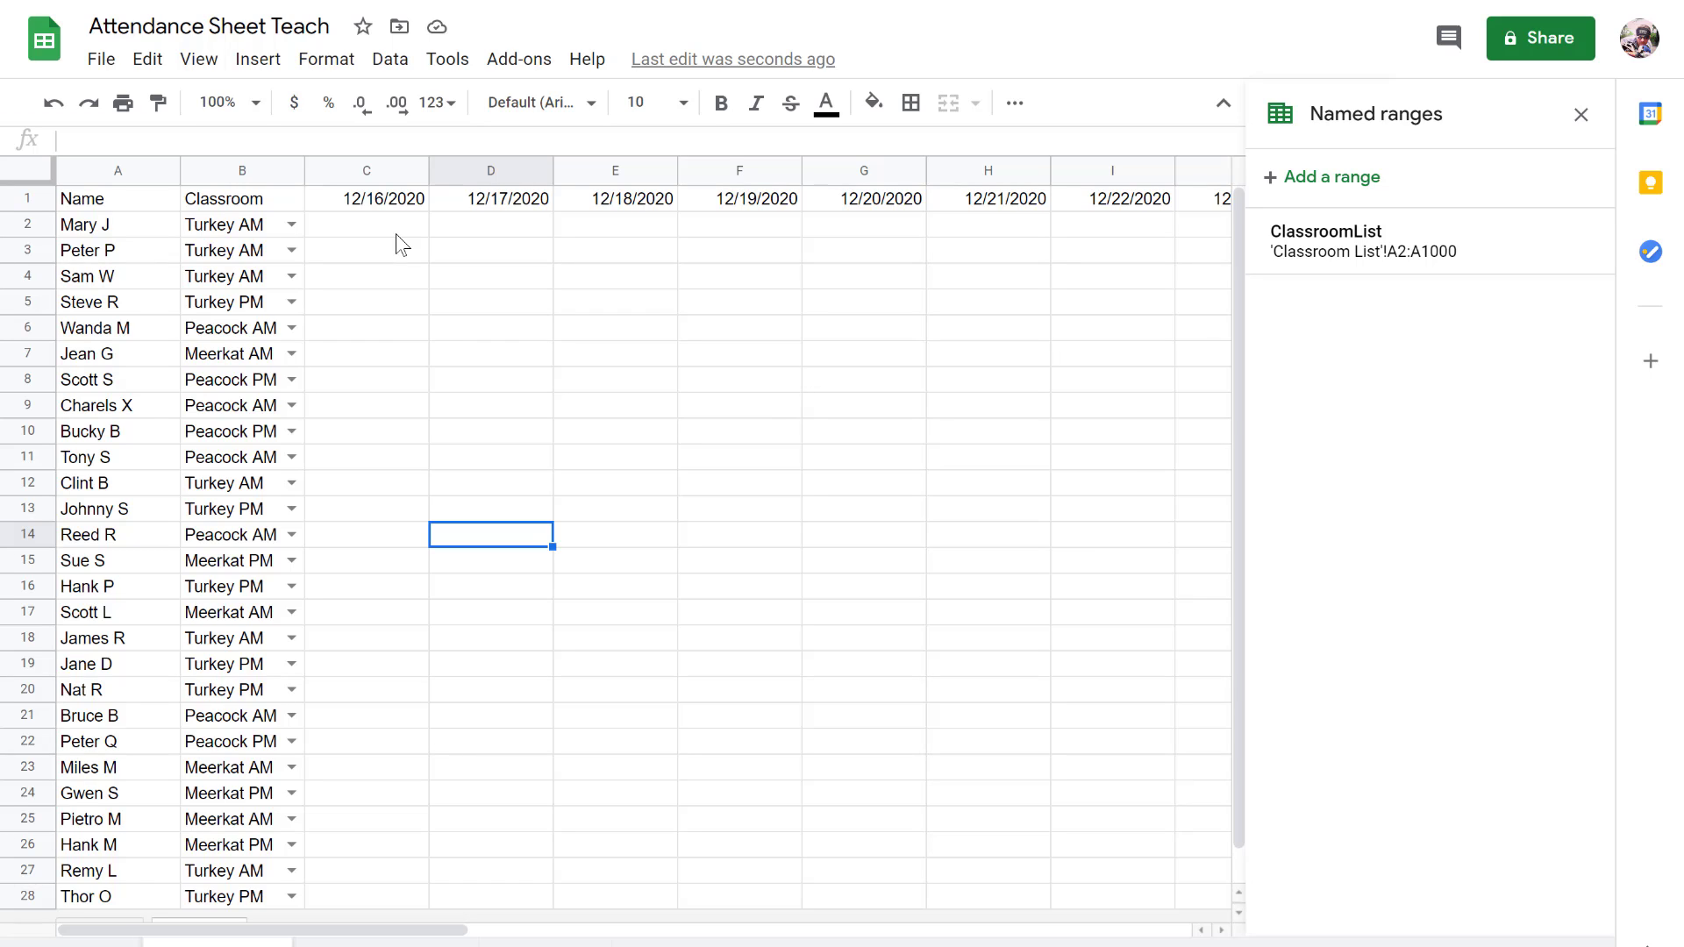
{"action": "left_click", "coordinate": [396, 234]}
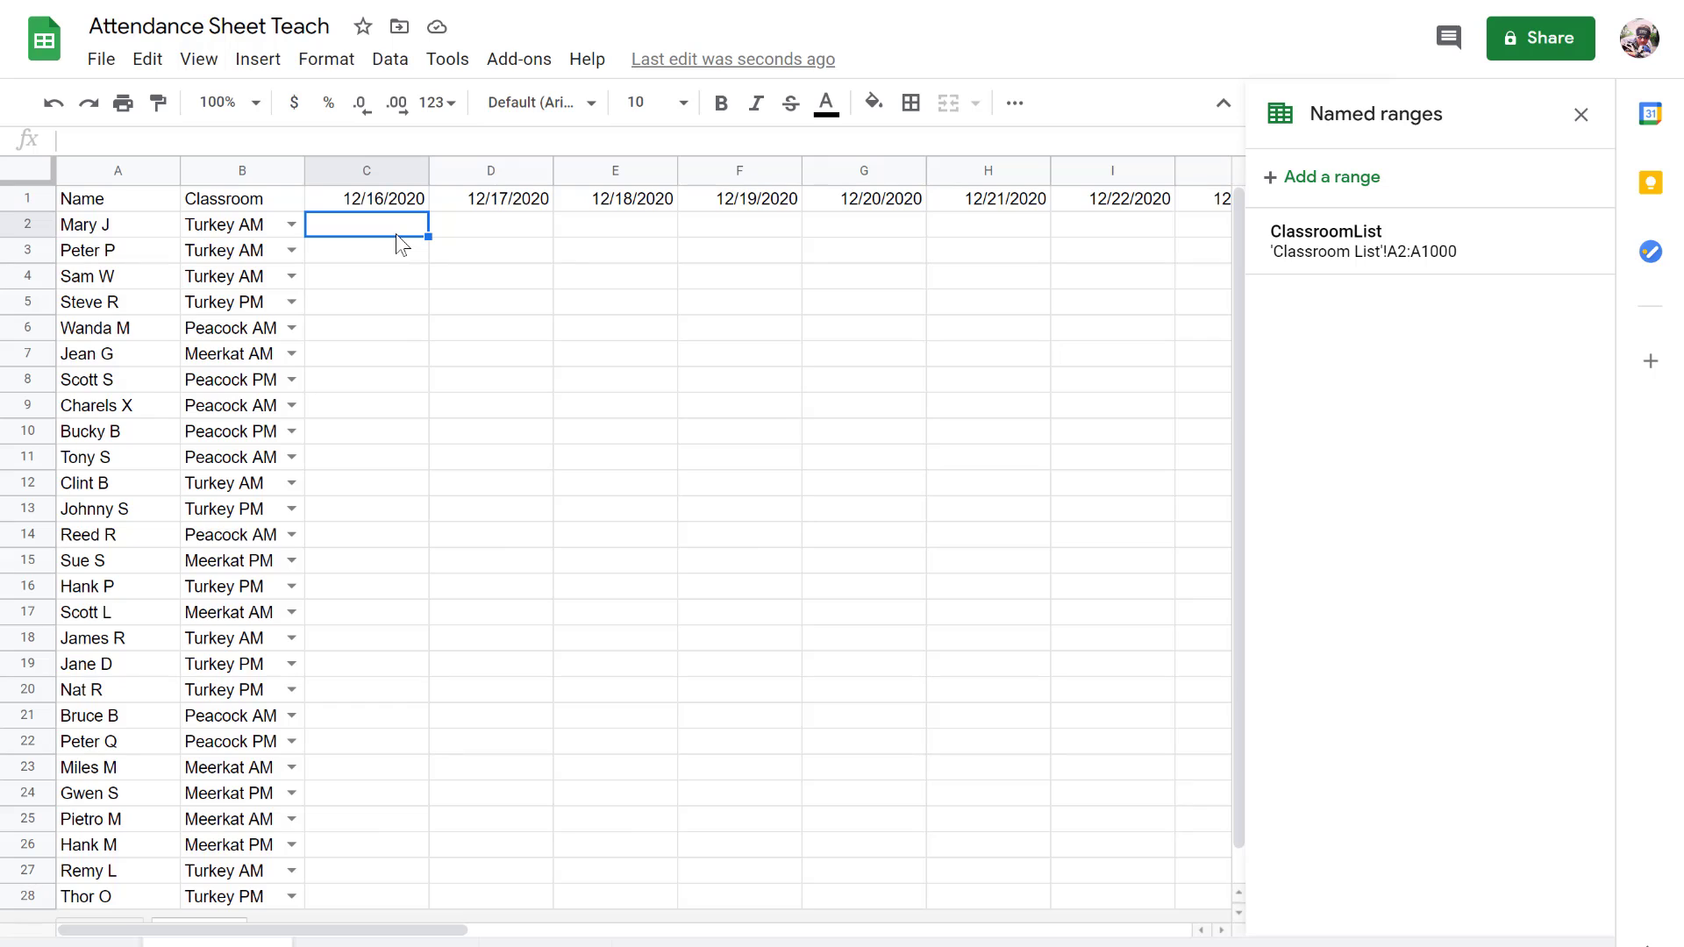
{"action": "key", "text": "ctrl+shift+Down"}
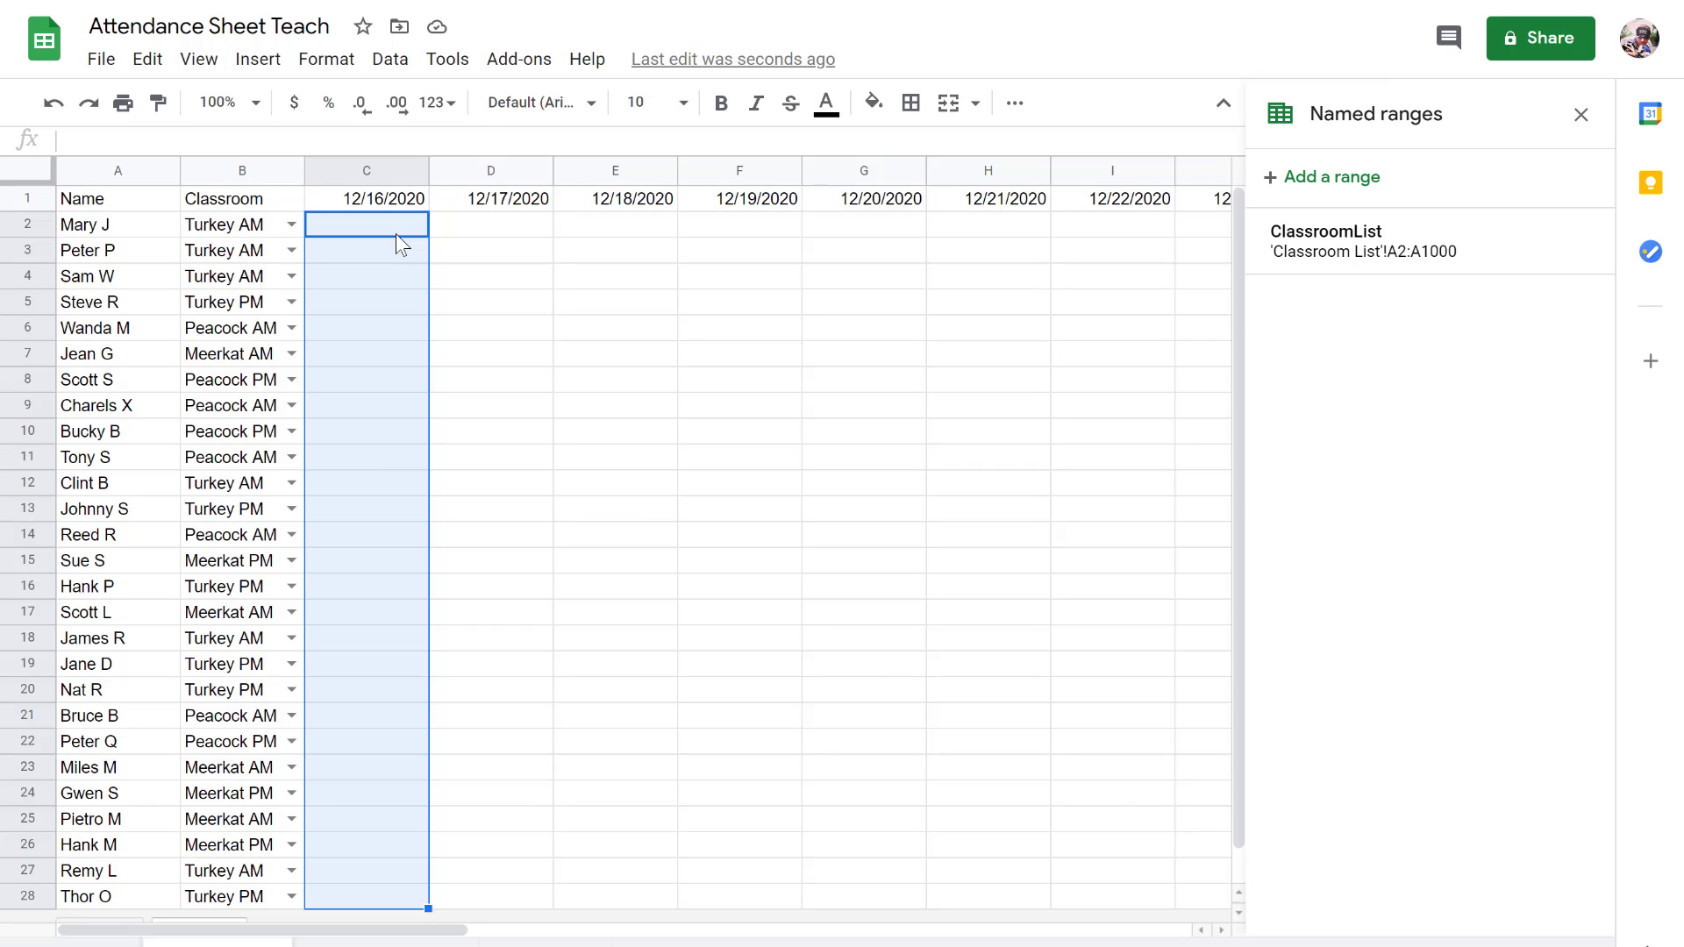
{"action": "key", "text": "ctrl+shift+Right"}
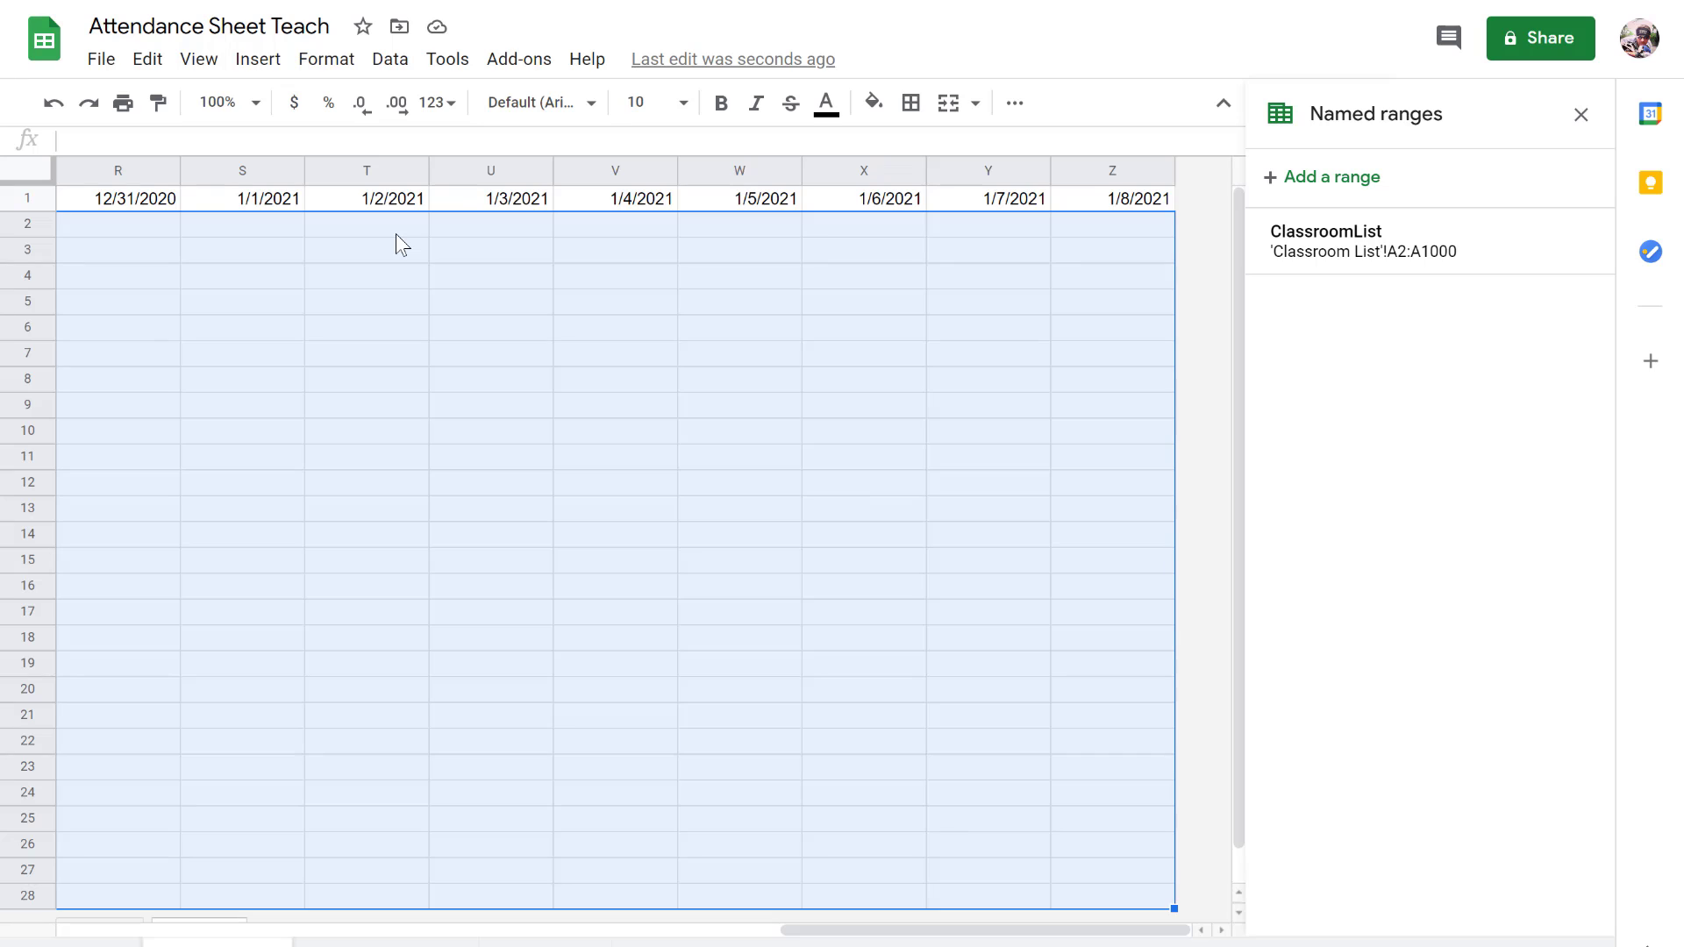
{"action": "left_click", "coordinate": [387, 62]}
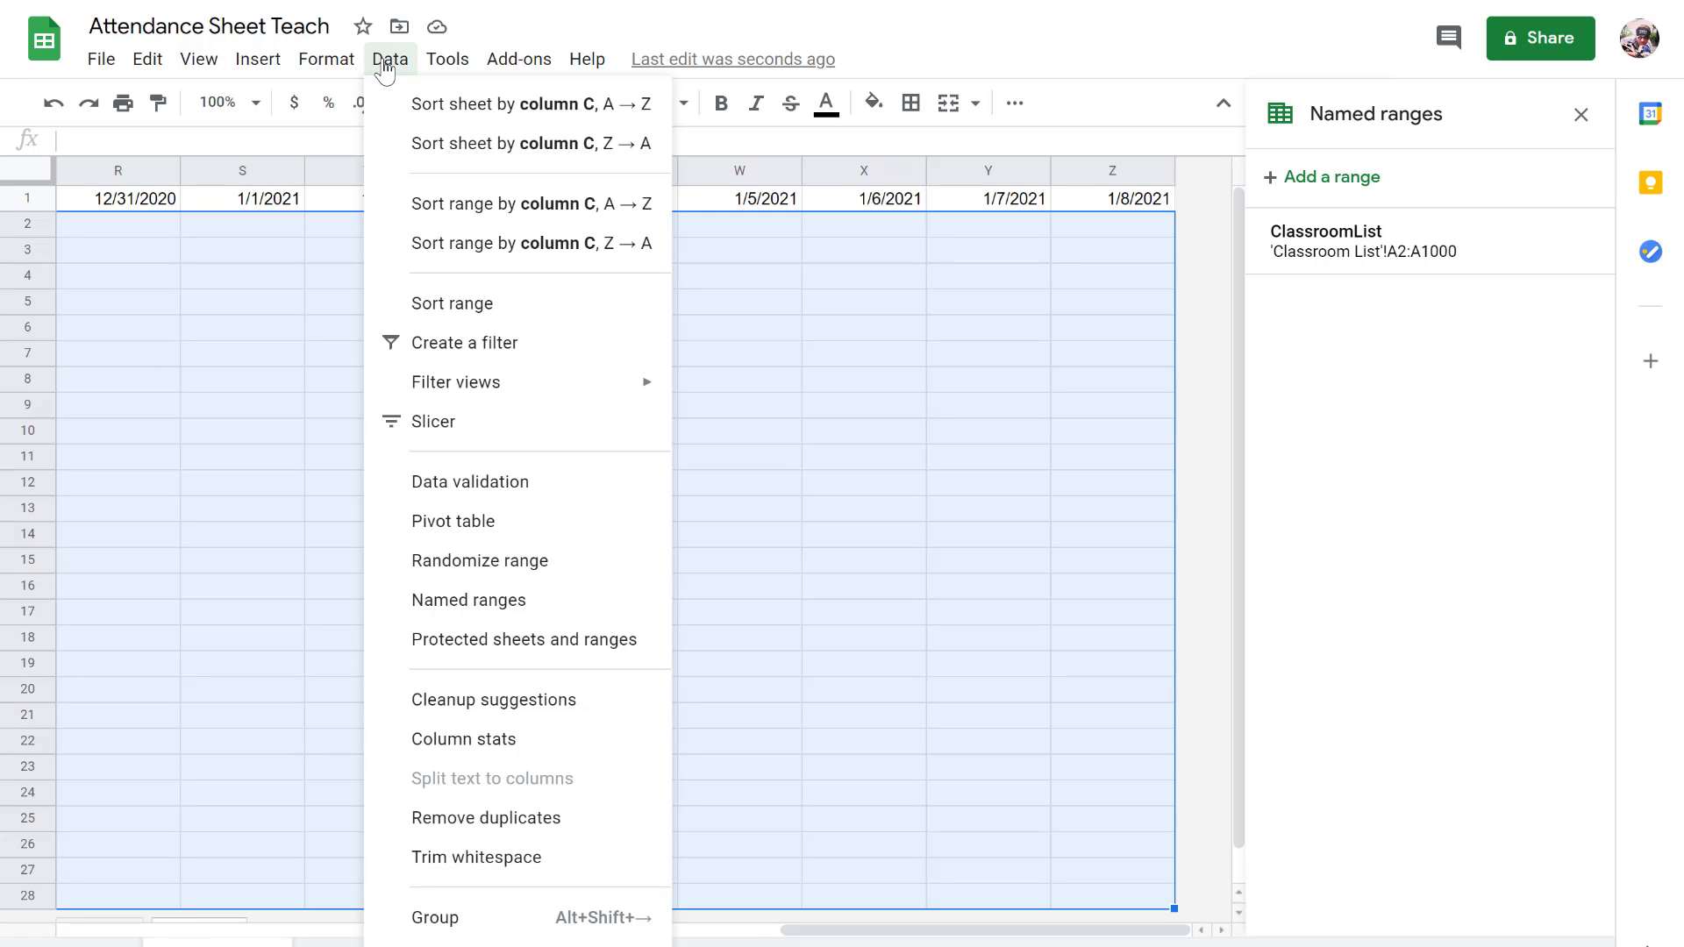
{"action": "left_click", "coordinate": [521, 497]}
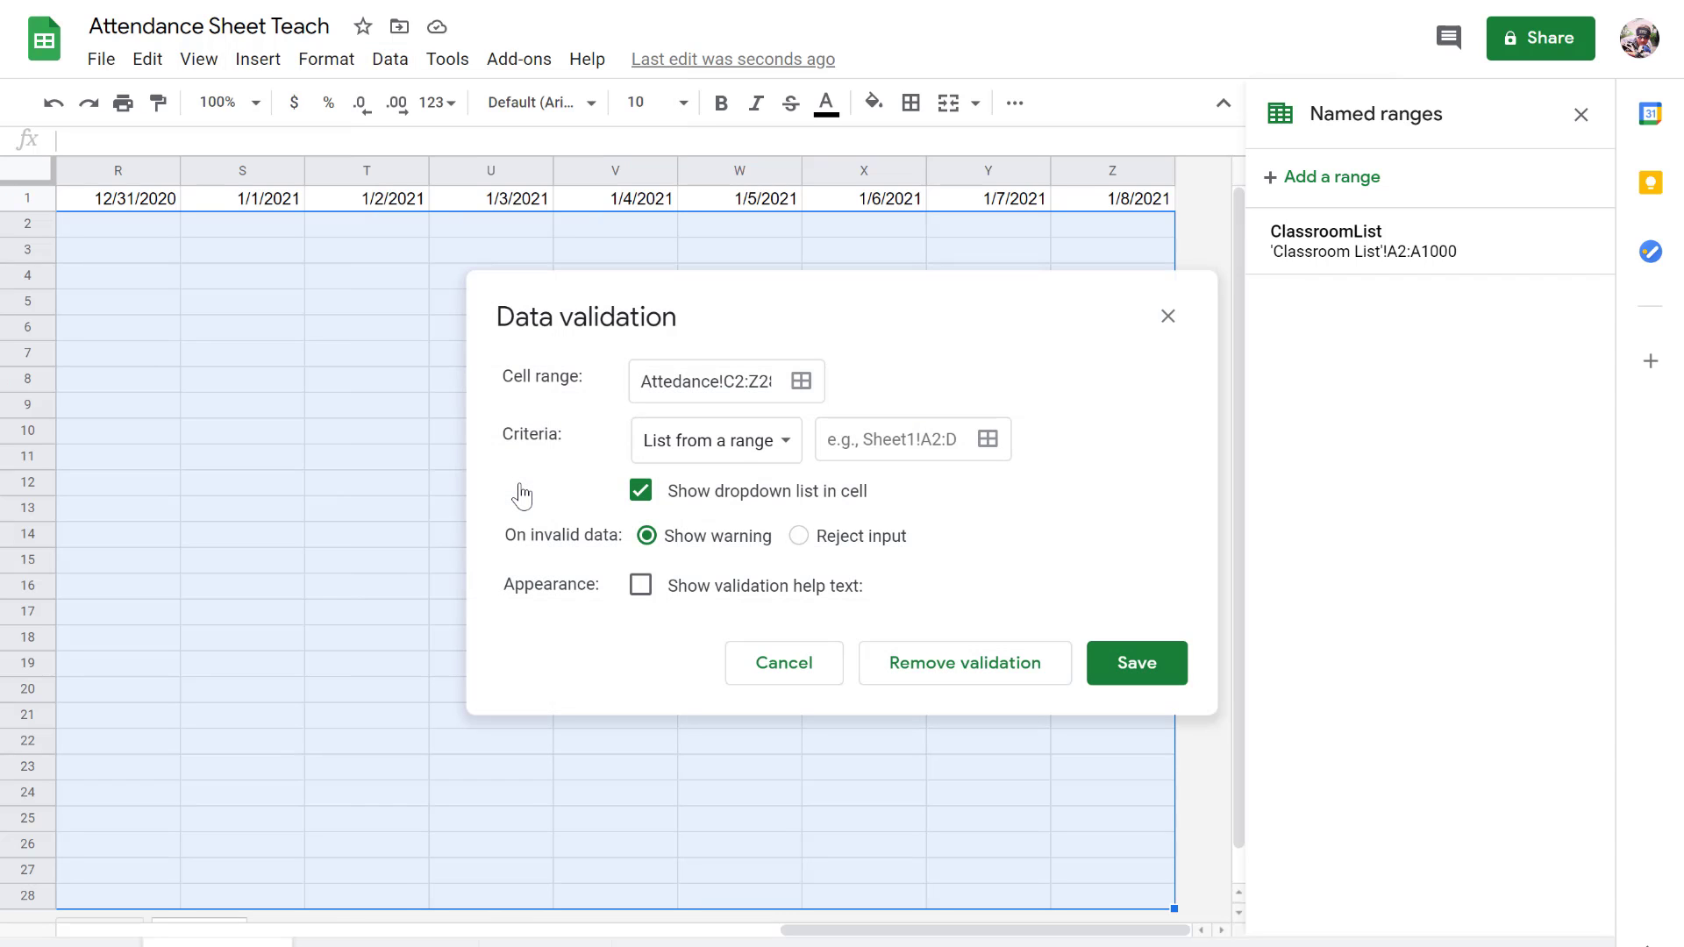
{"action": "left_click", "coordinate": [784, 446]}
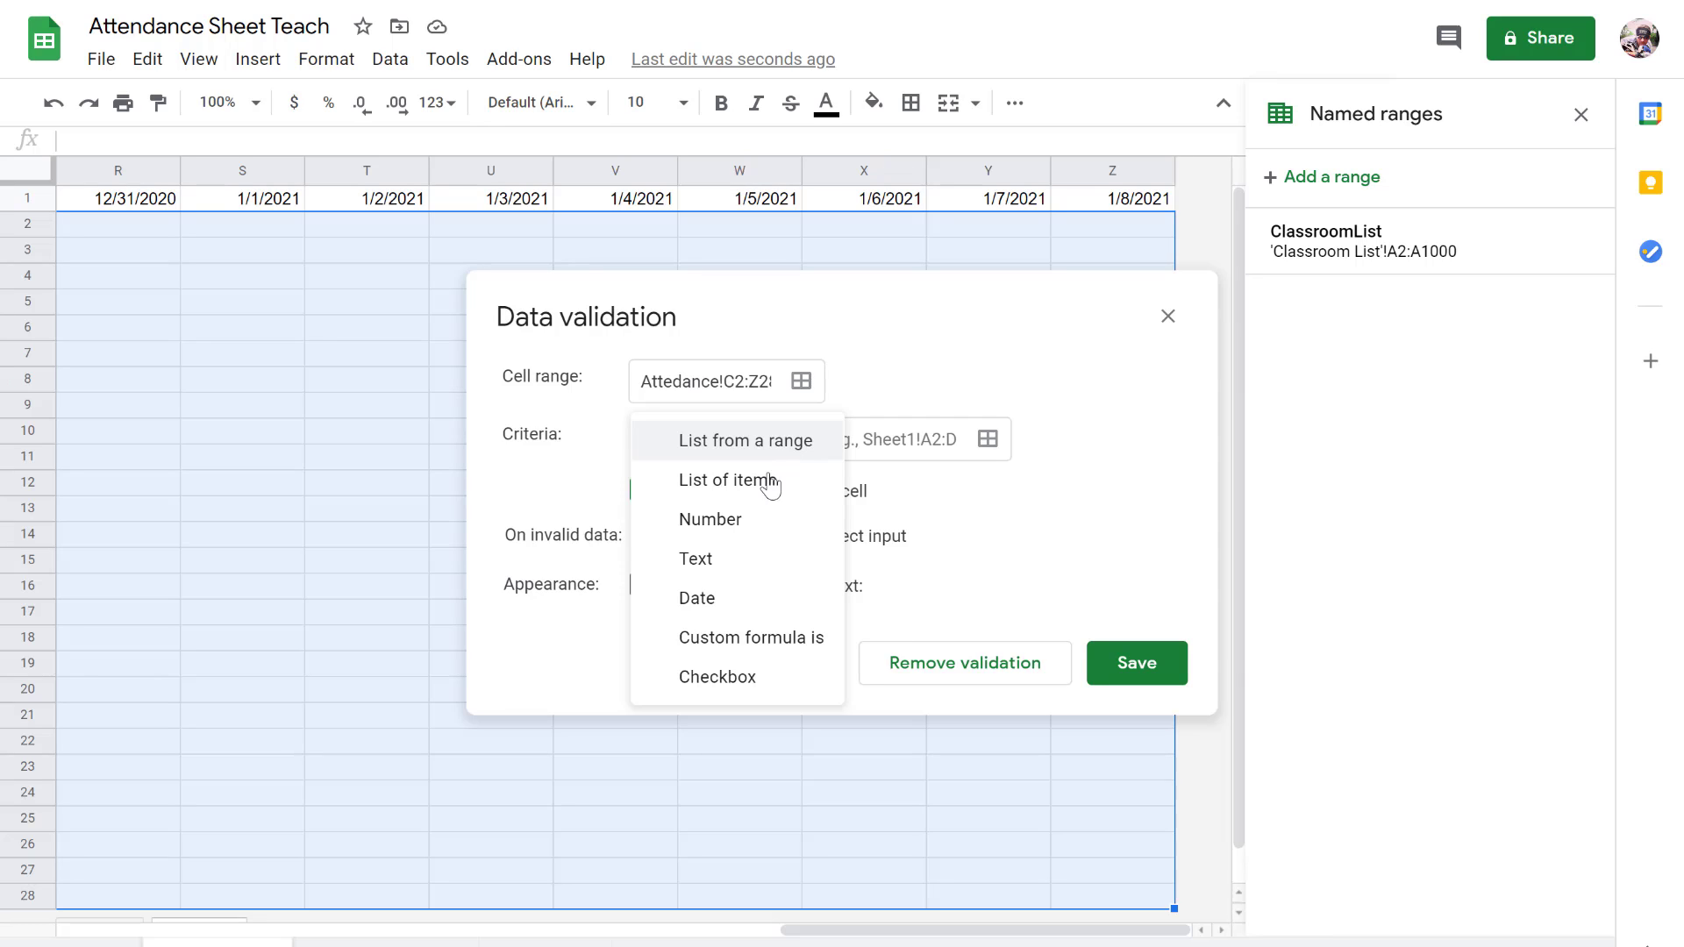
{"action": "left_click", "coordinate": [752, 520]}
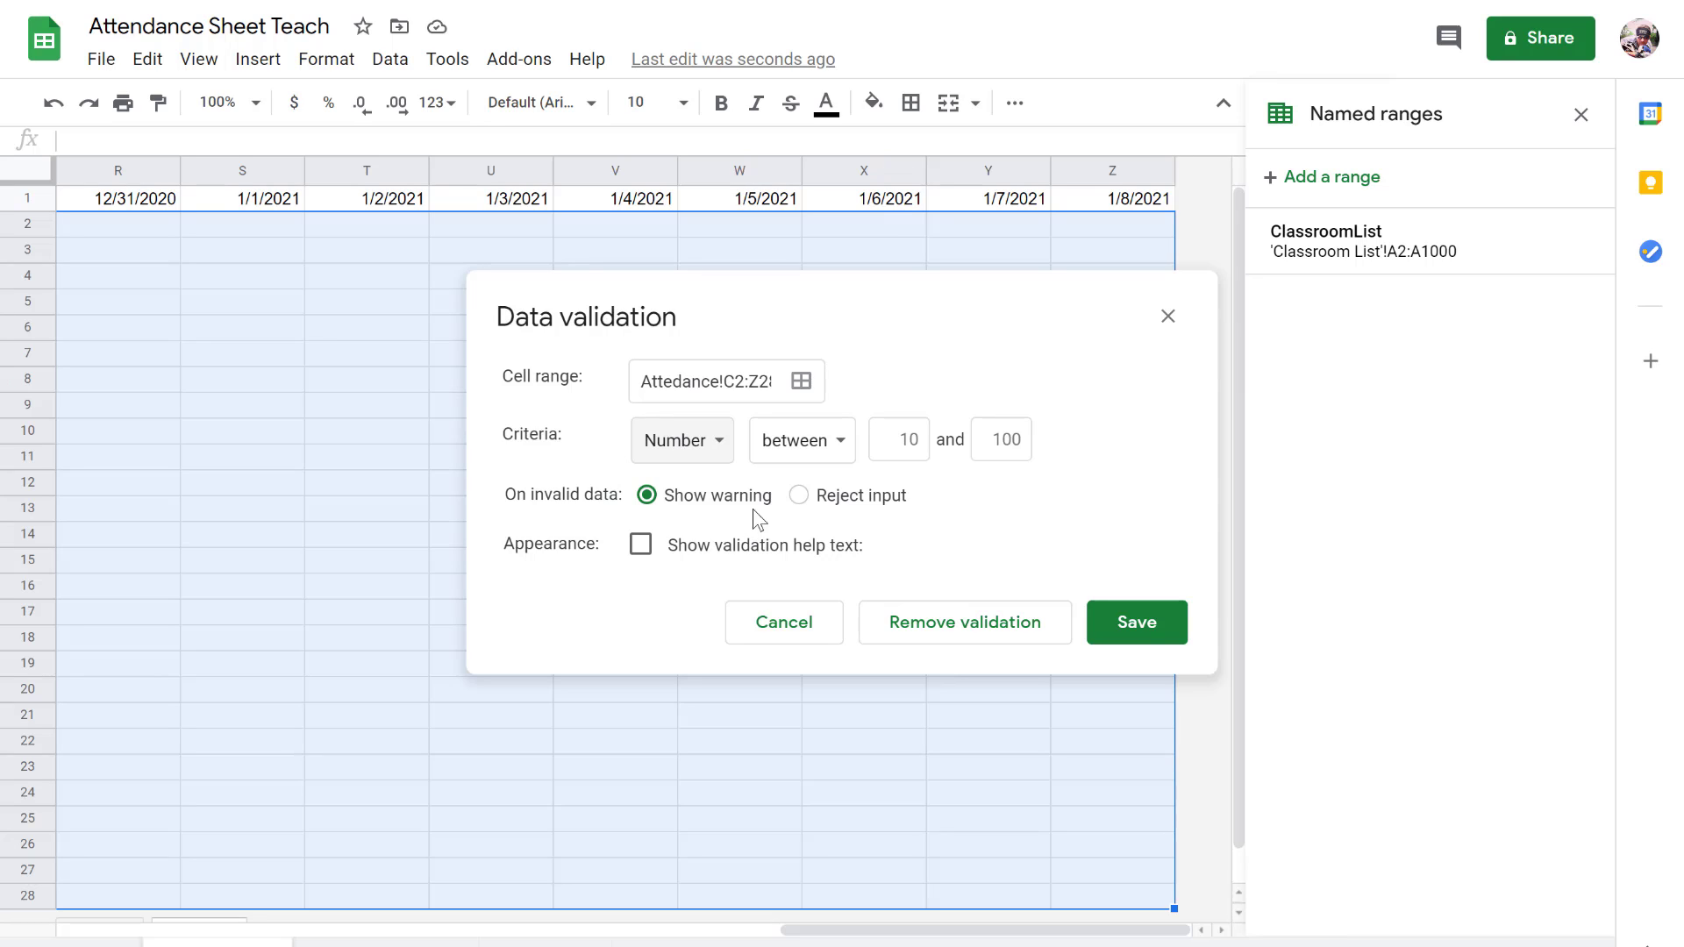
{"action": "left_click", "coordinate": [900, 441]}
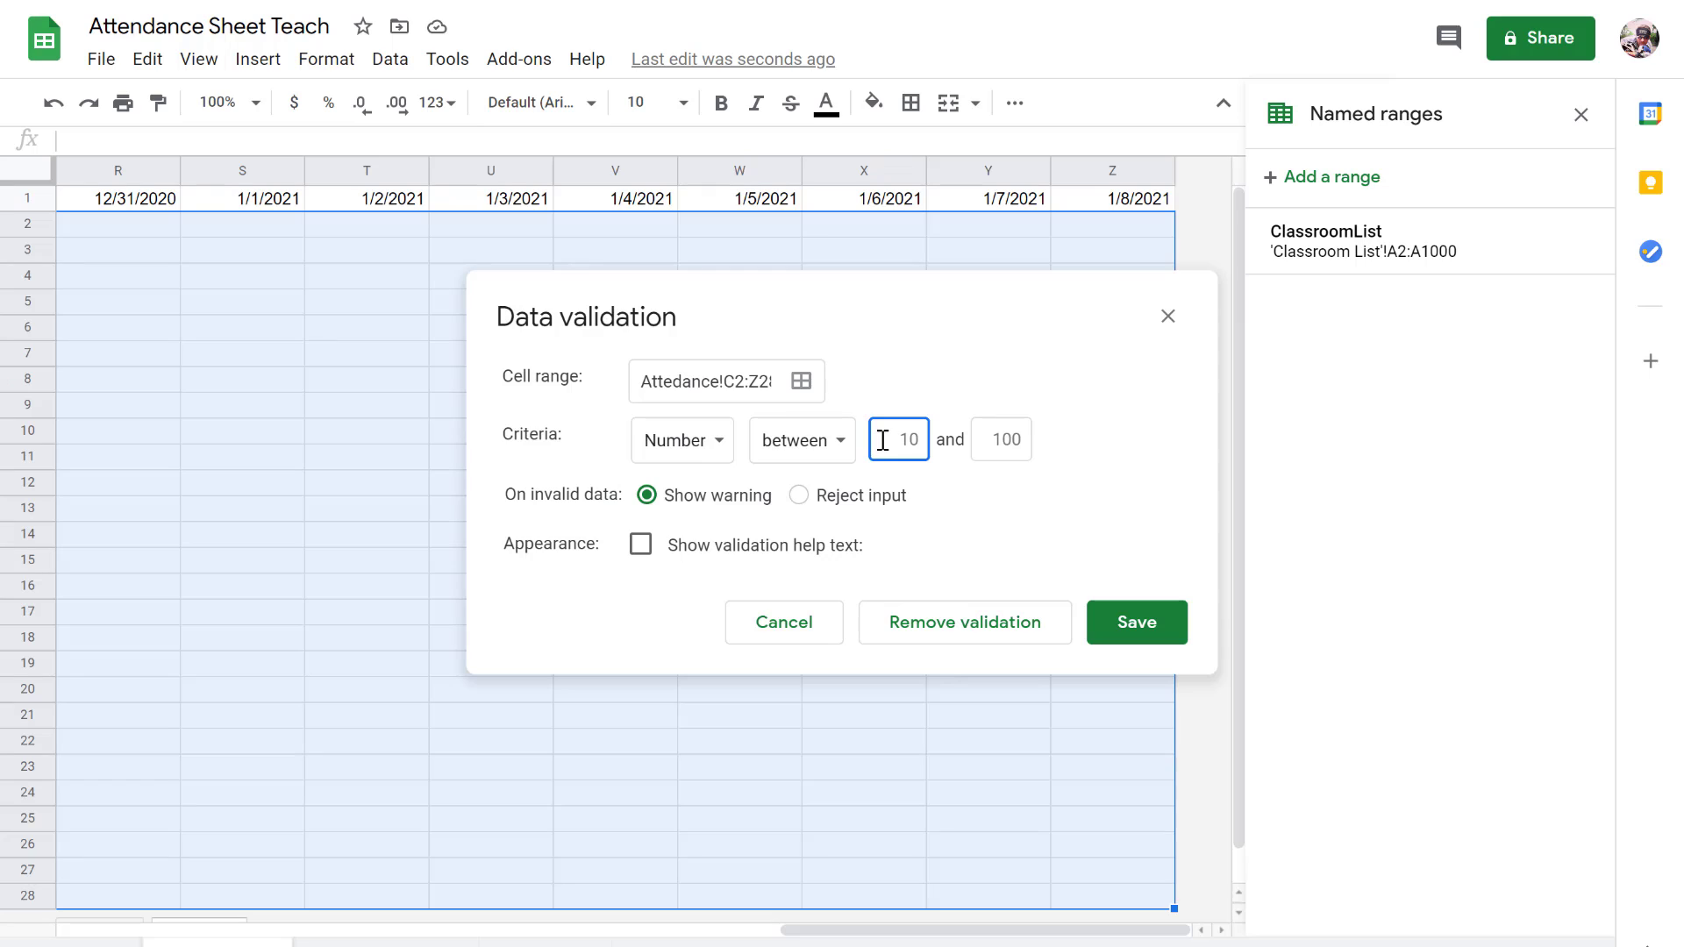
{"action": "type", "text": "0"}
{"action": "left_click", "coordinate": [993, 439]}
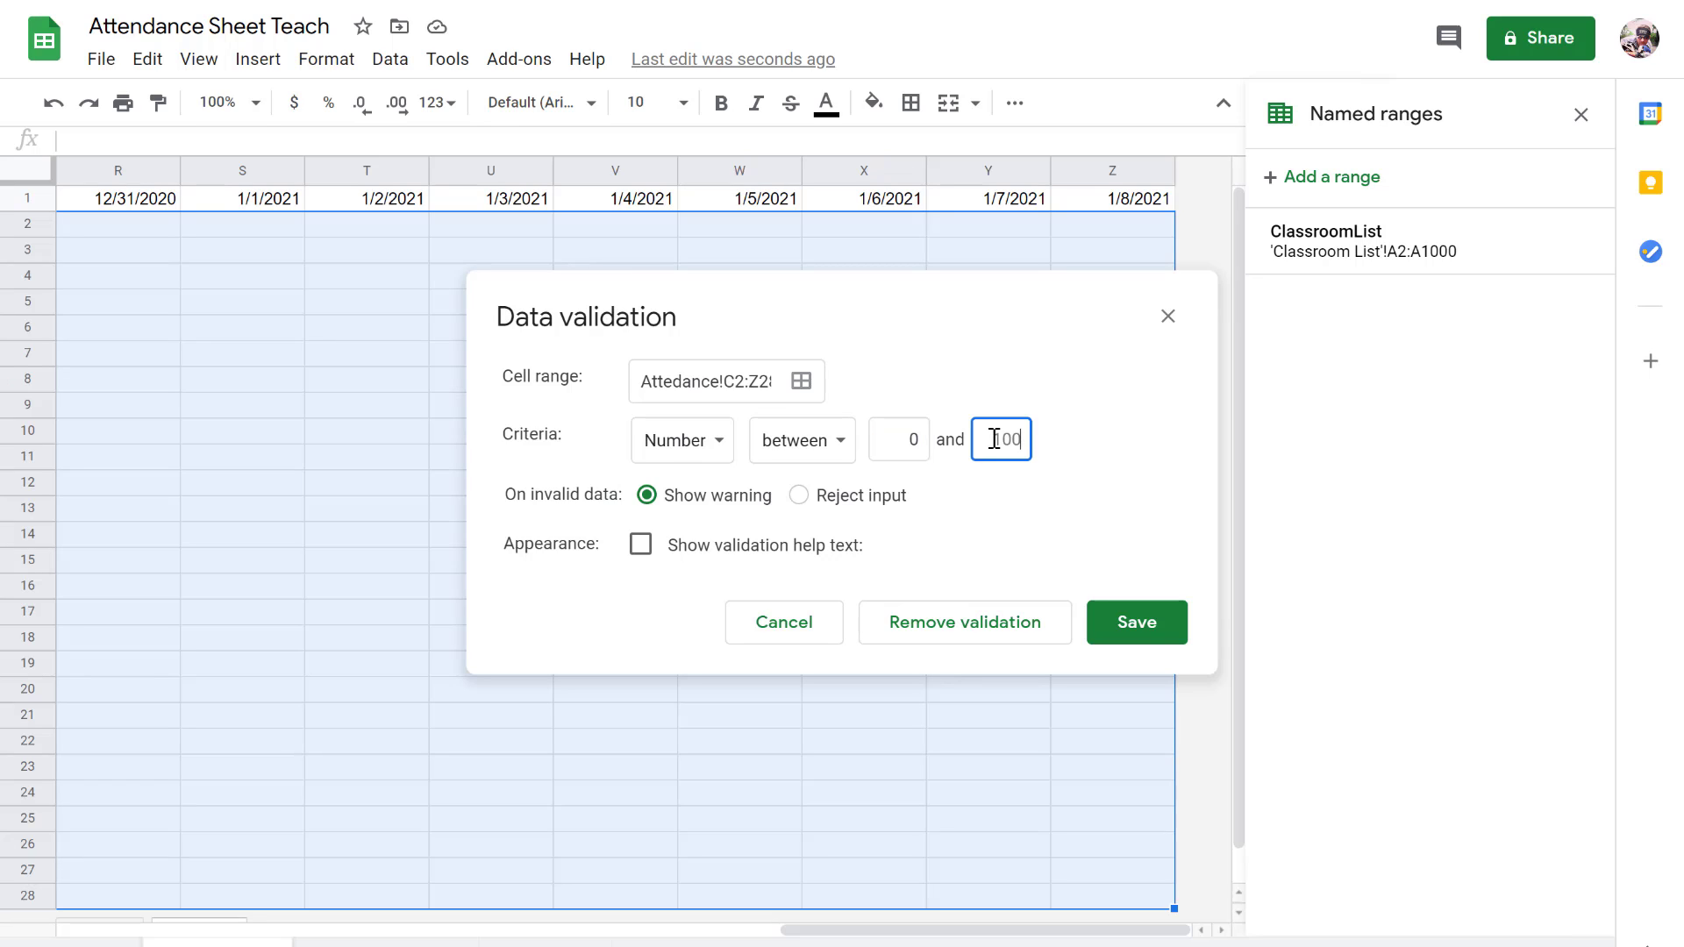
{"action": "type", "text": "1"}
{"action": "left_click", "coordinate": [798, 496]}
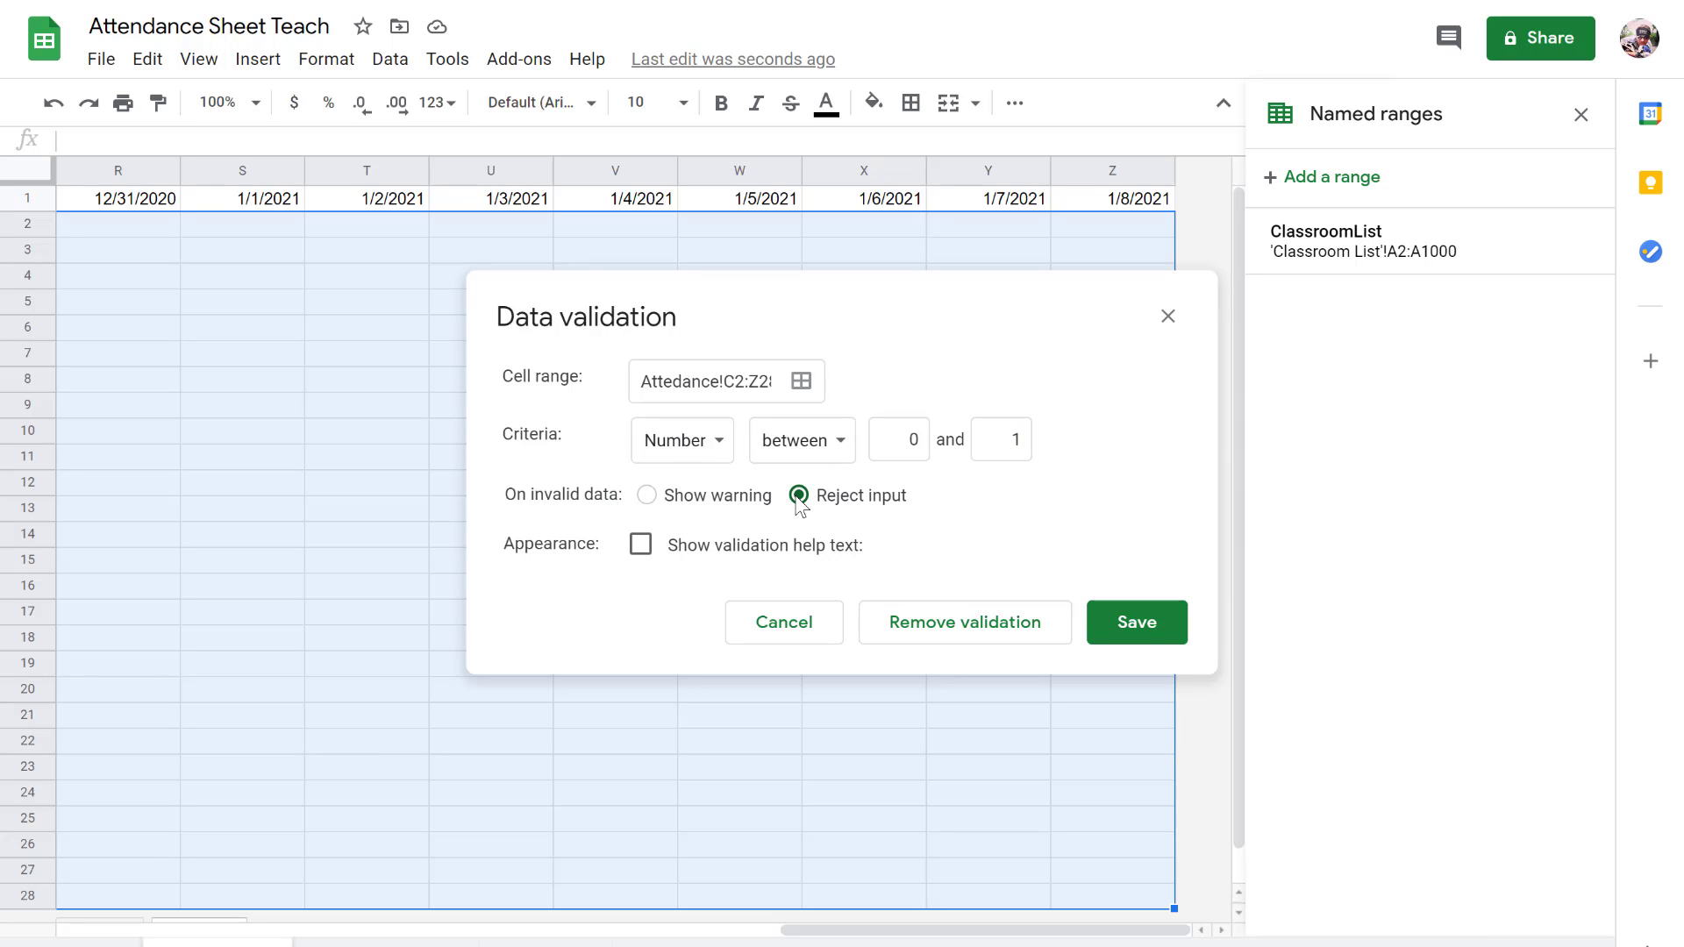
Step: Show validation help text "Enter a number between 0 and 1. Leave Blank if the child was not scheduled for that day." and save the rule
{"action": "left_click", "coordinate": [640, 548]}
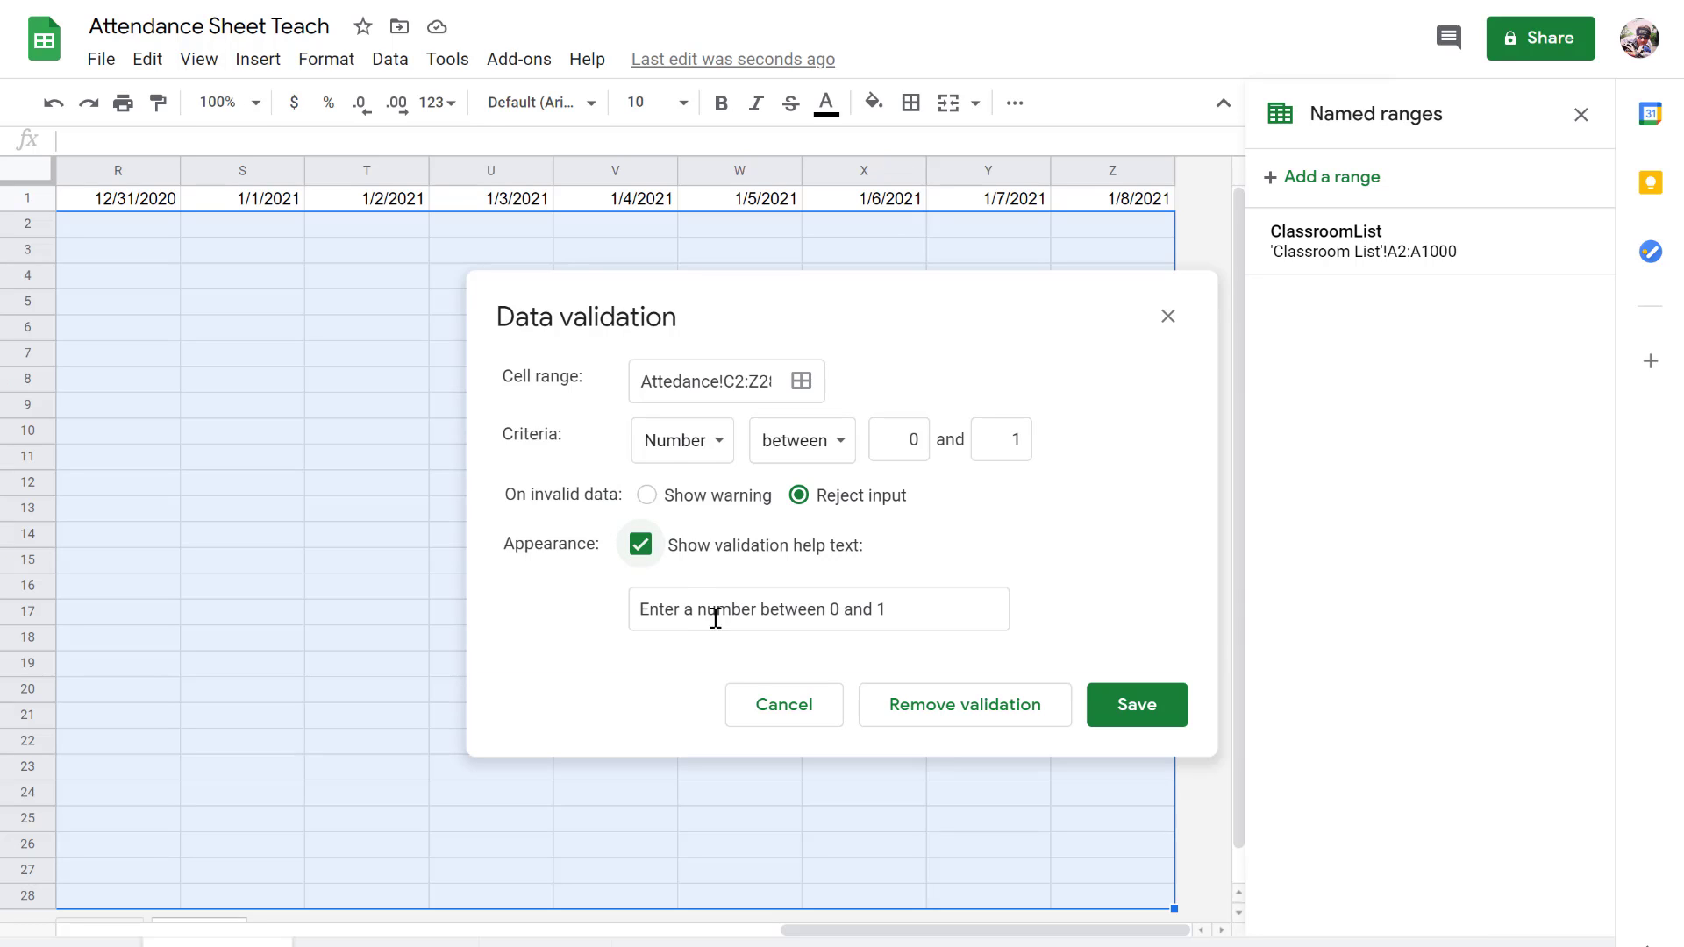
{"action": "left_click", "coordinate": [926, 613]}
{"action": "type", "text": ". "}
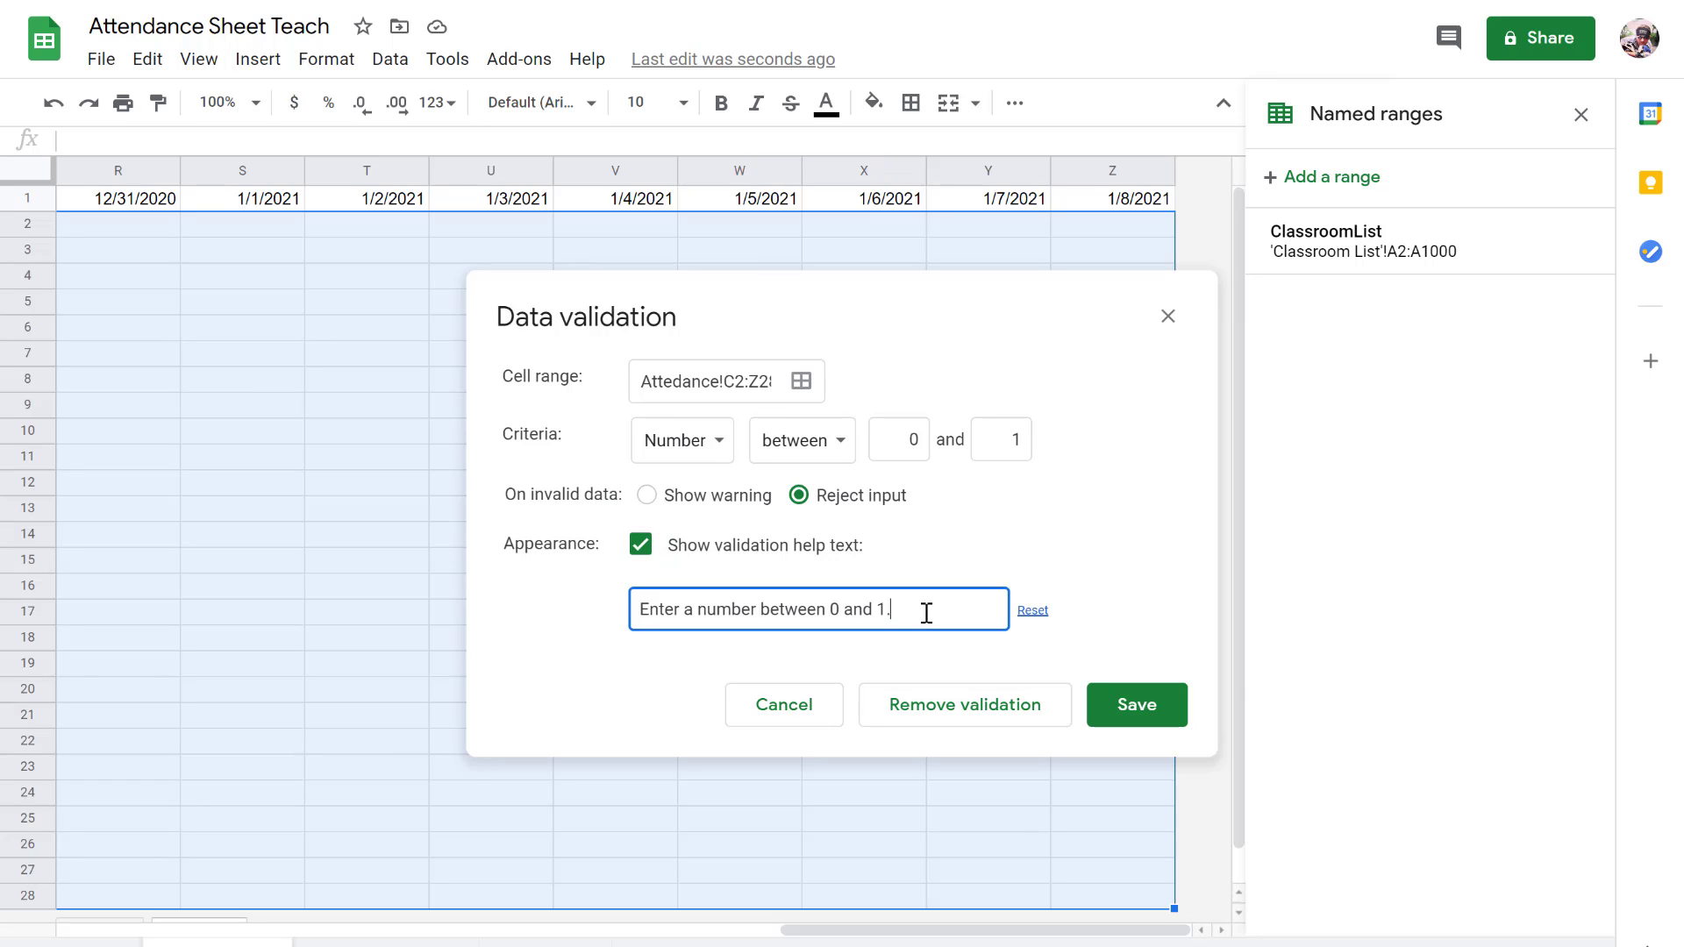
{"action": "type", "text": "Leave Blank id"}
{"action": "key", "text": "BackSpace"}
{"action": "key", "text": "BackSpace"}
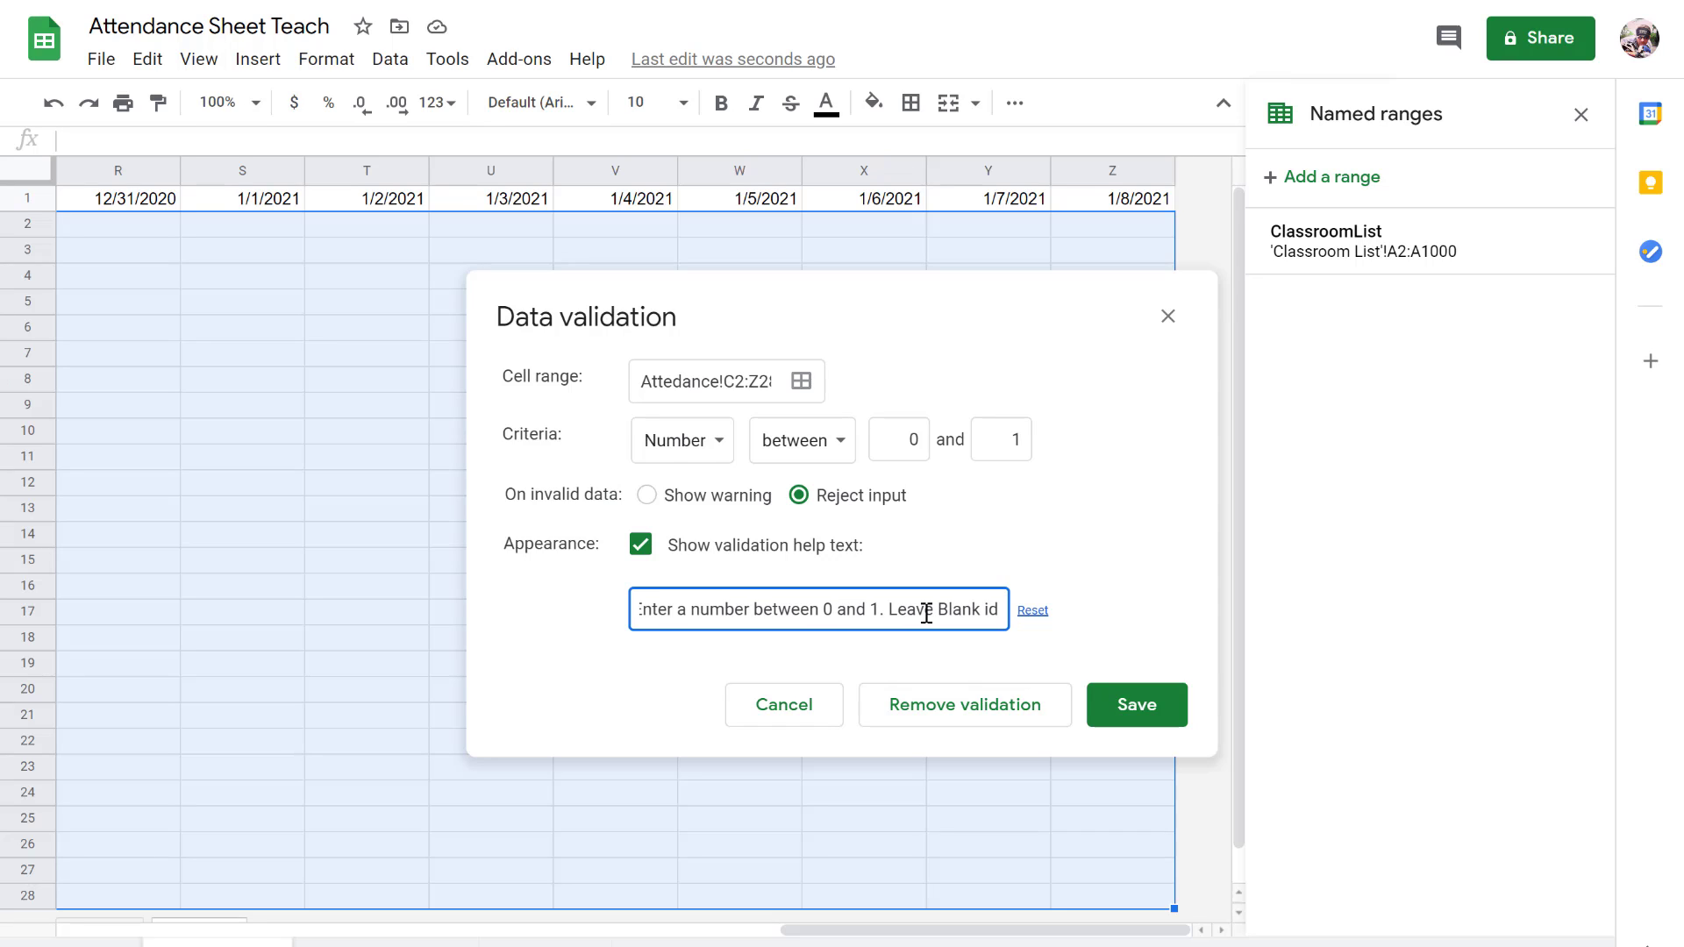
{"action": "type", "text": "f the c"}
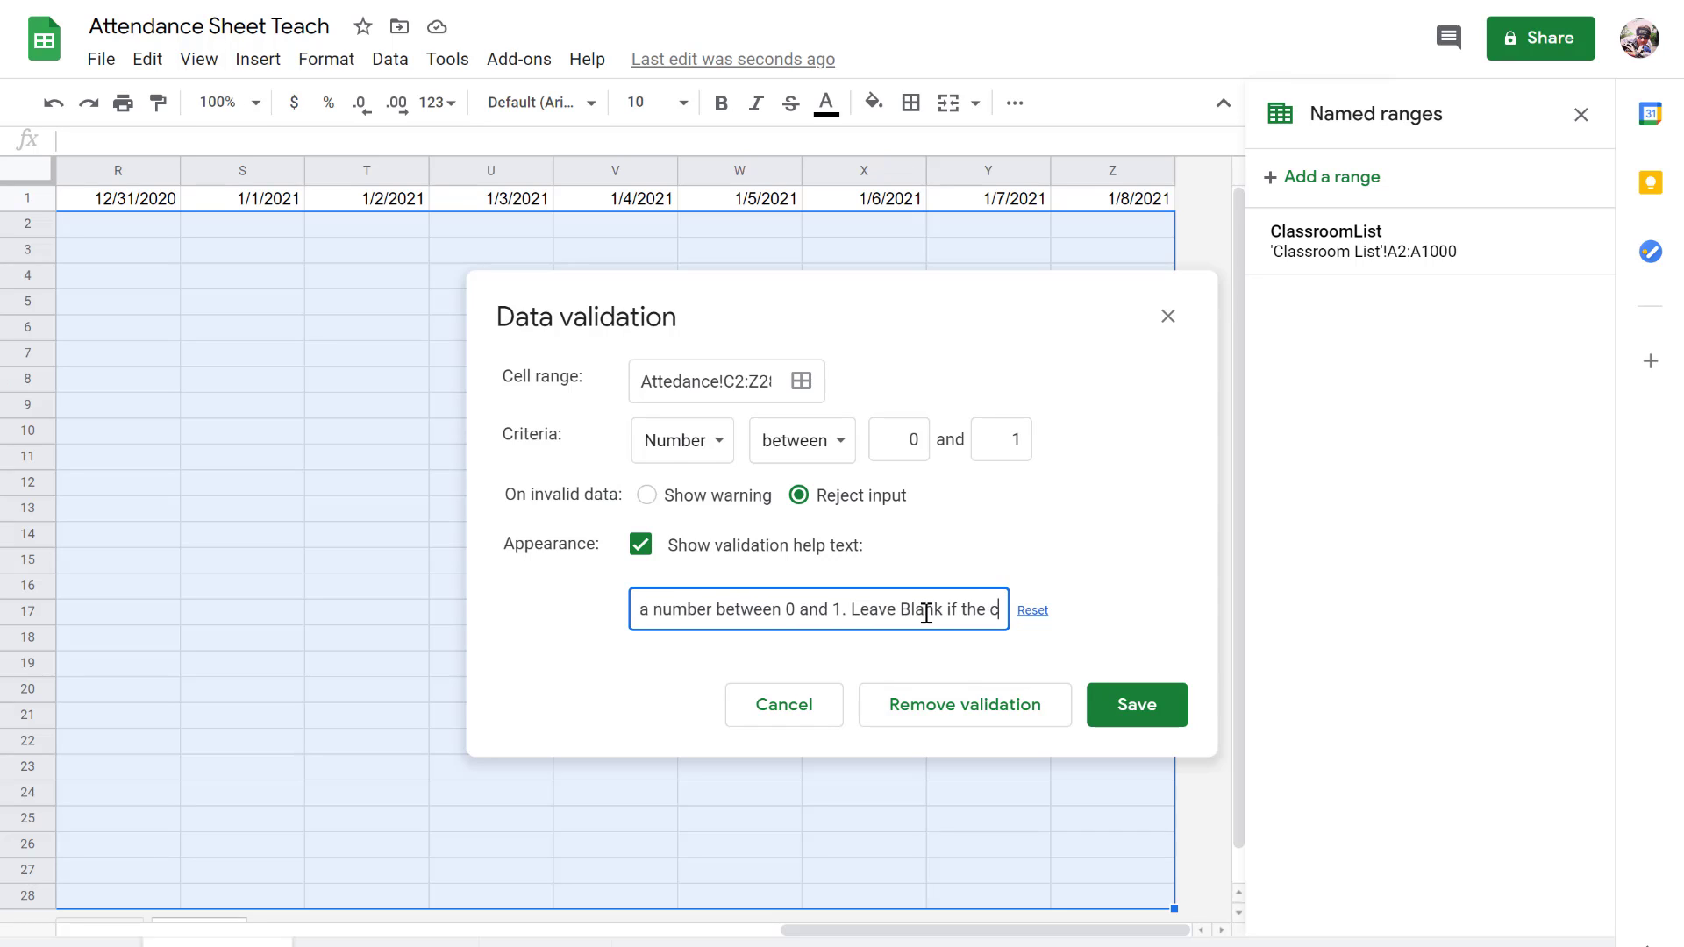
{"action": "type", "text": "hild was "}
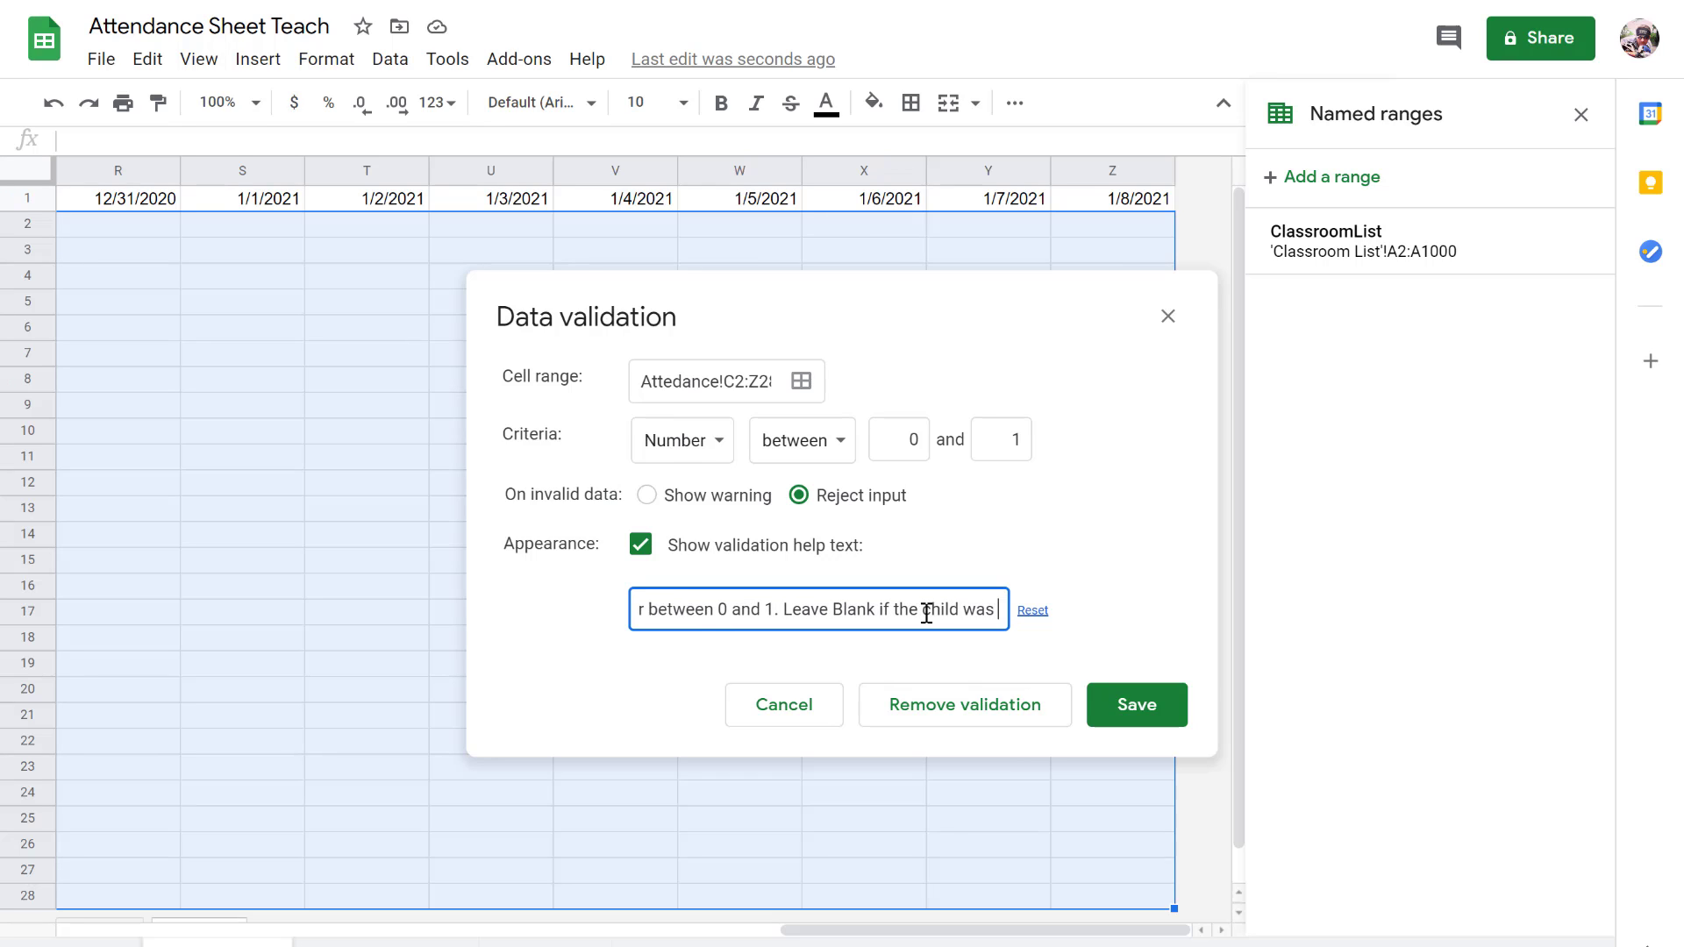
{"action": "type", "text": "not schedul"}
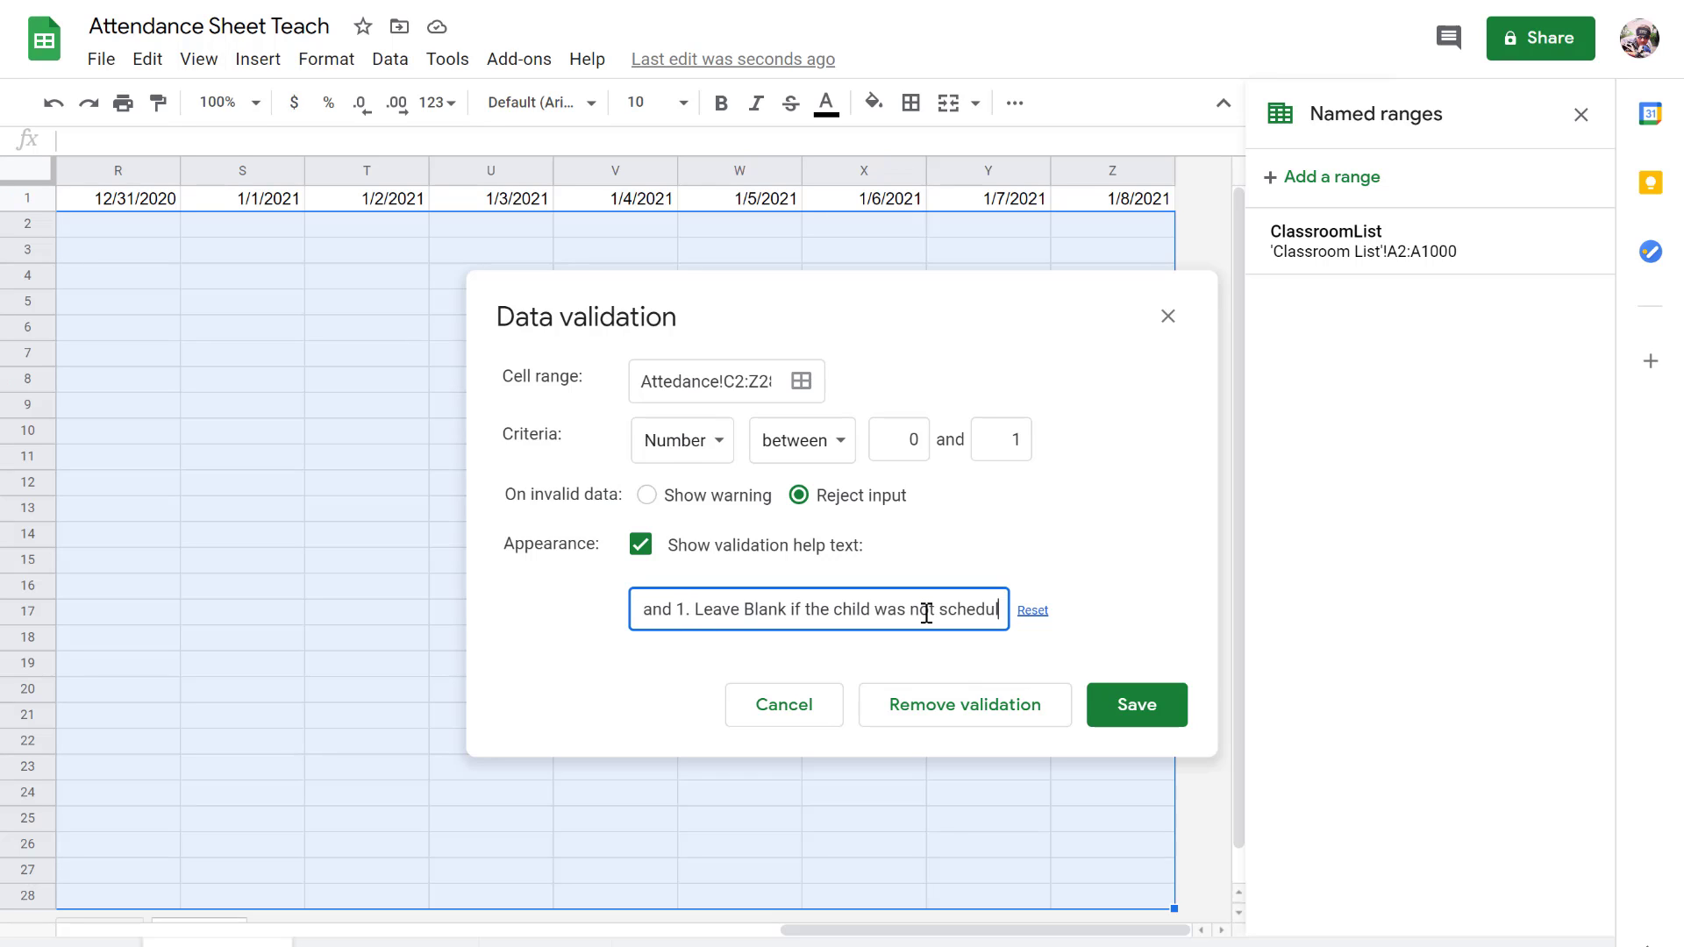
{"action": "type", "text": "ed for tha"}
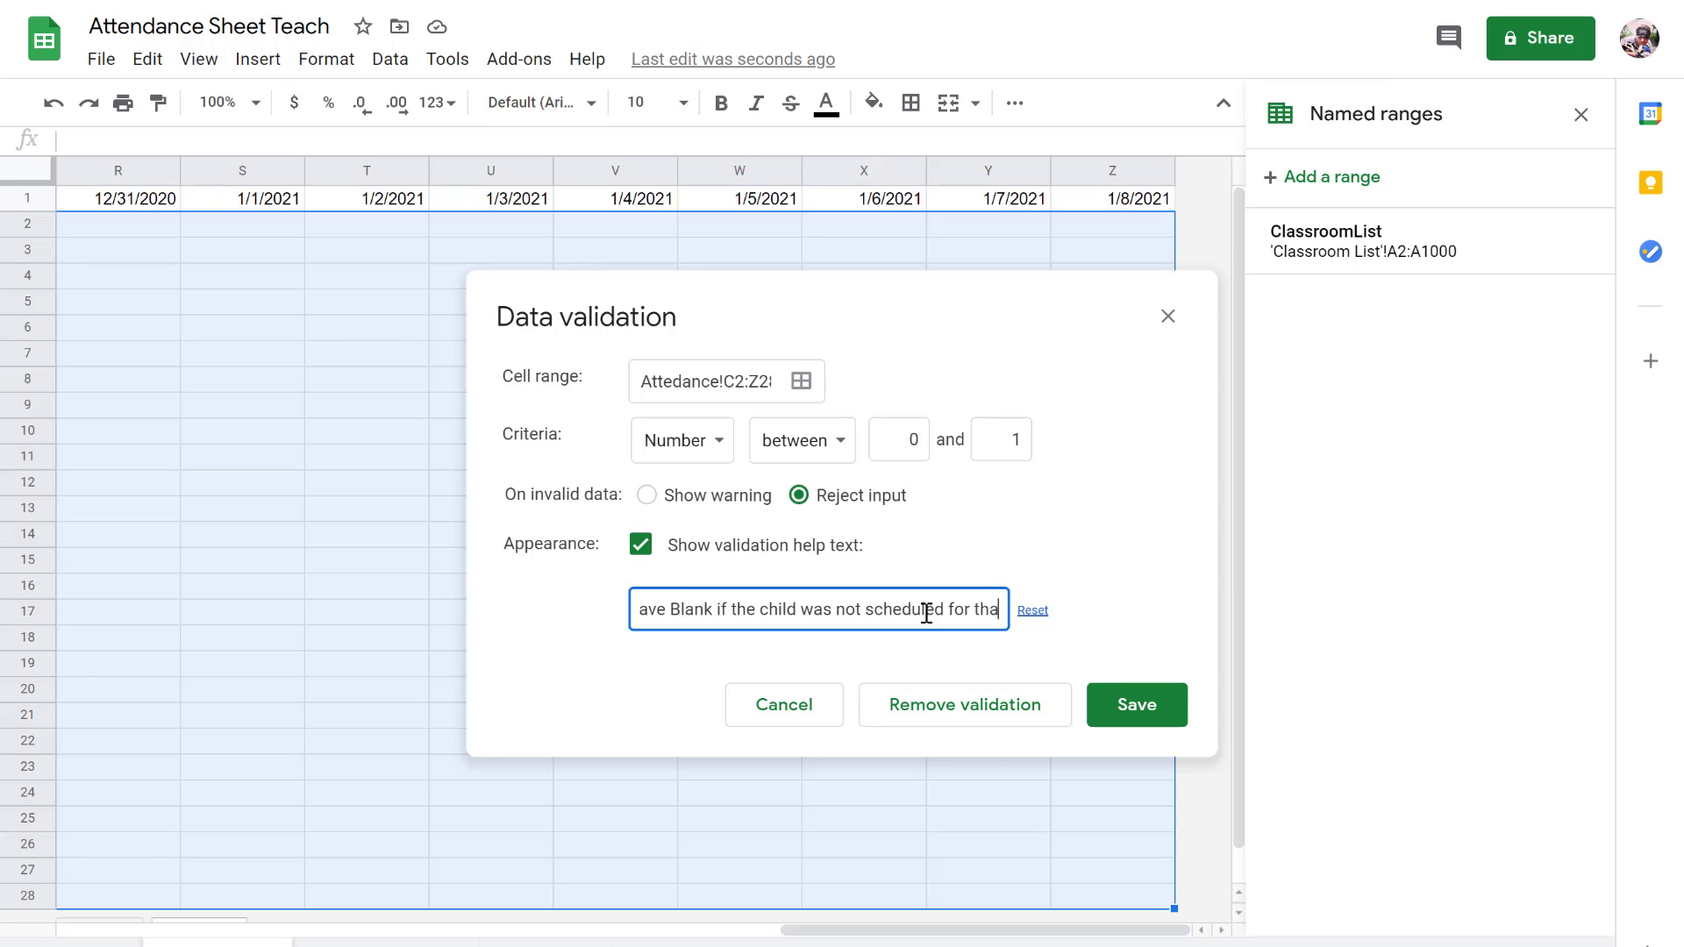
{"action": "type", "text": "t day"}
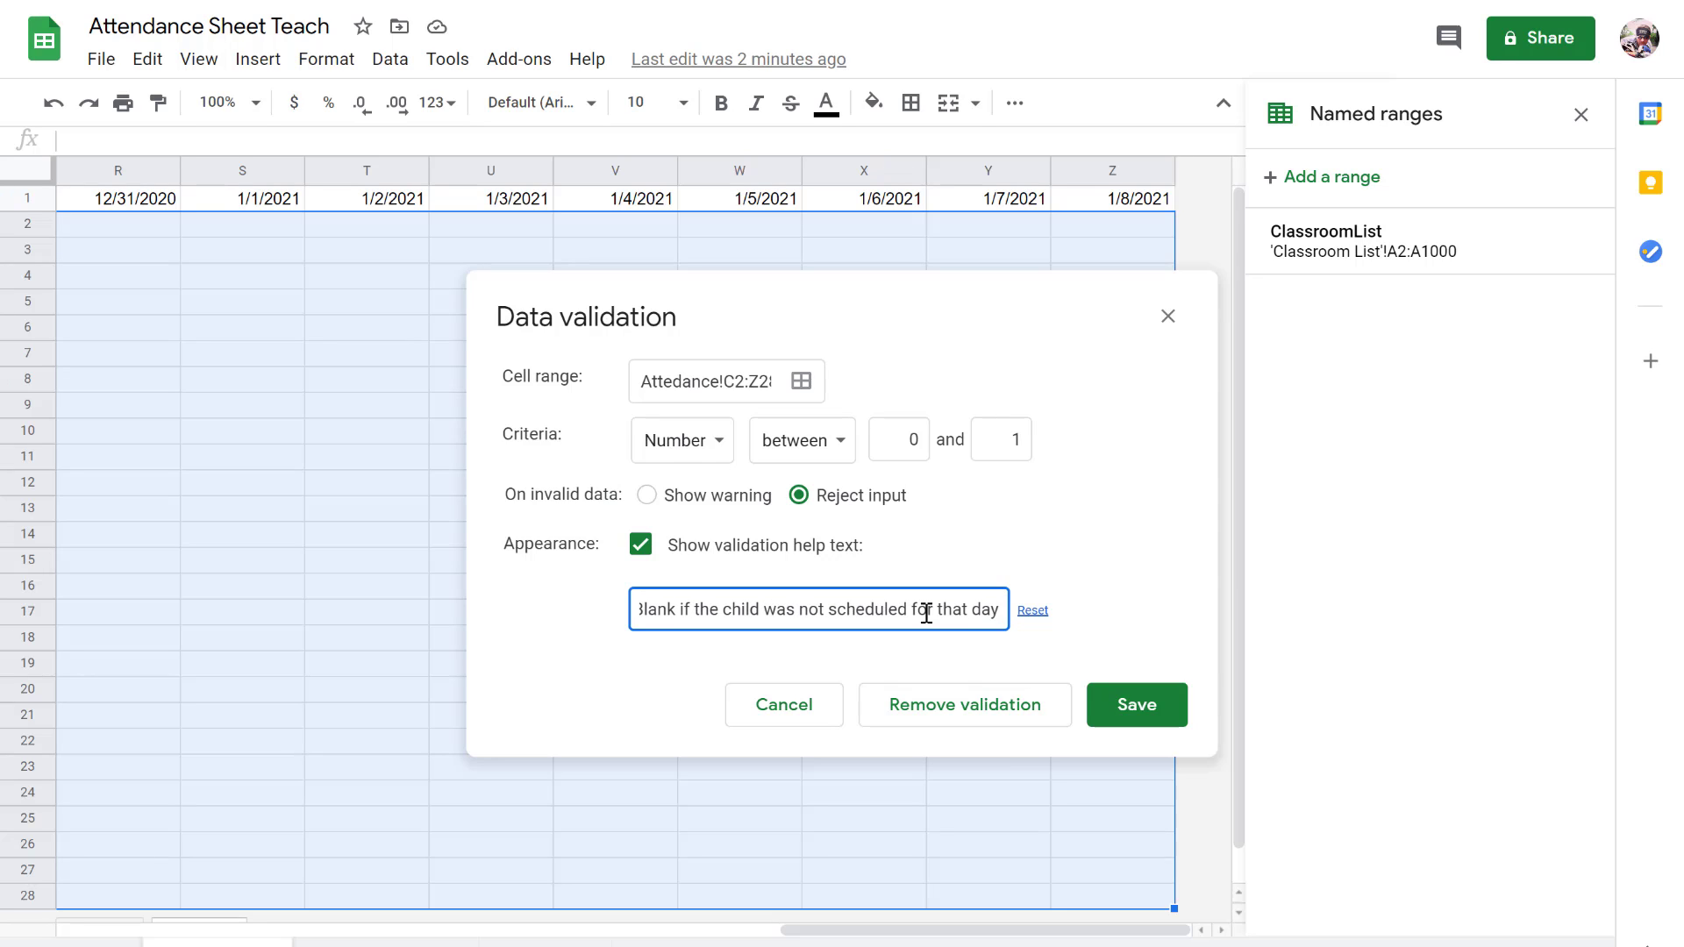
{"action": "type", "text": " or"}
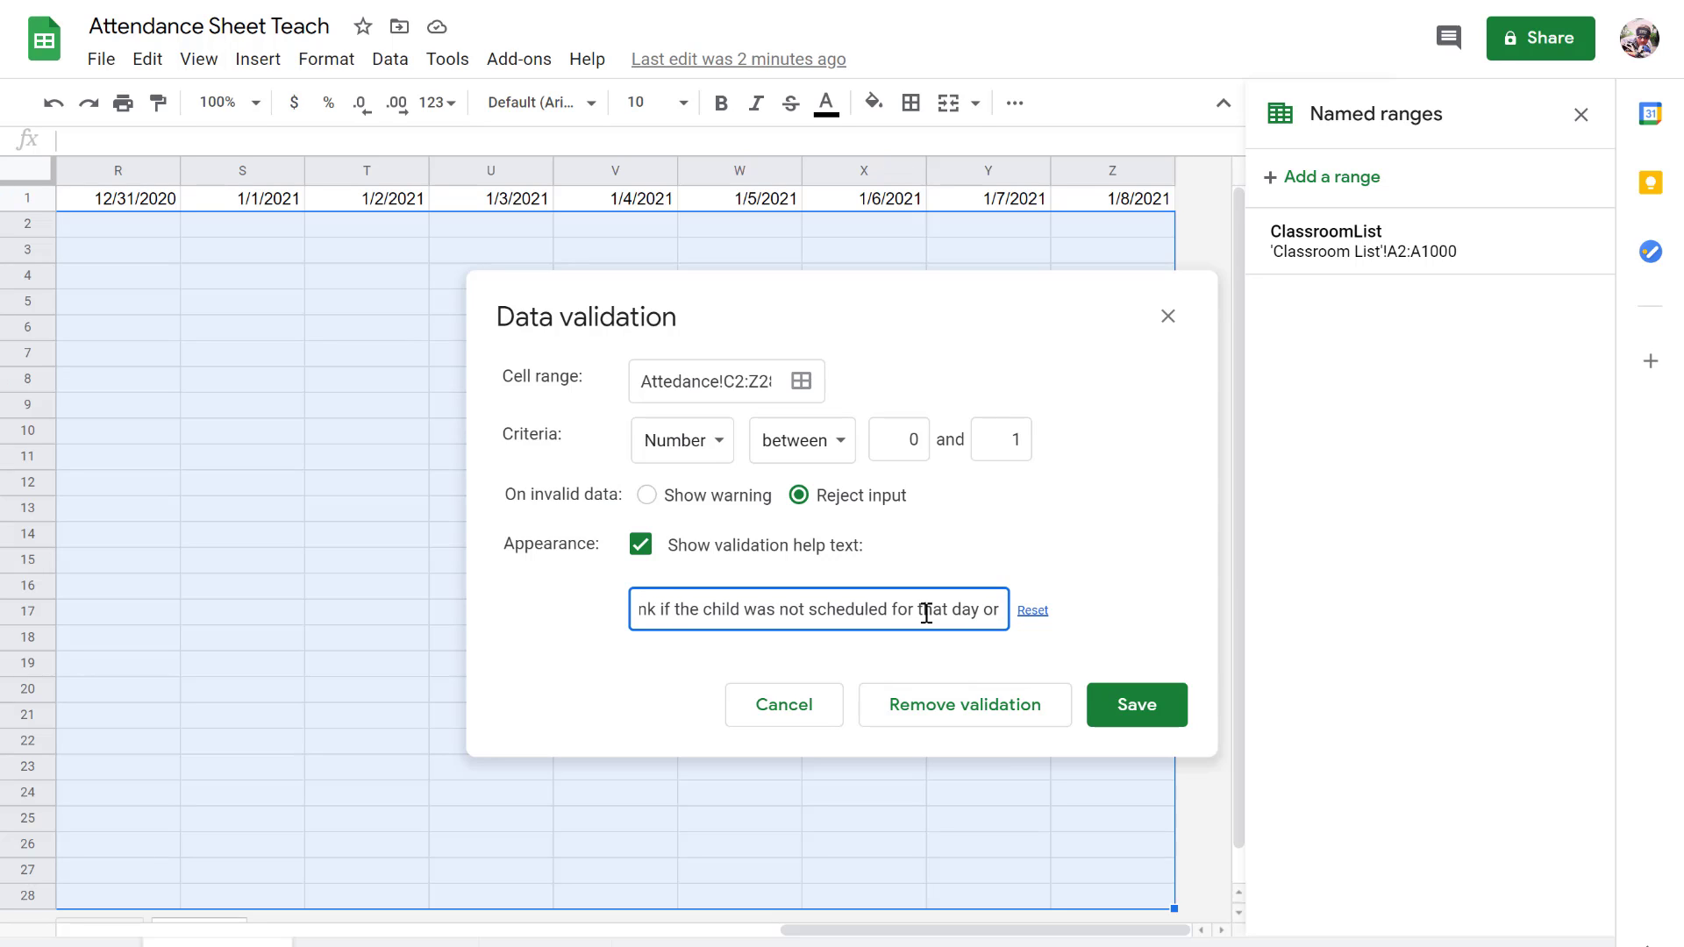
{"action": "key", "text": "BackSpace"}
{"action": "key", "text": "BackSpace"}
{"action": "key", "text": "BackSpace"}
{"action": "type", "text": "."}
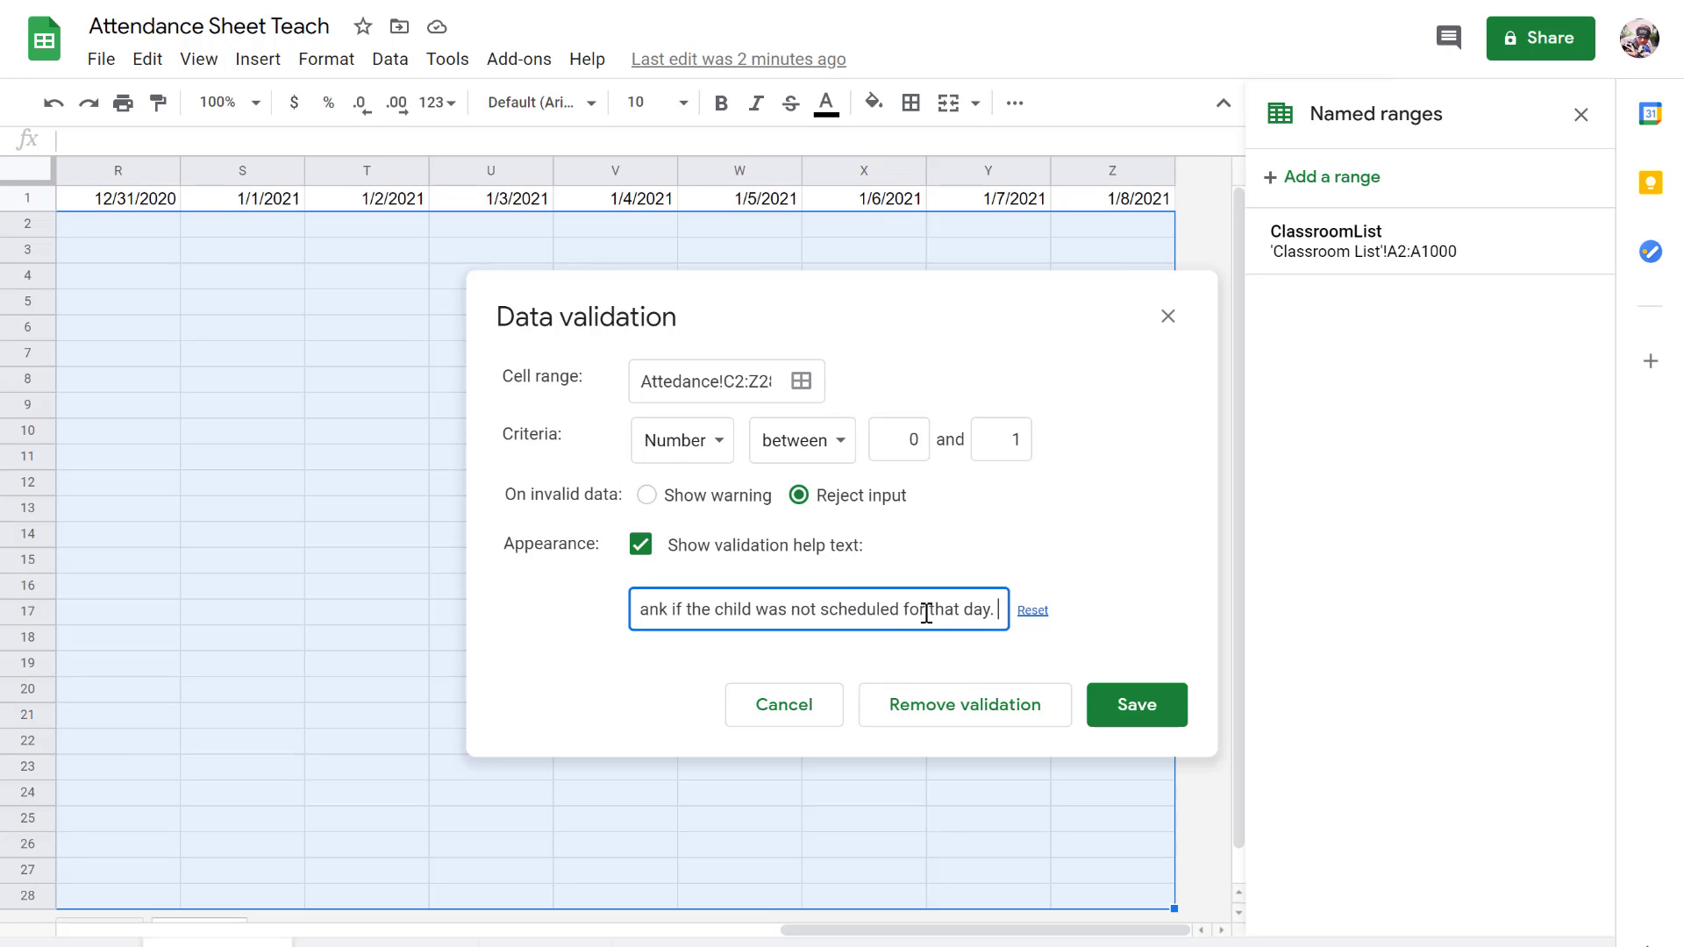
{"action": "left_click", "coordinate": [1134, 712]}
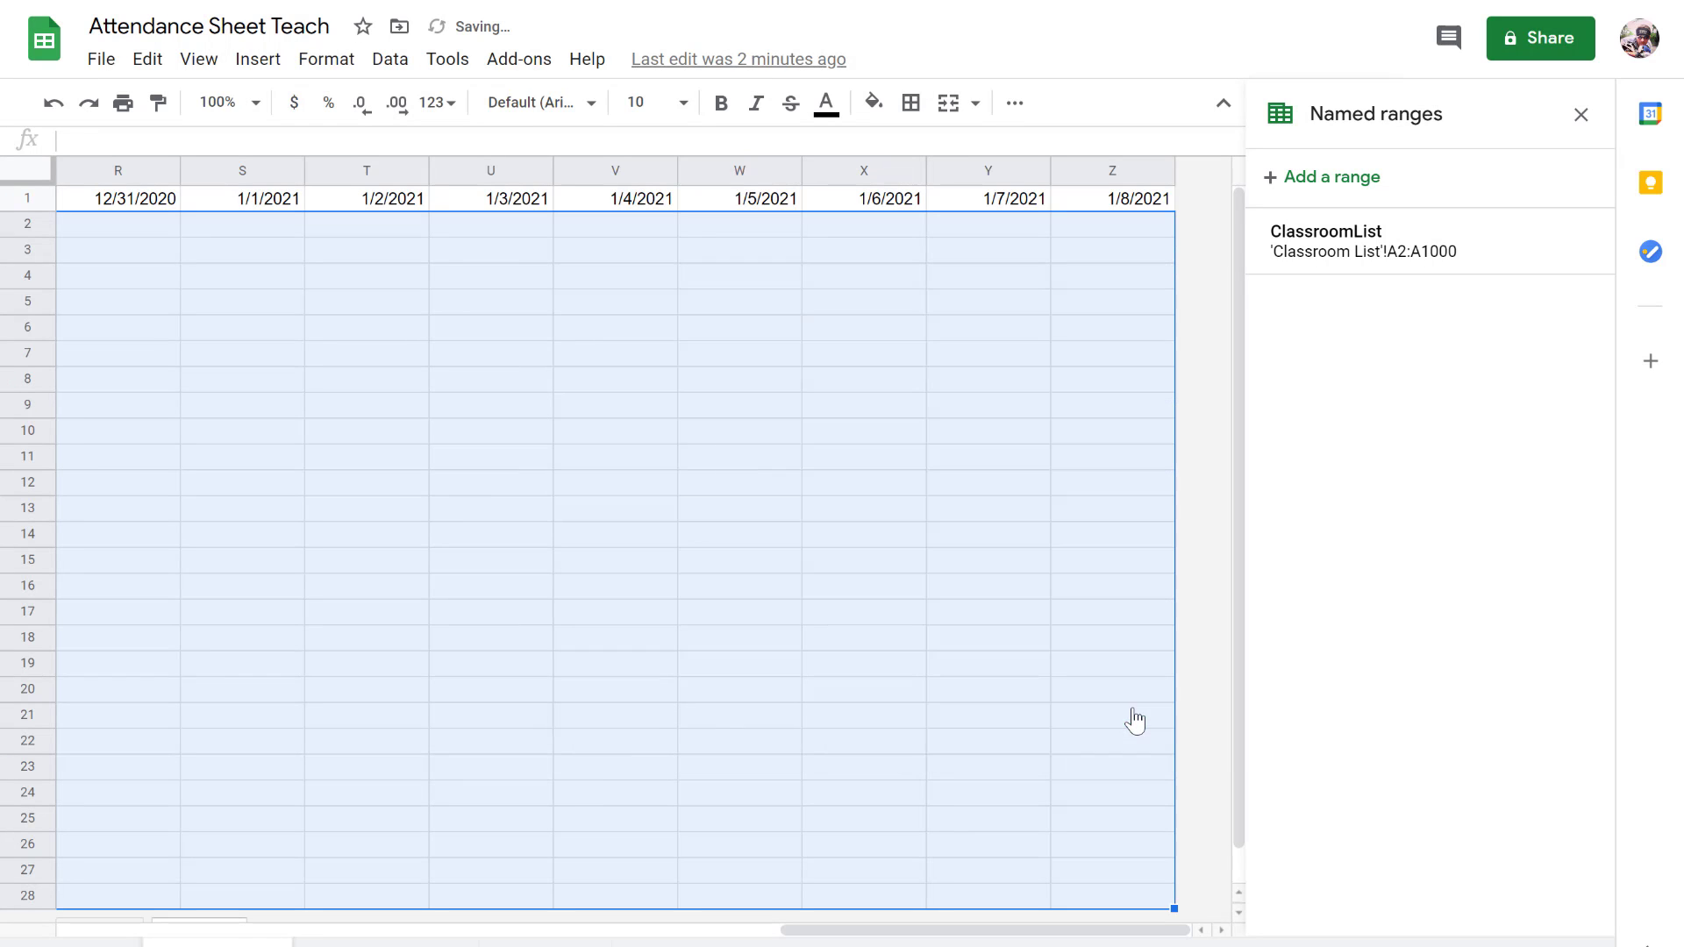
Step: Test the attendance validation by trying to enter the text "we" and the number 45 in C2
{"action": "left_click", "coordinate": [567, 491]}
{"action": "scroll", "coordinate": [567, 491], "scroll_direction": "left", "scroll_amount": 15}
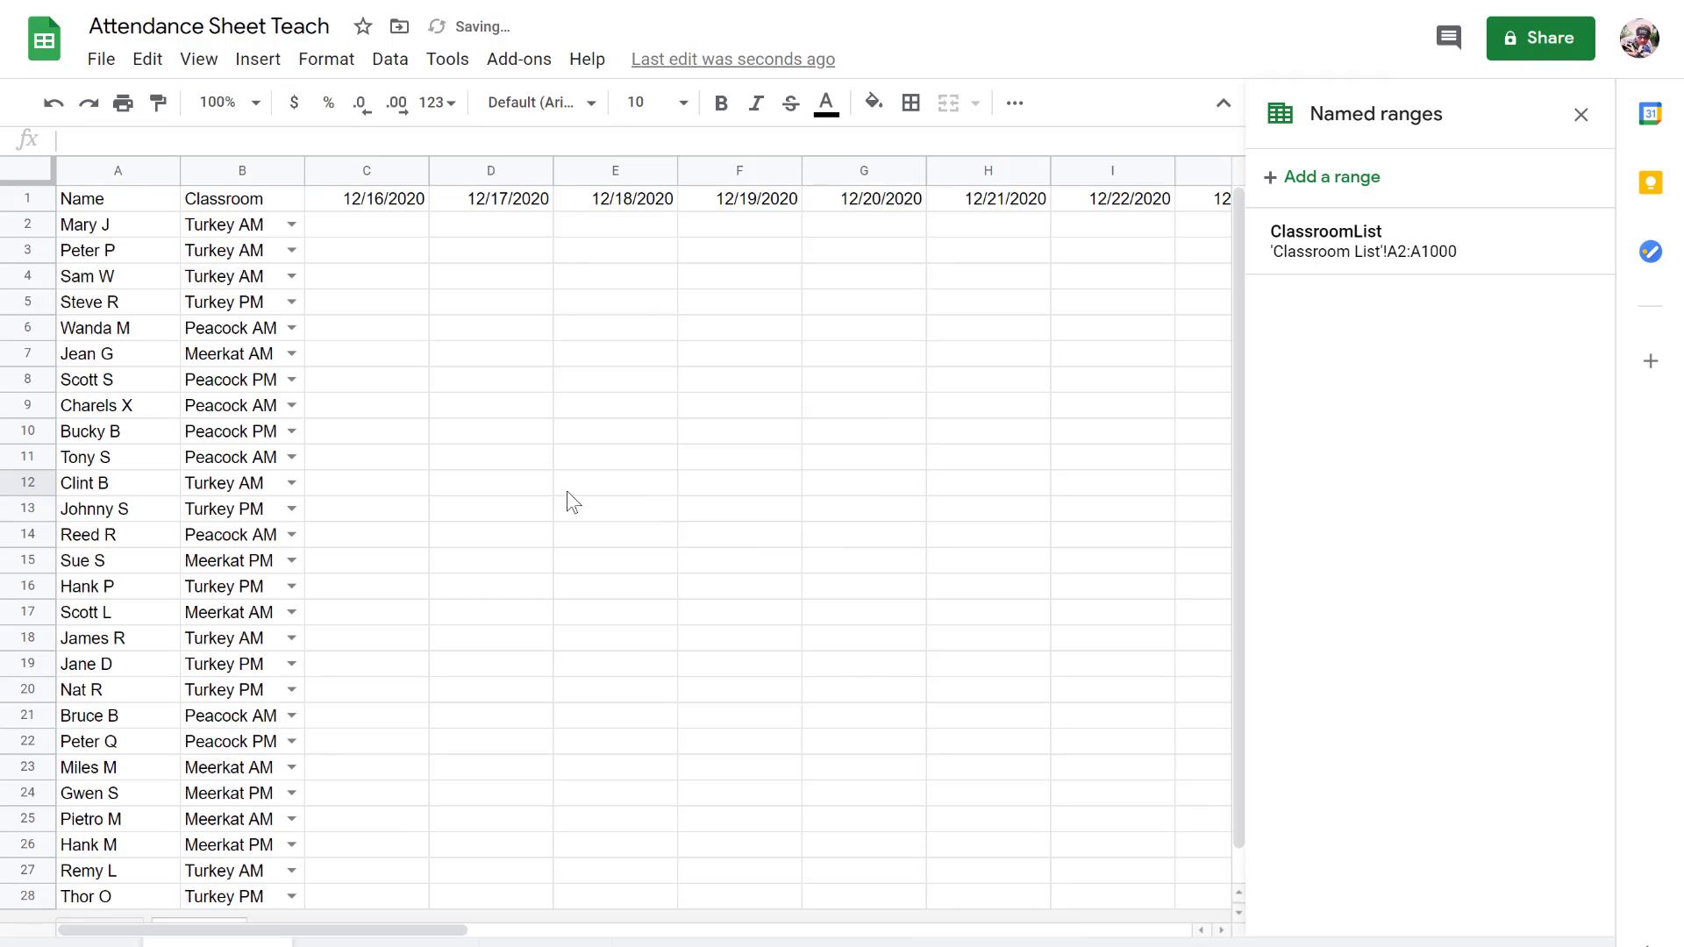
{"action": "left_click", "coordinate": [402, 230]}
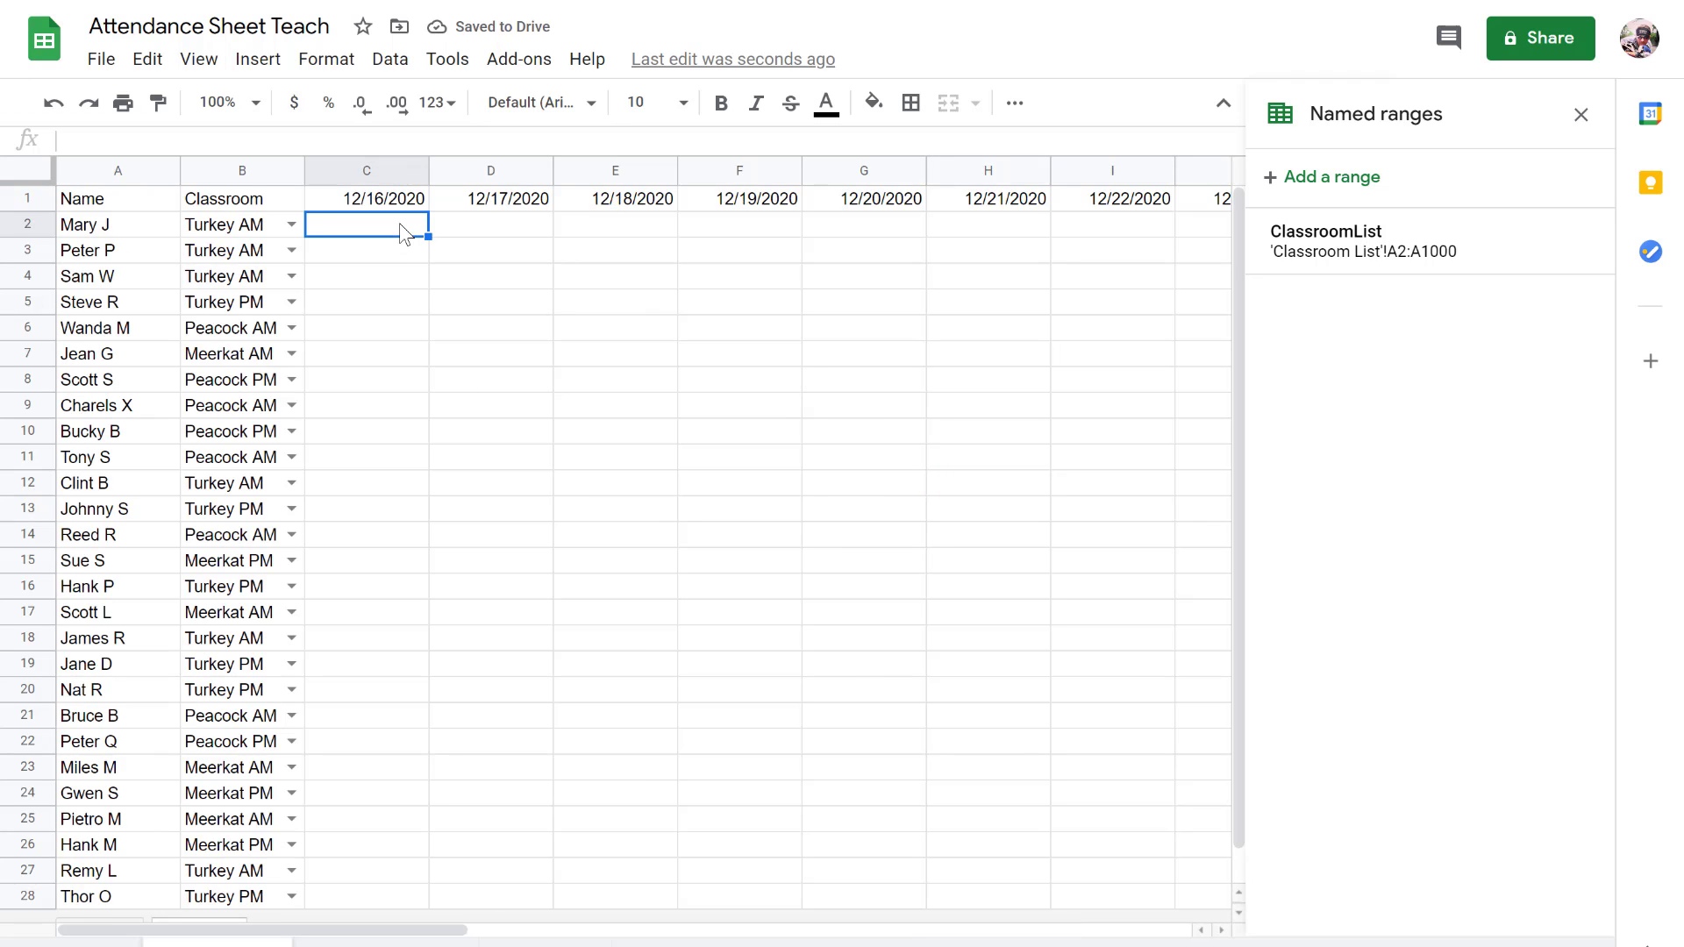
{"action": "type", "text": "we"}
{"action": "key", "text": "Return"}
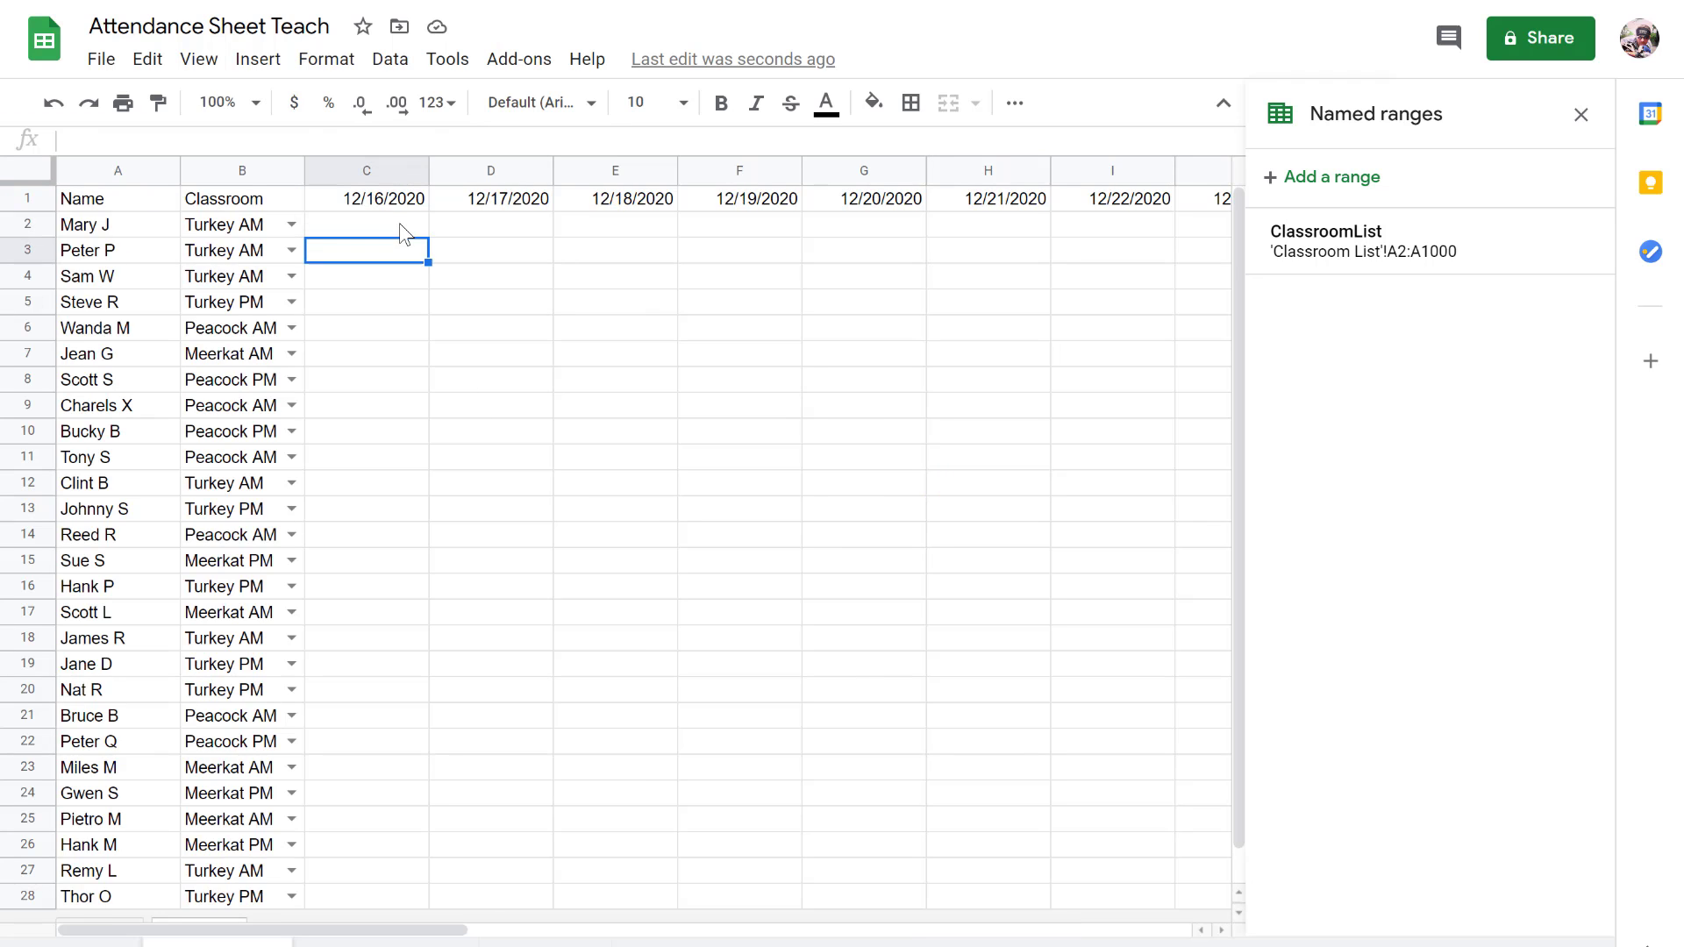
{"action": "left_click", "coordinate": [1110, 560]}
{"action": "left_click", "coordinate": [383, 225]}
{"action": "type", "text": "45"}
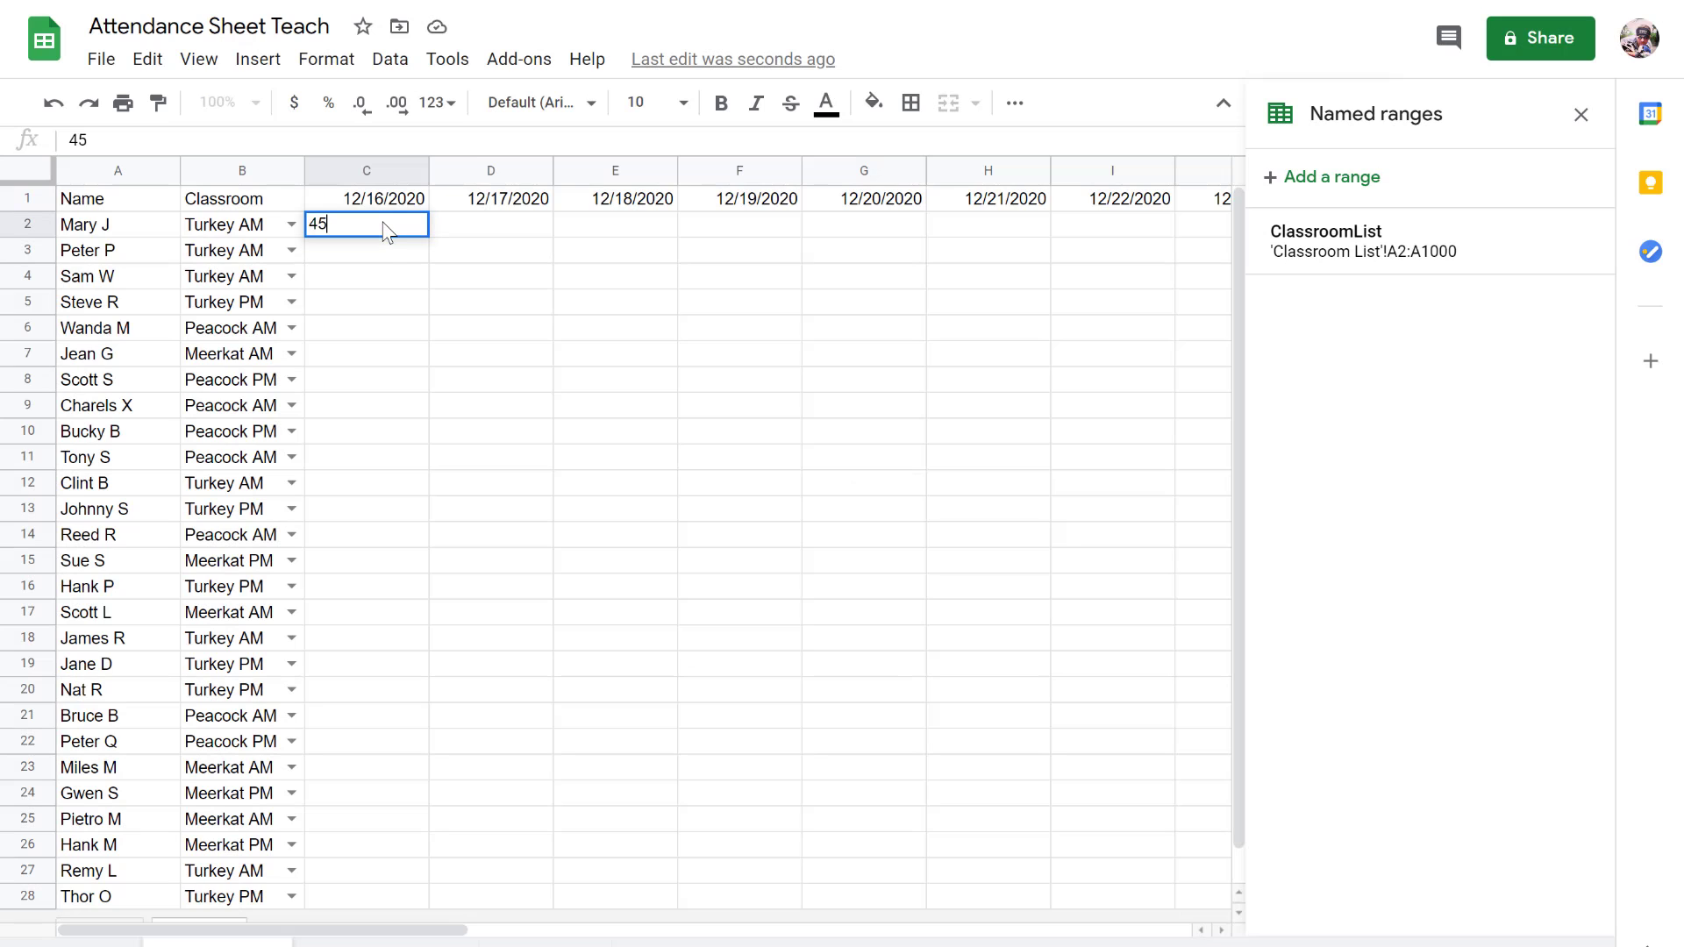
{"action": "key", "text": "Return"}
{"action": "left_click", "coordinate": [1112, 559]}
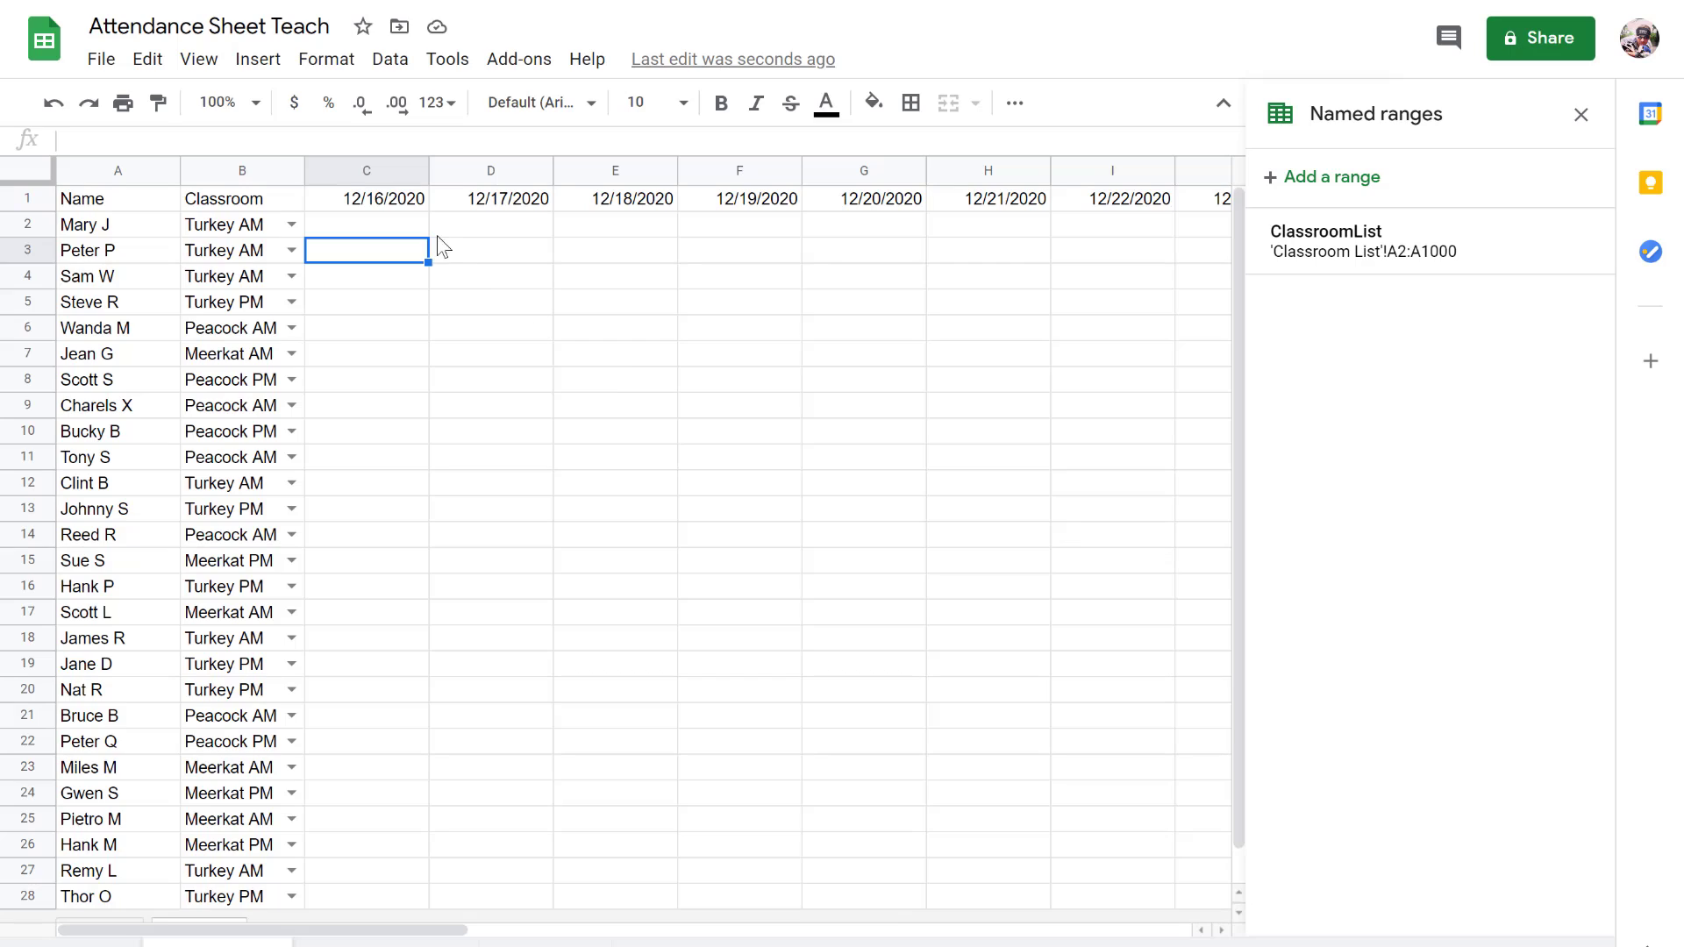
Step: Enter the 12/16/2020 attendance as 0 in C2 and 1 in C3 and C4, leaving C5 blank
{"action": "left_click", "coordinate": [411, 221]}
{"action": "type", "text": "0"}
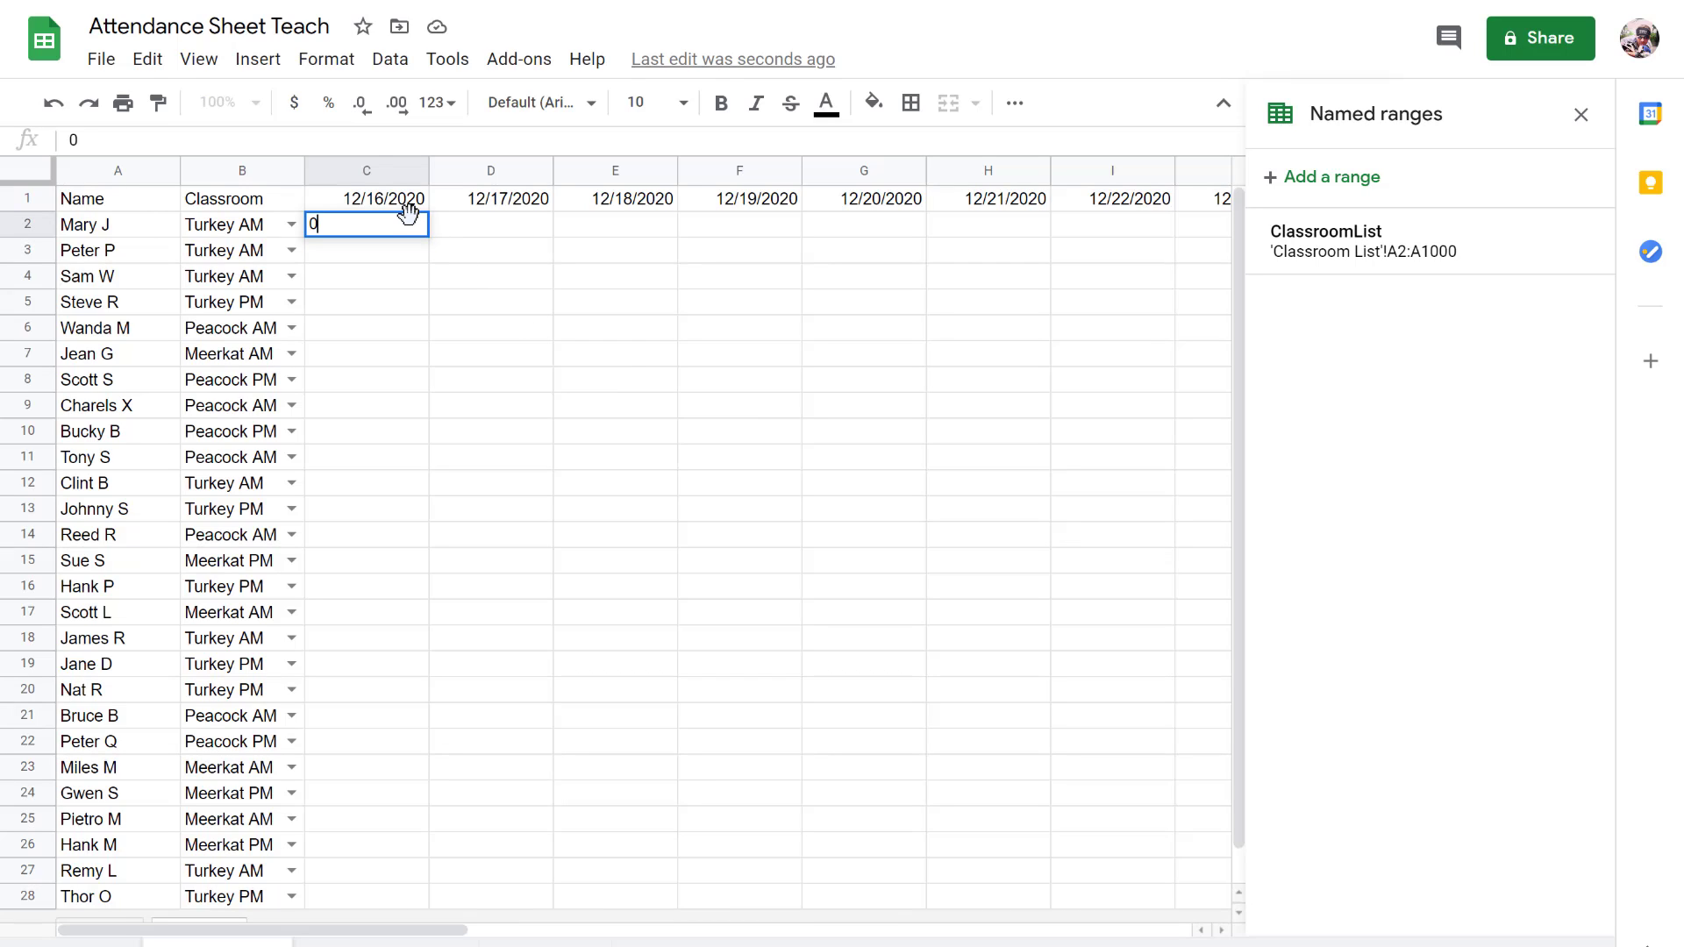
{"action": "key", "text": "Return"}
{"action": "type", "text": "1"}
{"action": "key", "text": "Return"}
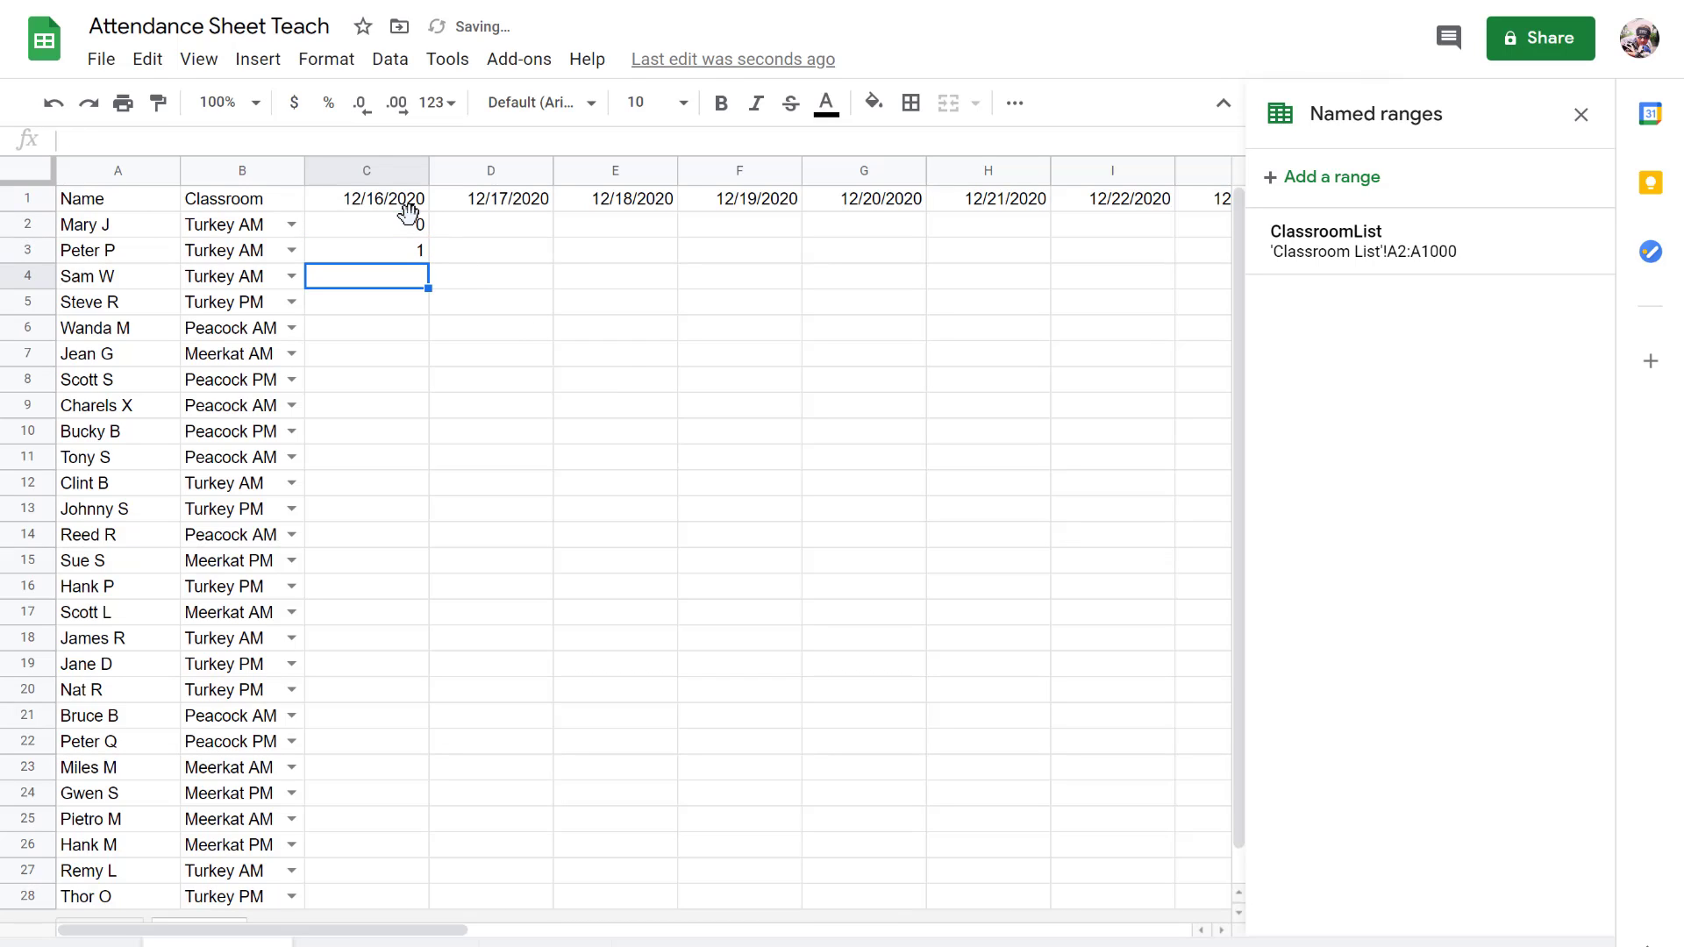
{"action": "type", "text": "1"}
{"action": "key", "text": "Return"}
{"action": "key", "text": "Down"}
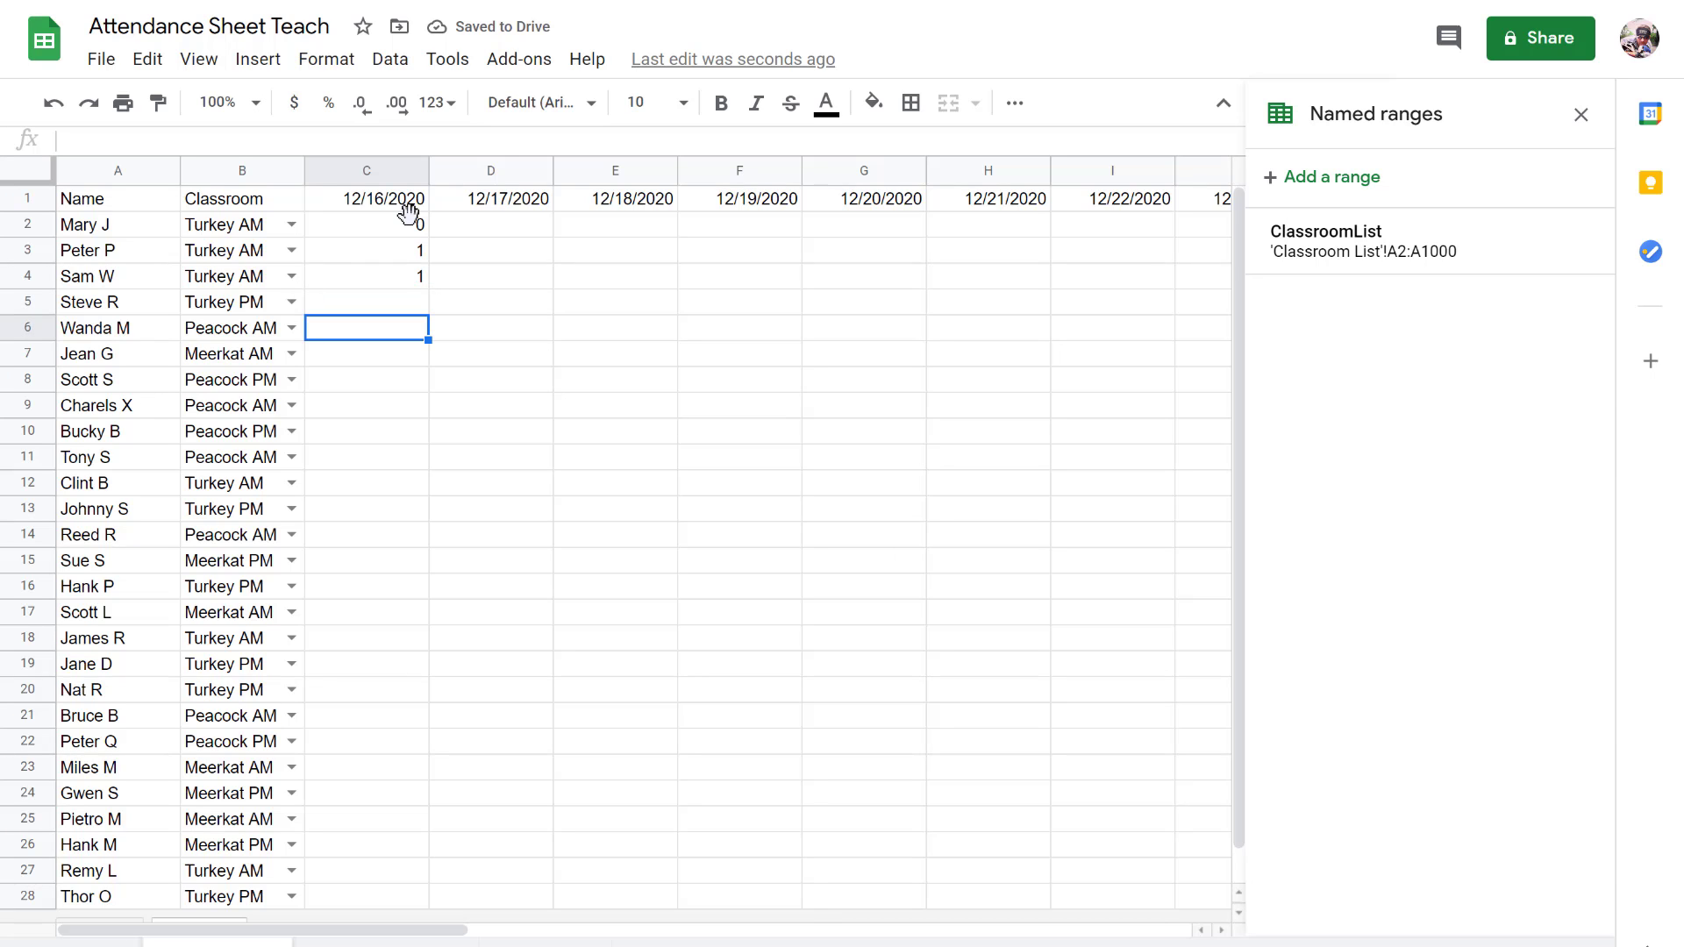
Step: Try to enter the out-of-range value 2 in C6 to test the validation rule
{"action": "type", "text": "2"}
{"action": "key", "text": "Return"}
{"action": "left_click", "coordinate": [1127, 563]}
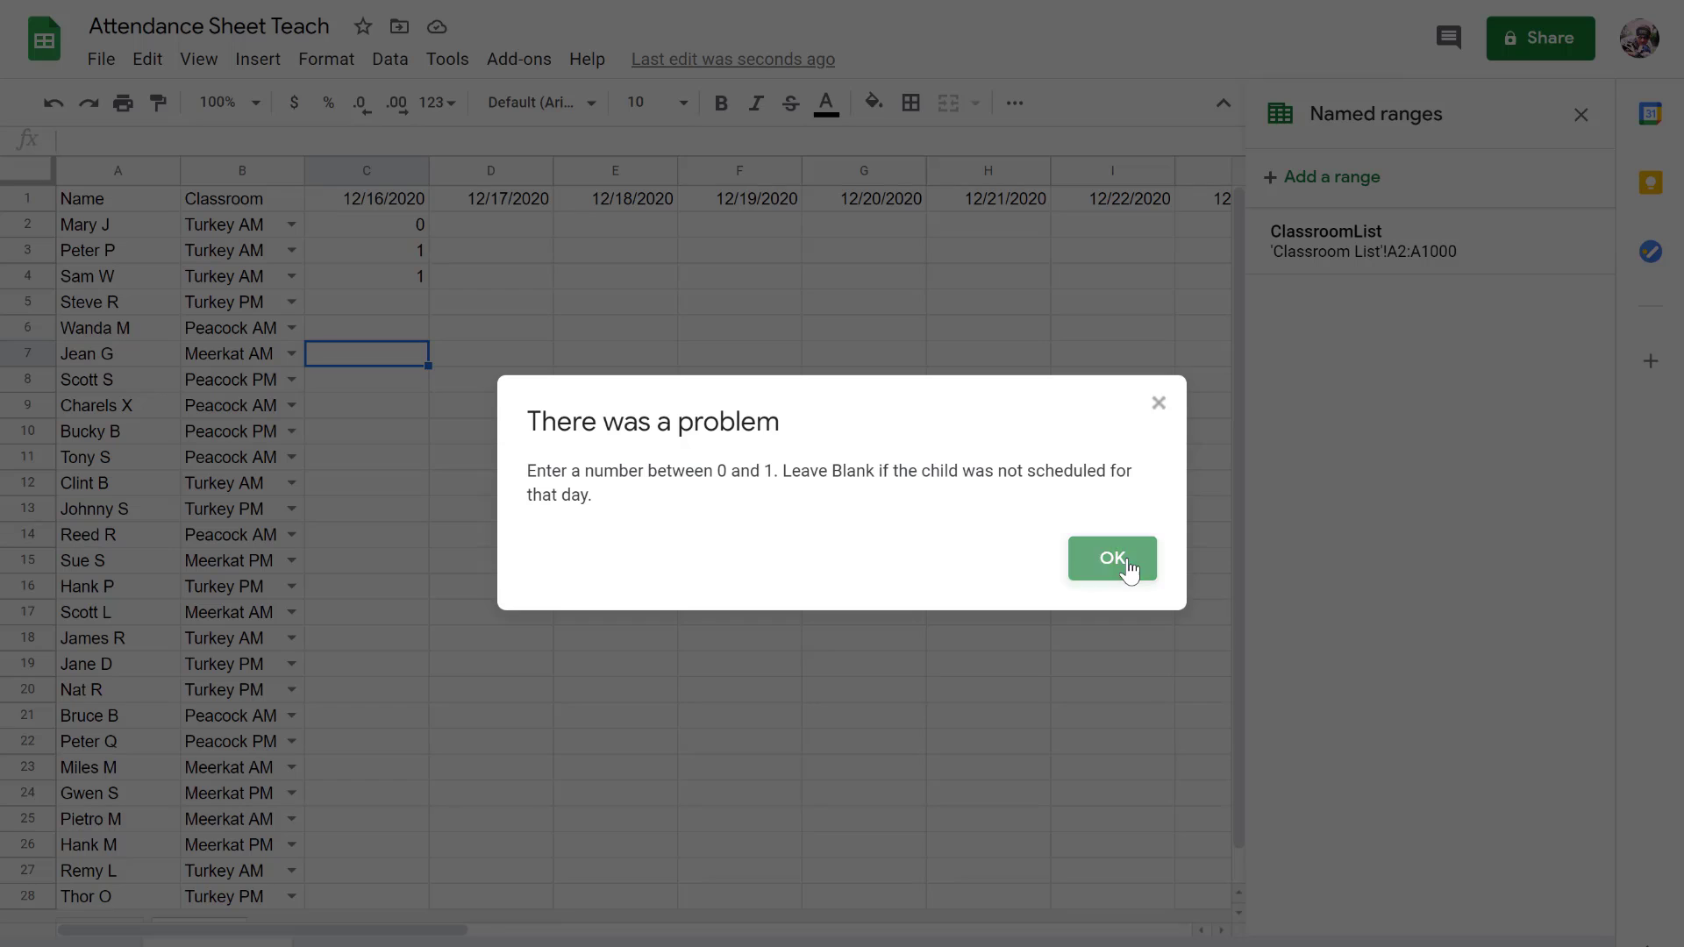
Step: Enter 1 as the 12/16/2020 attendance in cells C7 through C10
{"action": "type", "text": "1"}
{"action": "key", "text": "Return"}
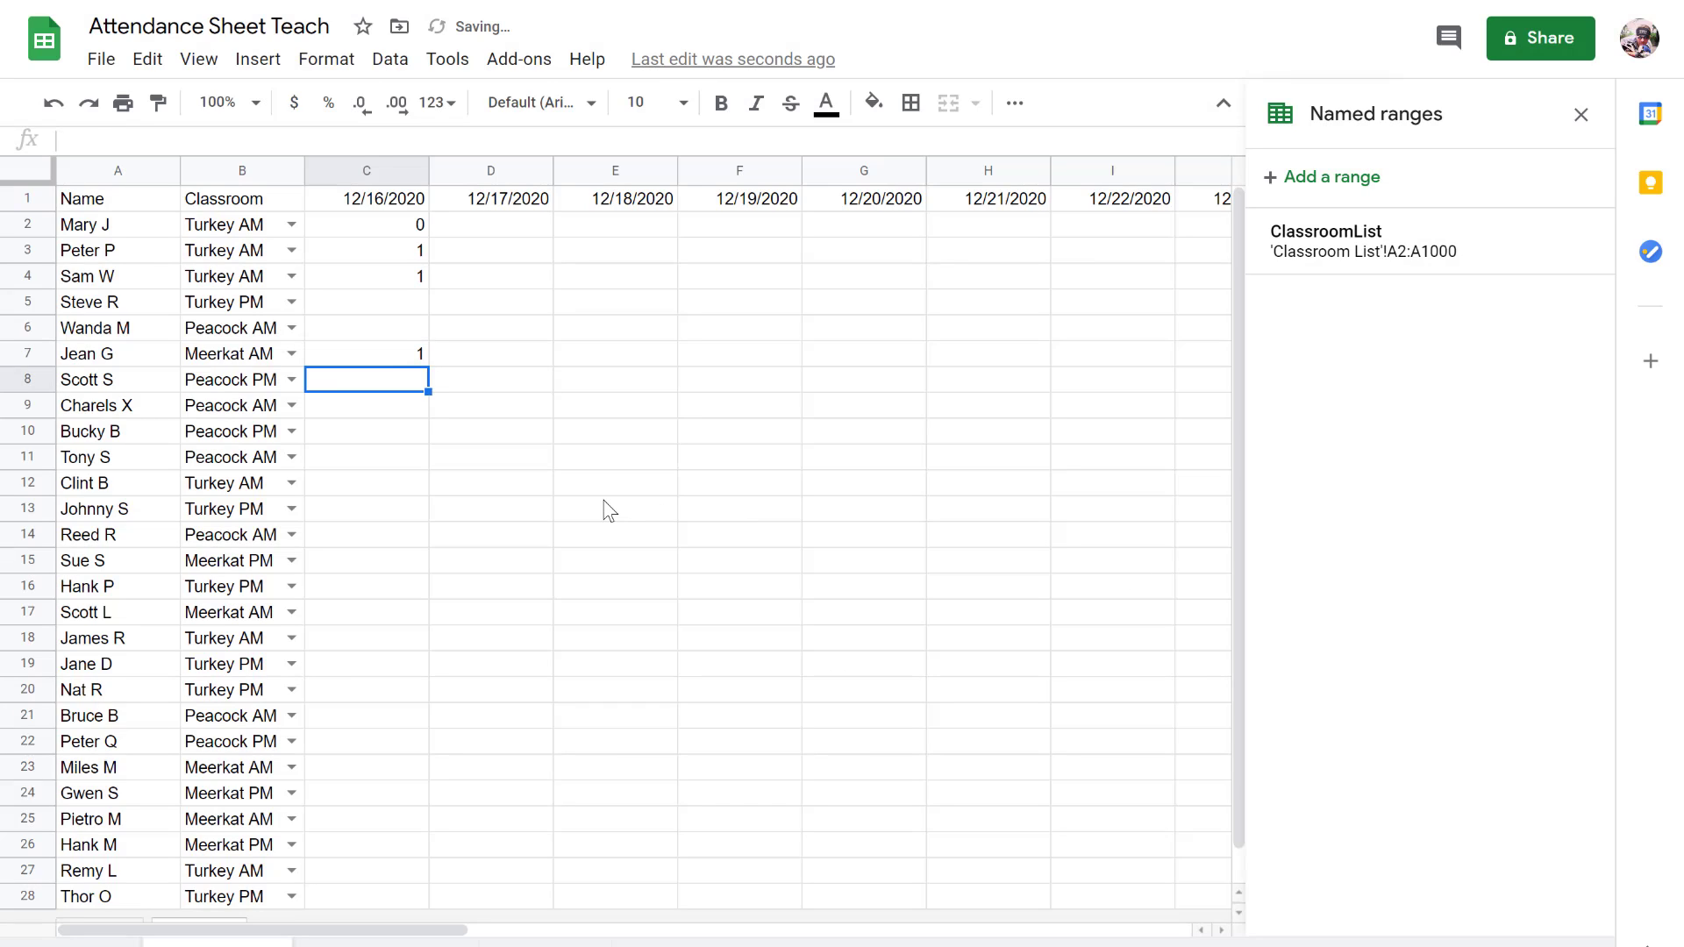
{"action": "type", "text": "1"}
{"action": "key", "text": "Return"}
{"action": "type", "text": "1"}
{"action": "key", "text": "Return"}
{"action": "type", "text": "1"}
{"action": "key", "text": "Return"}
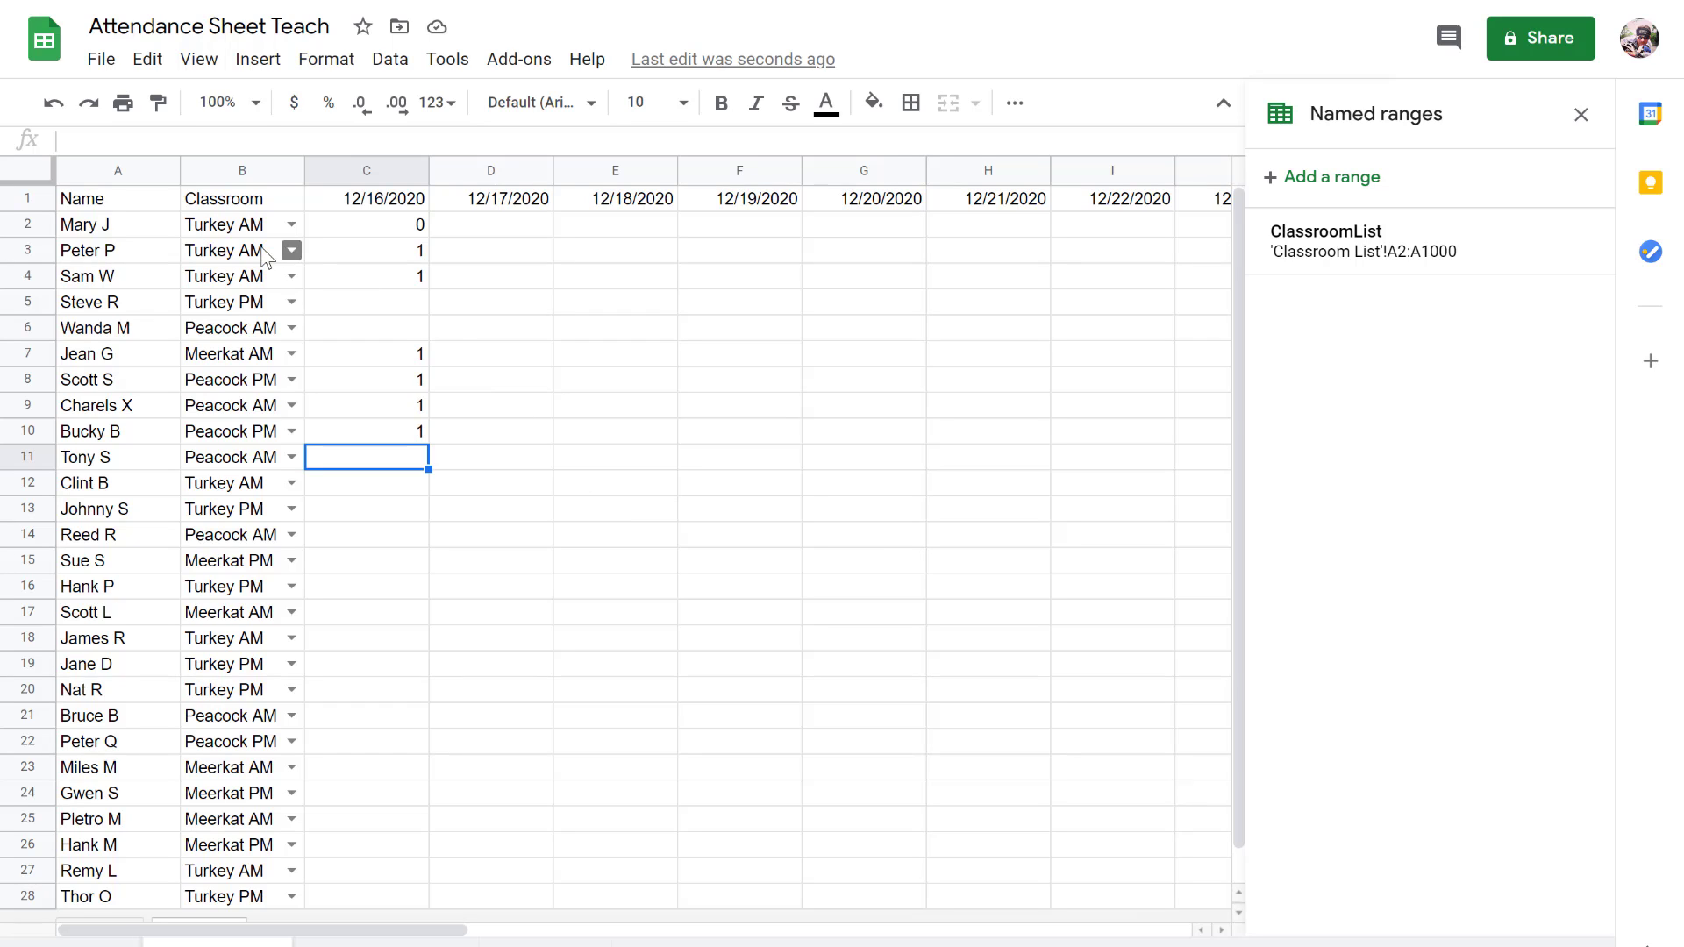
Step: Apply alternating colors to the whole attendance table, range A1:Z28, using the blue default style with a header
{"action": "left_click", "coordinate": [105, 207]}
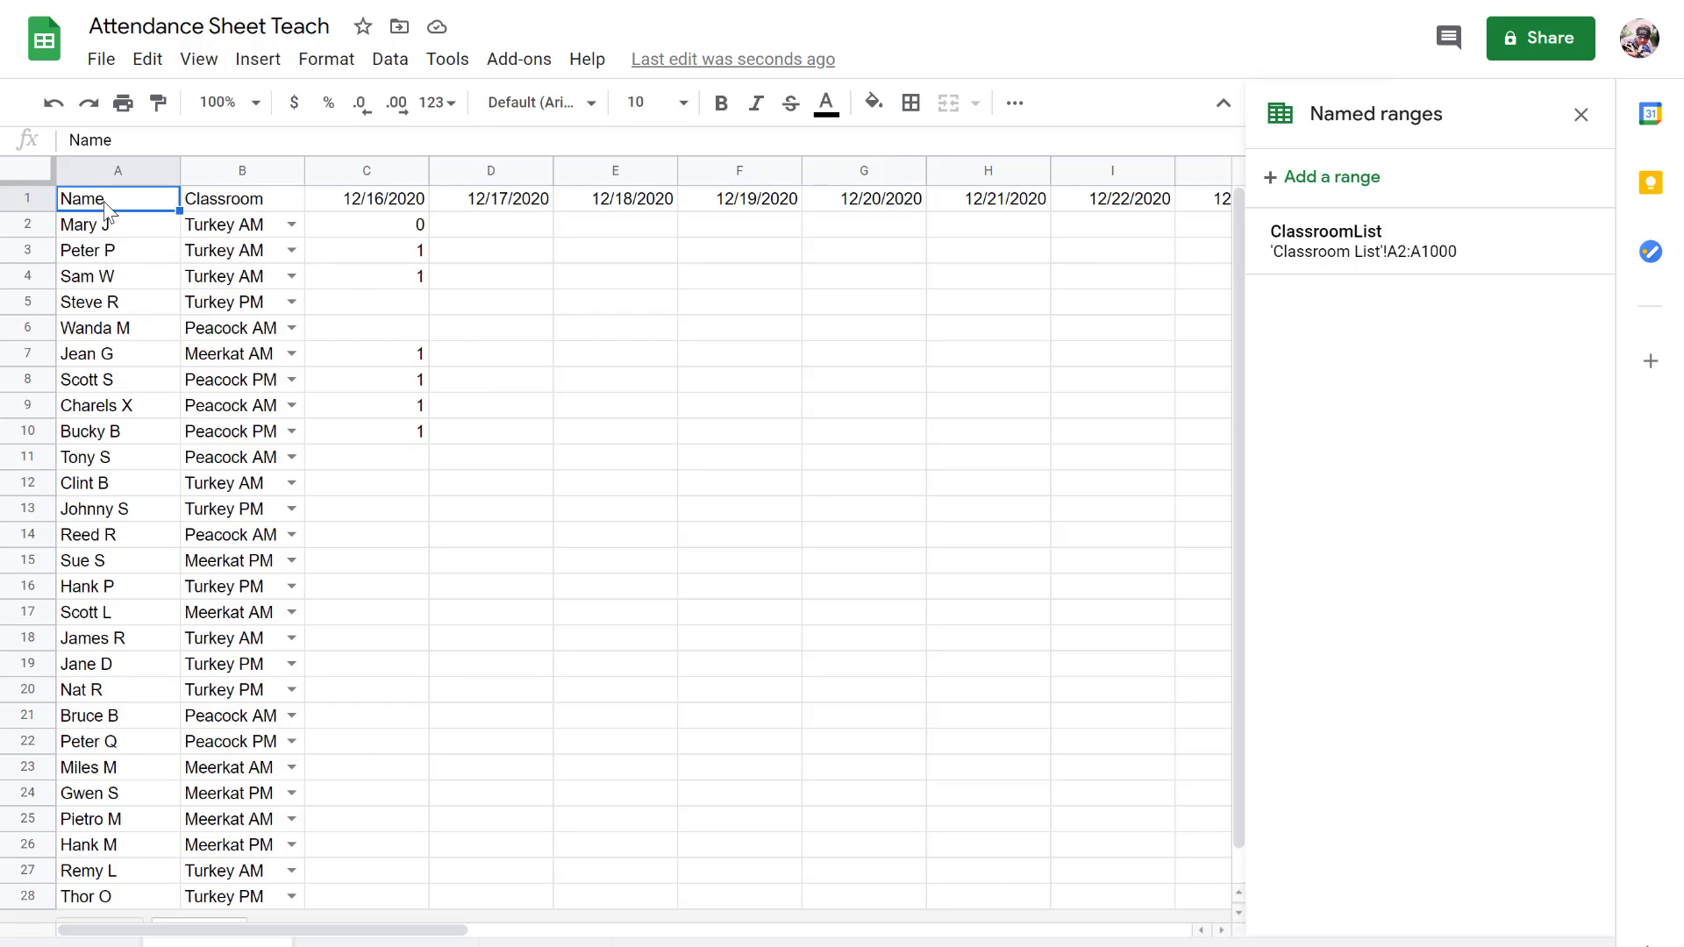
{"action": "key", "text": "ctrl+shift+a"}
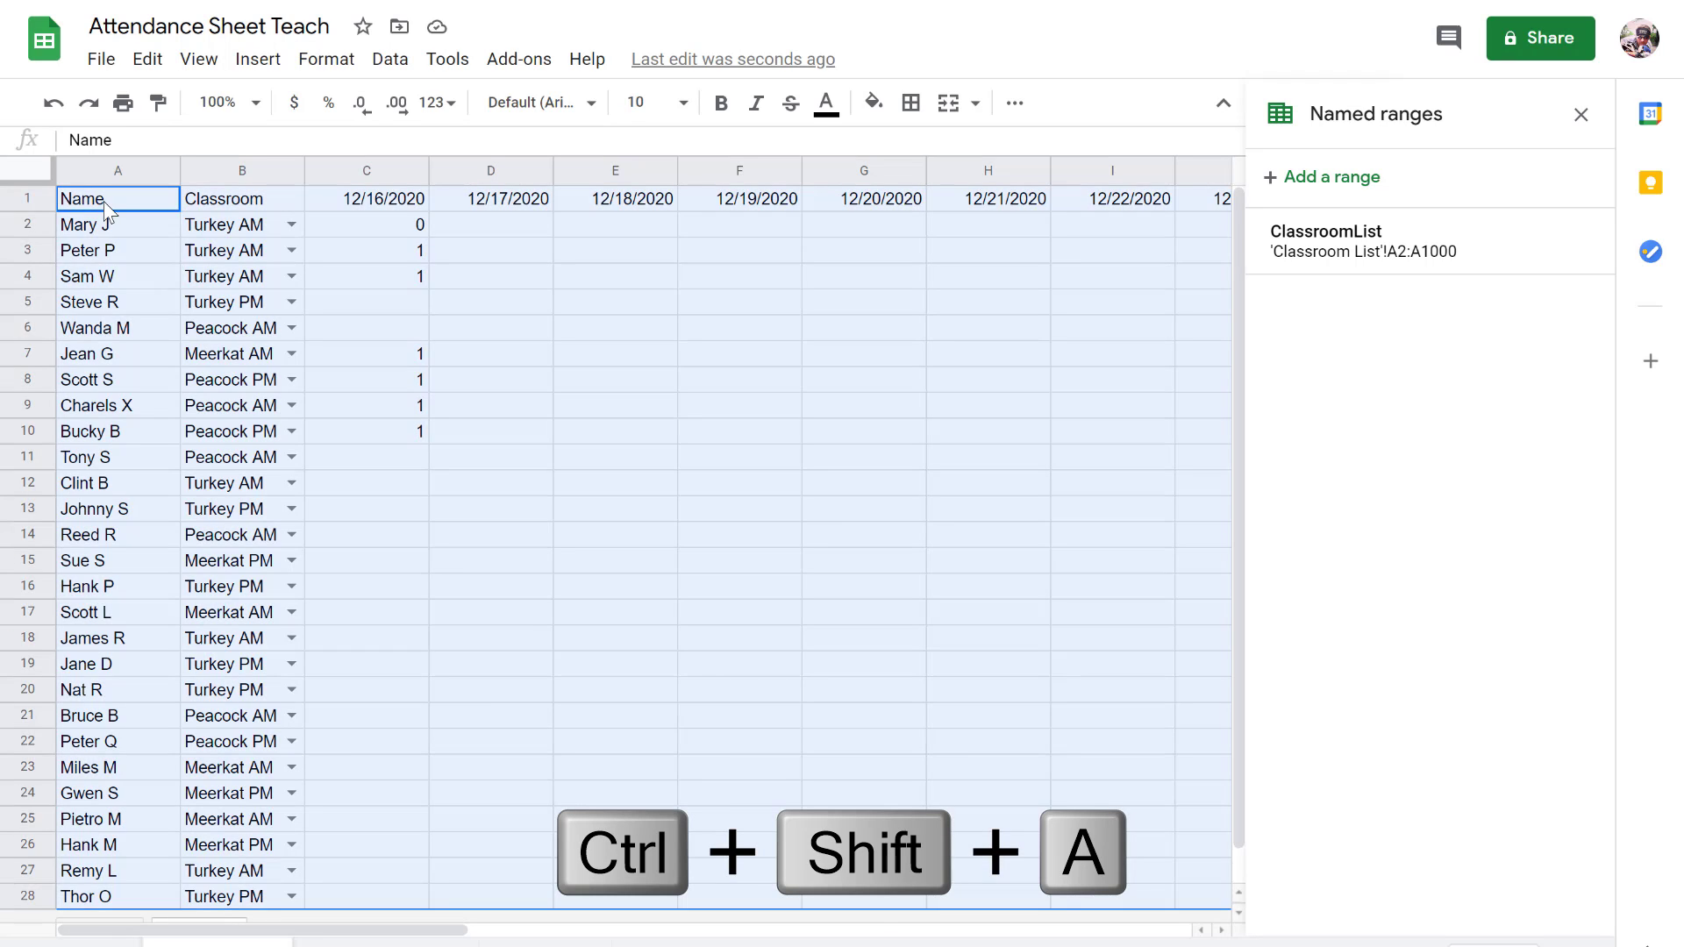
{"action": "left_click", "coordinate": [321, 61]}
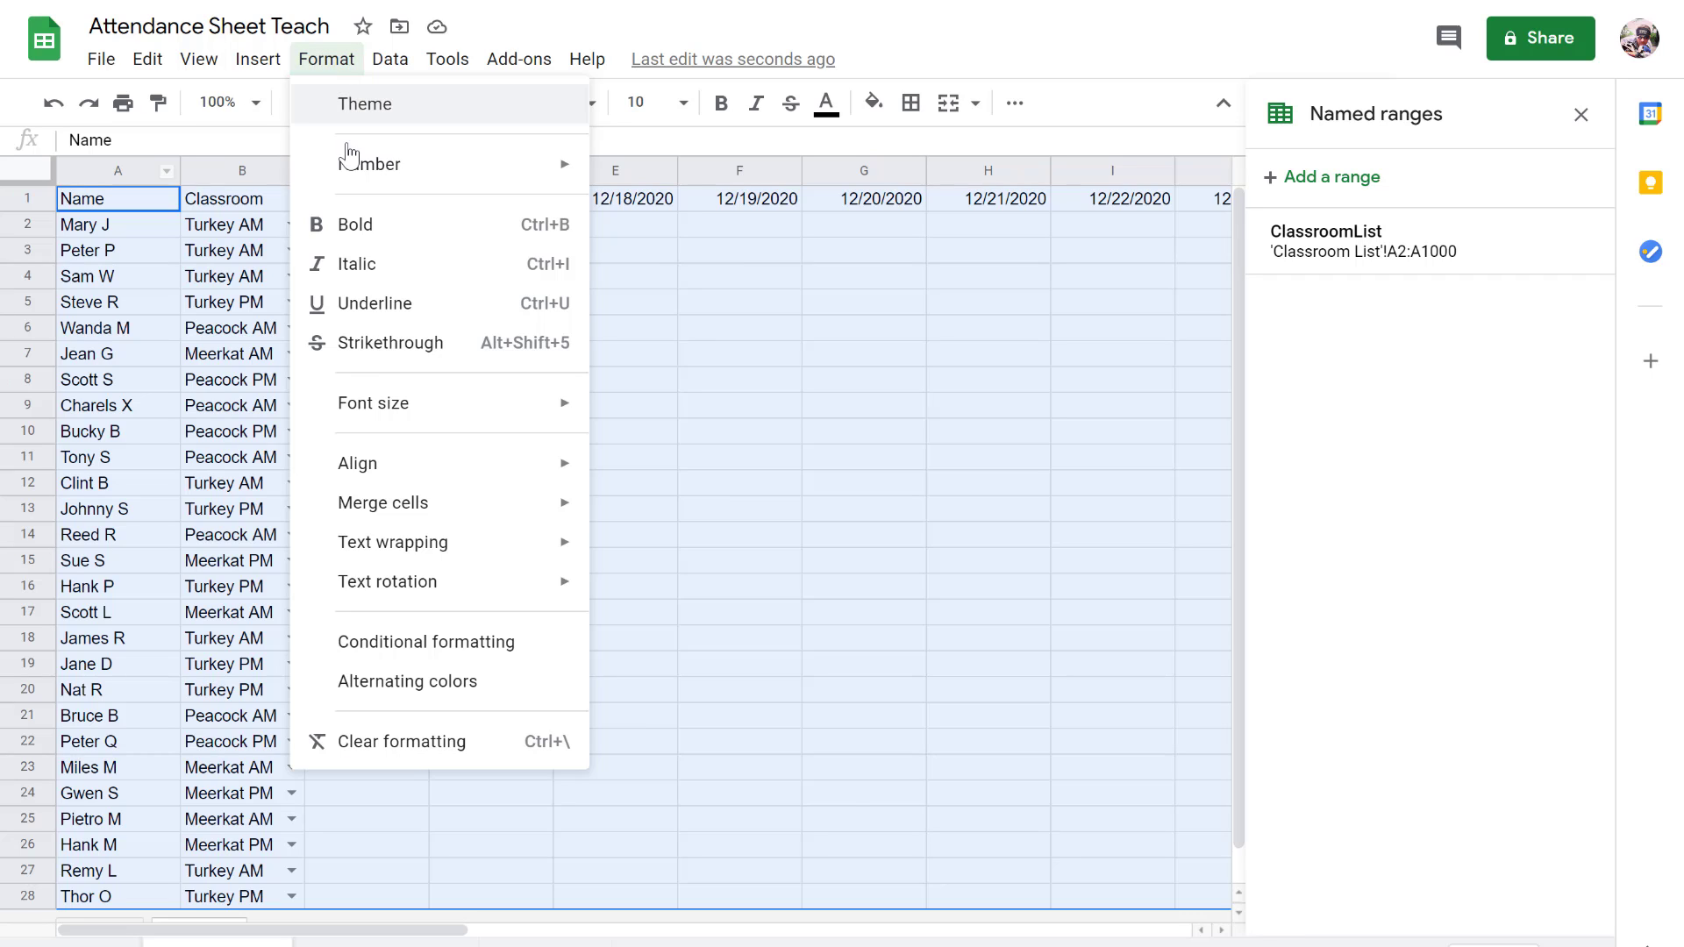
{"action": "left_click", "coordinate": [443, 691]}
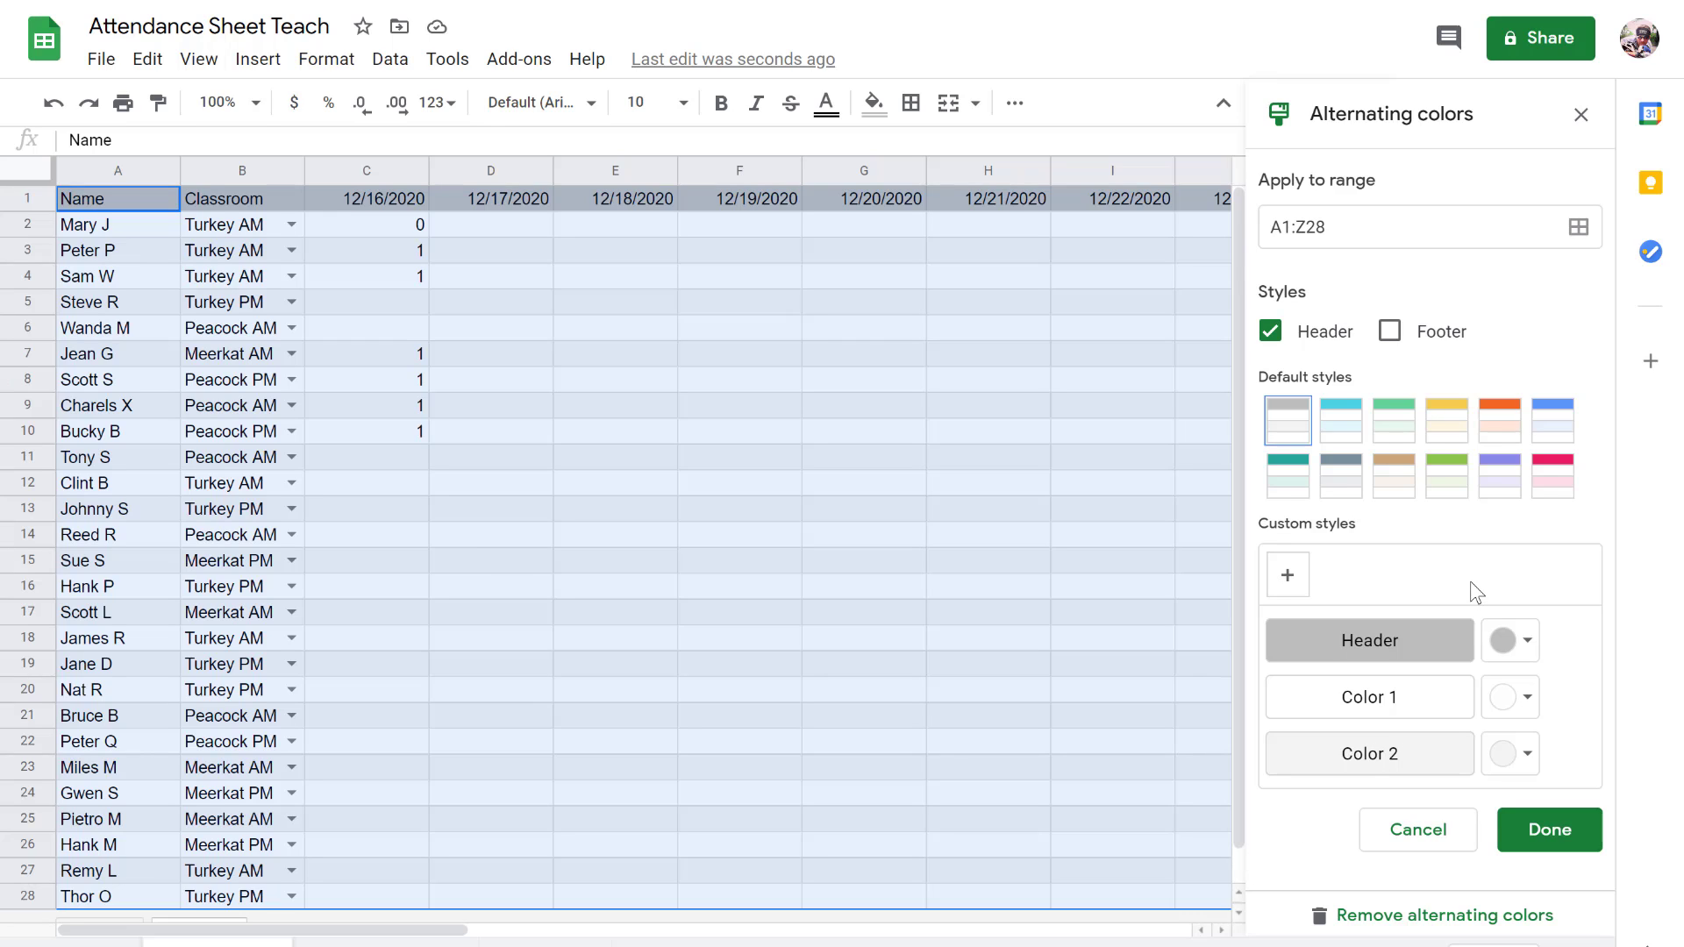
{"action": "left_click", "coordinate": [1548, 441]}
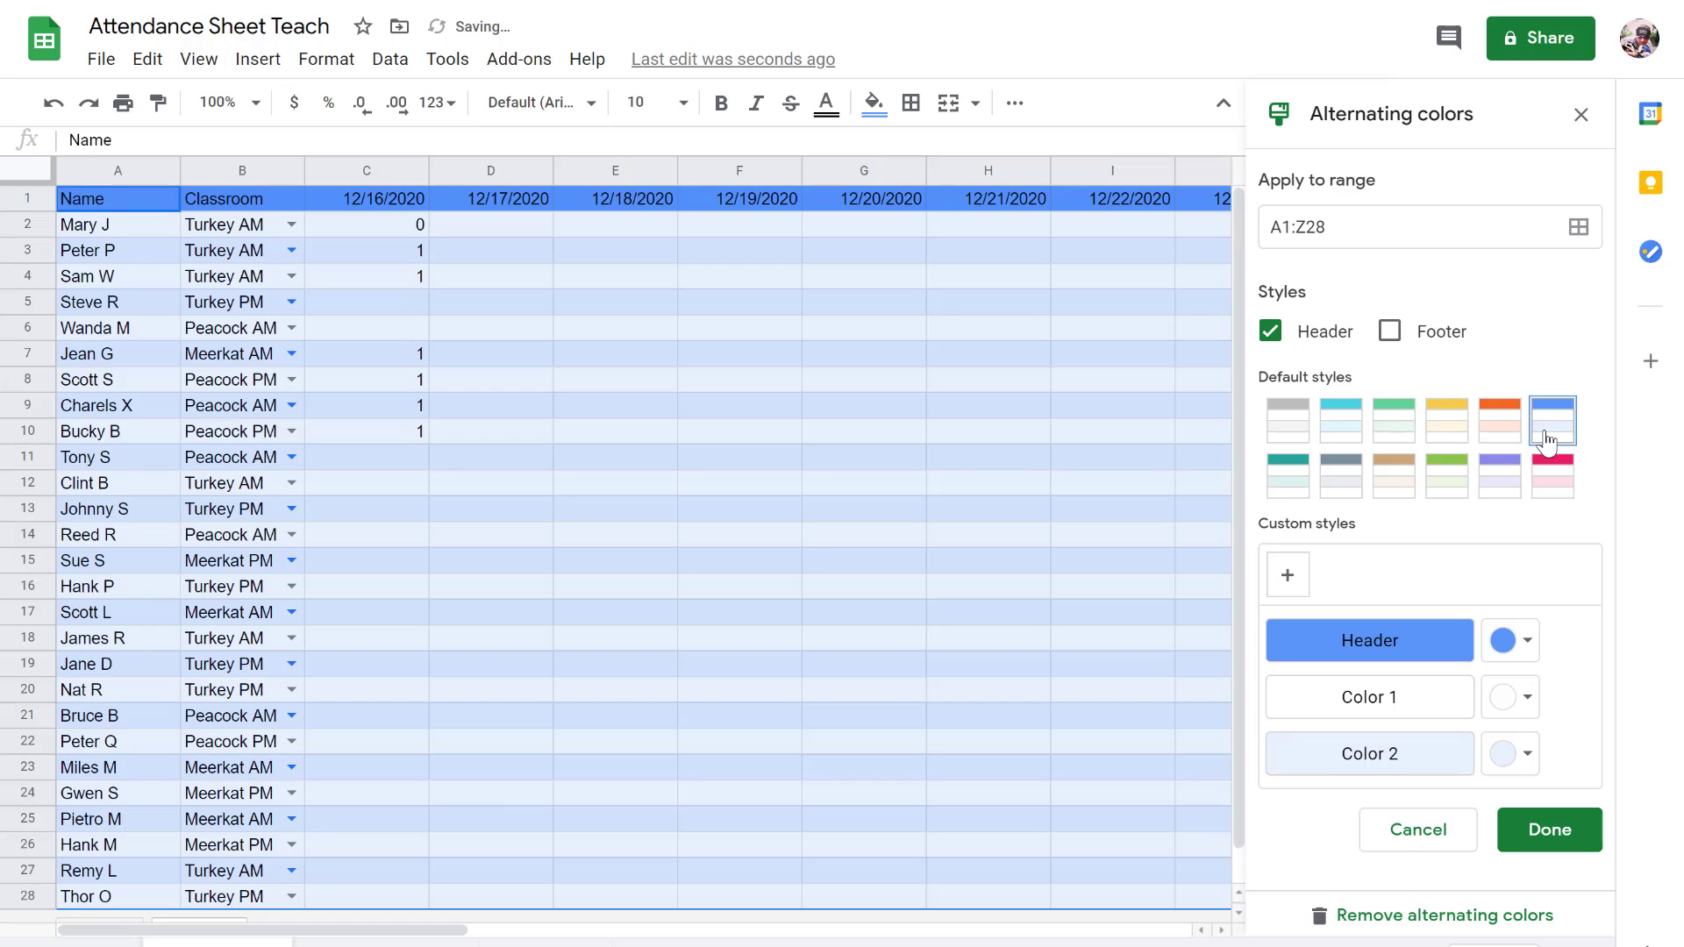
{"action": "left_click", "coordinate": [1558, 833]}
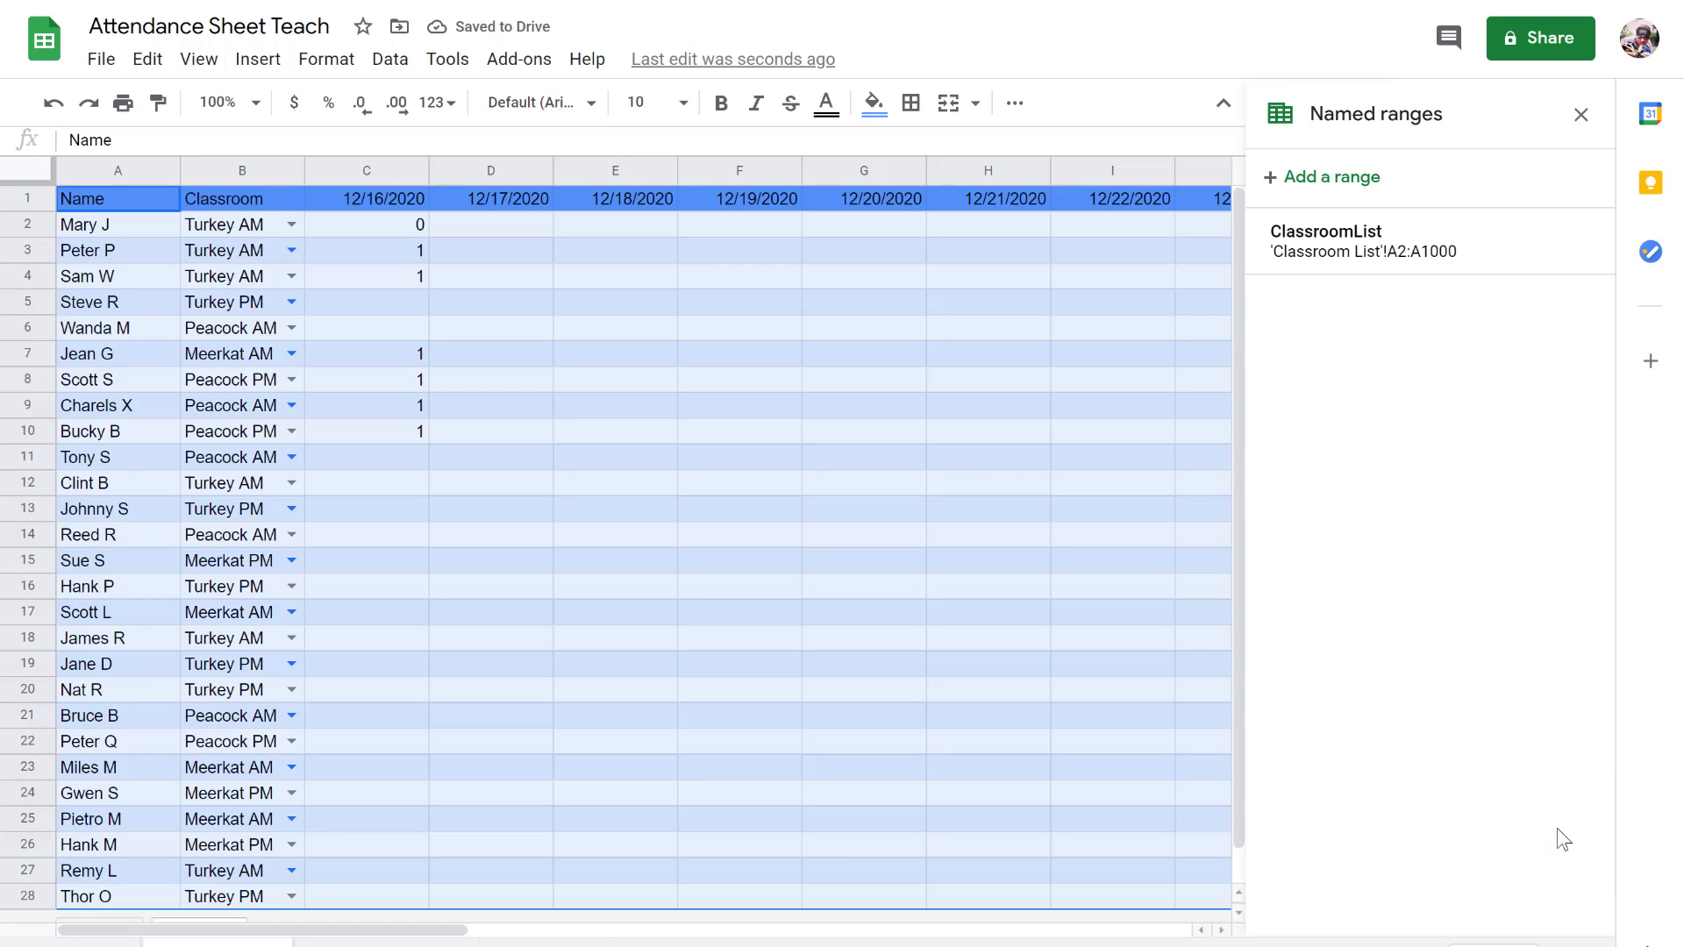
{"action": "left_click", "coordinate": [864, 491]}
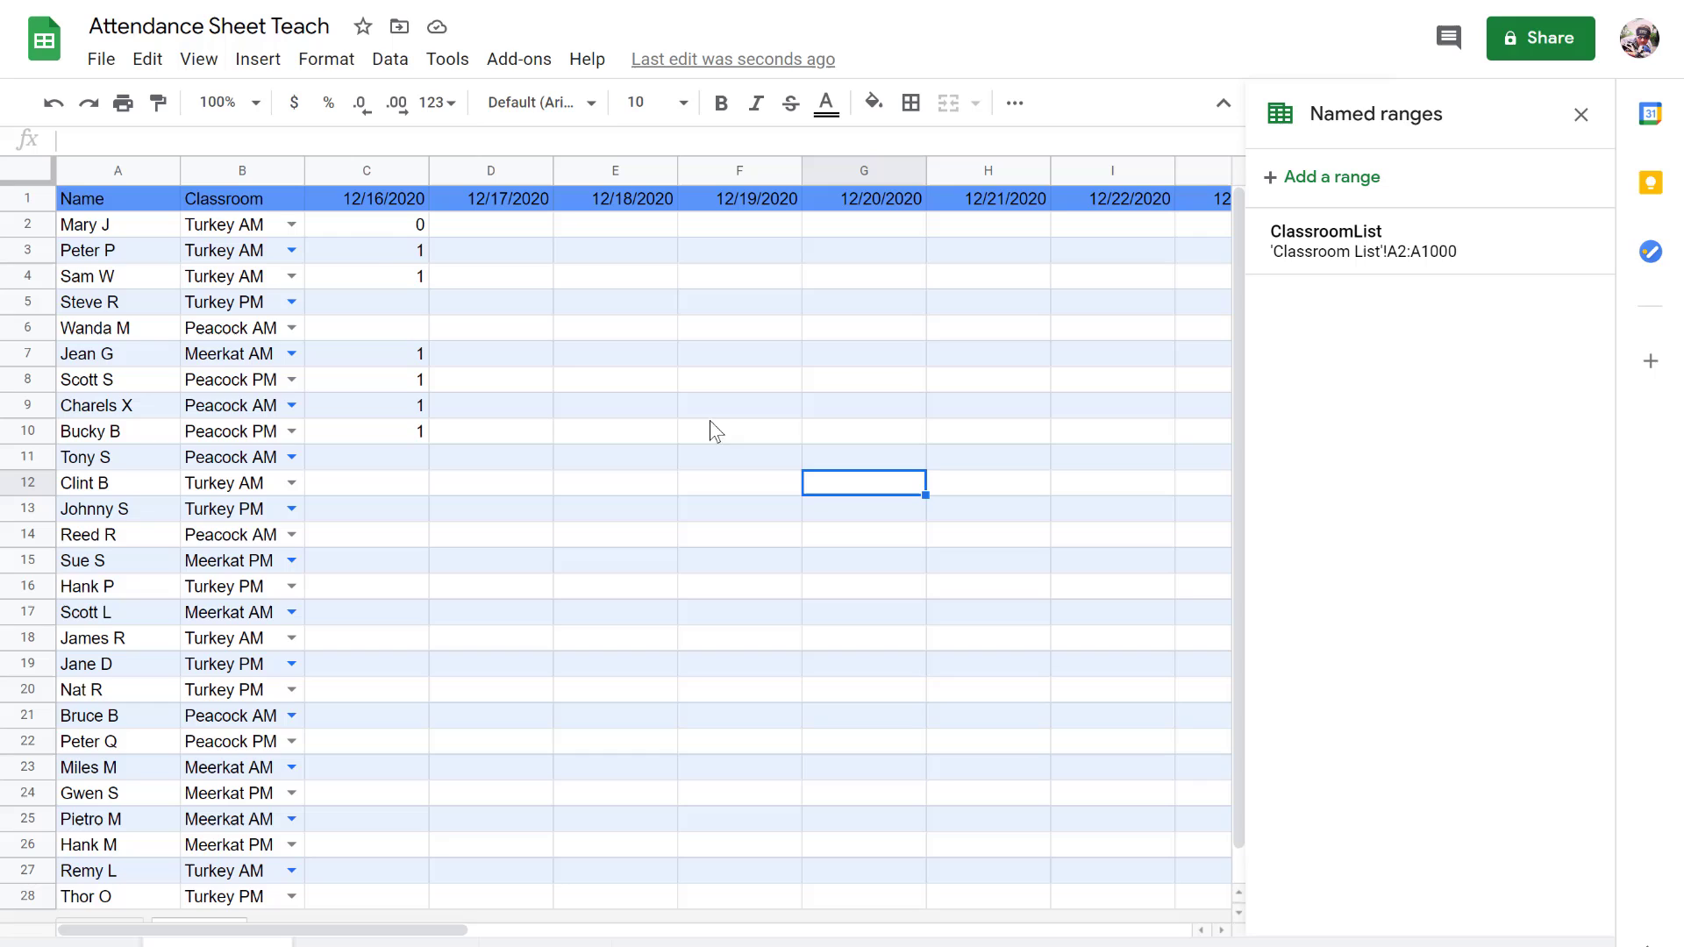
Step: Make the header row's text bold and white
{"action": "left_click", "coordinate": [27, 200]}
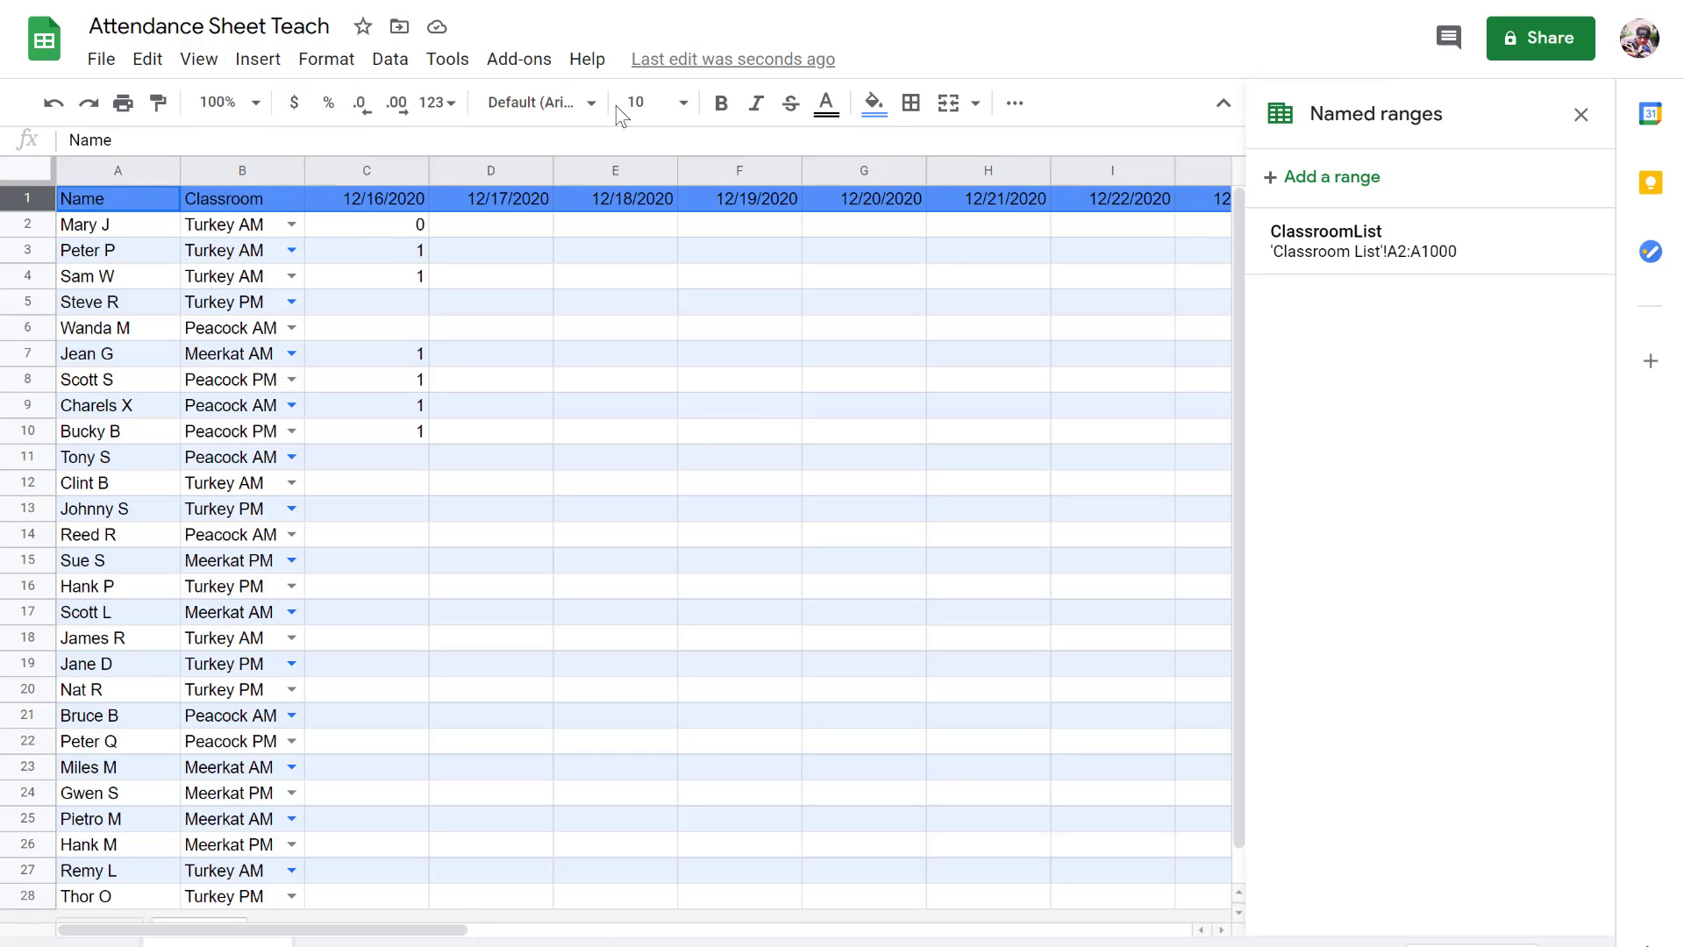
{"action": "left_click", "coordinate": [721, 107]}
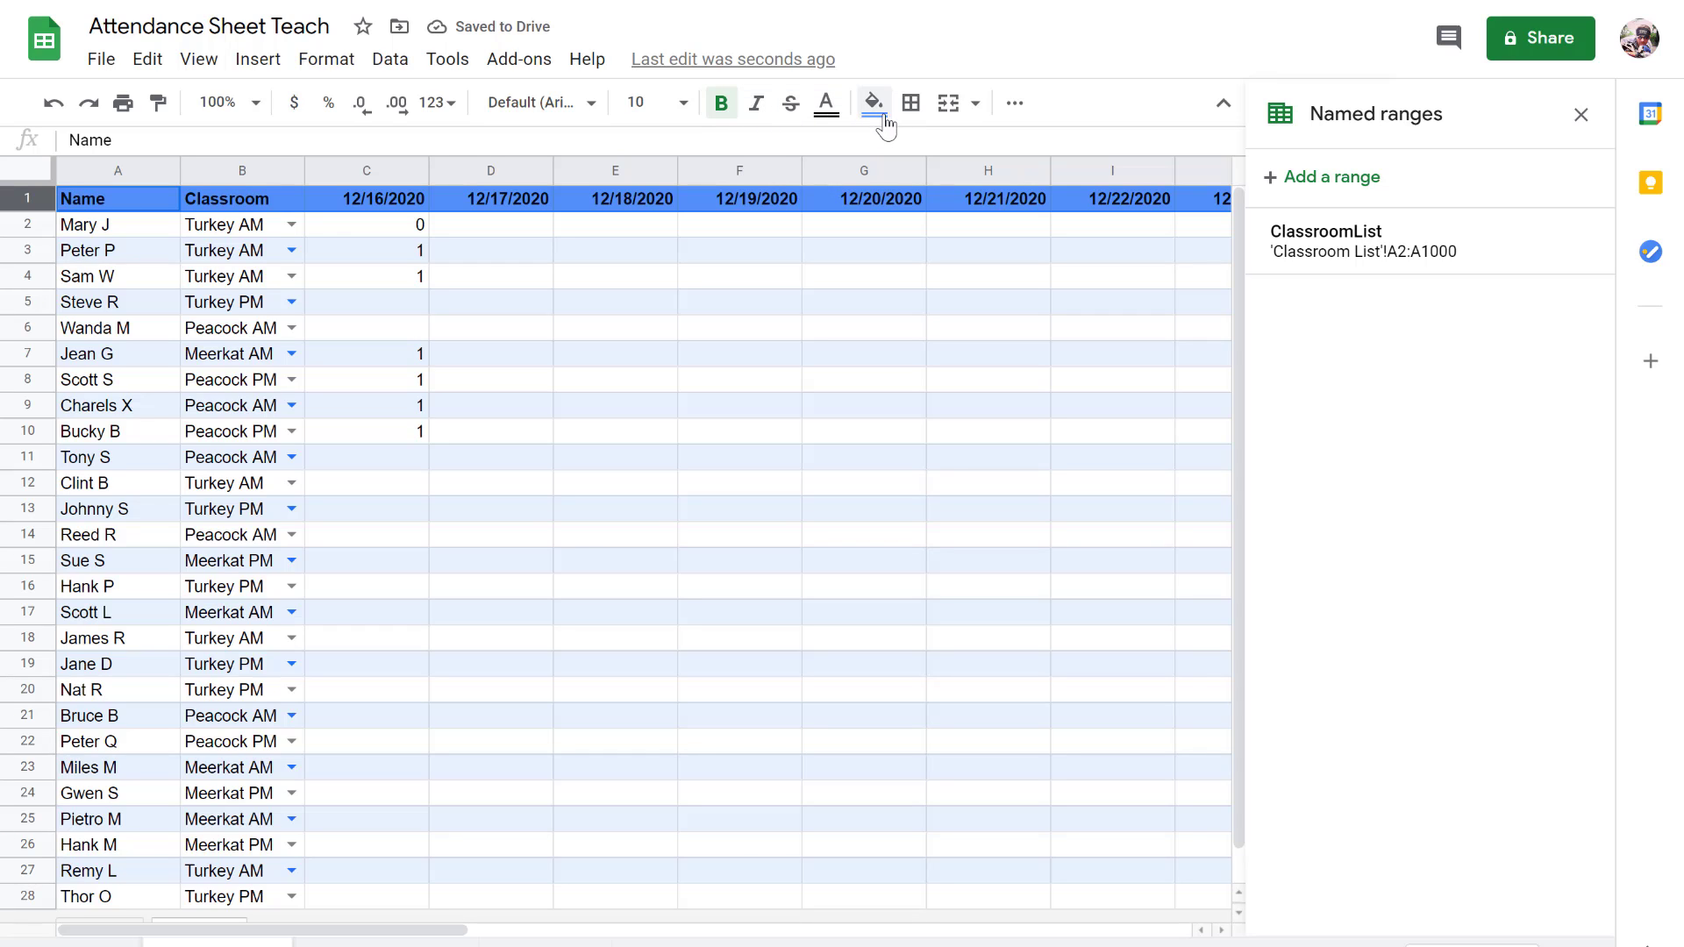
{"action": "left_click", "coordinate": [826, 105]}
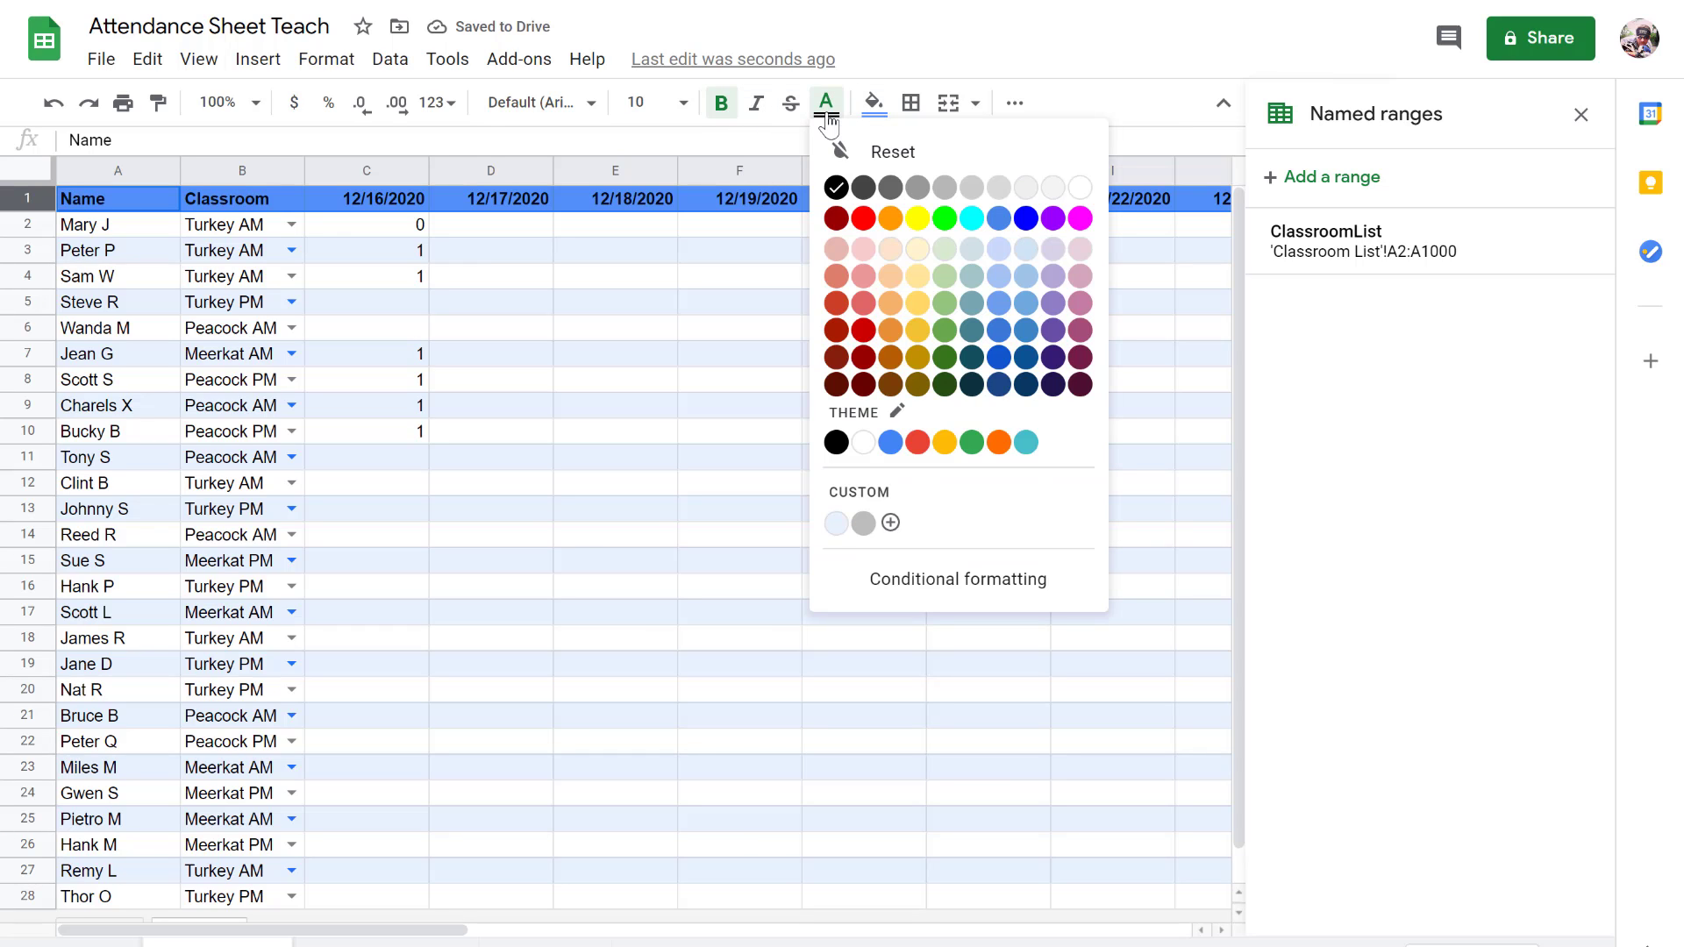
{"action": "left_click", "coordinate": [1081, 187]}
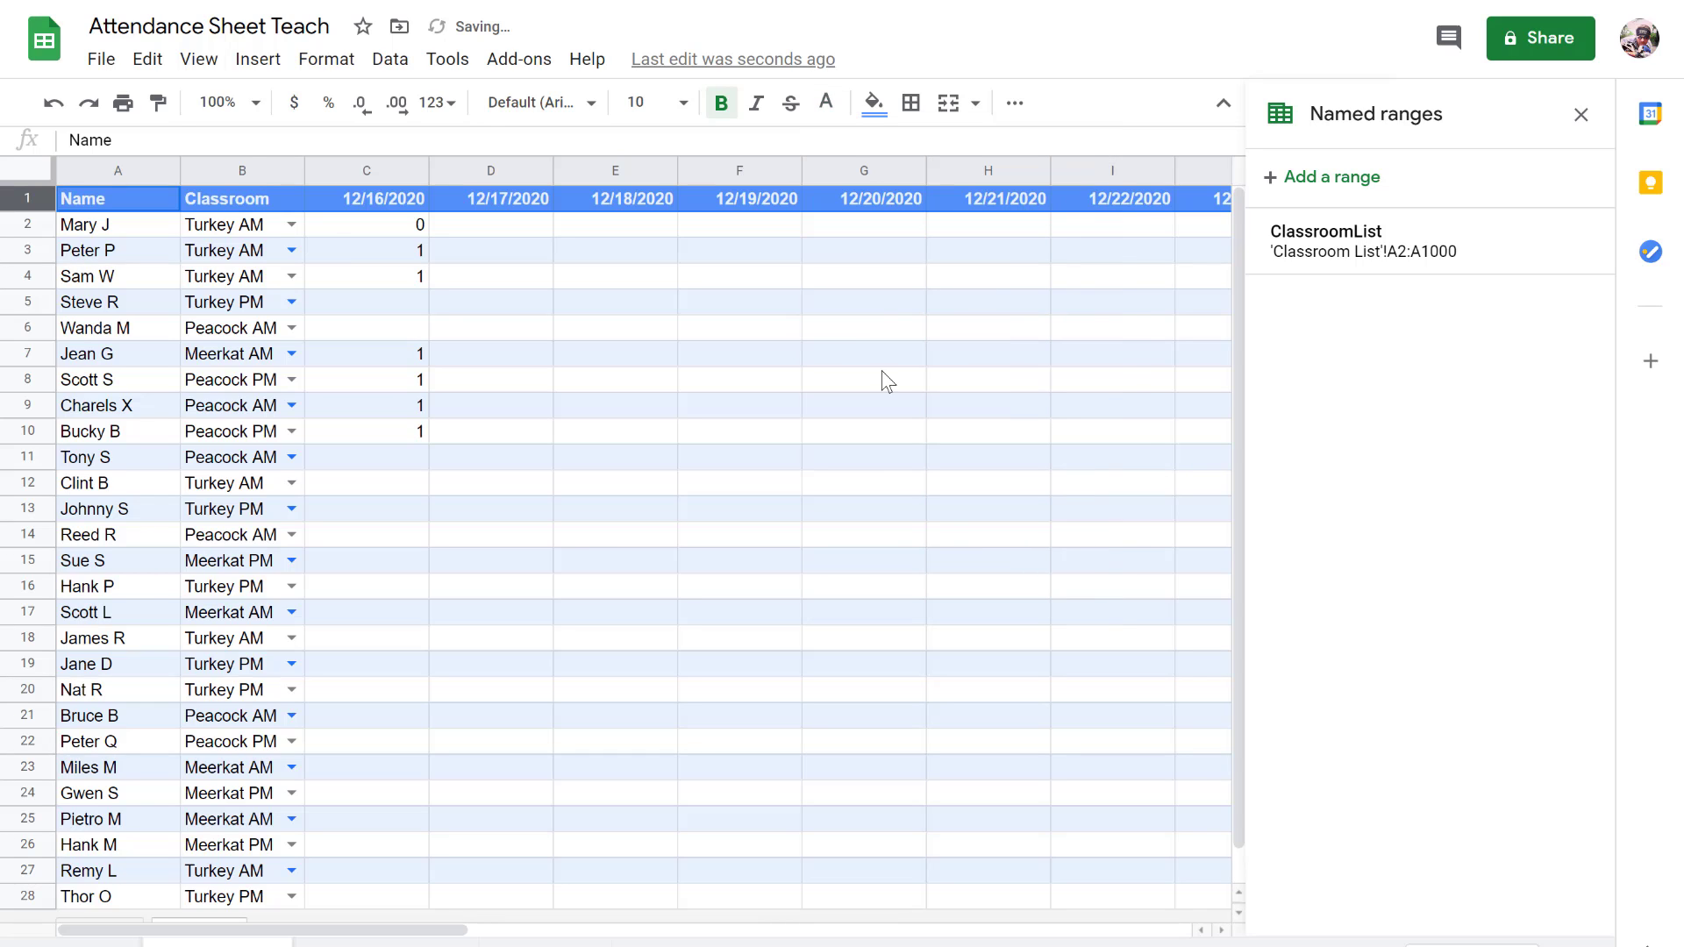
{"action": "left_click", "coordinate": [868, 407]}
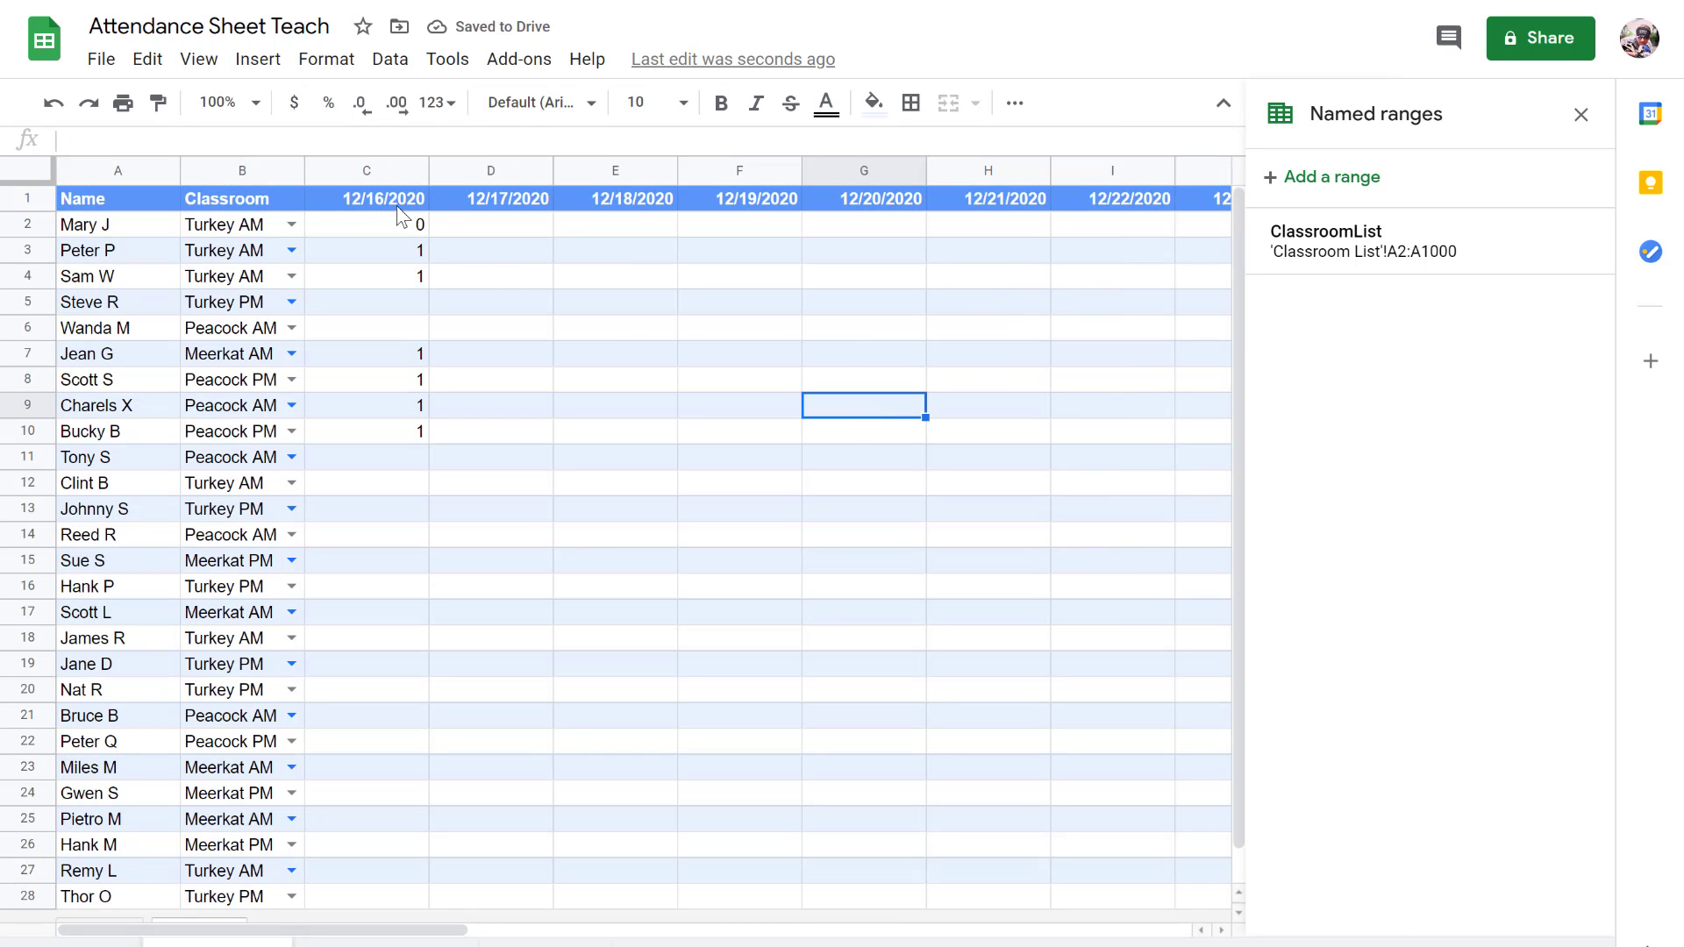
Step: Rotate the text of the date headers from 12/16/2020 through 1/8/2021 to a 90° angle
{"action": "left_click", "coordinate": [334, 197]}
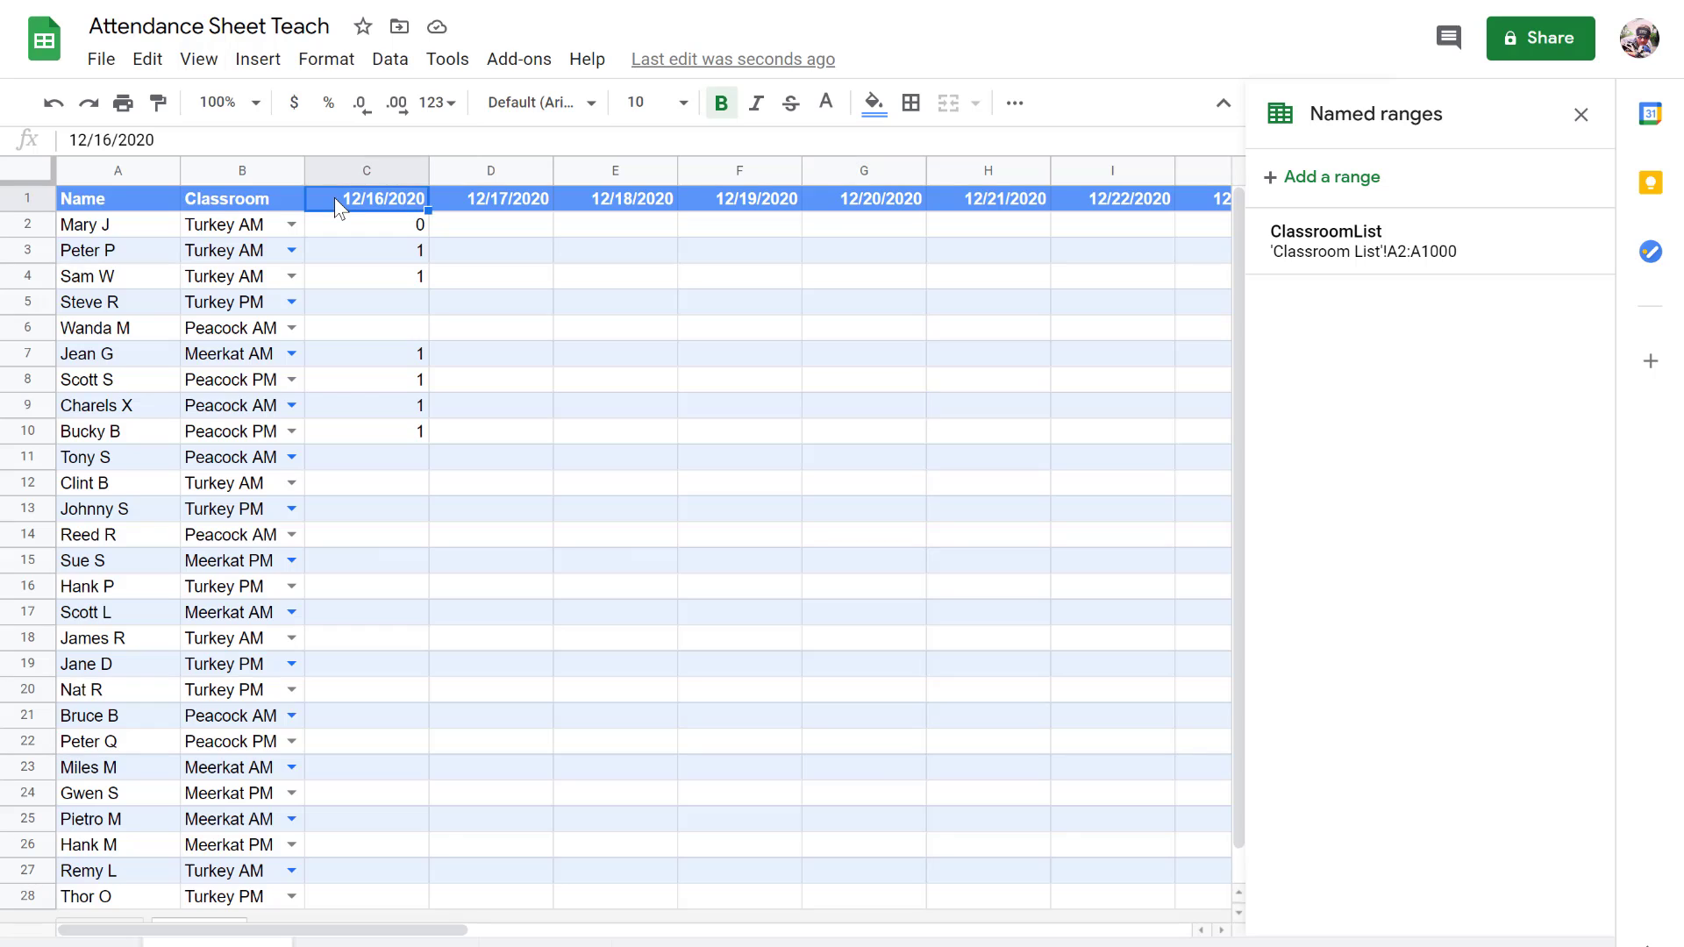
{"action": "key", "text": "ctrl+shift+Right"}
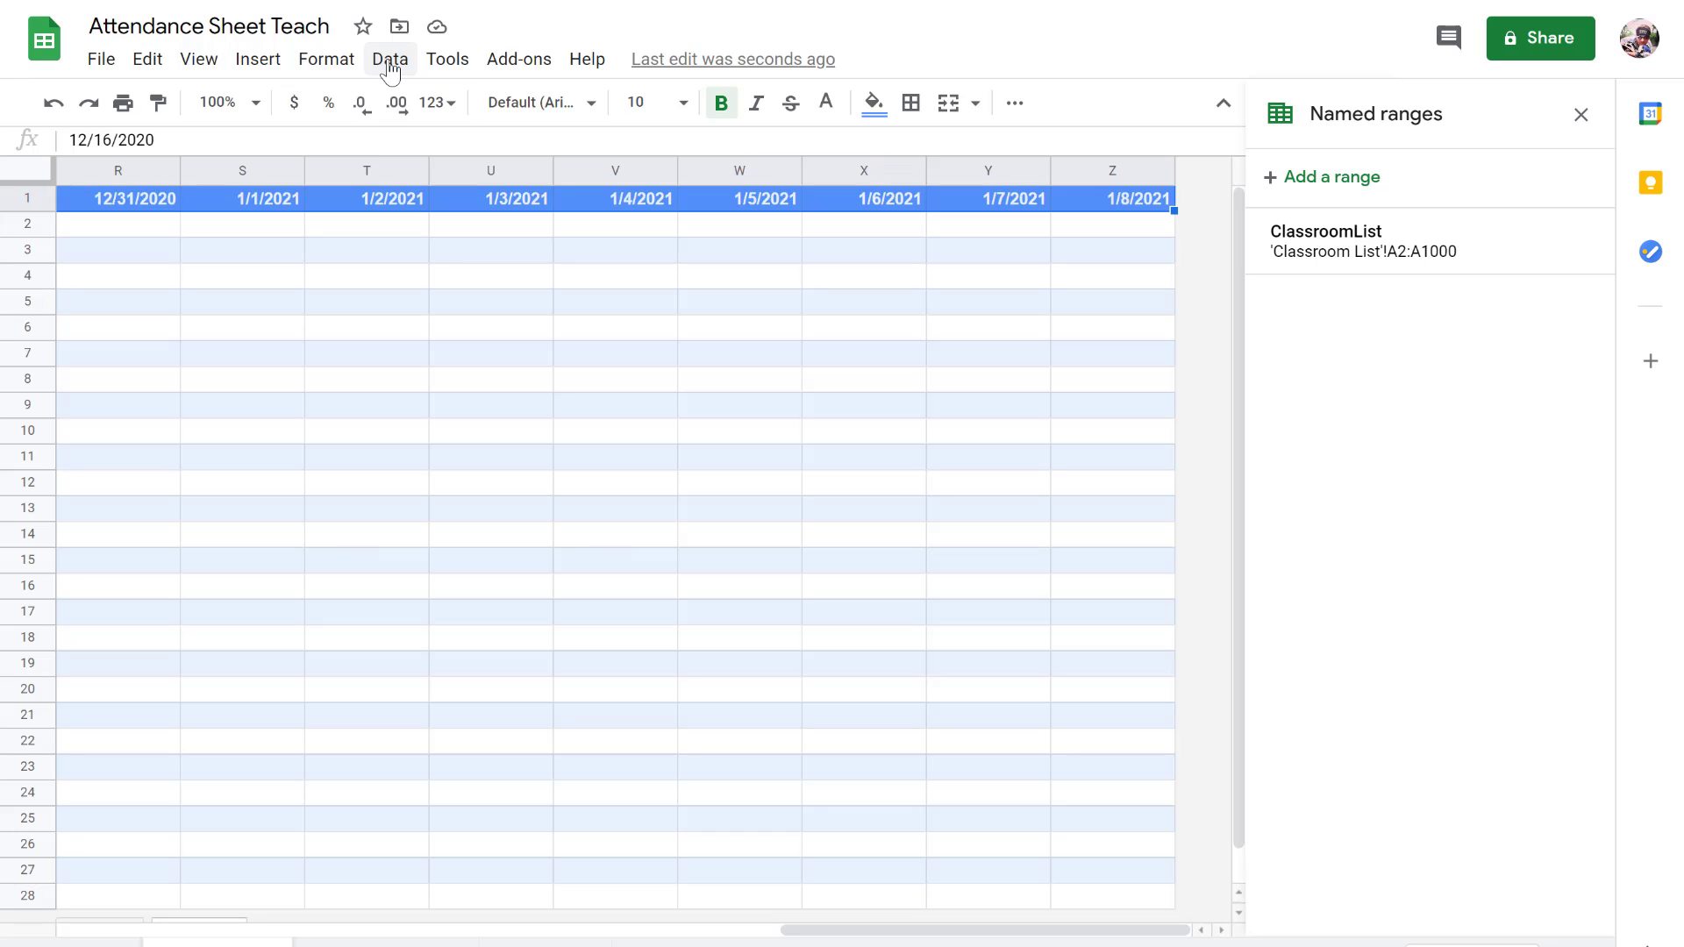
{"action": "left_click", "coordinate": [336, 78]}
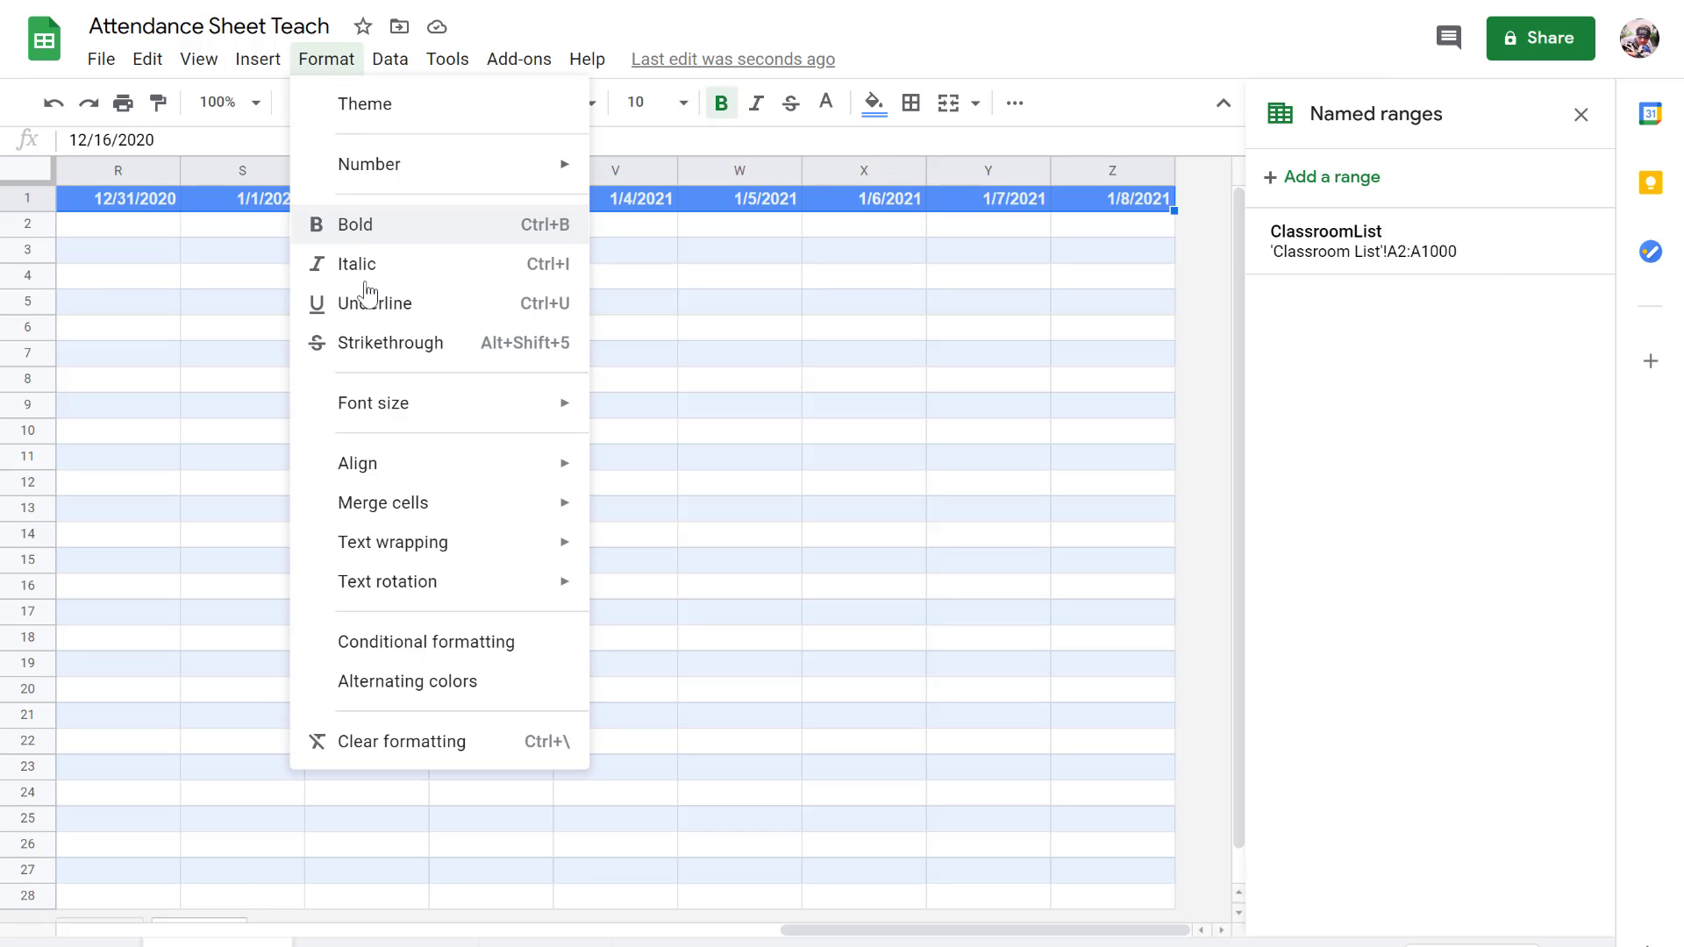
{"action": "mouse_move", "coordinate": [404, 595]}
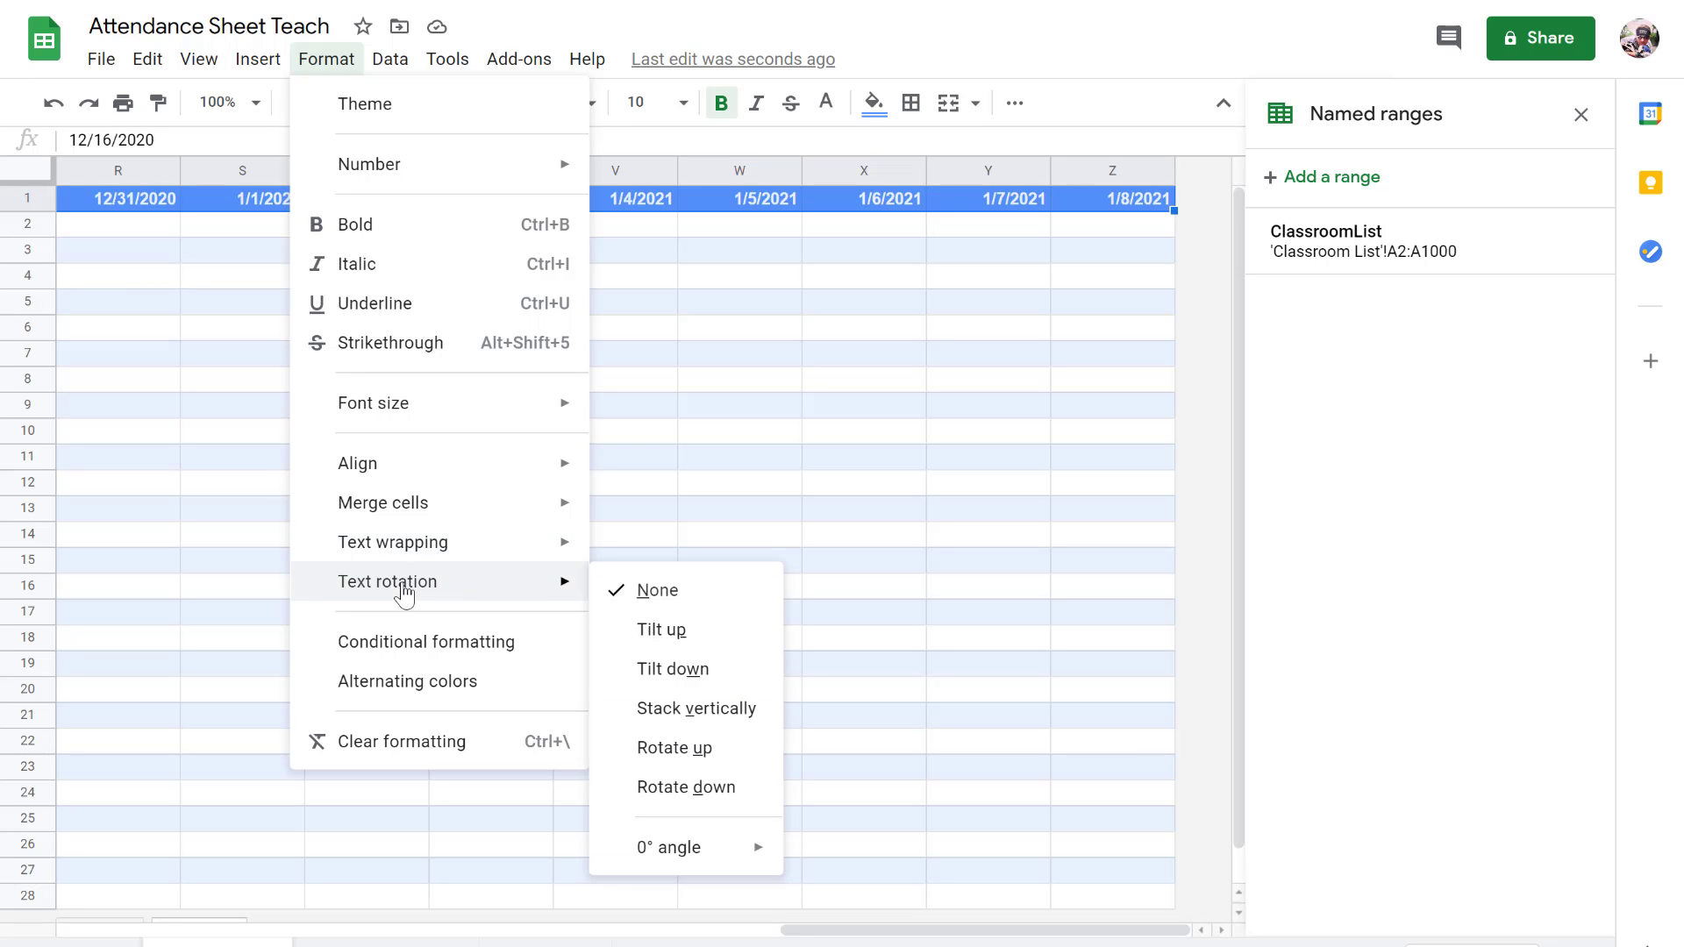
{"action": "mouse_move", "coordinate": [666, 847]}
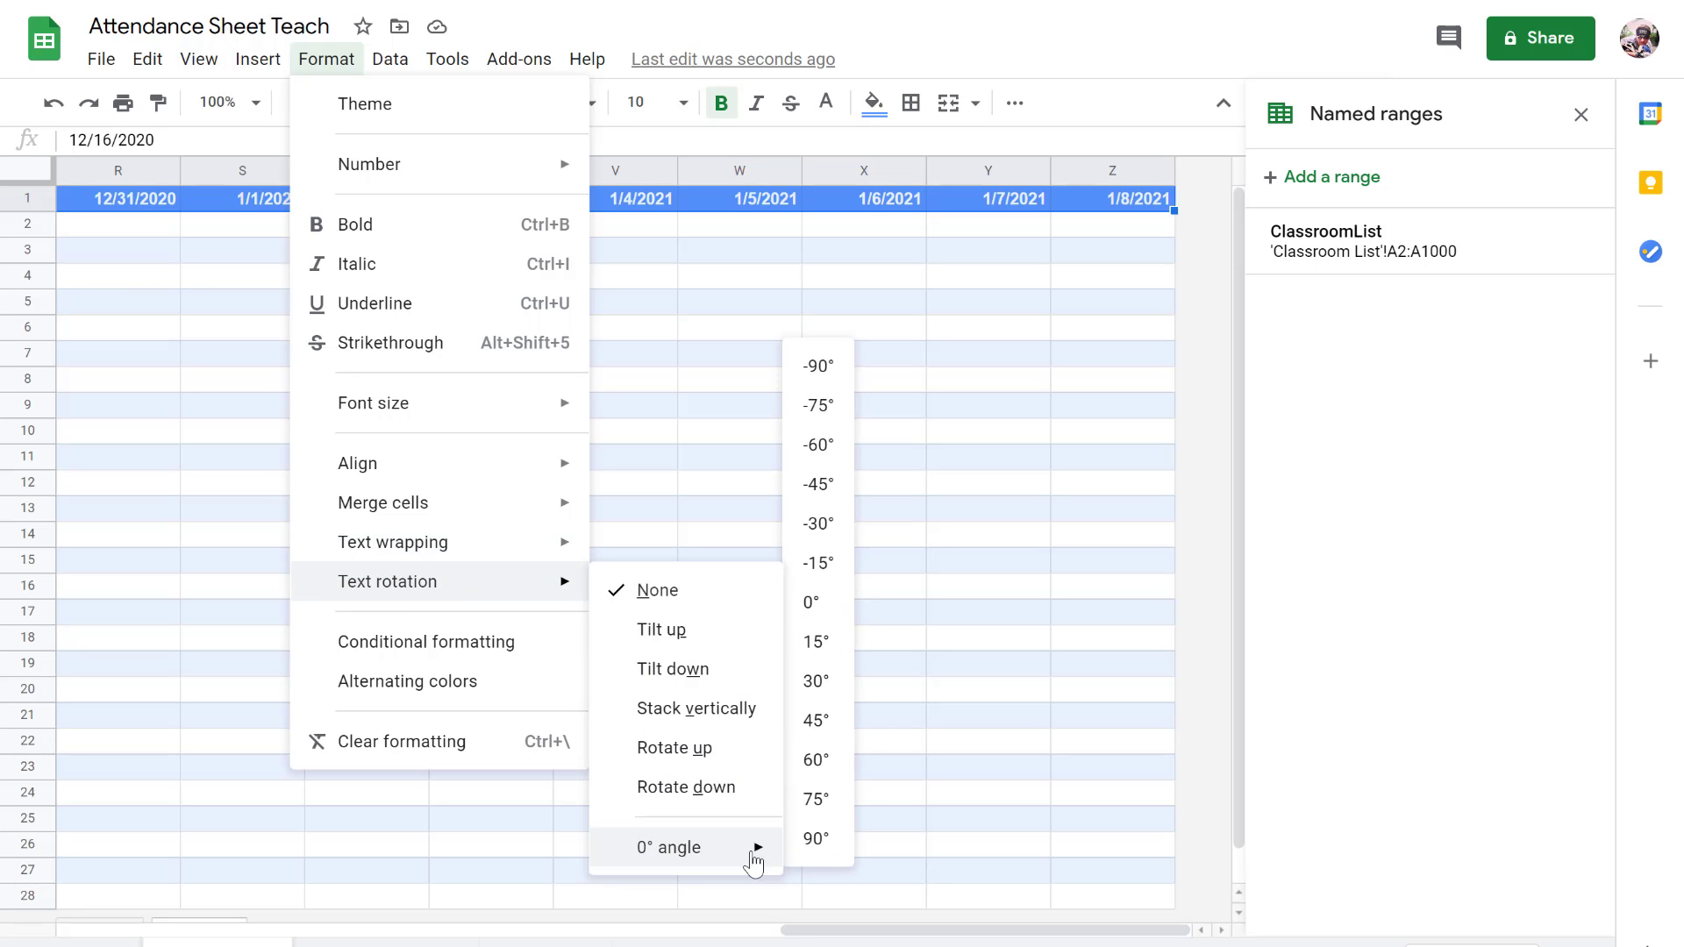
{"action": "left_click", "coordinate": [816, 842]}
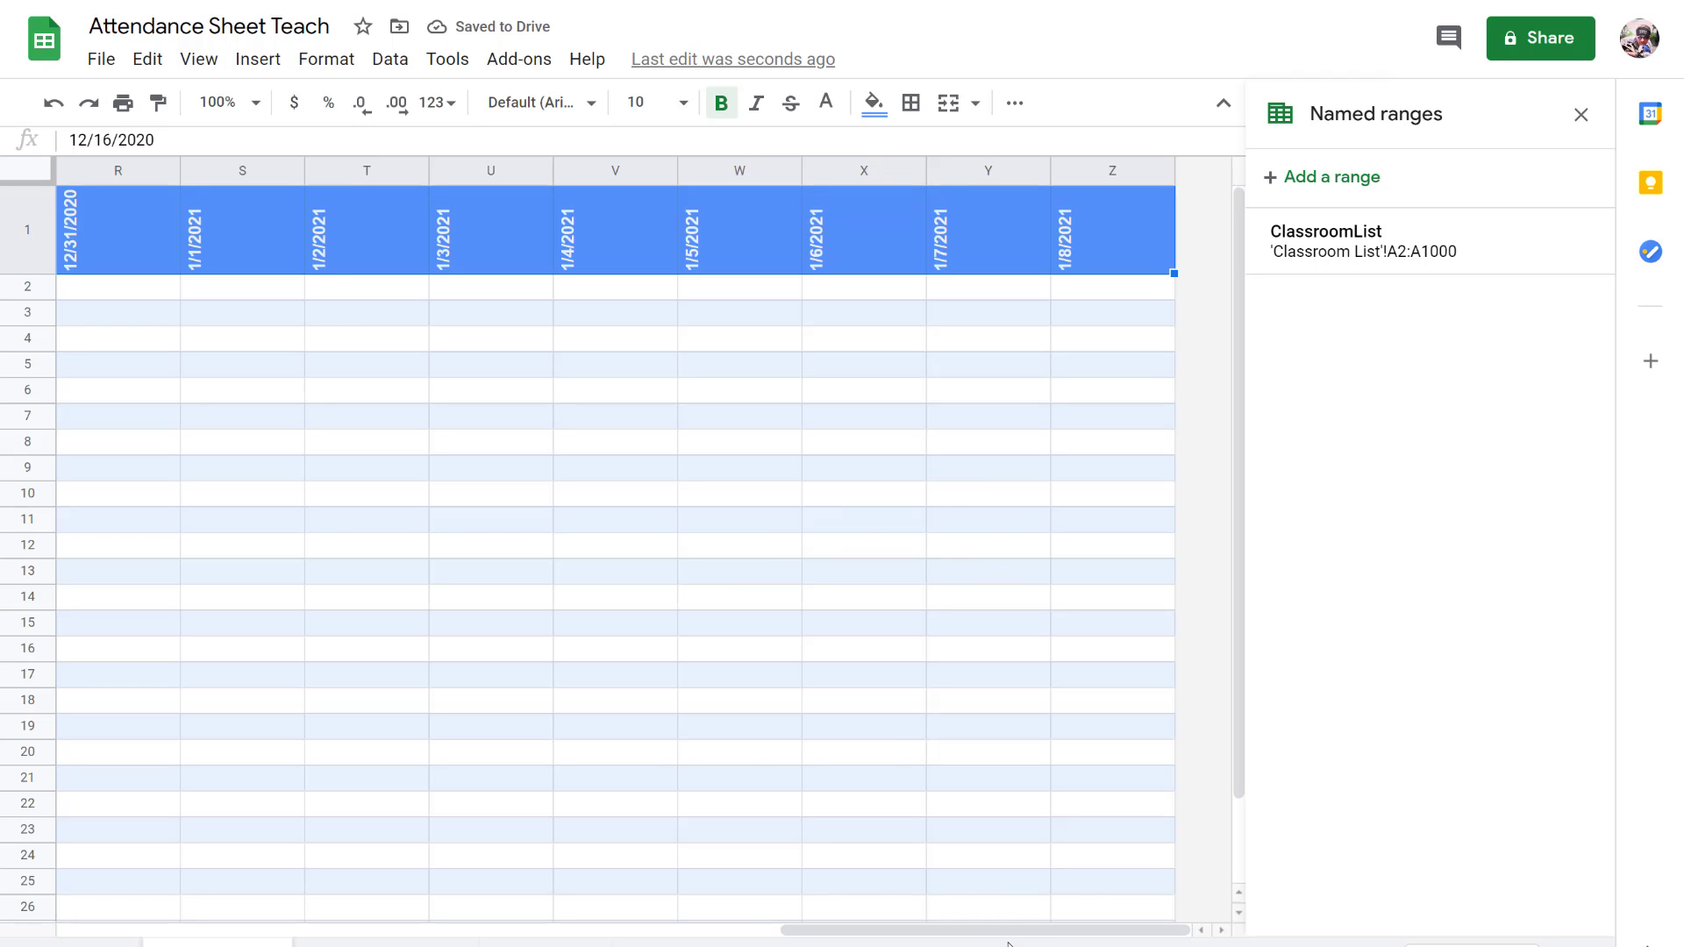
{"action": "left_click_drag", "start_coordinate": [1018, 936], "coordinate": [238, 921]}
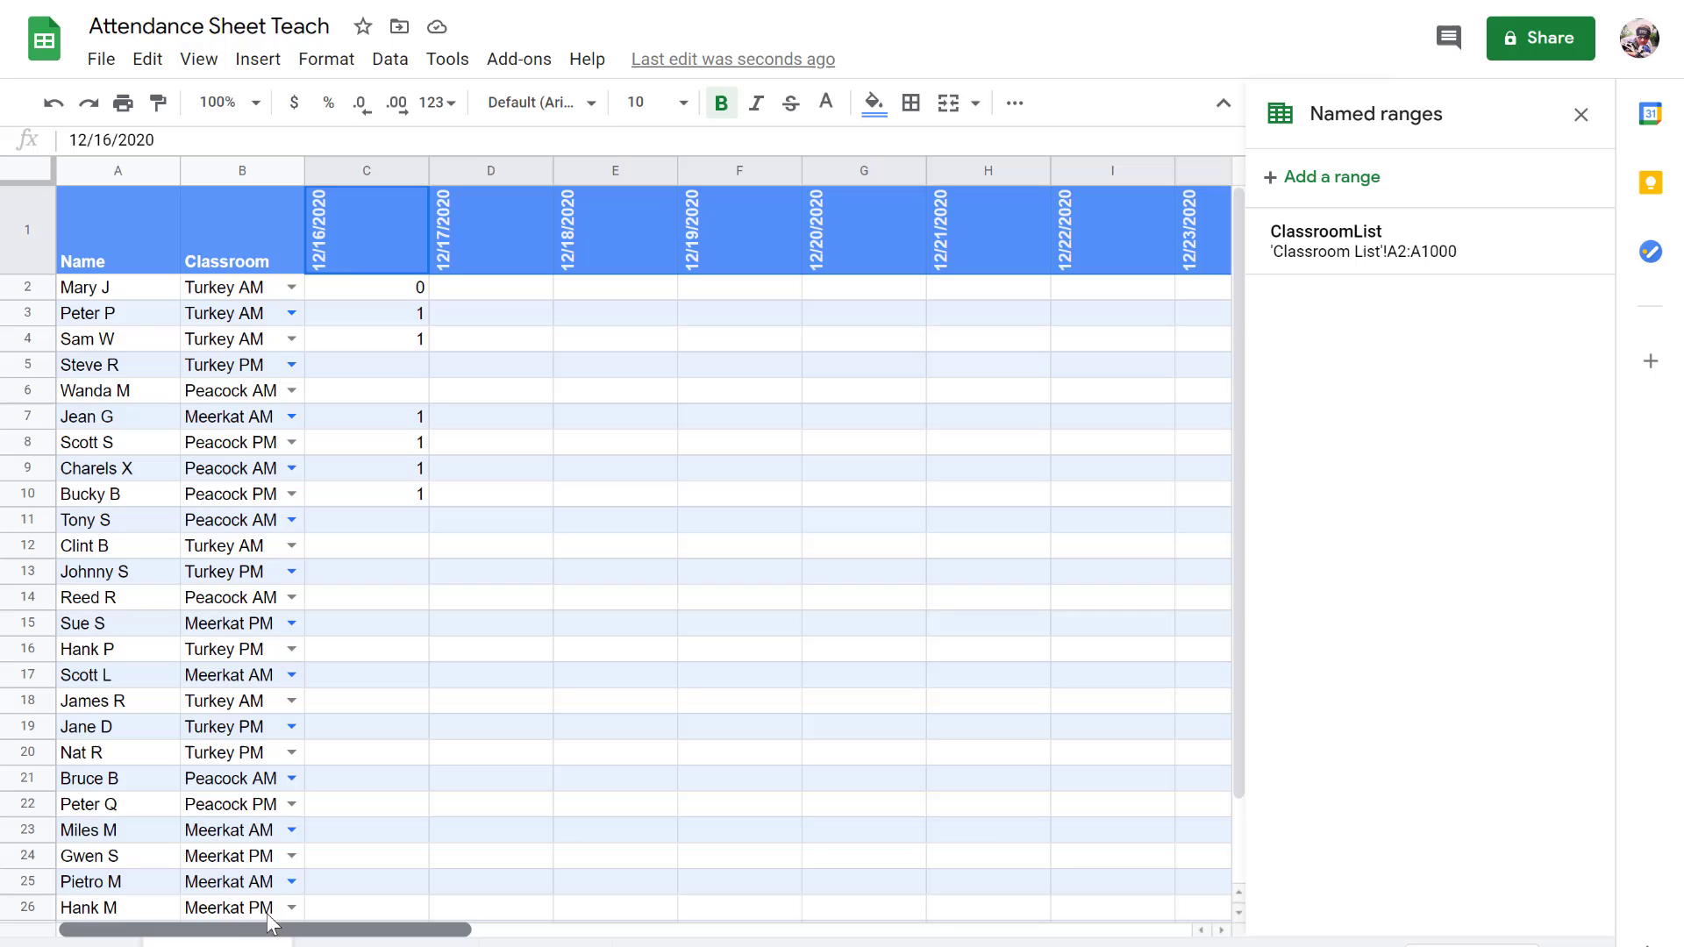
Step: Narrow all the date columns, C through Z, to a uniform width that just fits the rotated headers
{"action": "left_click", "coordinate": [364, 172]}
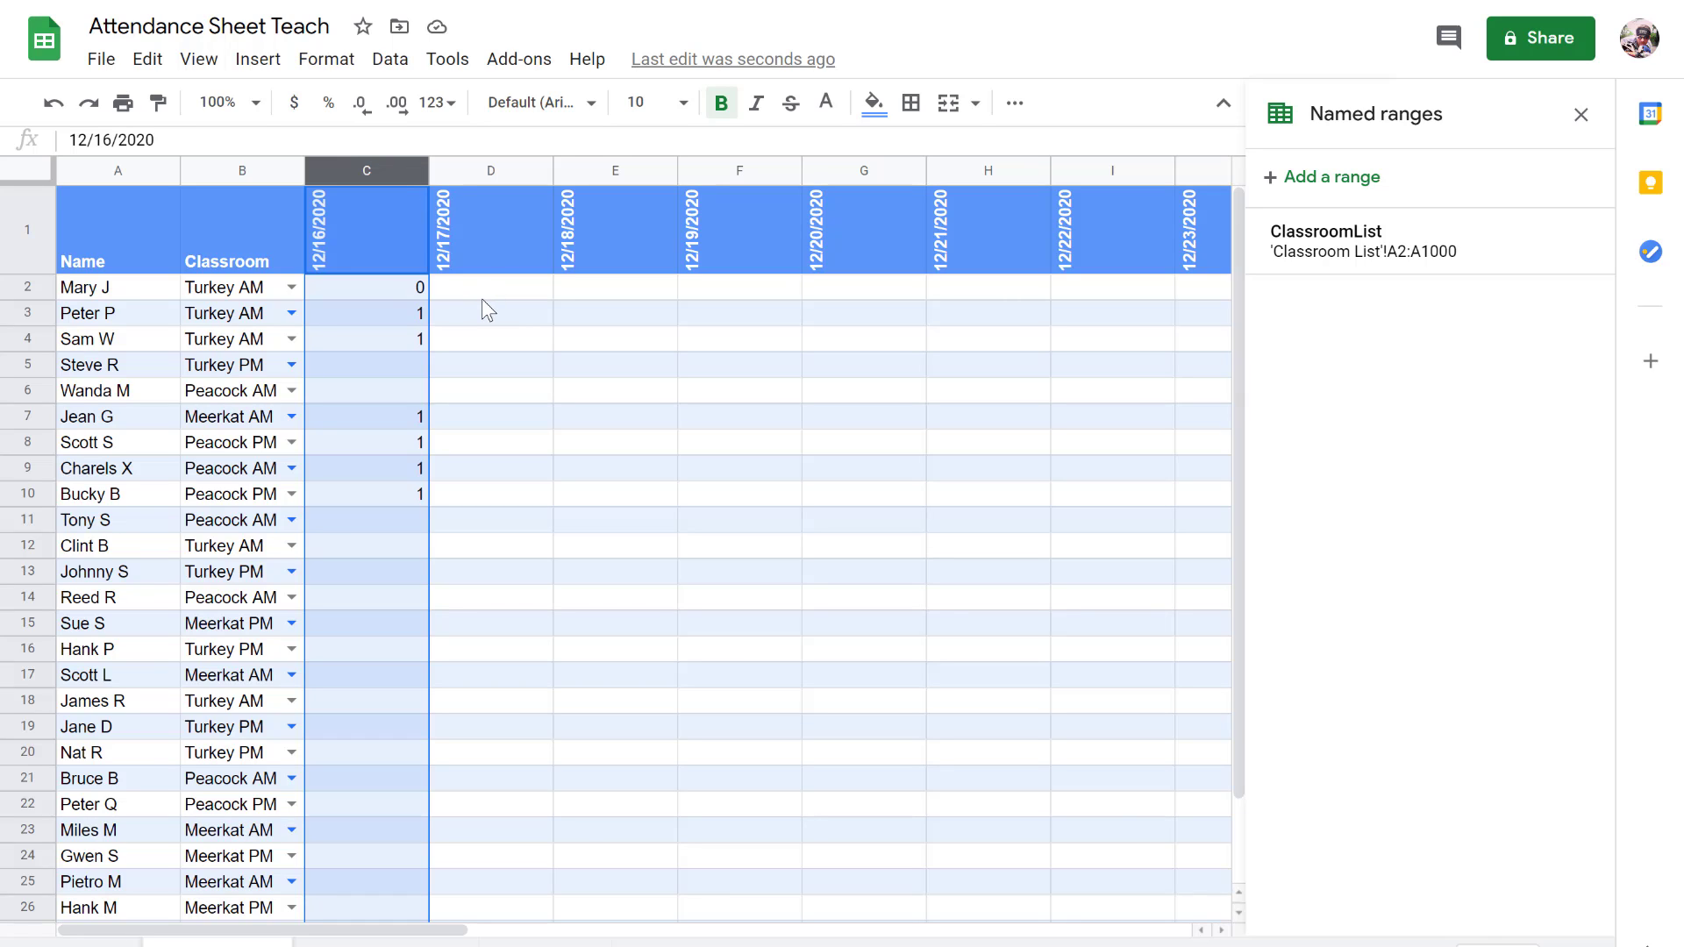
{"action": "key", "text": "ctrl+shift+Right"}
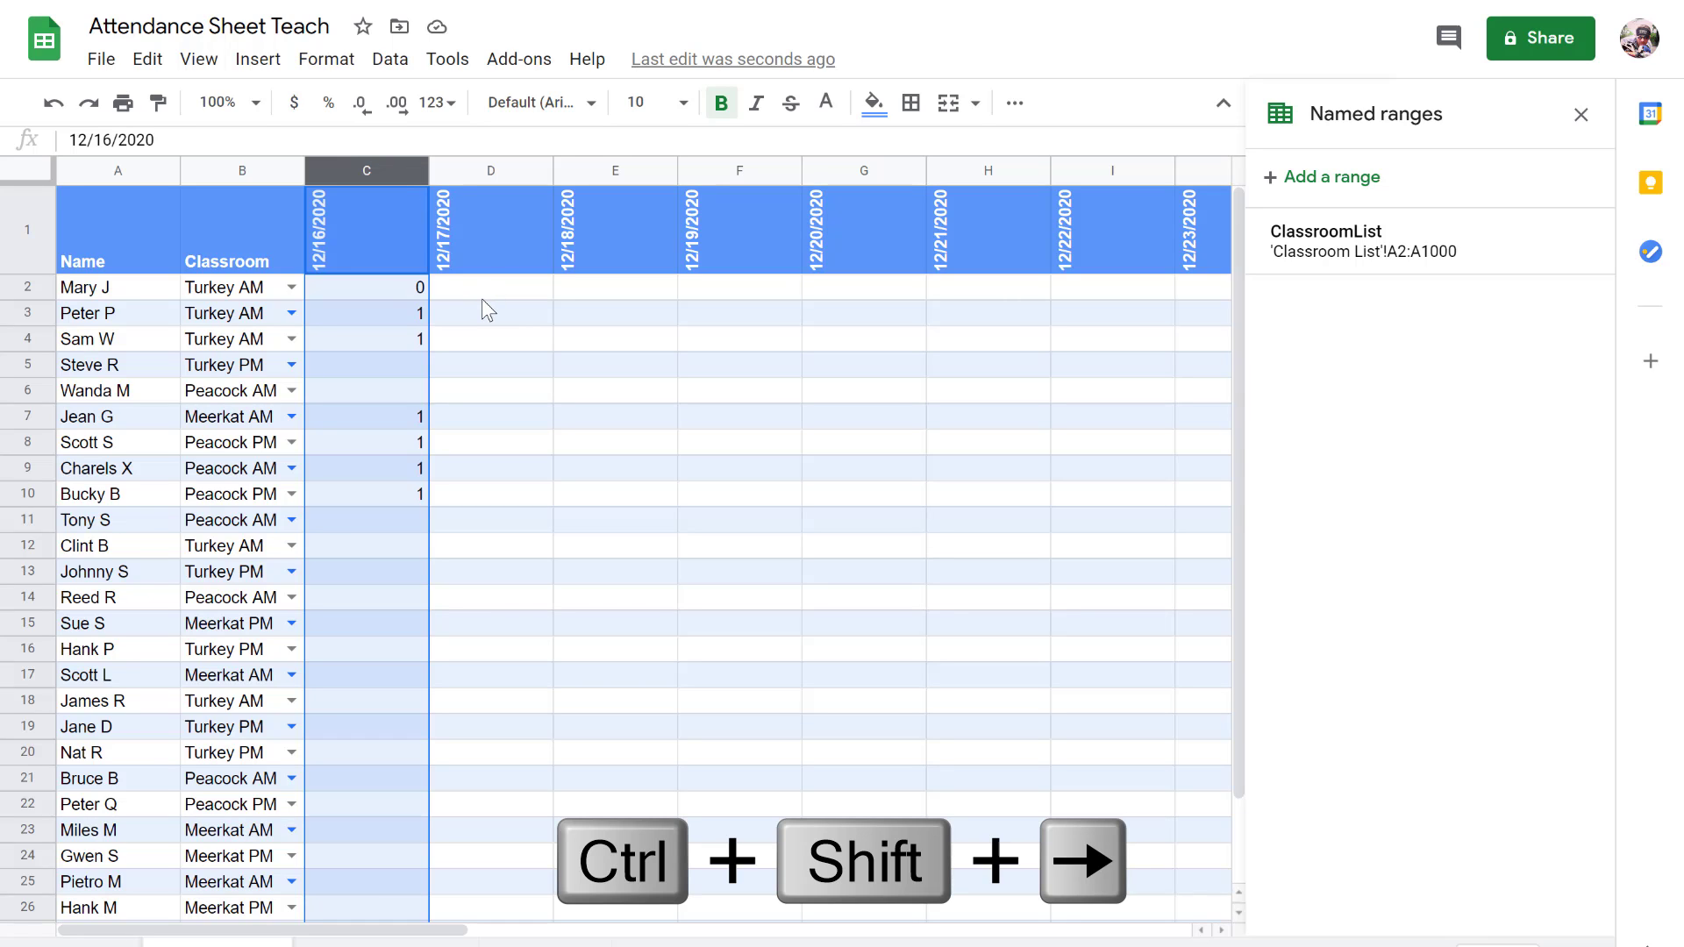
{"action": "key", "text": "ctrl+shift+Right"}
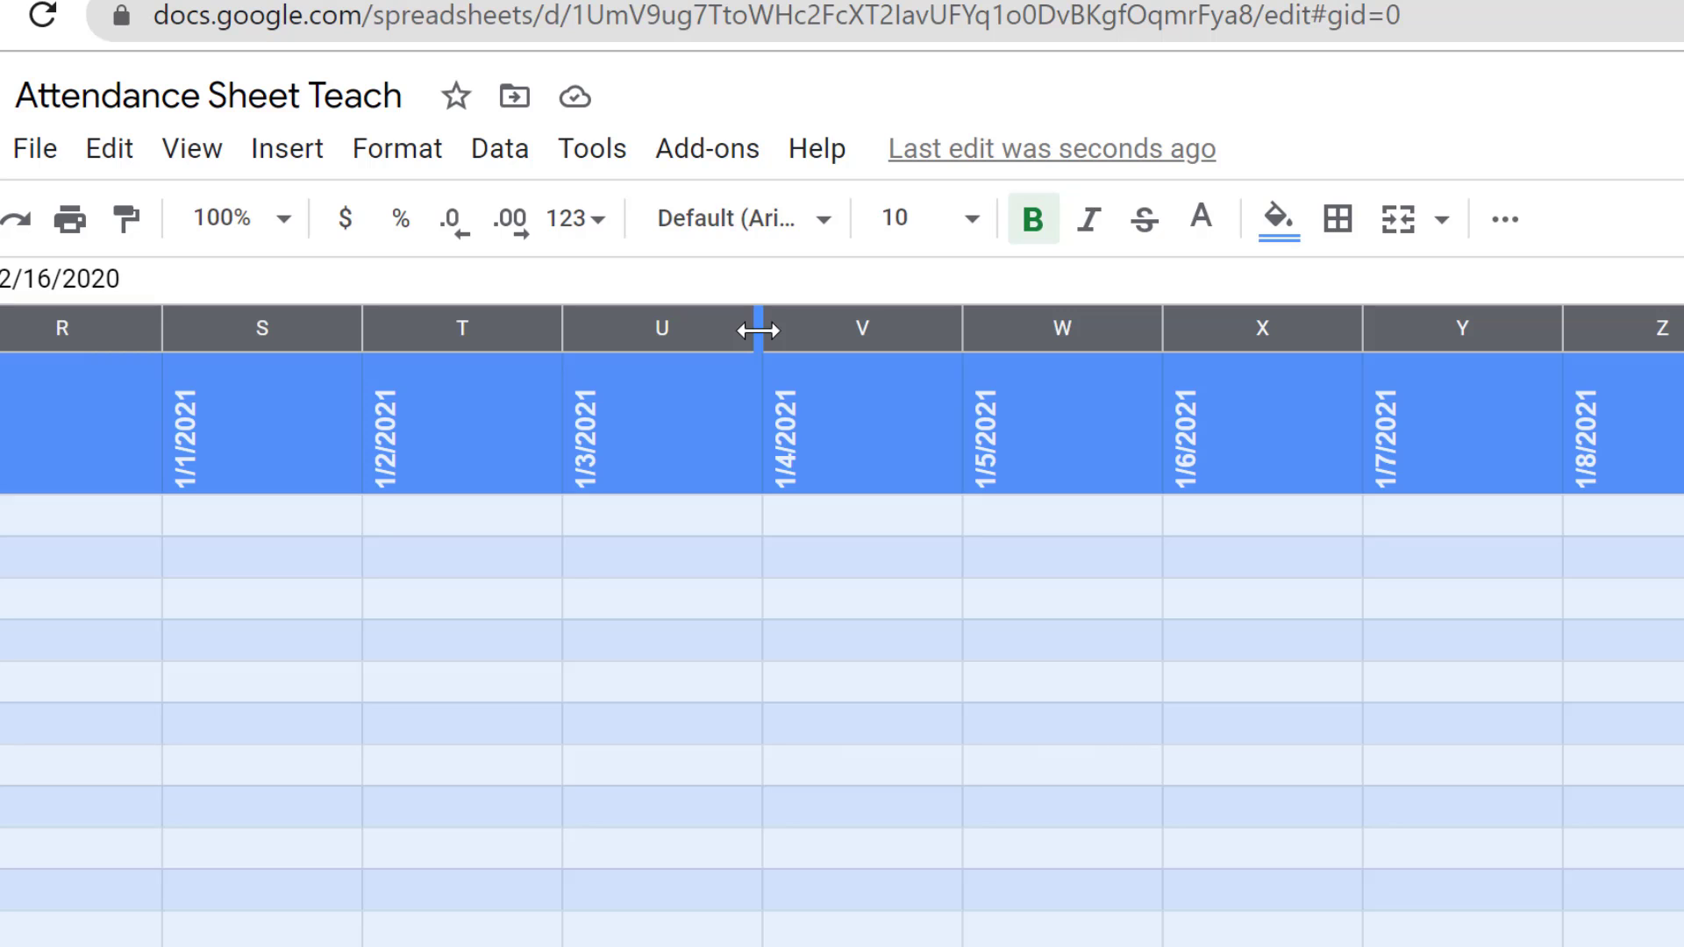
{"action": "left_click_drag", "start_coordinate": [758, 330], "coordinate": [608, 325]}
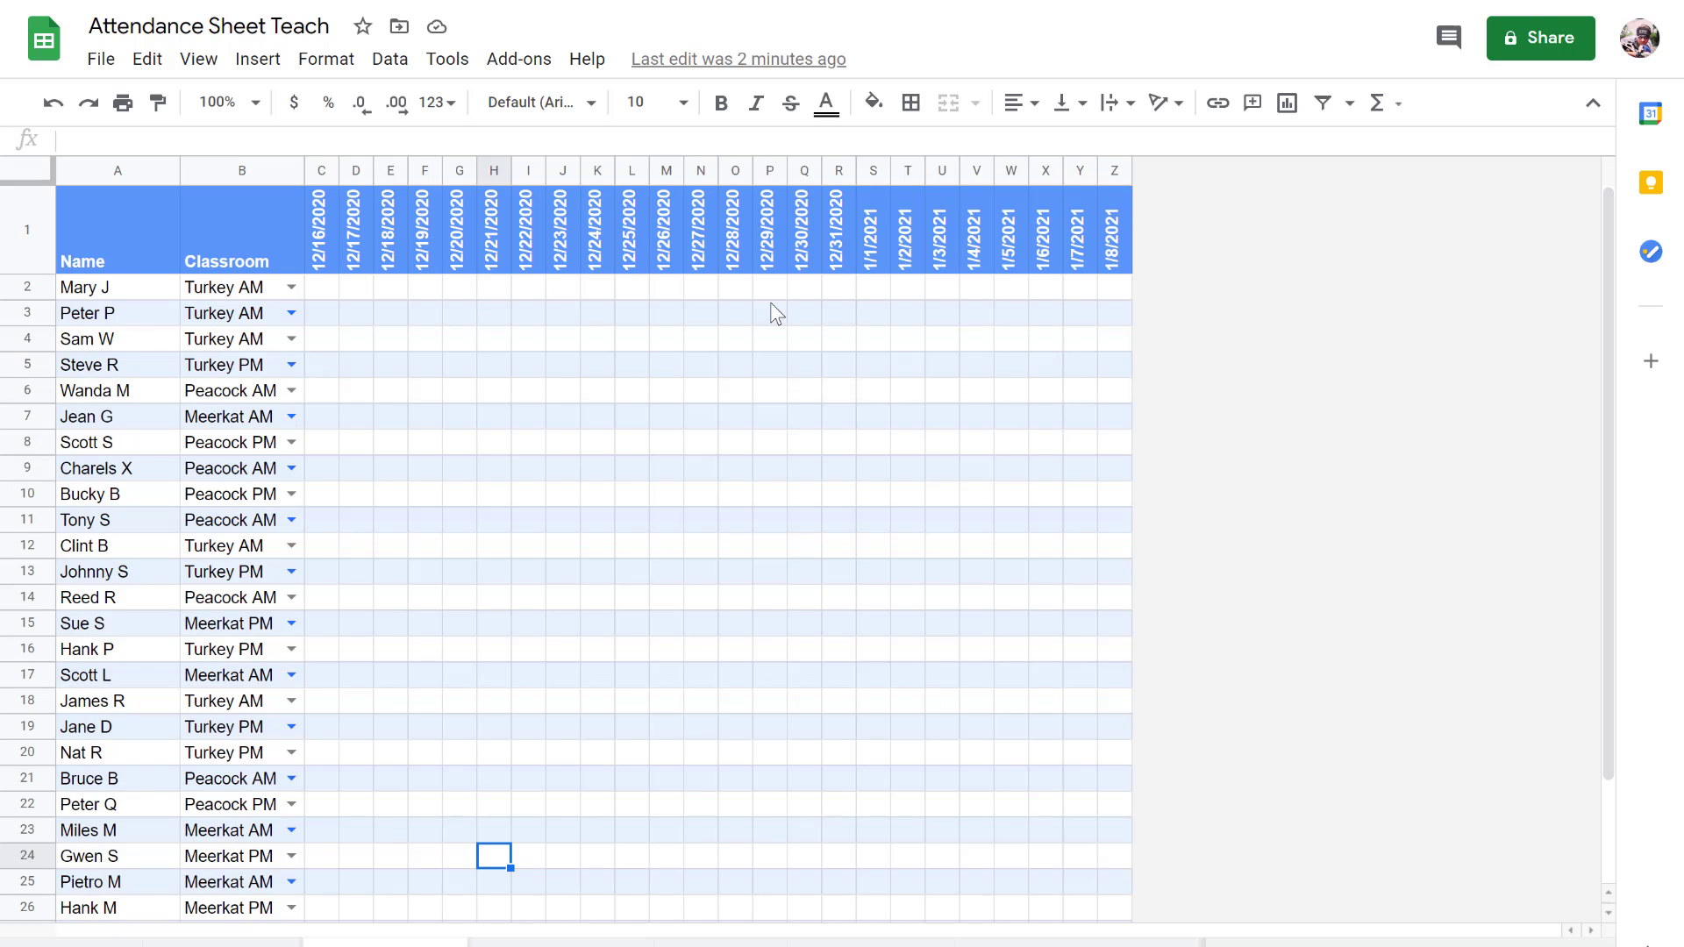
Step: Freeze 1 row and 1 column so the header row and the Name column stay in place while scrolling
{"action": "left_click", "coordinate": [200, 77]}
{"action": "mouse_move", "coordinate": [235, 126]}
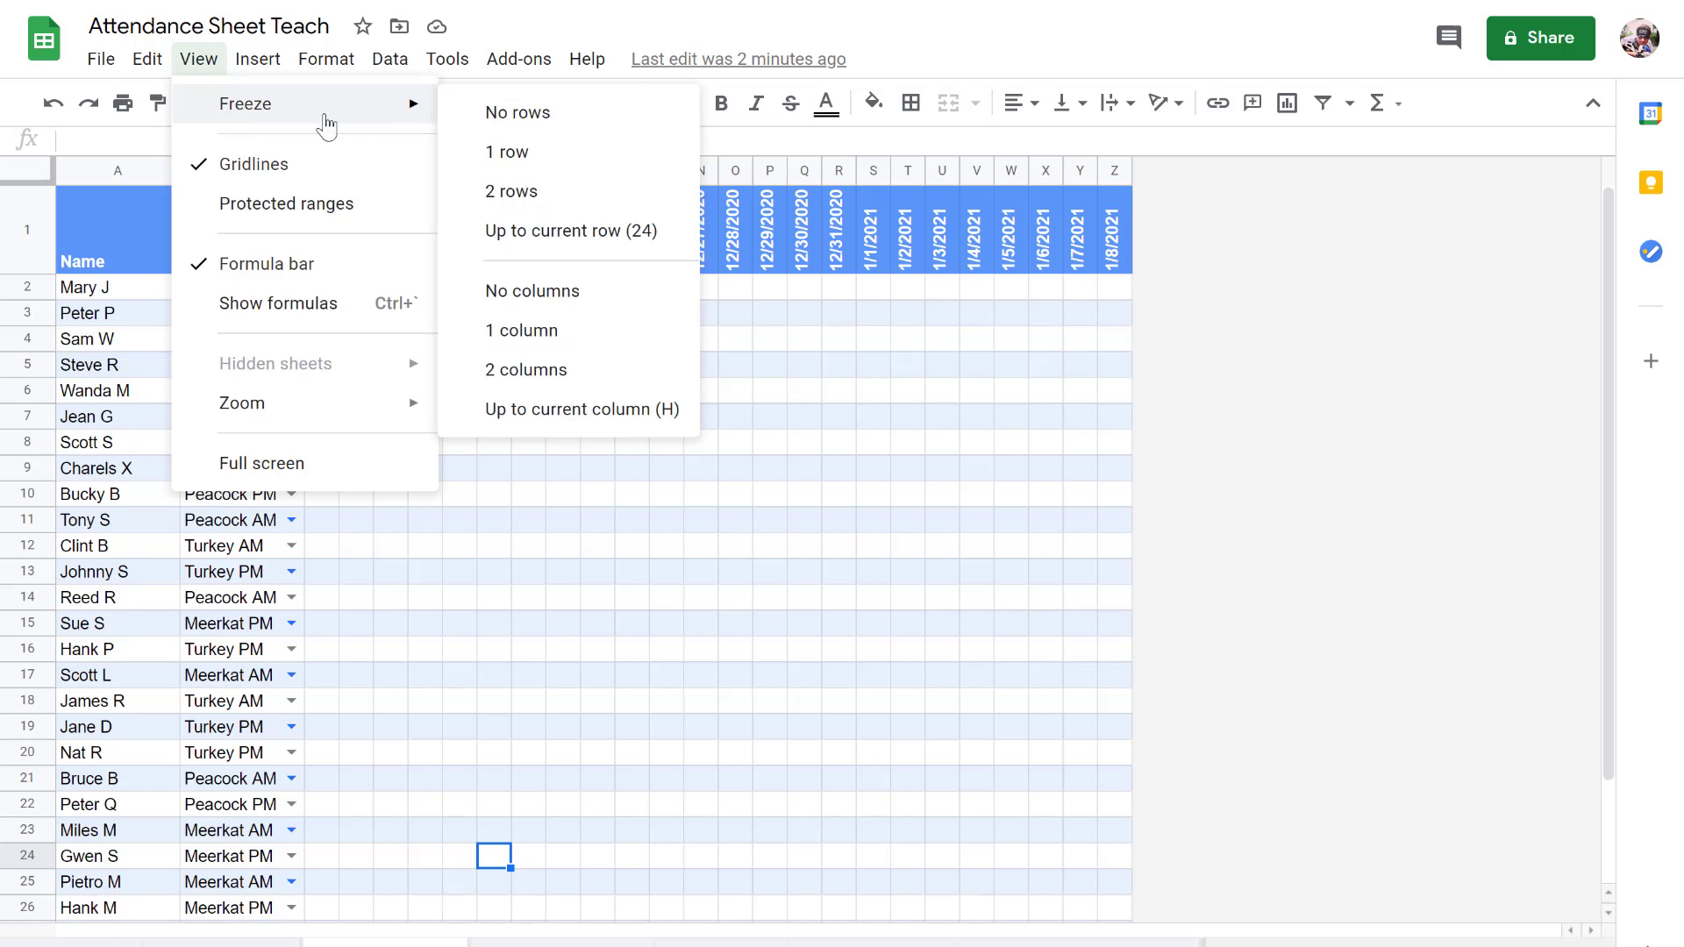
{"action": "left_click", "coordinate": [491, 152]}
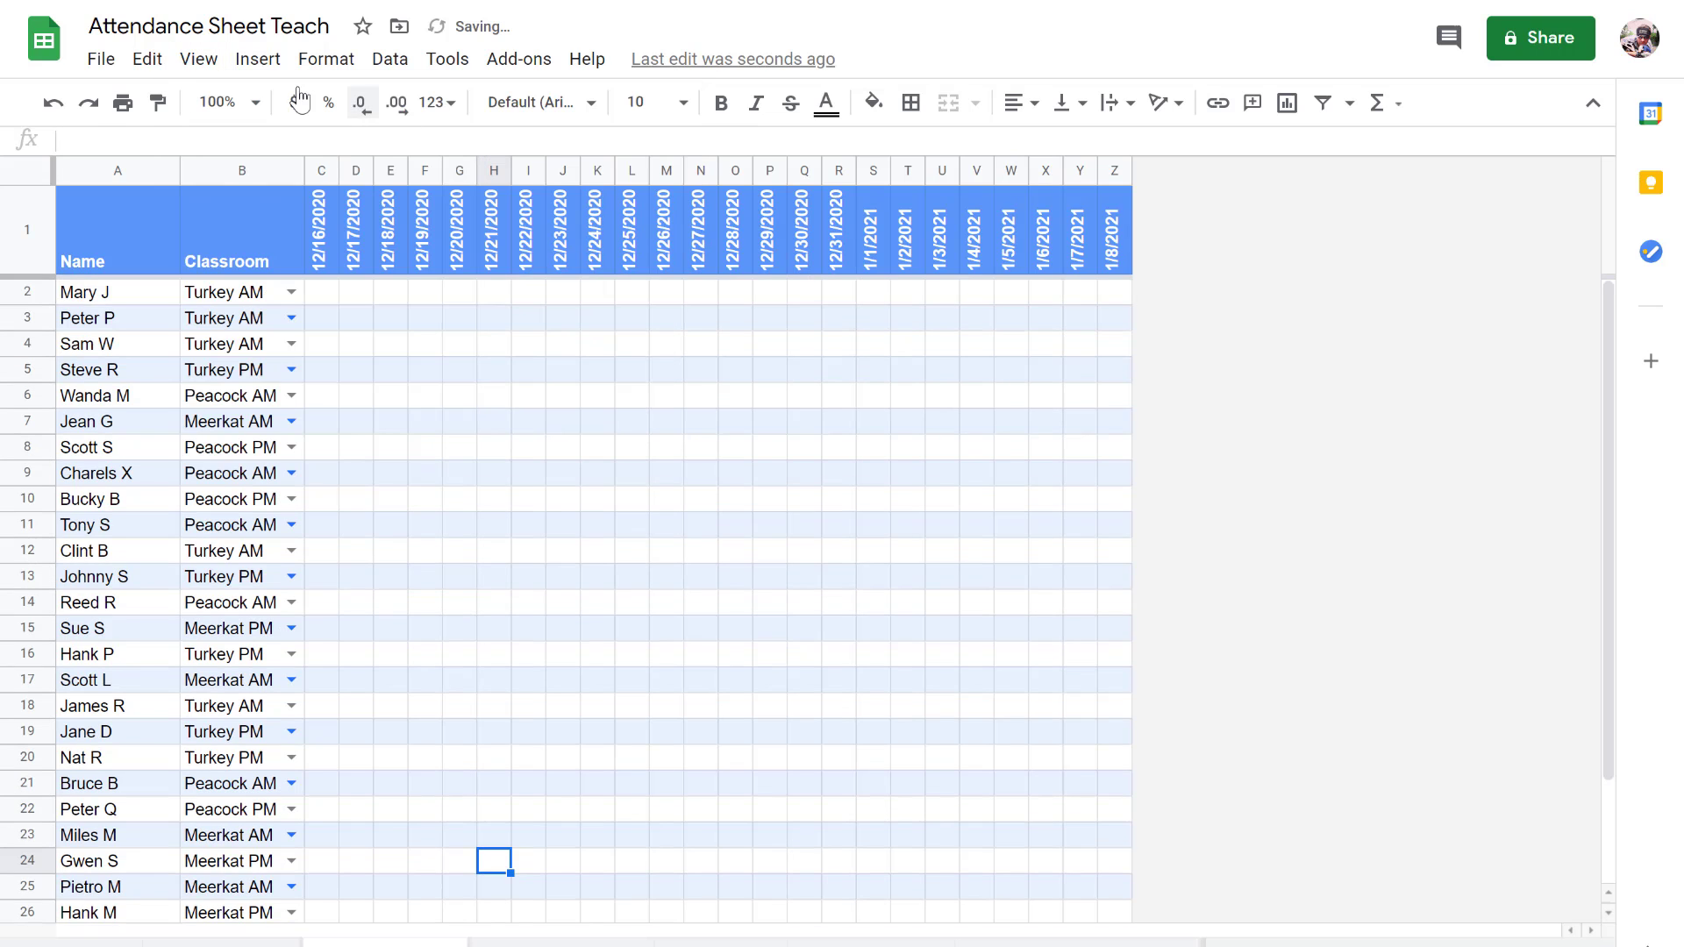
{"action": "left_click", "coordinate": [196, 61]}
{"action": "mouse_move", "coordinate": [235, 114]}
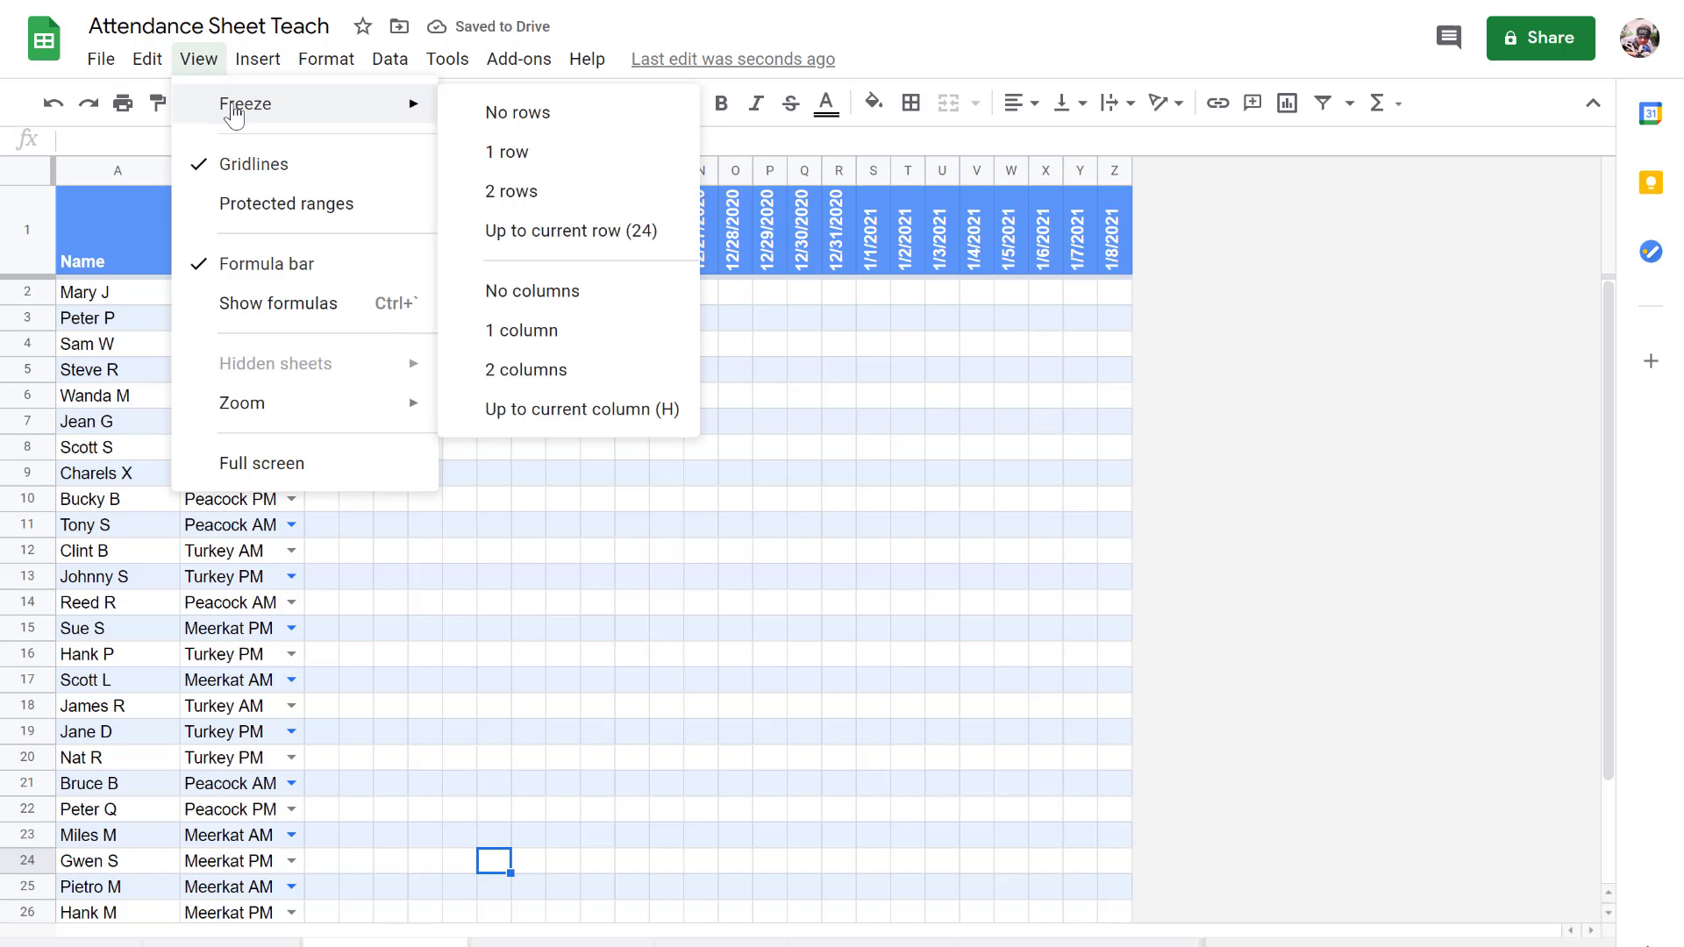
{"action": "left_click", "coordinate": [516, 332]}
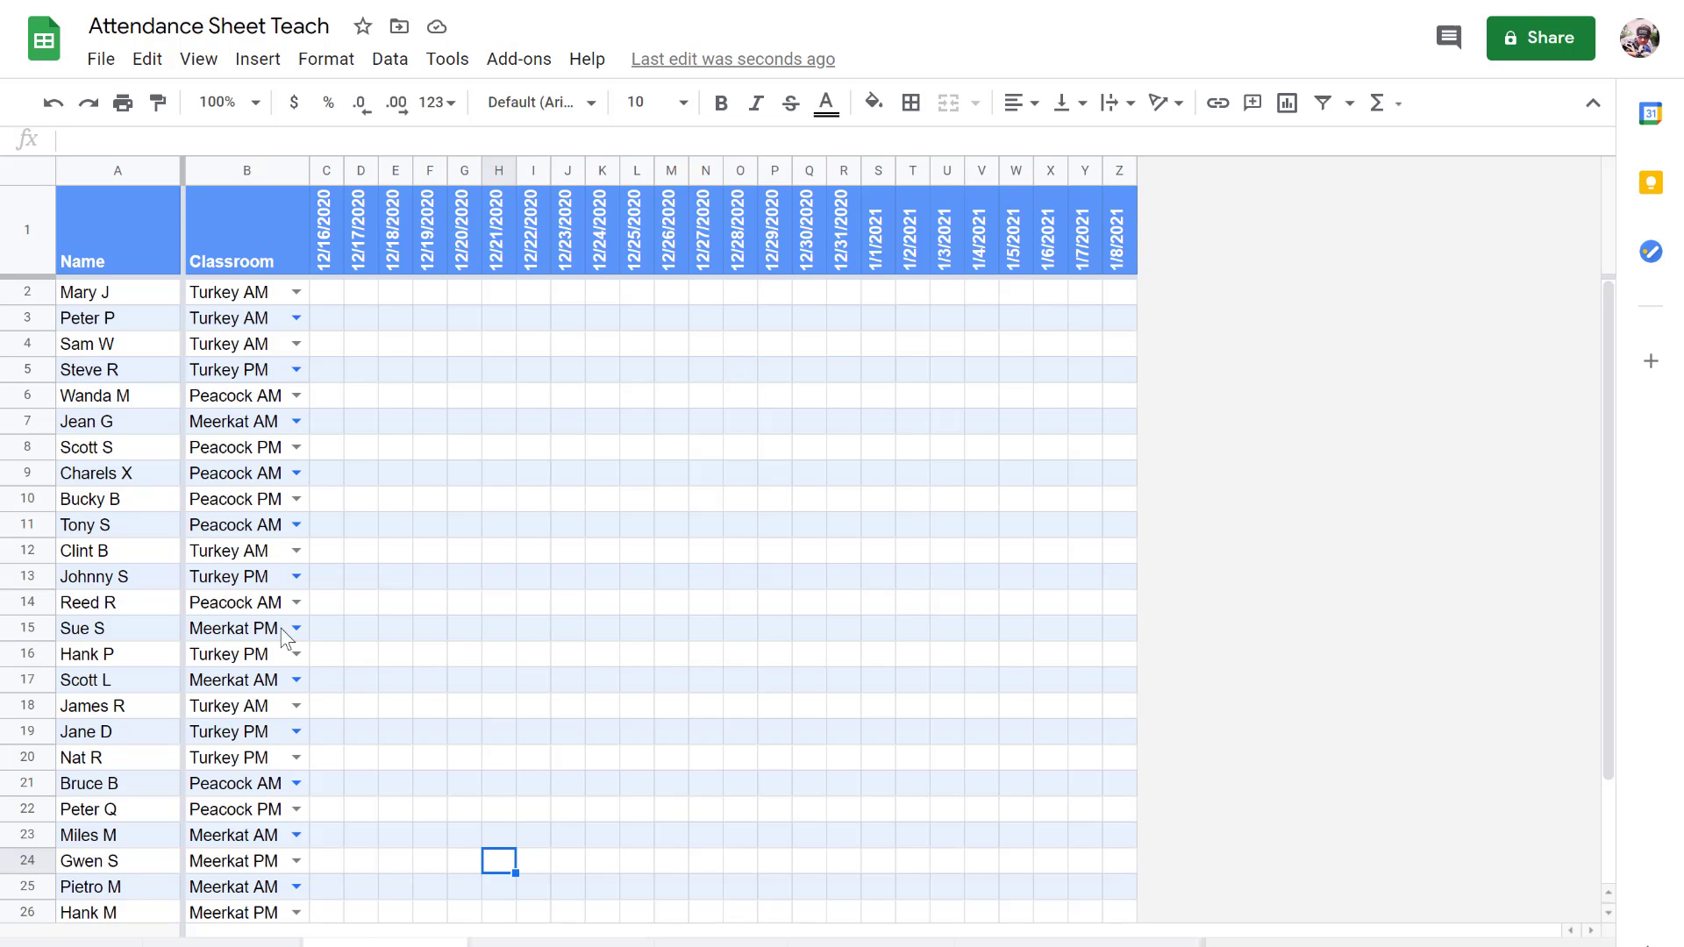
{"action": "scroll", "coordinate": [482, 746], "scroll_direction": "down", "scroll_amount": 3}
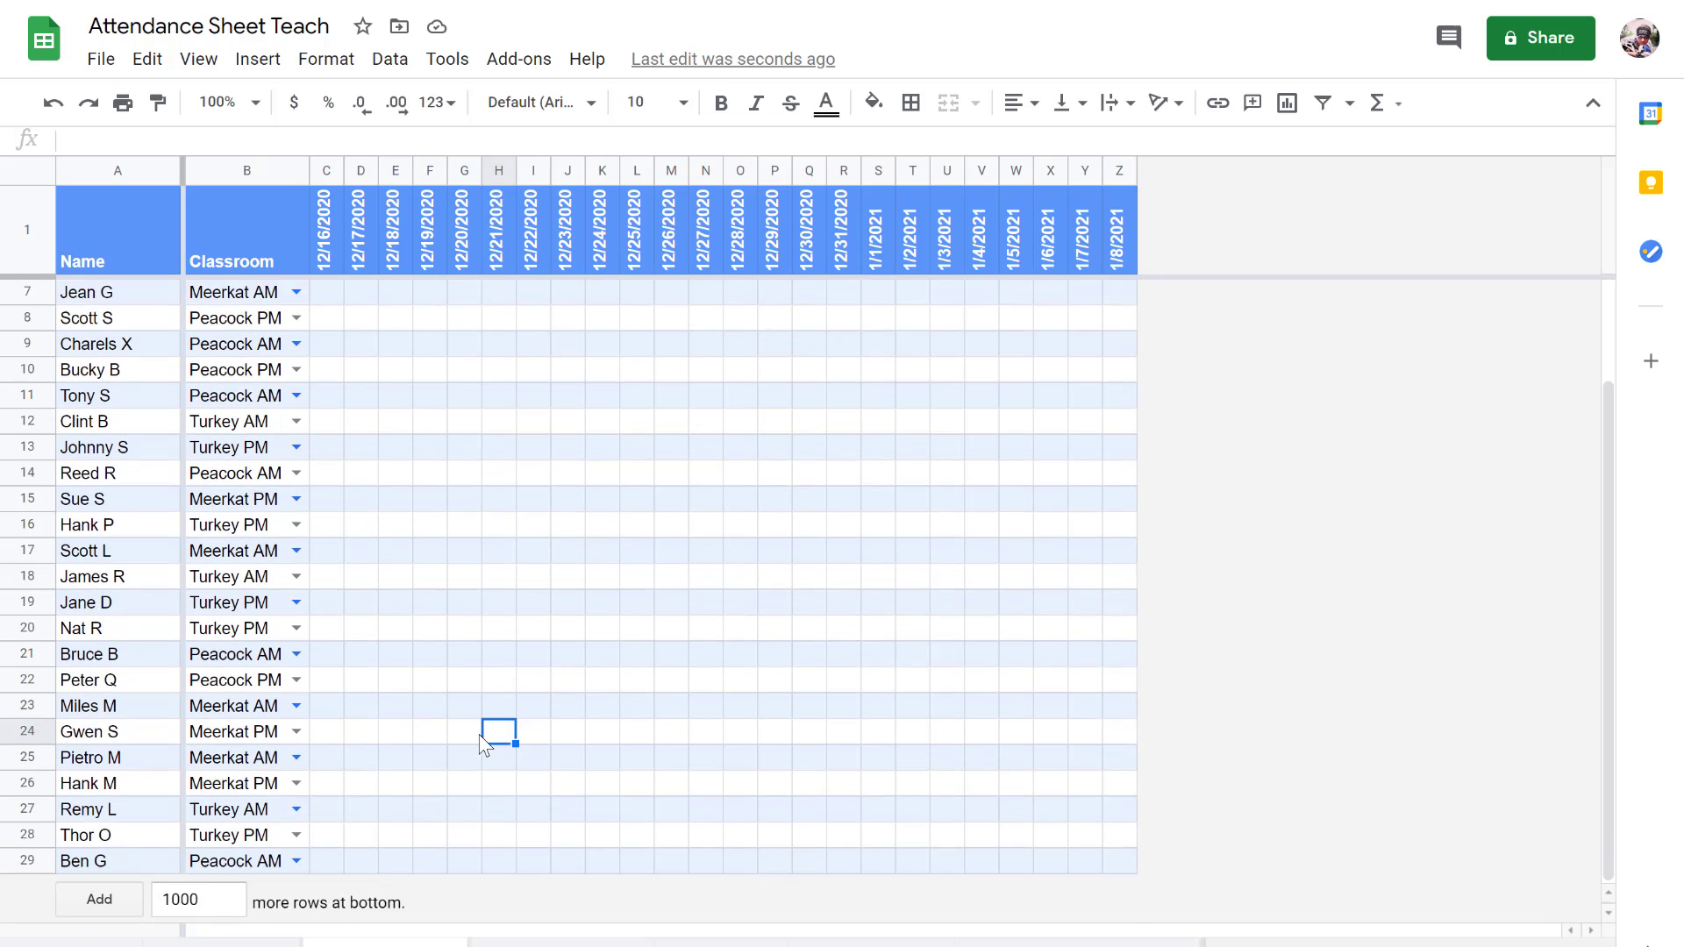
{"action": "scroll", "coordinate": [485, 745], "scroll_direction": "up", "scroll_amount": 3}
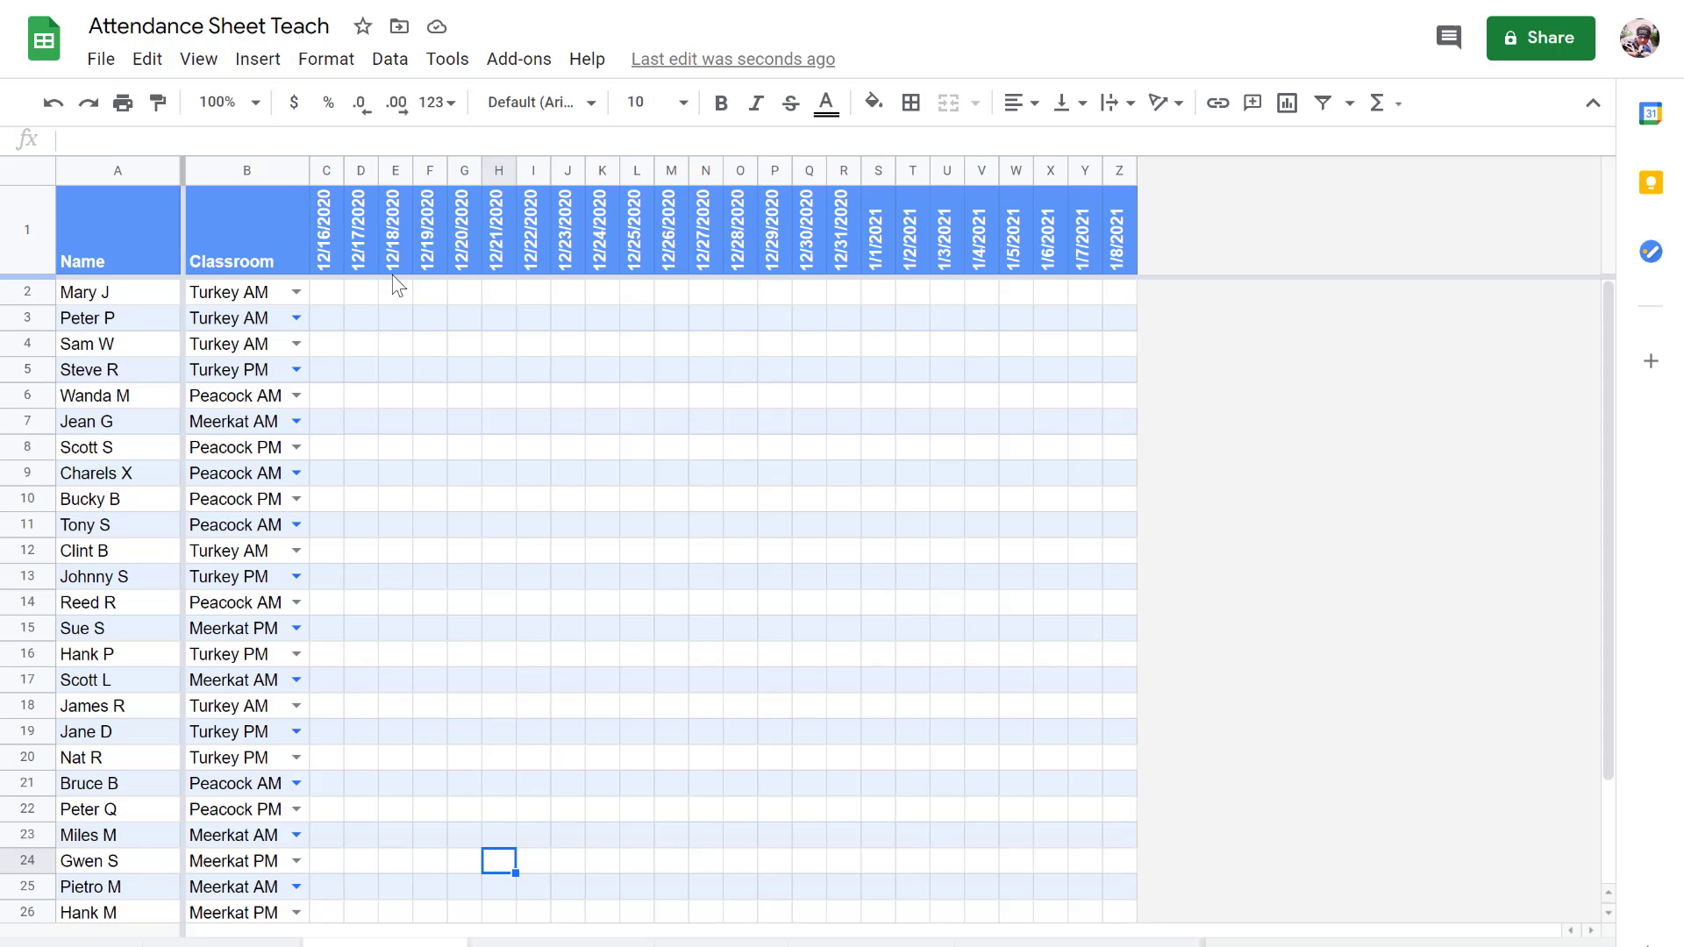
Step: Set up data validation on the date headers from 12/16/2020 through 1/8/2021 with the criteria Date is valid date
{"action": "left_click", "coordinate": [332, 249]}
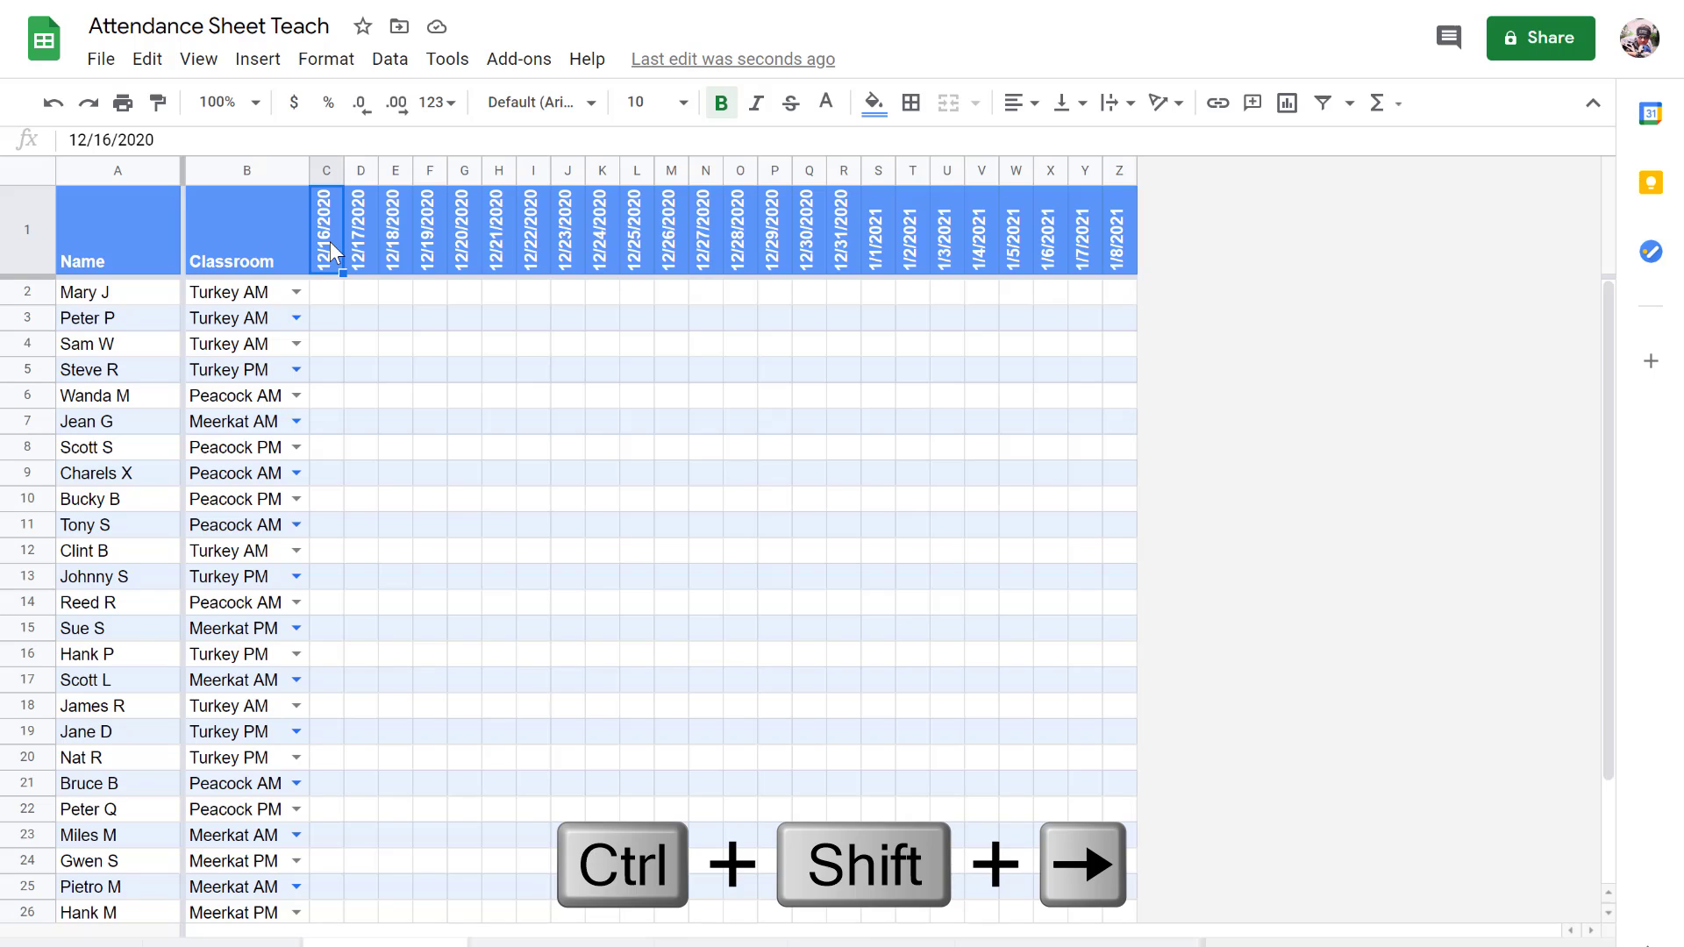
{"action": "key", "text": "ctrl+shift+Right"}
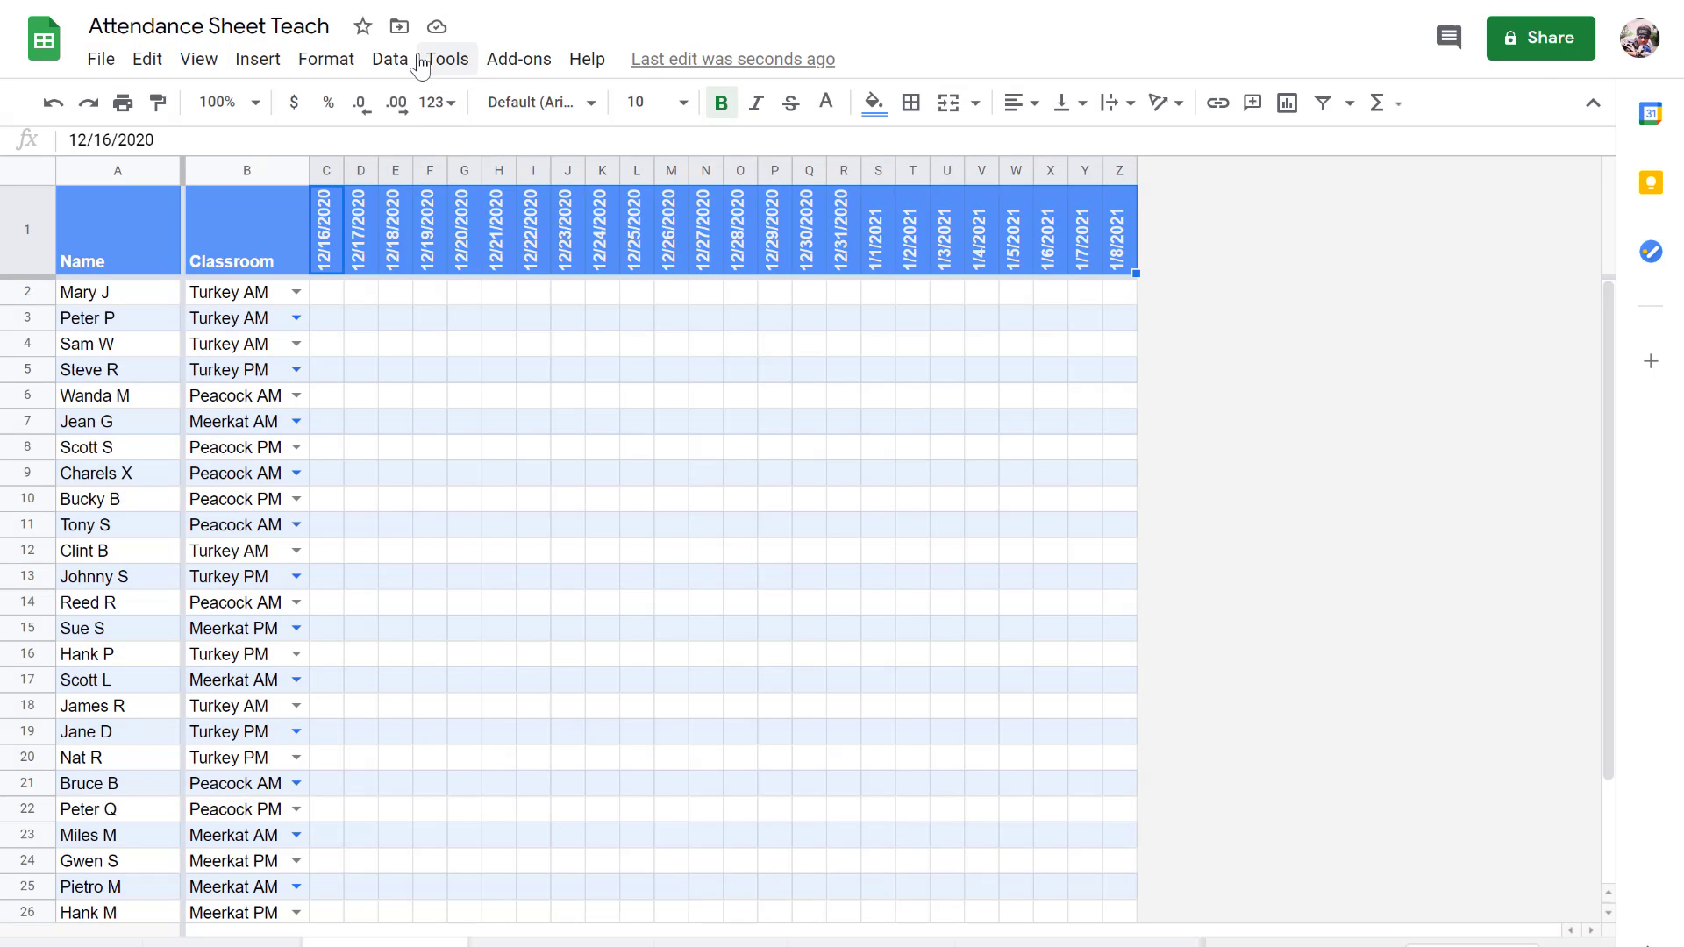
{"action": "left_click", "coordinate": [392, 62]}
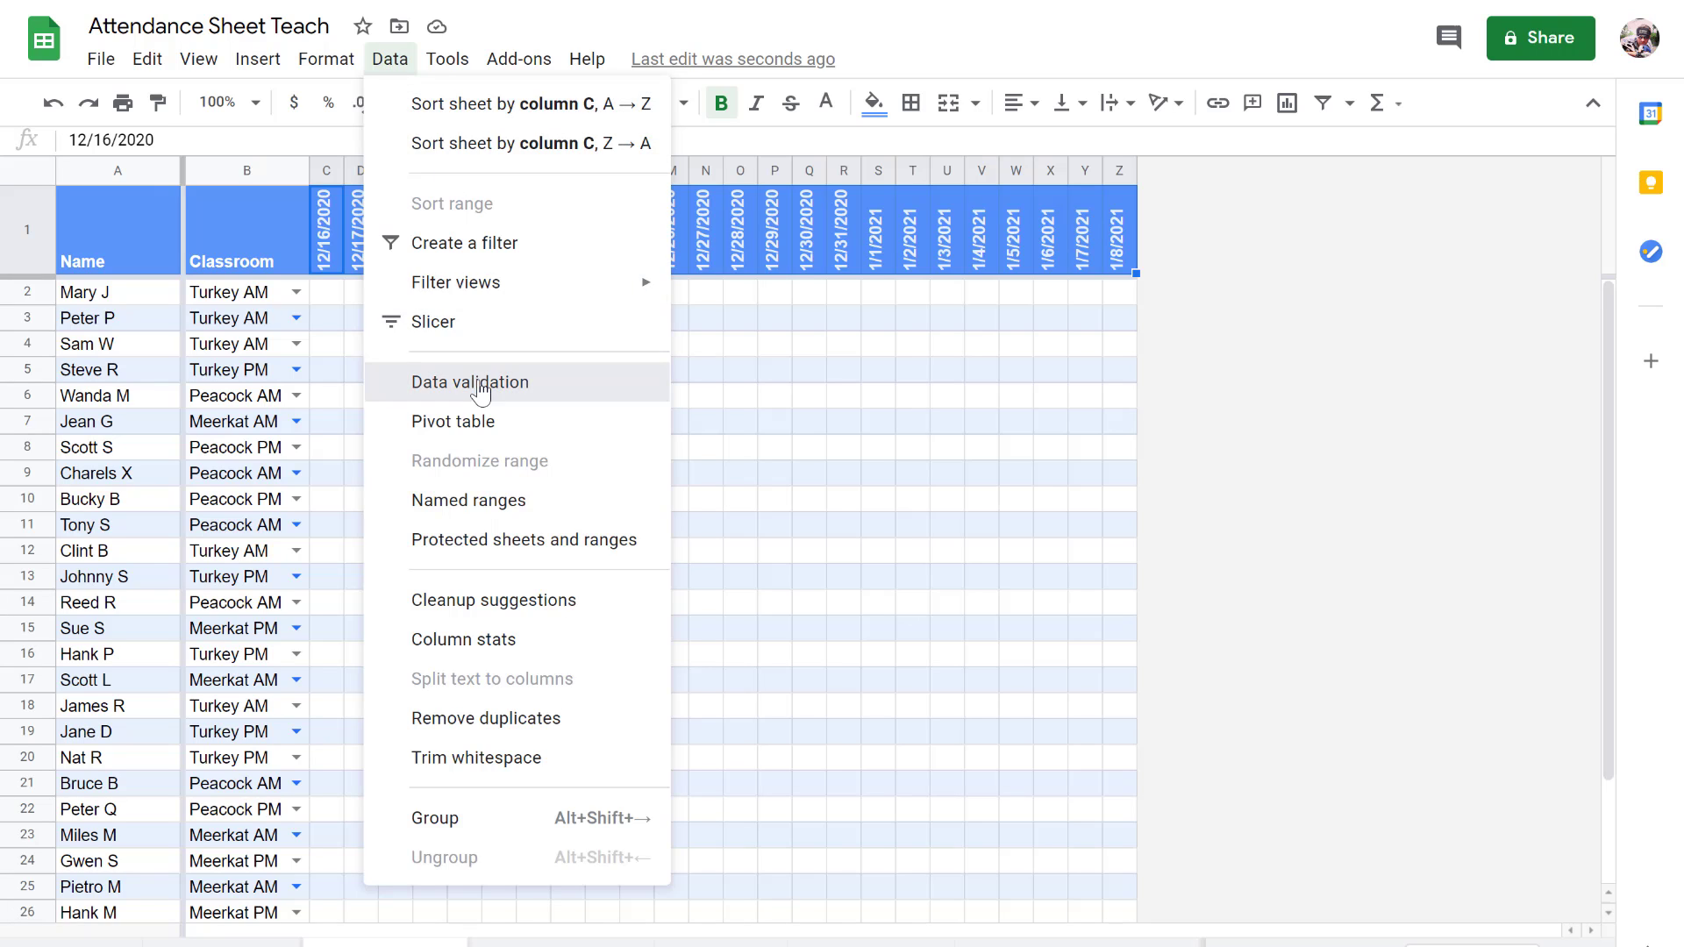
{"action": "left_click", "coordinate": [528, 381]}
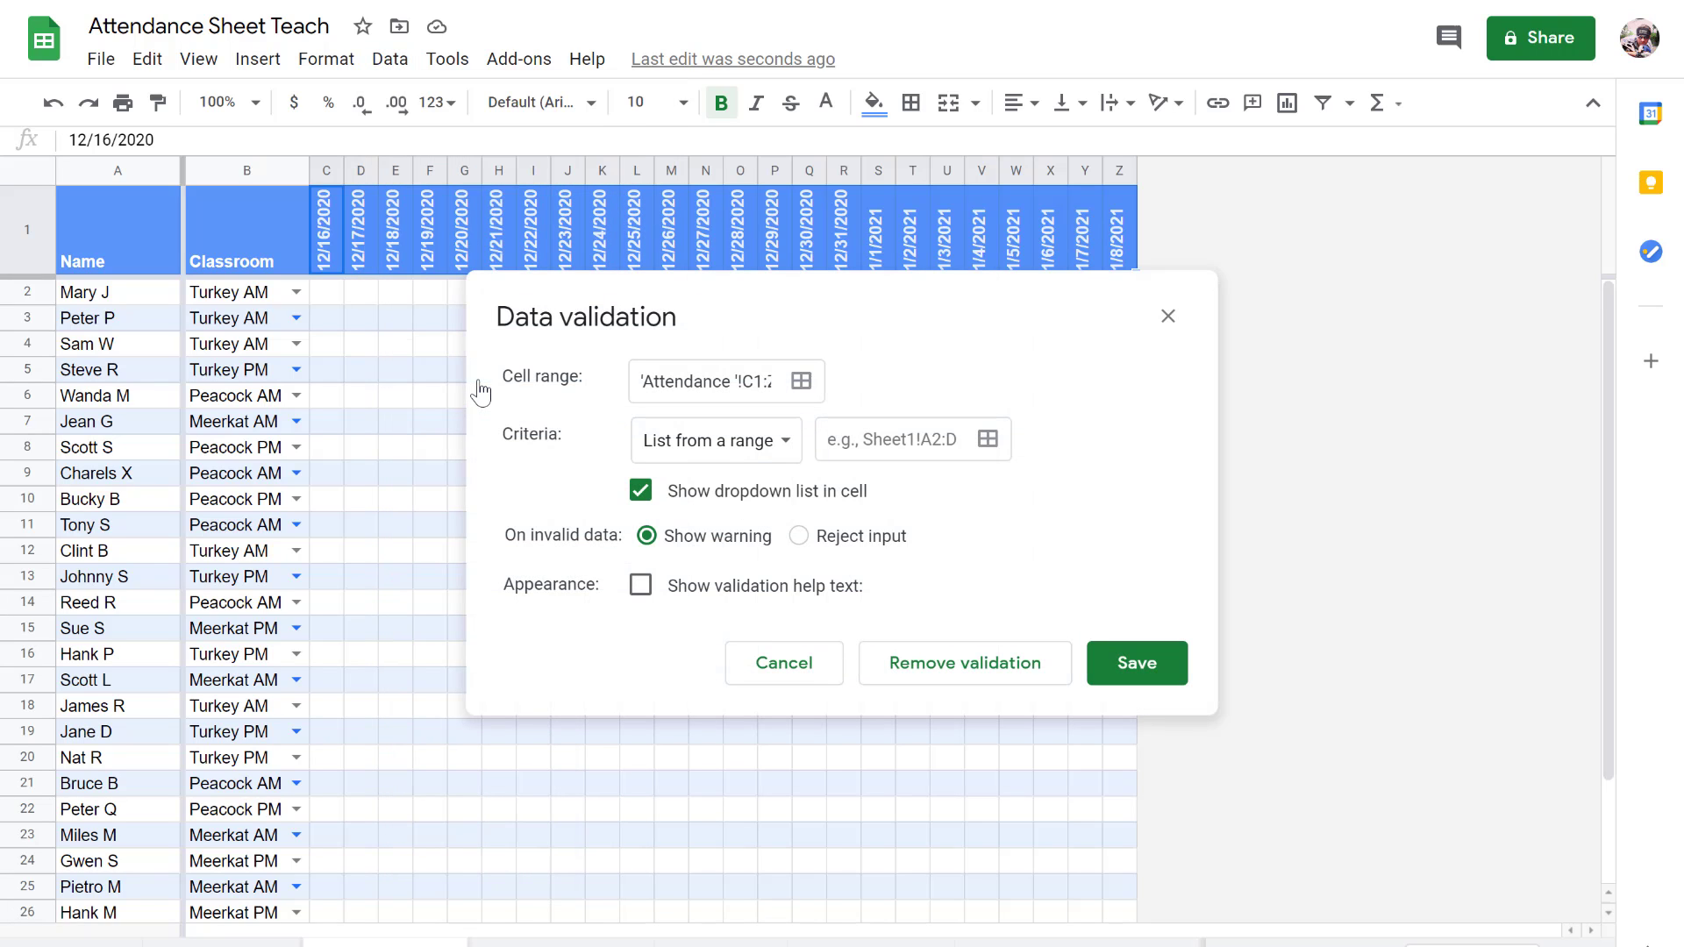
{"action": "left_click", "coordinate": [781, 450]}
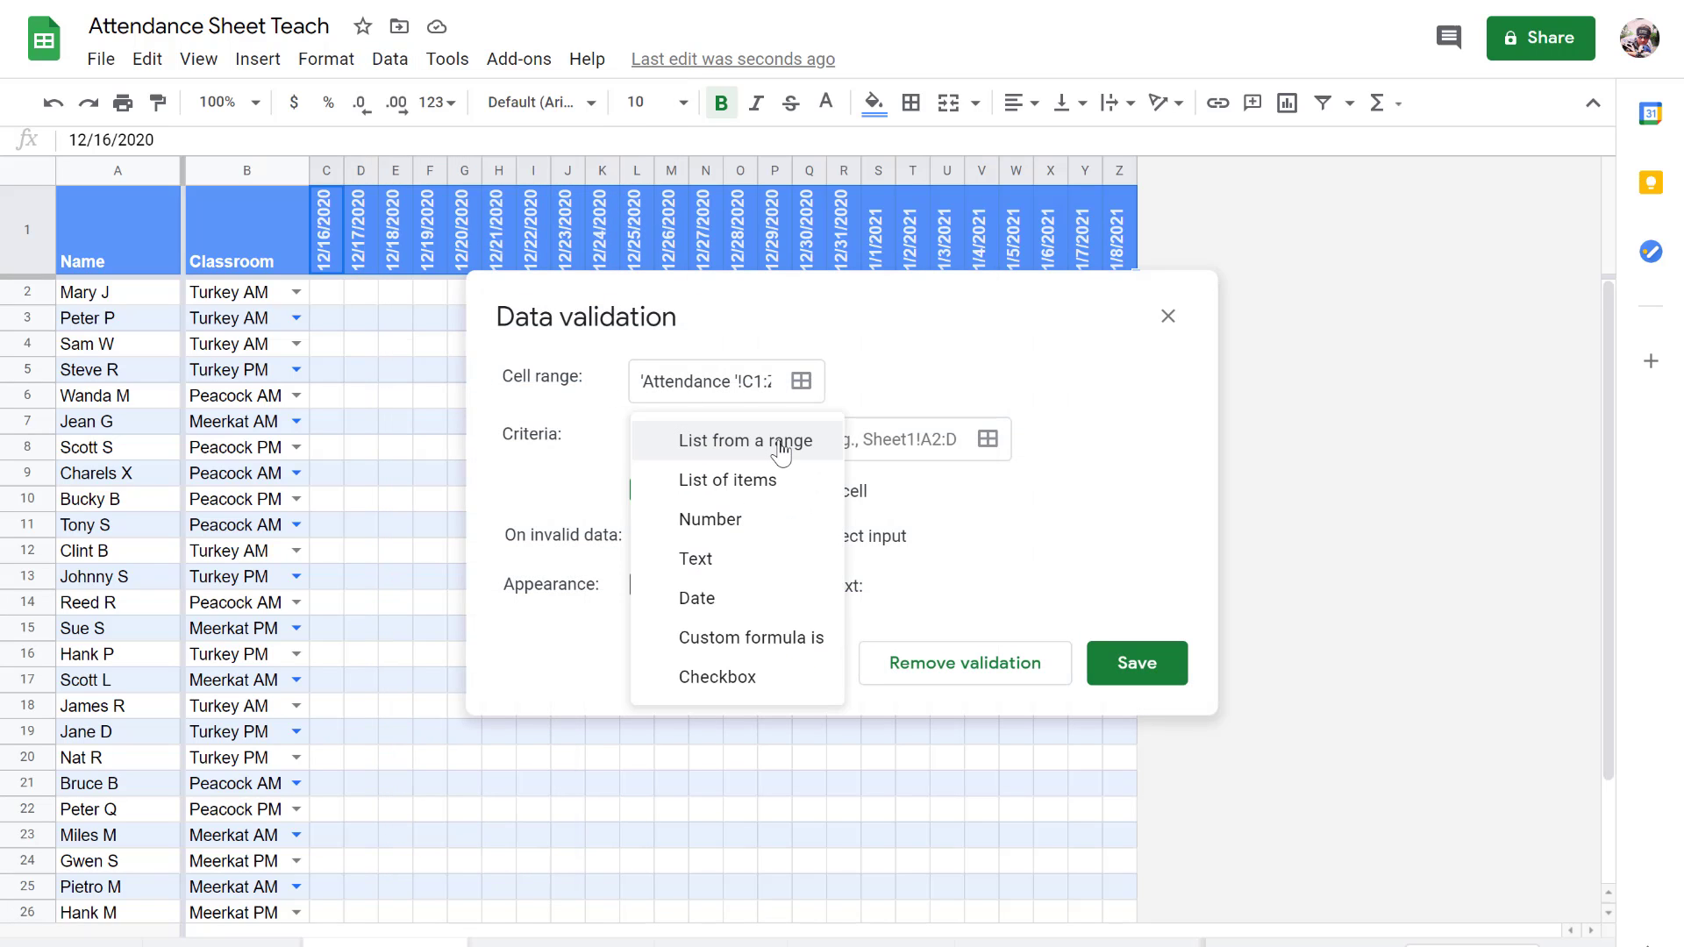
{"action": "left_click", "coordinate": [775, 597]}
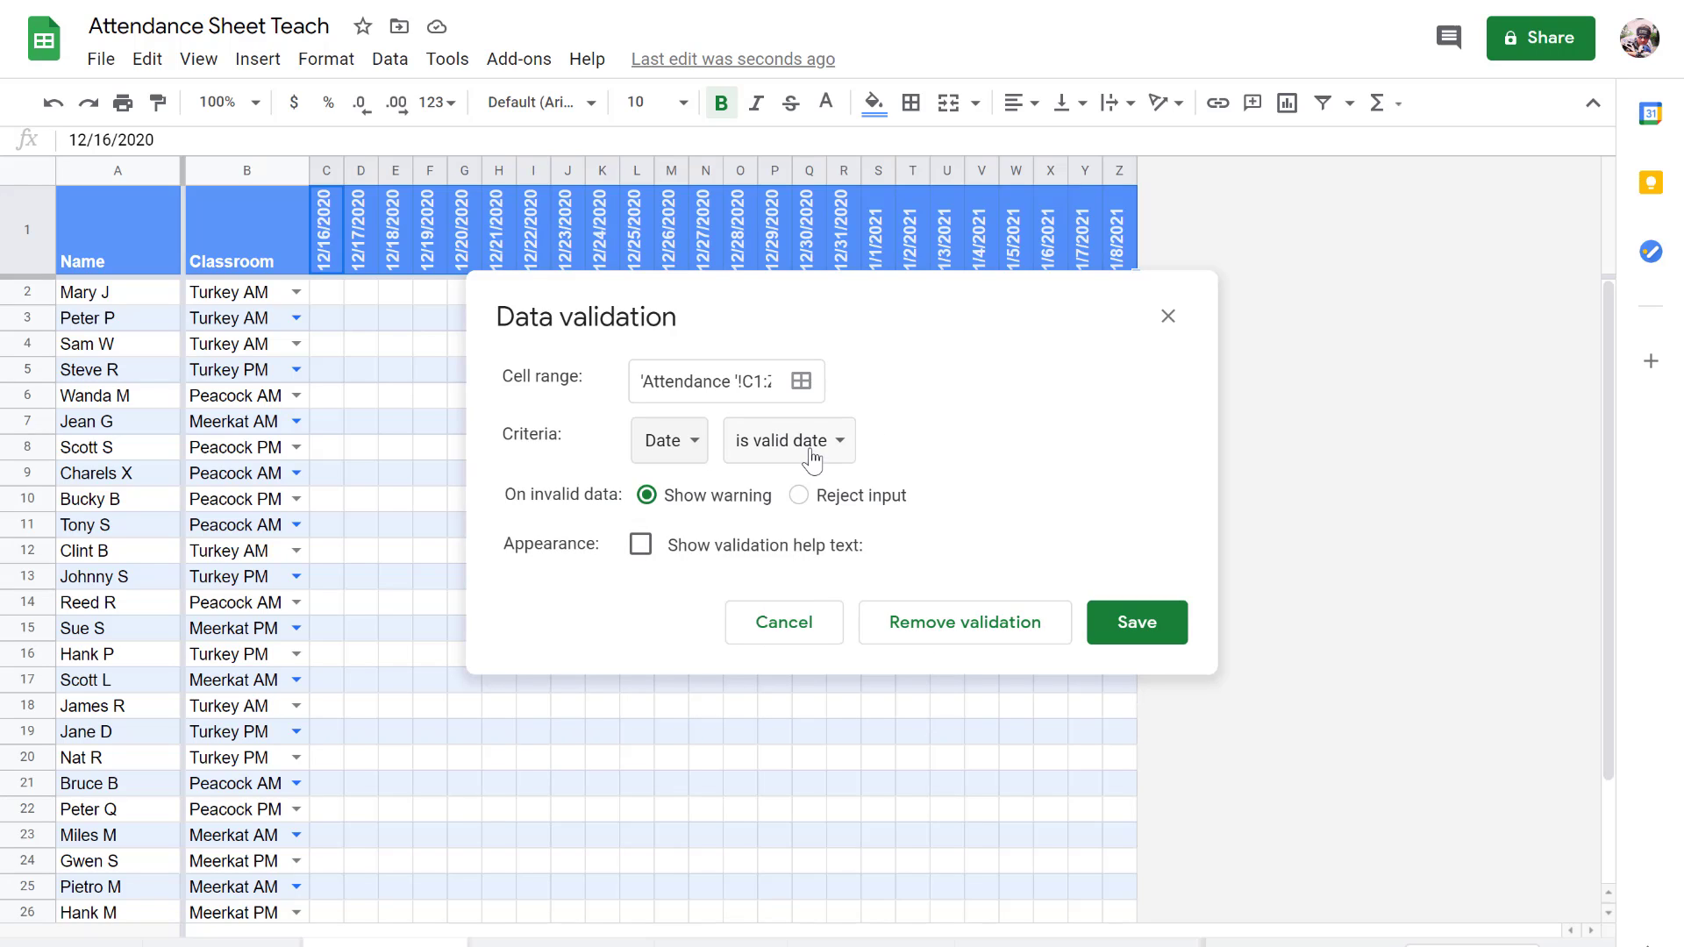
Step: Make the date validation reject invalid input and show the help text "Enter a valid date.", and save the rule
{"action": "left_click", "coordinate": [799, 496]}
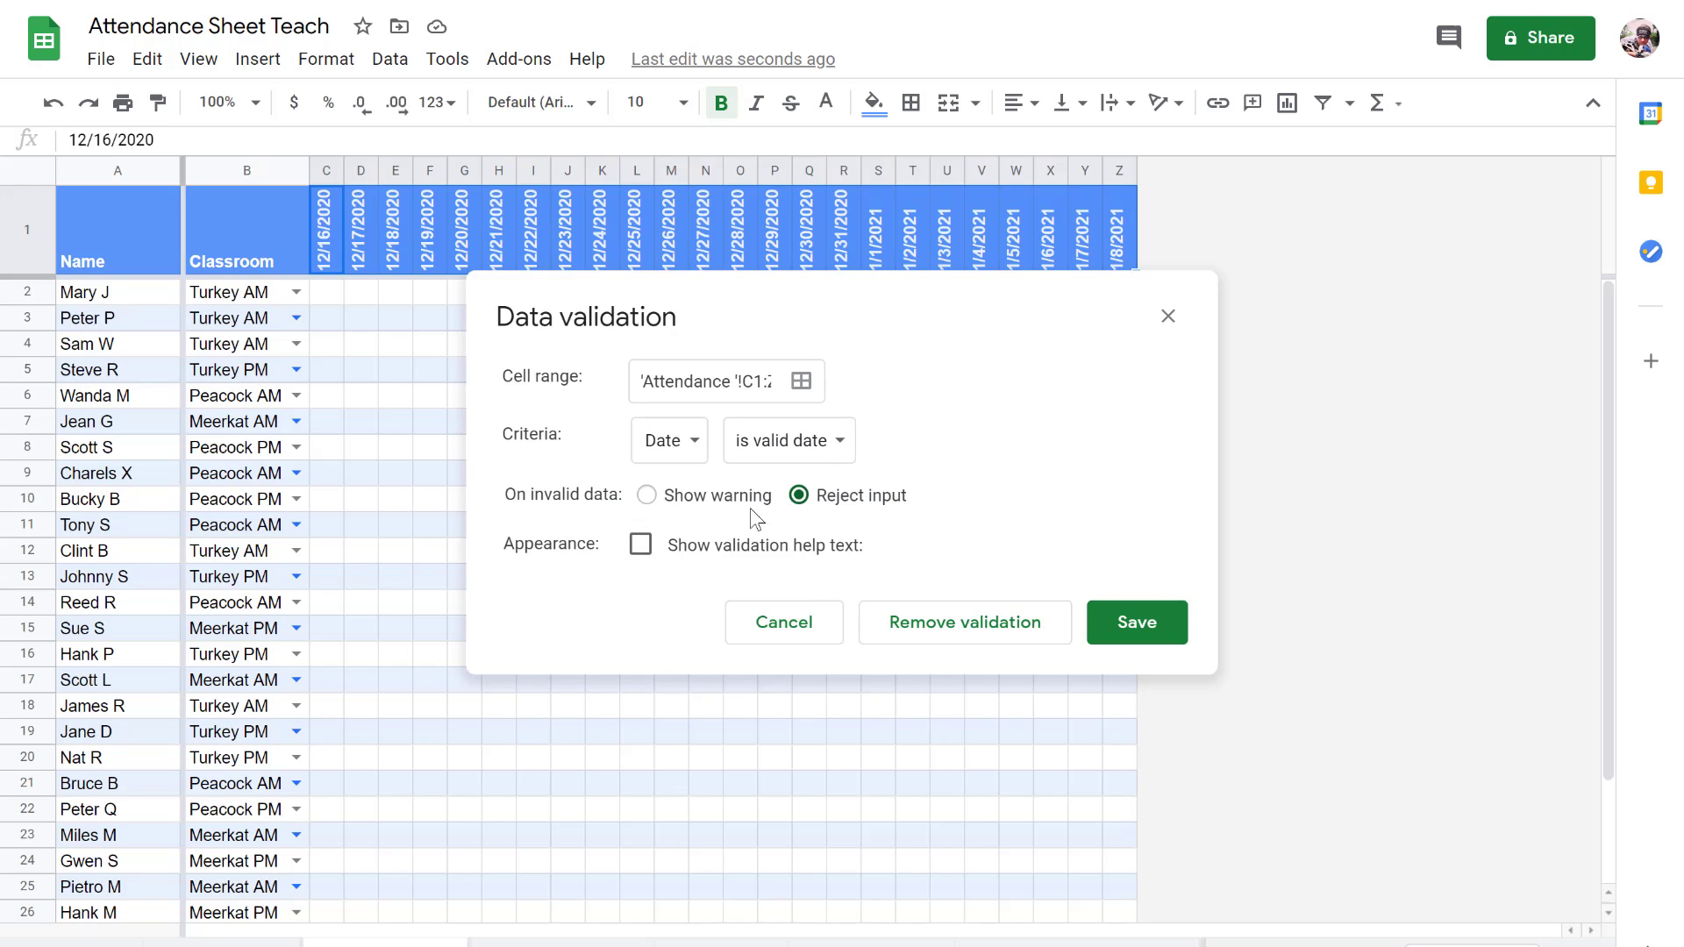
{"action": "left_click", "coordinate": [647, 546]}
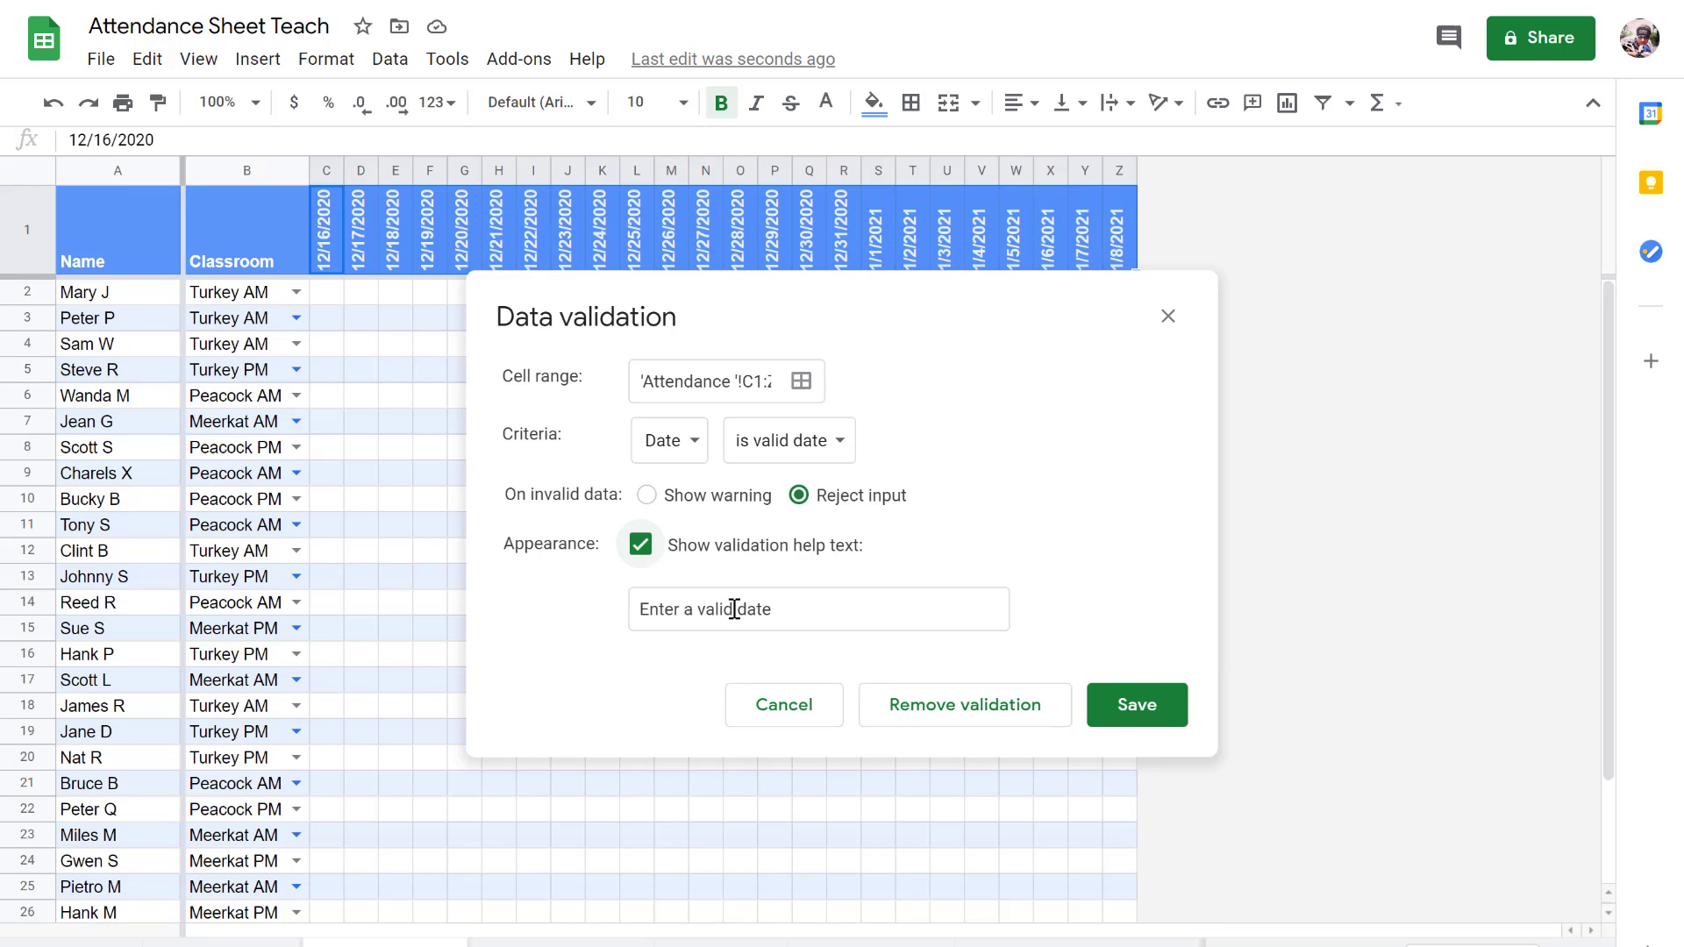
{"action": "left_click", "coordinate": [796, 613]}
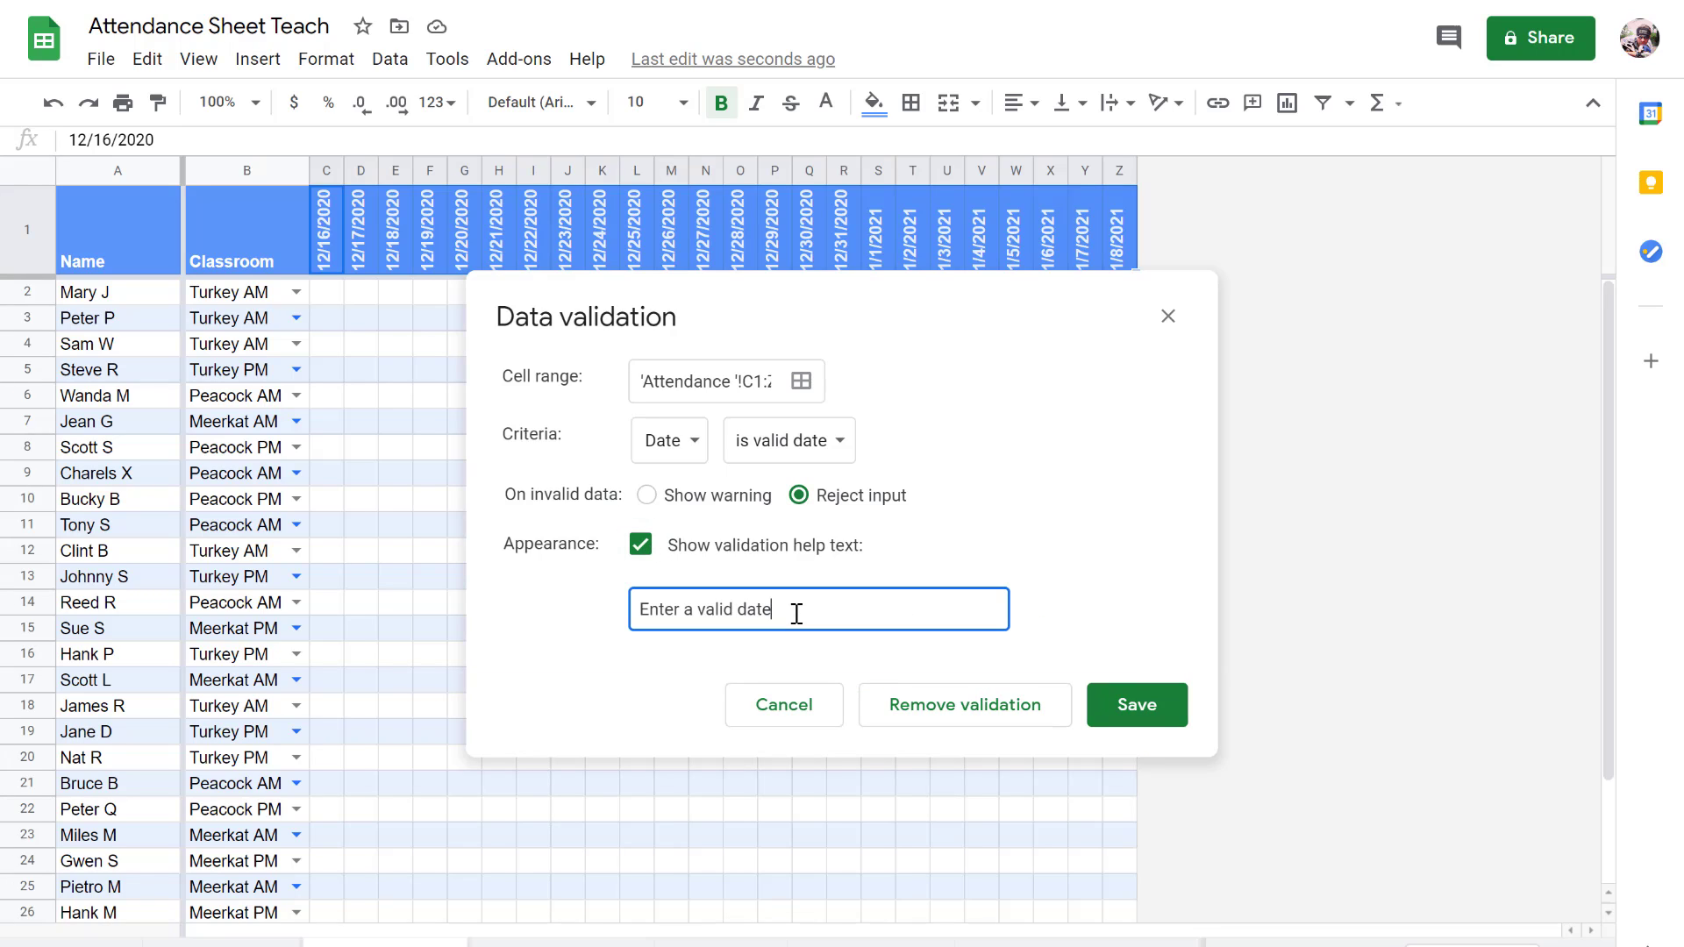
{"action": "type", "text": "."}
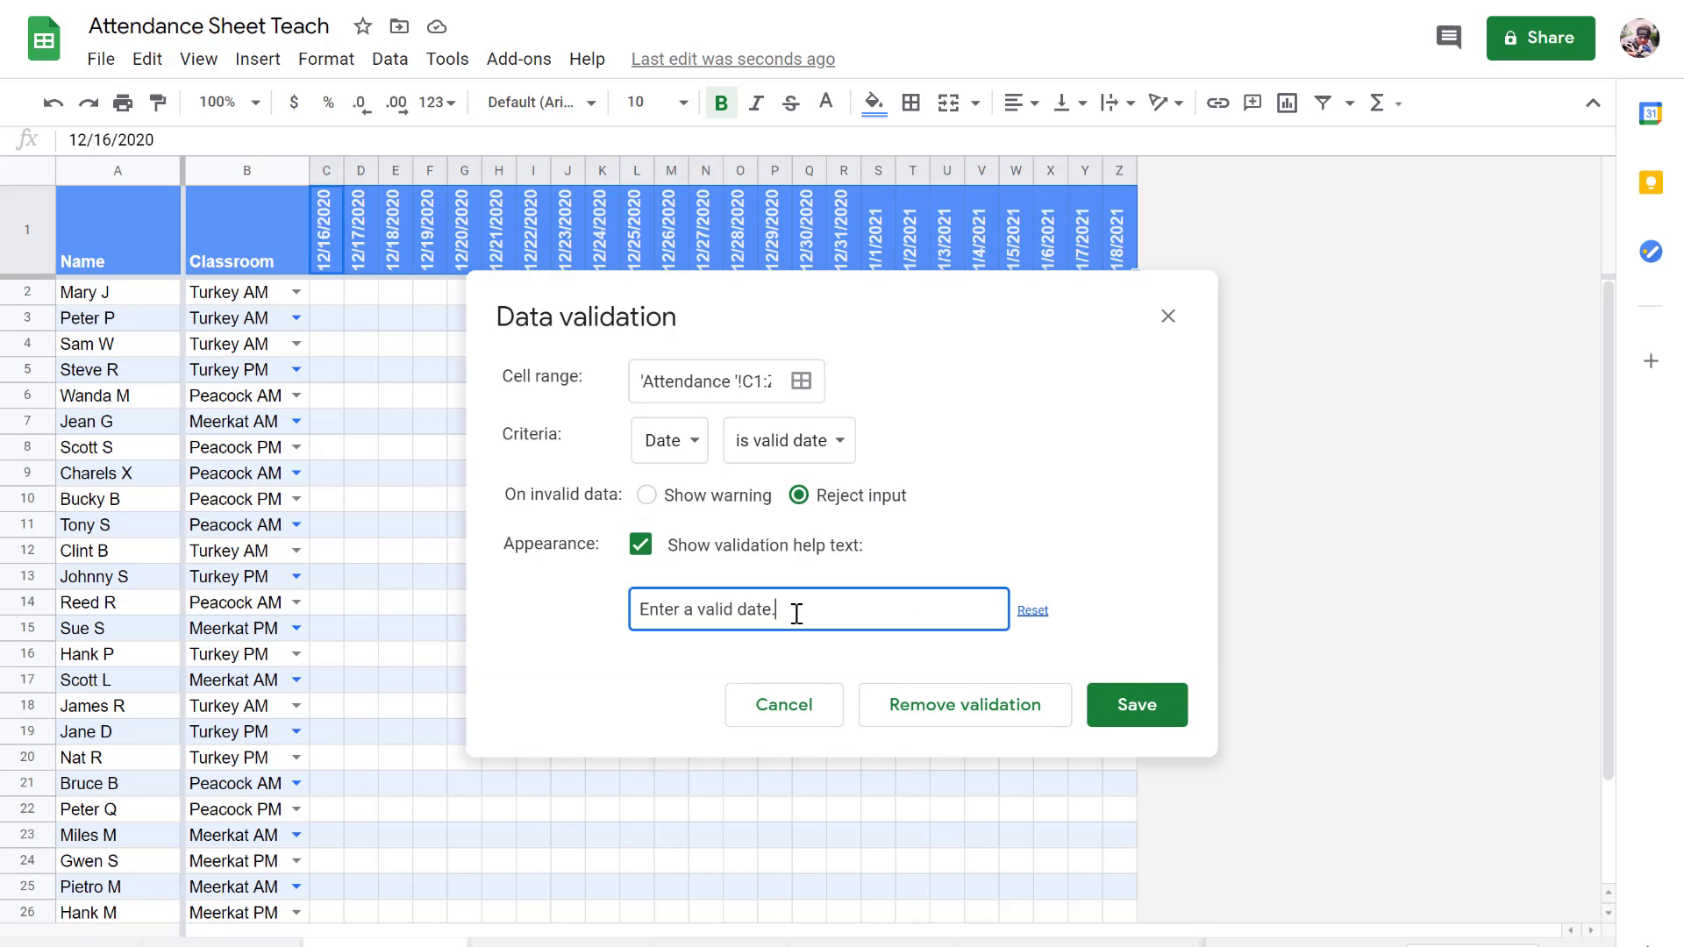
{"action": "left_click", "coordinate": [1138, 712]}
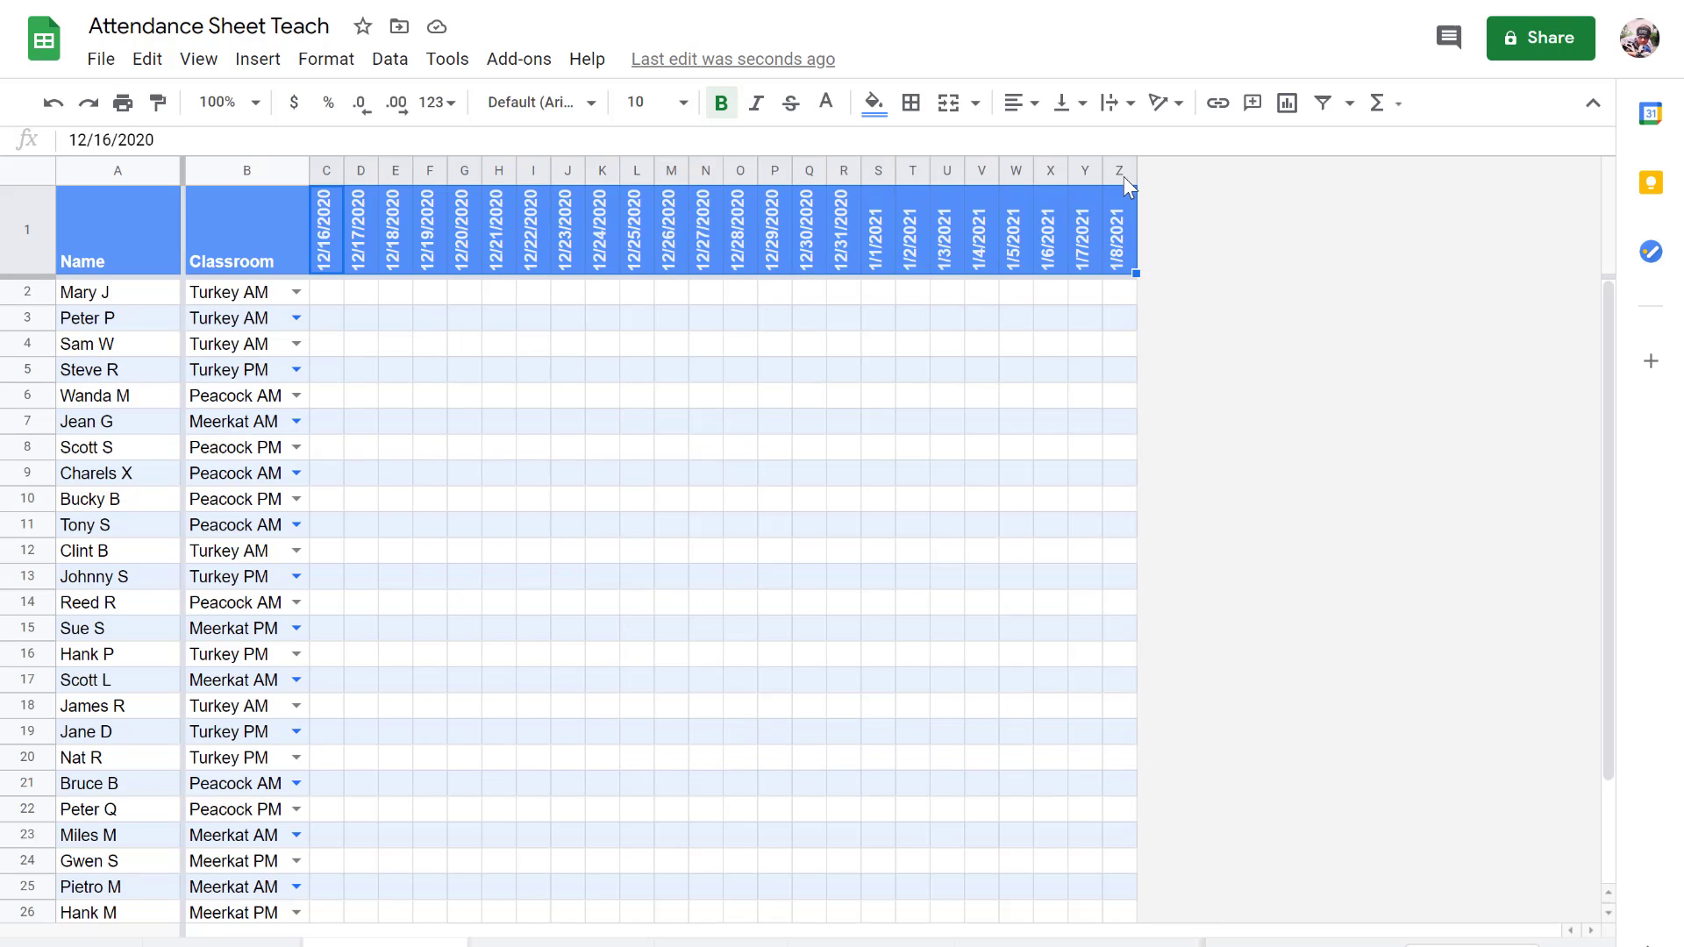
Step: Insert one column to the right of the 1/8/2021 column
{"action": "left_click", "coordinate": [1124, 172]}
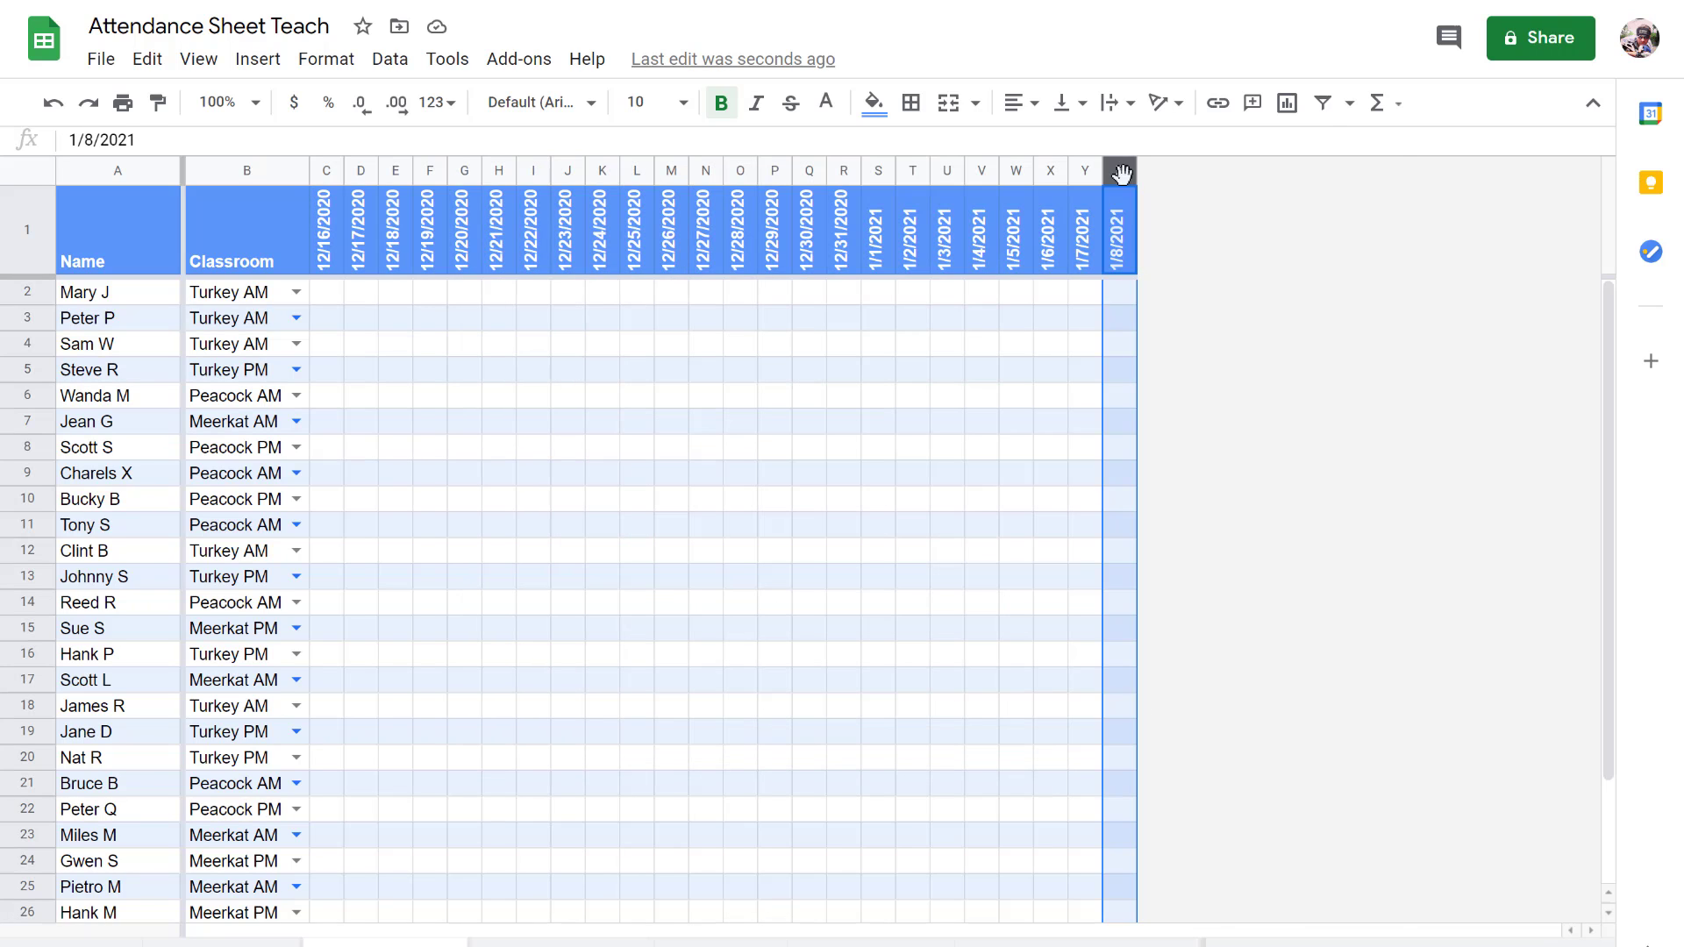
{"action": "right_click", "coordinate": [1123, 176]}
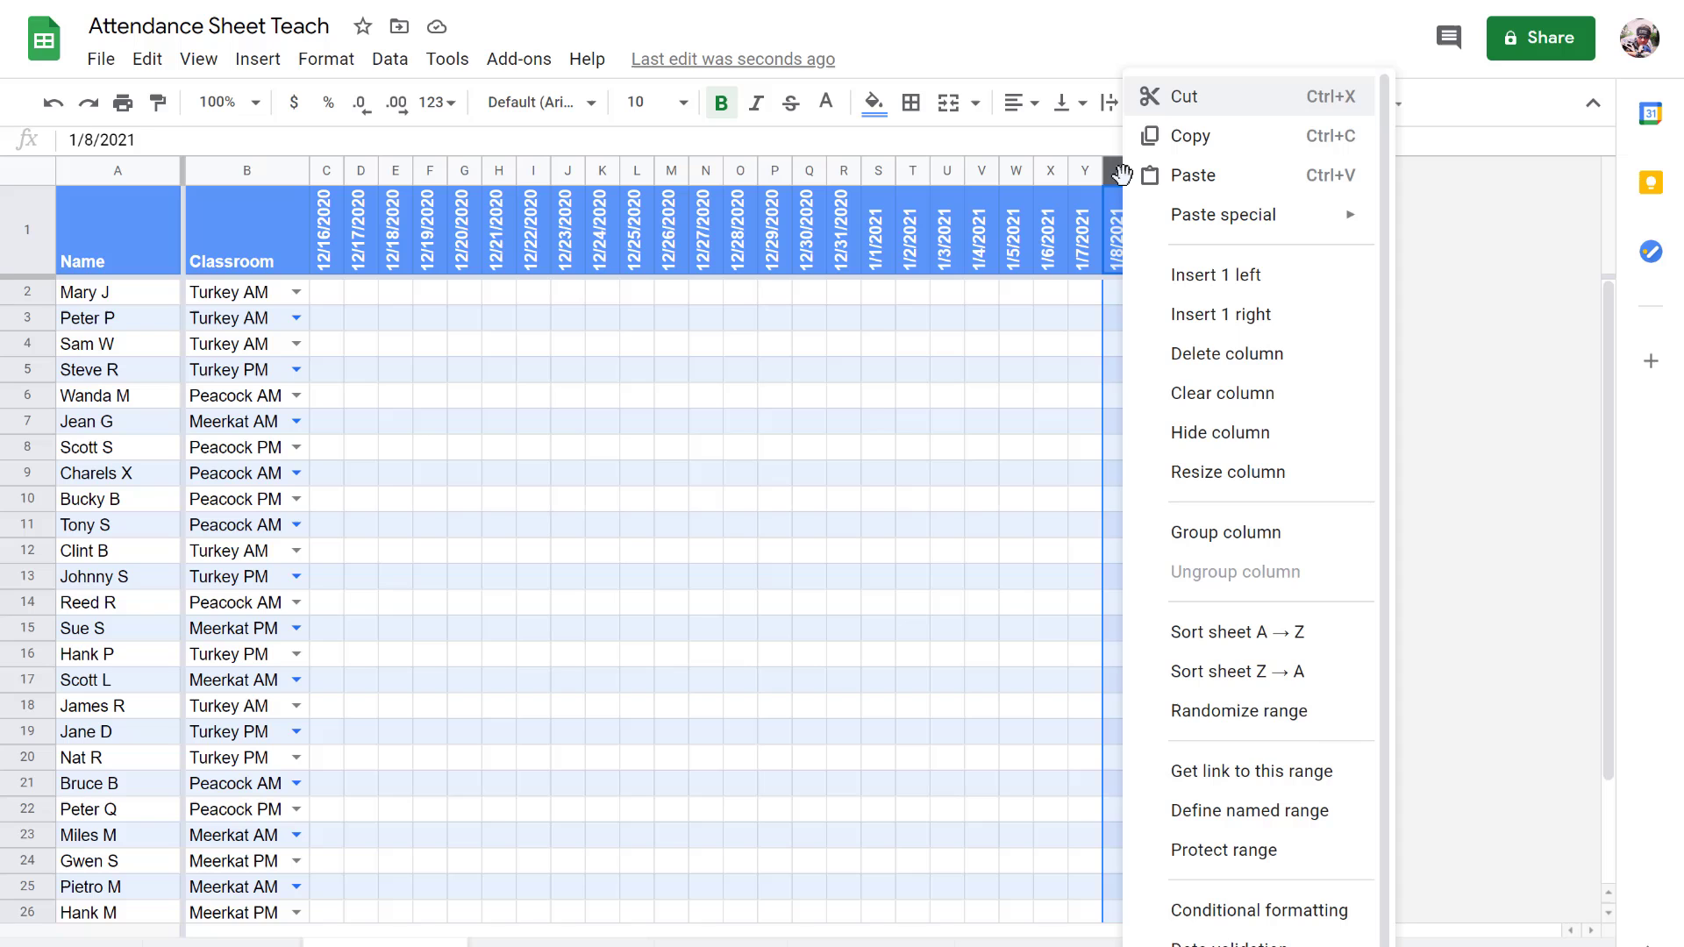
{"action": "left_click", "coordinate": [1232, 315]}
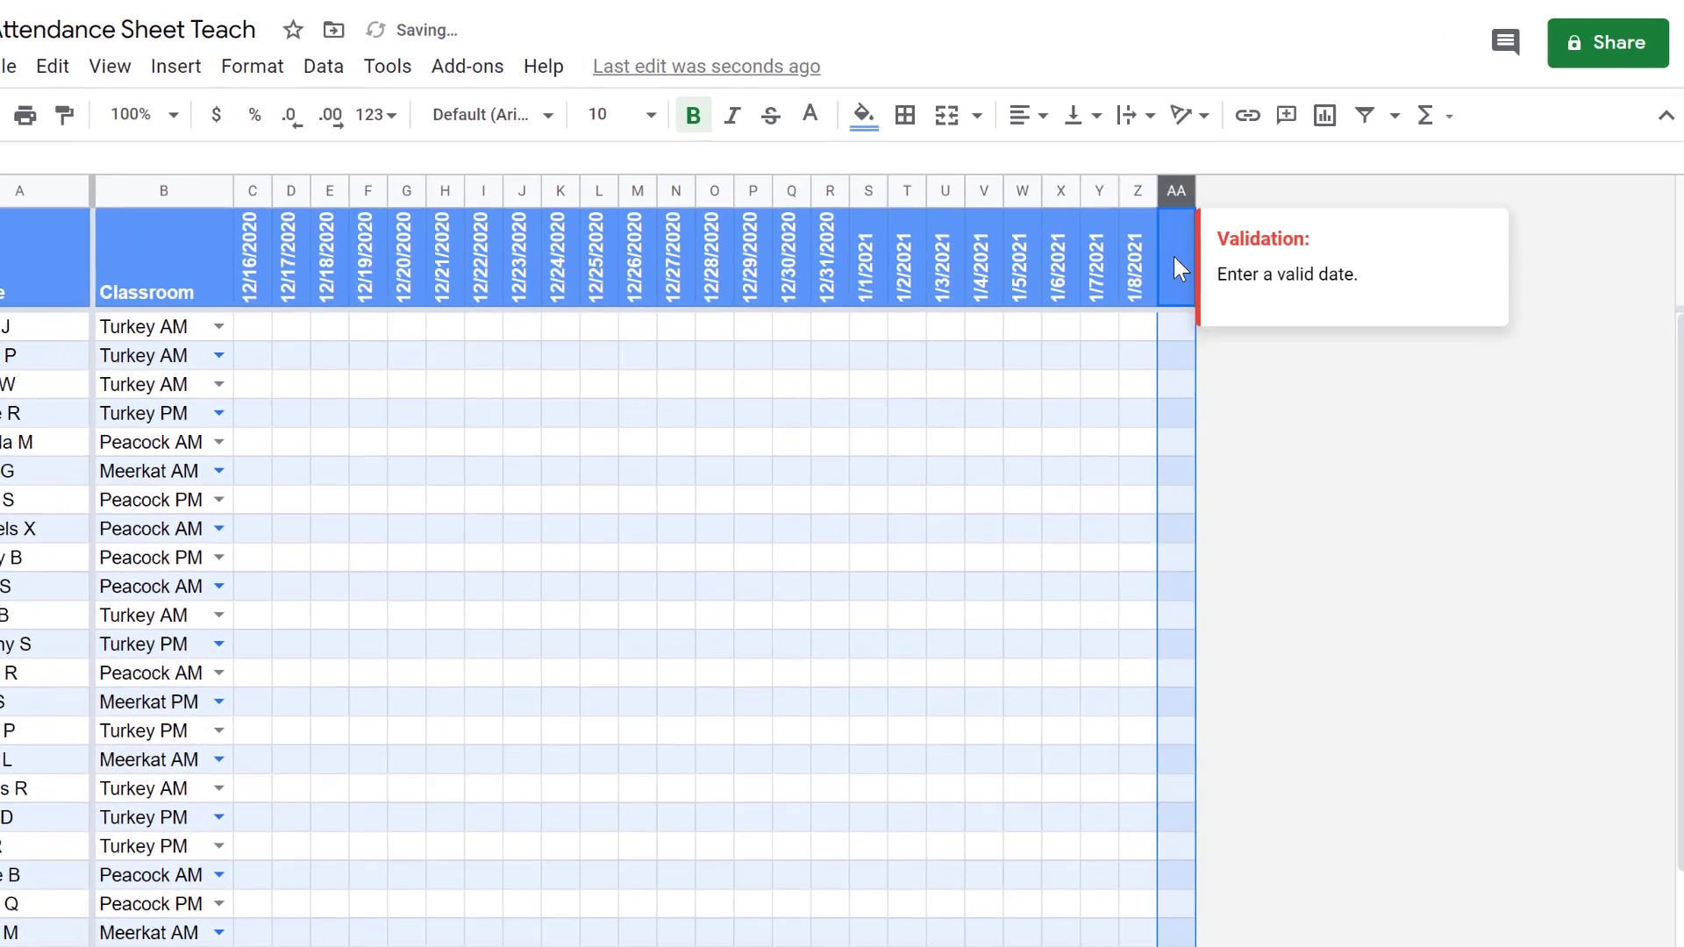
Step: Test the date validation by trying to enter "hhhh" in the new column's header cell, and dismiss the alert
{"action": "left_click", "coordinate": [1174, 258]}
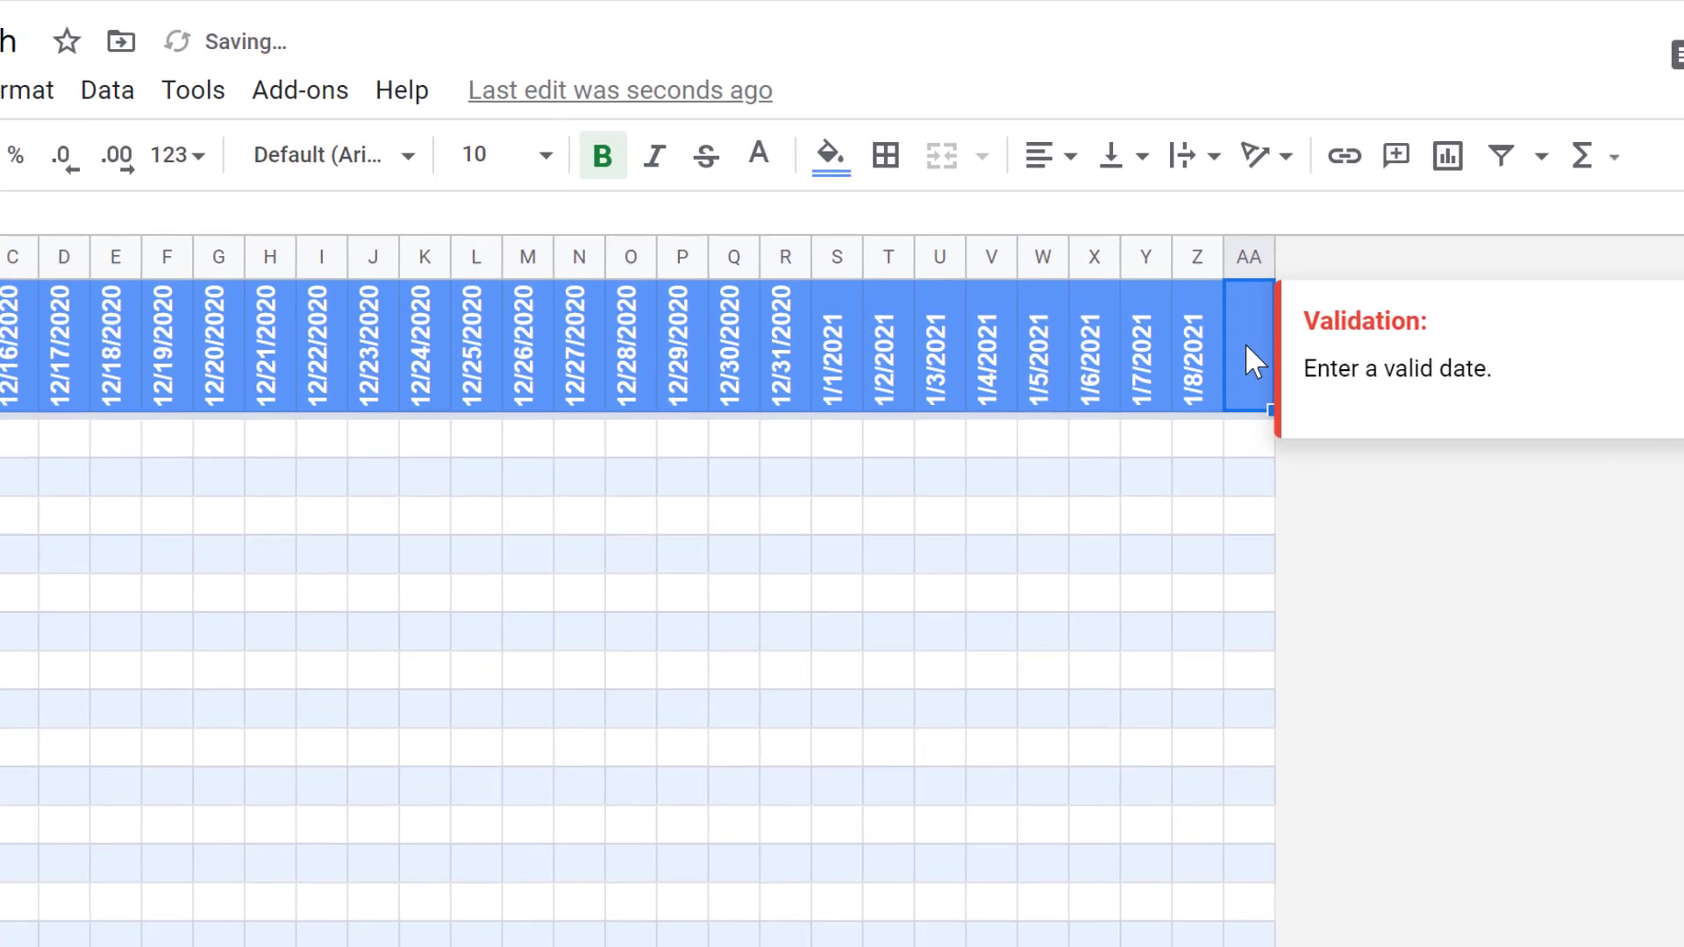
{"action": "type", "text": "hhhh"}
{"action": "key", "text": "Return"}
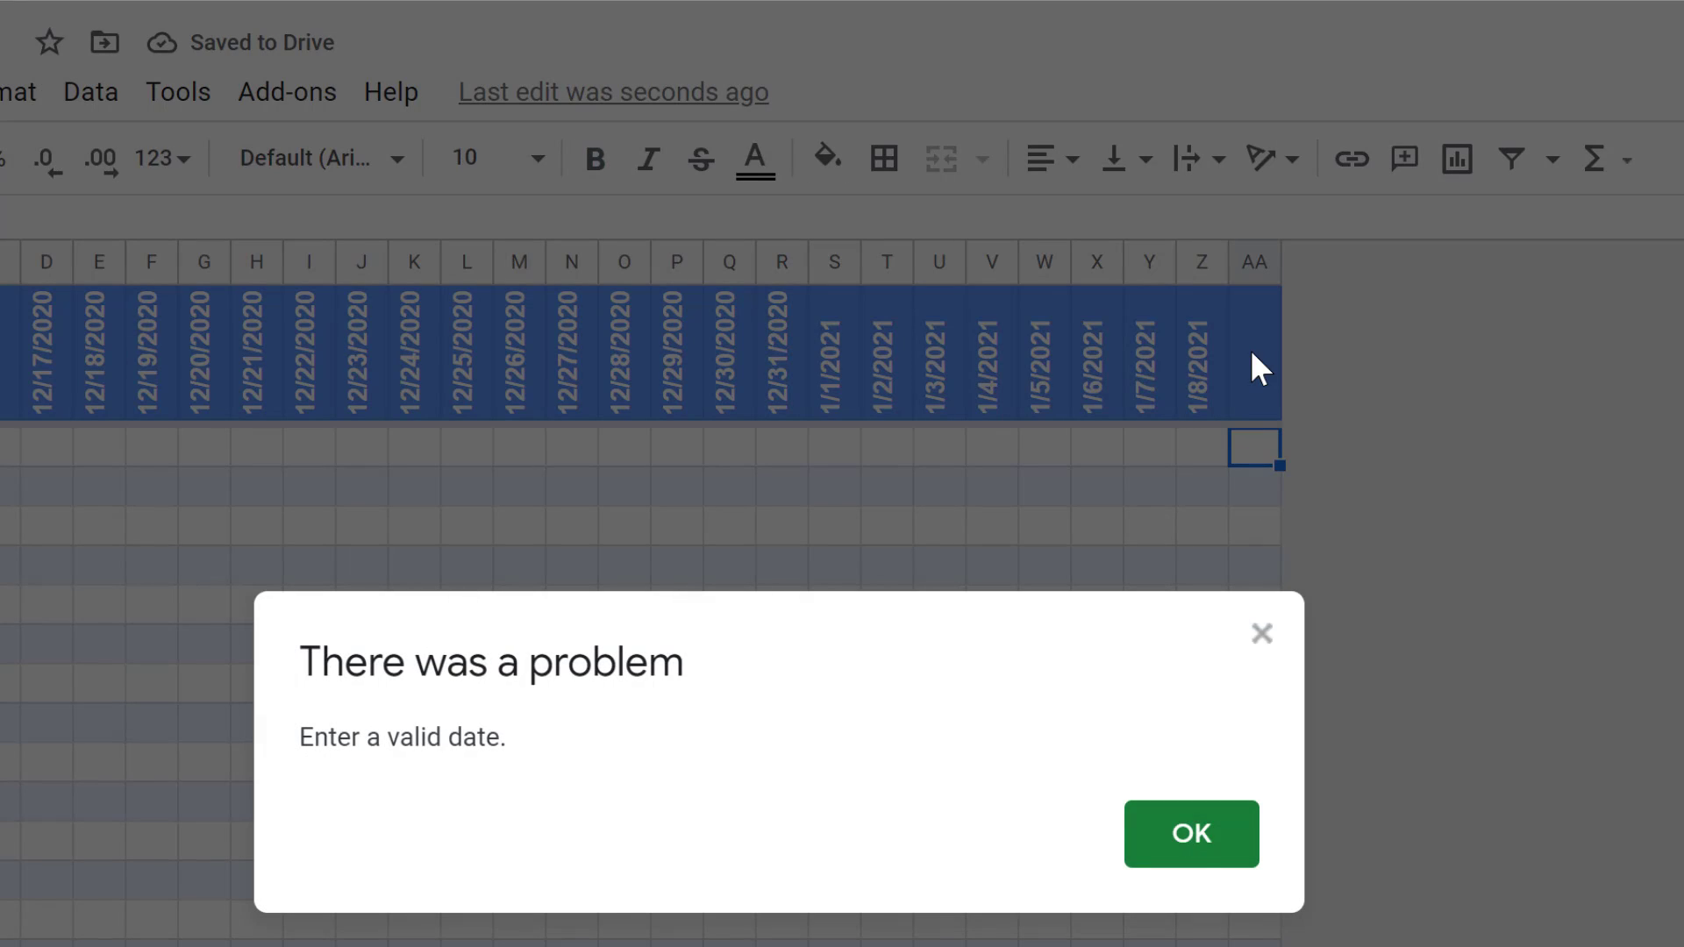
{"action": "left_click", "coordinate": [1199, 849]}
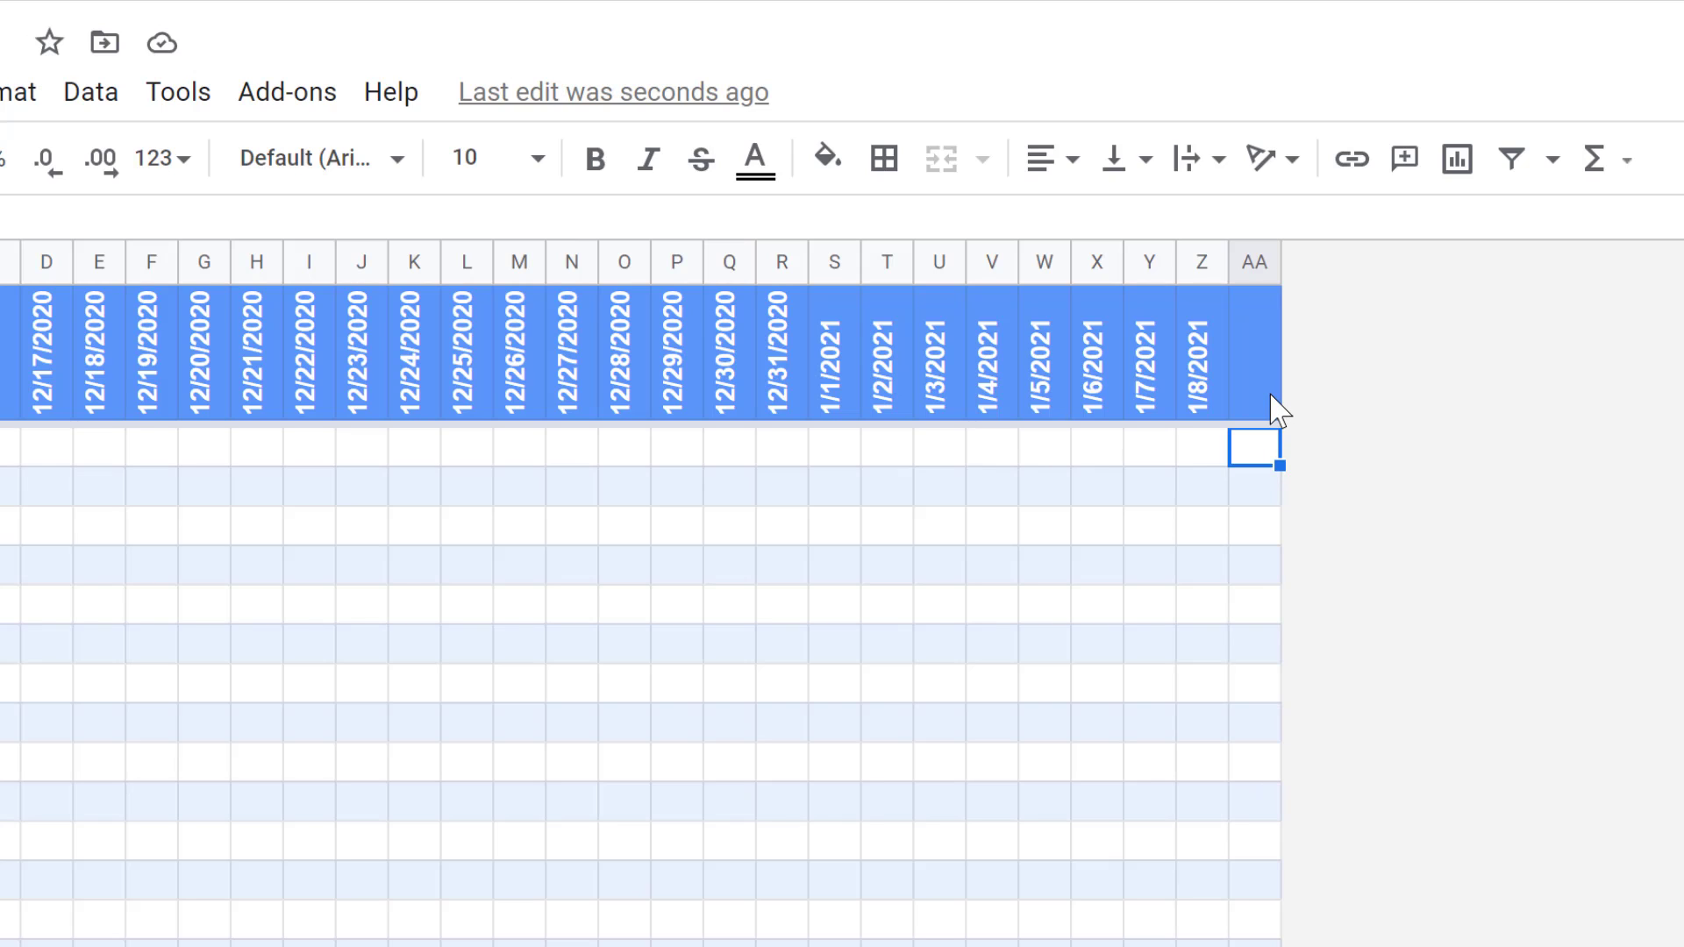
Step: Enter the date 1/9/2021 in the header cell of the new column AA
{"action": "left_click", "coordinate": [1273, 408]}
{"action": "type", "text": "1/"}
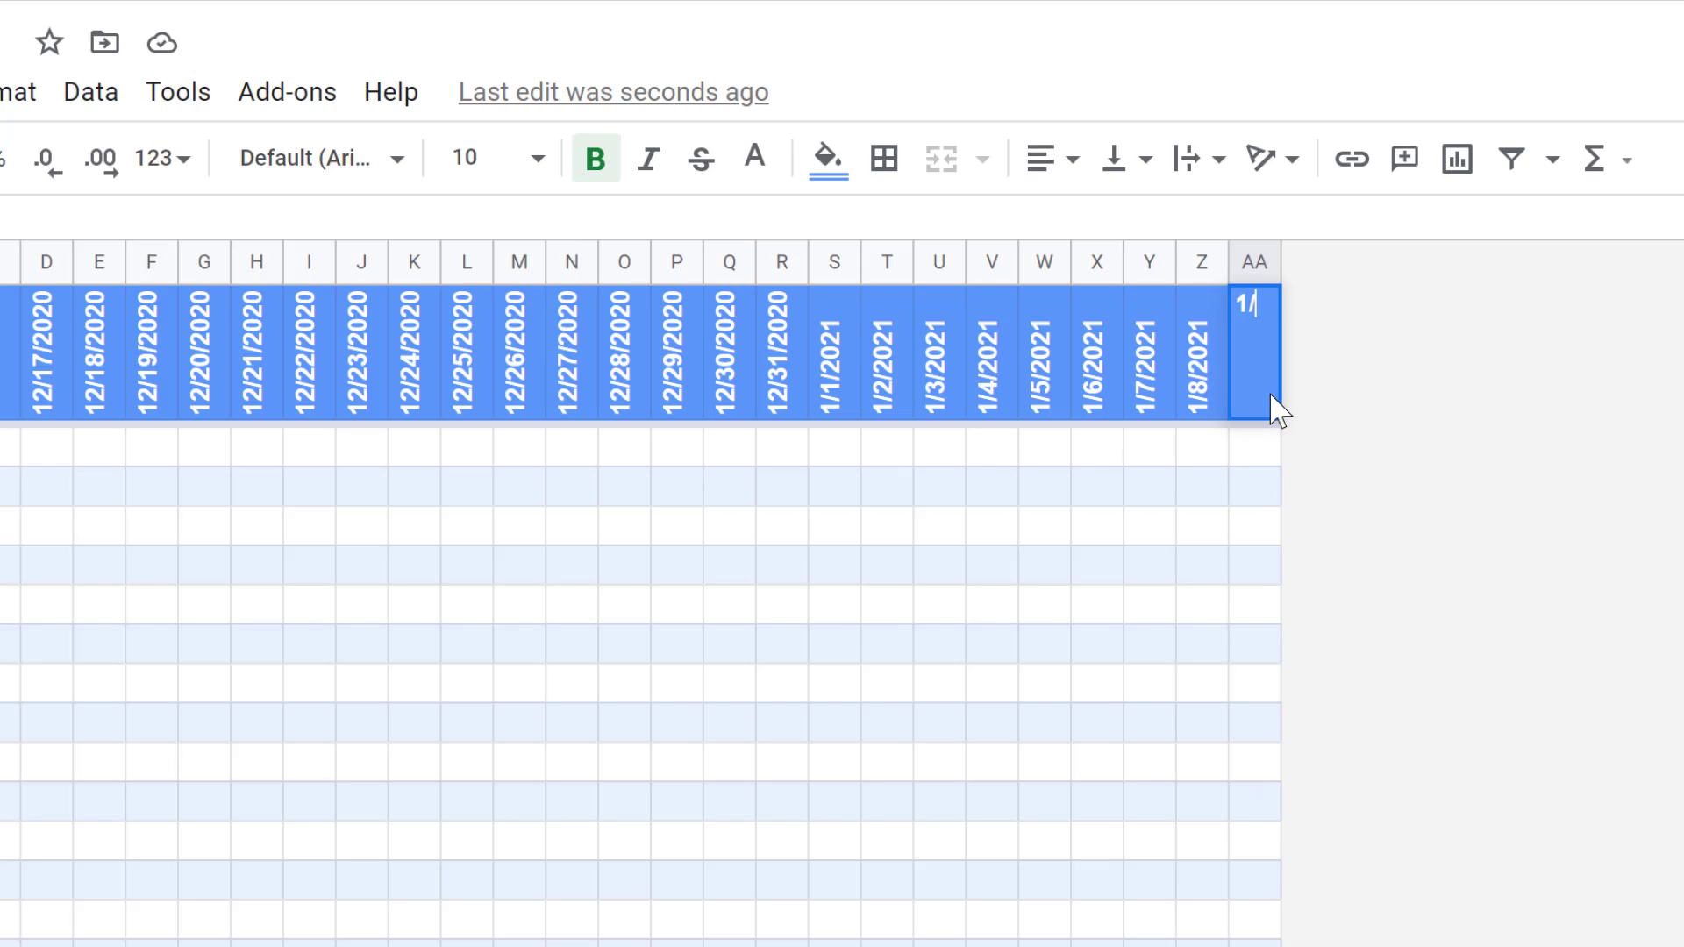
{"action": "type", "text": "9/2020"}
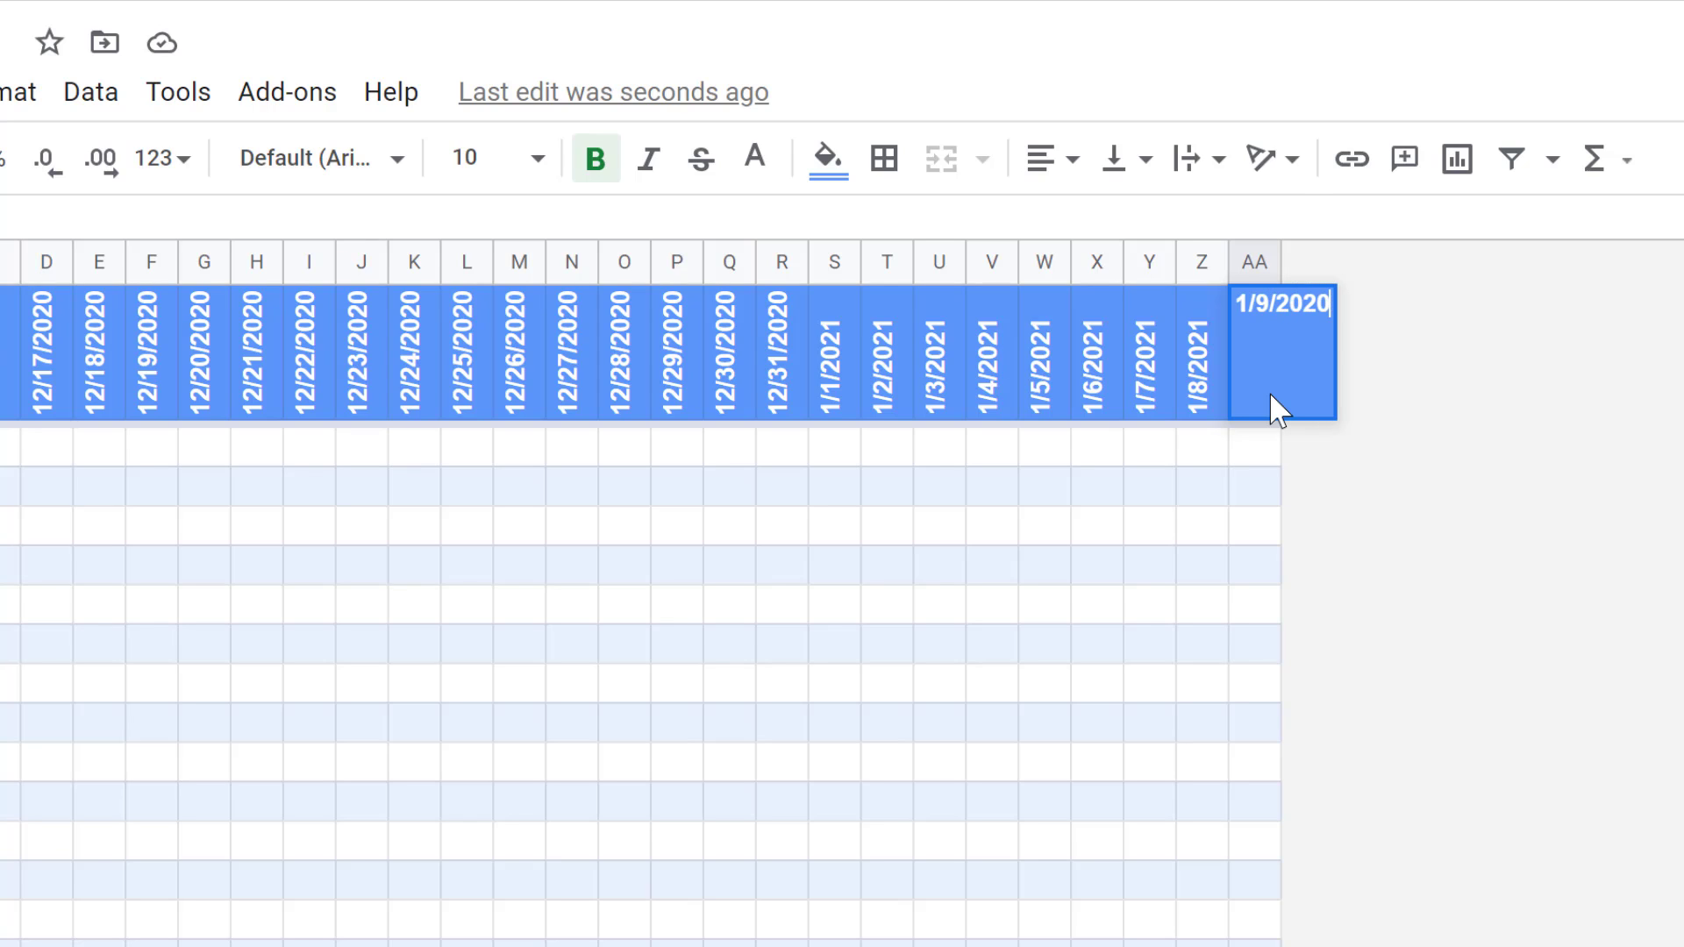
{"action": "key", "text": "BackSpace"}
{"action": "type", "text": "1"}
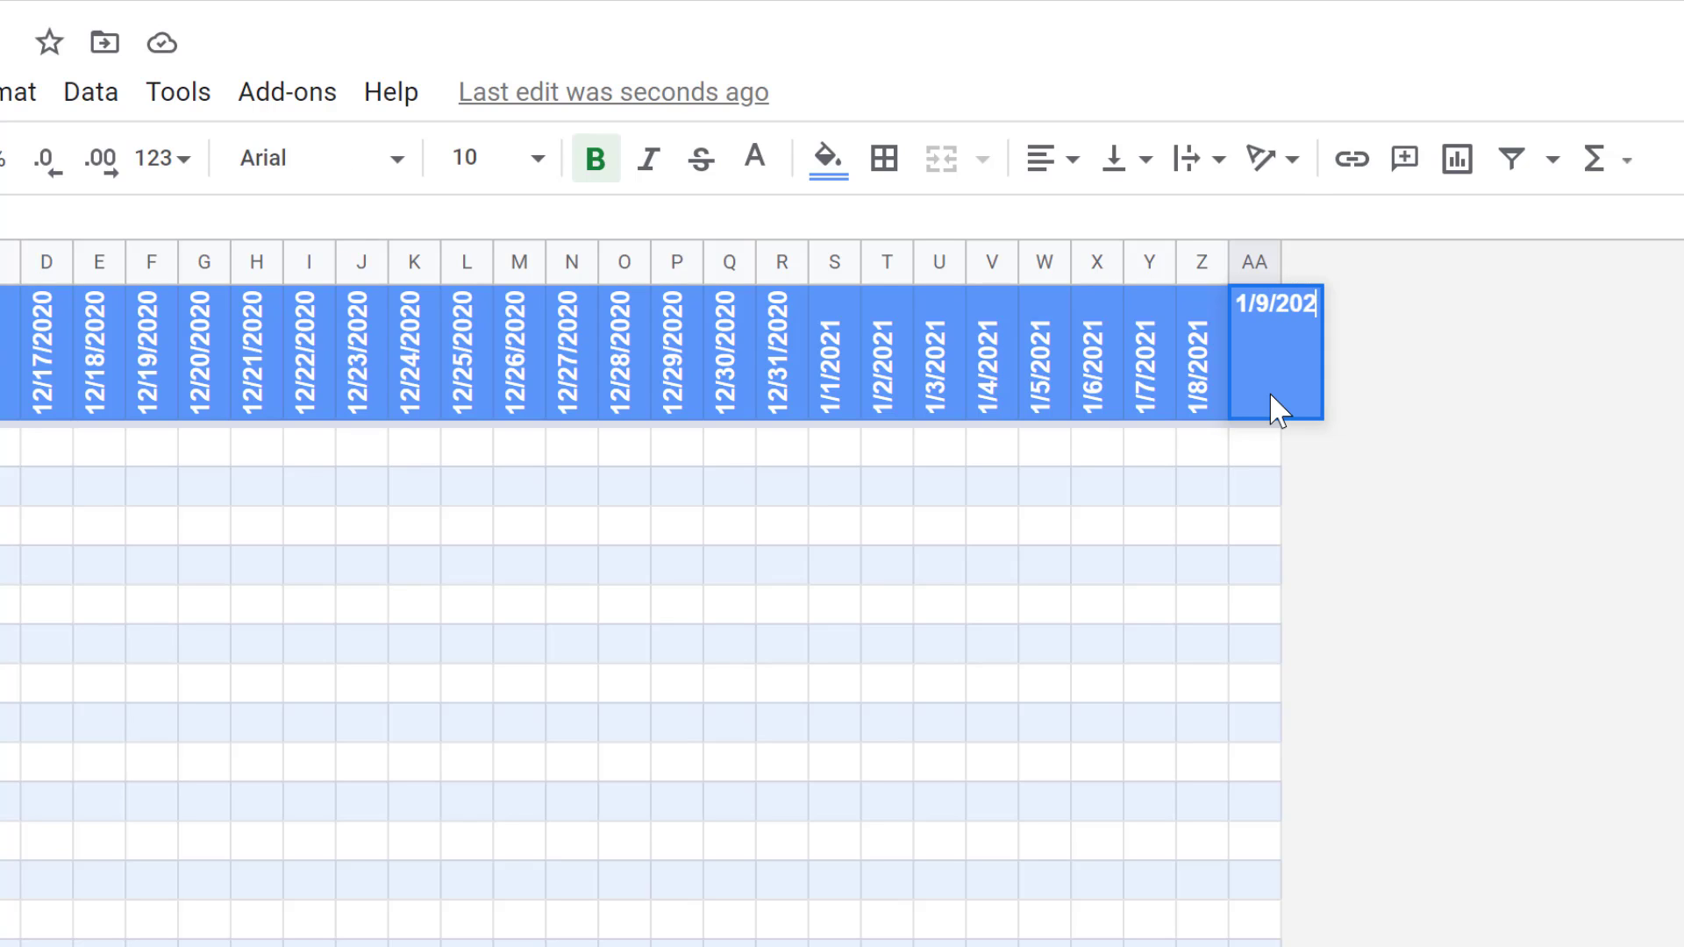
{"action": "key", "text": "Return"}
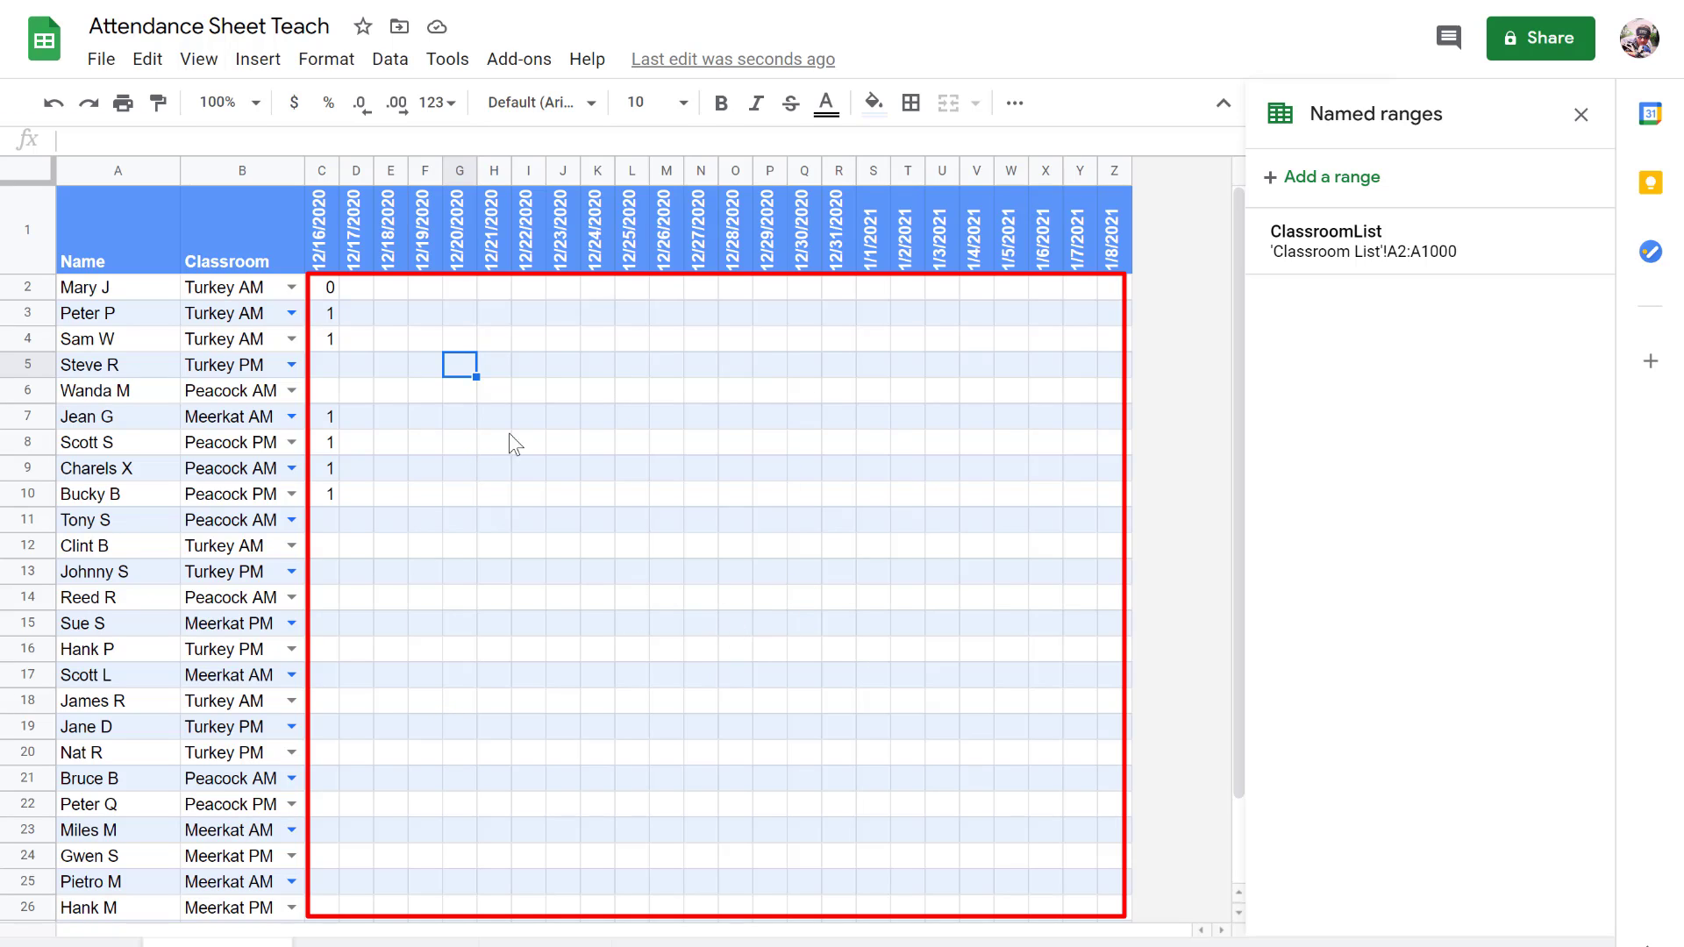
Step: Start a conditional format rule covering all the attendance cells, C2:Z28
{"action": "left_click", "coordinate": [329, 293]}
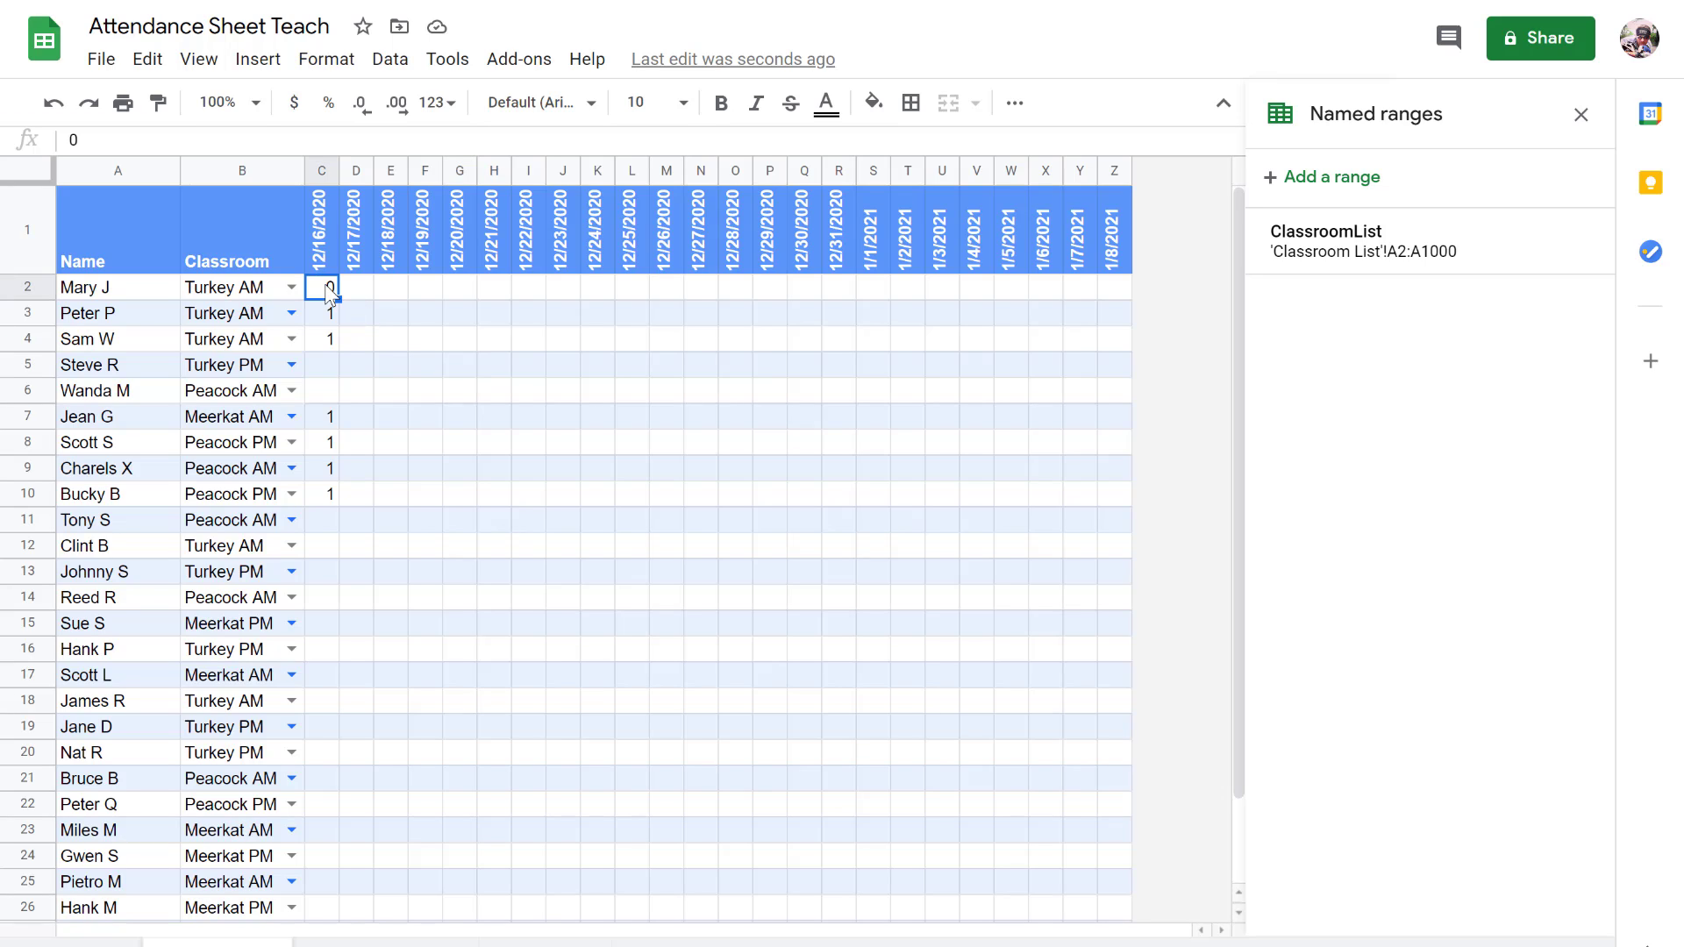
{"action": "key", "text": "ctrl+shift+Down"}
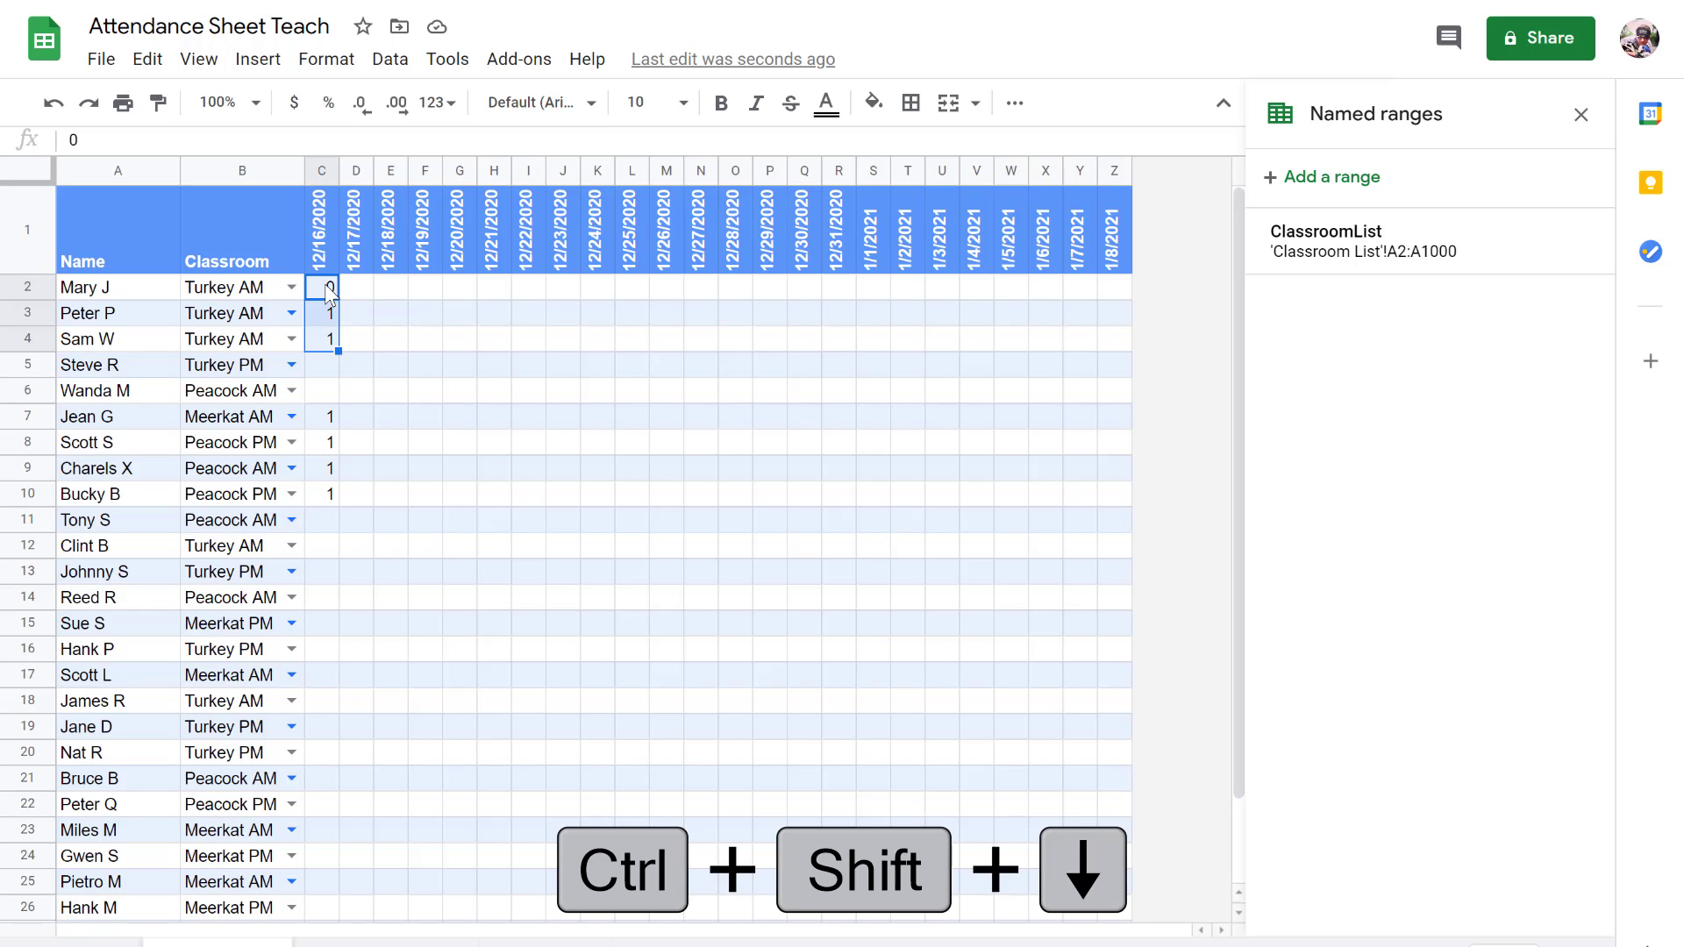
{"action": "key", "text": "ctrl+shift+Down"}
{"action": "key", "text": "ctrl+shift+Down"}
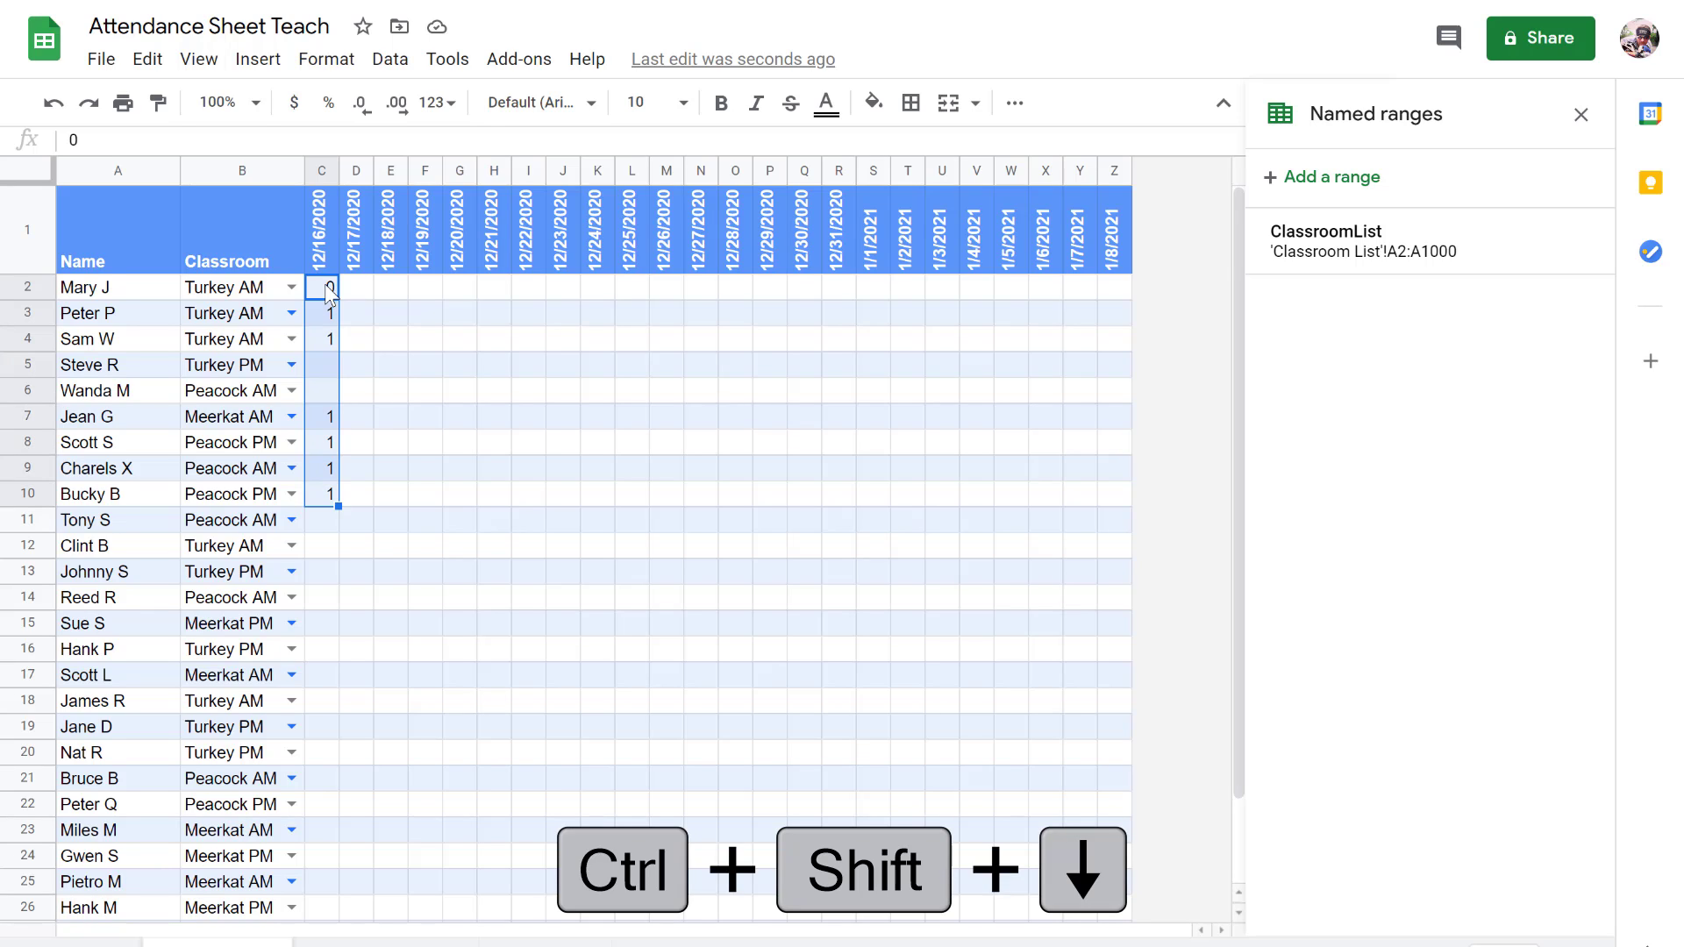
{"action": "key", "text": "ctrl+shift+Down"}
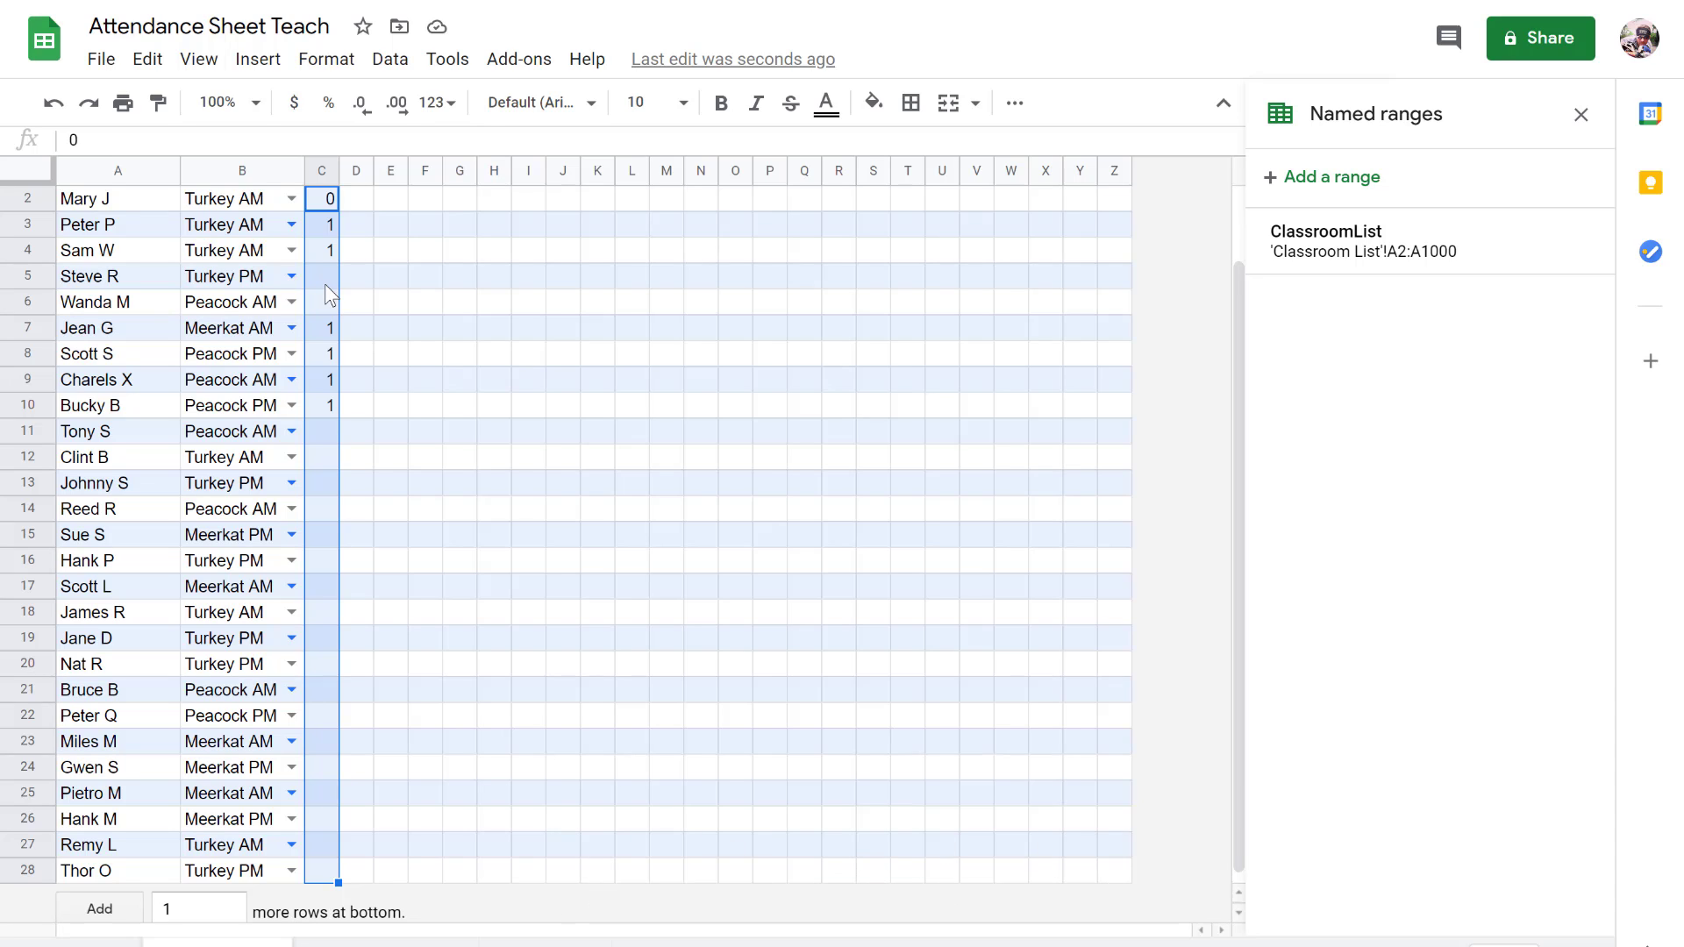
{"action": "key", "text": "ctrl+shift+Right"}
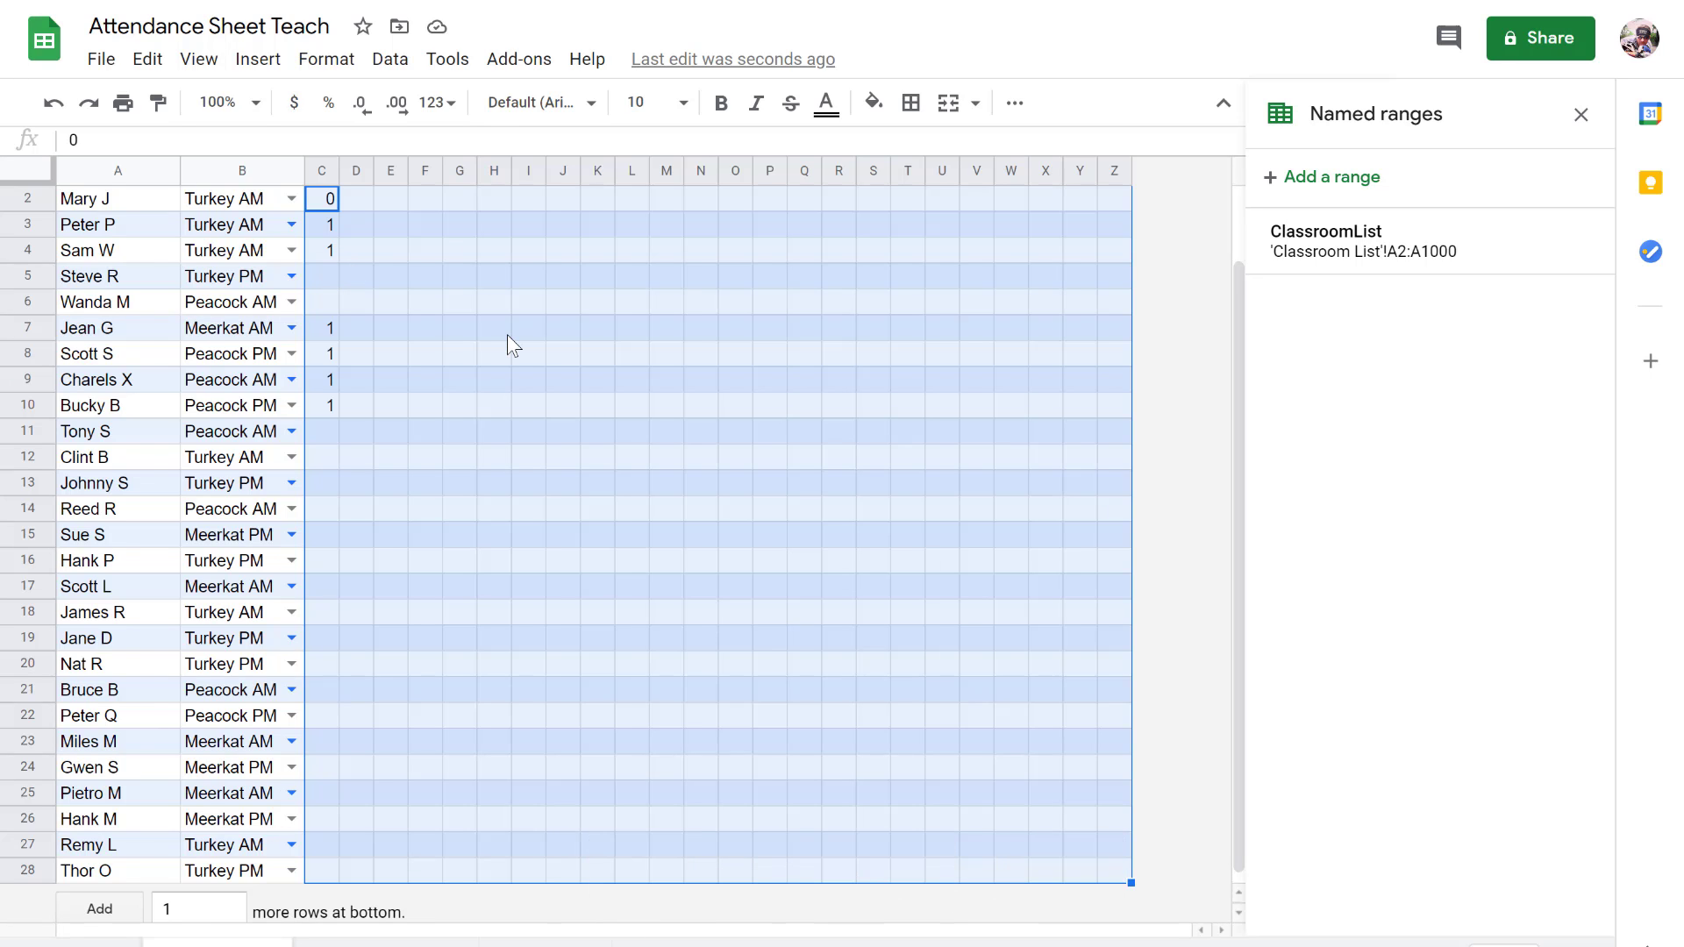
{"action": "scroll", "coordinate": [507, 334], "scroll_direction": "up", "scroll_amount": 2}
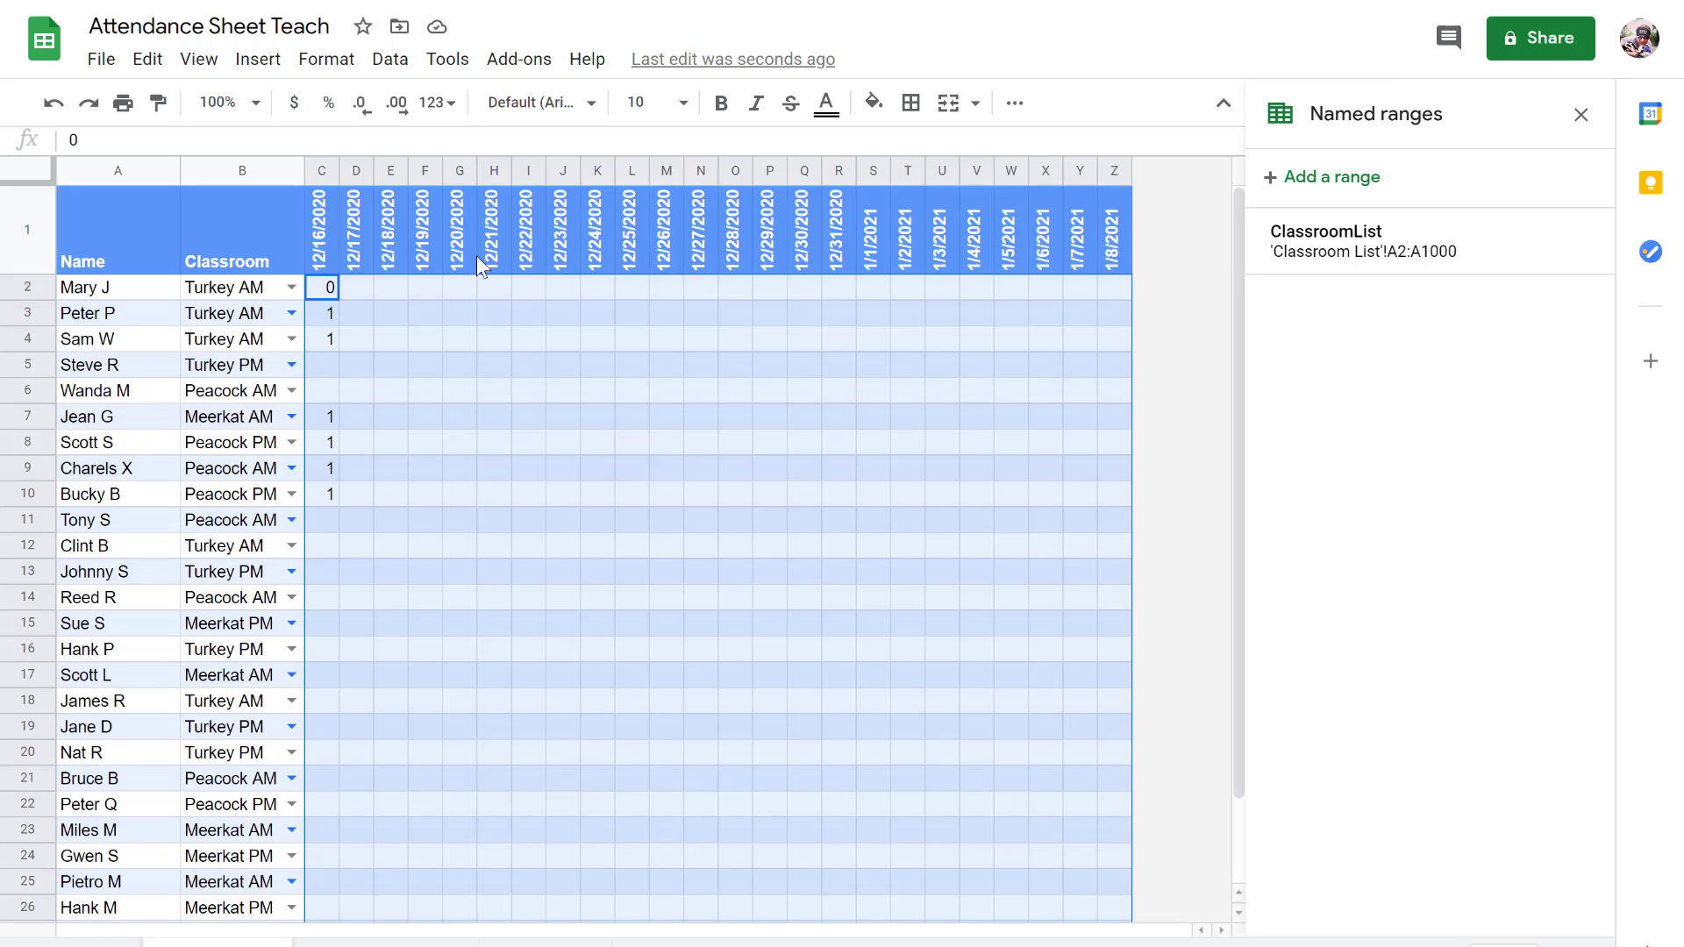
{"action": "left_click", "coordinate": [324, 64]}
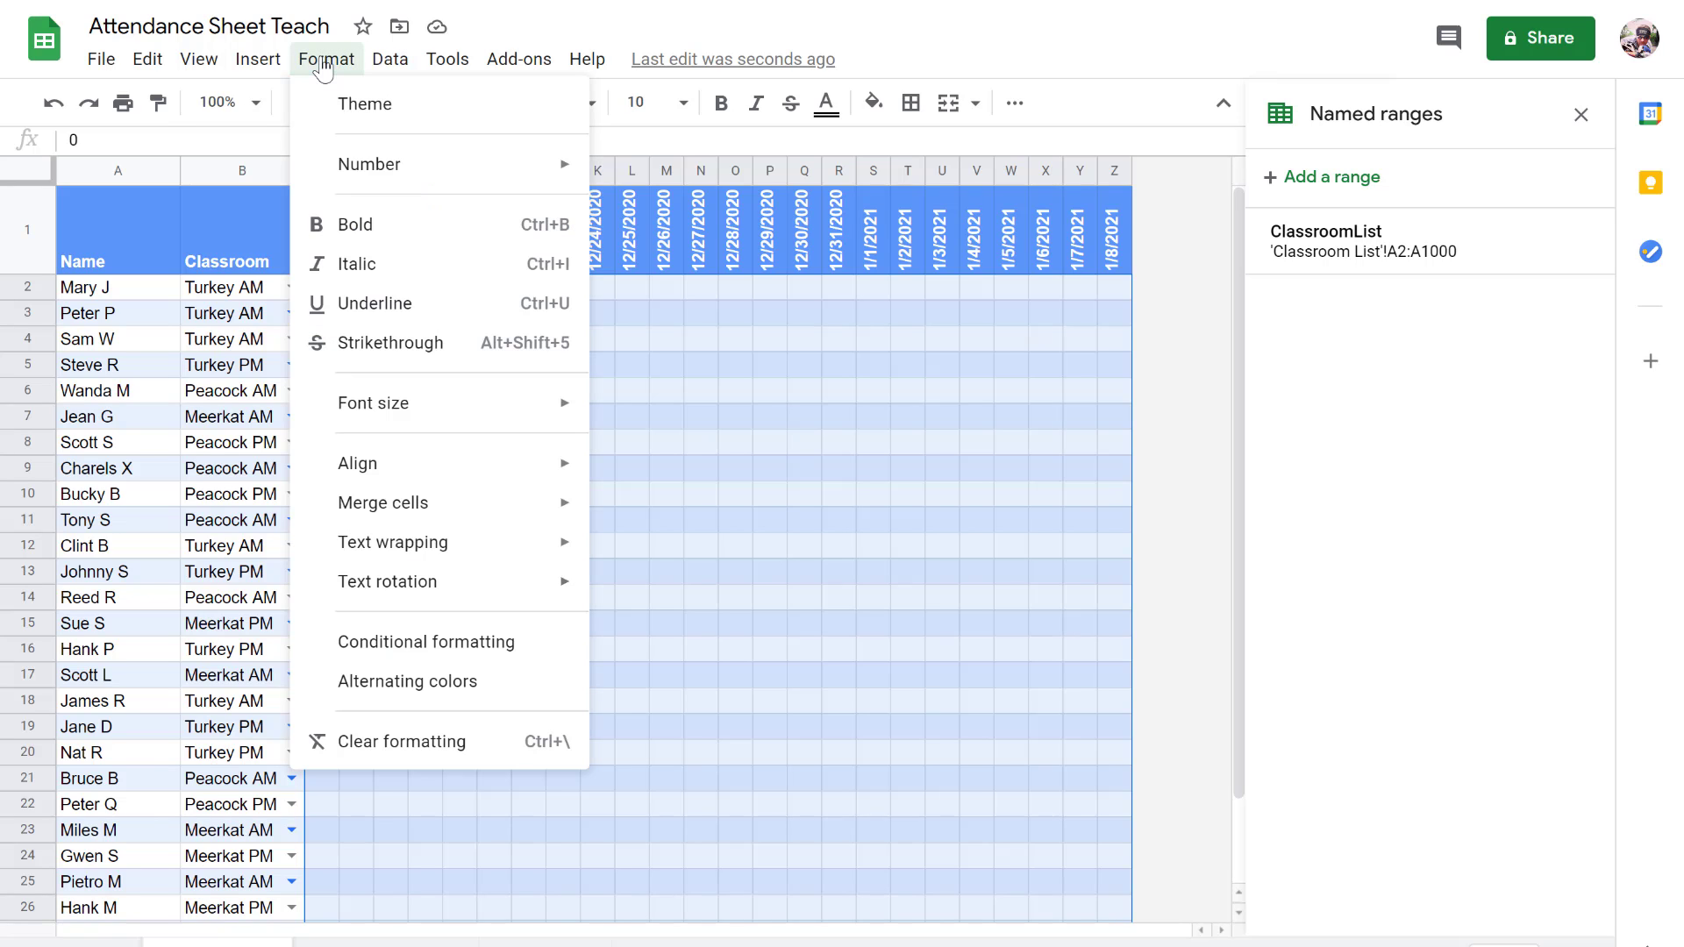
{"action": "left_click", "coordinate": [433, 643]}
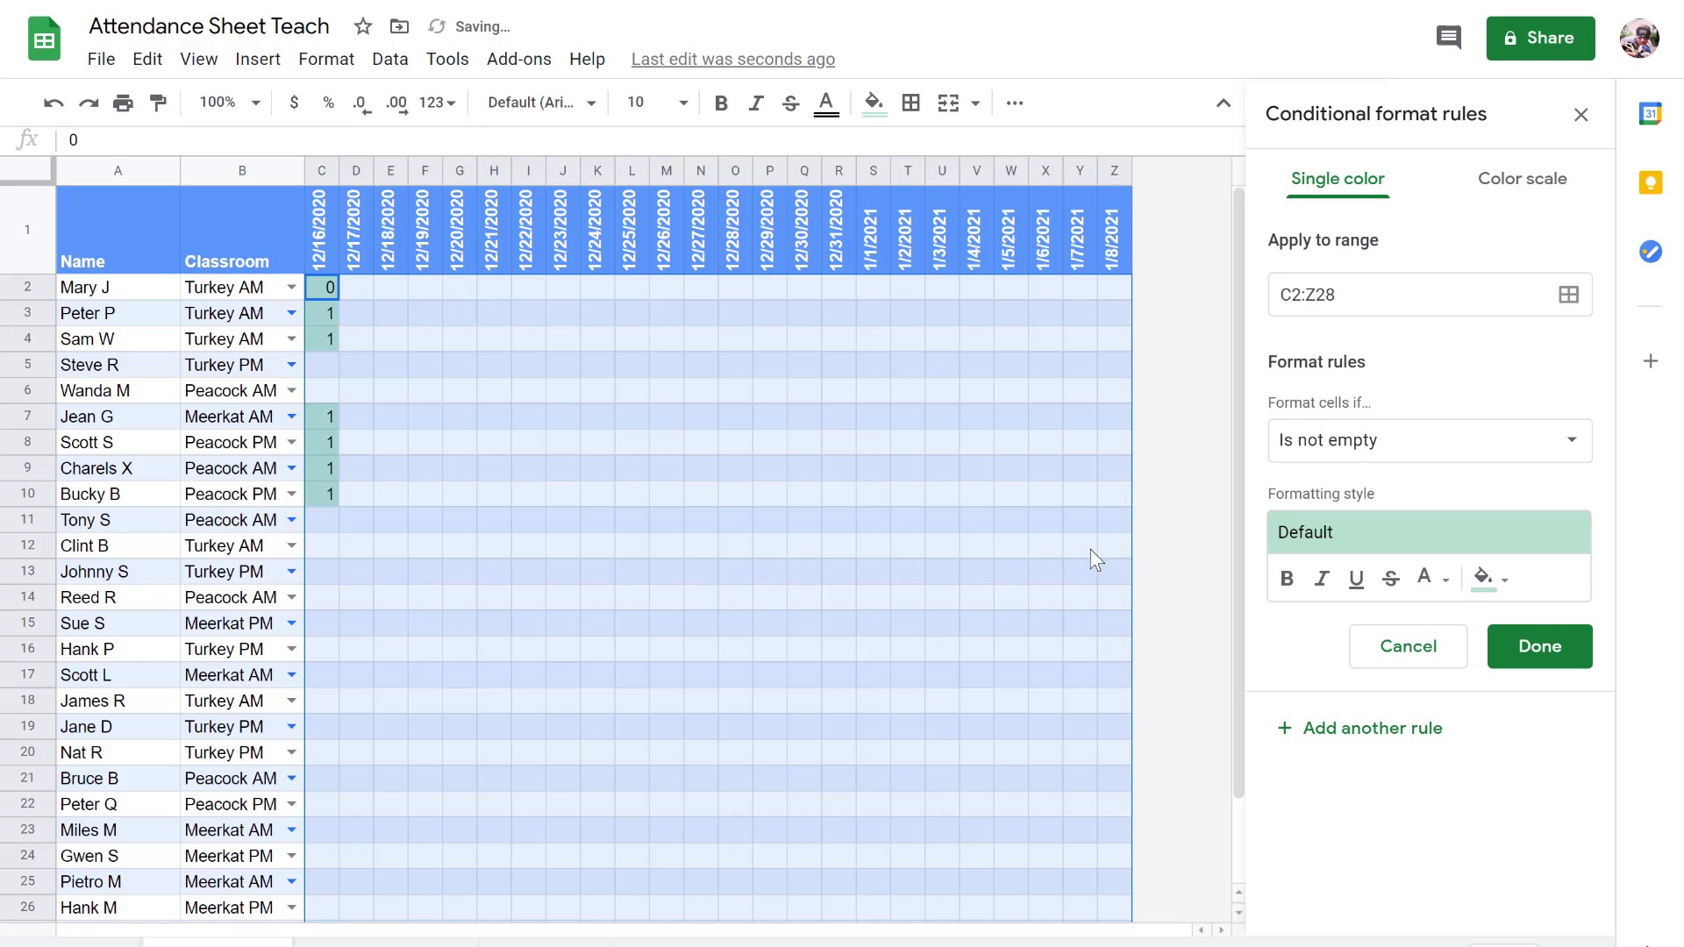
Step: Make the conditional format rule apply the default green fill to cells whose value is equal to 1, and save it
{"action": "left_click", "coordinate": [1491, 438]}
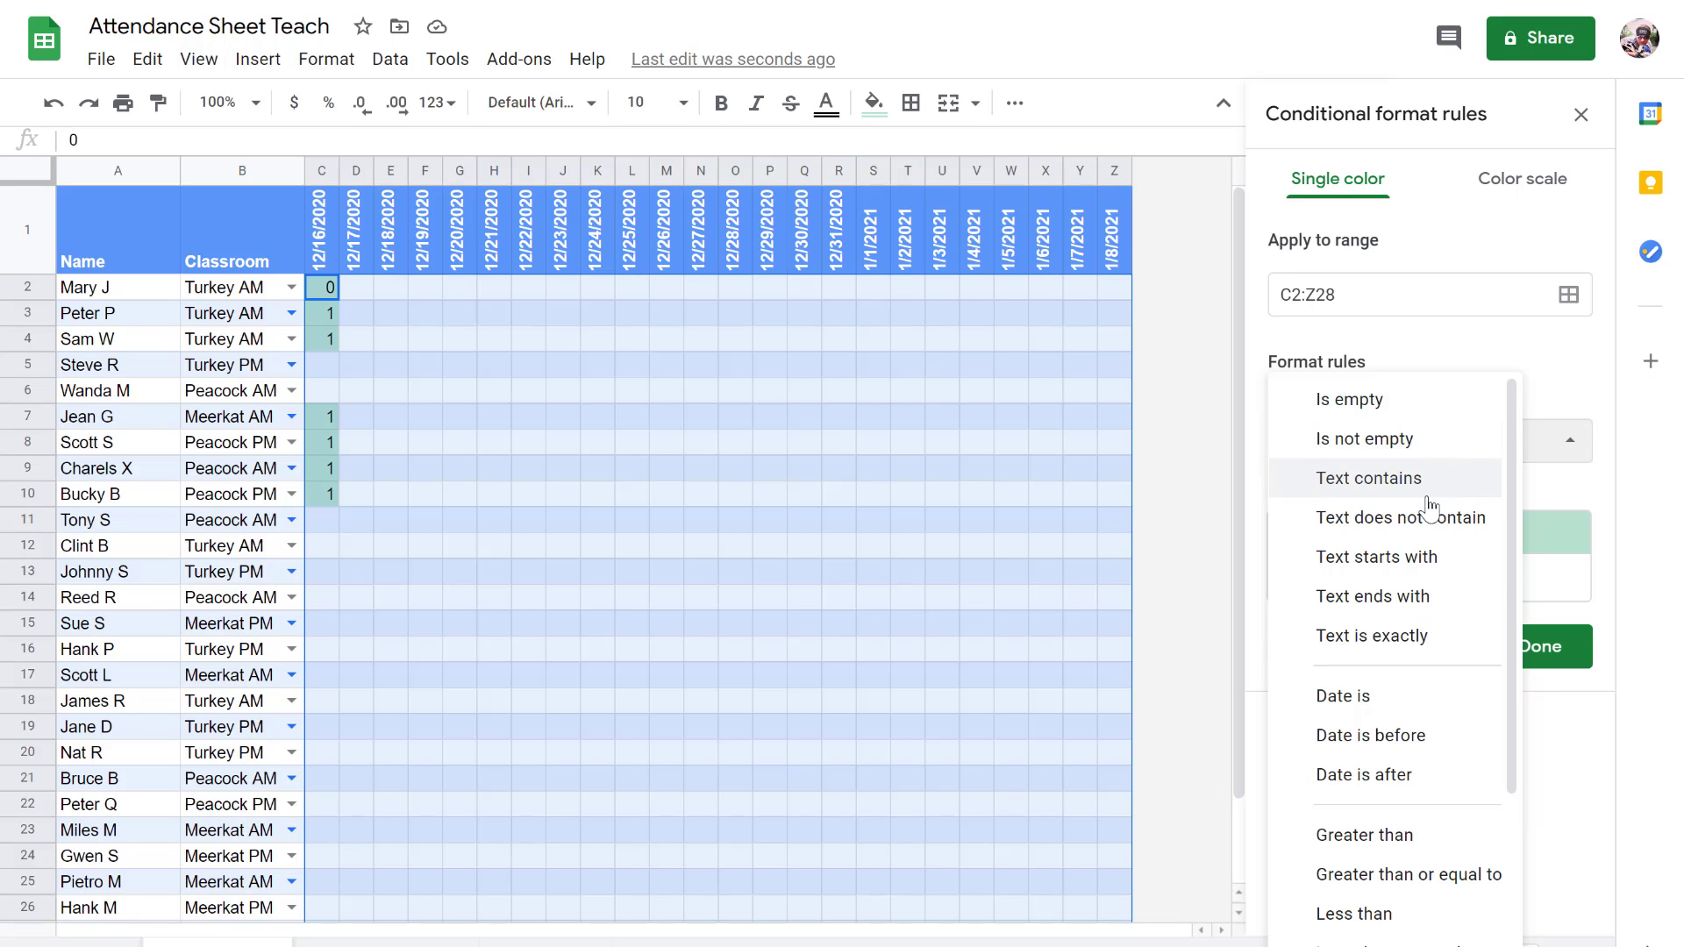
{"action": "scroll", "coordinate": [1412, 779], "scroll_direction": "down", "scroll_amount": 3}
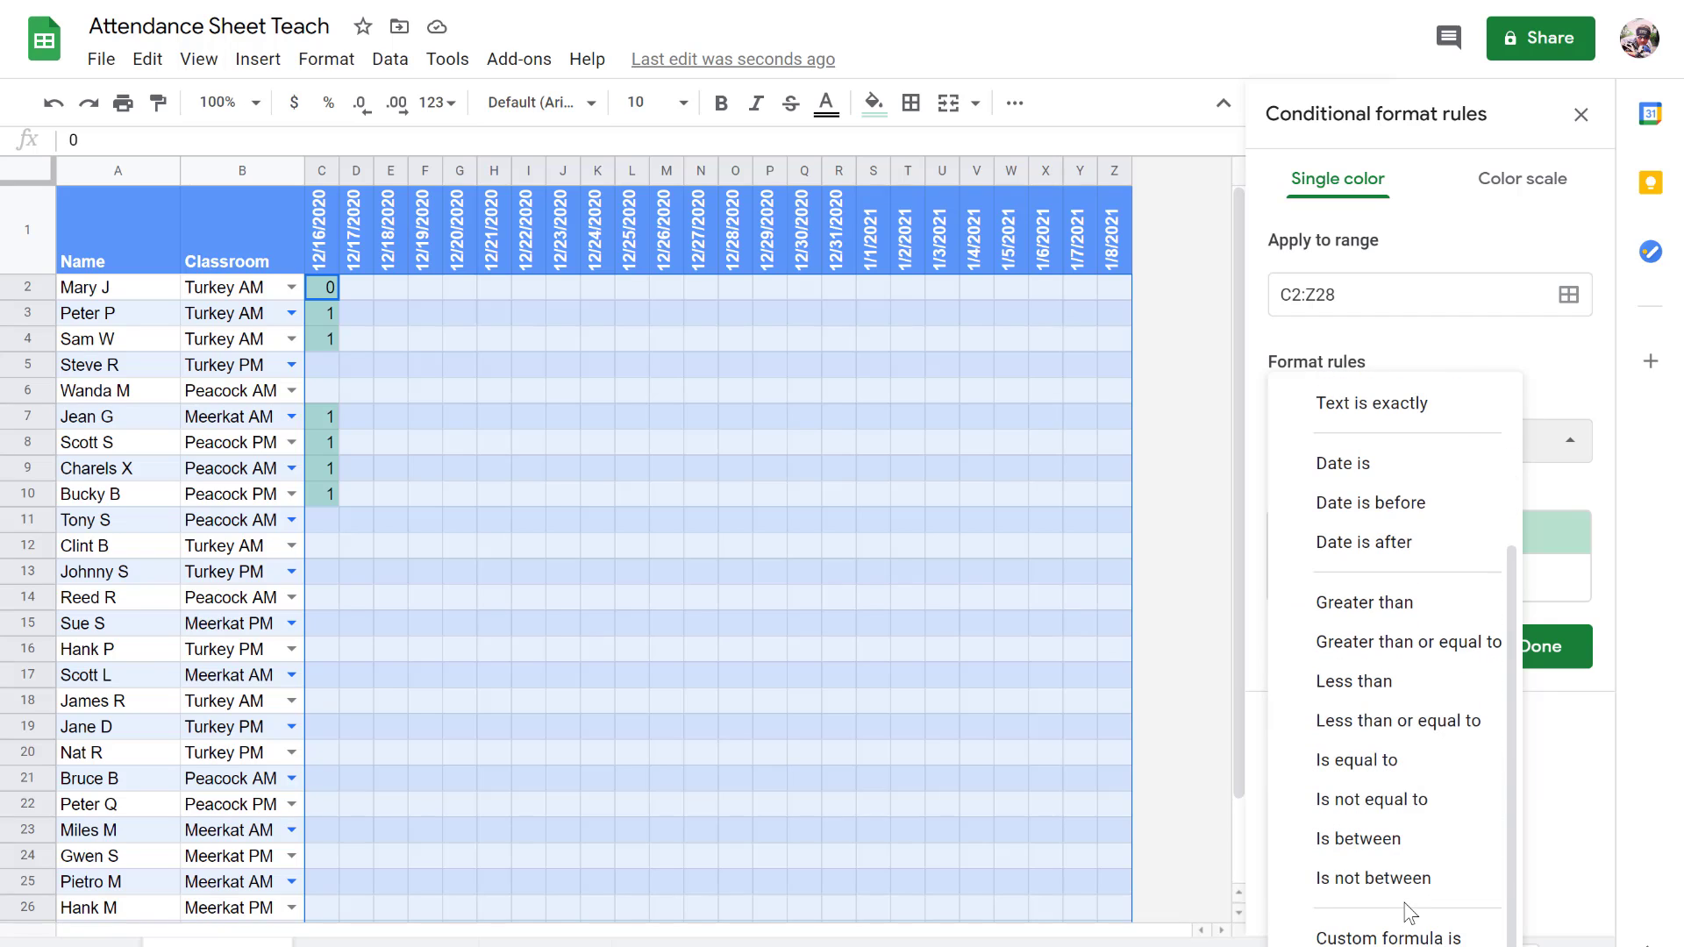
{"action": "left_click", "coordinate": [1424, 770]}
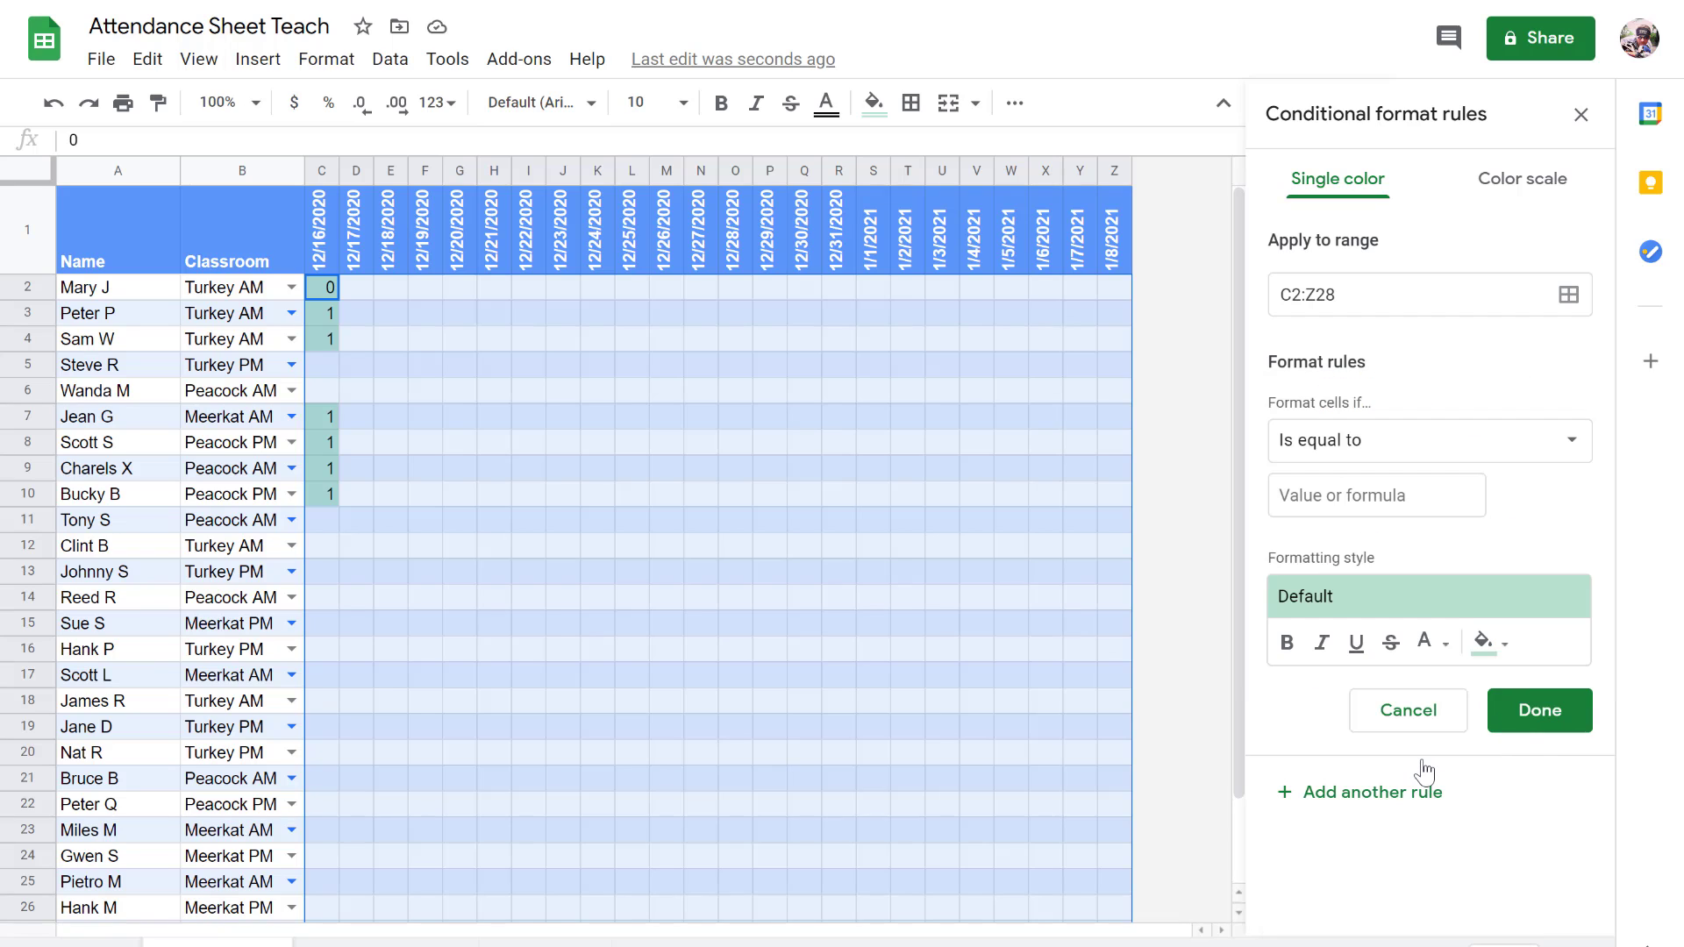
{"action": "left_click", "coordinate": [1412, 493]}
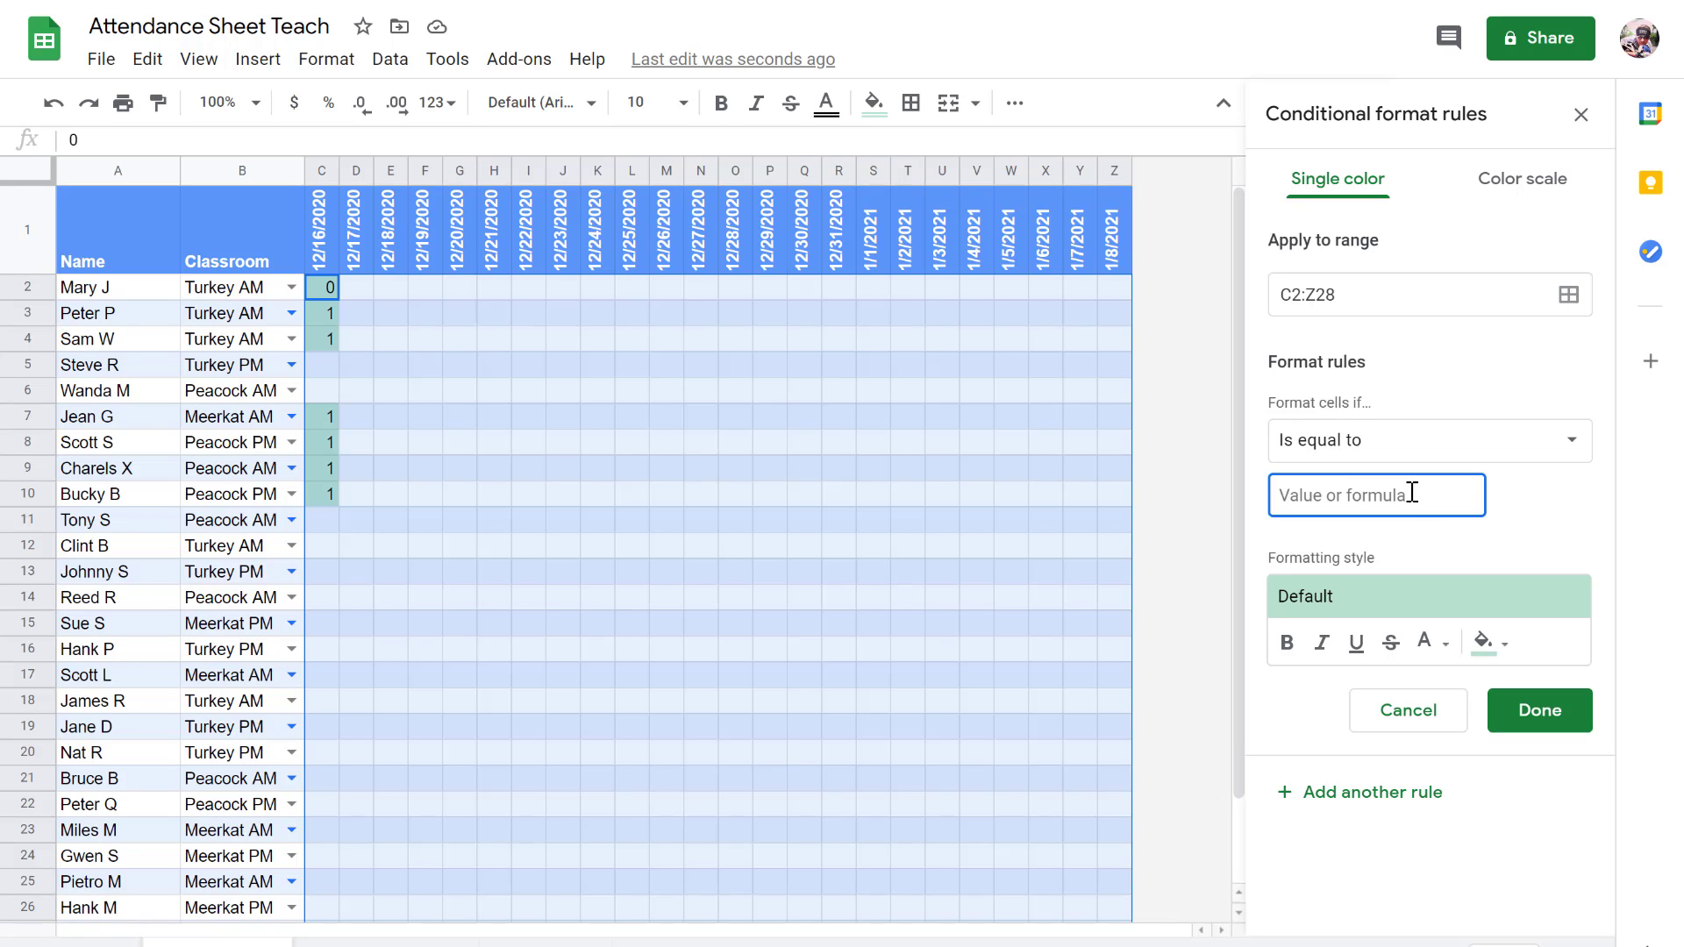
{"action": "type", "text": "1"}
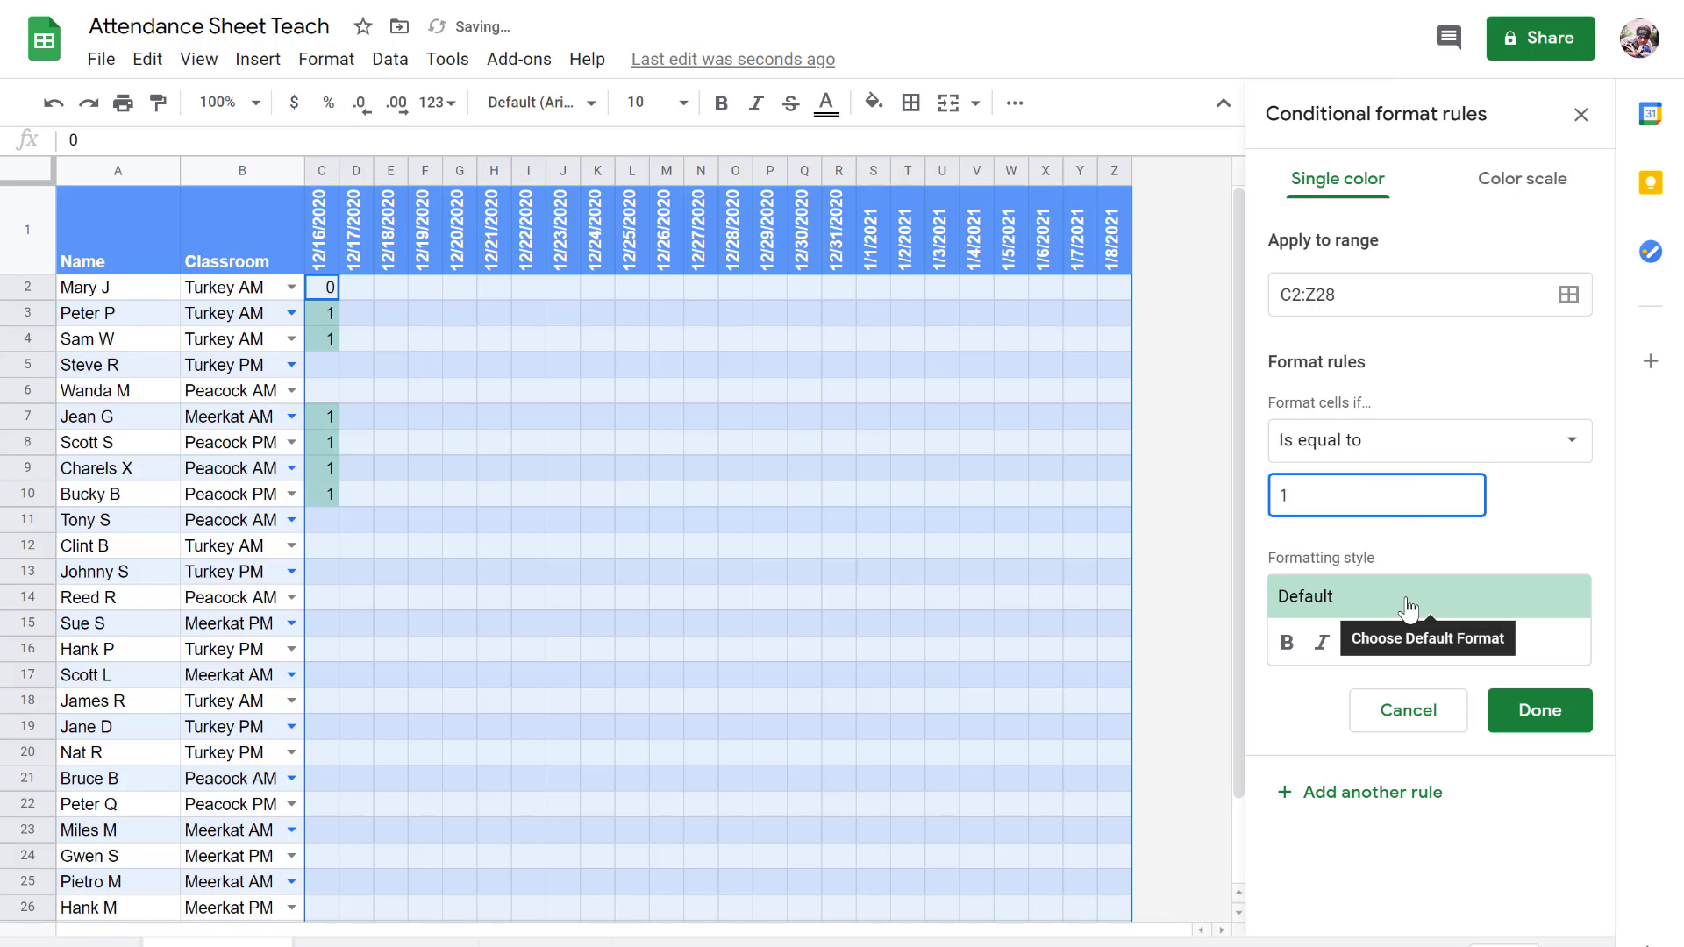
{"action": "left_click", "coordinate": [1533, 718]}
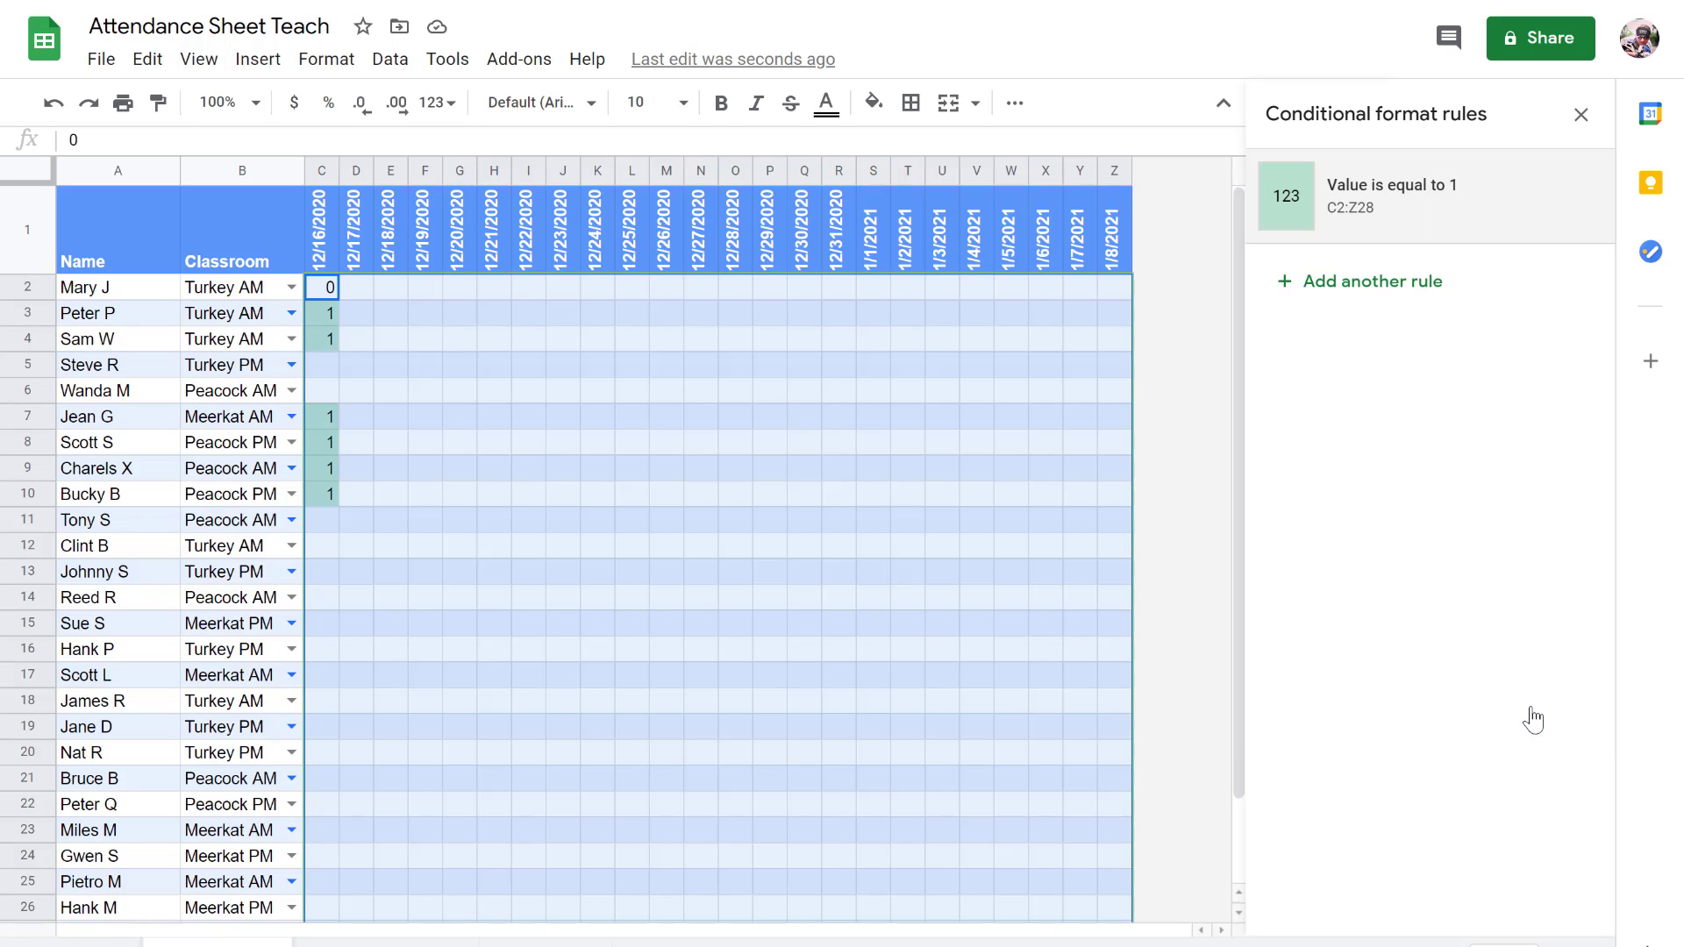
Step: Test the conditional formatting rule by entering 1 in cells M9 and S14
{"action": "left_click", "coordinate": [804, 649]}
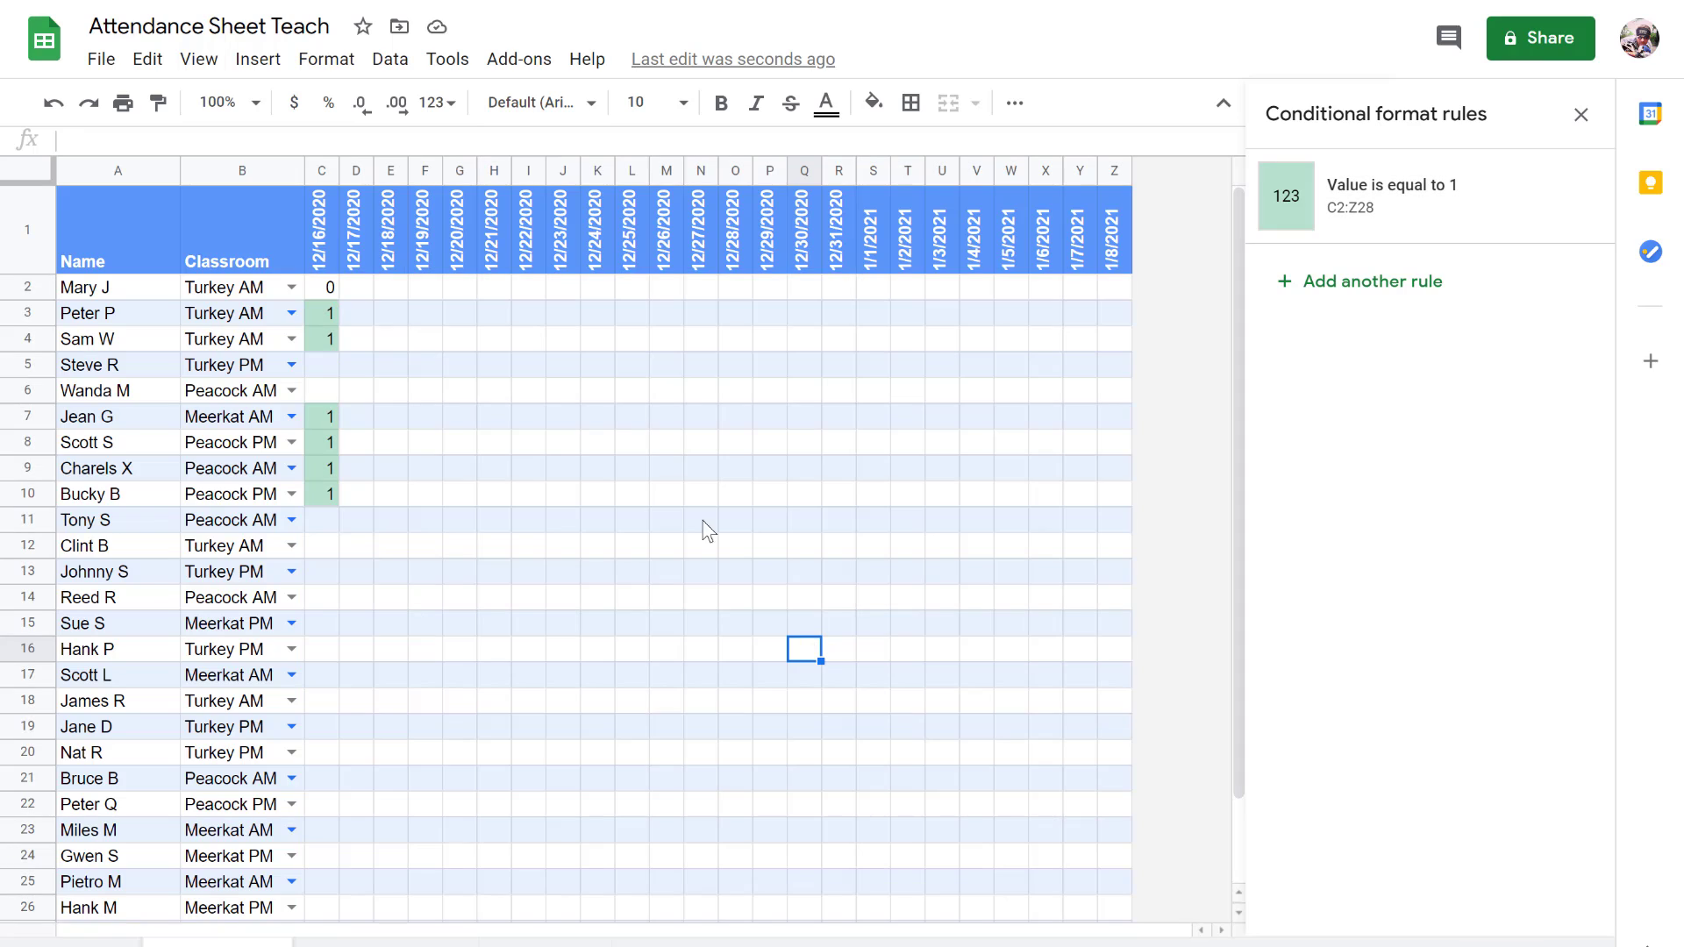
{"action": "left_click", "coordinate": [662, 472]}
{"action": "type", "text": "1"}
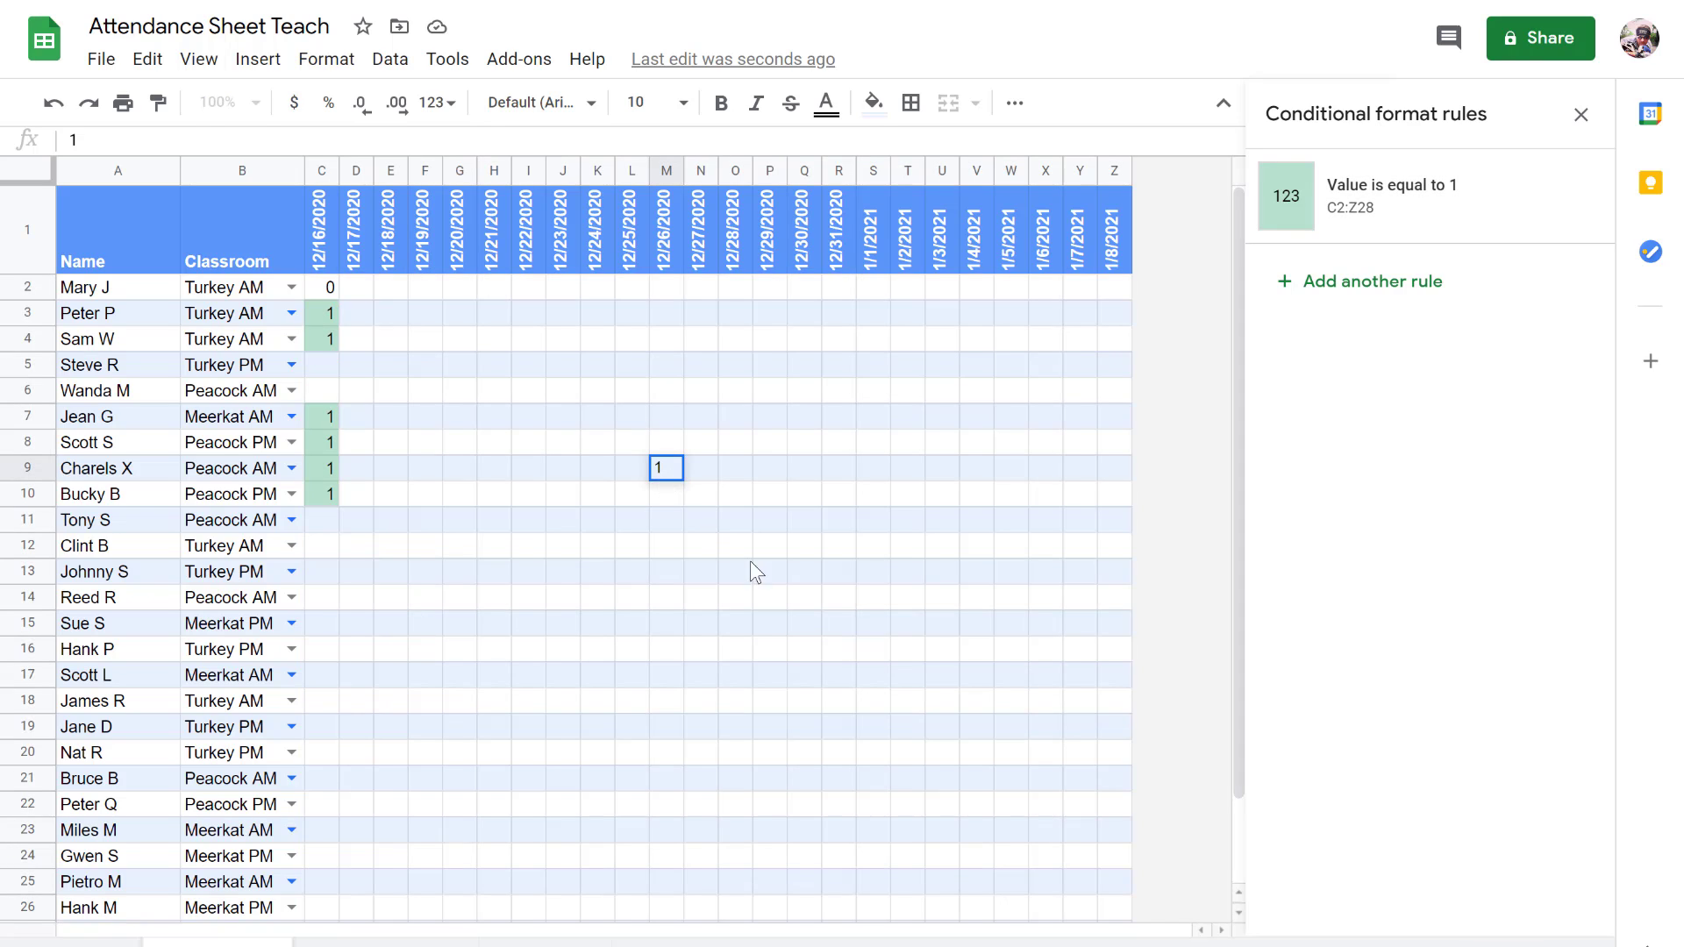
{"action": "left_click", "coordinate": [875, 605]}
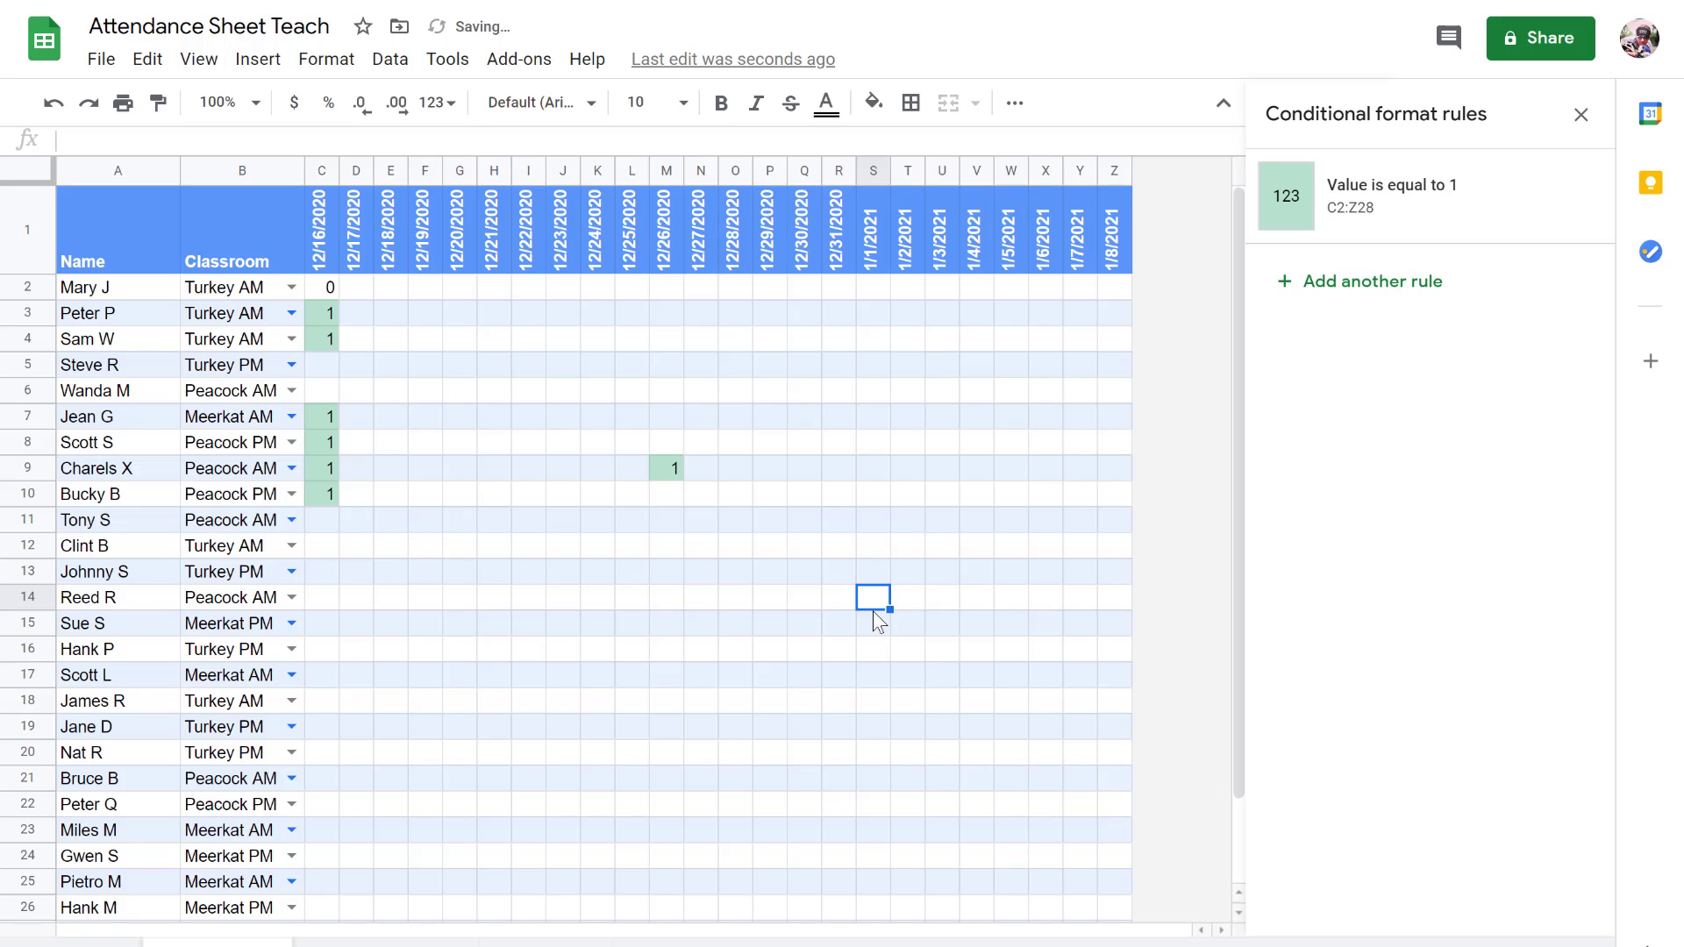
{"action": "type", "text": "1"}
{"action": "left_click", "coordinate": [850, 733]}
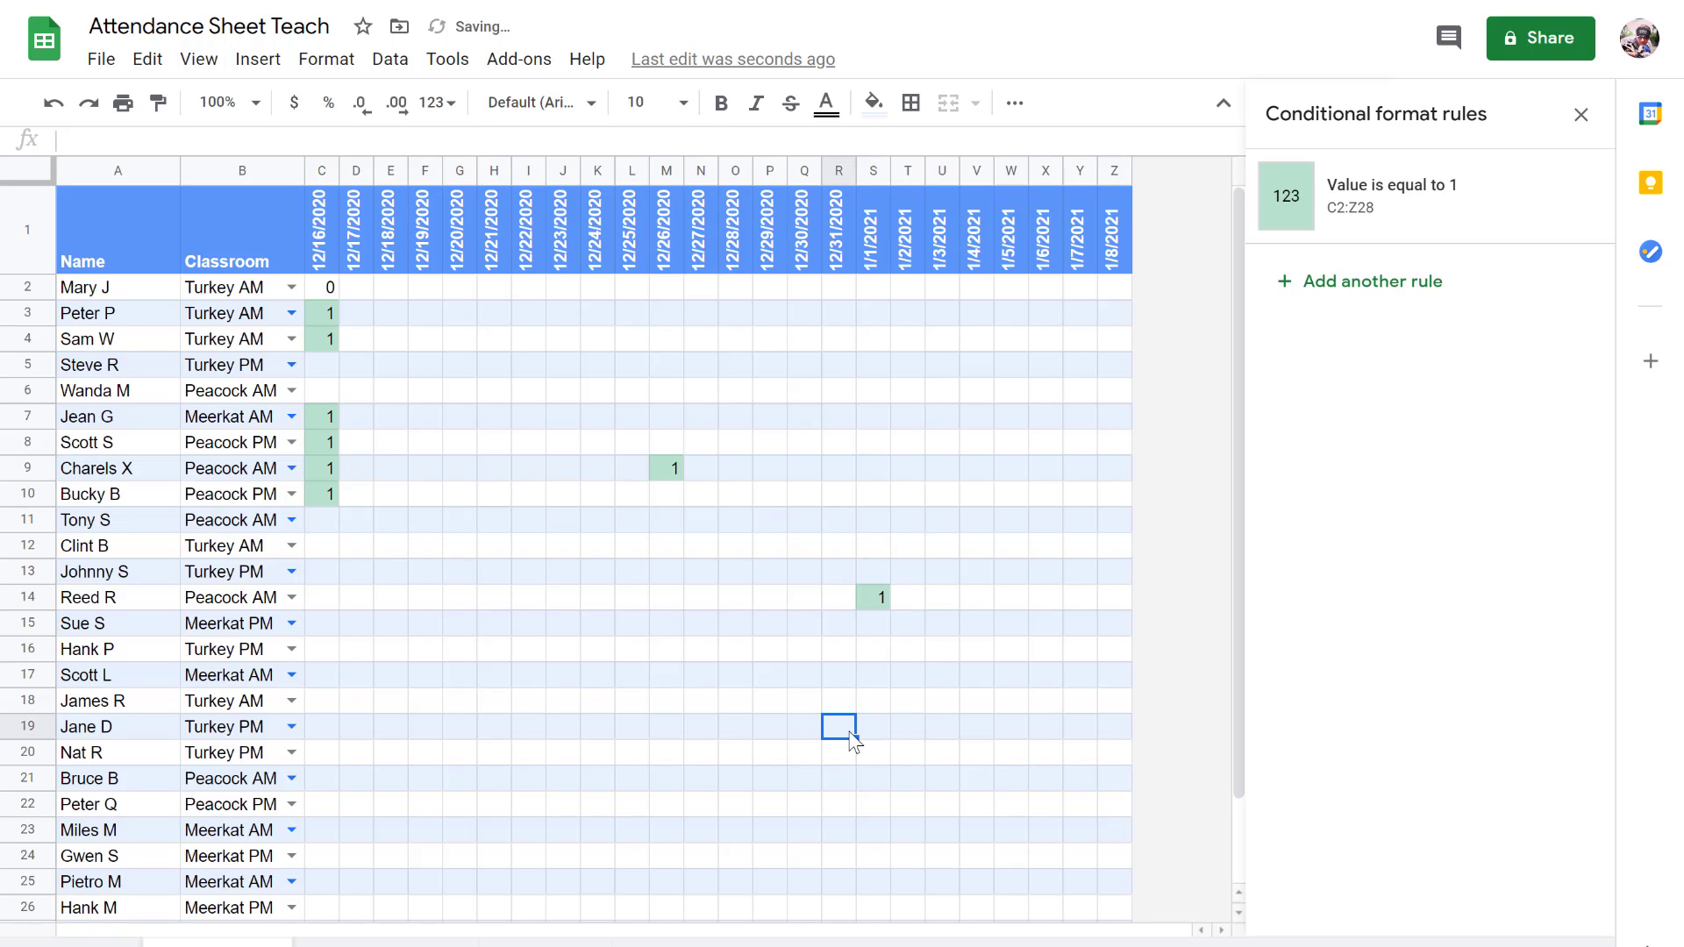
Step: Test the conditional formatting rule with non-matching values by entering 0 in cells K16 and K17
{"action": "left_click", "coordinate": [600, 655]}
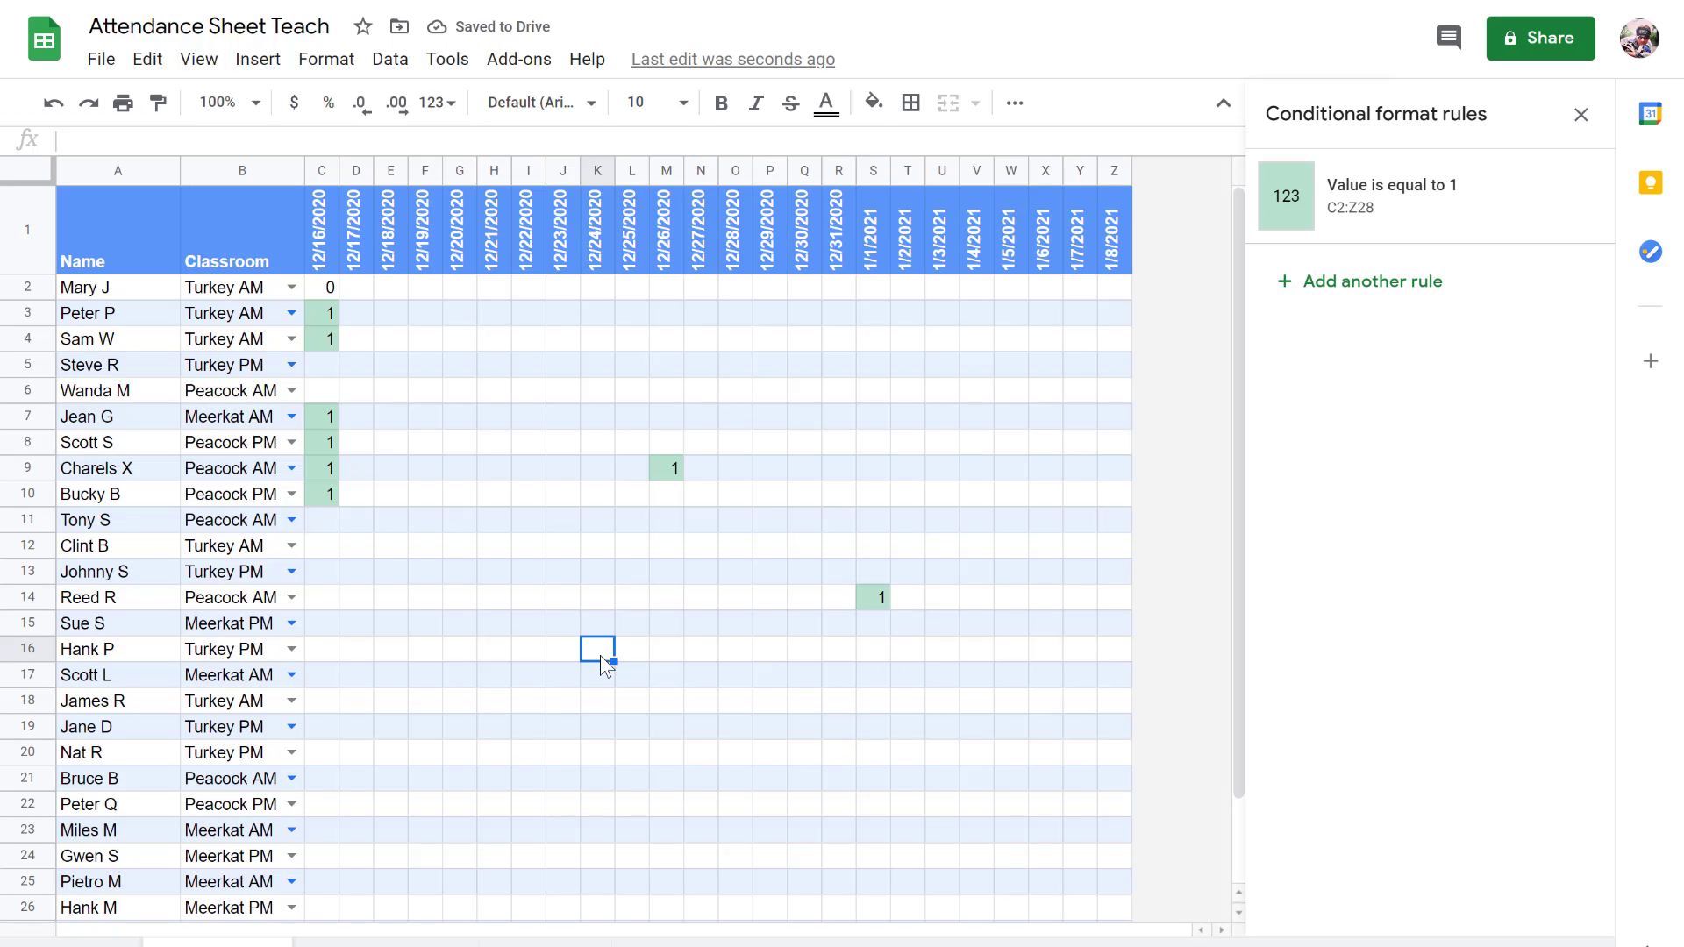
{"action": "type", "text": "0"}
{"action": "key", "text": "Return"}
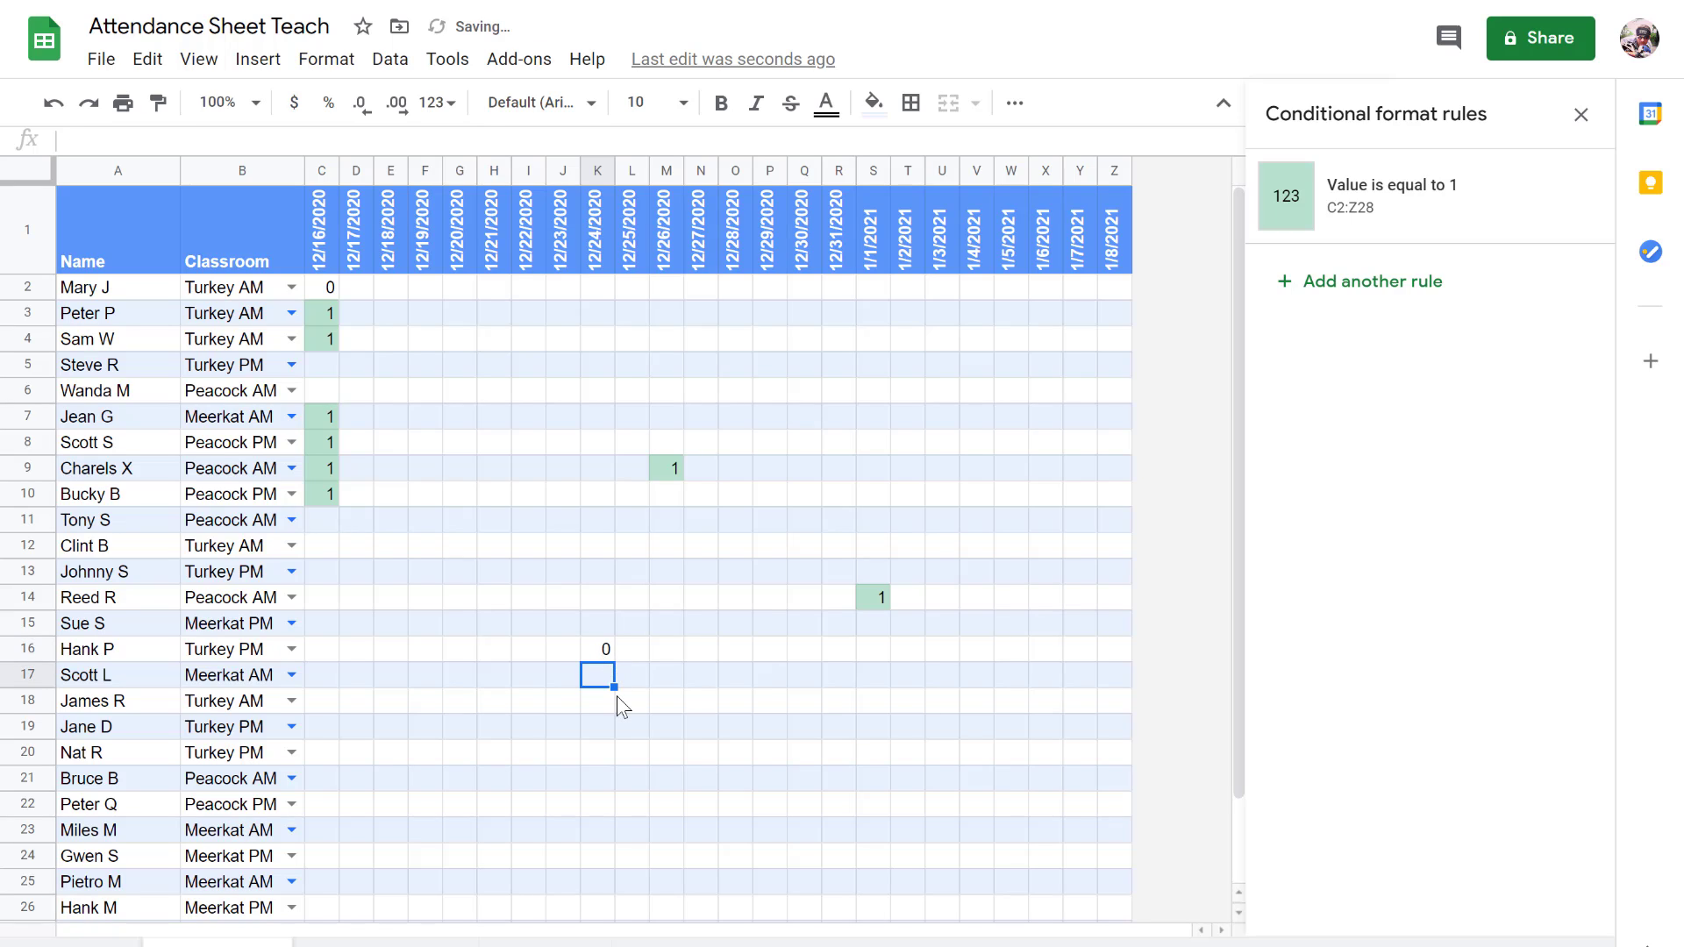
{"action": "type", "text": "0"}
{"action": "key", "text": "Return"}
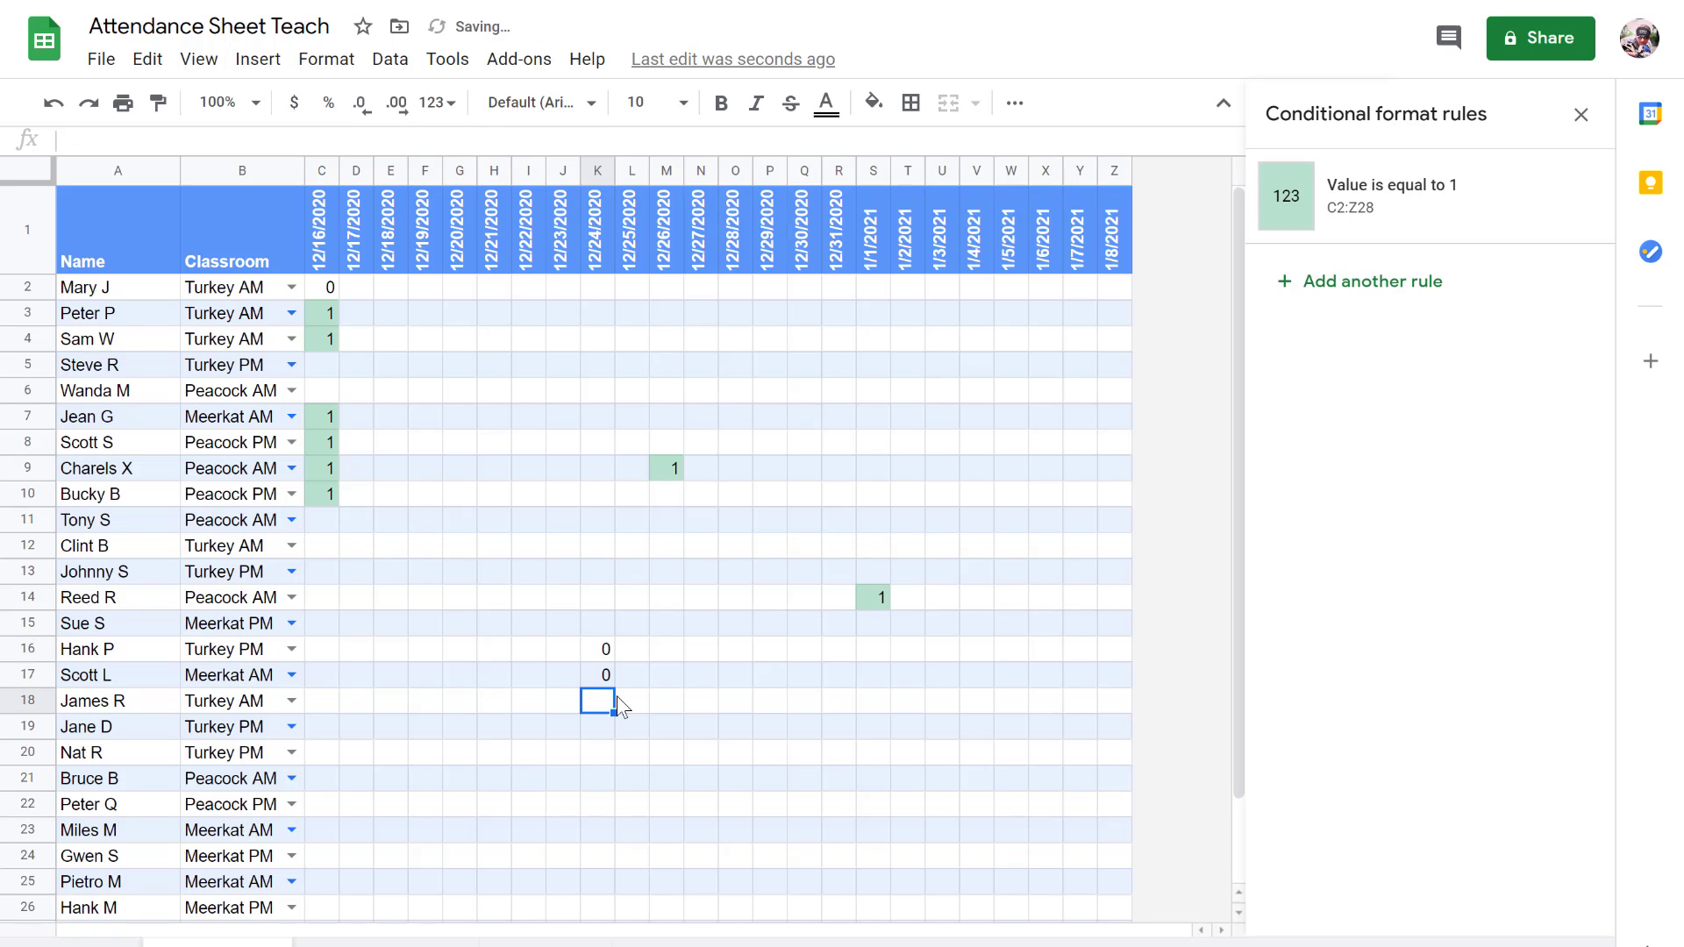
Step: Test the number validation by trying to enter 66 in cell K18, and dismiss the alert
{"action": "key", "text": "Return"}
{"action": "type", "text": "56"}
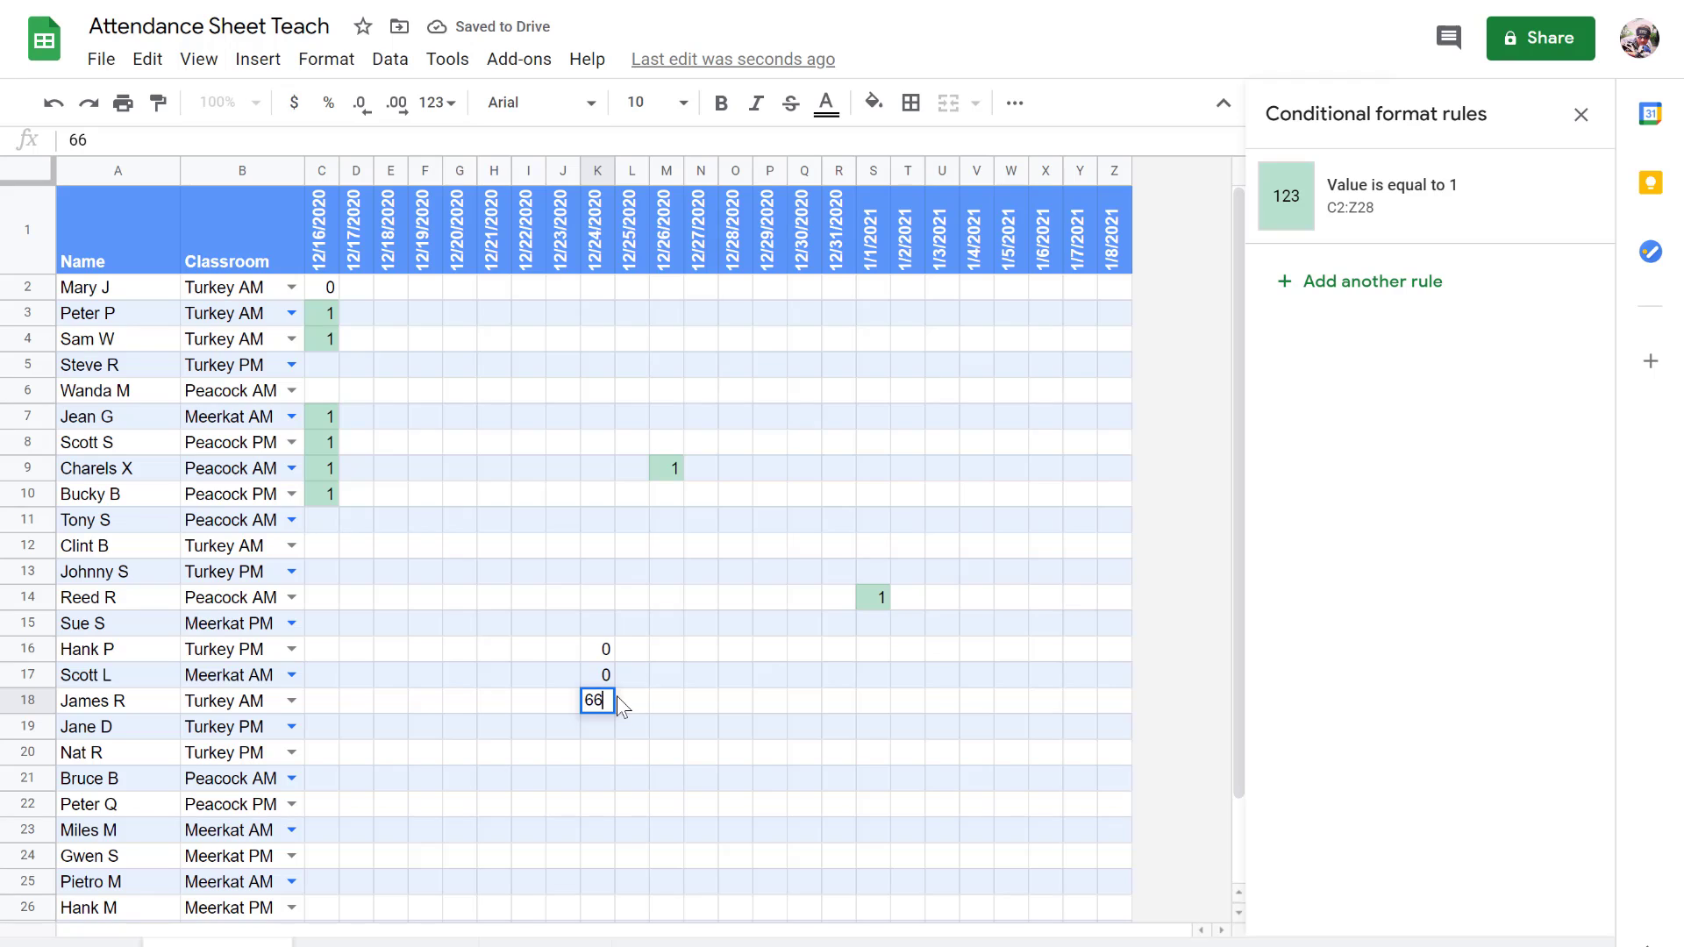
{"action": "key", "text": "Return"}
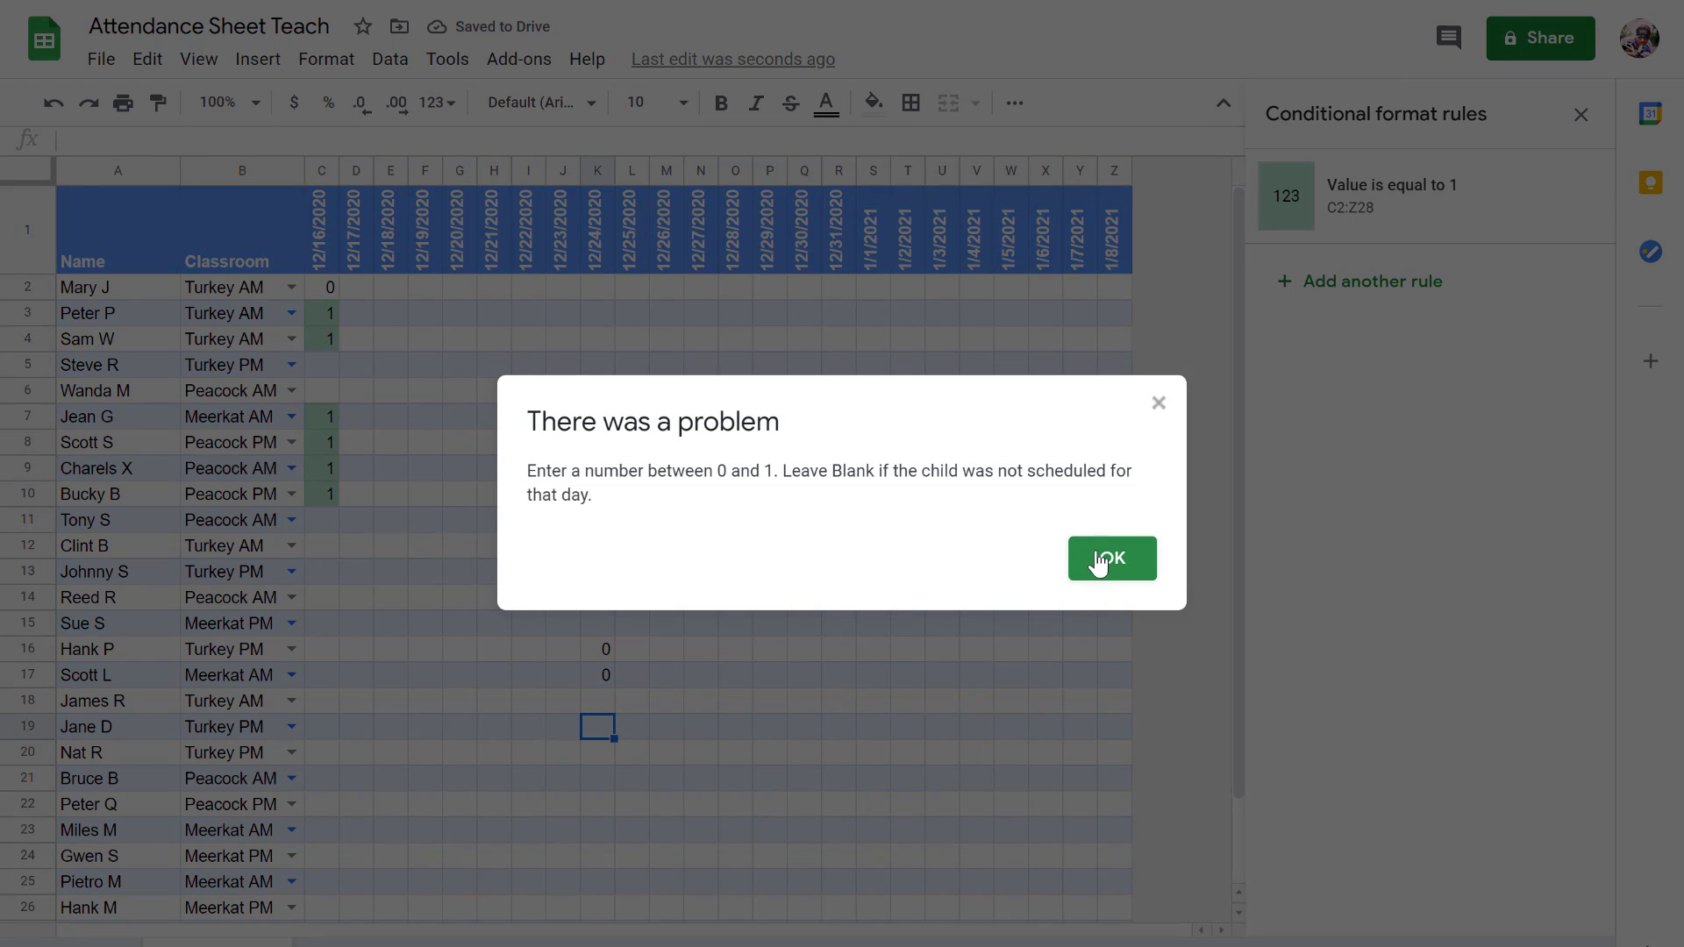
{"action": "left_click", "coordinate": [1107, 558]}
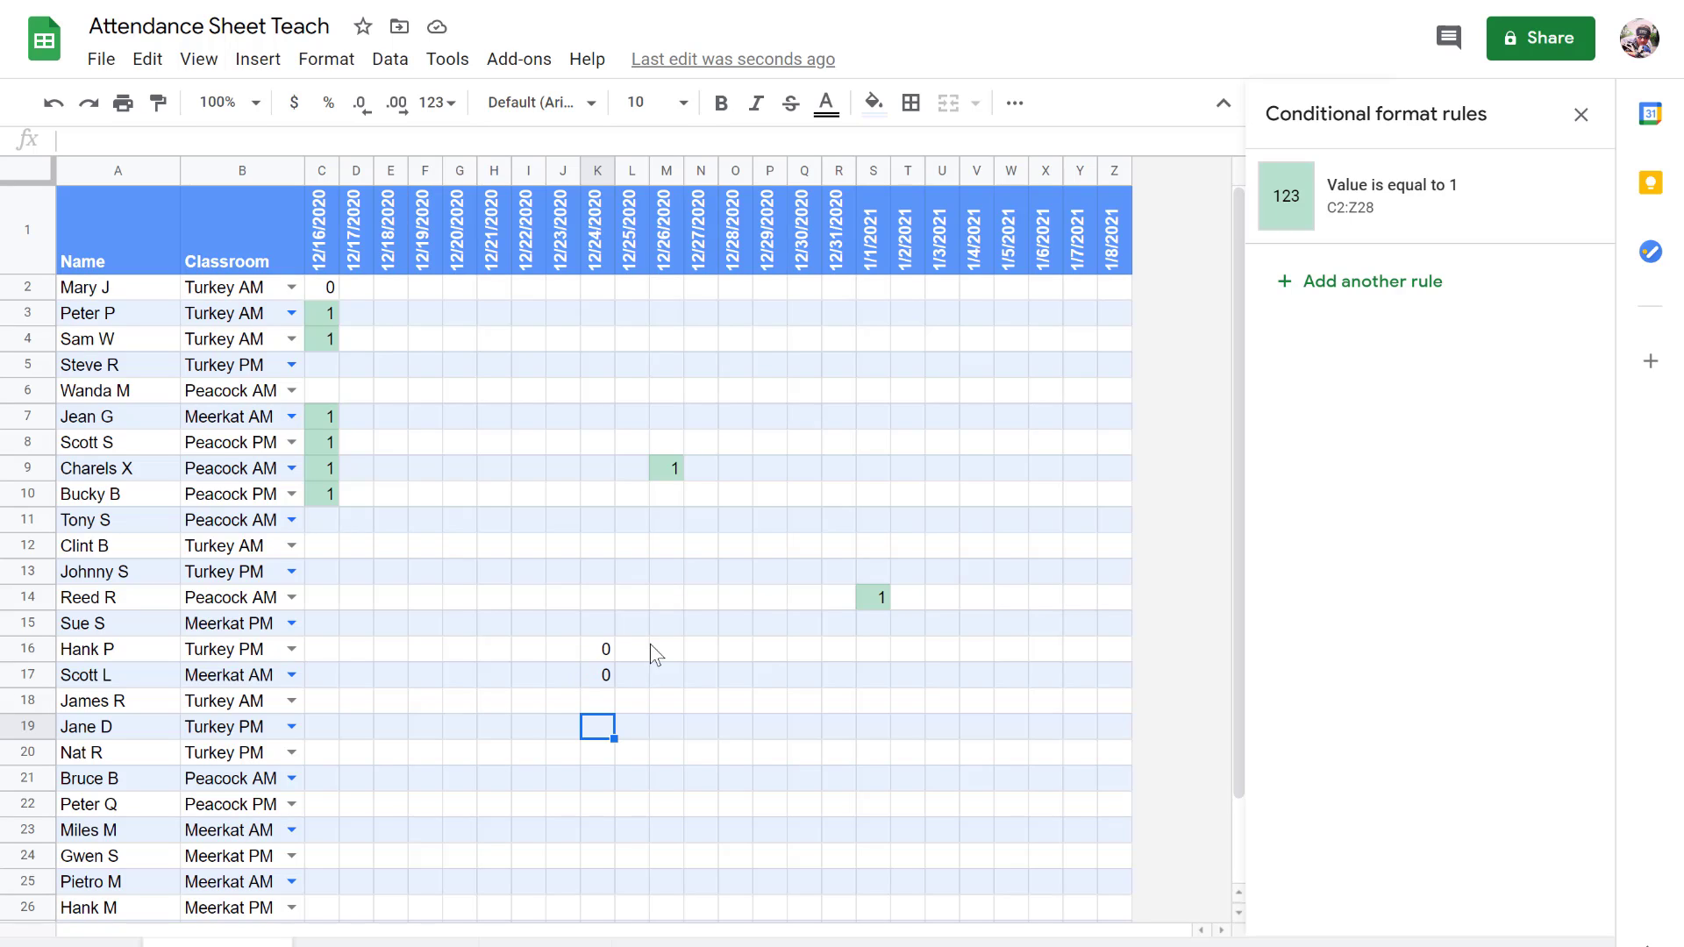
Step: Clear the test entries from cells M9, S14, K16 and K17
{"action": "left_click", "coordinate": [665, 468]}
{"action": "key", "text": "Delete"}
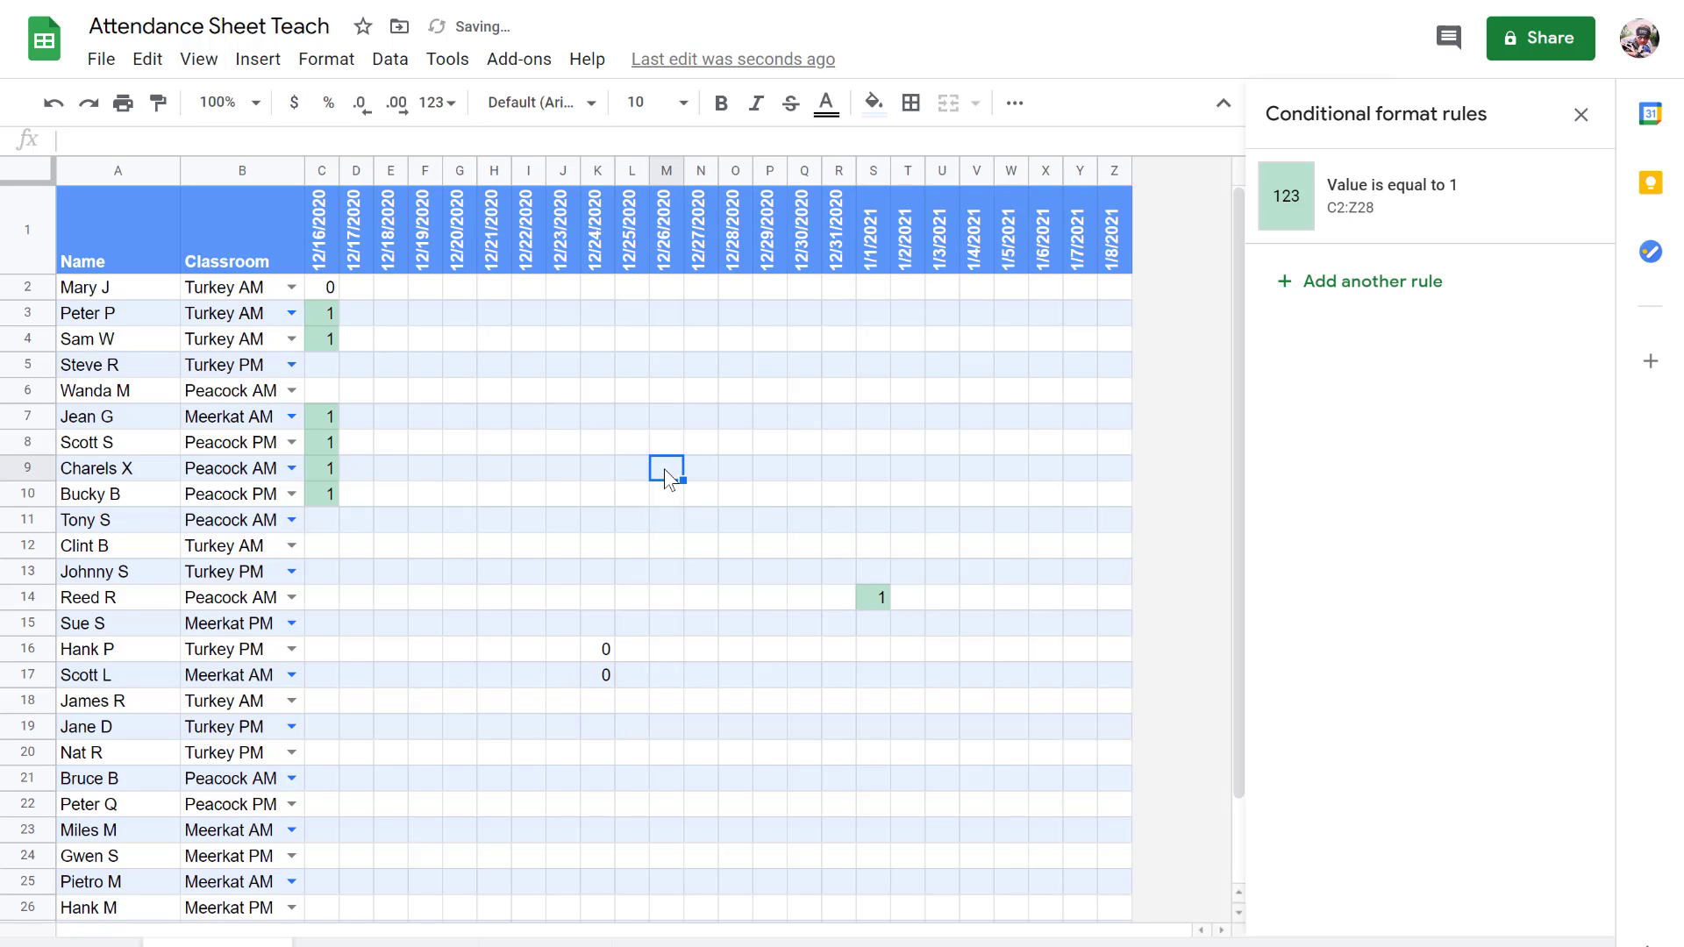
{"action": "left_click", "coordinate": [886, 582]}
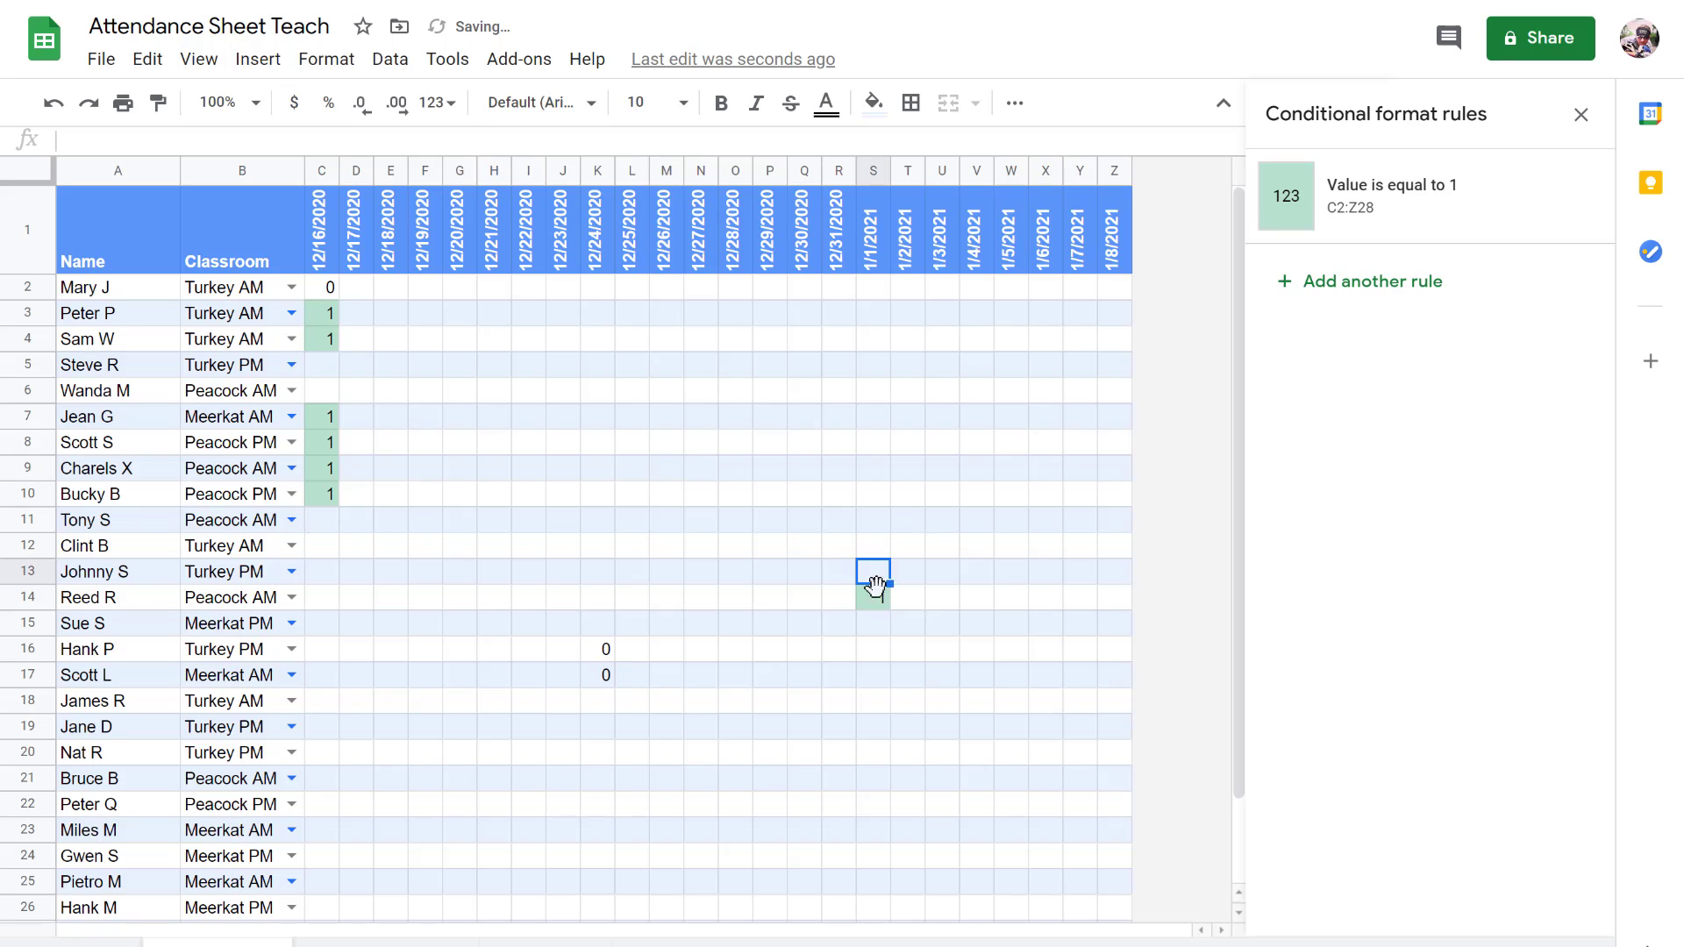
{"action": "left_click", "coordinate": [879, 598]}
{"action": "key", "text": "Delete"}
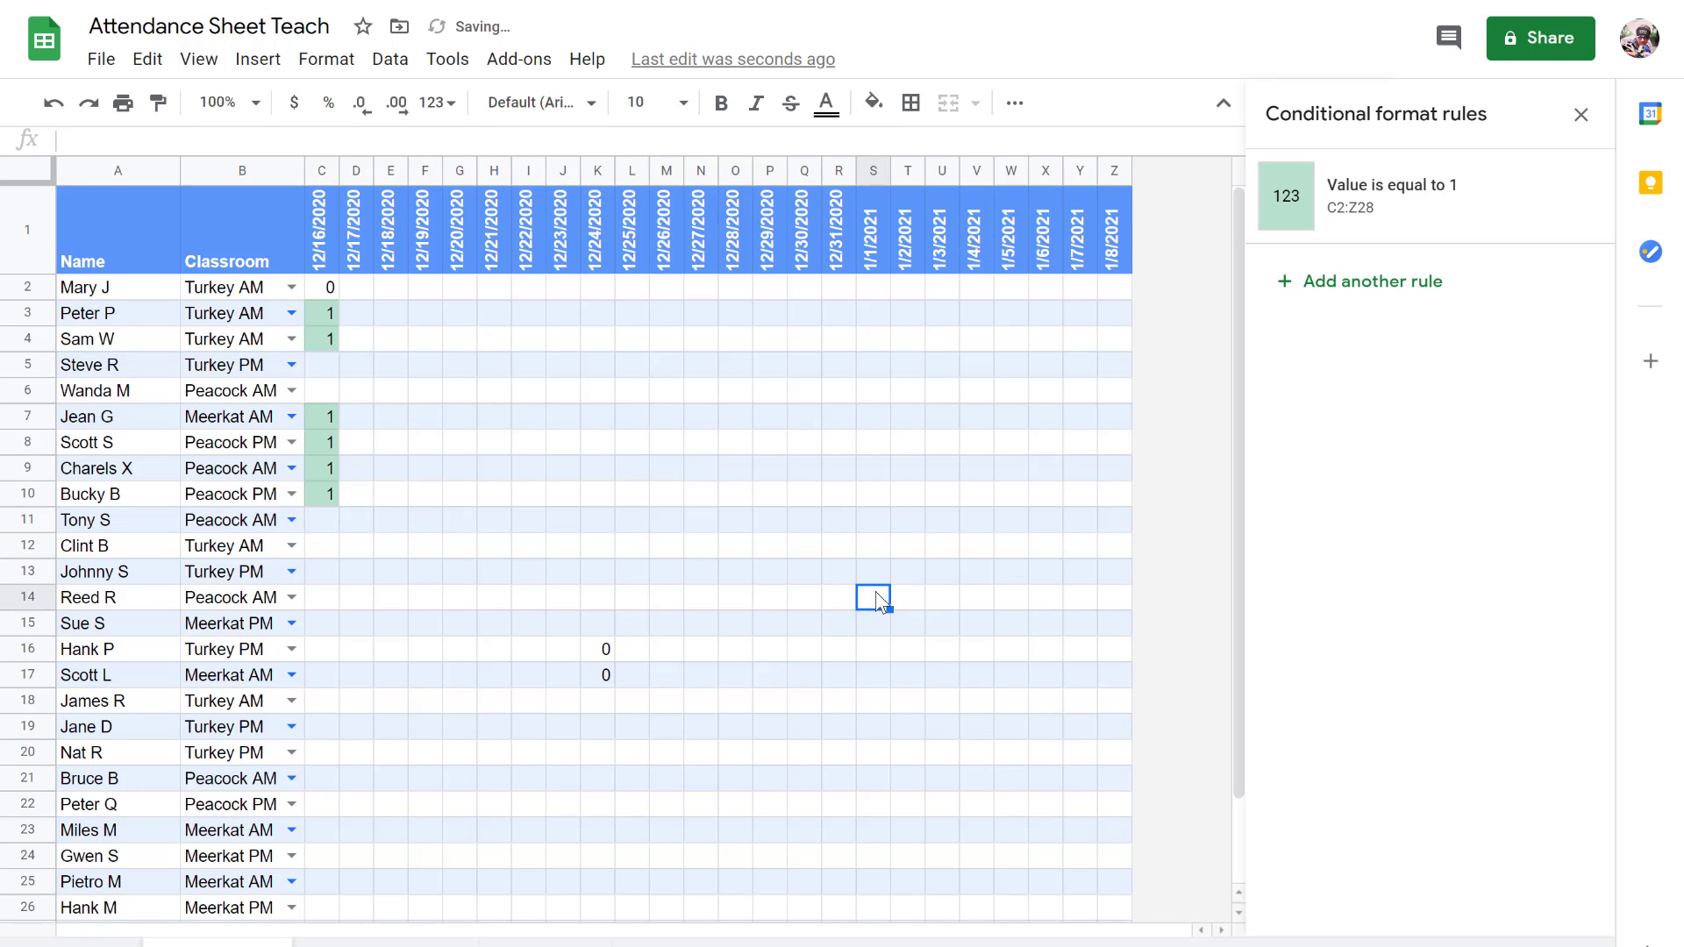
{"action": "left_click", "coordinate": [596, 649]}
{"action": "key", "text": "Down"}
{"action": "key", "text": "Delete"}
Step: Enter 1 in the blank 12/16/2020 attendance cells C5, C6, C11, C13, C14, C17, C19, C21, C23, C25 and C26
{"action": "left_click", "coordinate": [319, 365]}
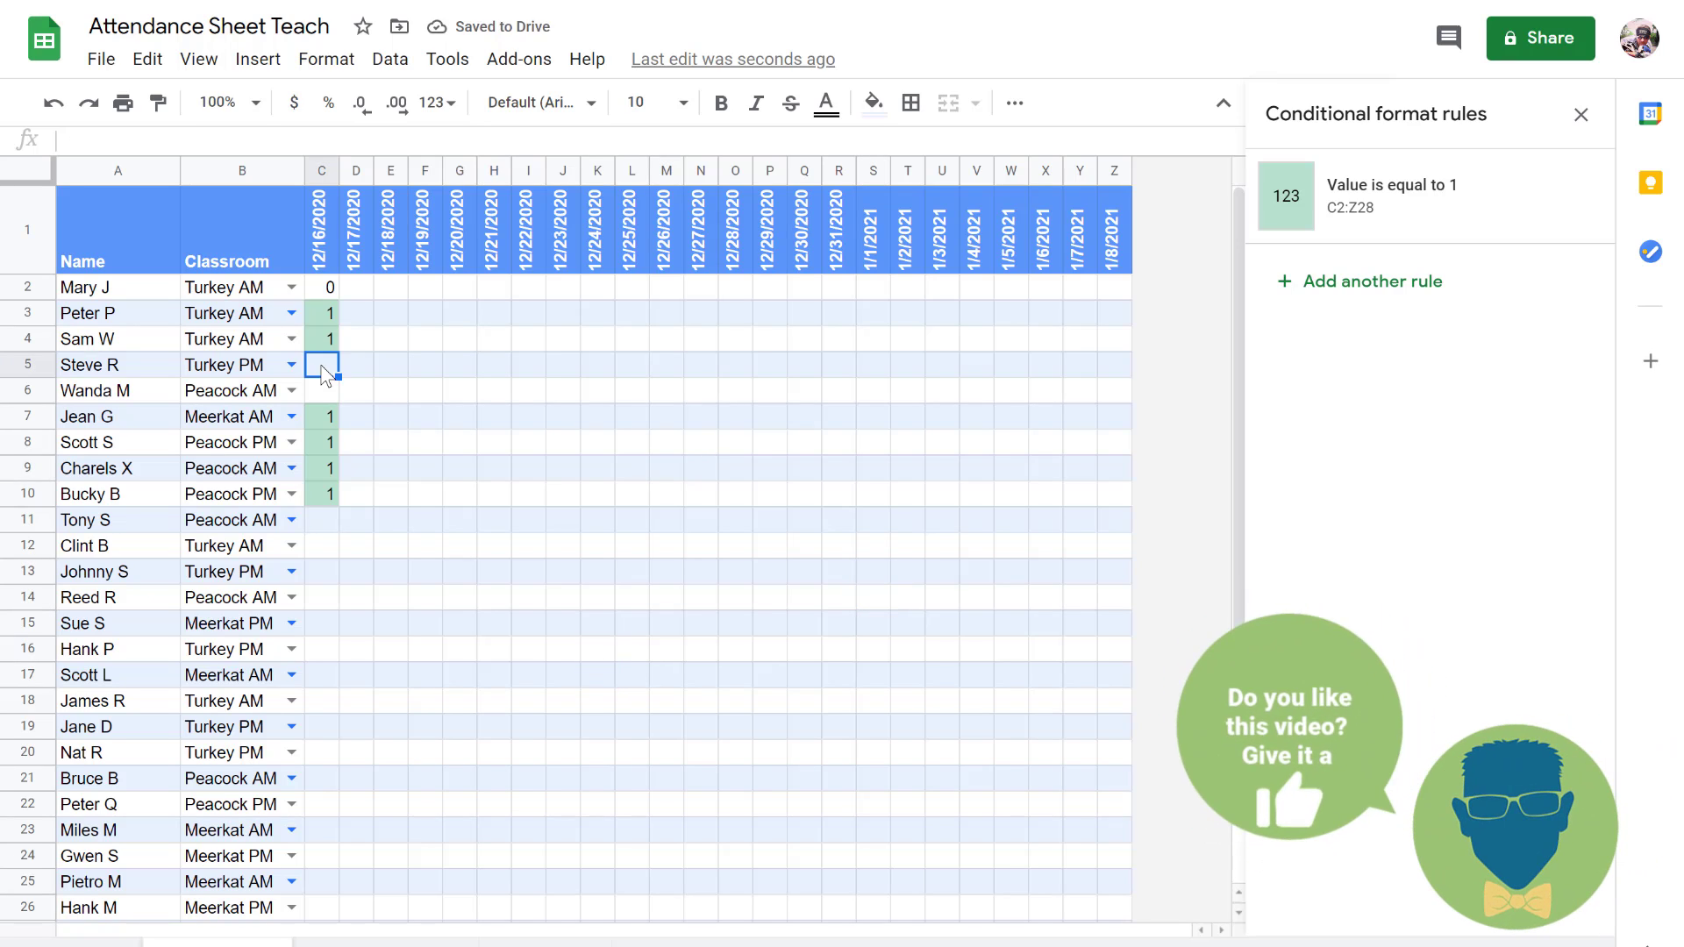
{"action": "type", "text": "1"}
{"action": "key", "text": "Down"}
{"action": "type", "text": "1"}
{"action": "key", "text": "Down"}
{"action": "key", "text": "Down"}
{"action": "key", "text": "Down"}
{"action": "key", "text": "Down"}
{"action": "key", "text": "Down"}
{"action": "type", "text": "1"}
{"action": "key", "text": "Down"}
{"action": "key", "text": "Down"}
{"action": "key", "text": "Down"}
{"action": "type", "text": "1"}
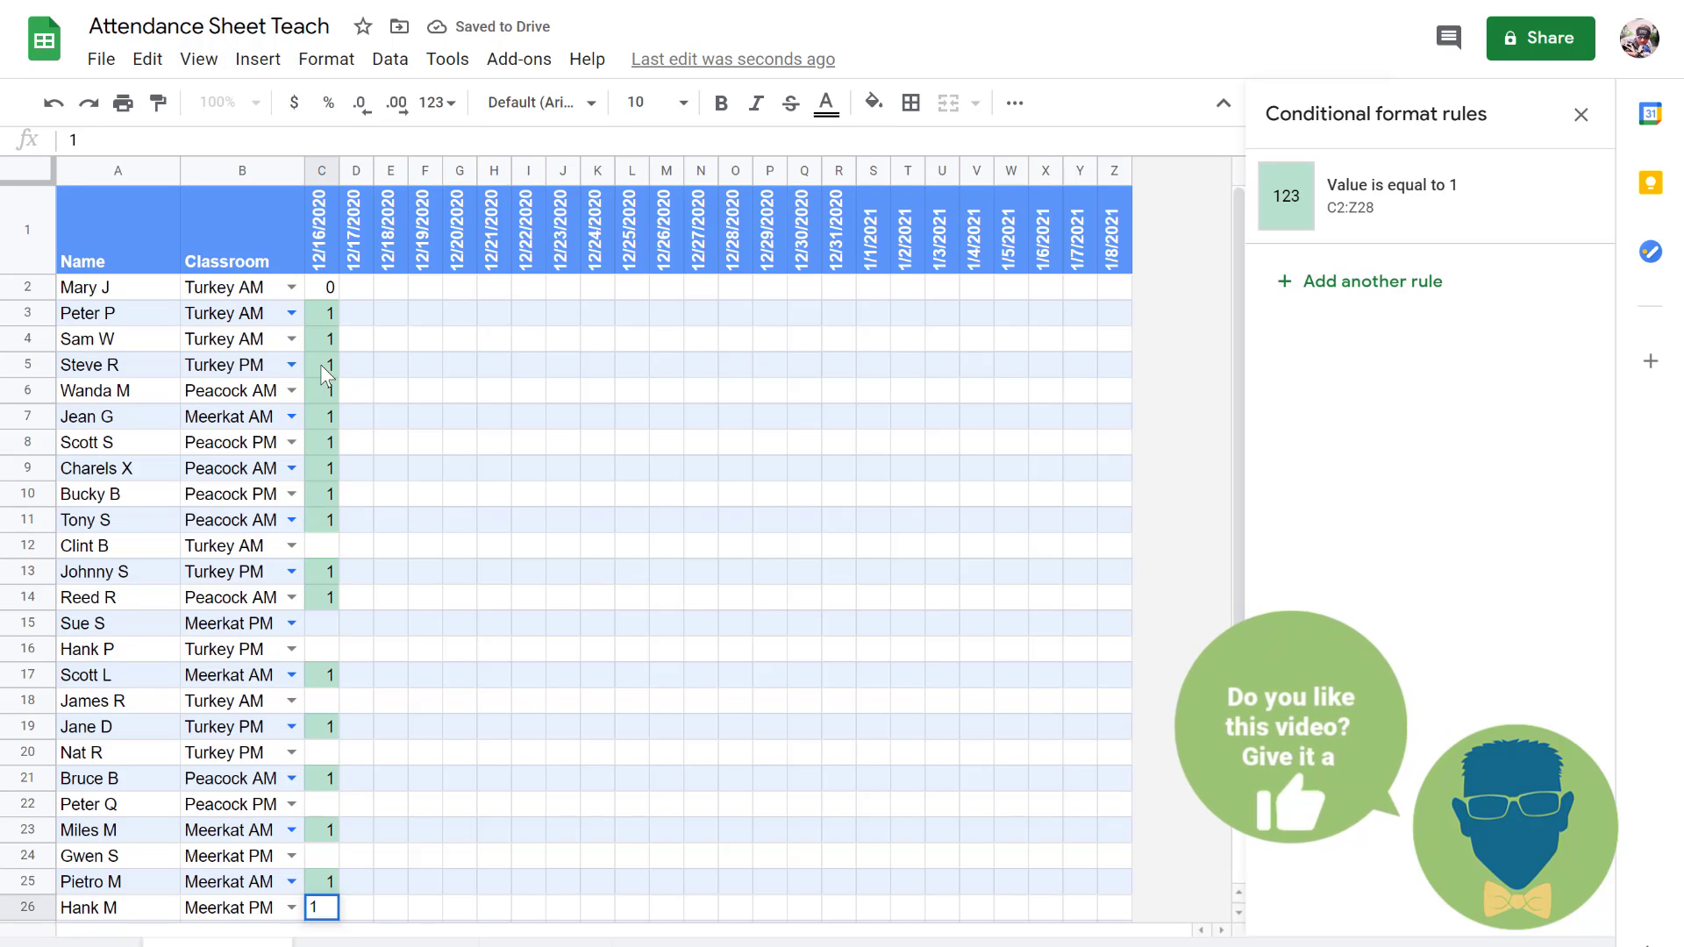
Step: Enter 0 in the 12/16/2020 attendance cells C12, C15, C16, C18, C20, C22, C24 and C28
{"action": "key", "text": "Up"}
{"action": "key", "text": "Up"}
{"action": "key", "text": "Up"}
{"action": "key", "text": "Up"}
{"action": "key", "text": "Up"}
{"action": "key", "text": "Up"}
{"action": "key", "text": "Up"}
{"action": "key", "text": "Up"}
{"action": "key", "text": "Up"}
{"action": "key", "text": "Up"}
{"action": "key", "text": "Up"}
{"action": "key", "text": "Up"}
{"action": "key", "text": "Up"}
{"action": "key", "text": "Up"}
{"action": "type", "text": "0"}
{"action": "key", "text": "Down"}
{"action": "key", "text": "Down"}
{"action": "key", "text": "Down"}
{"action": "type", "text": "0"}
{"action": "key", "text": "Down"}
{"action": "type", "text": "00"}
{"action": "key", "text": "Down"}
{"action": "key", "text": "Down"}
{"action": "scroll", "coordinate": [320, 365], "scroll_direction": "down", "scroll_amount": 1}
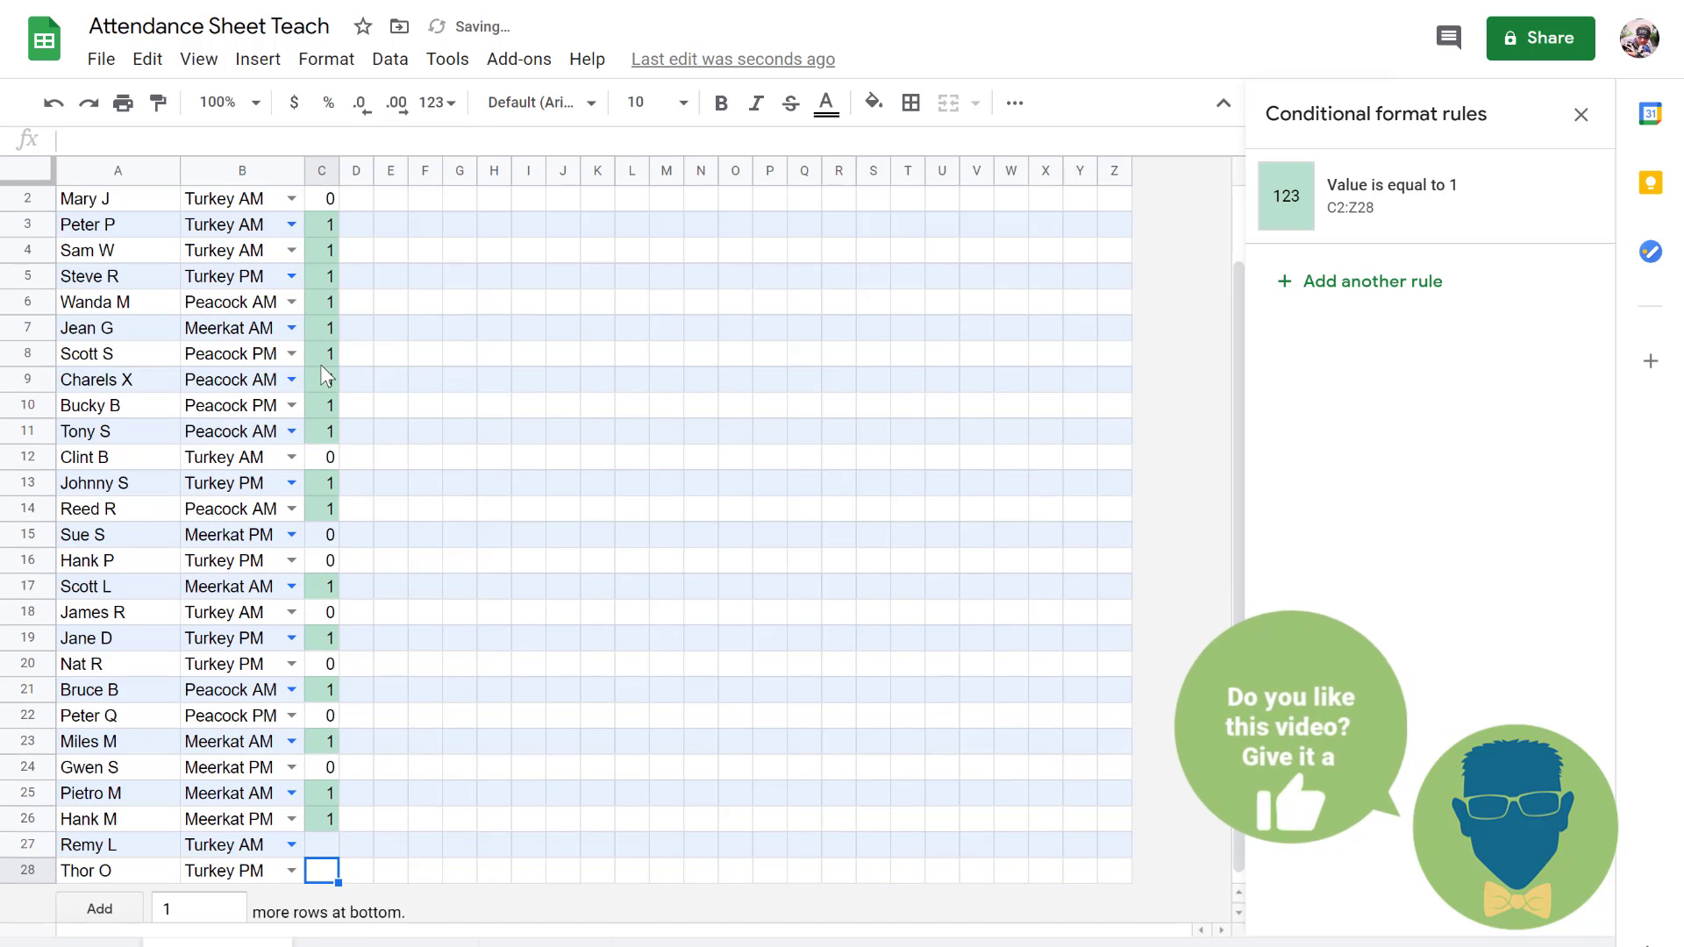
{"action": "type", "text": "0"}
{"action": "key", "text": "Down"}
Step: Enter 1 in the first four 12/17/2020 attendance cells, D2:D5, and fill the value down the rest of column D
{"action": "scroll", "coordinate": [360, 282], "scroll_direction": "up", "scroll_amount": 1}
{"action": "left_click", "coordinate": [359, 283]}
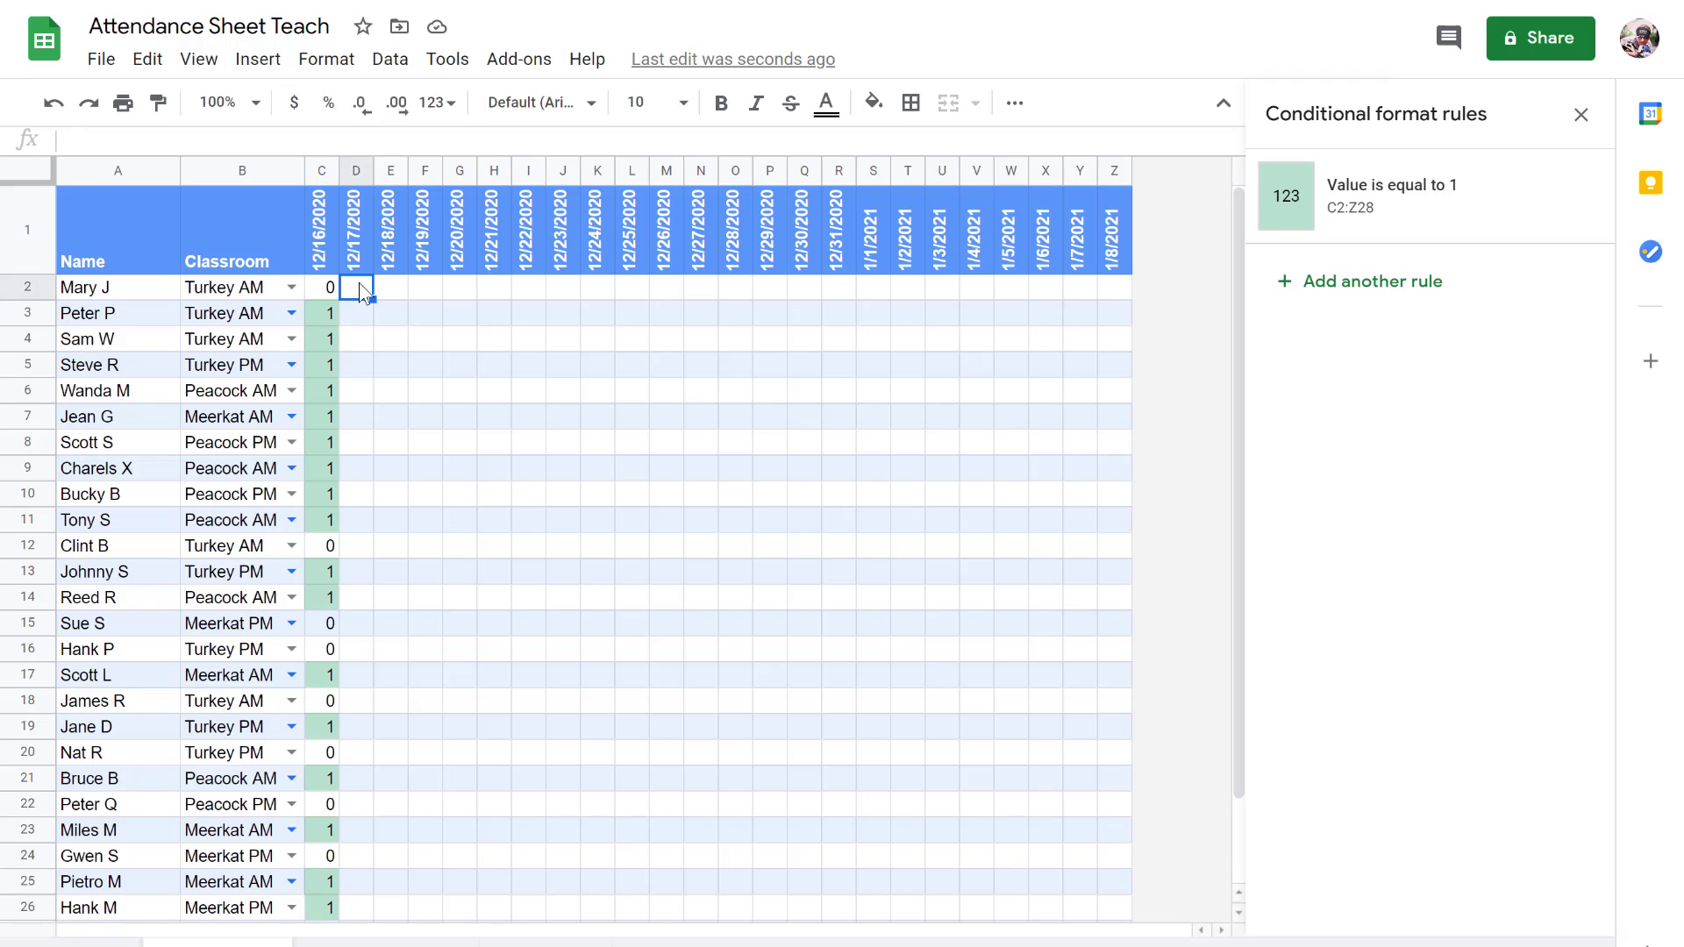
{"action": "type", "text": "1 1 1 1"}
{"action": "left_click_drag", "start_coordinate": [360, 282], "coordinate": [358, 364]}
{"action": "left_click_drag", "start_coordinate": [372, 378], "coordinate": [359, 793]}
{"action": "scroll", "coordinate": [438, 409], "scroll_direction": "up", "scroll_amount": 2}
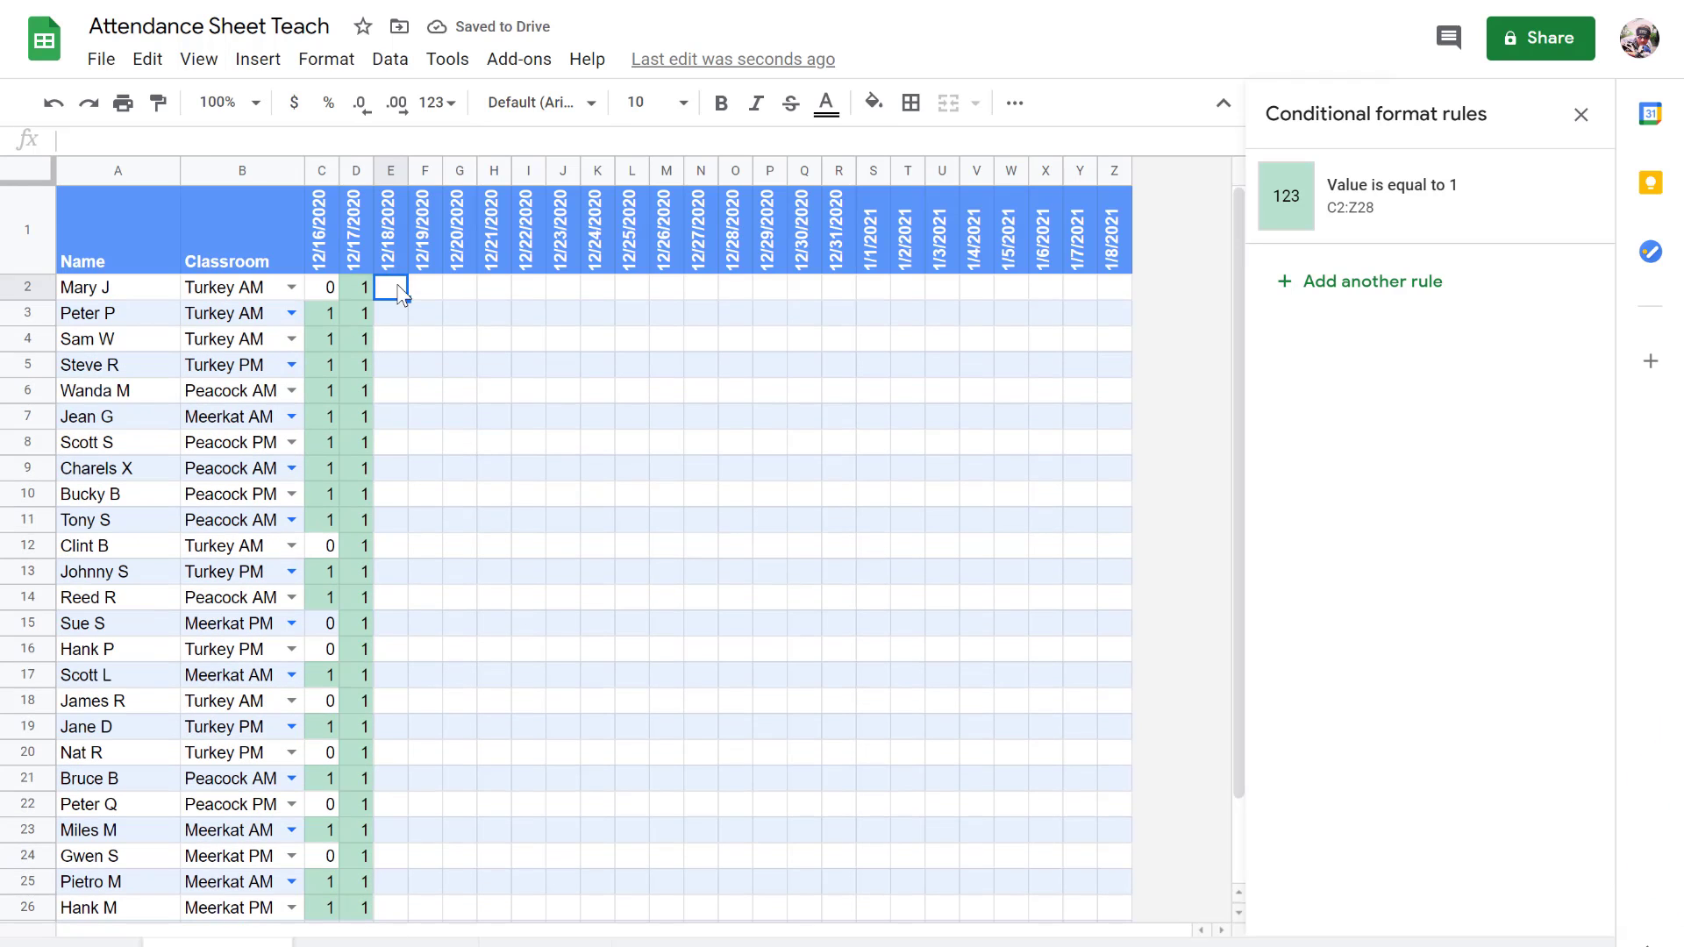
{"action": "key", "text": "Down"}
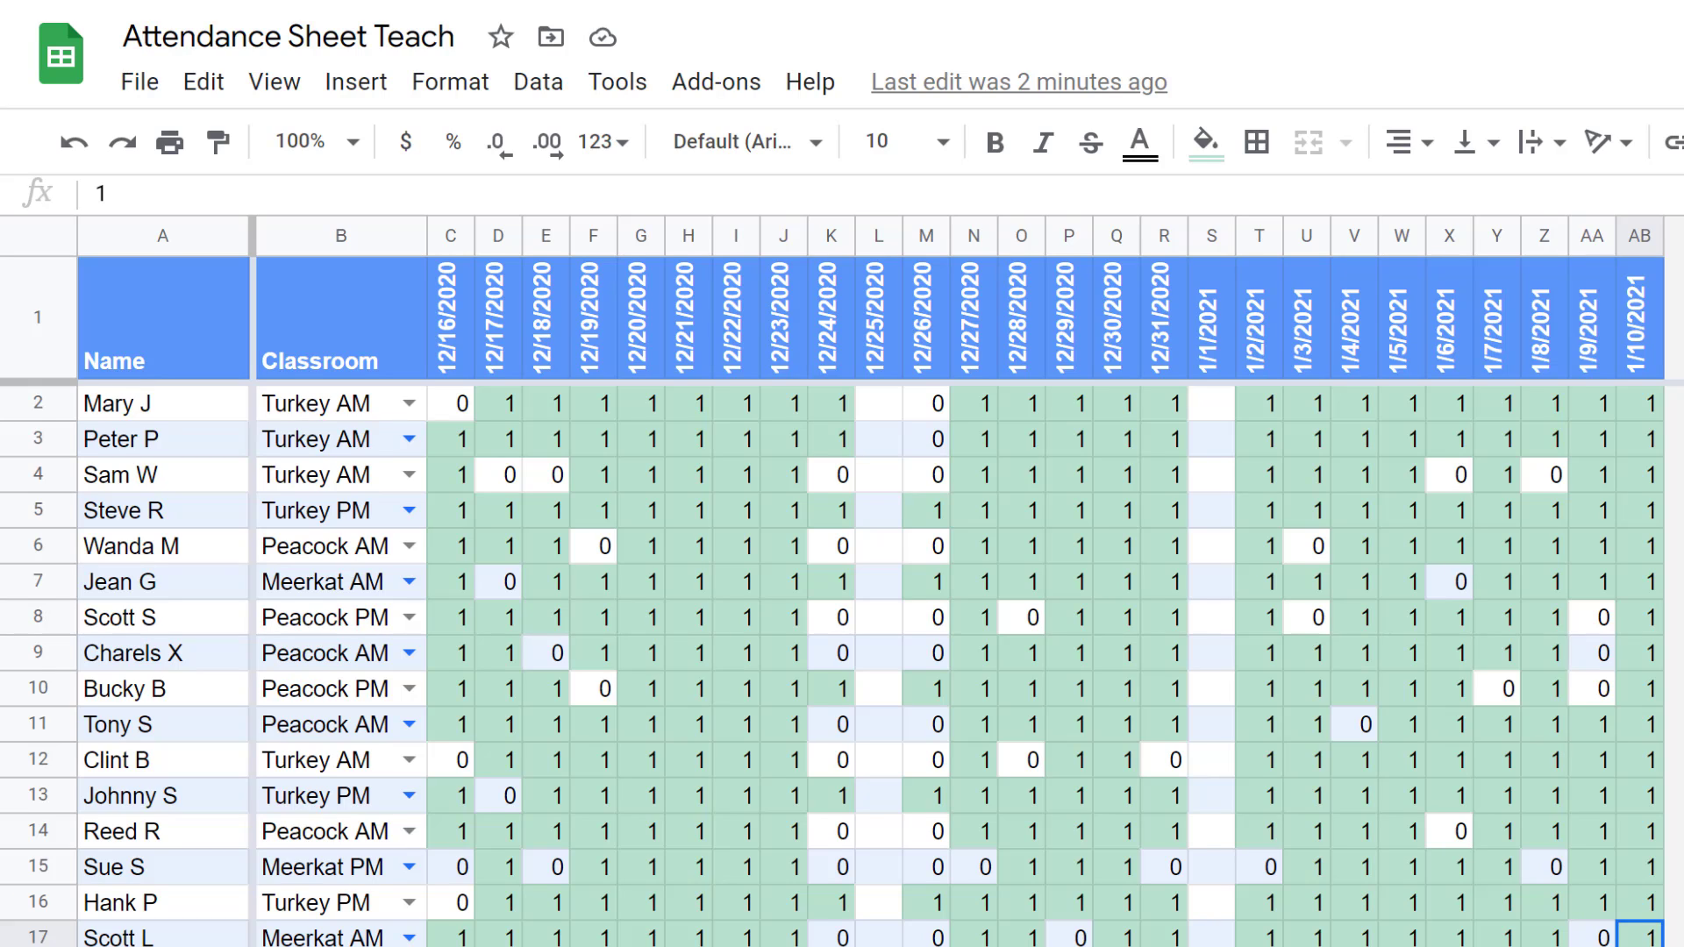
Step: Create a pivot table on a new sheet from the attendance range A1:AB29 and add 12/25/2020 as a value
{"action": "left_click", "coordinate": [159, 328]}
{"action": "key", "text": "ctrl+a"}
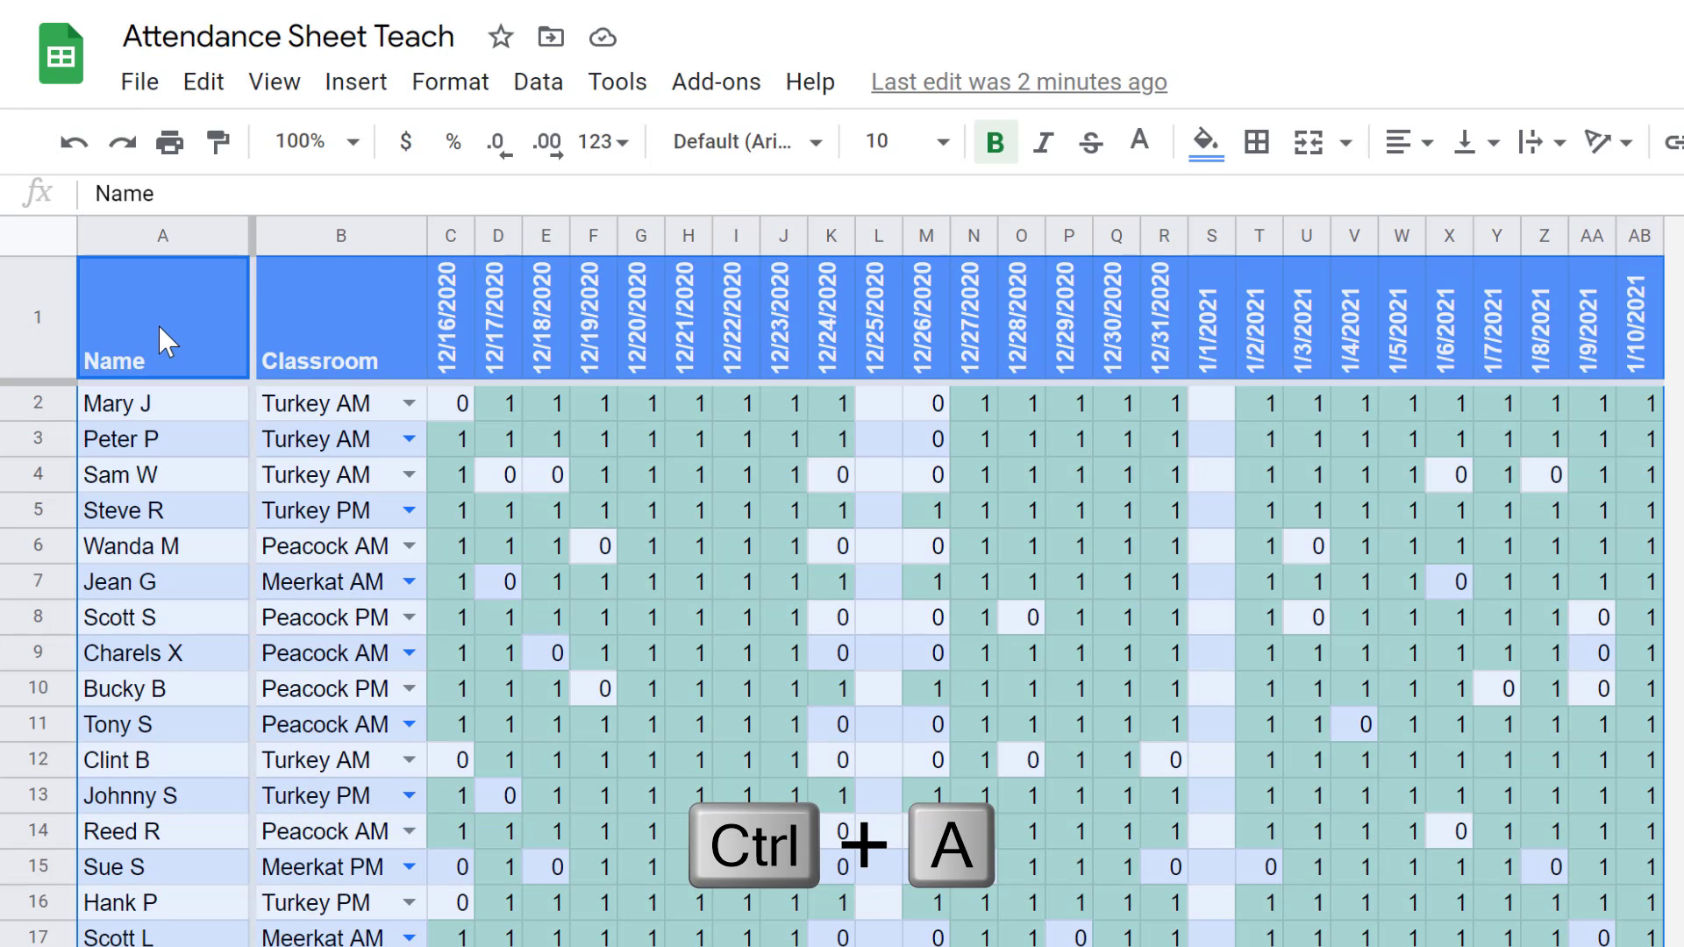
{"action": "left_click", "coordinate": [549, 88]}
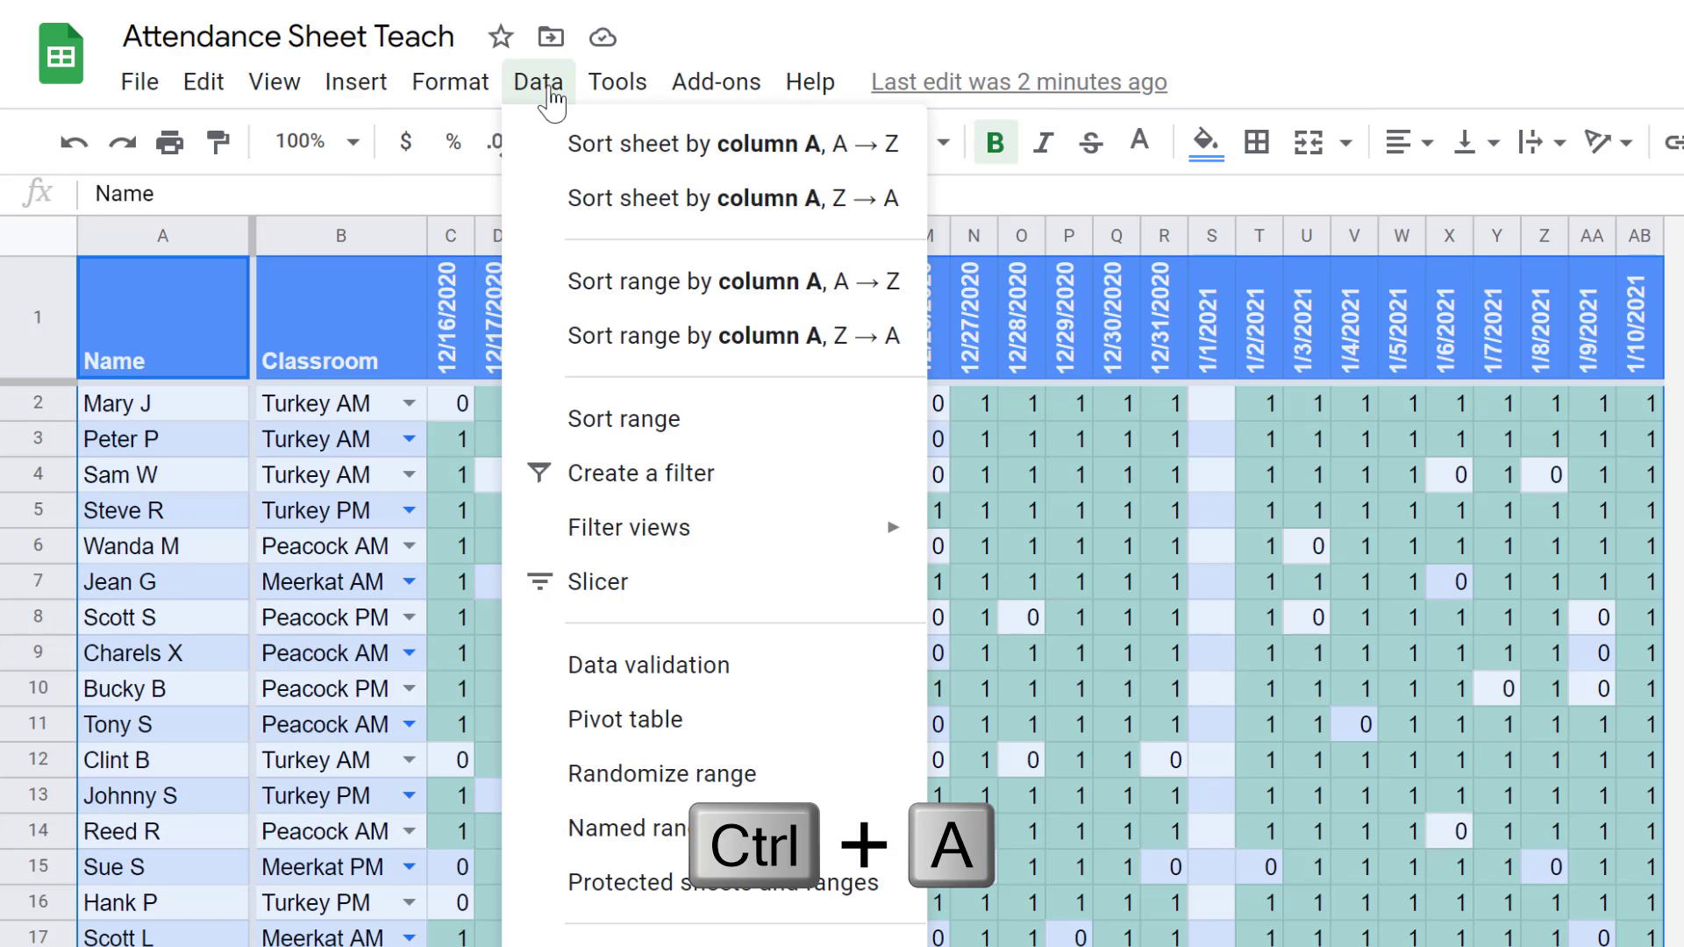
{"action": "left_click", "coordinate": [629, 735]}
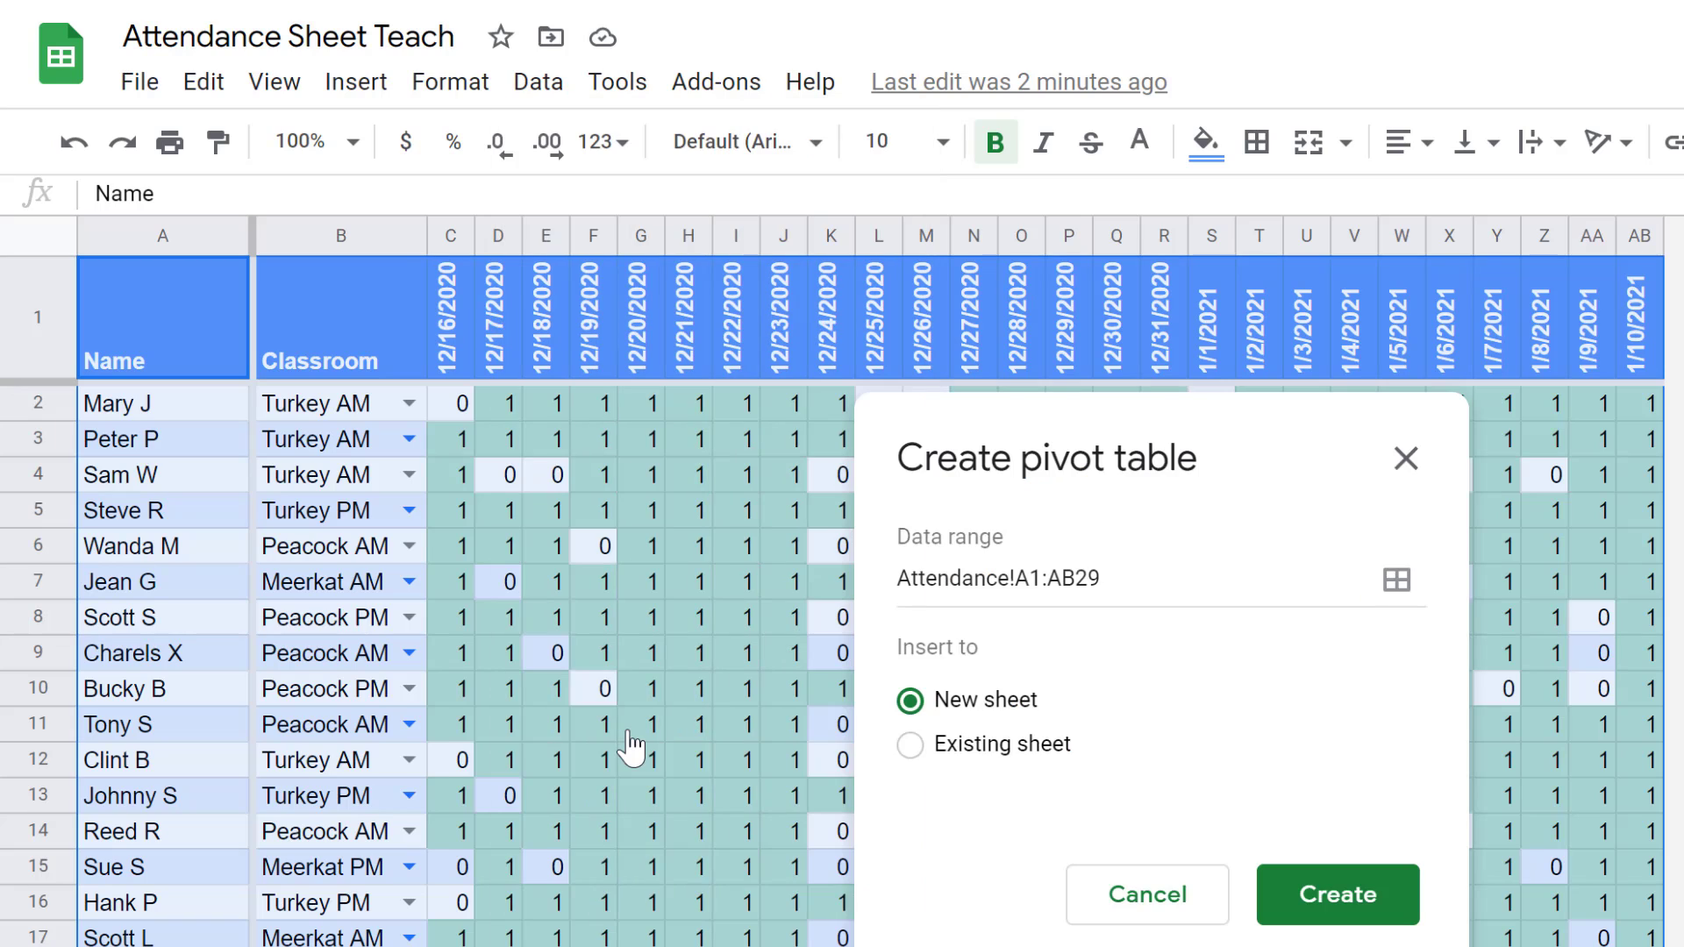
{"action": "left_click", "coordinate": [1329, 895]}
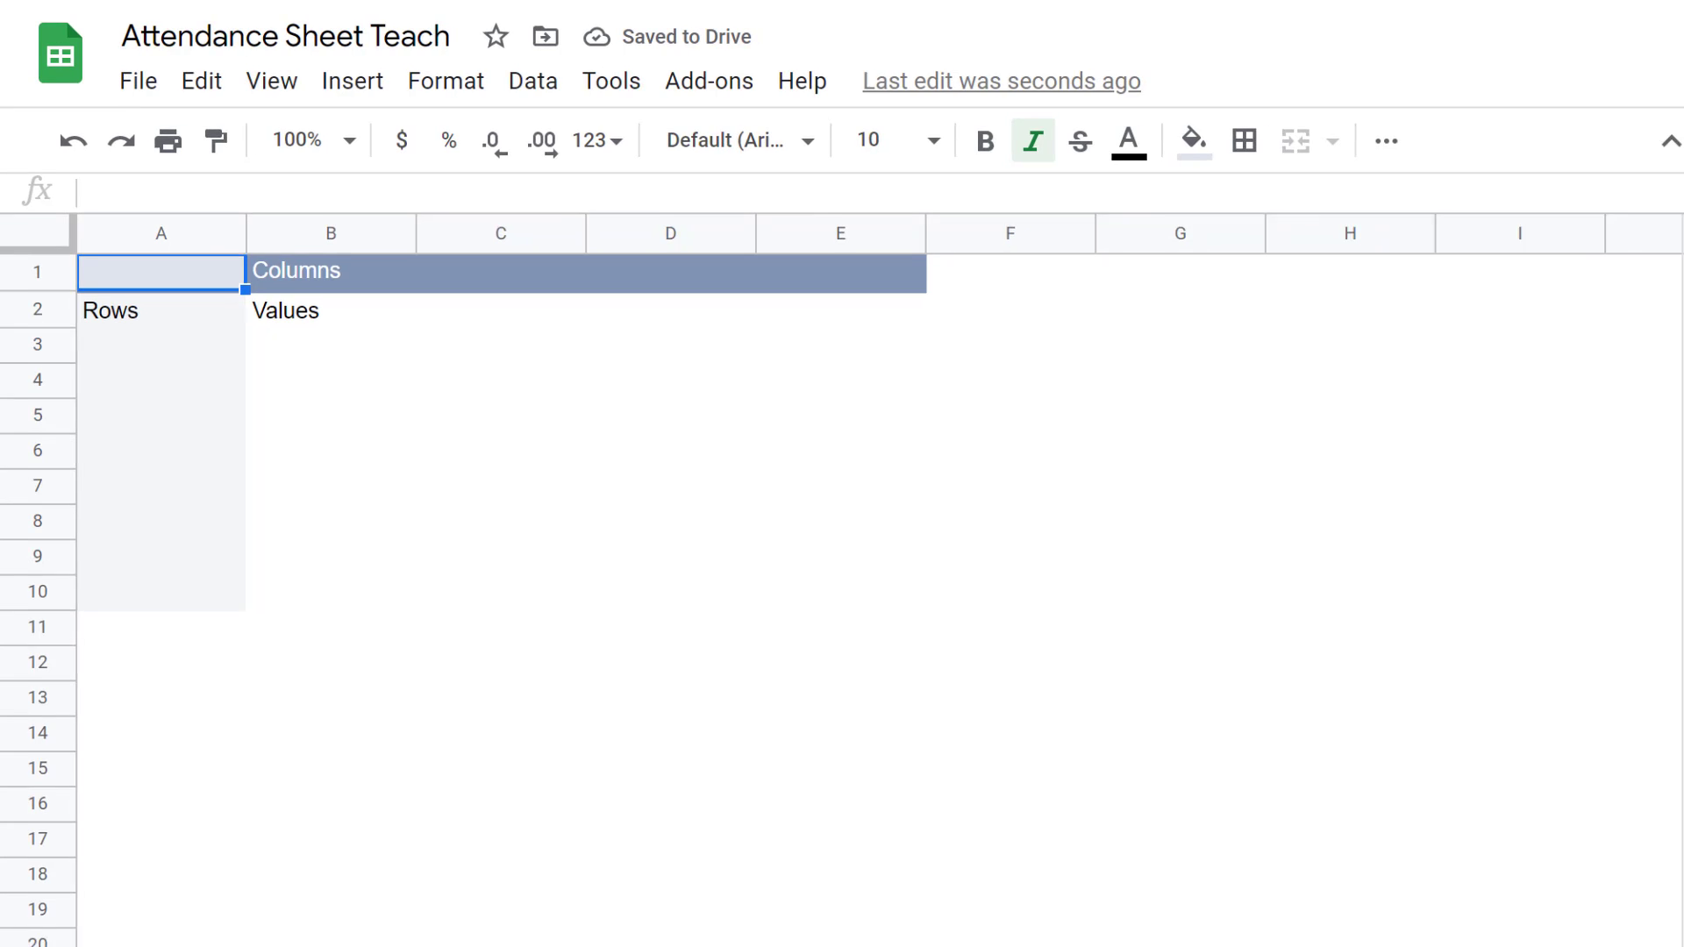
{"action": "left_click", "coordinate": [1561, 470]}
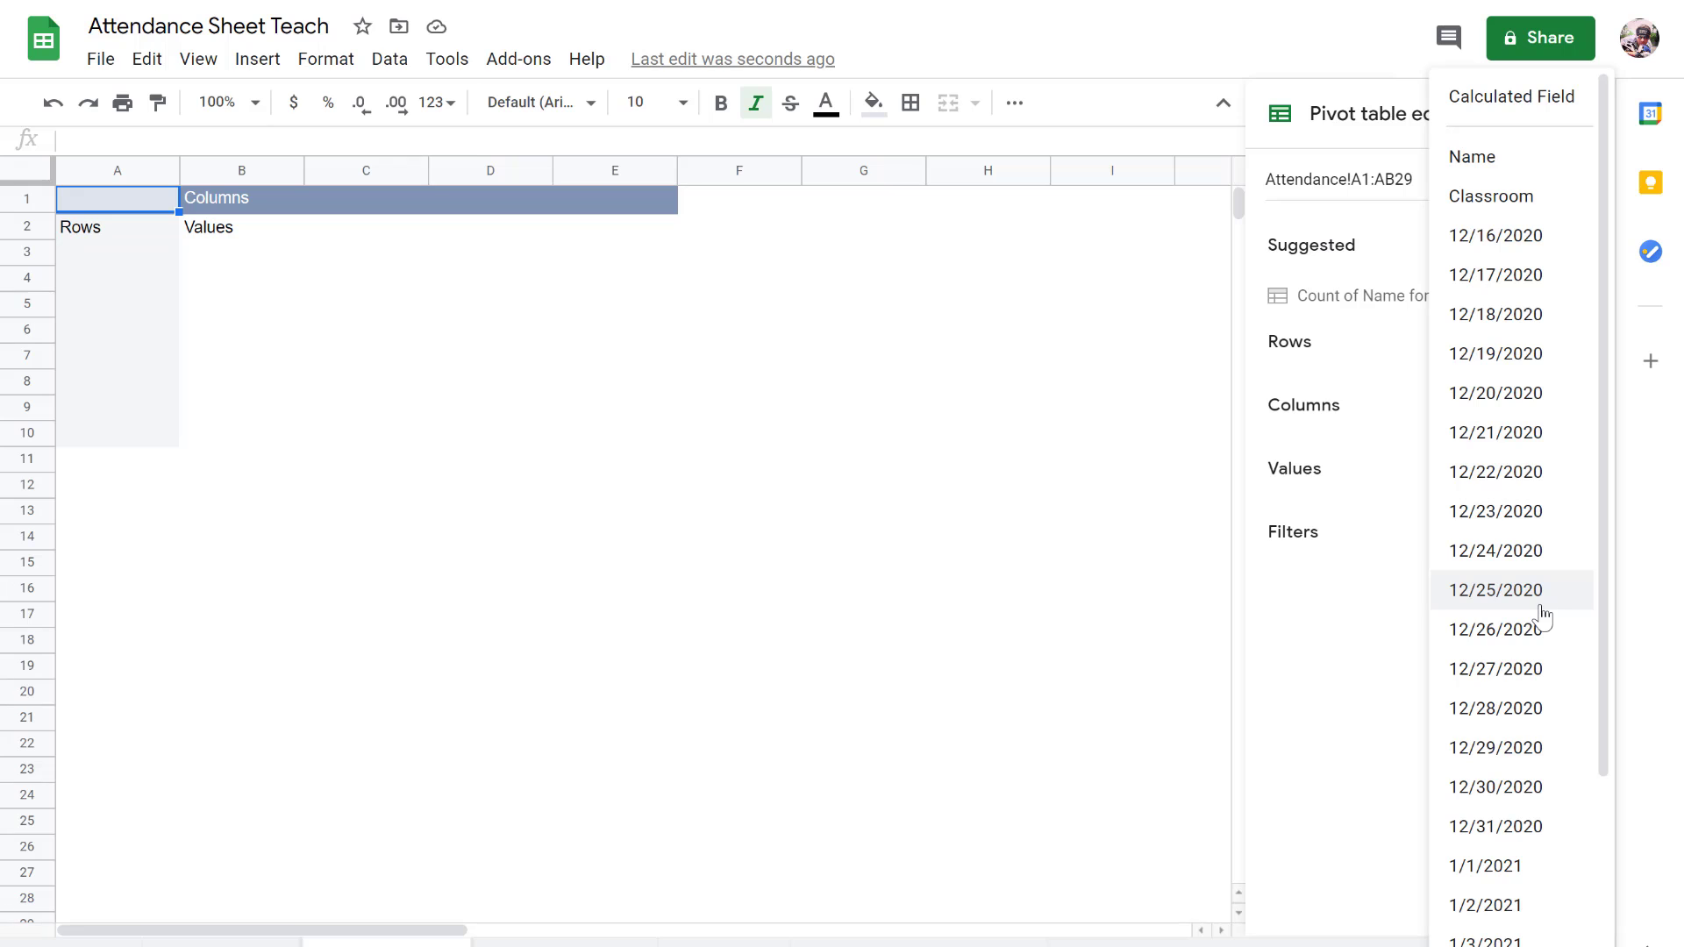
{"action": "left_click", "coordinate": [1540, 600]}
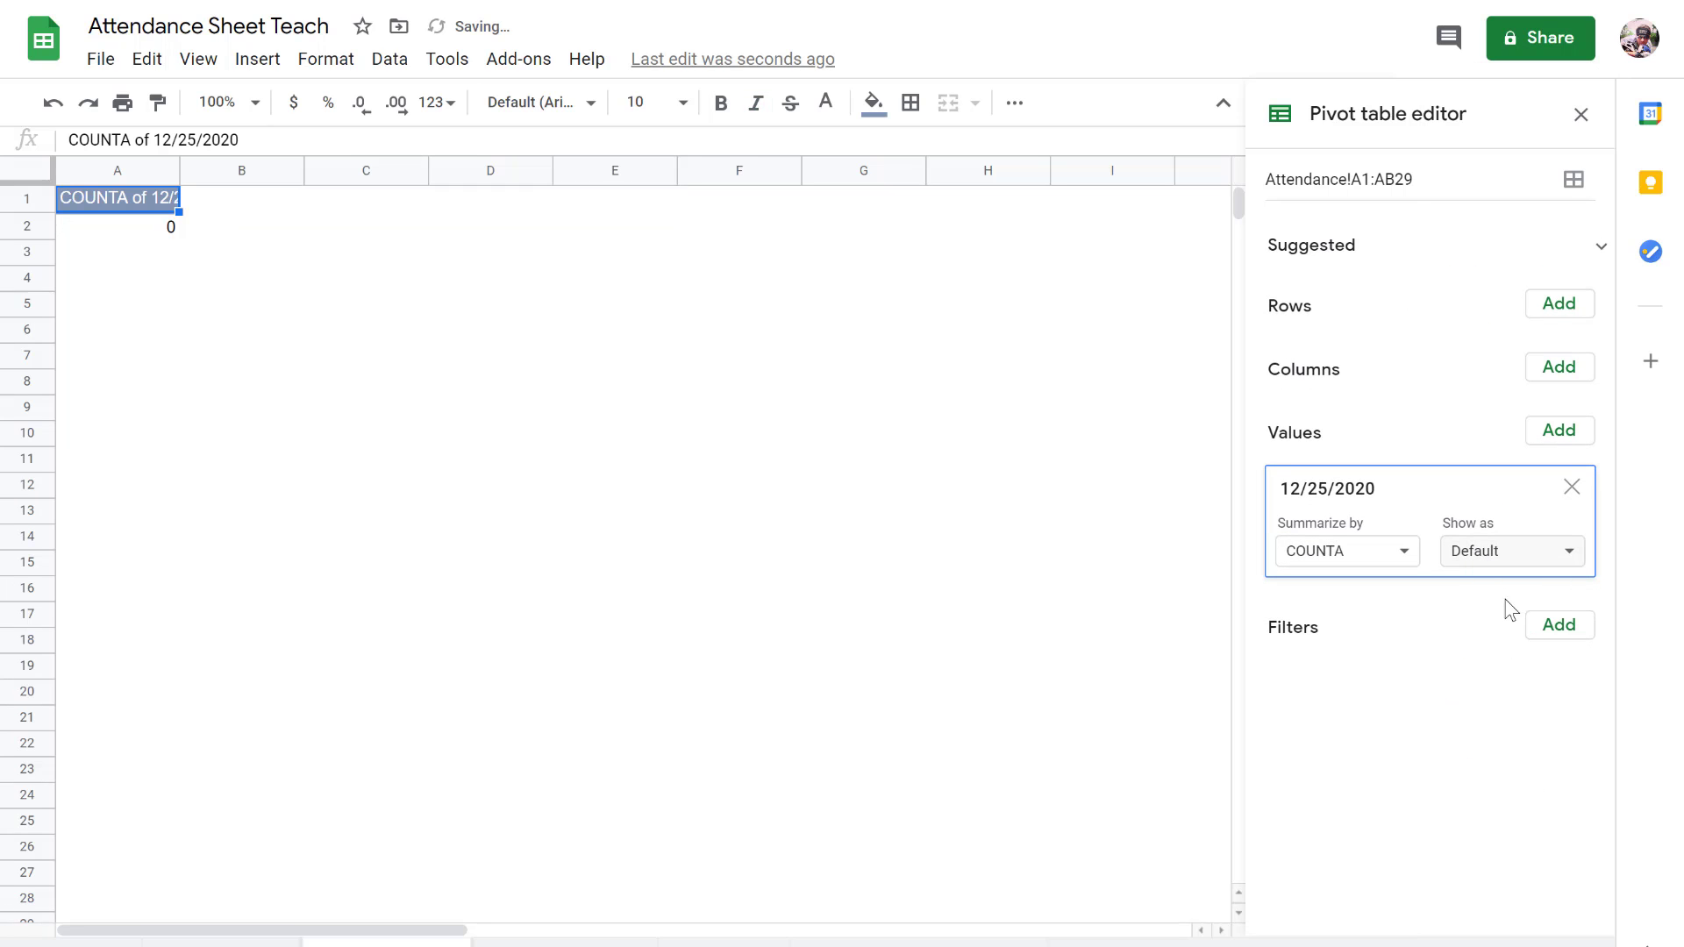
Step: Look through the fields offered for the pivot table's filters and columns without adding any
{"action": "left_click", "coordinate": [1559, 628]}
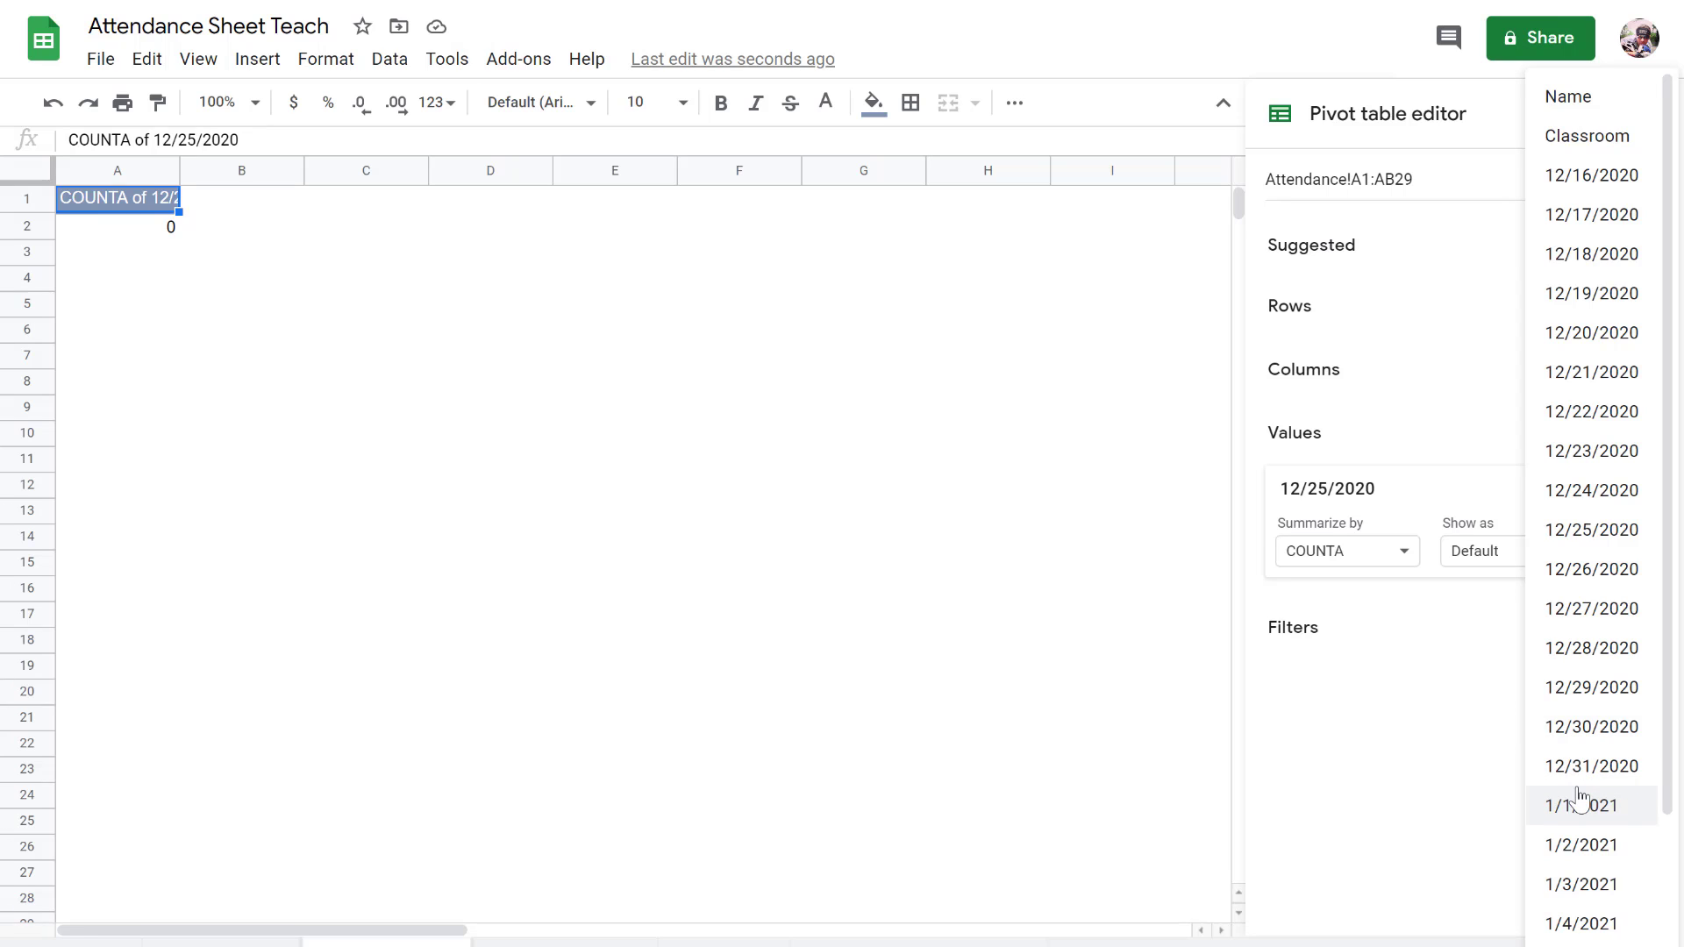
{"action": "scroll", "coordinate": [1578, 800], "scroll_direction": "down", "scroll_amount": 4}
{"action": "scroll", "coordinate": [1579, 800], "scroll_direction": "up", "scroll_amount": 4}
{"action": "left_click", "coordinate": [1477, 805]}
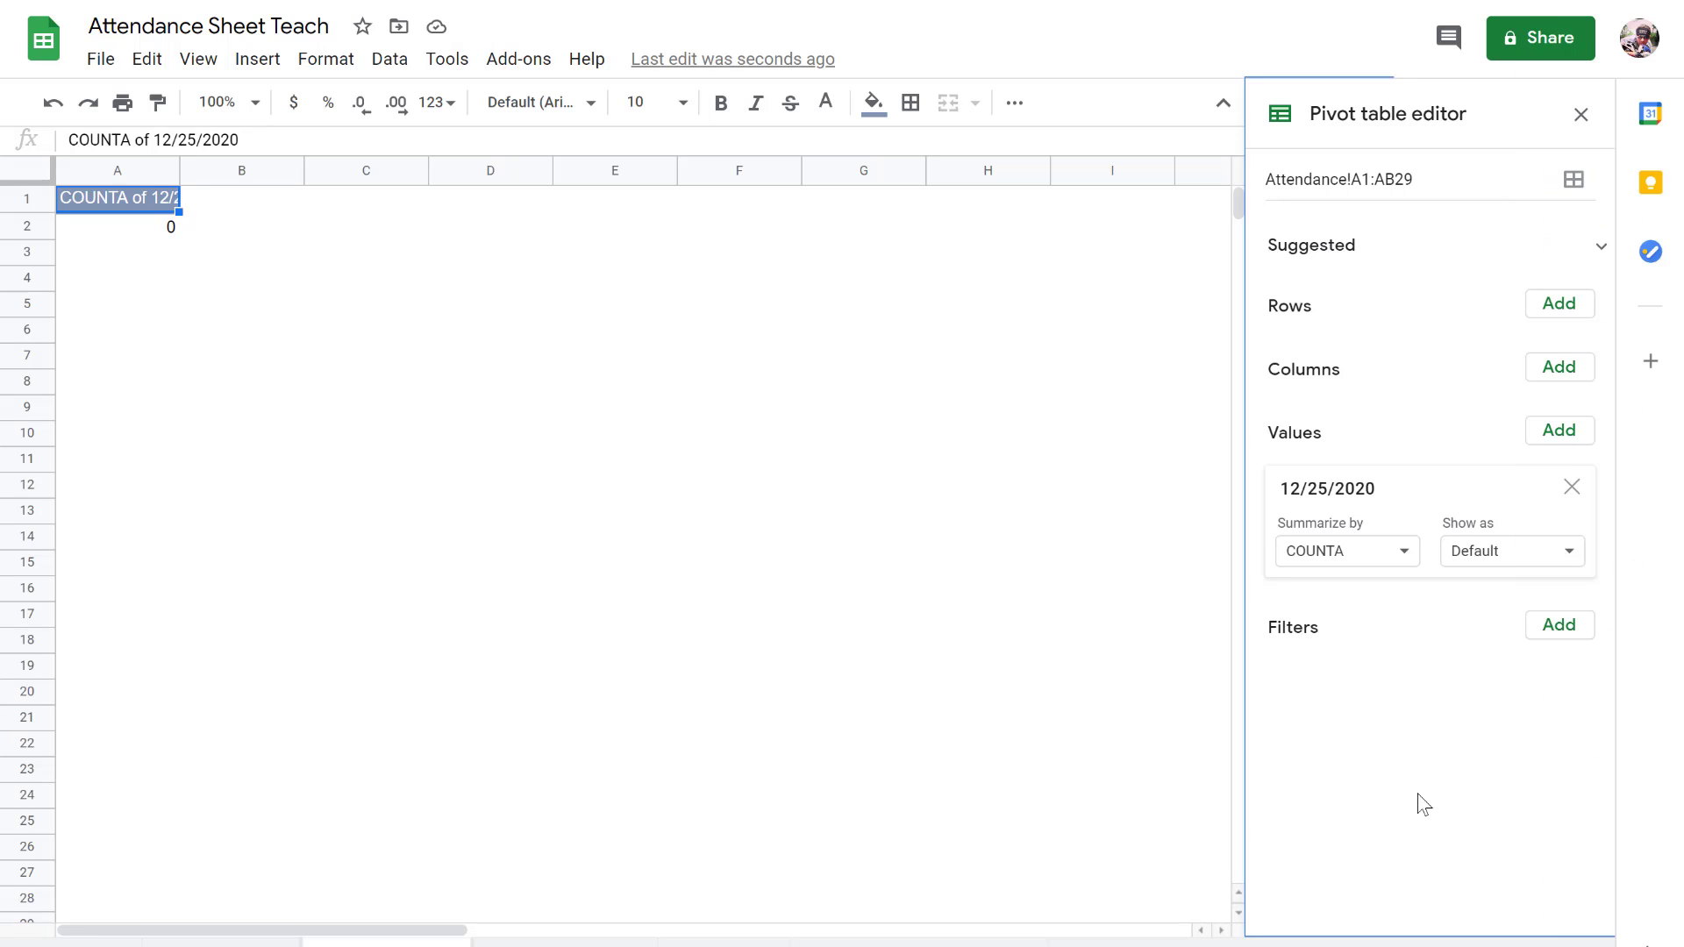
{"action": "left_click", "coordinate": [1582, 326]}
{"action": "left_click", "coordinate": [1398, 279]}
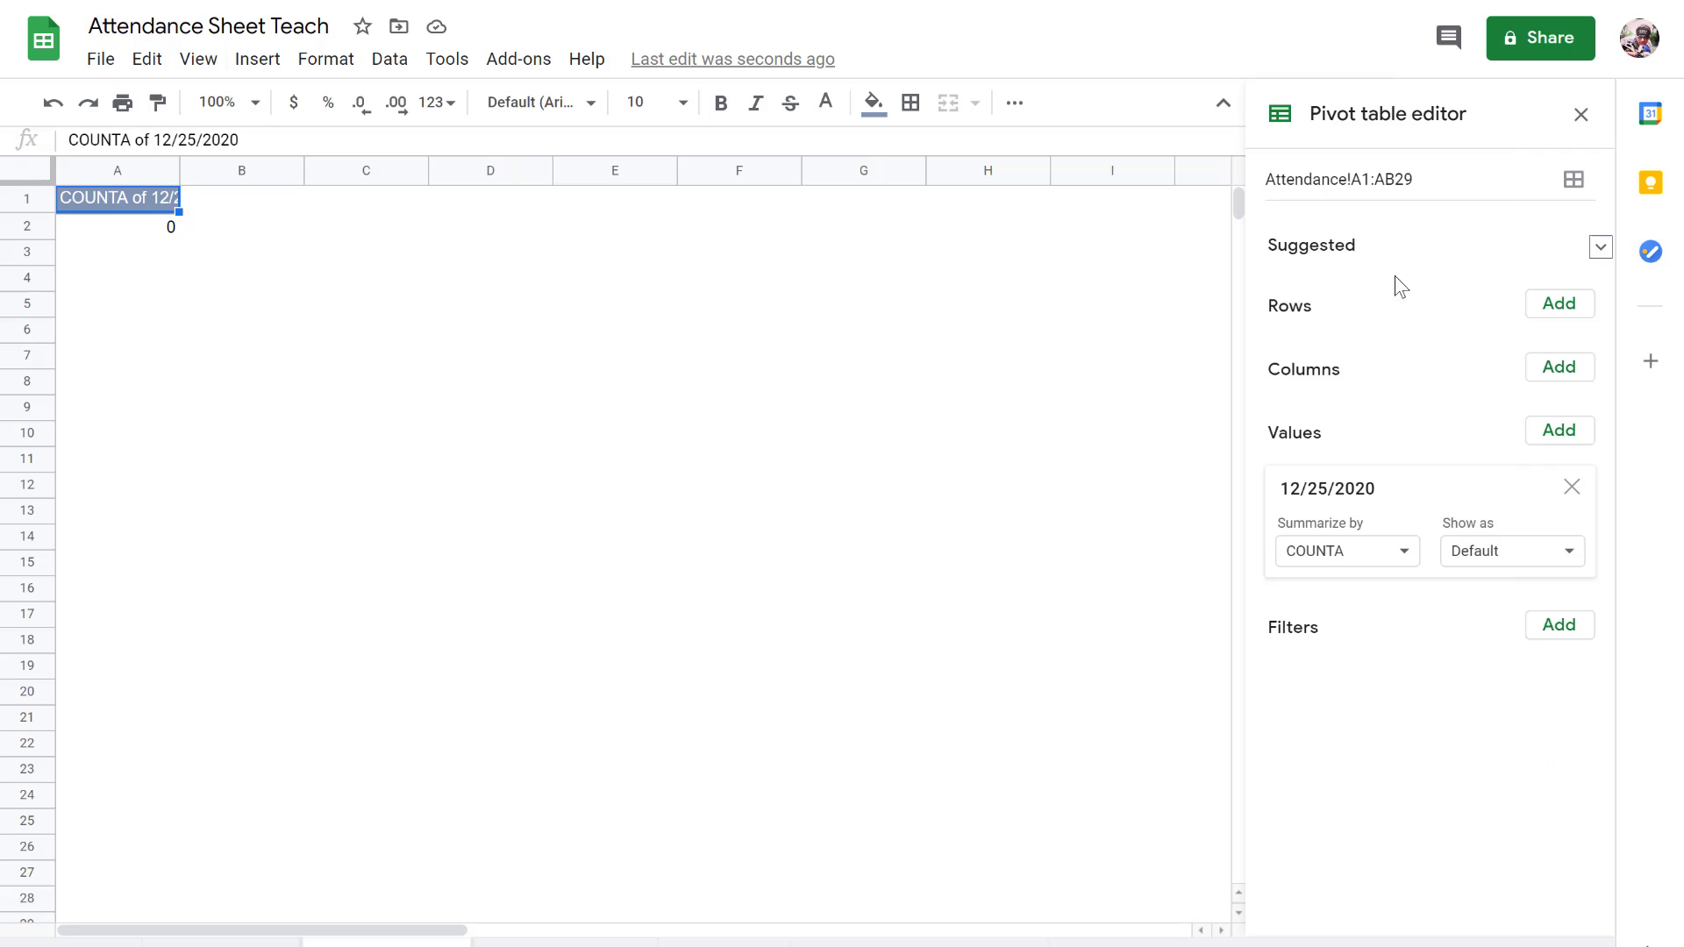
{"action": "left_click", "coordinate": [1547, 416]}
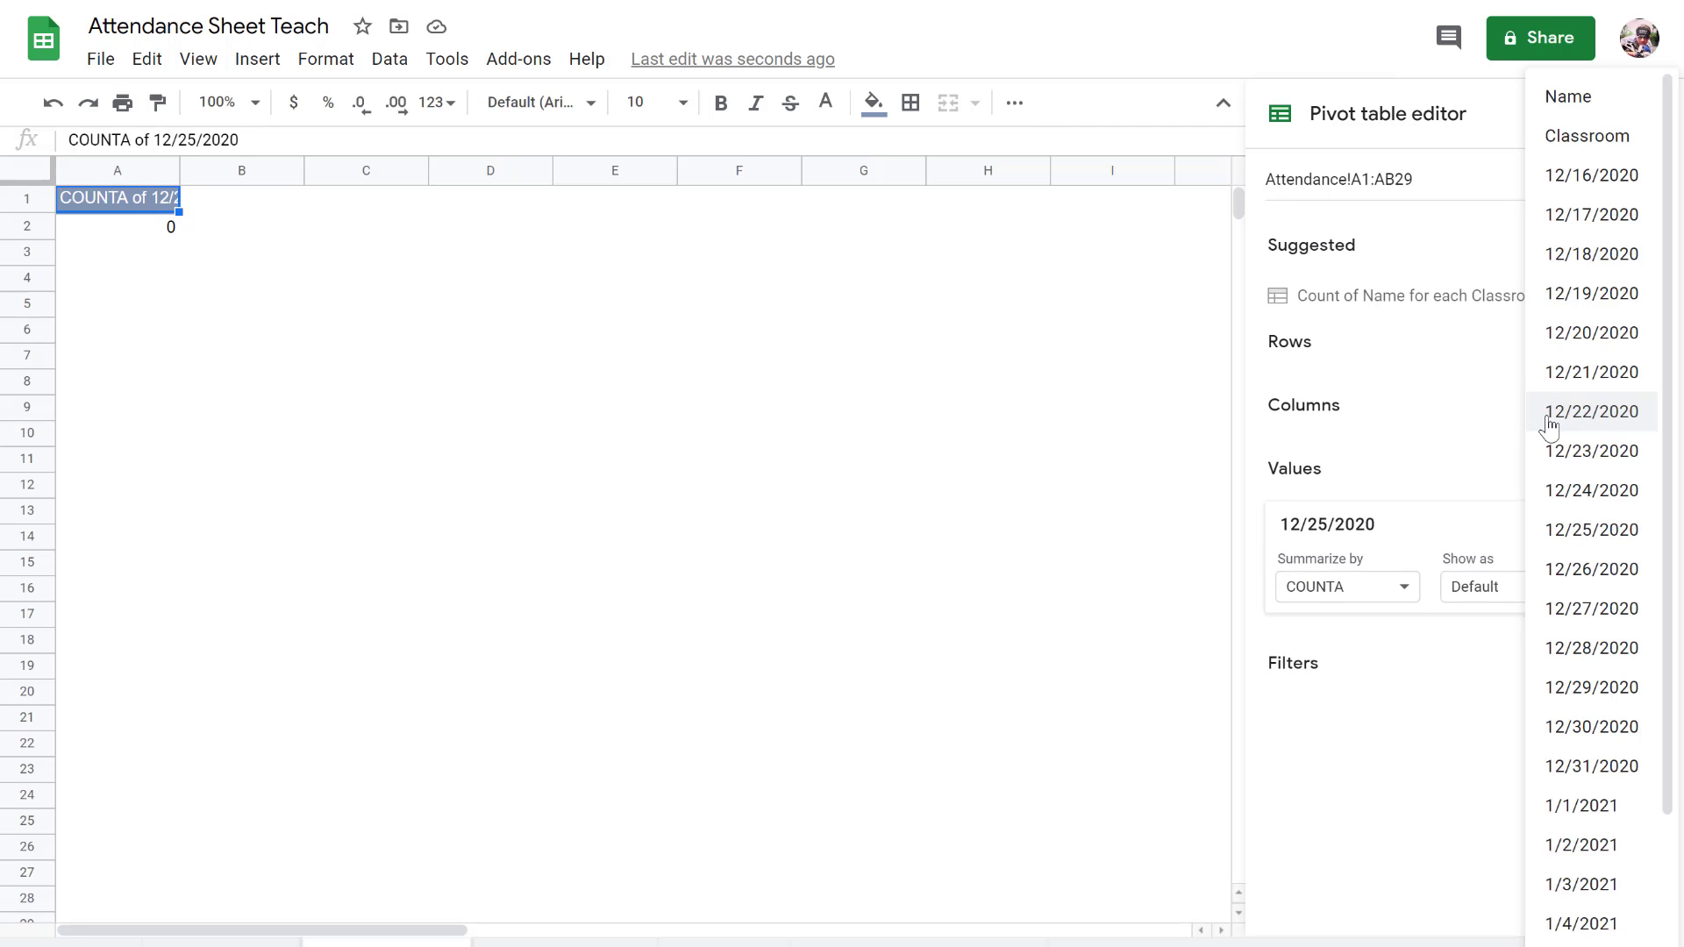
{"action": "left_click", "coordinate": [976, 624]}
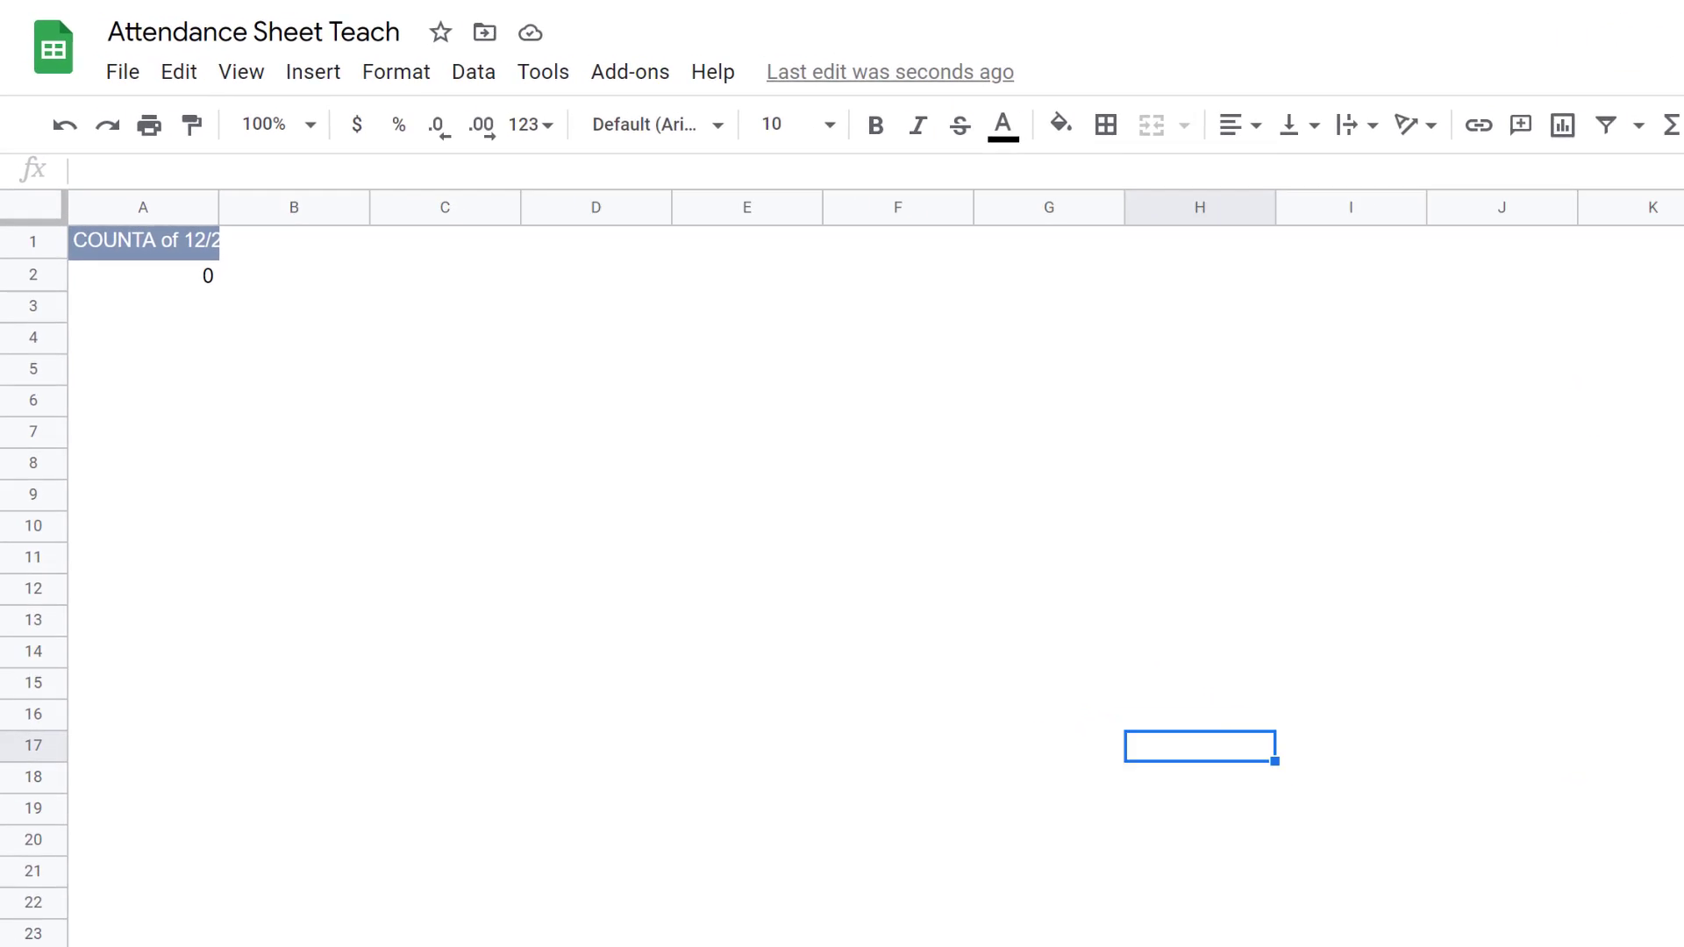
Step: Compare the attendance grid with the example data set sheet that lists name, classroom, date and attendance row by row
{"action": "left_click", "coordinate": [877, 946]}
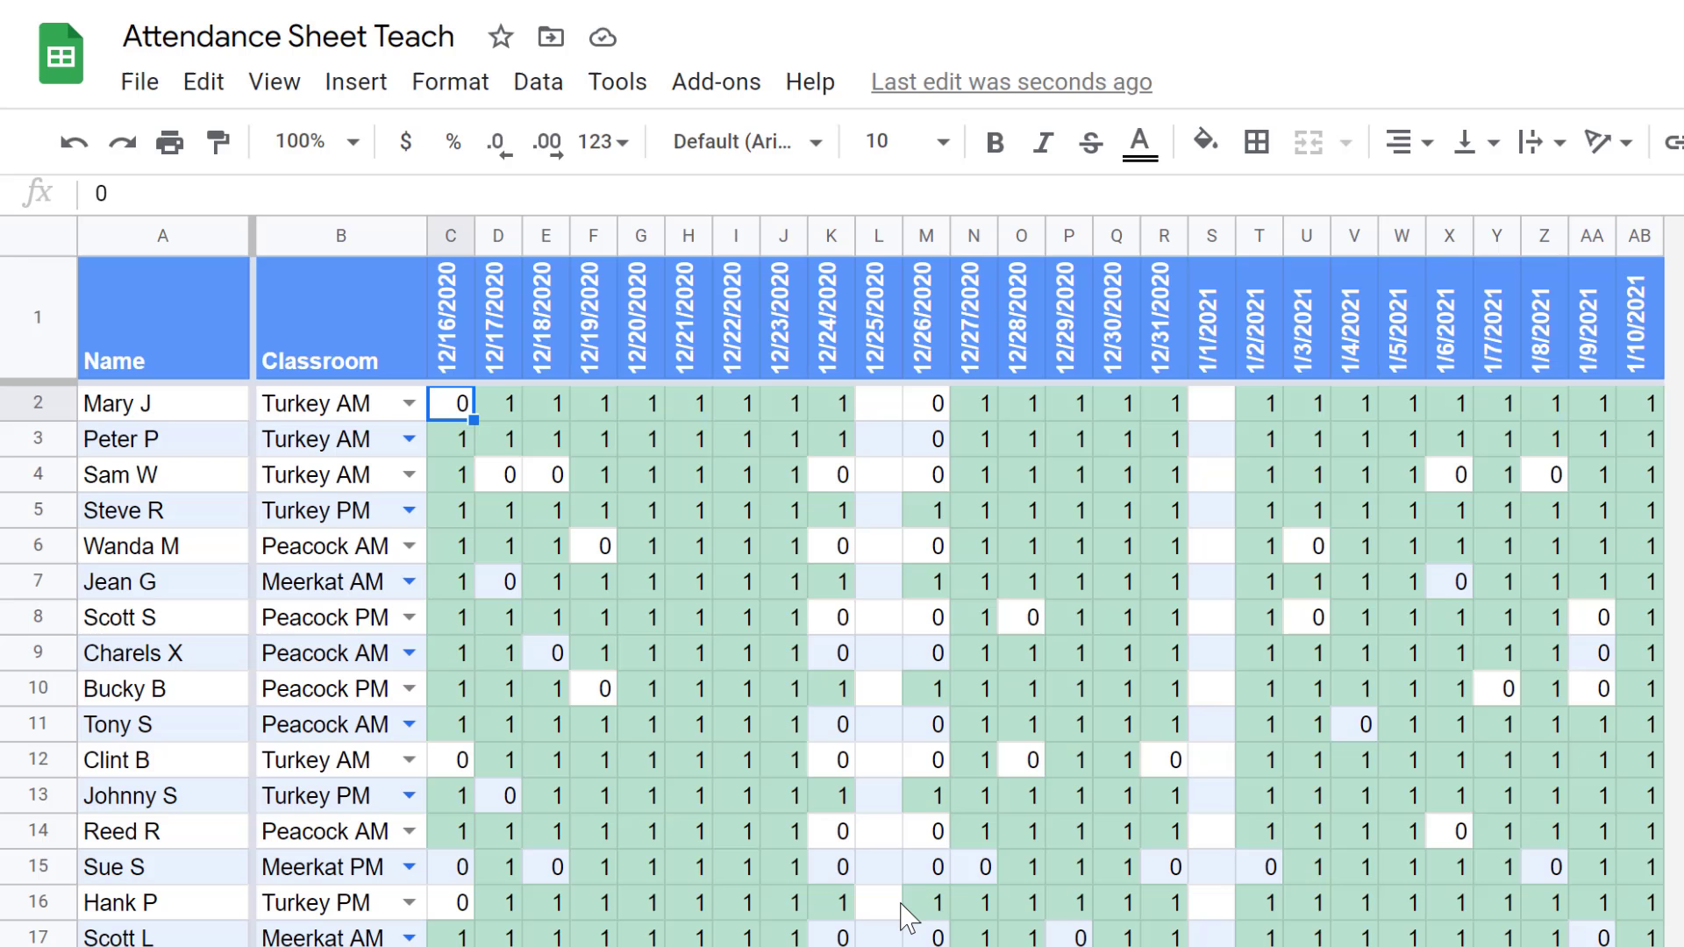
{"action": "left_click", "coordinate": [458, 415]}
{"action": "key", "text": "ctrl+shift+Page_Down"}
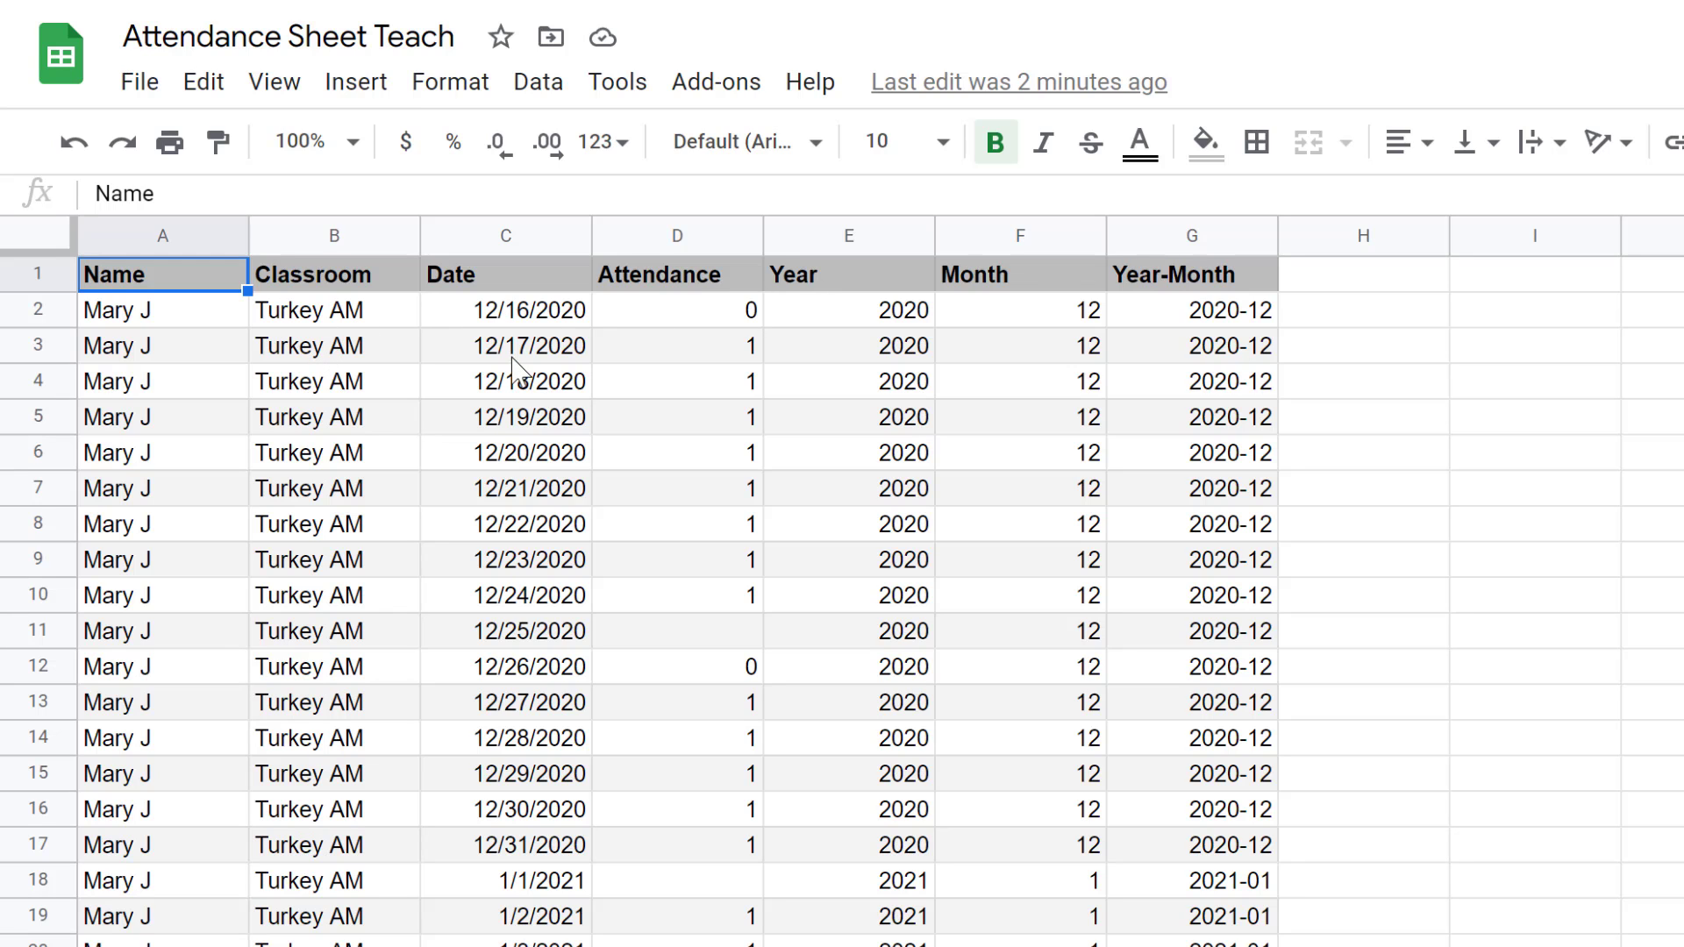
{"action": "scroll", "coordinate": [481, 695], "scroll_direction": "down", "scroll_amount": 9}
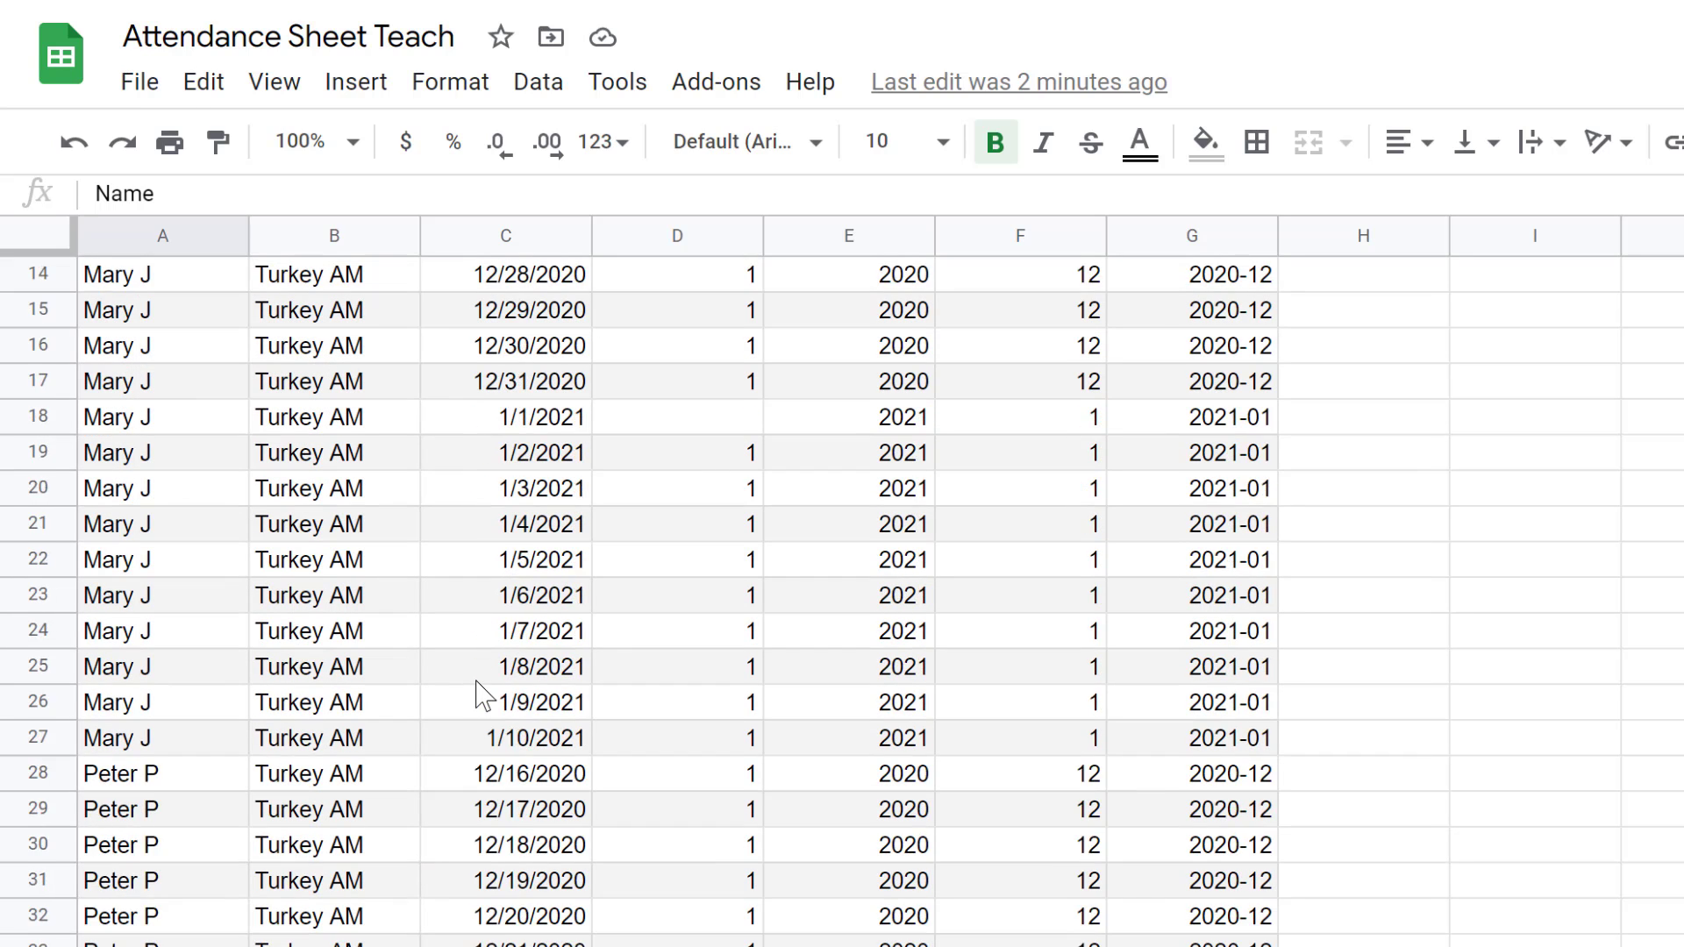
{"action": "scroll", "coordinate": [480, 696], "scroll_direction": "down", "scroll_amount": 5}
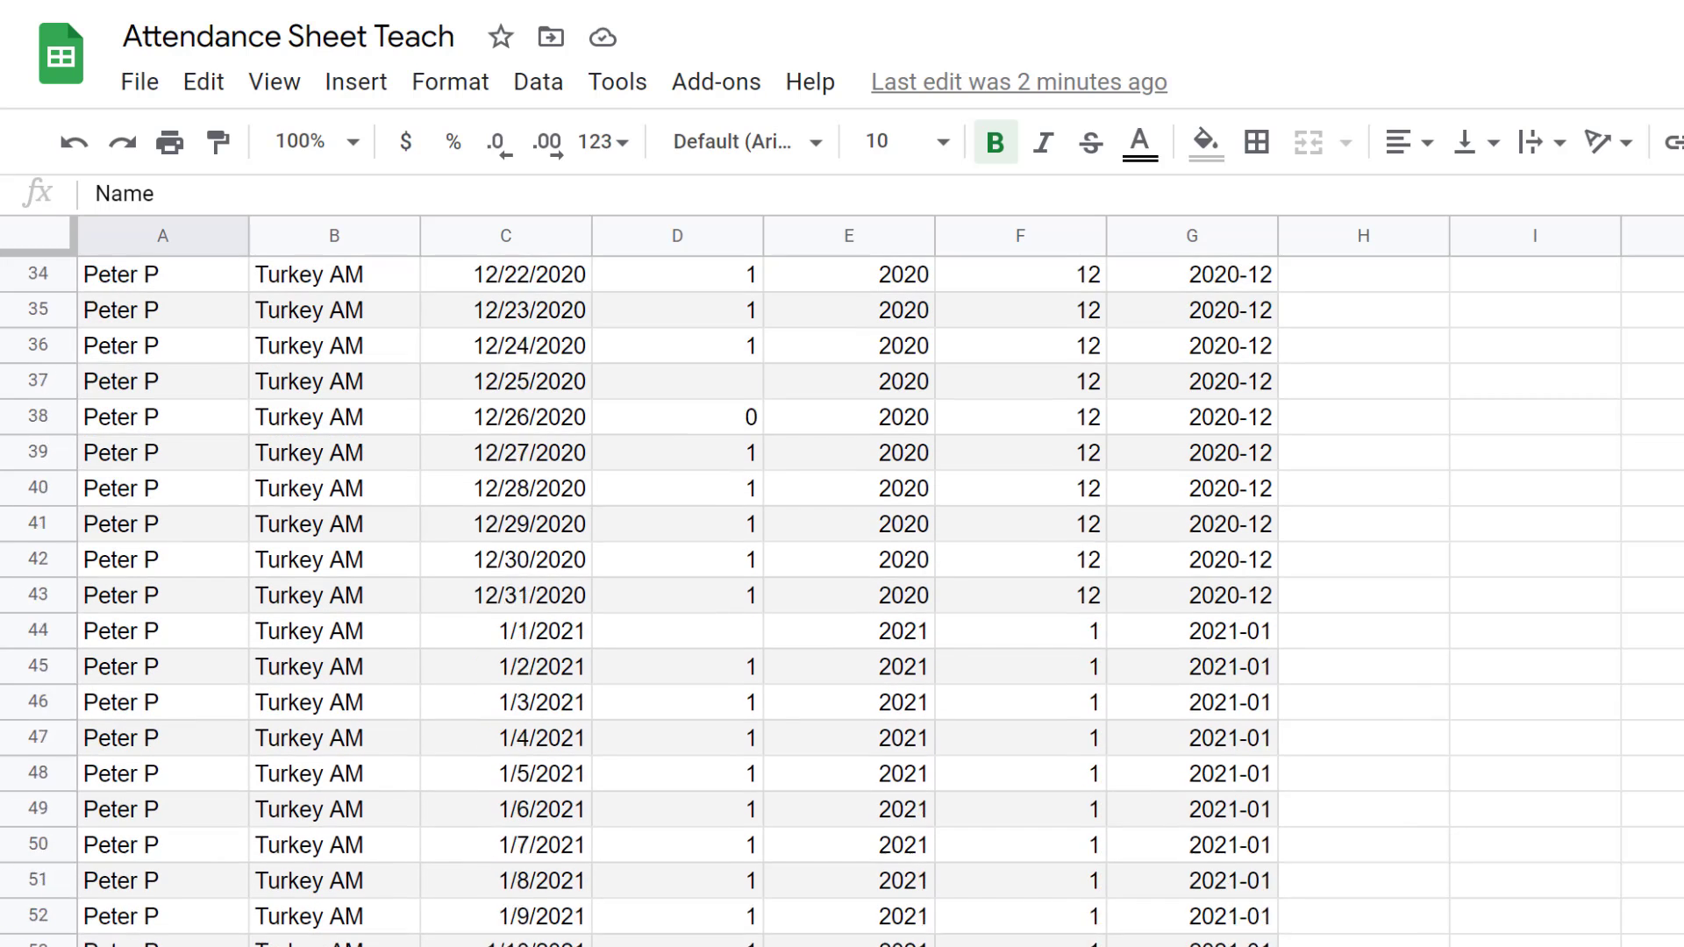
{"action": "scroll", "coordinate": [480, 696], "scroll_direction": "up", "scroll_amount": 12}
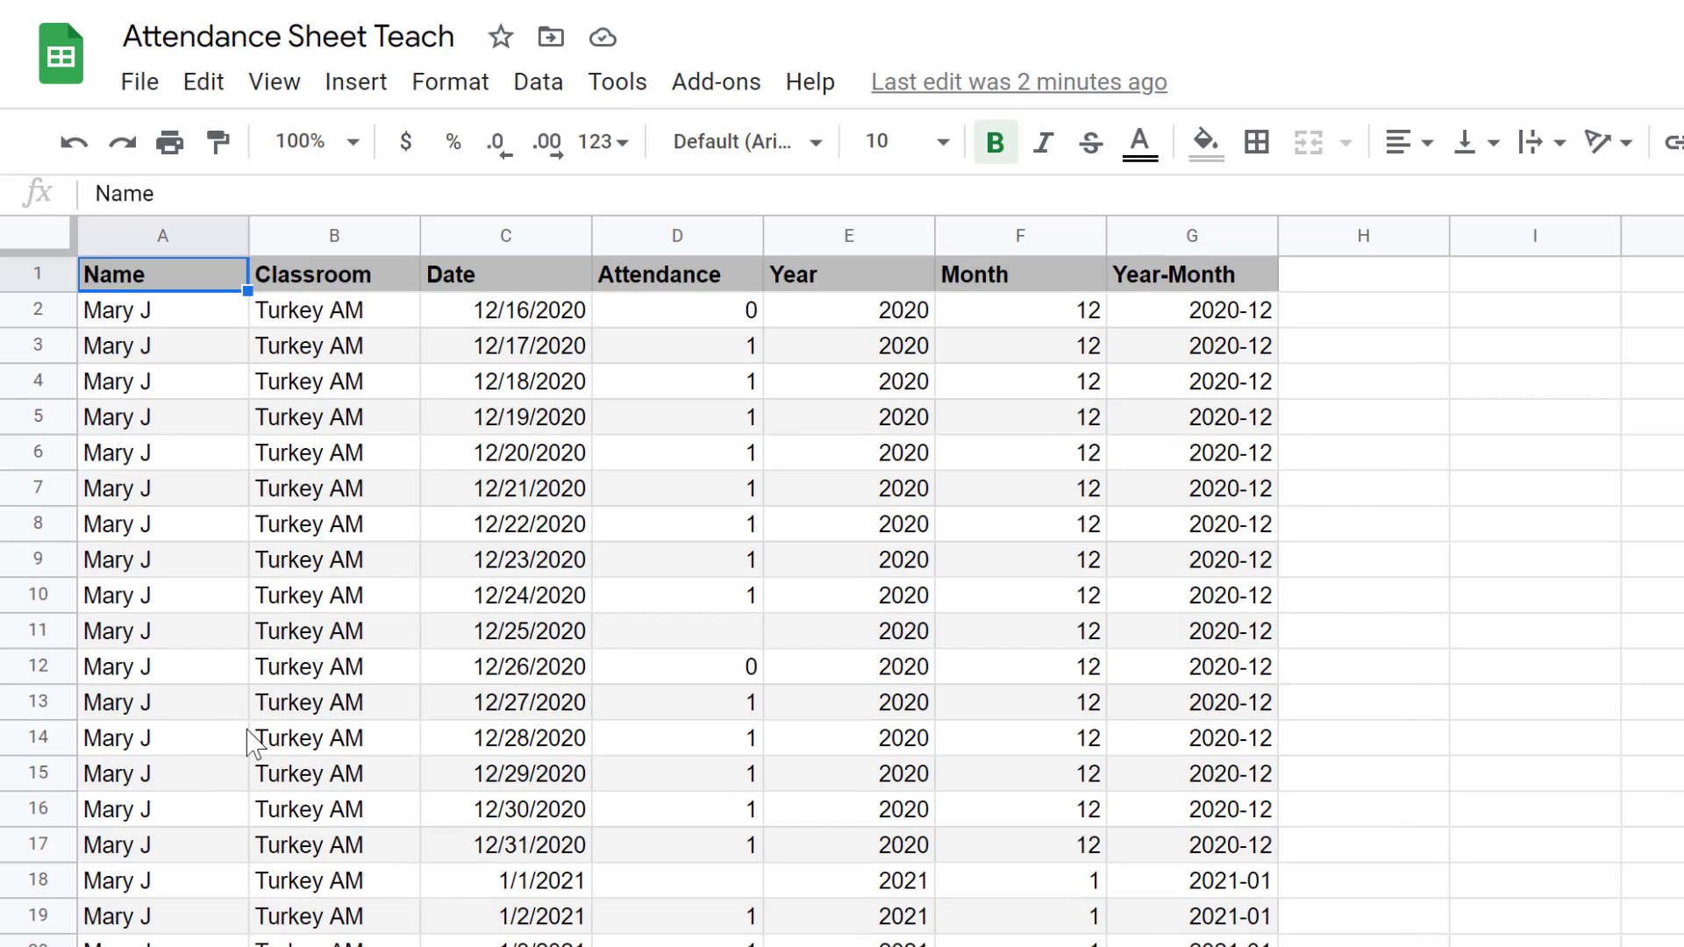
{"action": "left_click", "coordinate": [517, 946]}
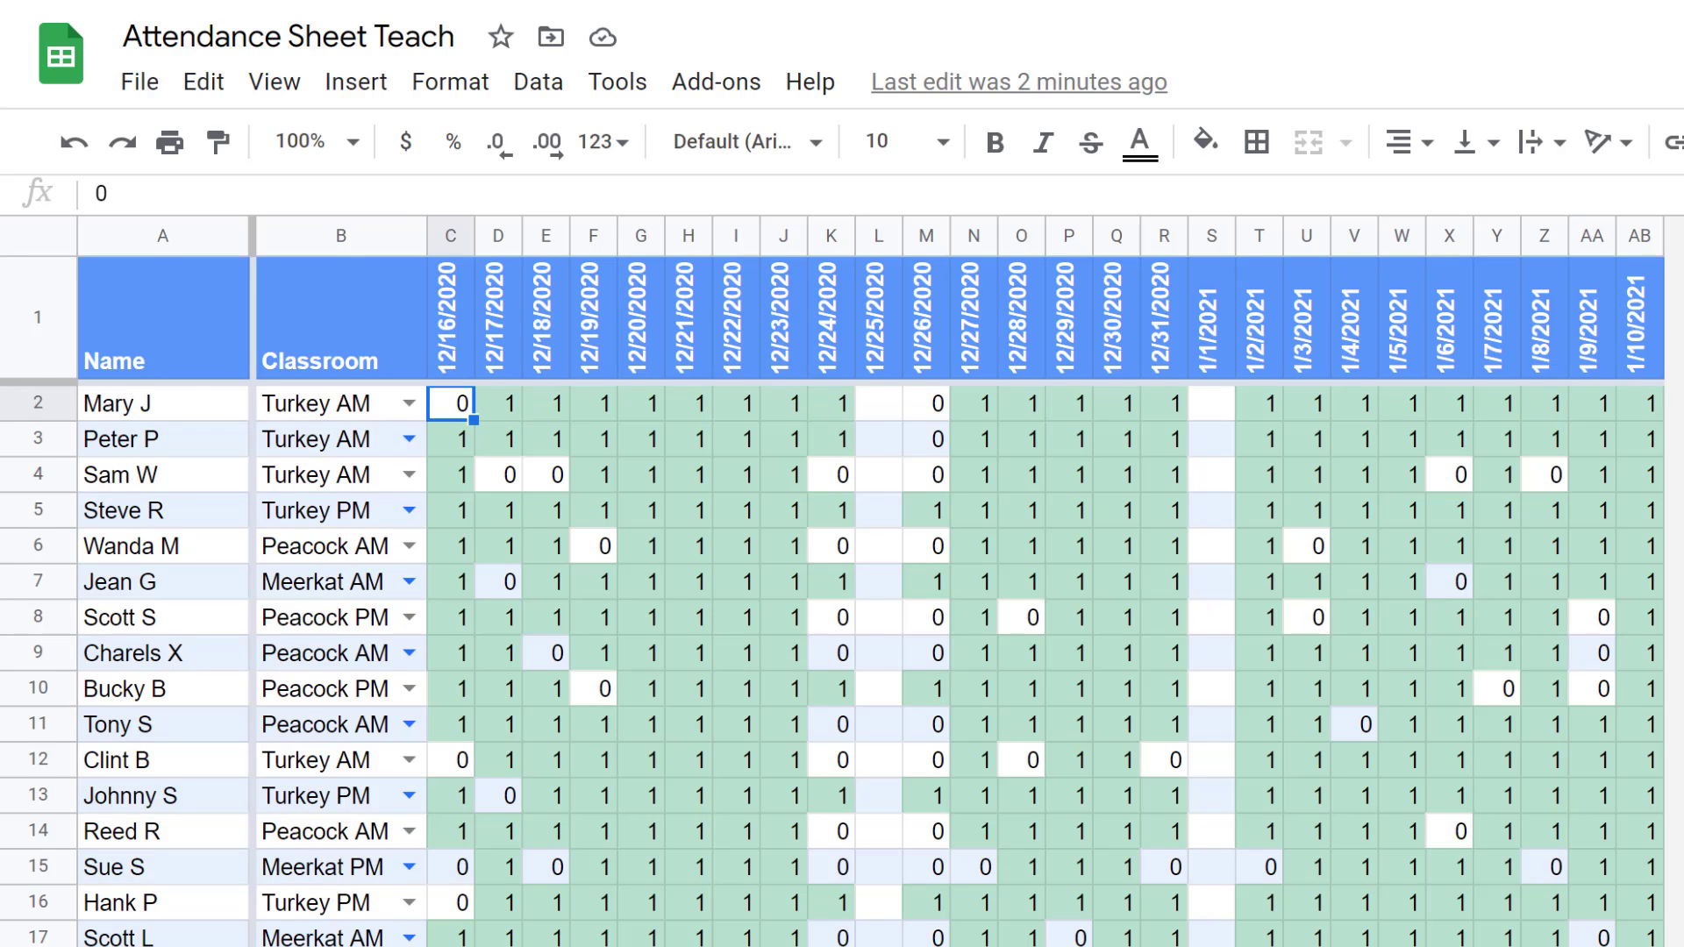
{"action": "left_click", "coordinate": [518, 946]}
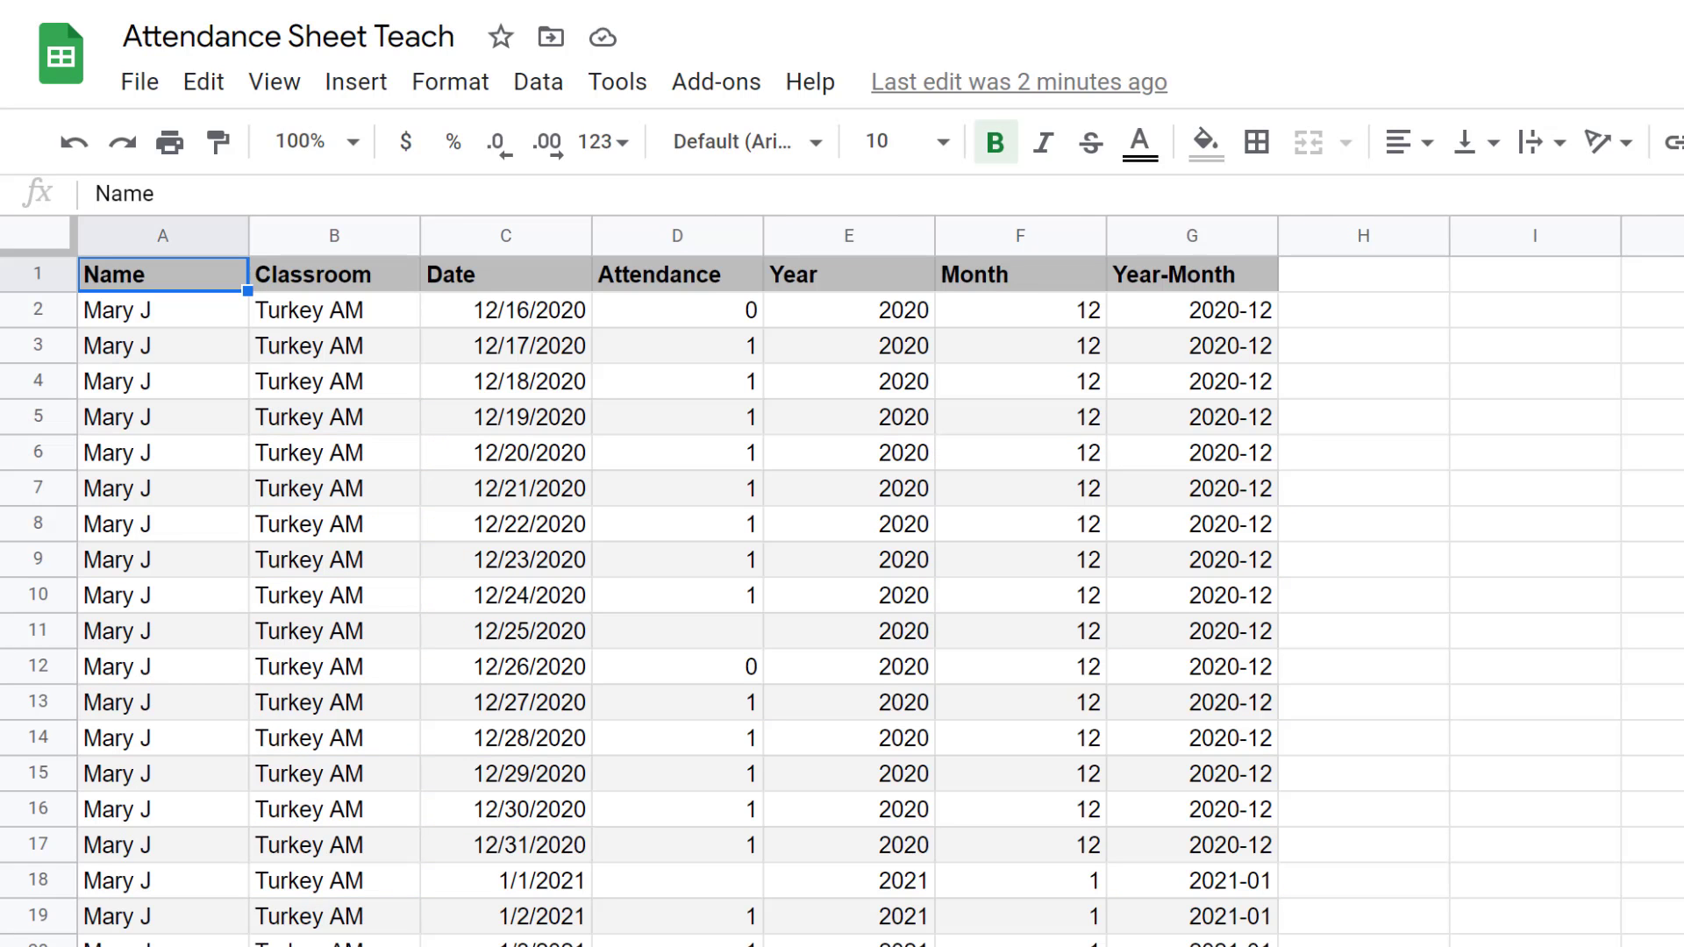
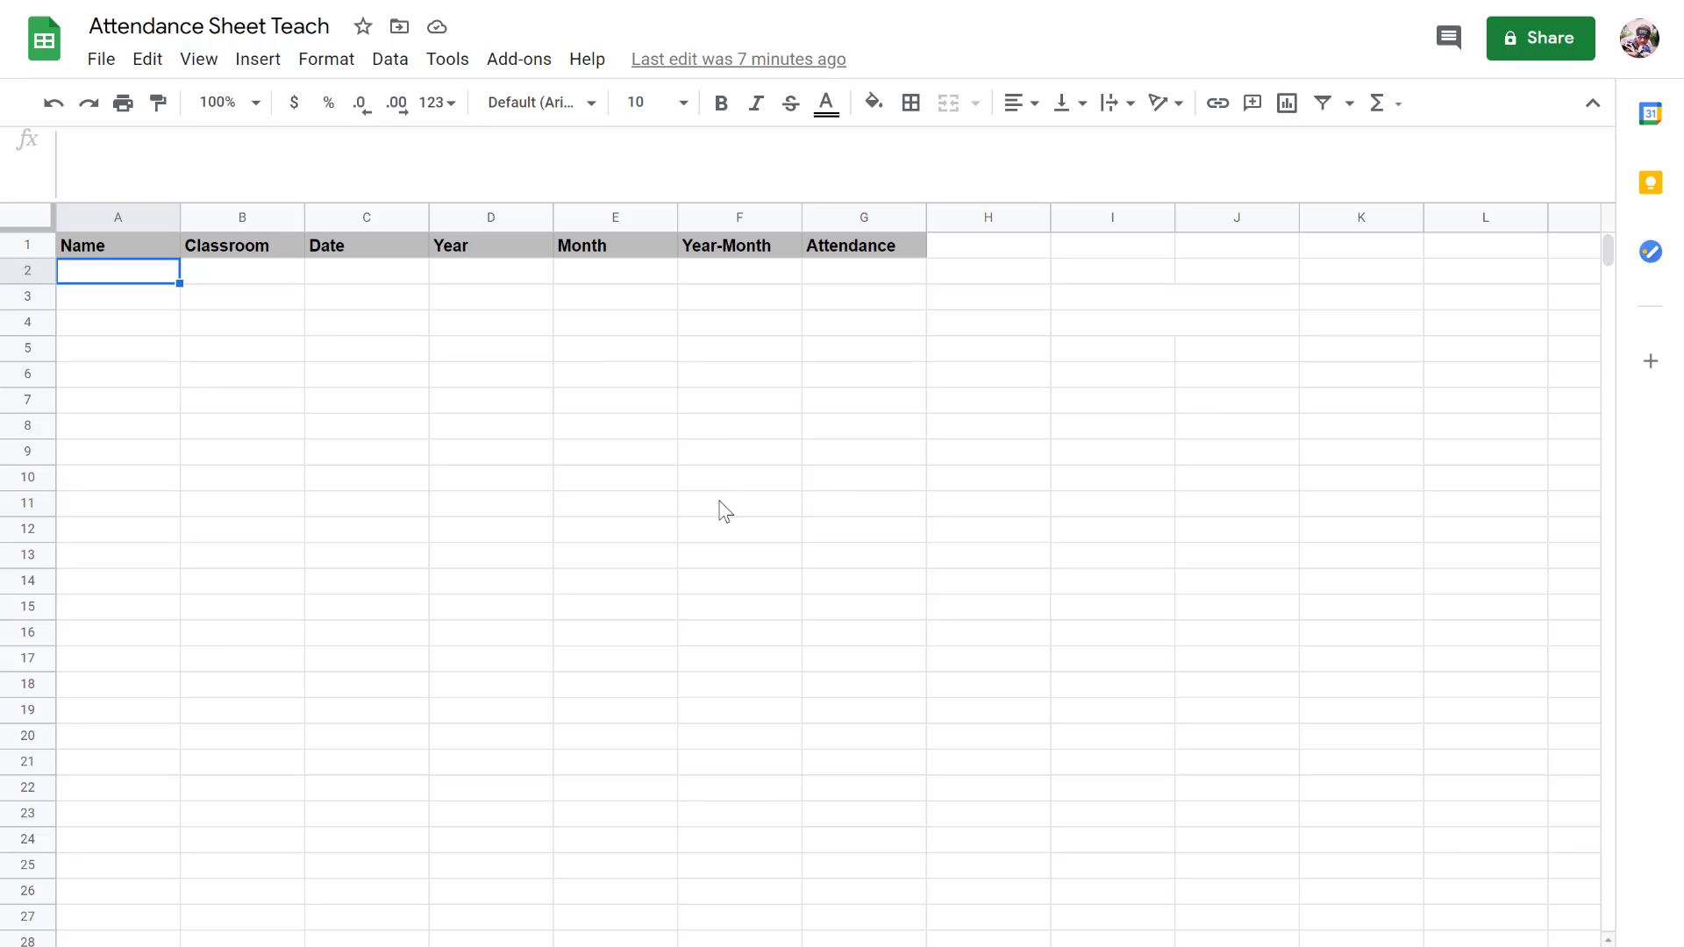
Step: Start a formula in cell A2 of the Data Set sheet with =Split(Flatten(
{"action": "left_click", "coordinate": [612, 169]}
{"action": "type", "text": "="}
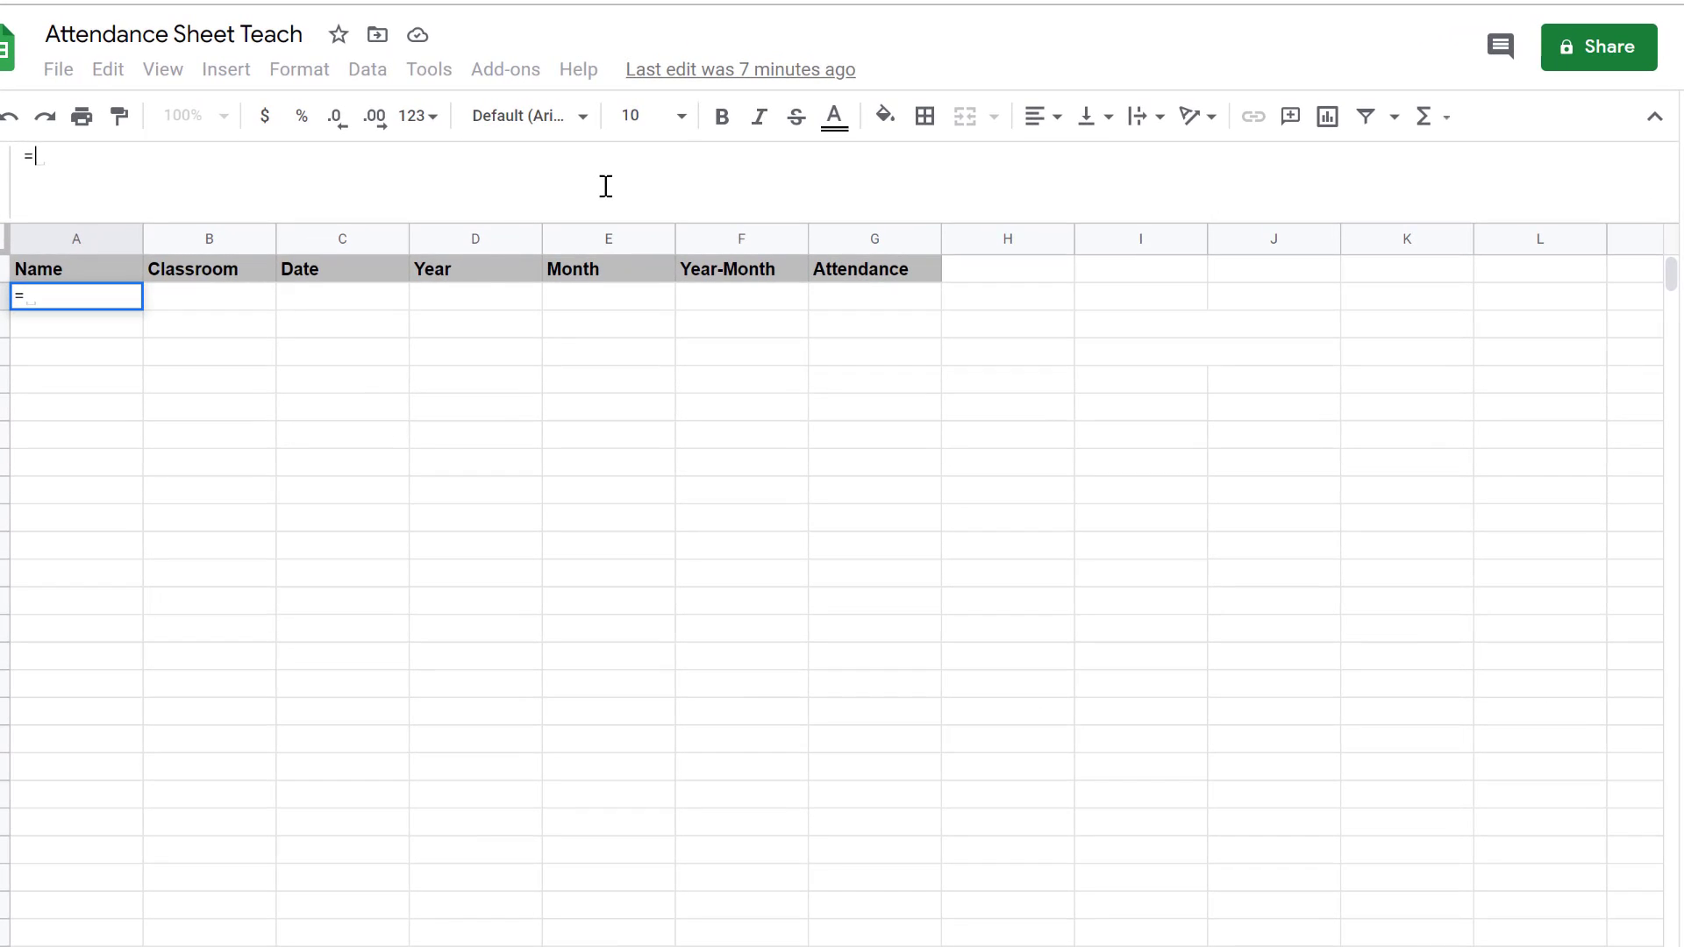
{"action": "type", "text": "Split"}
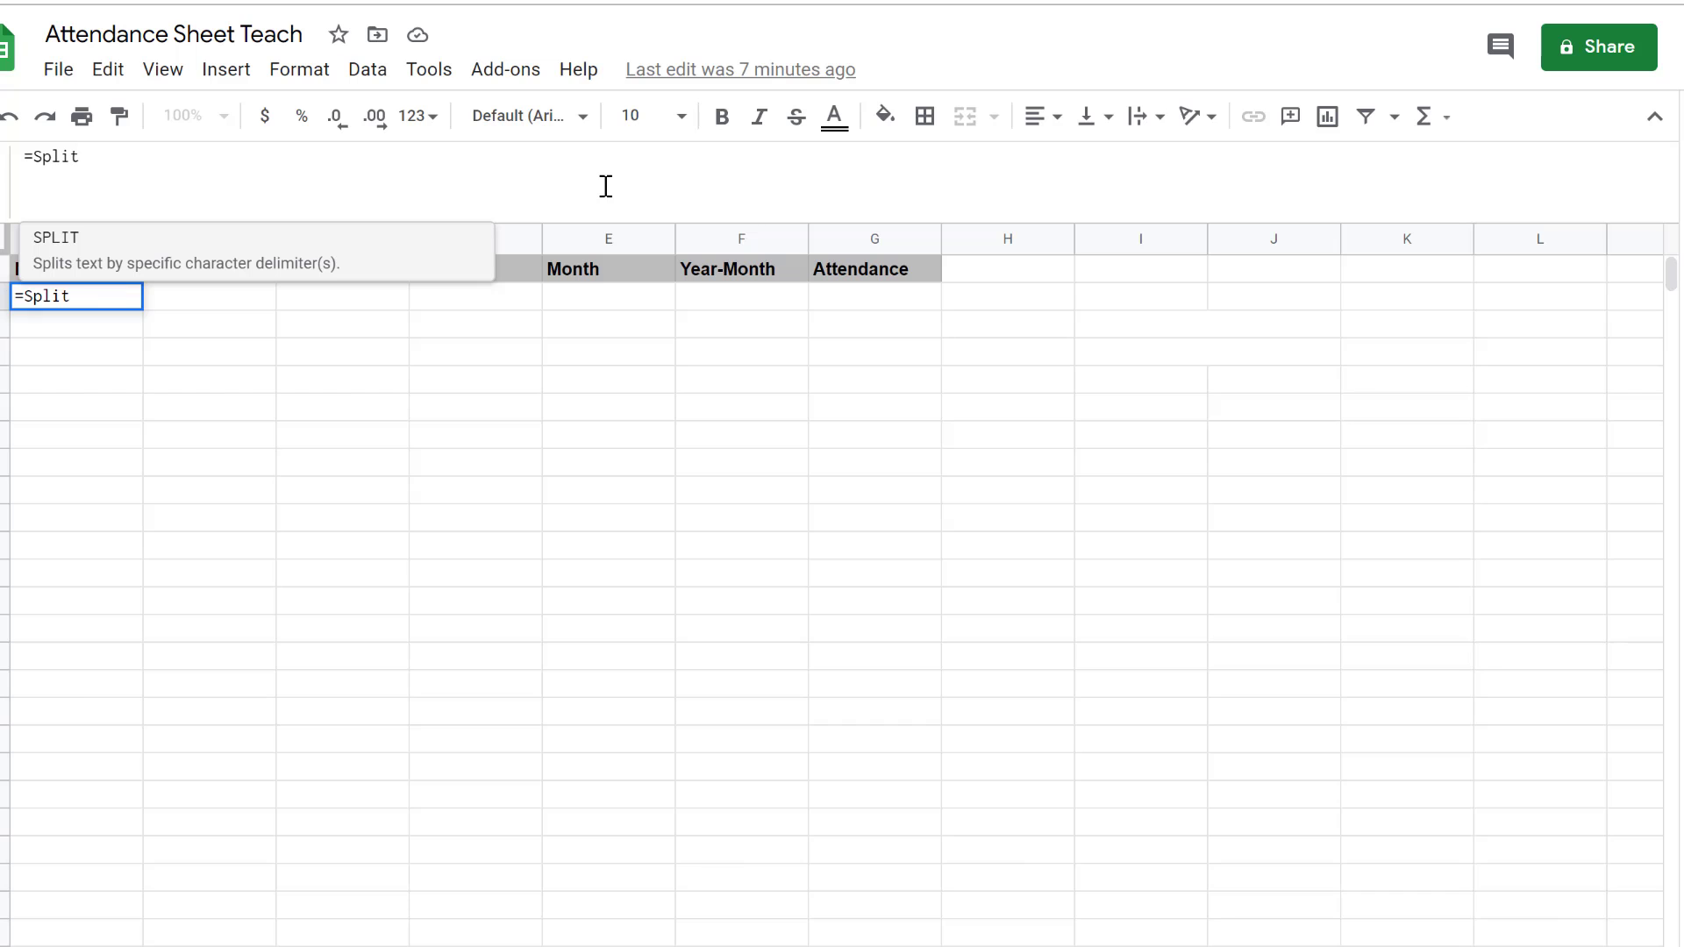
{"action": "type", "text": "(Flattwn"}
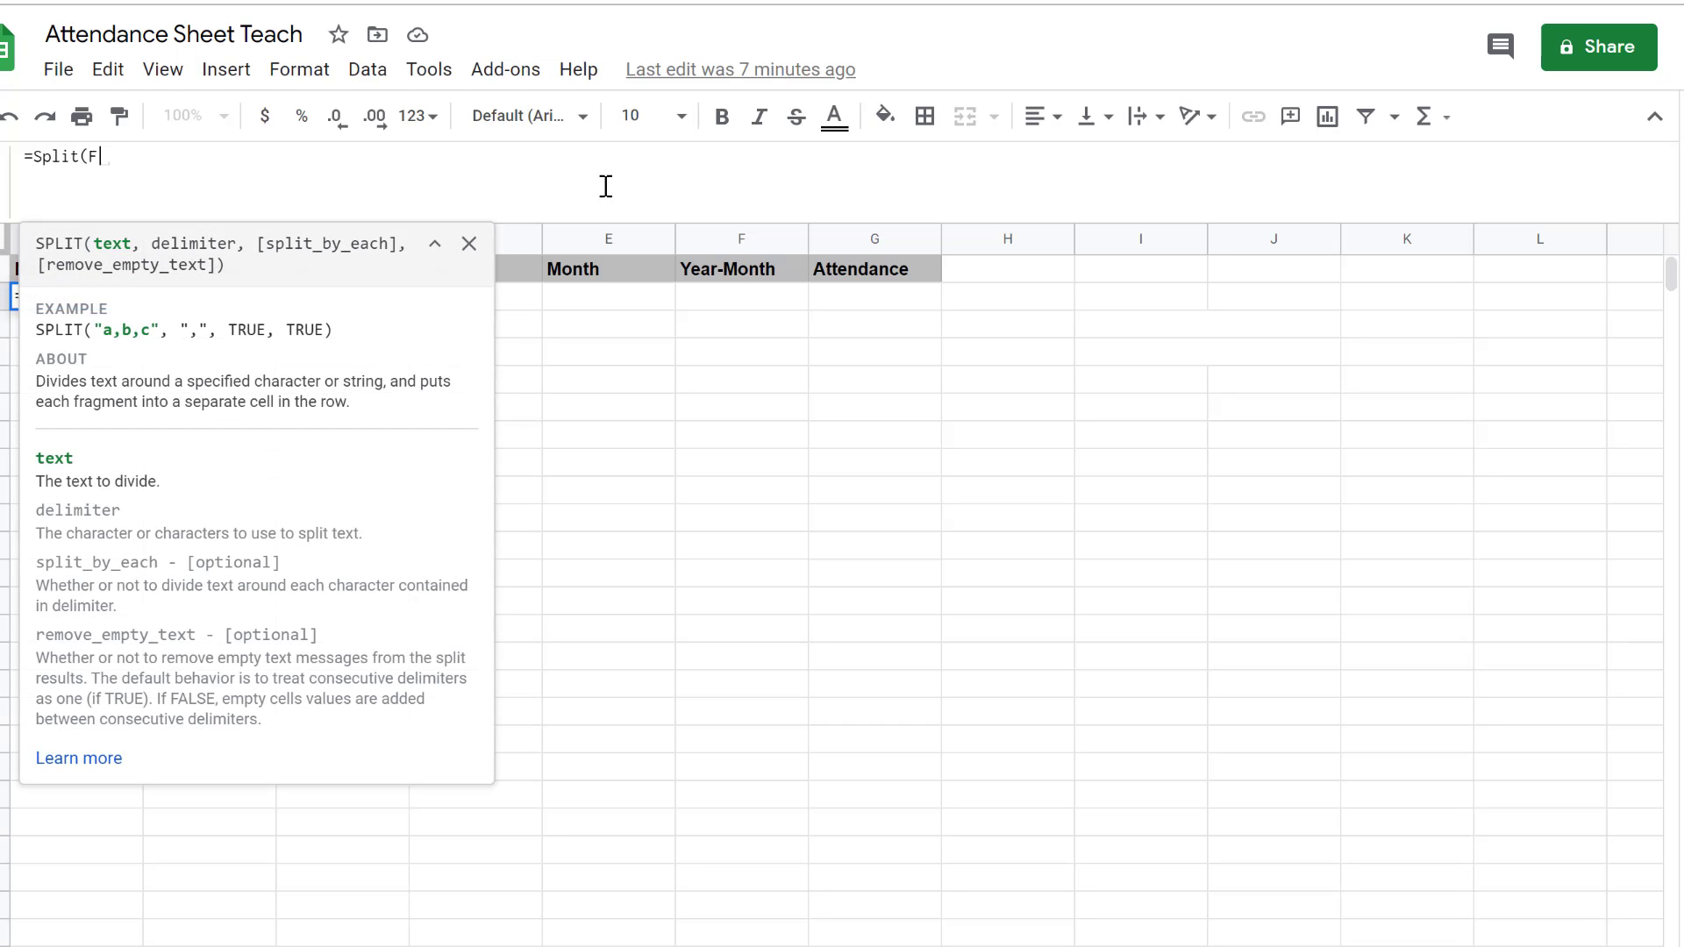
{"action": "key", "text": "BackSpace"}
{"action": "key", "text": "BackSpace"}
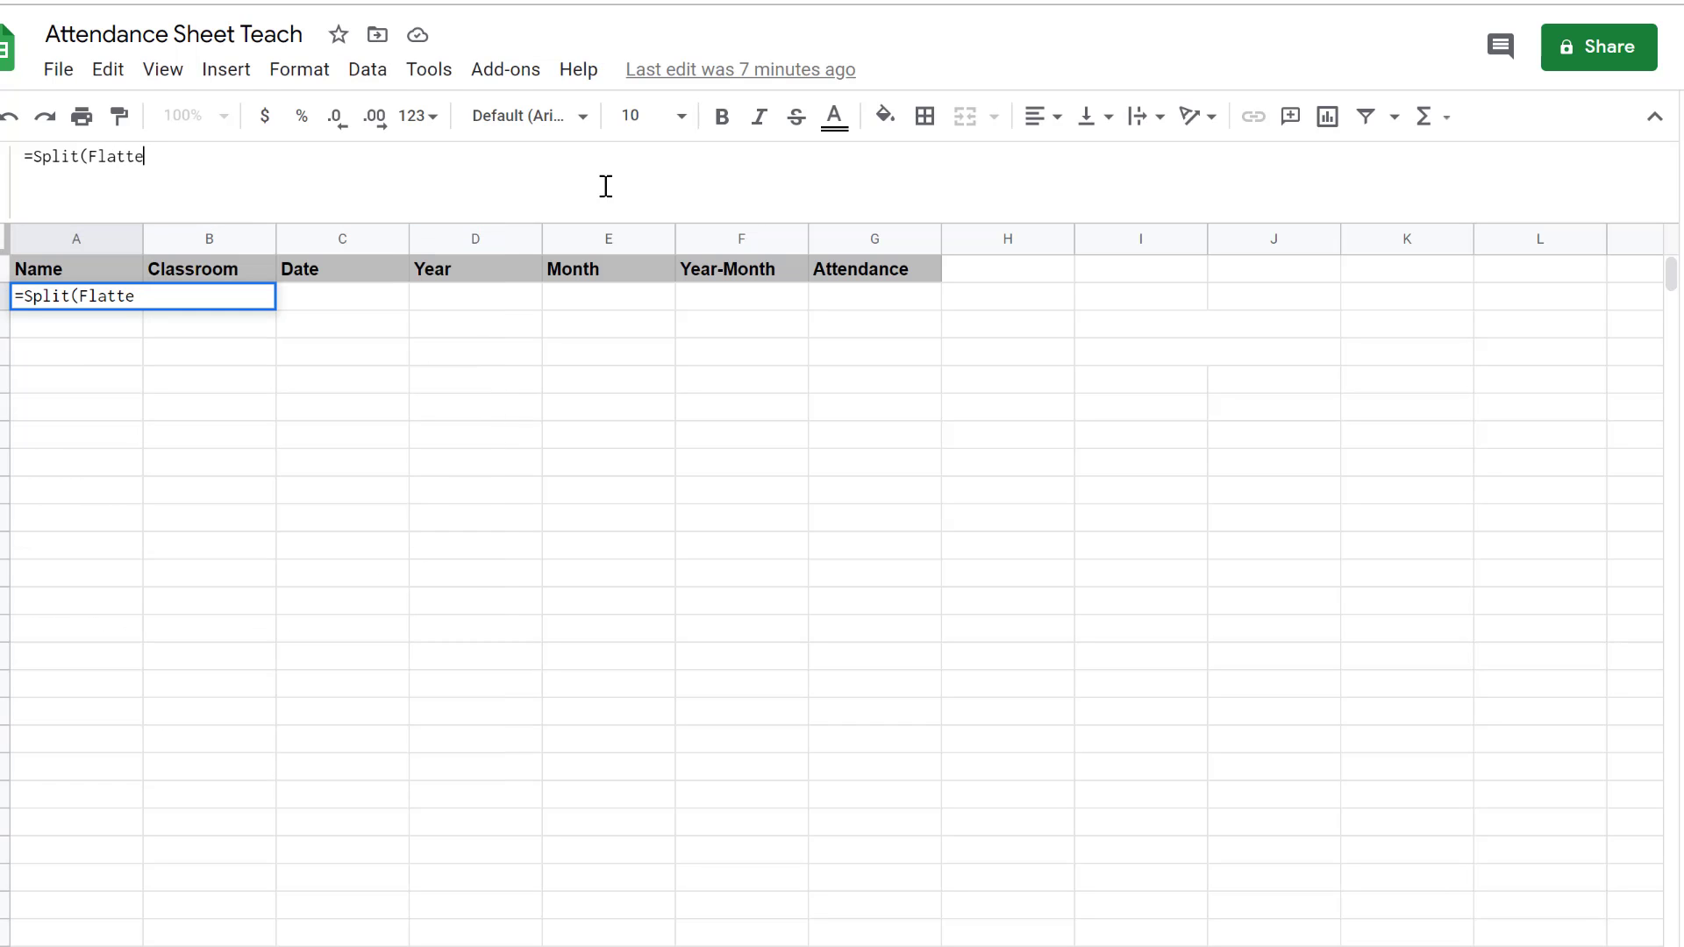
{"action": "type", "text": "en("}
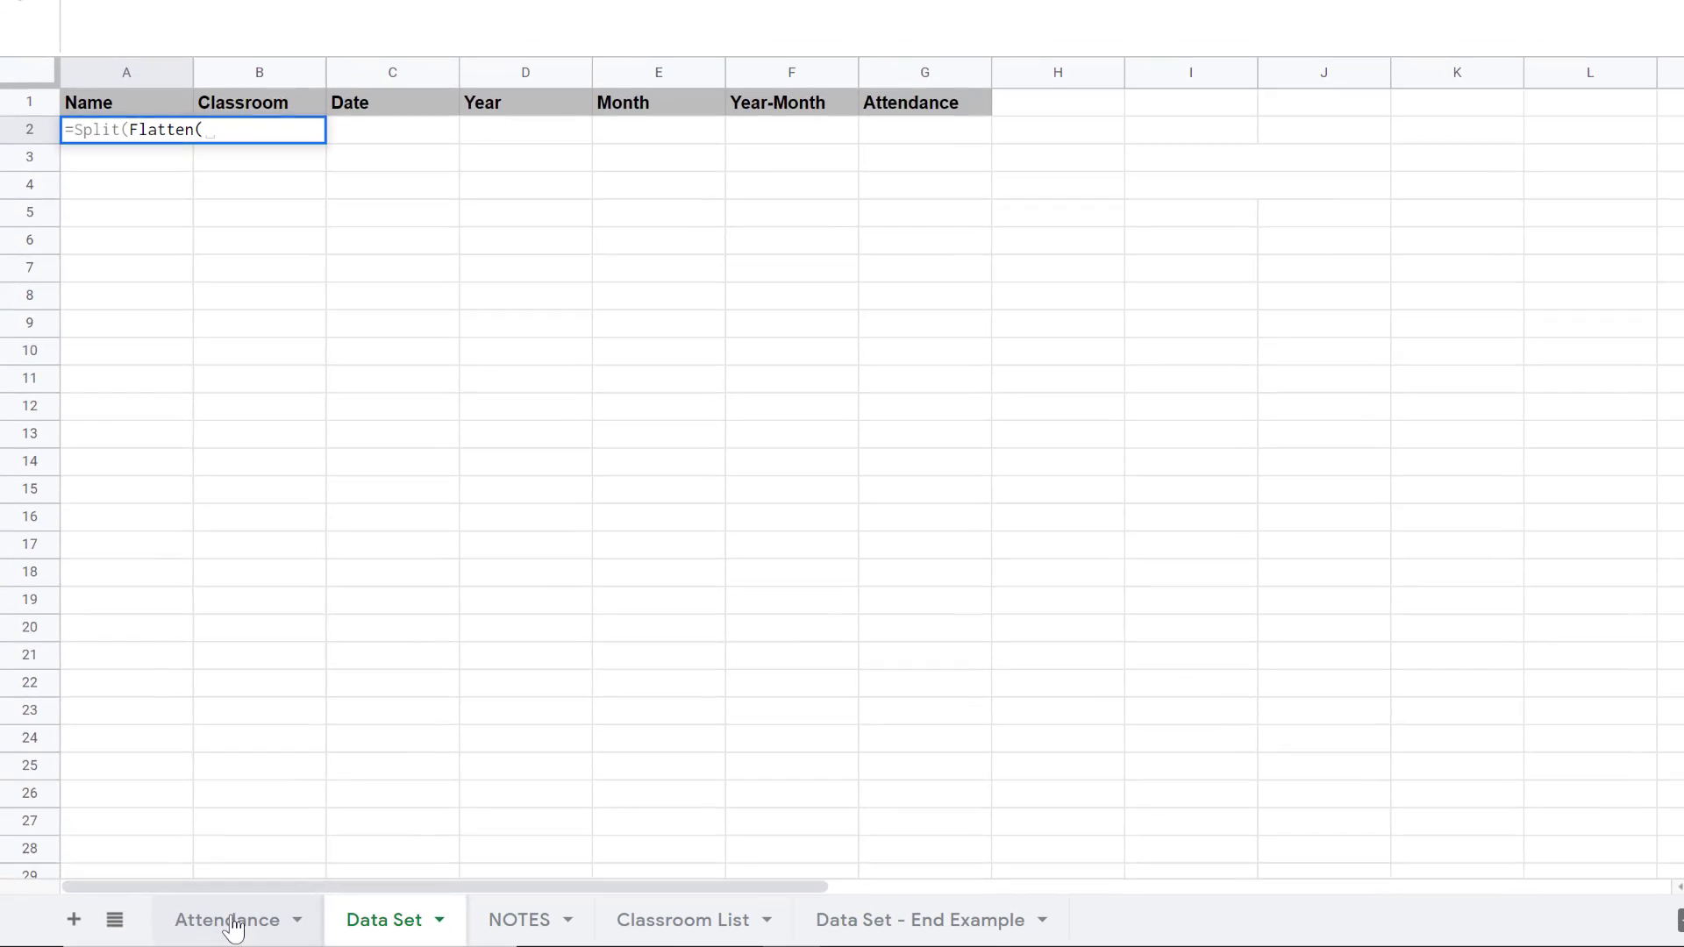
Step: Reference the Attendance sheet's name column in the Flatten function as the open-ended range Attendance!A2:A
{"action": "left_click", "coordinate": [230, 921]}
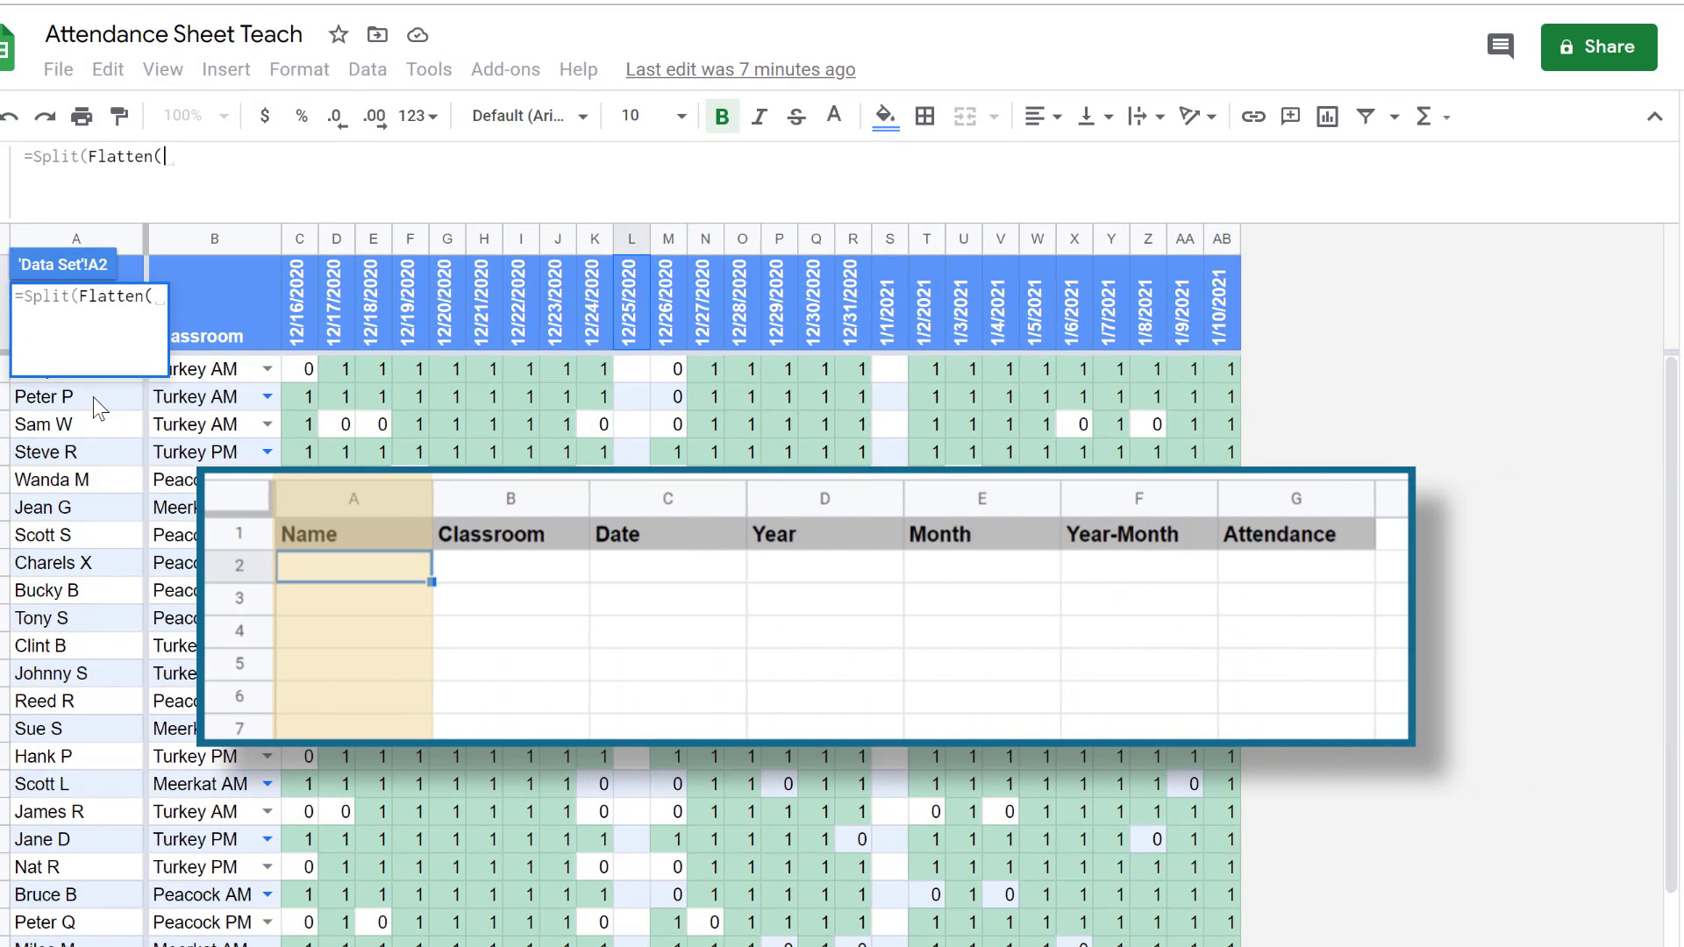
{"action": "left_click", "coordinate": [94, 397]}
{"action": "key", "text": "BackSpace"}
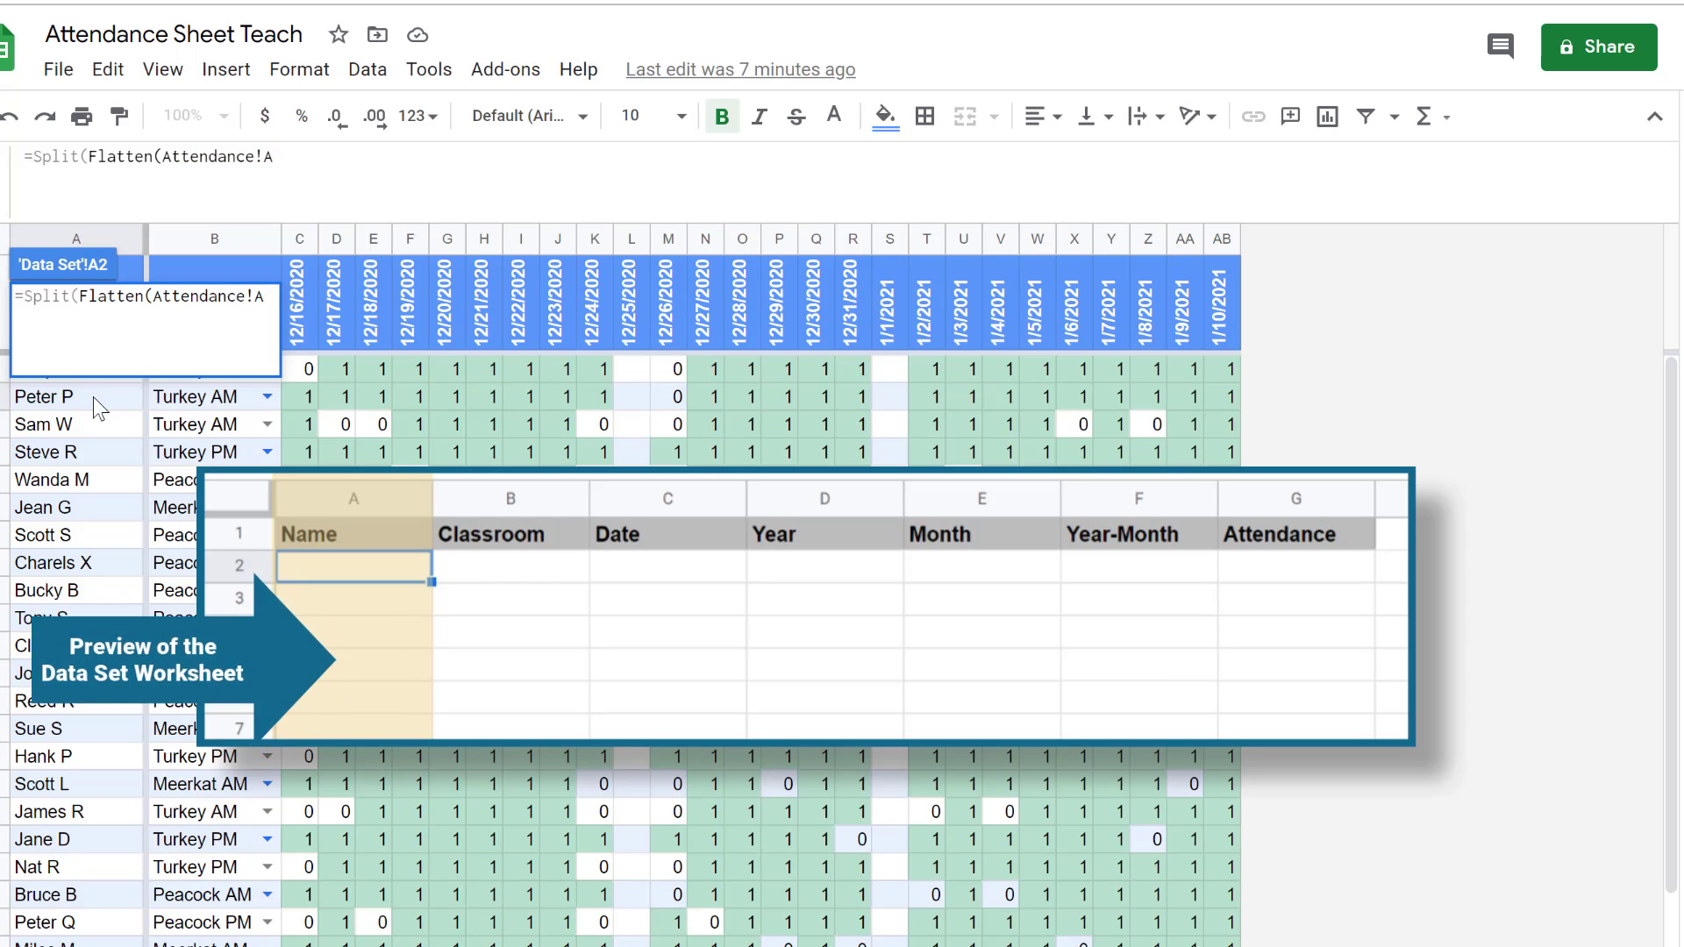
{"action": "type", "text": "2:"}
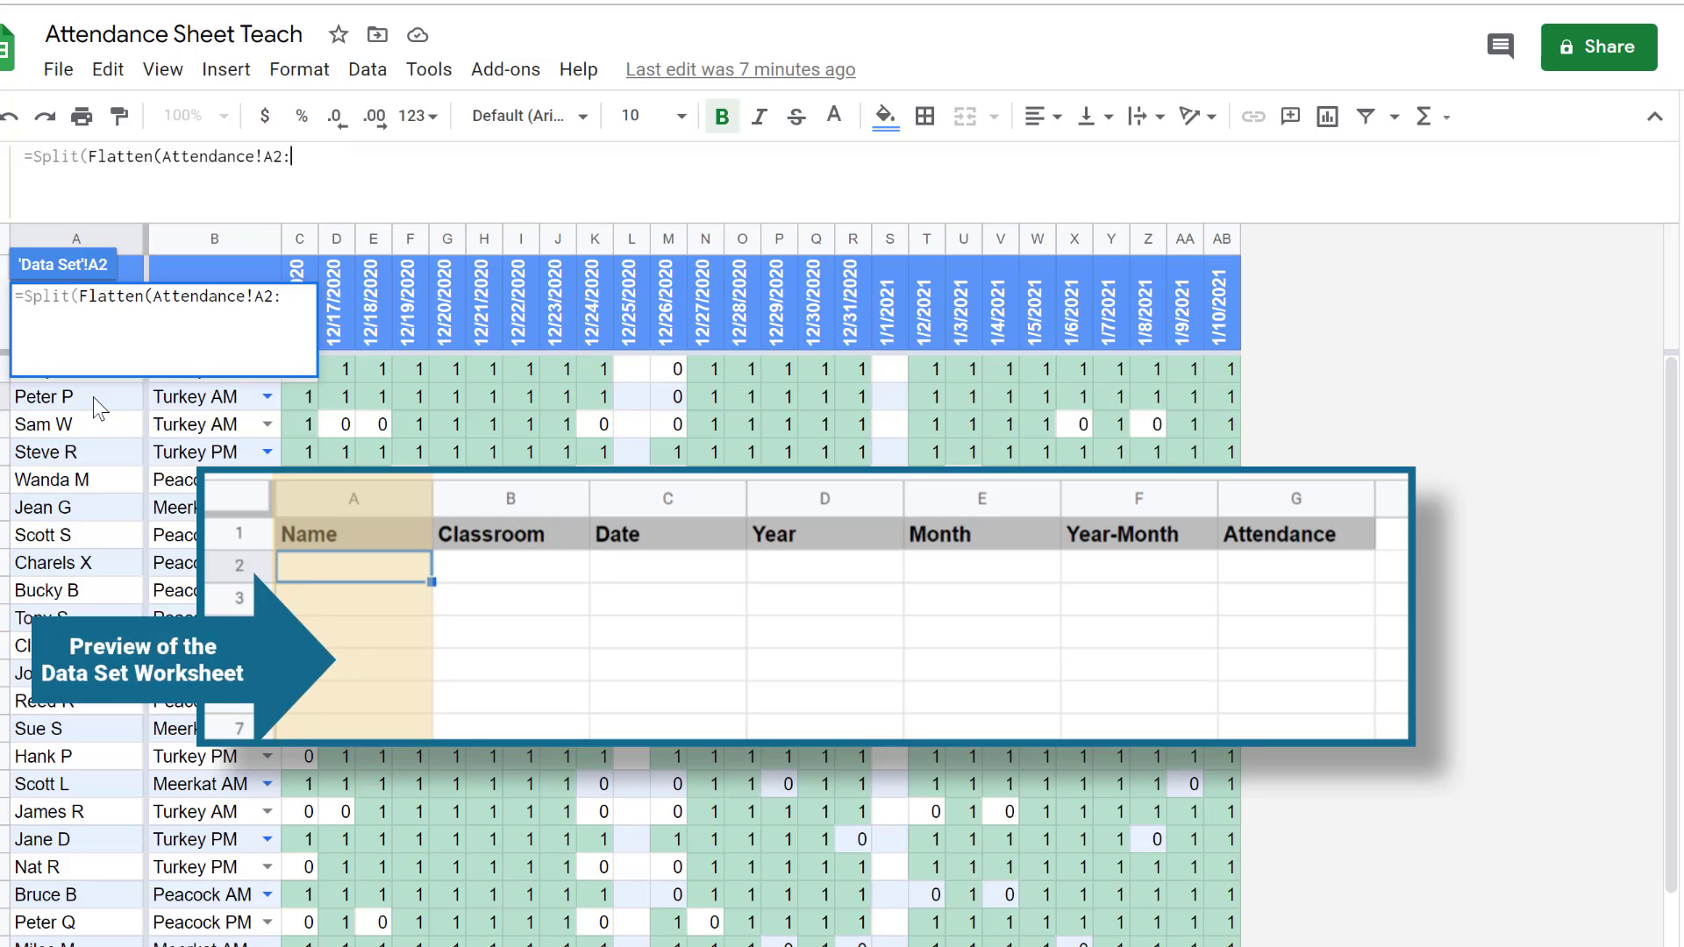
{"action": "type", "text": "A"}
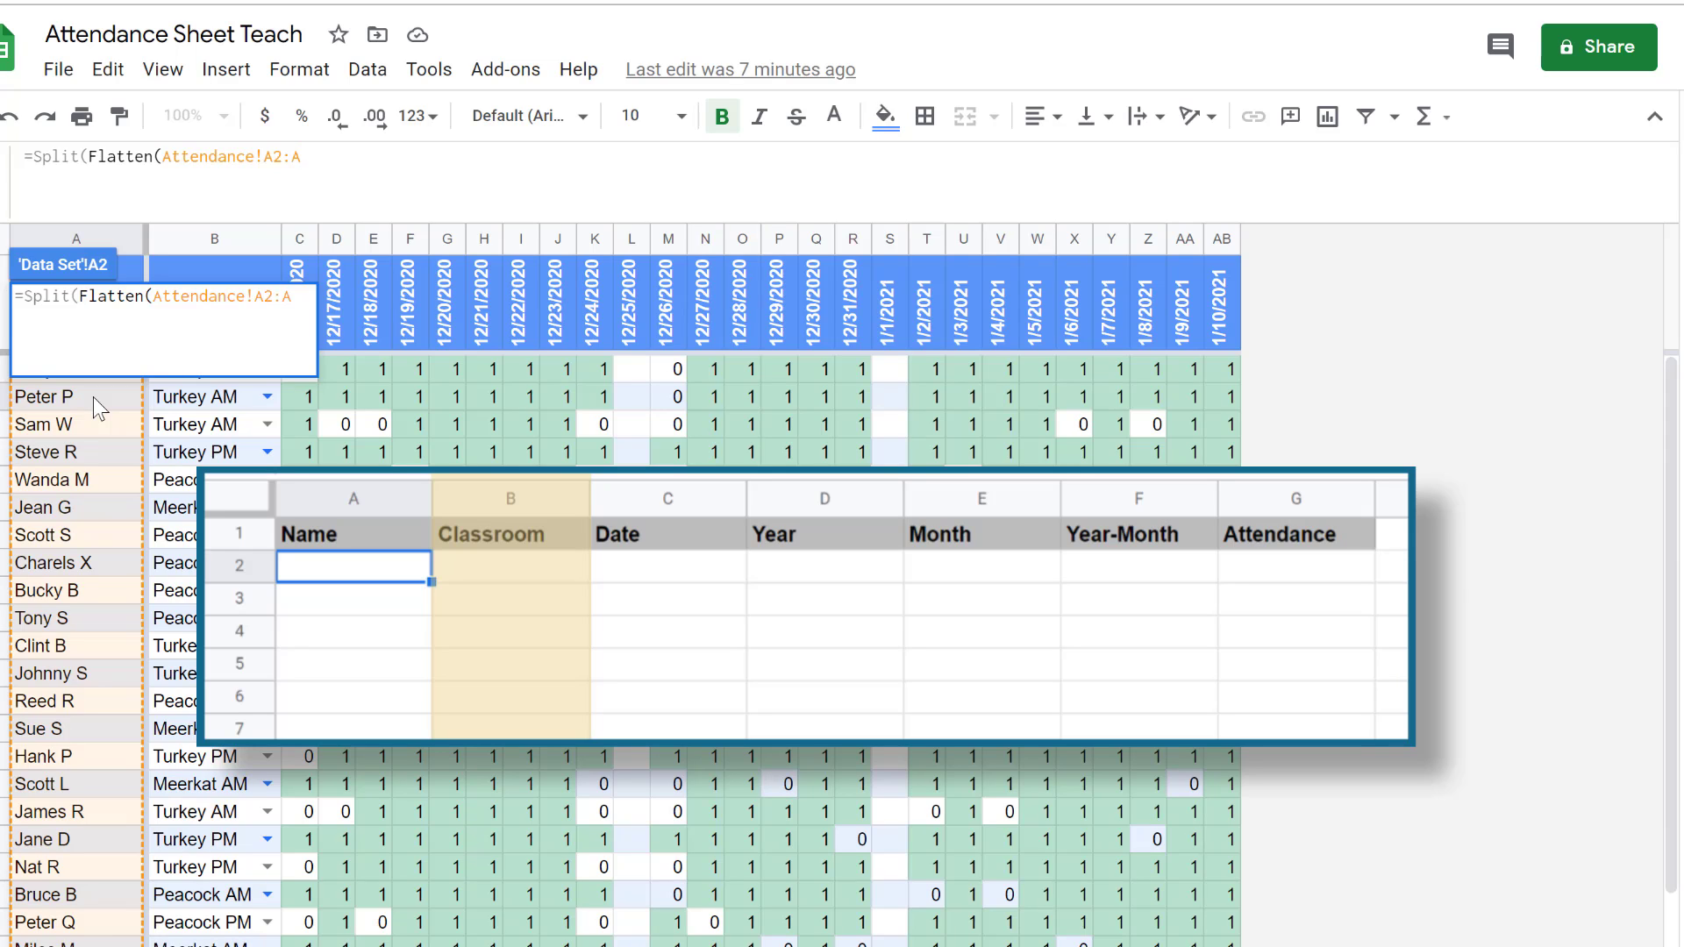
Step: Join the classroom column to the names with a pipe delimiter by adding &"|"&Attendance!B2:B to the formula
{"action": "type", "text": "&"}
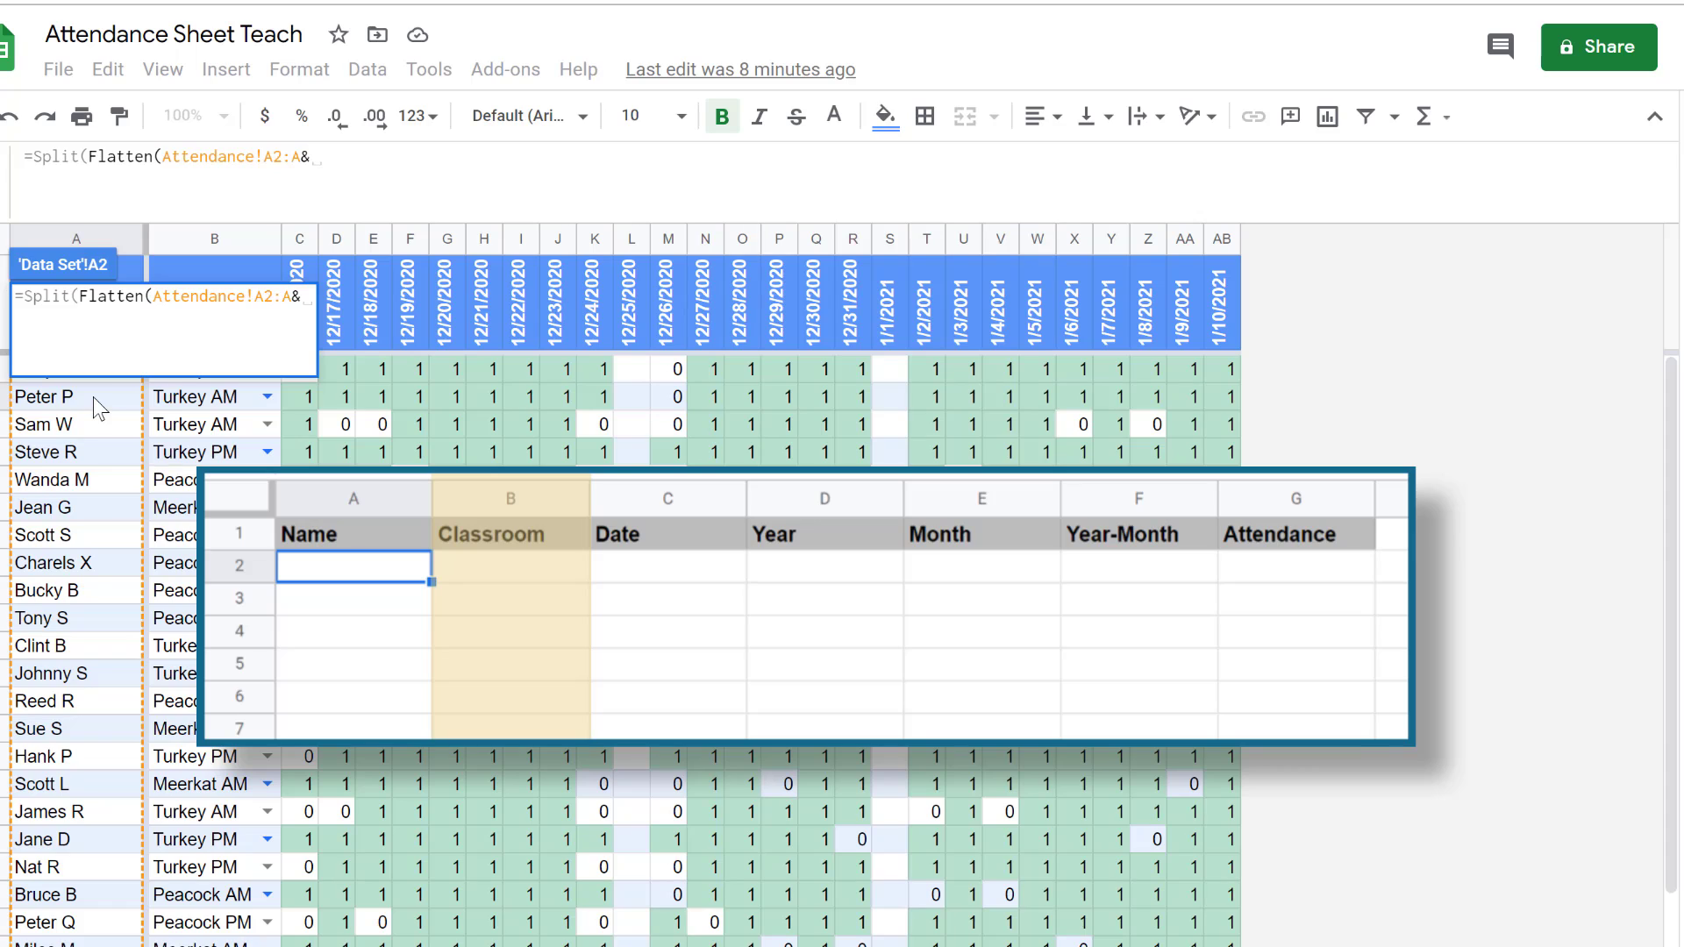
{"action": "type", "text": "\"|"}
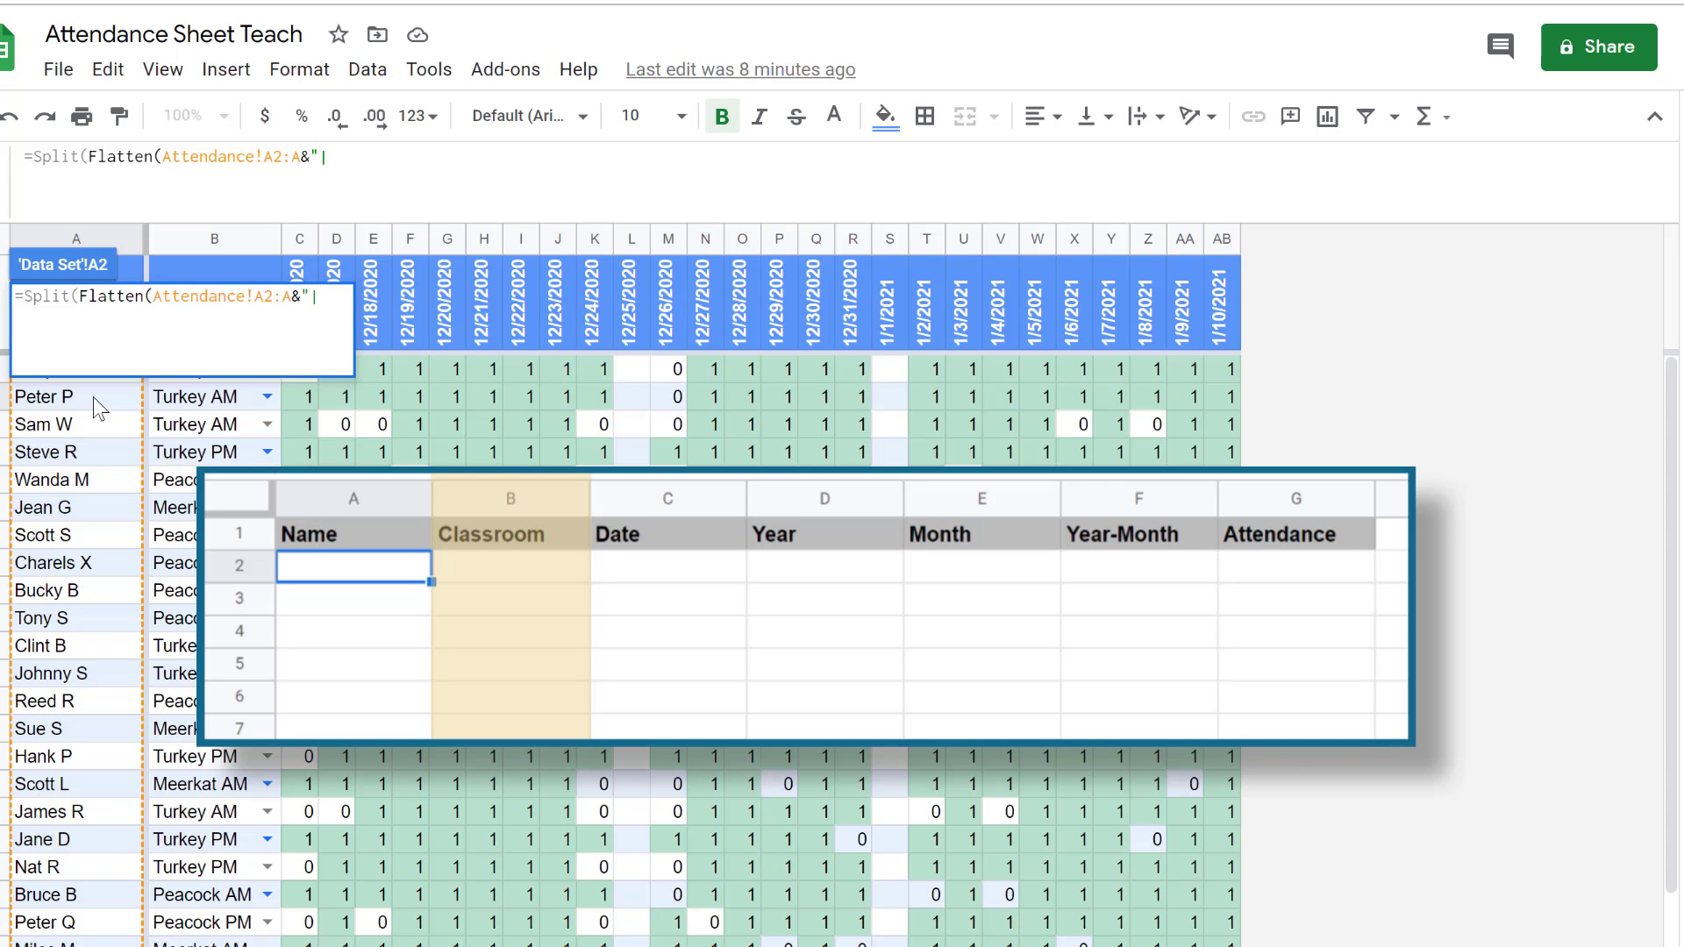
{"action": "type", "text": " \"&"}
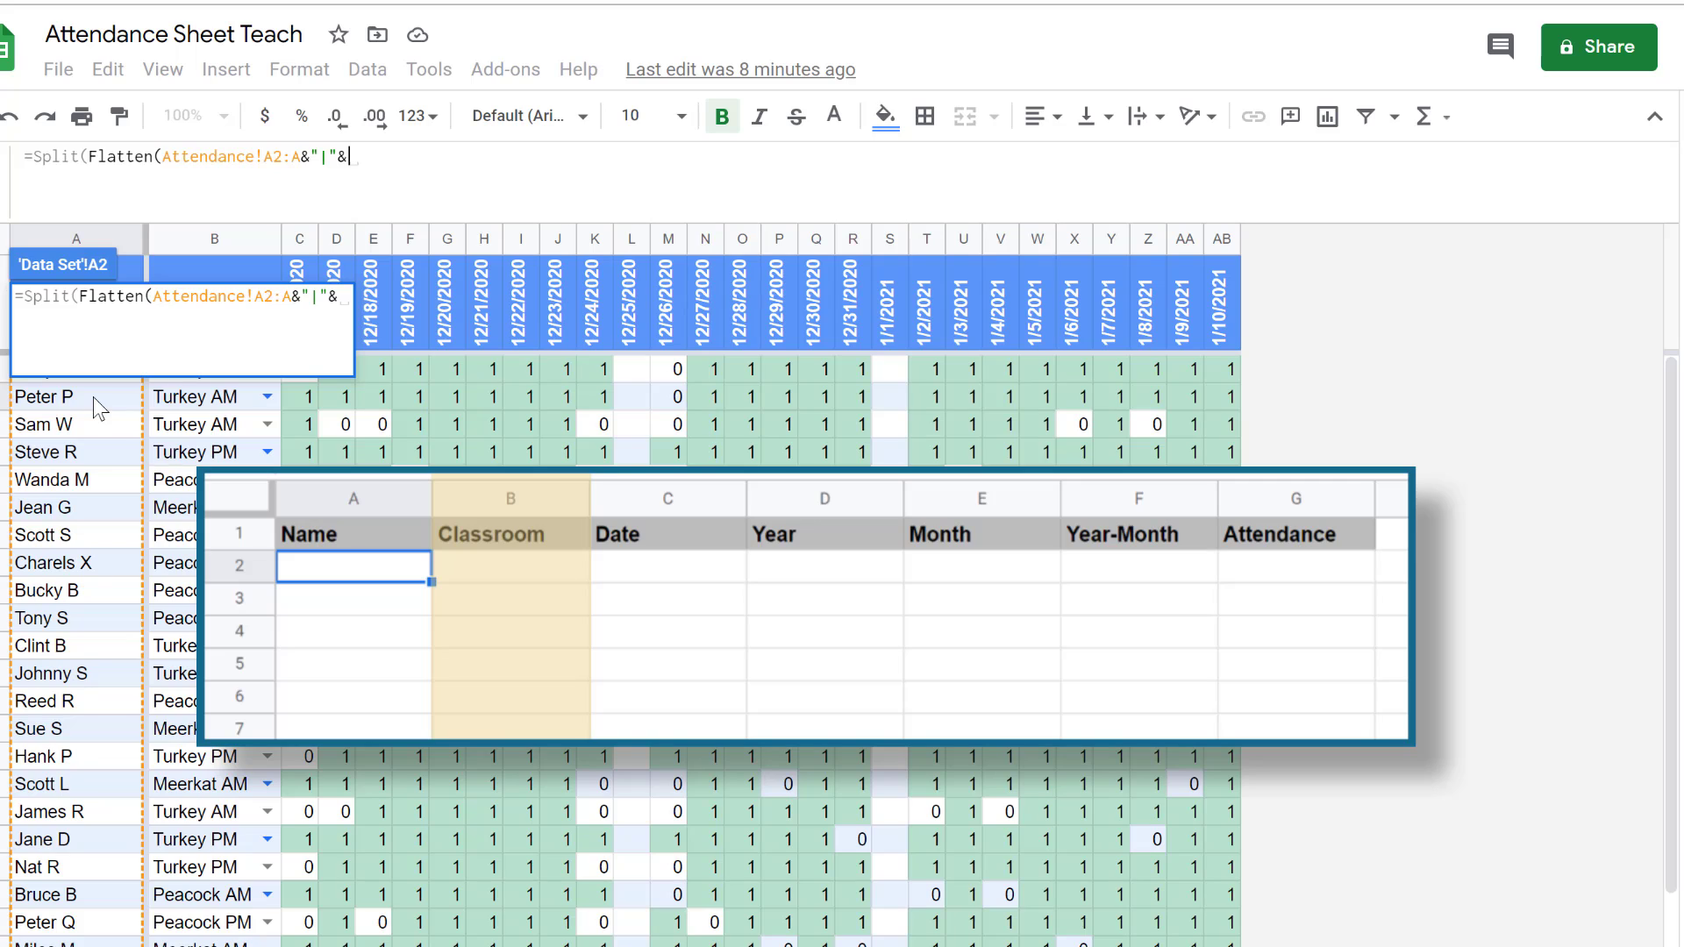
{"action": "left_click", "coordinate": [201, 400]}
{"action": "key", "text": "BackSpace"}
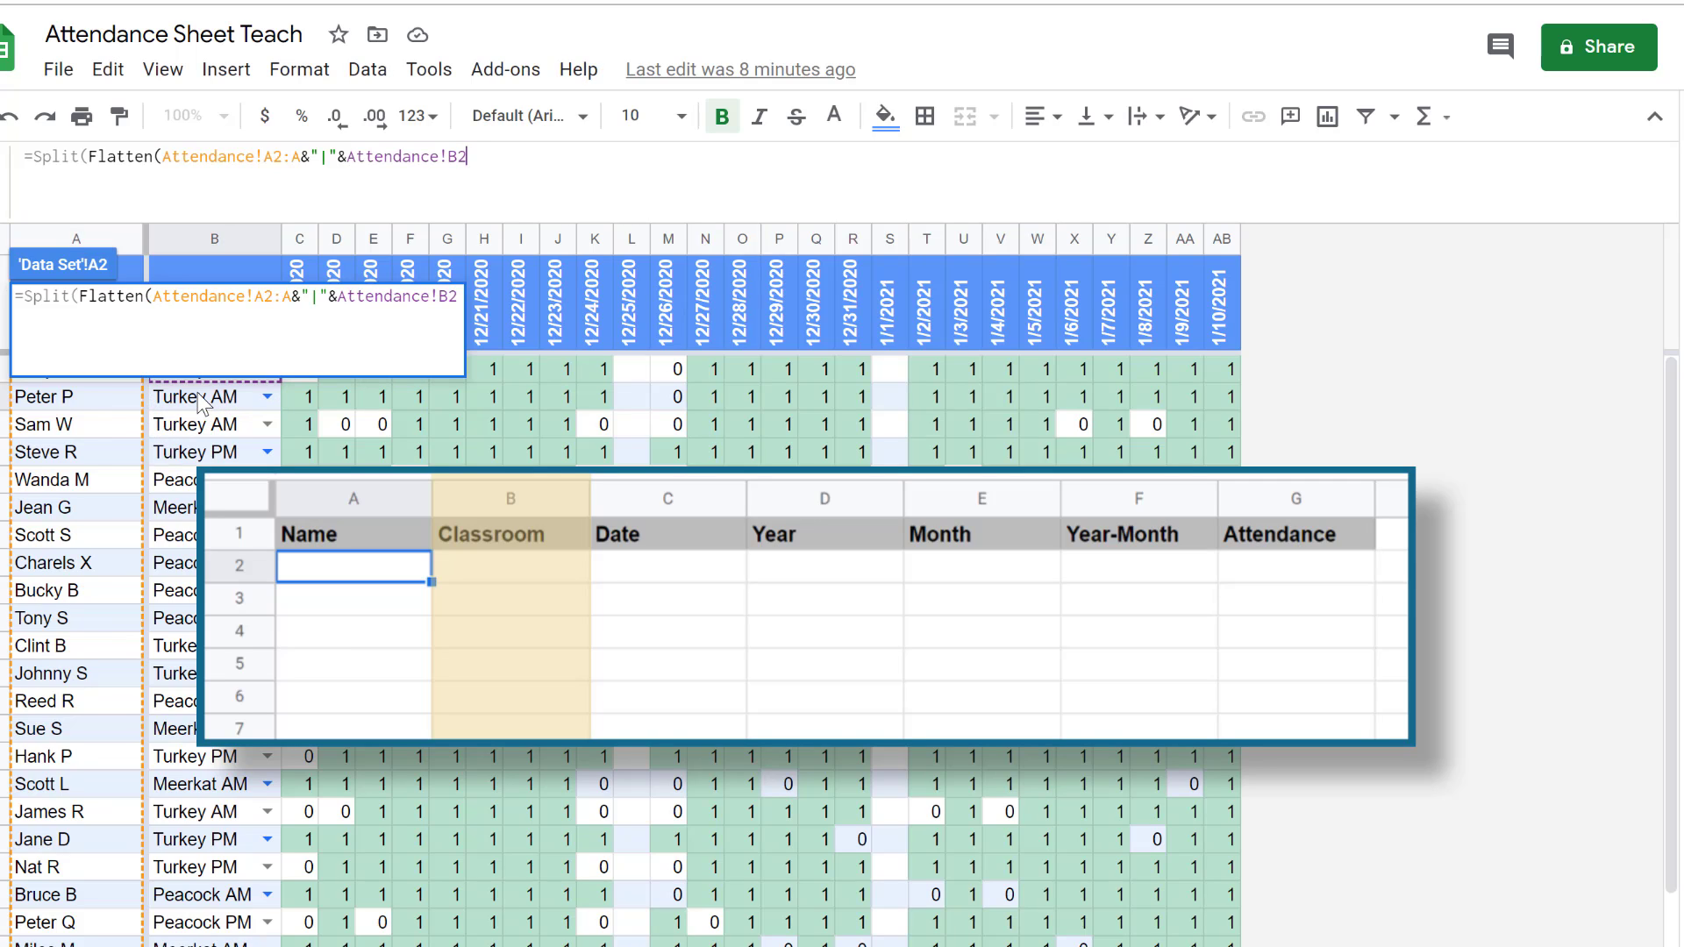
{"action": "type", "text": "2:"}
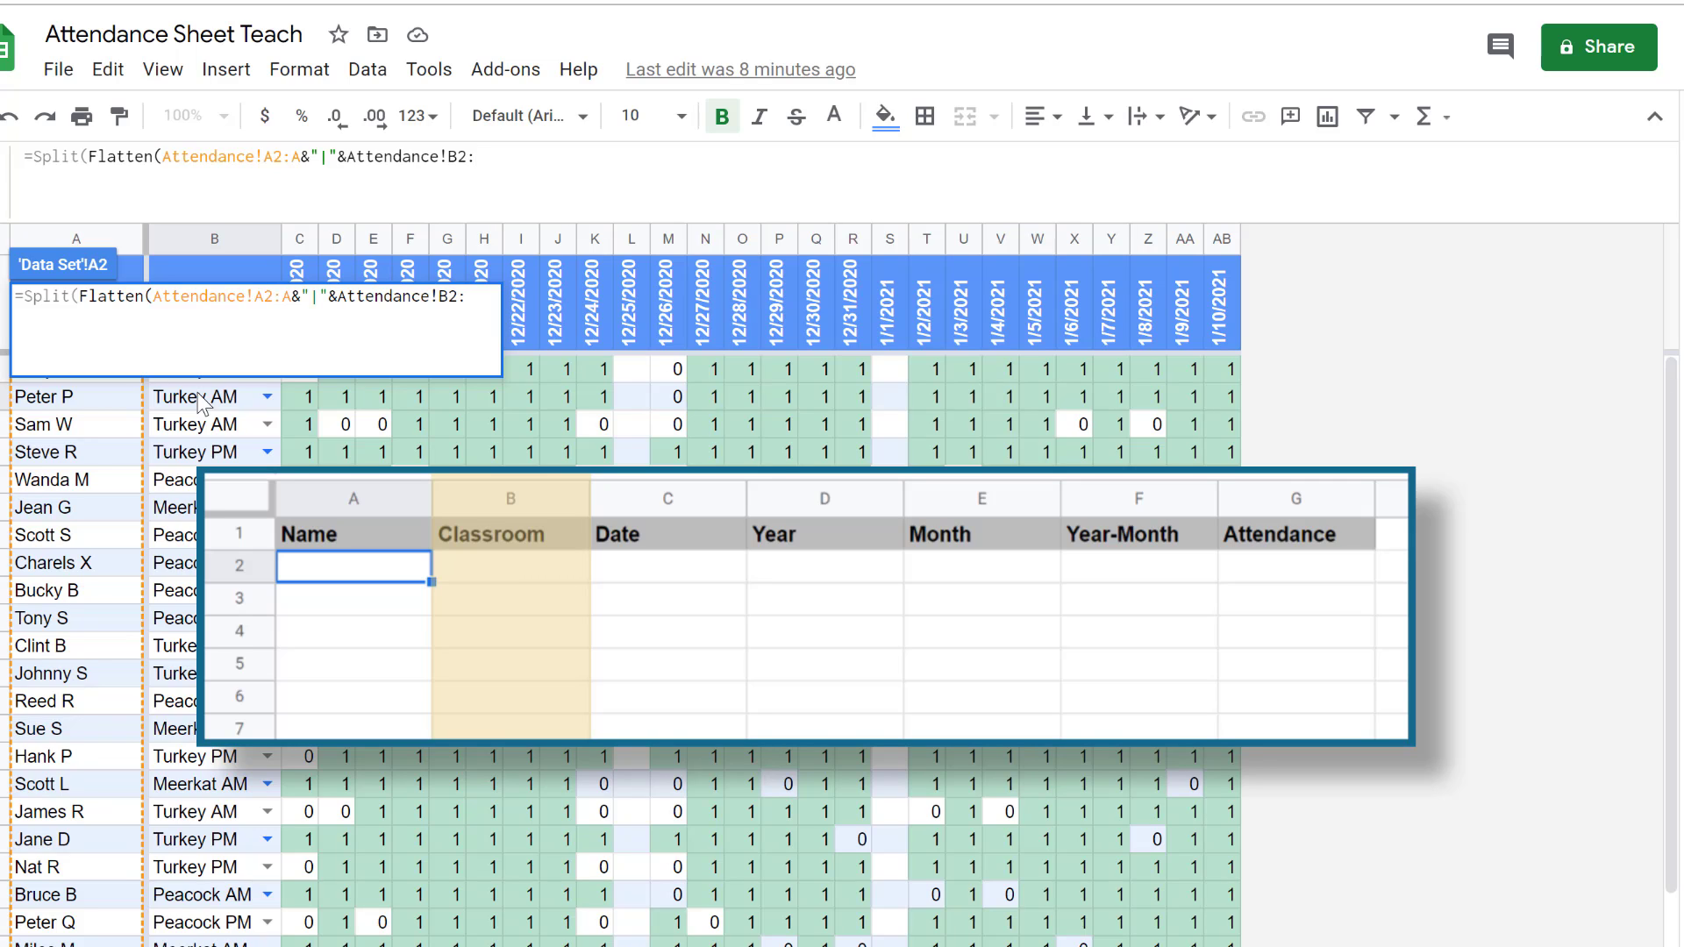
{"action": "type", "text": "B"}
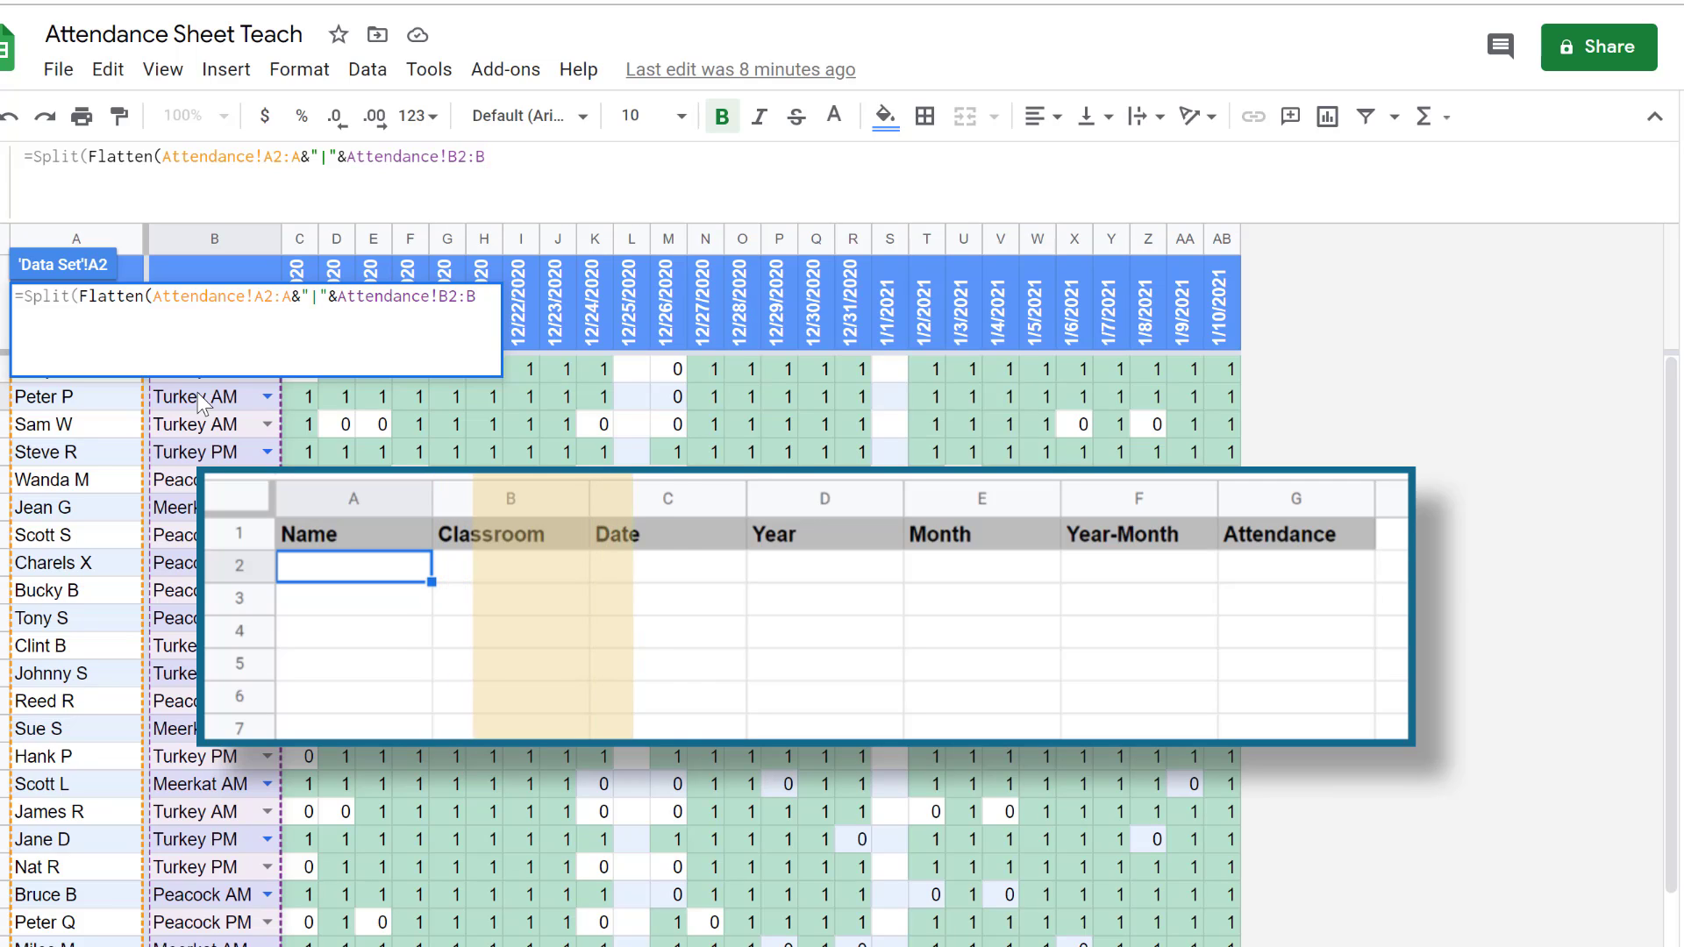
Step: Append &"|"&text( to the formula after Attendance!B2:B to start the date field
{"action": "type", "text": "&"}
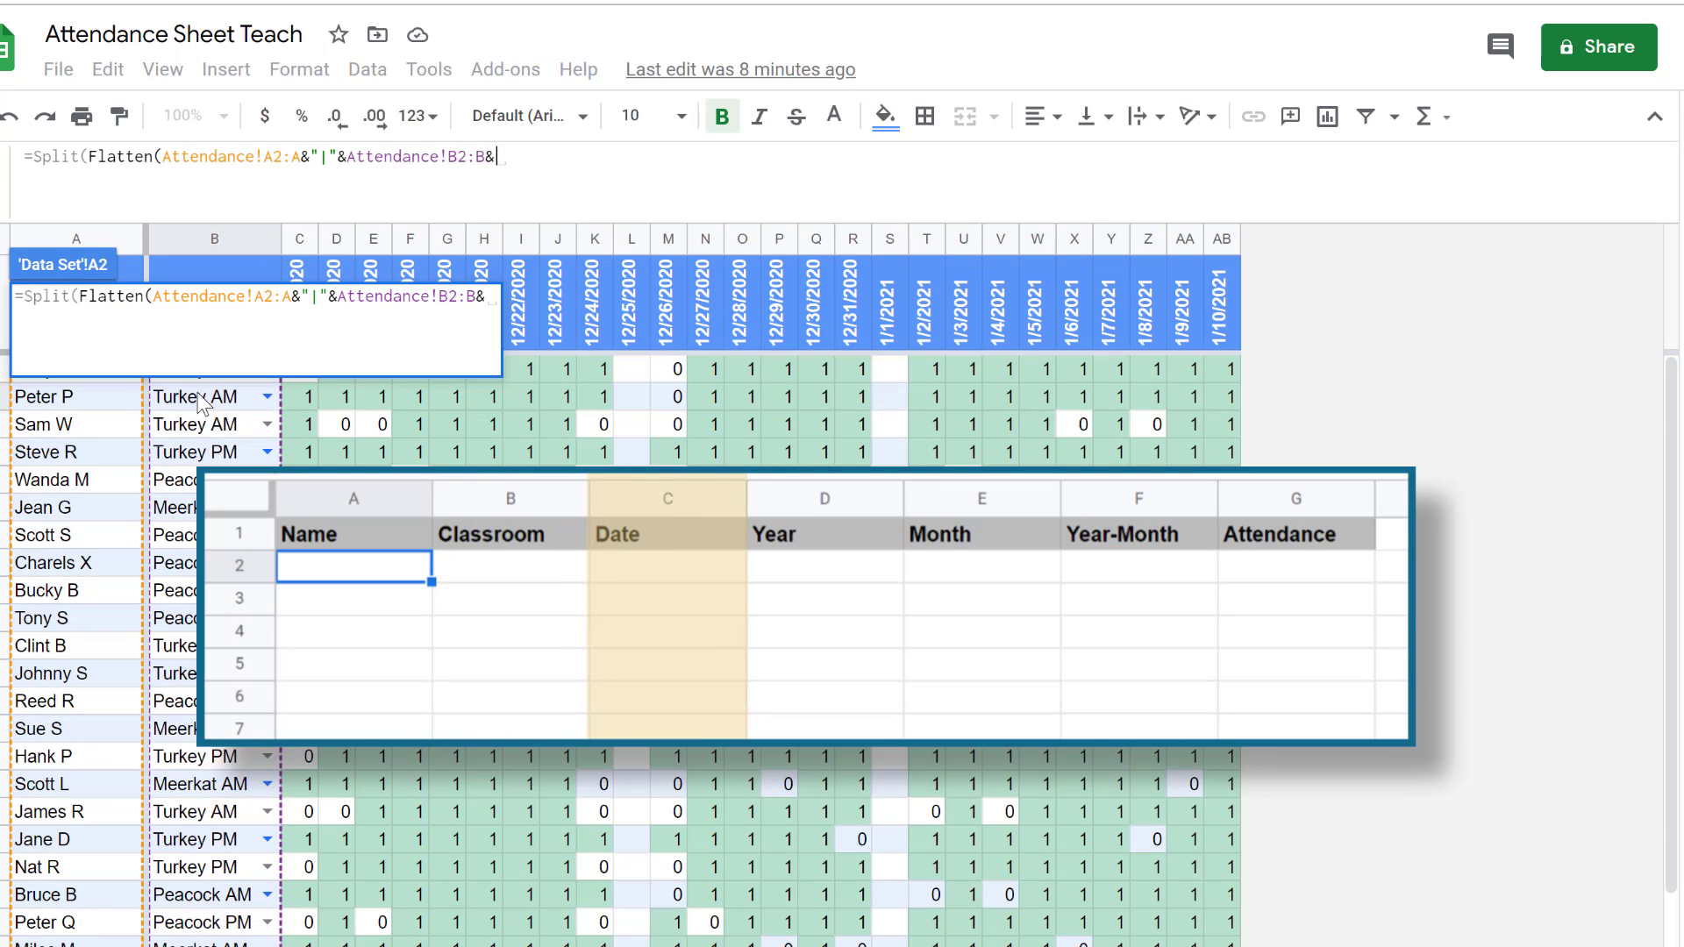
{"action": "type", "text": "\""}
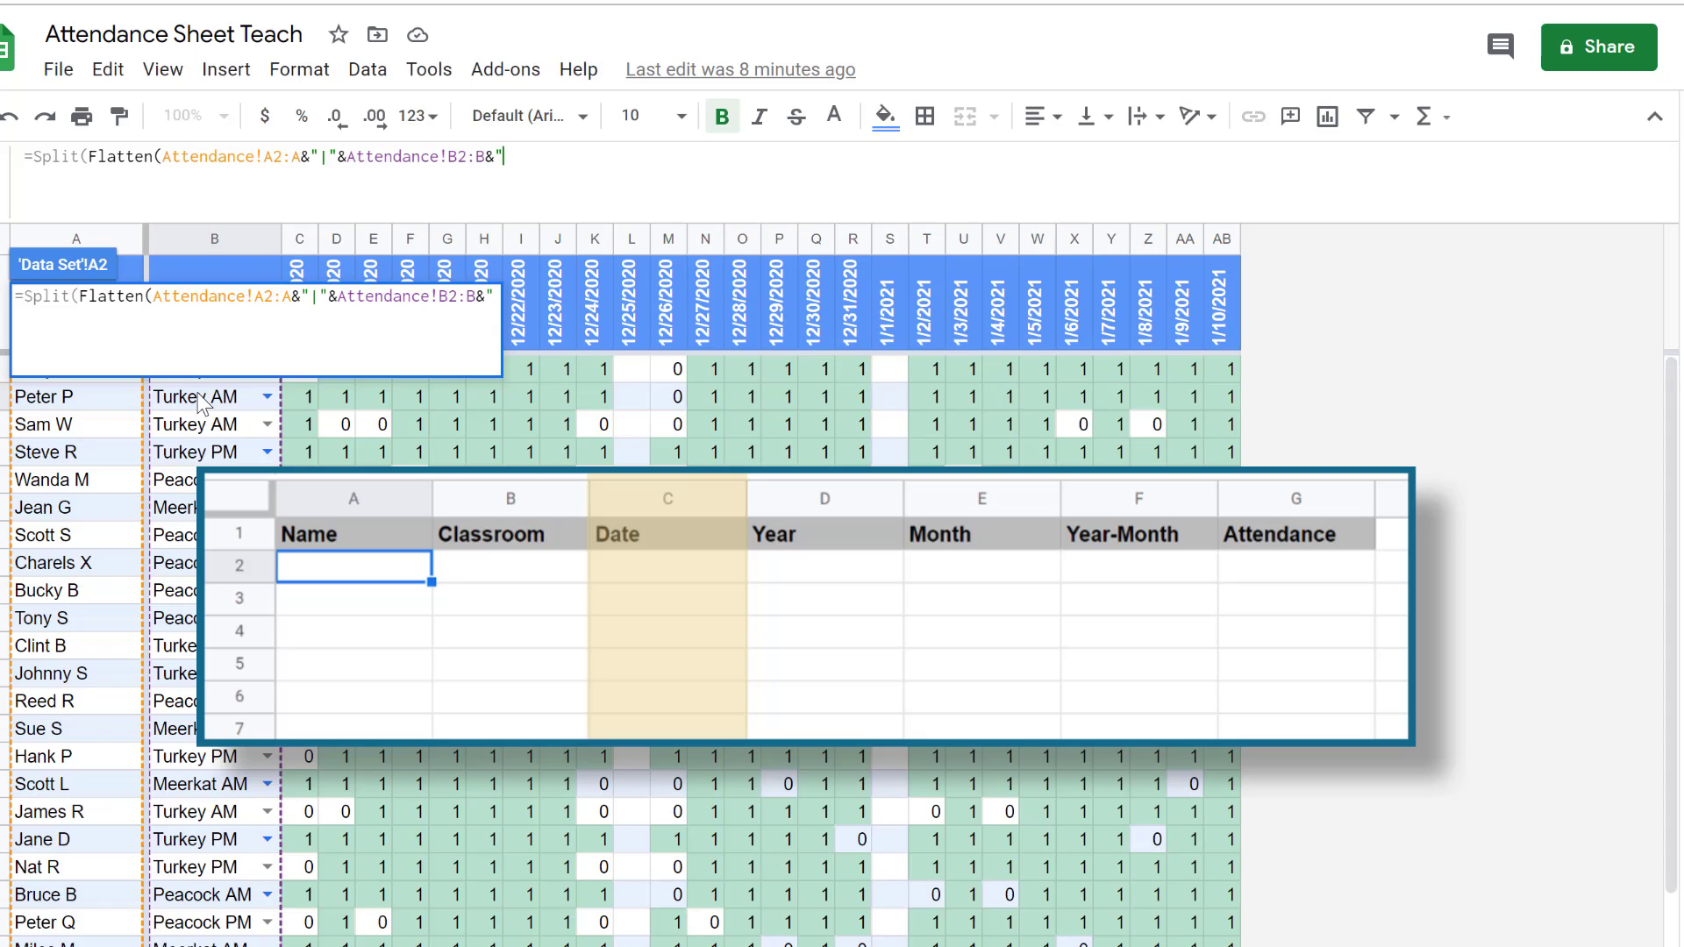
{"action": "type", "text": "|\""}
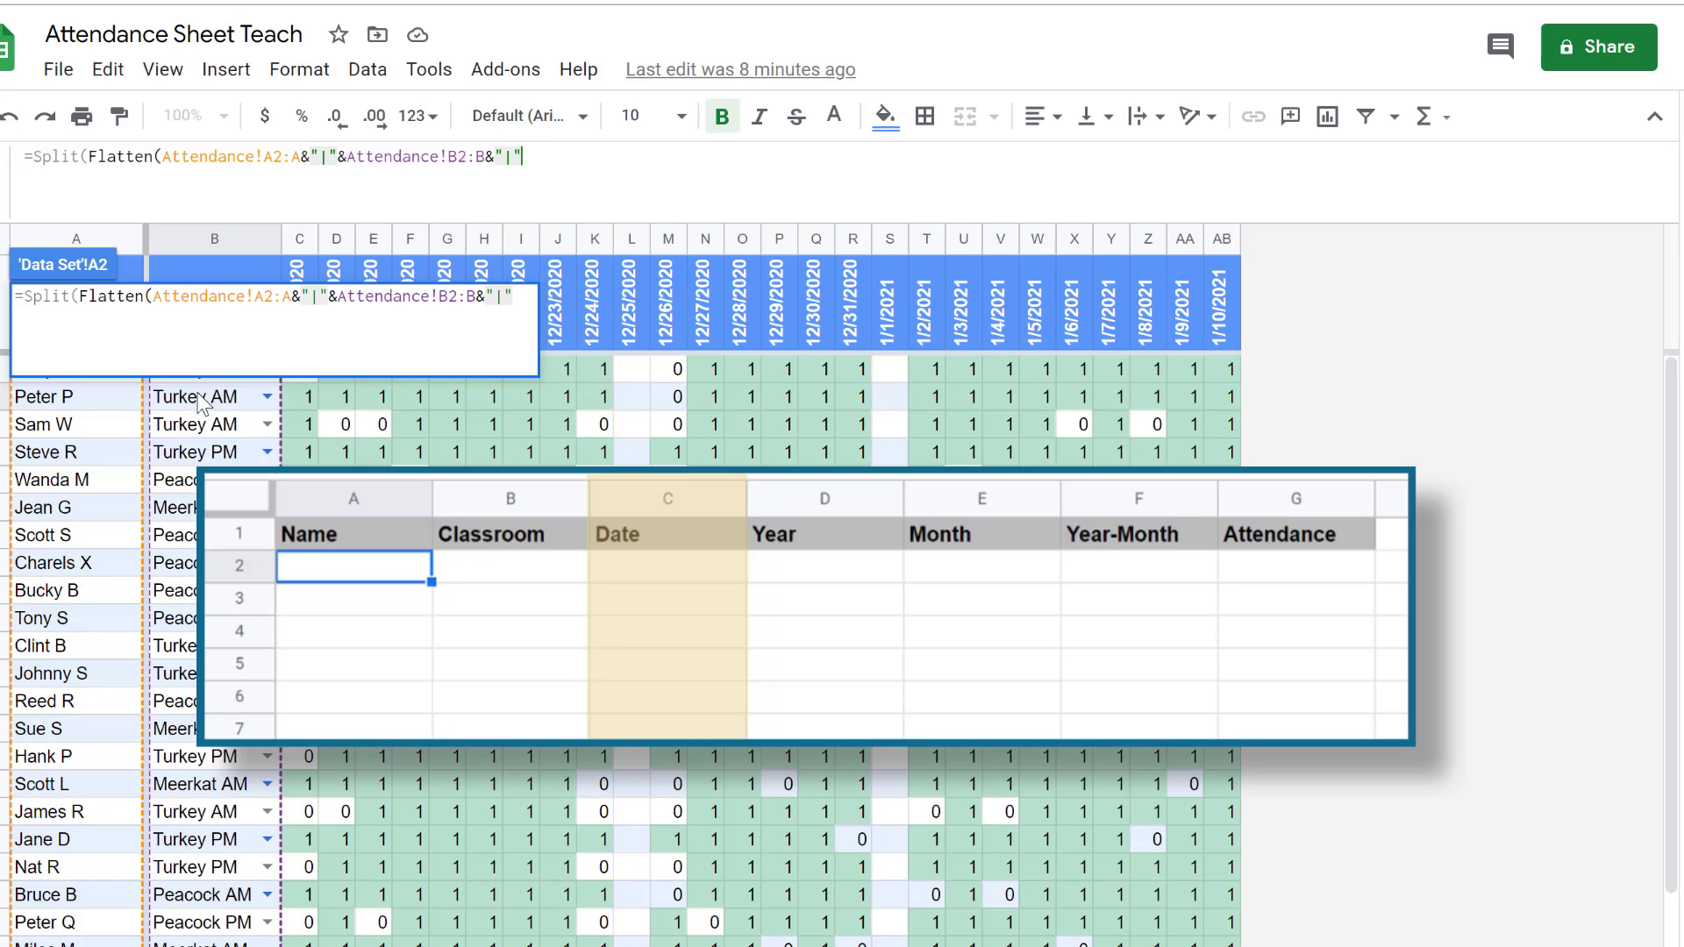
{"action": "type", "text": "&"}
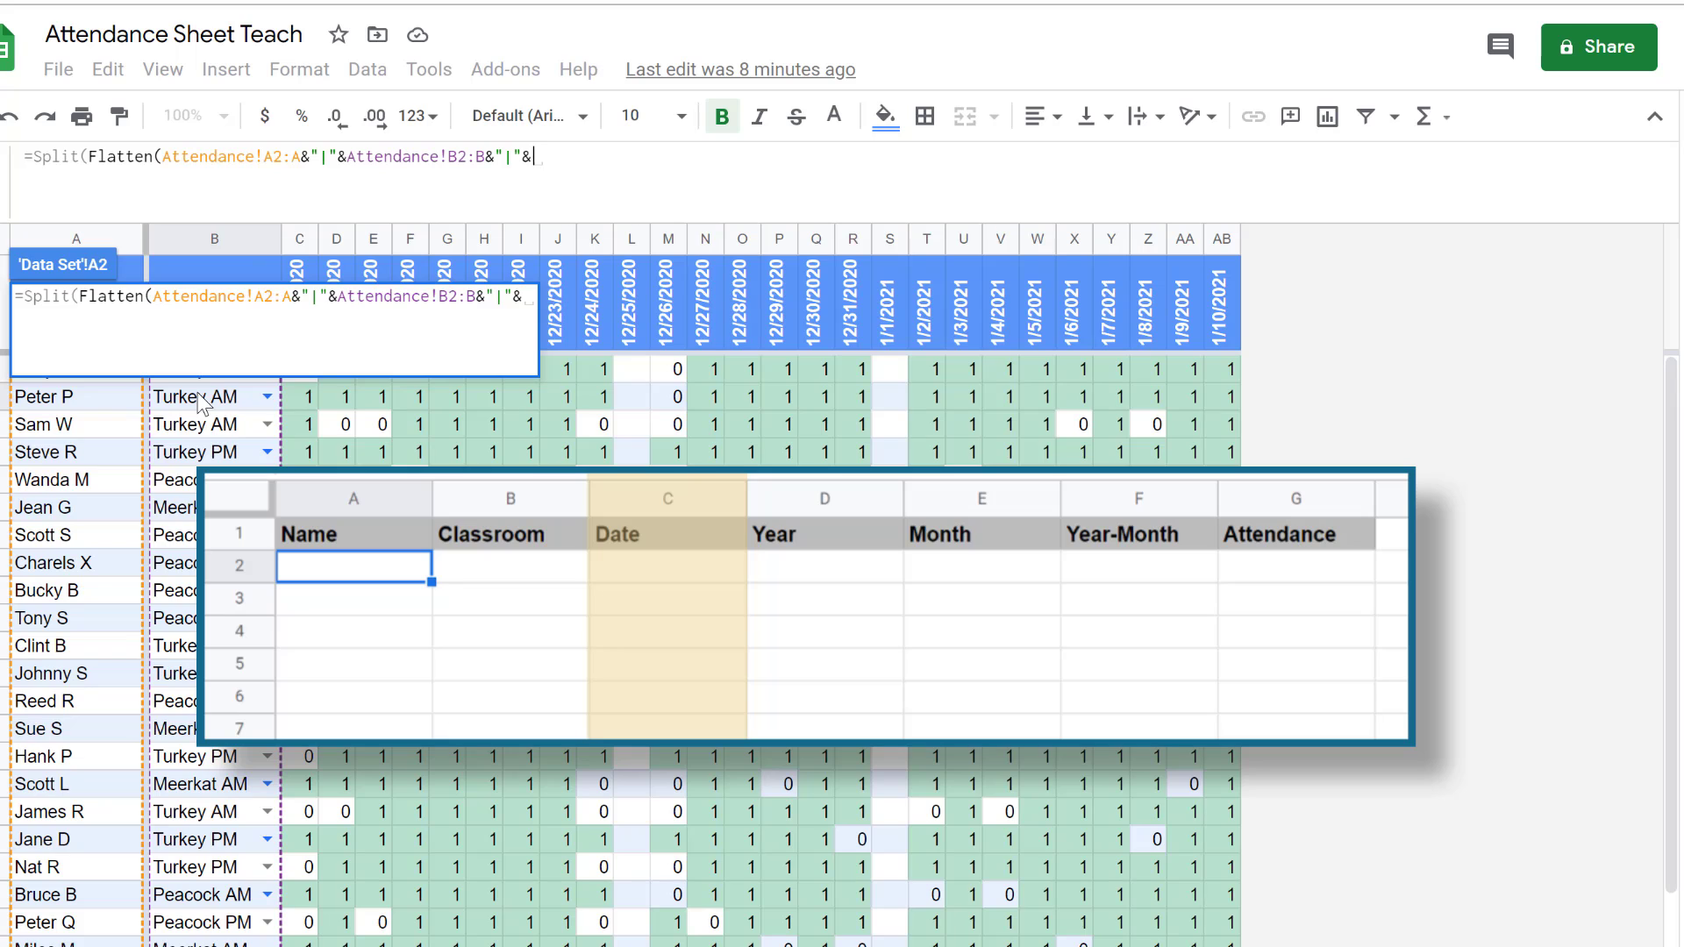
{"action": "type", "text": "text"}
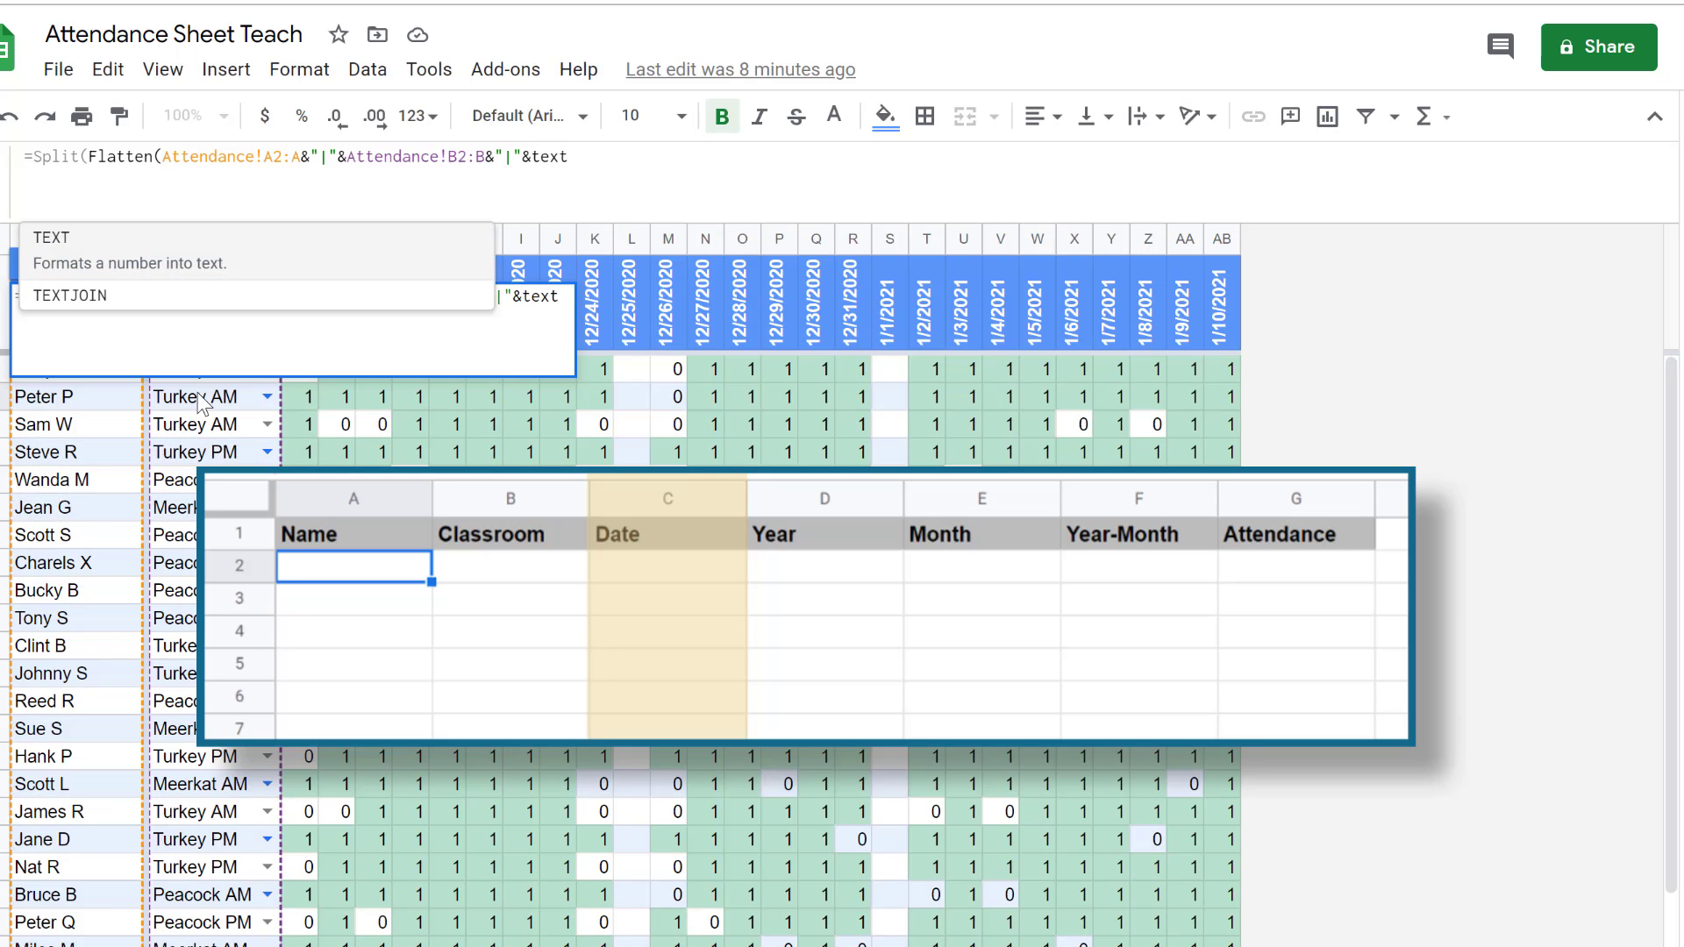
{"action": "type", "text": "("}
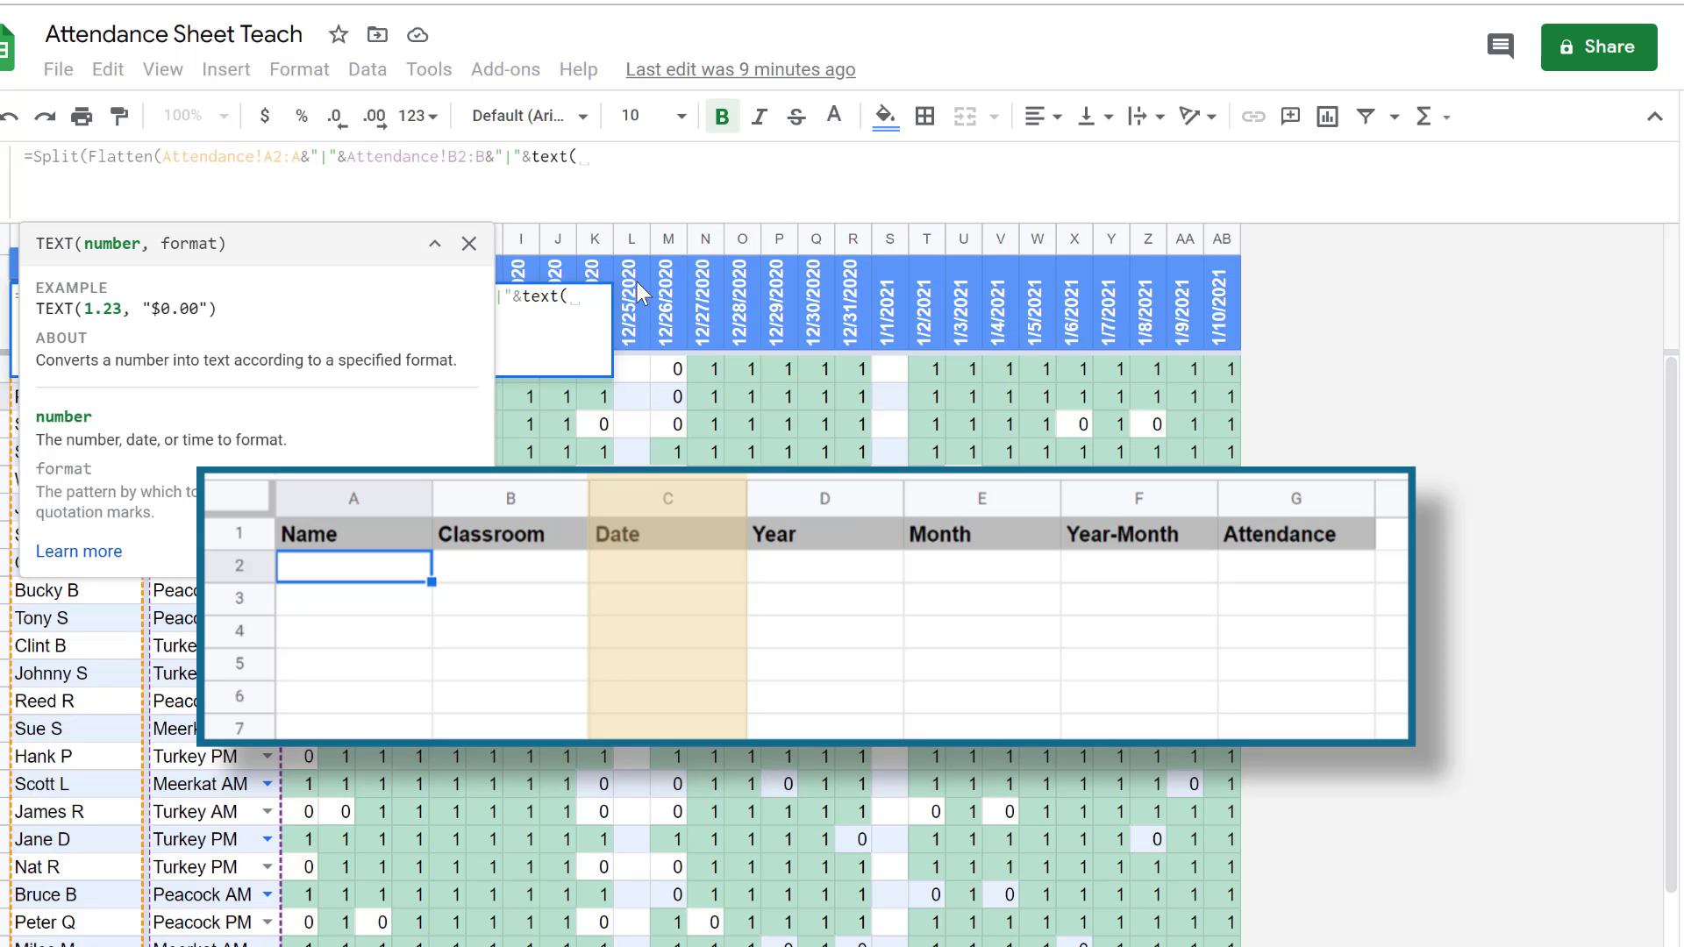
Step: Complete the date field's TEXT function with the open-ended header row Attendance!C1:1 and the format "m/d/yyyy"
{"action": "type", "text": "Attendance!"}
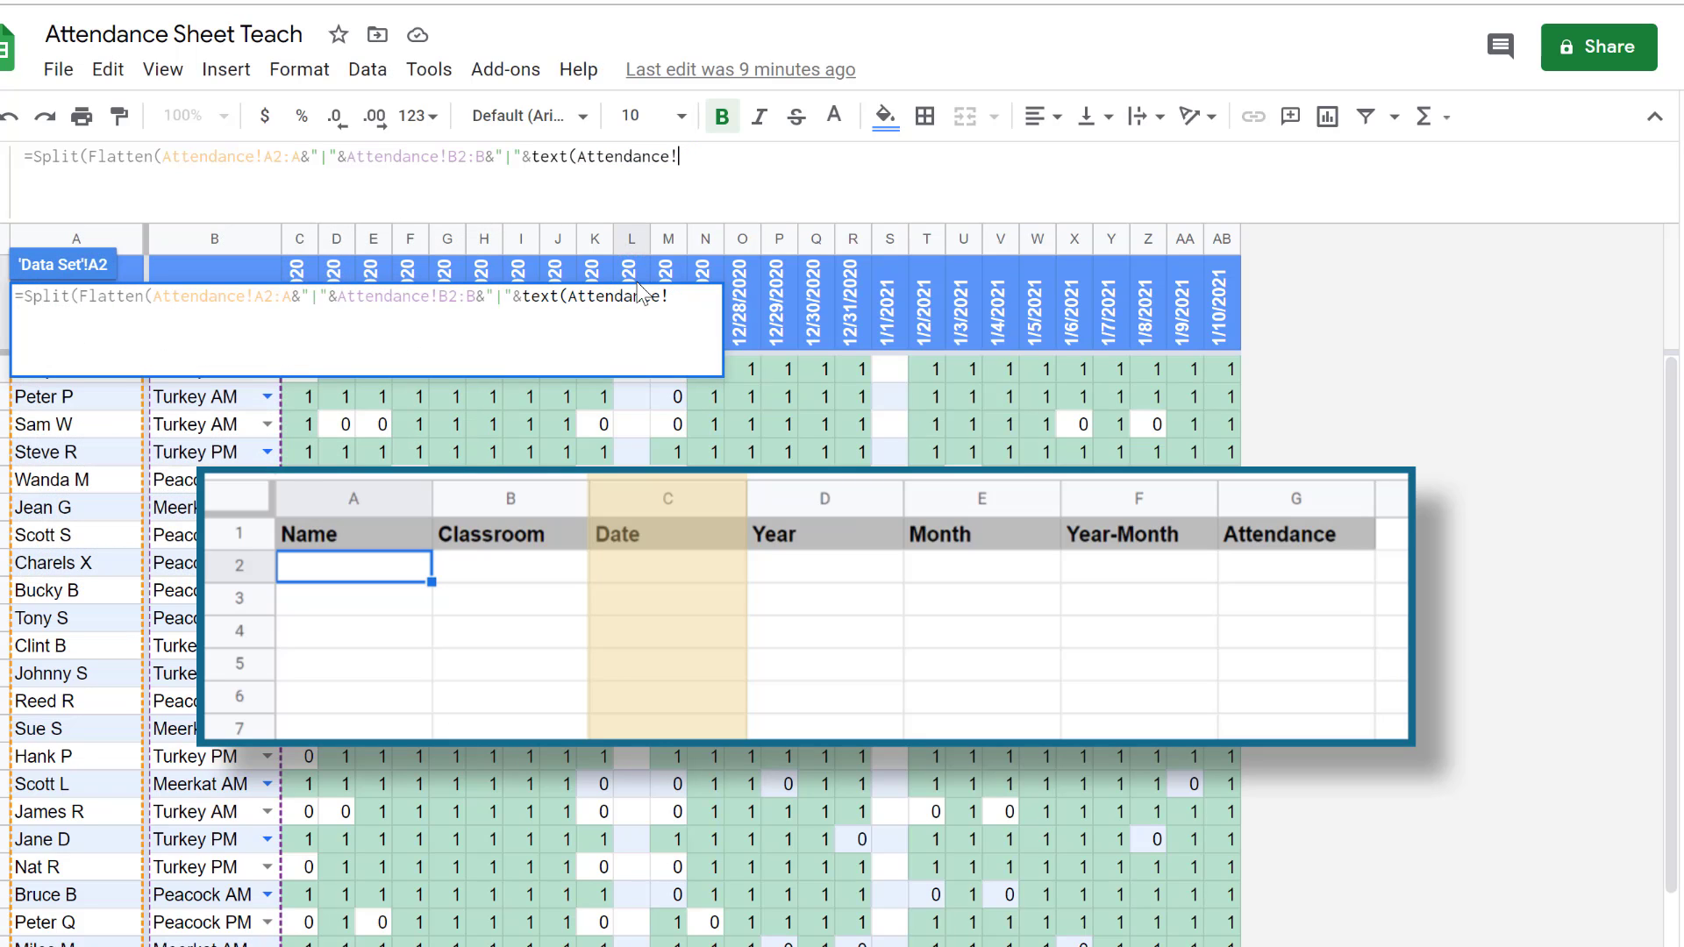
{"action": "type", "text": "C1:1"}
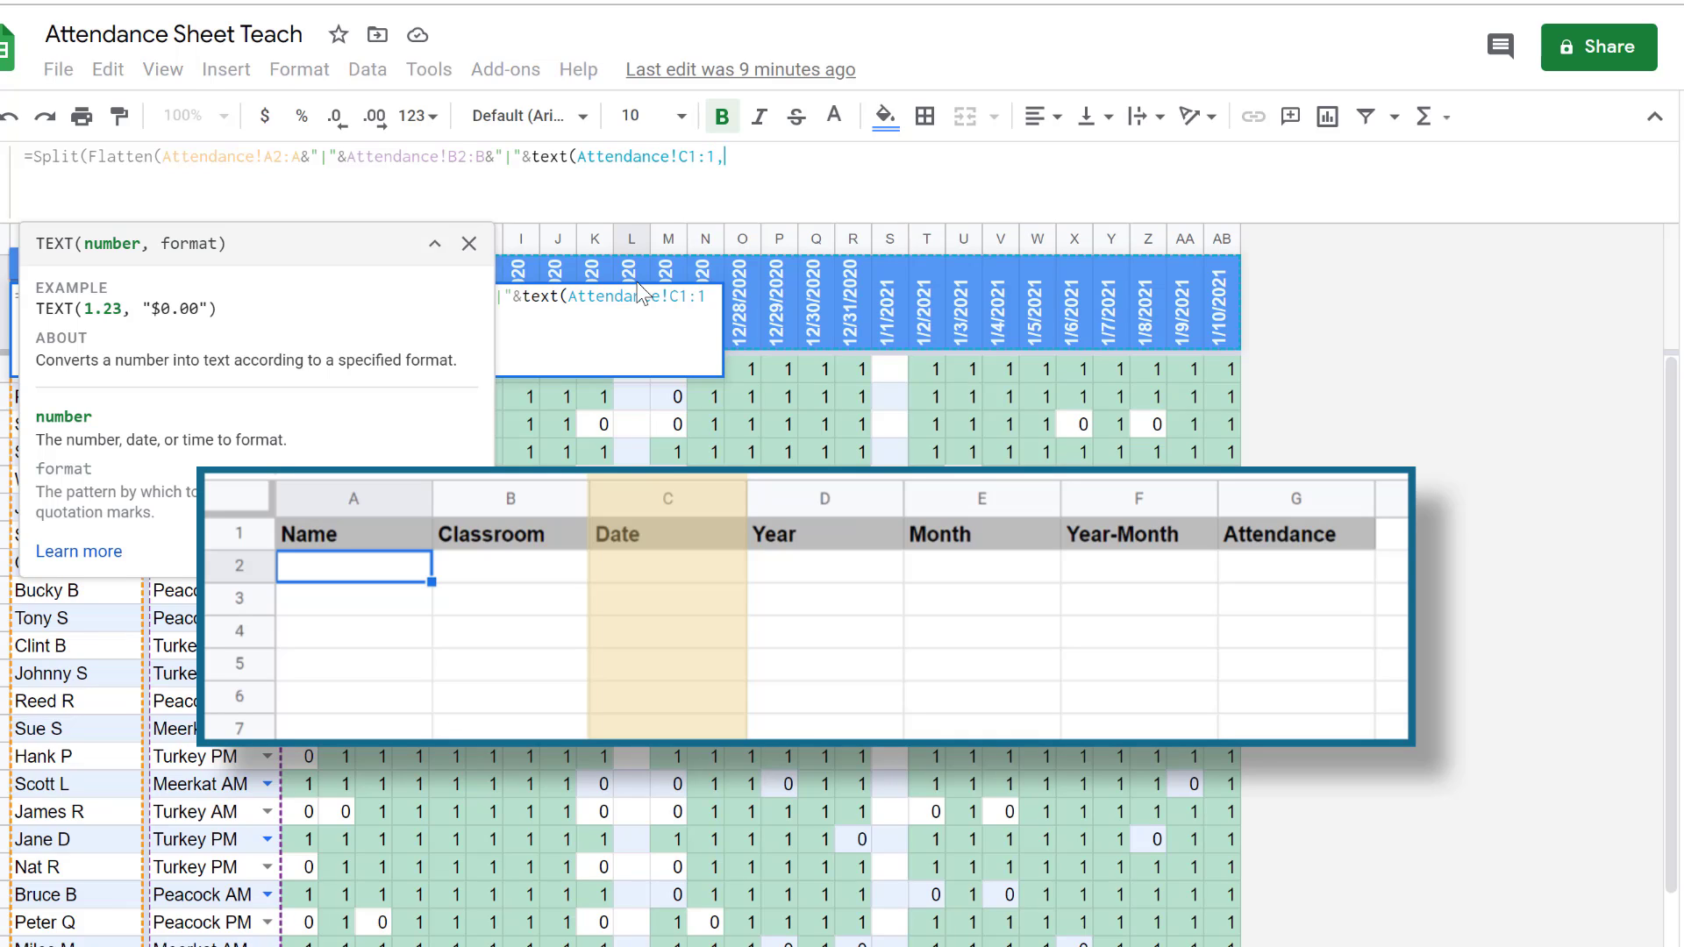
{"action": "type", "text": ",\""}
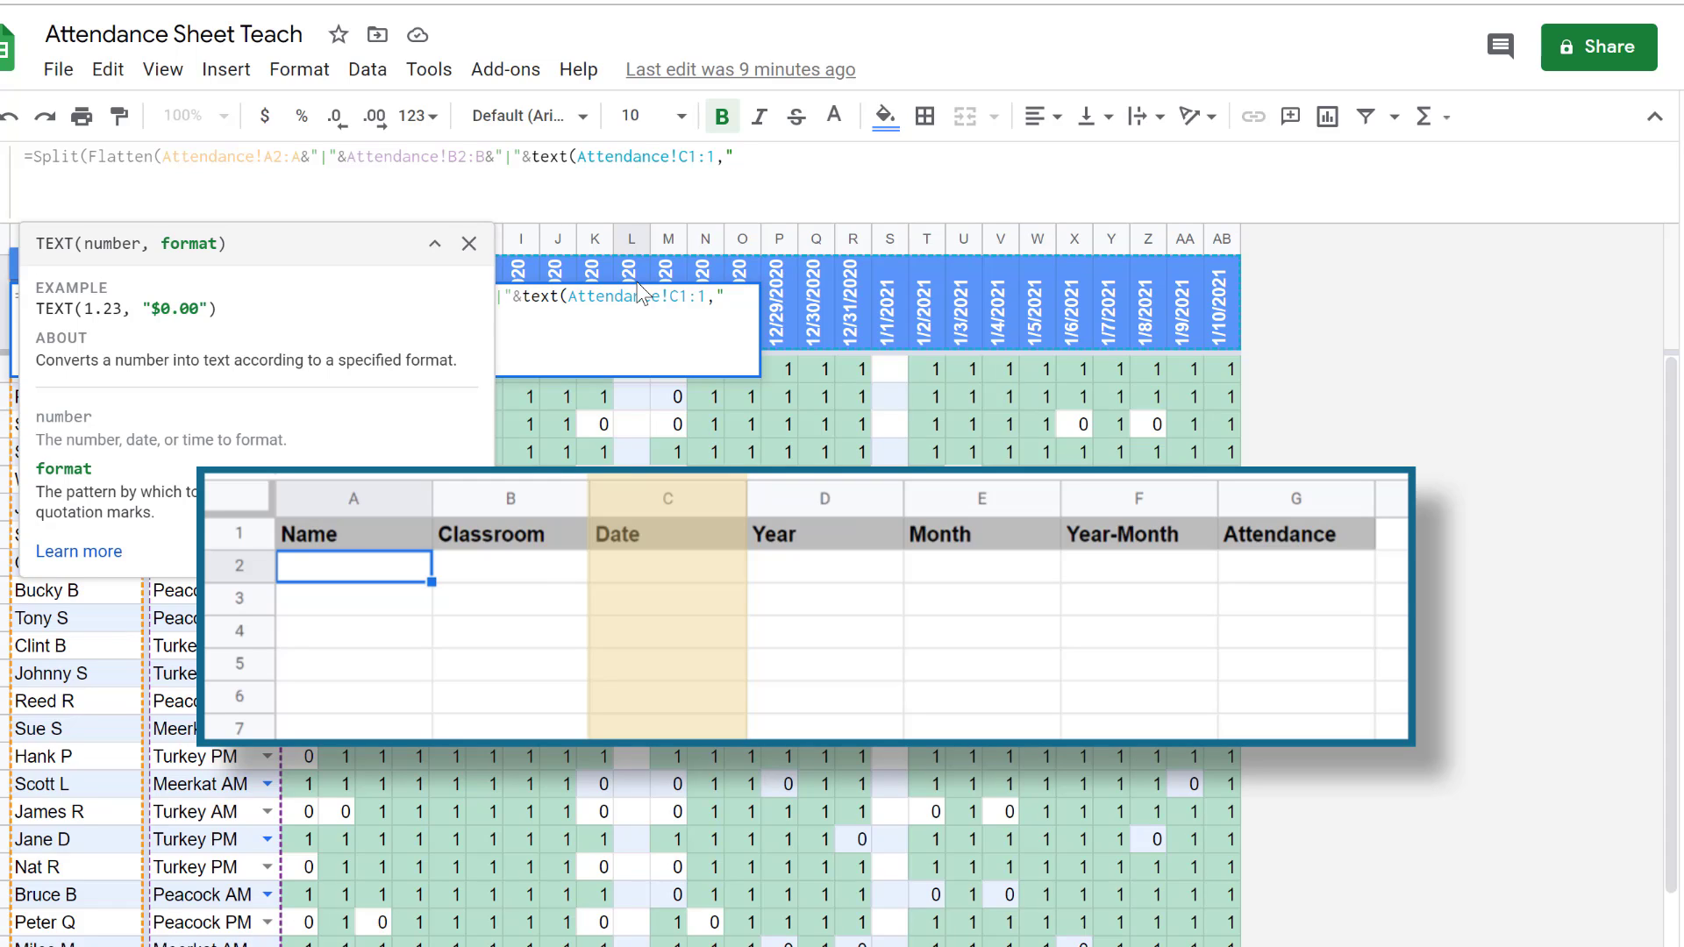
{"action": "type", "text": "d"}
{"action": "key", "text": "BackSpace"}
{"action": "type", "text": "m/d/yy"}
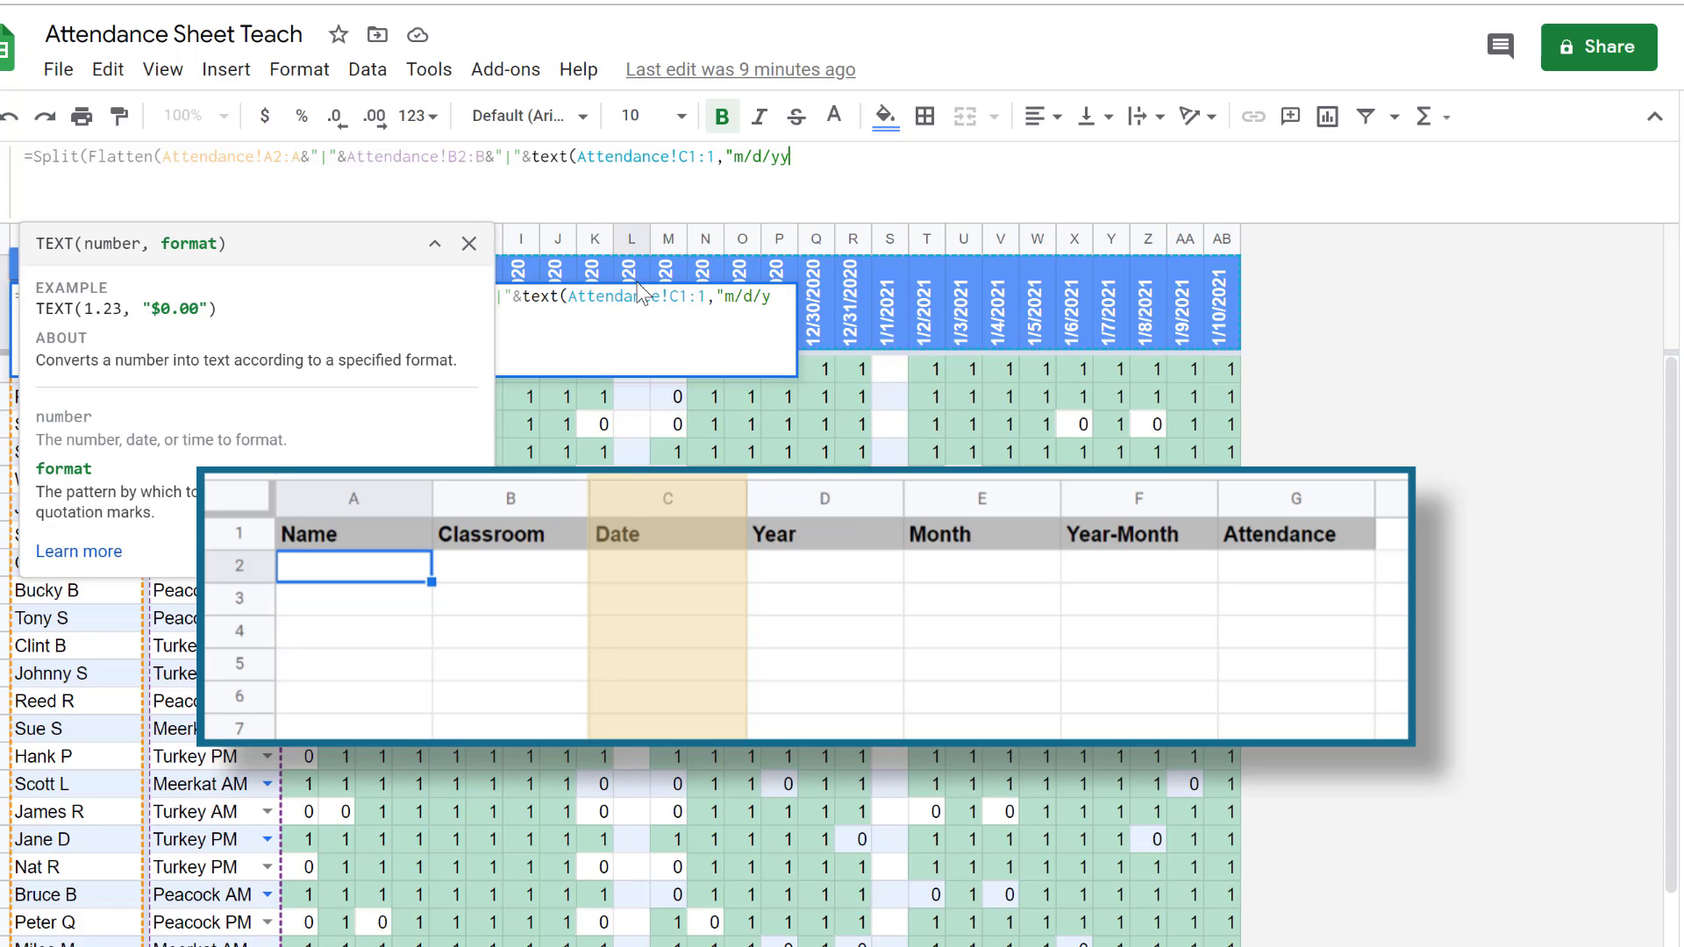
{"action": "type", "text": "yy"}
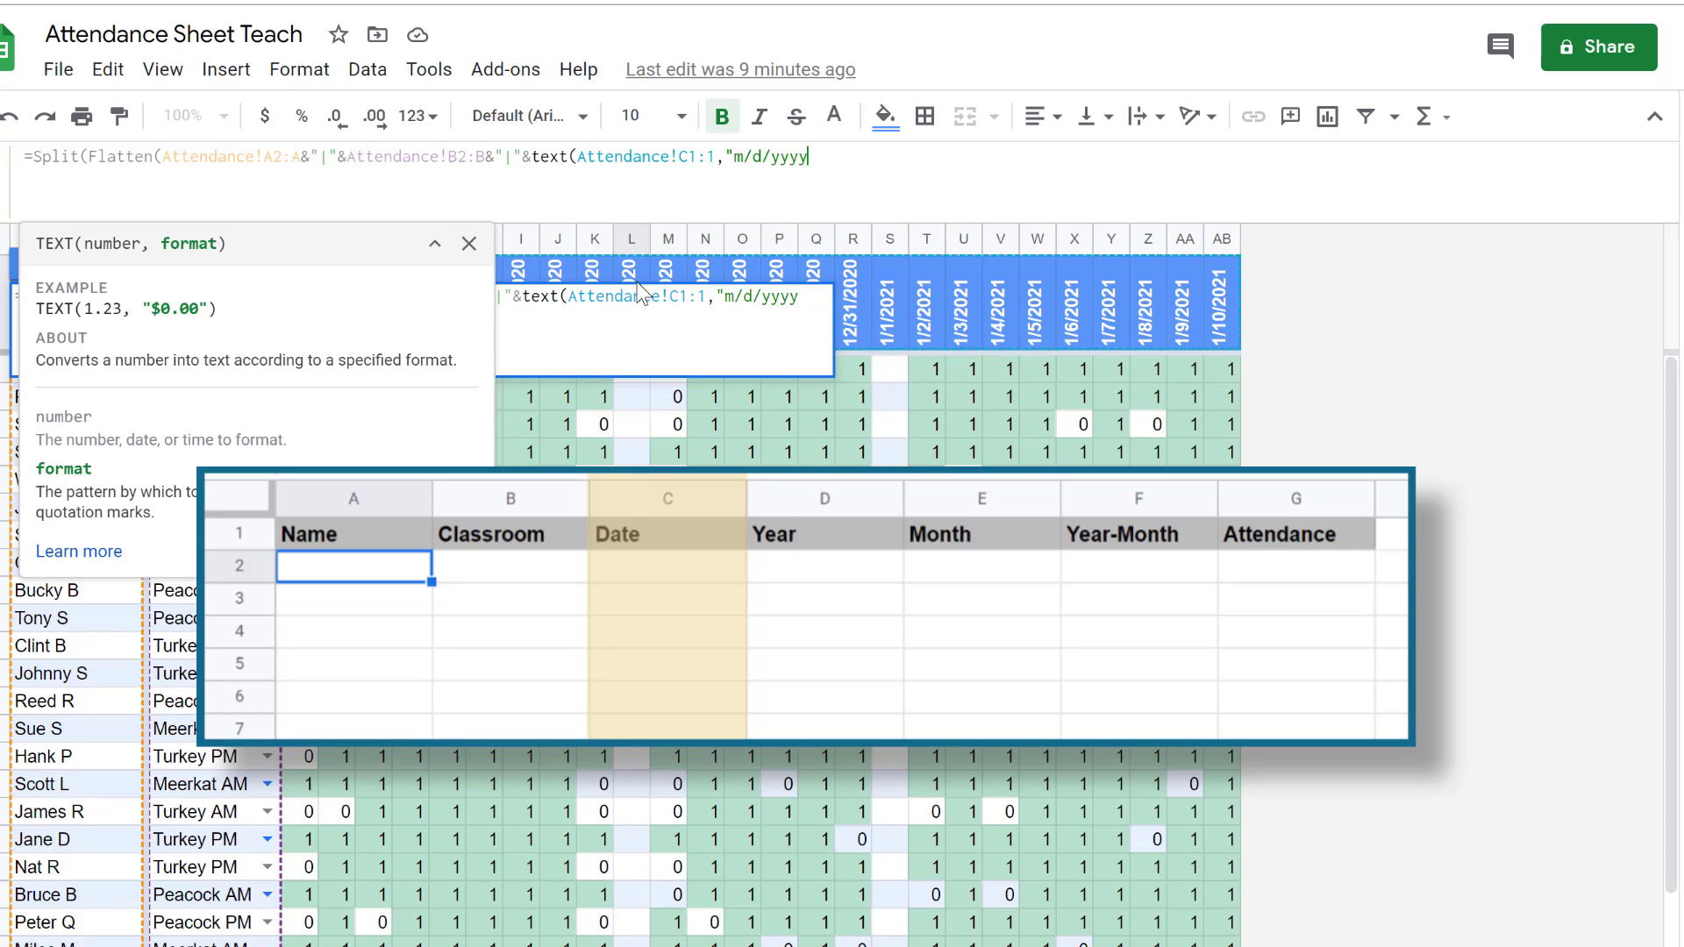
{"action": "type", "text": "\")"}
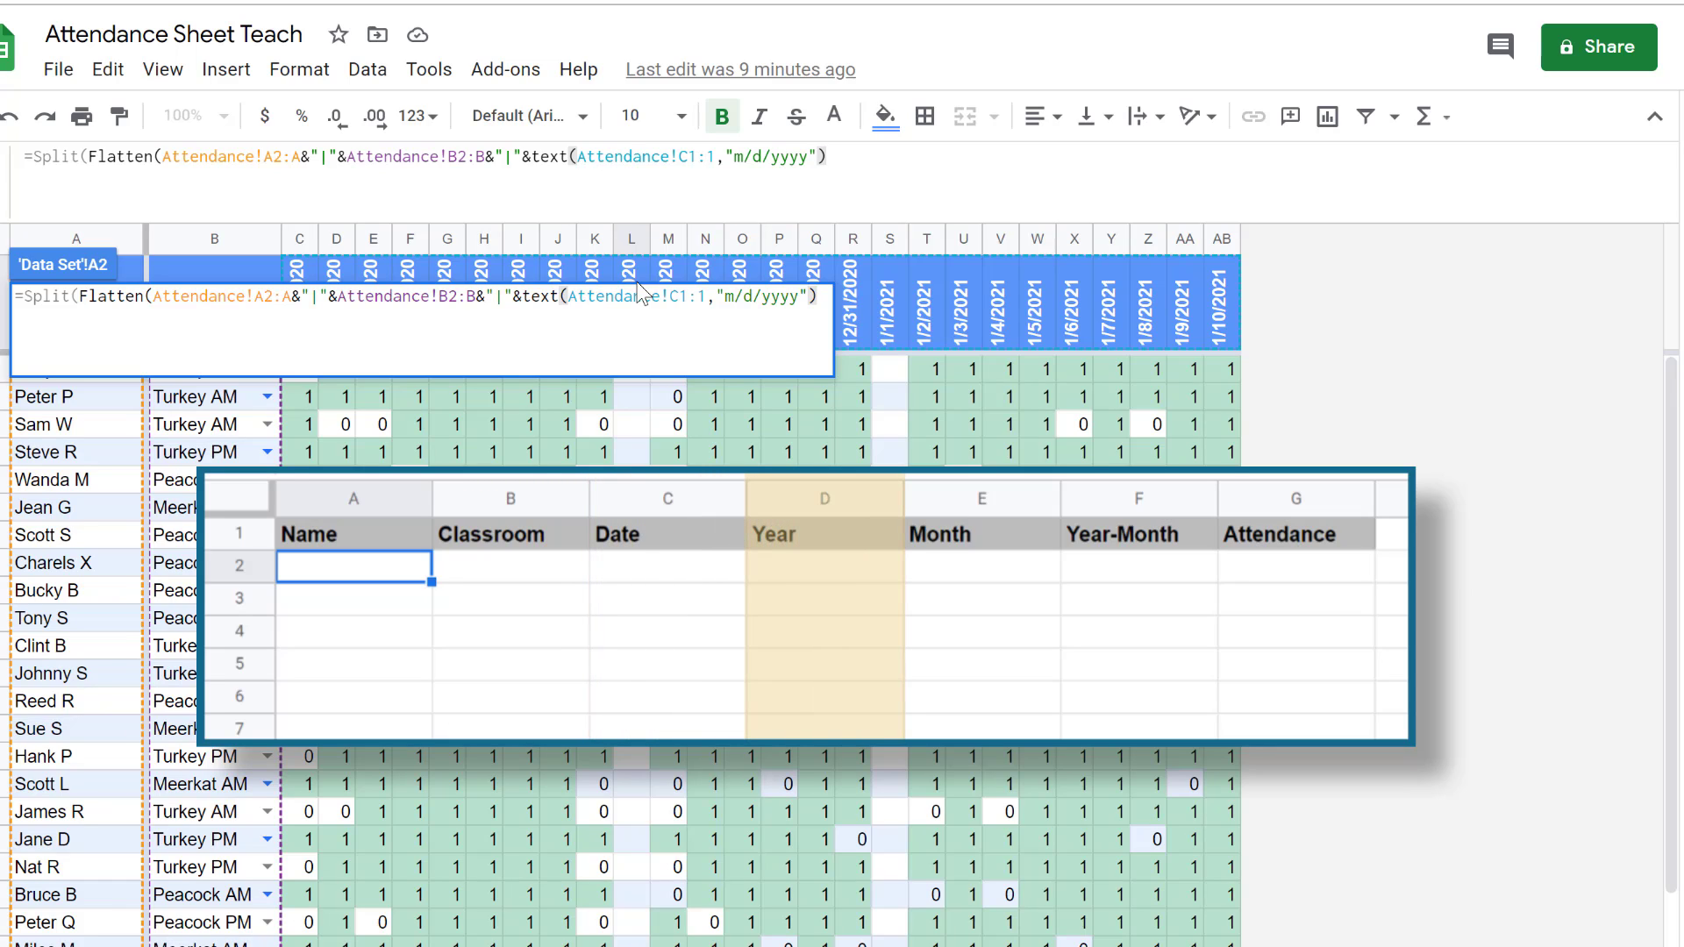
Step: Append &"|"&text( after the date field to start the year field of the formula
{"action": "type", "text": "&"}
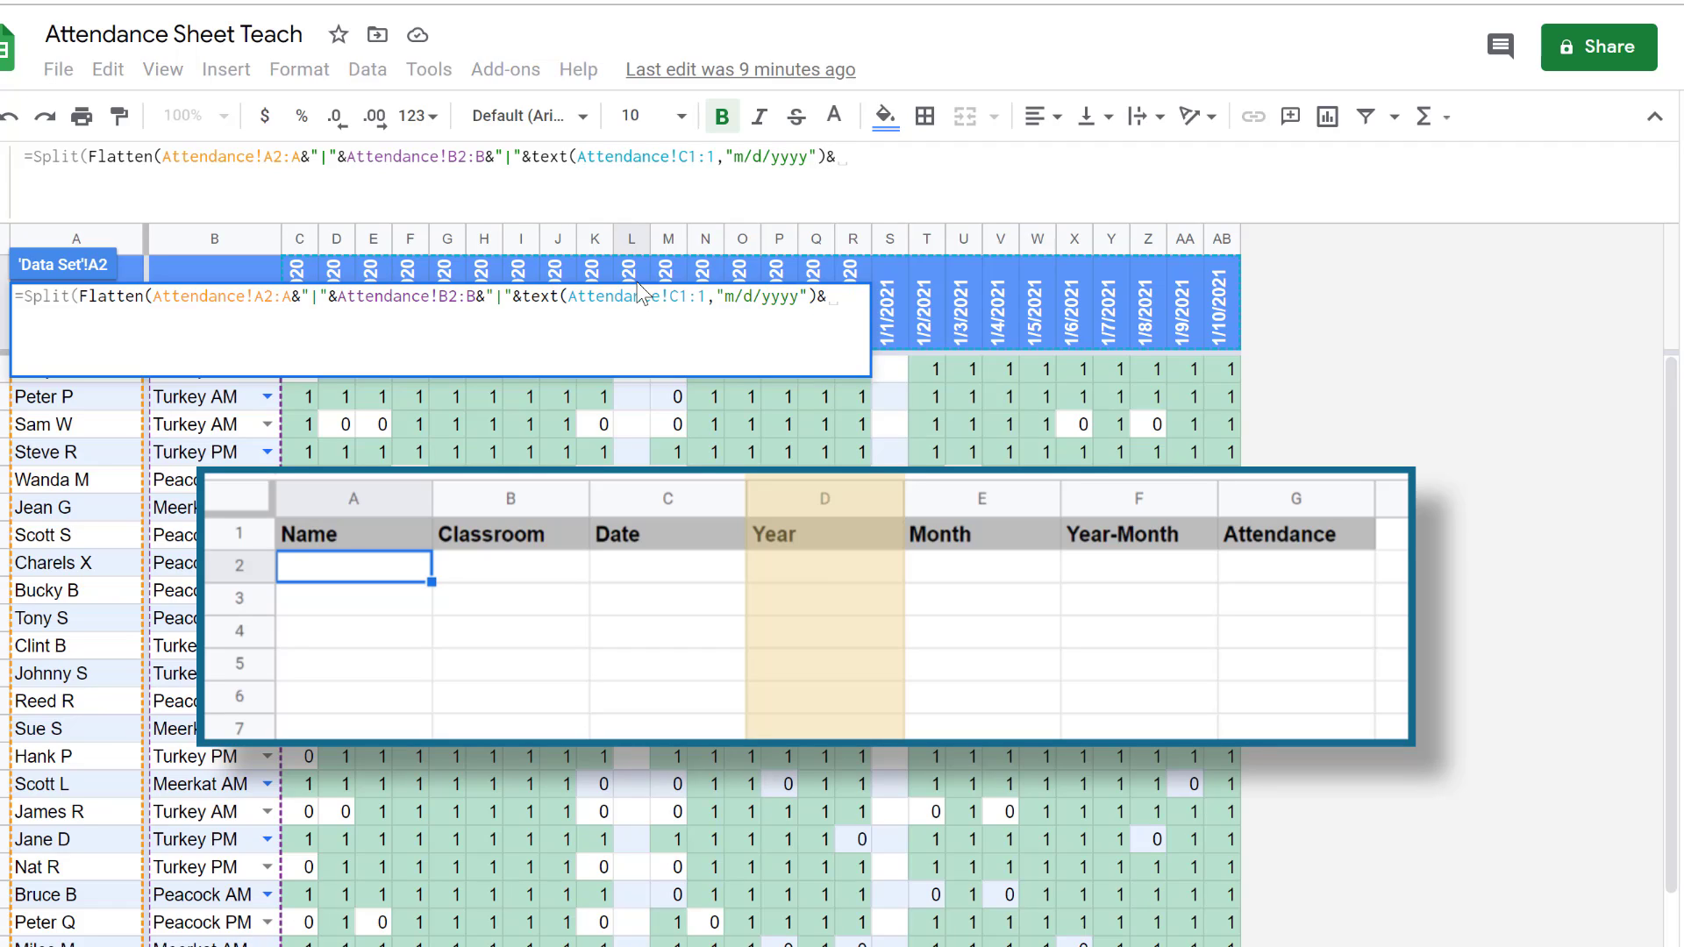
{"action": "type", "text": "\""}
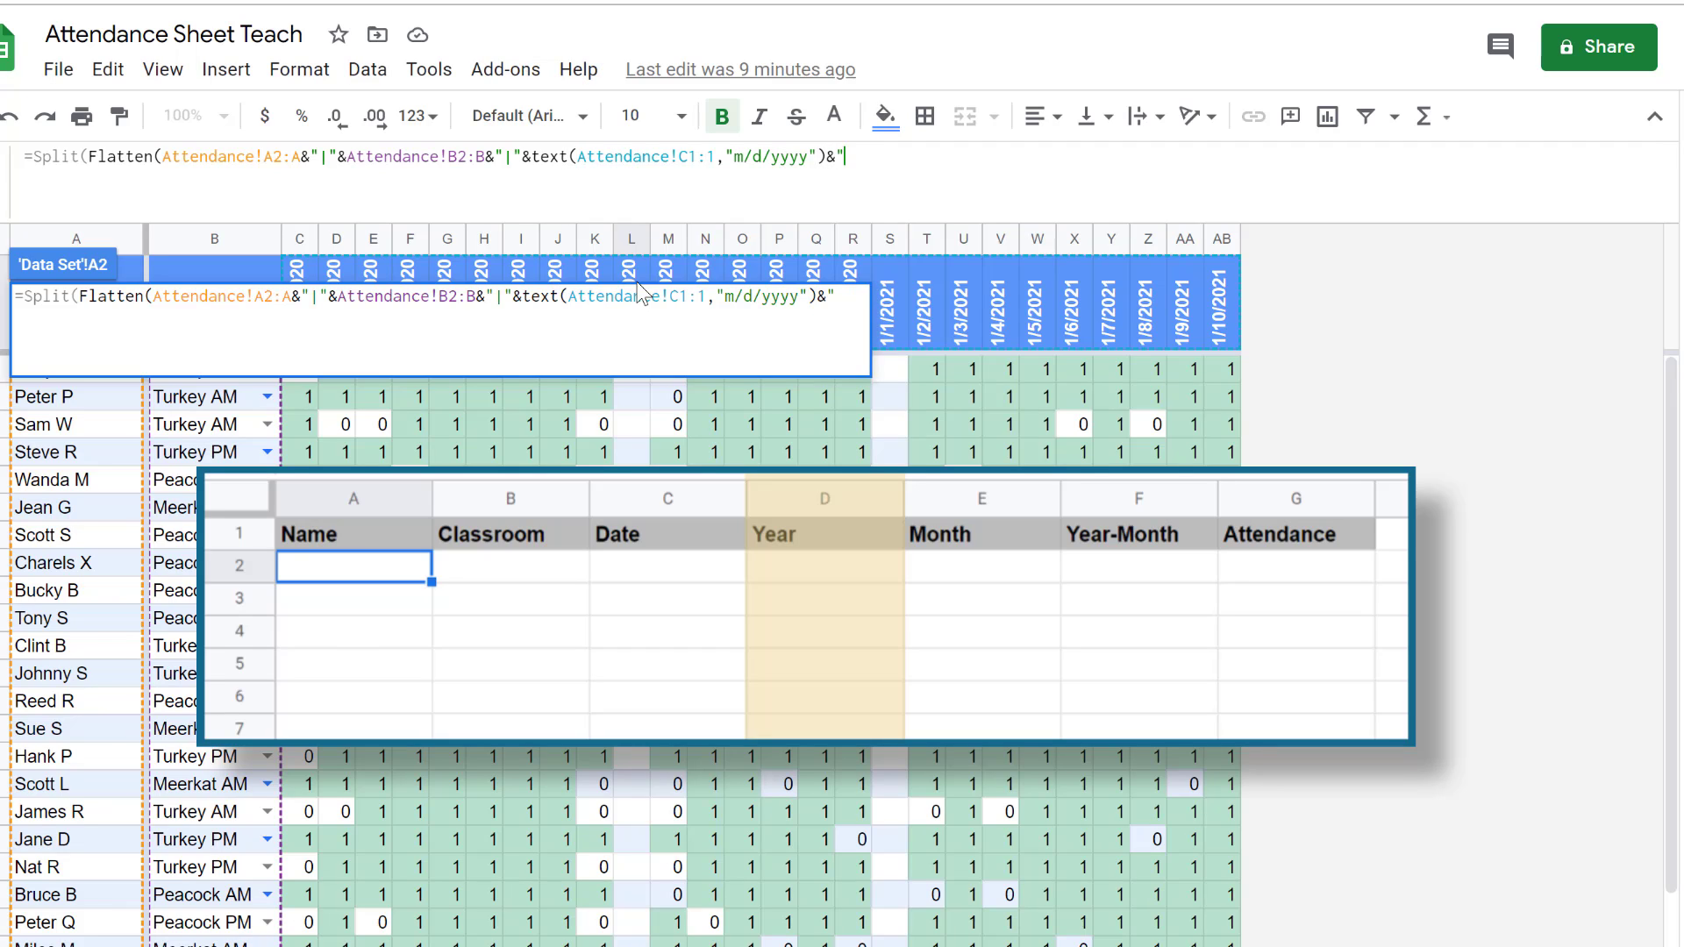
{"action": "type", "text": "|\""}
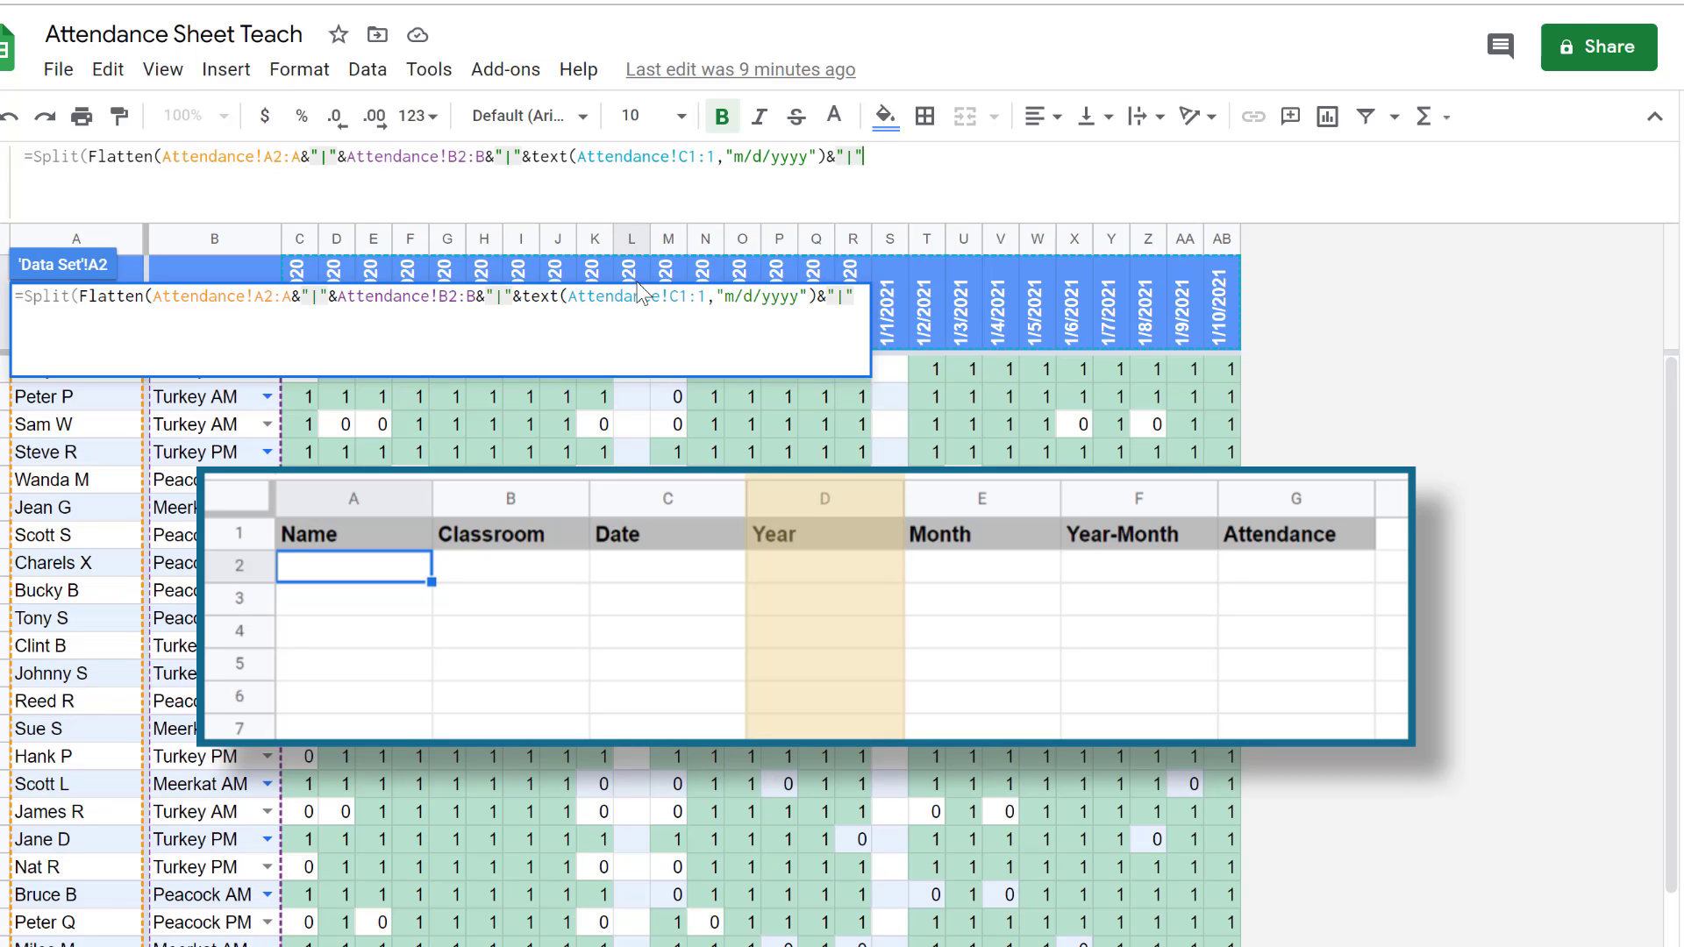
{"action": "type", "text": "&"}
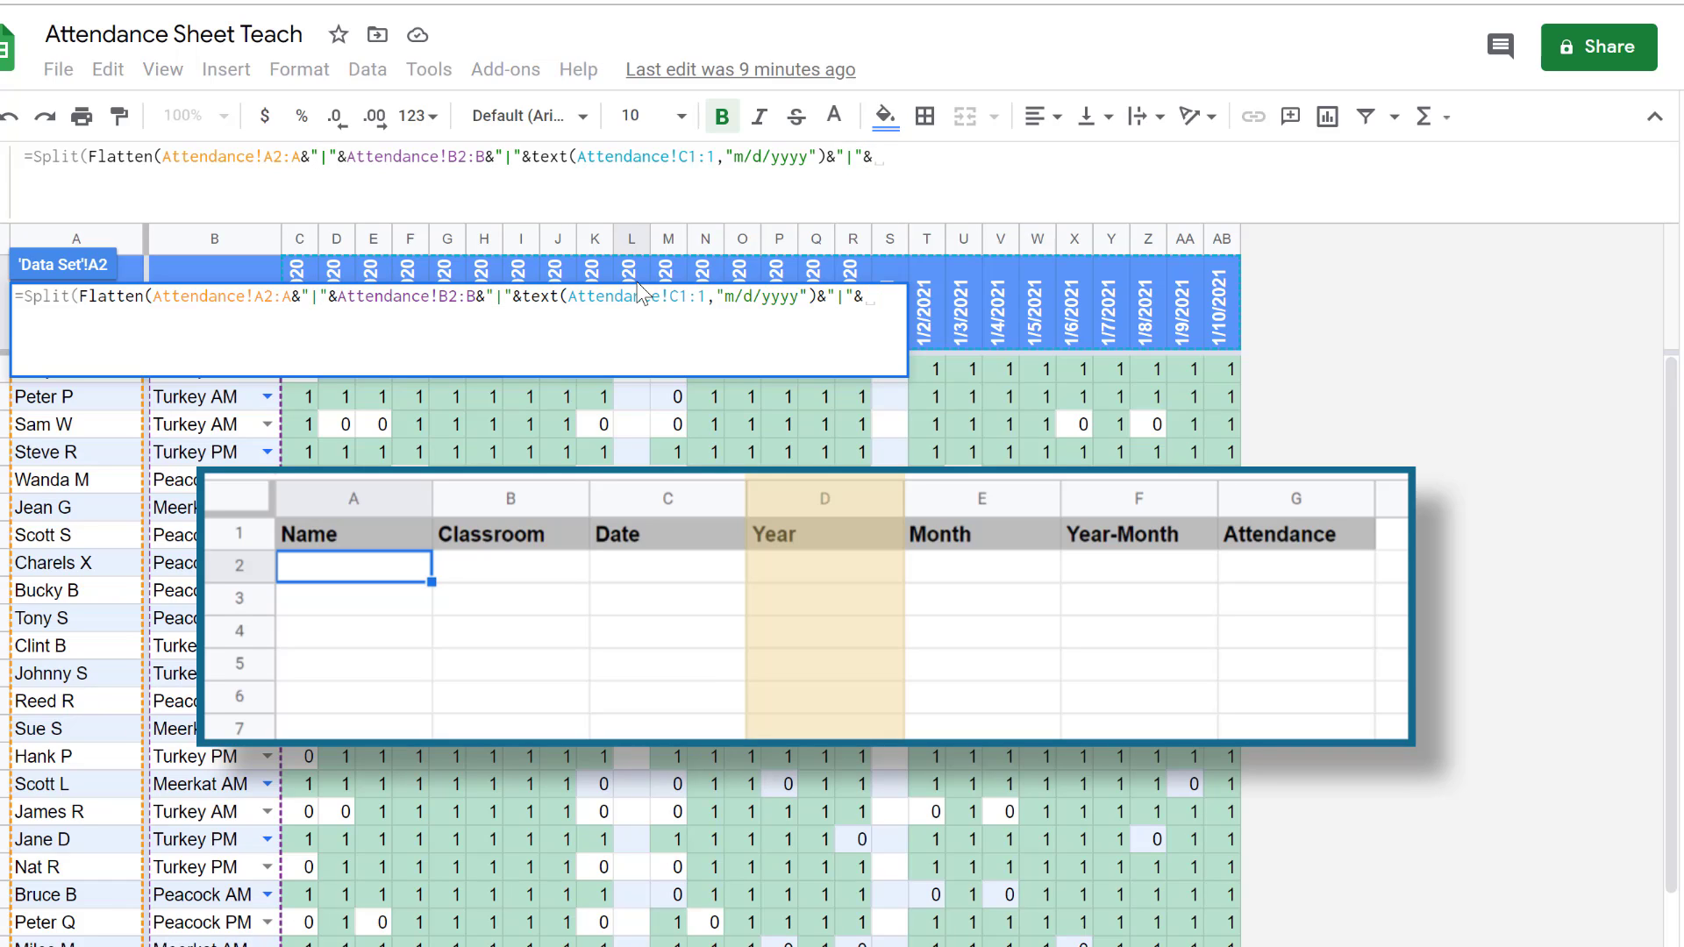
{"action": "type", "text": "text"}
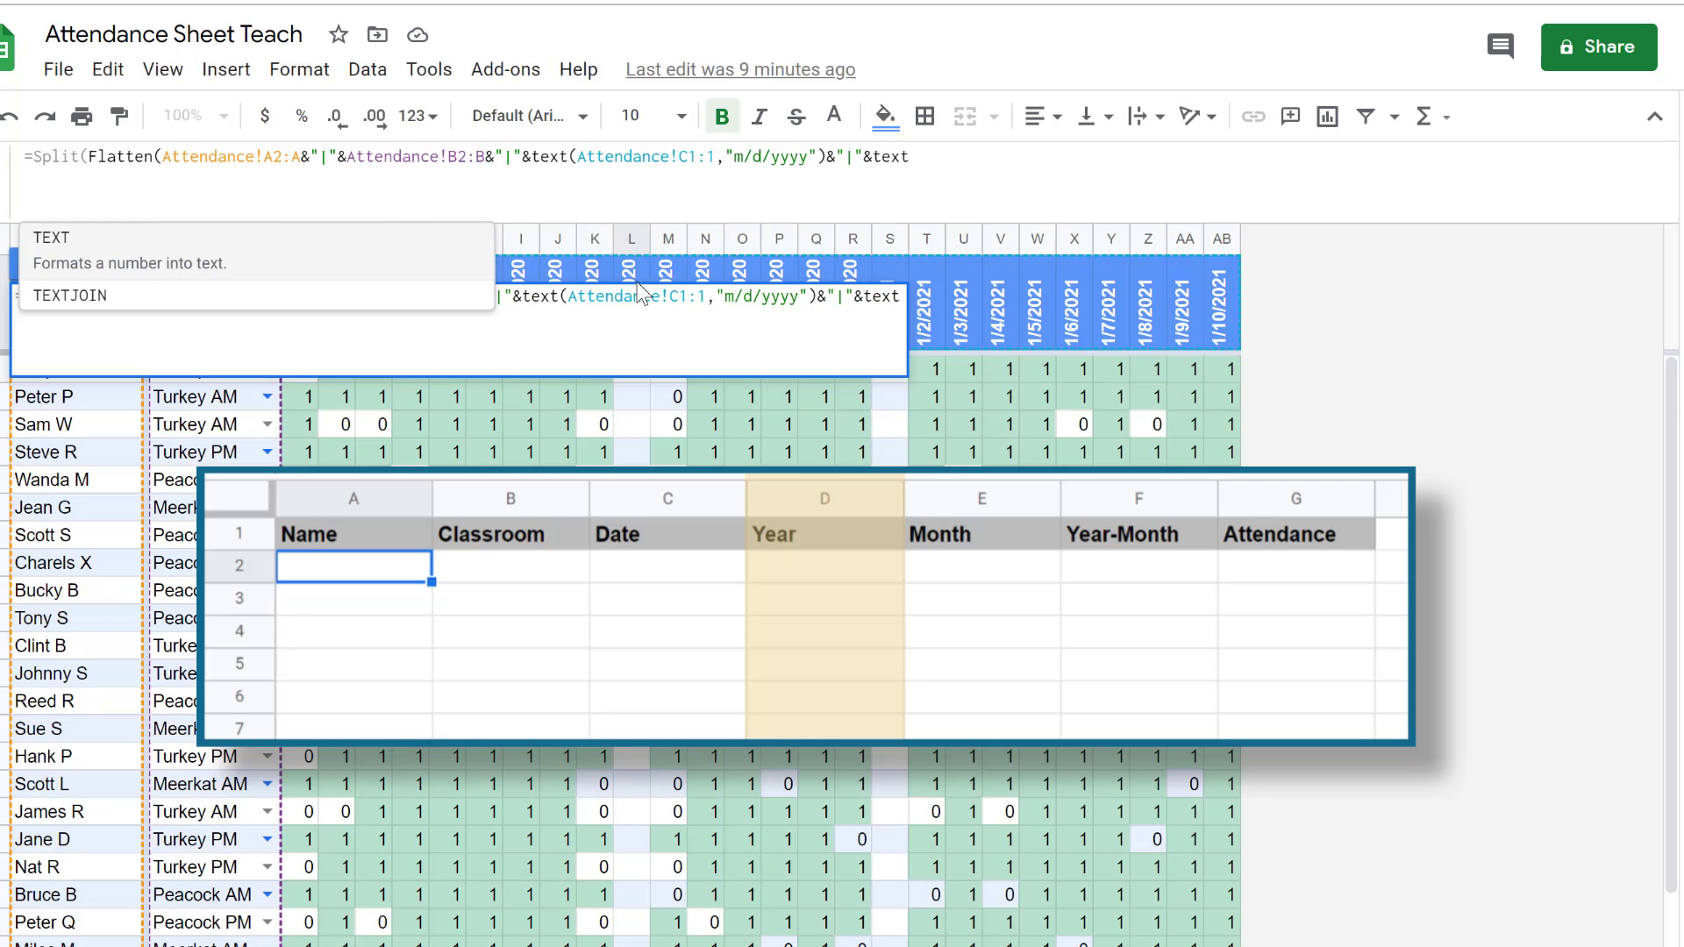
{"action": "type", "text": "("}
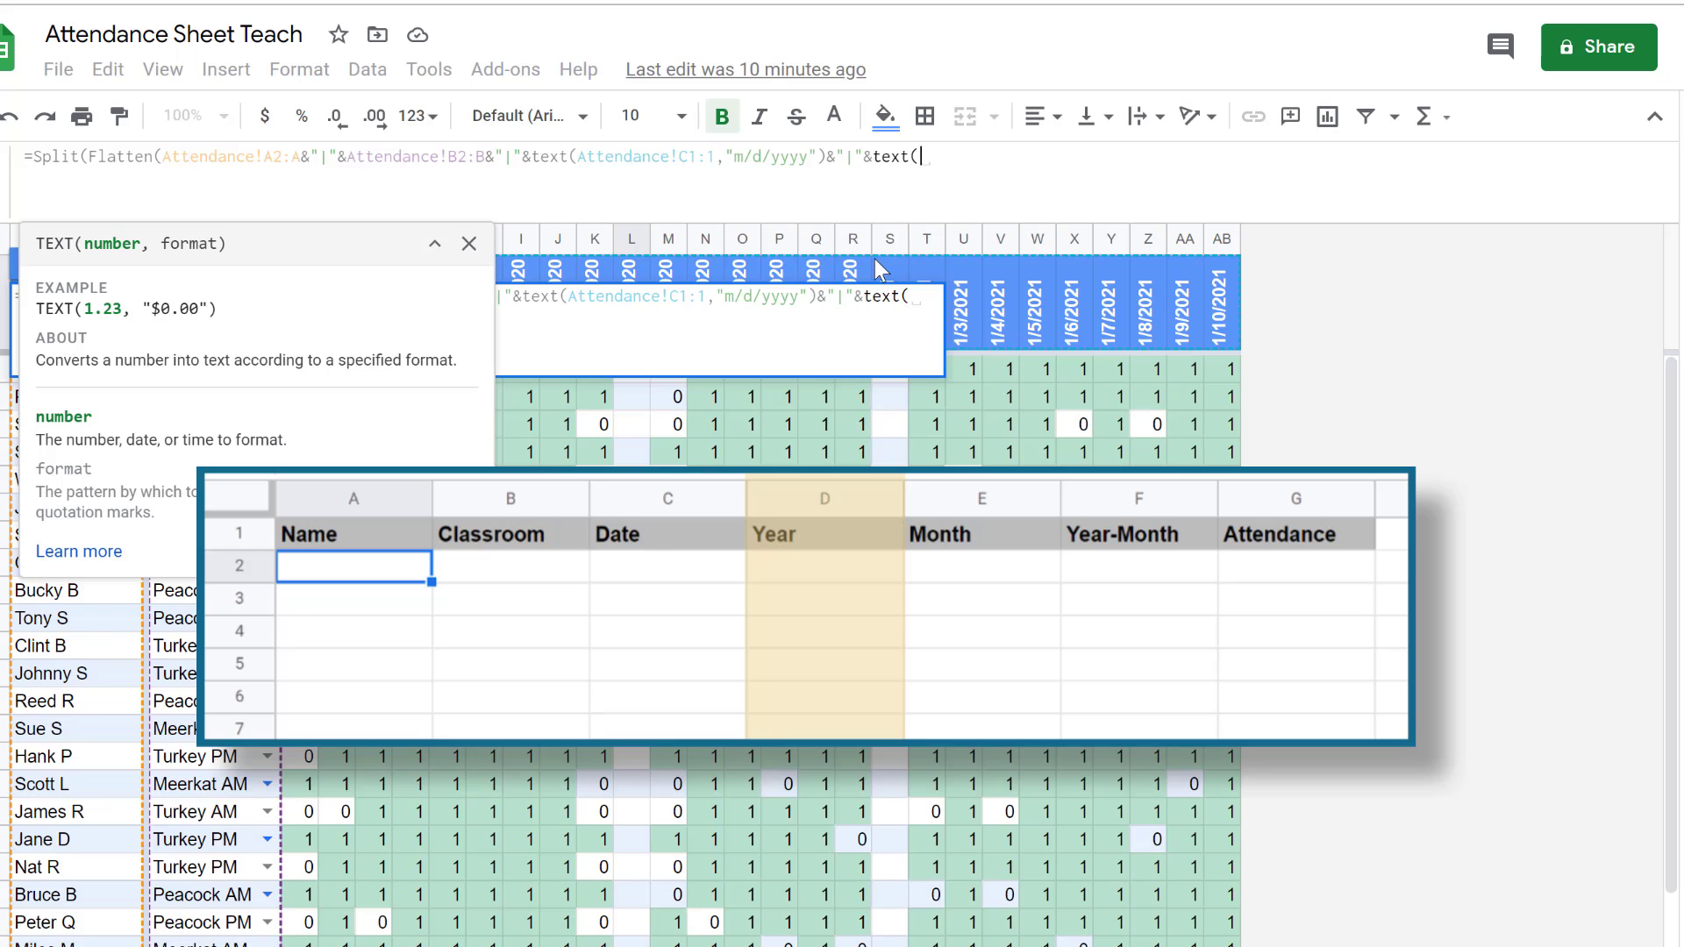
Step: Complete the year field's TEXT function with the date header range Attendance!C1:1 and the format "yyyy"
{"action": "left_click", "coordinate": [964, 277]}
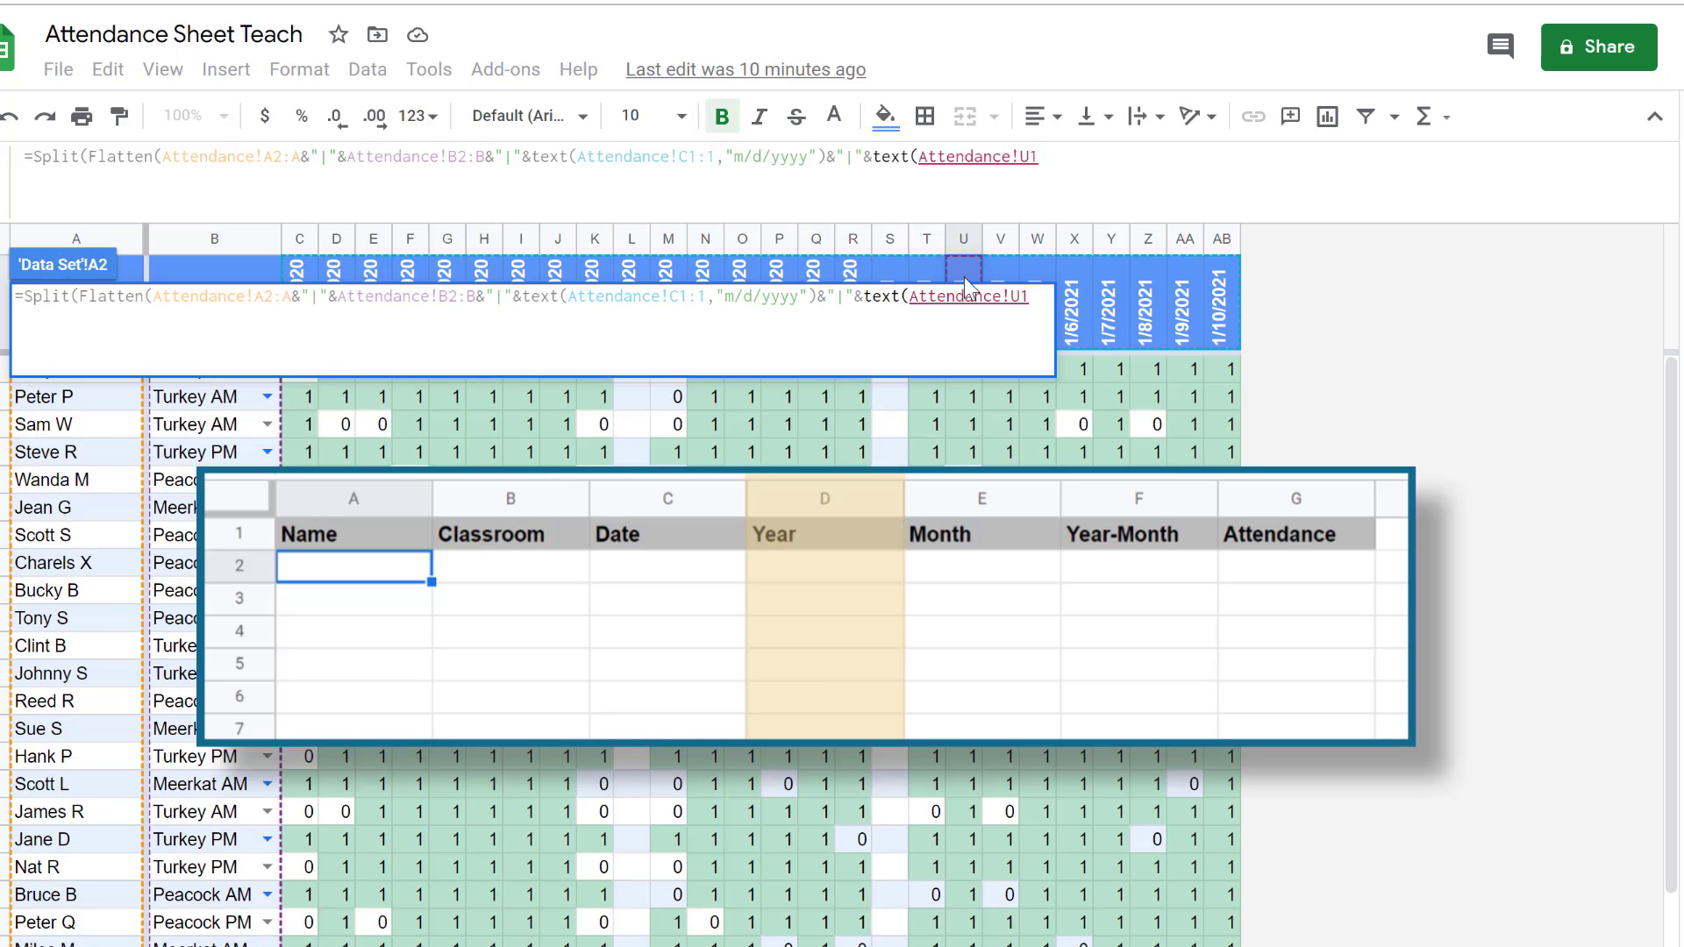
{"action": "key", "text": "BackSpace"}
{"action": "key", "text": "BackSpace"}
{"action": "type", "text": "C1"}
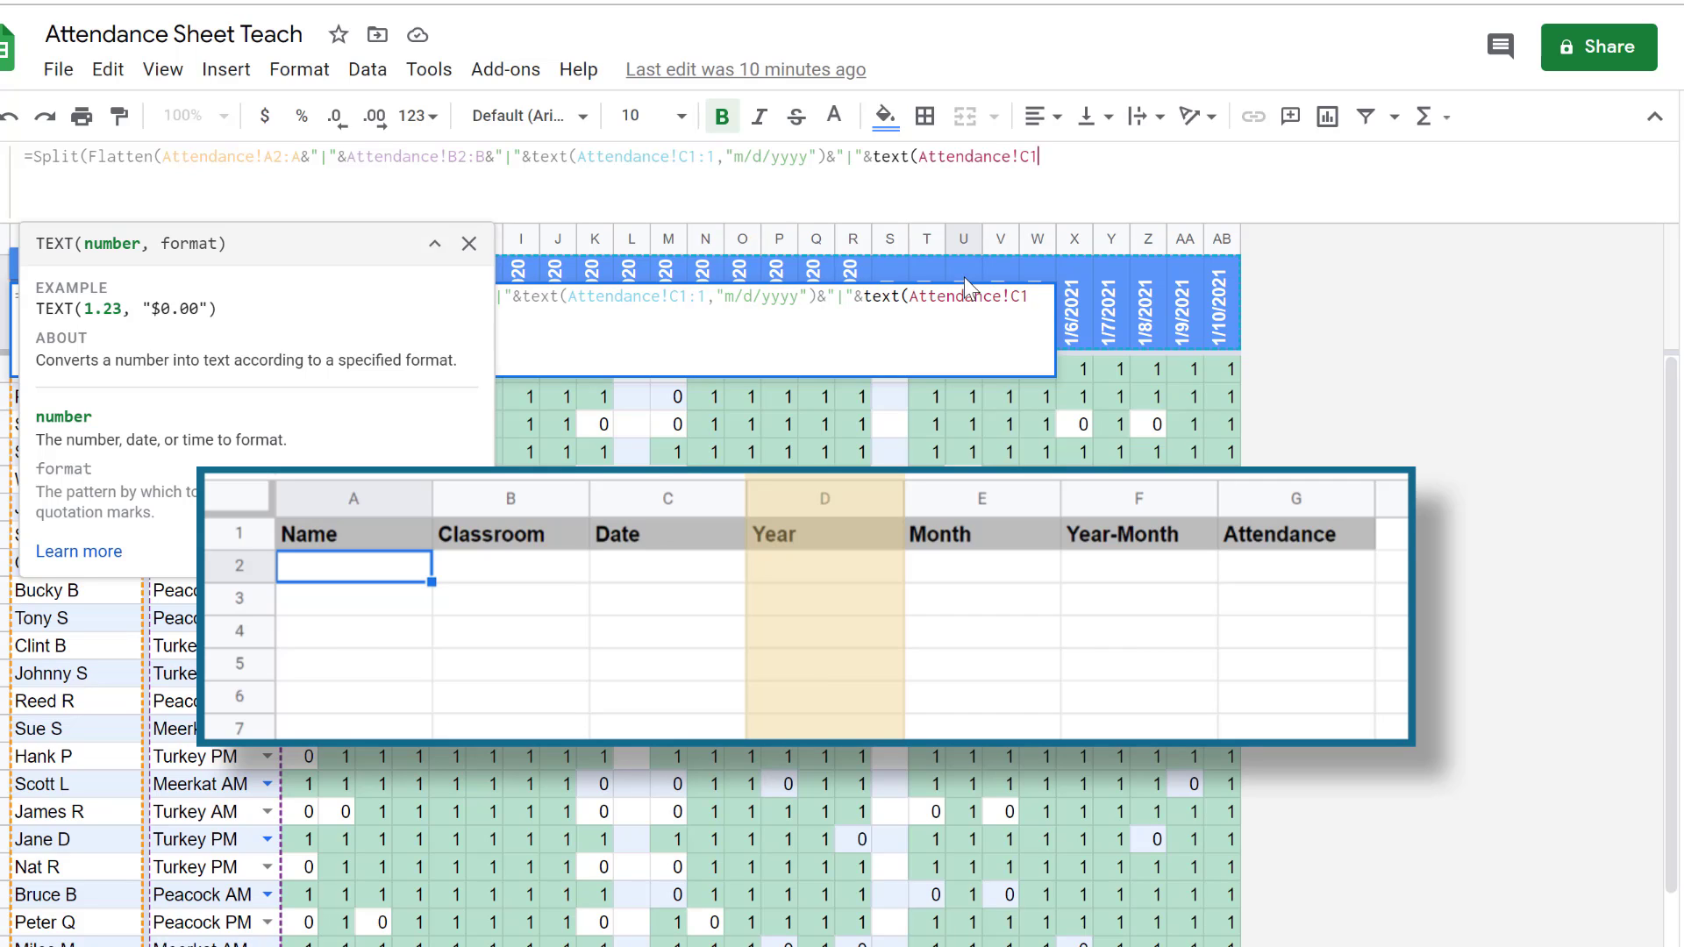
{"action": "type", "text": ":1"}
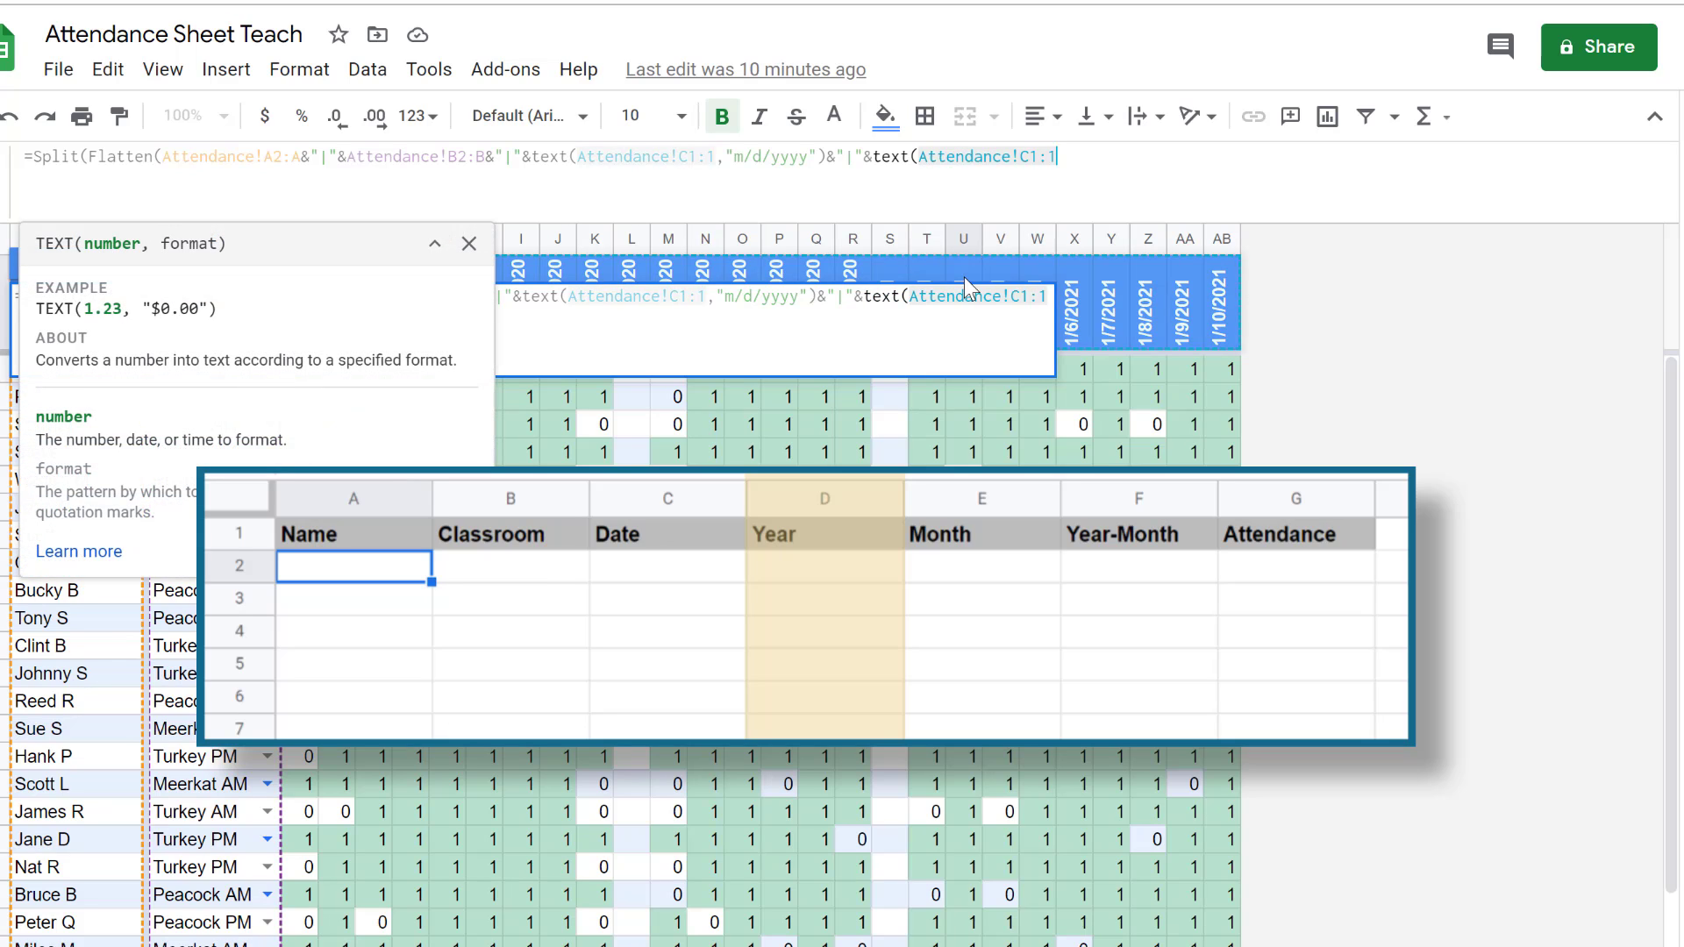
{"action": "type", "text": ","}
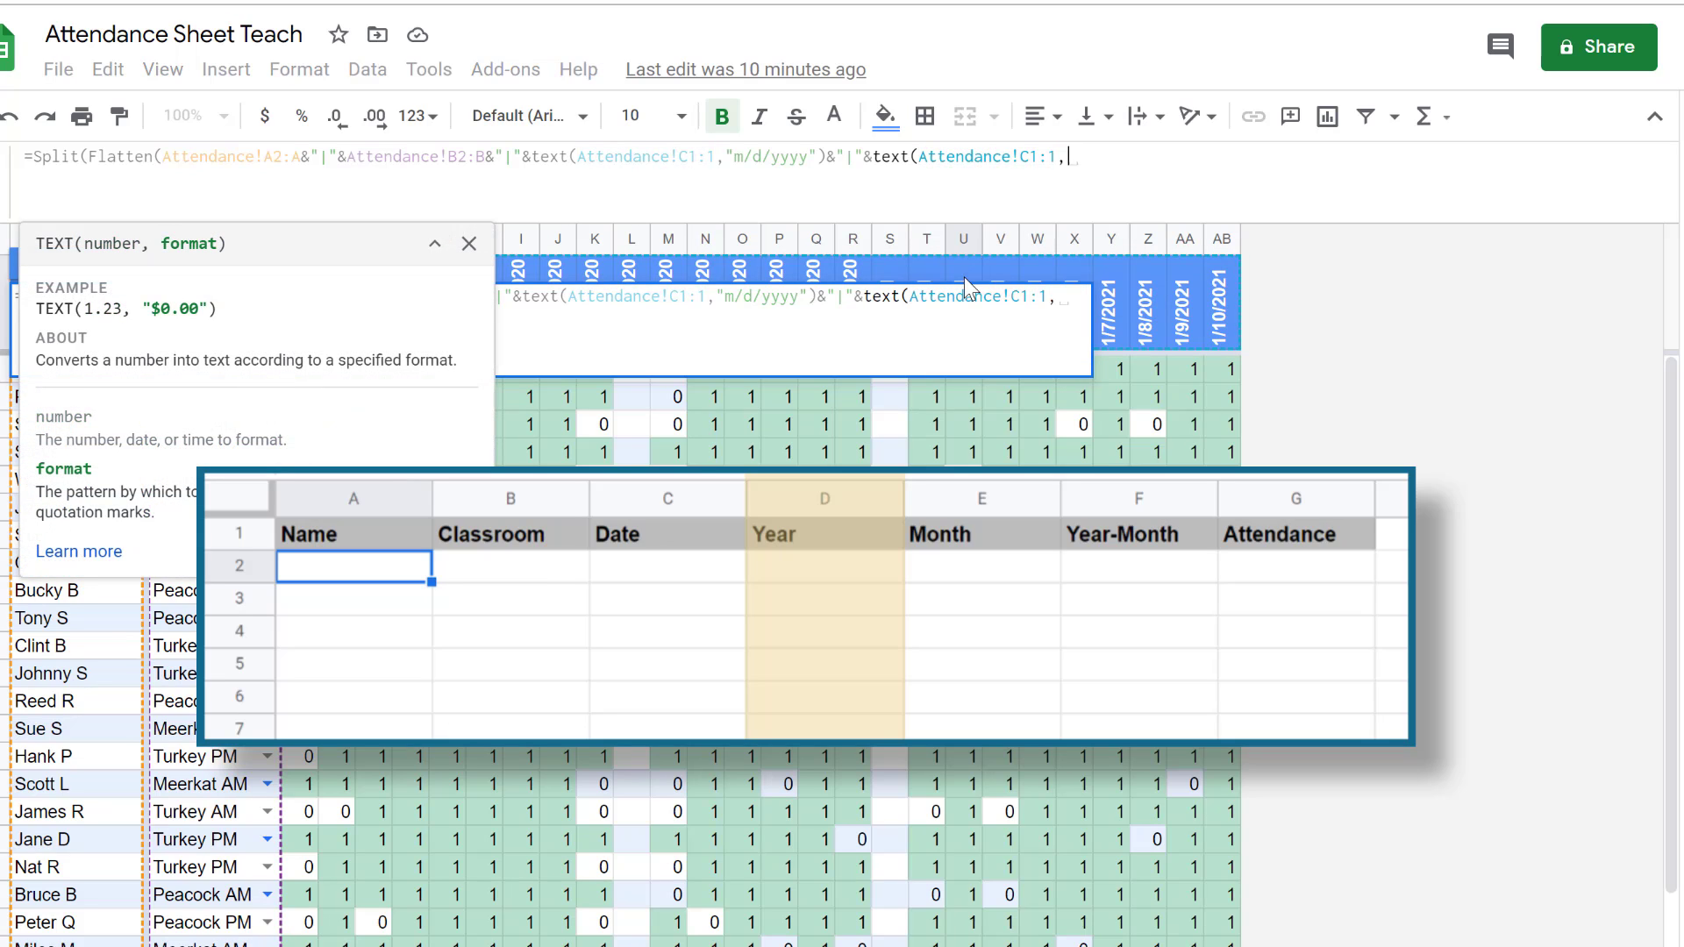
{"action": "type", "text": "\"yyyy"}
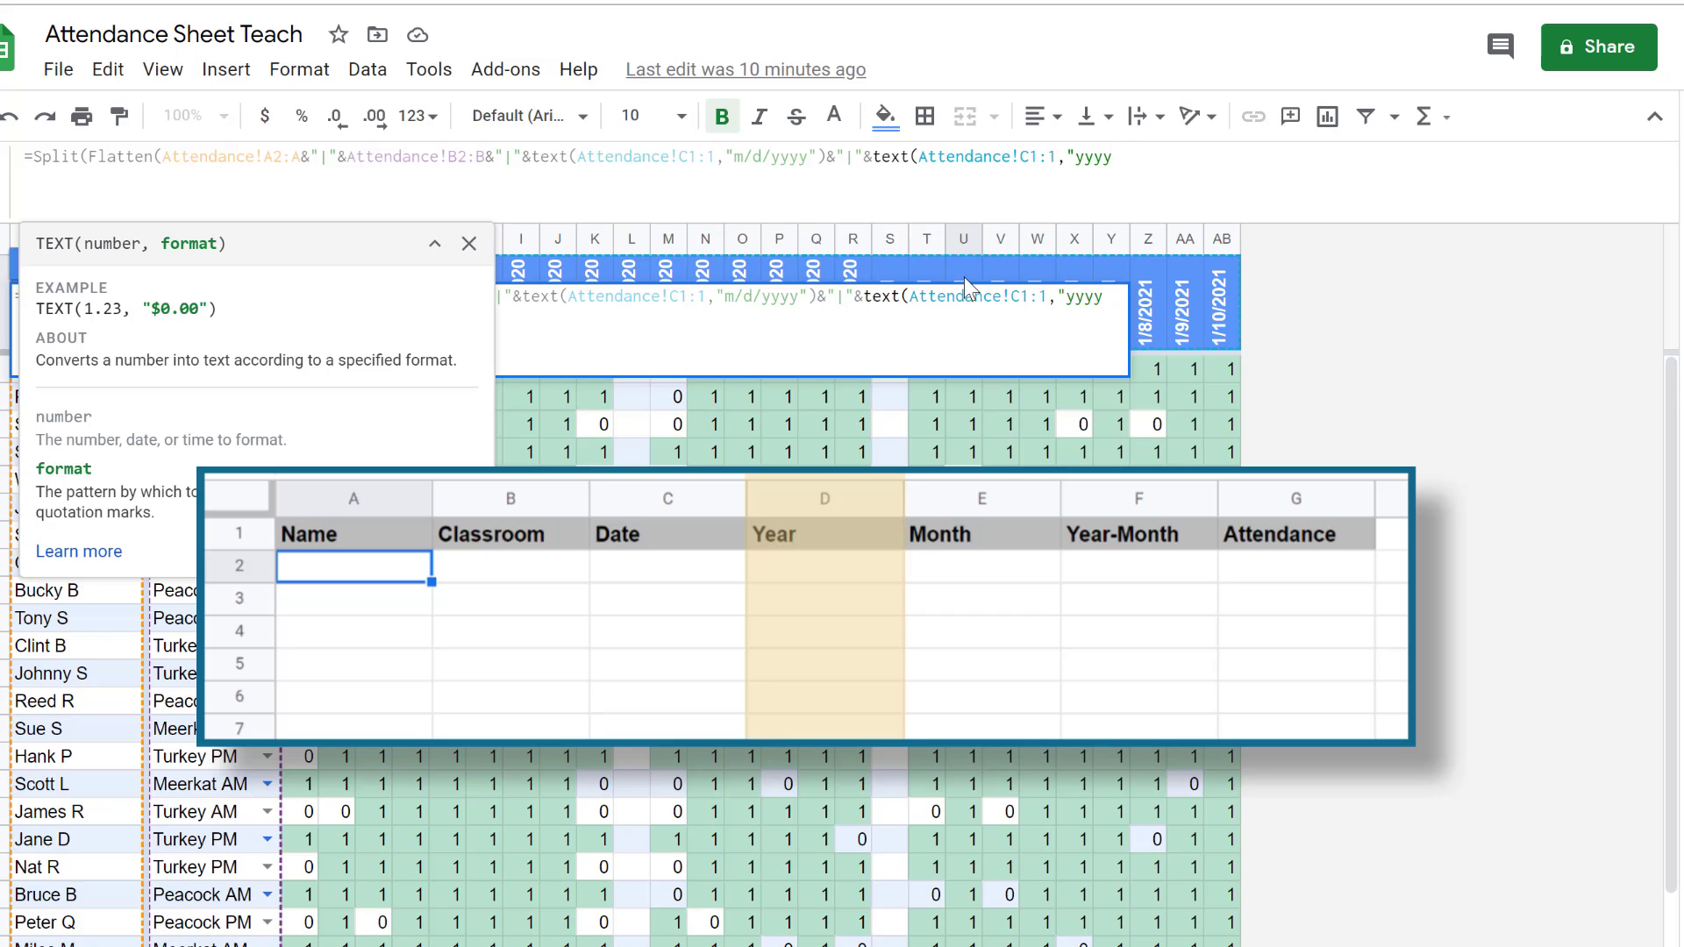
{"action": "type", "text": "\")"}
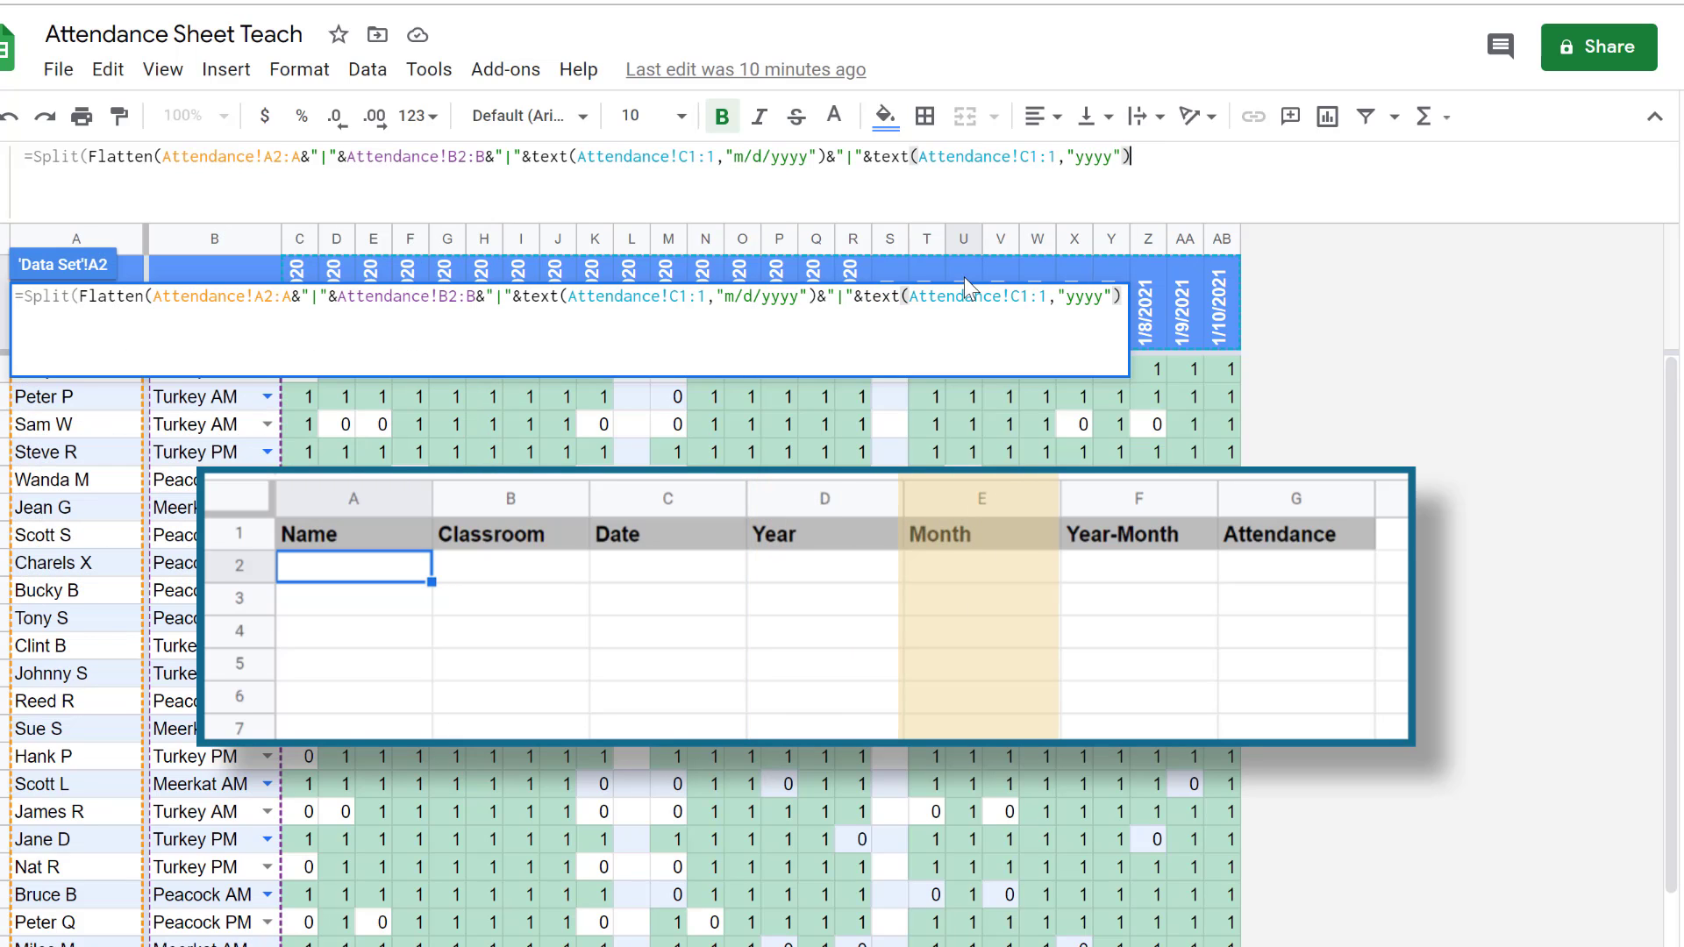
Step: Append &"|"&text( after the year field to start the month field of the formula
{"action": "type", "text": "&\""}
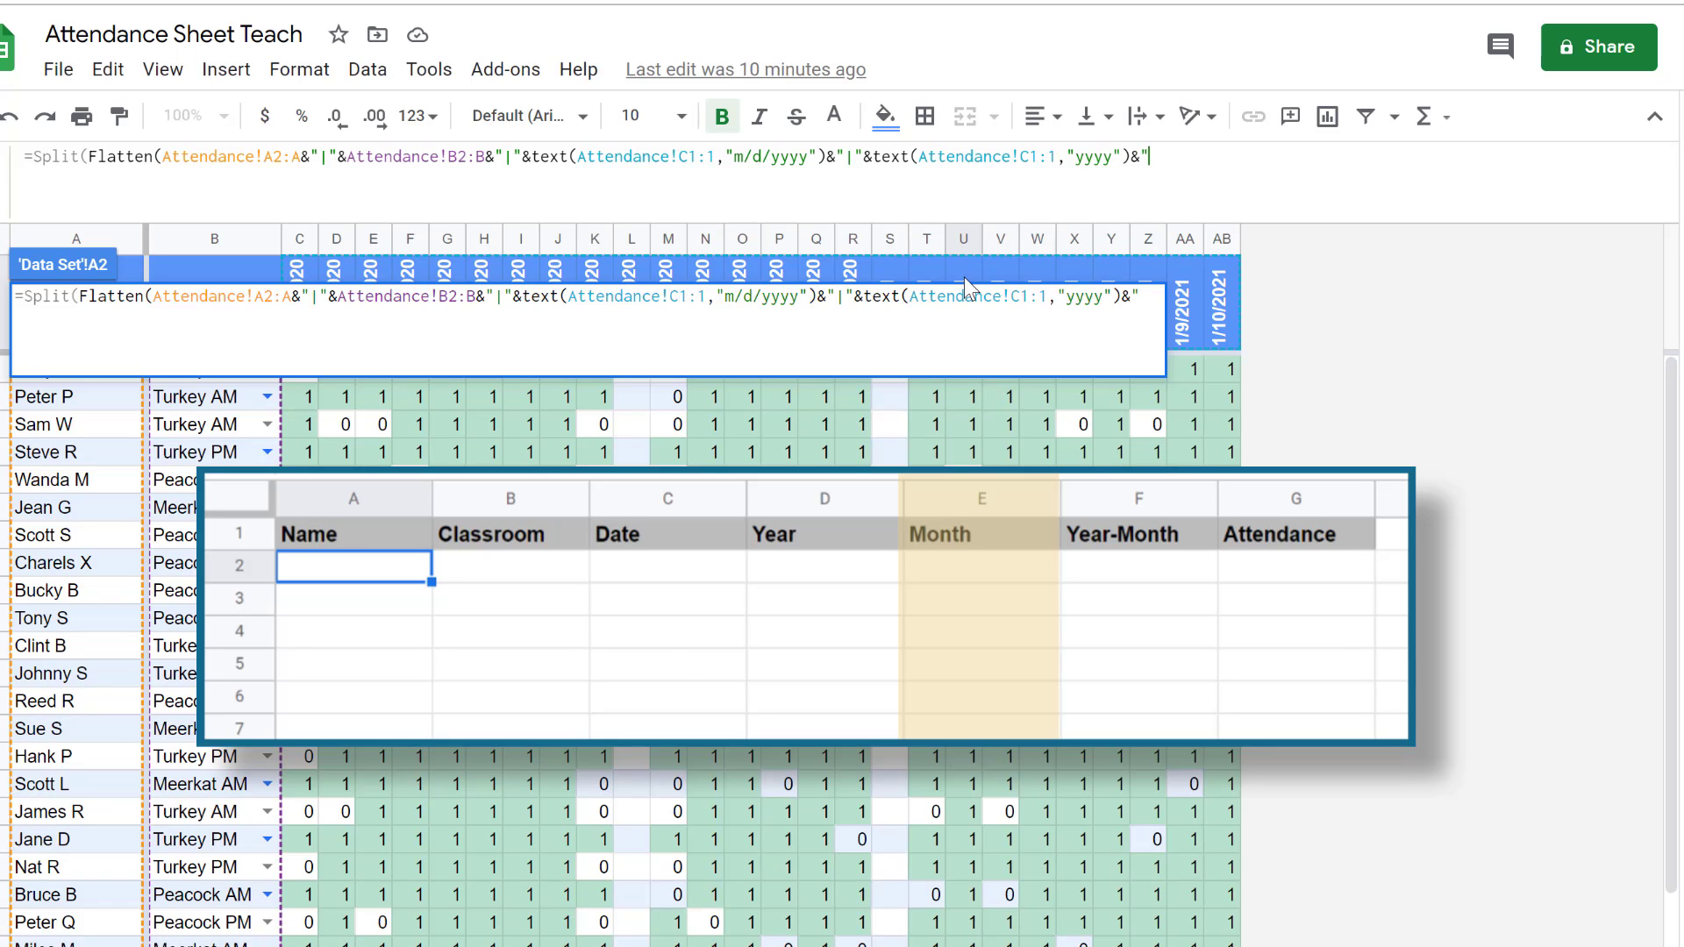
{"action": "type", "text": "|\"&"}
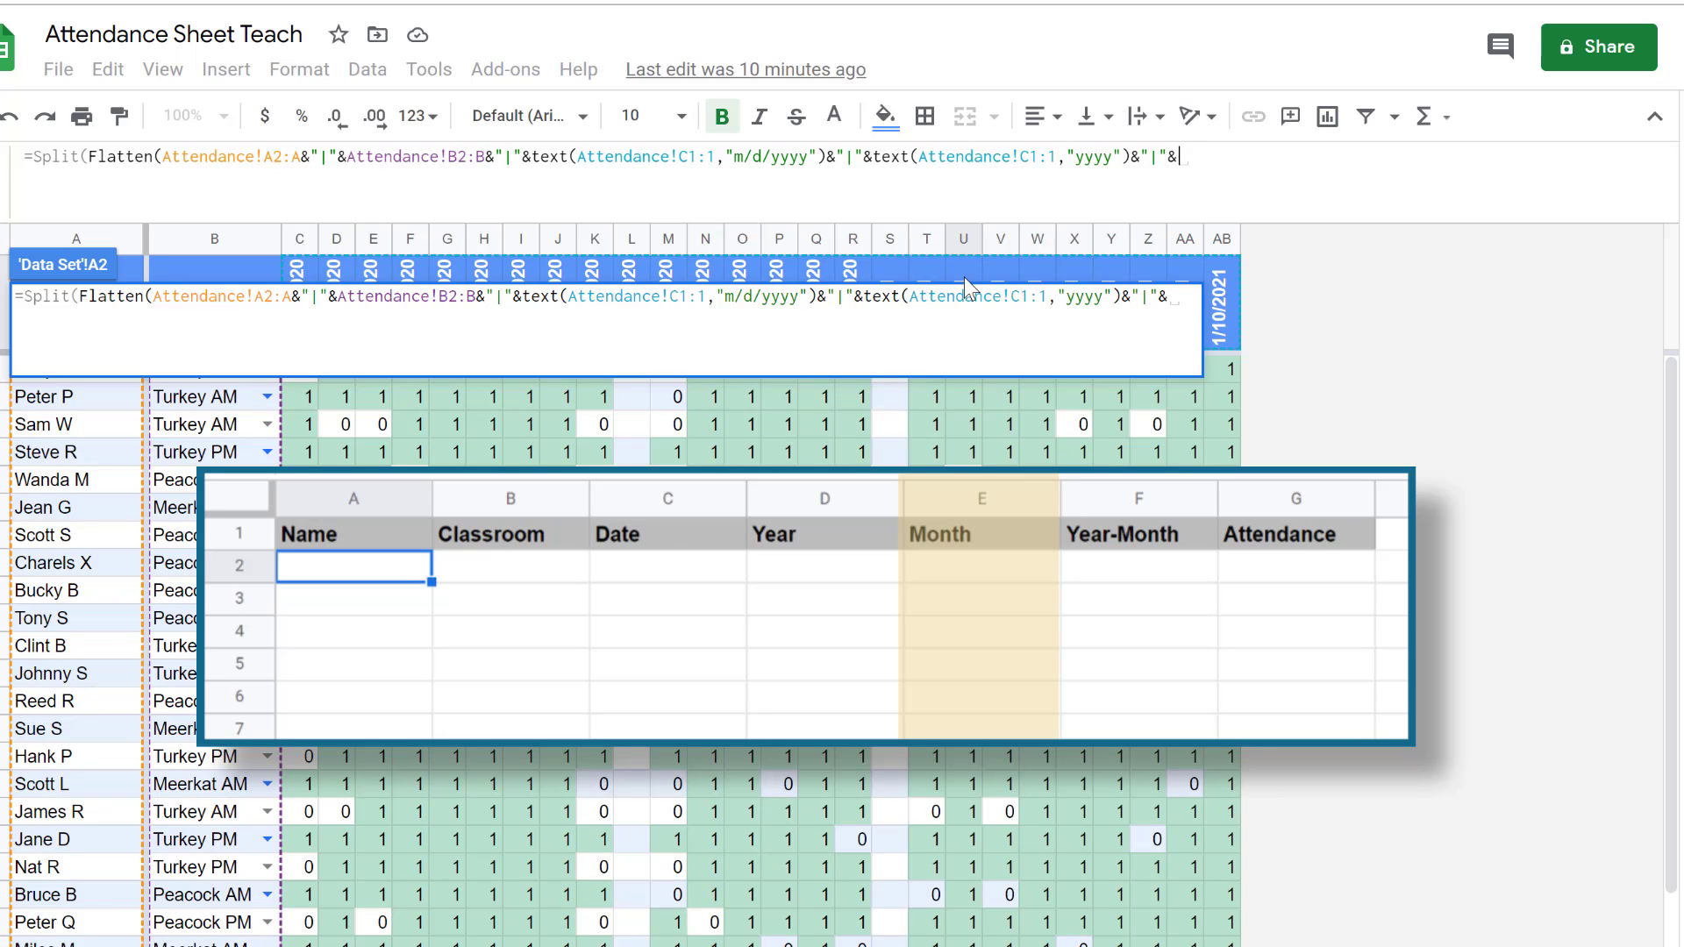
{"action": "type", "text": "text"}
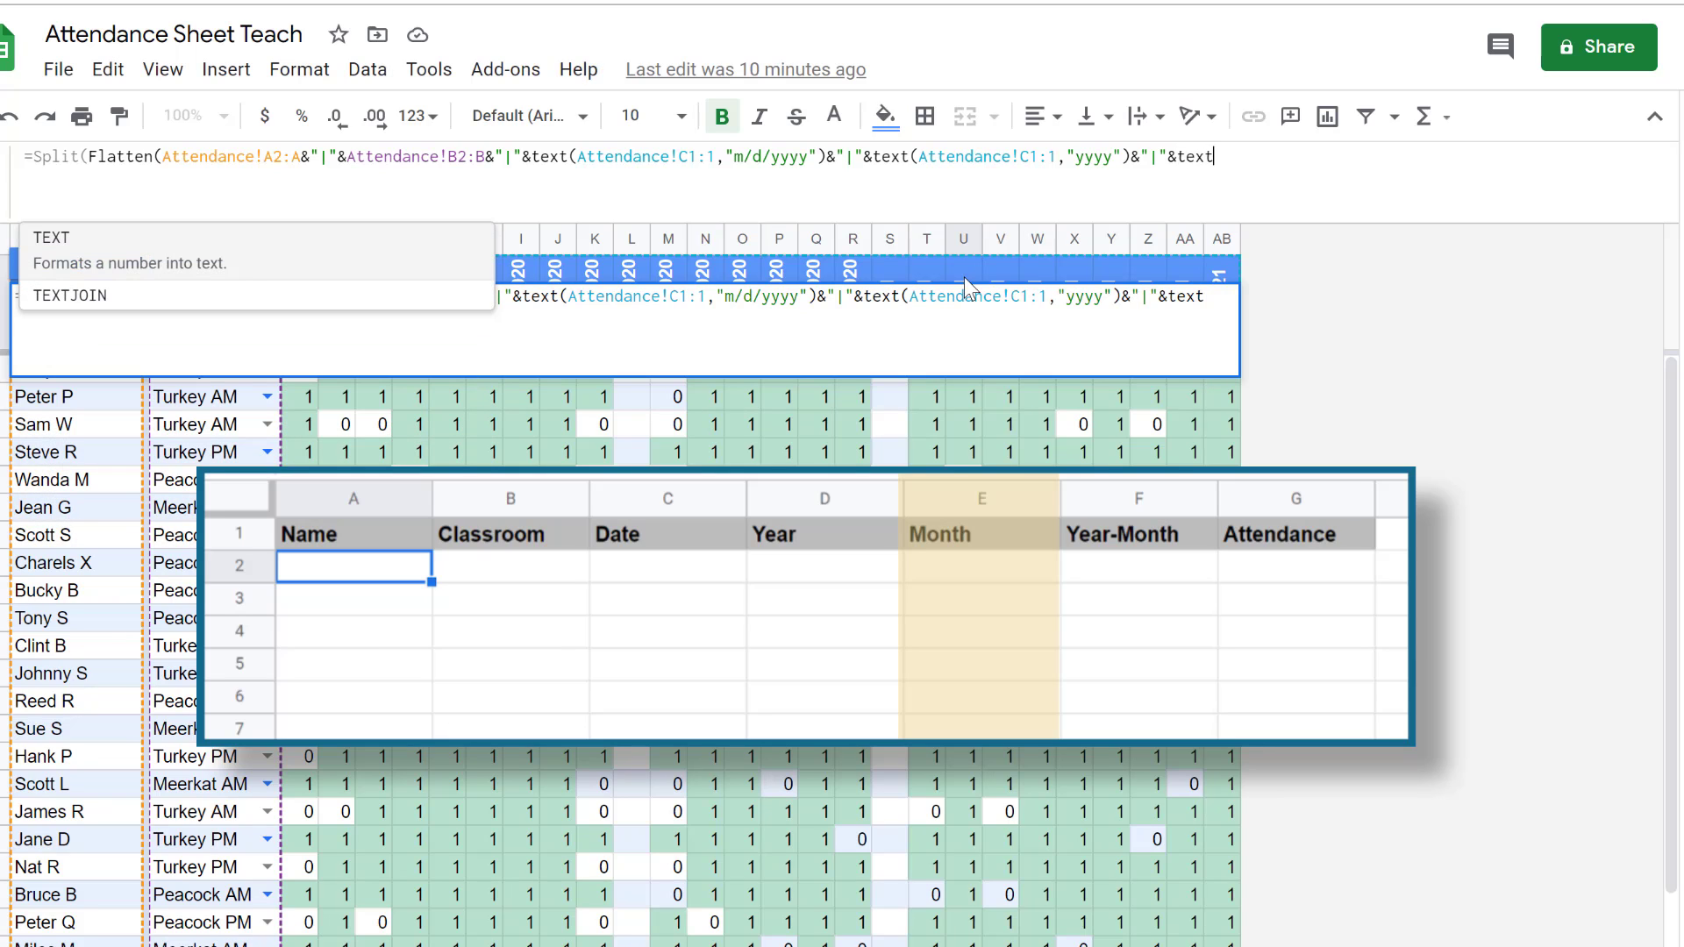
{"action": "type", "text": "("}
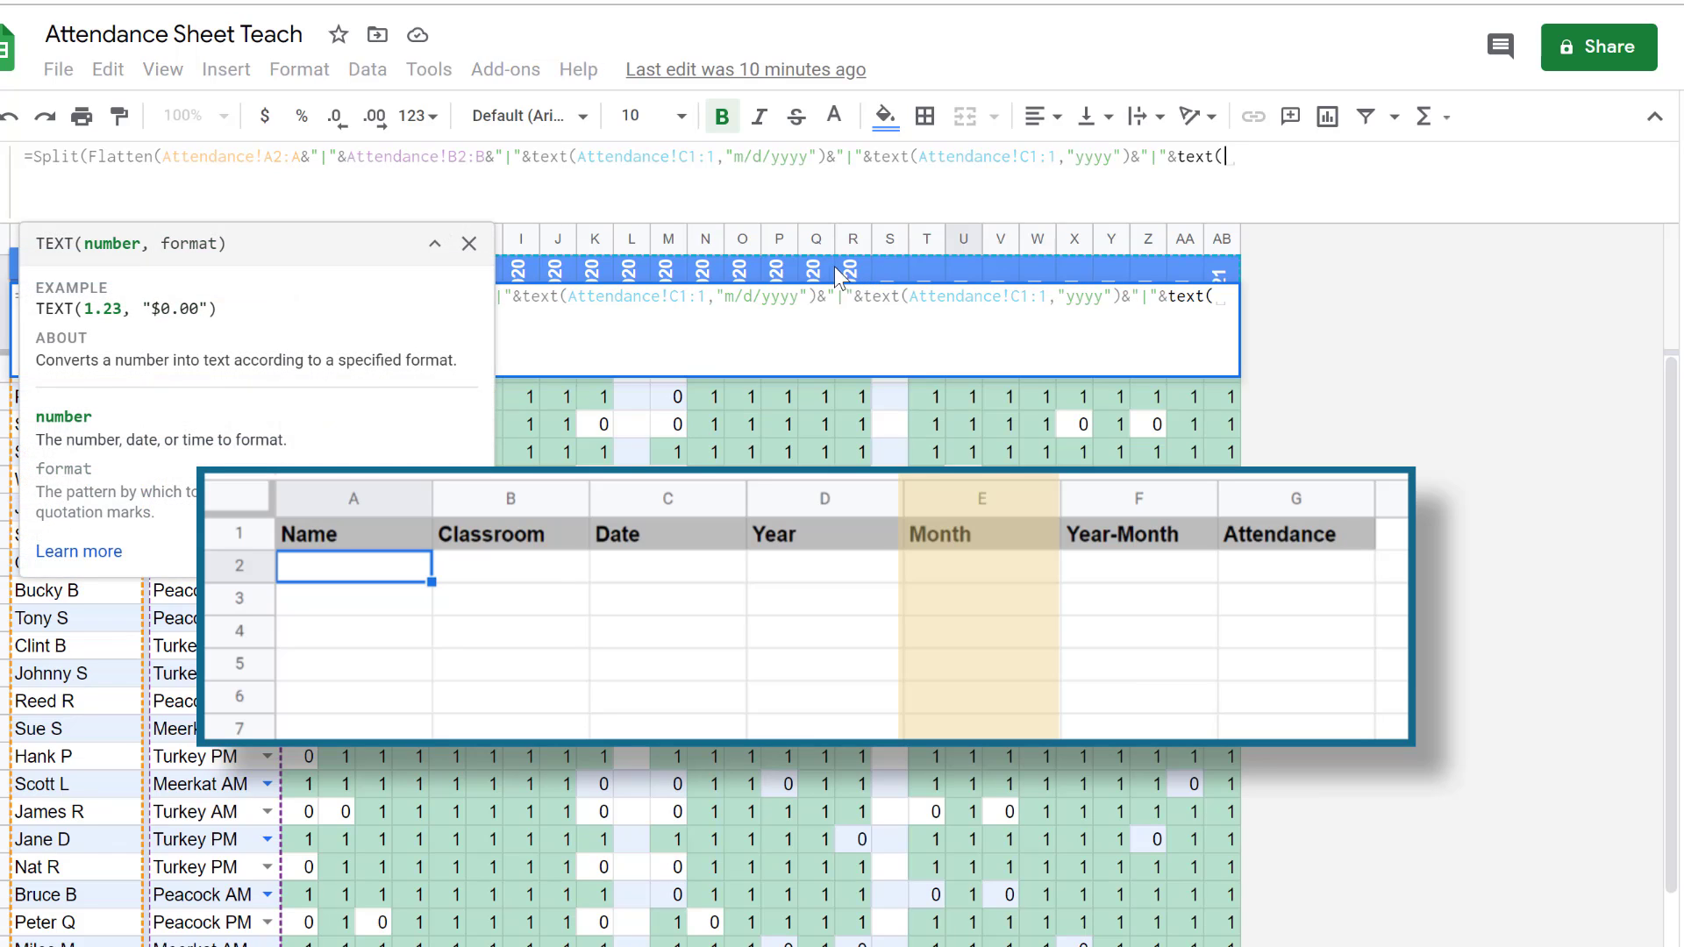
Step: Complete the month field's TEXT function with the date header range Attendance!c1:1 and the format "mm"
{"action": "left_click", "coordinate": [824, 265]}
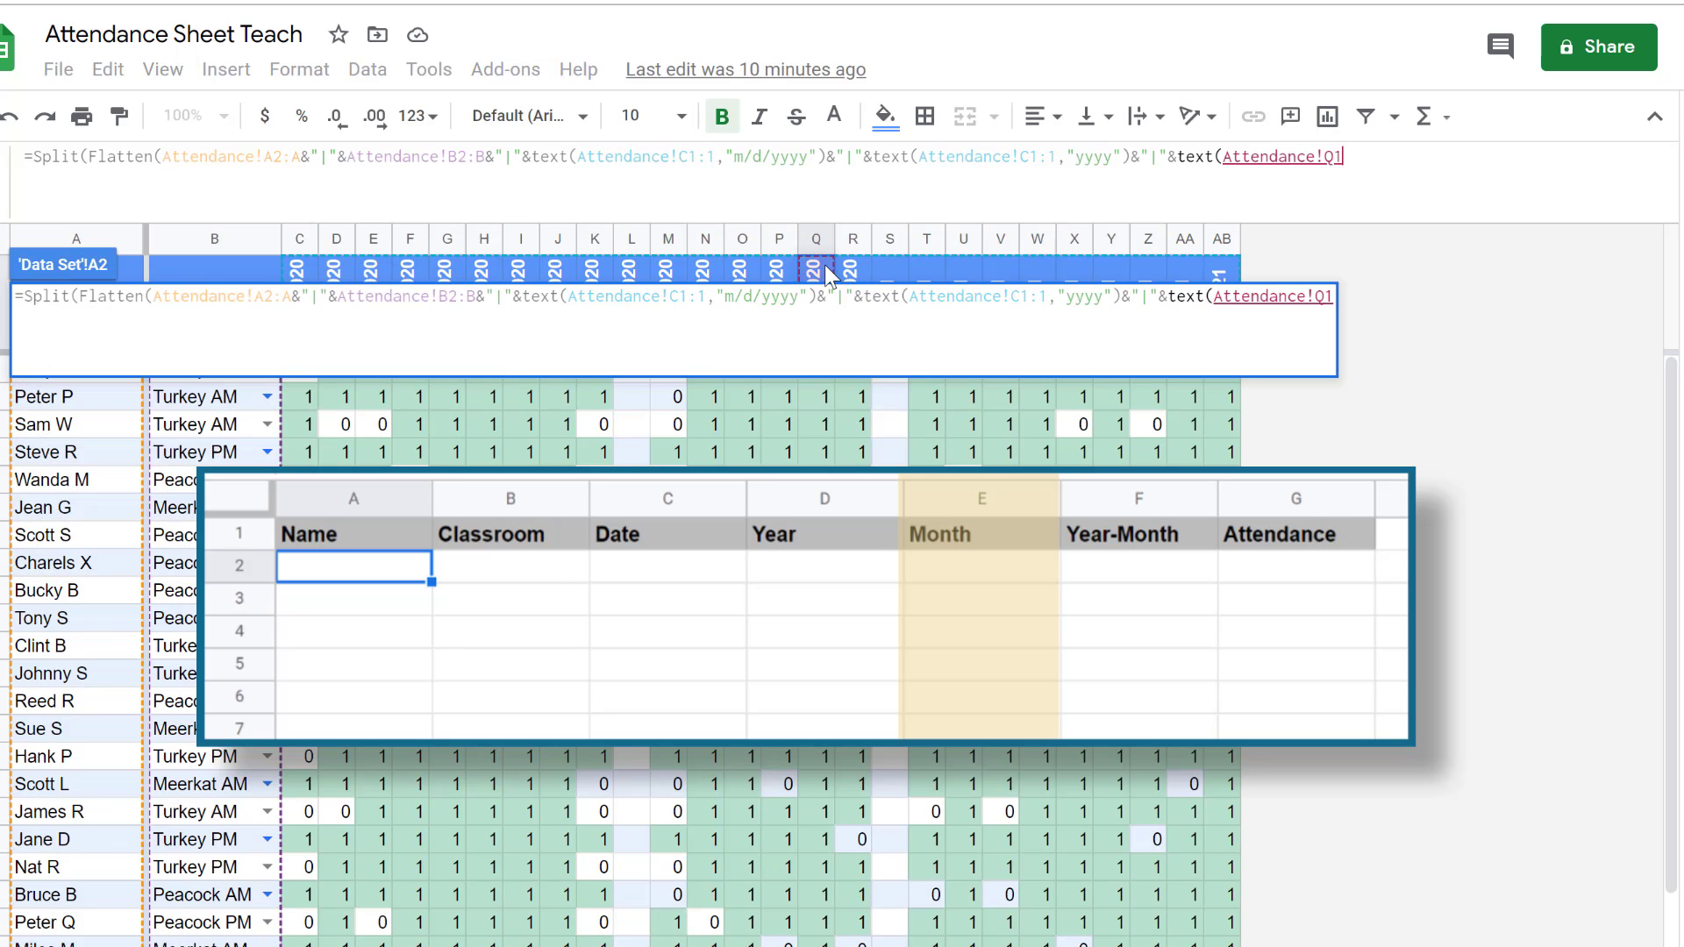
{"action": "key", "text": "BackSpace"}
{"action": "key", "text": "BackSpace"}
{"action": "type", "text": "c1:"}
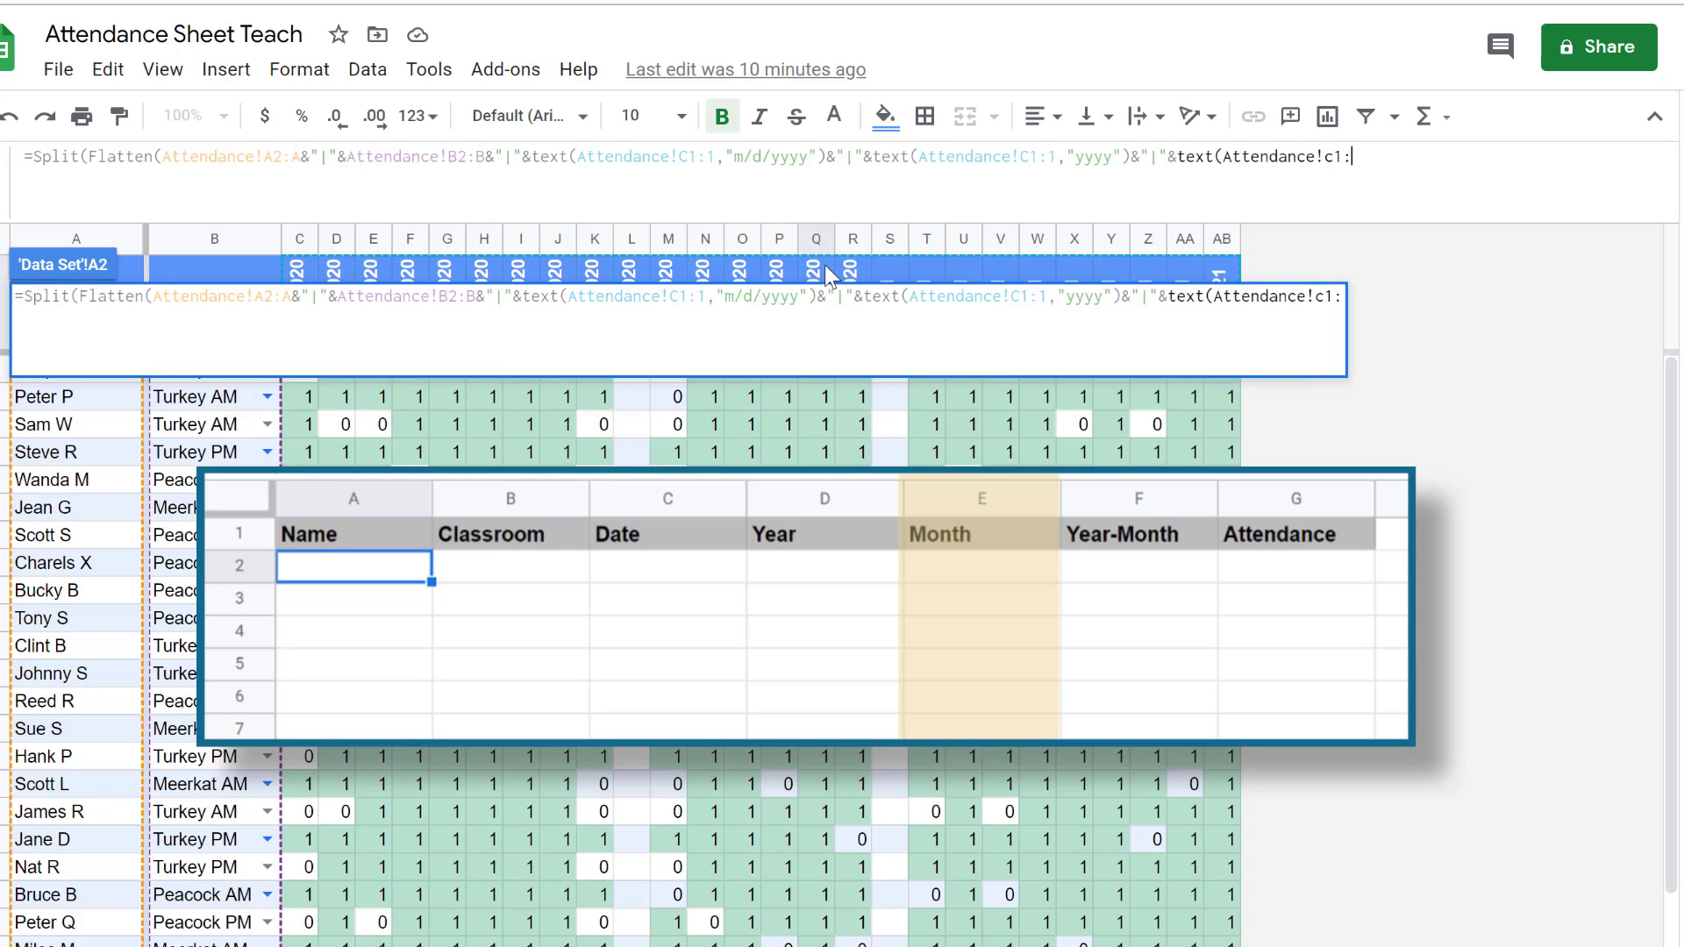
{"action": "type", "text": "1"}
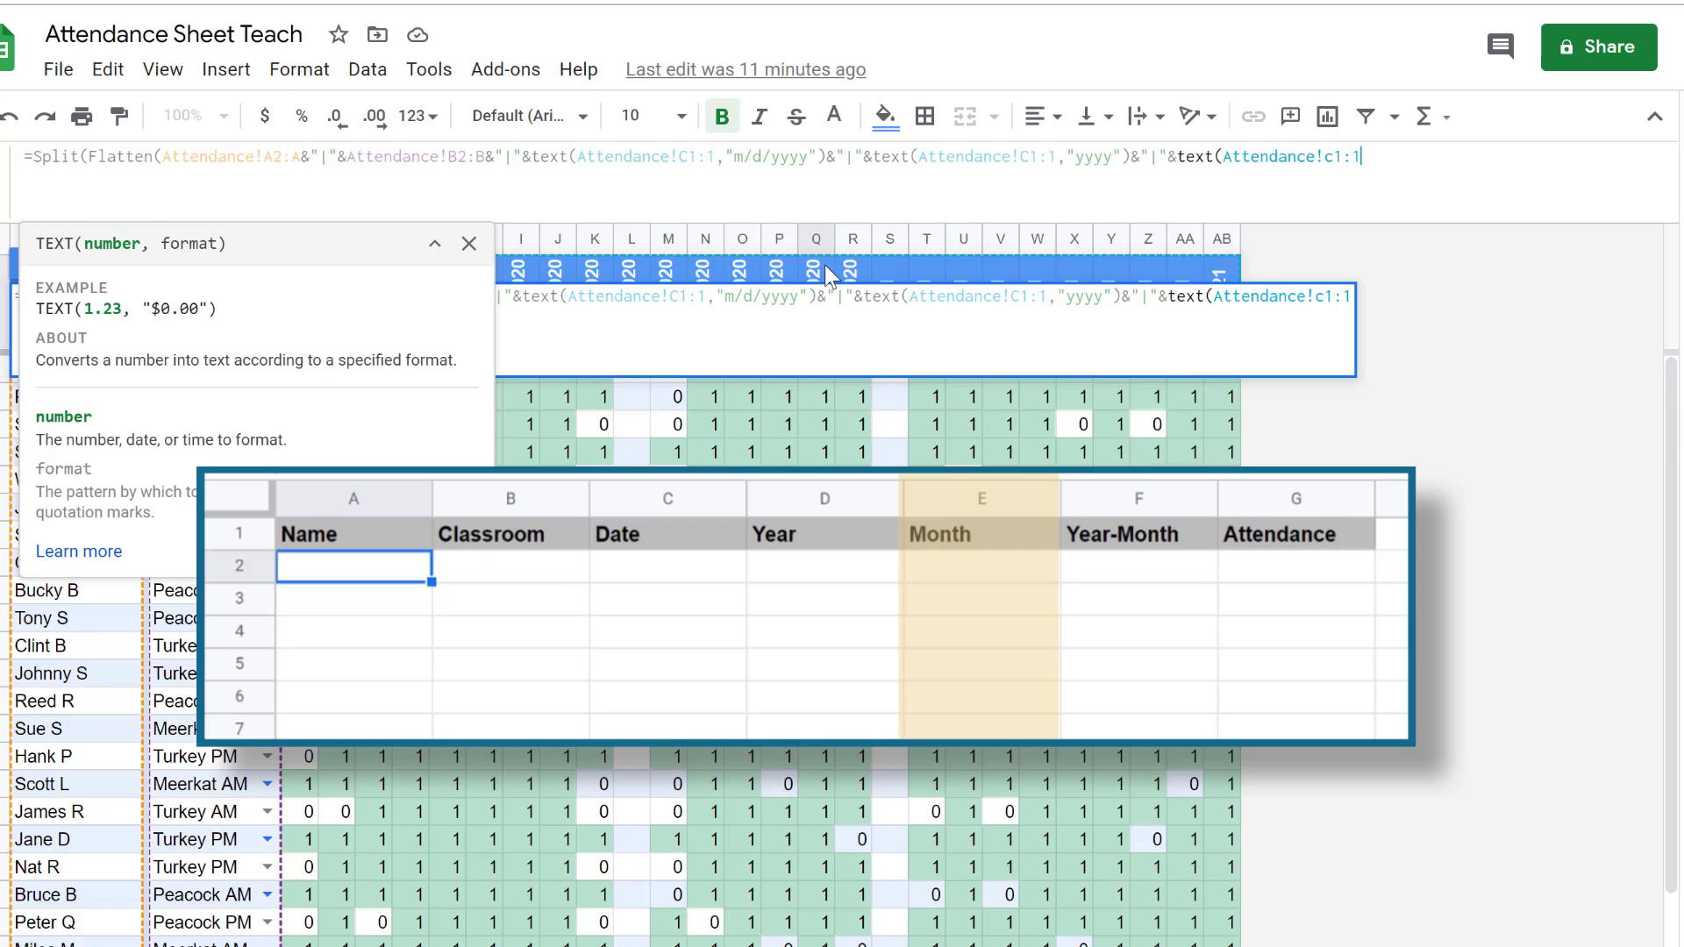
{"action": "type", "text": ", "}
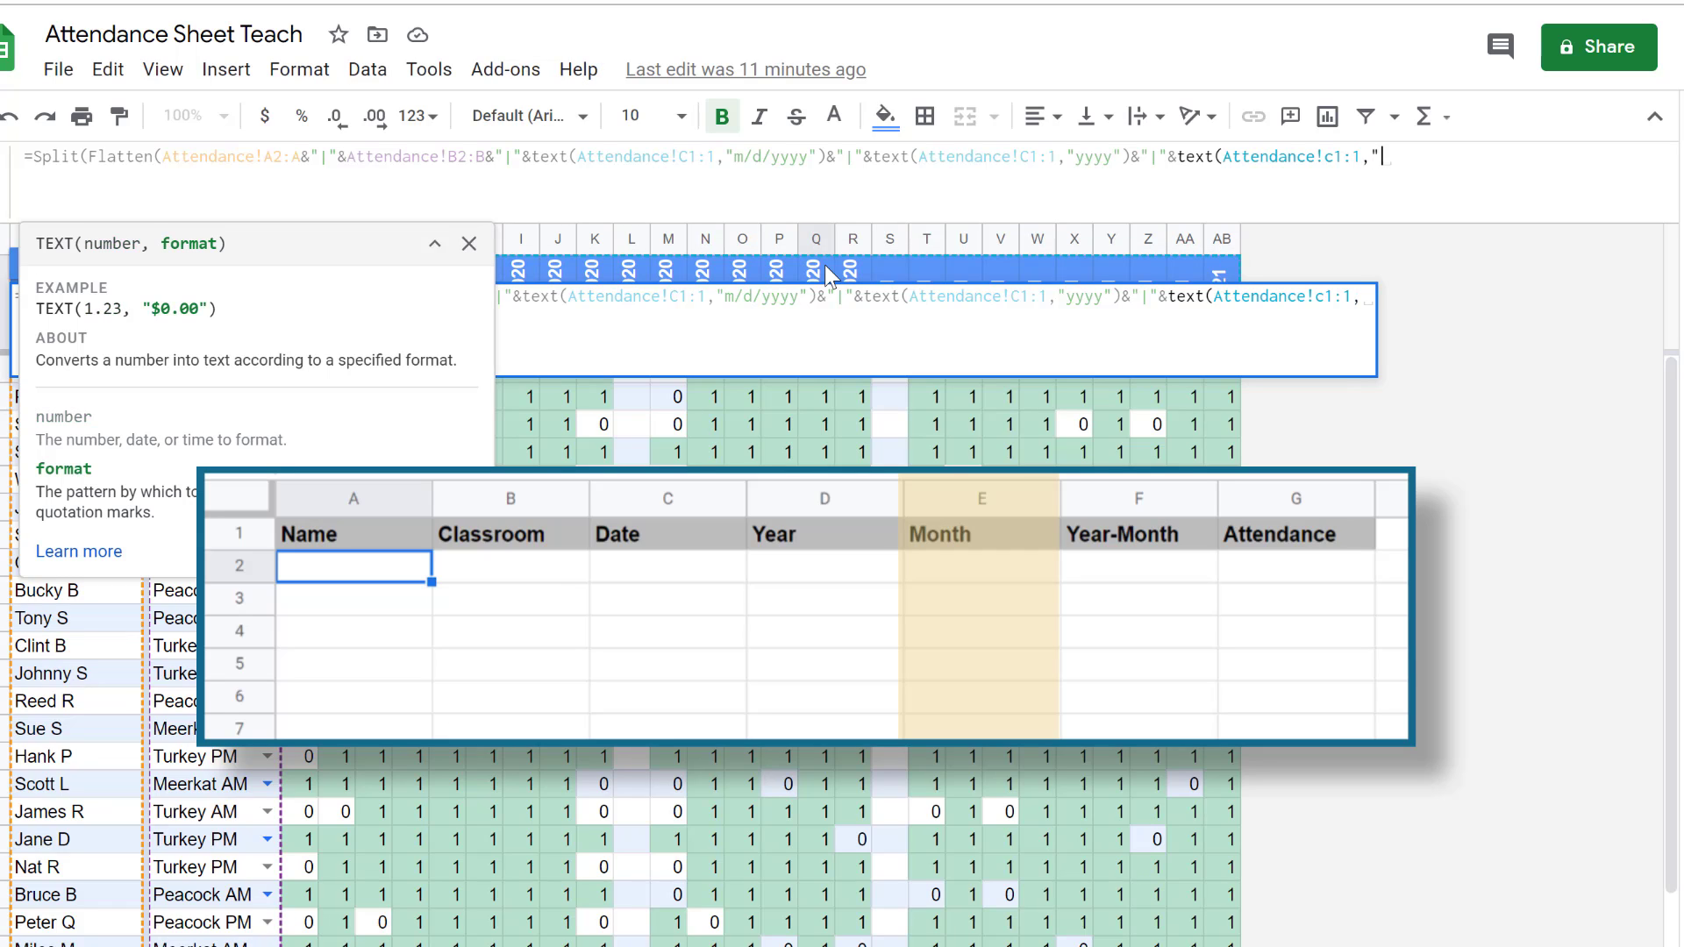
{"action": "type", "text": "\"m"}
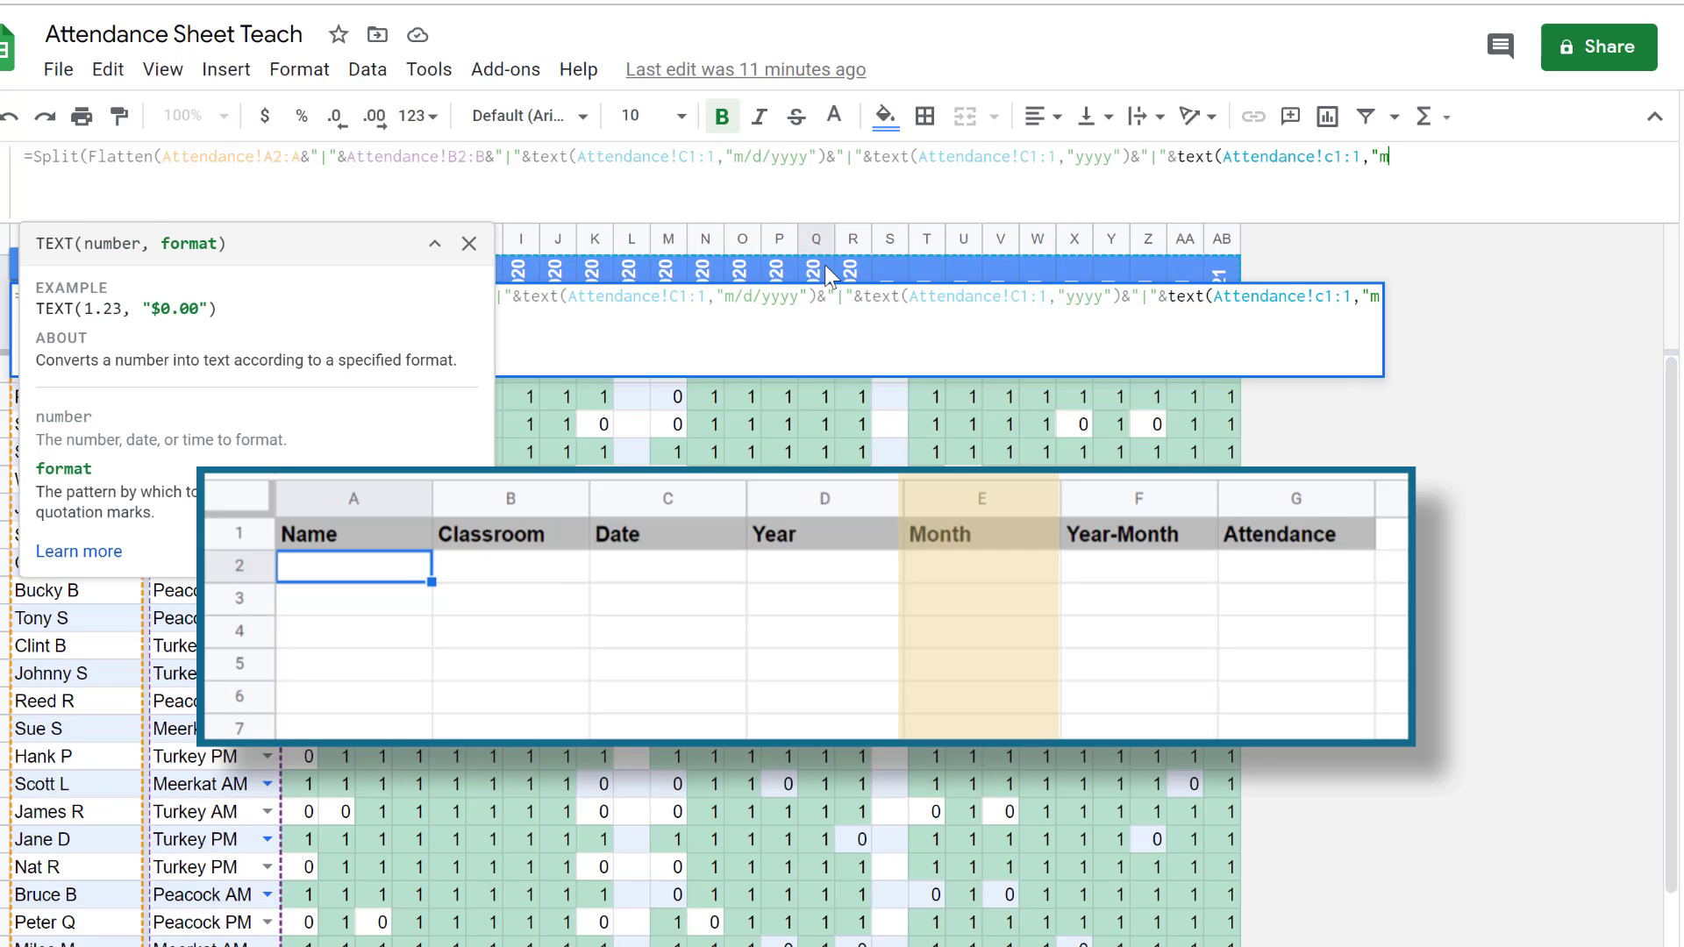
{"action": "type", "text": "m\""}
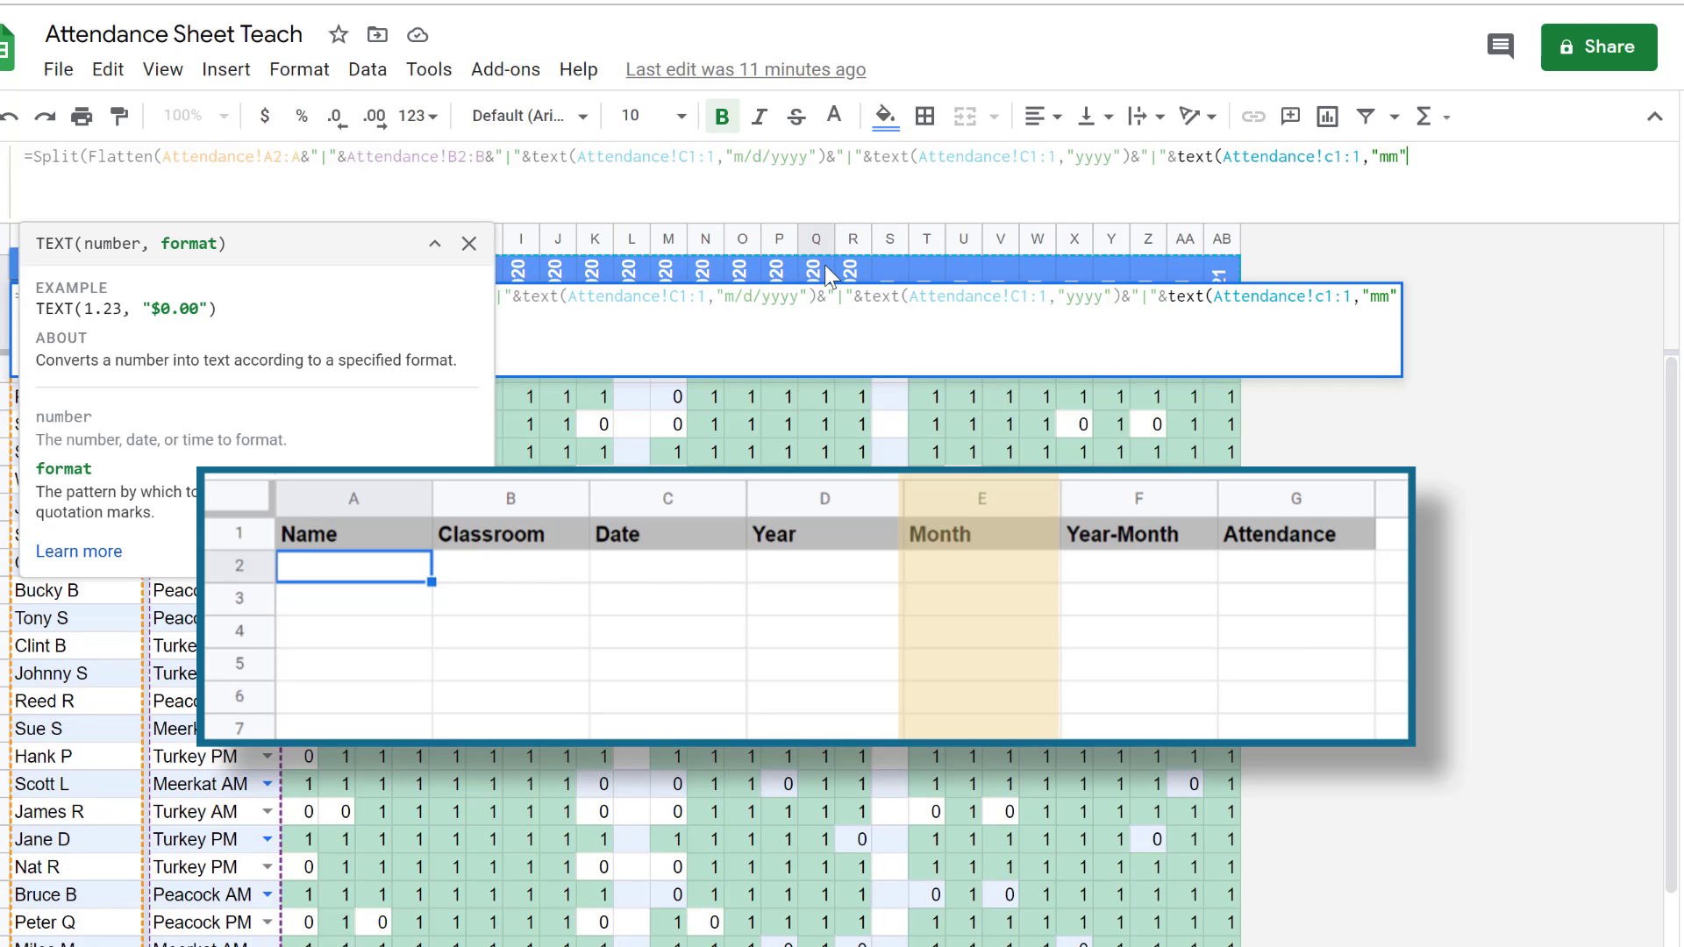
{"action": "type", "text": ")"}
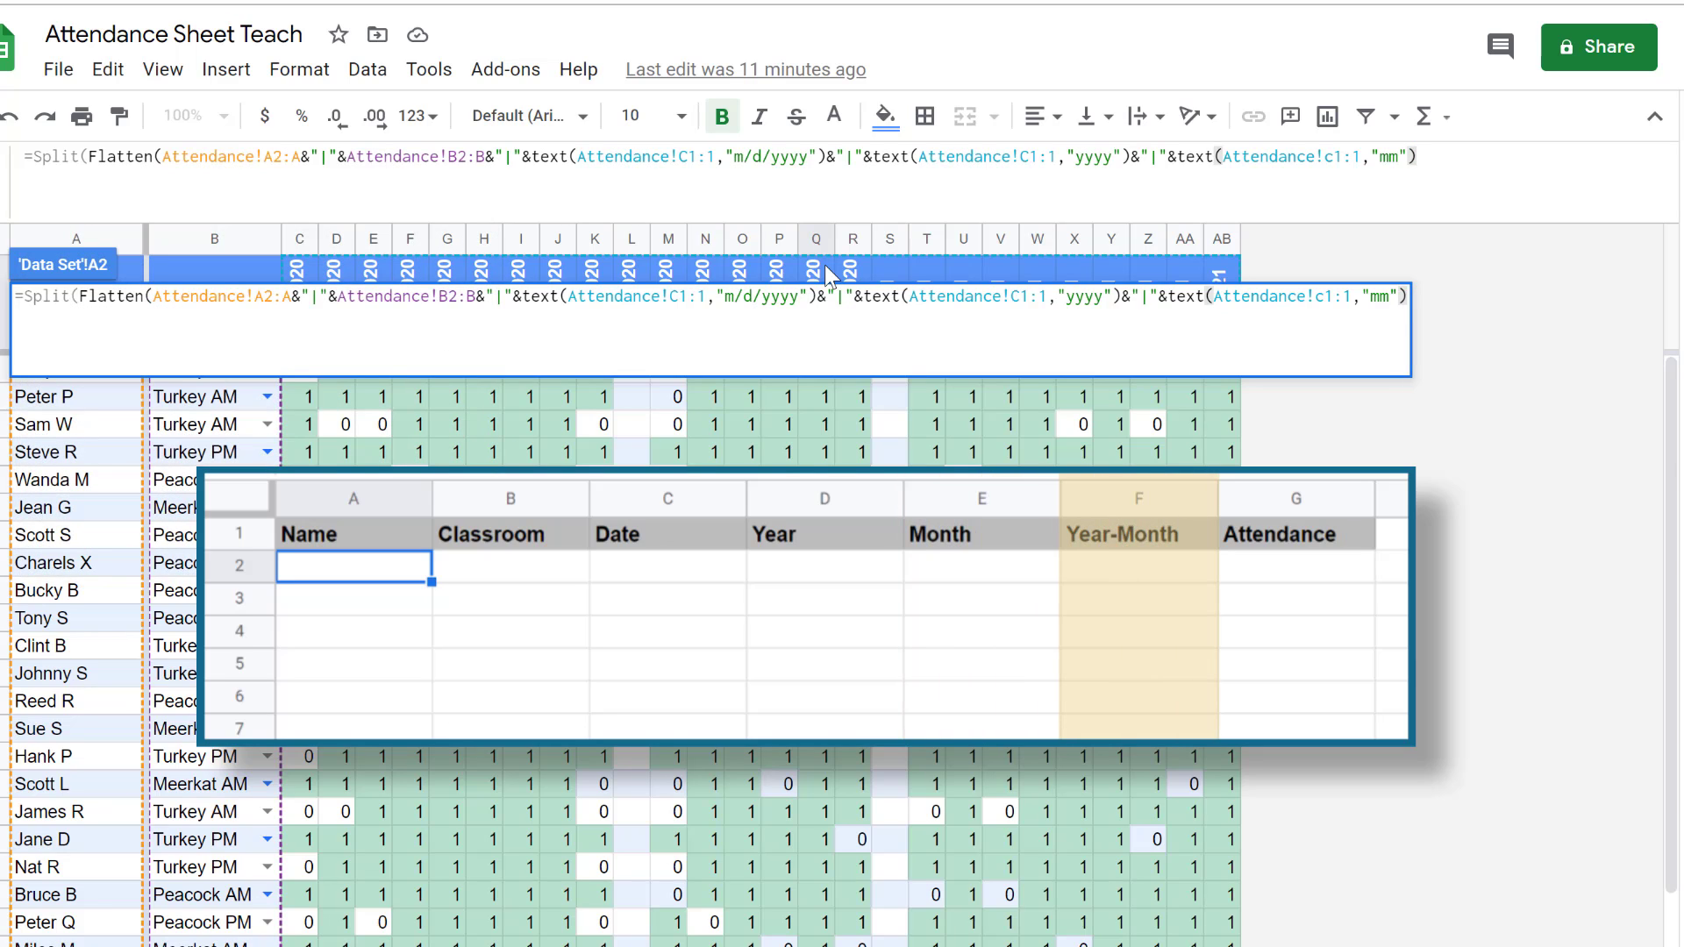
Step: Append &"|"&text( after the month field to start the year-month field of the formula
{"action": "type", "text": "&"}
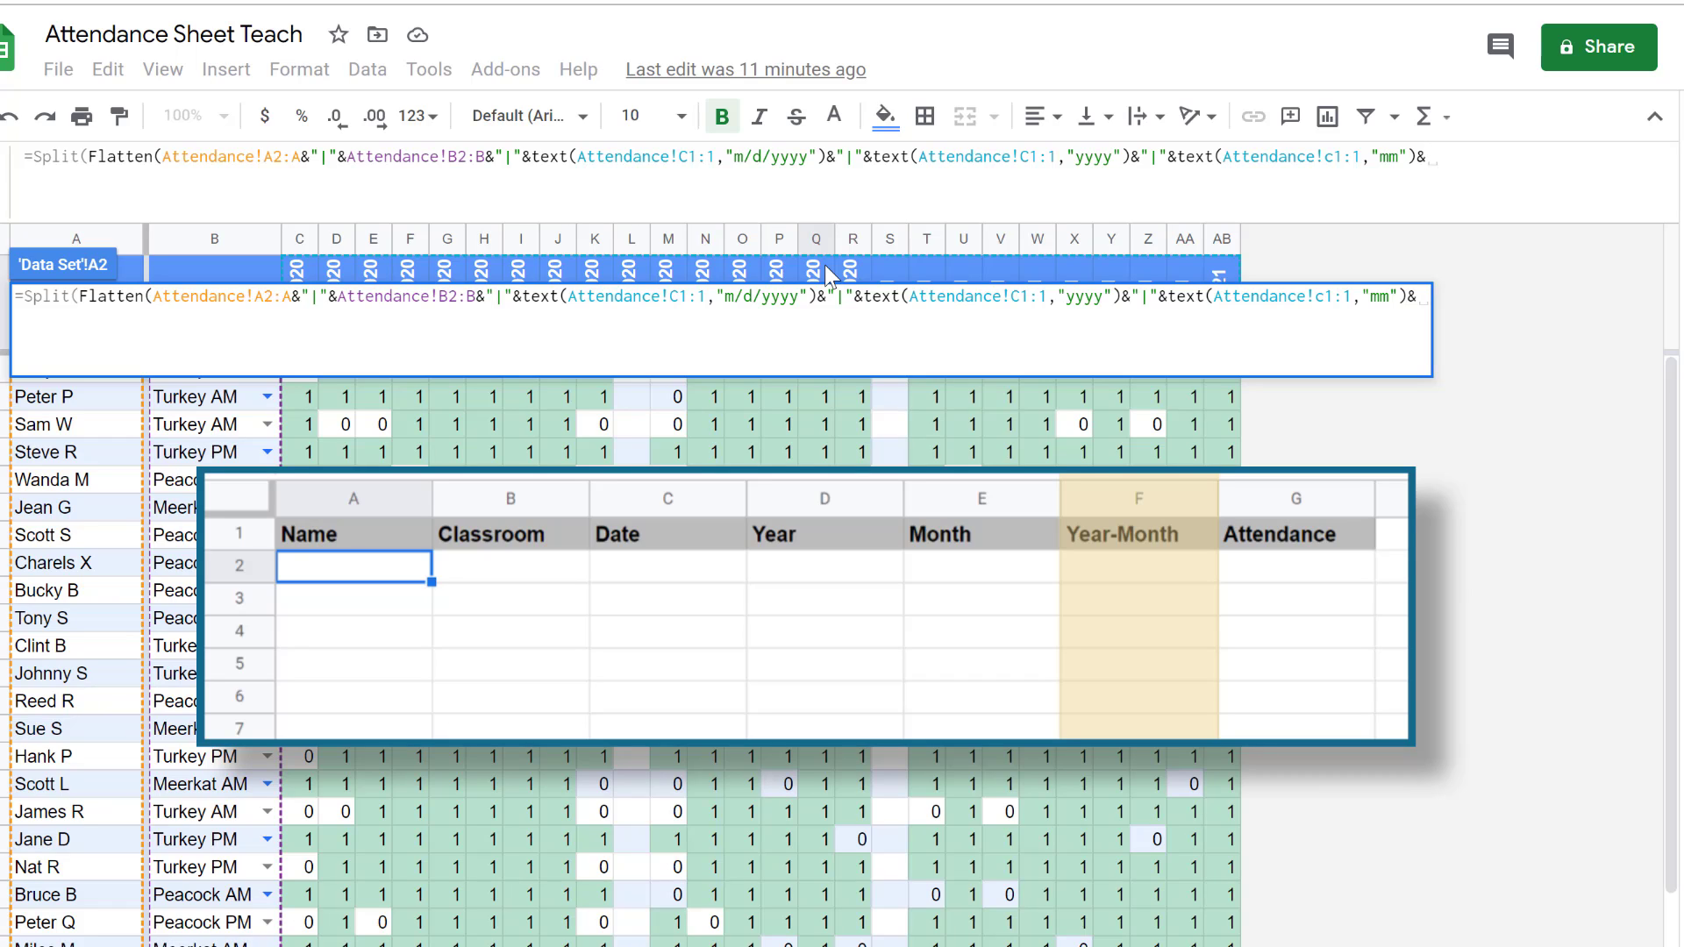
{"action": "type", "text": "\"|"}
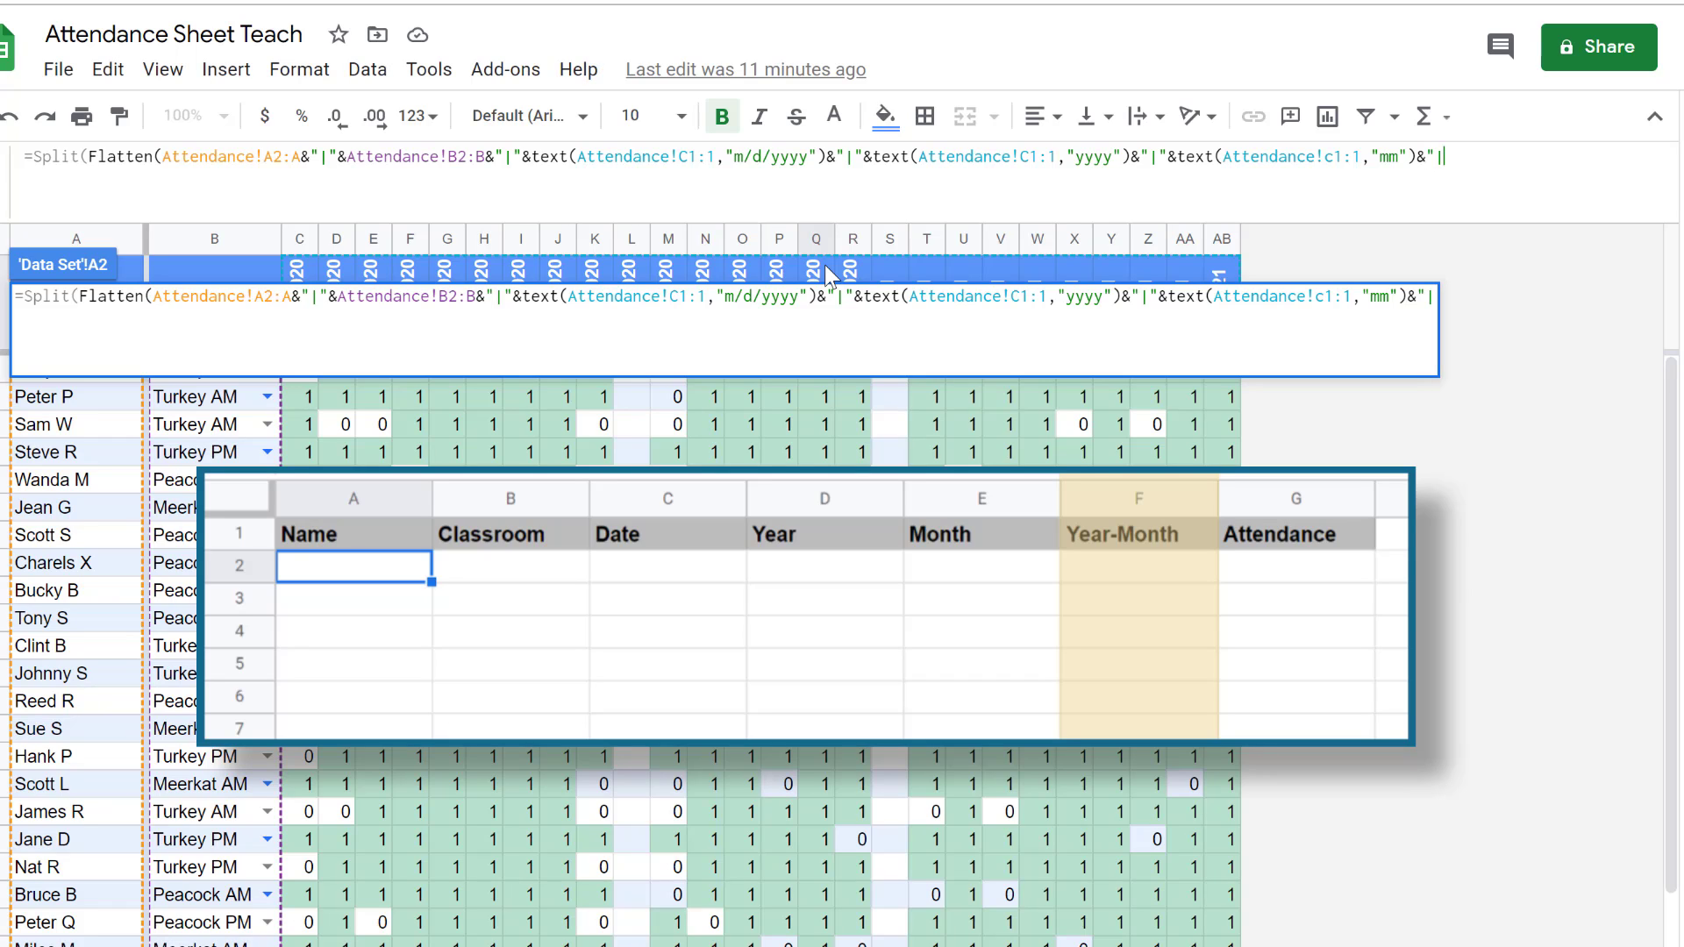
{"action": "type", "text": "\"&"}
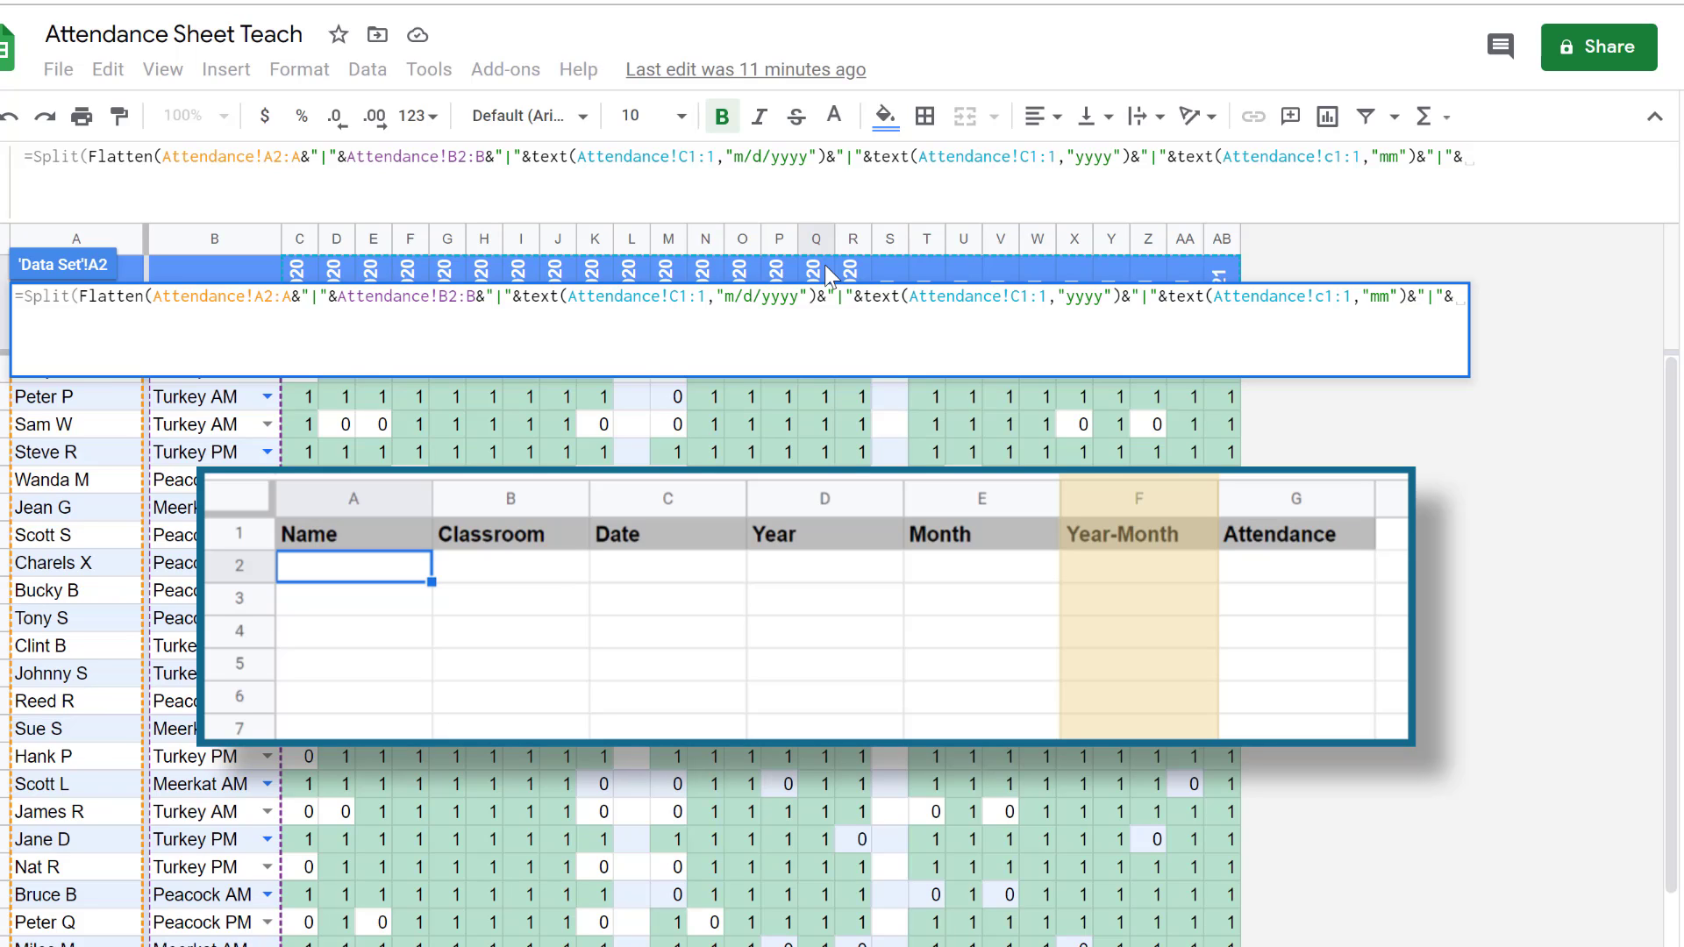
{"action": "type", "text": "text"}
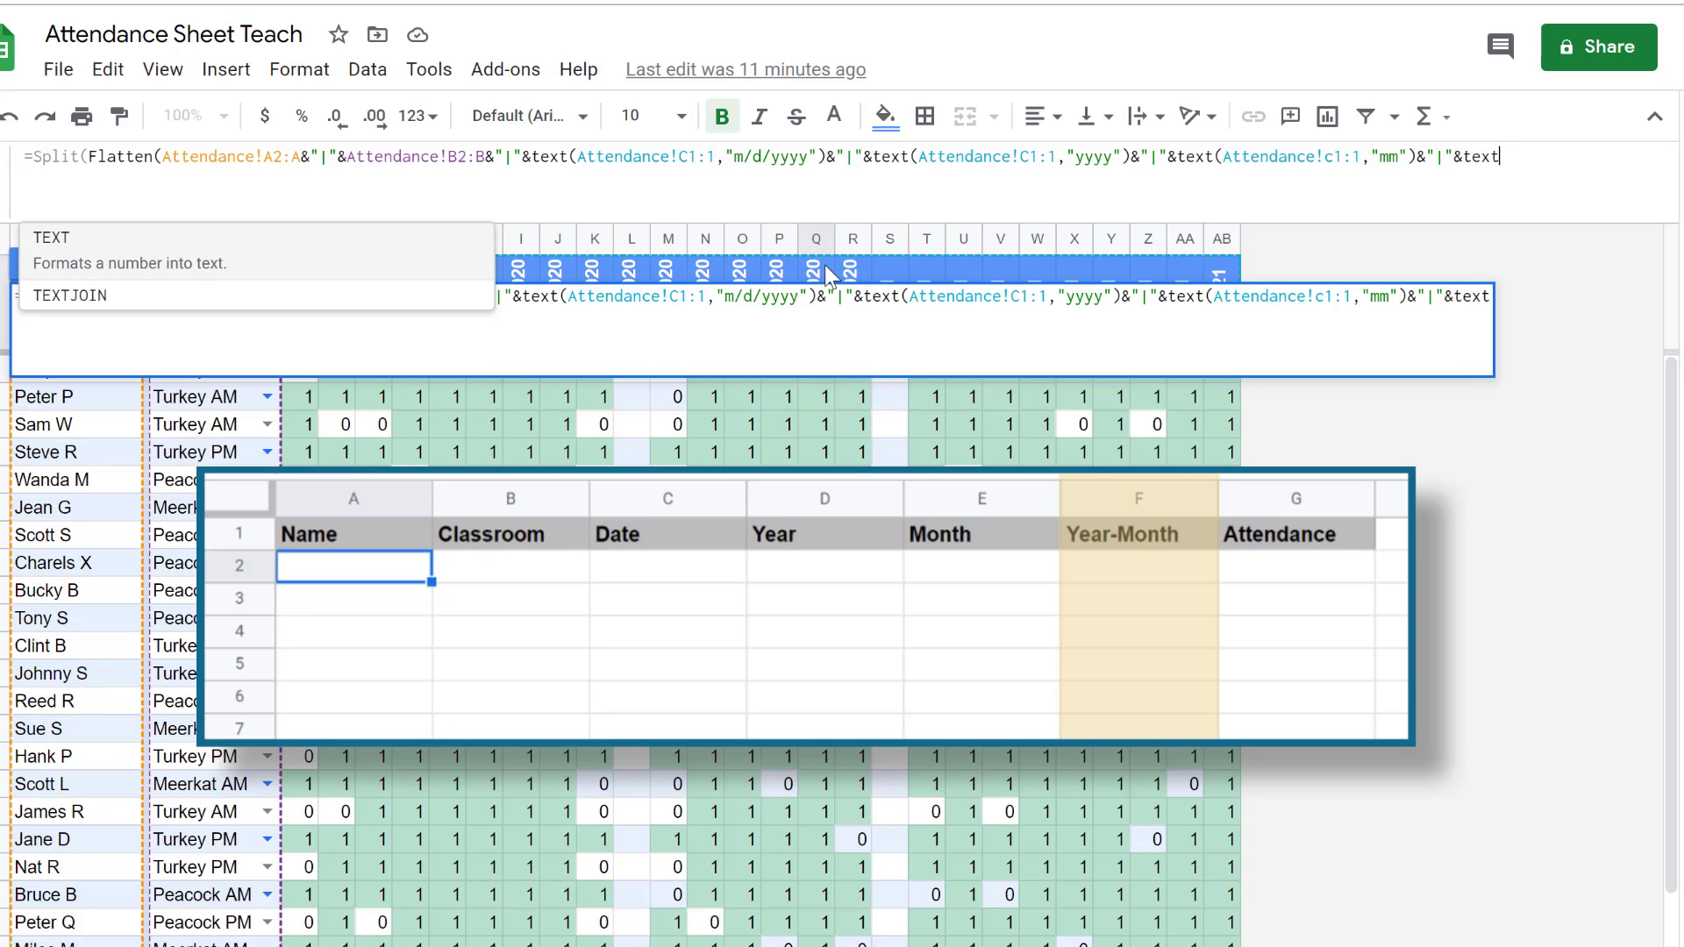
{"action": "type", "text": "("}
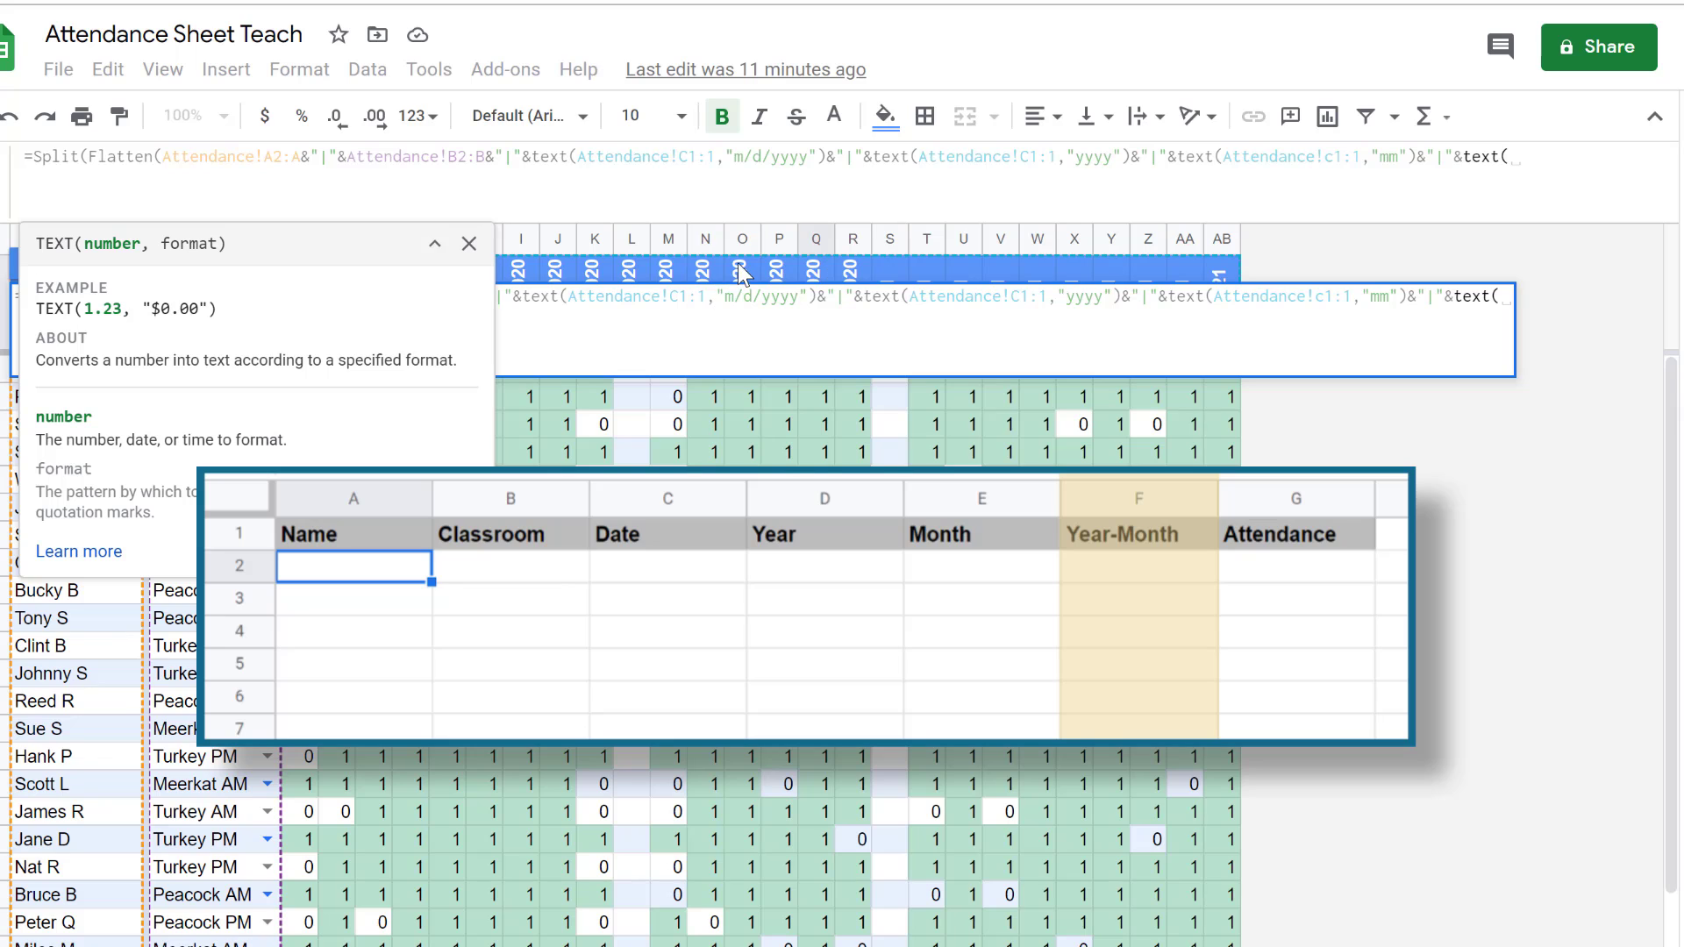
Step: Complete the year-month field's TEXT function with the date header range Attendance!c1:1 and the format "yyyy-mm"
{"action": "left_click", "coordinate": [741, 270]}
{"action": "key", "text": "BackSpace"}
{"action": "key", "text": "BackSpace"}
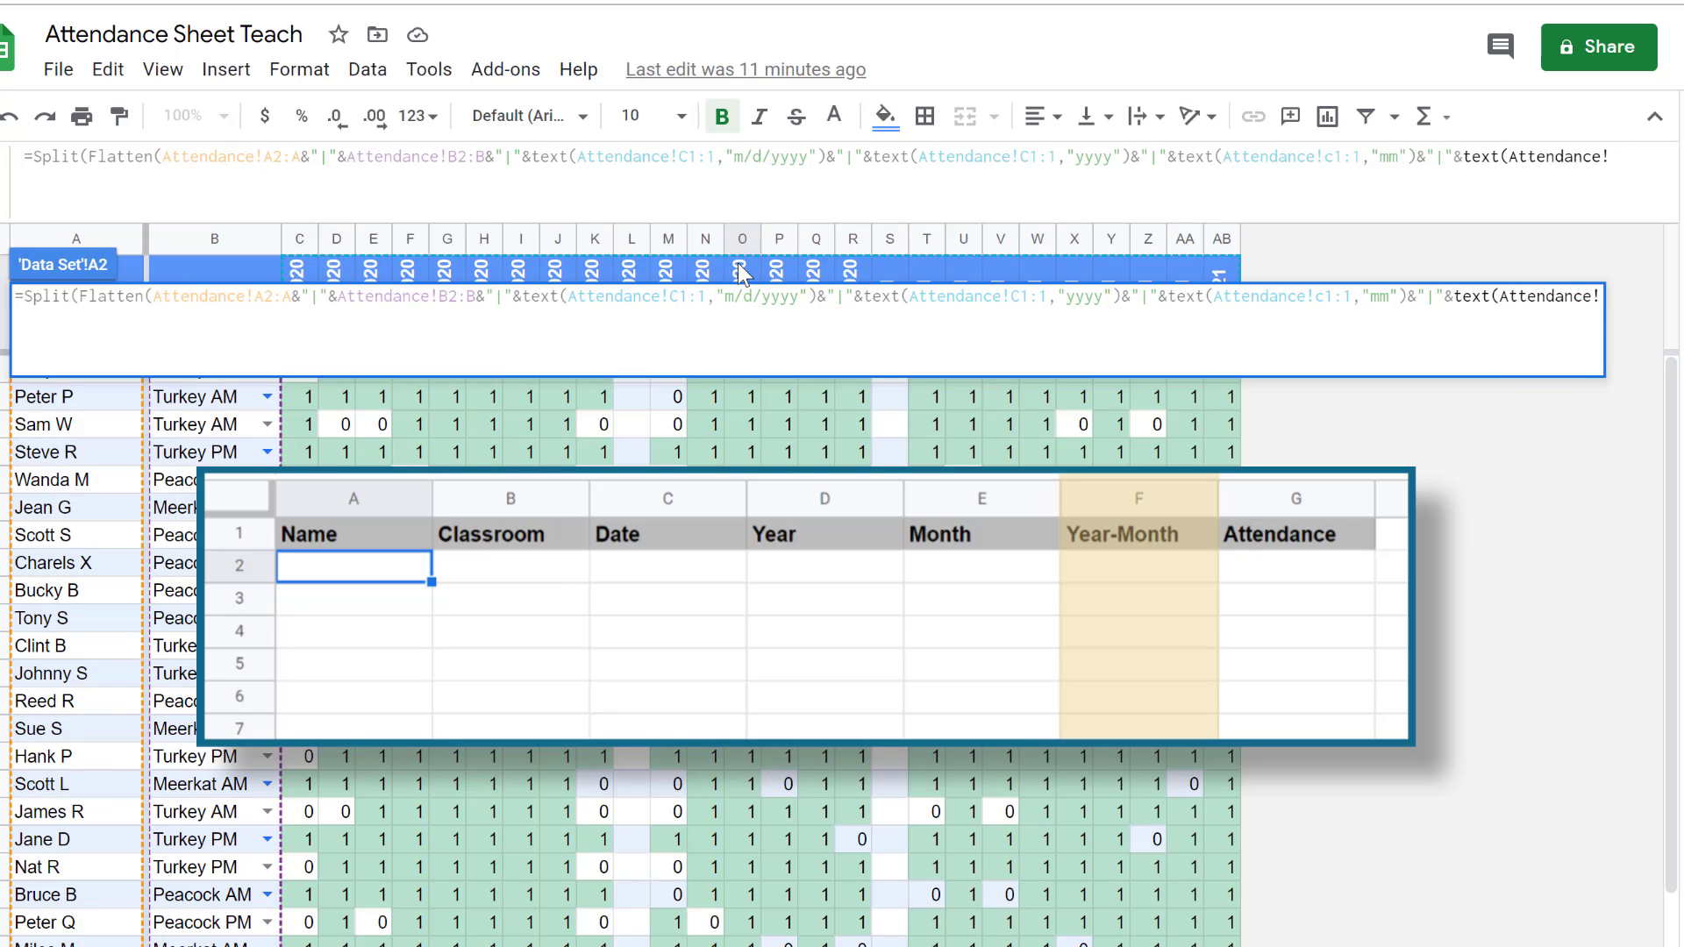
{"action": "type", "text": "c1"}
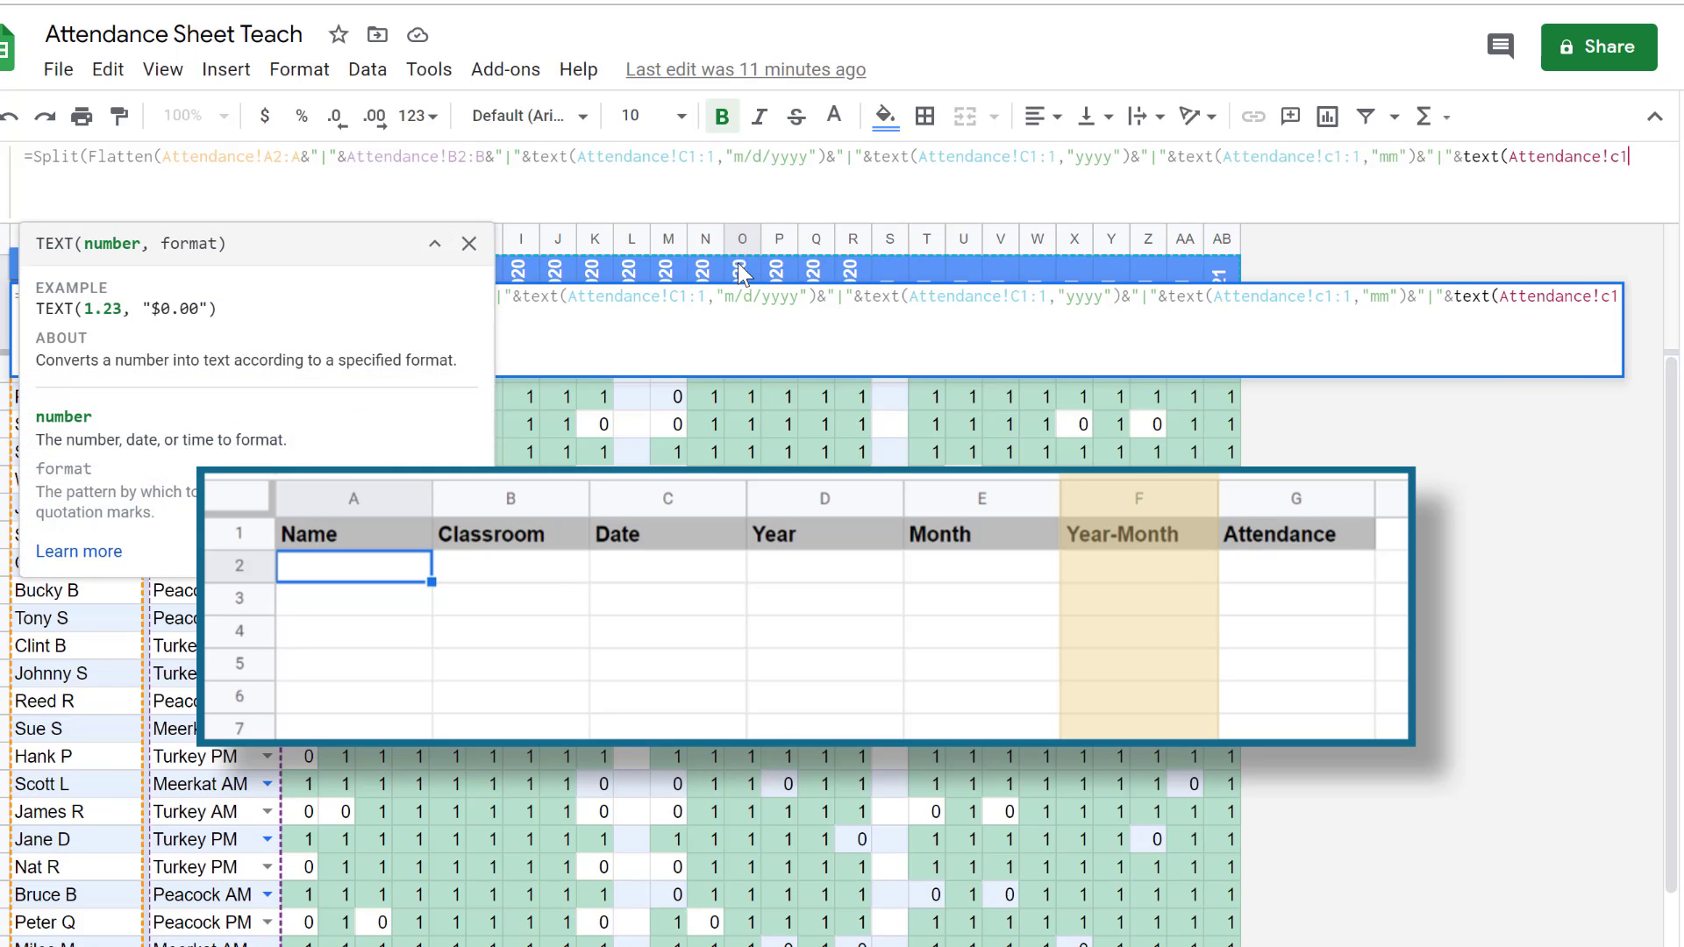
{"action": "type", "text": ":"}
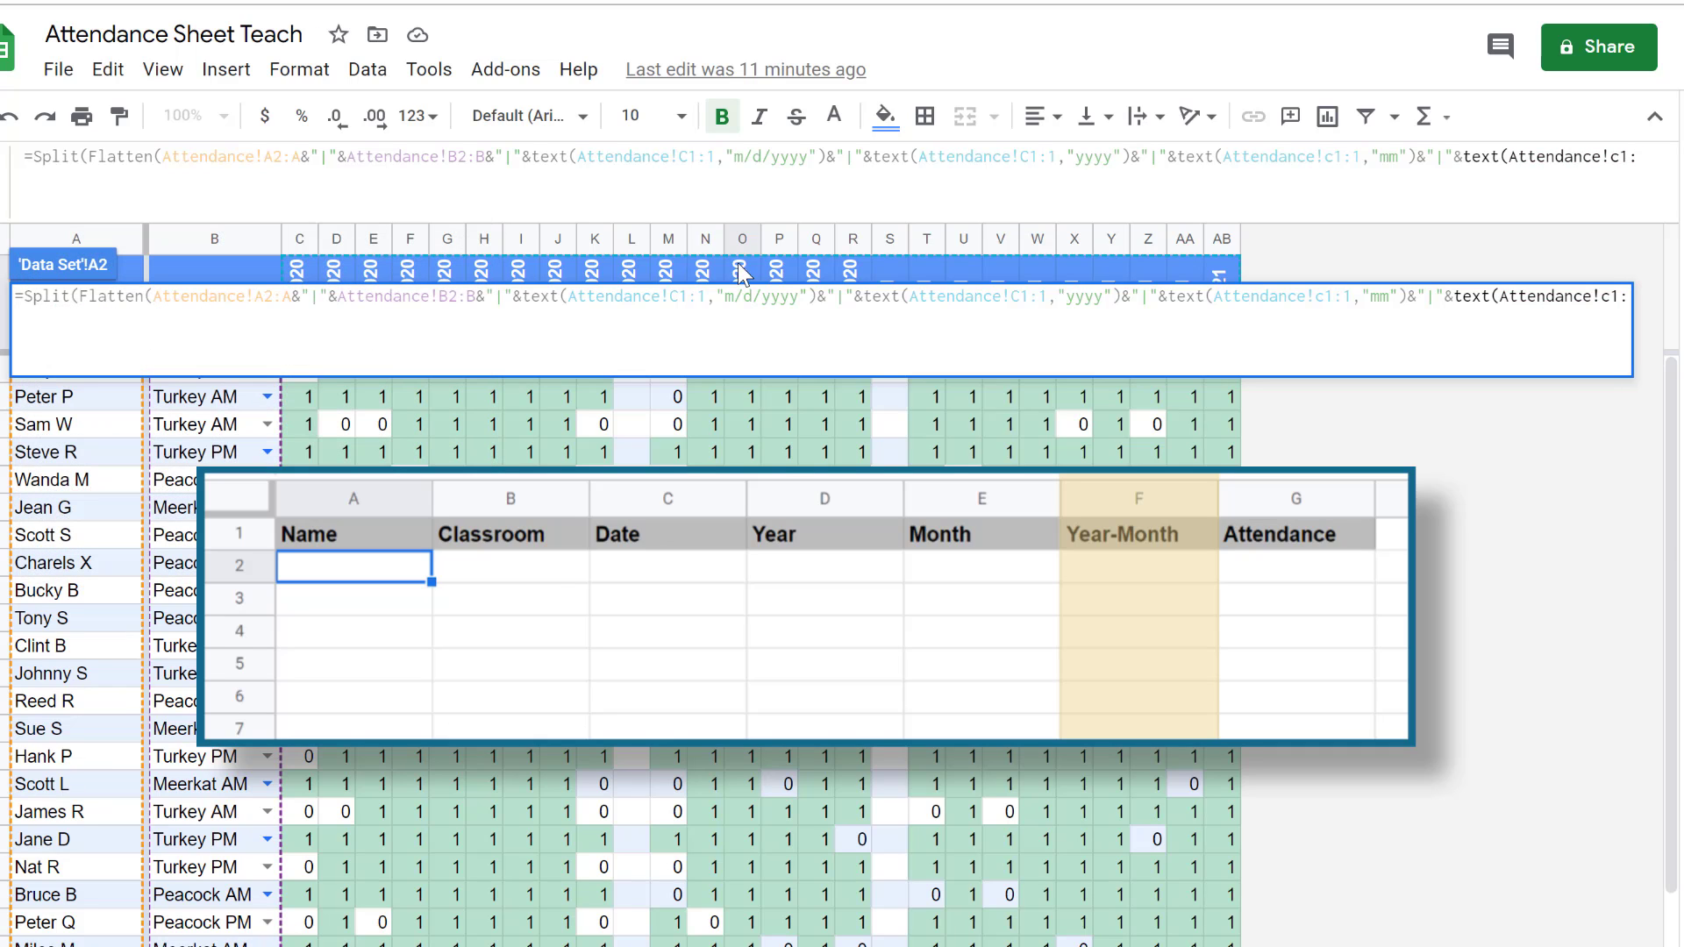
{"action": "type", "text": "1"}
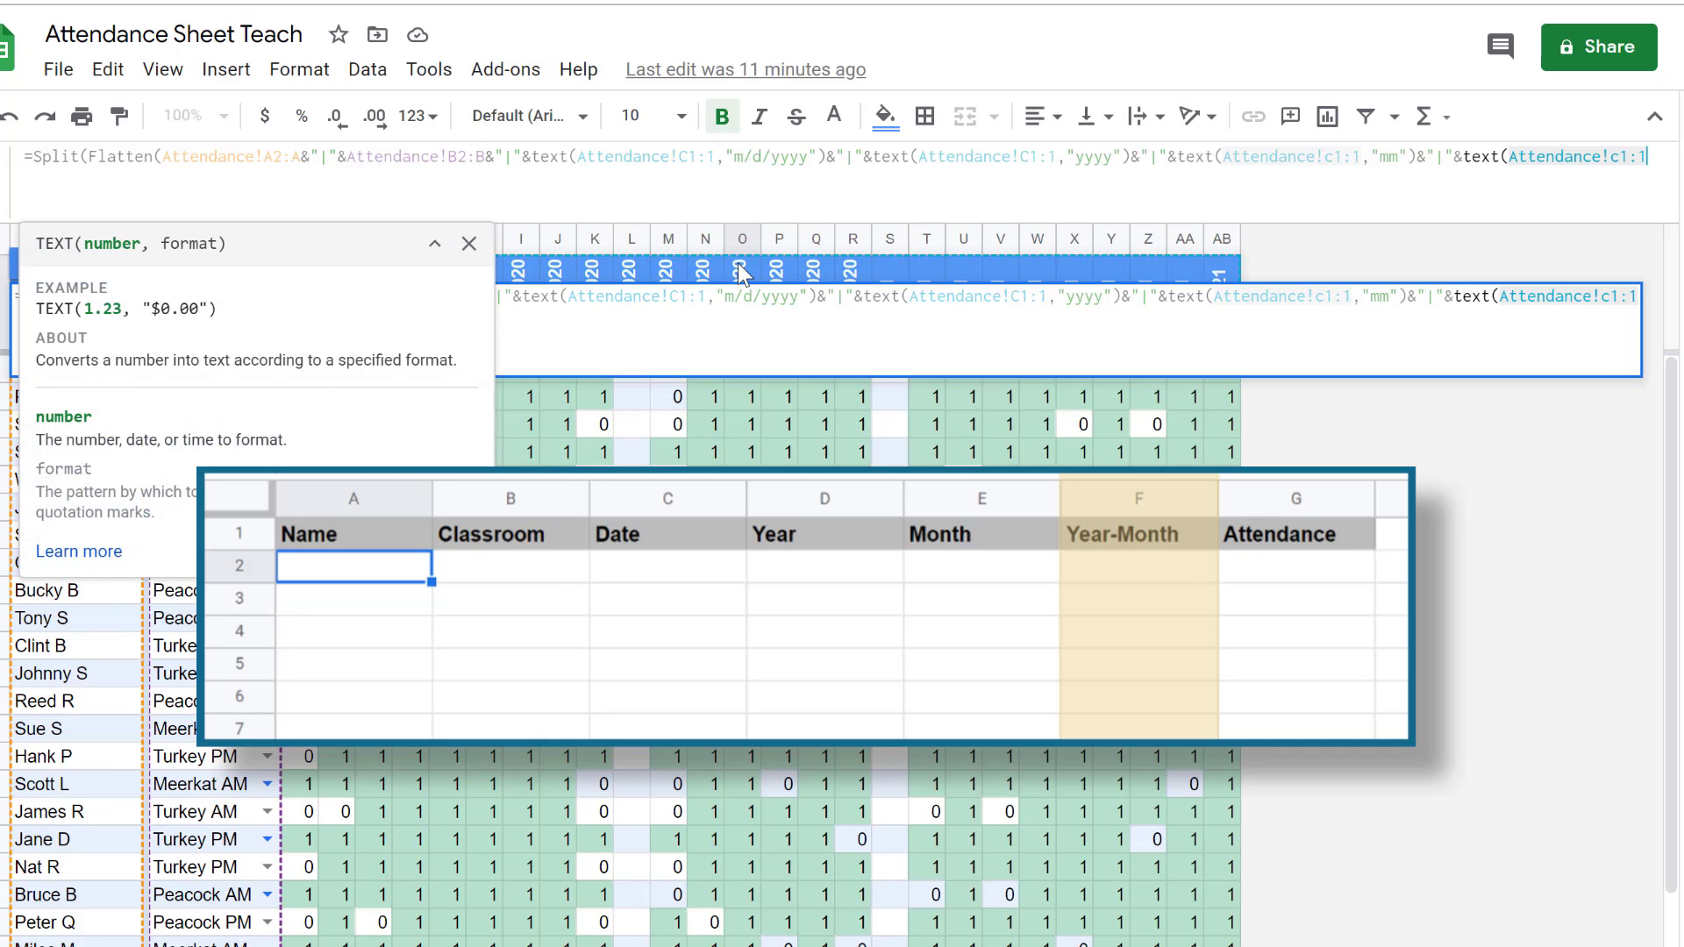
{"action": "type", "text": ","}
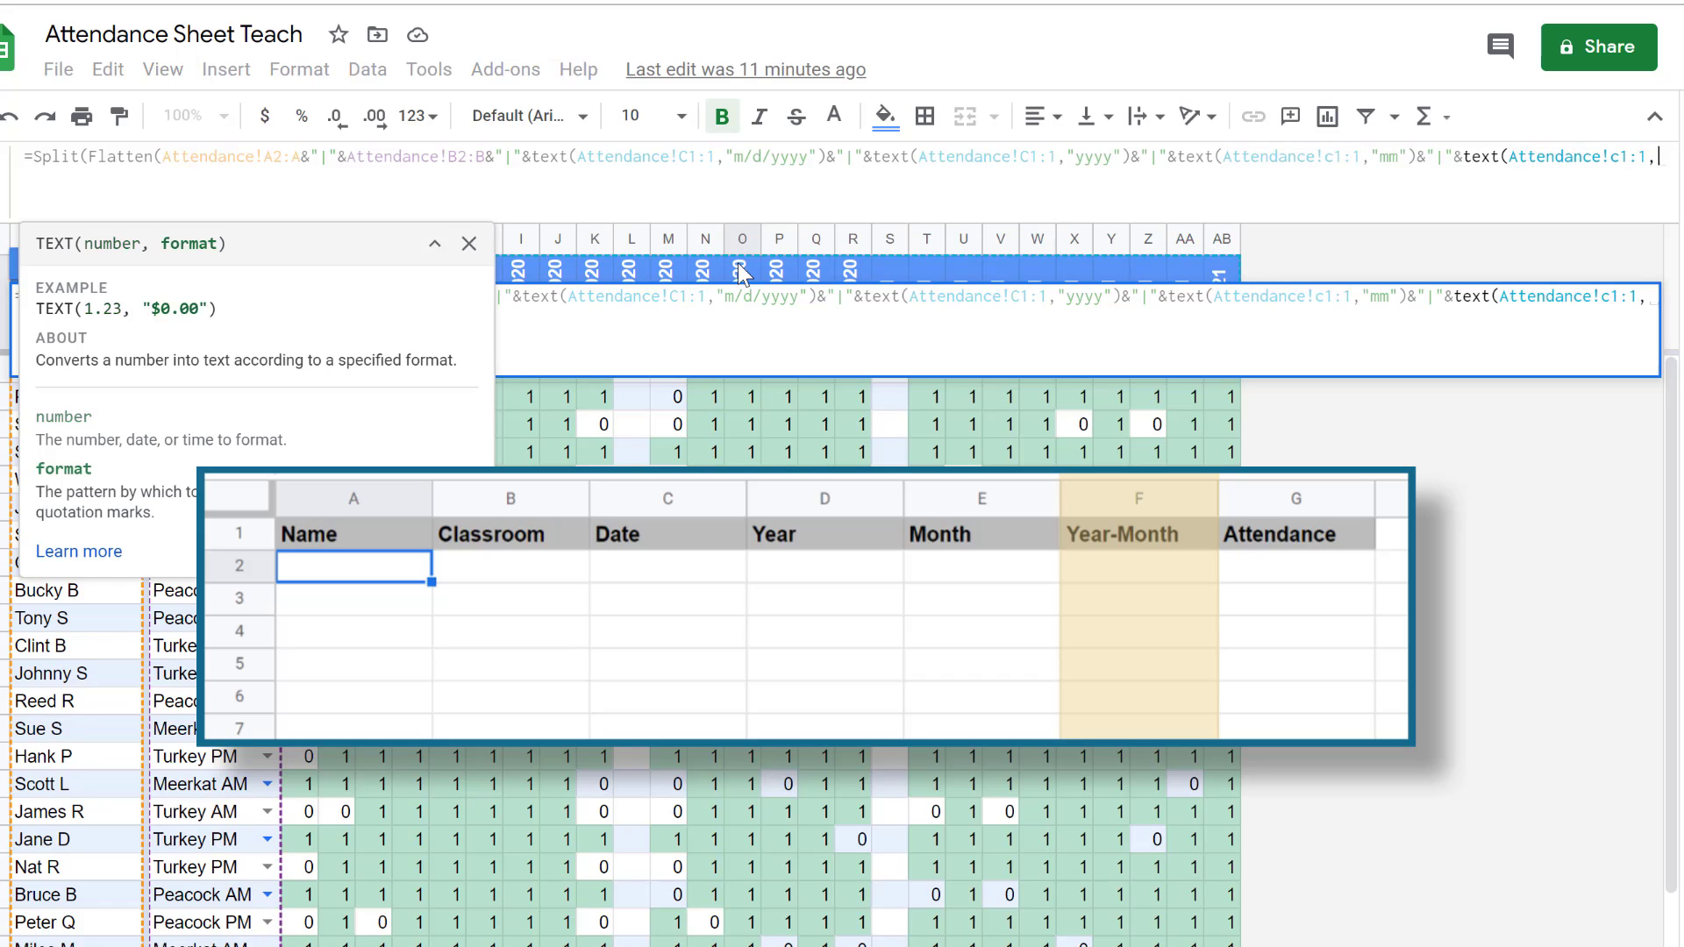
{"action": "type", "text": "\""}
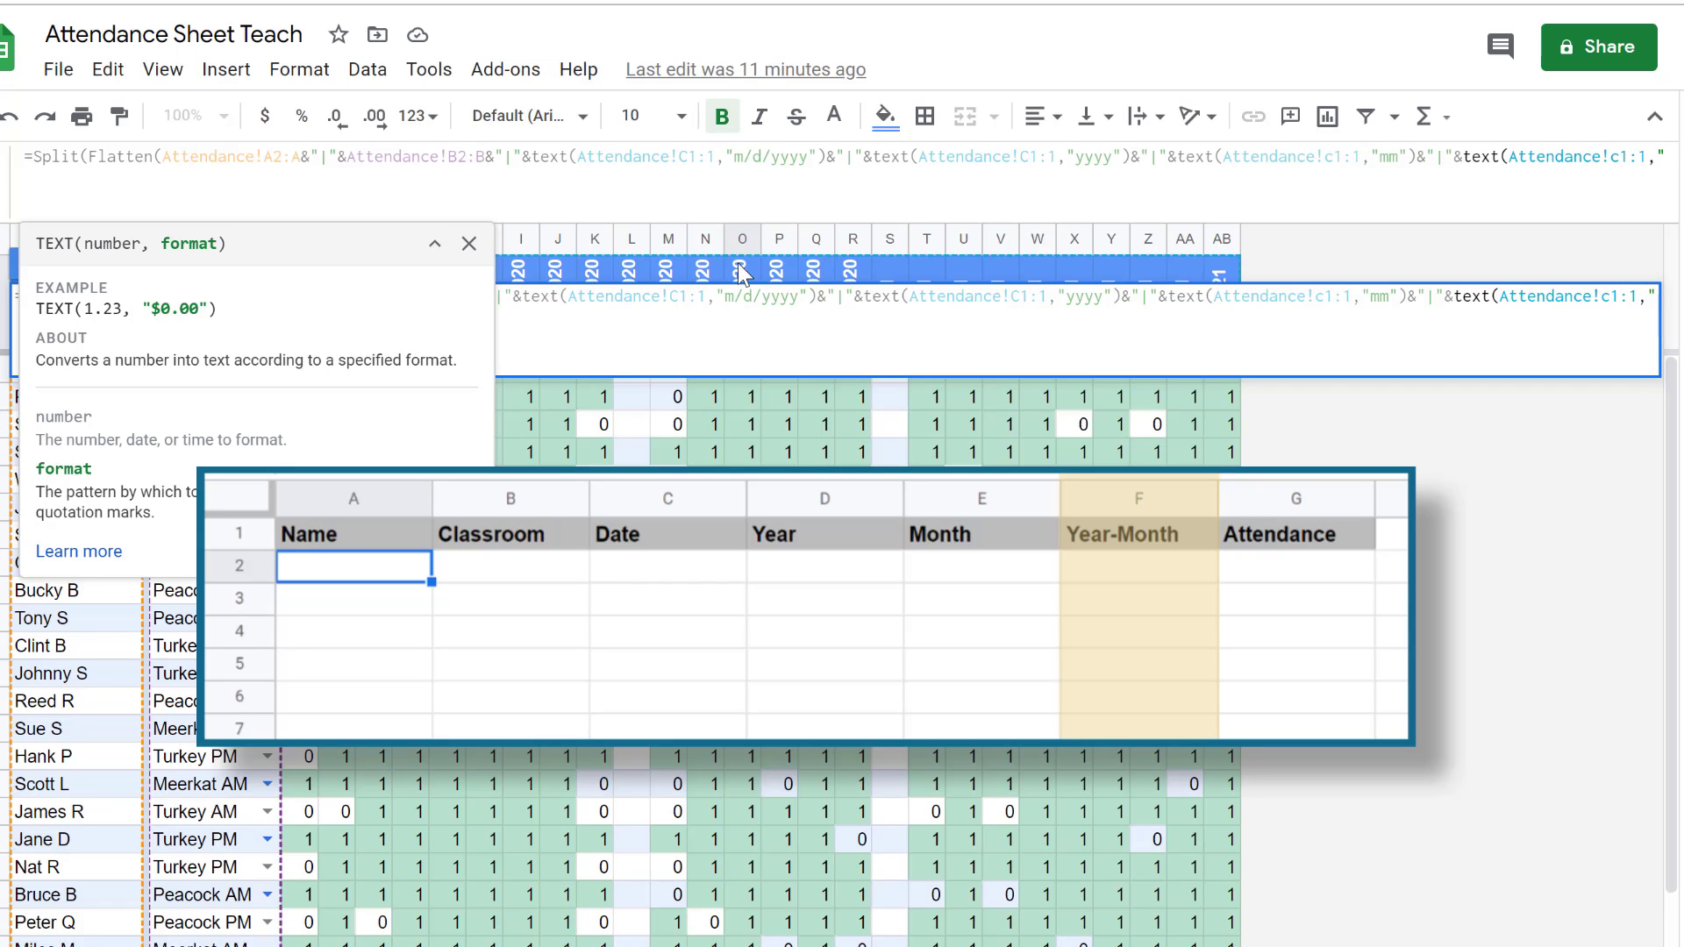
{"action": "type", "text": "yyyy-mm\")"}
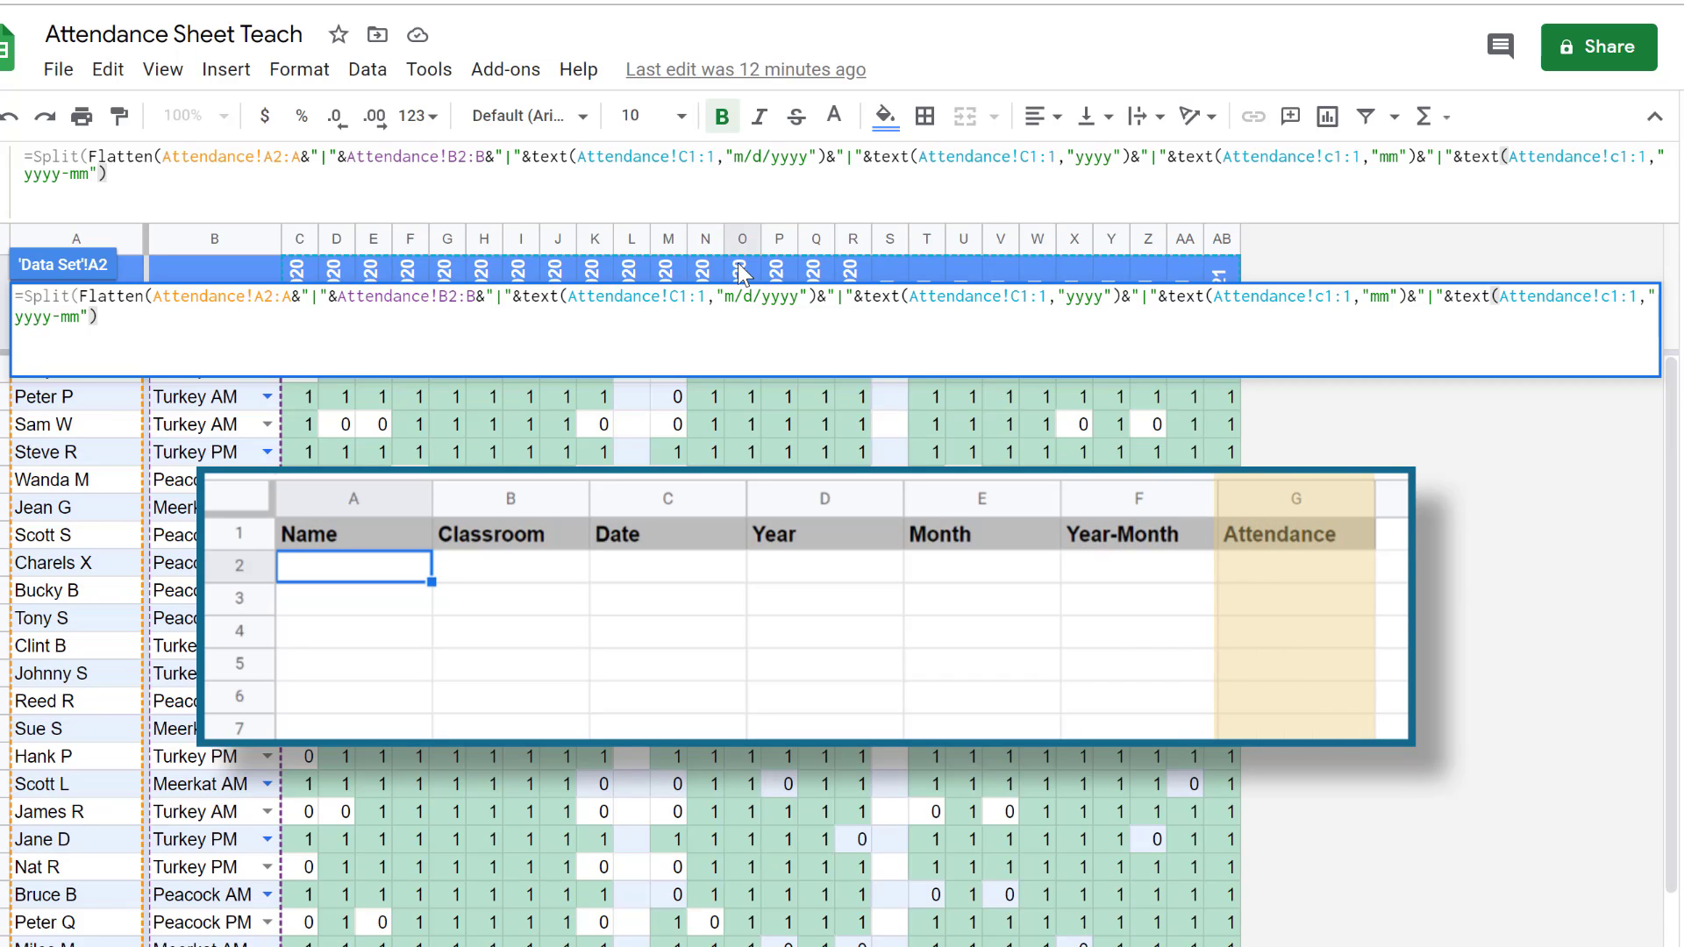
Step: Append &"|"& and the range Attendance!C2:AAB as the attendance field, and close the Flatten function
{"action": "type", "text": "&"}
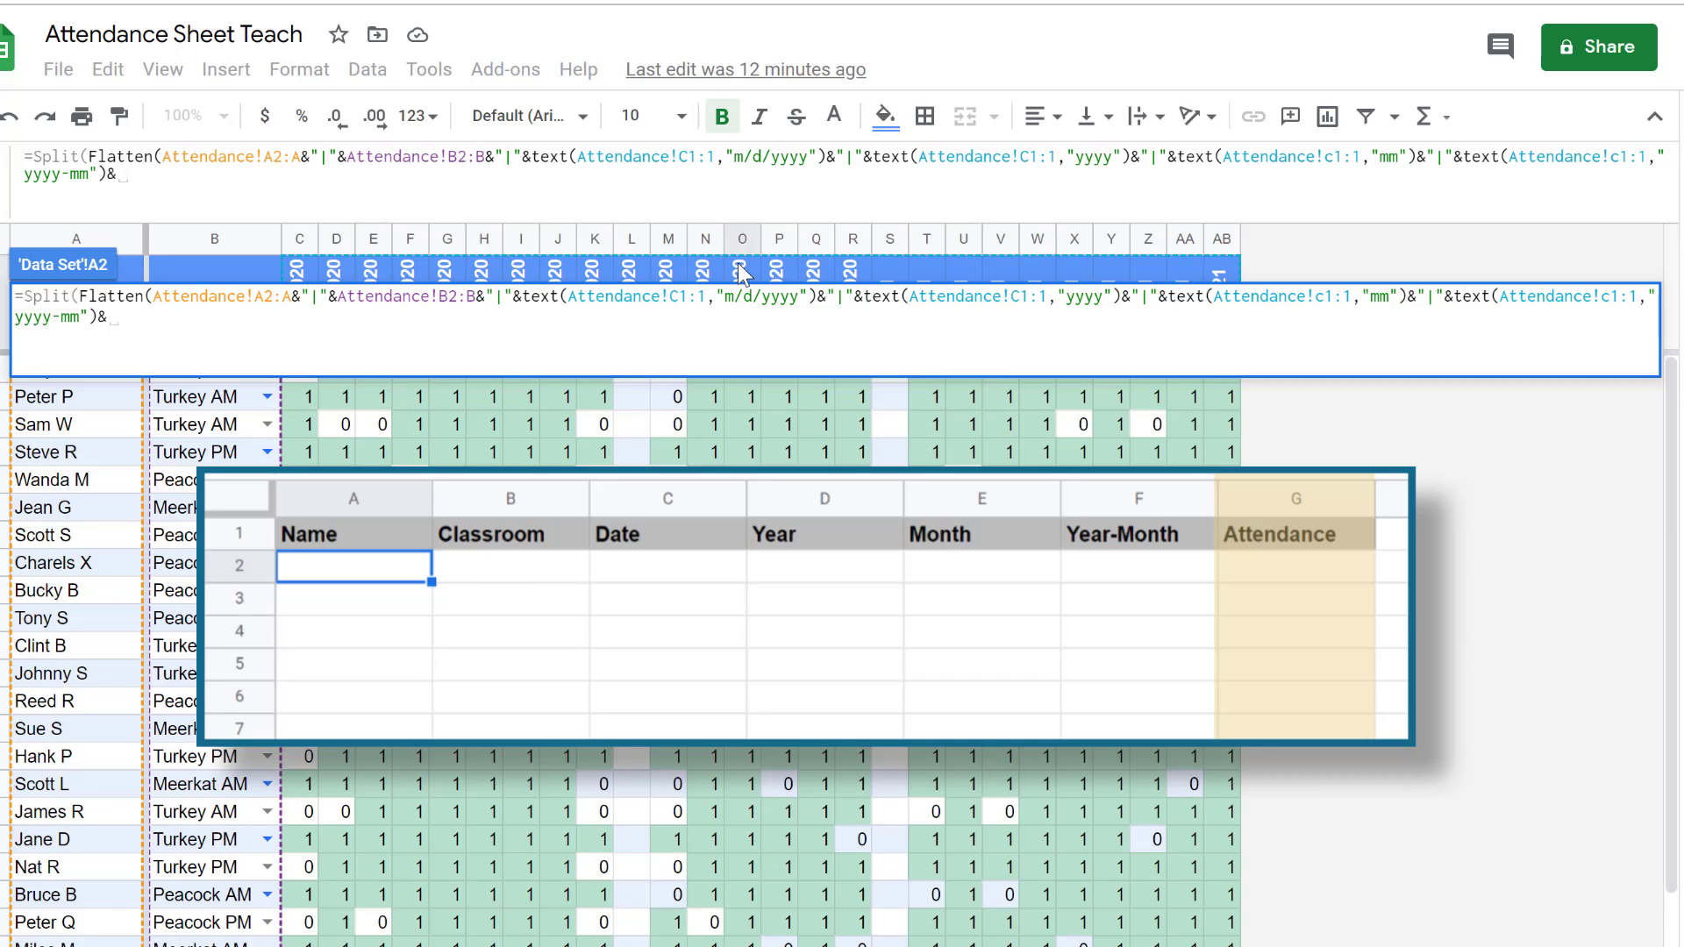
{"action": "type", "text": "\""}
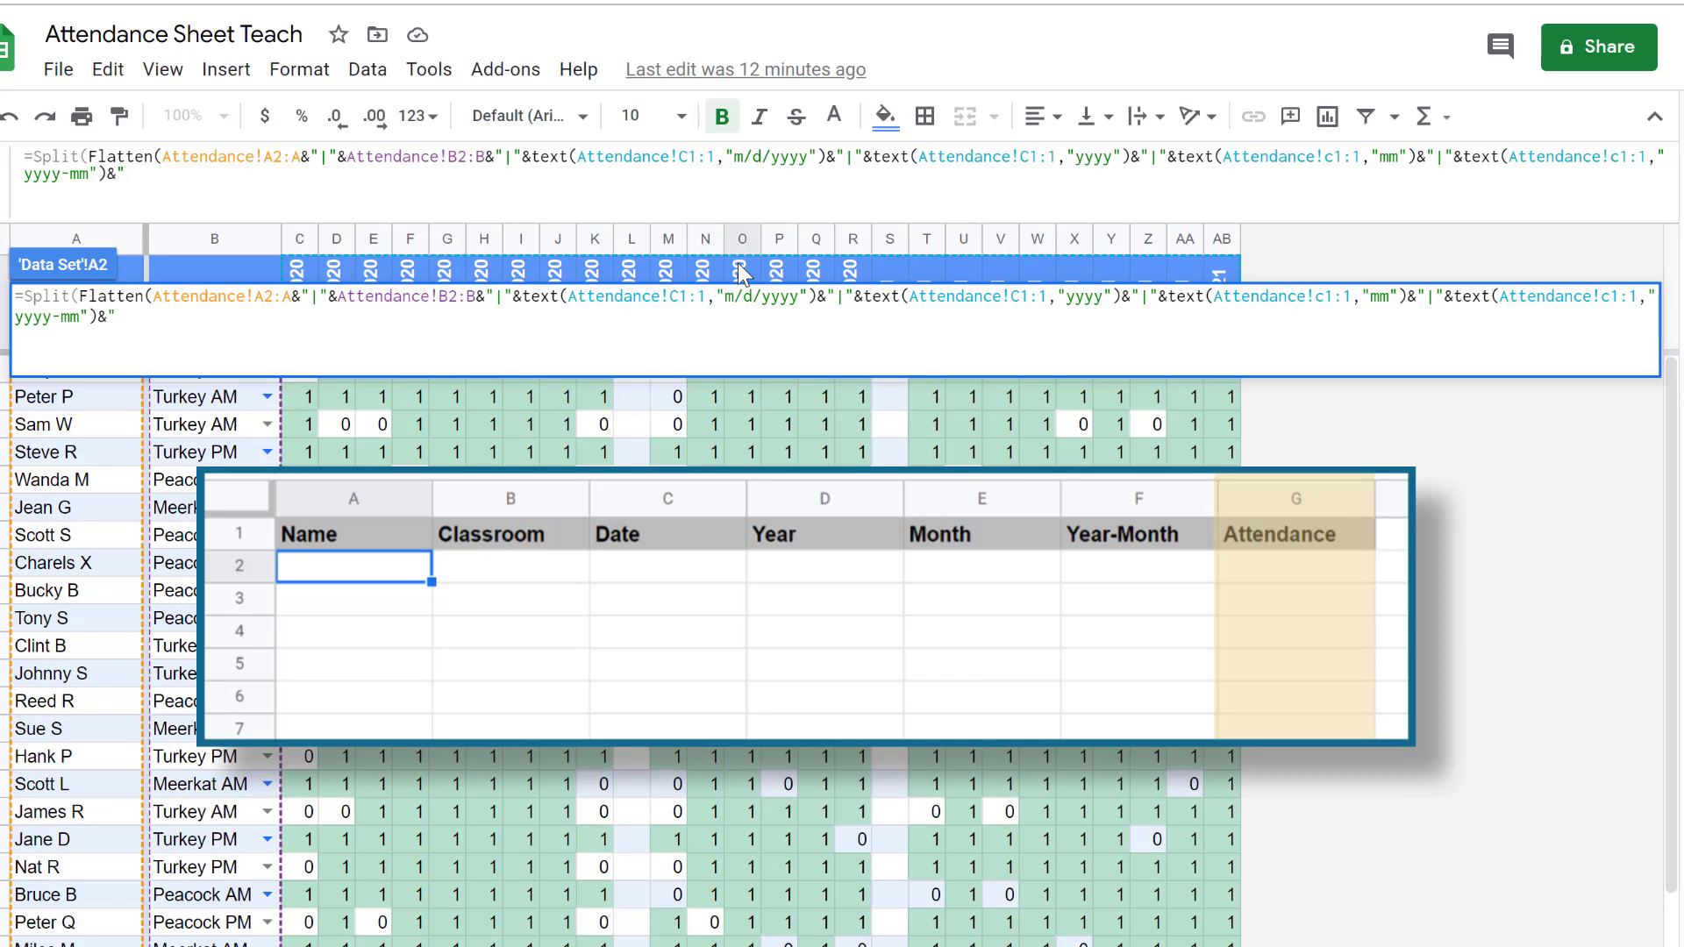
{"action": "type", "text": "|\"&"}
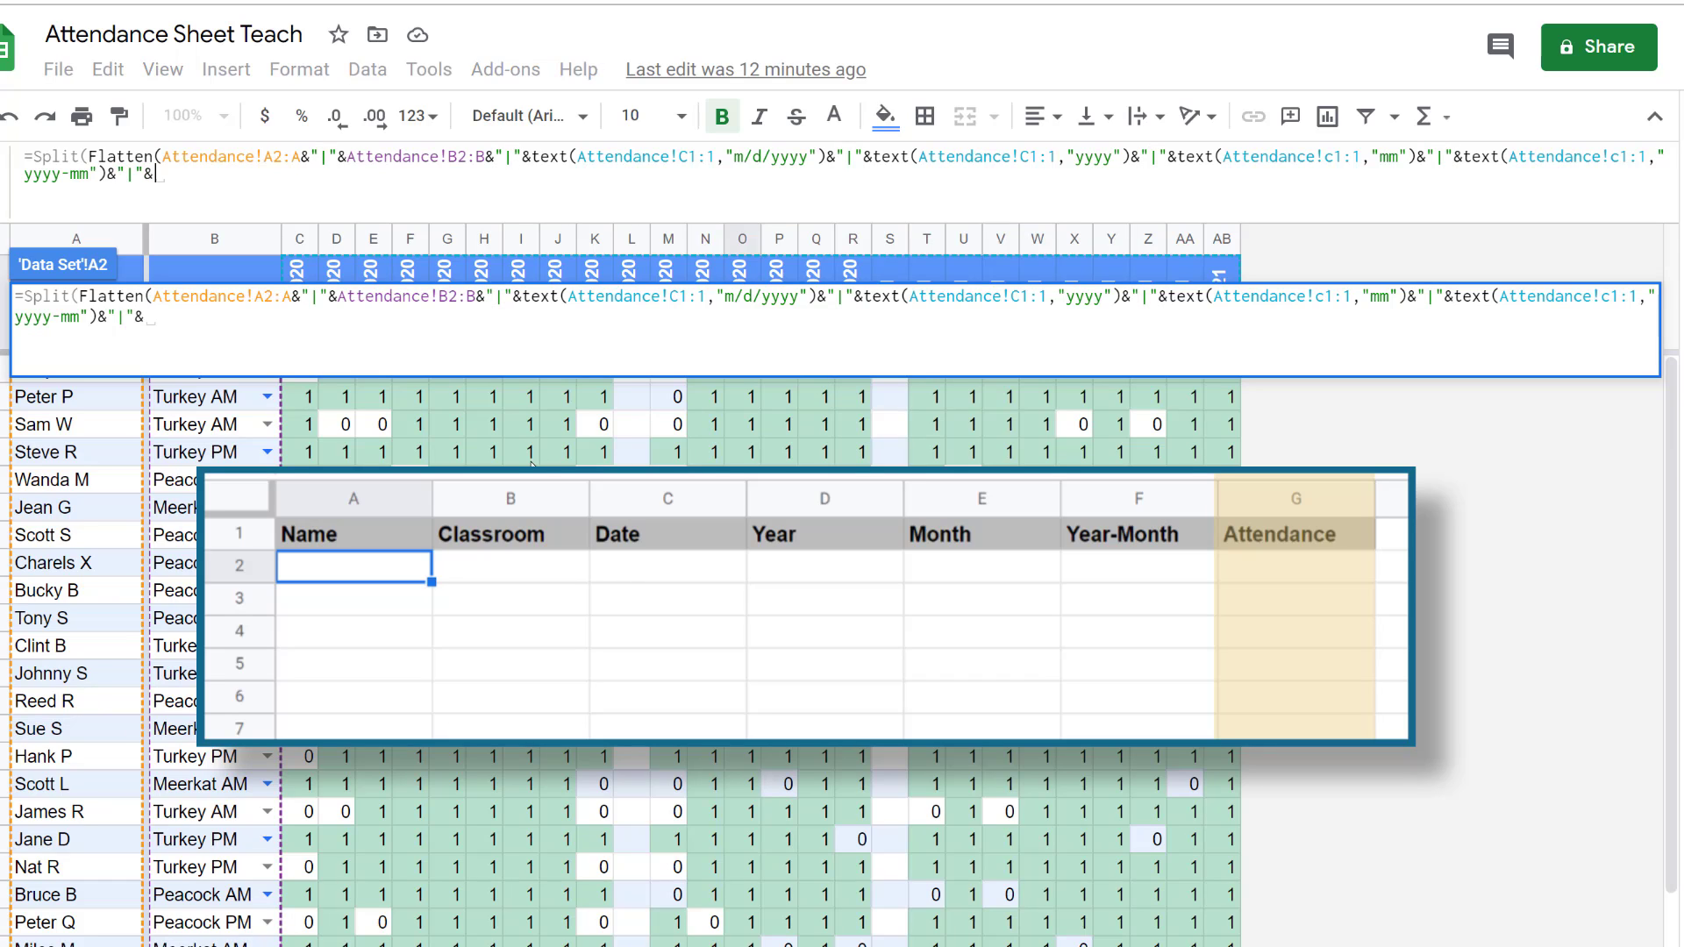
{"action": "left_click", "coordinate": [445, 454]}
{"action": "key", "text": "BackSpace"}
{"action": "key", "text": "BackSpace"}
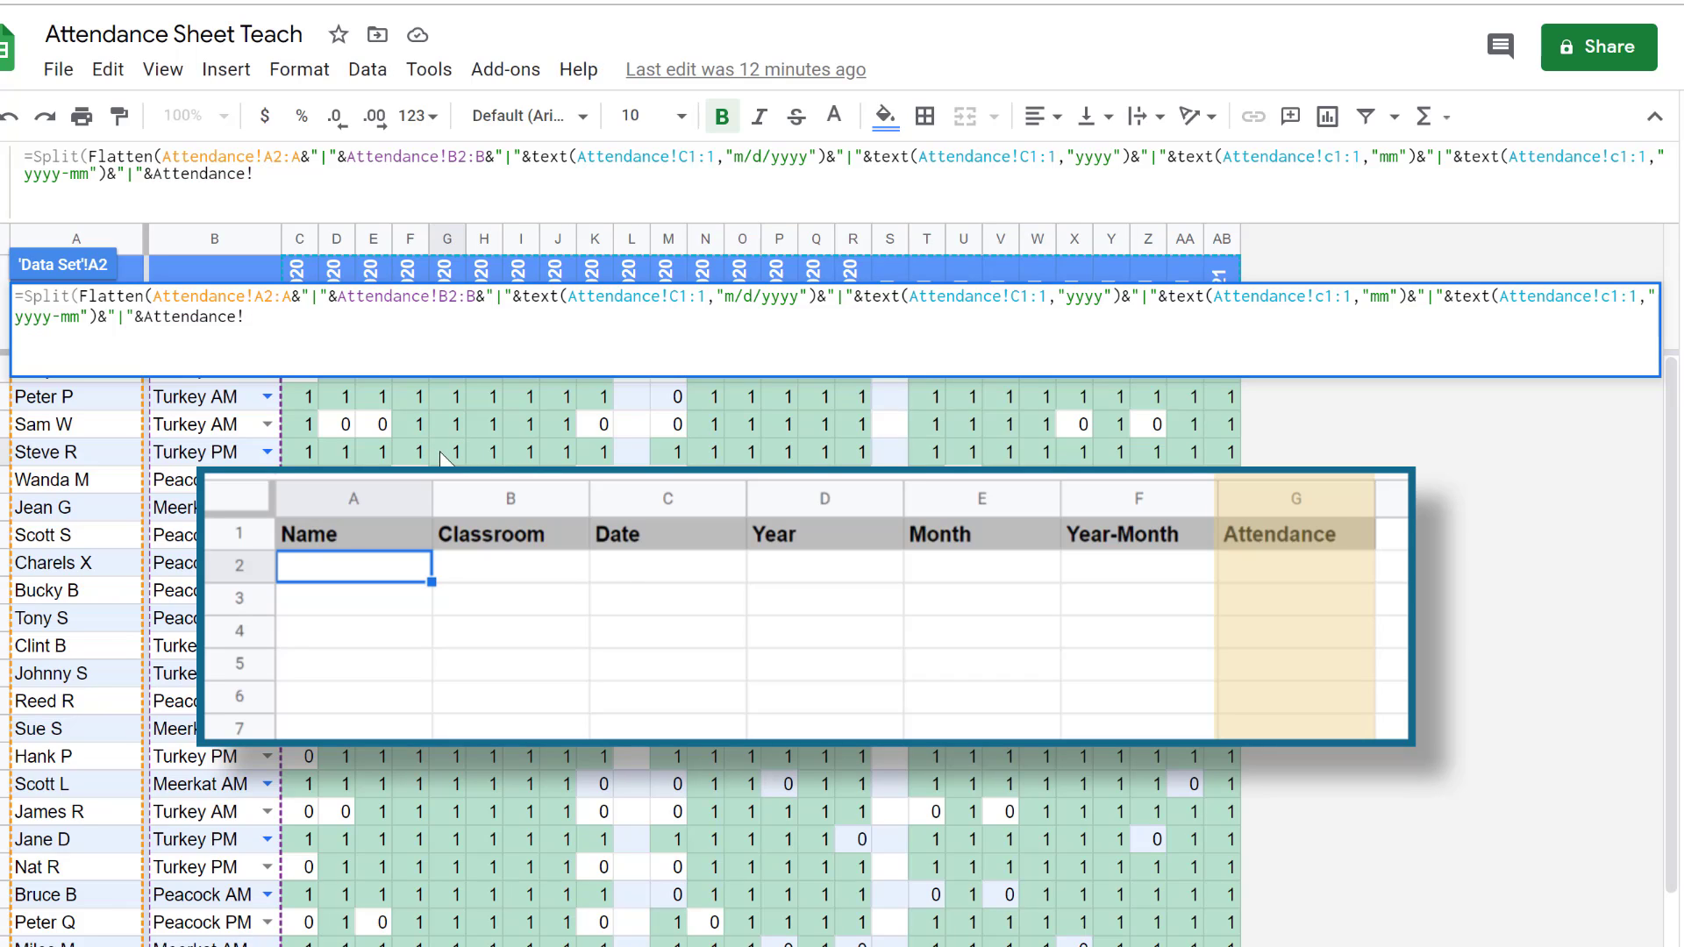
{"action": "type", "text": "C2:AA"}
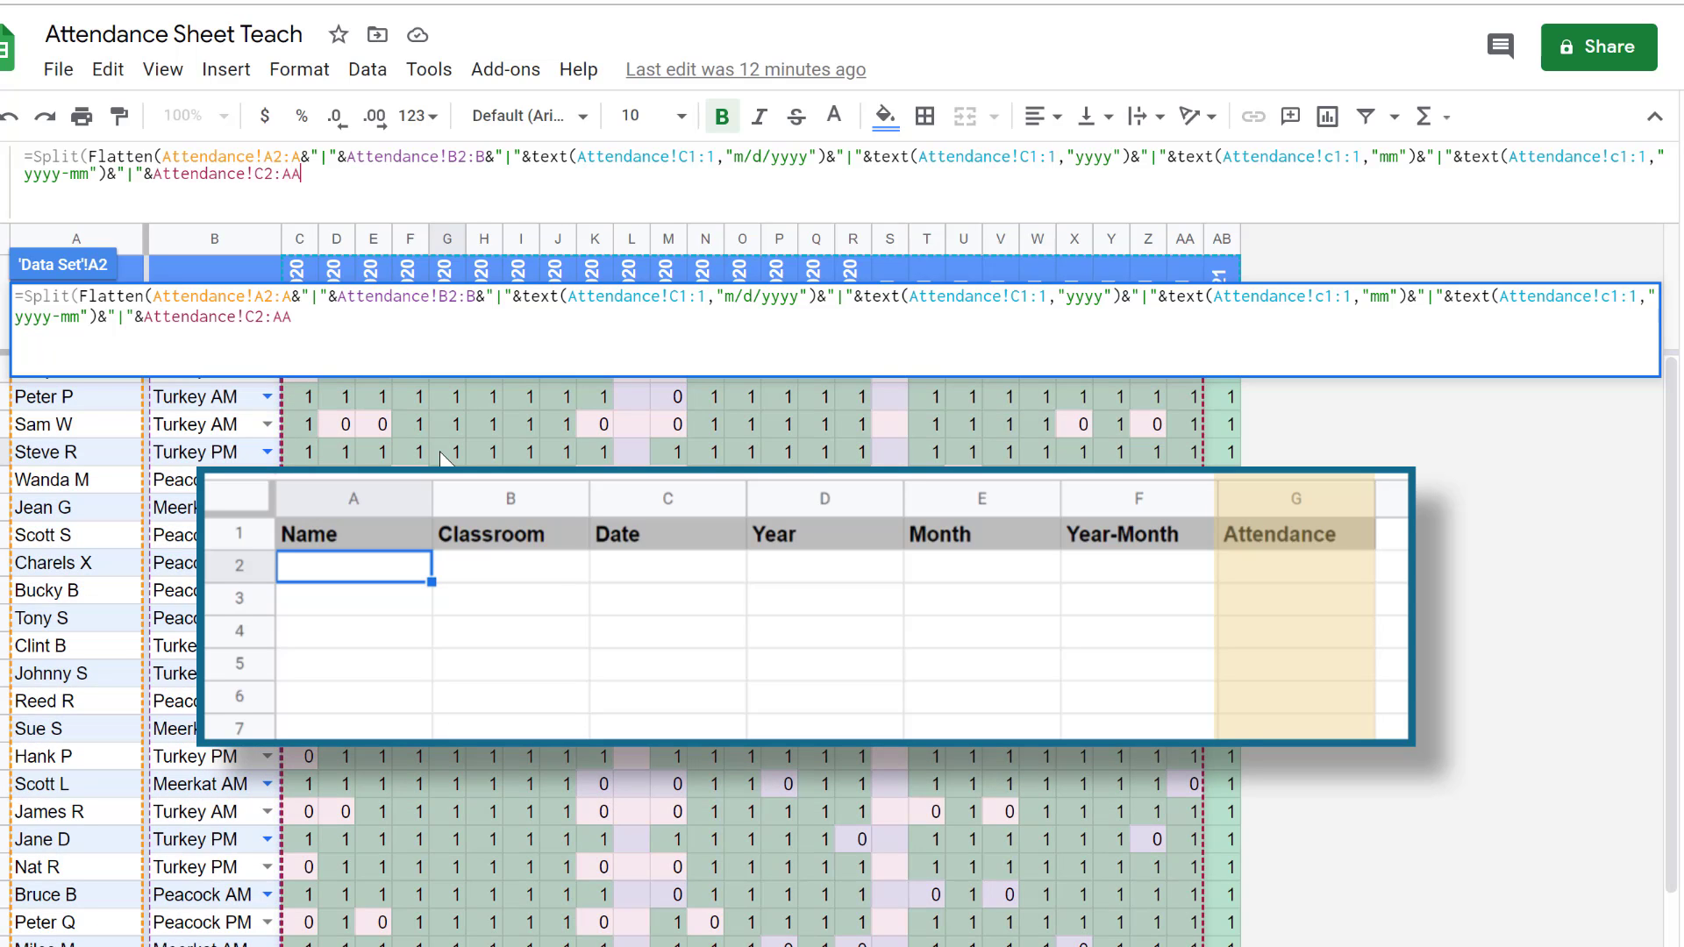
{"action": "type", "text": "B"}
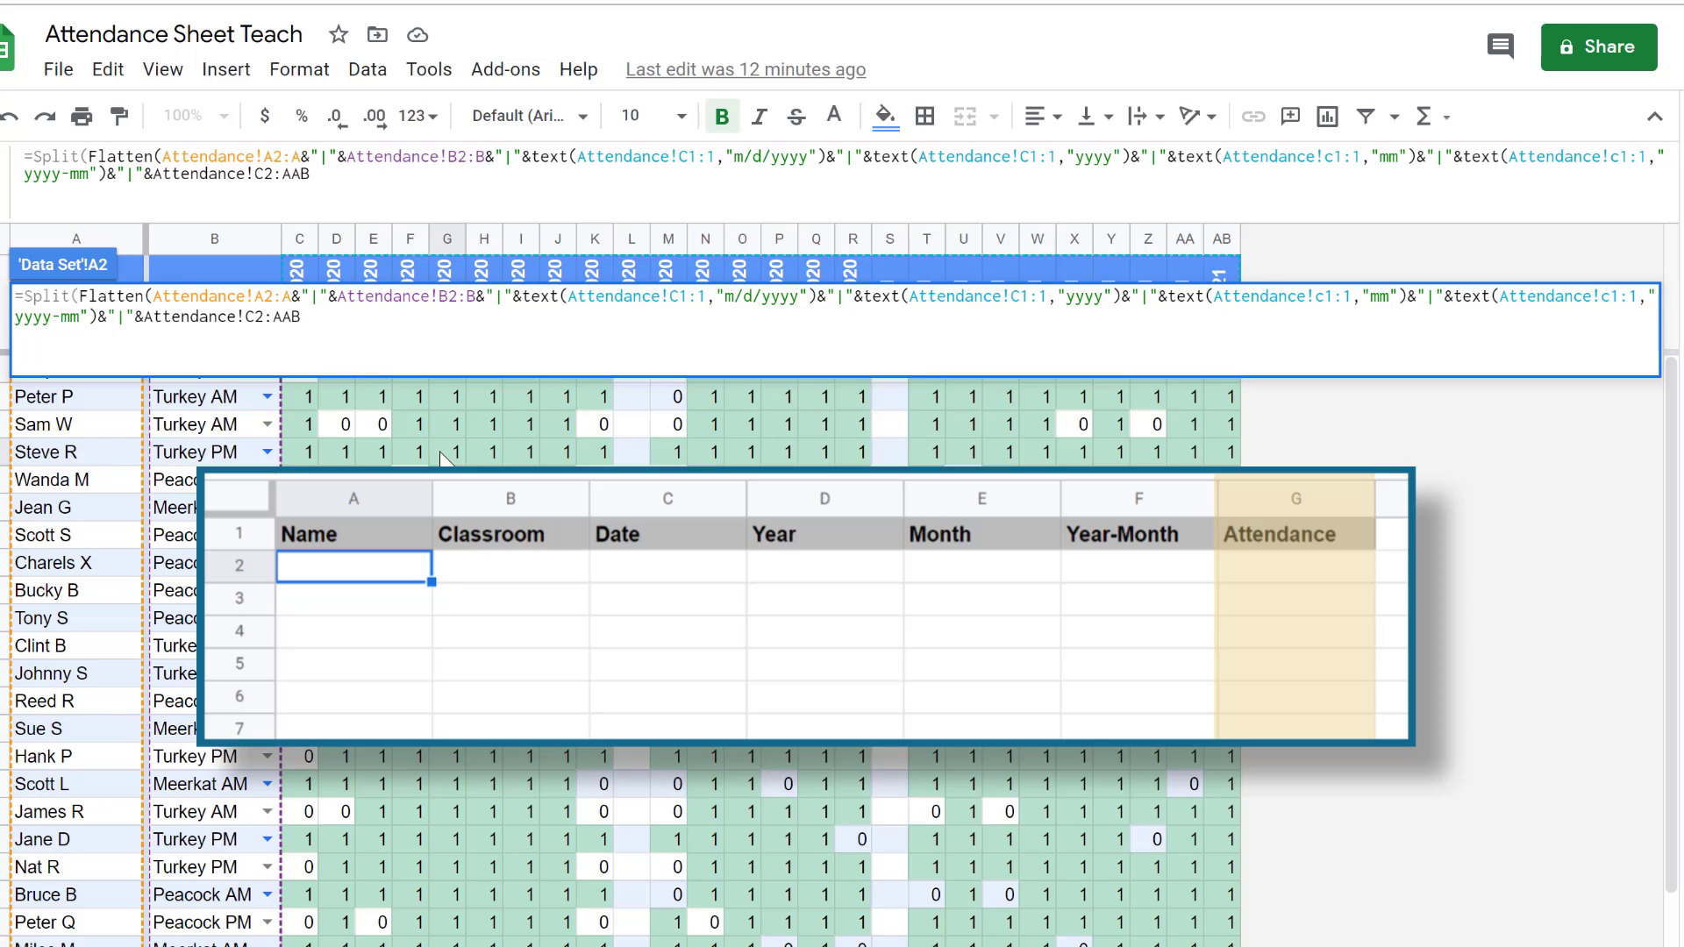
{"action": "type", "text": ")"}
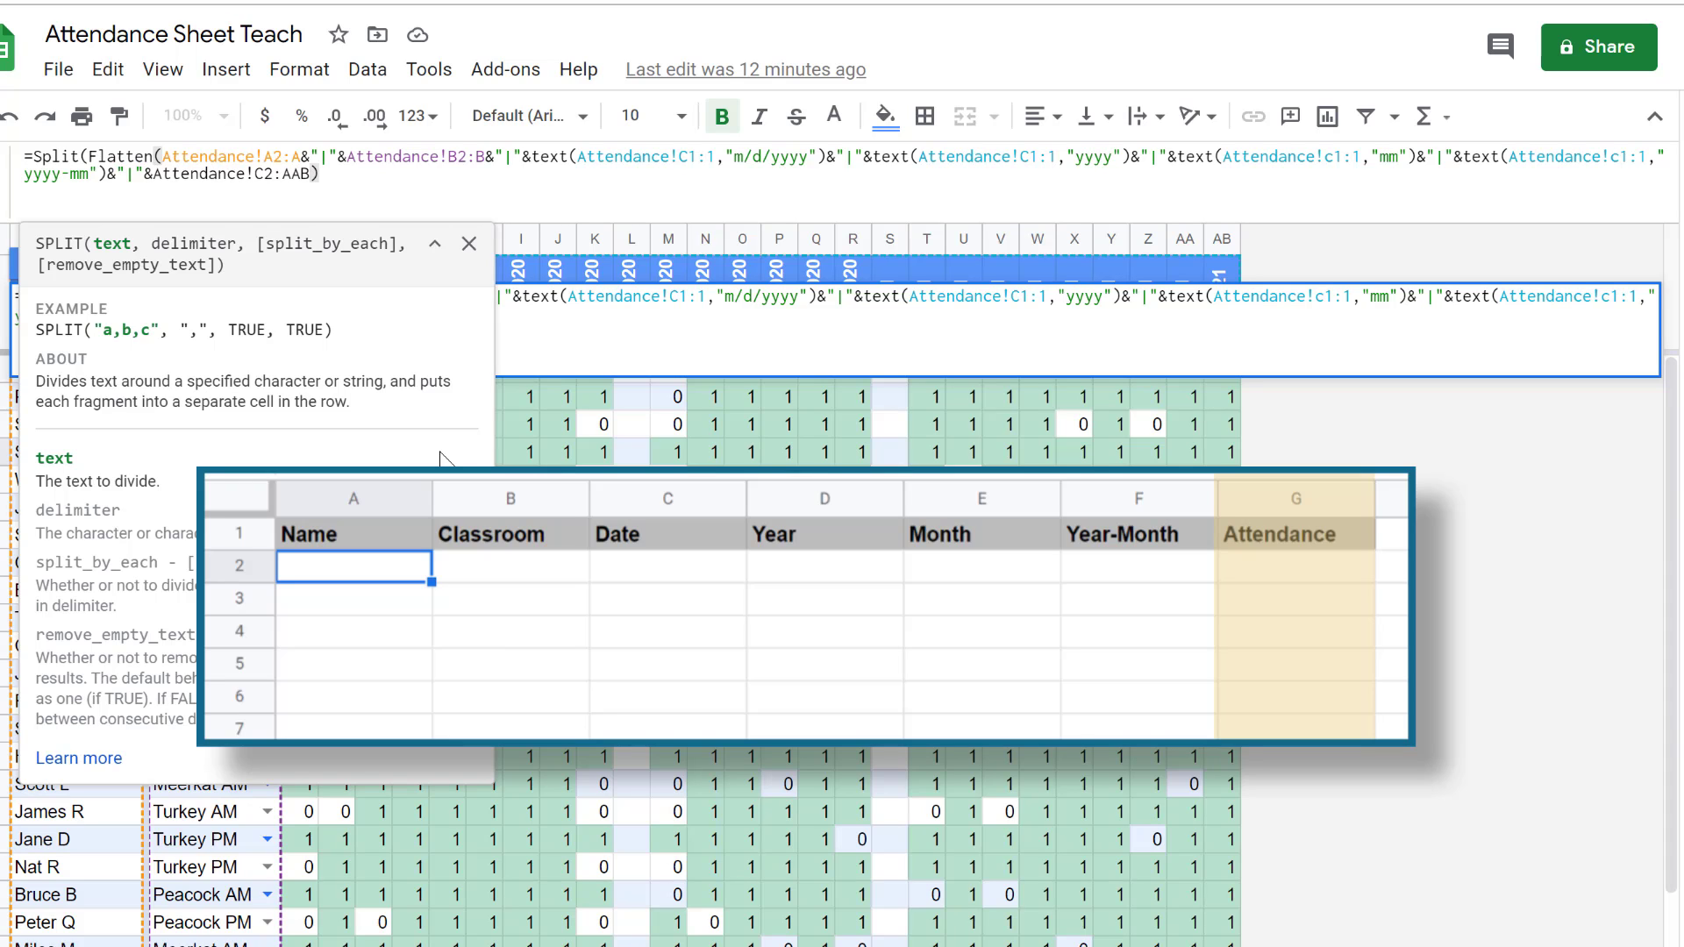
Step: Finish the Split function with delimiter "|", split_by_each TRUE and remove_empty_text FALSE, and enter the whole formula wrapped in ArrayFormula
{"action": "type", "text": ", "}
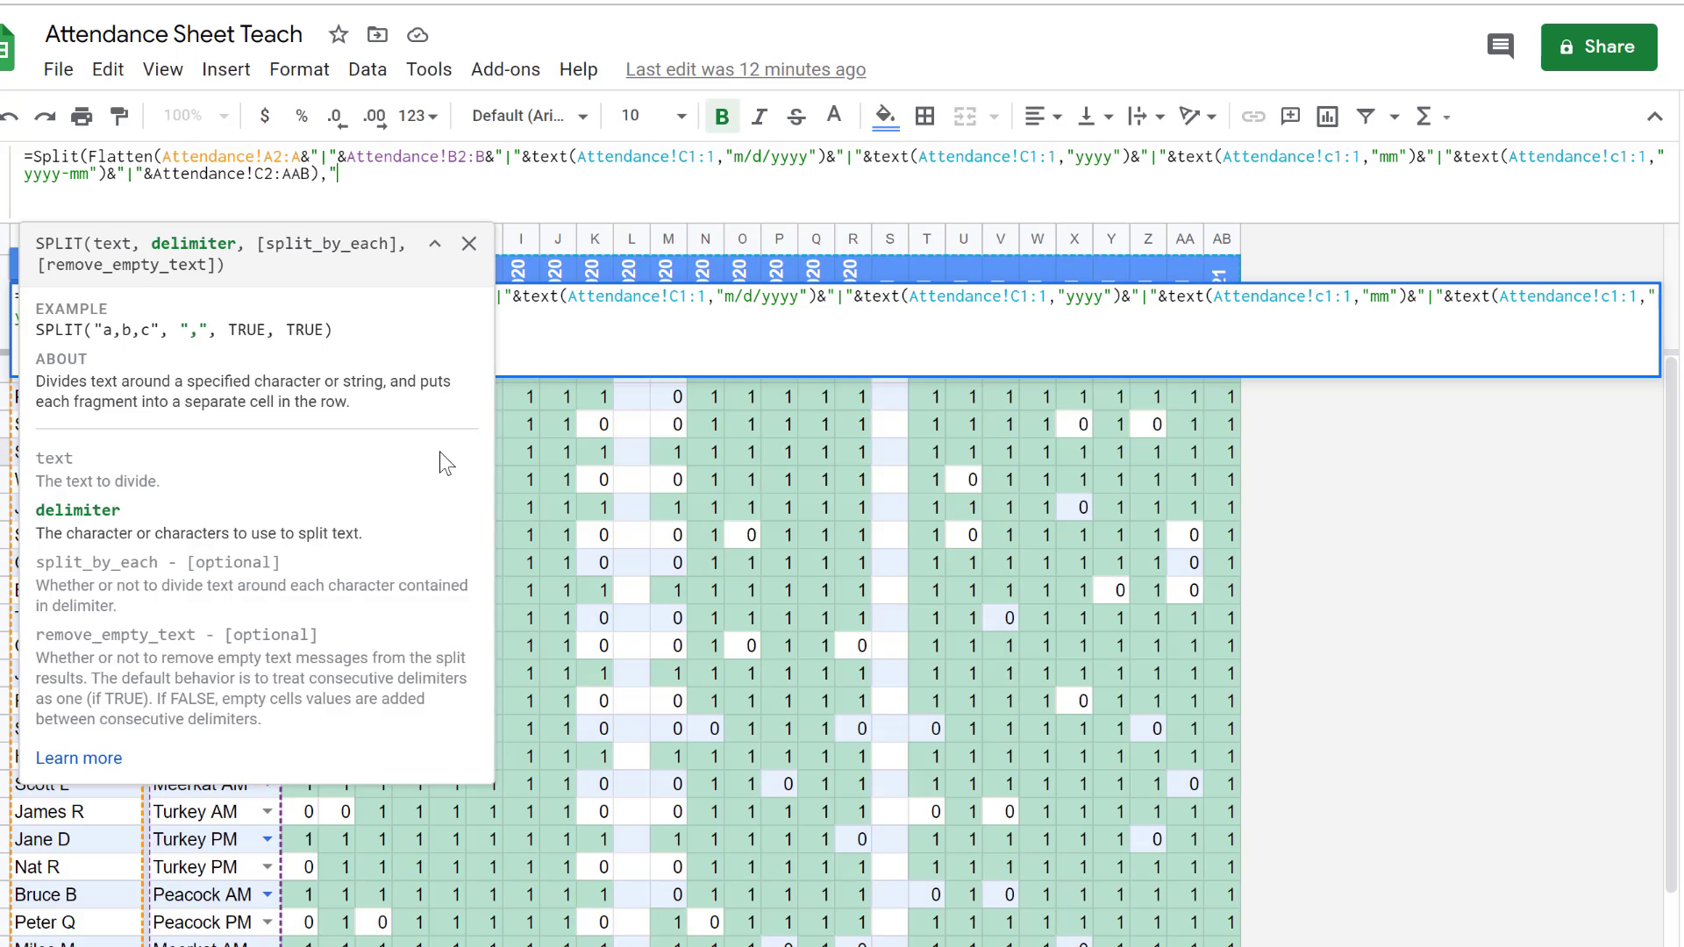
{"action": "type", "text": "\"|\""}
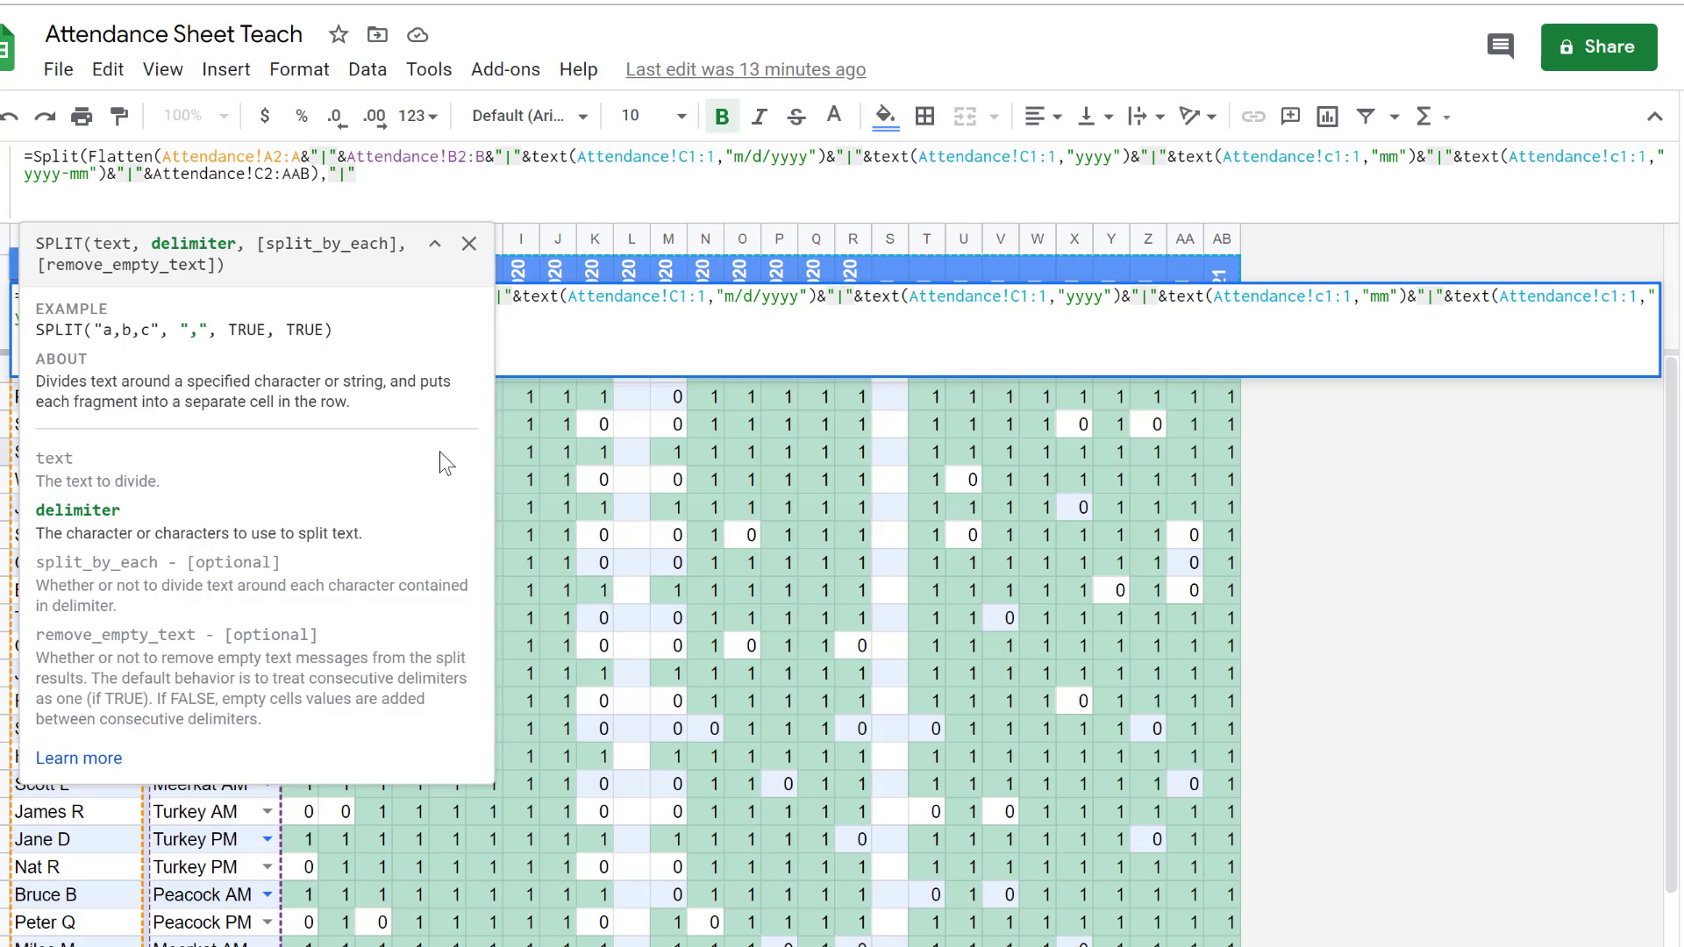
{"action": "type", "text": ","}
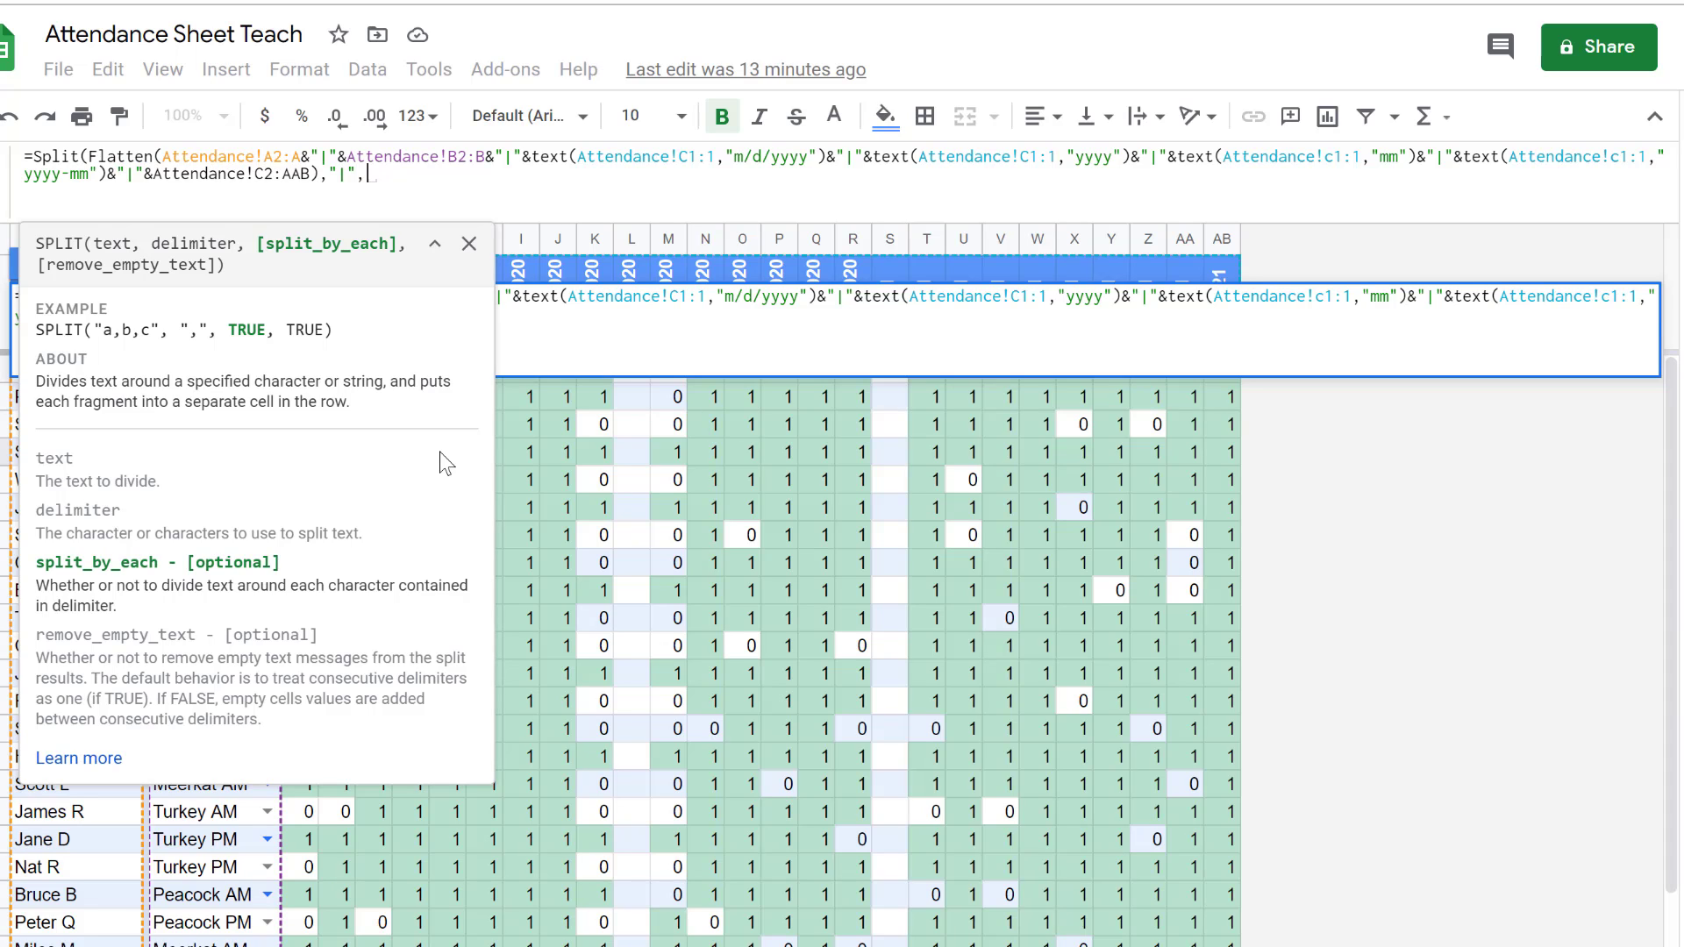
{"action": "type", "text": "TRUE"}
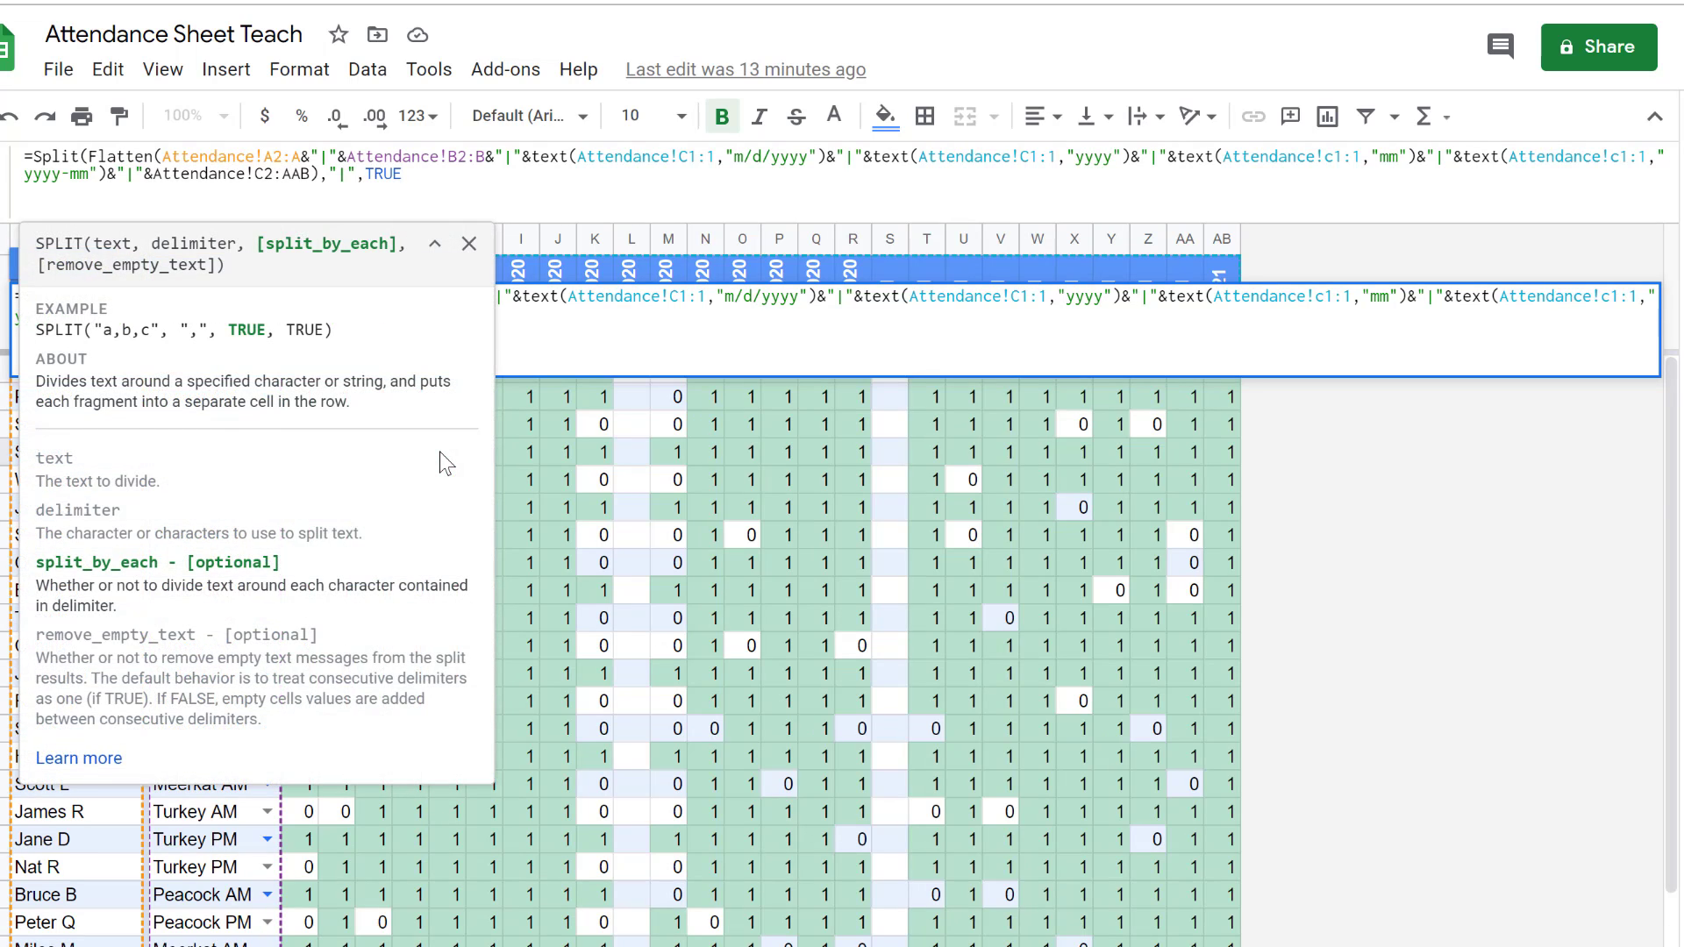
{"action": "type", "text": ", "}
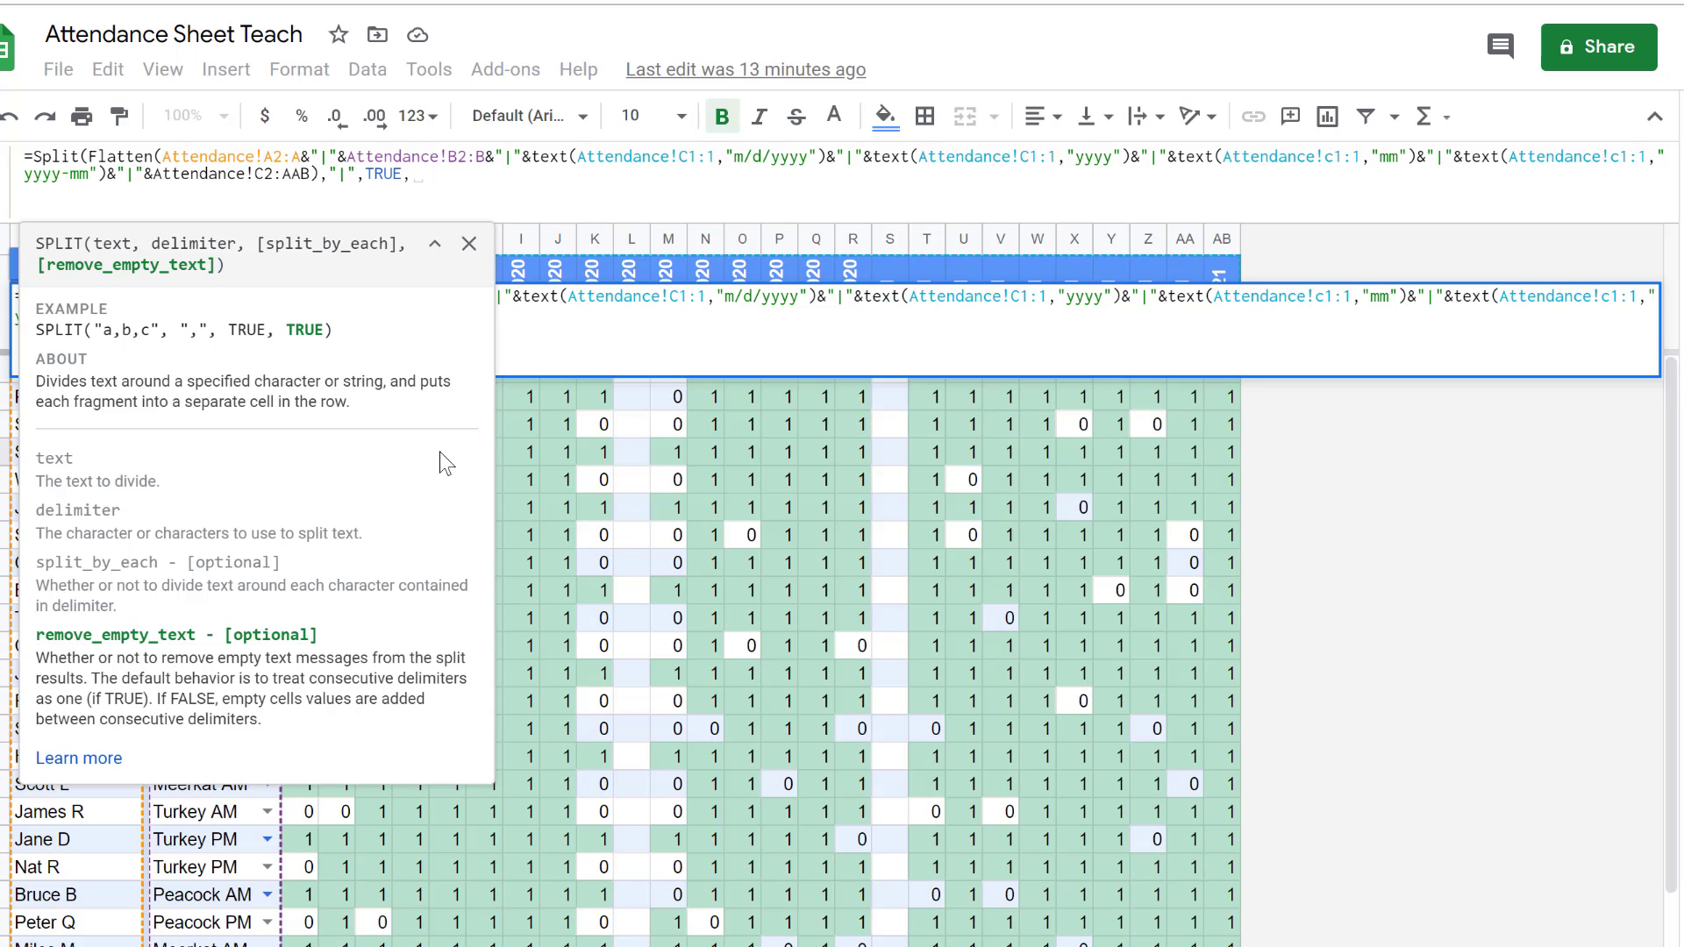
{"action": "type", "text": "FALSE"}
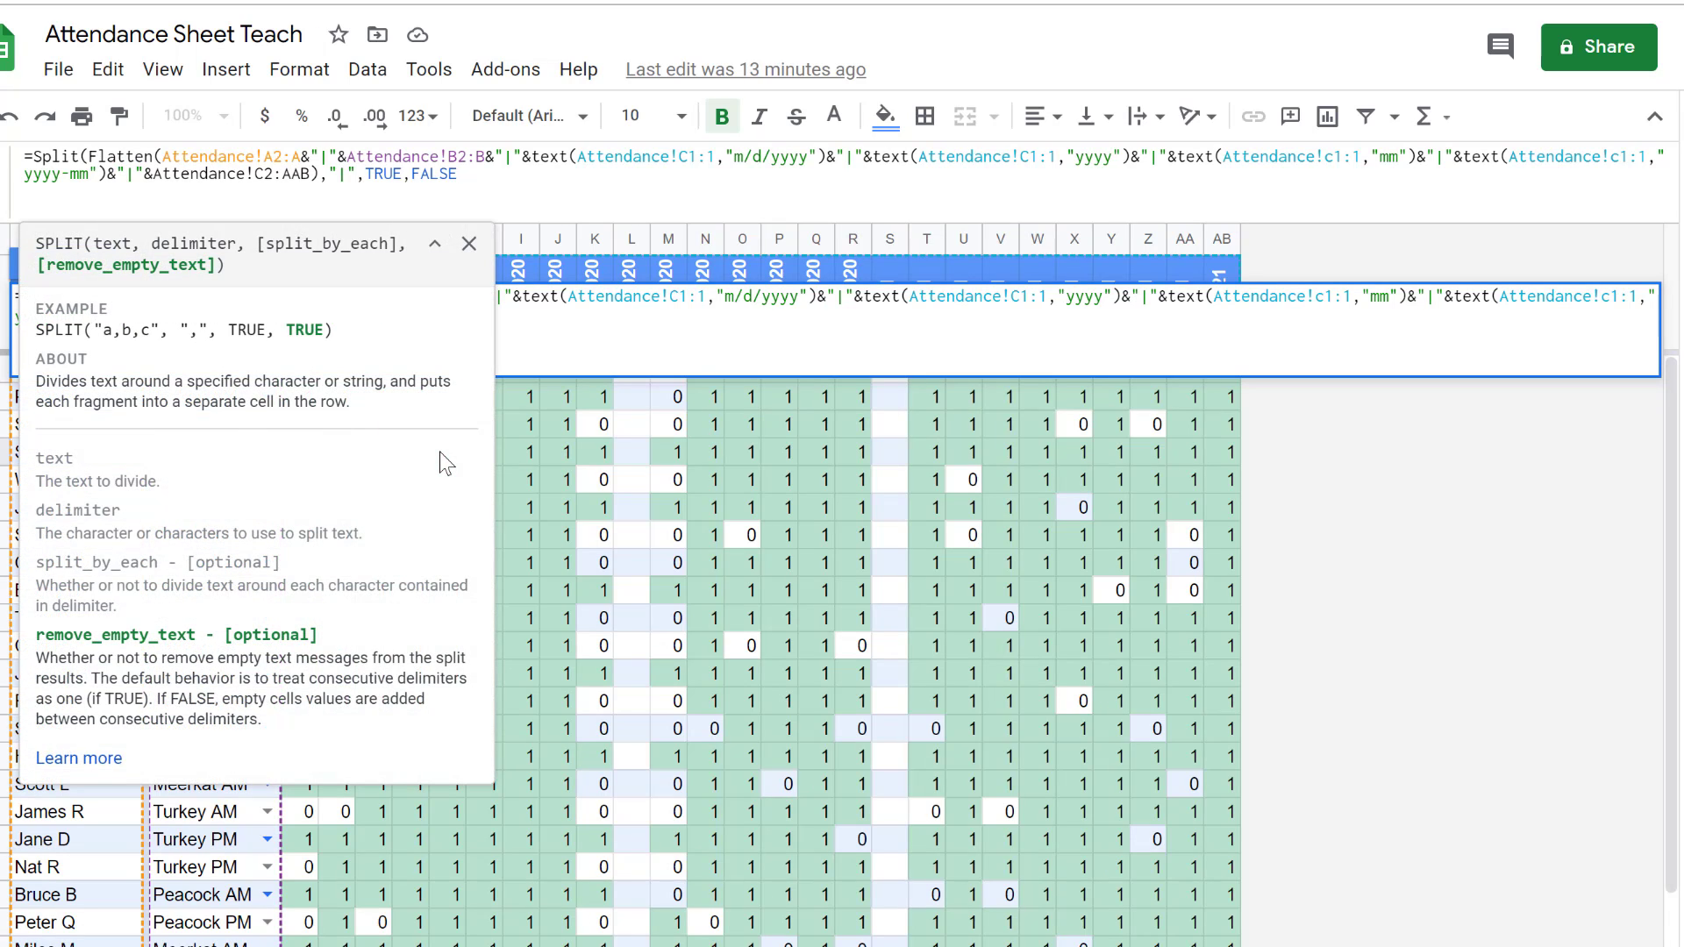
{"action": "type", "text": ")"}
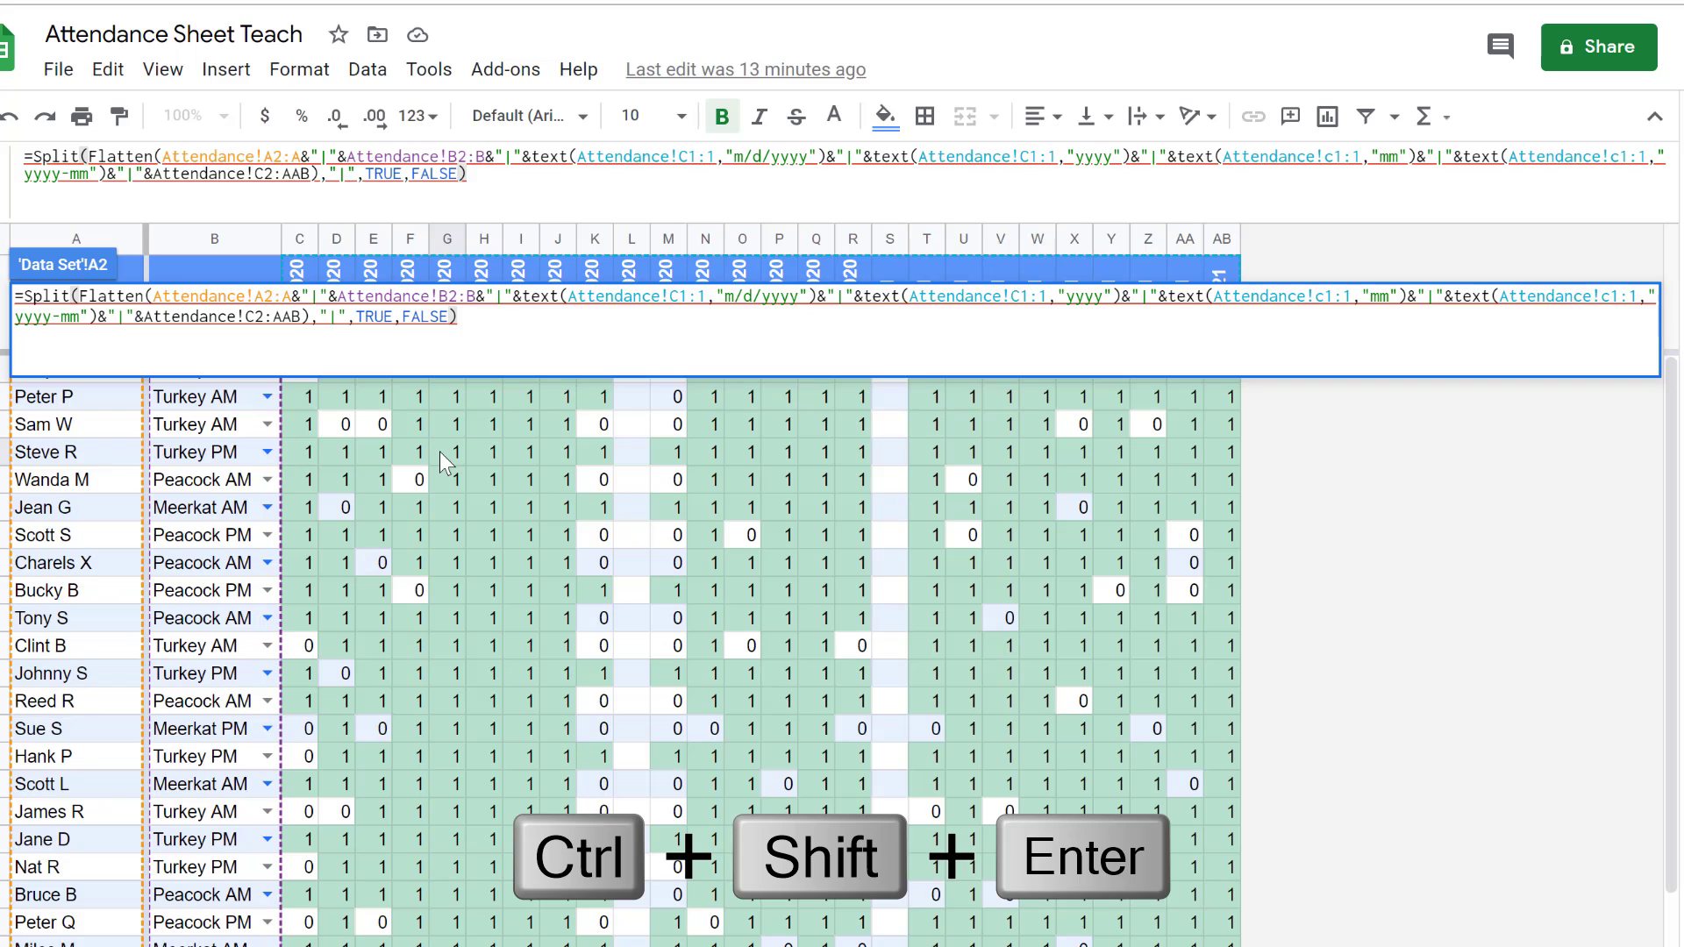
{"action": "key", "text": "ctrl+shift+Return"}
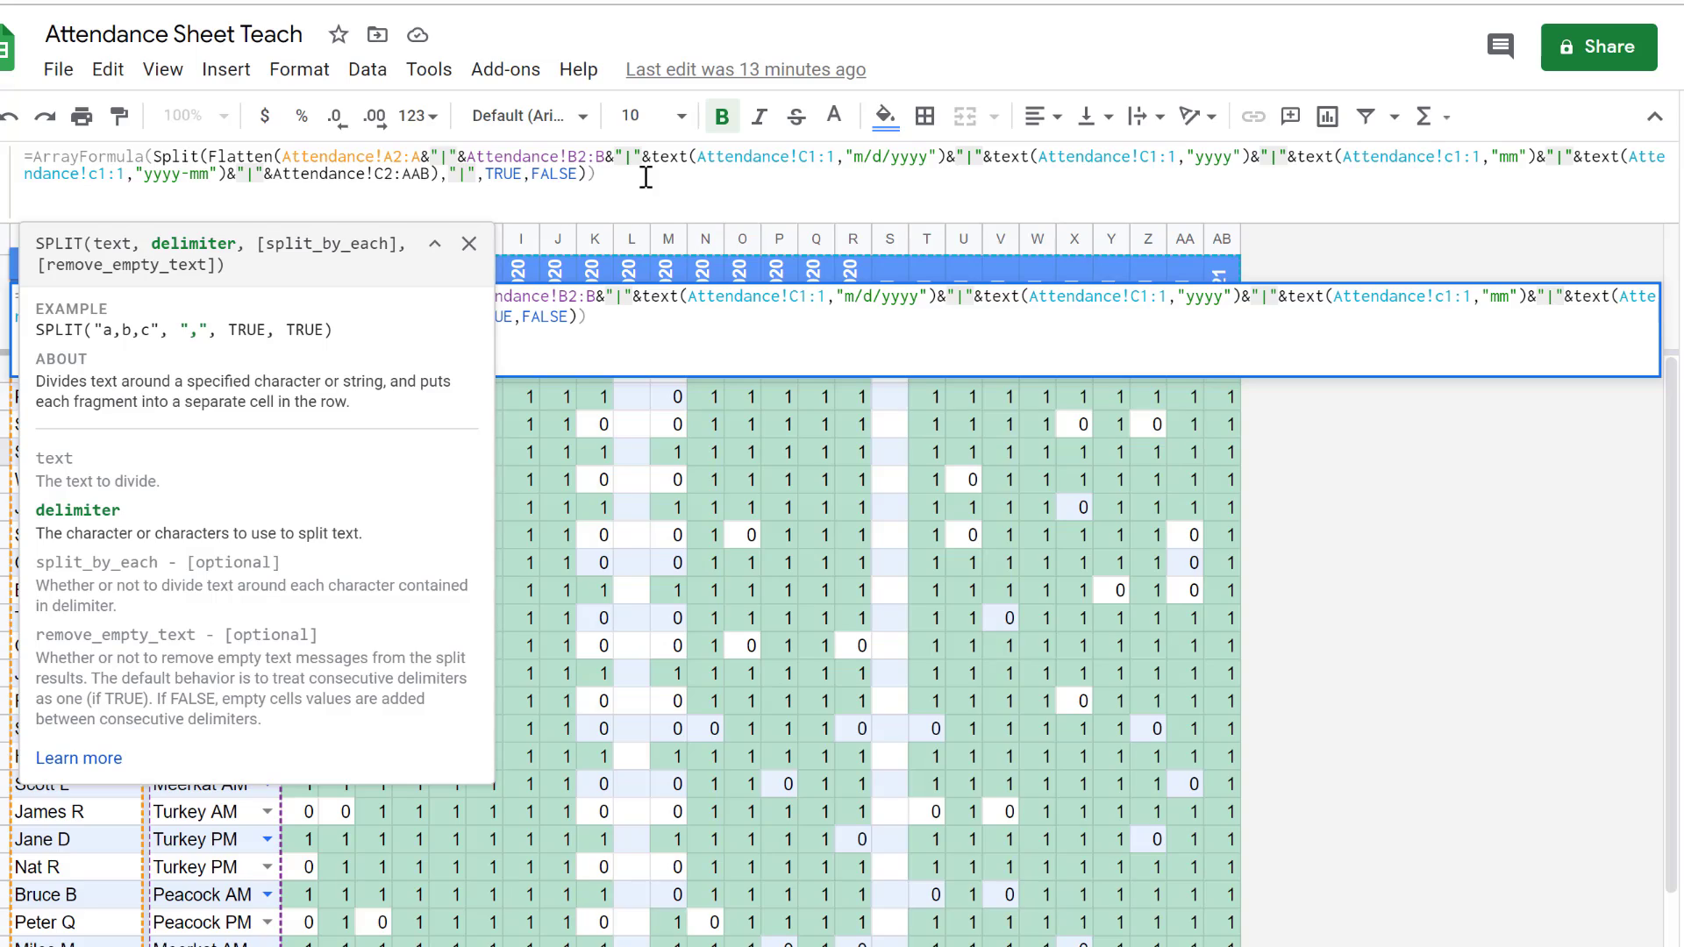
{"action": "key", "text": "Return"}
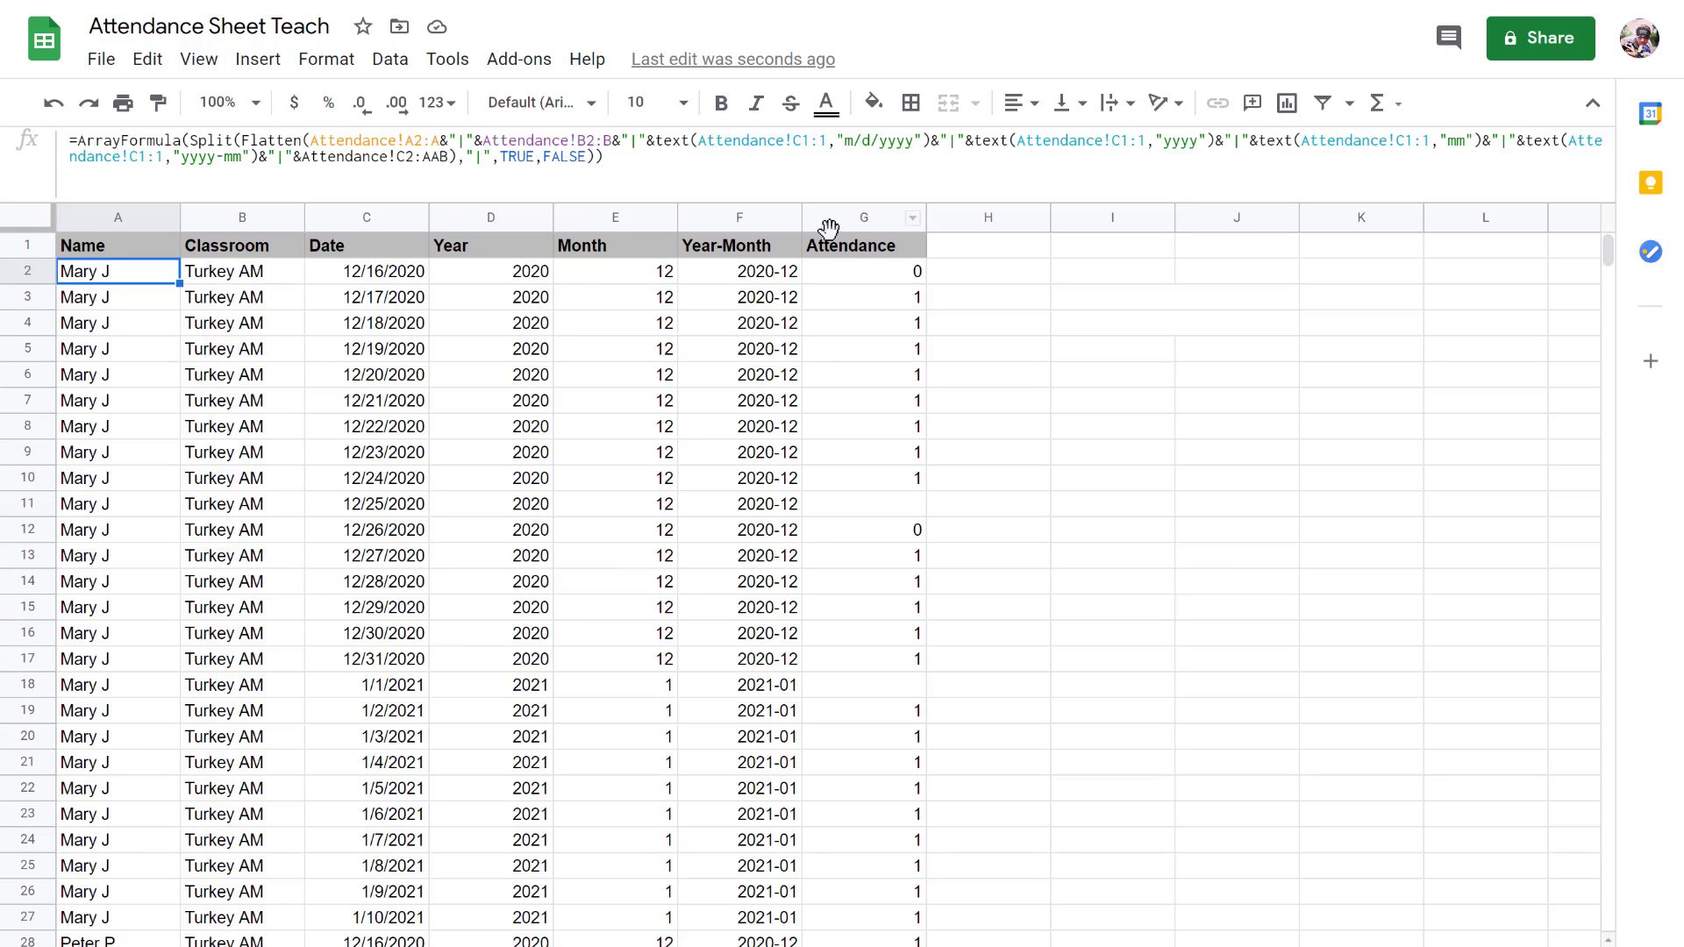
Step: Compare the flattened rows of the data set, down to the last student, with the original attendance grid
{"action": "left_click", "coordinate": [166, 945]}
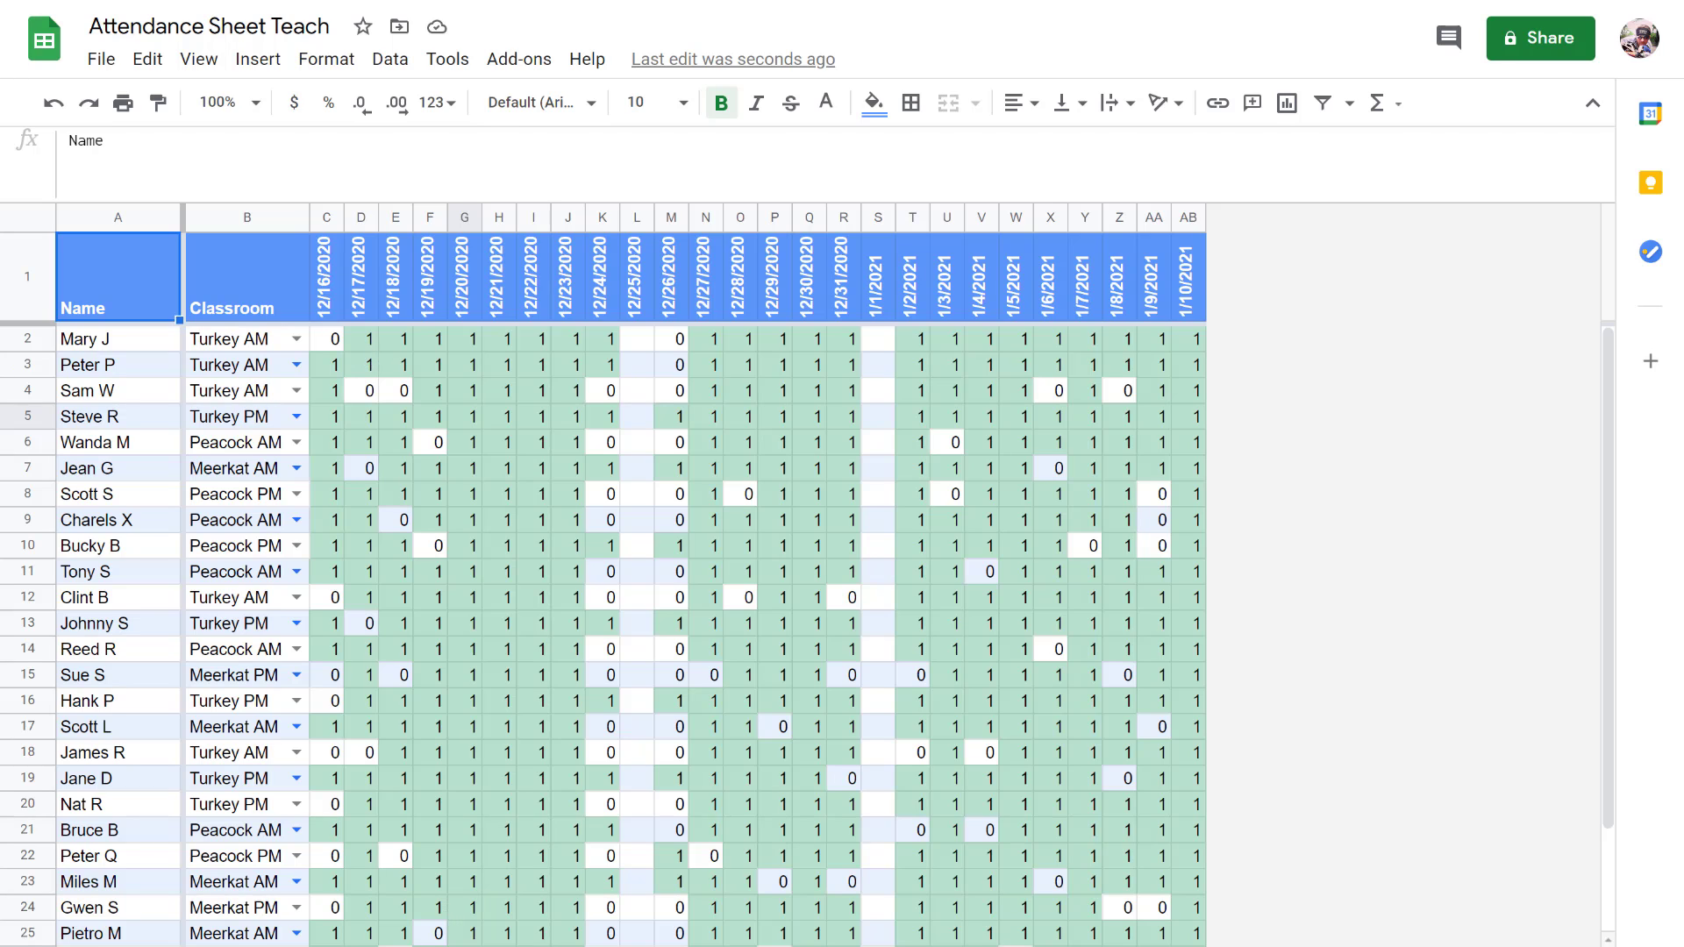
{"action": "left_click", "coordinate": [271, 946]}
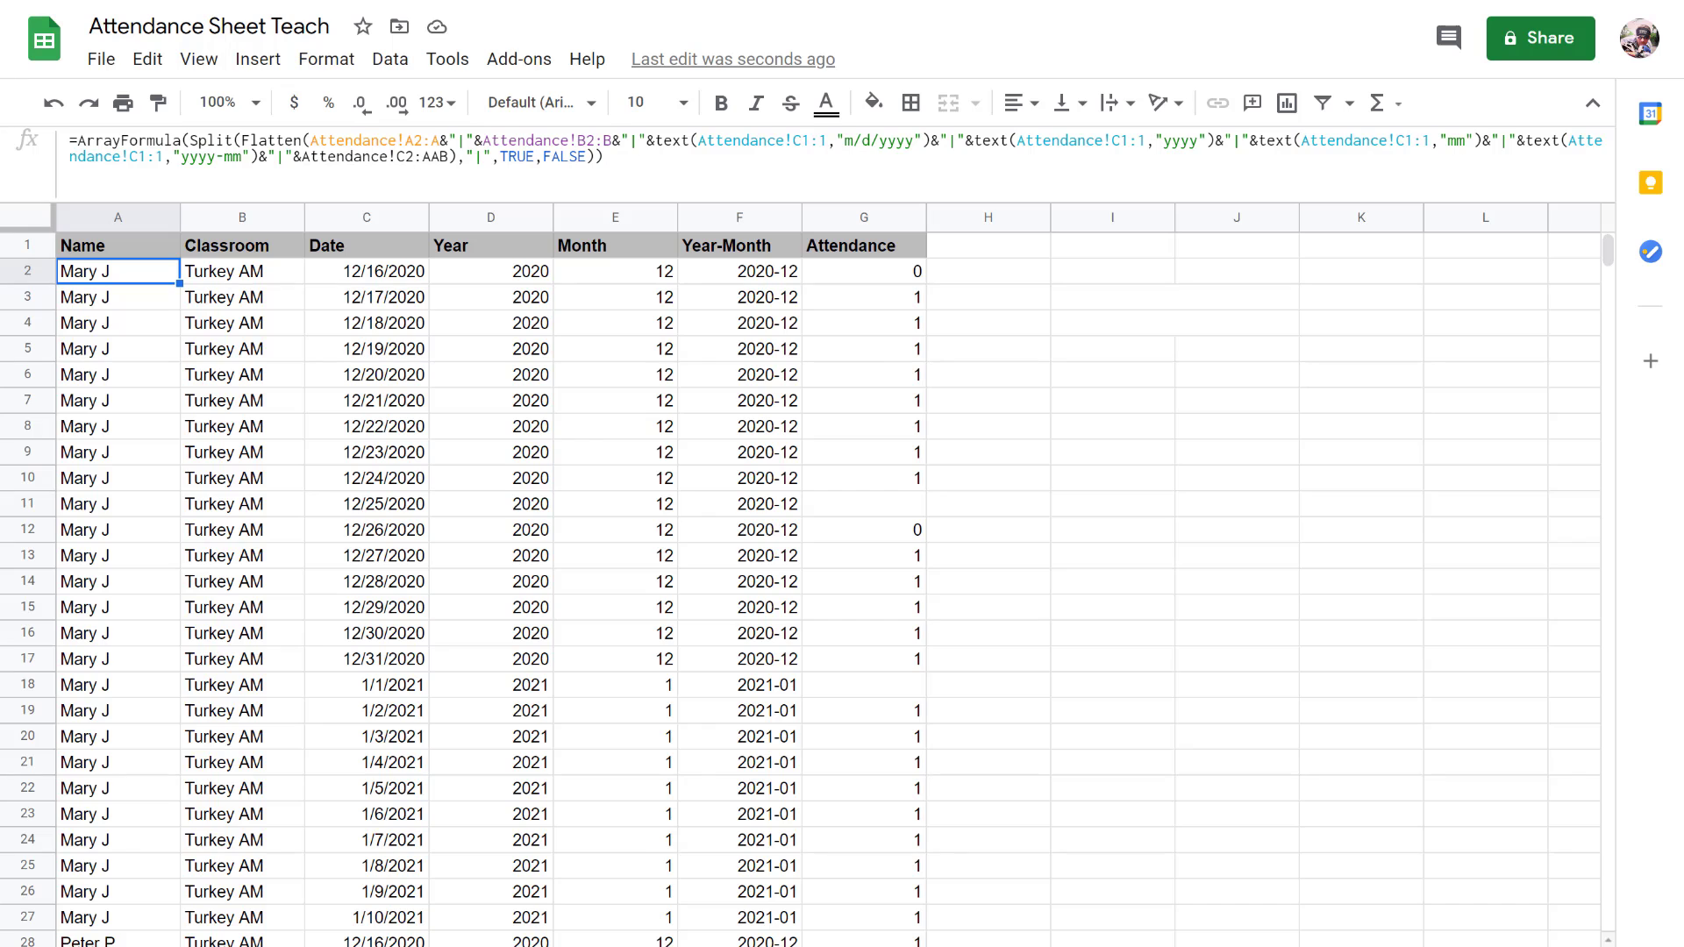
{"action": "left_click", "coordinate": [189, 945]}
{"action": "scroll", "coordinate": [351, 586], "scroll_direction": "down", "scroll_amount": 3}
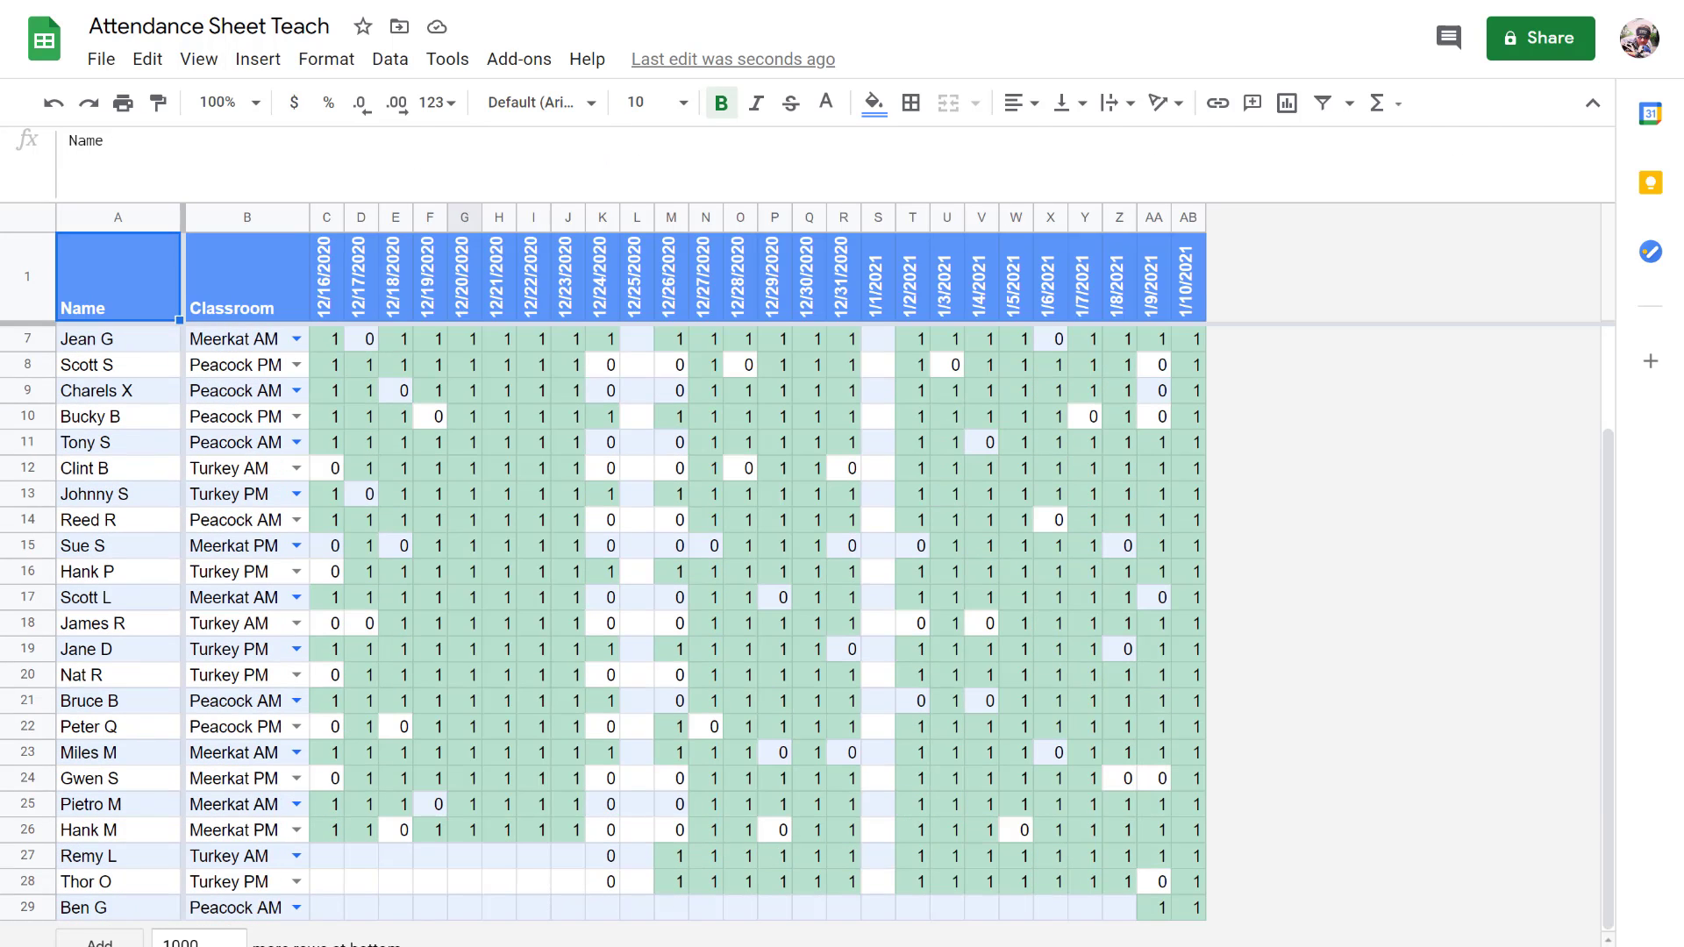
{"action": "left_click", "coordinate": [408, 945]}
{"action": "scroll", "coordinate": [384, 796], "scroll_direction": "down", "scroll_amount": 20}
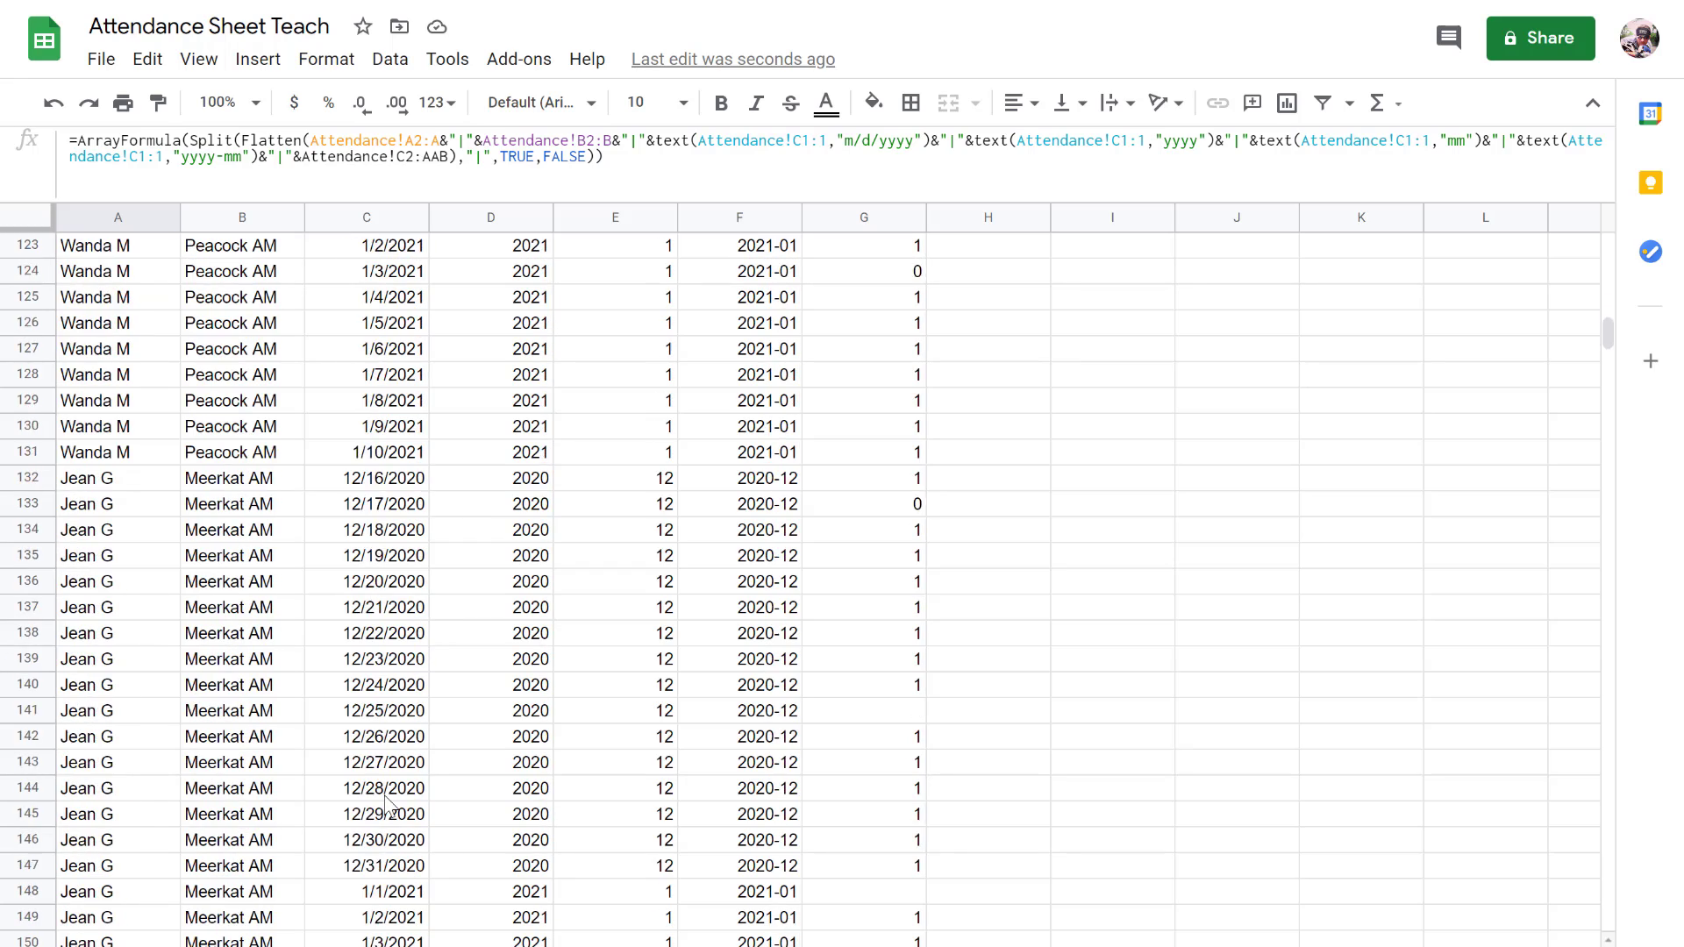
{"action": "scroll", "coordinate": [384, 797], "scroll_direction": "down", "scroll_amount": 20}
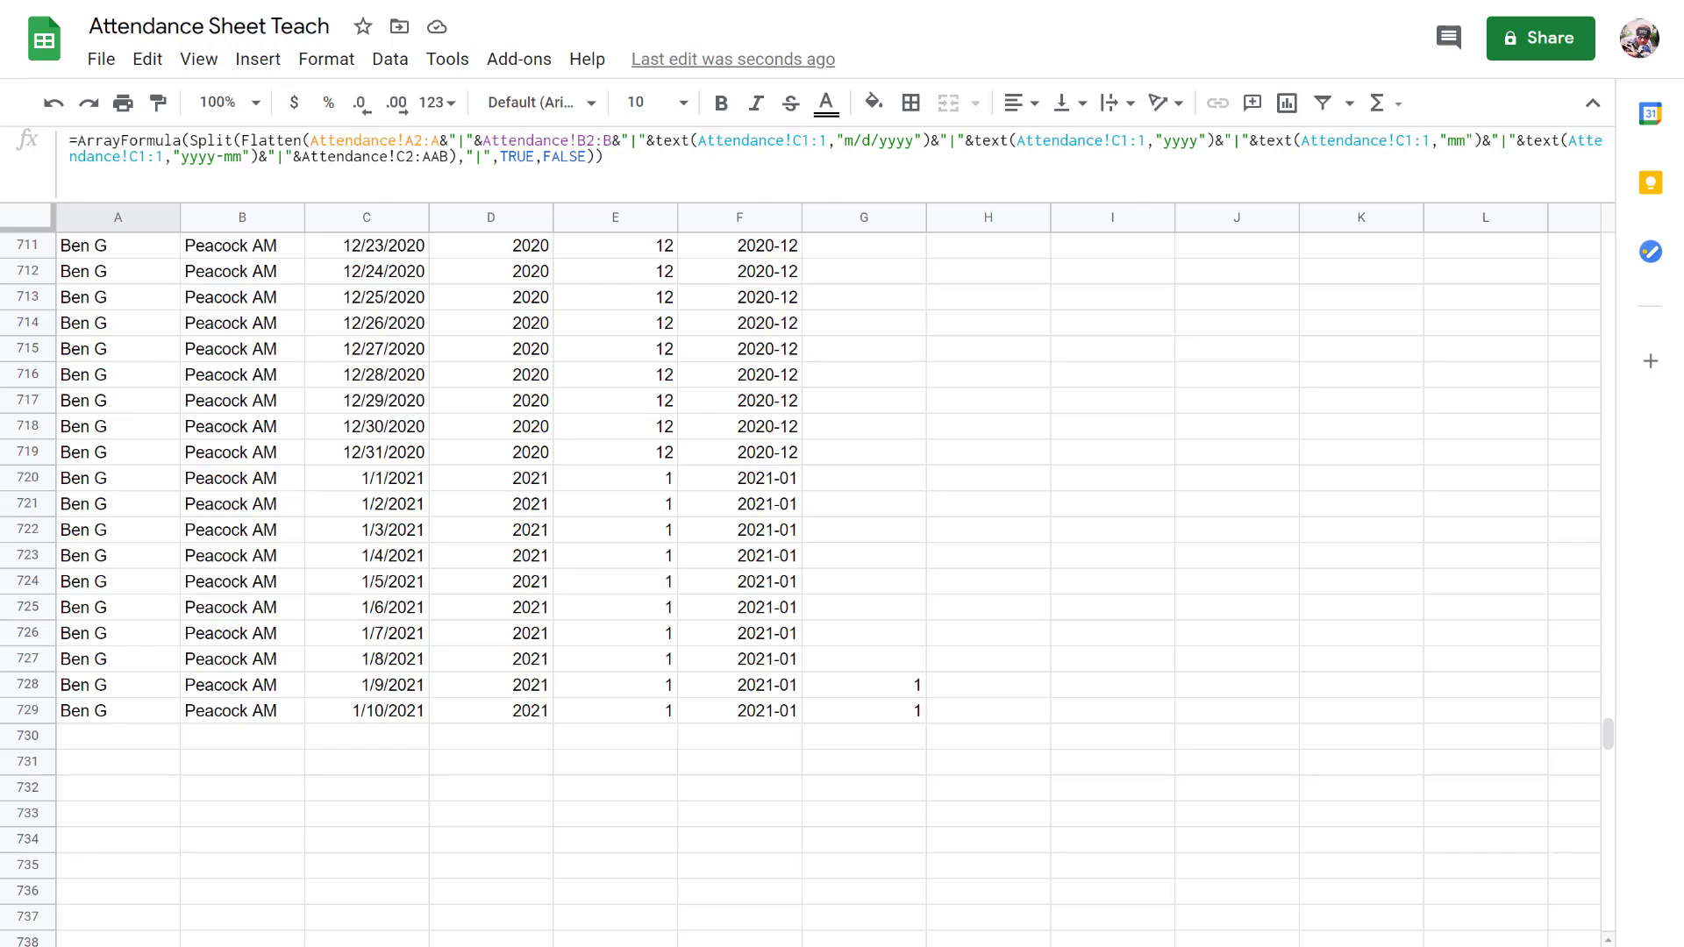
{"action": "left_click", "coordinate": [237, 945]}
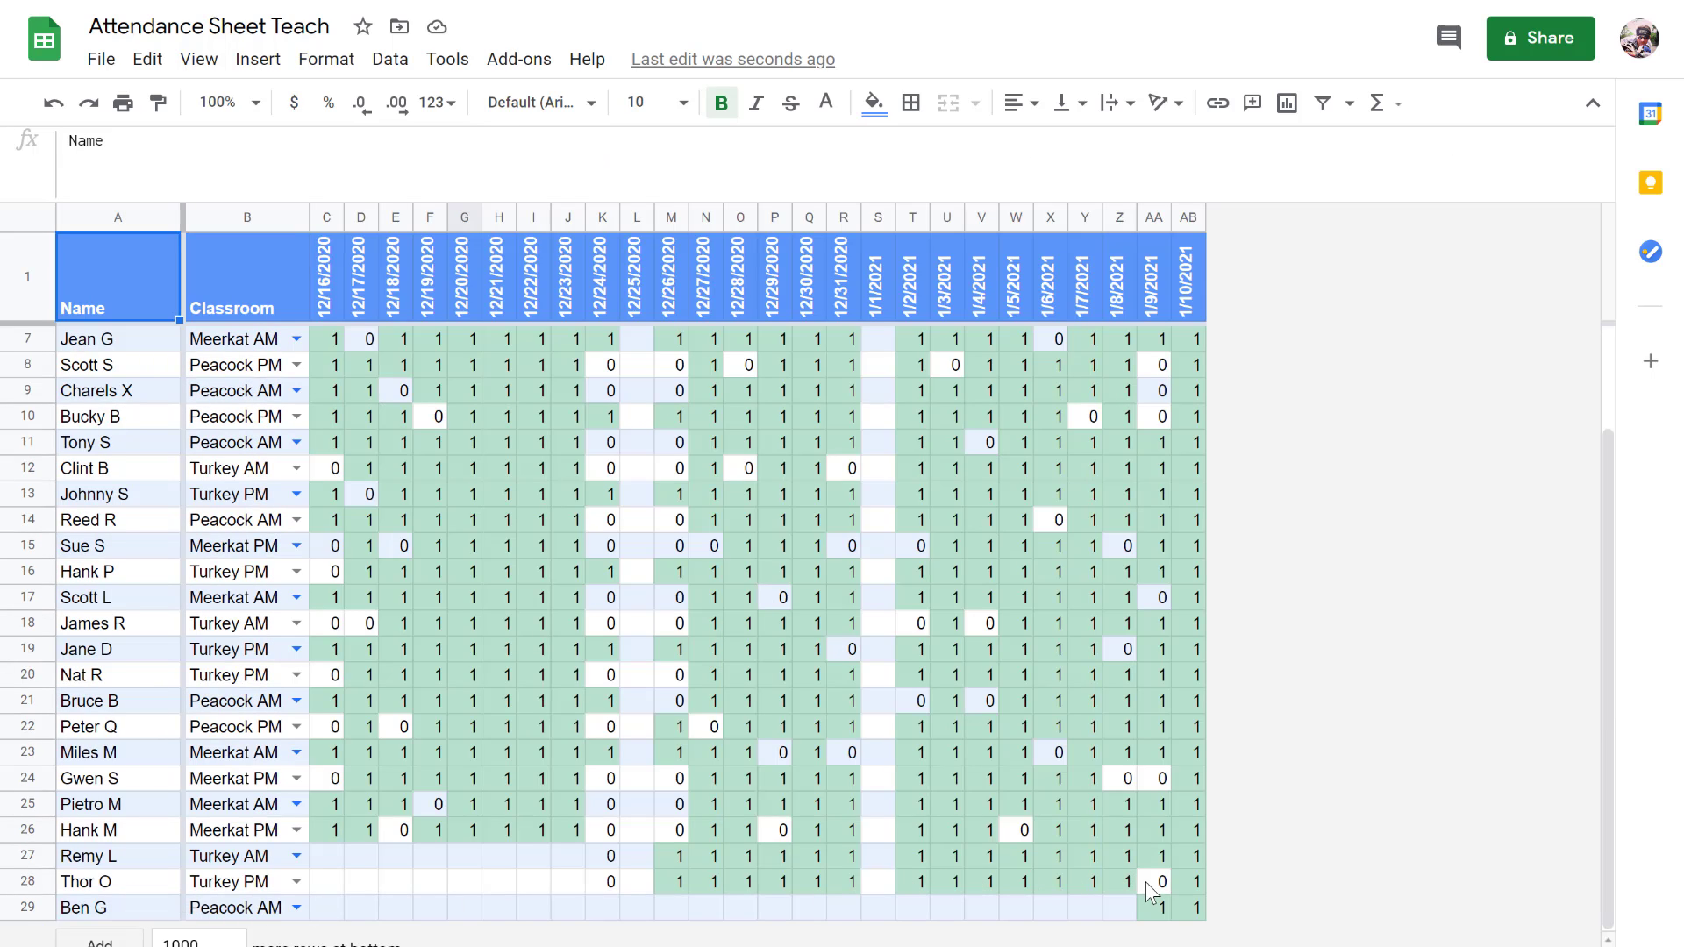
{"action": "left_click", "coordinate": [289, 946]}
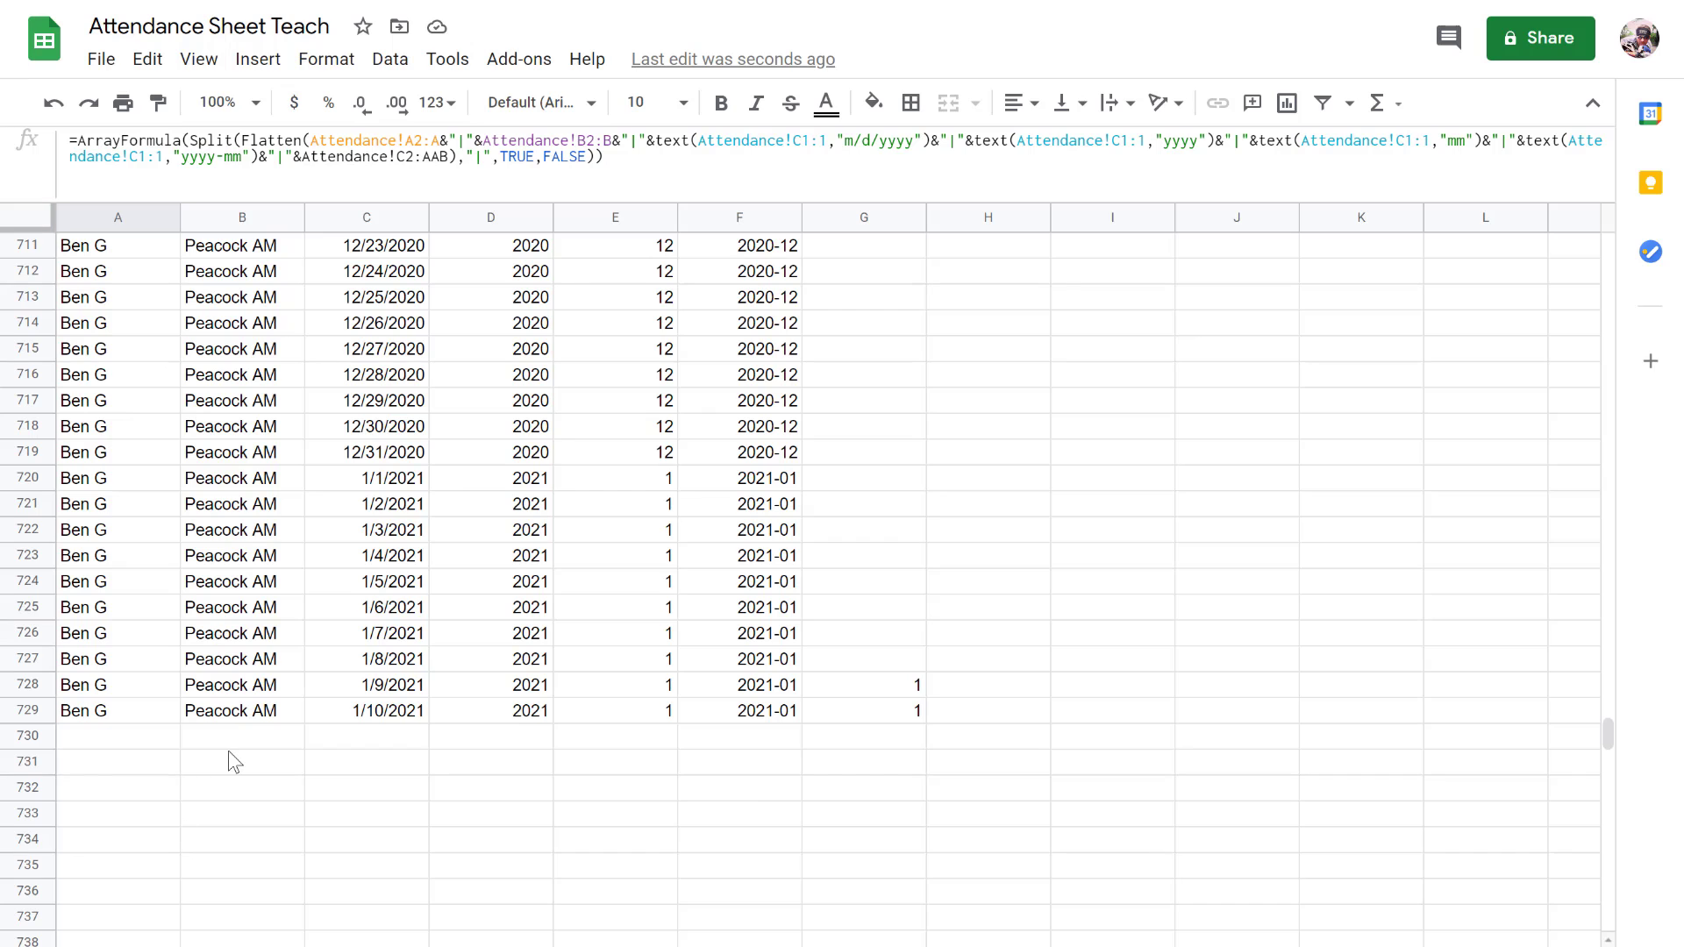
Step: Examine the last student's attendance values in the data set from 12/16/2020 through 1/10/2021
{"action": "scroll", "coordinate": [232, 762], "scroll_direction": "up", "scroll_amount": 1}
{"action": "scroll", "coordinate": [232, 762], "scroll_direction": "up", "scroll_amount": 5}
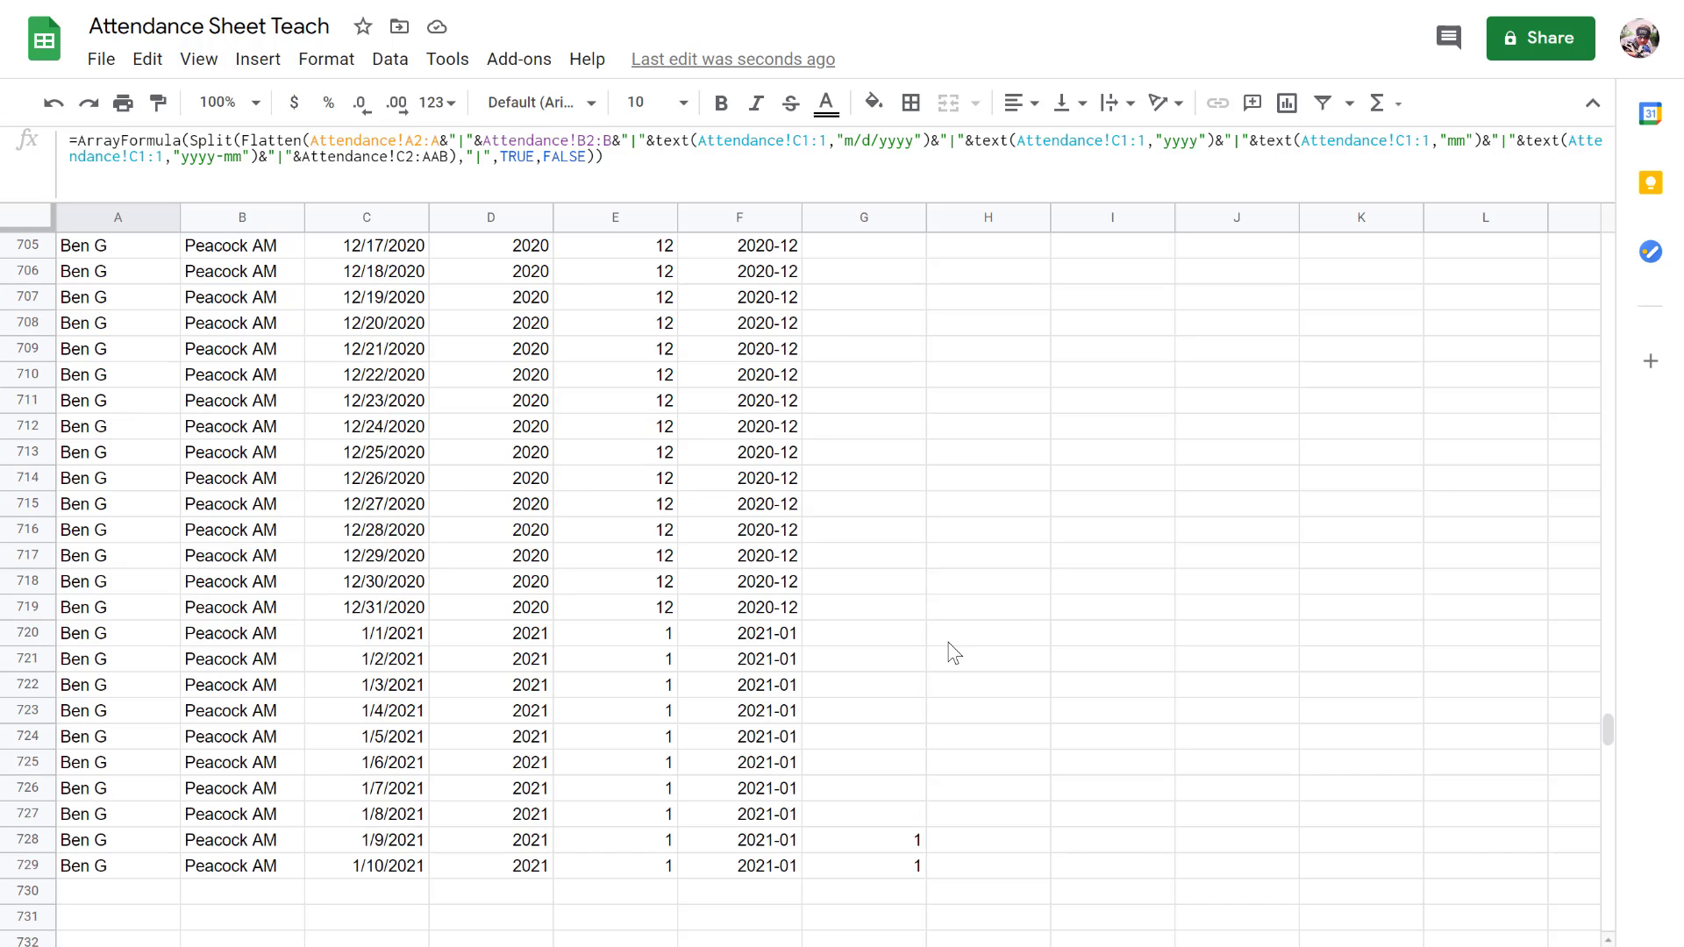
{"action": "scroll", "coordinate": [789, 624], "scroll_direction": "up", "scroll_amount": 1}
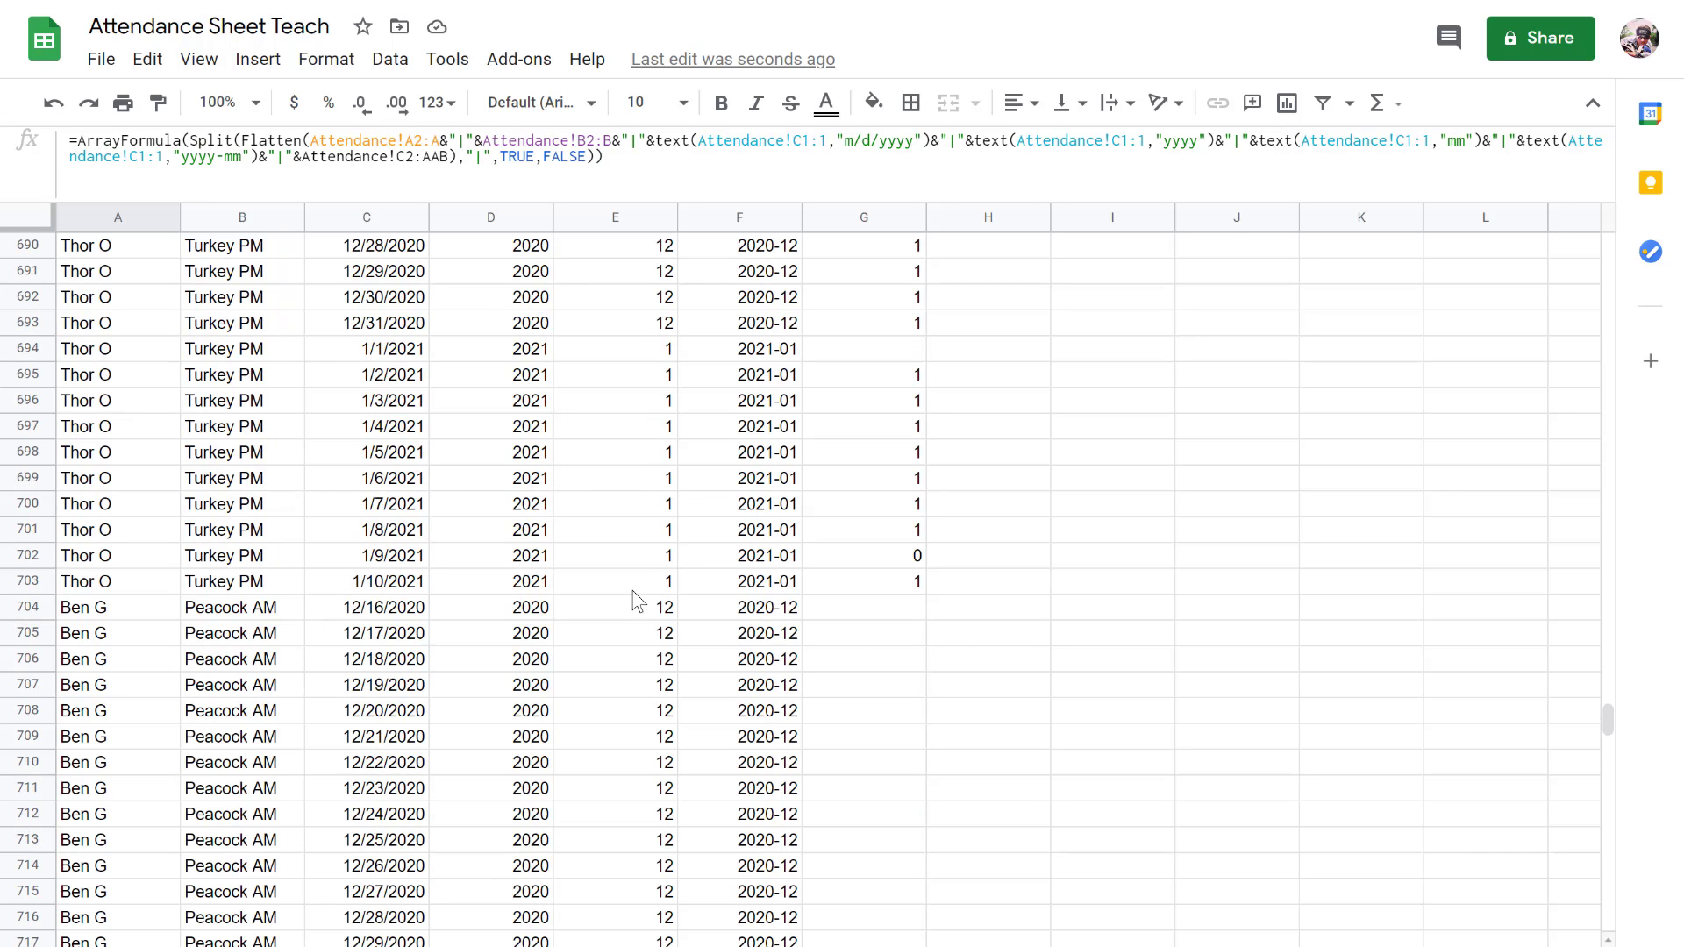
{"action": "left_click", "coordinate": [881, 607]}
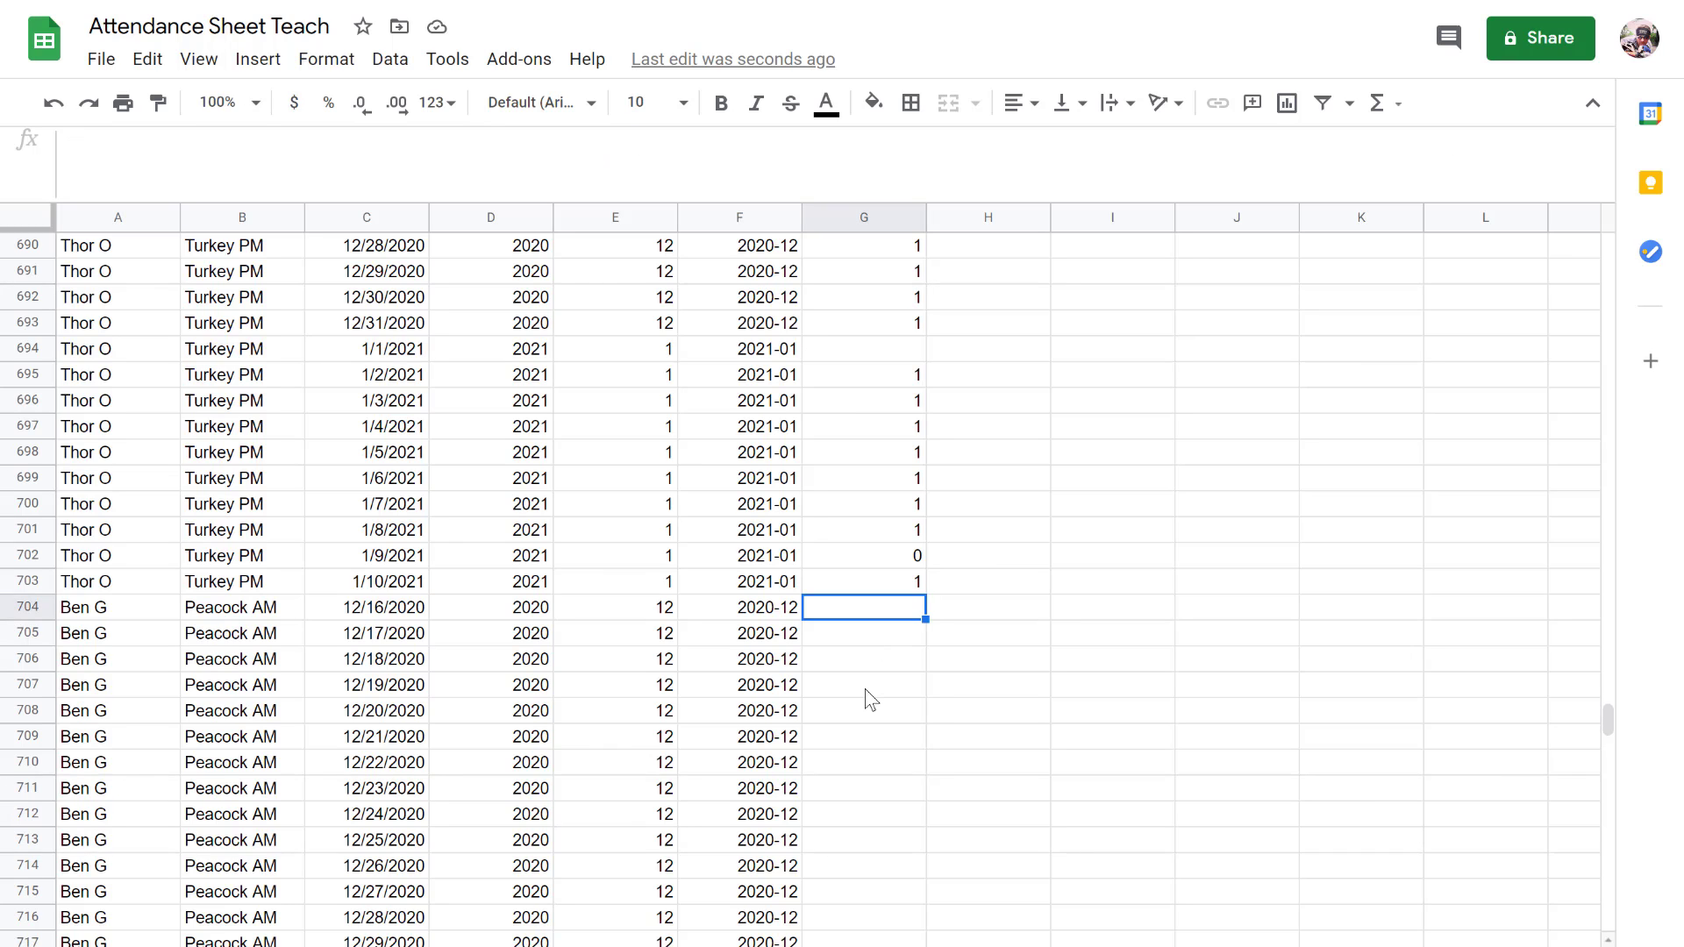
{"action": "scroll", "coordinate": [865, 693], "scroll_direction": "down", "scroll_amount": 7}
{"action": "left_click", "coordinate": [884, 689]}
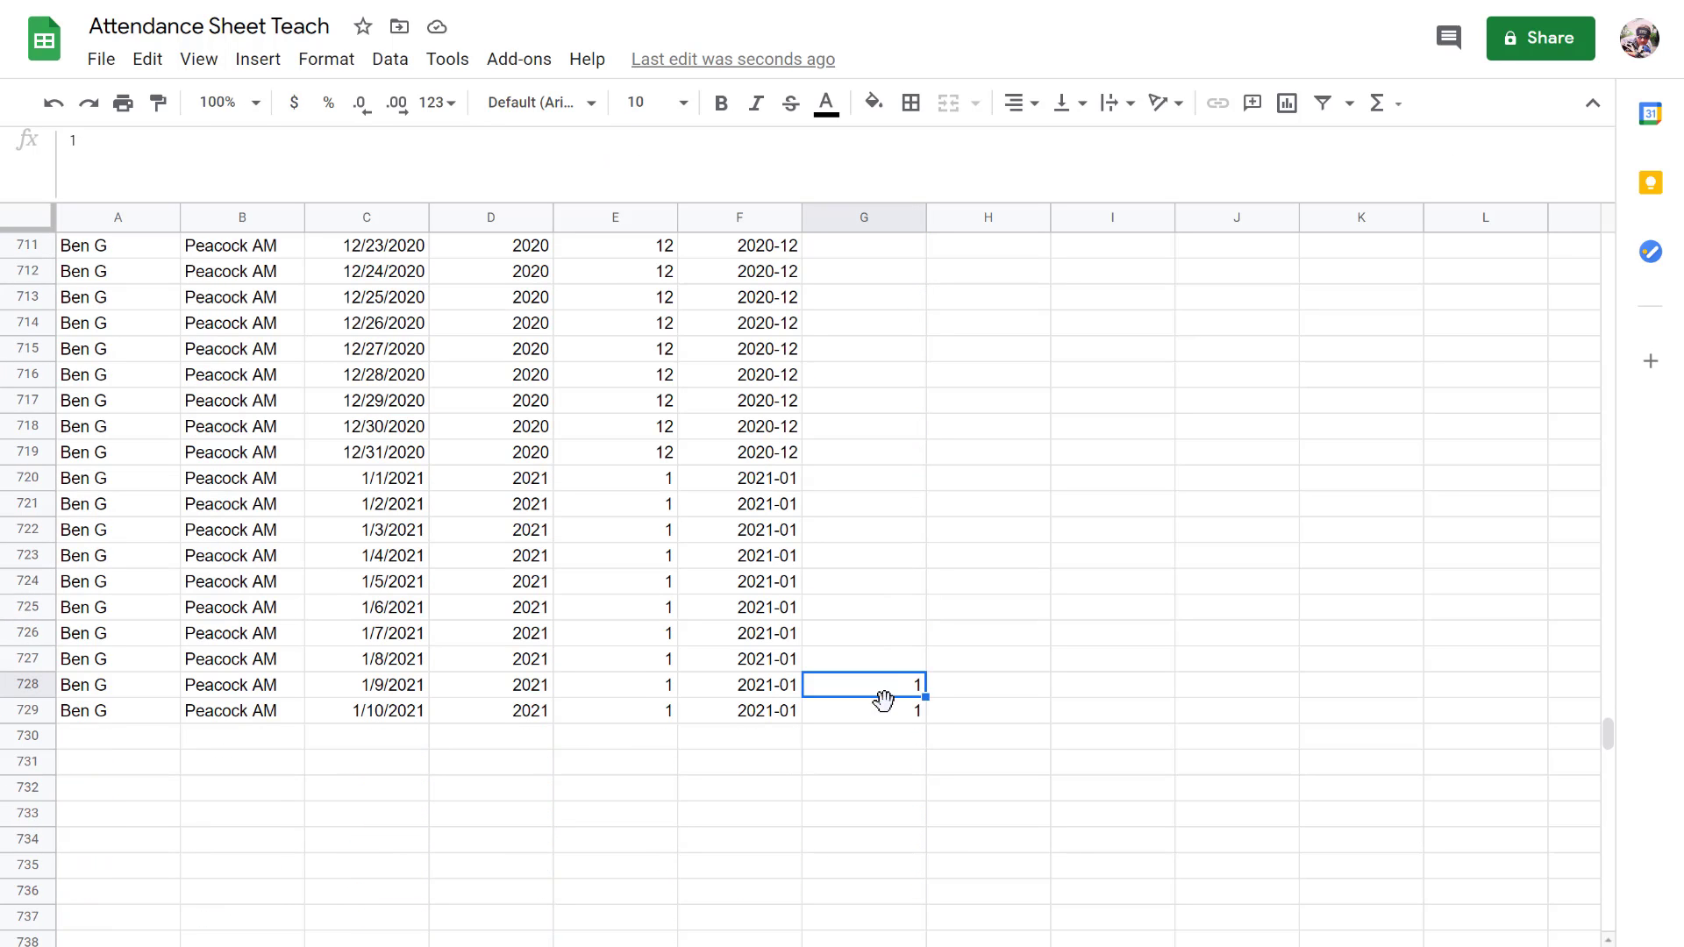
{"action": "left_click", "coordinate": [881, 712]}
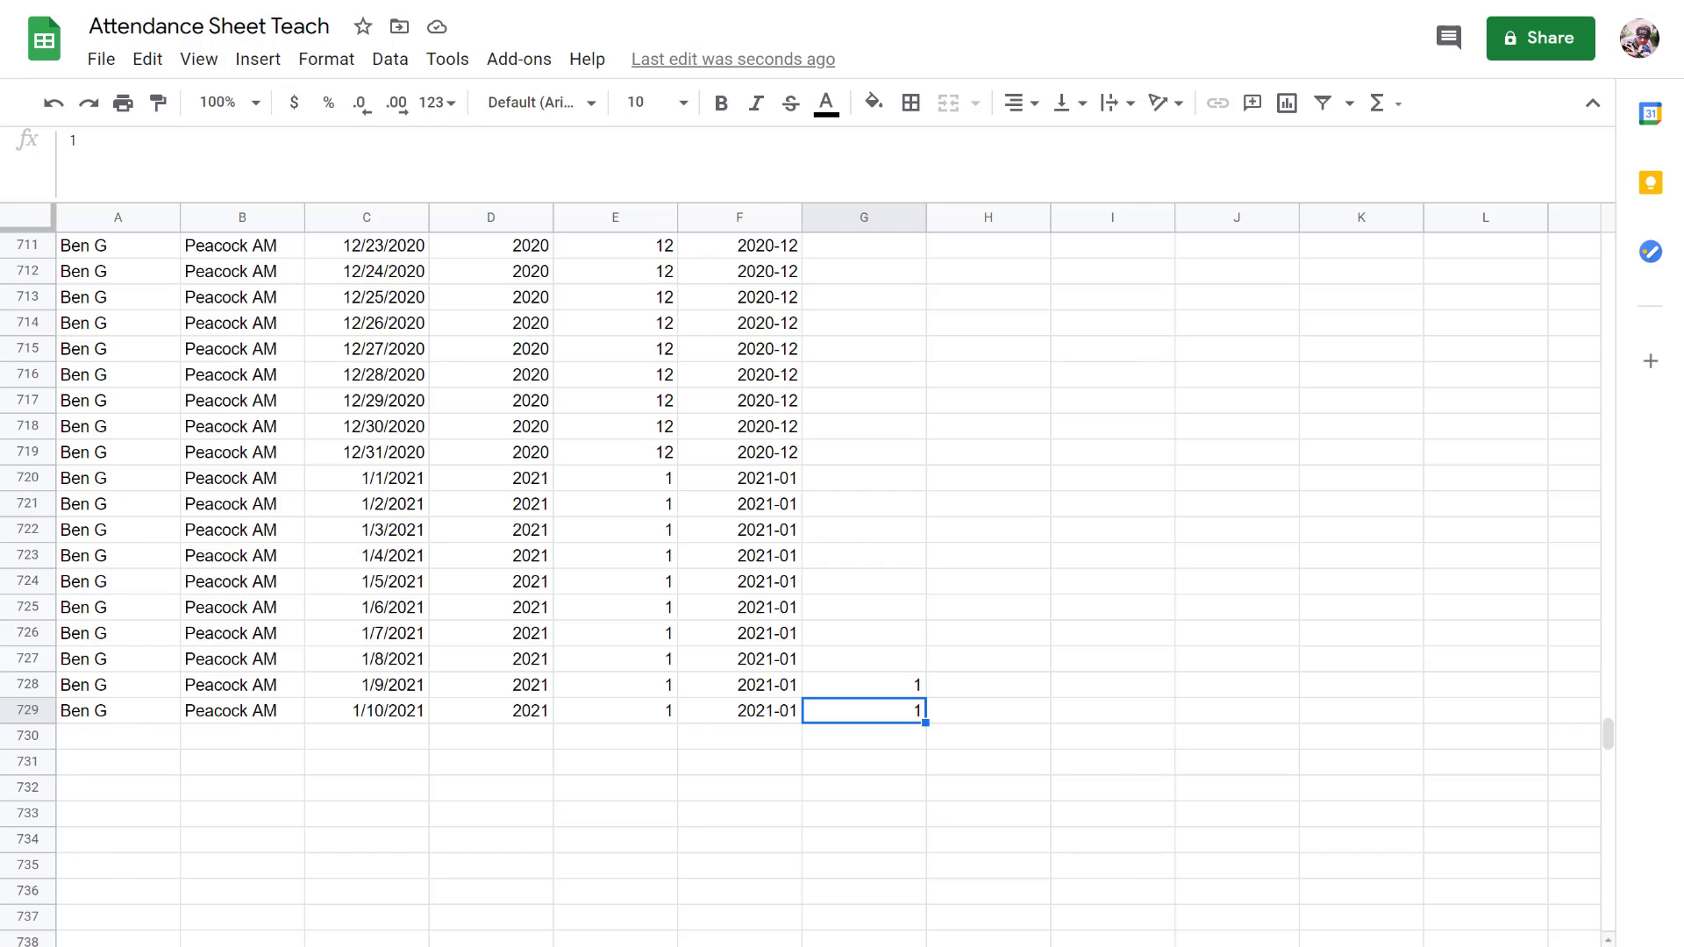
Step: Enter 1 for the row 29 student on 1/8/2021 in the attendance grid and check the matching data set row
{"action": "key", "text": "ctrl+shift+Page_Up"}
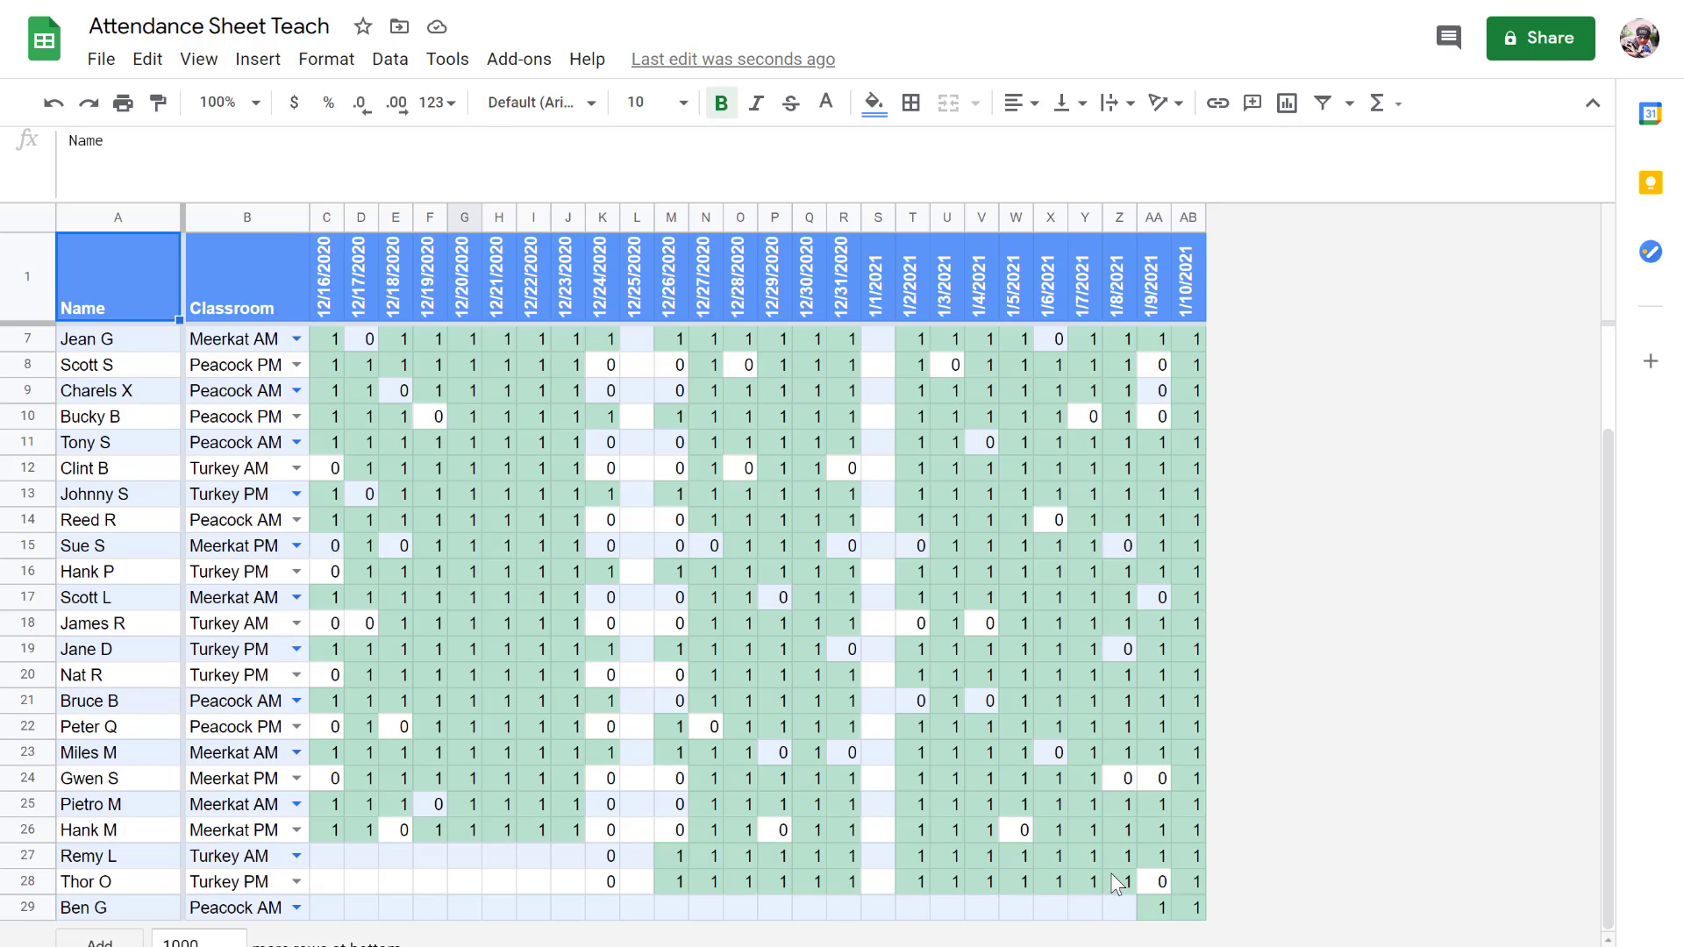
{"action": "left_click", "coordinate": [1114, 908]}
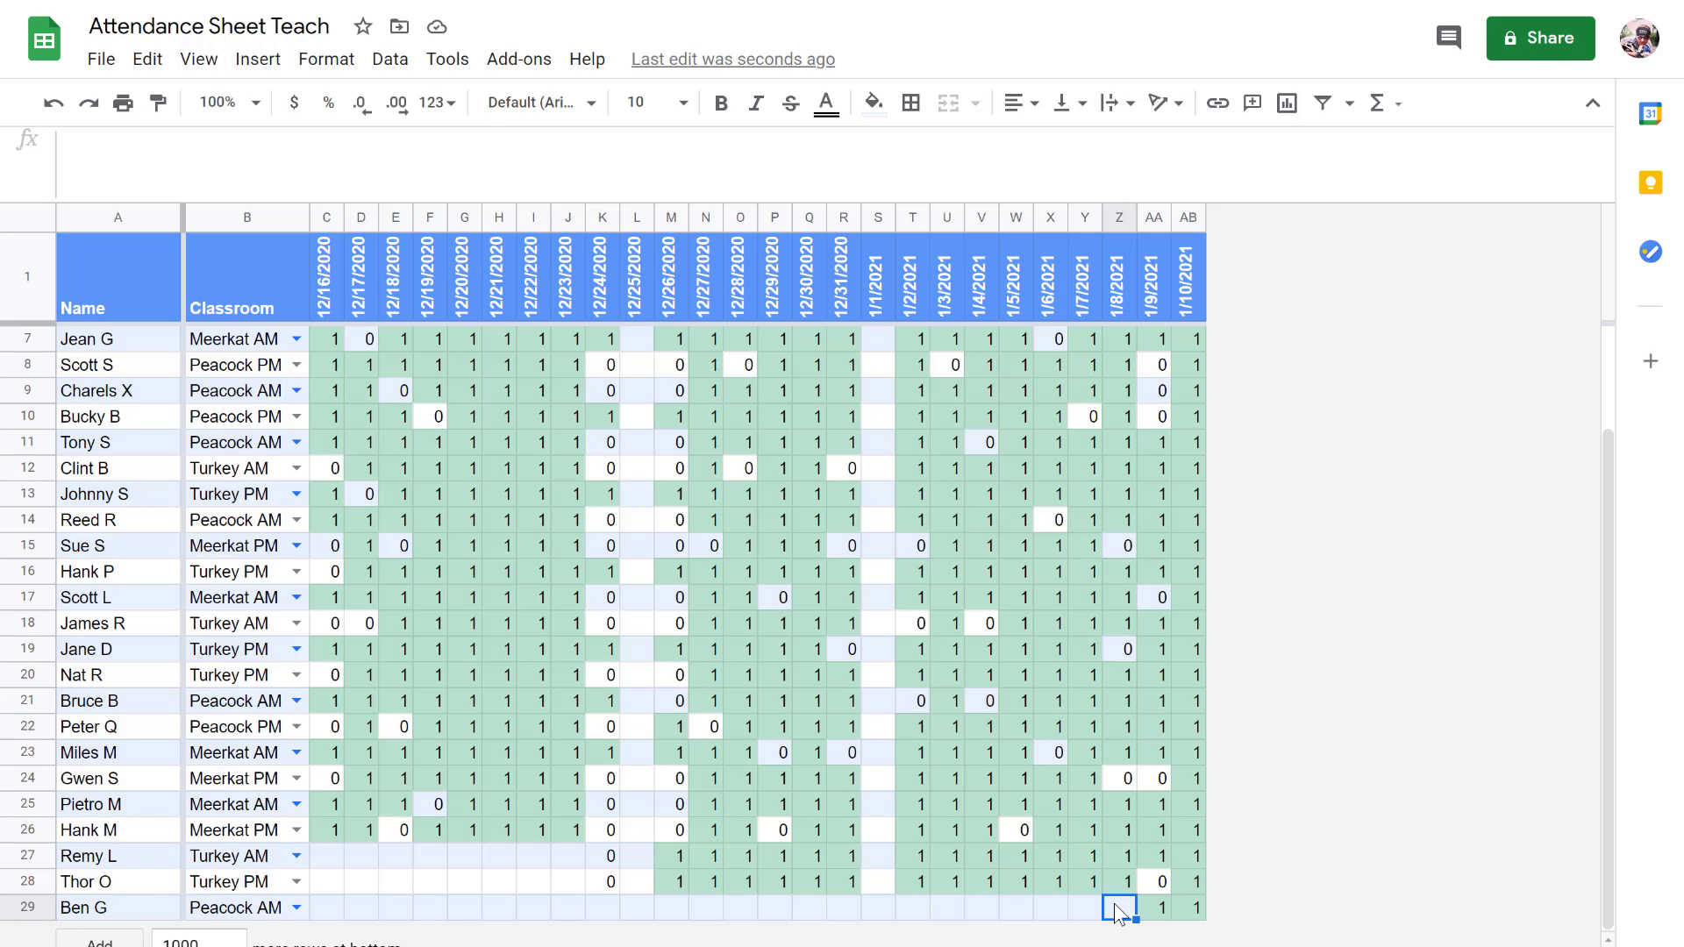
{"action": "type", "text": "1"}
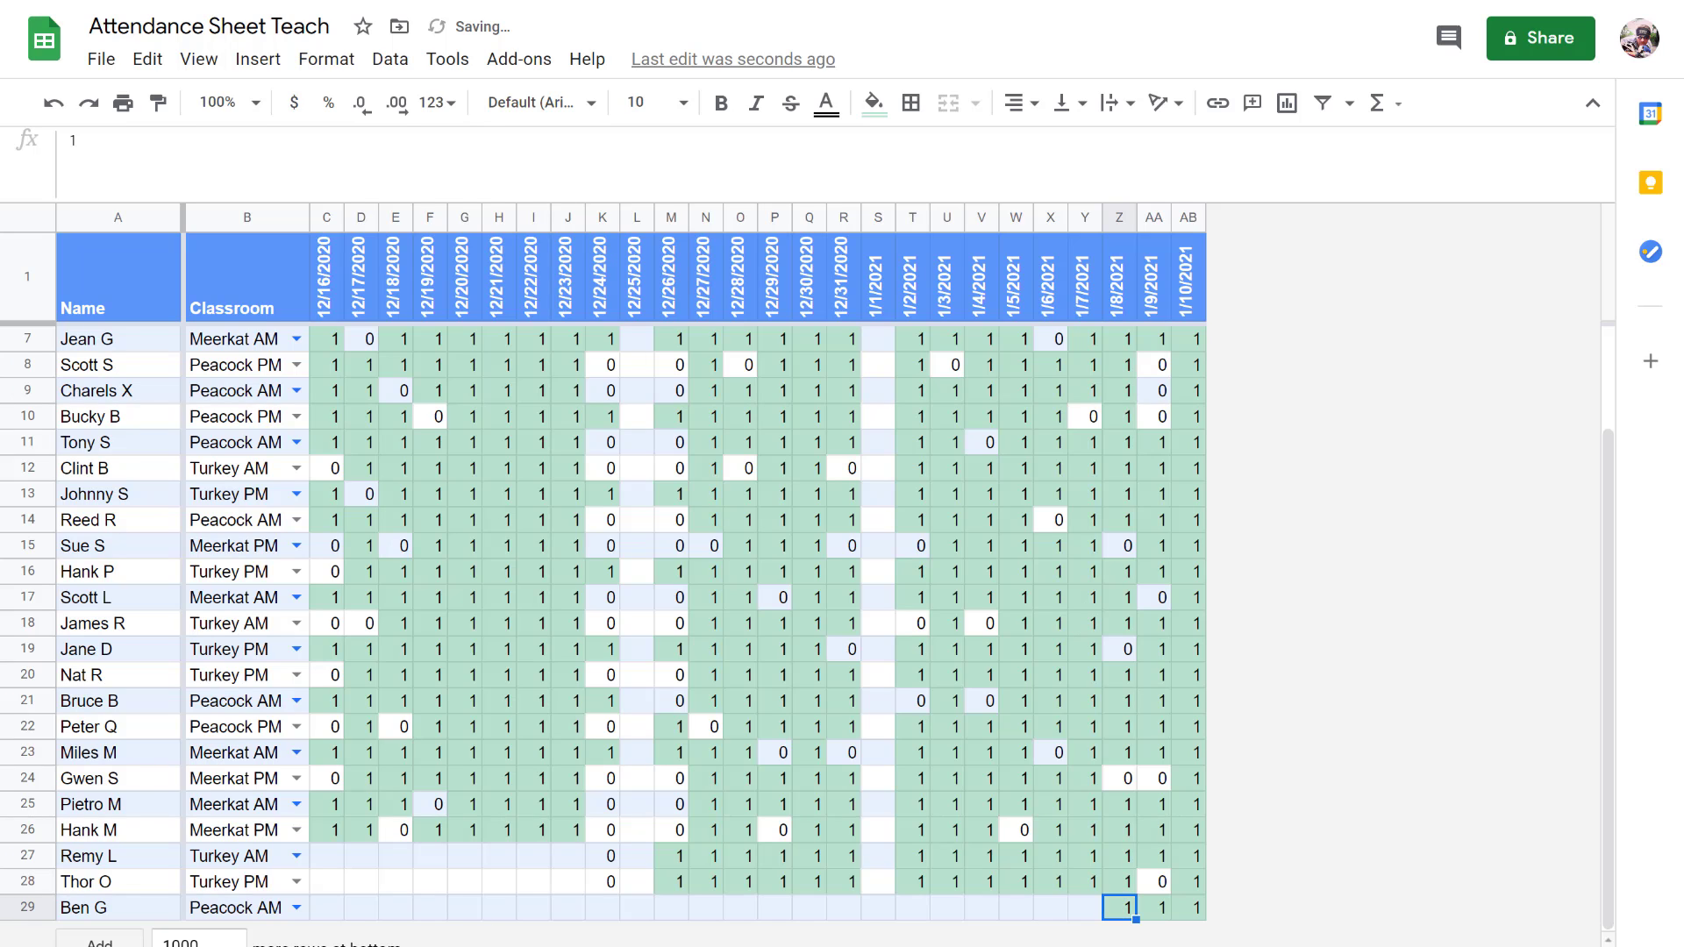
{"action": "left_click", "coordinate": [447, 946]}
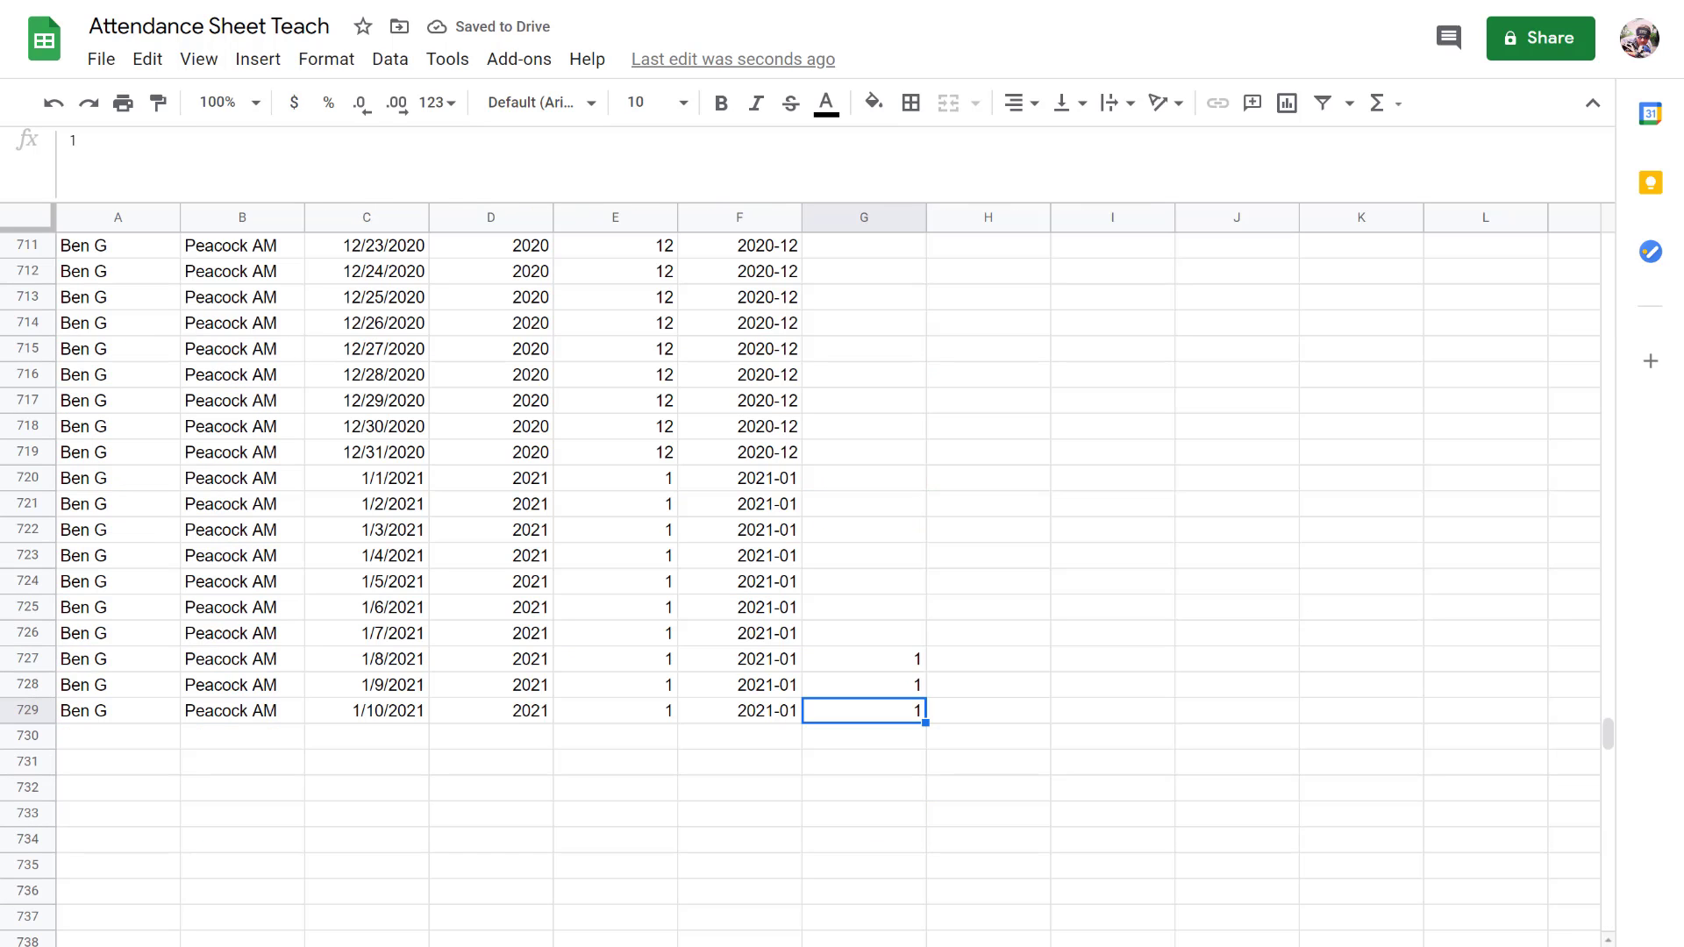
{"action": "left_click", "coordinate": [856, 667]}
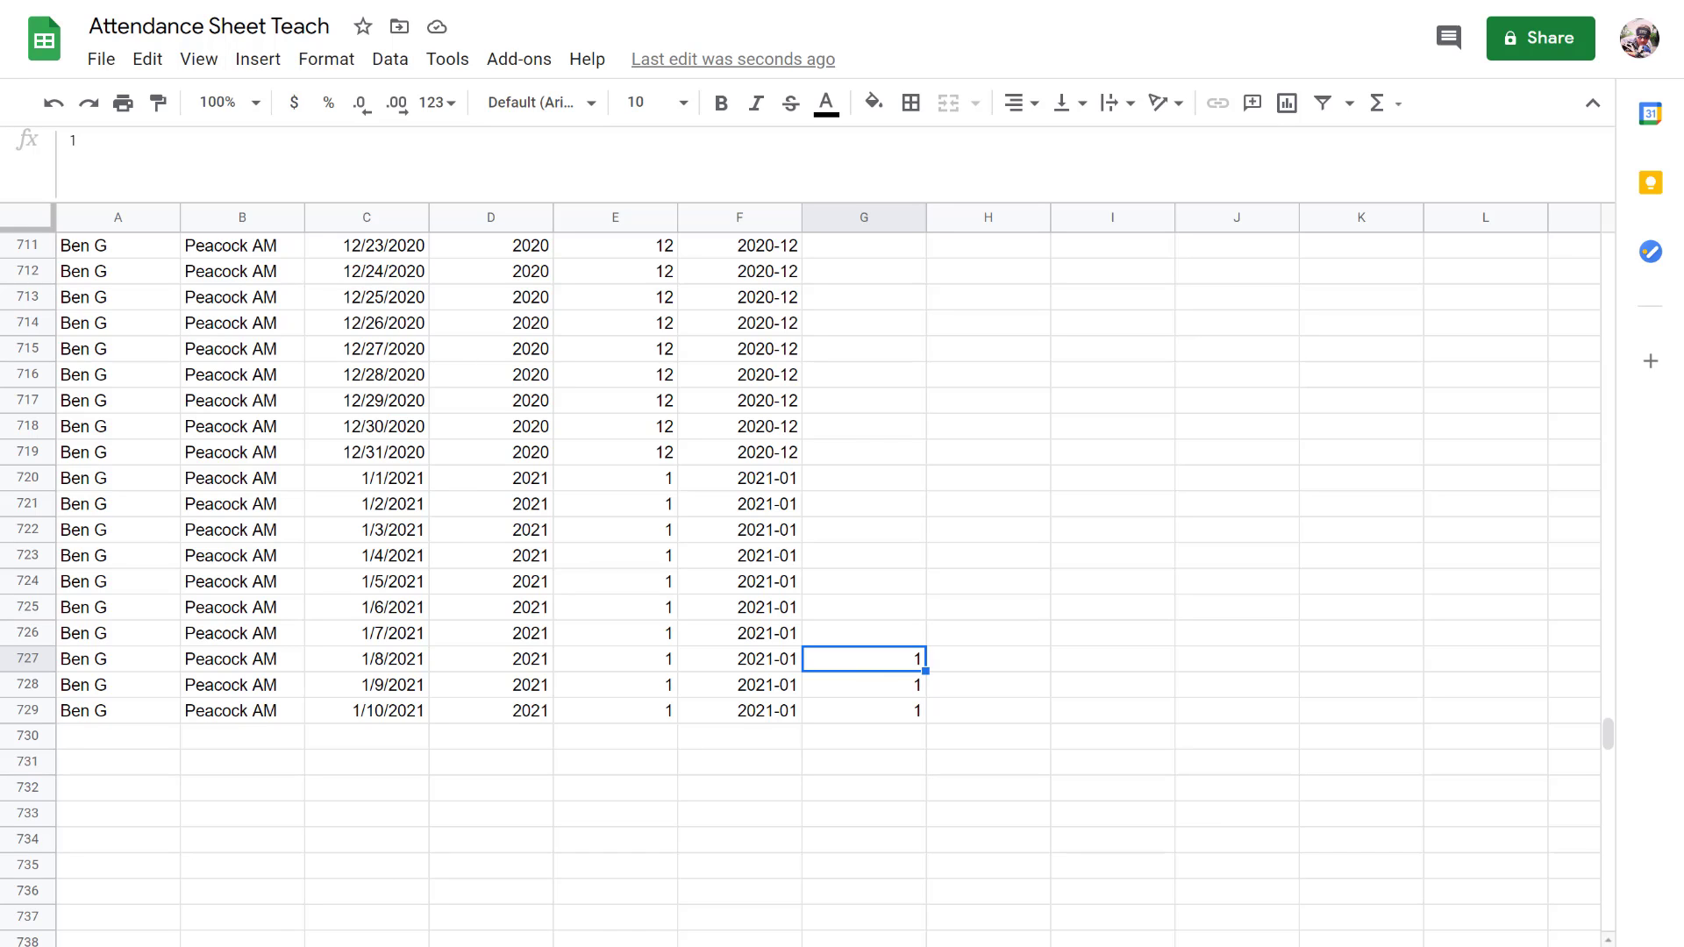
Step: Add 1 more row at the bottom of the attendance grid
{"action": "key", "text": "ctrl+shift+Page_Up"}
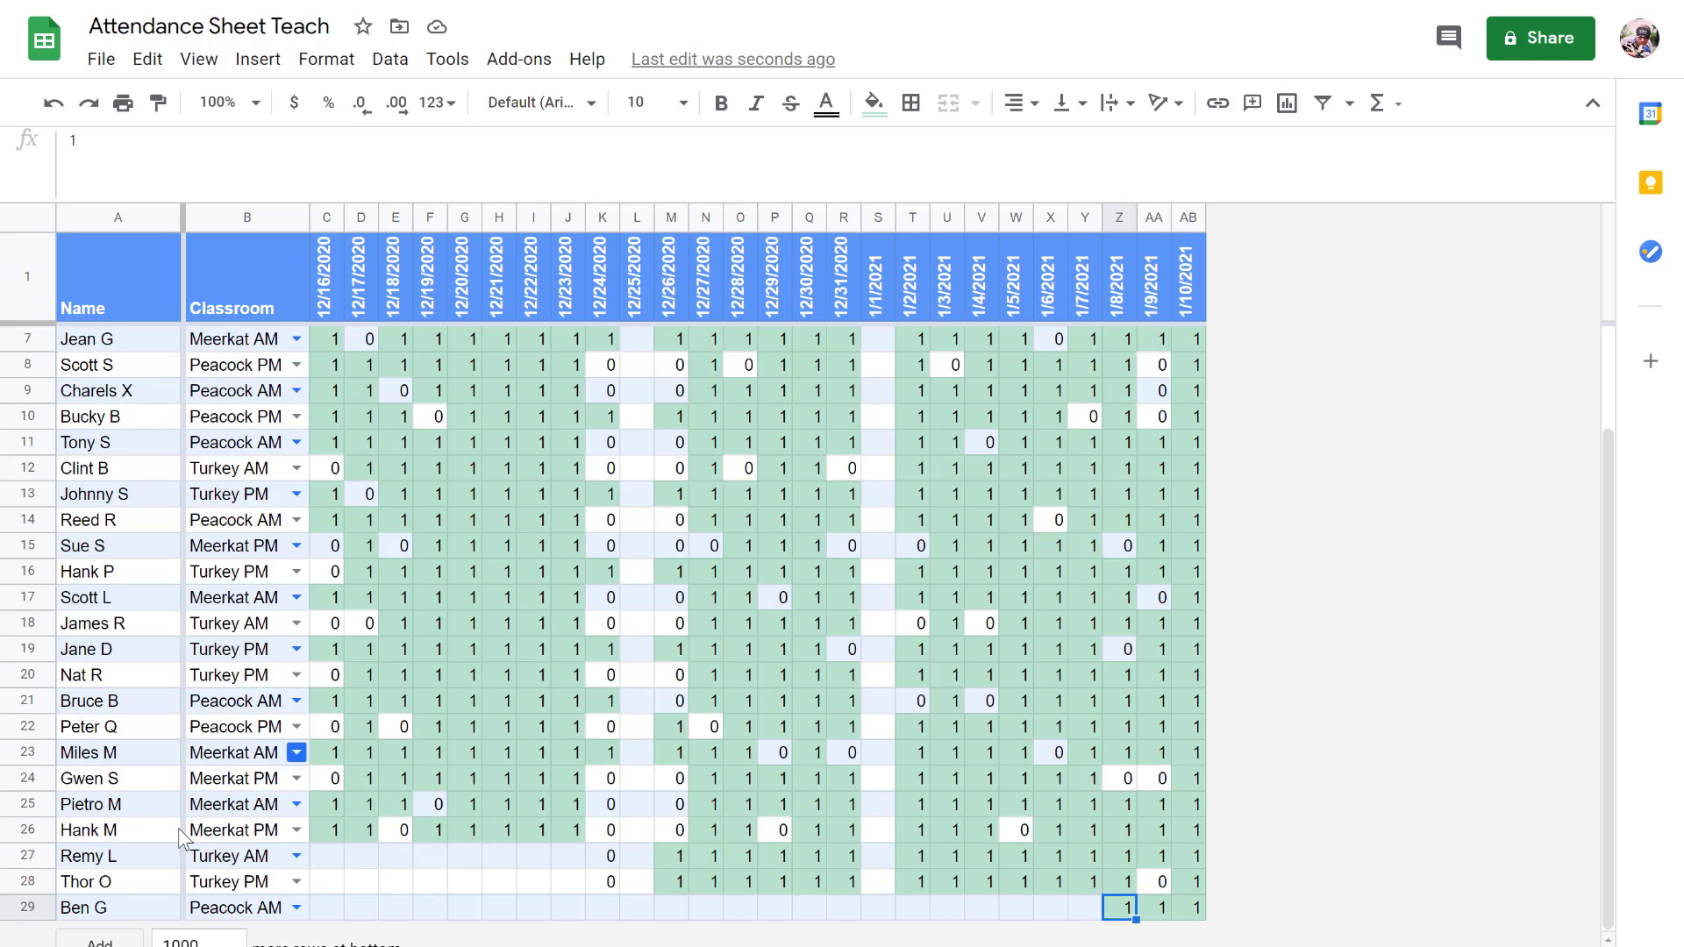
{"action": "double_click", "coordinate": [201, 941]}
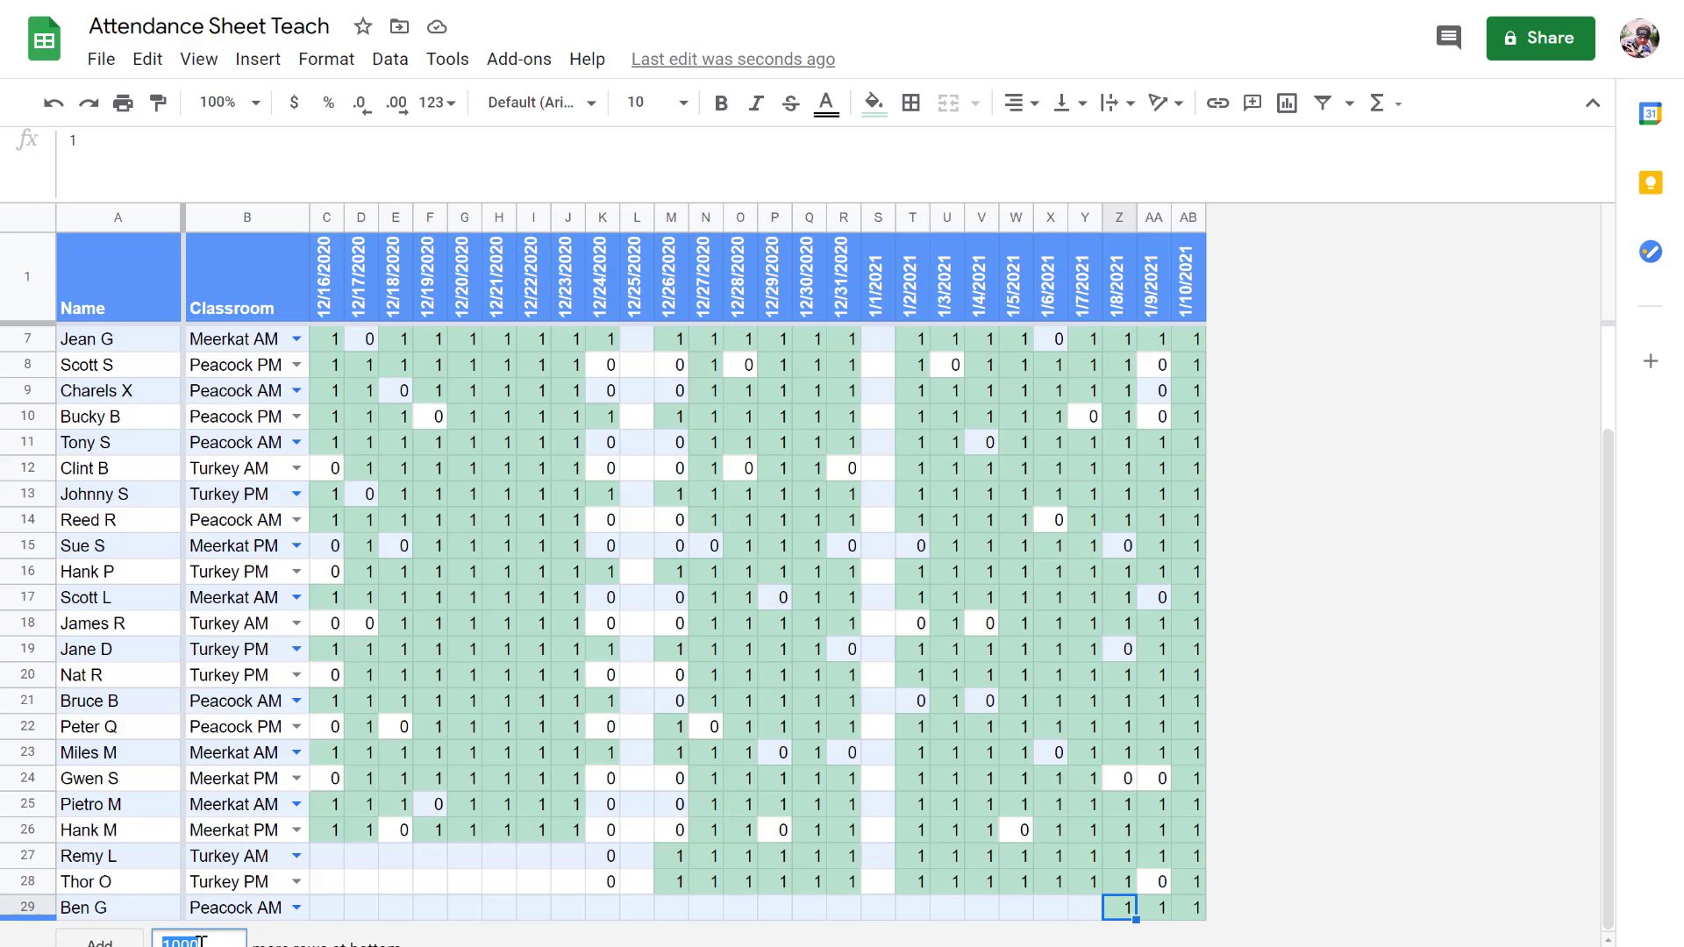
{"action": "type", "text": "1"}
{"action": "key", "text": "Return"}
Step: Enter a new student's name in row 30 and assign the classroom Meerkat AM
{"action": "left_click", "coordinate": [140, 909]}
{"action": "type", "text": "JEs"}
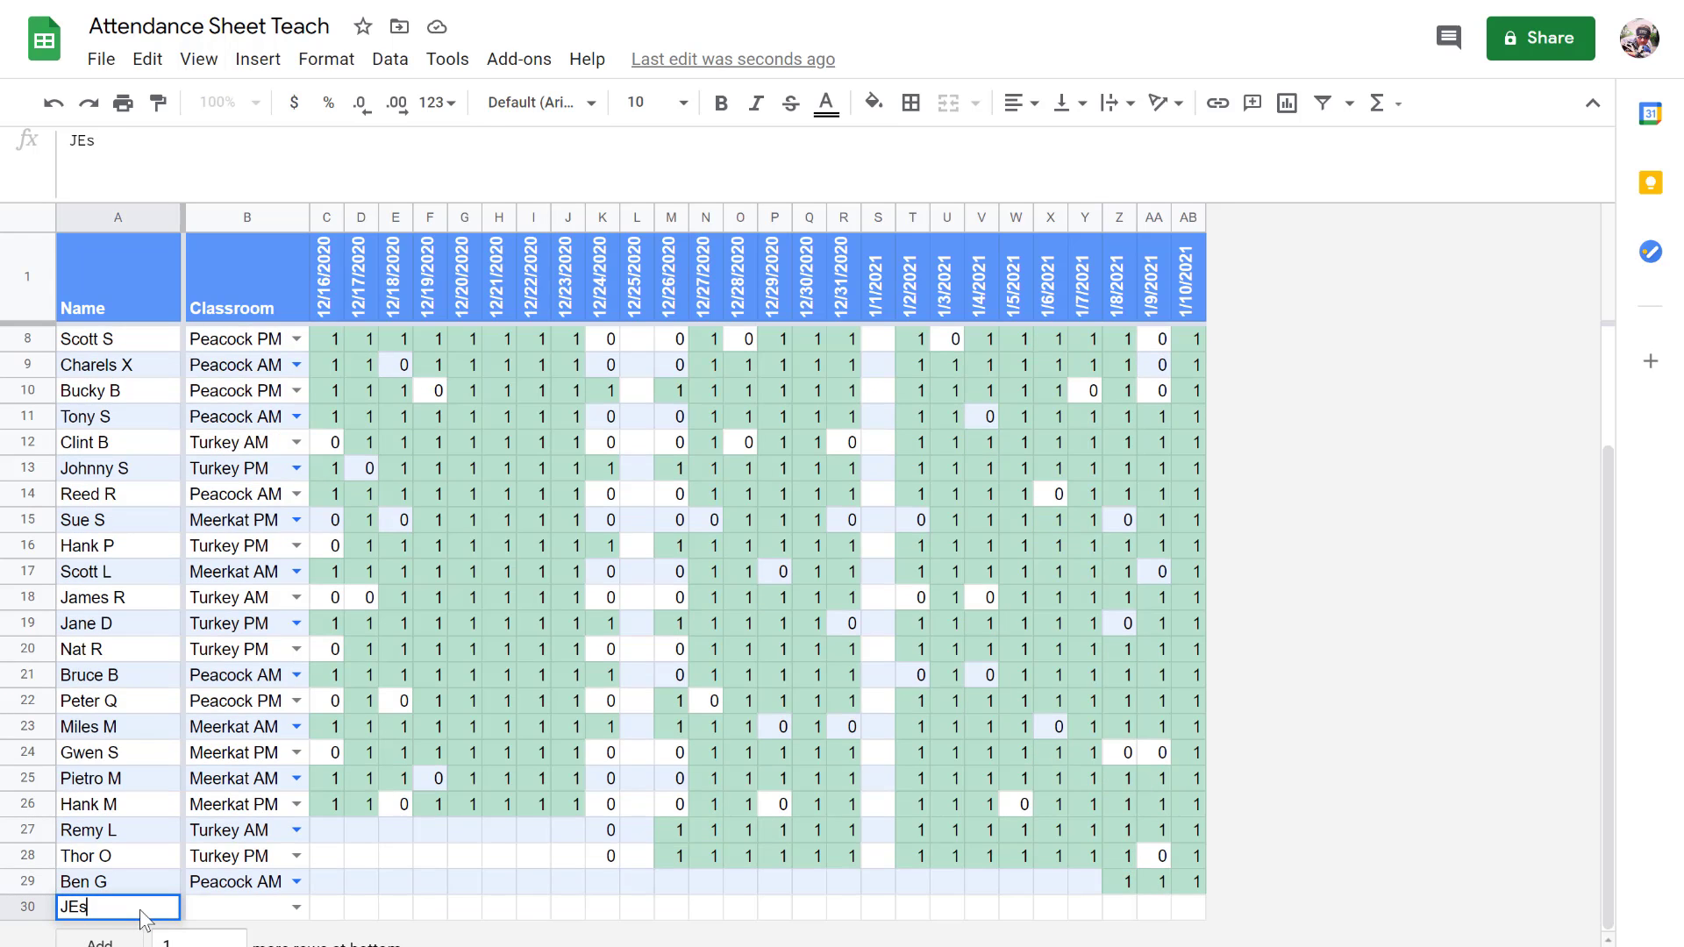
{"action": "key", "text": "BackSpace"}
{"action": "key", "text": "BackSpace"}
{"action": "type", "text": "essica J"}
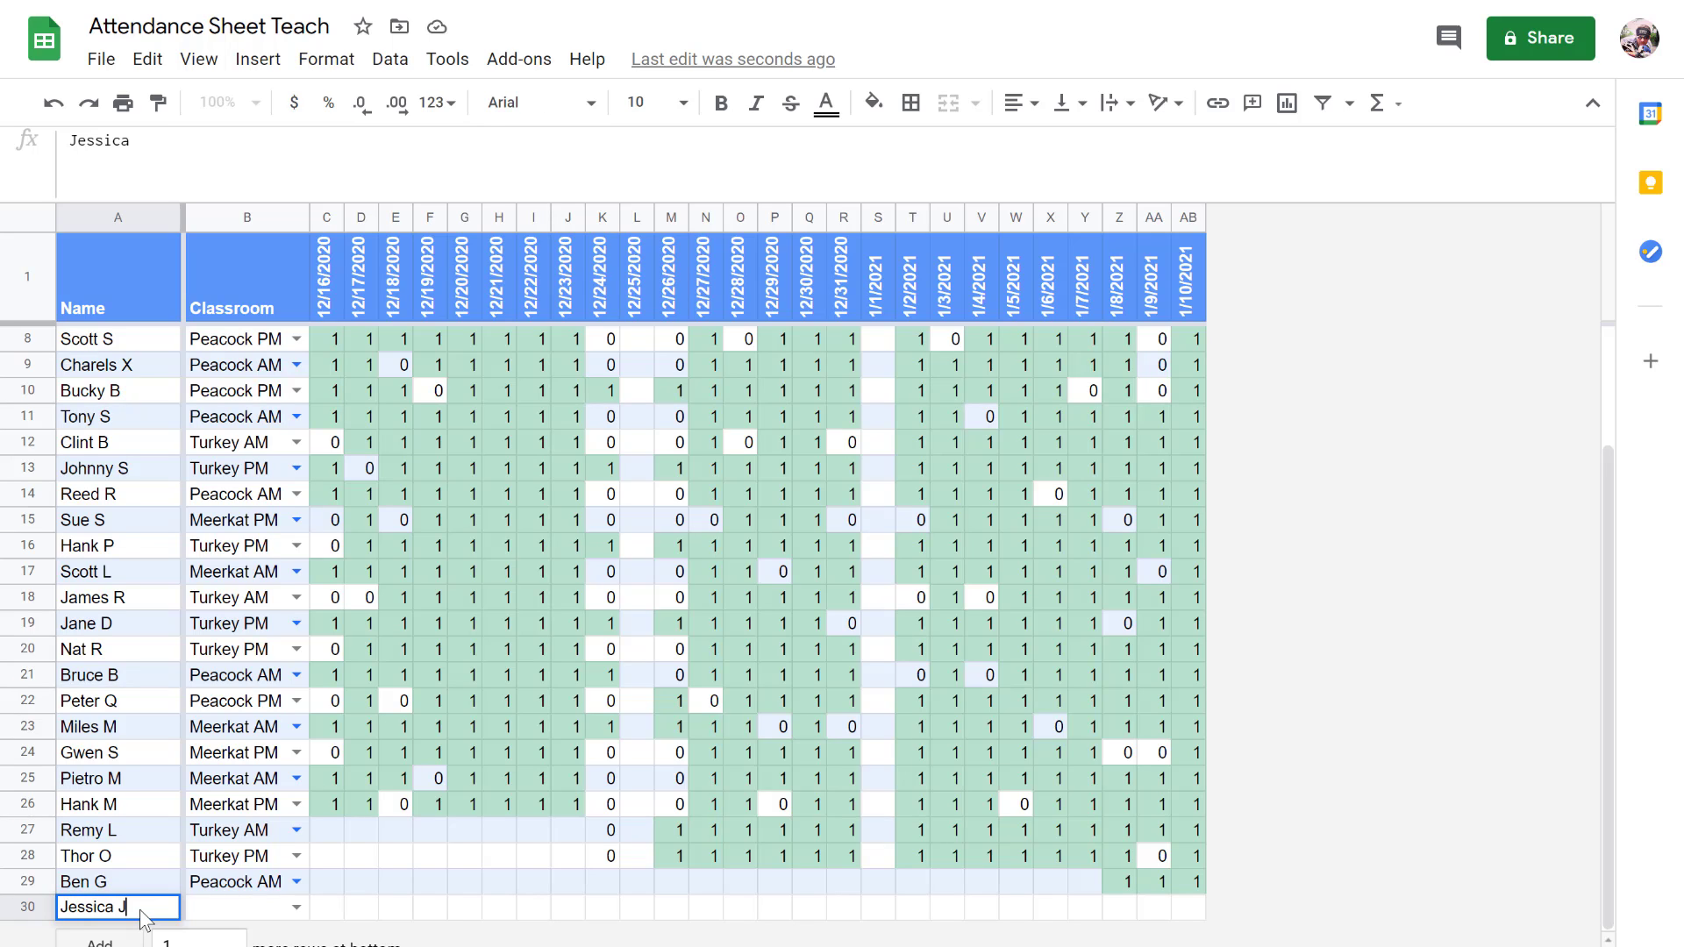
{"action": "key", "text": "Tab"}
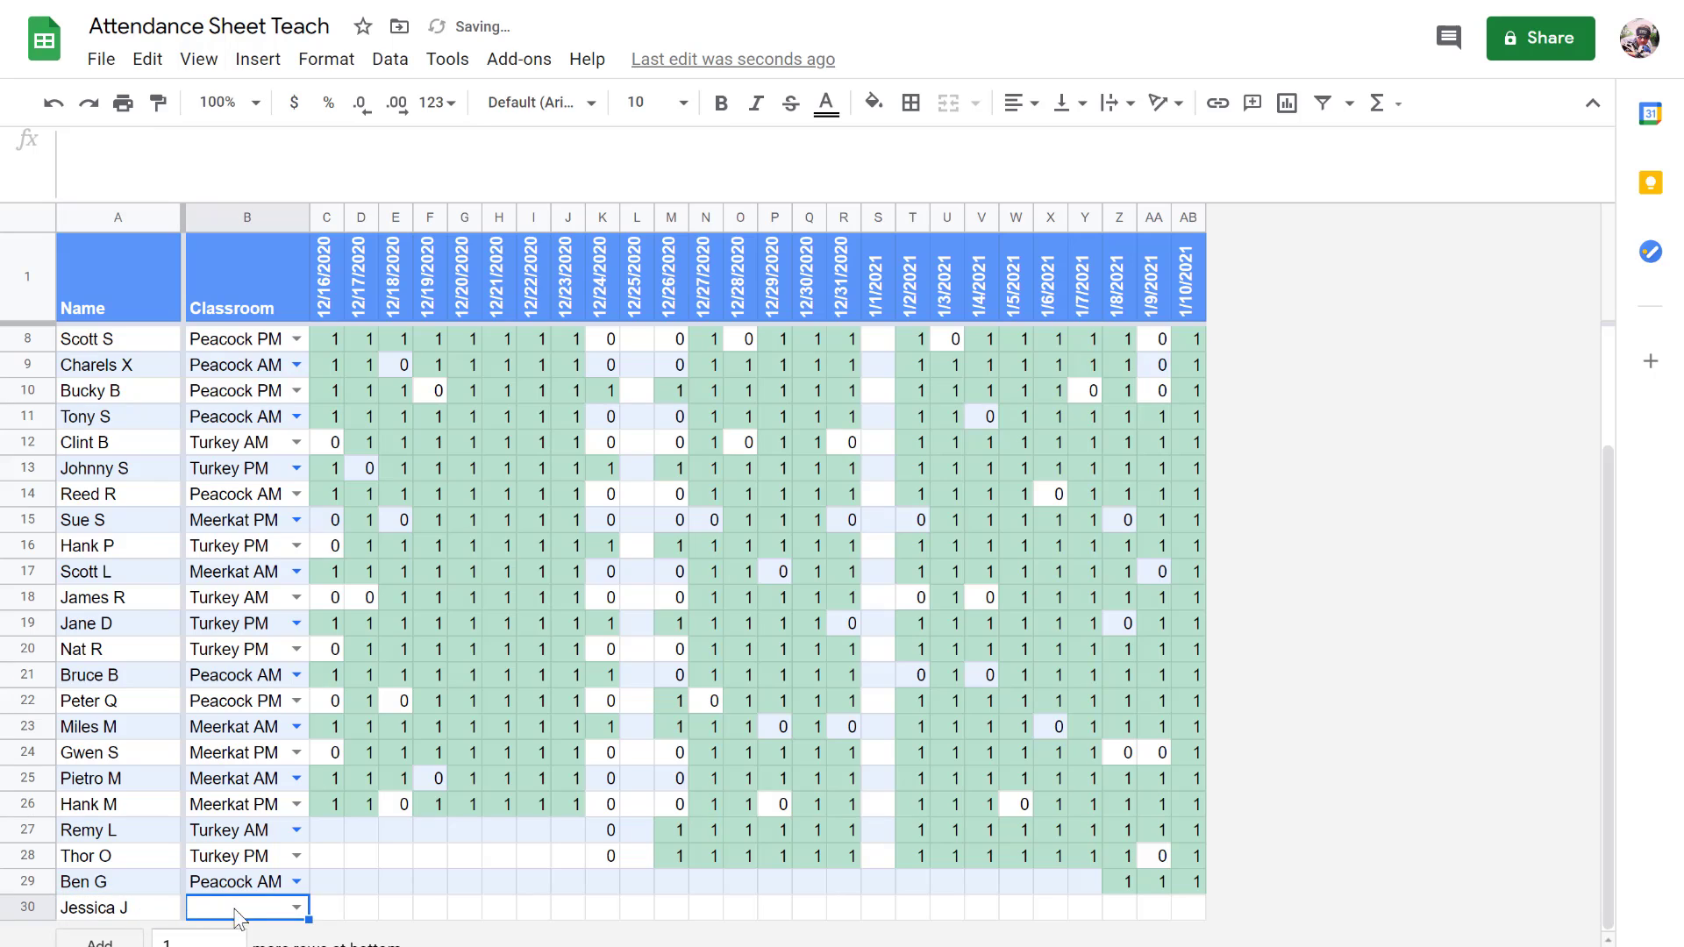
{"action": "left_click", "coordinate": [296, 910]}
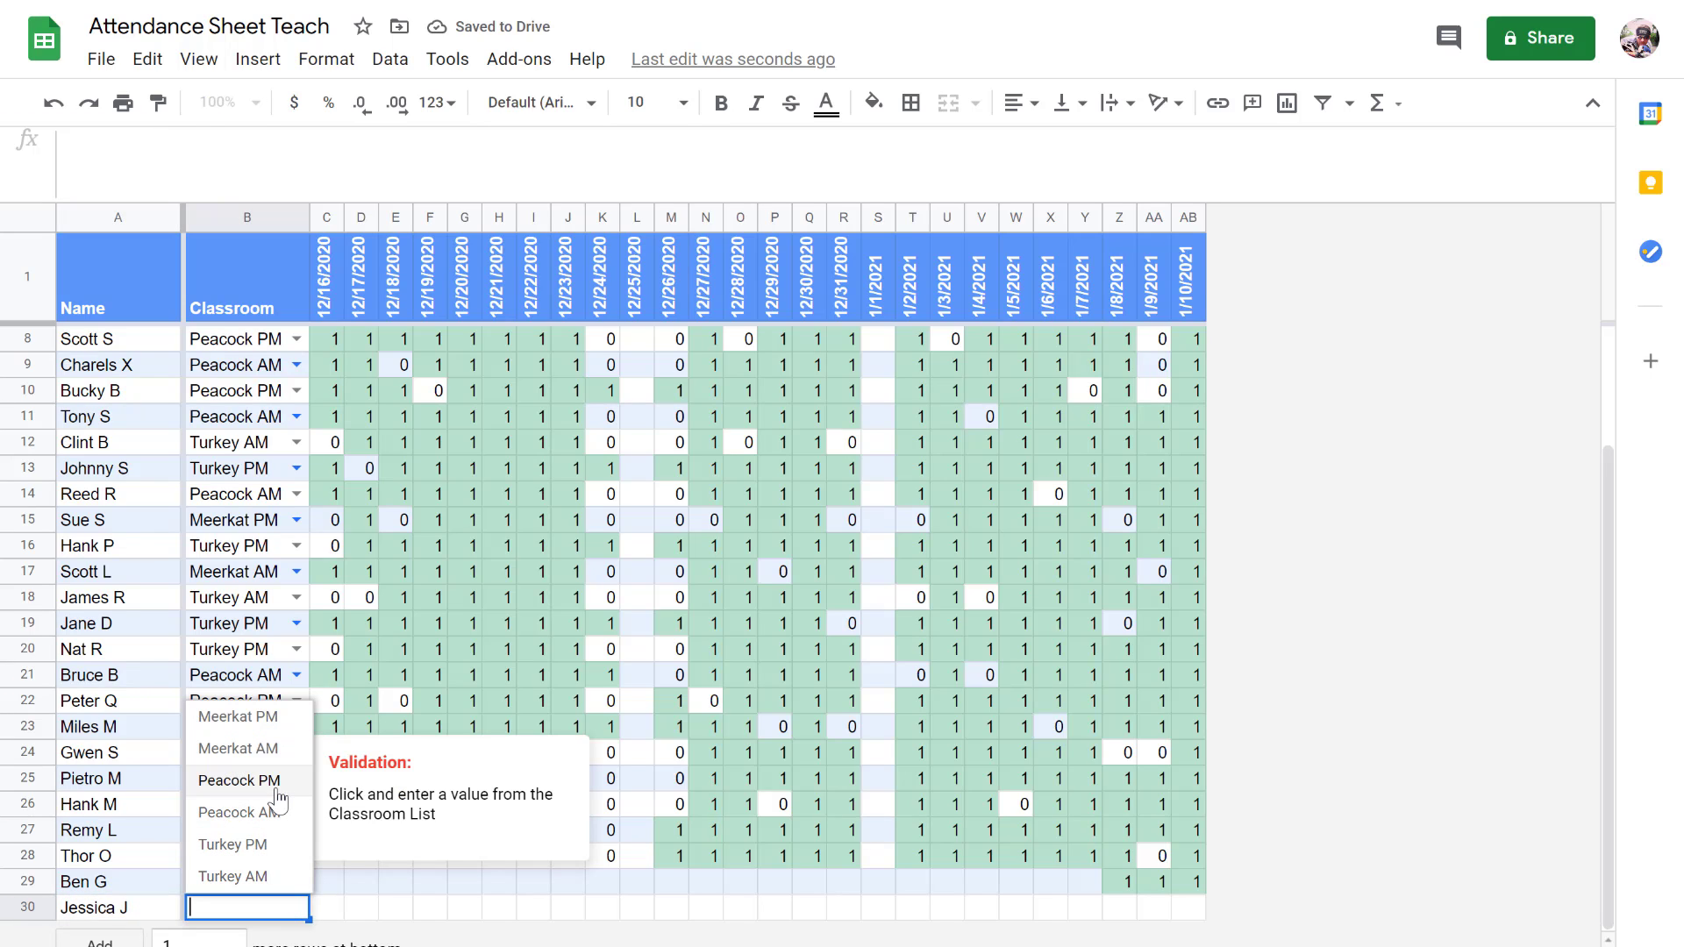
{"action": "left_click", "coordinate": [277, 760]}
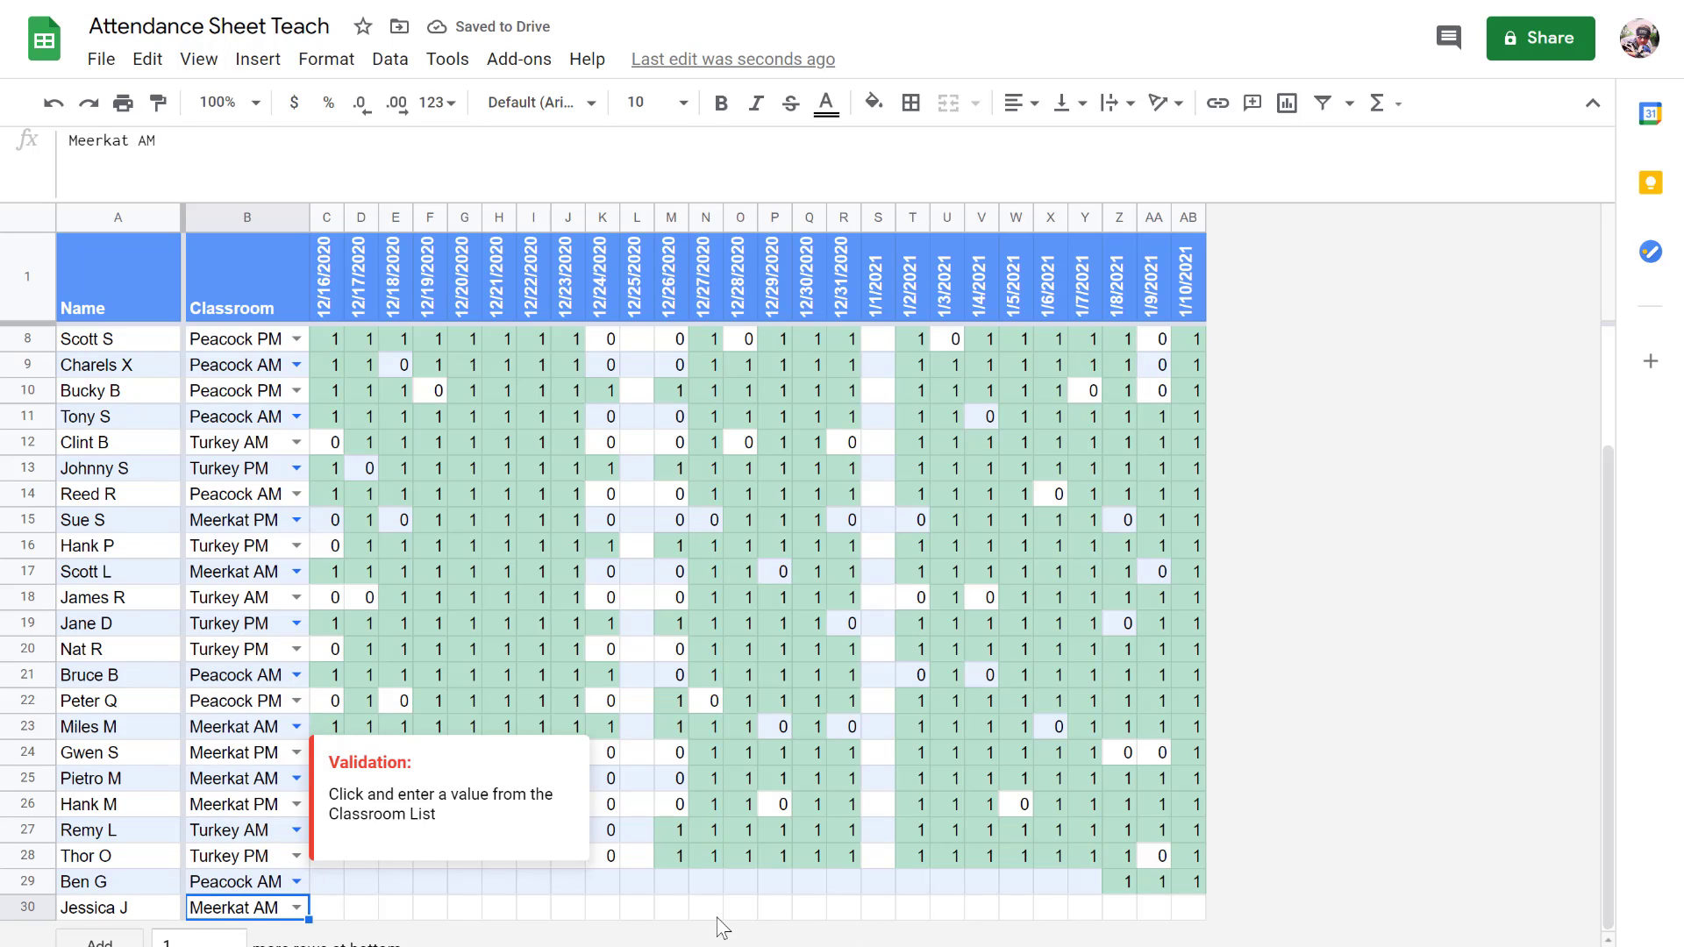
Step: Enter 1 as the new student's attendance for each date from 12/26/2020 through 12/30/2020
{"action": "left_click", "coordinate": [680, 912]}
{"action": "type", "text": "1"}
{"action": "key", "text": "Tab"}
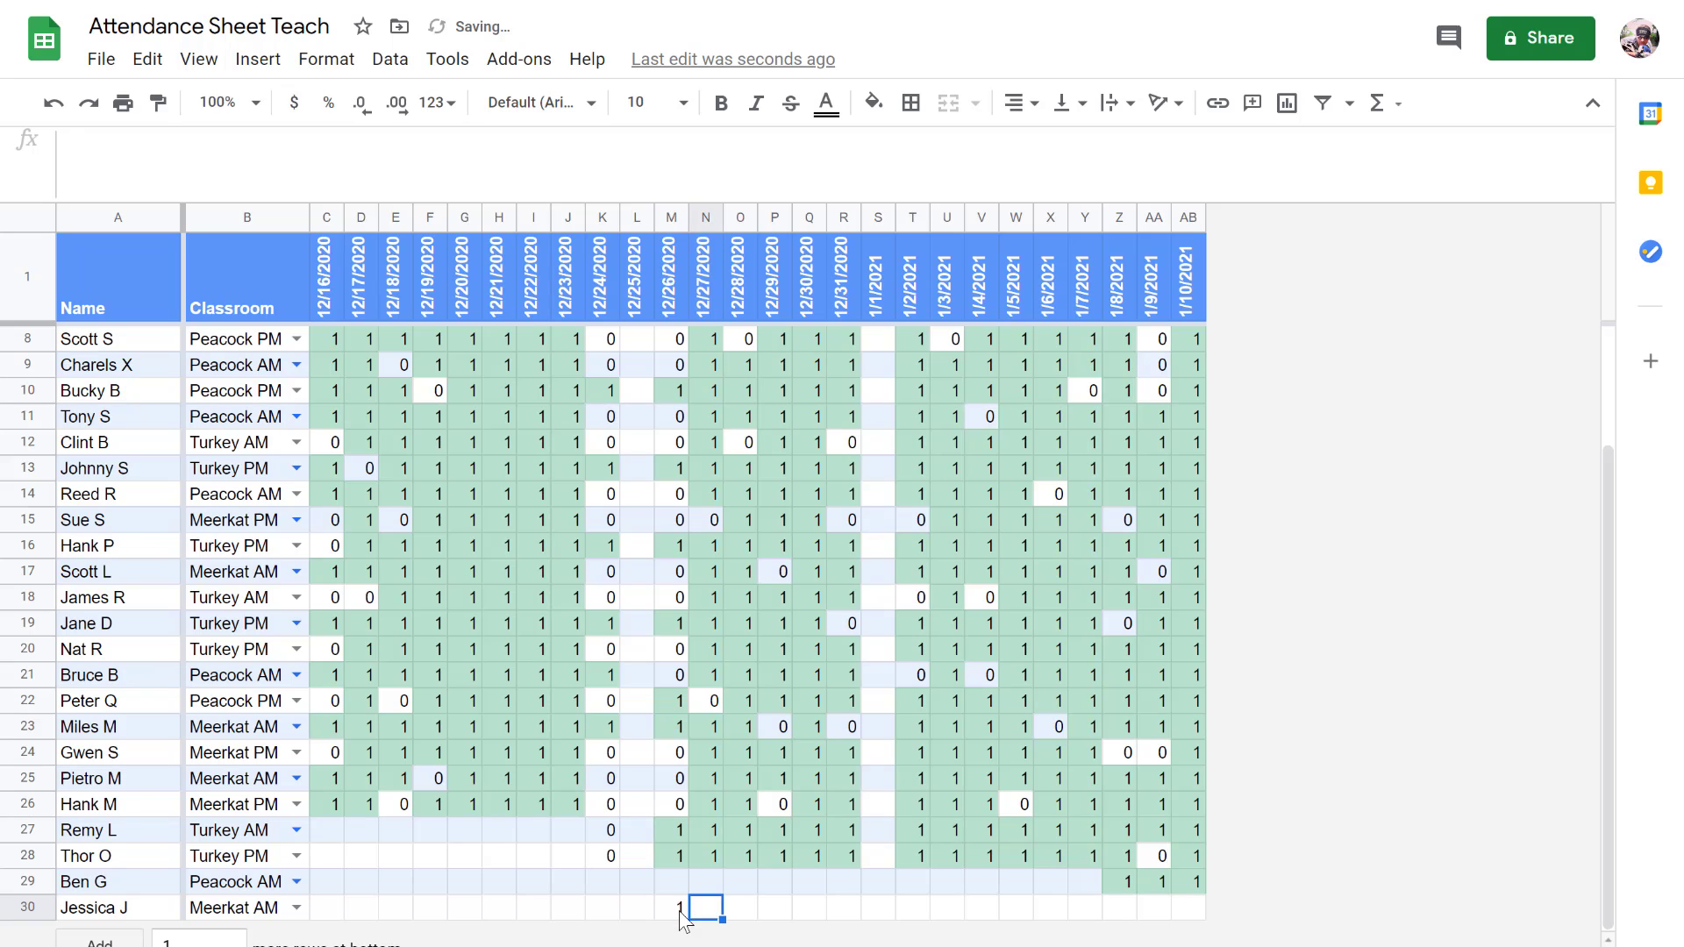
{"action": "type", "text": "1"}
{"action": "key", "text": "Tab"}
{"action": "type", "text": "1"}
{"action": "key", "text": "Tab"}
{"action": "type", "text": "1"}
{"action": "key", "text": "Tab"}
{"action": "type", "text": "1"}
{"action": "key", "text": "Tab"}
Step: Enter 1 as the new student's attendance for each date from 1/6/2021 through 1/10/2021
{"action": "key", "text": "Tab"}
{"action": "key", "text": "Tab"}
{"action": "key", "text": "Tab"}
{"action": "key", "text": "Tab"}
{"action": "key", "text": "Tab"}
{"action": "key", "text": "Tab"}
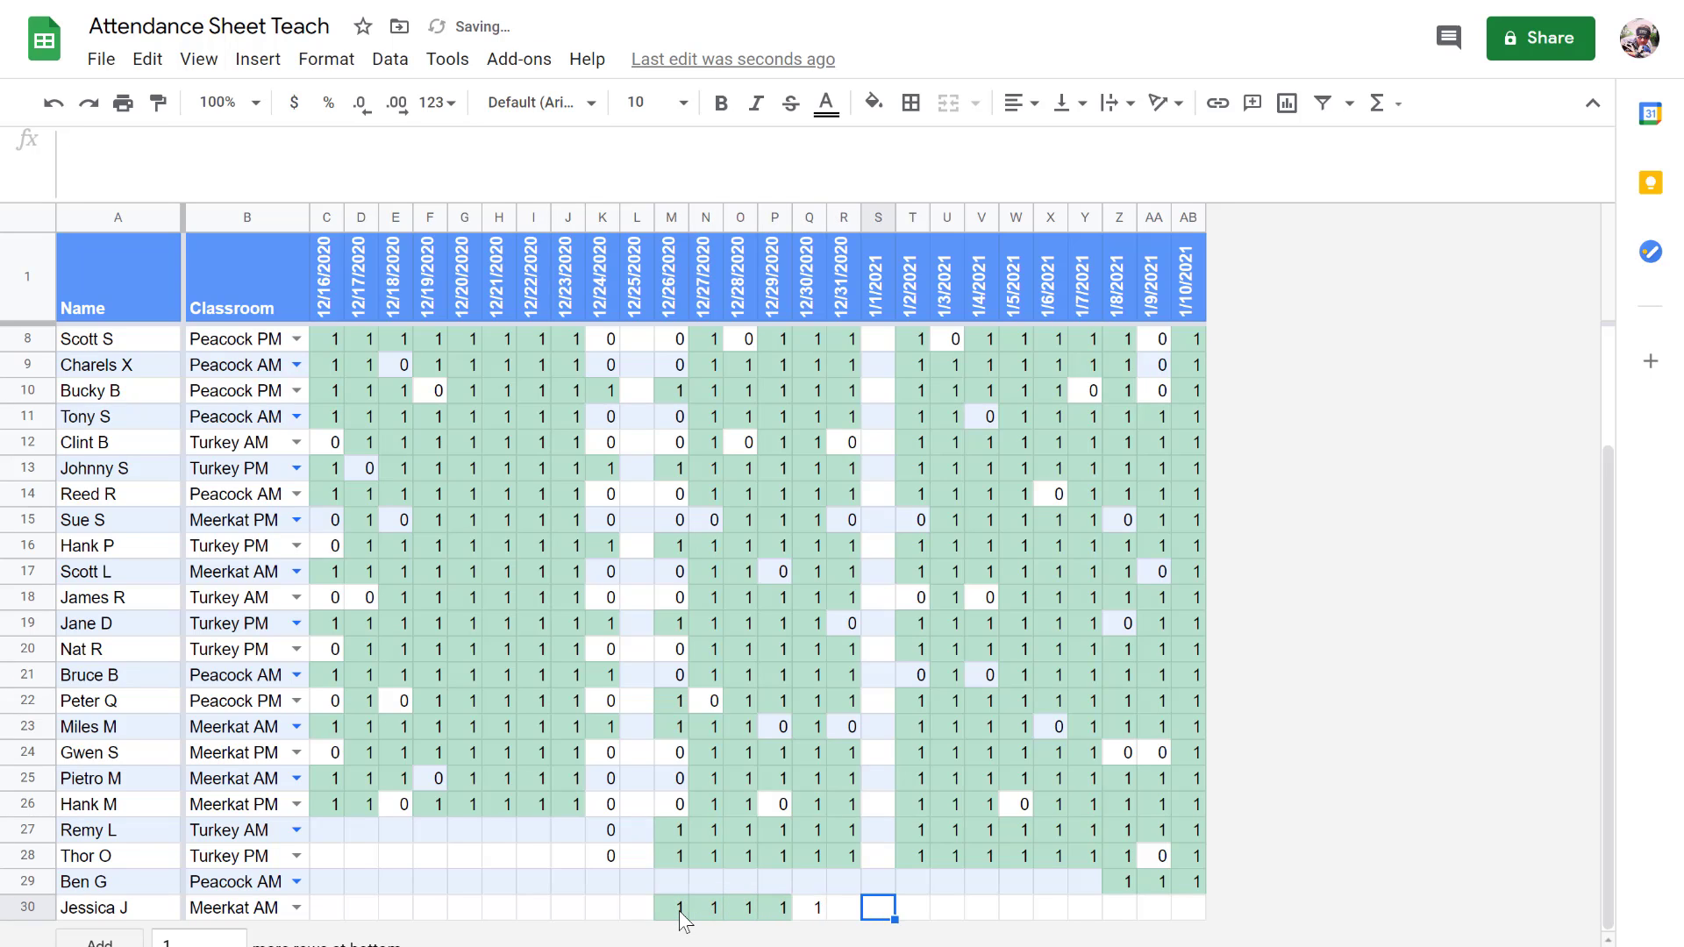
{"action": "type", "text": "q1"}
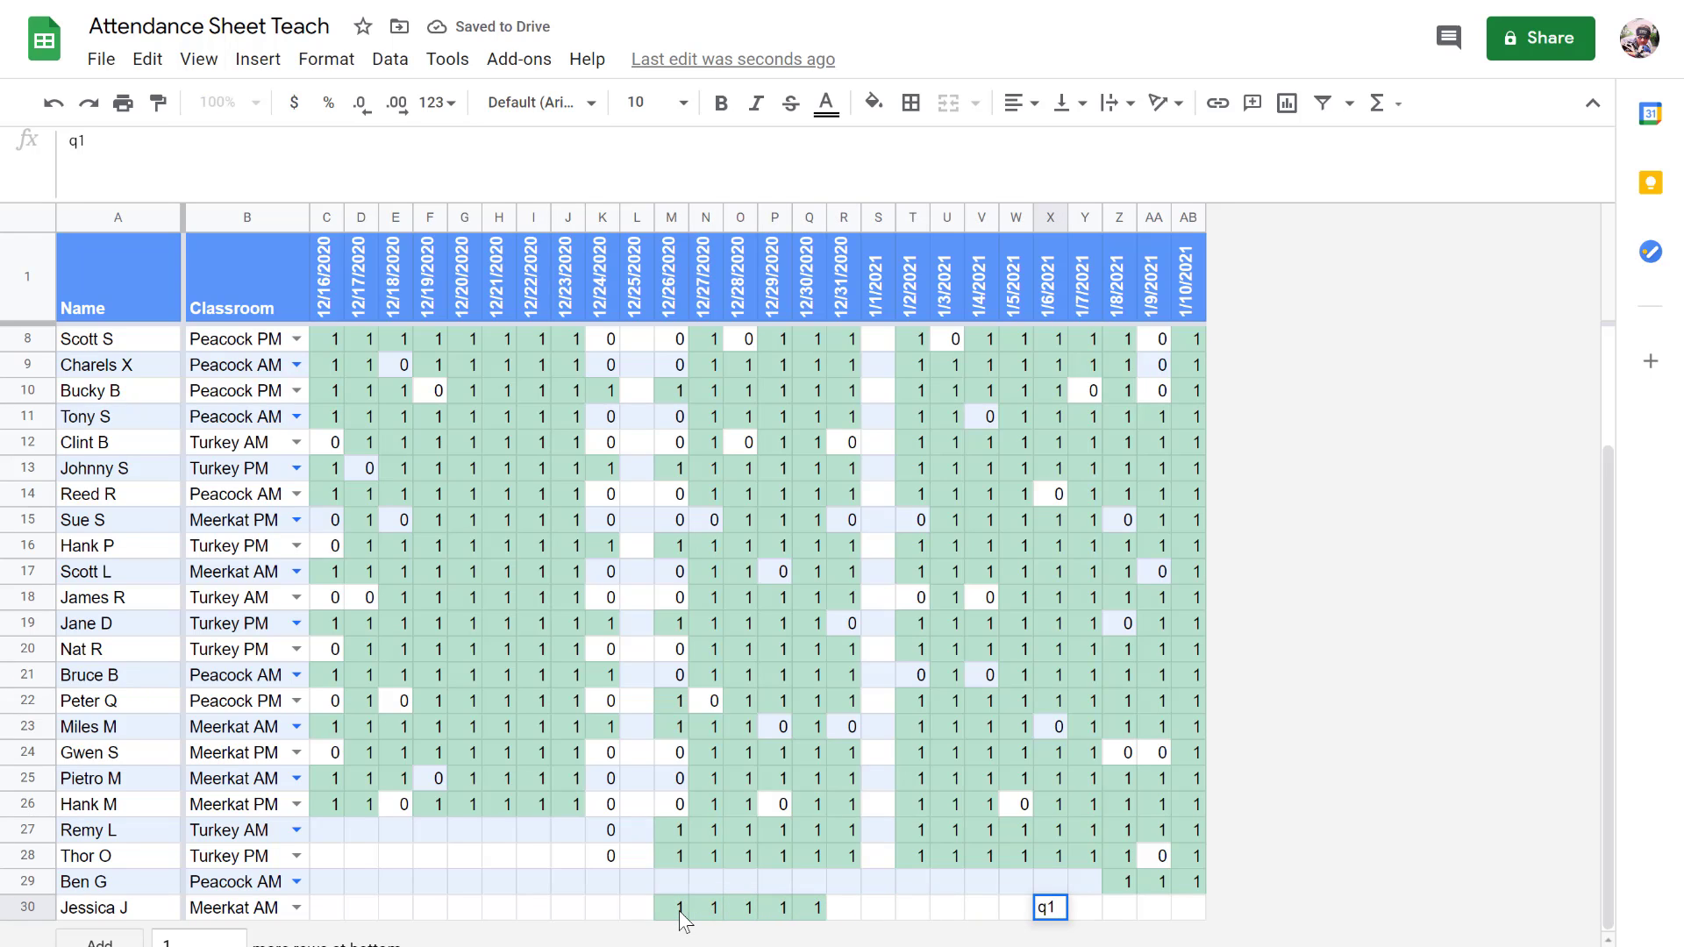
{"action": "key", "text": "Tab"}
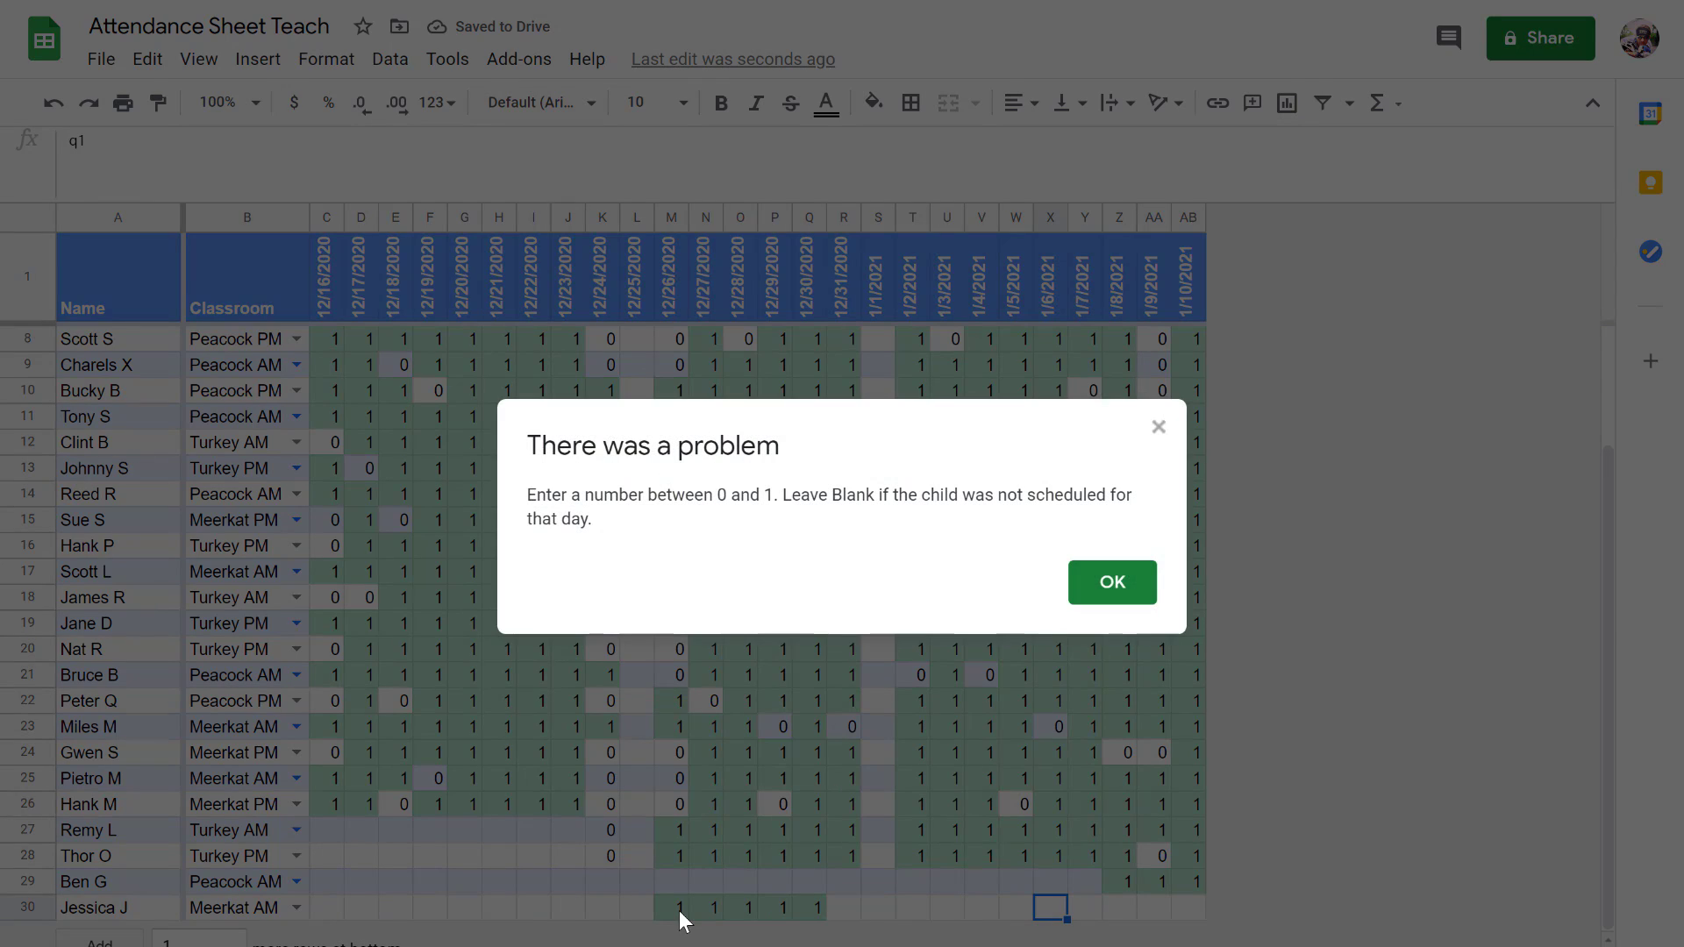
{"action": "left_click", "coordinate": [1134, 586]}
{"action": "type", "text": "1"}
{"action": "key", "text": "Tab"}
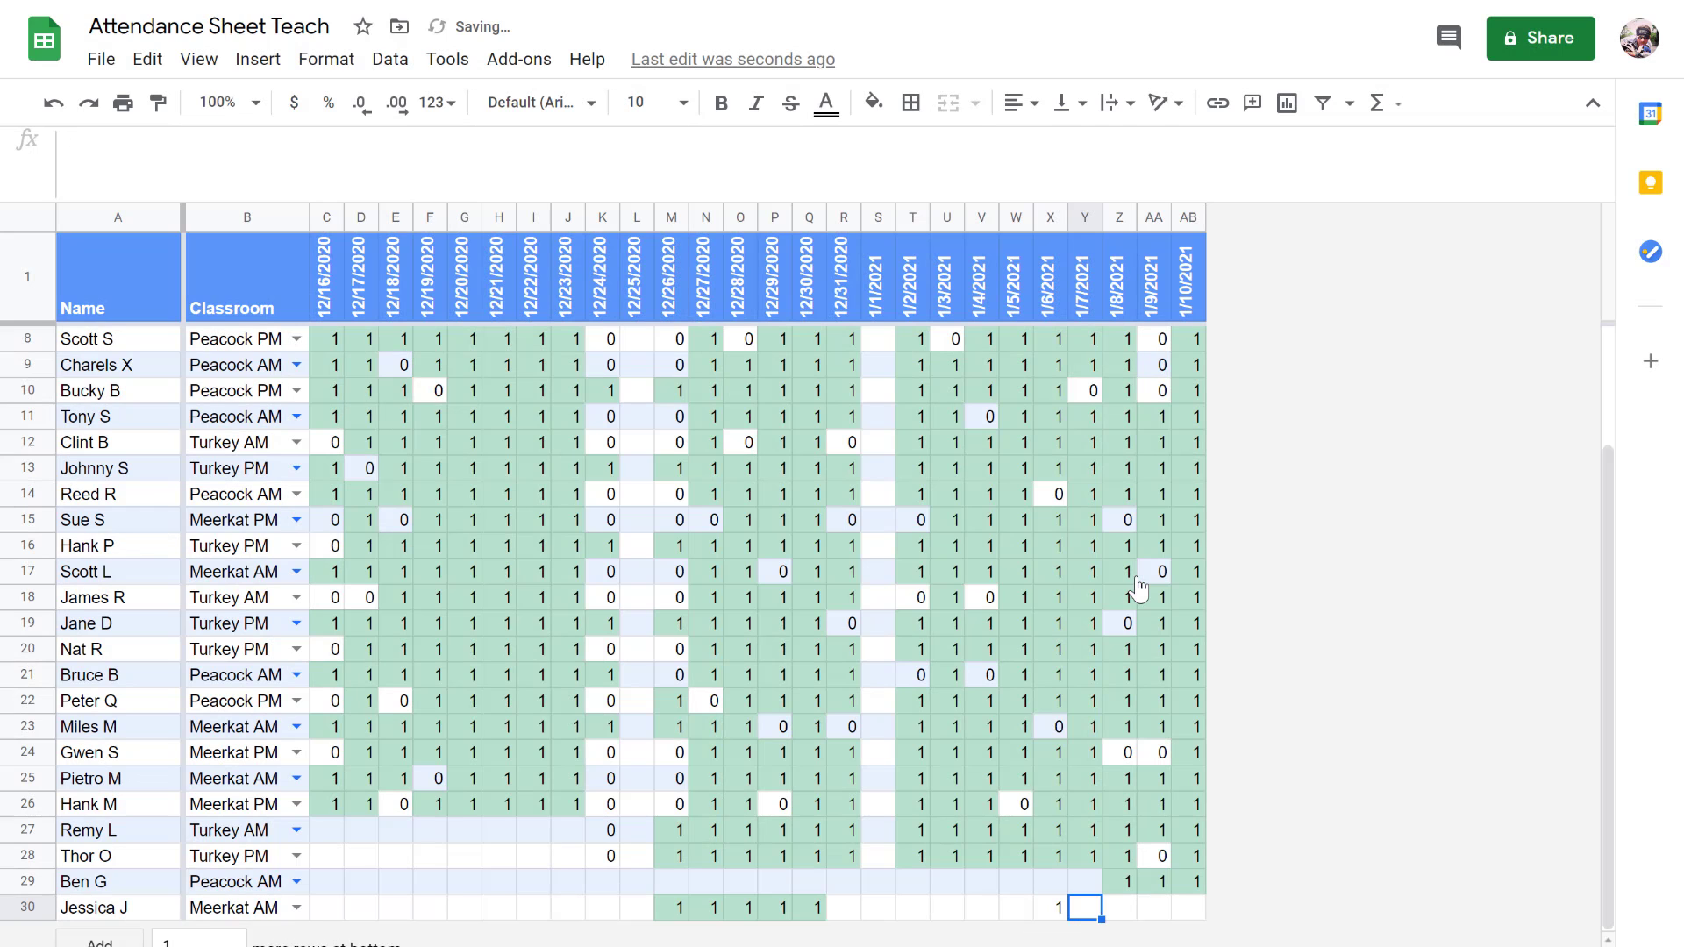
{"action": "type", "text": "1"}
{"action": "key", "text": "Tab"}
{"action": "type", "text": "1"}
{"action": "key", "text": "Tab"}
{"action": "type", "text": "1"}
{"action": "key", "text": "Tab"}
{"action": "type", "text": "1"}
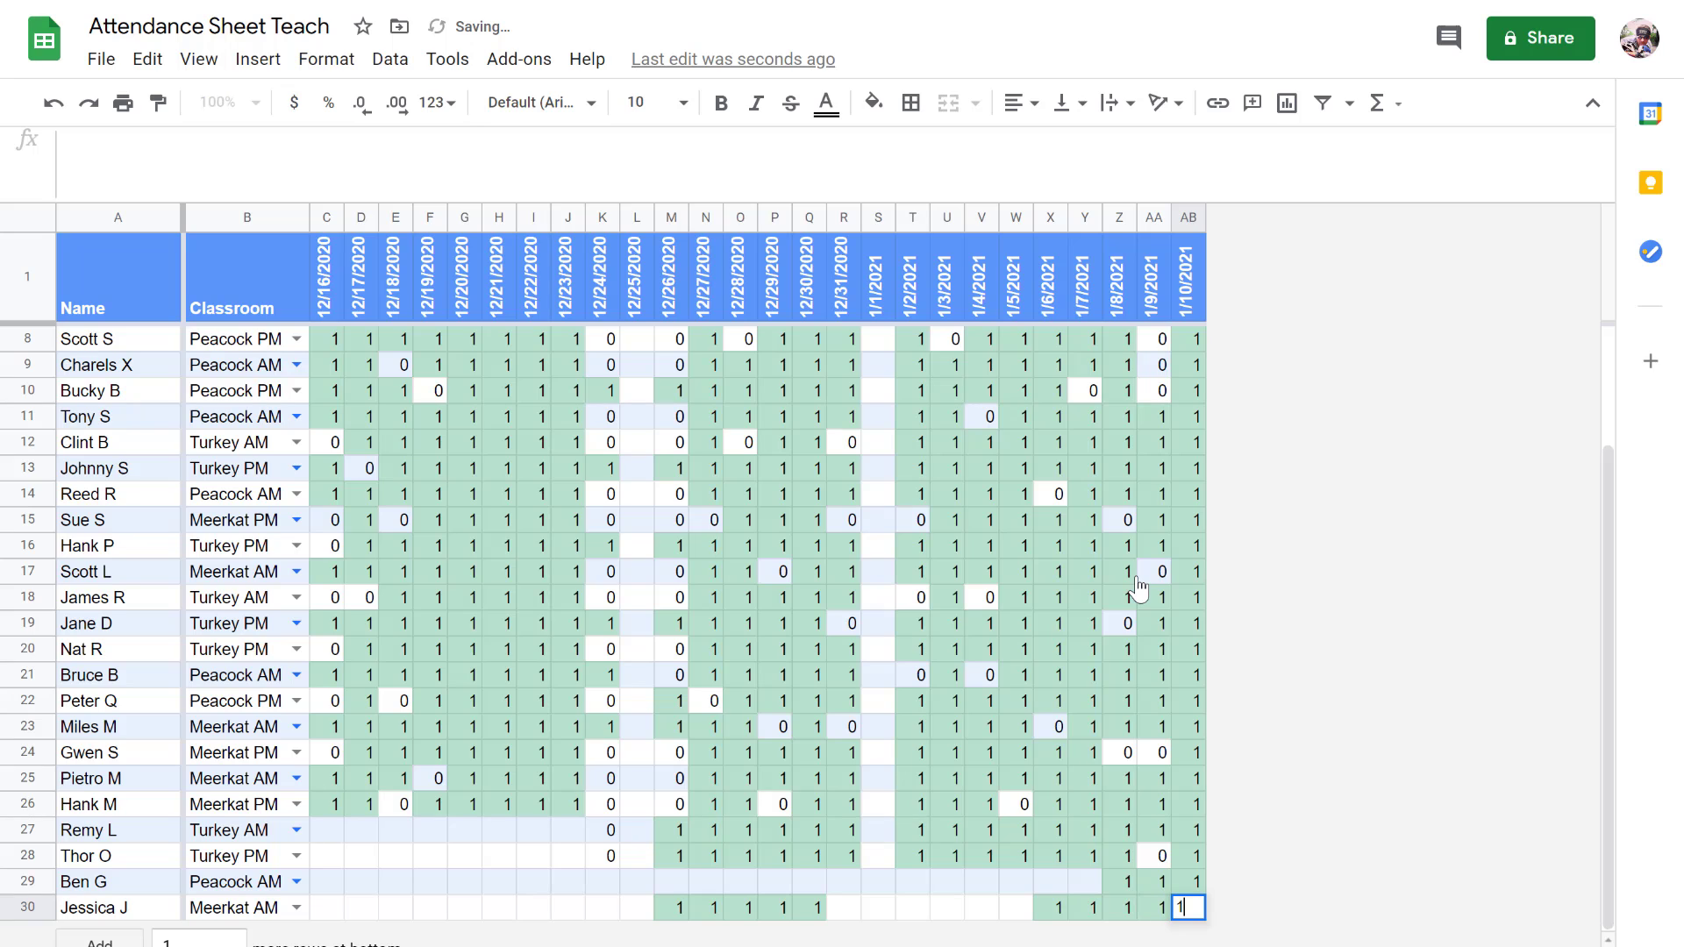
{"action": "left_click", "coordinate": [1191, 597]}
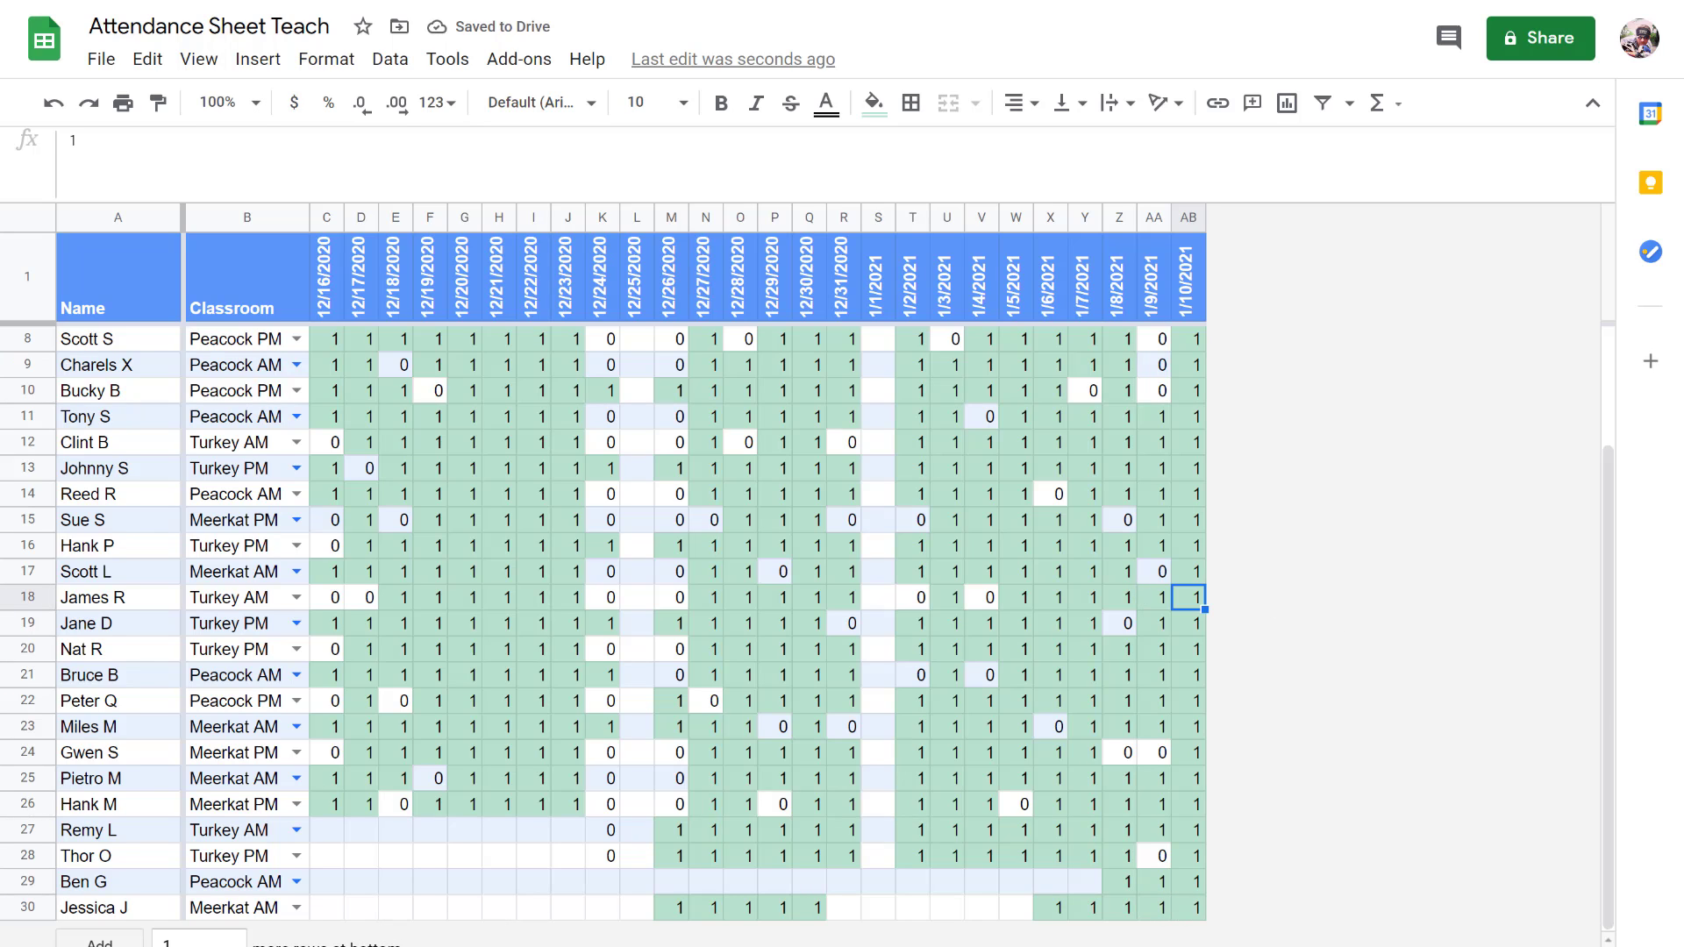
Step: Check the new student's rows at the end of the data set against the attendance just entered
{"action": "left_click", "coordinate": [377, 946]}
{"action": "scroll", "coordinate": [379, 844], "scroll_direction": "down", "scroll_amount": 4}
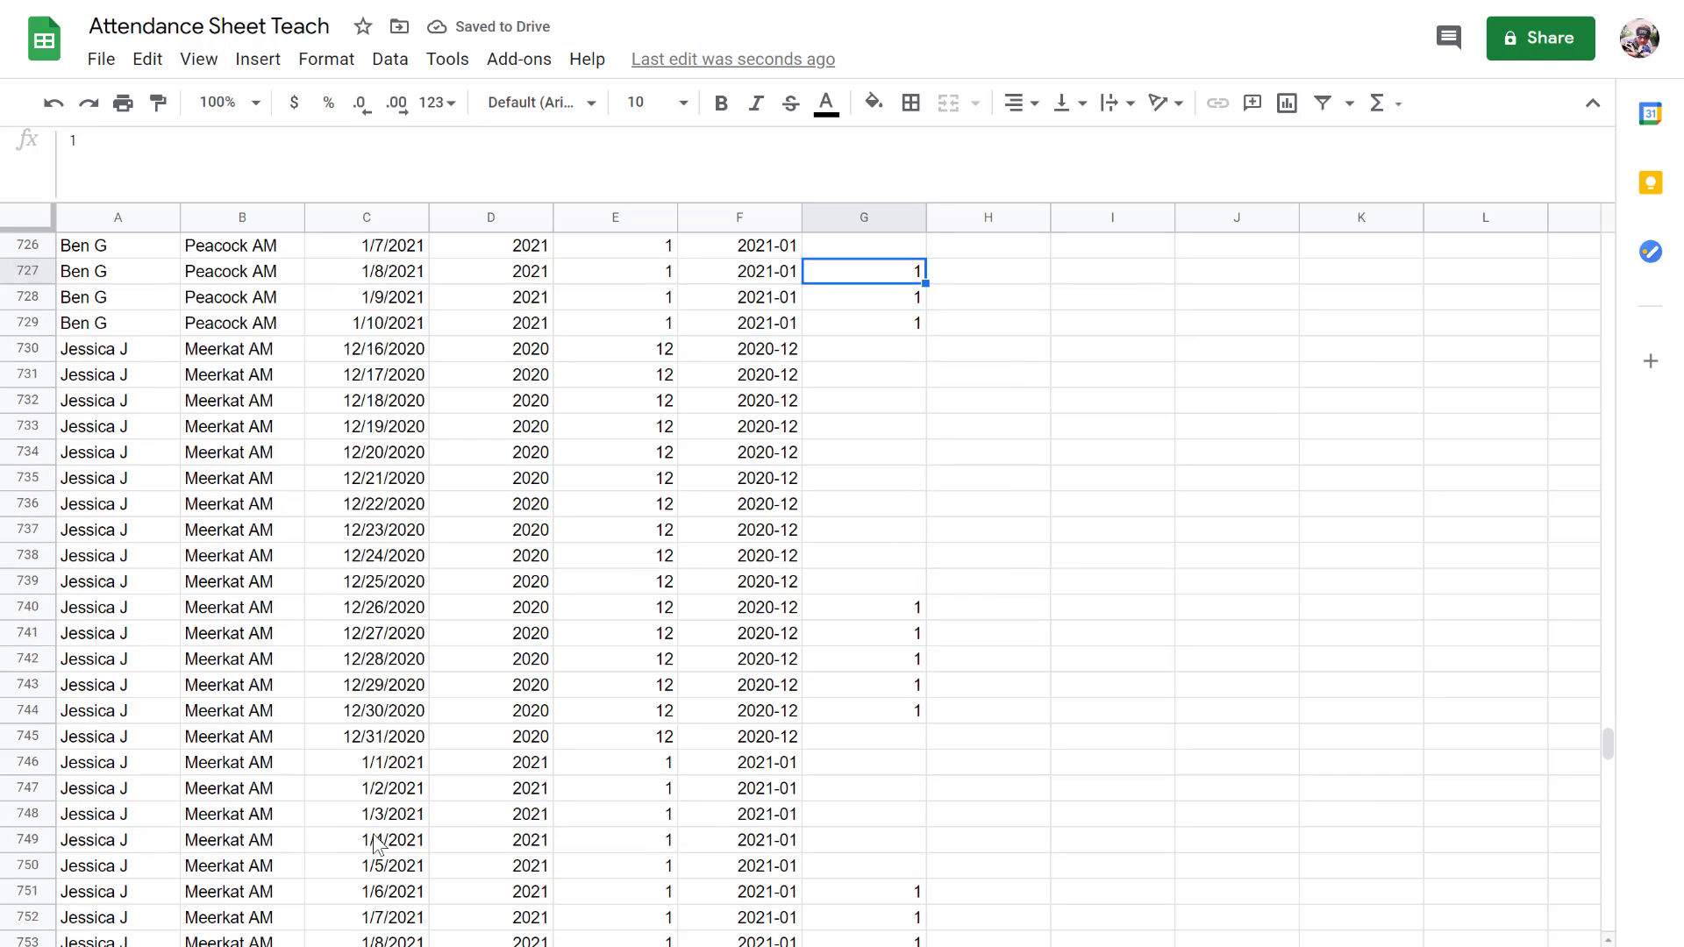
{"action": "scroll", "coordinate": [377, 844], "scroll_direction": "down", "scroll_amount": 5}
{"action": "scroll", "coordinate": [377, 842], "scroll_direction": "up", "scroll_amount": 5}
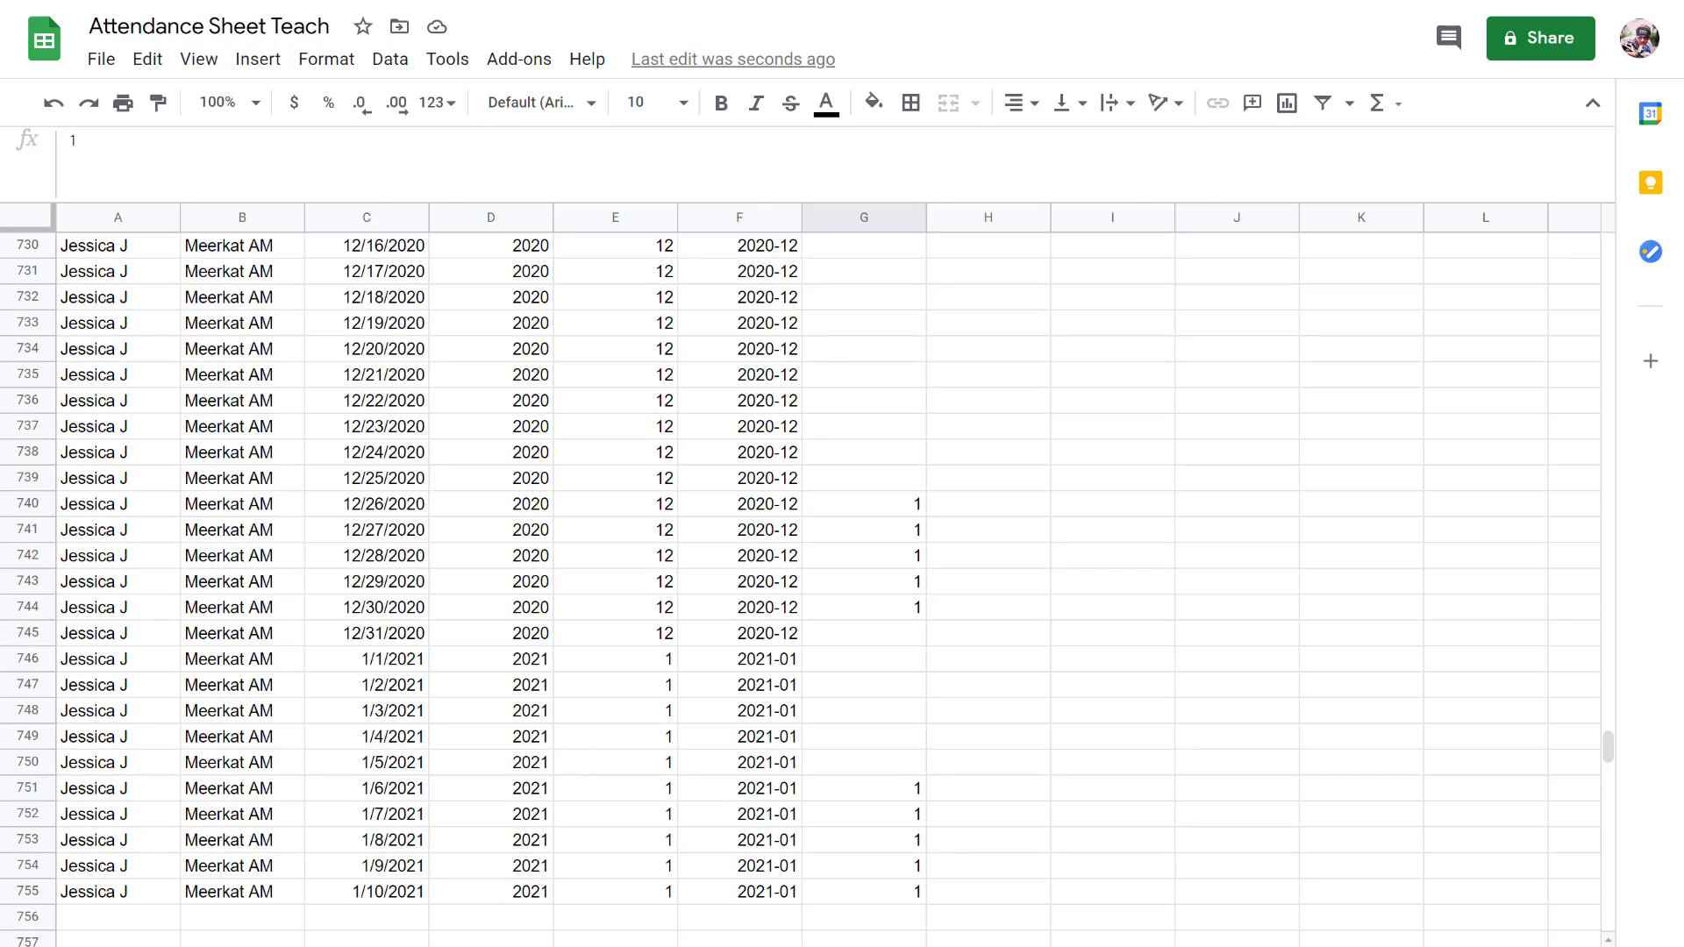
Step: Insert a column after 1/10/2021 in the attendance grid and give it the date header 1/11/2021
{"action": "left_click", "coordinate": [263, 946]}
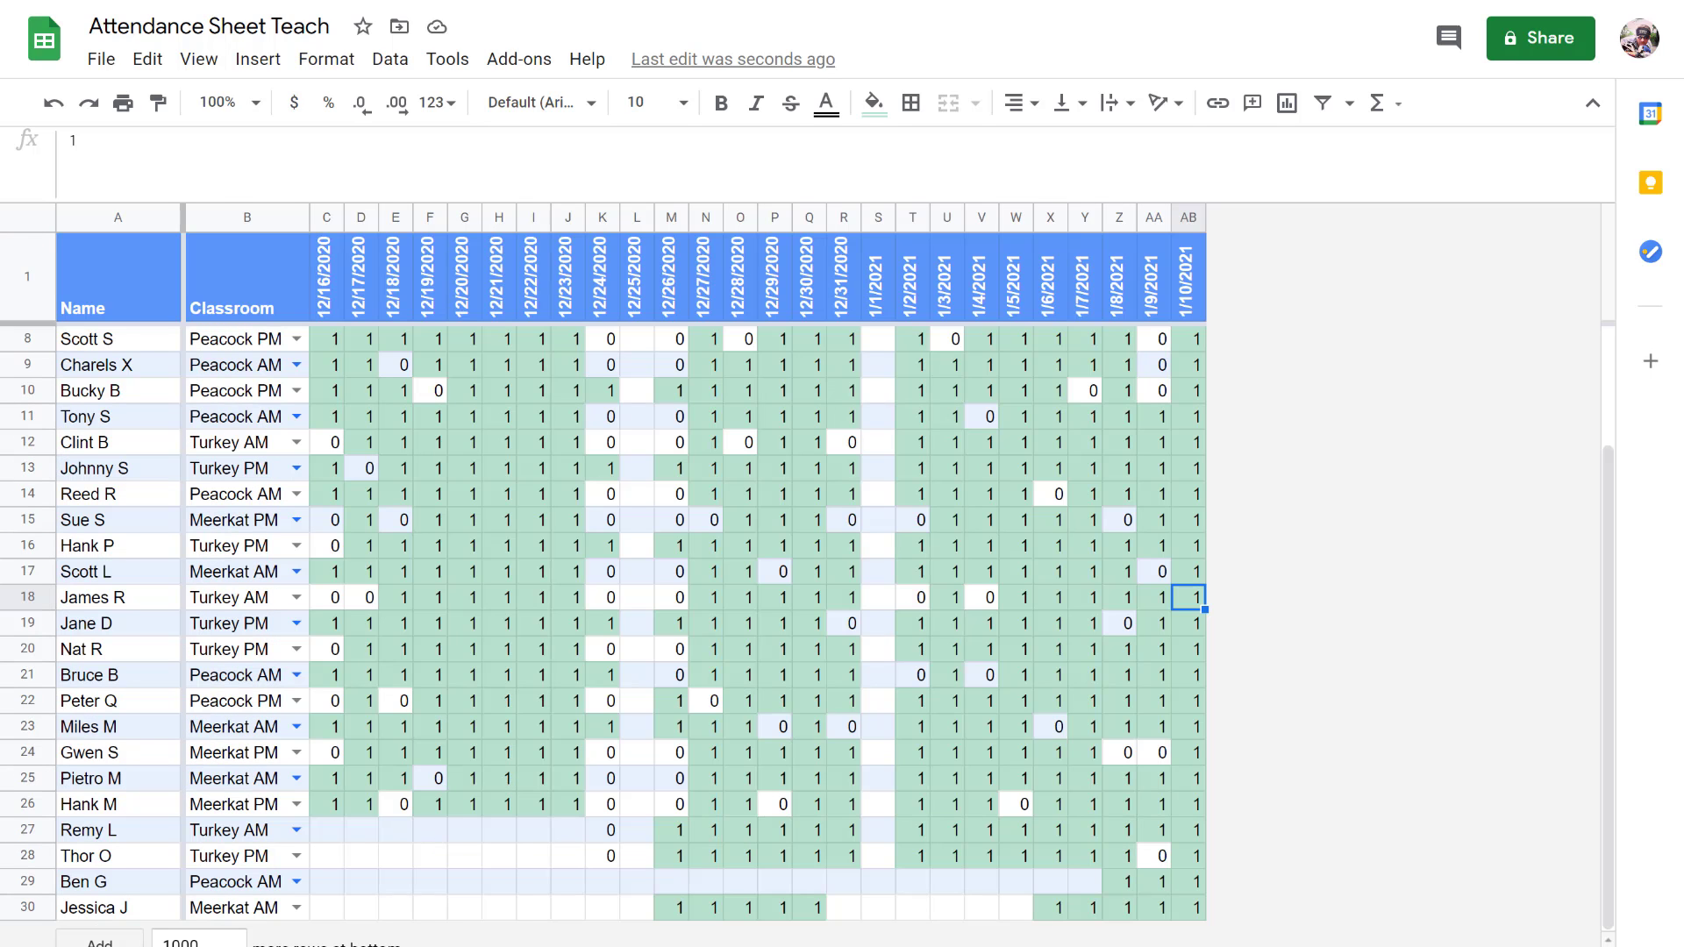
{"action": "right_click", "coordinate": [1192, 217]}
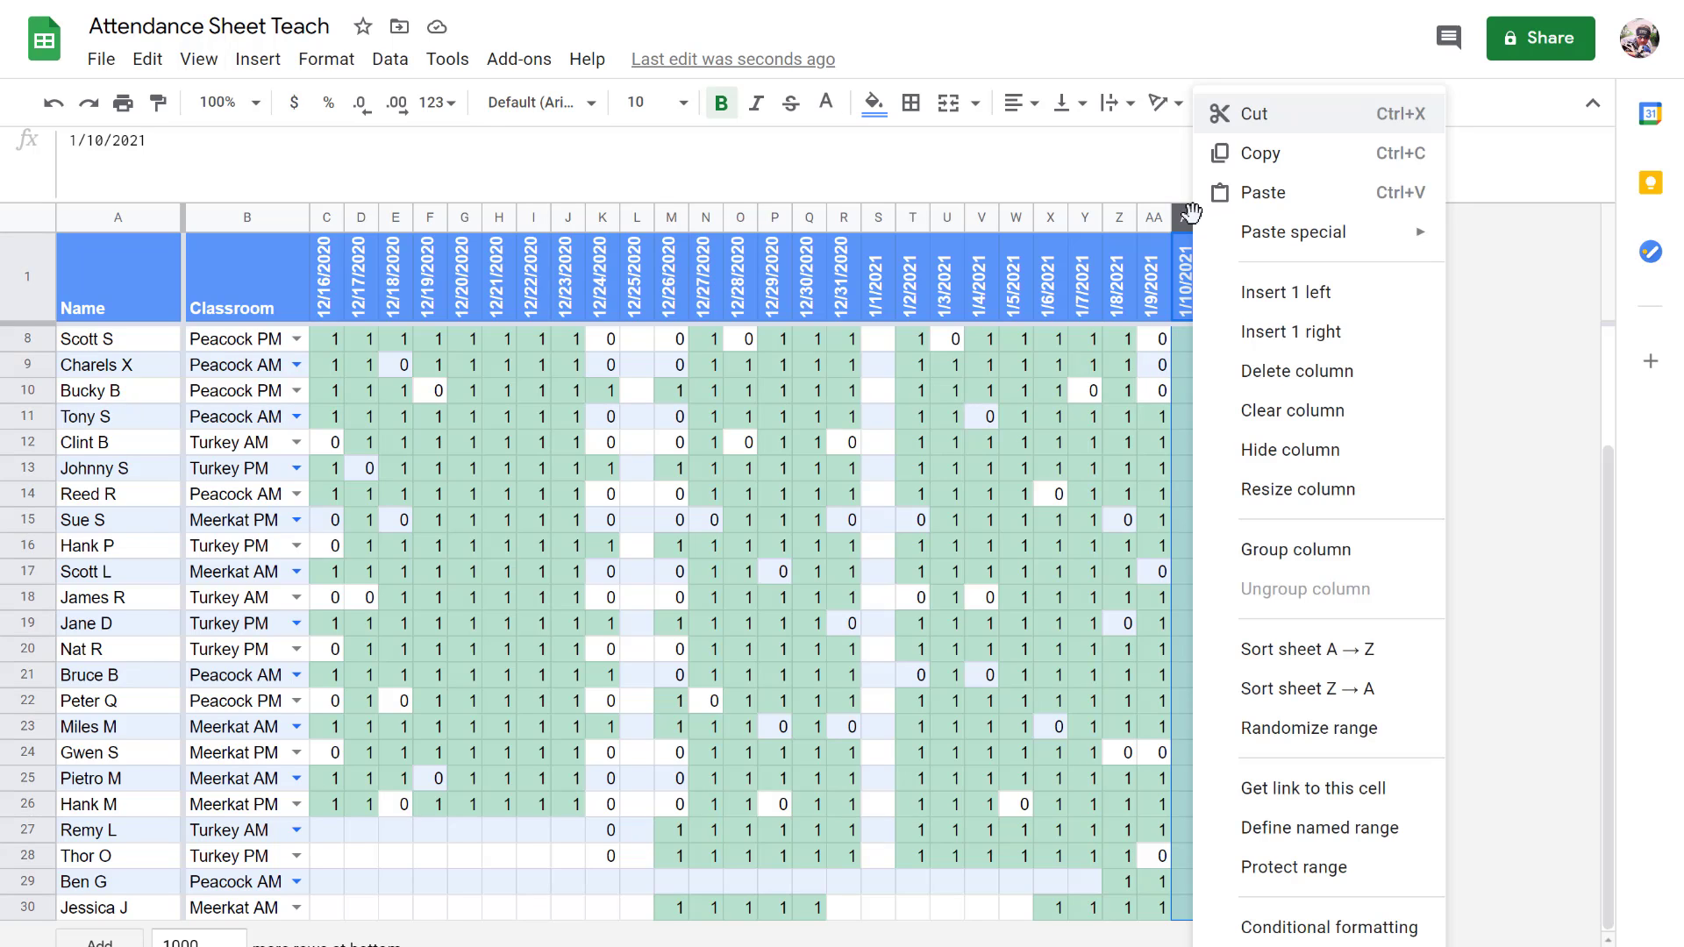
{"action": "left_click", "coordinate": [1273, 334]}
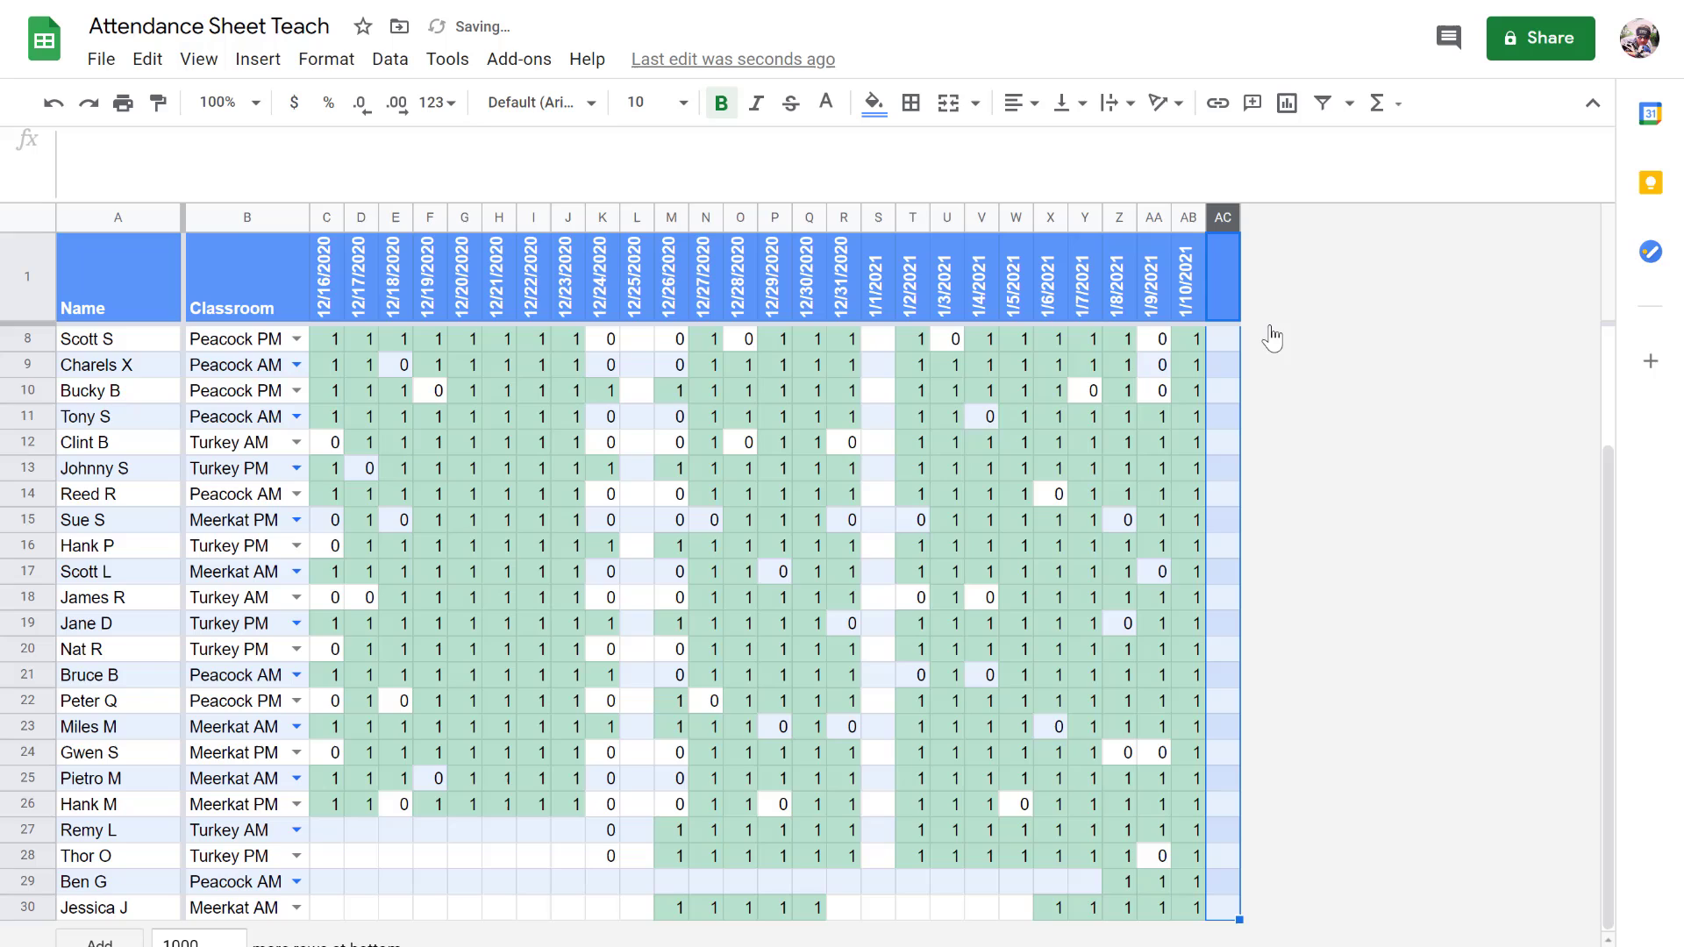
{"action": "left_click", "coordinate": [1225, 294]}
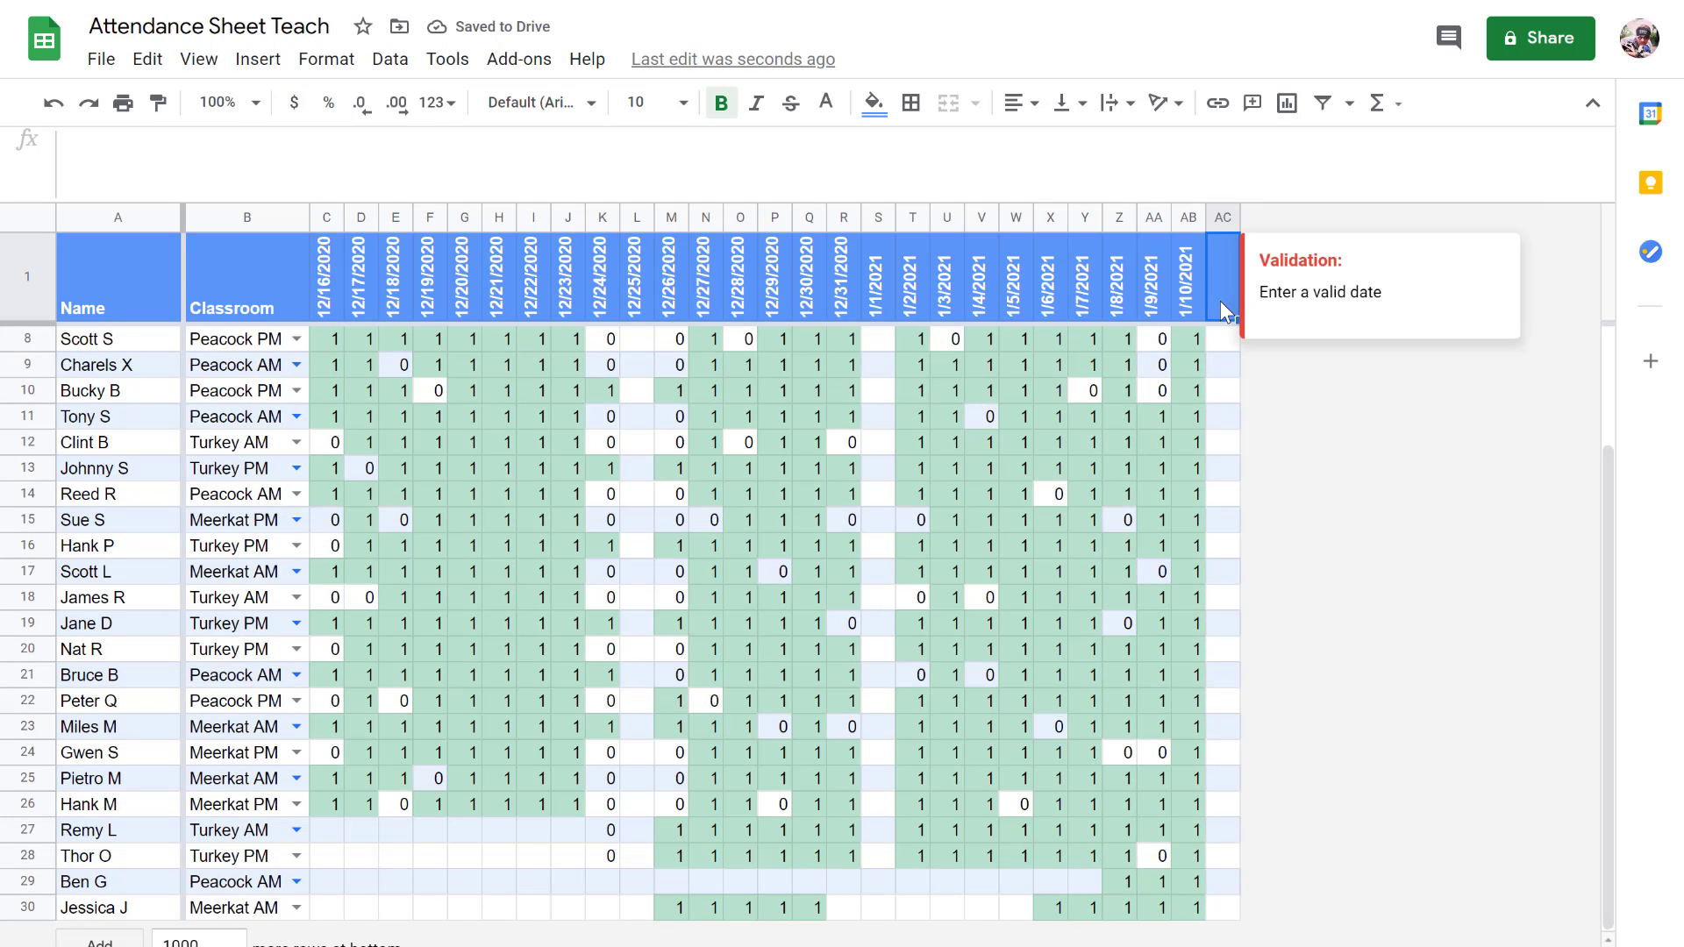
{"action": "type", "text": "1/11"}
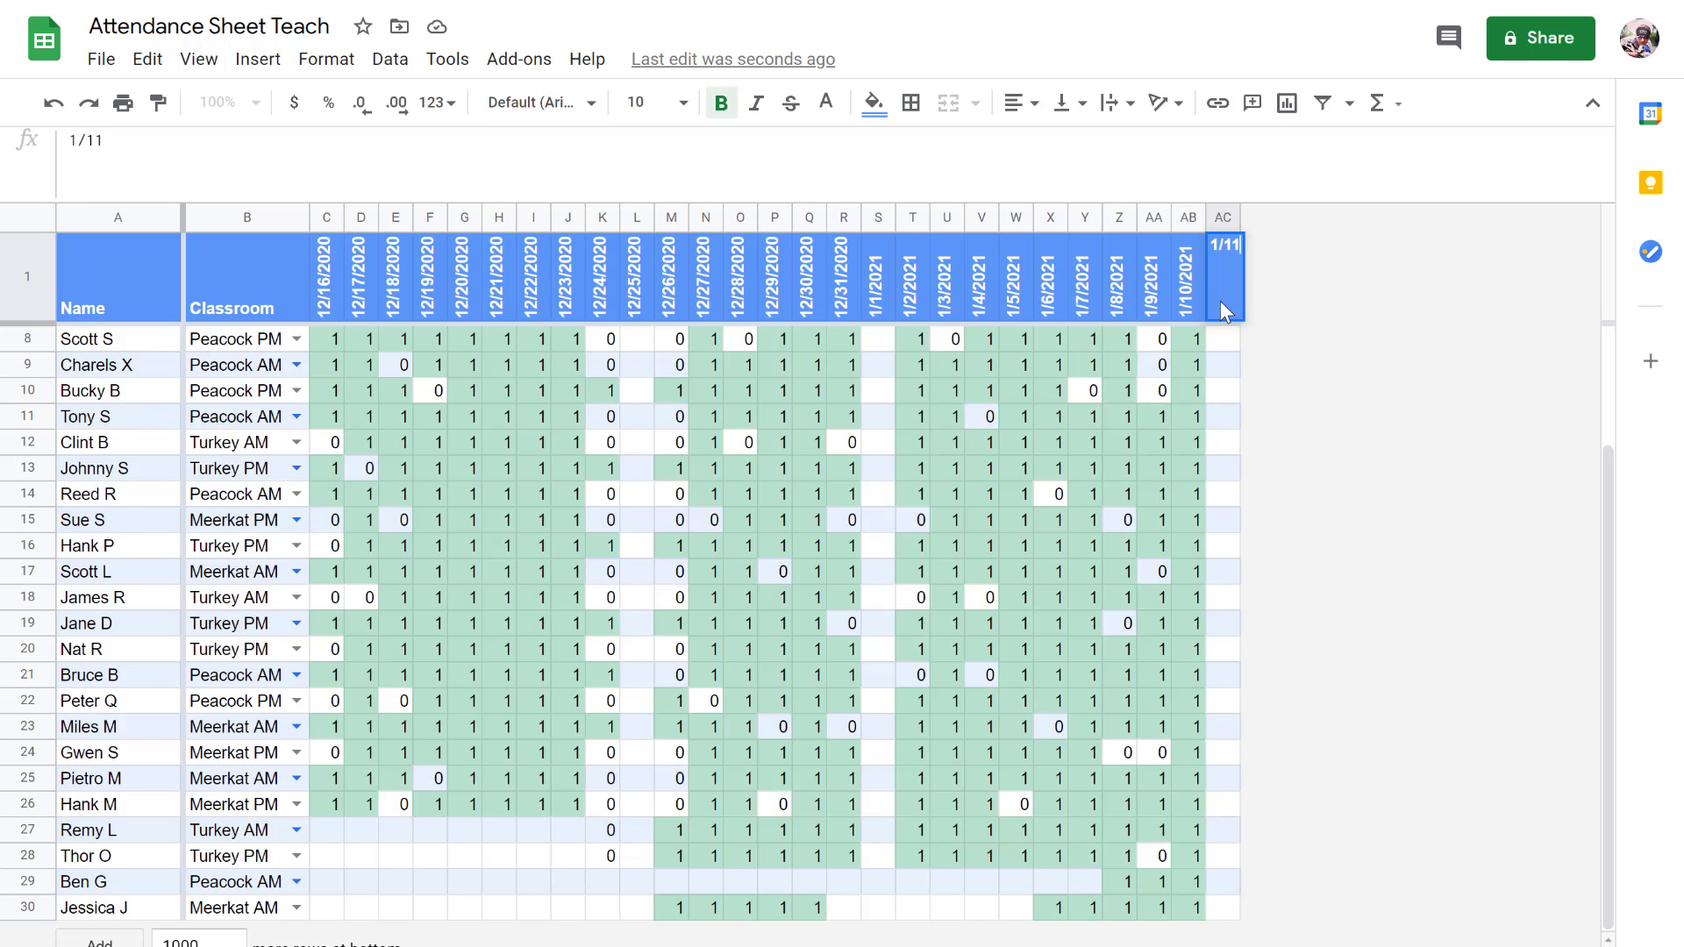
{"action": "type", "text": "/2021"}
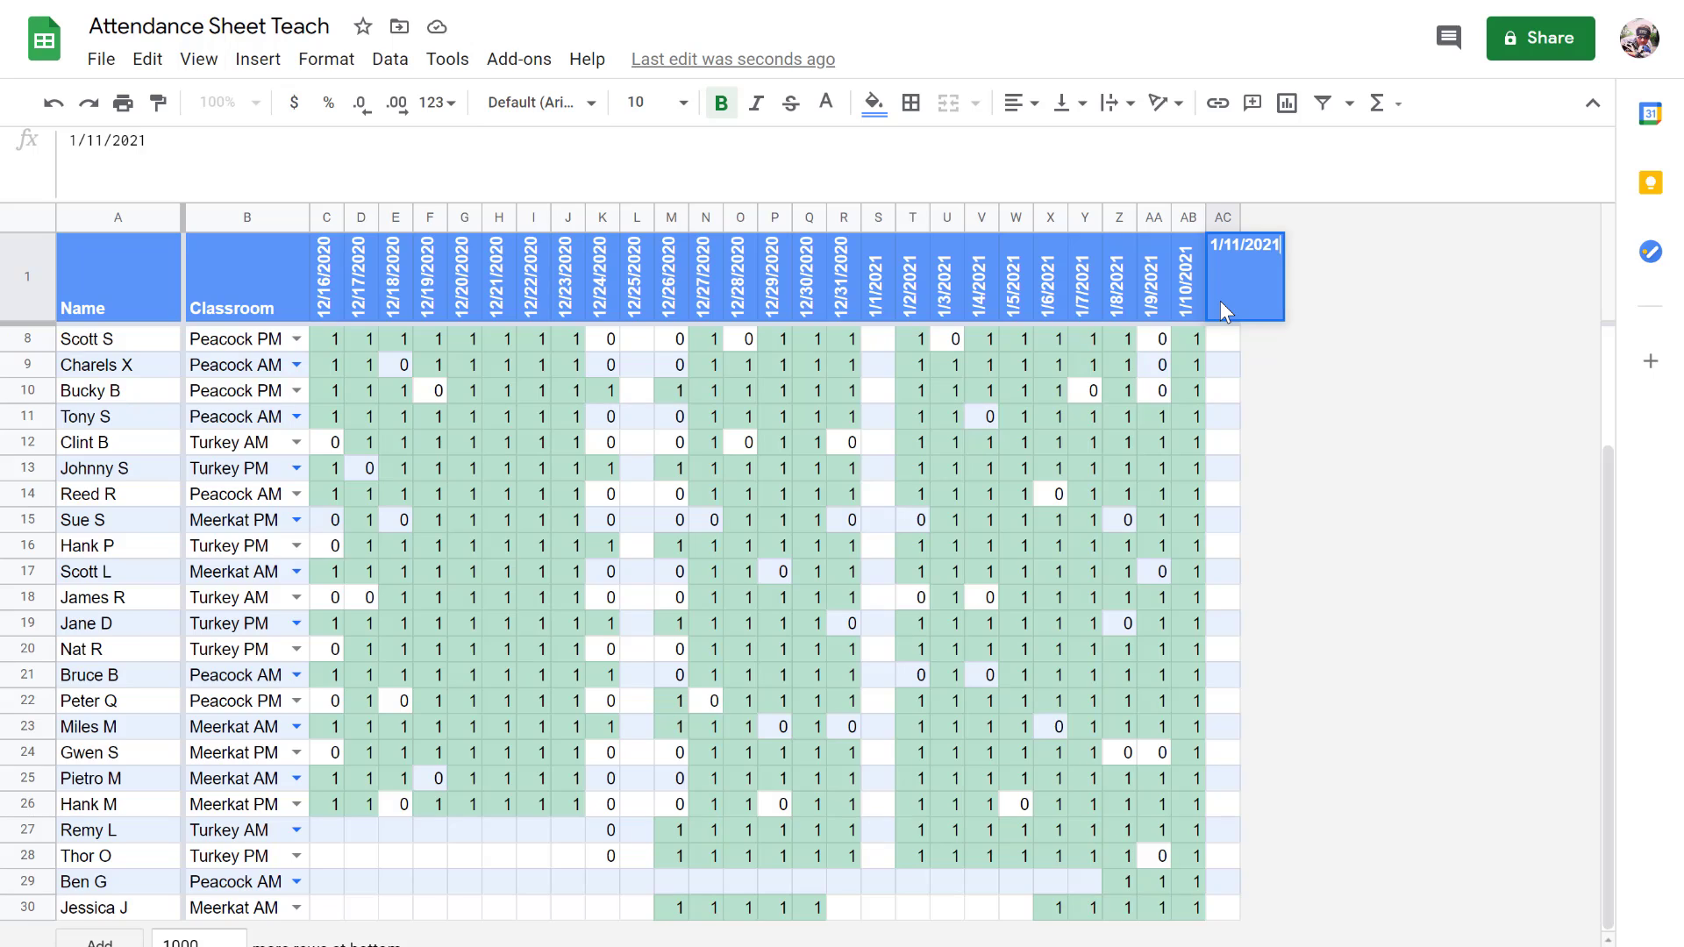
{"action": "key", "text": "Return"}
Step: Enter 1 for the first students on 1/11/2021 and fill the value down to row 30
{"action": "type", "text": "1"}
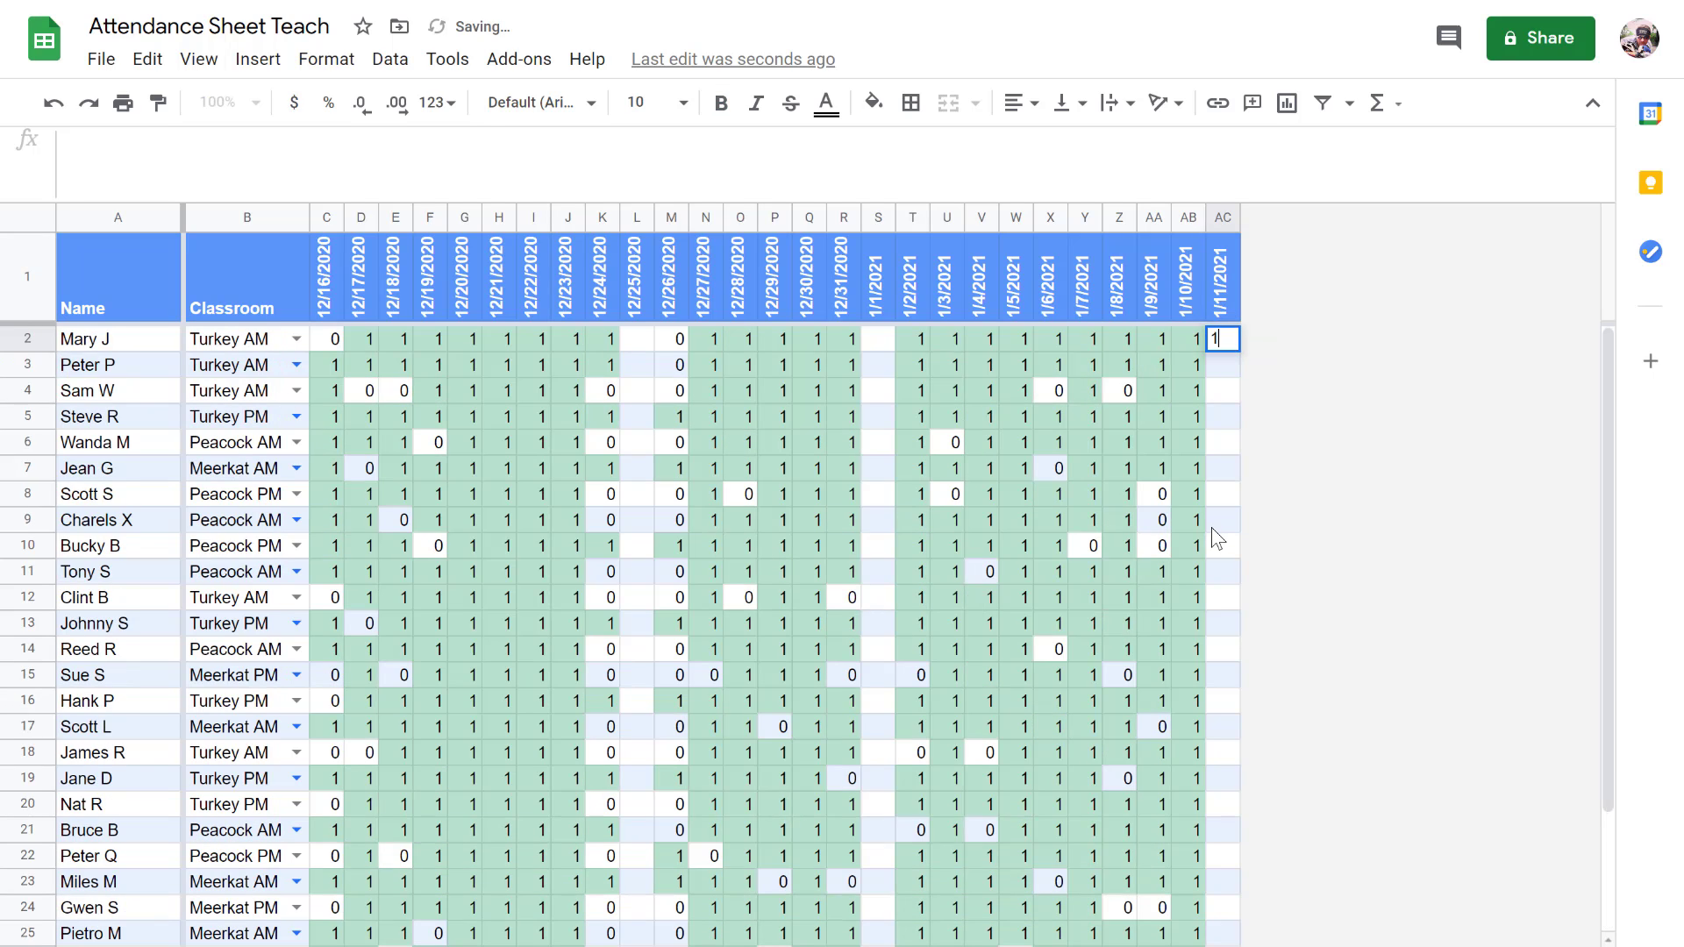
{"action": "key", "text": "Return"}
{"action": "type", "text": "1"}
{"action": "key", "text": "Return"}
{"action": "left_click_drag", "start_coordinate": [1229, 341], "coordinate": [1258, 907]}
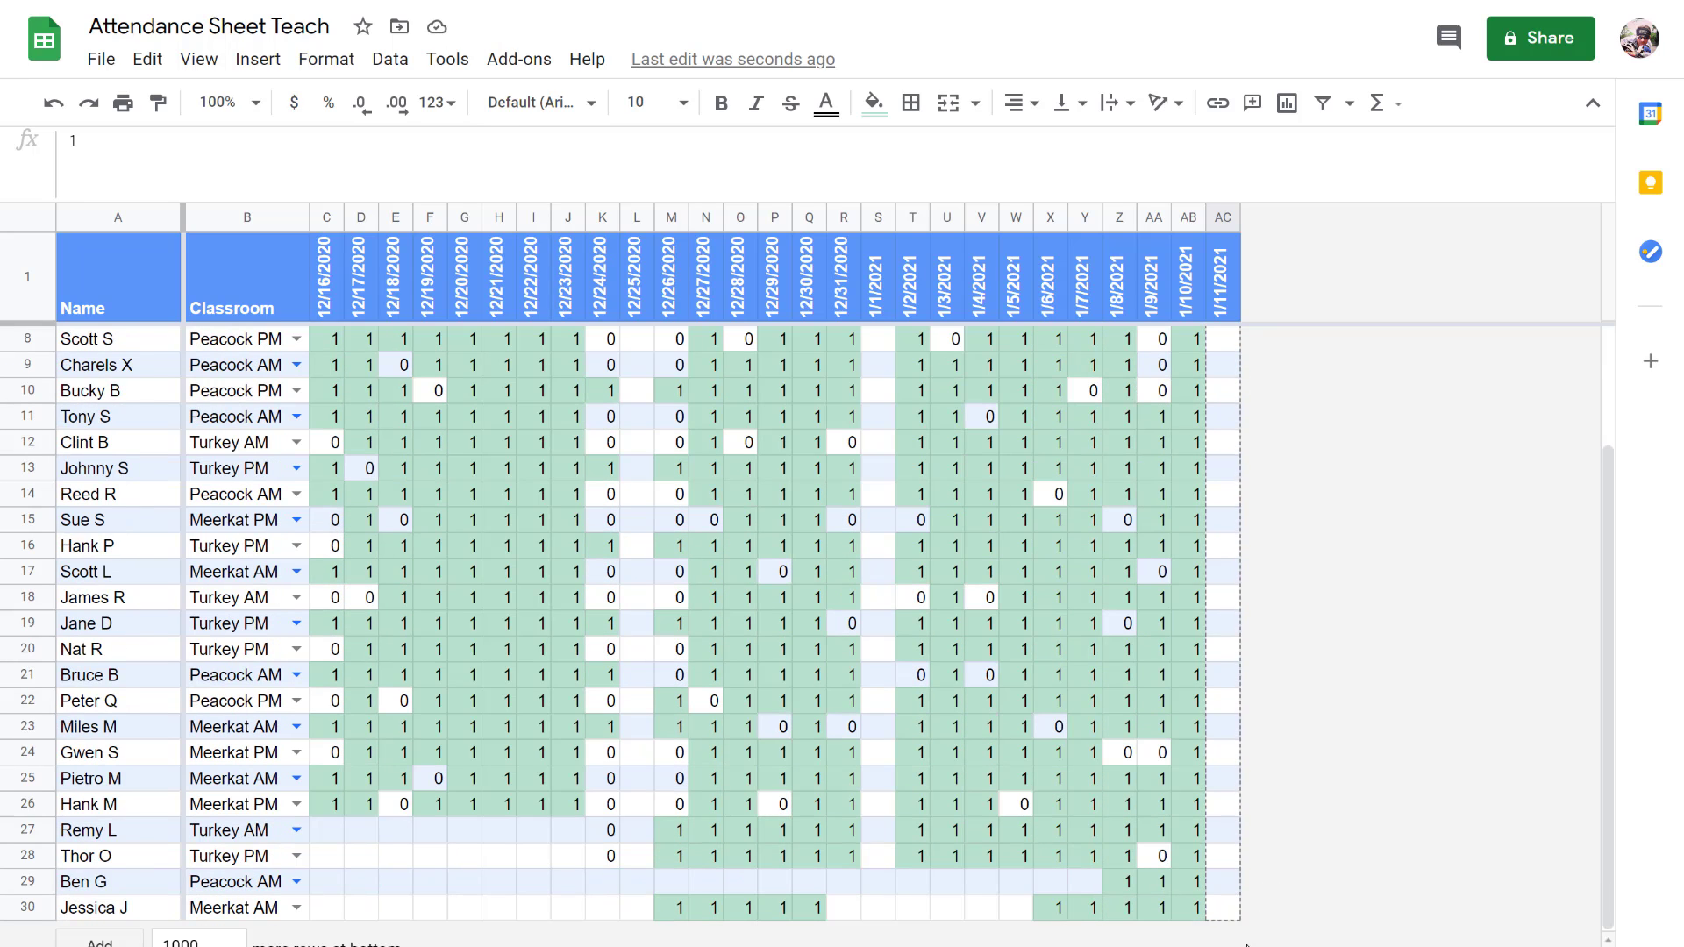
Step: Enter 0 as the 1/11/2021 attendance of four students, including those in rows 20, 16 and 13
{"action": "left_click", "coordinate": [1231, 655]}
{"action": "type", "text": "0"}
{"action": "key", "text": "Up"}
{"action": "key", "text": "Up"}
{"action": "key", "text": "Up"}
{"action": "key", "text": "Up"}
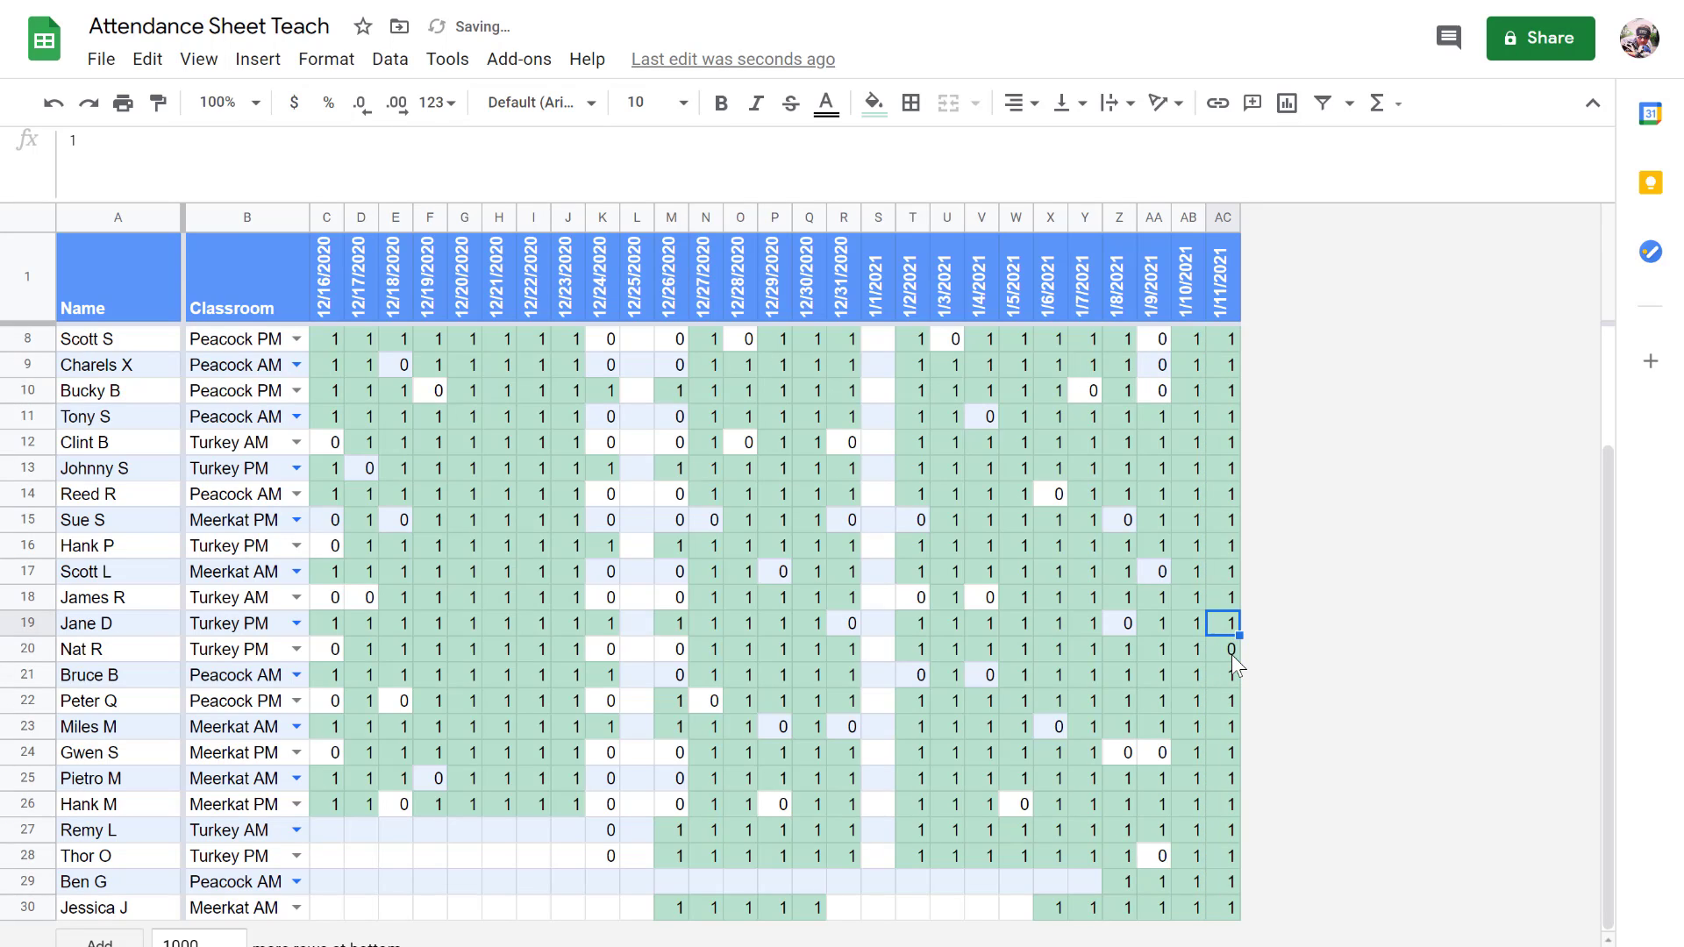
{"action": "type", "text": "0"}
{"action": "key", "text": "Up"}
{"action": "key", "text": "Up"}
{"action": "key", "text": "Up"}
{"action": "type", "text": "0"}
{"action": "key", "text": "Up"}
{"action": "key", "text": "Up"}
{"action": "key", "text": "Up"}
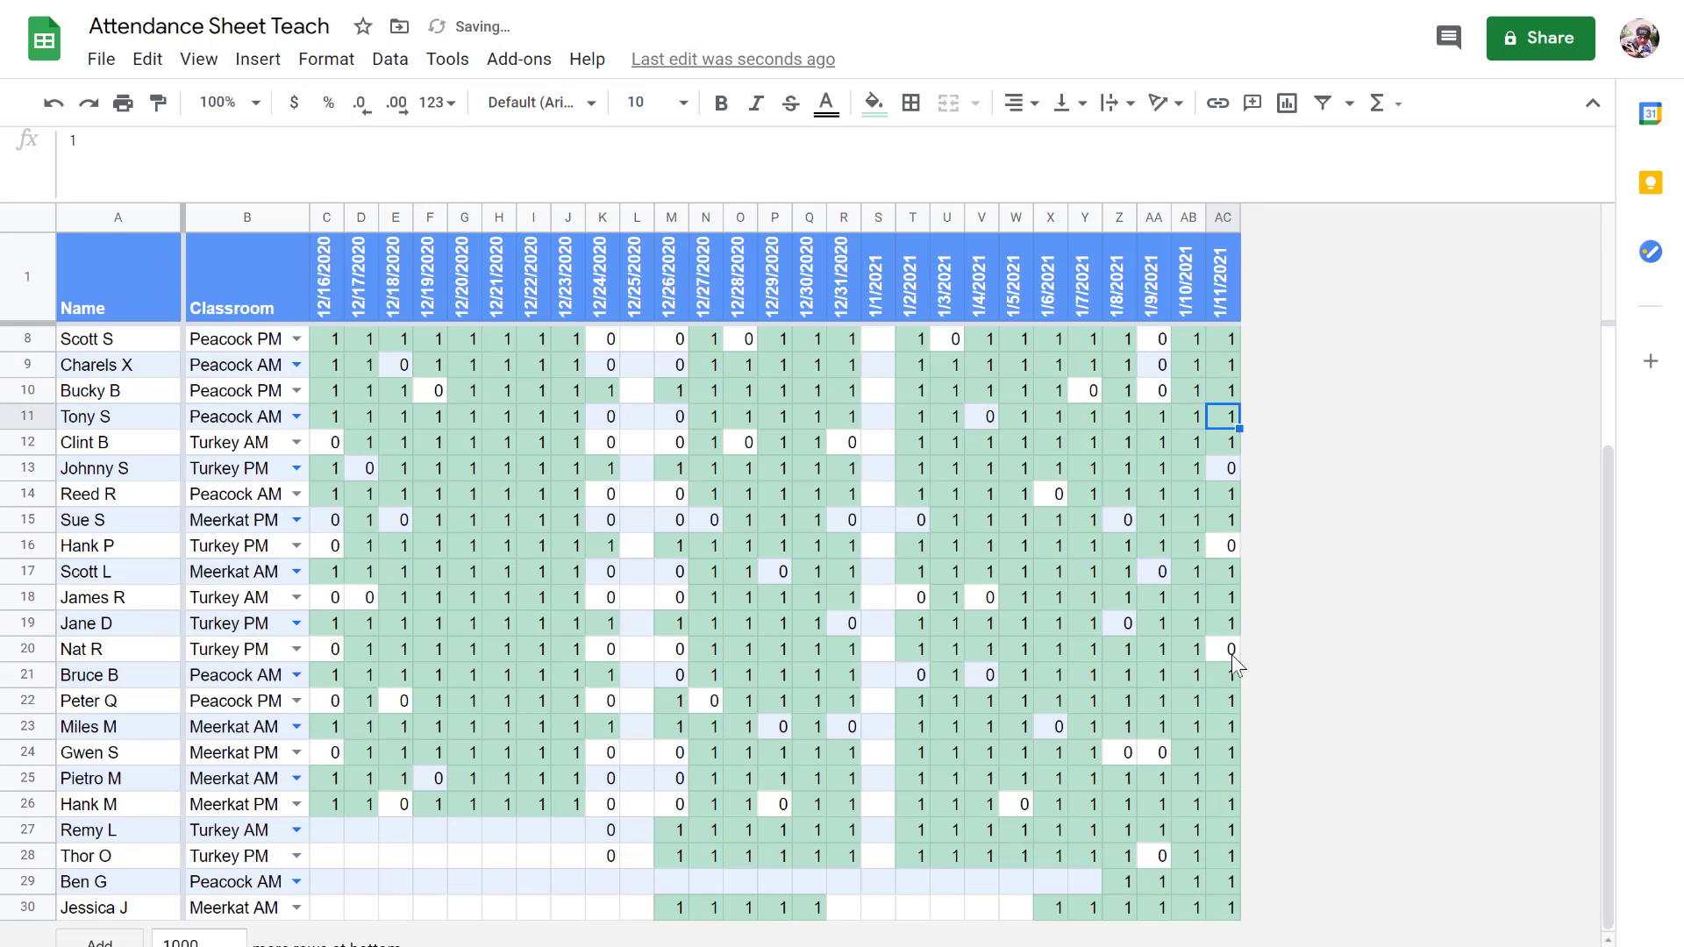
{"action": "type", "text": "0"}
{"action": "key", "text": "Return"}
Step: Examine the data set from its last rows up to its start for each student's 1/11/2021 entry
{"action": "left_click", "coordinate": [403, 946]}
{"action": "scroll", "coordinate": [400, 847], "scroll_direction": "down", "scroll_amount": 5}
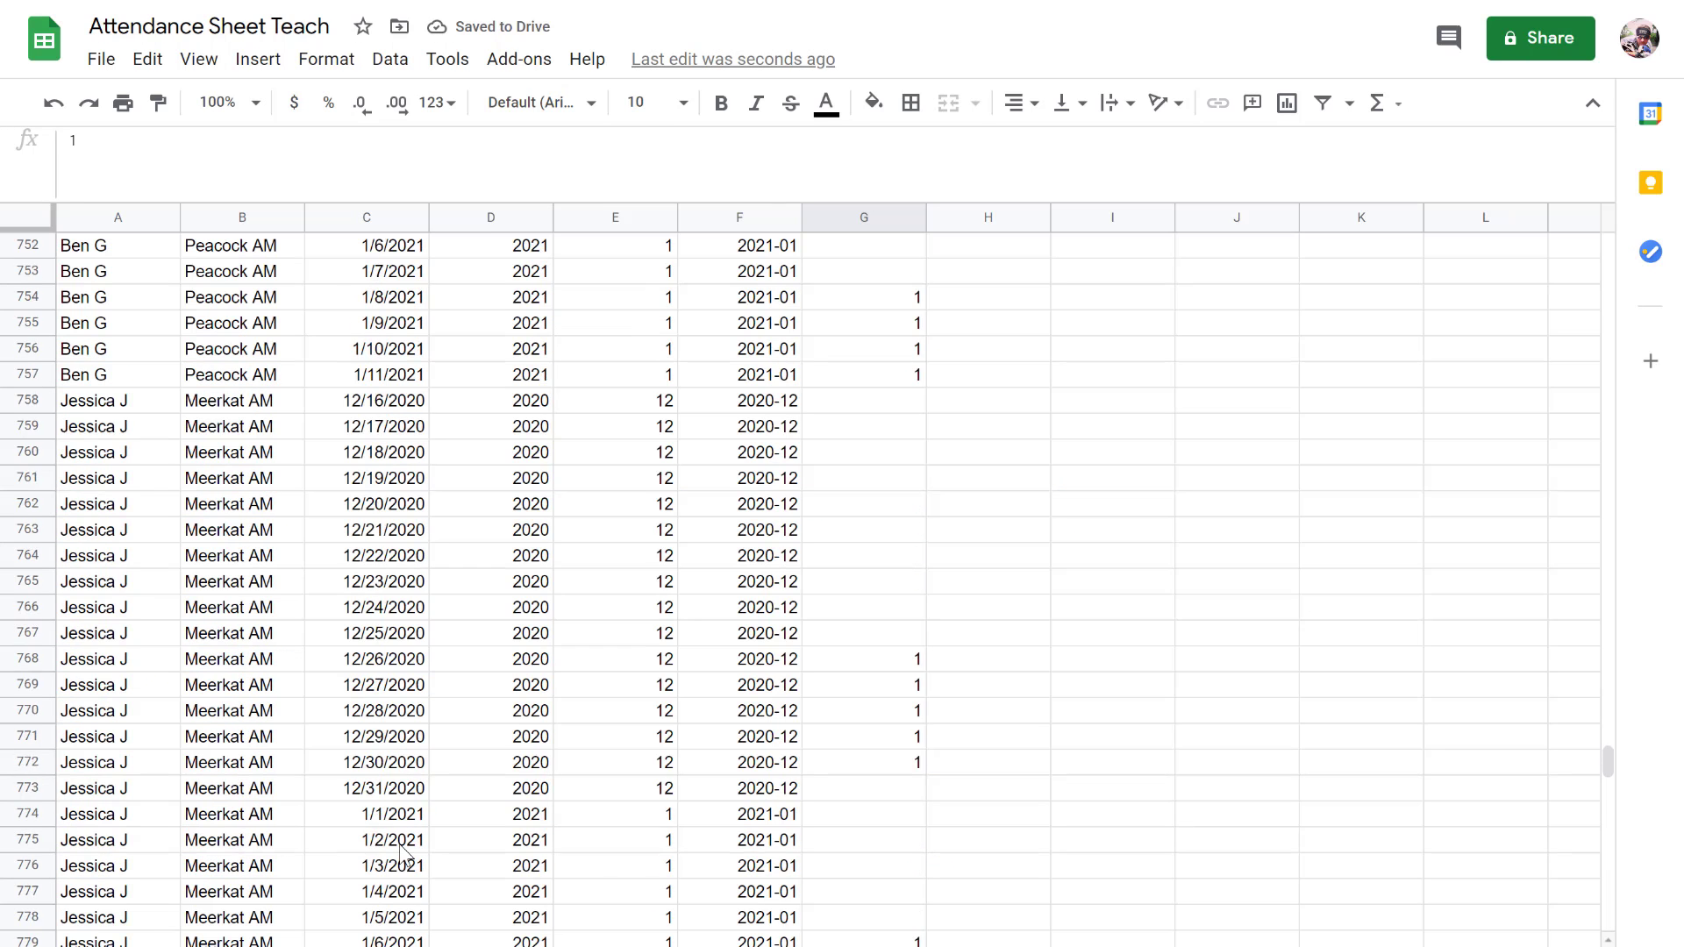
{"action": "scroll", "coordinate": [400, 847], "scroll_direction": "up", "scroll_amount": 5}
{"action": "scroll", "coordinate": [400, 848], "scroll_direction": "up", "scroll_amount": 4}
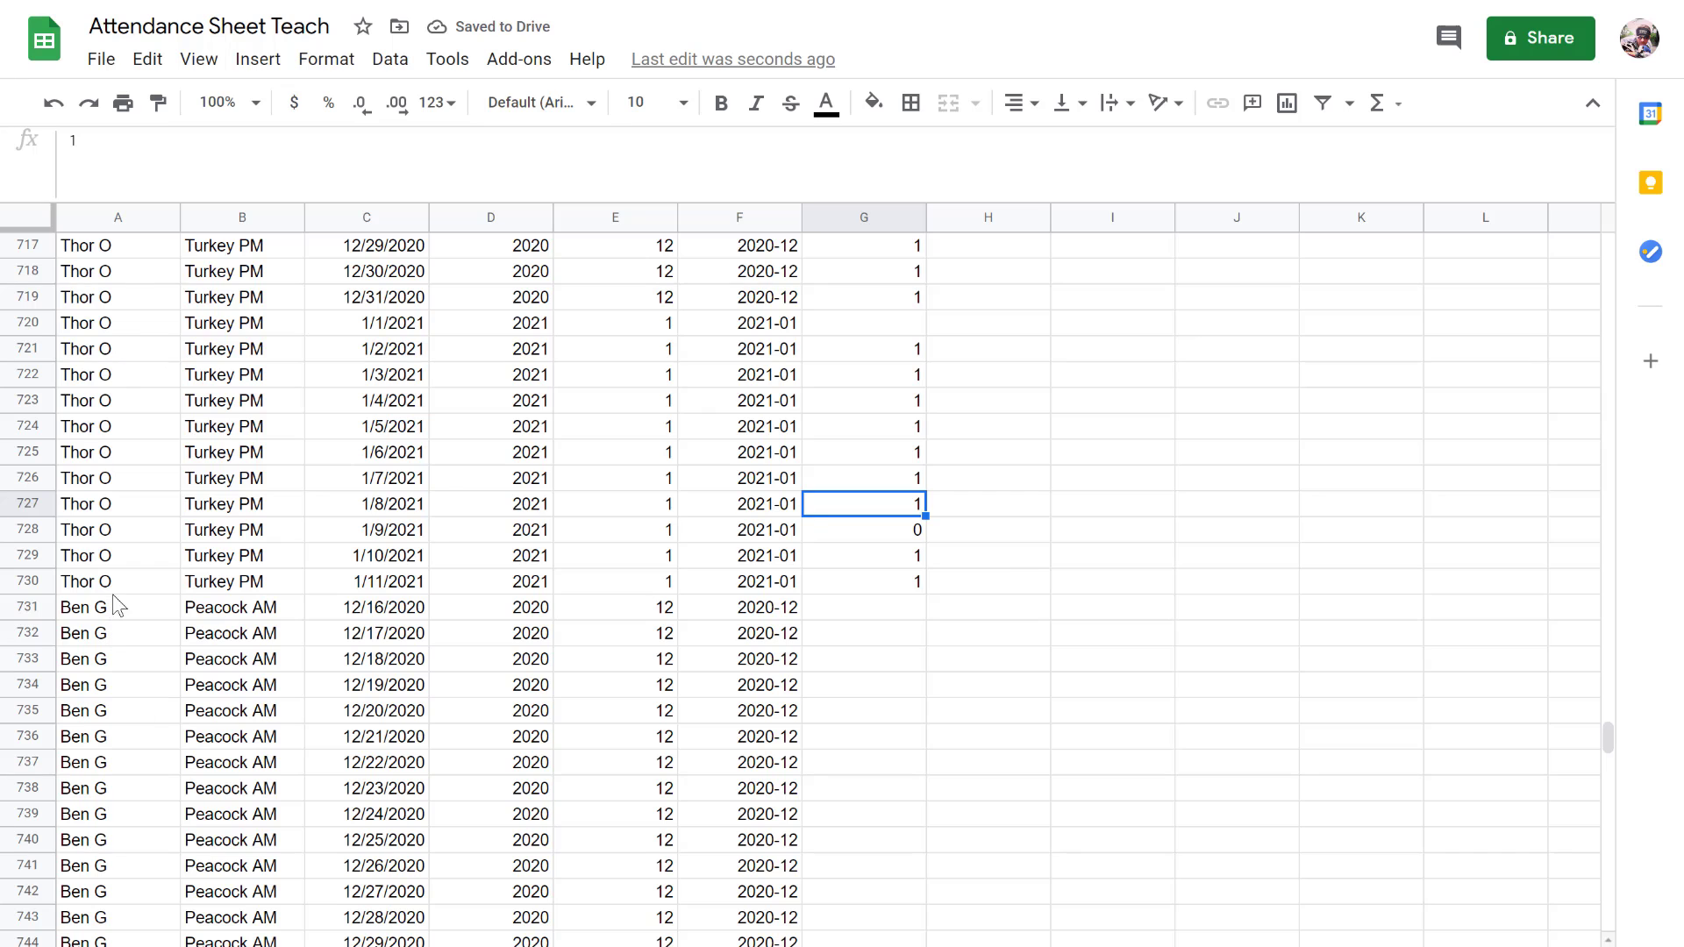
{"action": "scroll", "coordinate": [375, 588], "scroll_direction": "down", "scroll_amount": 15}
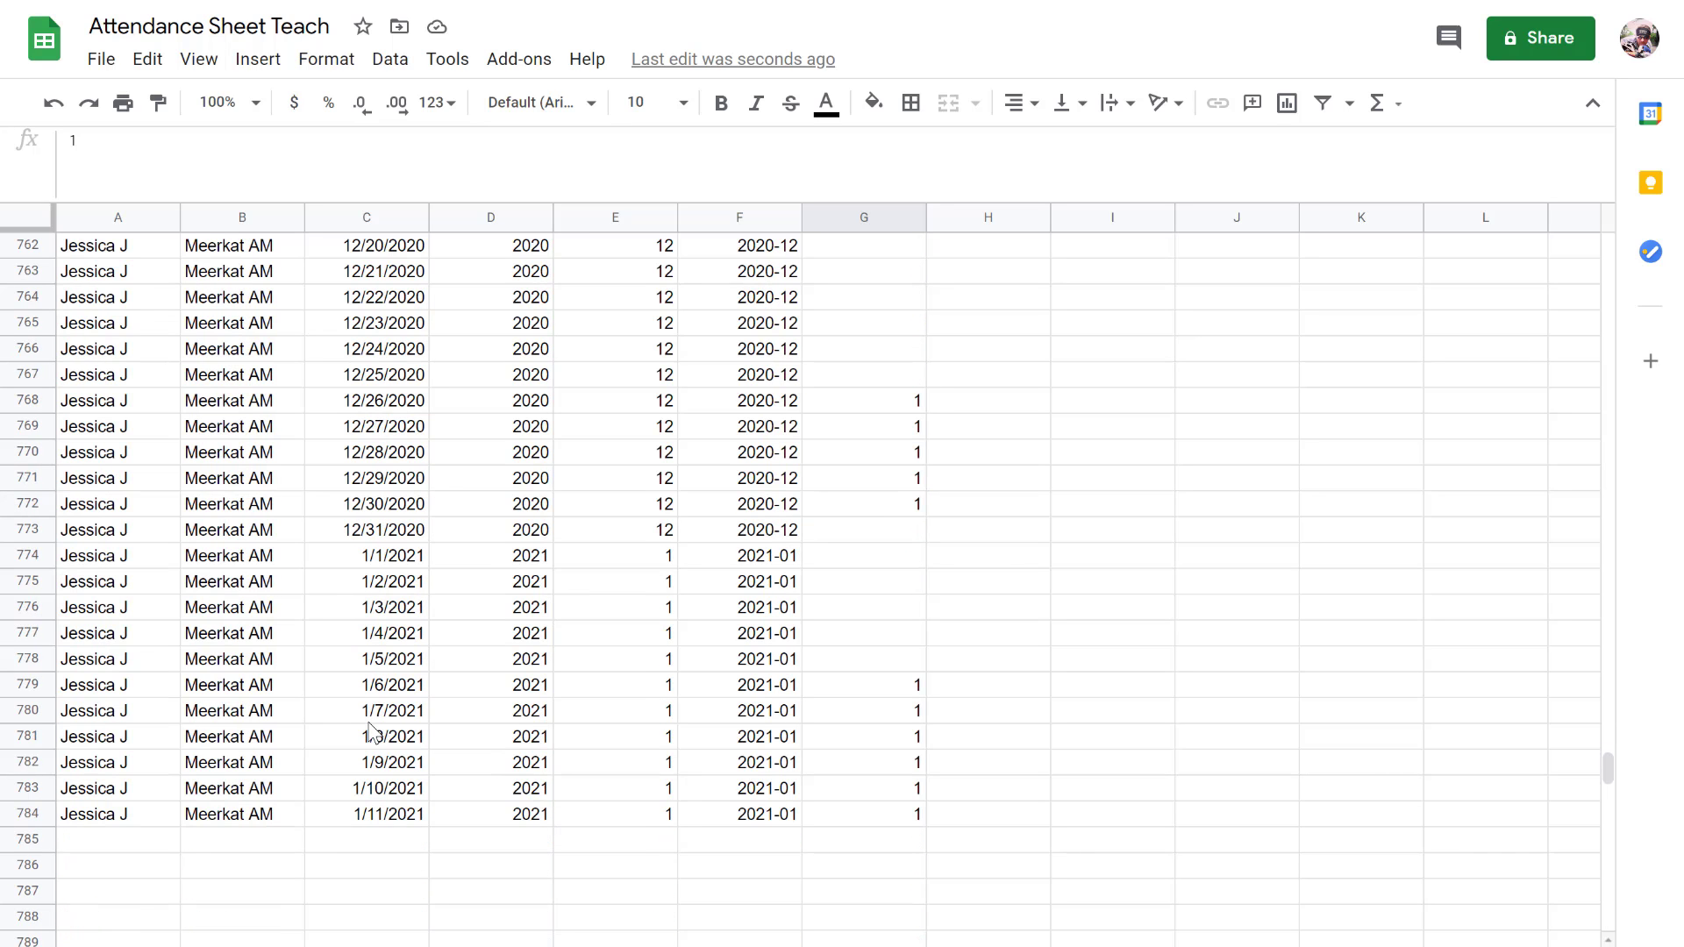
{"action": "scroll", "coordinate": [399, 815], "scroll_direction": "up", "scroll_amount": 20}
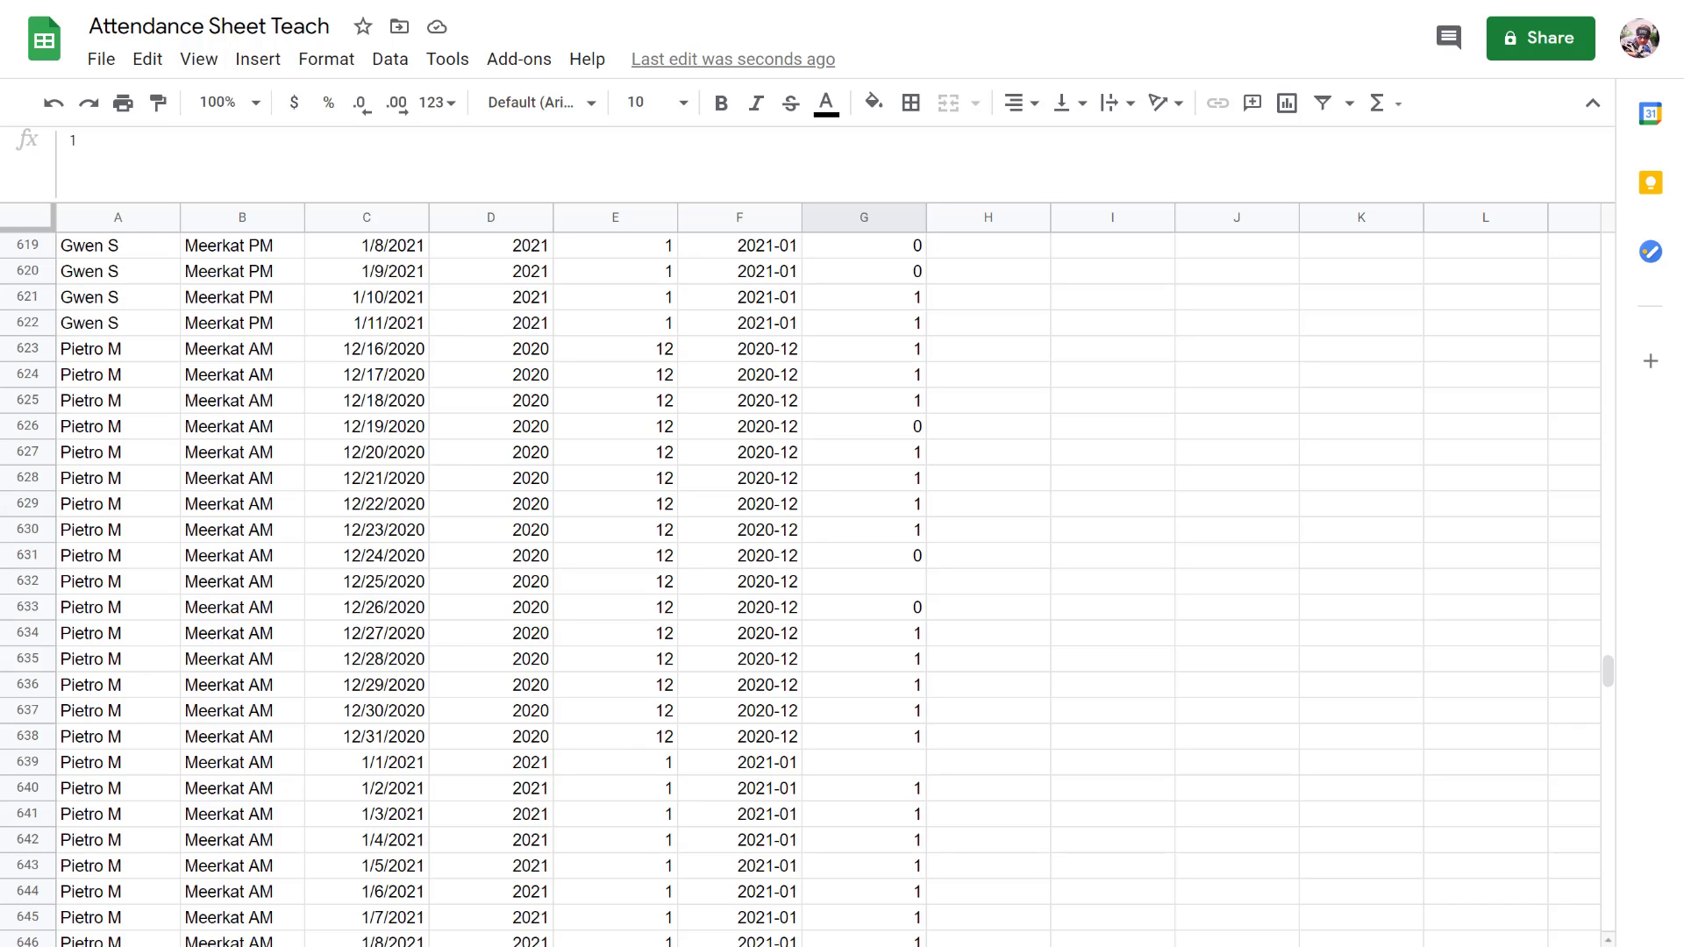
{"action": "scroll", "coordinate": [377, 750], "scroll_direction": "down", "scroll_amount": 18}
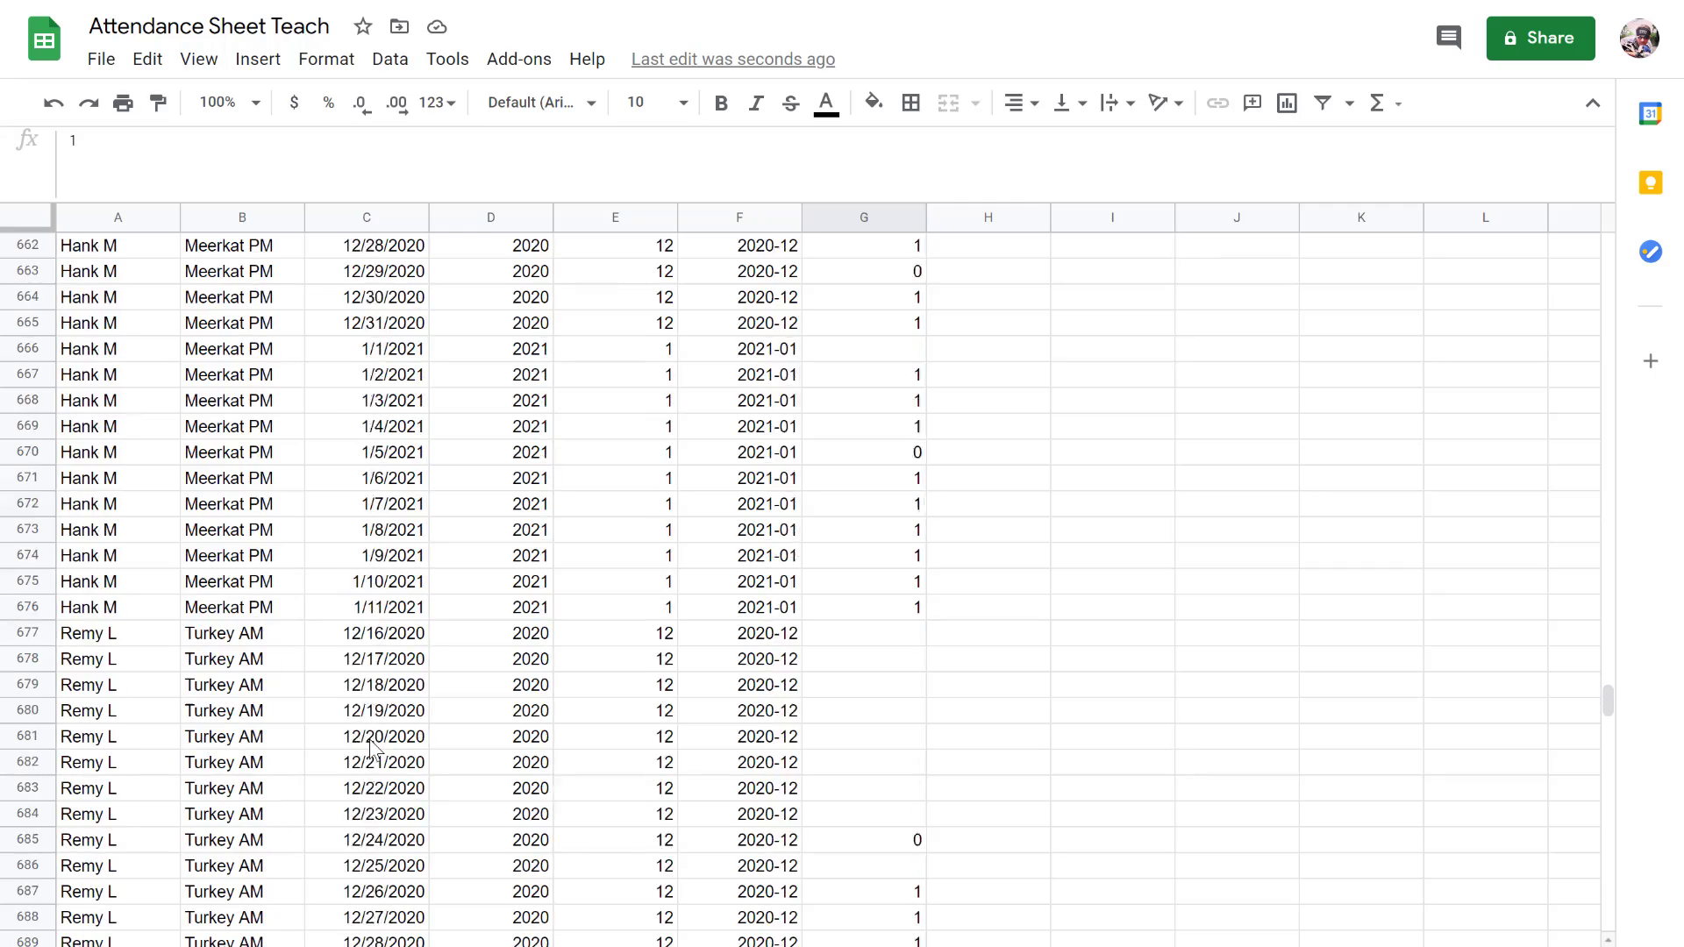
{"action": "scroll", "coordinate": [311, 834], "scroll_direction": "up", "scroll_amount": 20}
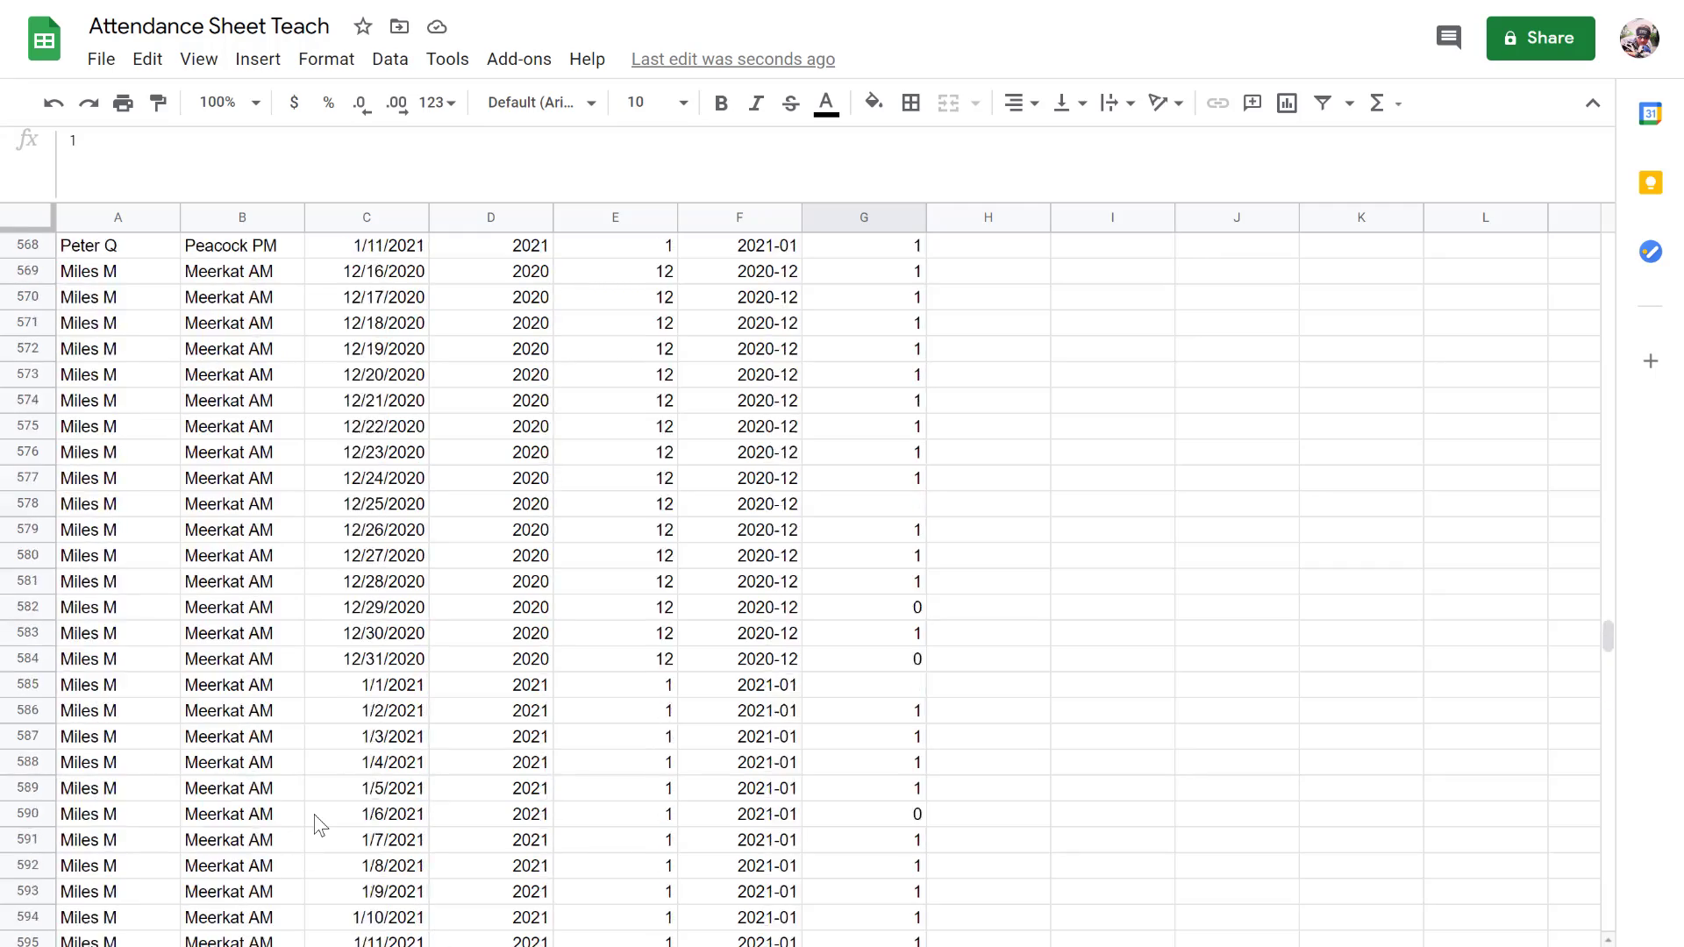
{"action": "scroll", "coordinate": [320, 824], "scroll_direction": "up", "scroll_amount": 20}
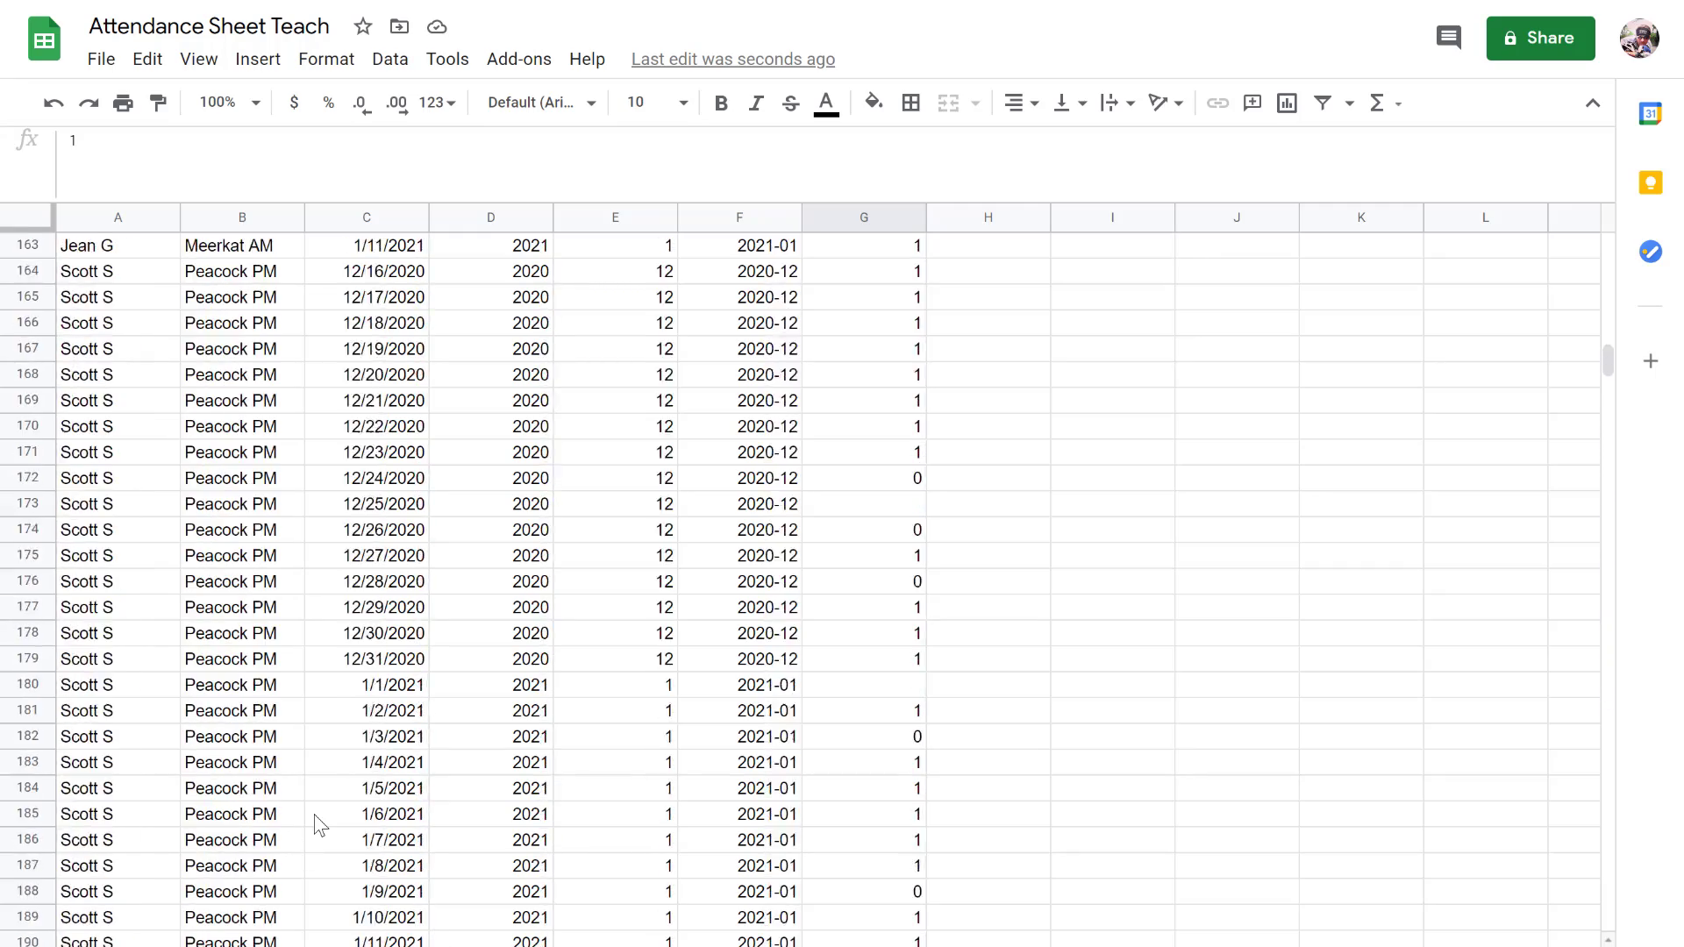
{"action": "scroll", "coordinate": [320, 824], "scroll_direction": "up", "scroll_amount": 15}
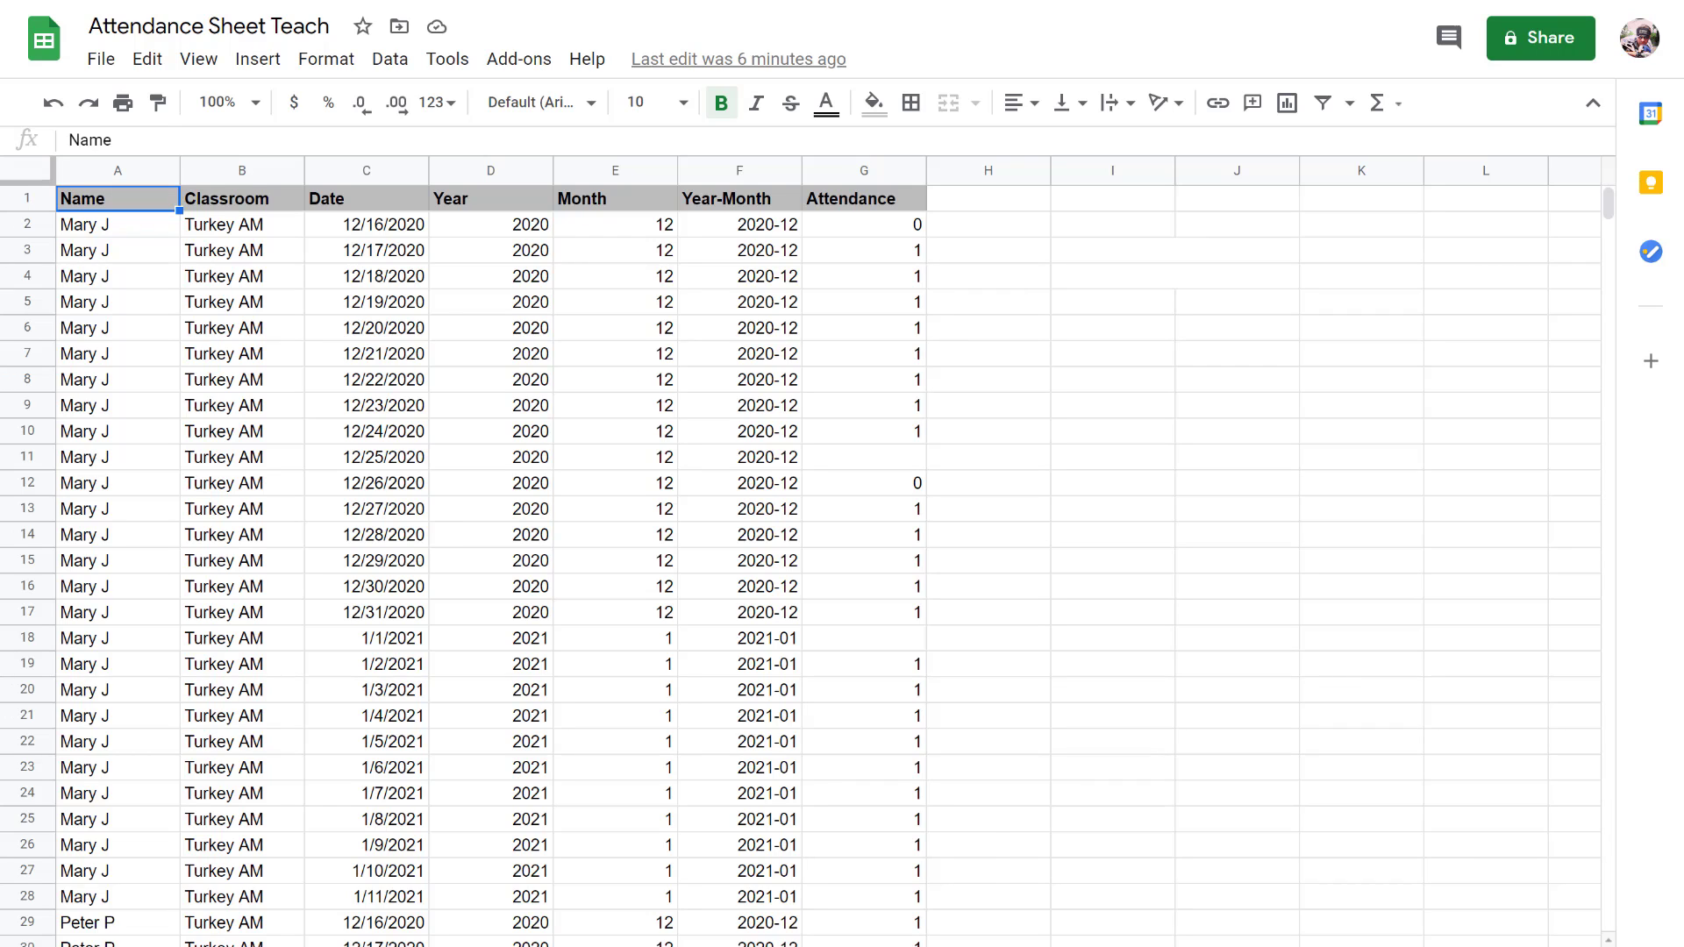
Step: Create a pivot table on a new sheet from the range 'Data Set'!A1:G1000, including the empty rows below the data
{"action": "key", "text": "ctrl+a"}
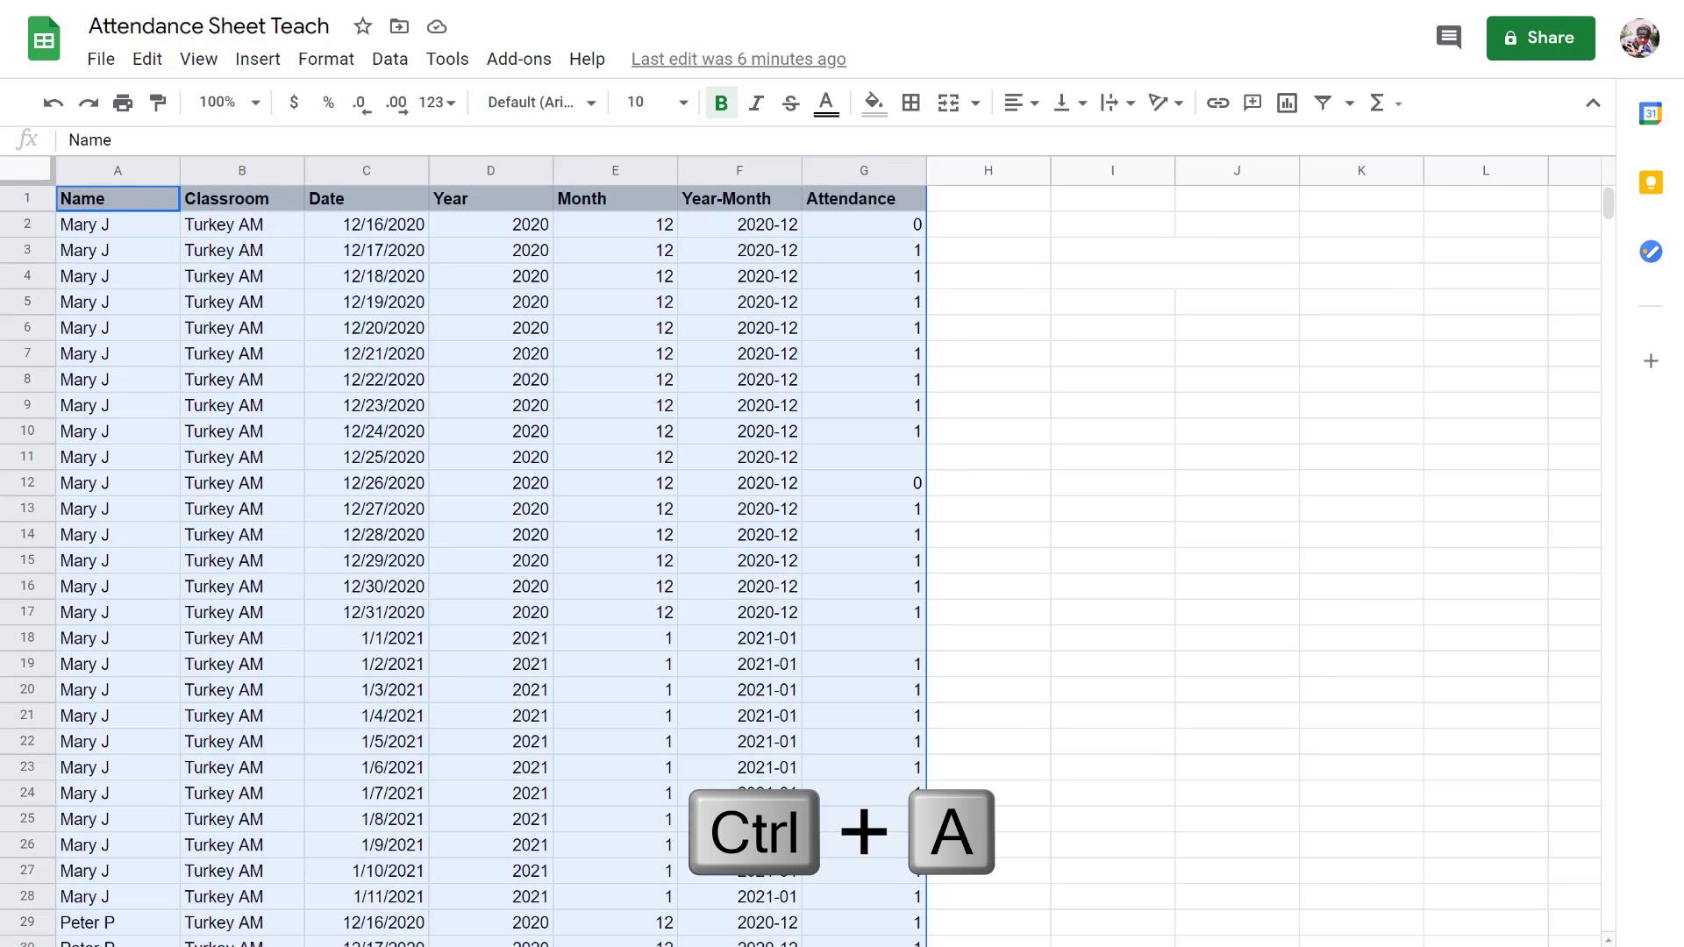
{"action": "key", "text": "ctrl+shift+Down"}
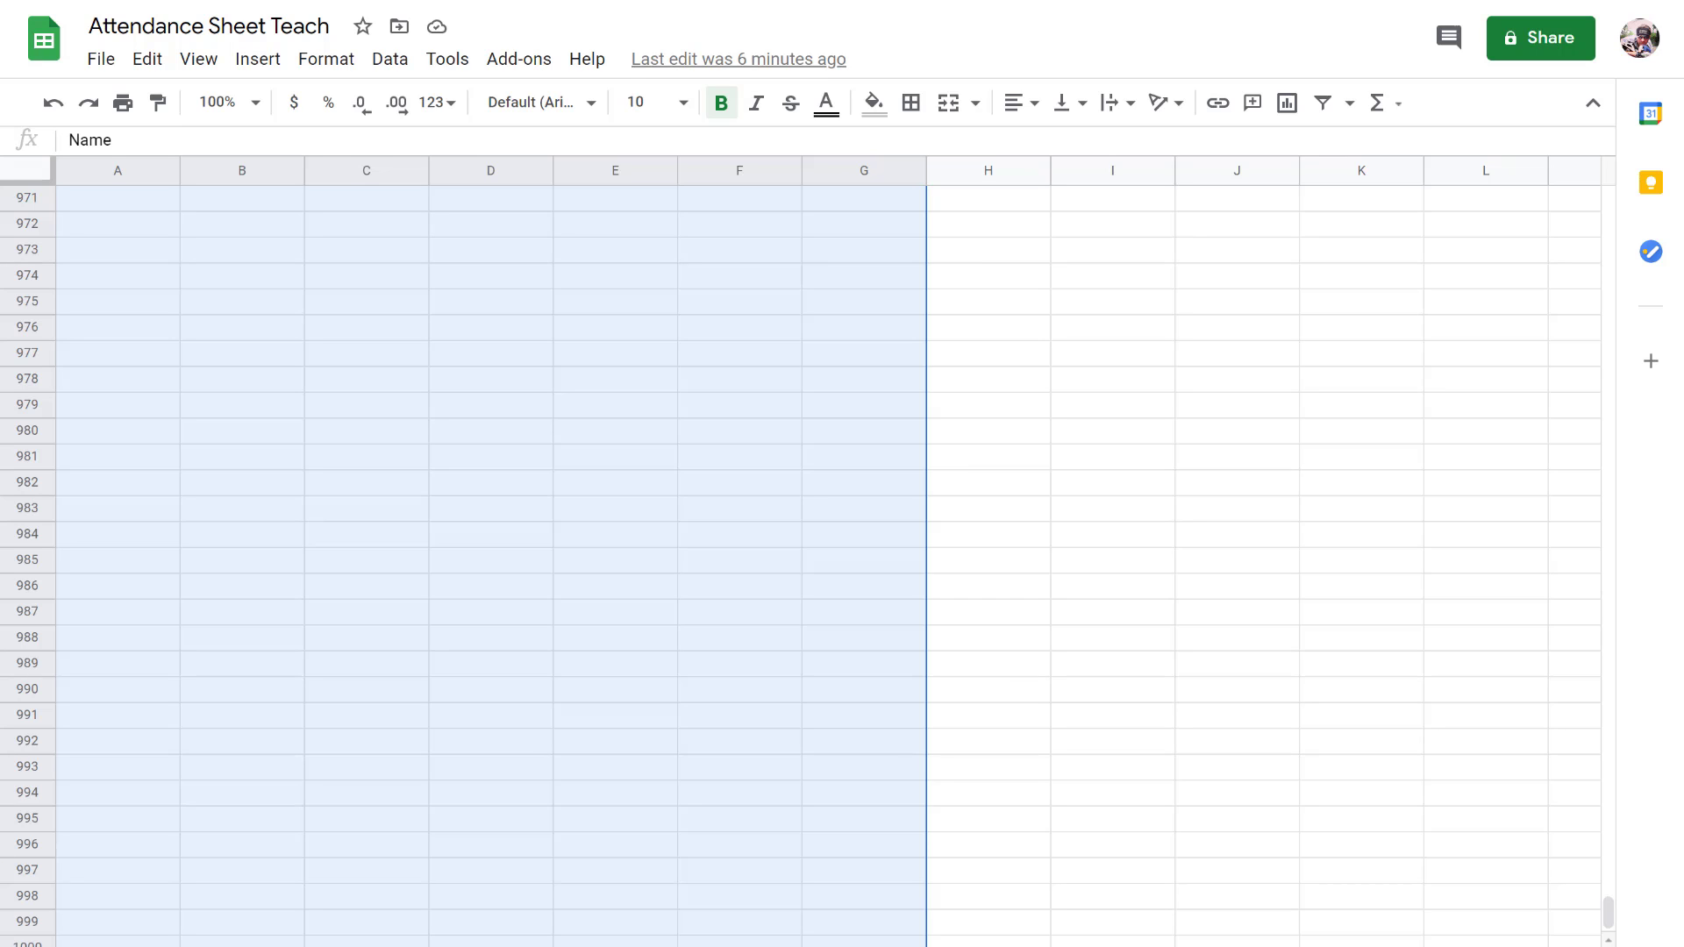
{"action": "left_click", "coordinate": [390, 61]}
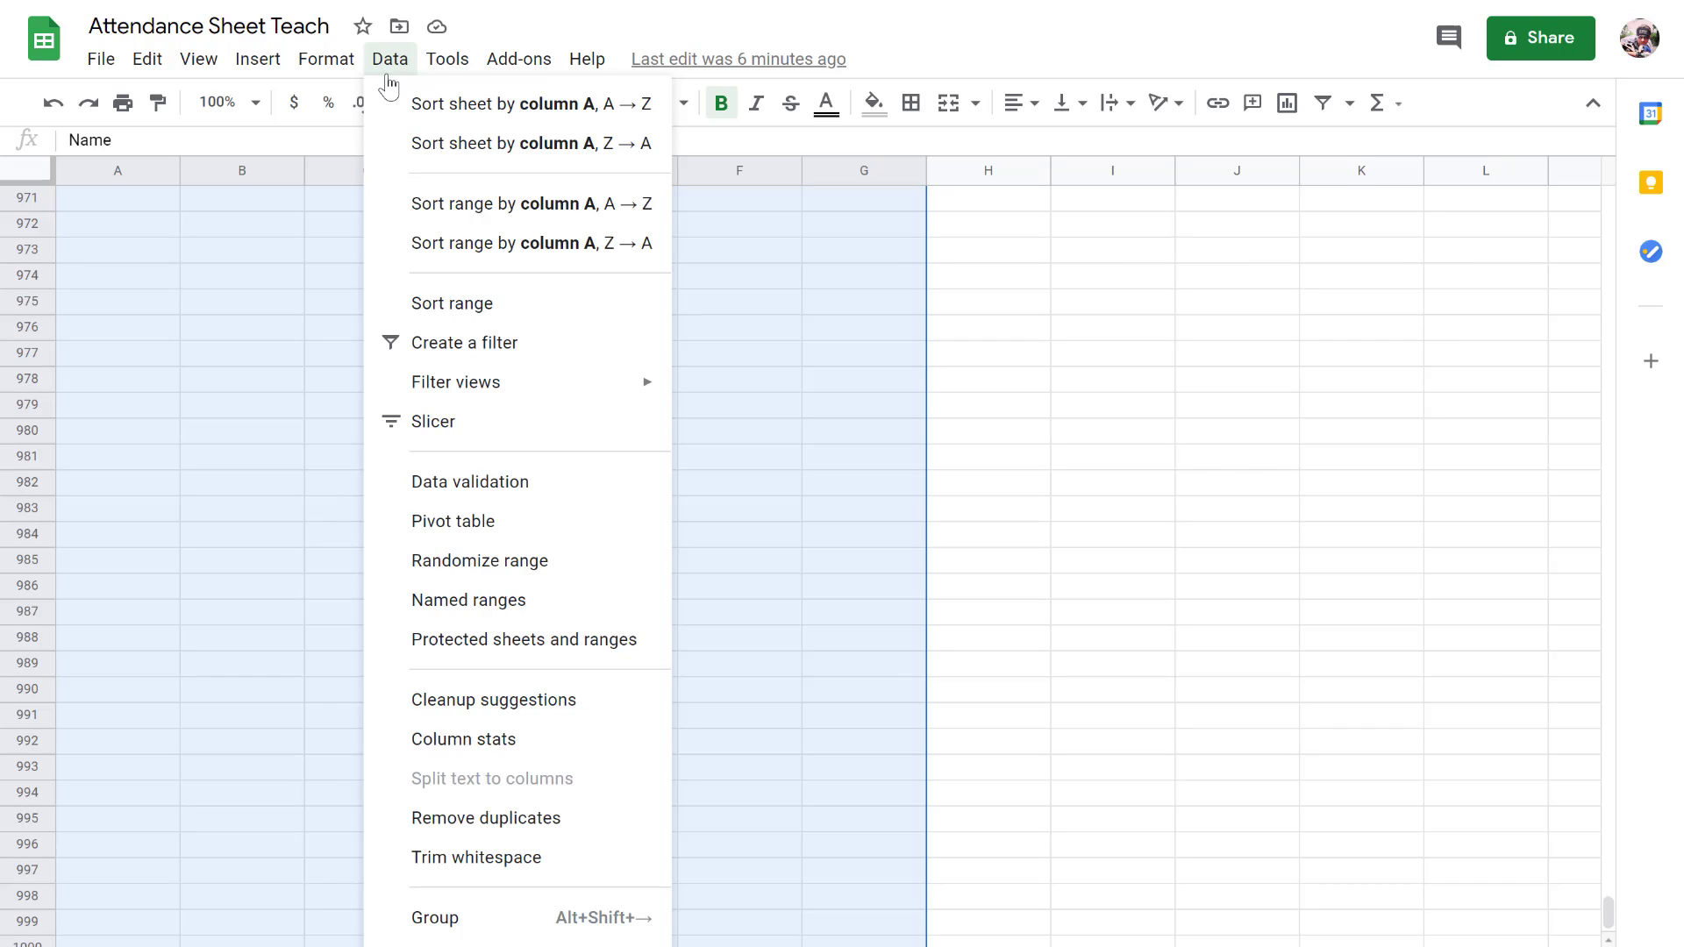
{"action": "left_click", "coordinate": [446, 526]}
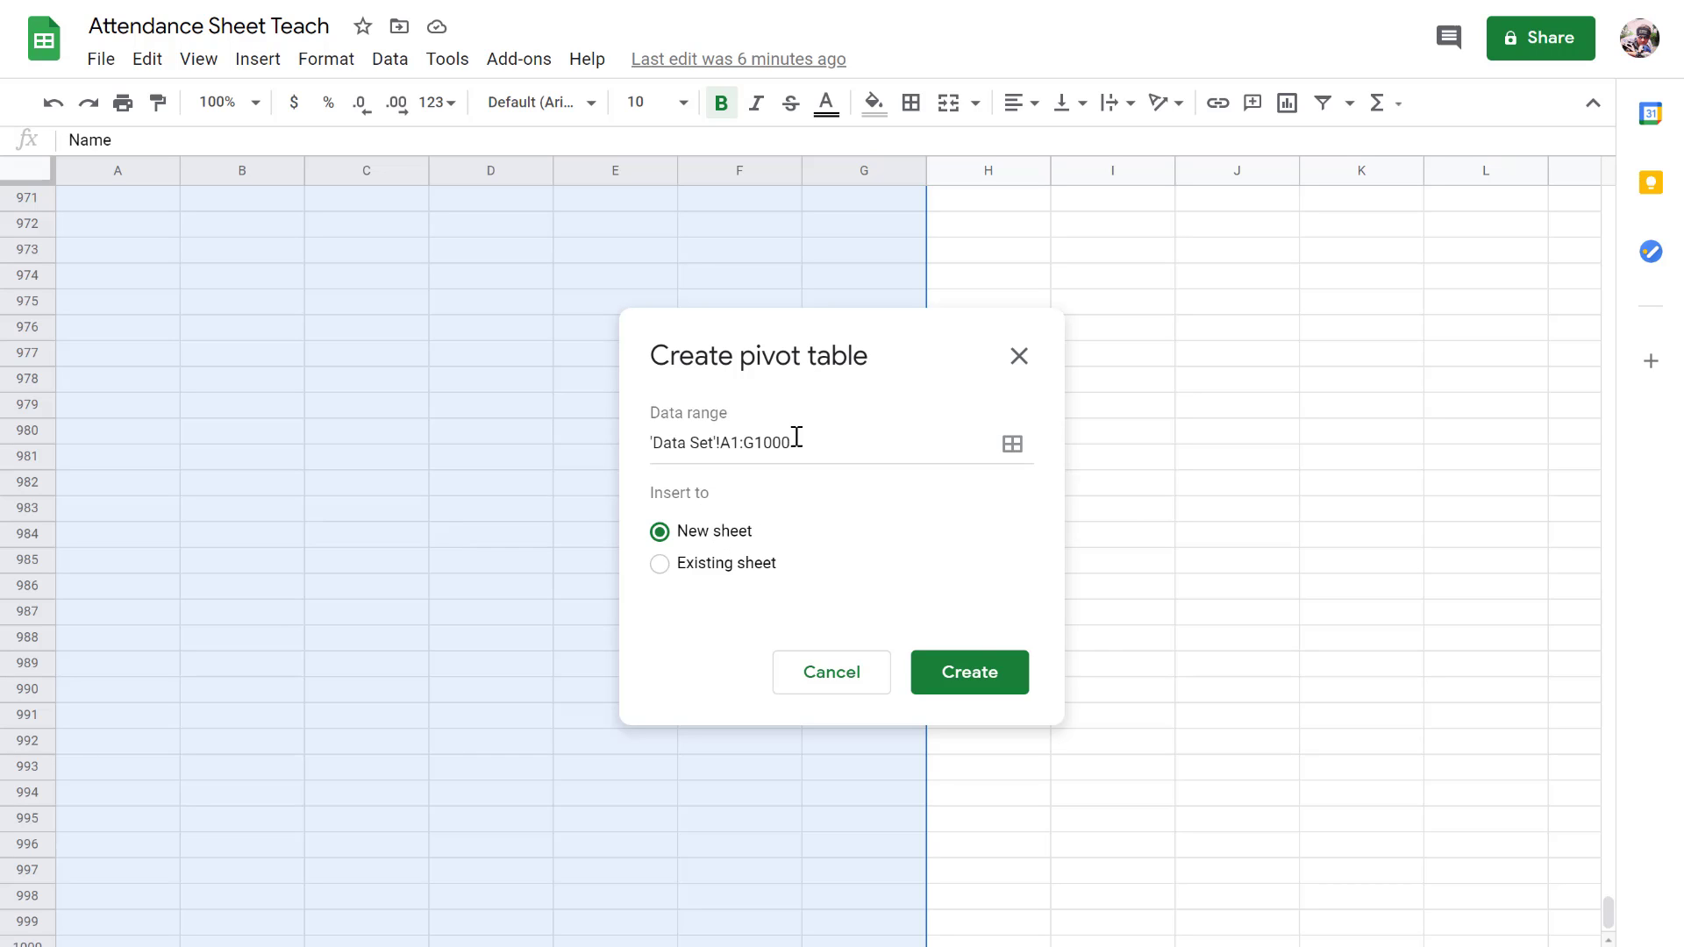
{"action": "left_click", "coordinate": [771, 443]}
{"action": "left_click", "coordinate": [962, 690]}
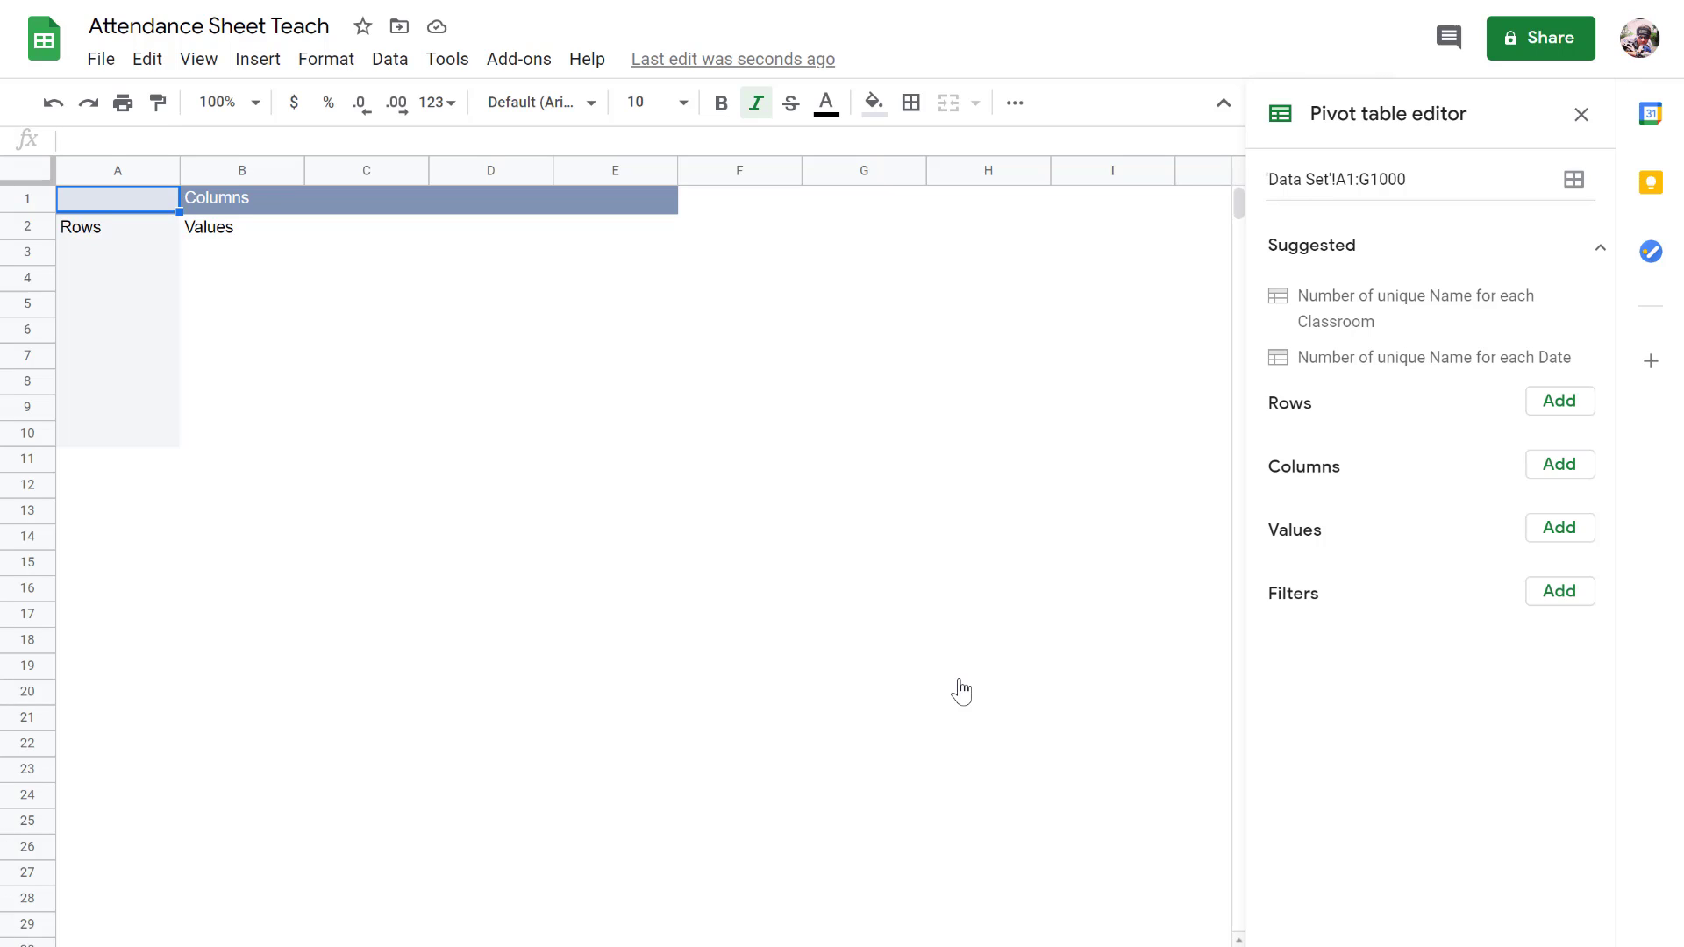
Step: Add a Name filter to the pivot table with the condition Is not empty
{"action": "left_click", "coordinate": [1542, 610]}
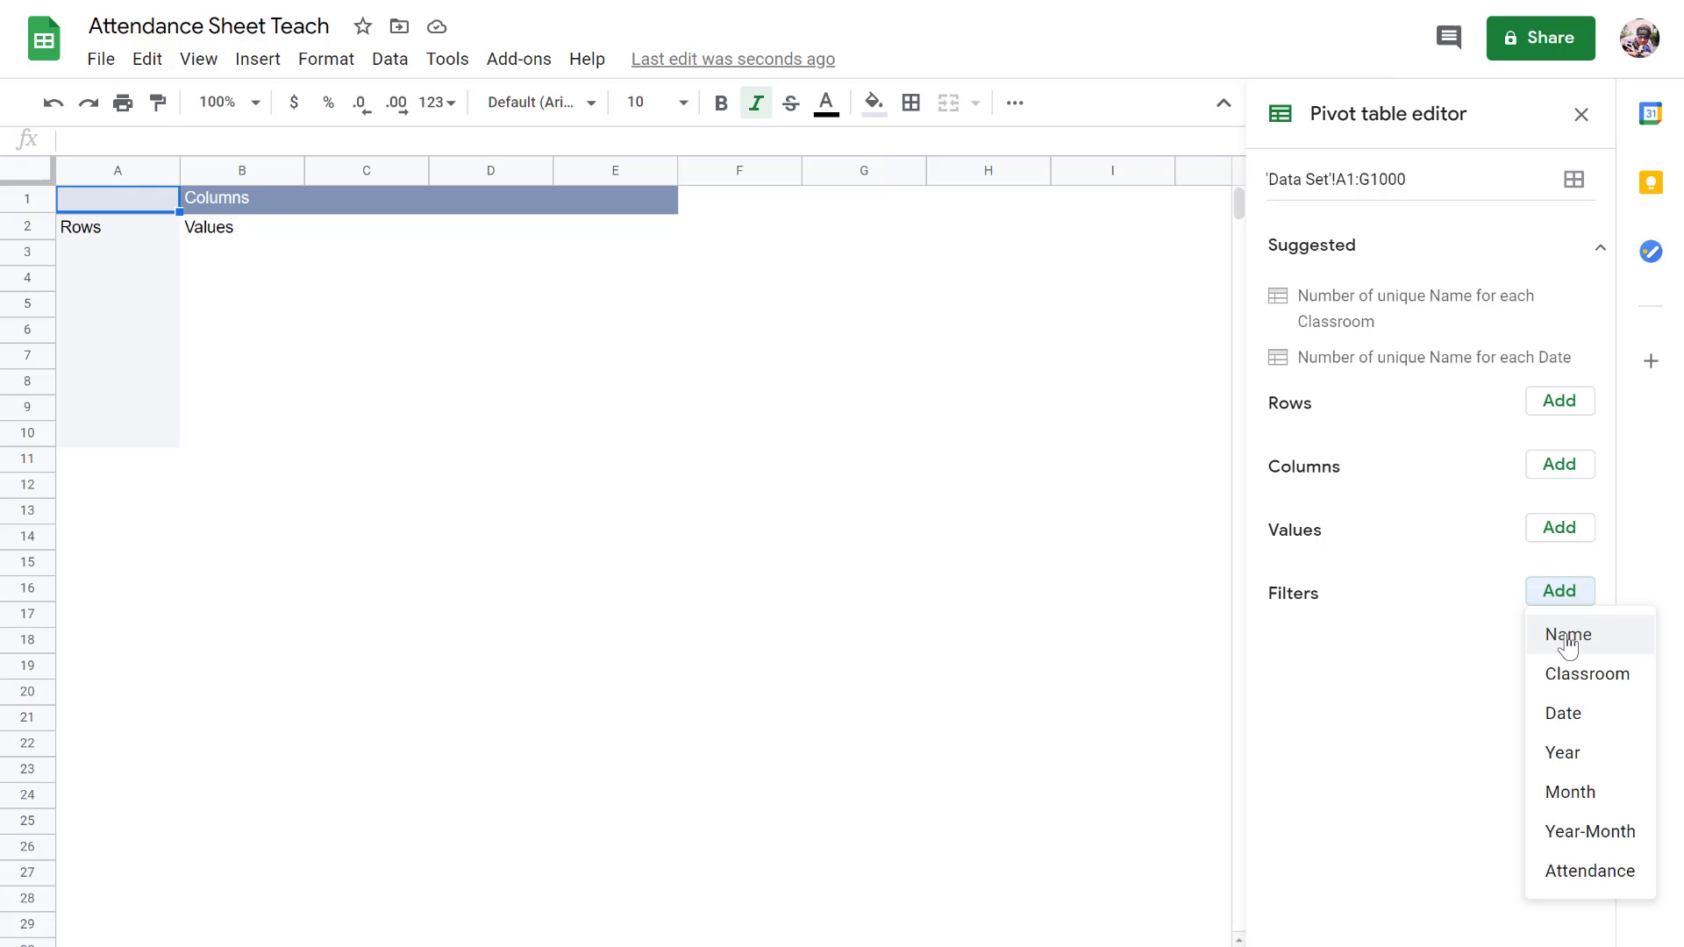
{"action": "left_click", "coordinate": [1568, 637]}
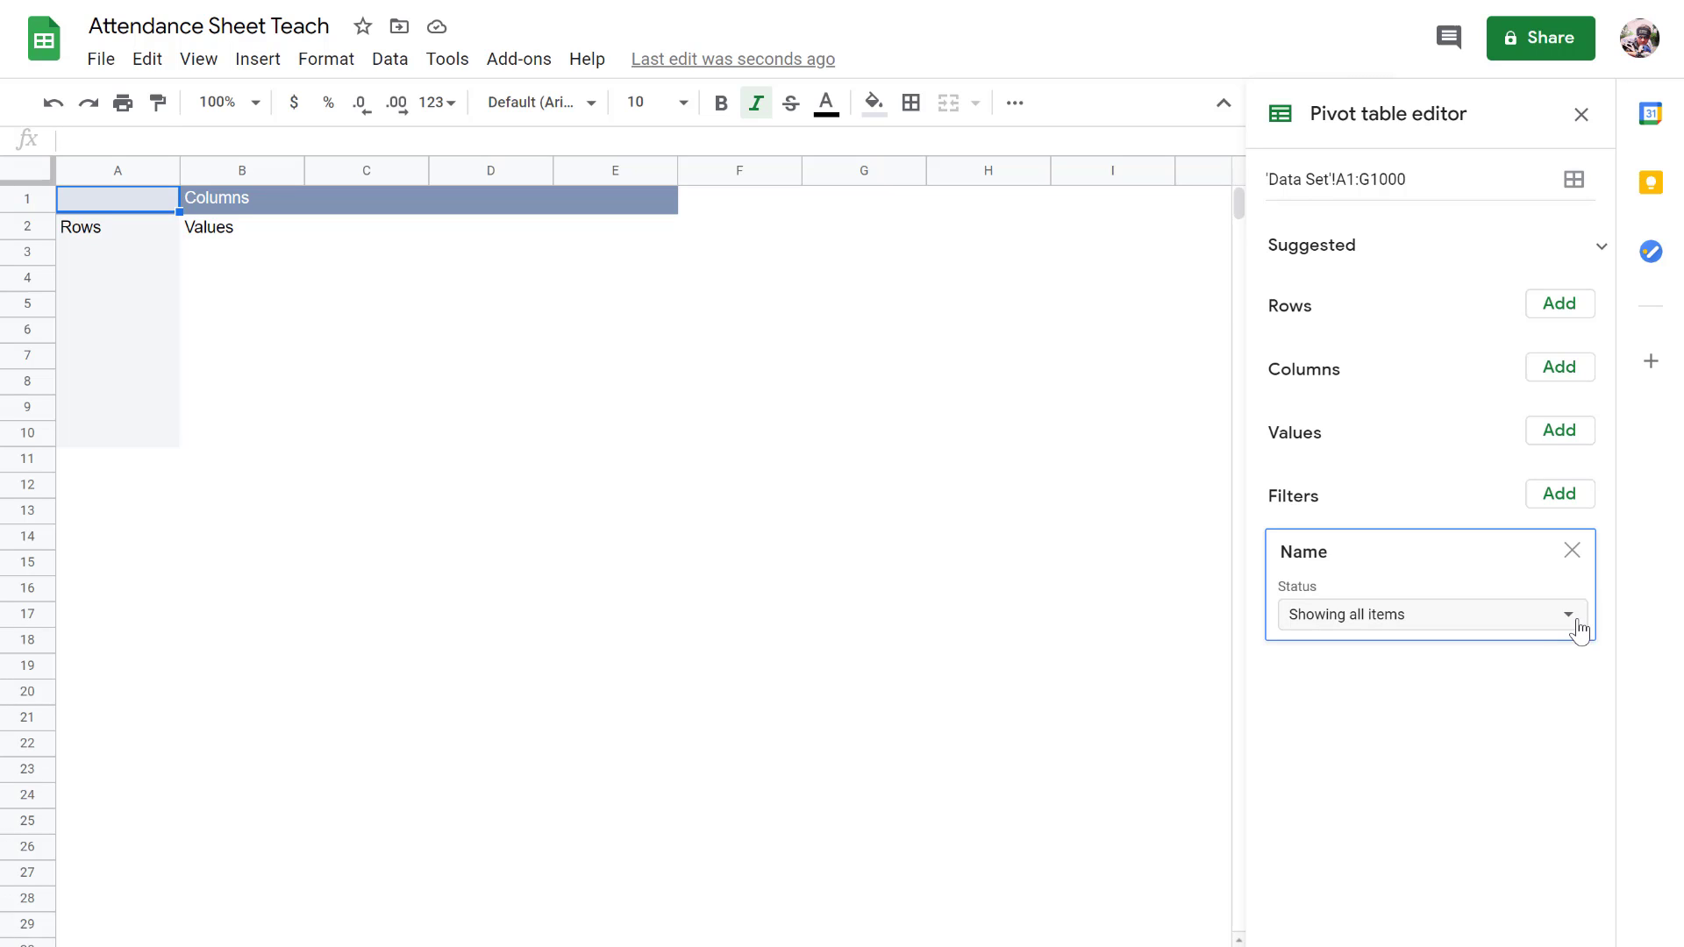
{"action": "left_click", "coordinate": [1577, 625]}
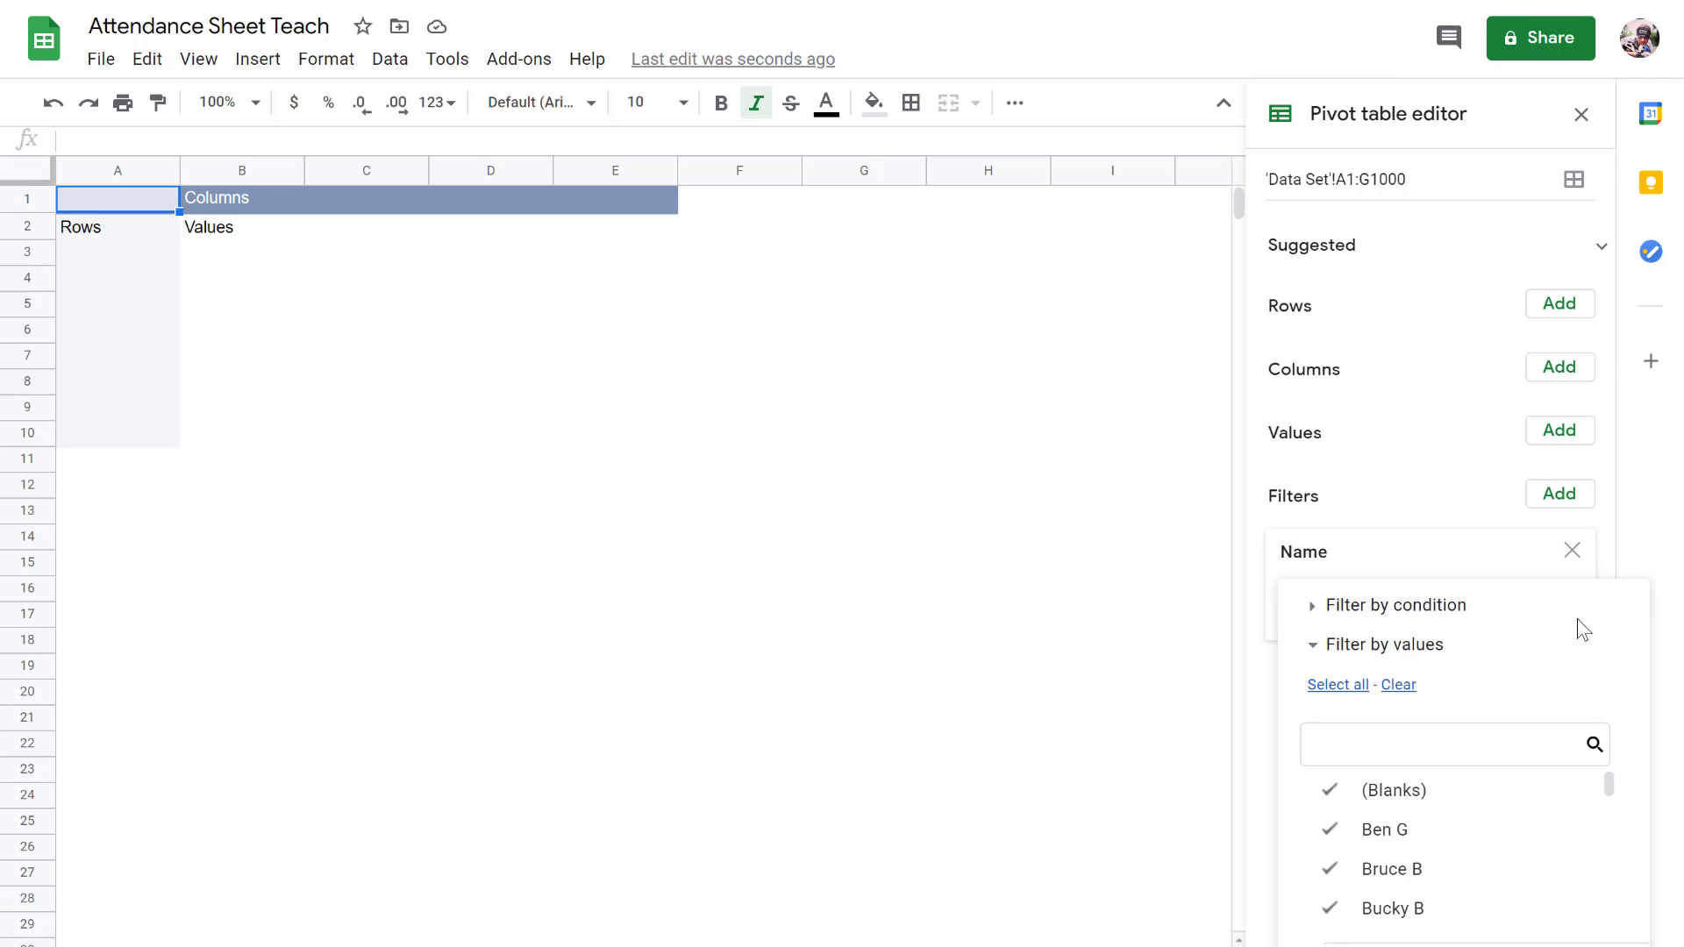
{"action": "left_click", "coordinate": [1314, 608]}
{"action": "left_click", "coordinate": [1446, 607]}
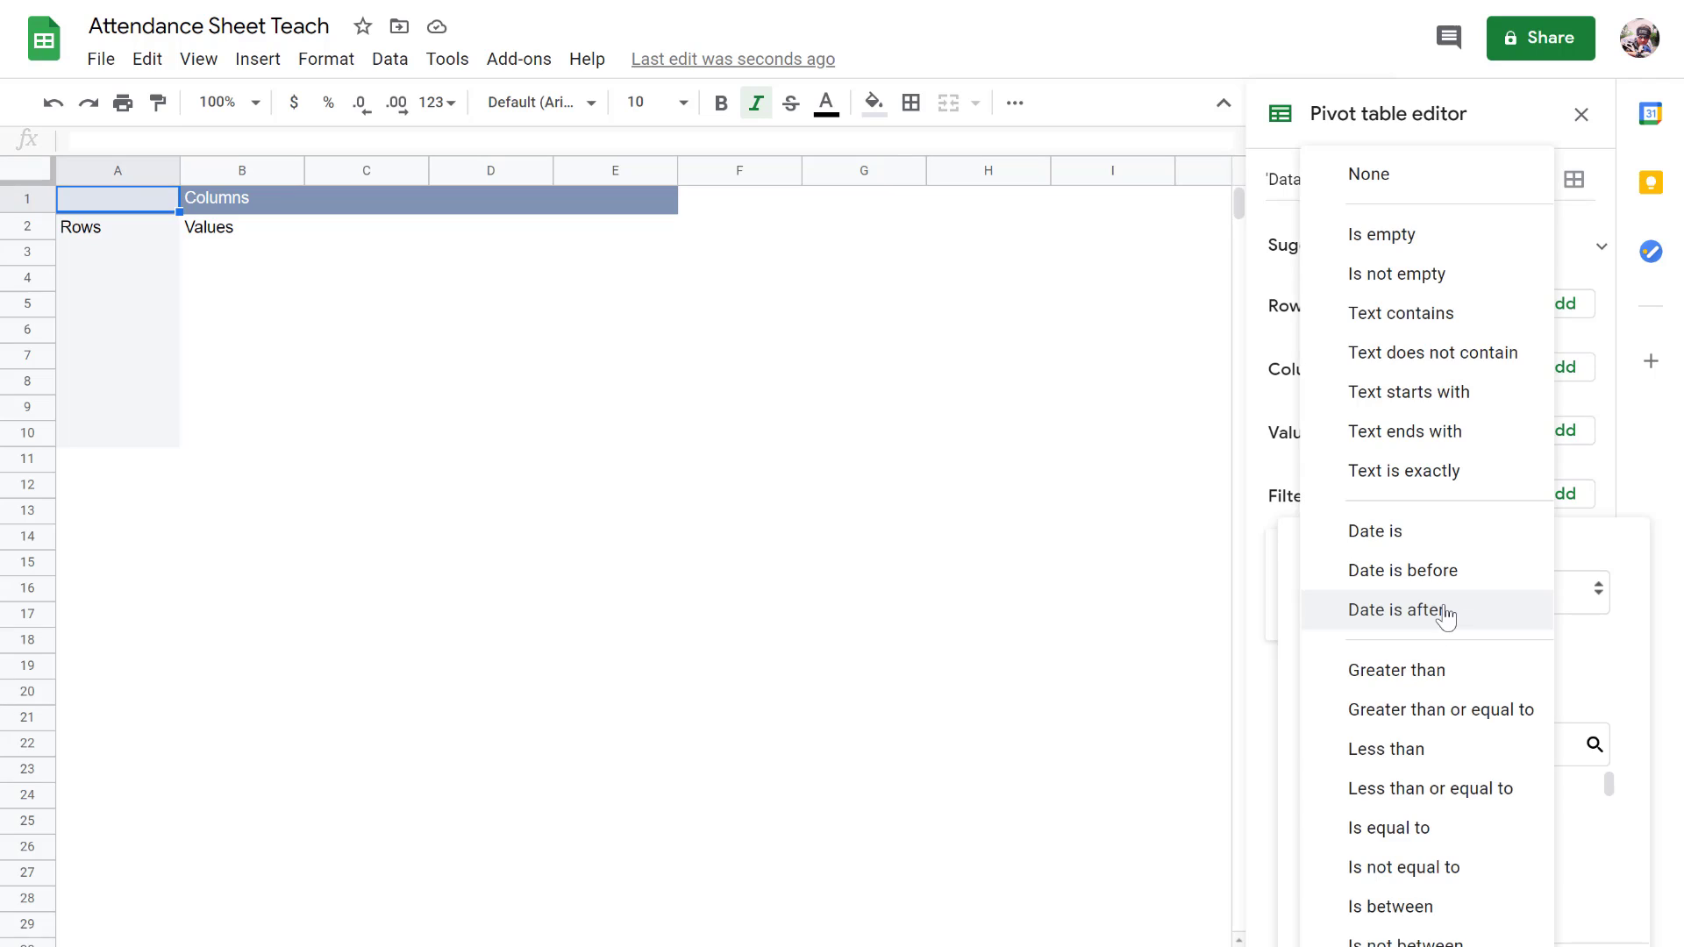
{"action": "left_click", "coordinate": [1460, 275]}
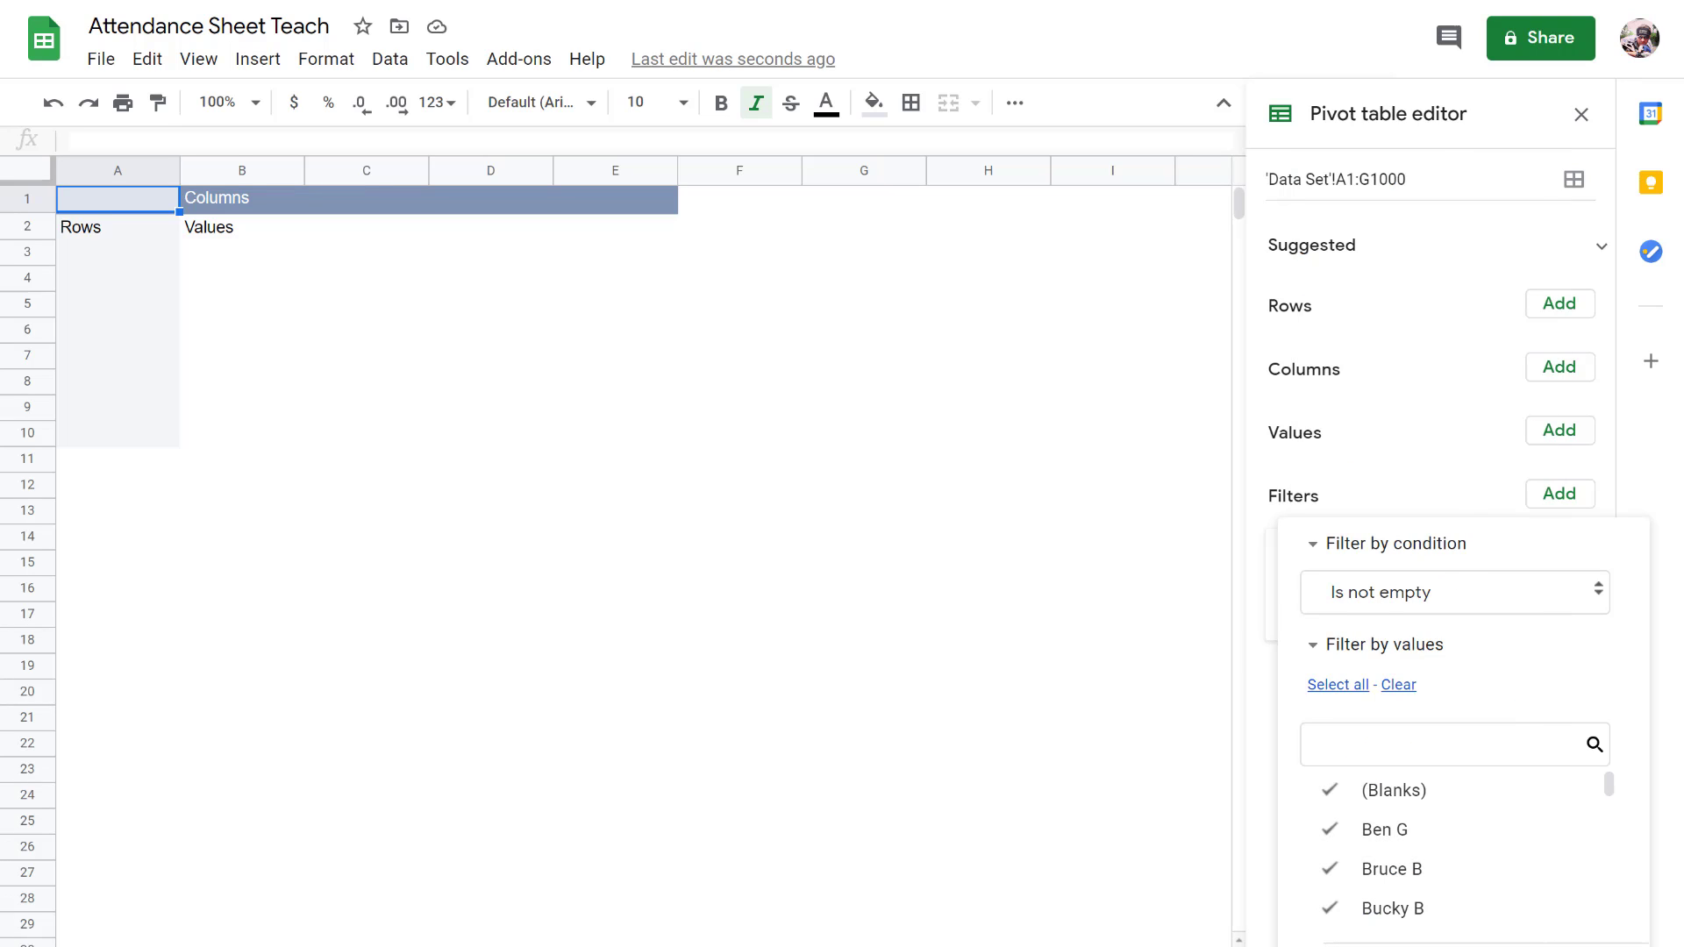
{"action": "left_click", "coordinate": [1573, 946]}
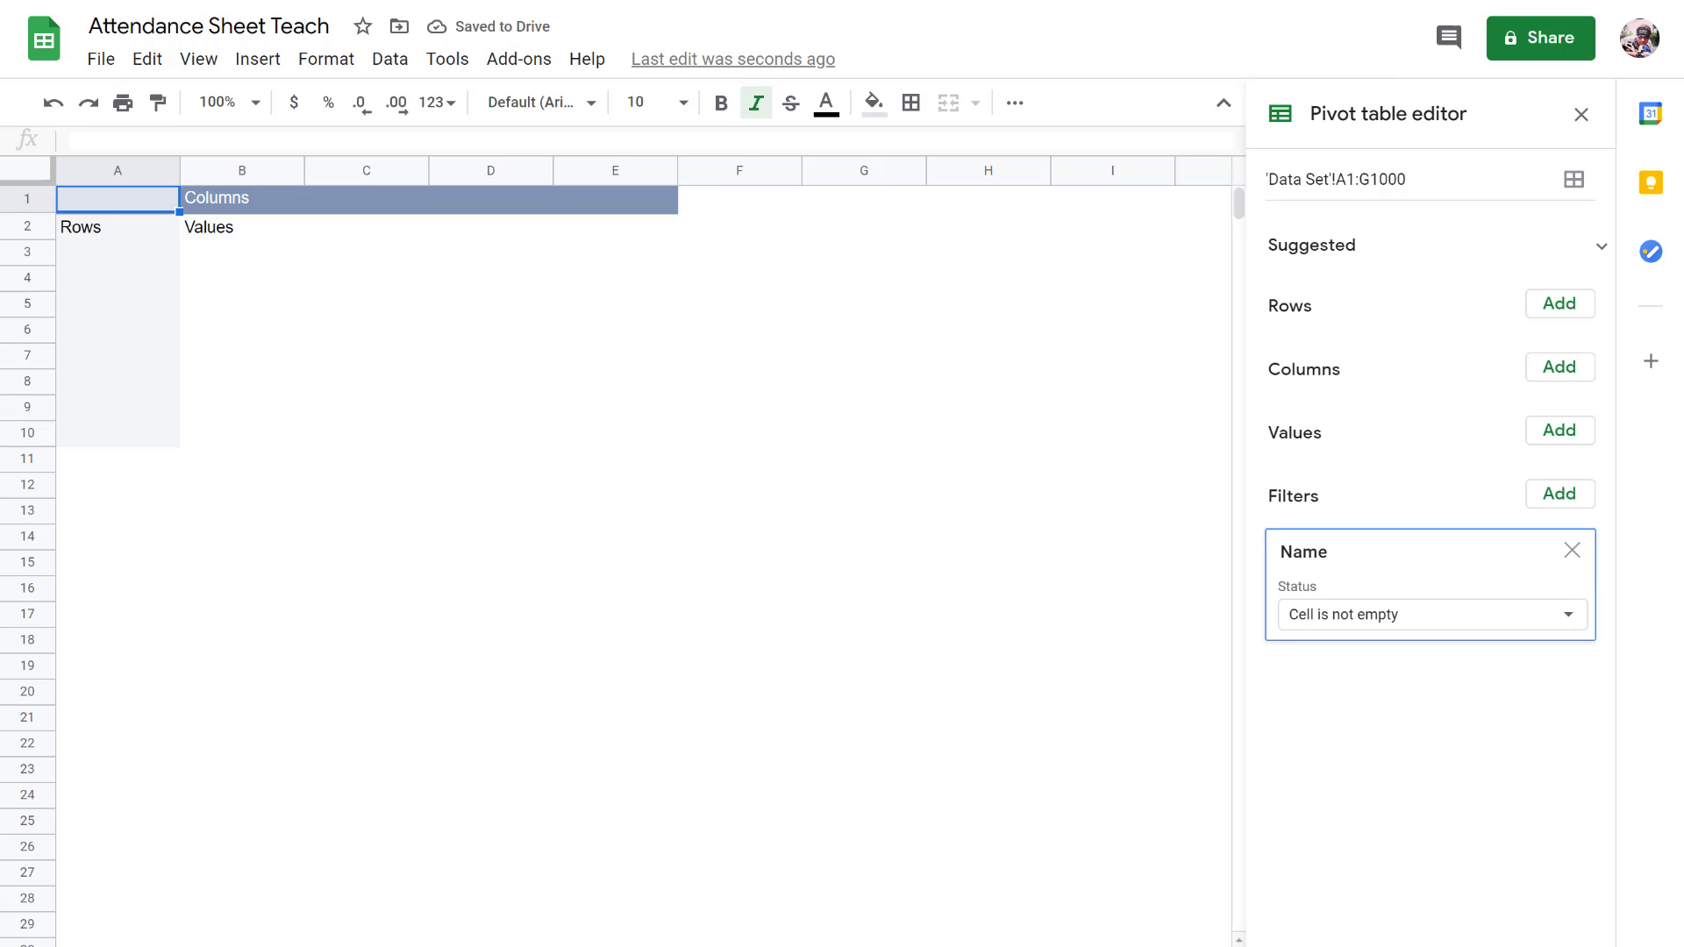
Step: Examine the empty rows below the last student record in the data set and the records just above them
{"action": "left_click", "coordinate": [342, 946]}
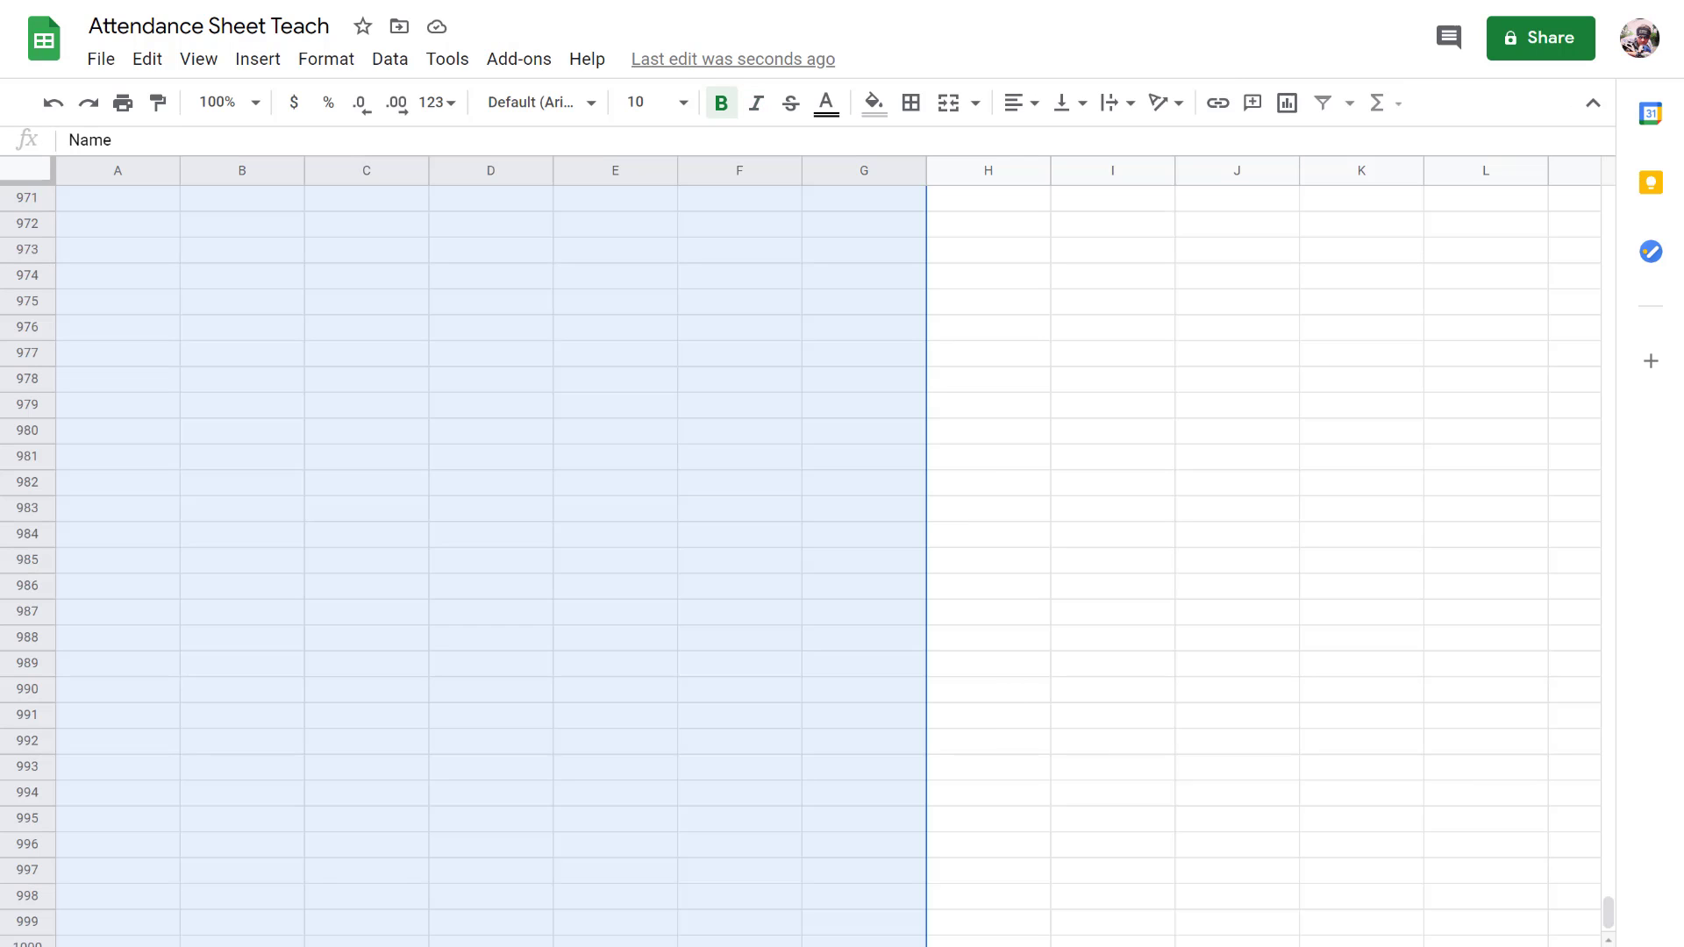
{"action": "left_click", "coordinate": [334, 443]}
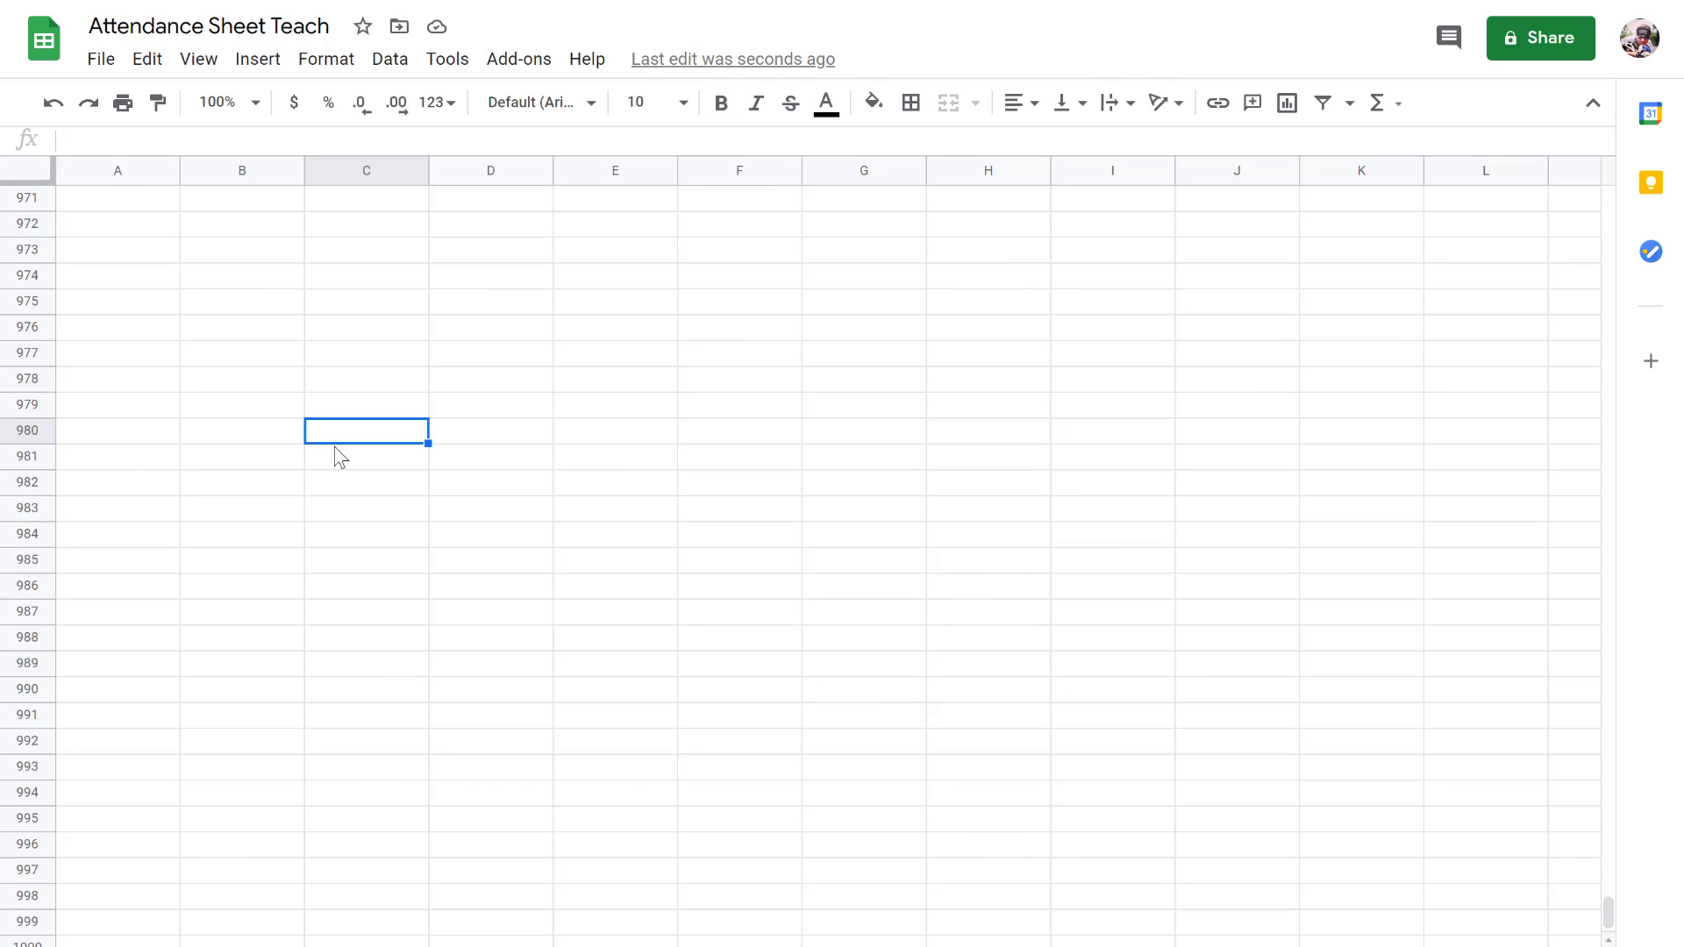
{"action": "key", "text": "ctrl+Up"}
{"action": "key", "text": "Up"}
{"action": "key", "text": "Up"}
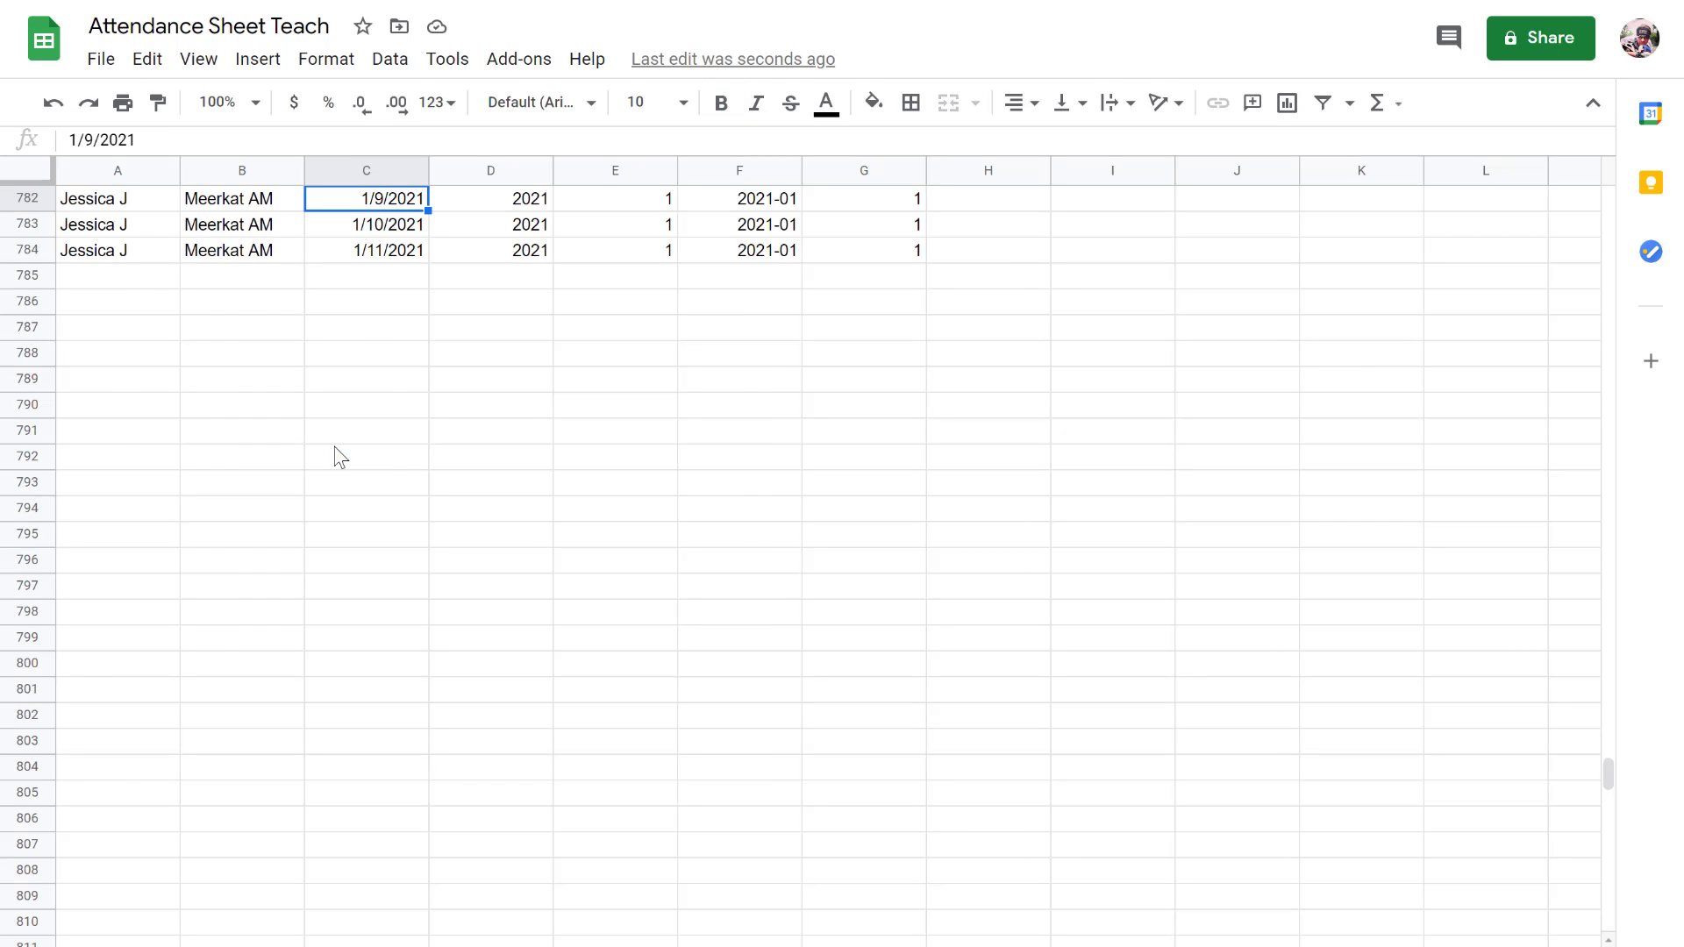
{"action": "key", "text": "Up"}
{"action": "key", "text": "Up"}
{"action": "key", "text": "Up"}
{"action": "key", "text": "Up"}
{"action": "key", "text": "Up"}
{"action": "key", "text": "Up"}
{"action": "key", "text": "Up"}
{"action": "key", "text": "Up"}
{"action": "key", "text": "Up"}
{"action": "key", "text": "Up"}
{"action": "key", "text": "Up"}
{"action": "key", "text": "Up"}
{"action": "key", "text": "Up"}
{"action": "key", "text": "Up"}
{"action": "key", "text": "Up"}
{"action": "key", "text": "Up"}
{"action": "key", "text": "Up"}
{"action": "key", "text": "Up"}
{"action": "key", "text": "Up"}
{"action": "key", "text": "Up"}
{"action": "left_click", "coordinate": [165, 380]}
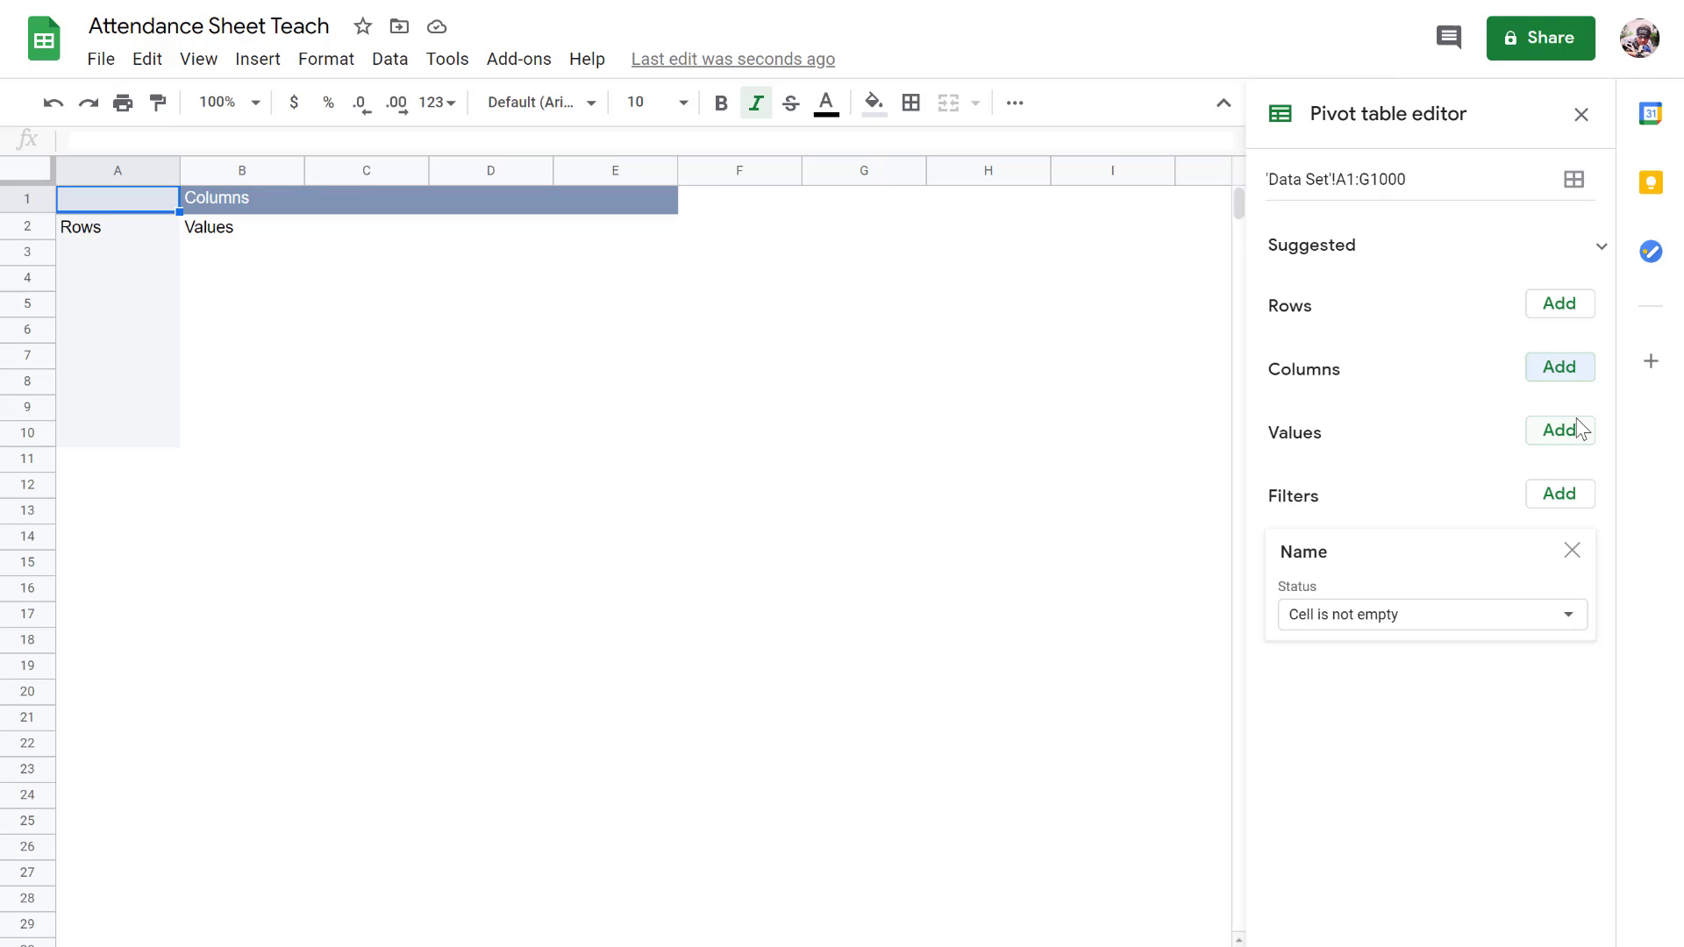
Step: Group the pivot table rows by Classroom with Name nested inside, and widen the Classroom column
{"action": "left_click", "coordinate": [1557, 307]}
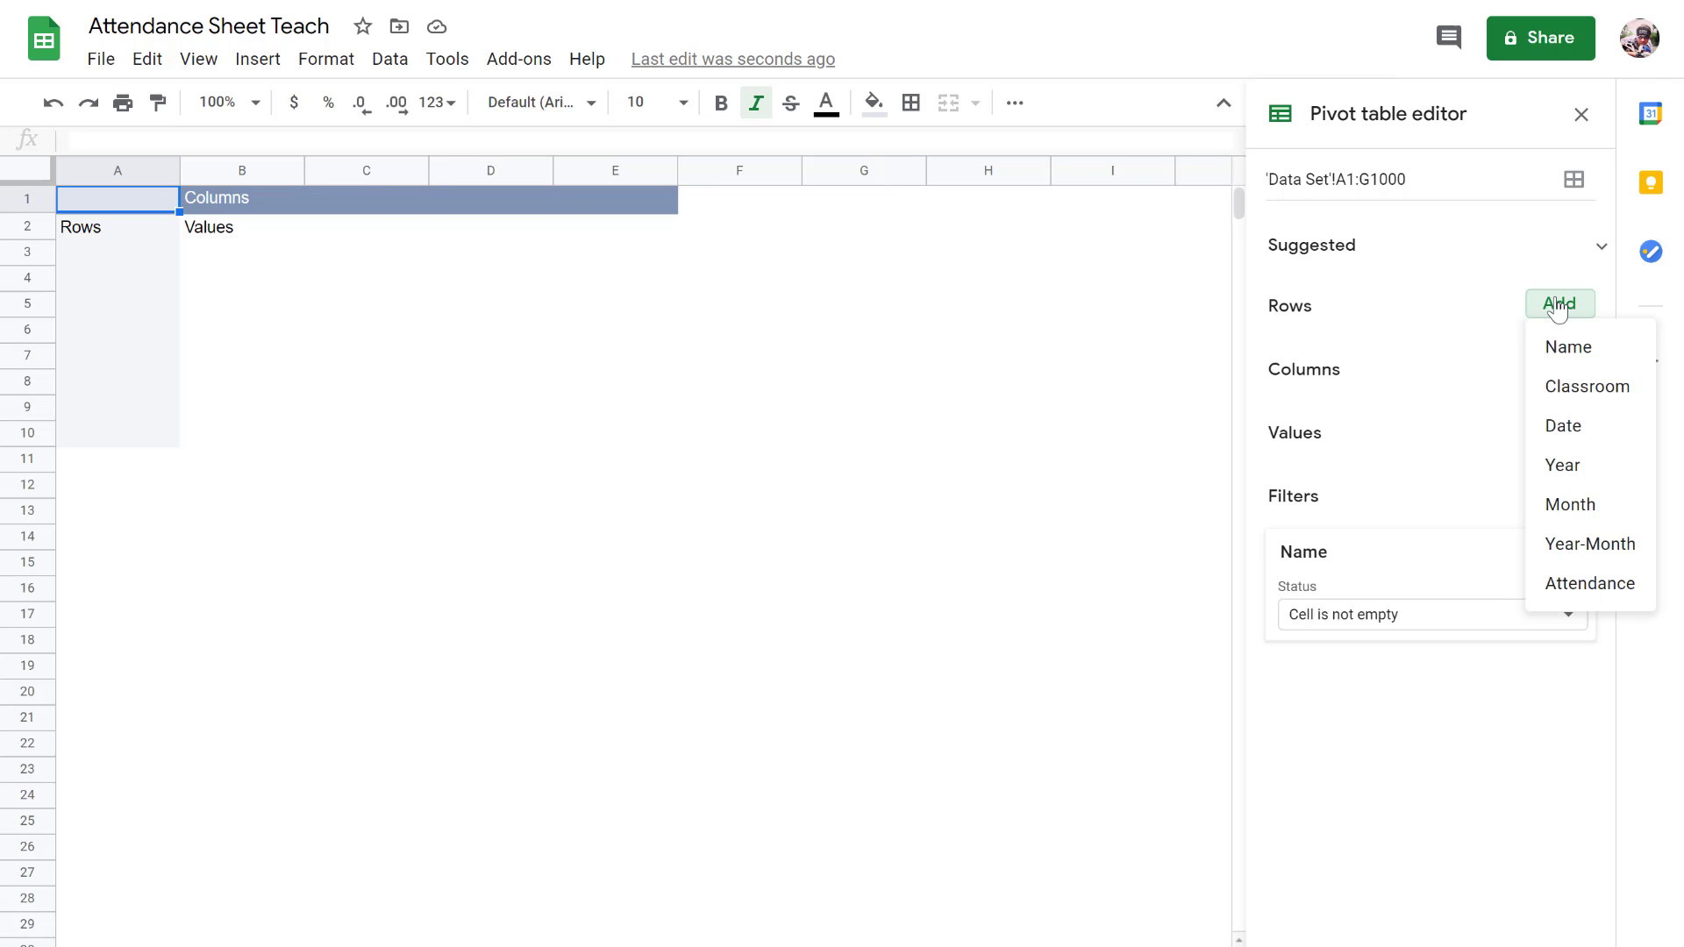
{"action": "left_click", "coordinate": [1566, 347]}
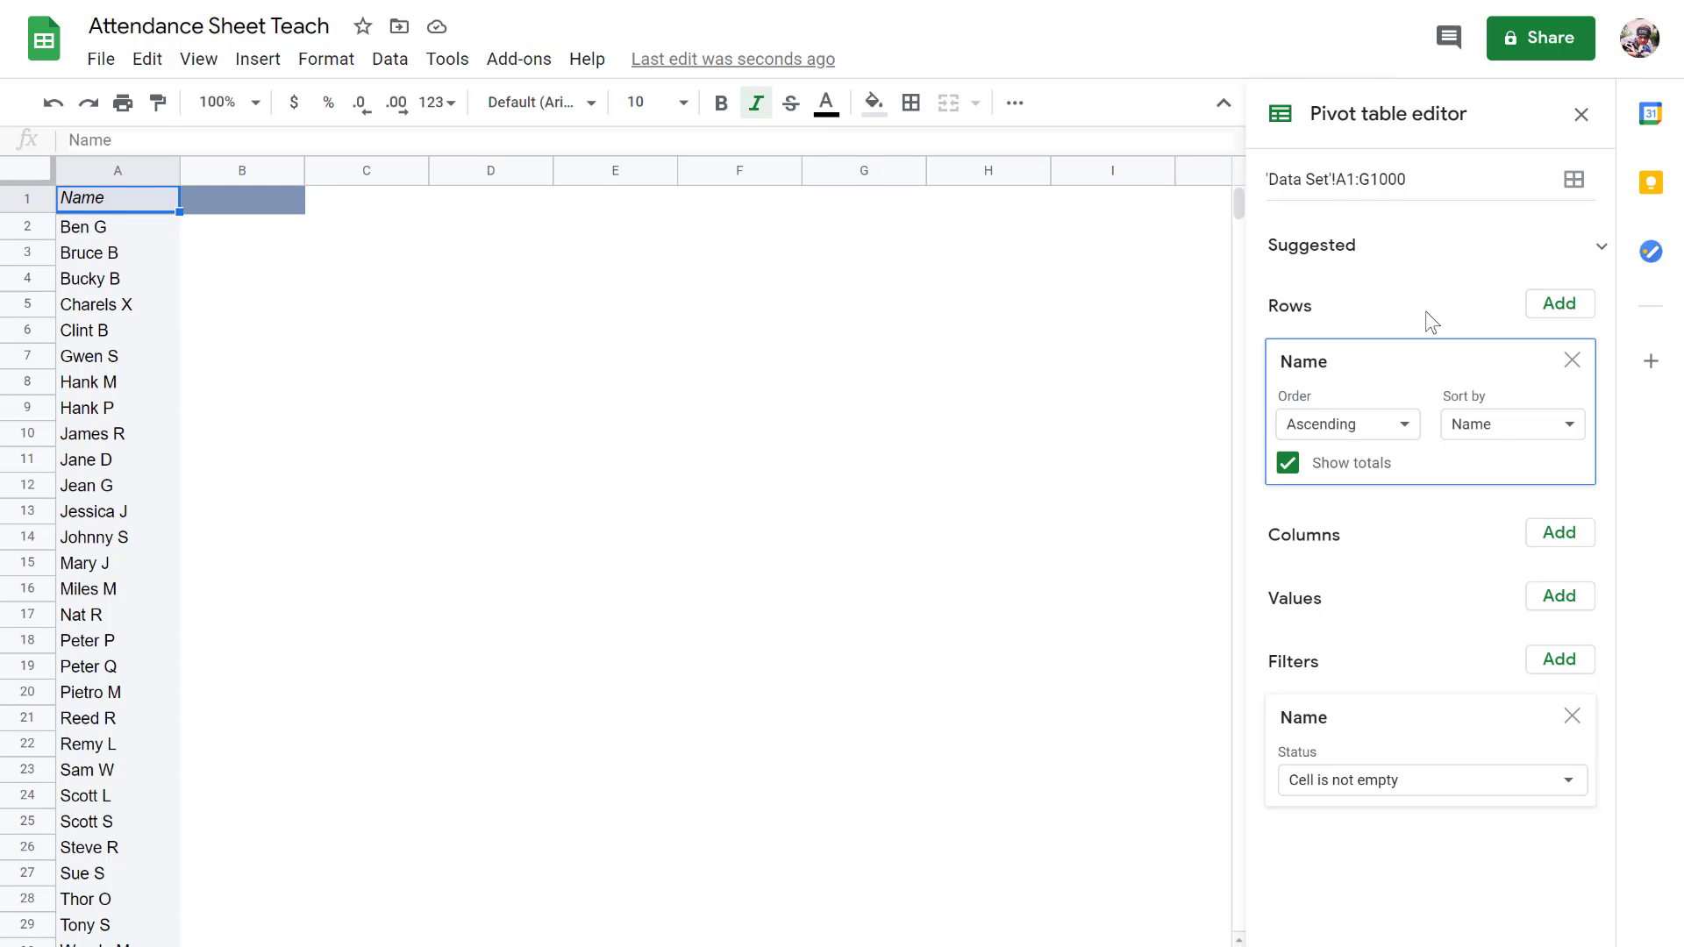
{"action": "left_click", "coordinate": [1552, 305]}
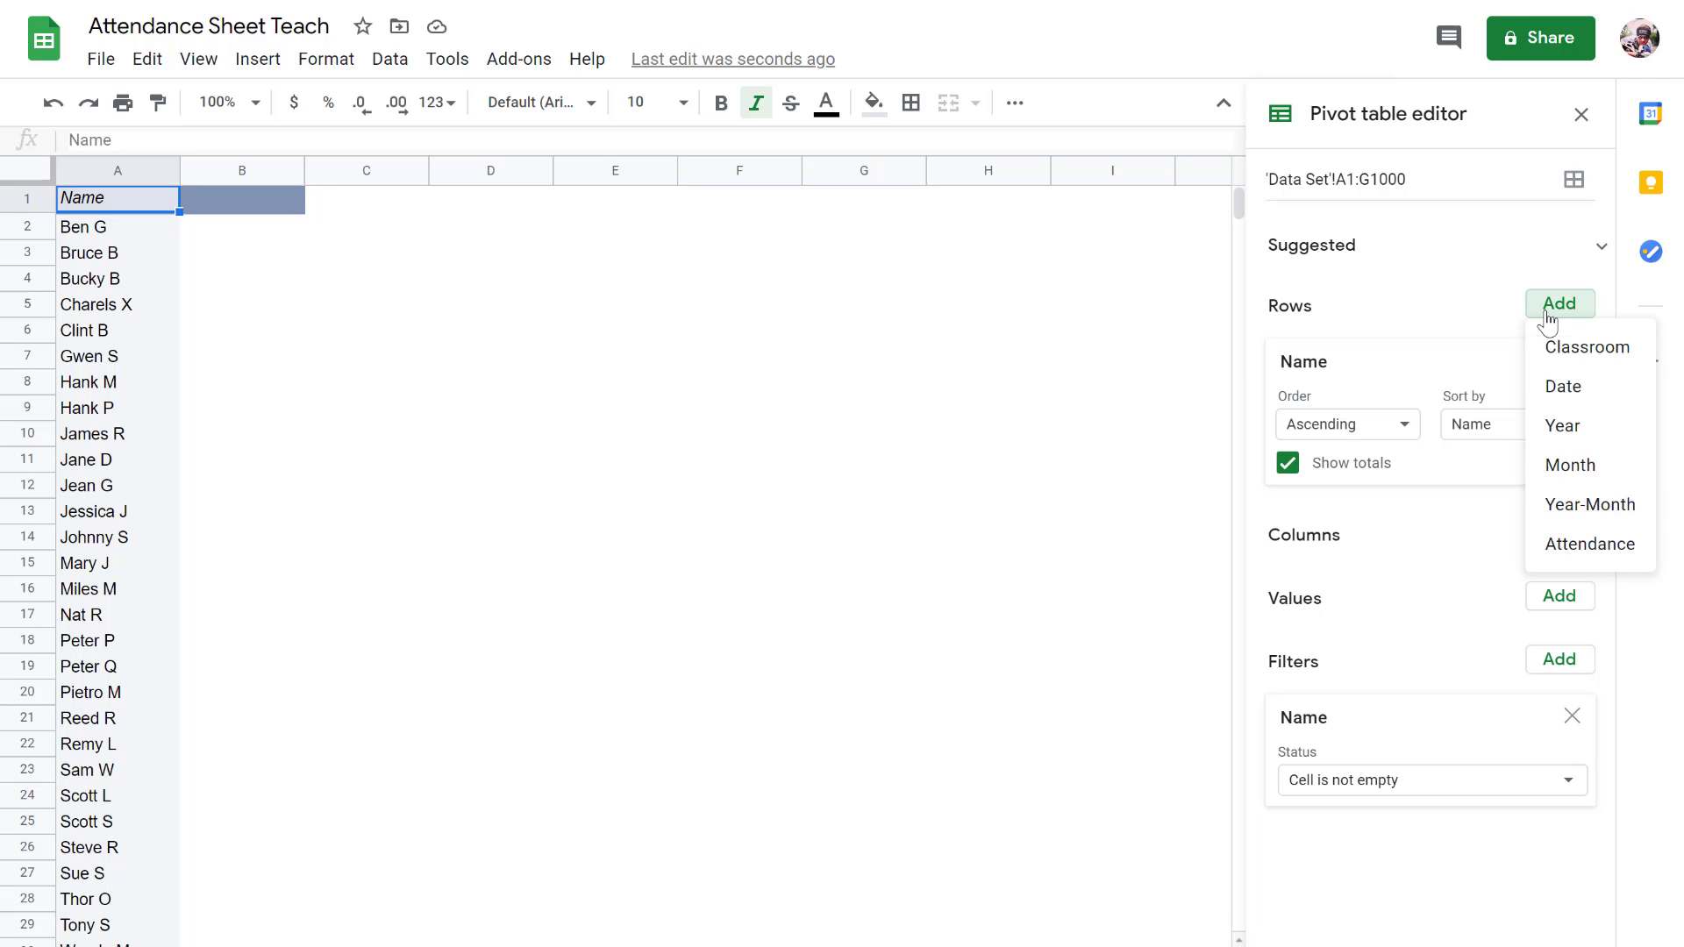
{"action": "left_click", "coordinate": [1553, 350]}
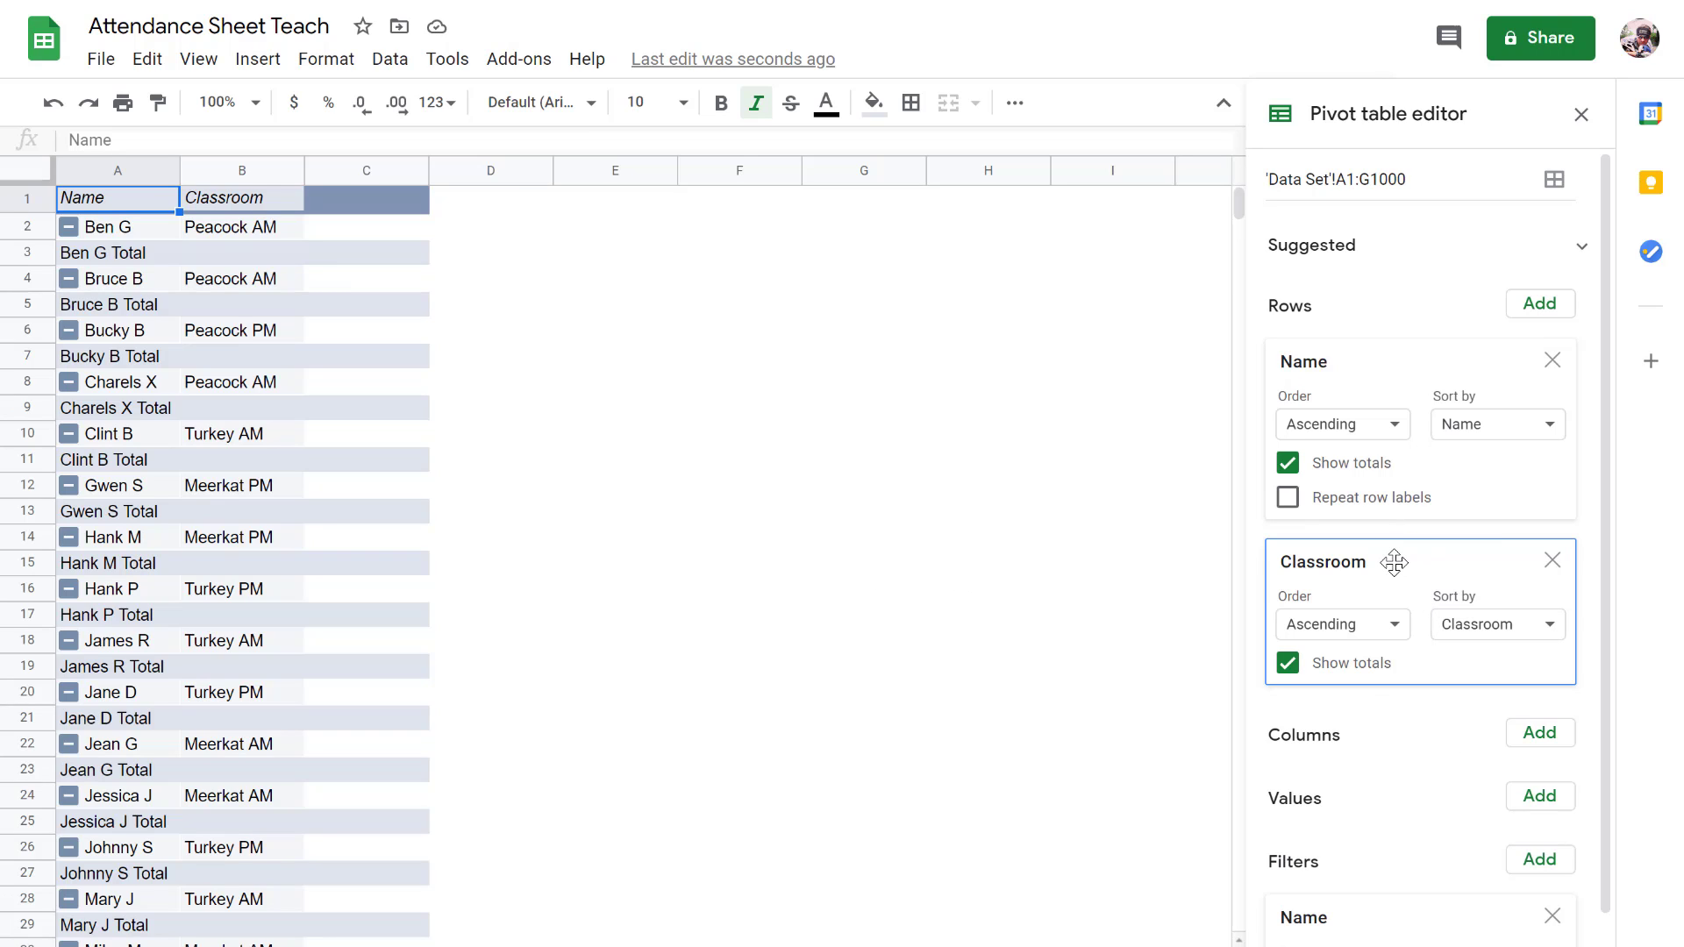
{"action": "left_click_drag", "start_coordinate": [1394, 562], "coordinate": [1391, 351]}
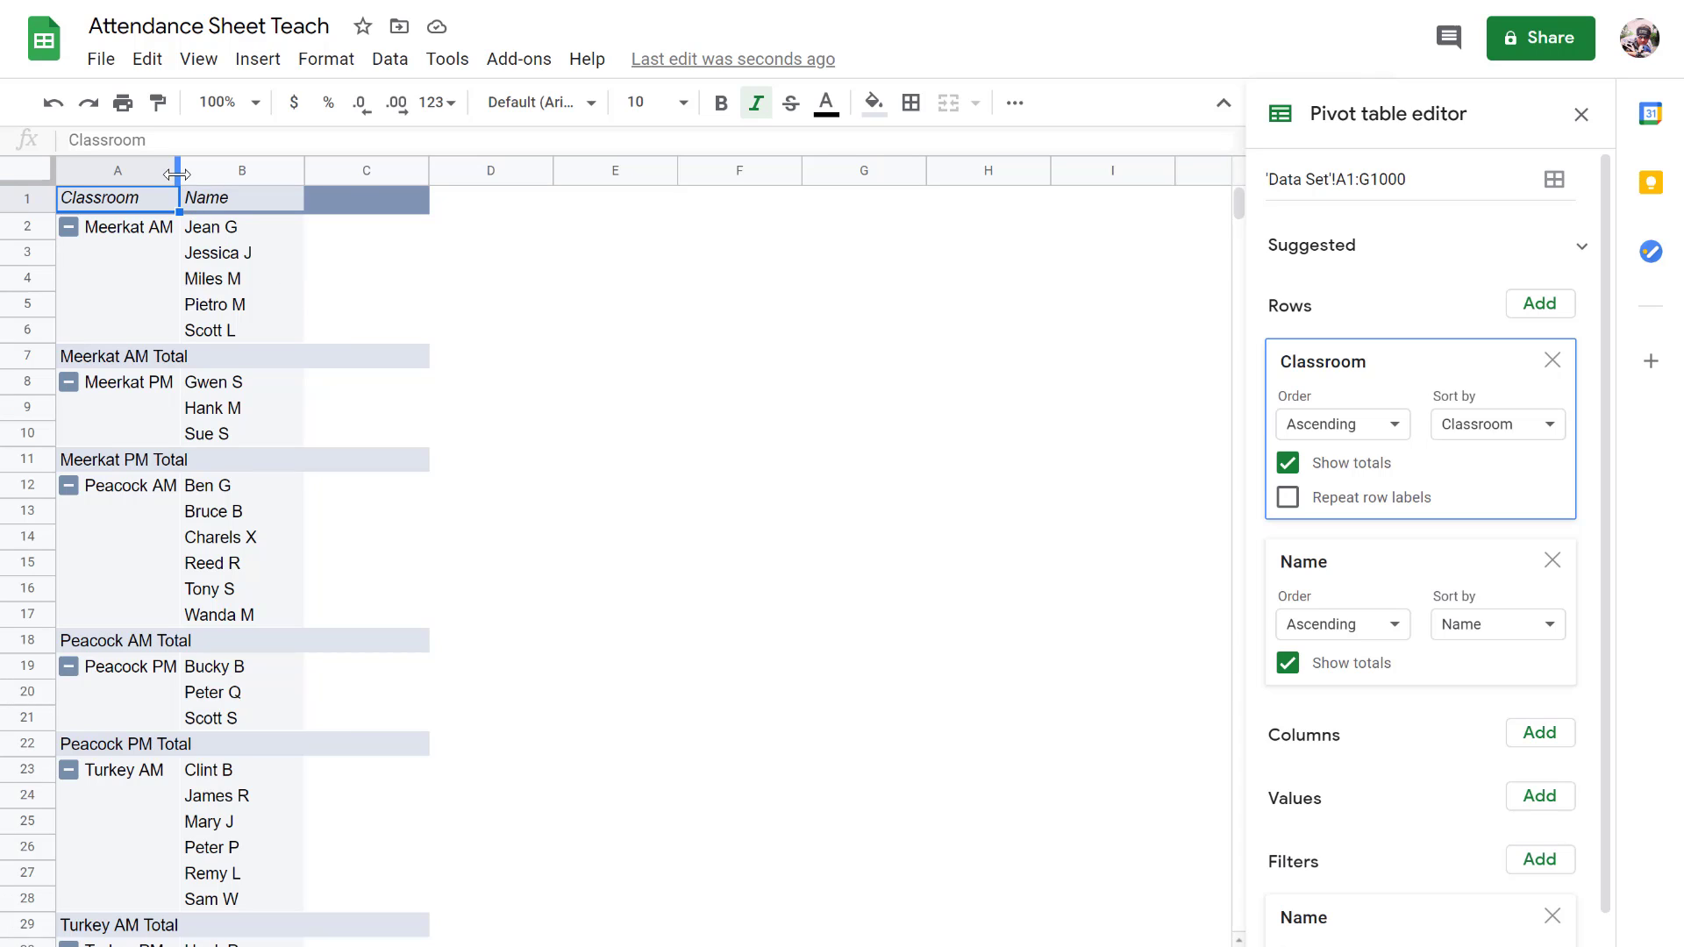
{"action": "left_click_drag", "start_coordinate": [177, 175], "coordinate": [222, 180]}
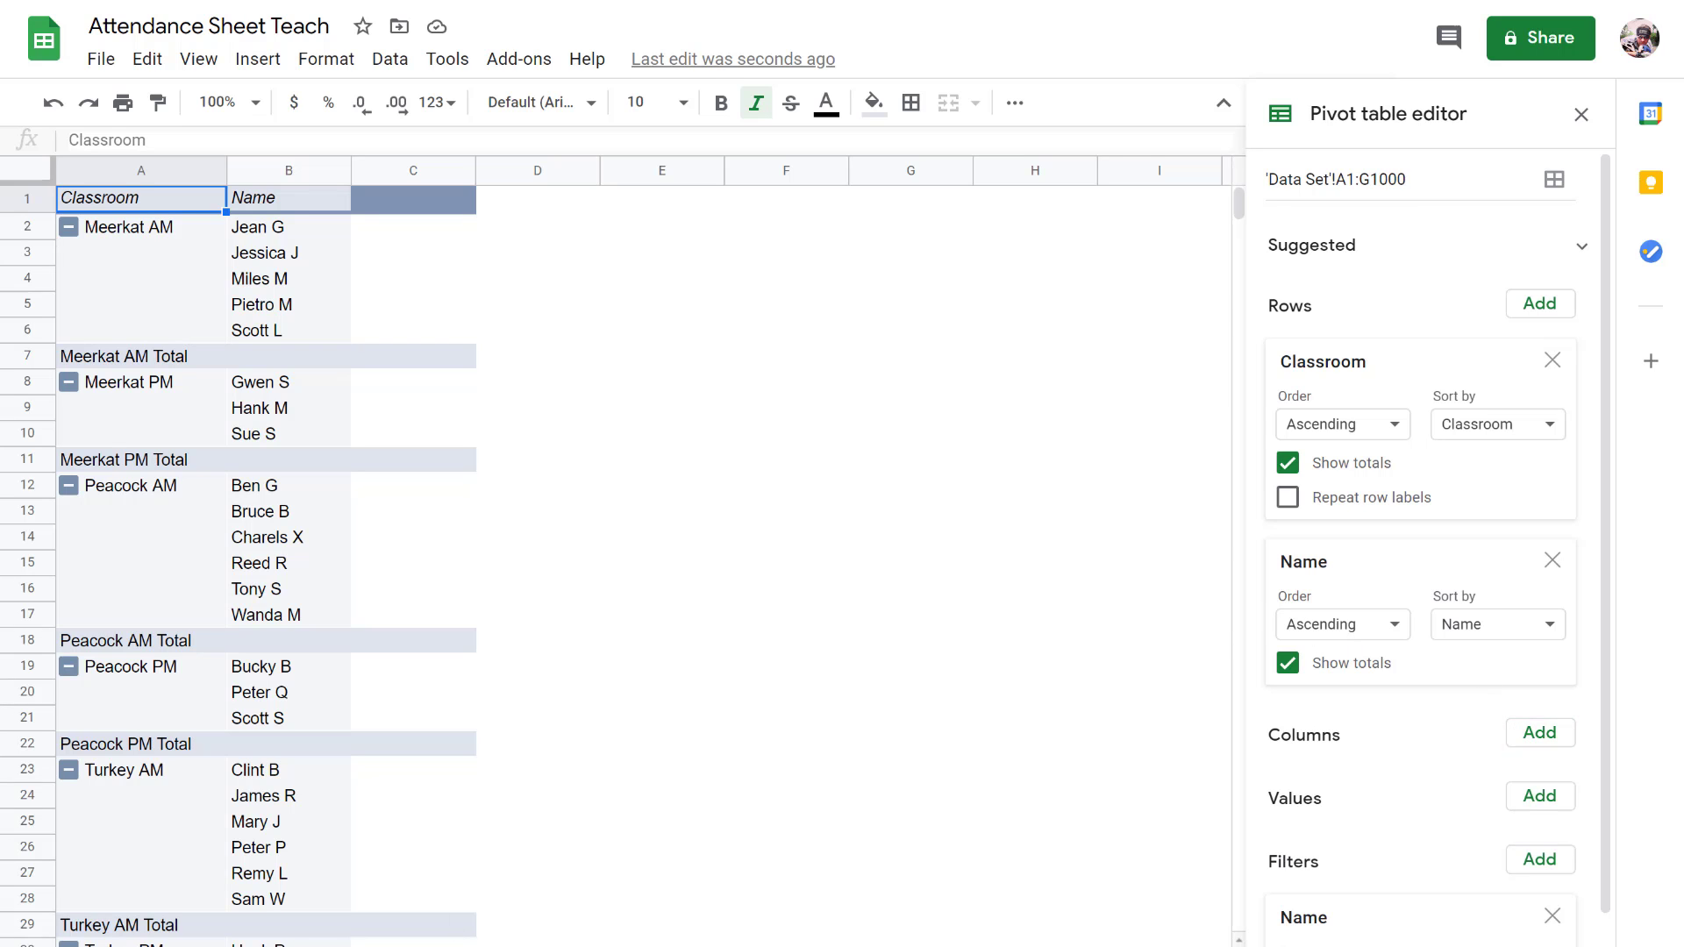
Step: Review the date fields in the data set and add Year-Month as the pivot table's column field
{"action": "key", "text": "ctrl+shift+Page_Up"}
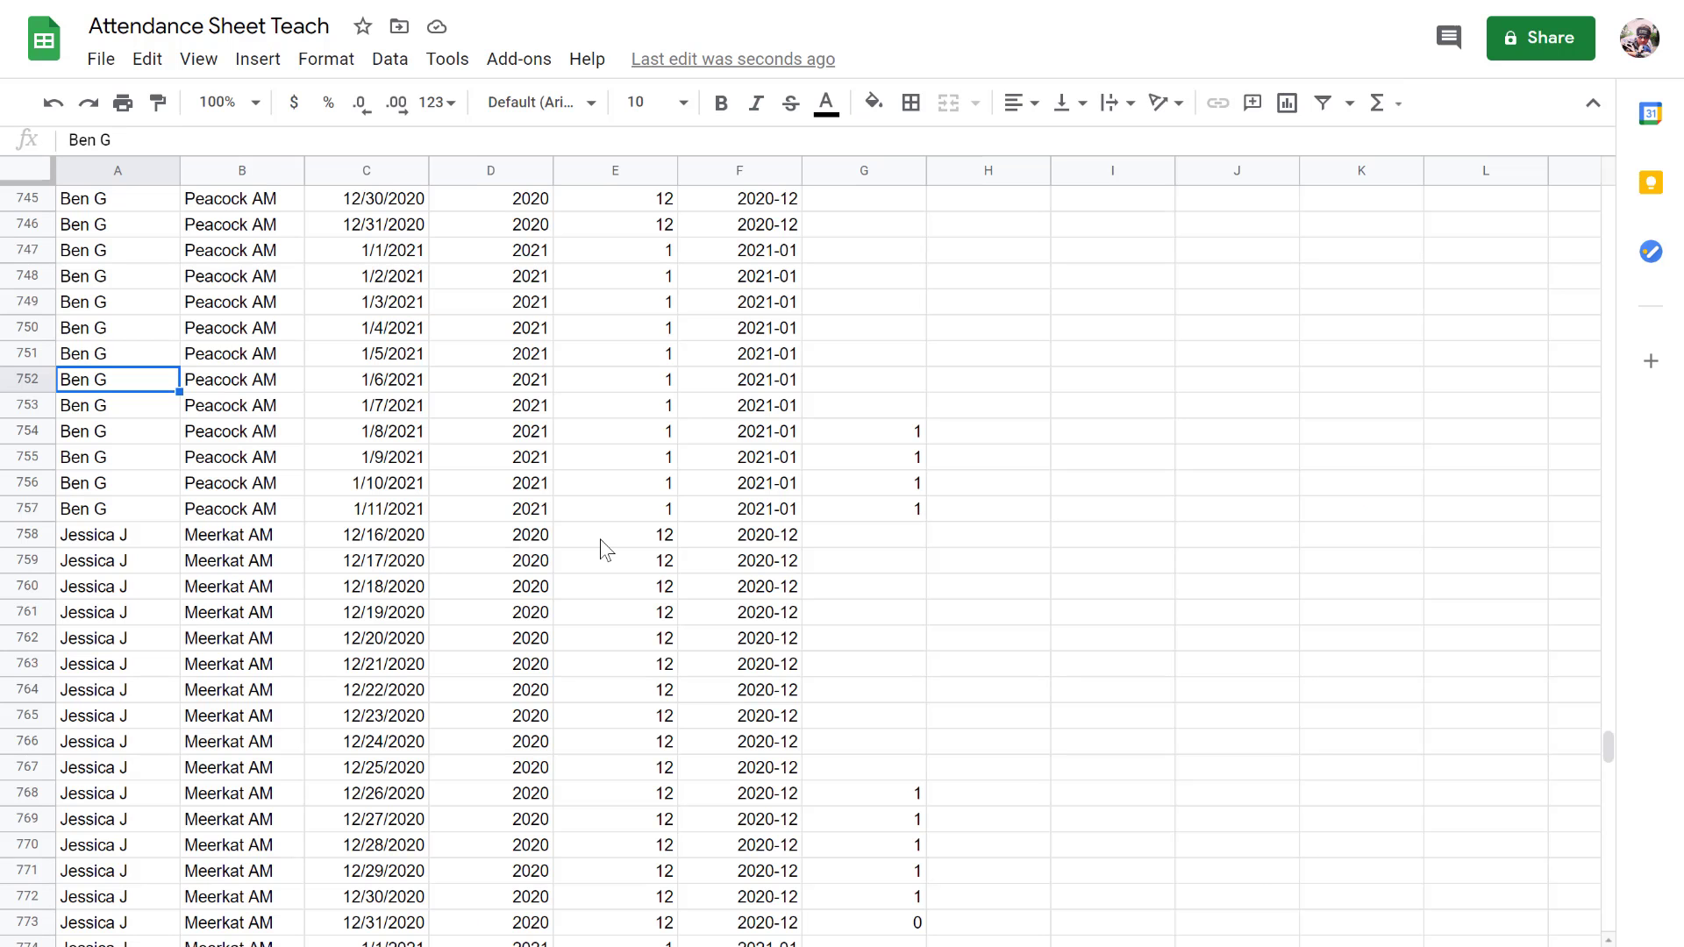
{"action": "scroll", "coordinate": [601, 539], "scroll_direction": "up", "scroll_amount": 10}
{"action": "left_click", "coordinate": [693, 386]}
{"action": "key", "text": "ctrl+Up"}
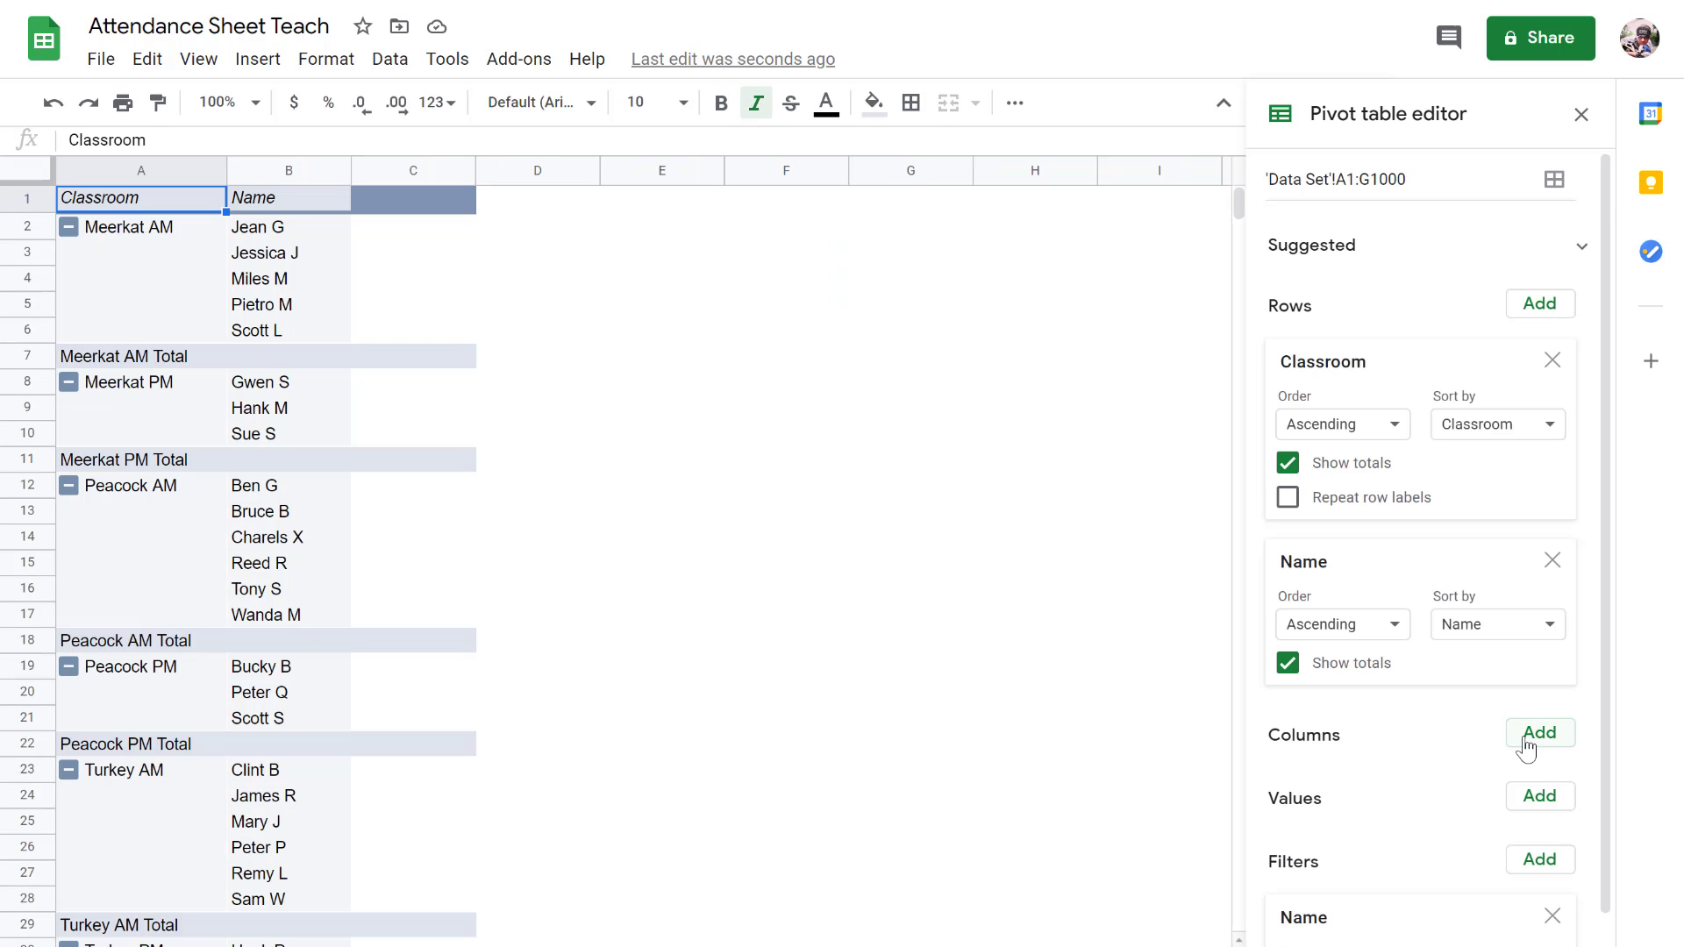
{"action": "left_click", "coordinate": [1526, 743]}
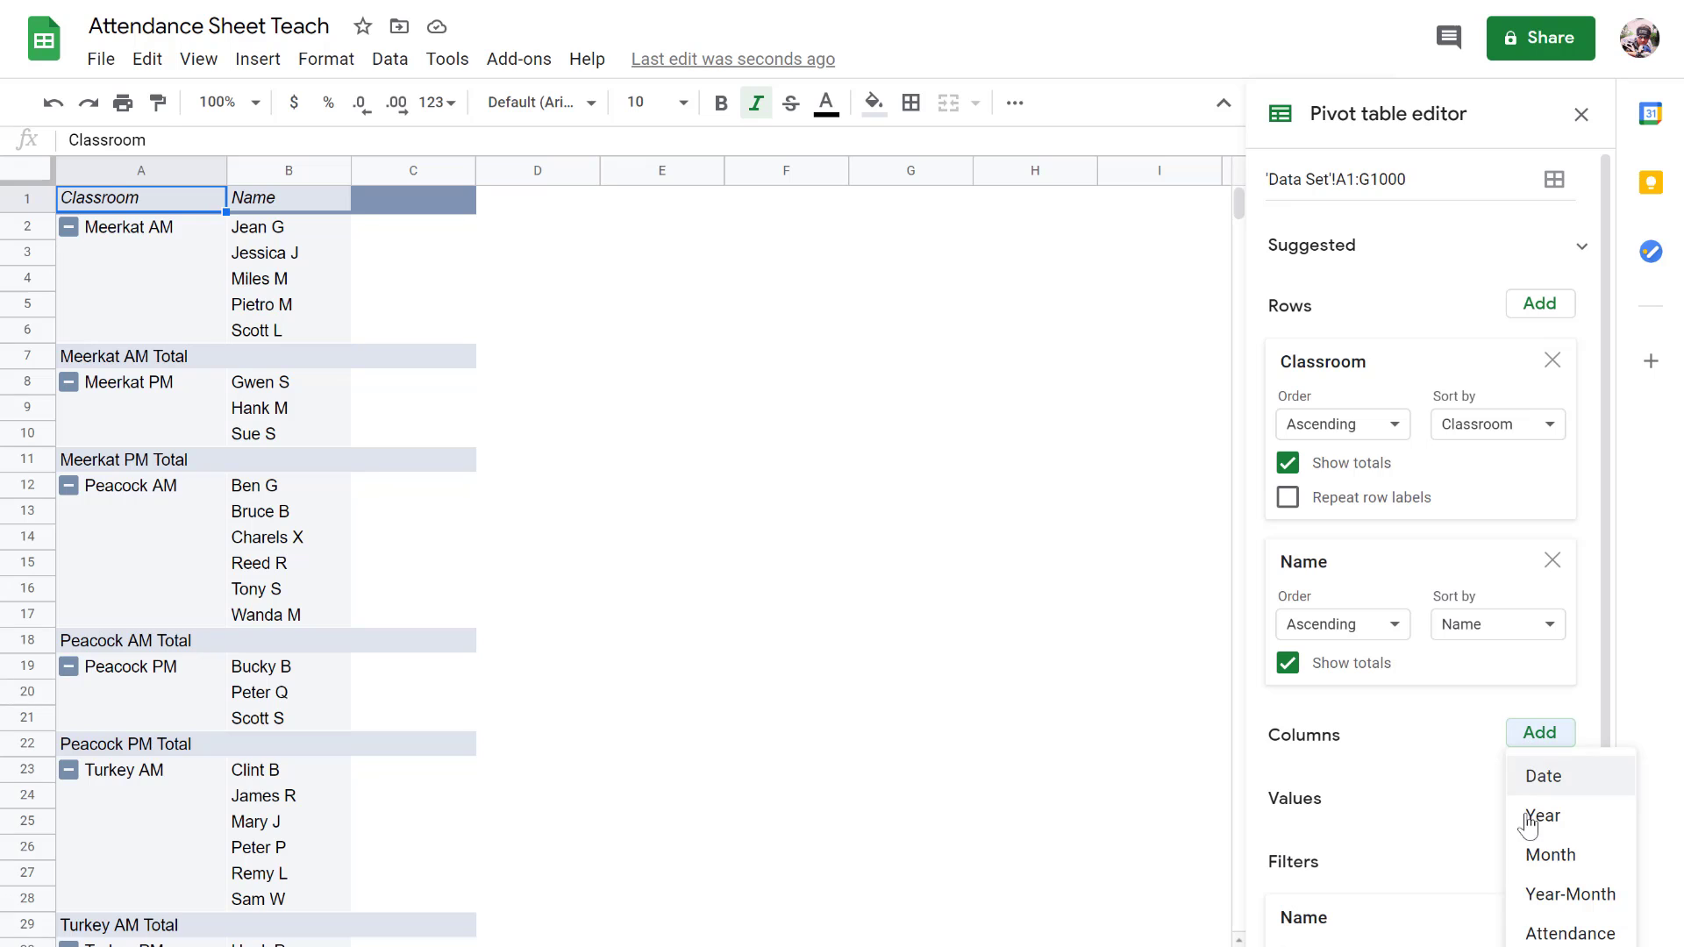
{"action": "left_click", "coordinate": [1547, 903]}
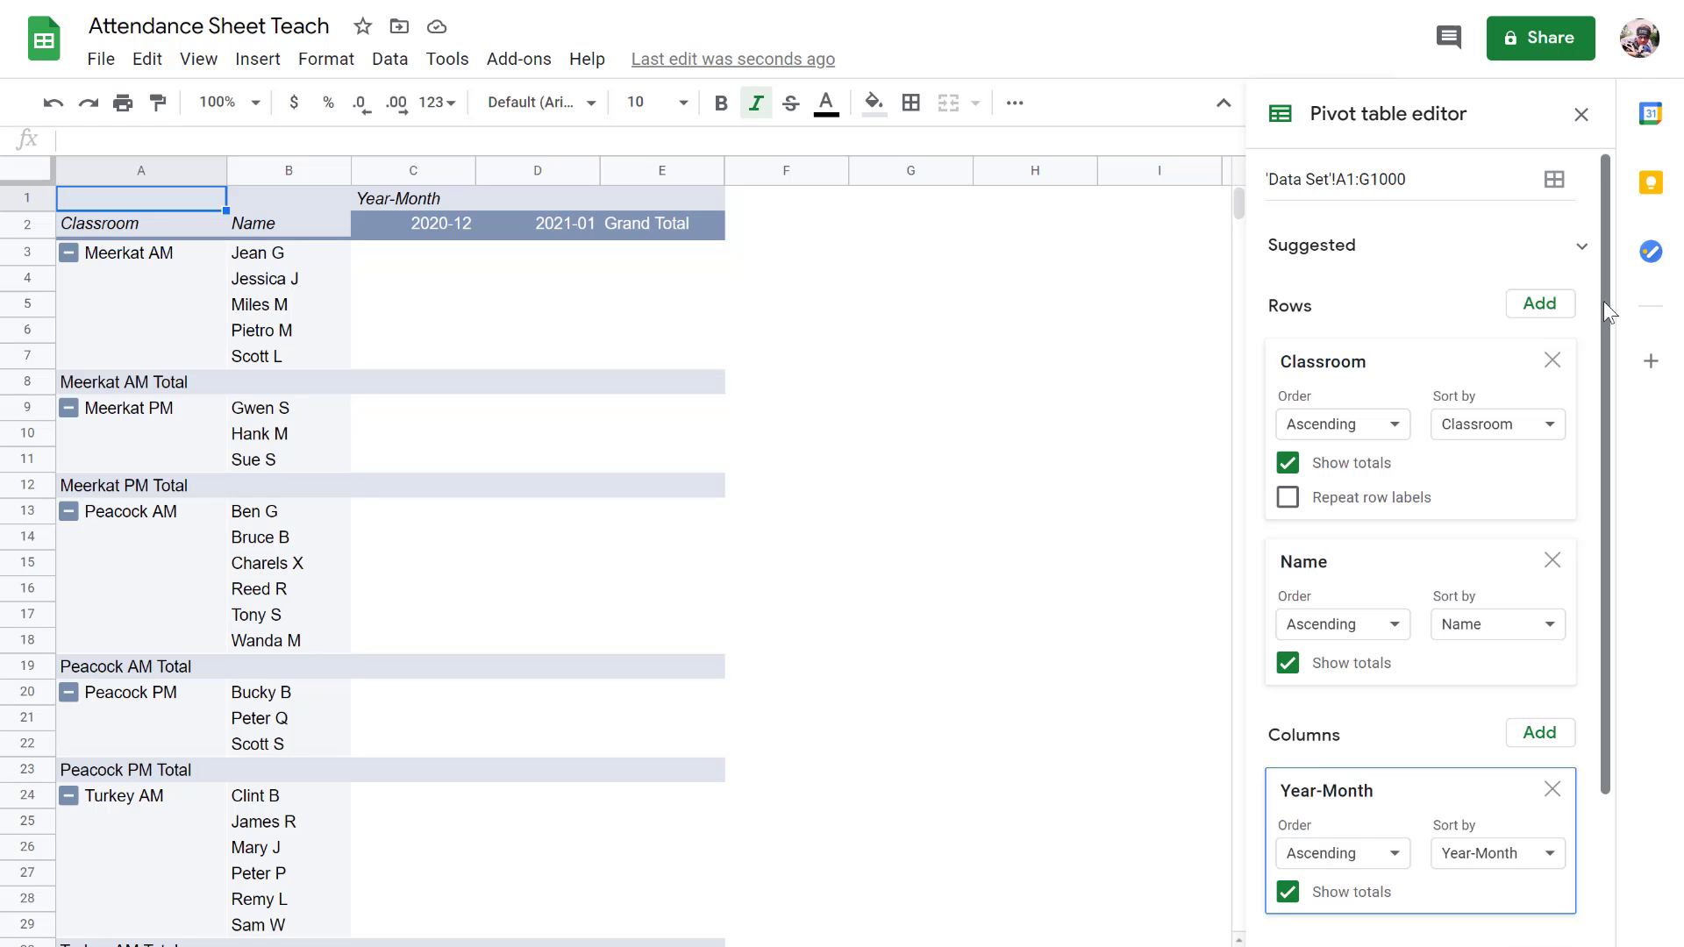
Step: Add Attendance as a value field in the pivot table and compare it with the attendance grid
{"action": "left_click_drag", "start_coordinate": [1603, 302], "coordinate": [1603, 612]}
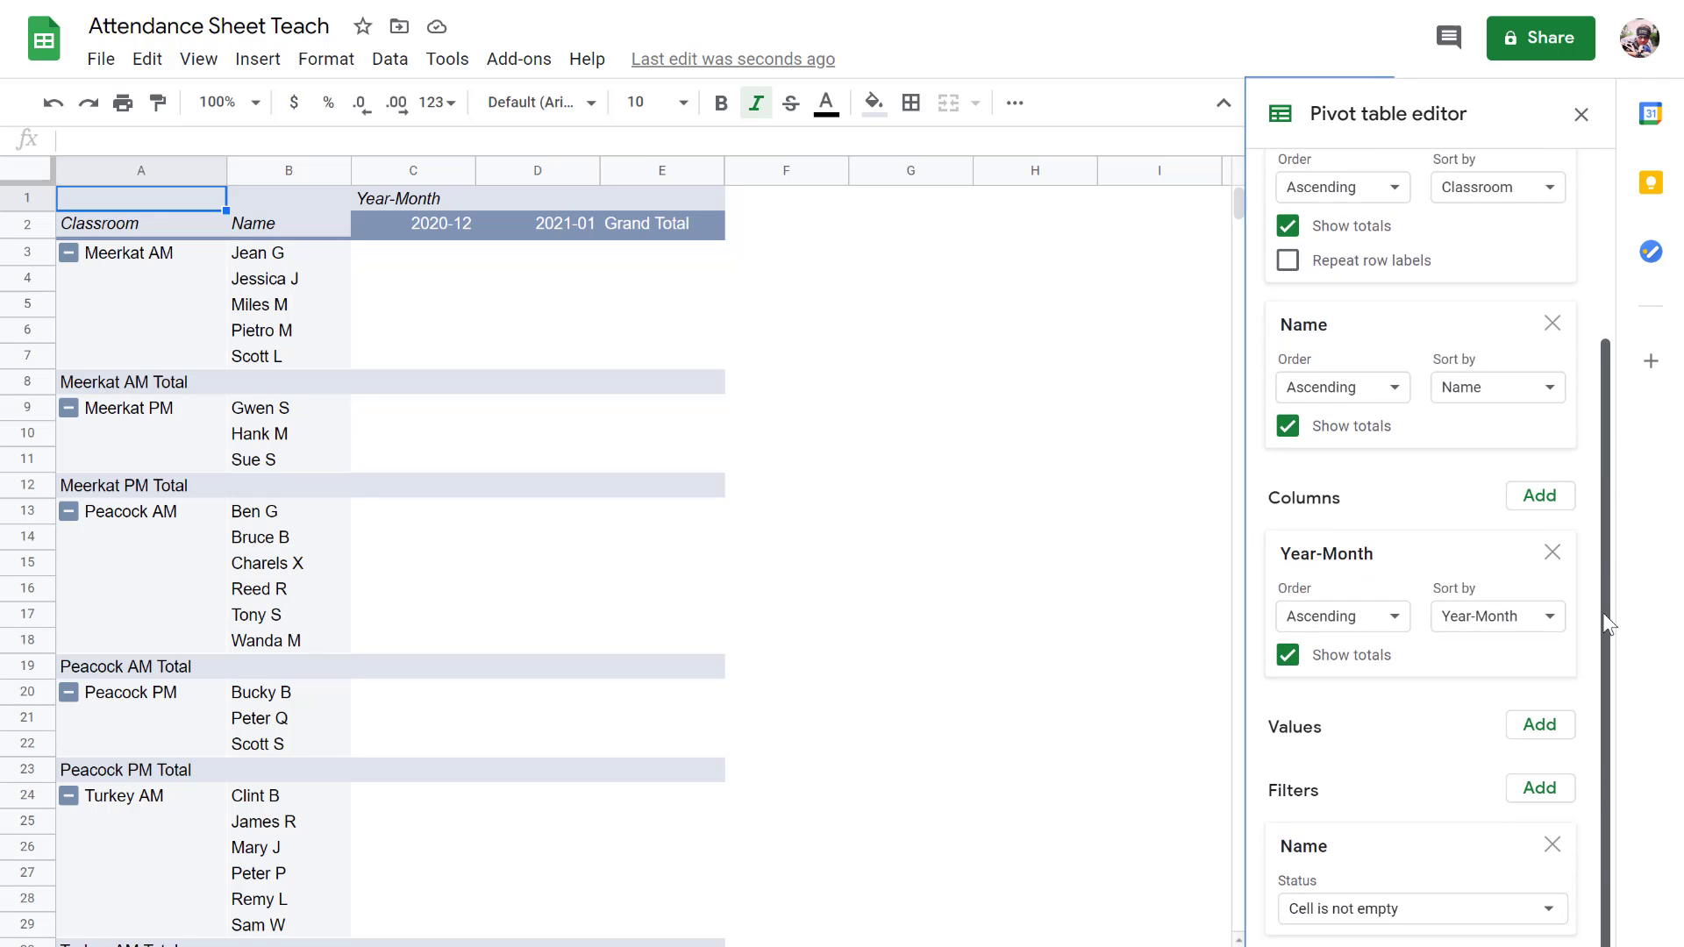
{"action": "left_click", "coordinate": [1545, 728]}
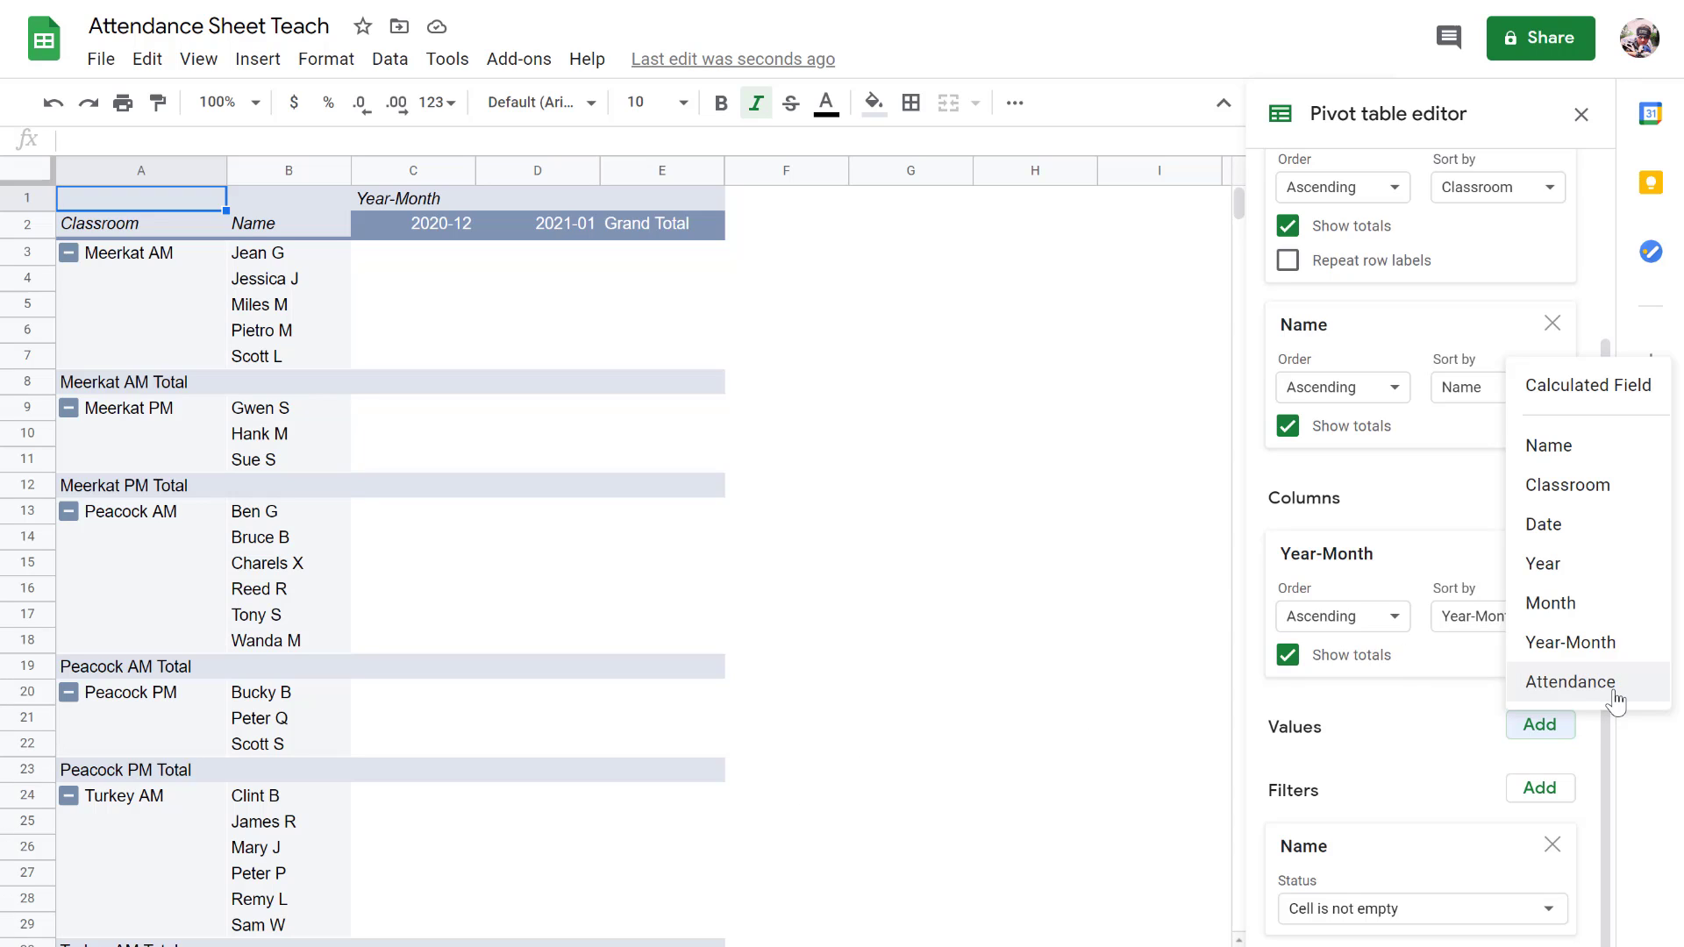
{"action": "left_click", "coordinate": [1586, 688]}
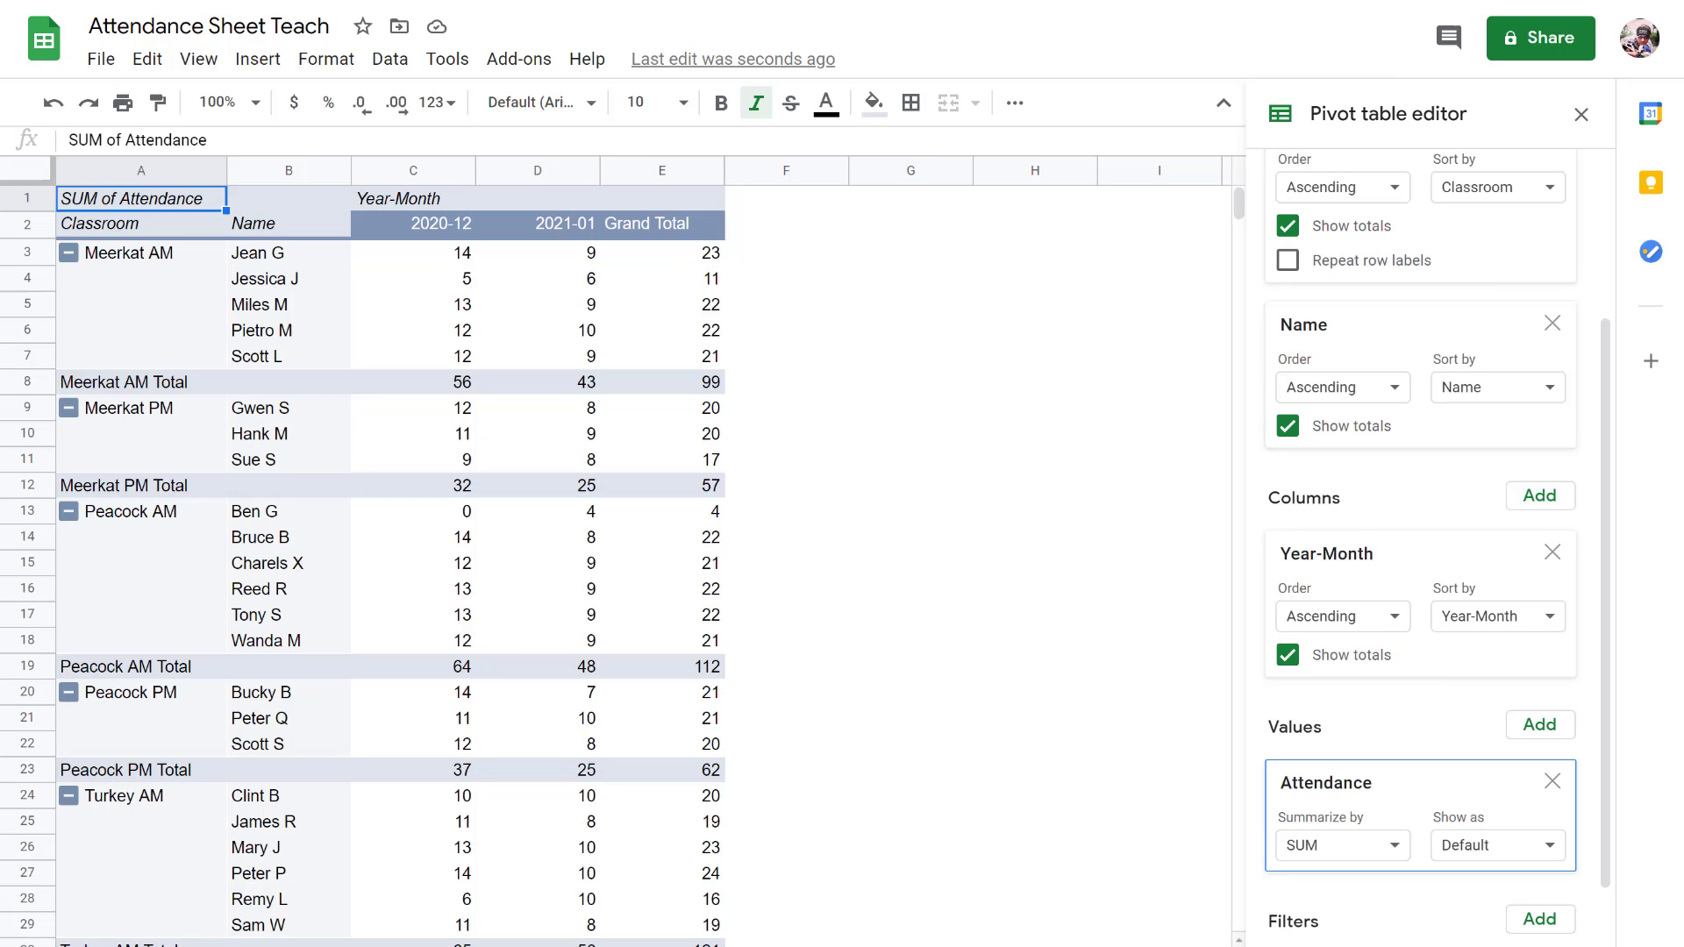
{"action": "key", "text": "ctrl+shift+Page_Up"}
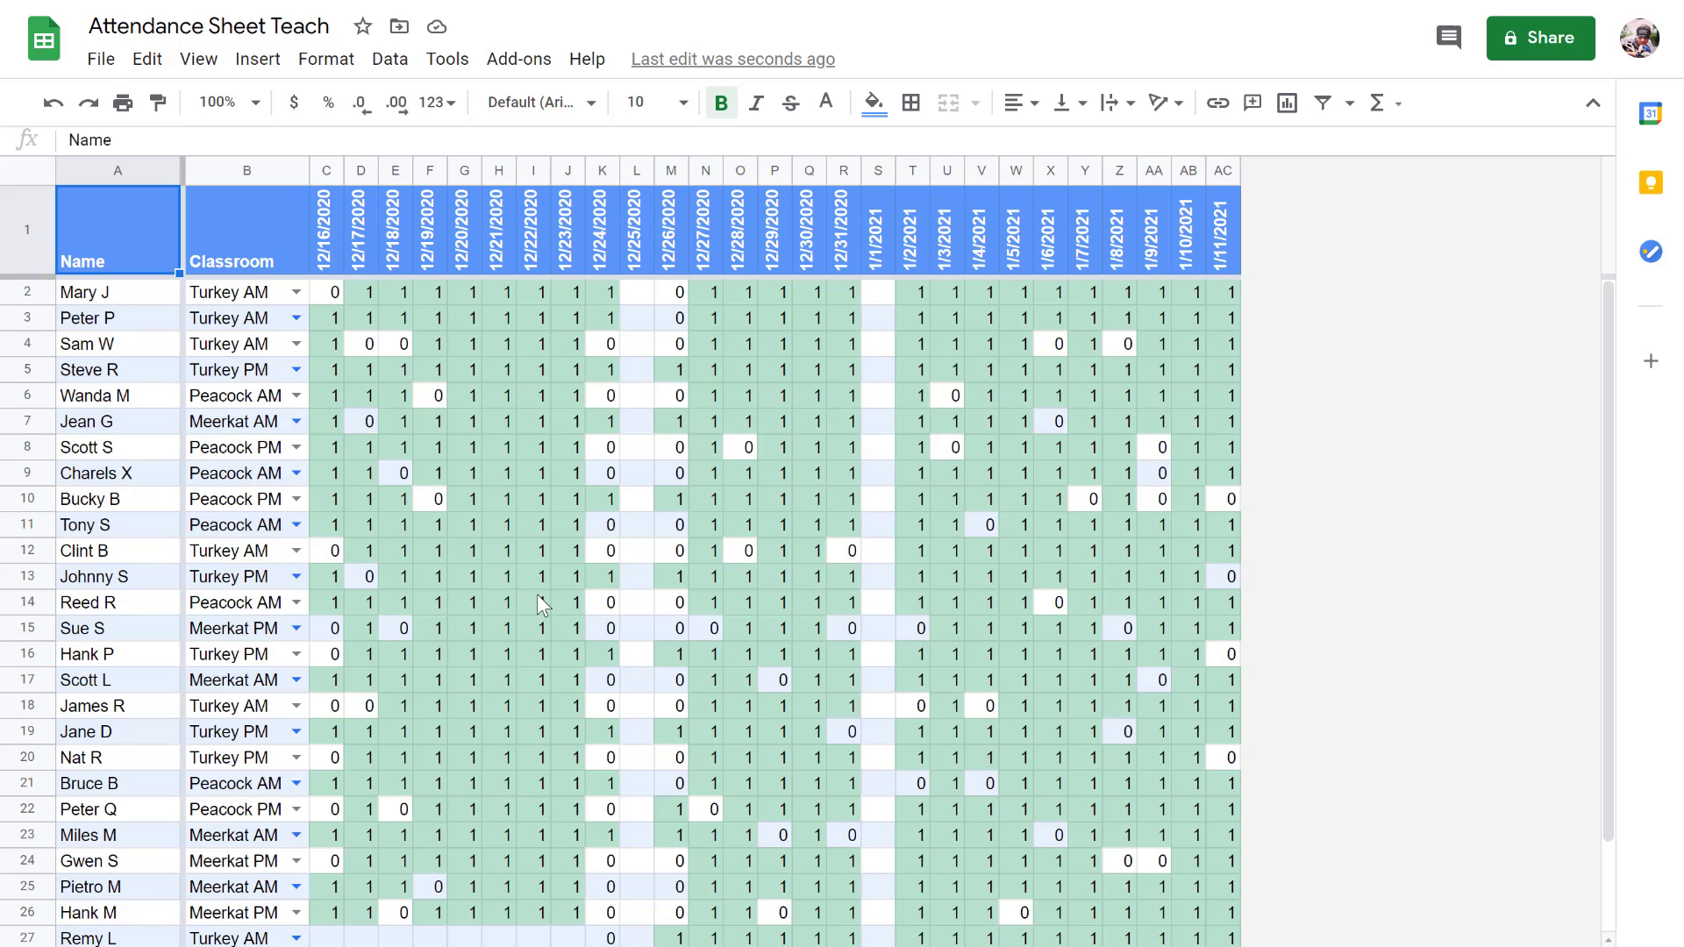
{"action": "scroll", "coordinate": [536, 593], "scroll_direction": "down", "scroll_amount": 3}
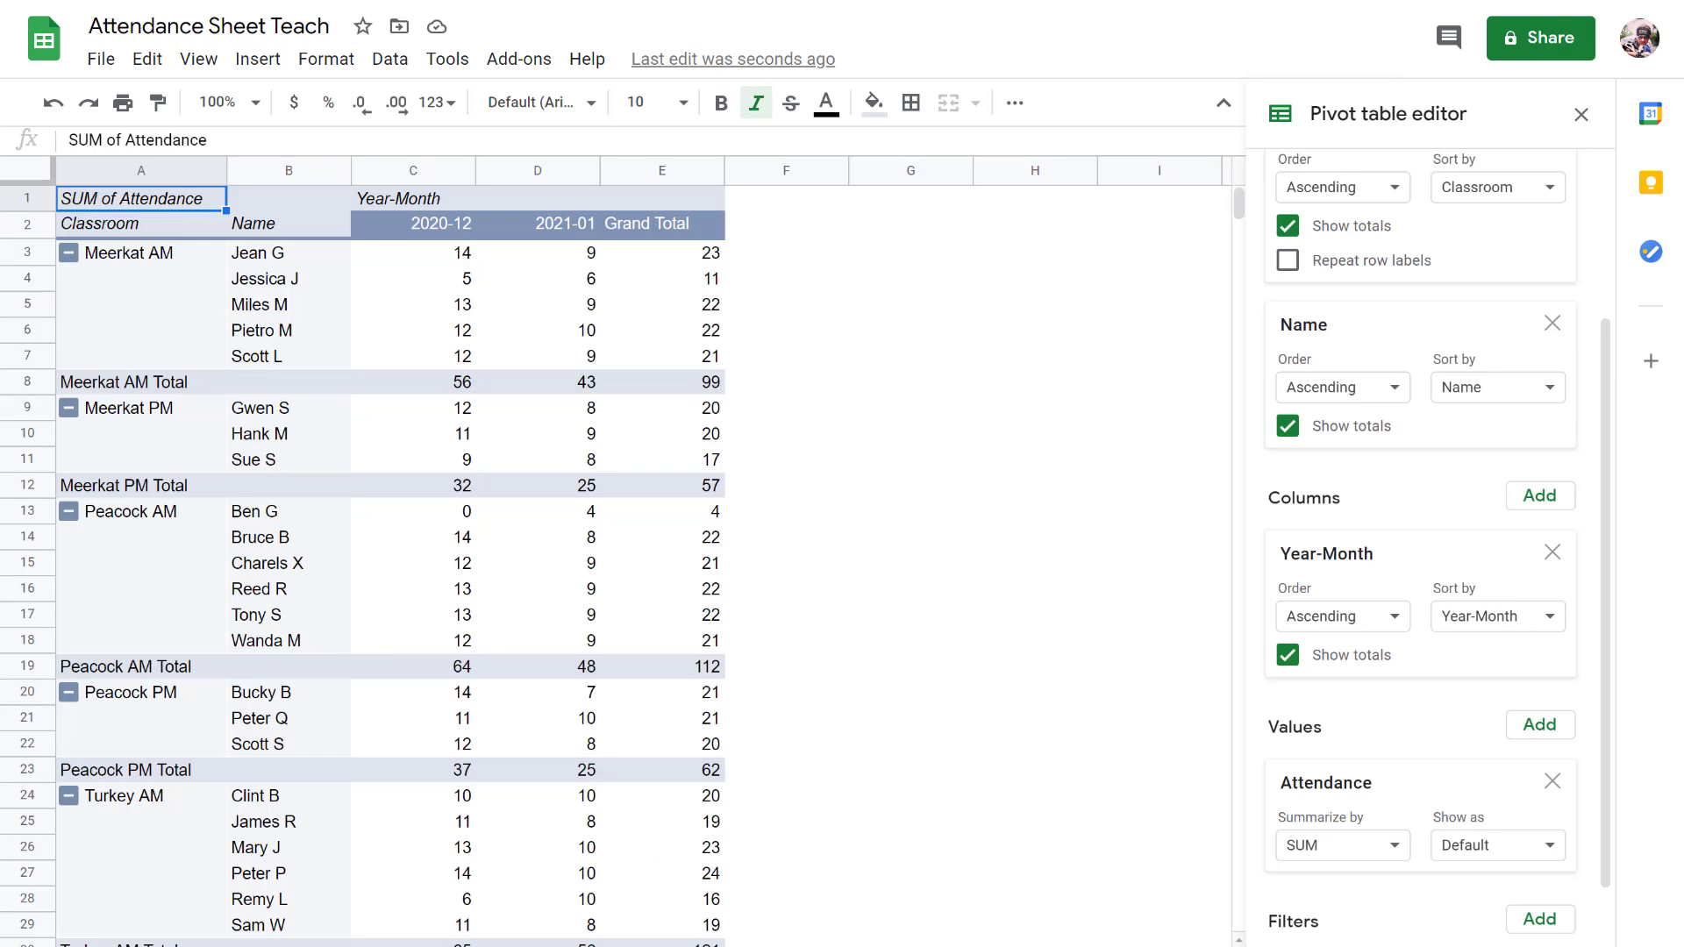
Step: Add Attendance as a second pivot table value summarized by COUNTA and check it against the last rows of the attendance grid
{"action": "left_click", "coordinate": [1539, 733]}
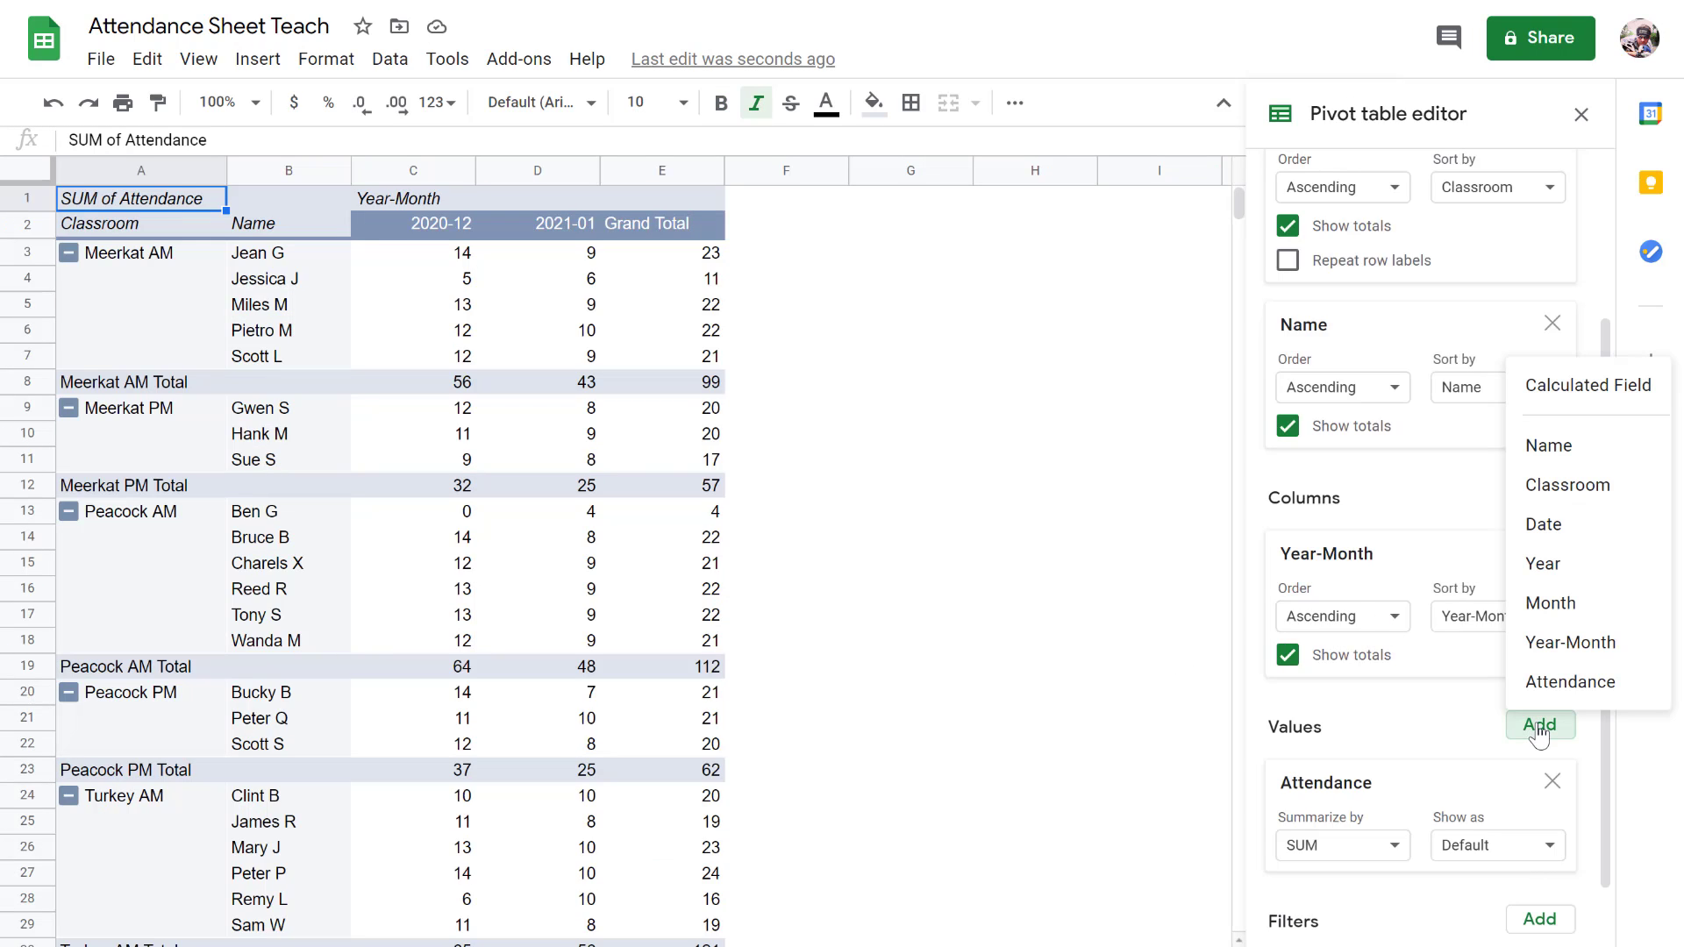
{"action": "left_click", "coordinate": [1568, 684]}
{"action": "left_click_drag", "start_coordinate": [1603, 663], "coordinate": [1598, 765]}
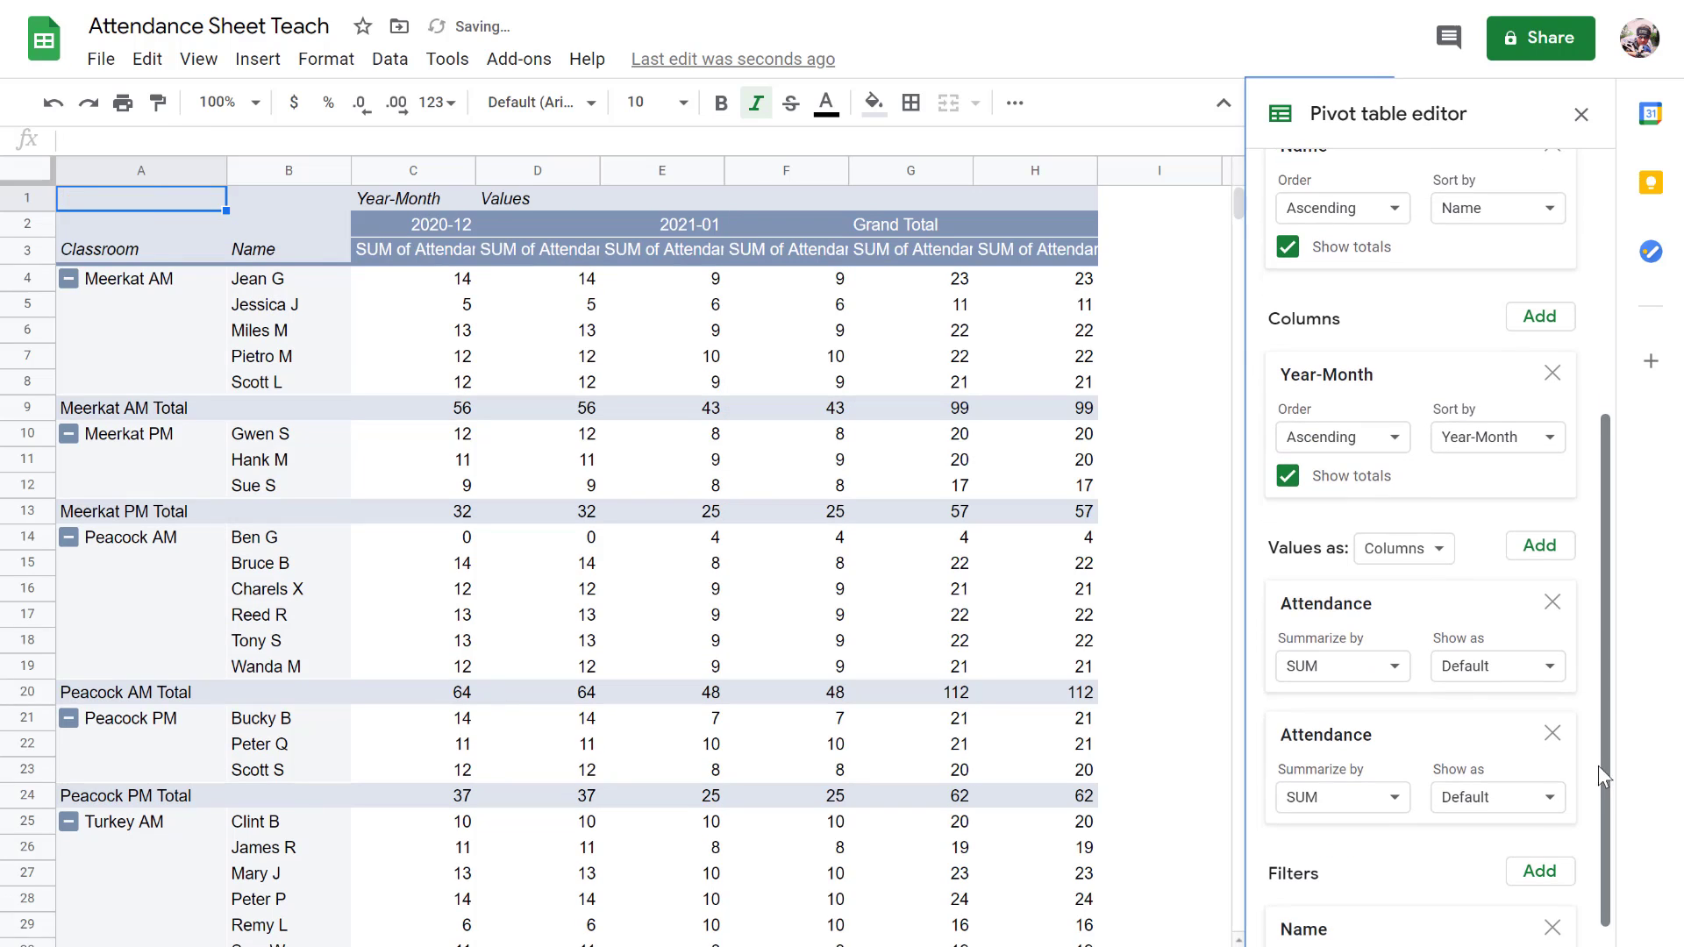
{"action": "left_click", "coordinate": [1384, 796]}
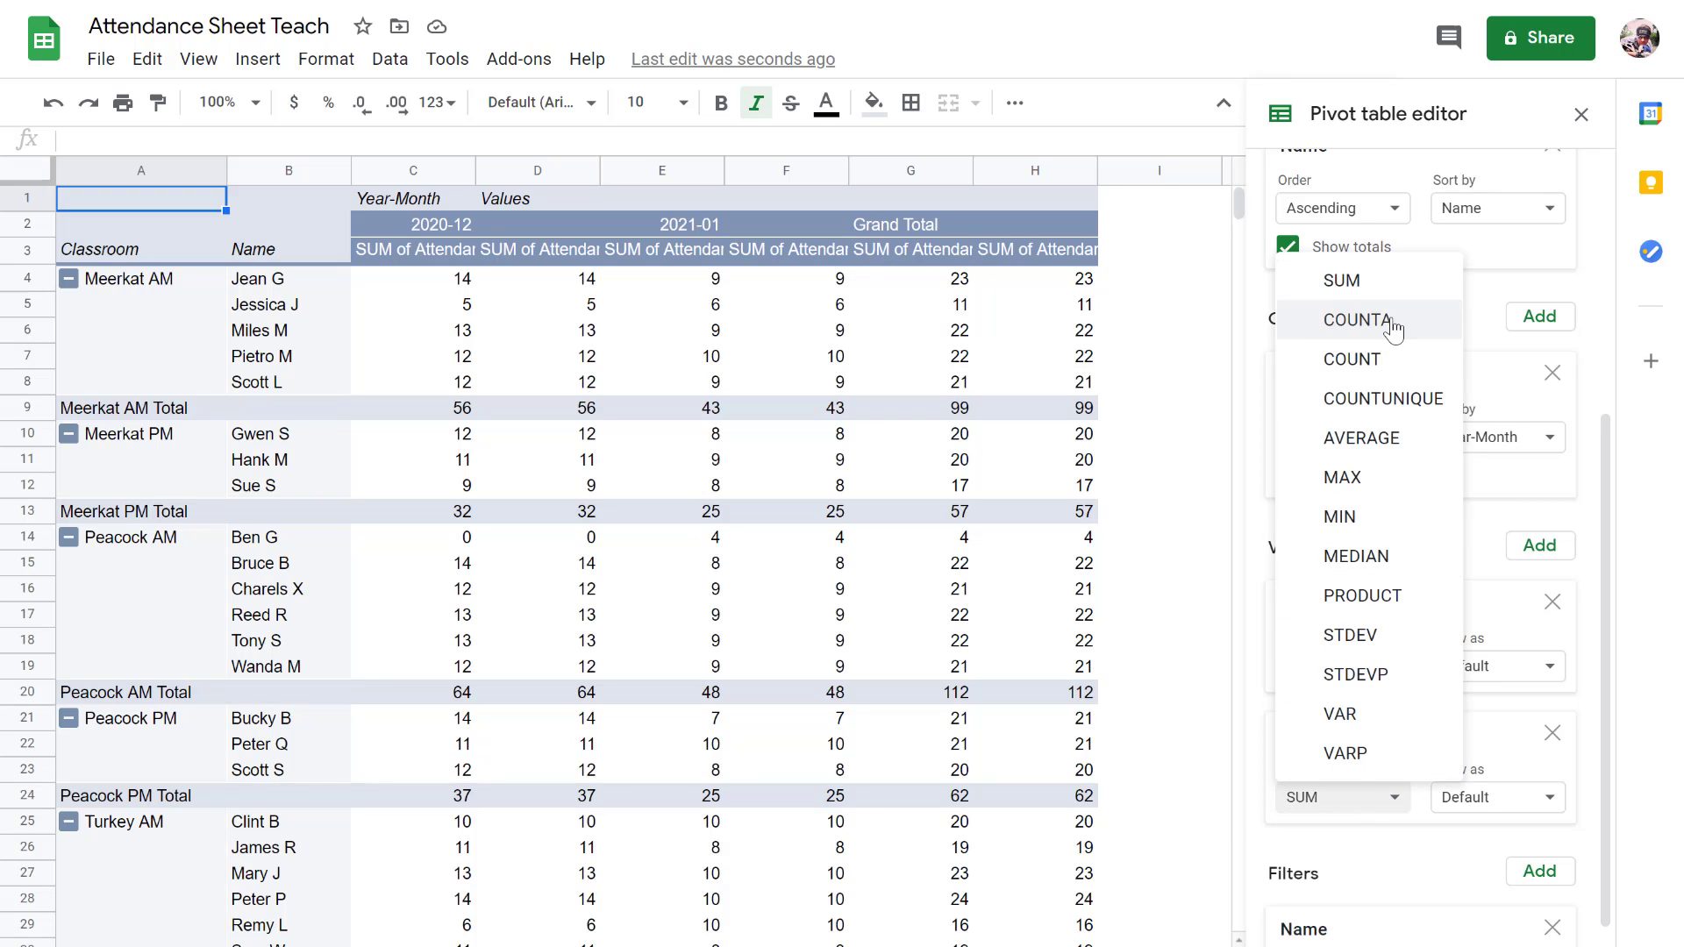
{"action": "left_click", "coordinate": [1358, 320]}
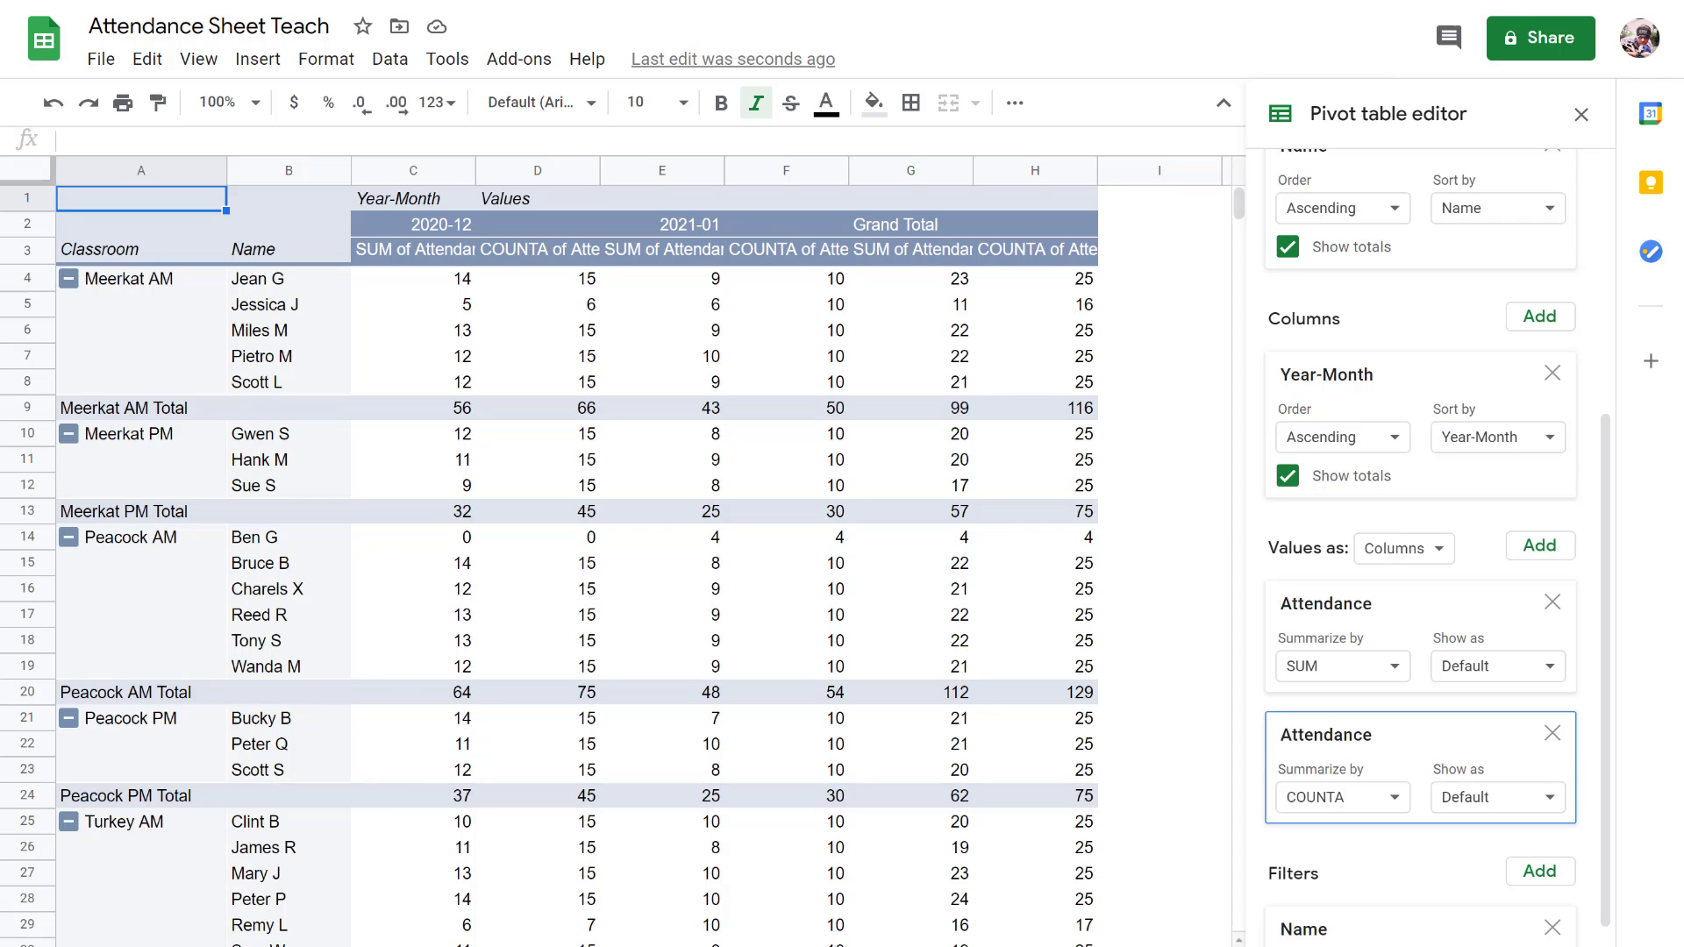
{"action": "left_click", "coordinate": [176, 946]}
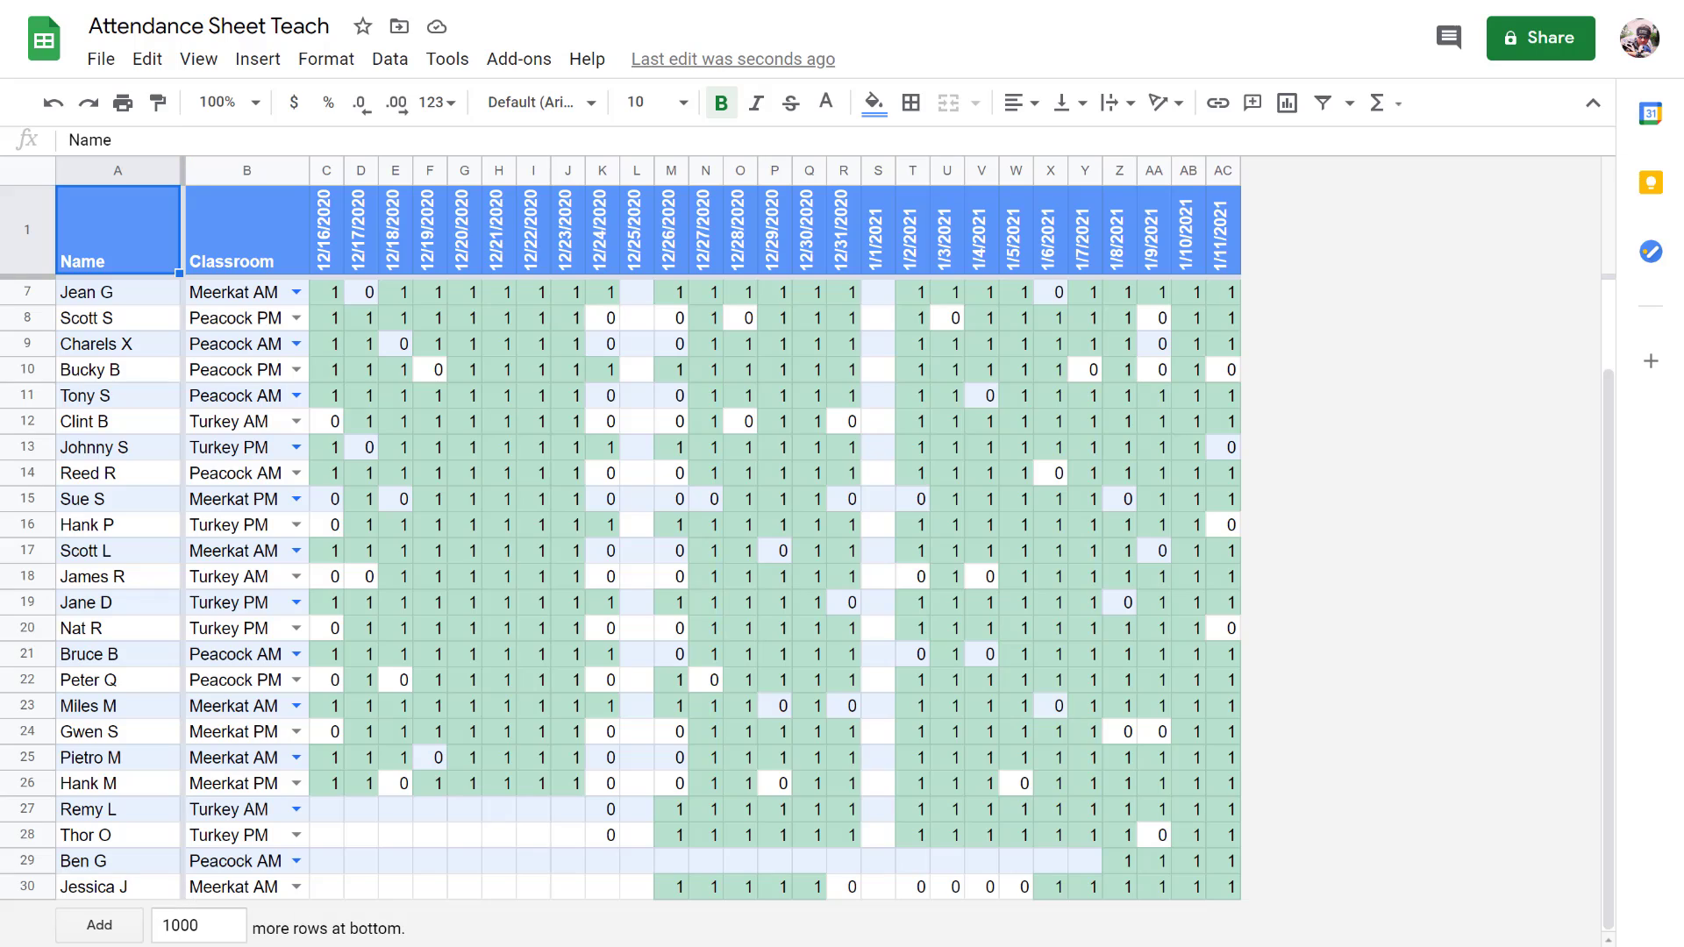
{"action": "left_click", "coordinate": [263, 946]}
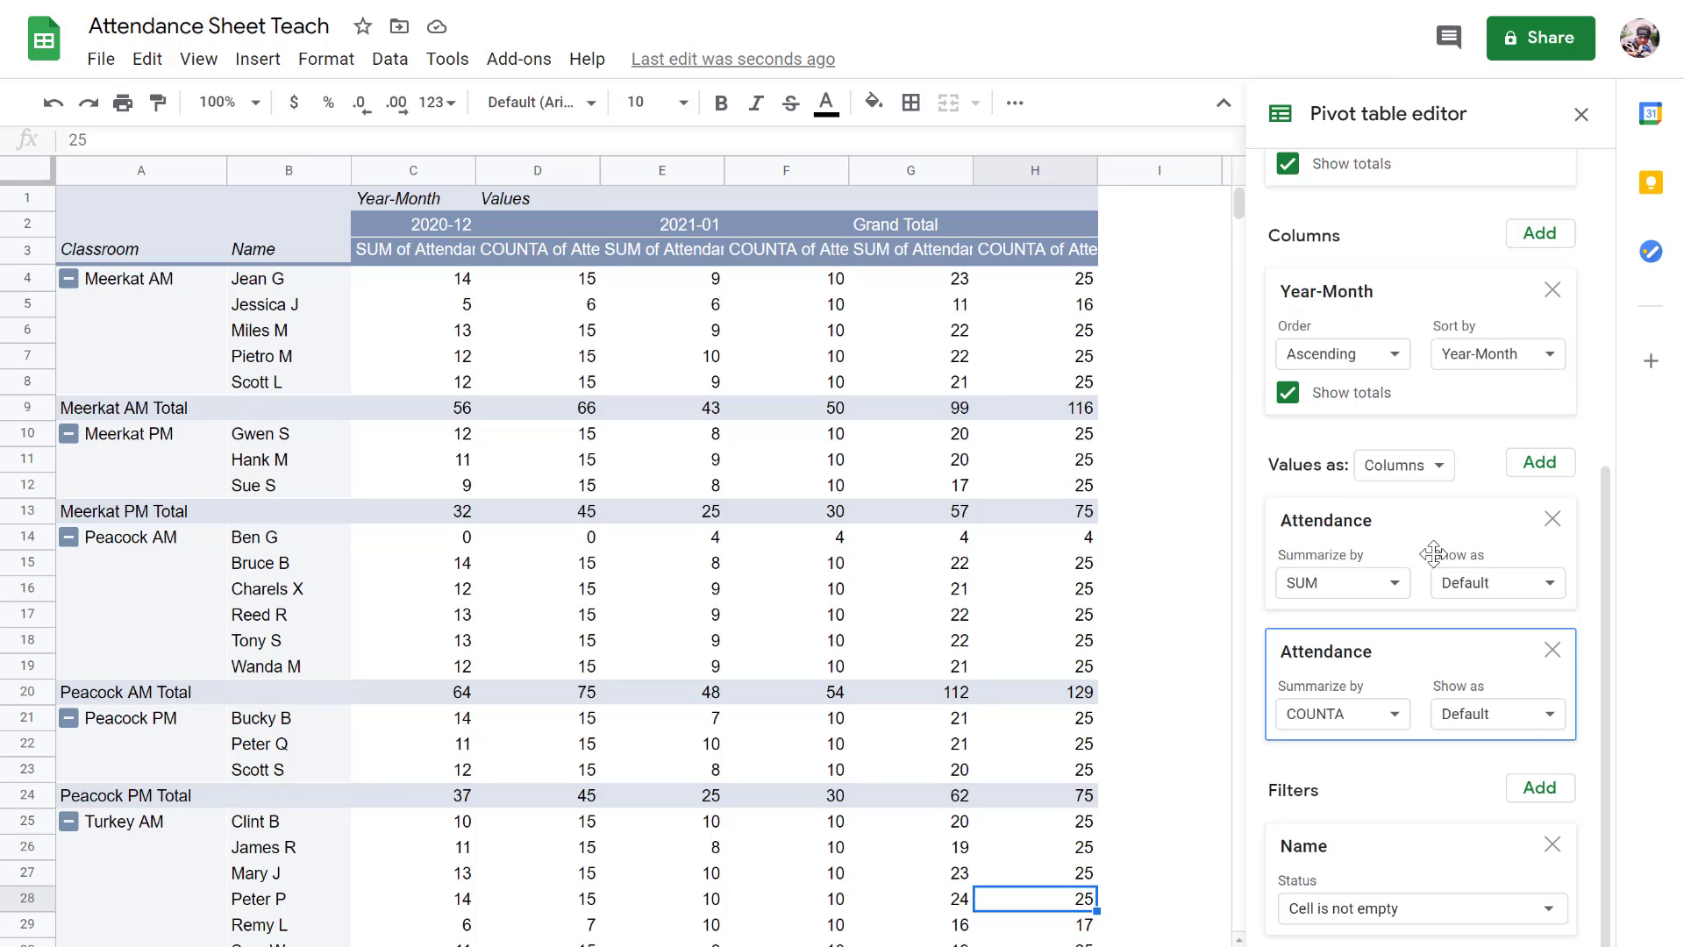
Step: Add a calculated field summarized by Custom with the formula =SUM(Attendance)/COUNTA(Attendance), and inspect its values for December 2020
{"action": "left_click", "coordinate": [1547, 467]}
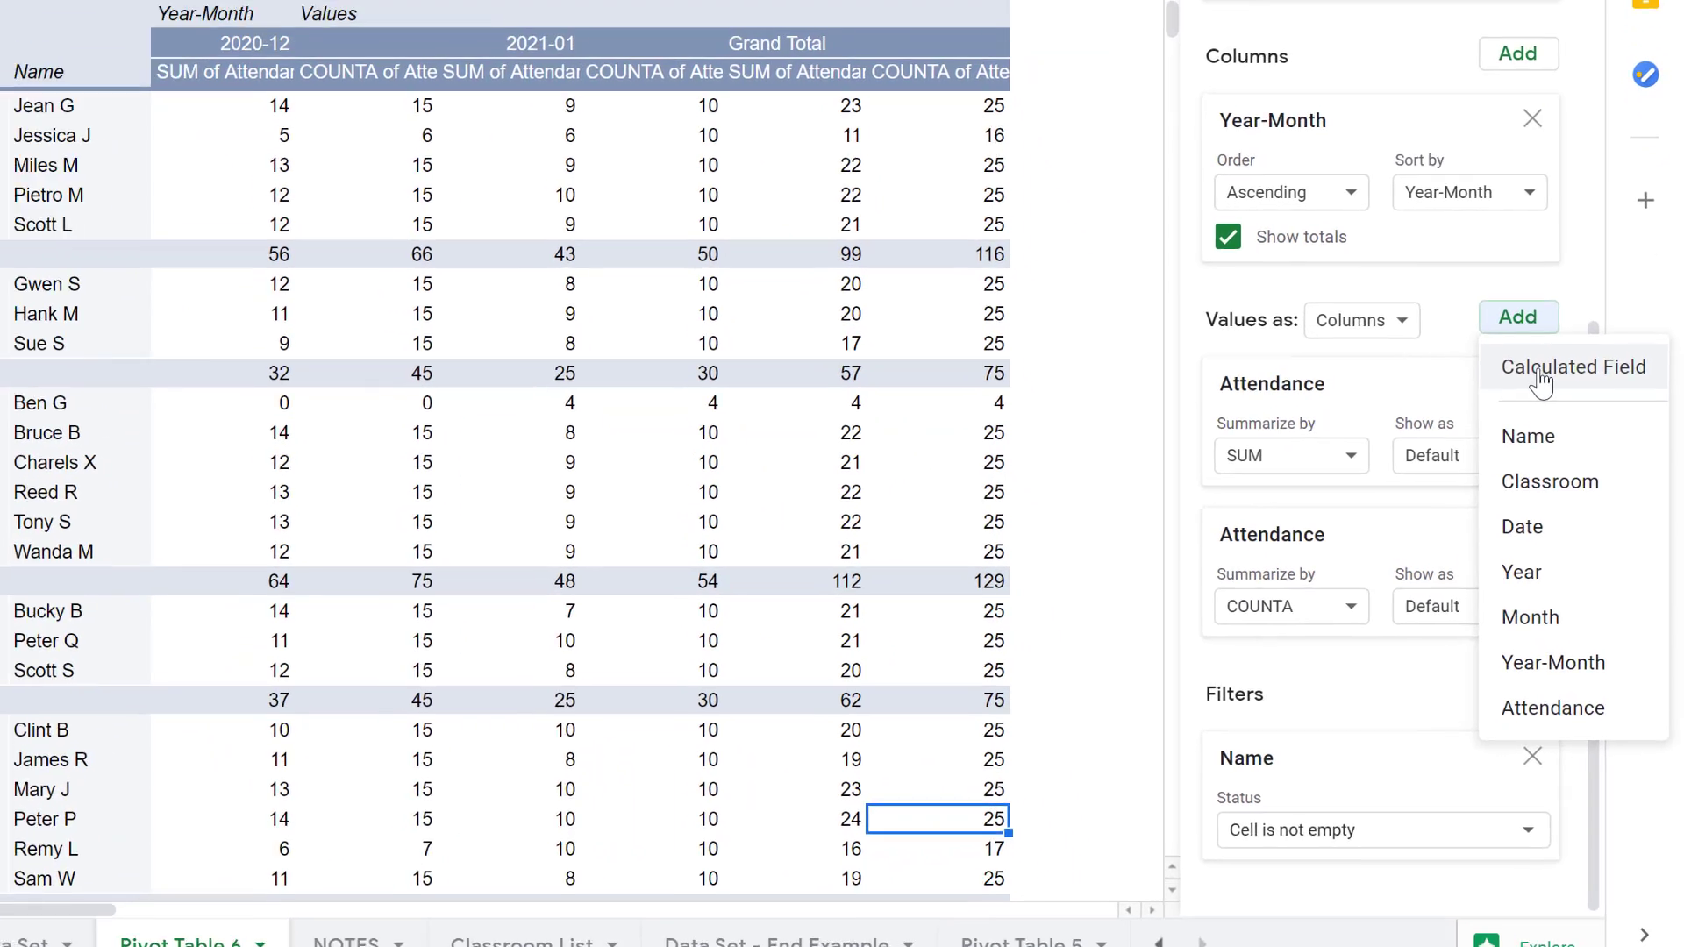
{"action": "left_click", "coordinate": [1579, 507]}
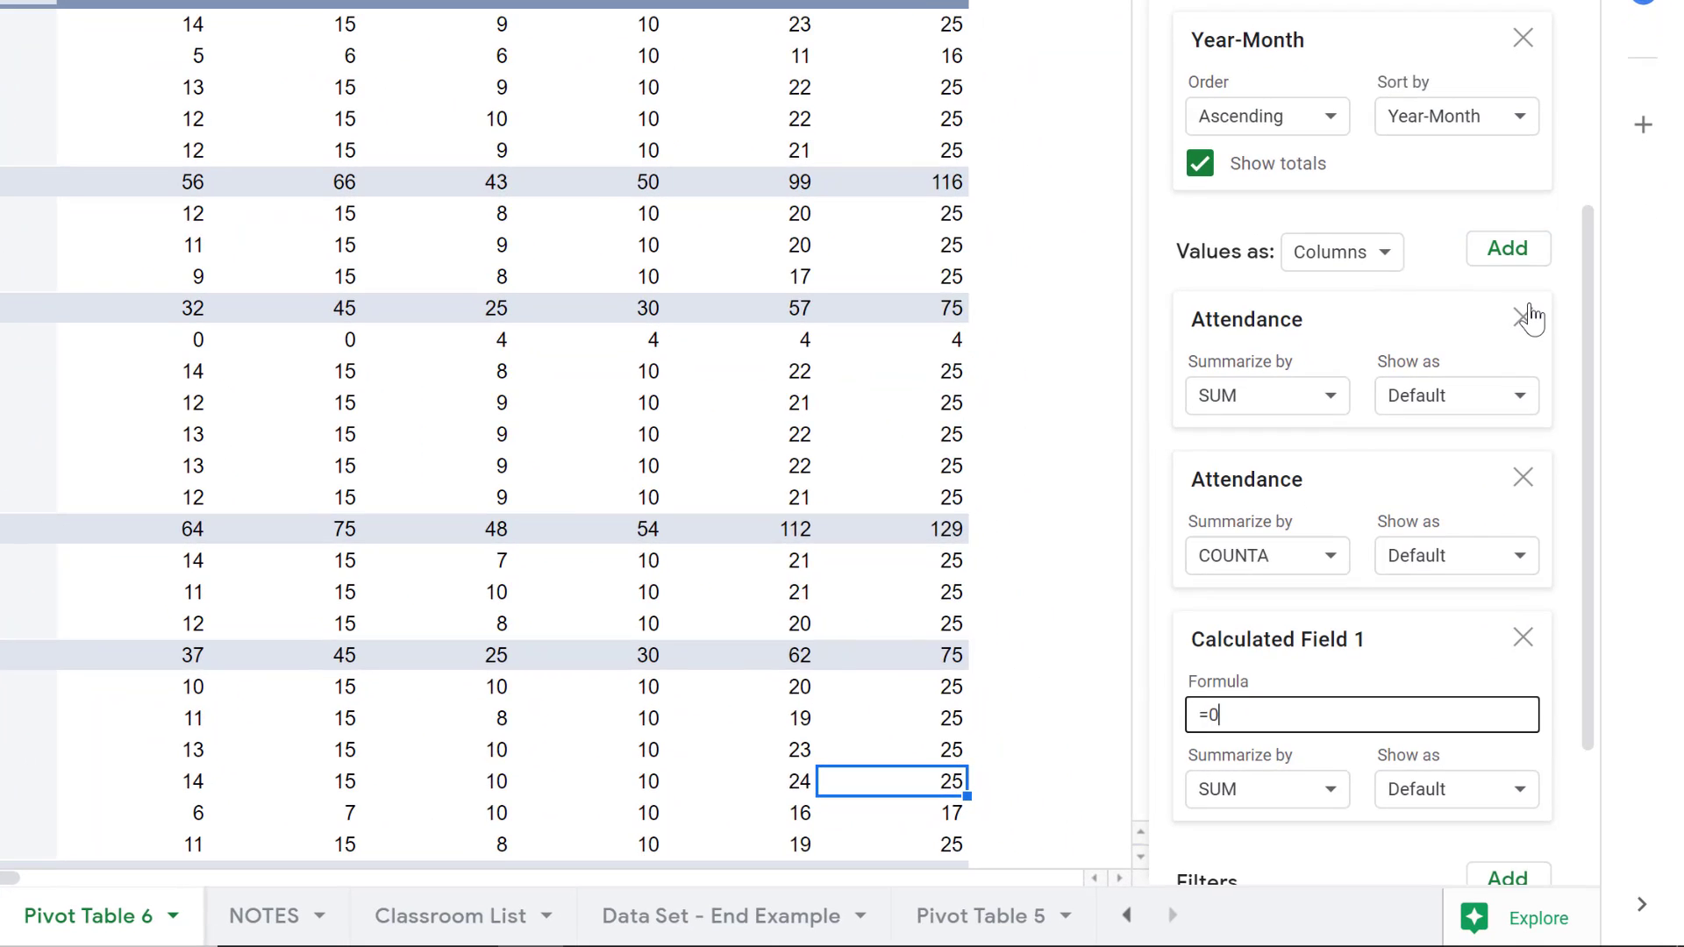
{"action": "left_click", "coordinate": [1332, 794]}
{"action": "left_click", "coordinate": [1260, 889]}
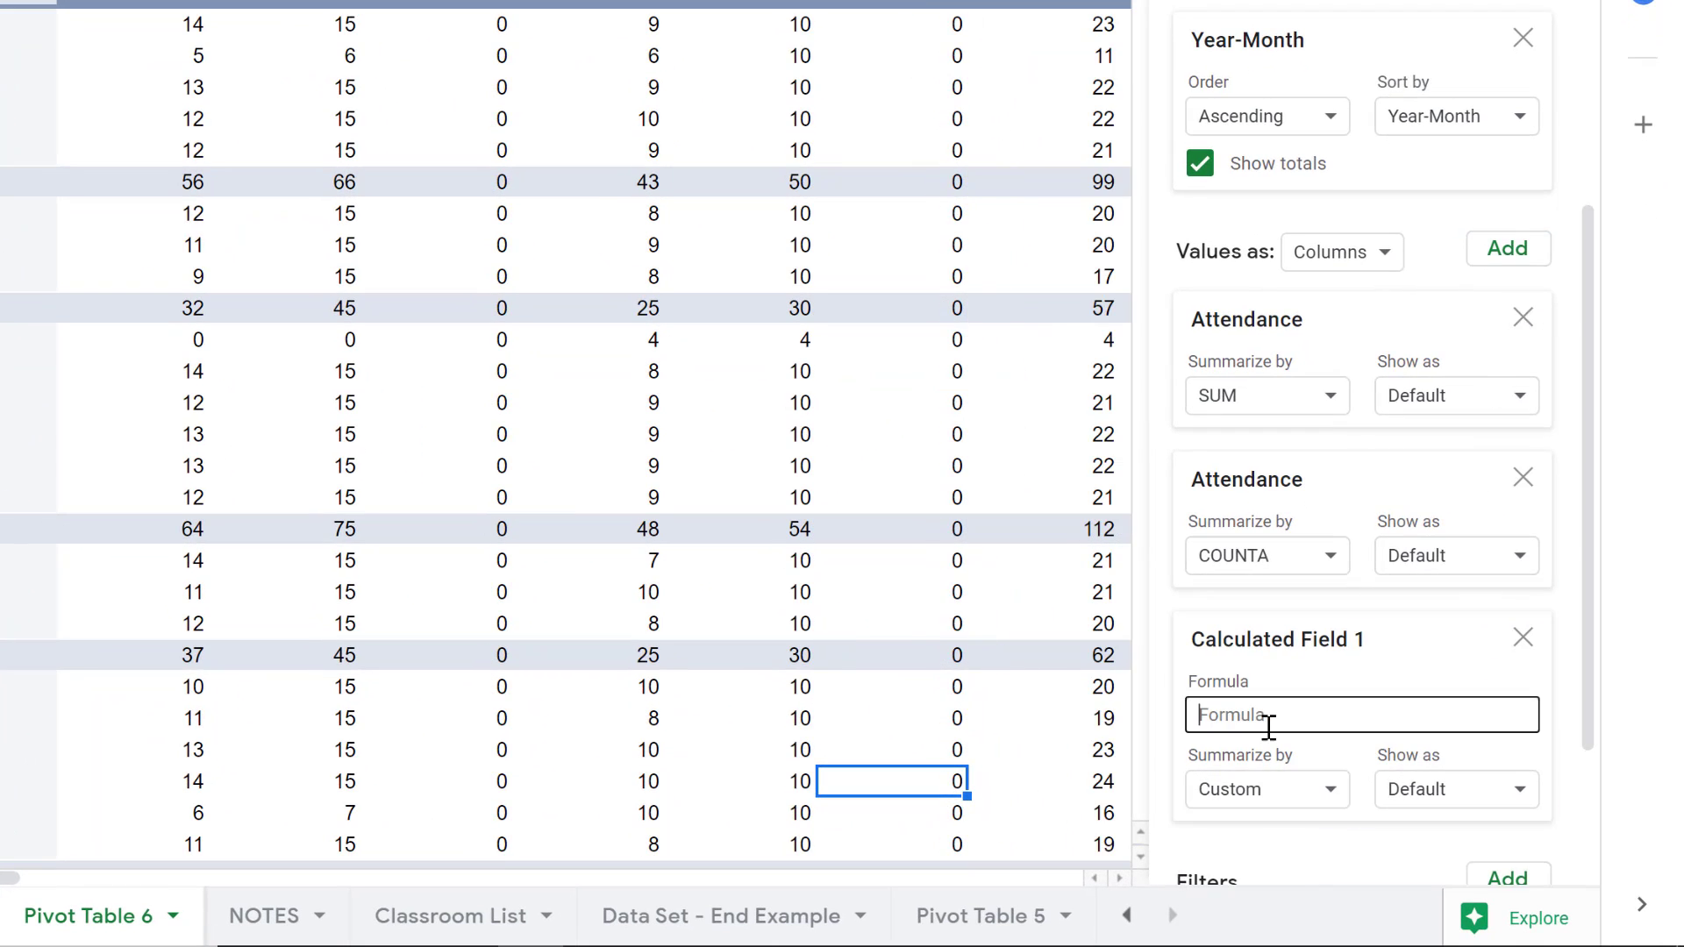
{"action": "type", "text": "="}
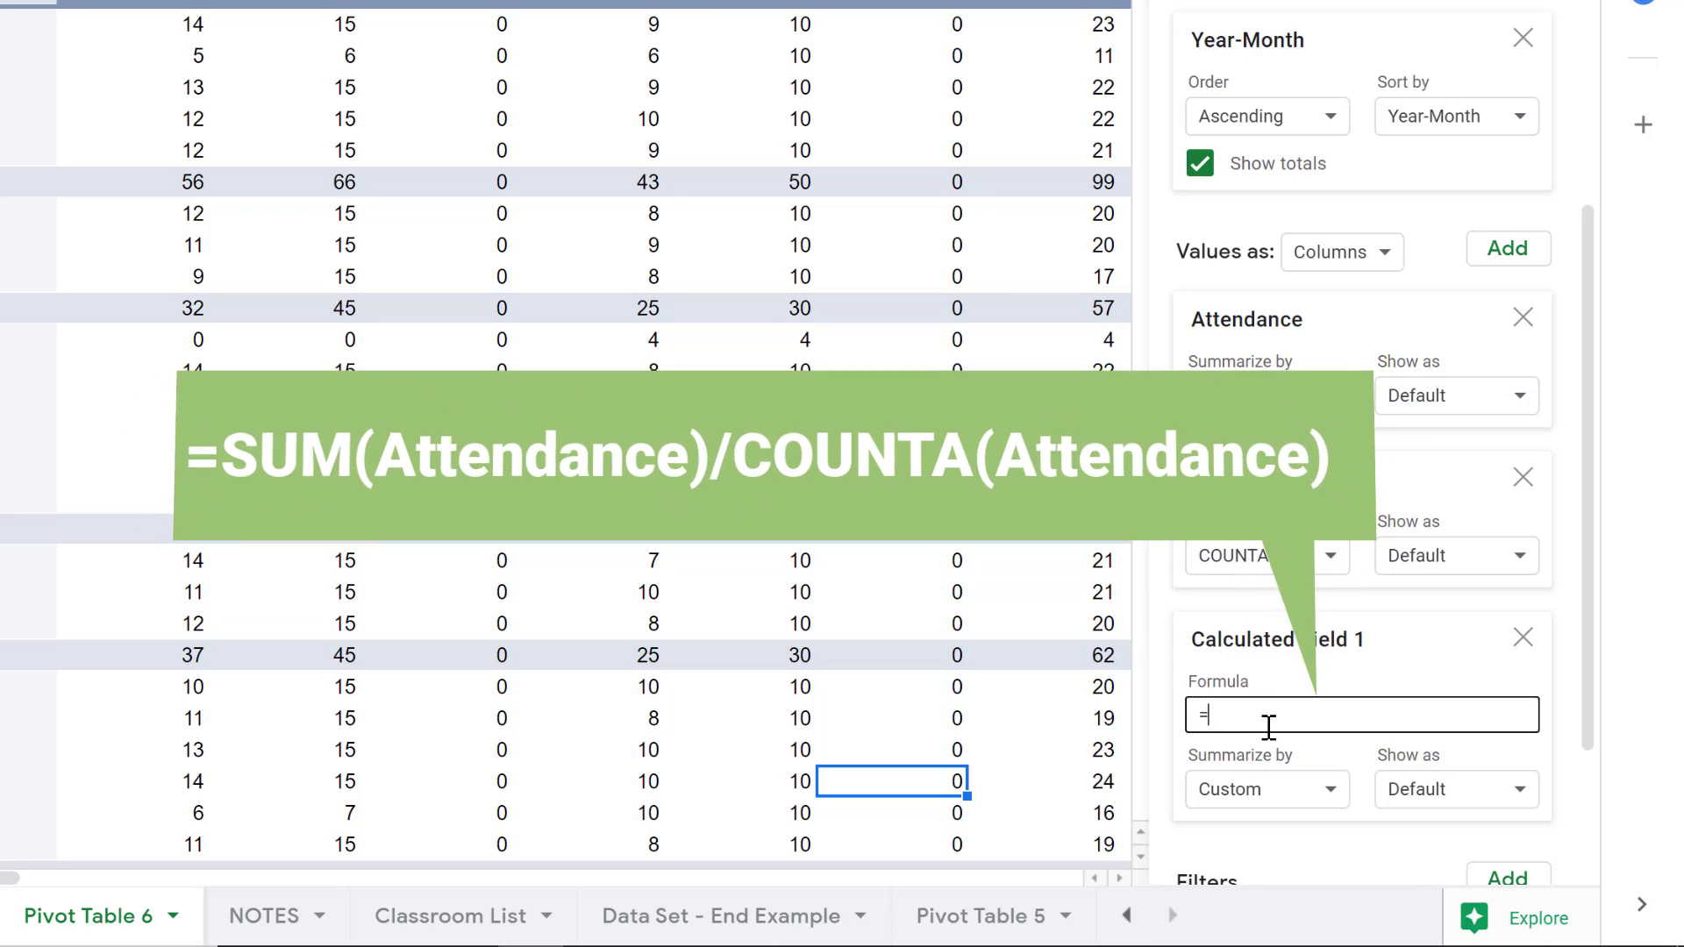
{"action": "type", "text": "SUM(Attendance)/COUNTA(Attendance)"}
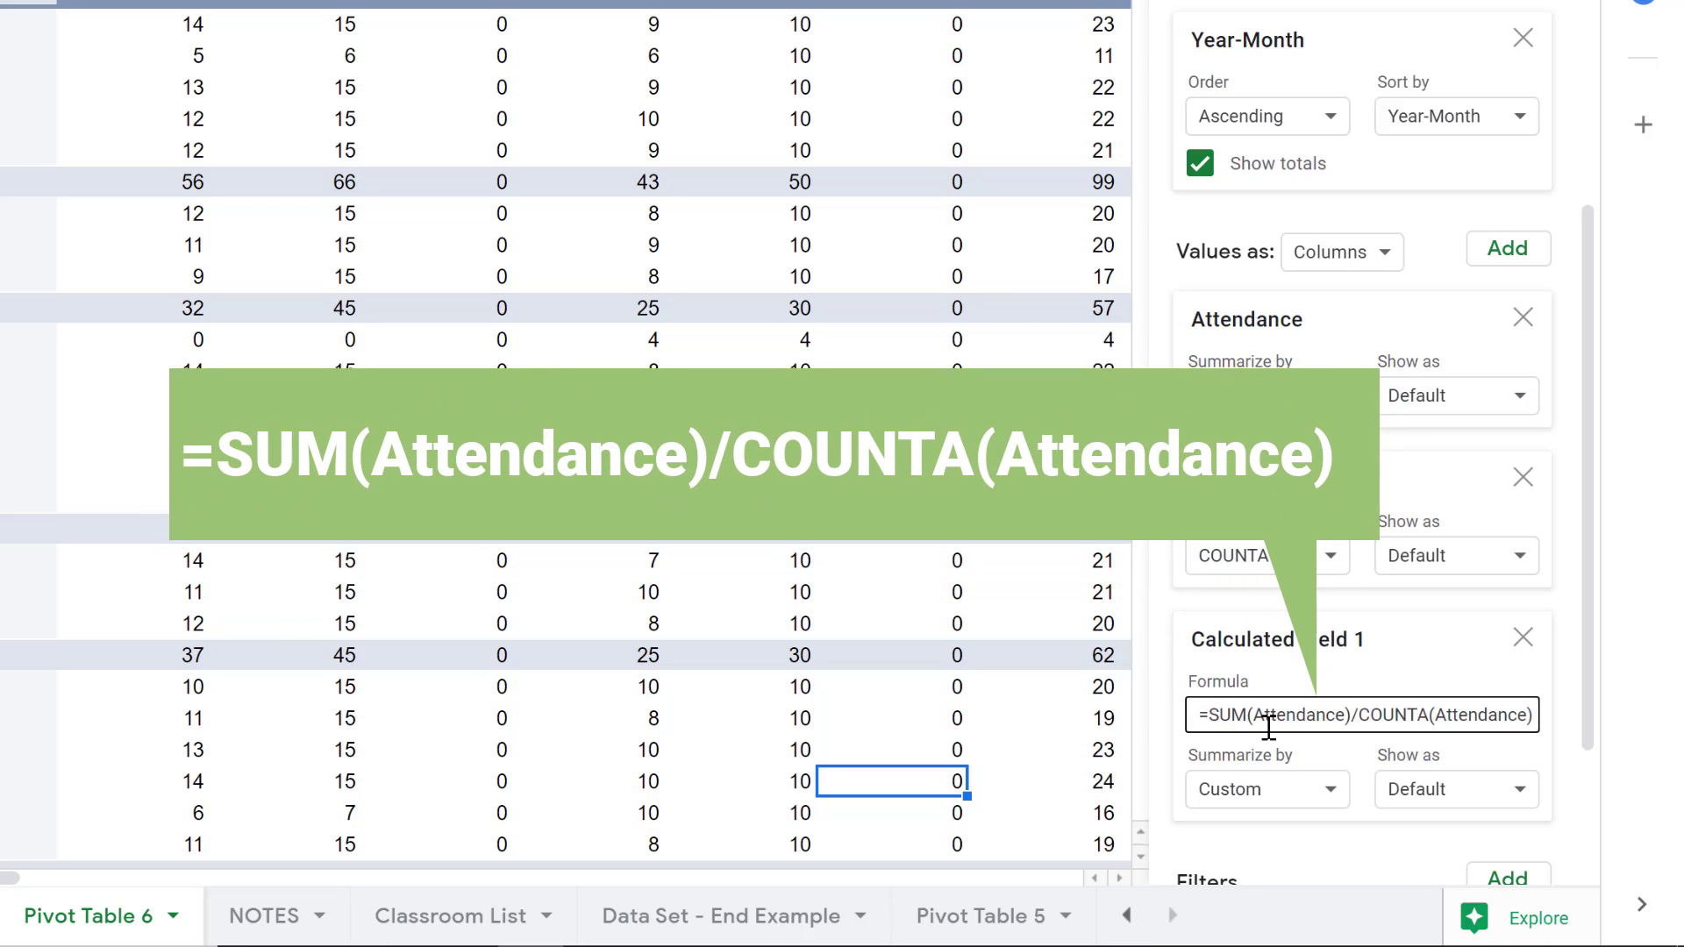
{"action": "key", "text": "Return"}
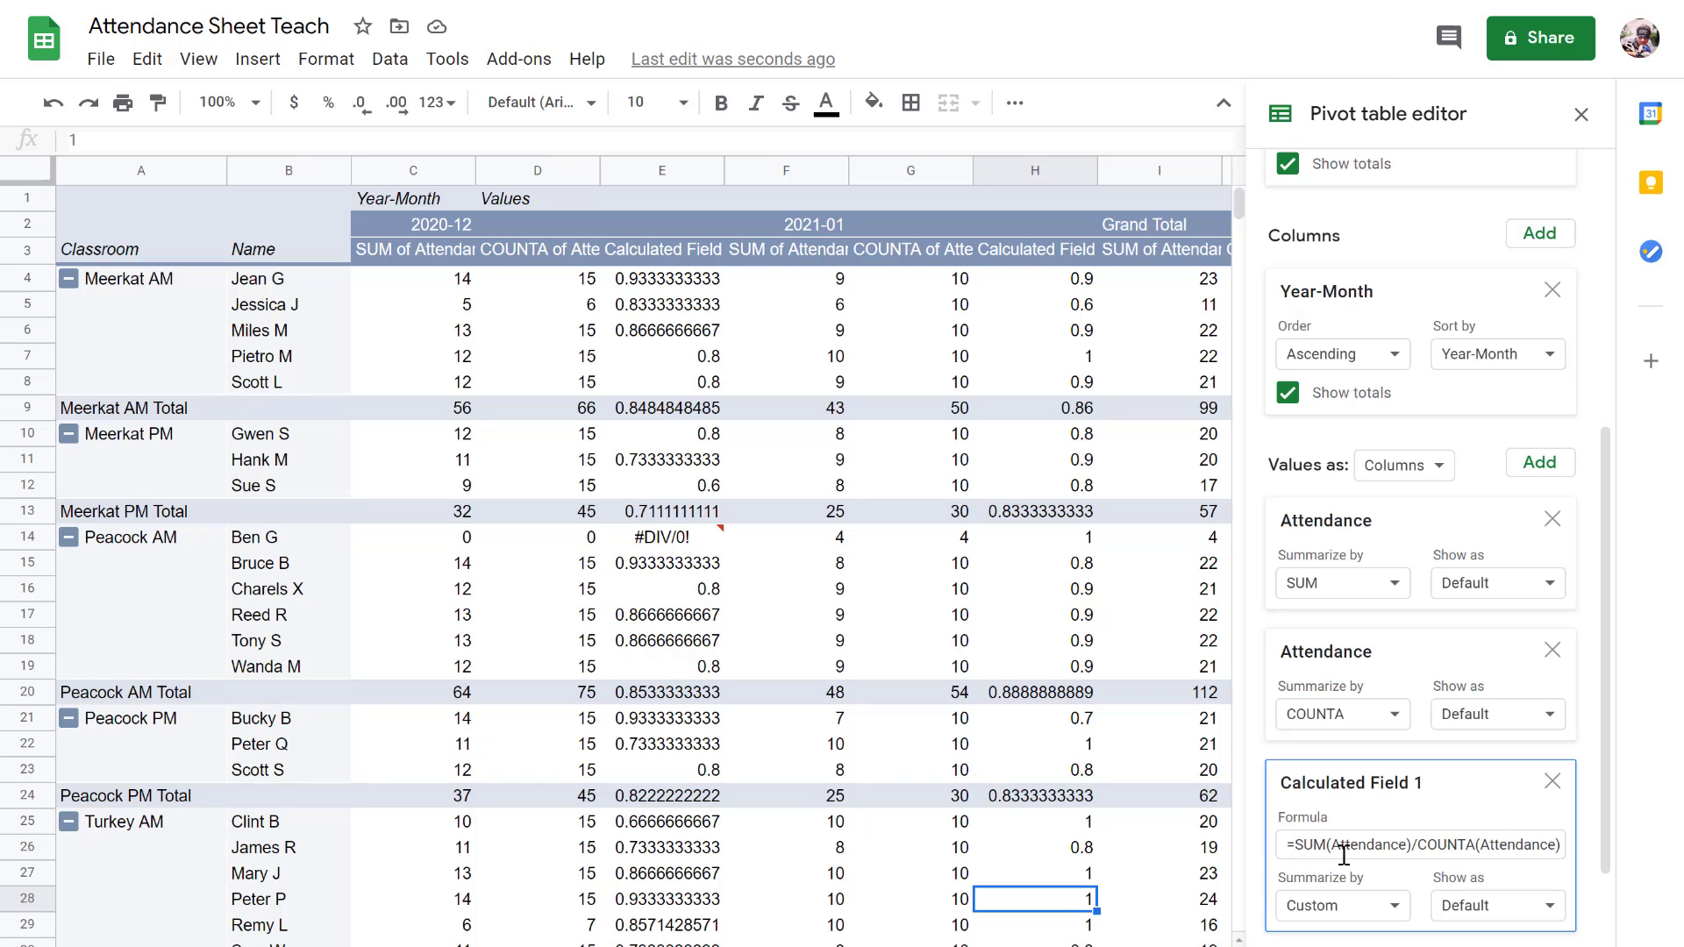
{"action": "left_click", "coordinate": [634, 281]}
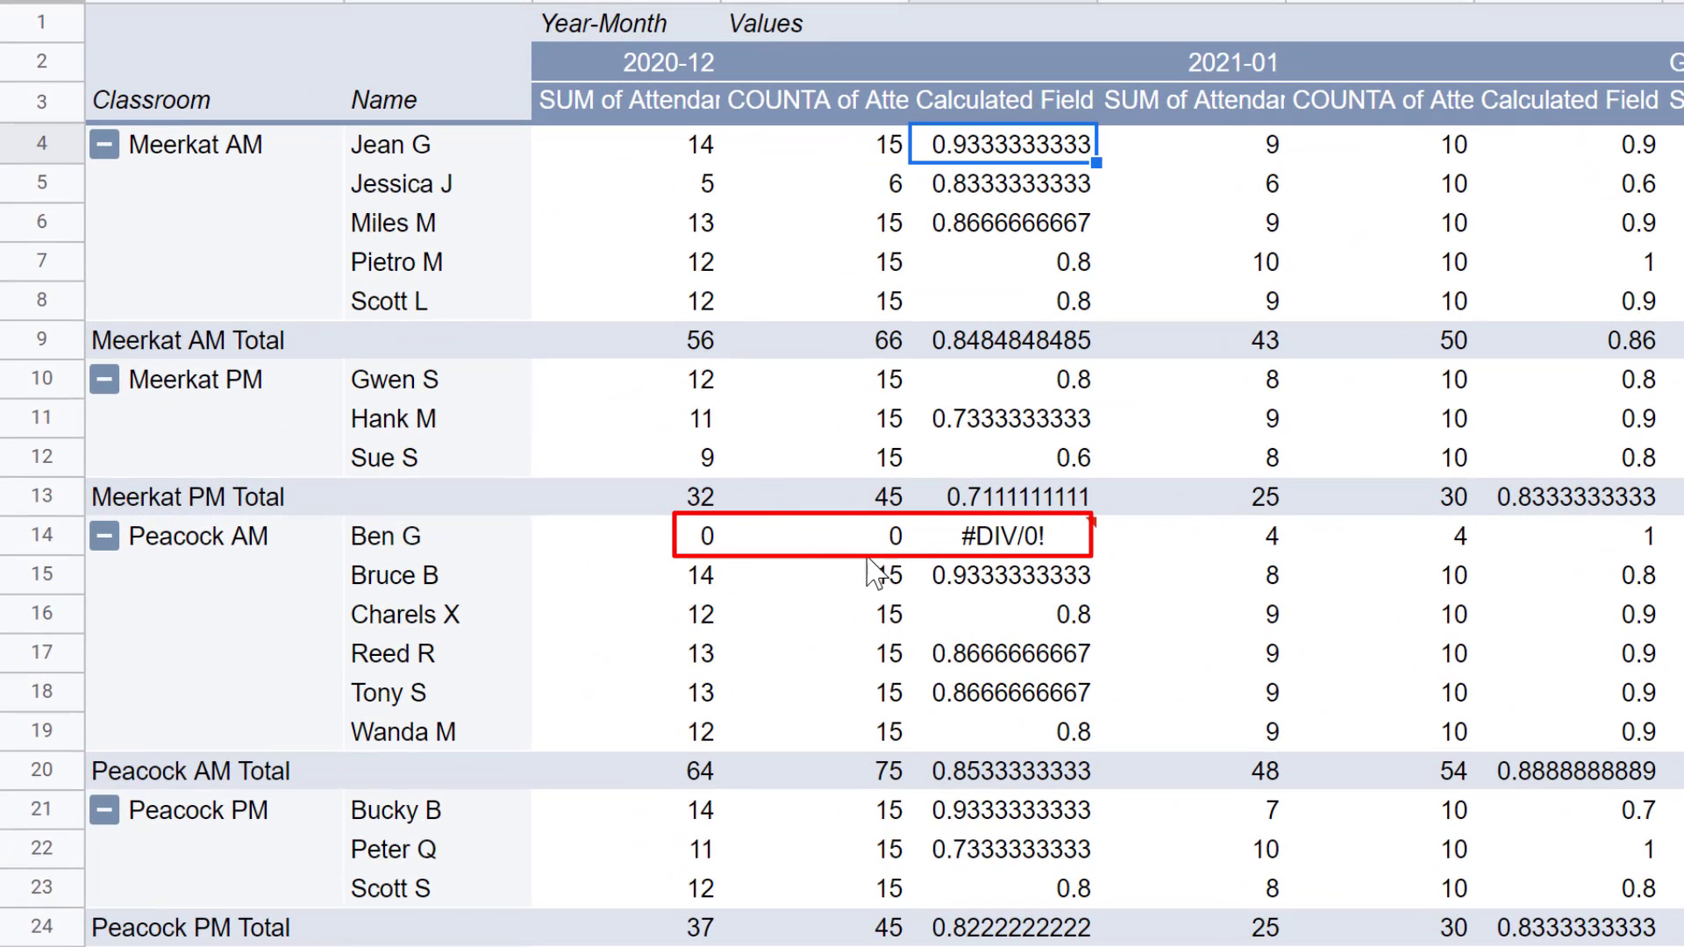
{"action": "mouse_move", "coordinate": [982, 533]}
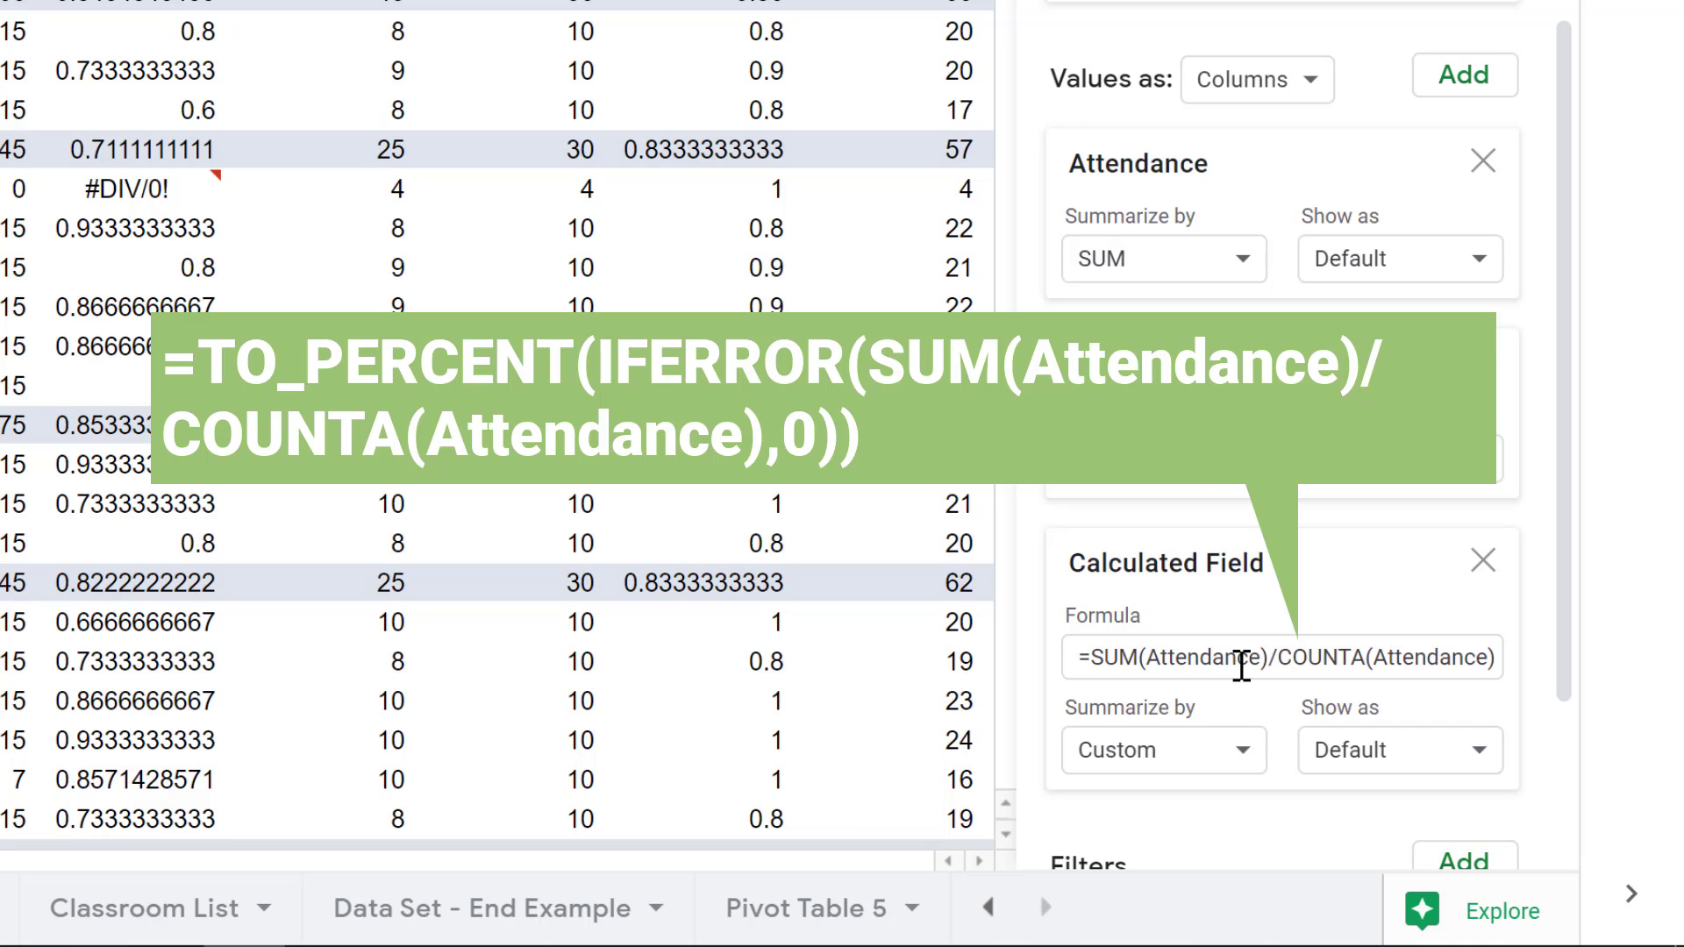
Step: Copy the SUM(Attendance)/COUNTA(Attendance) expression from the calculated field's formula
{"action": "left_click", "coordinate": [1241, 665]}
{"action": "left_click", "coordinate": [1176, 658]}
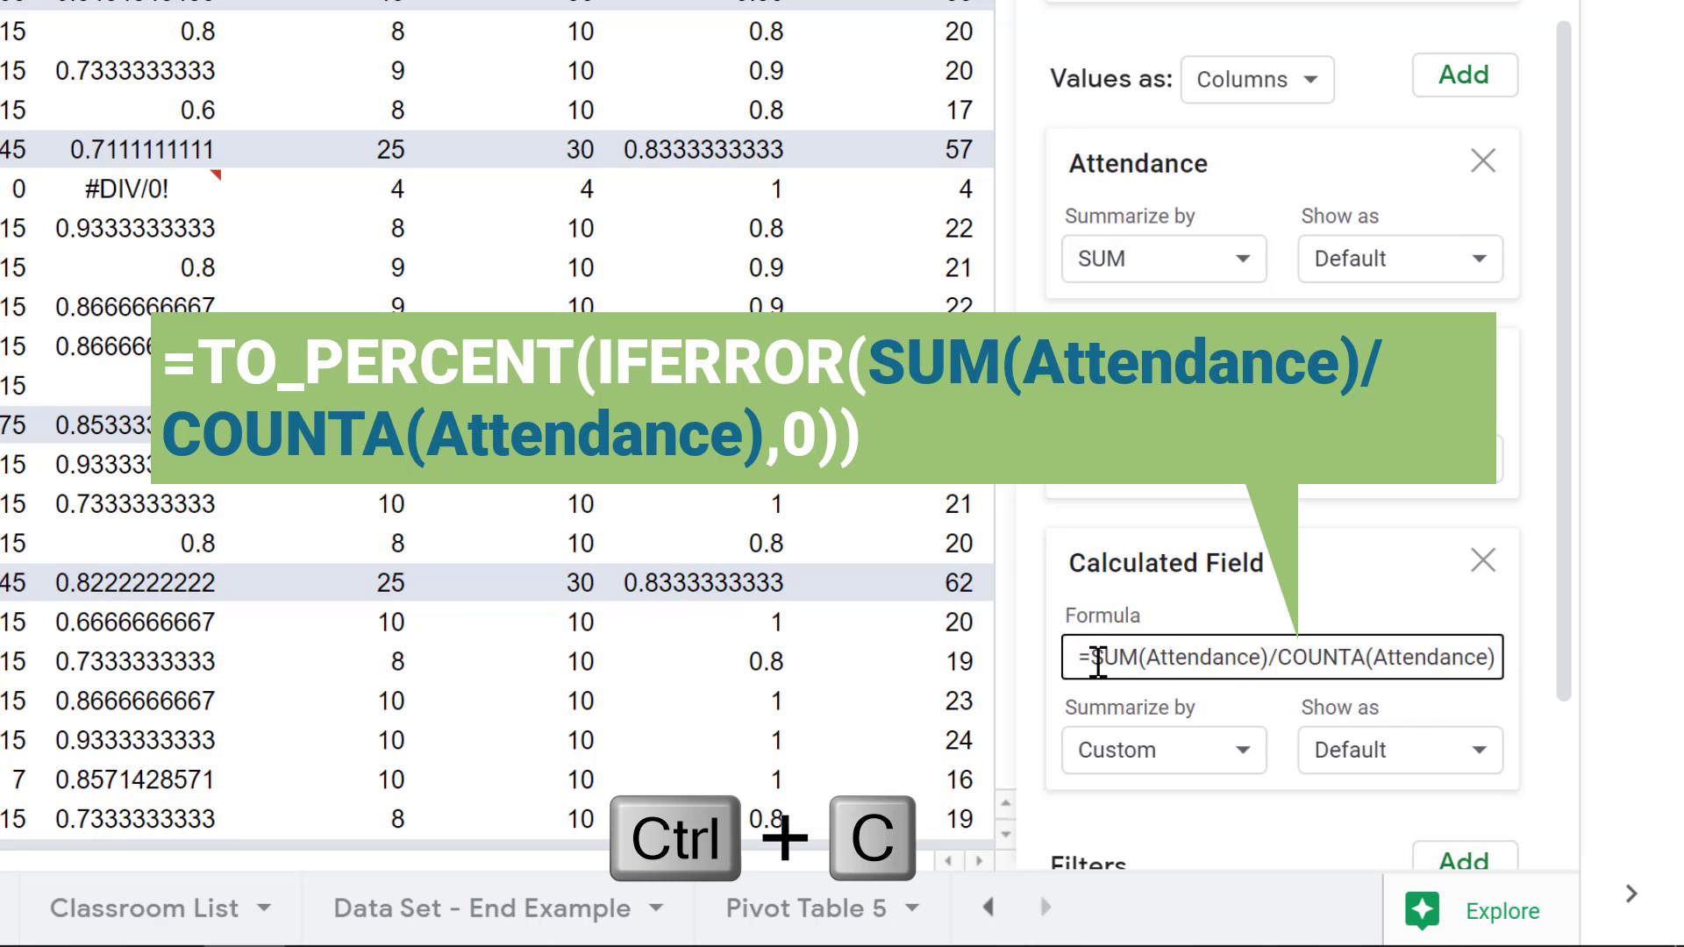
{"action": "left_click_drag", "start_coordinate": [1092, 666], "coordinate": [1574, 680]}
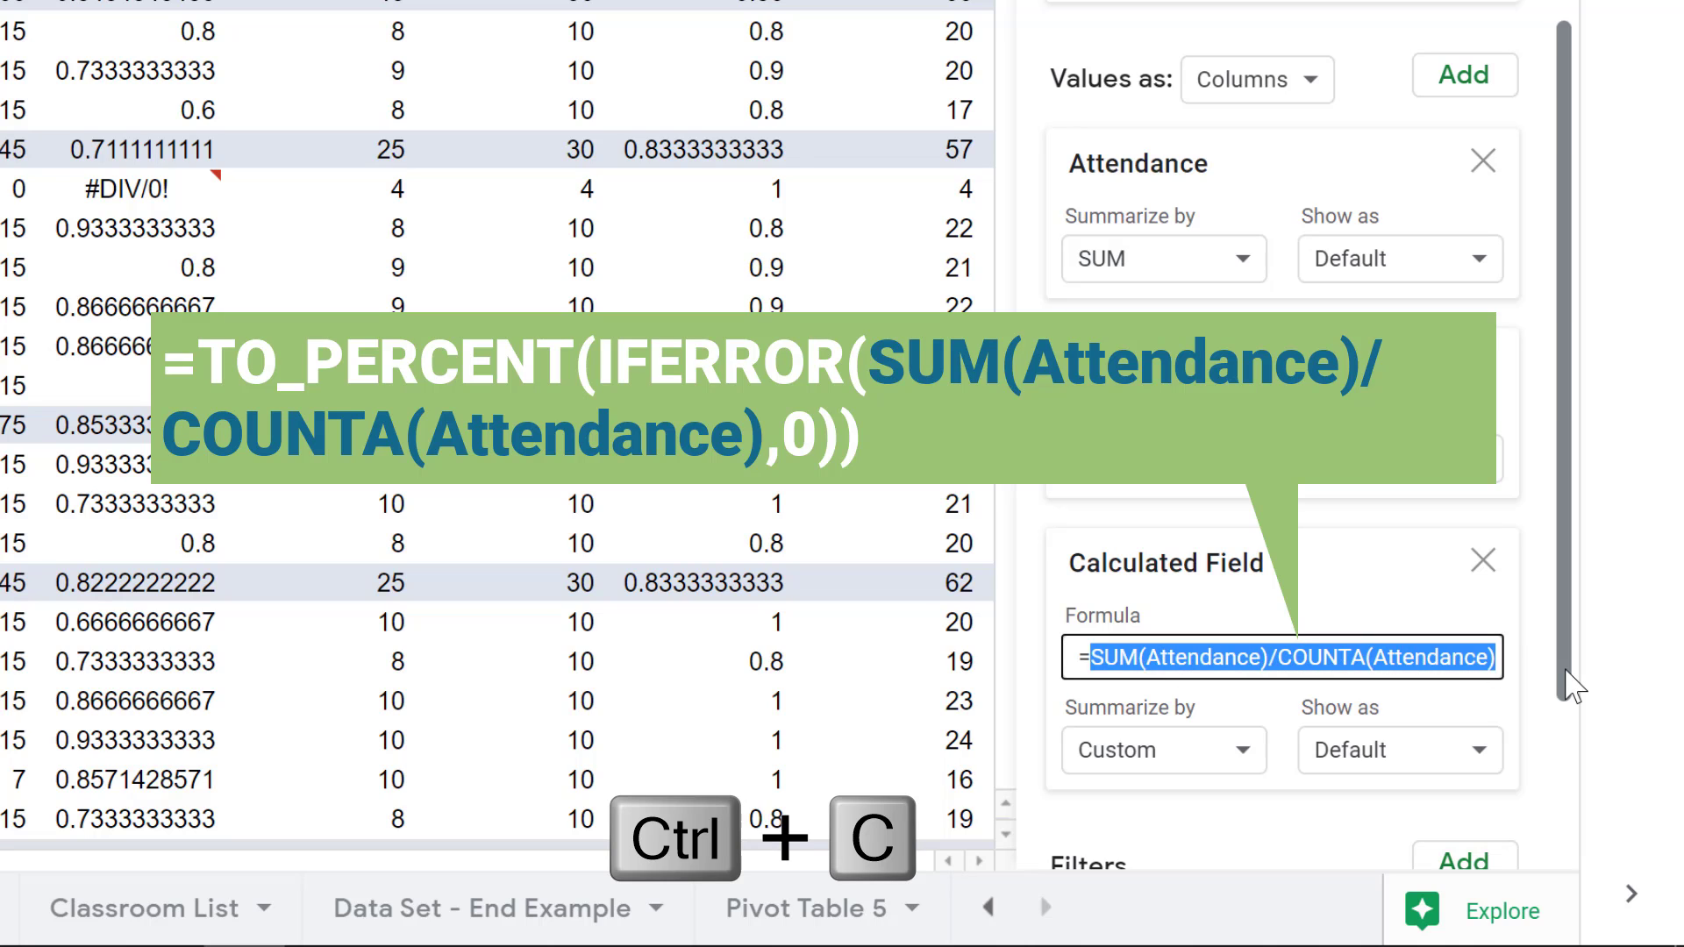
{"action": "left_click", "coordinate": [1567, 671]}
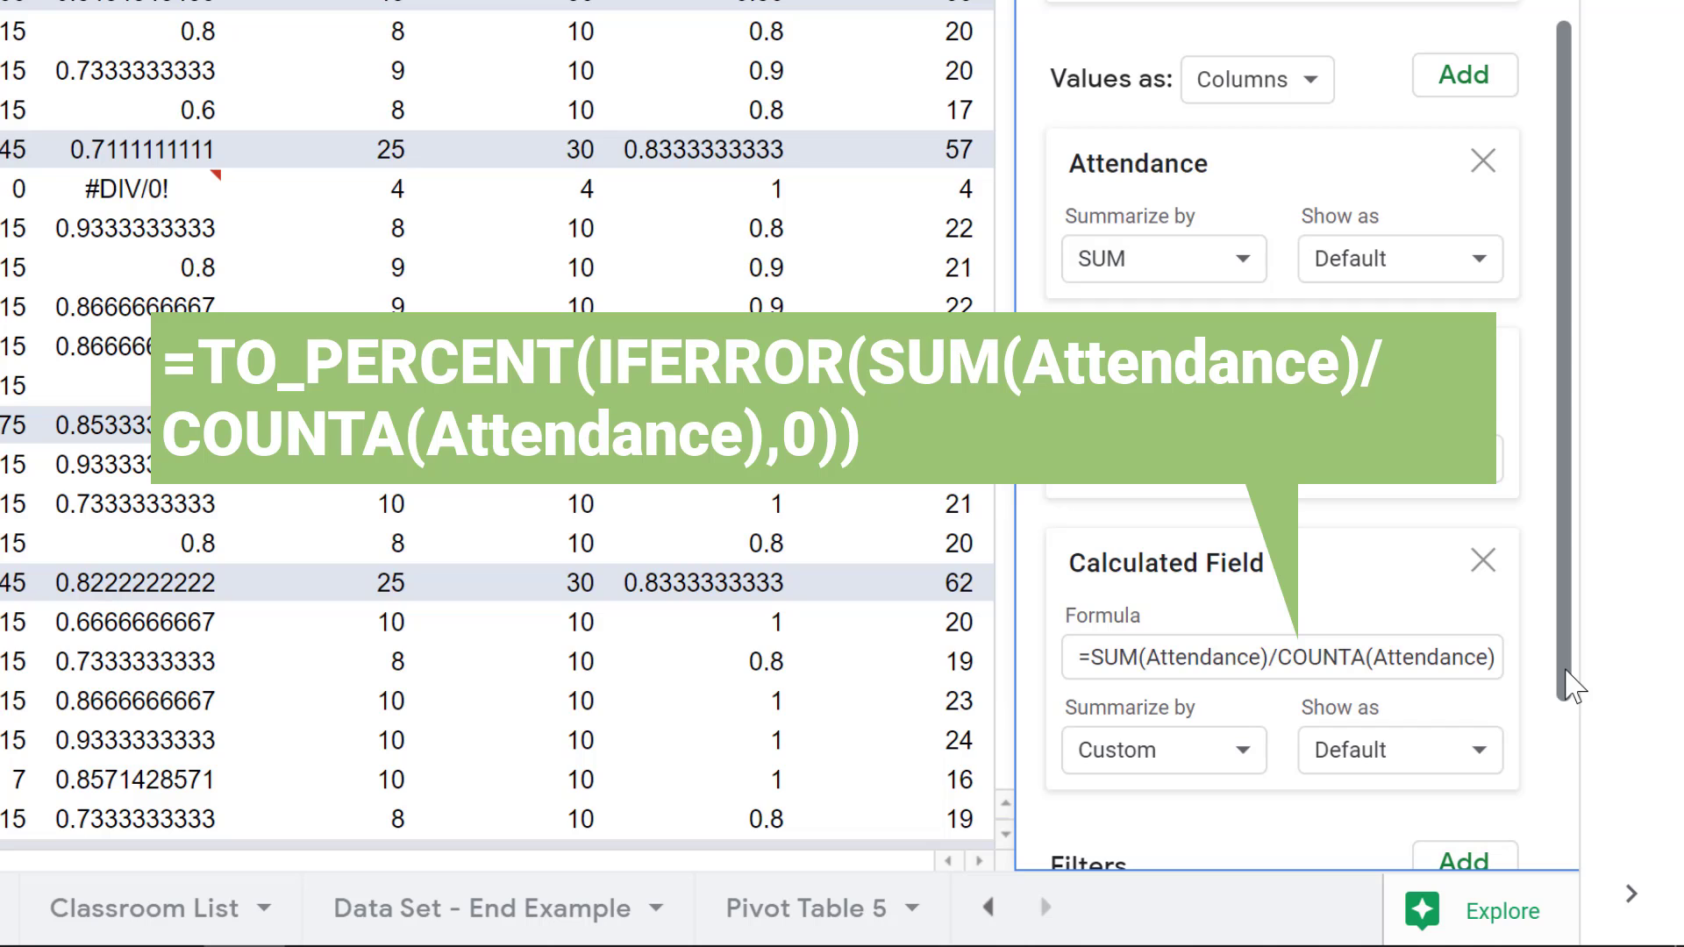
{"action": "left_click", "coordinate": [1467, 658]}
{"action": "key", "text": "ctrl+c"}
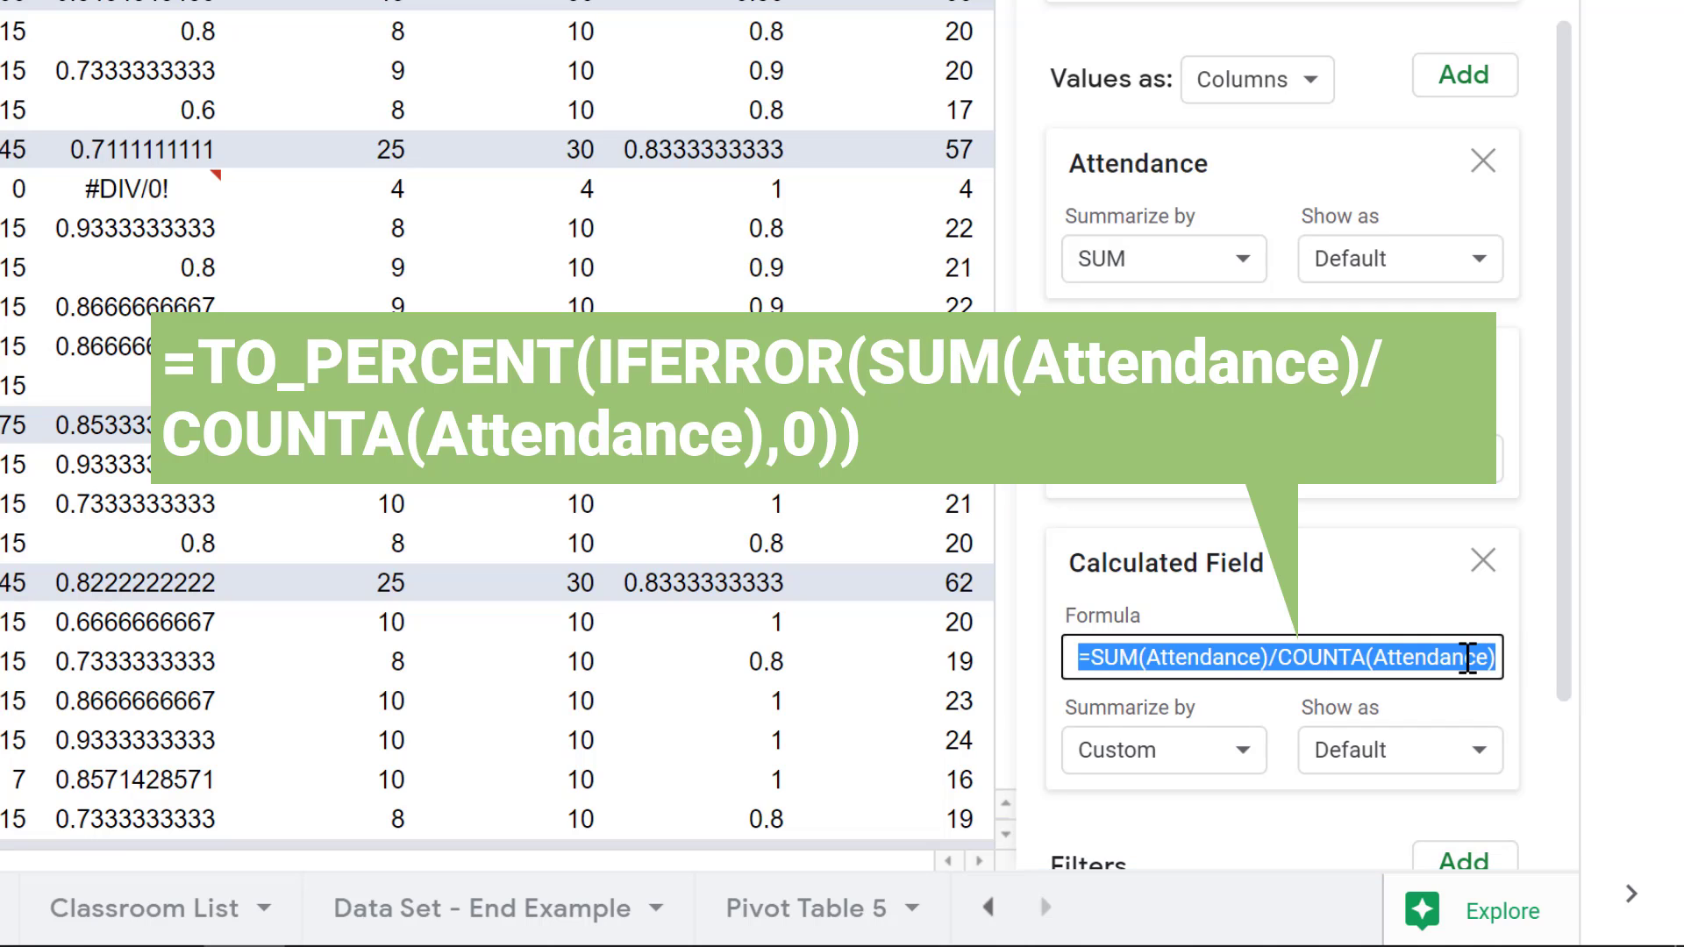
Step: Replace the calculated field's formula with =TO_PERCENT(IFERROR( followed by the copied SUM(Attendance)/COUNTA(Attendance) expression
{"action": "key", "text": "BackSpace"}
{"action": "type", "text": "="}
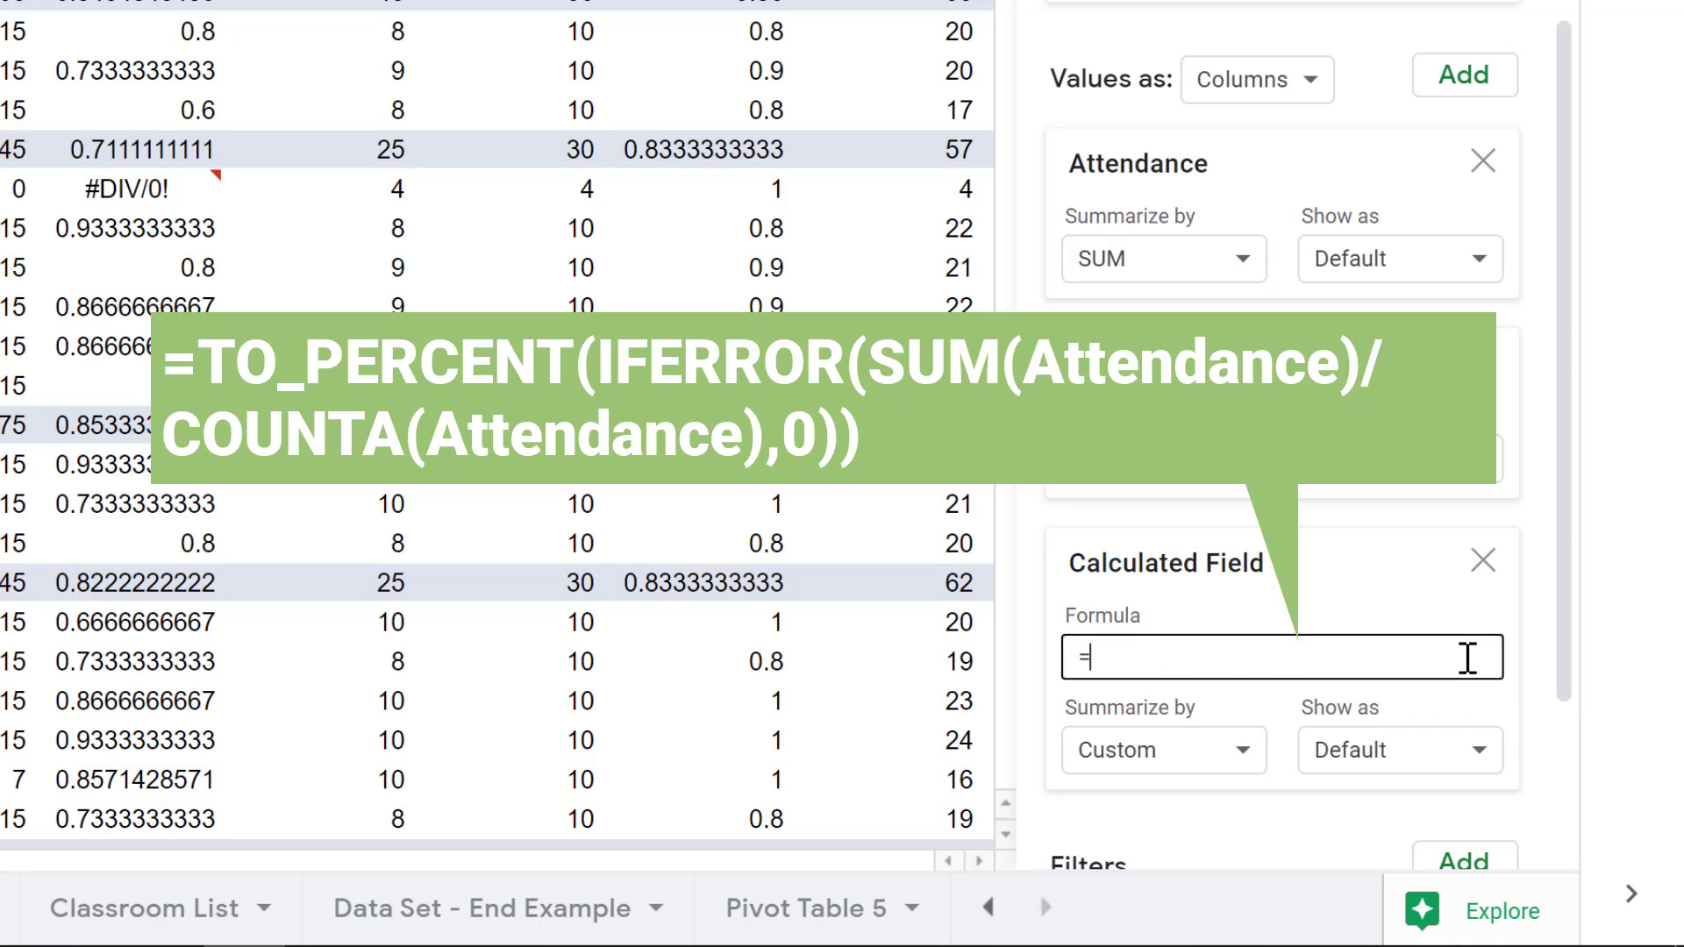
{"action": "key", "text": "Return"}
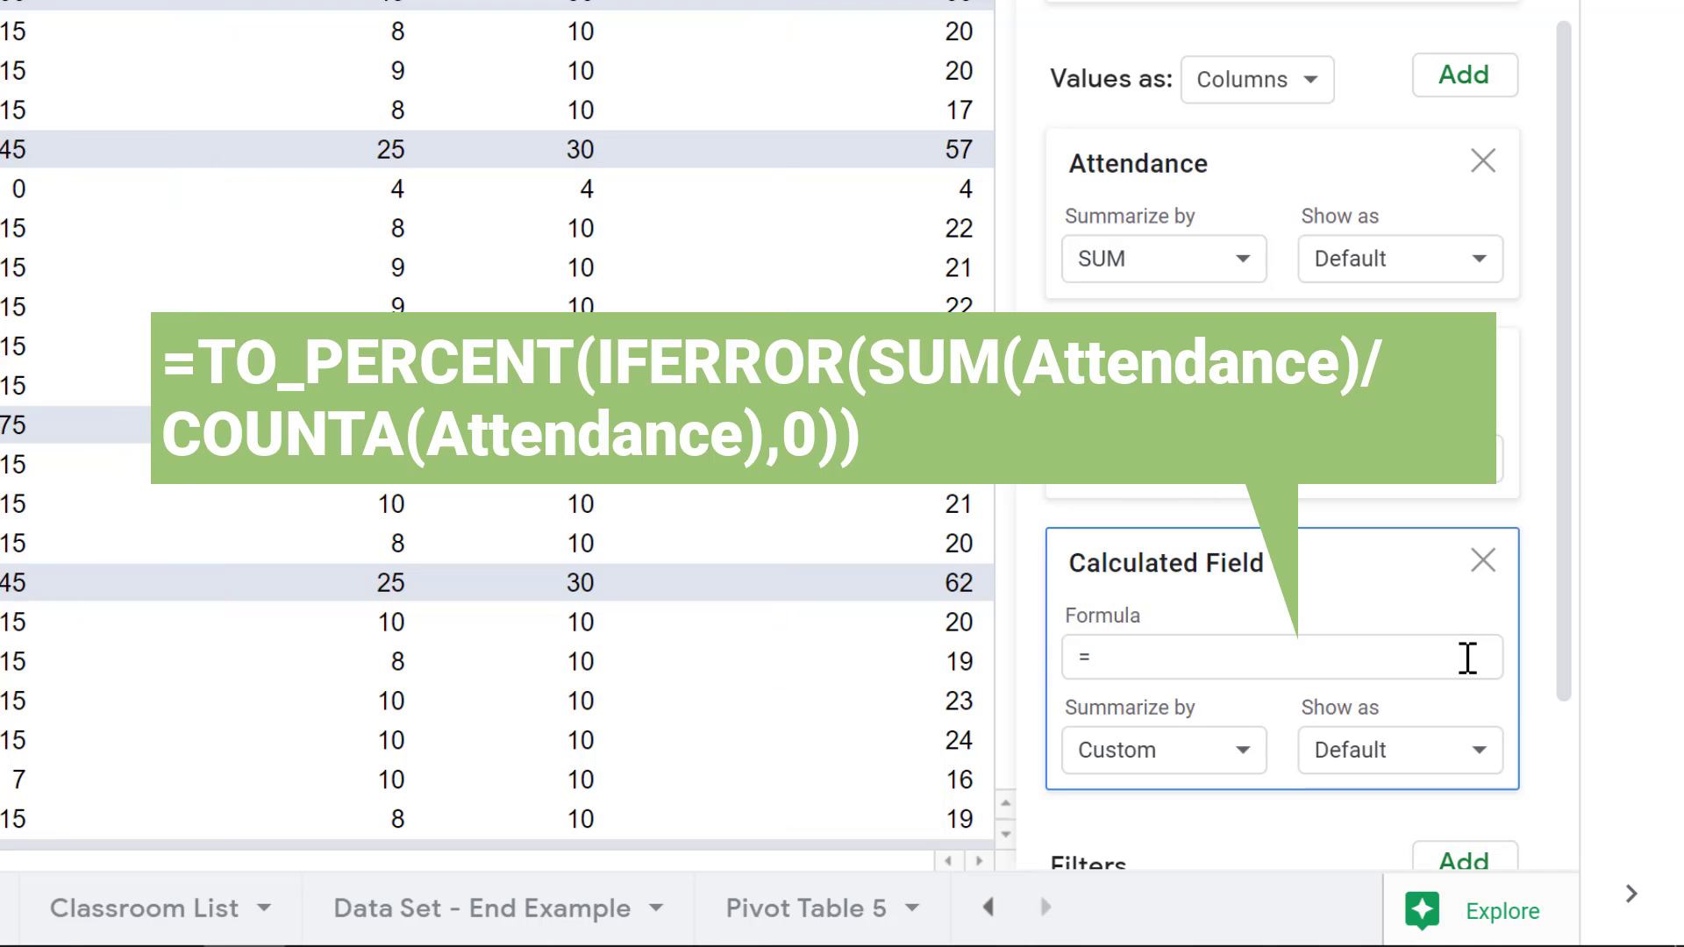
{"action": "left_click", "coordinate": [1467, 657]}
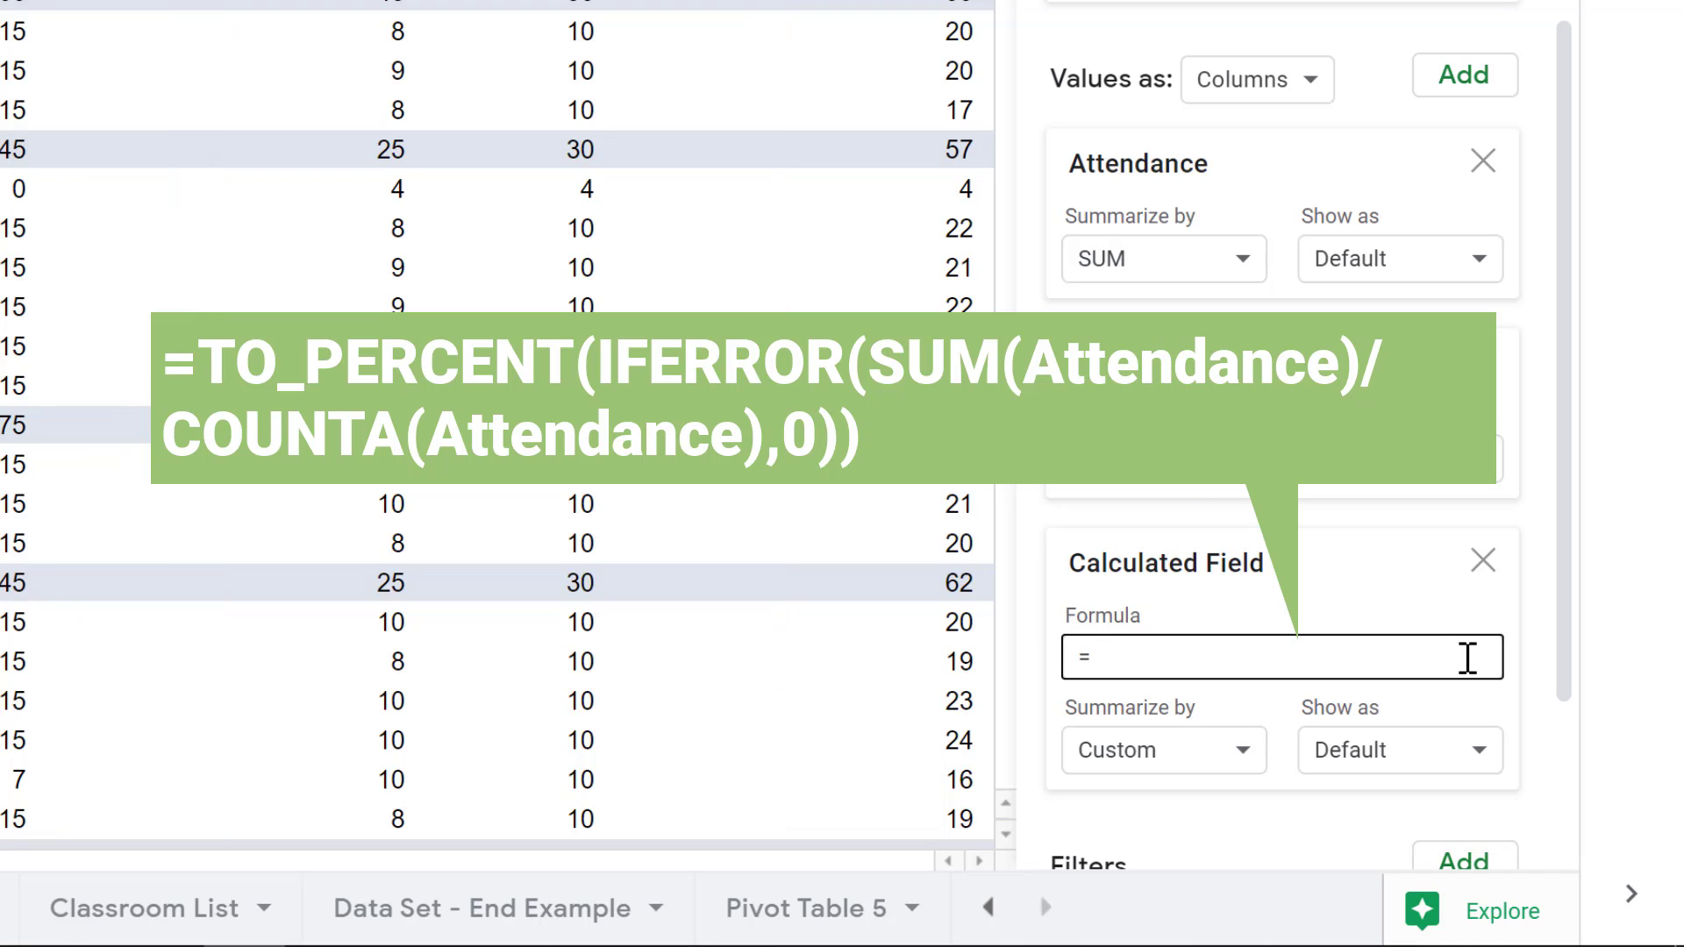
{"action": "type", "text": "TO_PERCENT"}
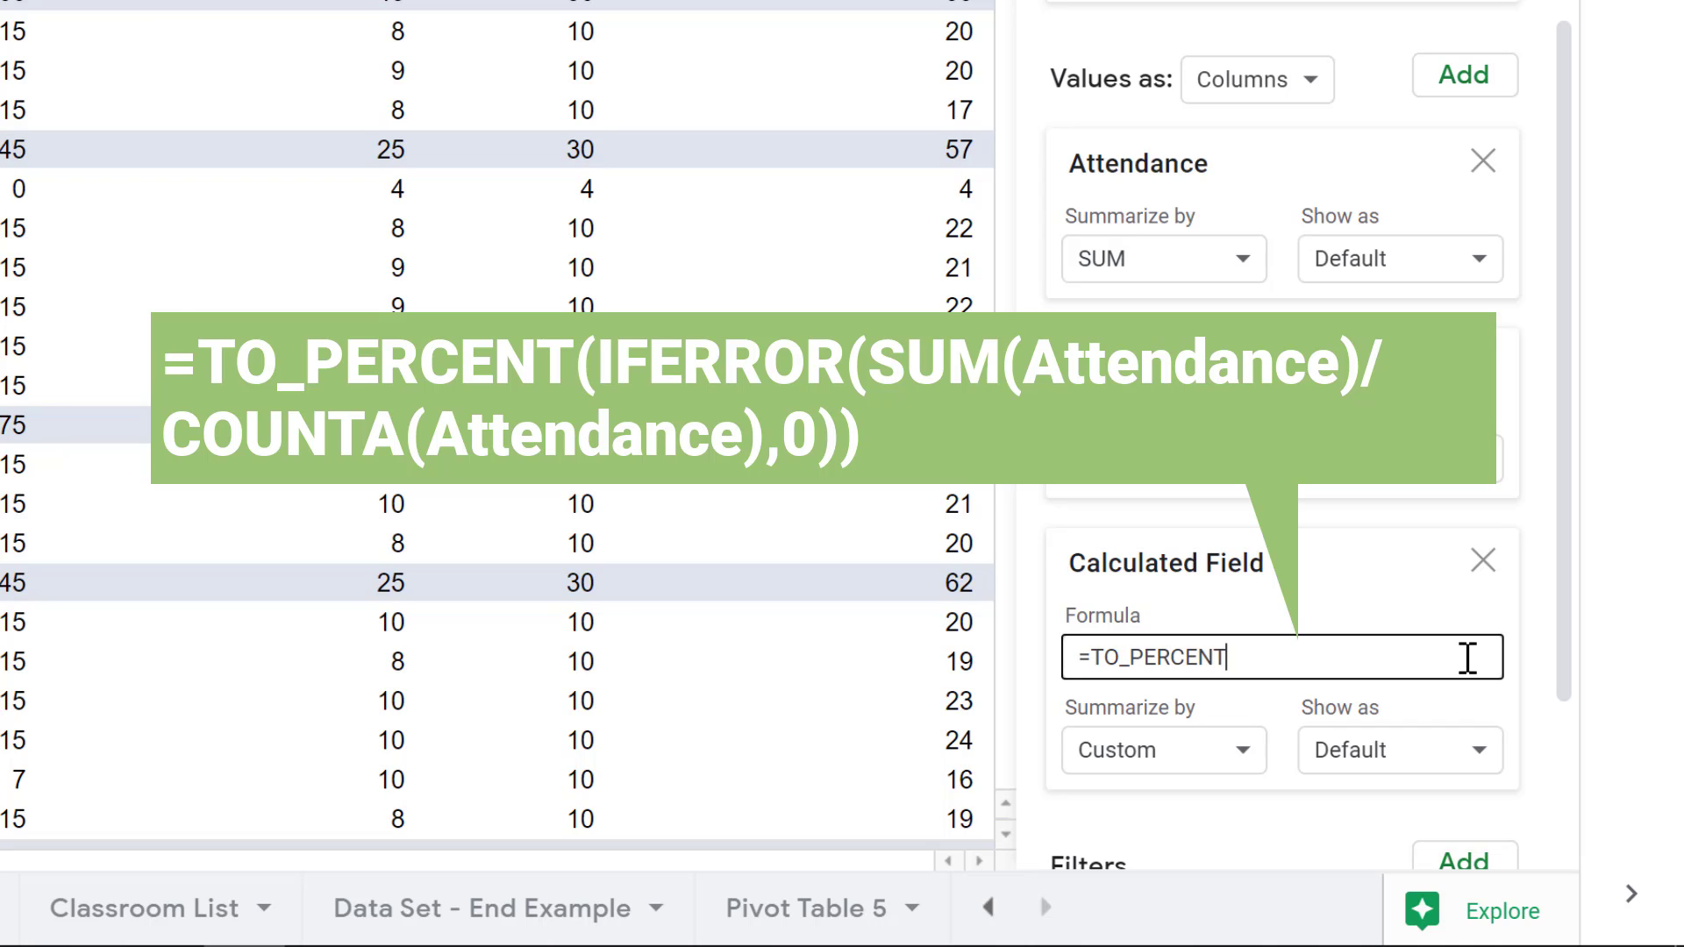
{"action": "type", "text": "(IFERROR("}
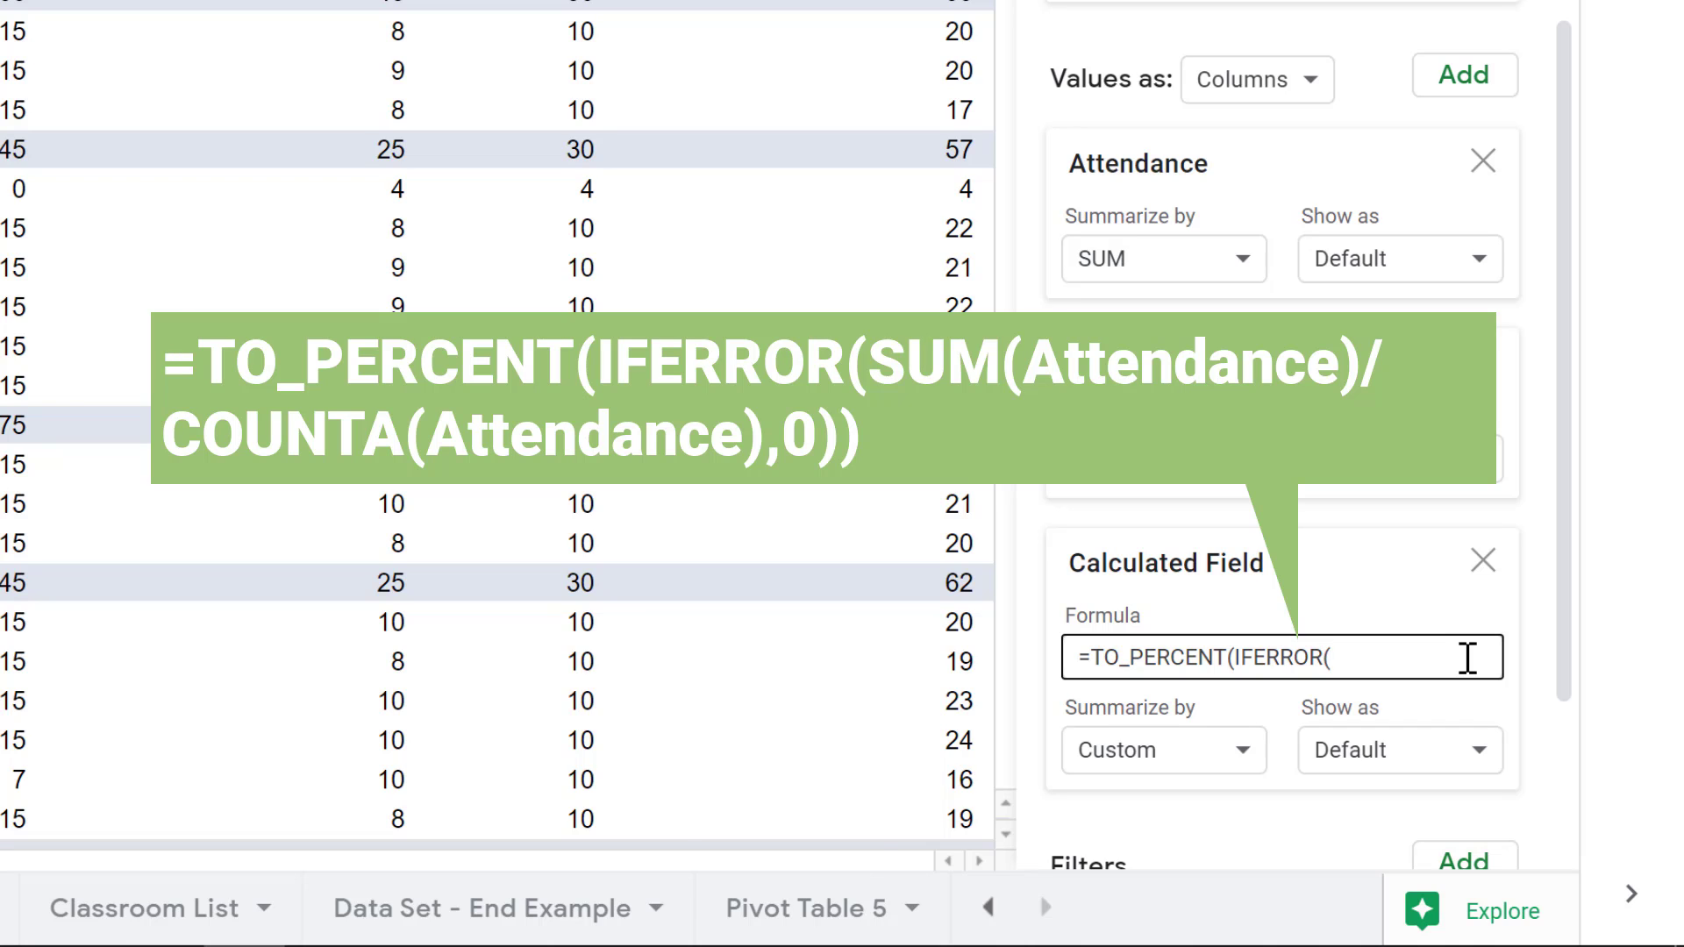
{"action": "key", "text": "ctrl+v"}
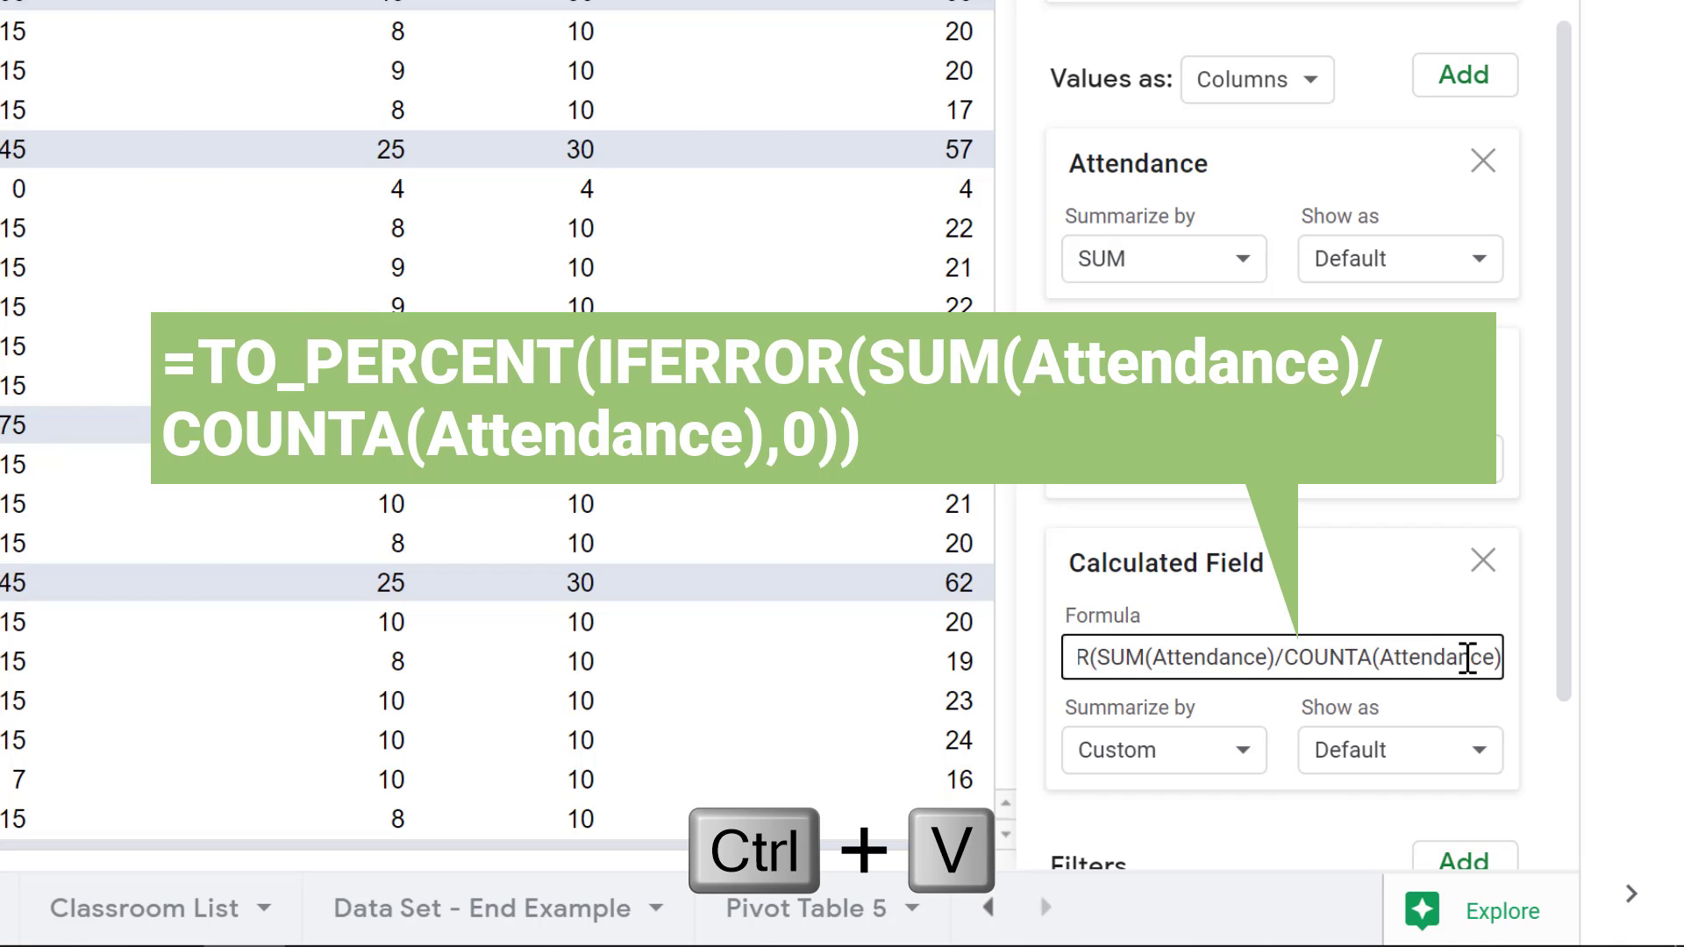
{"action": "key", "text": "Return"}
Step: Append a comma and 0 to the calculated field's formula as the IFERROR fallback value
{"action": "left_click", "coordinate": [1467, 657]}
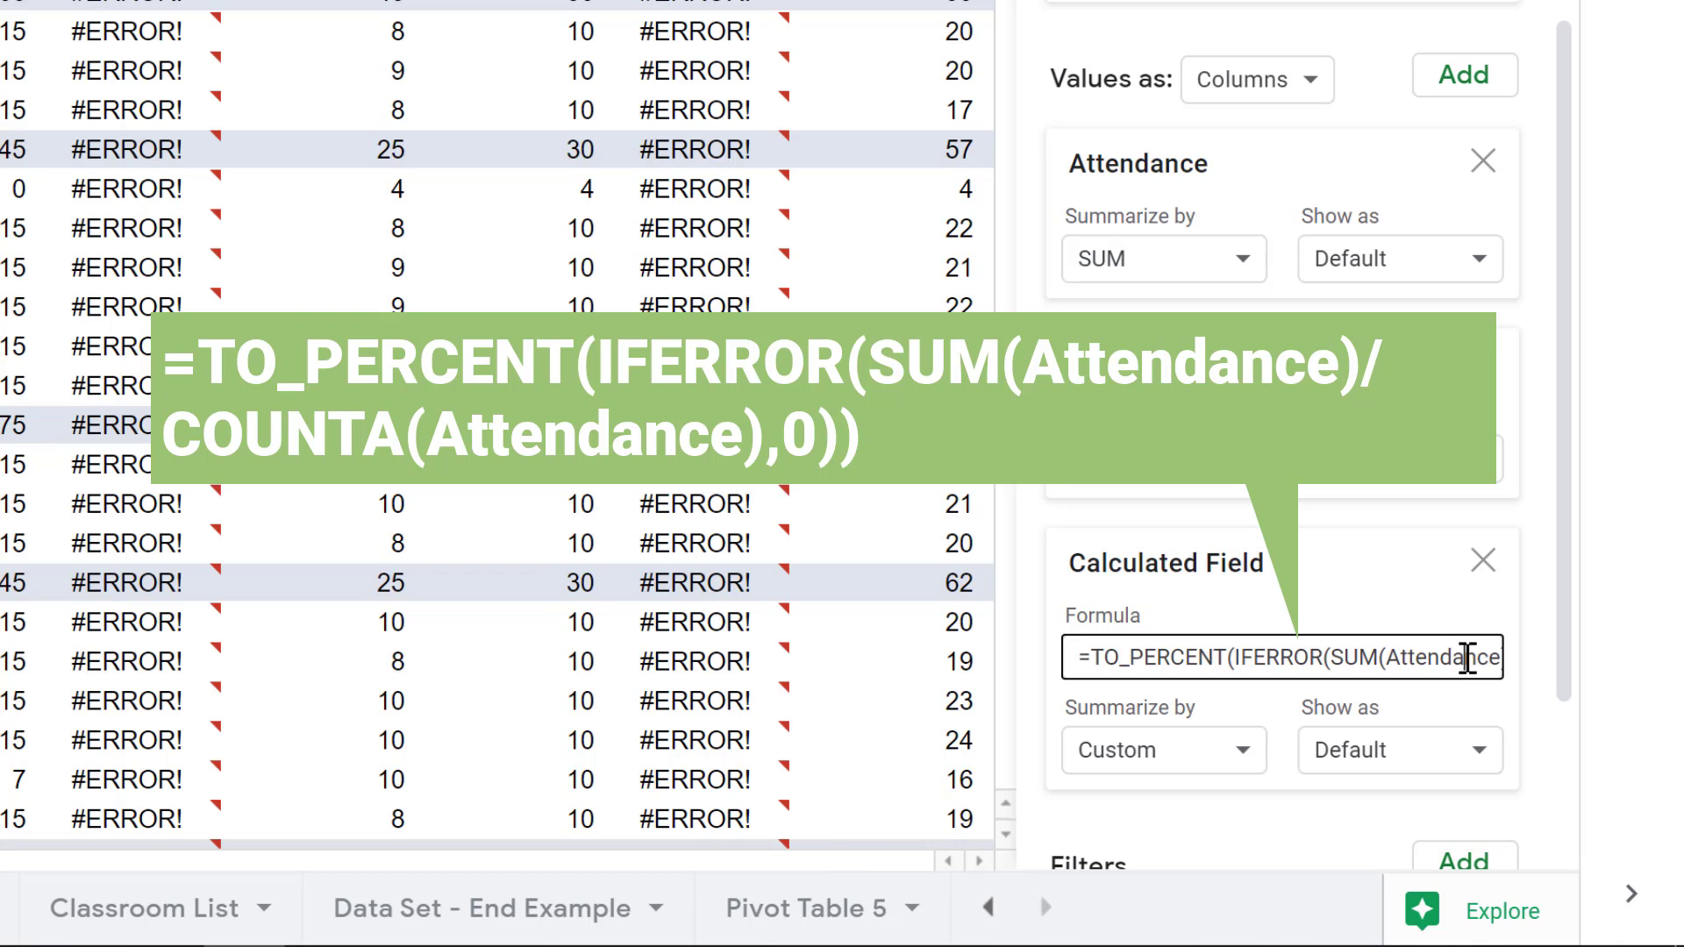
{"action": "key", "text": "Right"}
{"action": "key", "text": "Right"}
{"action": "key", "text": "Right"}
{"action": "key", "text": "Right"}
{"action": "key", "text": "Right"}
{"action": "key", "text": "Right"}
{"action": "key", "text": "Right"}
{"action": "key", "text": "Right"}
{"action": "key", "text": "Right"}
{"action": "key", "text": "Right"}
{"action": "key", "text": "Right"}
{"action": "key", "text": "Right"}
{"action": "key", "text": "Right"}
{"action": "key", "text": "Right"}
{"action": "key", "text": "Right"}
{"action": "key", "text": "Right"}
{"action": "key", "text": "Right"}
{"action": "key", "text": "Right"}
{"action": "key", "text": "Right"}
{"action": "key", "text": "Right"}
{"action": "key", "text": "Right"}
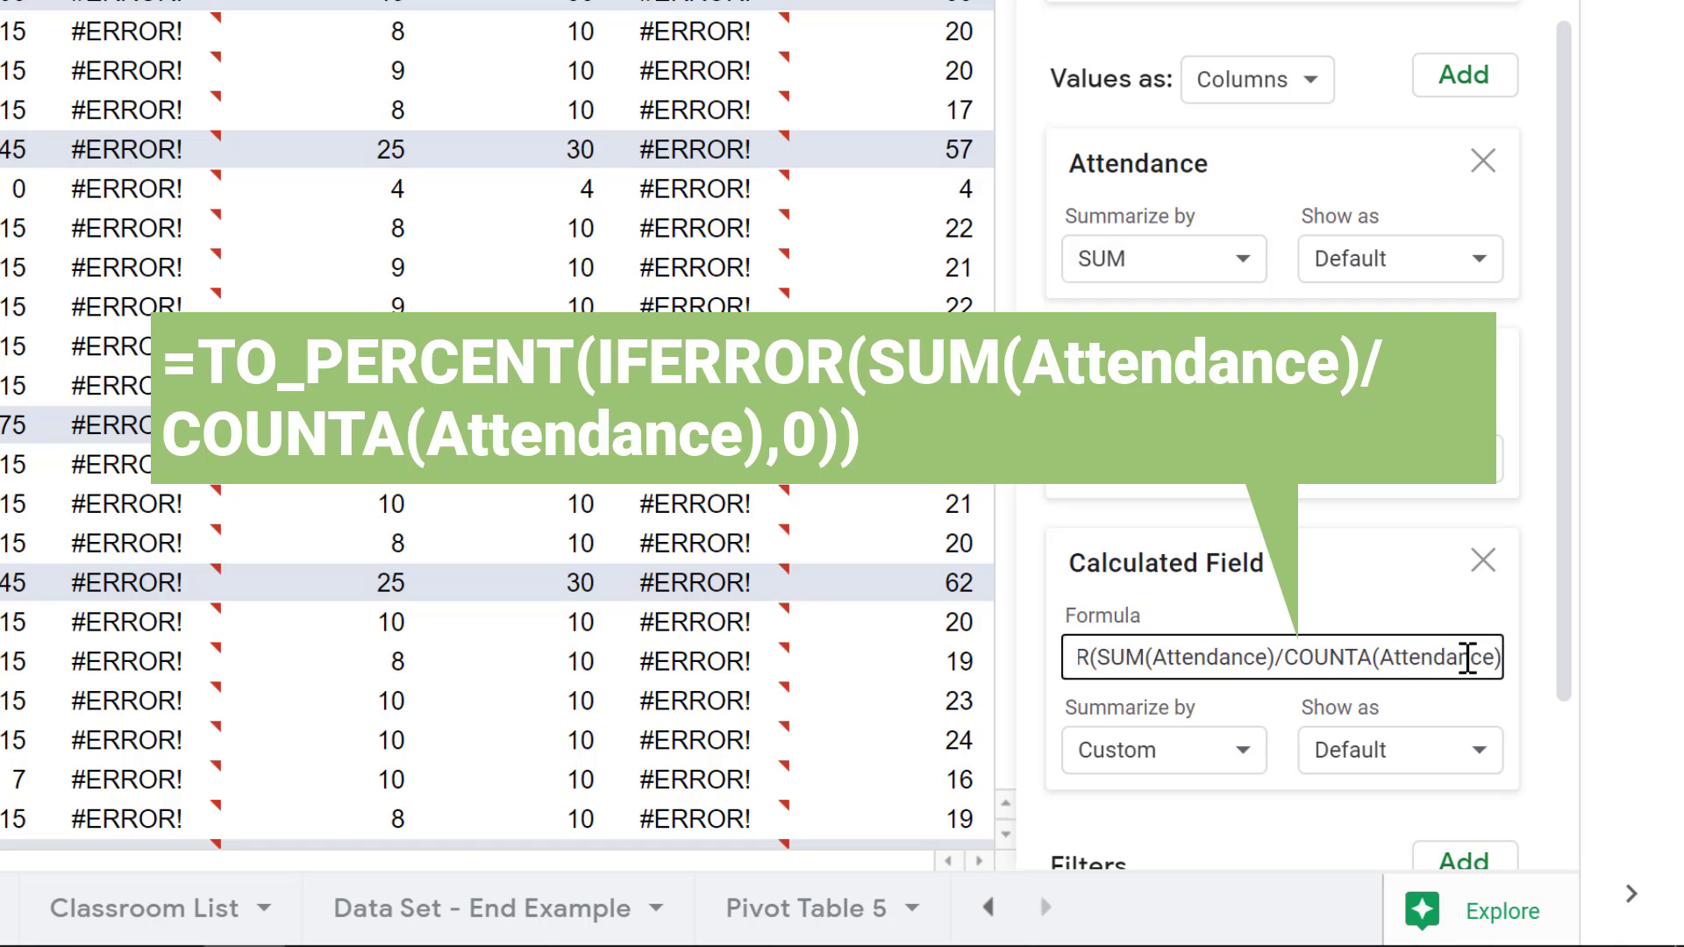
{"action": "type", "text": ","}
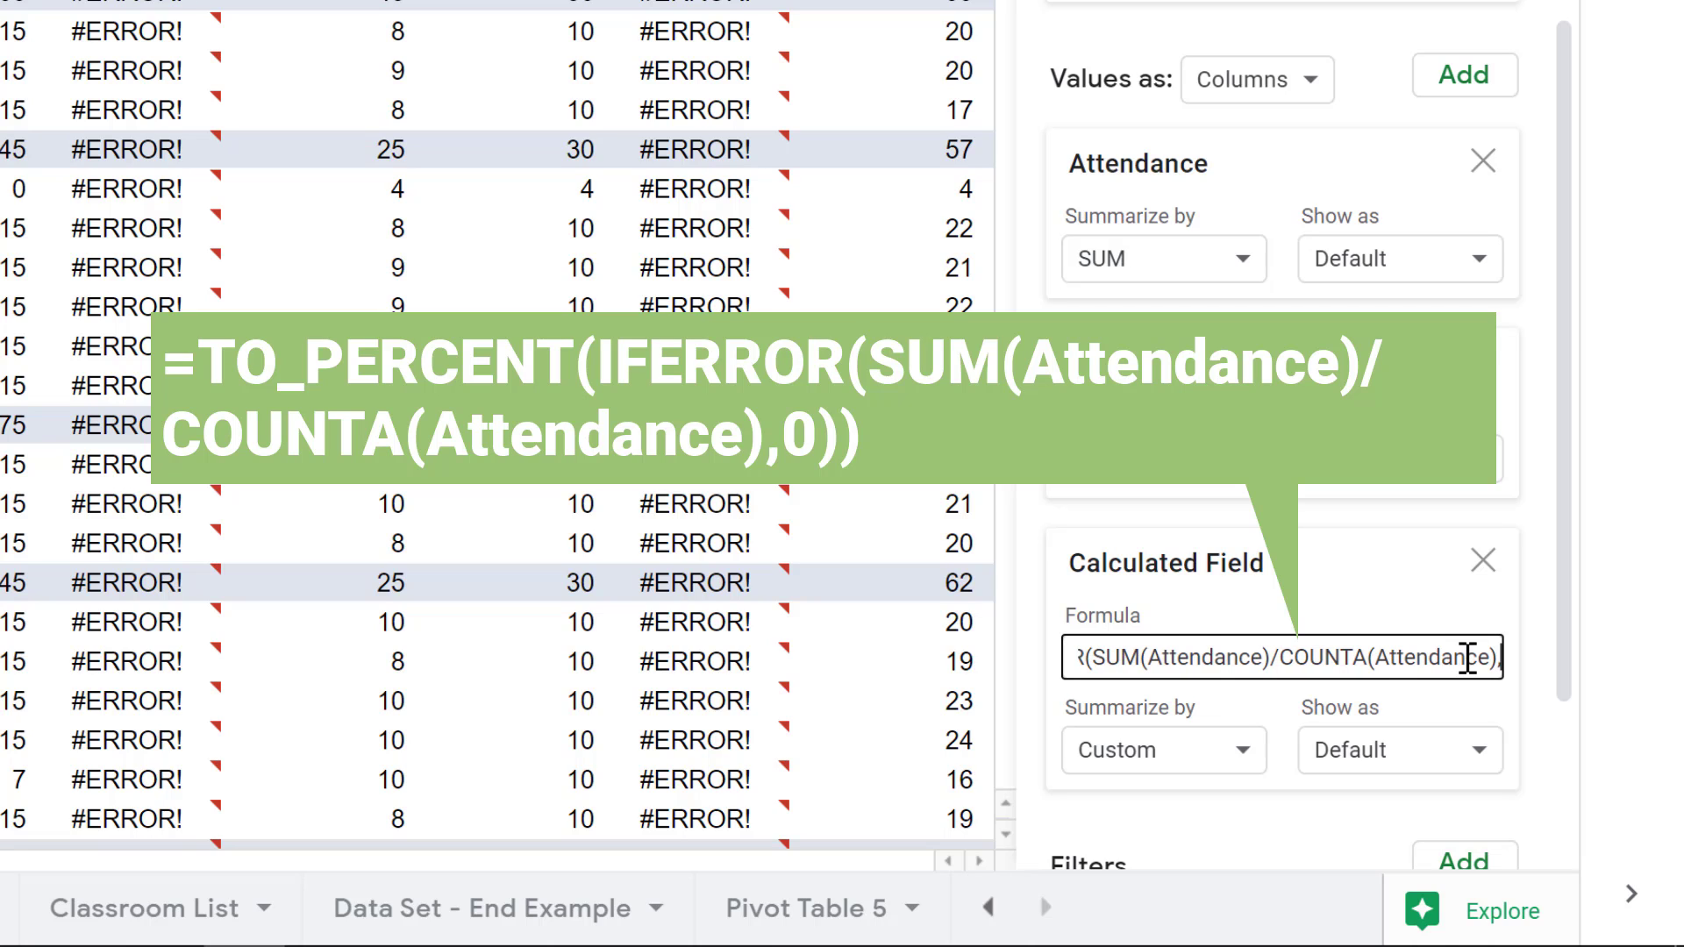
{"action": "left_click", "coordinate": [1469, 658]}
{"action": "key", "text": "Right"}
{"action": "key", "text": "Right"}
{"action": "key", "text": "Right"}
{"action": "key", "text": "Right"}
{"action": "key", "text": "Right"}
{"action": "key", "text": "Right"}
{"action": "key", "text": "Right"}
{"action": "key", "text": "Right"}
{"action": "key", "text": "Right"}
{"action": "key", "text": "Right"}
{"action": "key", "text": "Right"}
{"action": "key", "text": "Right"}
{"action": "key", "text": "Right"}
{"action": "key", "text": "Right"}
{"action": "key", "text": "Right"}
{"action": "key", "text": "Right"}
{"action": "key", "text": "Right"}
{"action": "key", "text": "Right"}
{"action": "key", "text": "Right"}
{"action": "key", "text": "Right"}
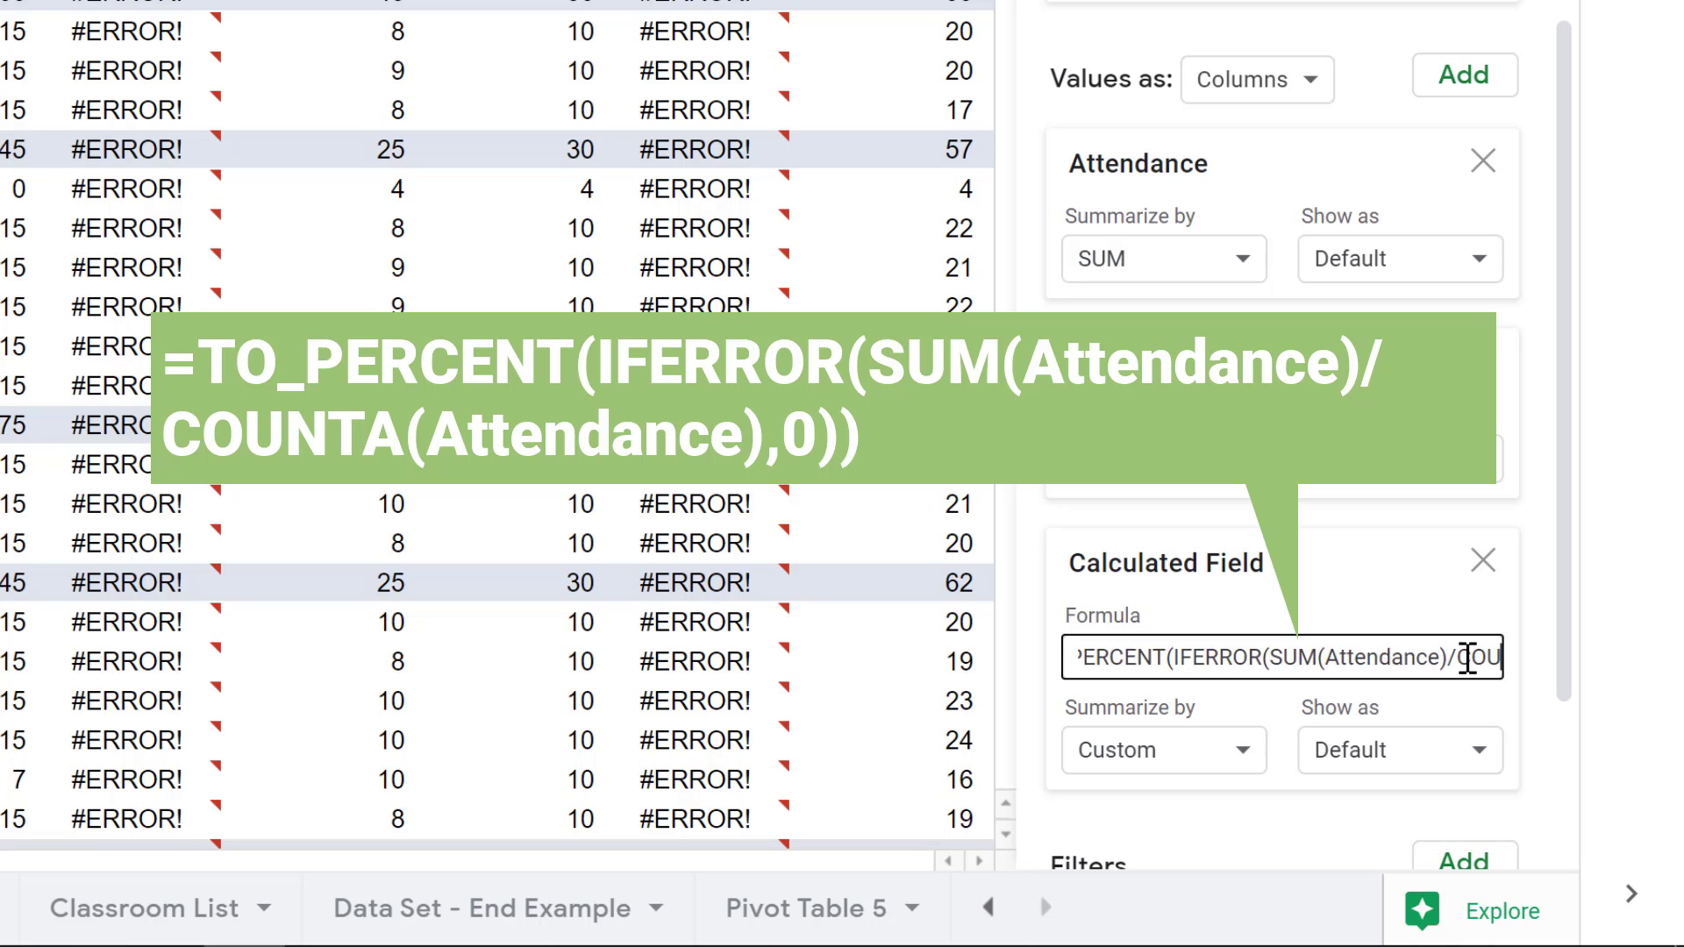
{"action": "type", "text": "0"}
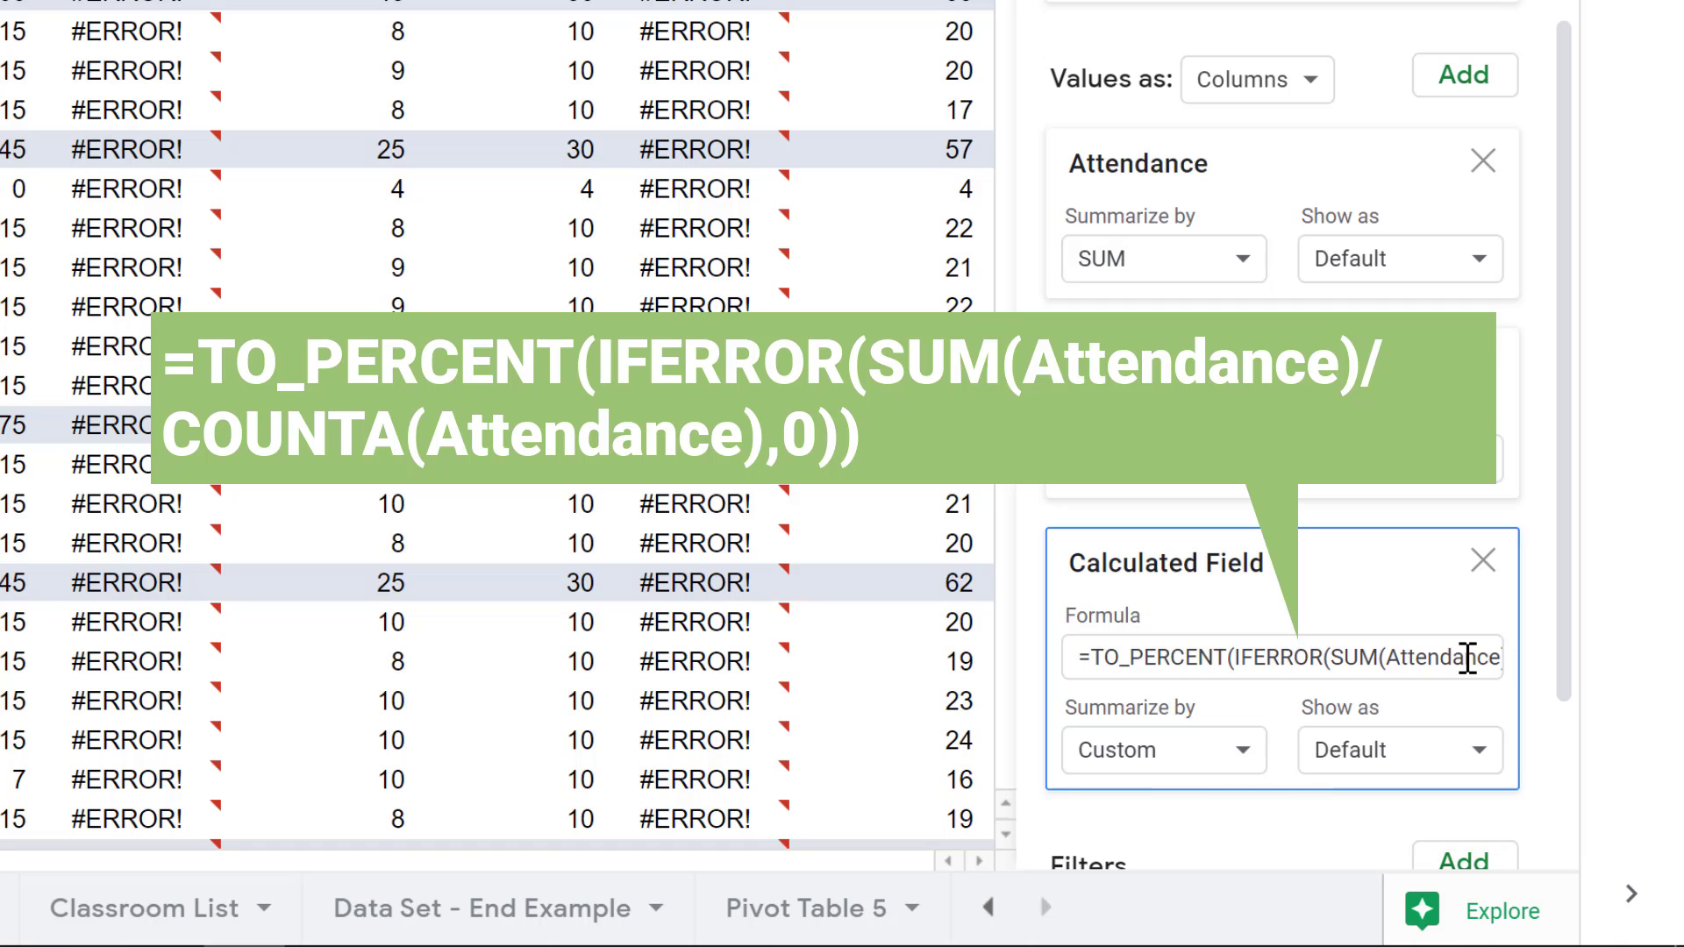
Step: Check the calculated field's formula through to its end and apply it as =TO_PERCENT(IFERROR(SUM(Attendance)/COUNTA(Attendance),0))
{"action": "left_click", "coordinate": [1467, 658]}
{"action": "key", "text": "Right"}
{"action": "key", "text": "Right"}
{"action": "key", "text": "Right"}
{"action": "key", "text": "Right"}
{"action": "key", "text": "Right"}
{"action": "key", "text": "Right"}
{"action": "key", "text": "Right"}
{"action": "key", "text": "Right"}
{"action": "key", "text": "Right"}
{"action": "key", "text": "Right"}
{"action": "key", "text": "Right"}
{"action": "key", "text": "Right"}
{"action": "key", "text": "Right"}
{"action": "key", "text": "Right"}
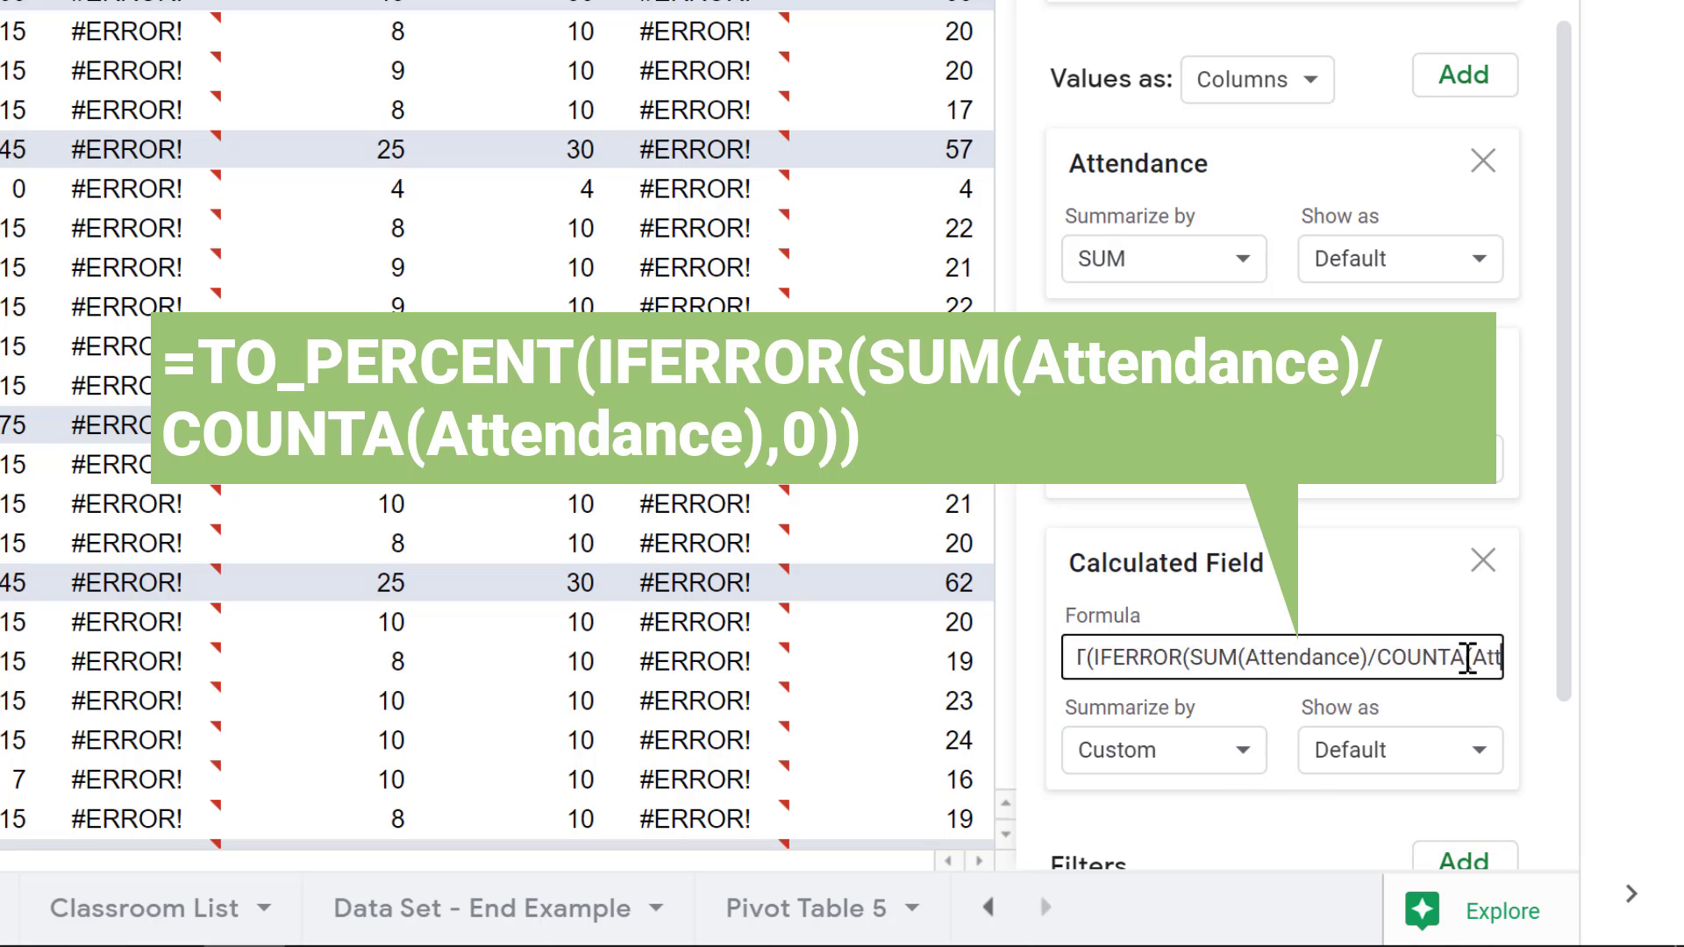
{"action": "key", "text": "Right"}
{"action": "key", "text": "Right"}
{"action": "key", "text": "Right"}
{"action": "key", "text": "Right"}
{"action": "key", "text": "Right"}
{"action": "key", "text": "Right"}
{"action": "key", "text": "Right"}
{"action": "key", "text": "Right"}
{"action": "key", "text": "Right"}
{"action": "key", "text": "Right"}
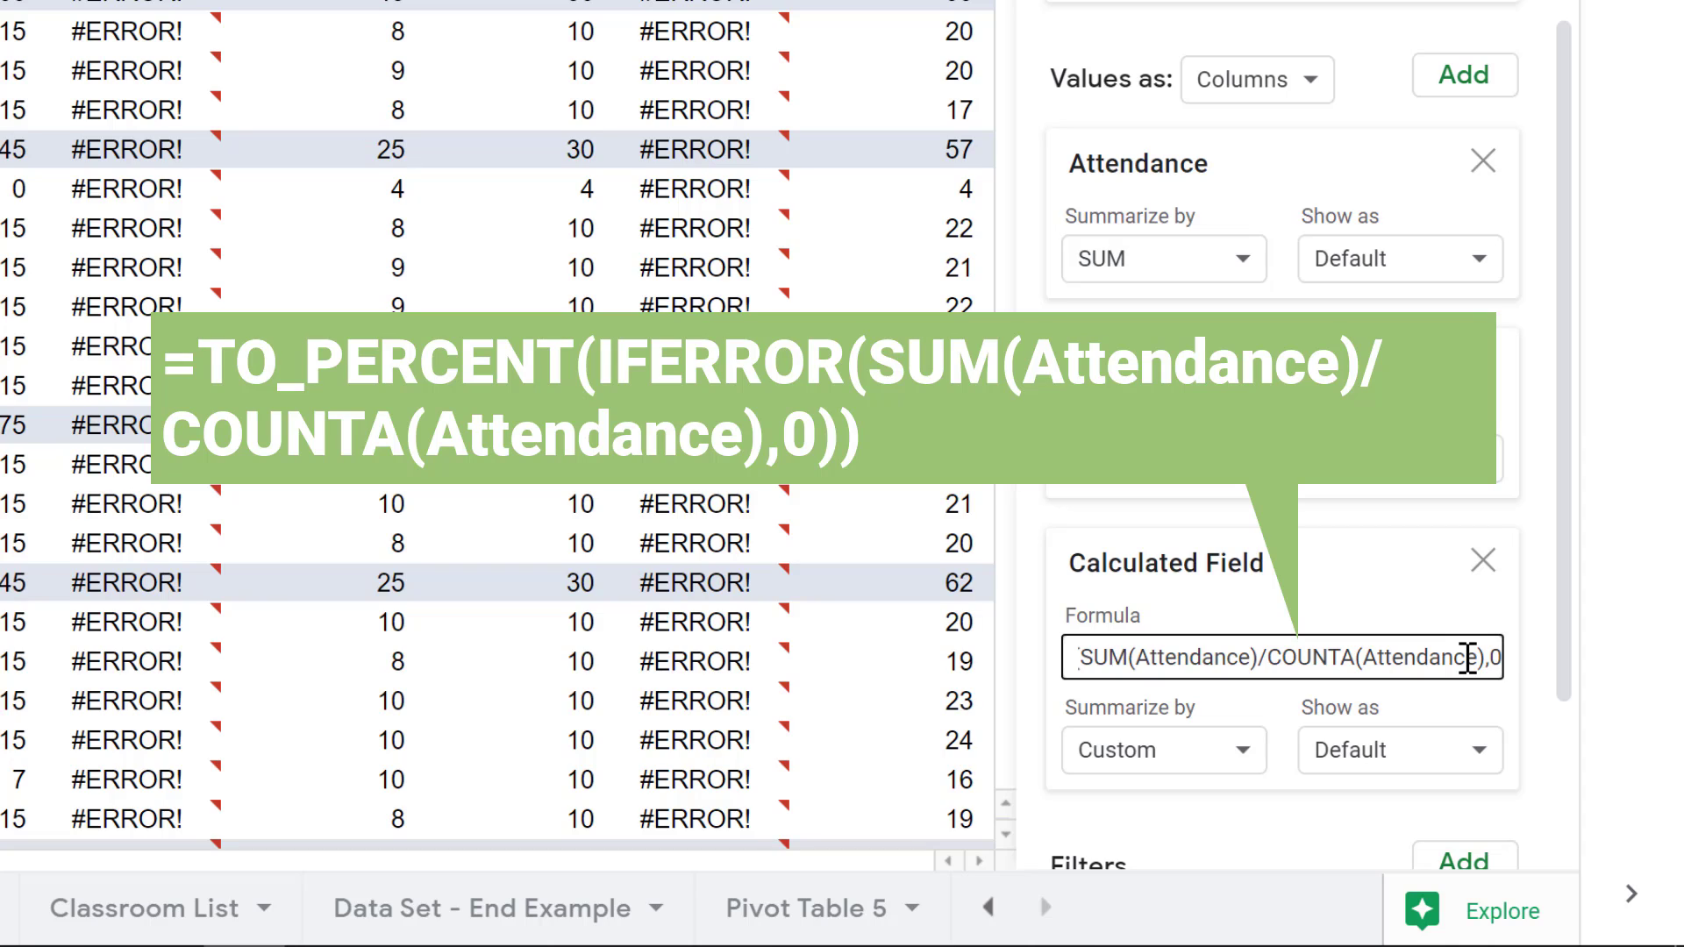
{"action": "key", "text": "Right"}
{"action": "key", "text": "Right"}
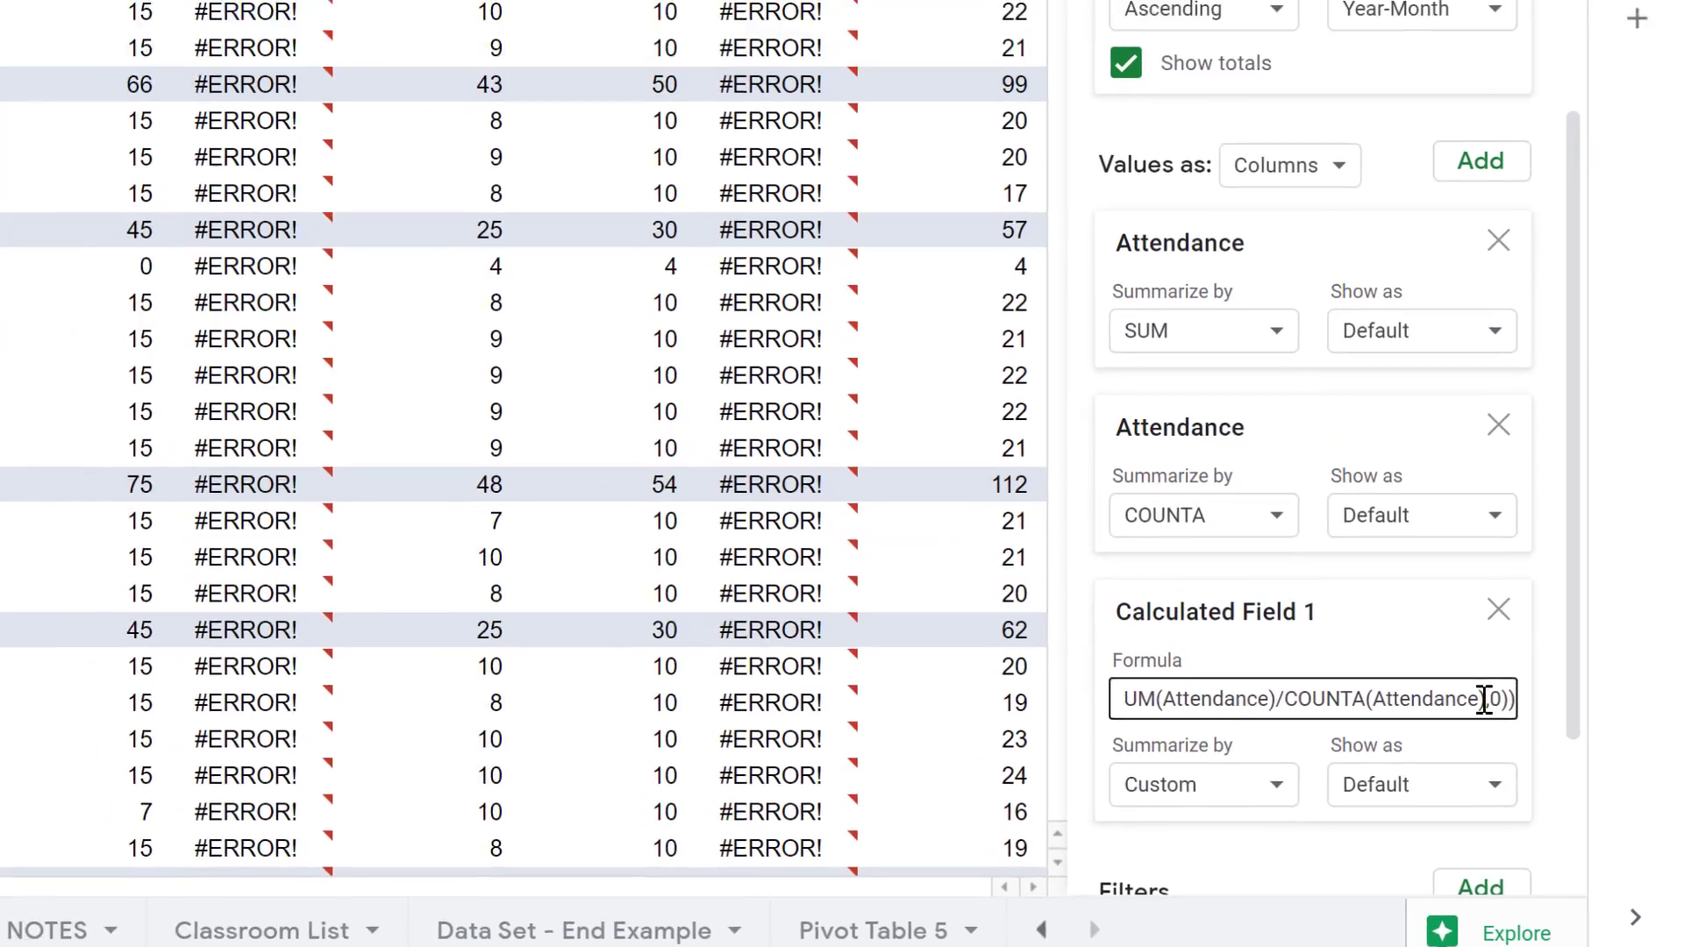
{"action": "key", "text": "Return"}
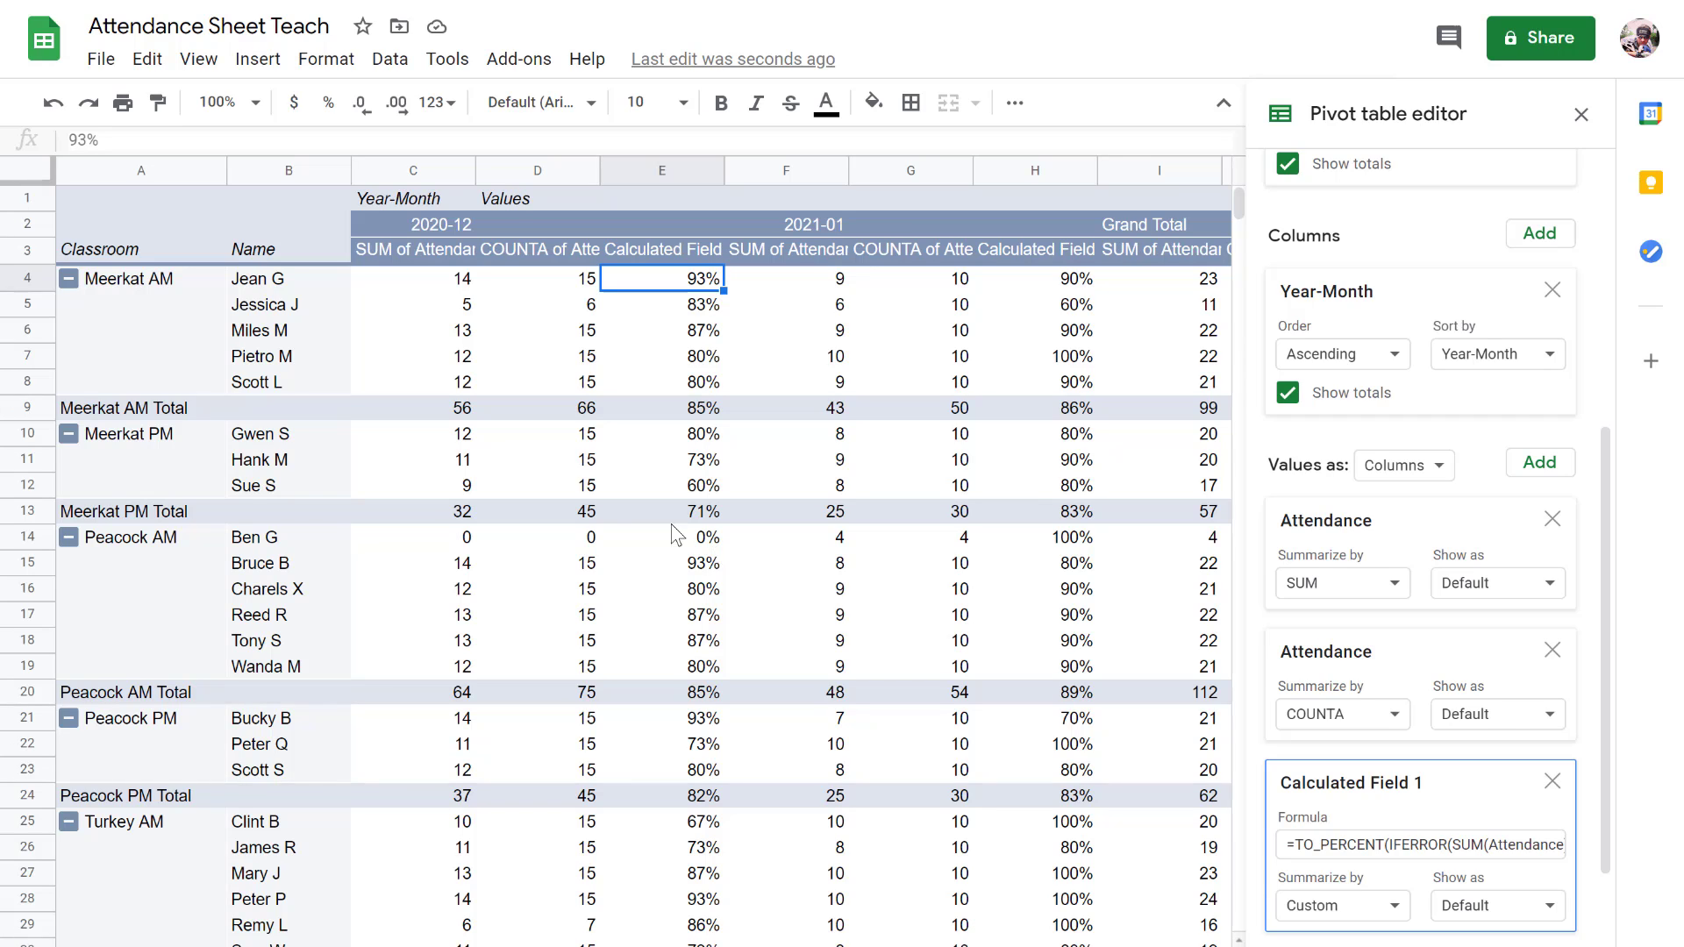
Step: Set text wrapping to Wrap for the whole header row 3 of the pivot table
{"action": "left_click", "coordinate": [21, 247]}
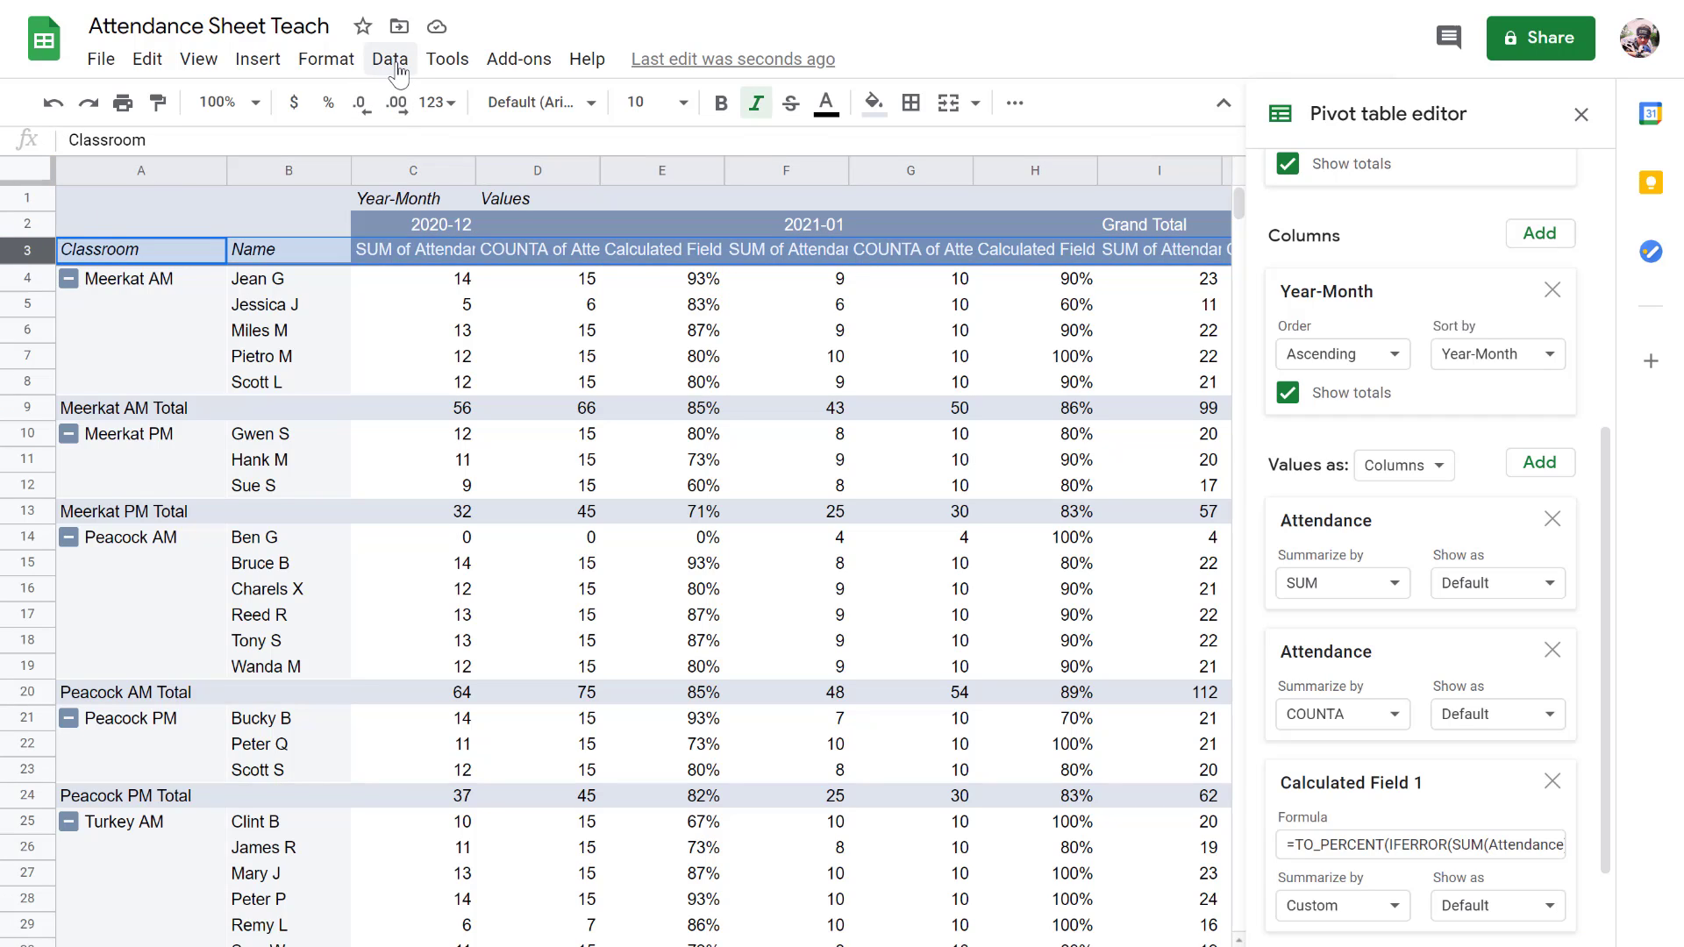
{"action": "left_click", "coordinate": [322, 81]}
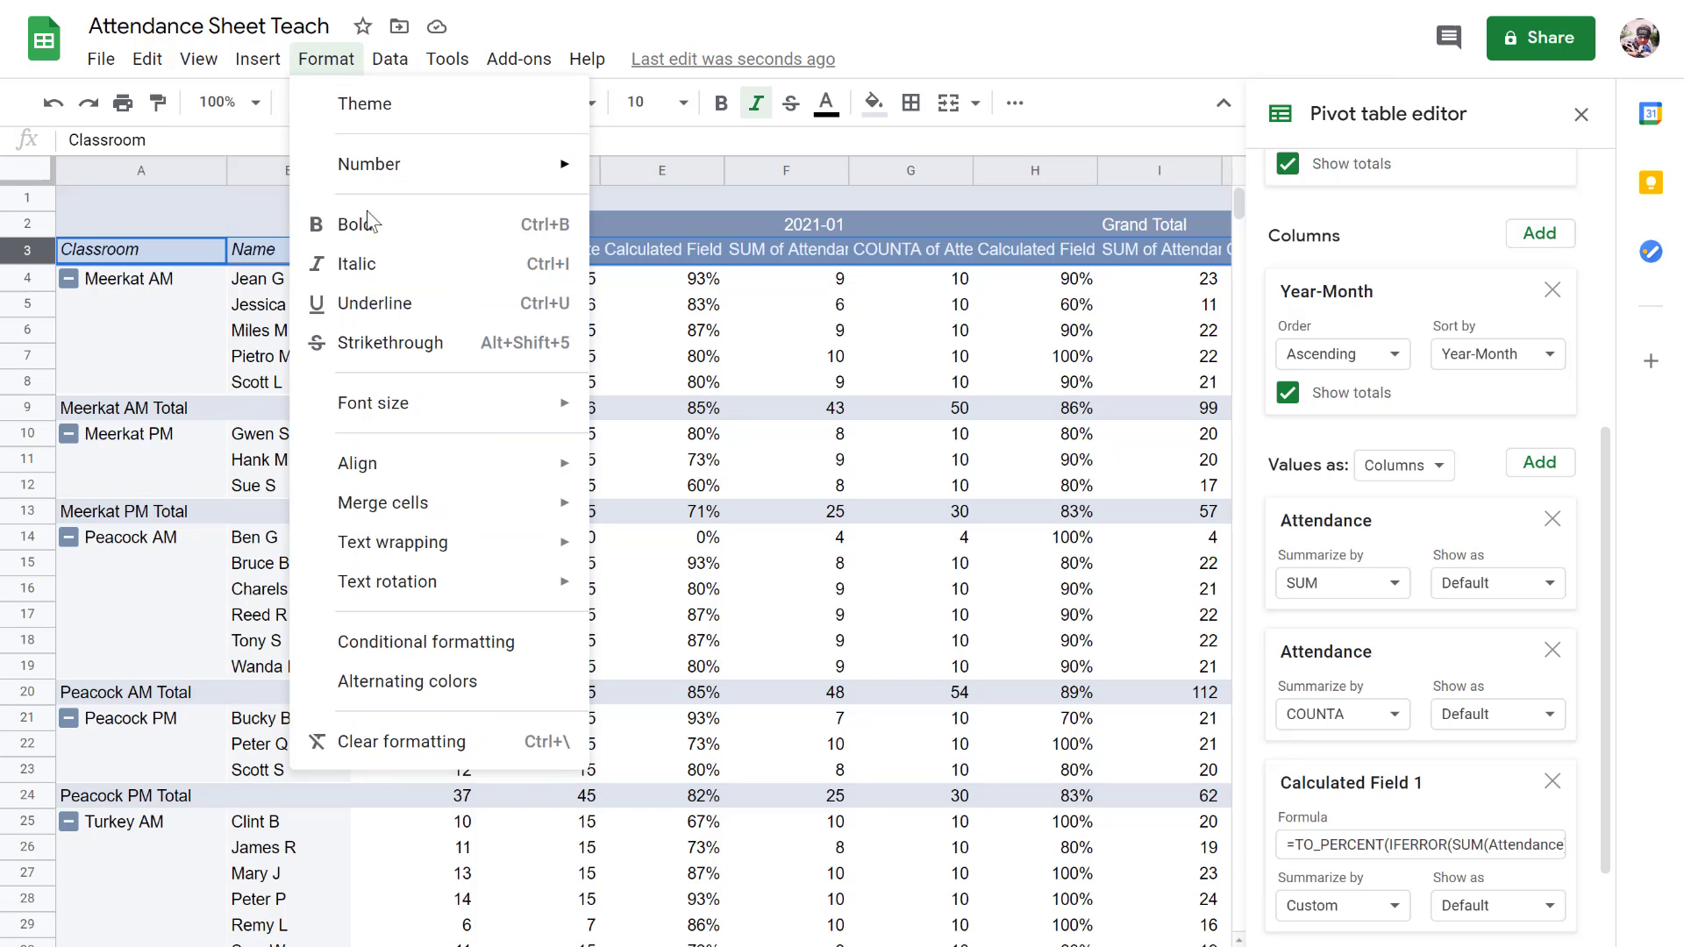
{"action": "mouse_move", "coordinate": [432, 542]}
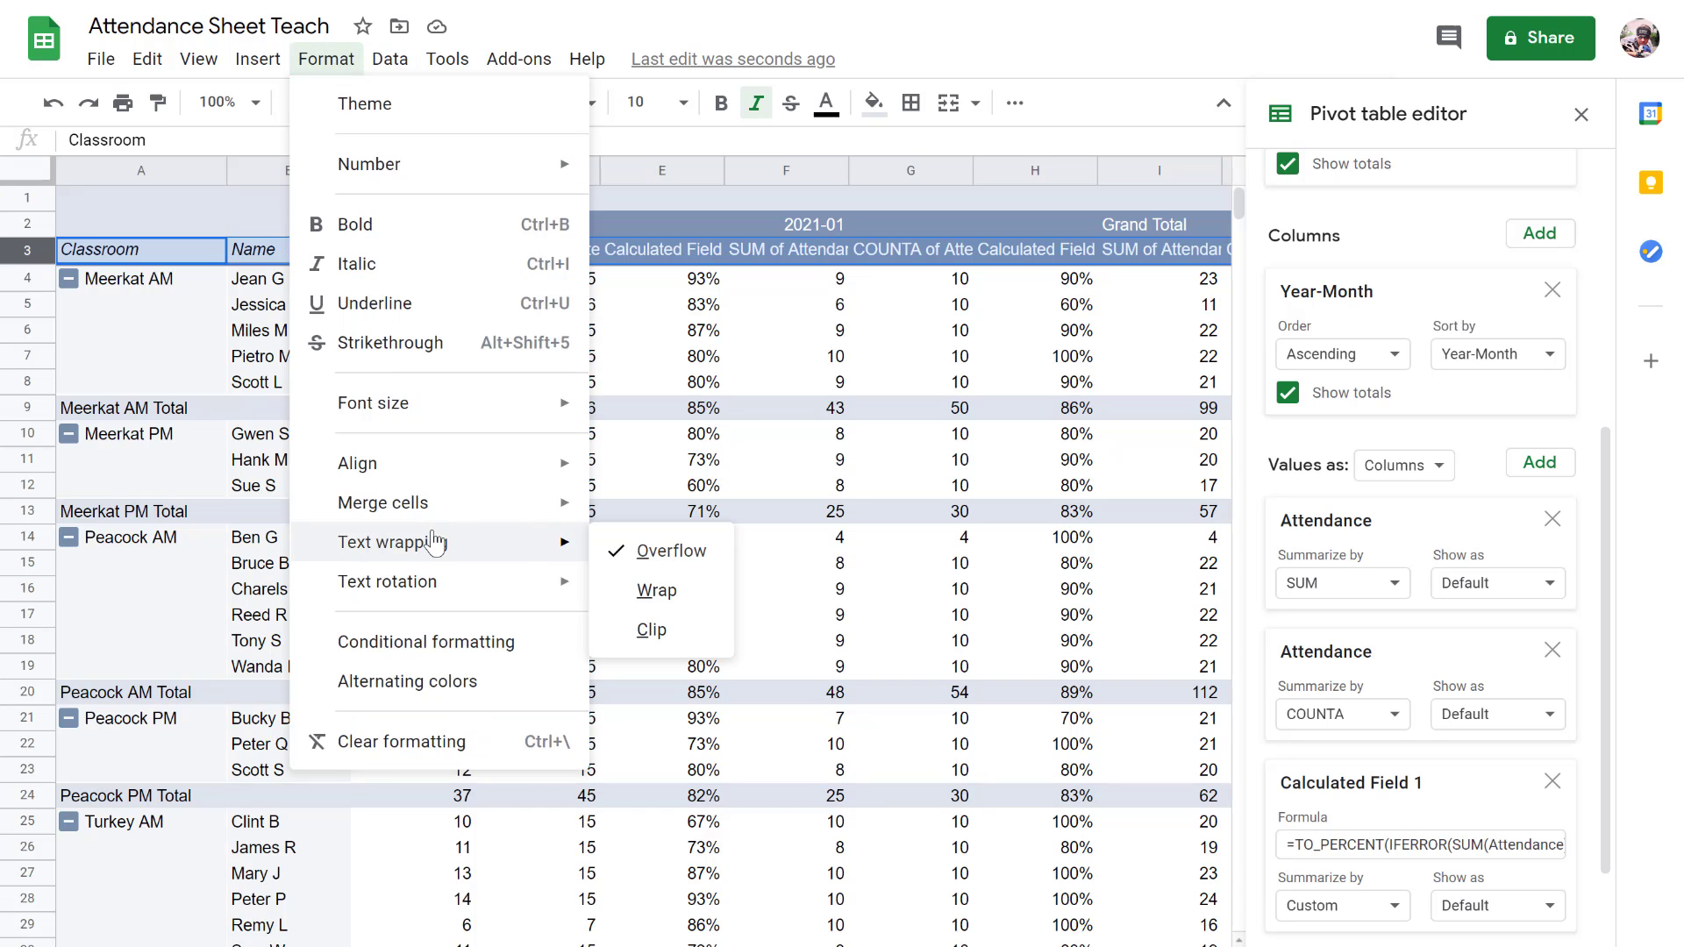
{"action": "left_click", "coordinate": [648, 591]}
Step: Rename the SUM of Attendance column header in C3 as Days Attended
{"action": "left_click", "coordinate": [395, 261]}
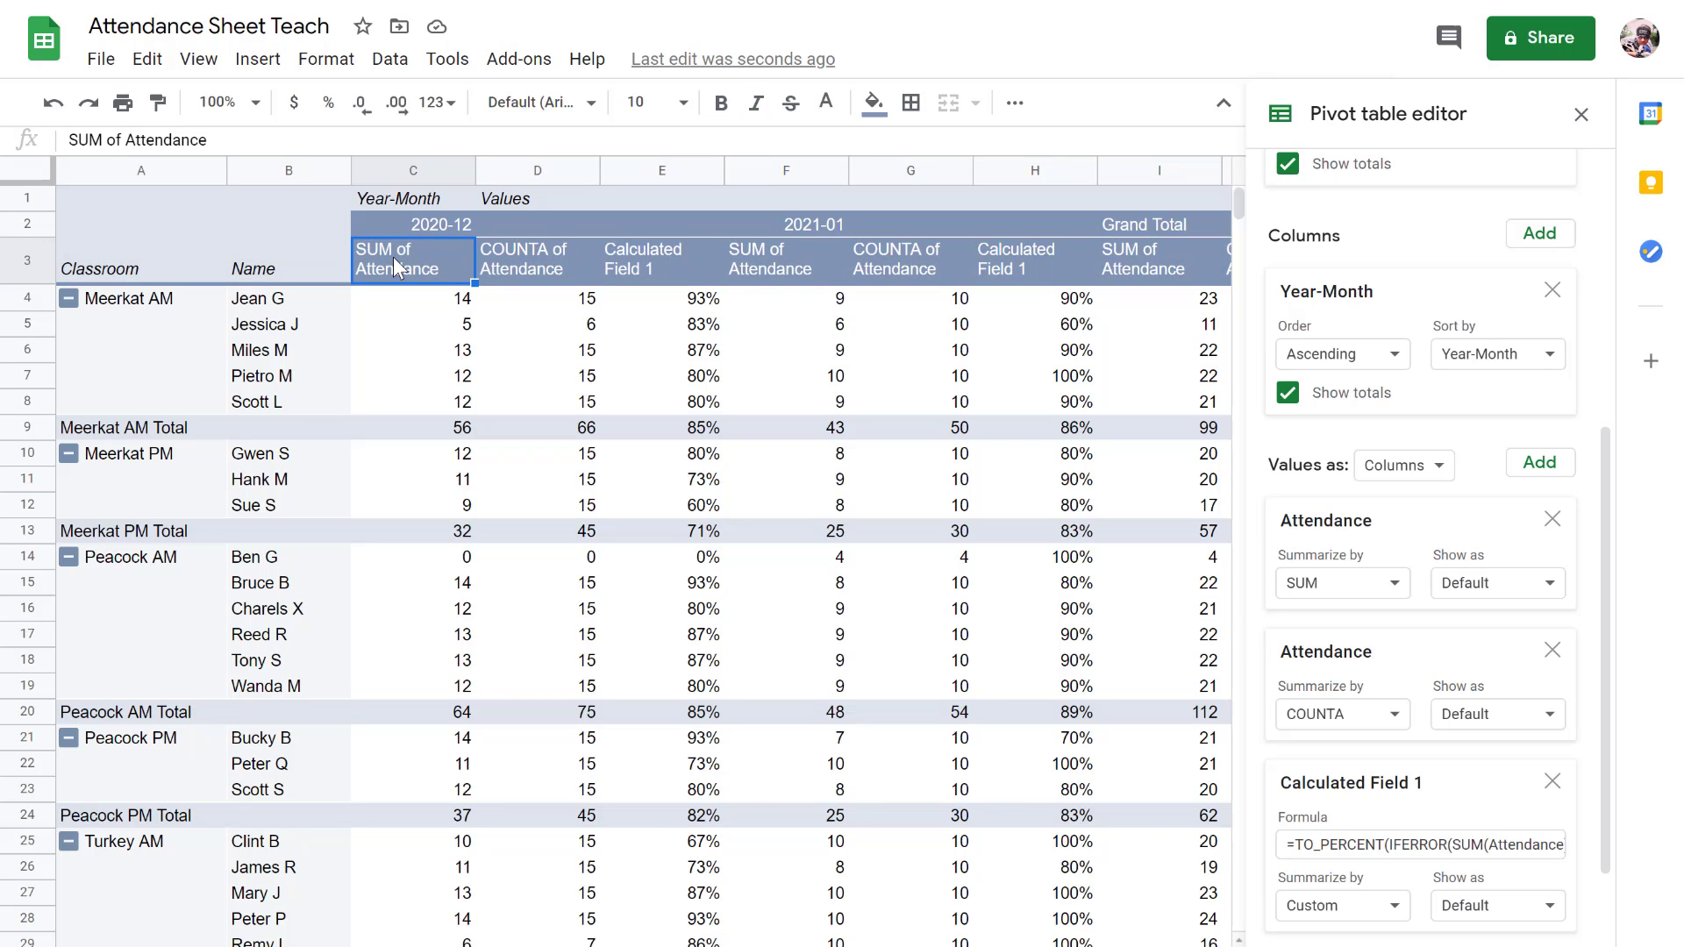
{"action": "type", "text": "dAYS"}
{"action": "key", "text": "BackSpace"}
{"action": "key", "text": "BackSpace"}
{"action": "key", "text": "BackSpace"}
{"action": "key", "text": "BackSpace"}
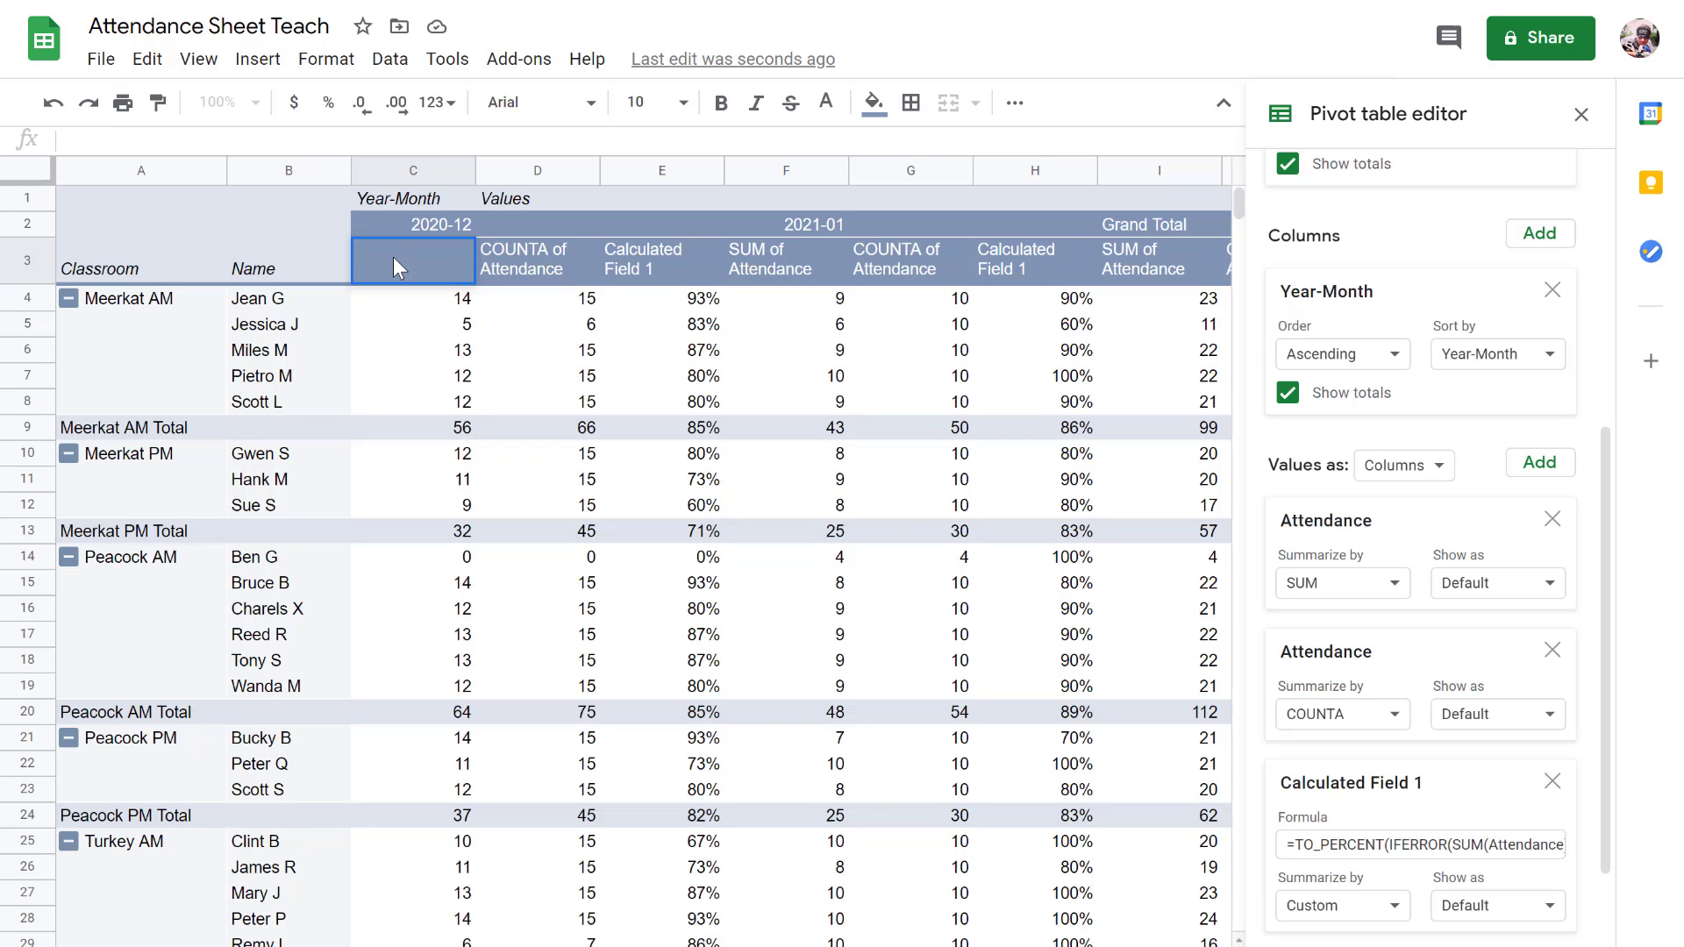
{"action": "type", "text": "Days Attended"}
{"action": "key", "text": "Return"}
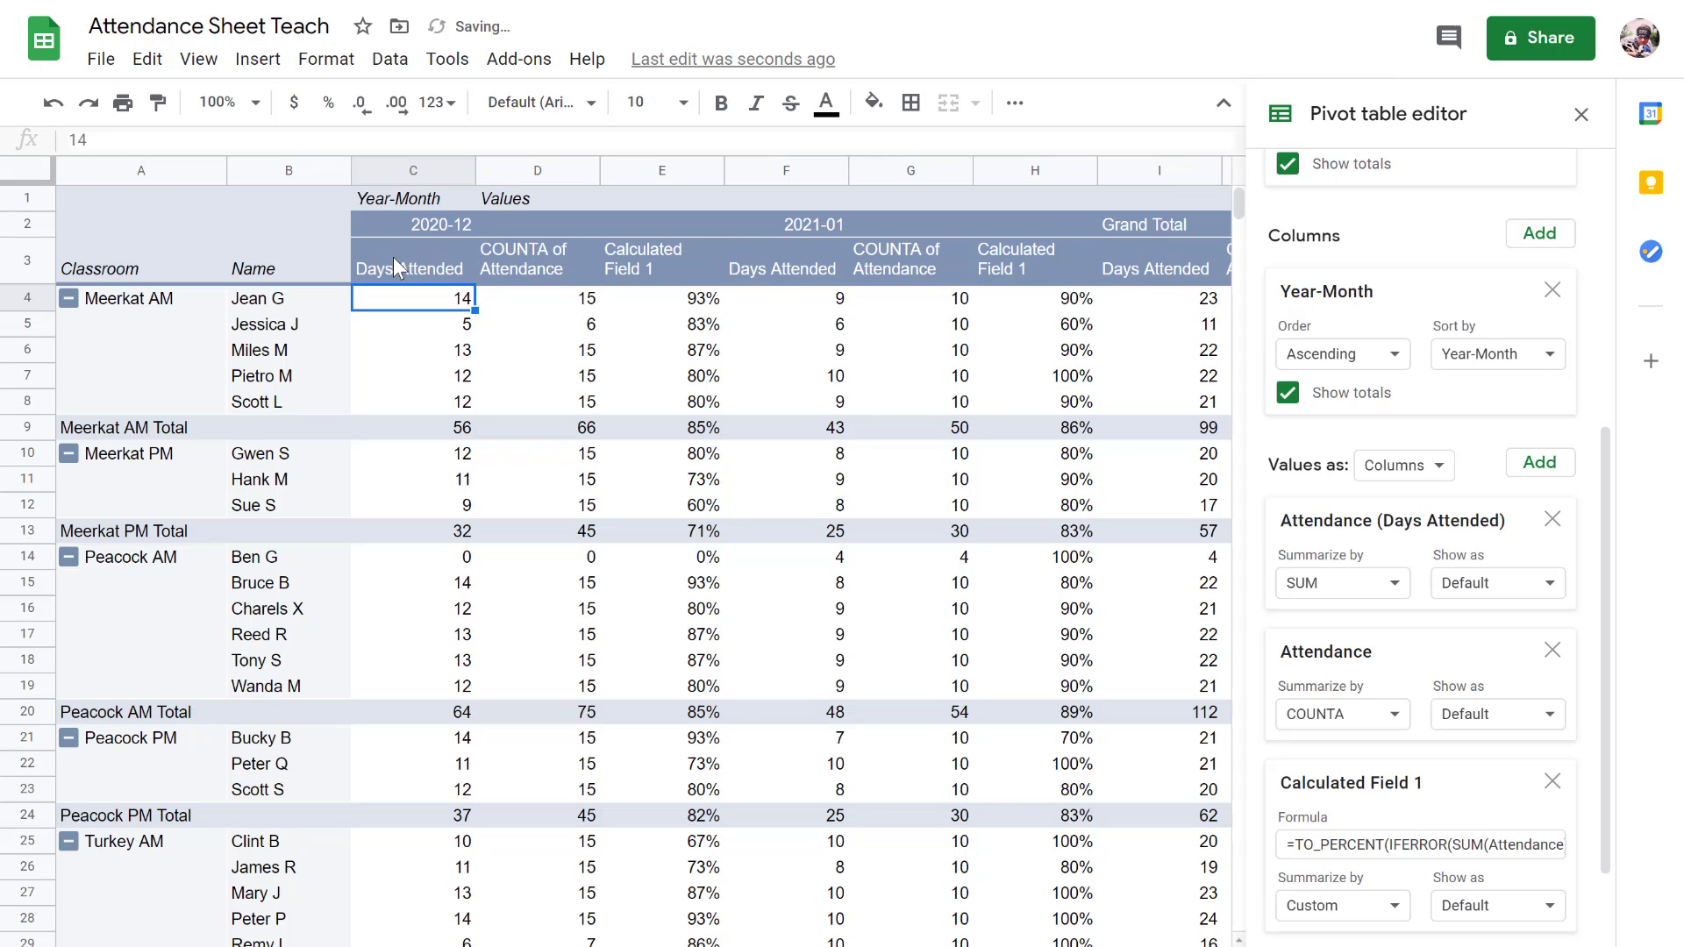
Step: Rename the COUNTA of Attendance column header in D3 as Days Scheduled
{"action": "key", "text": "Up"}
{"action": "key", "text": "Right"}
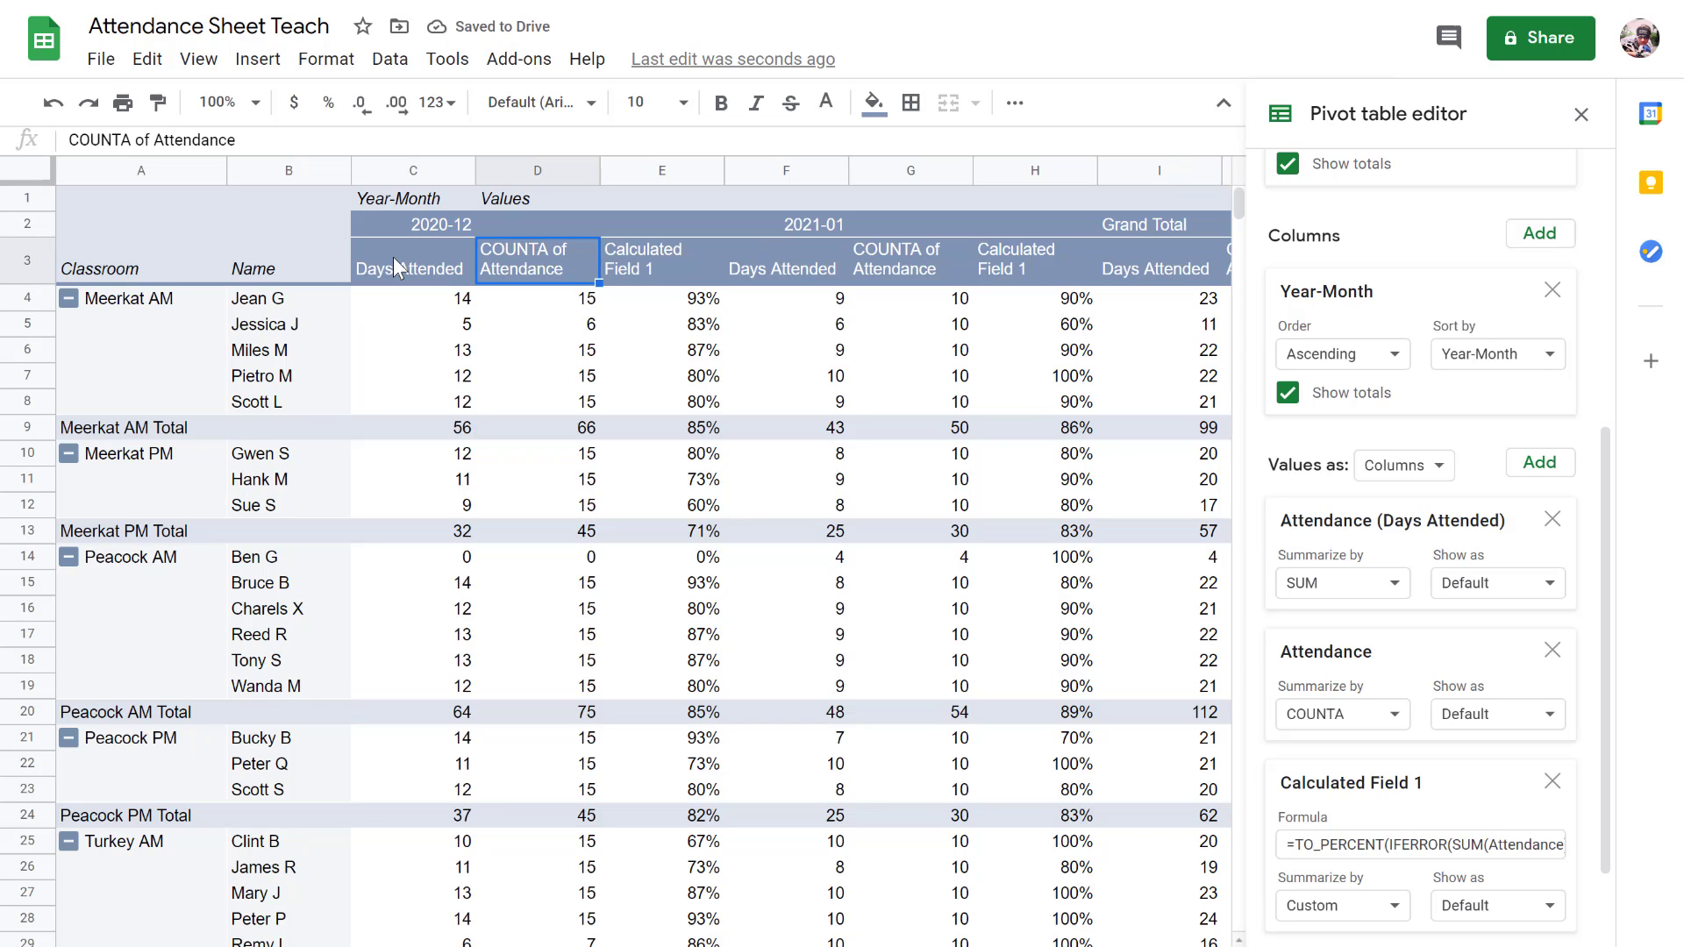
{"action": "type", "text": "Da"}
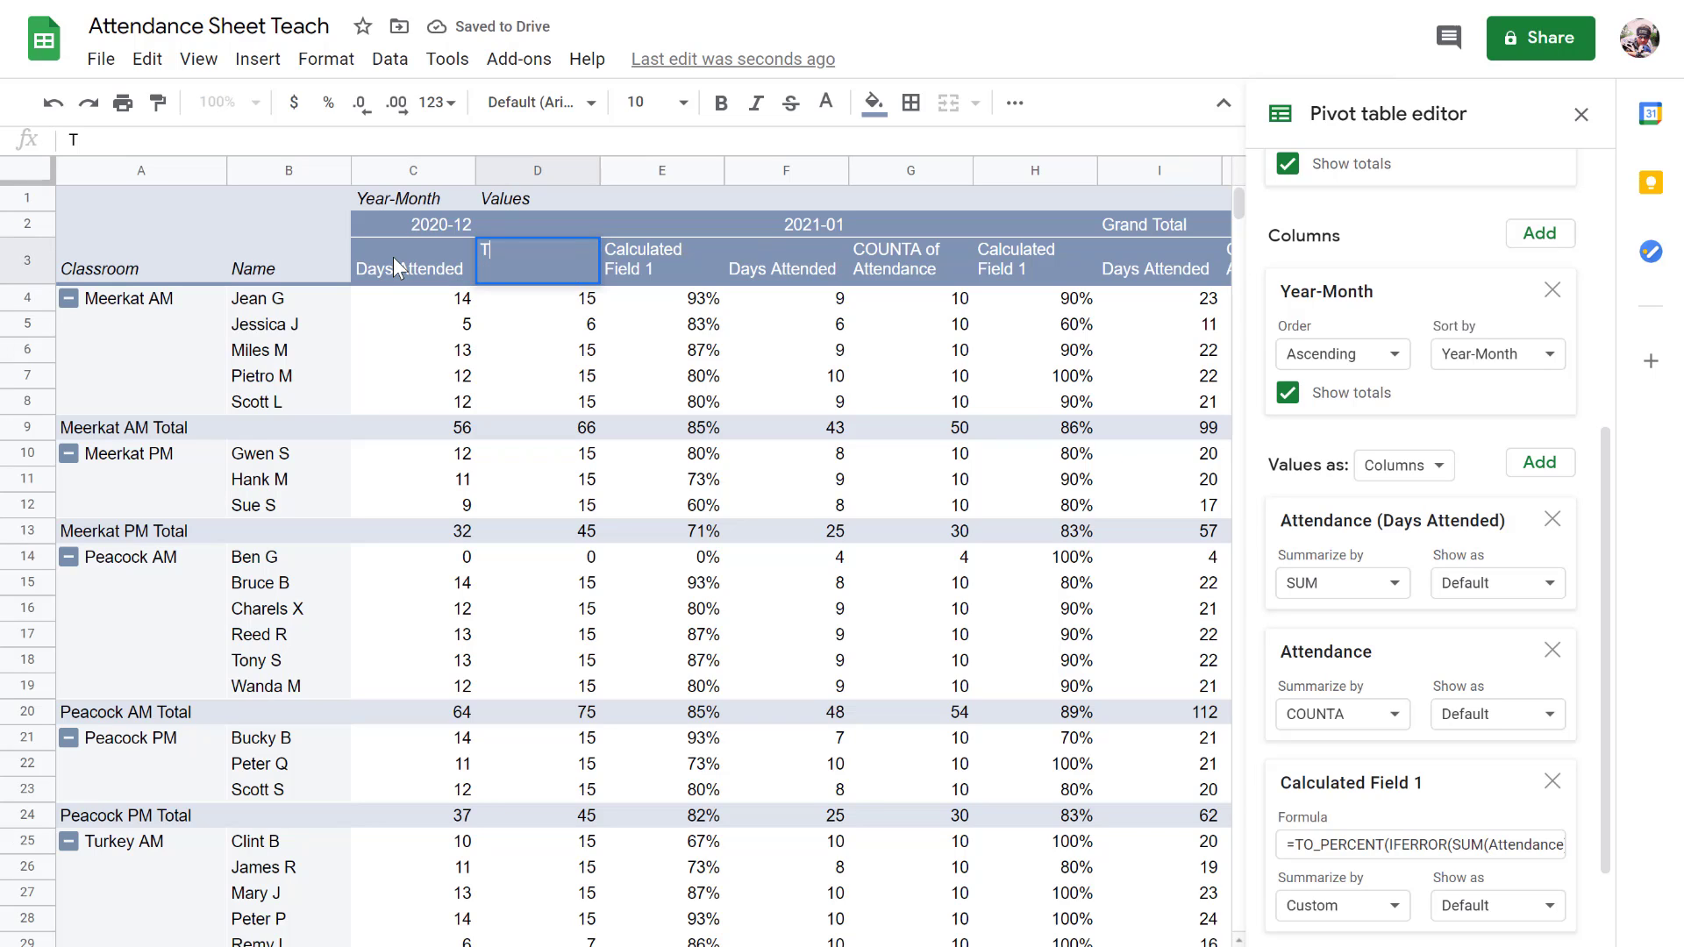
{"action": "type", "text": "ys"}
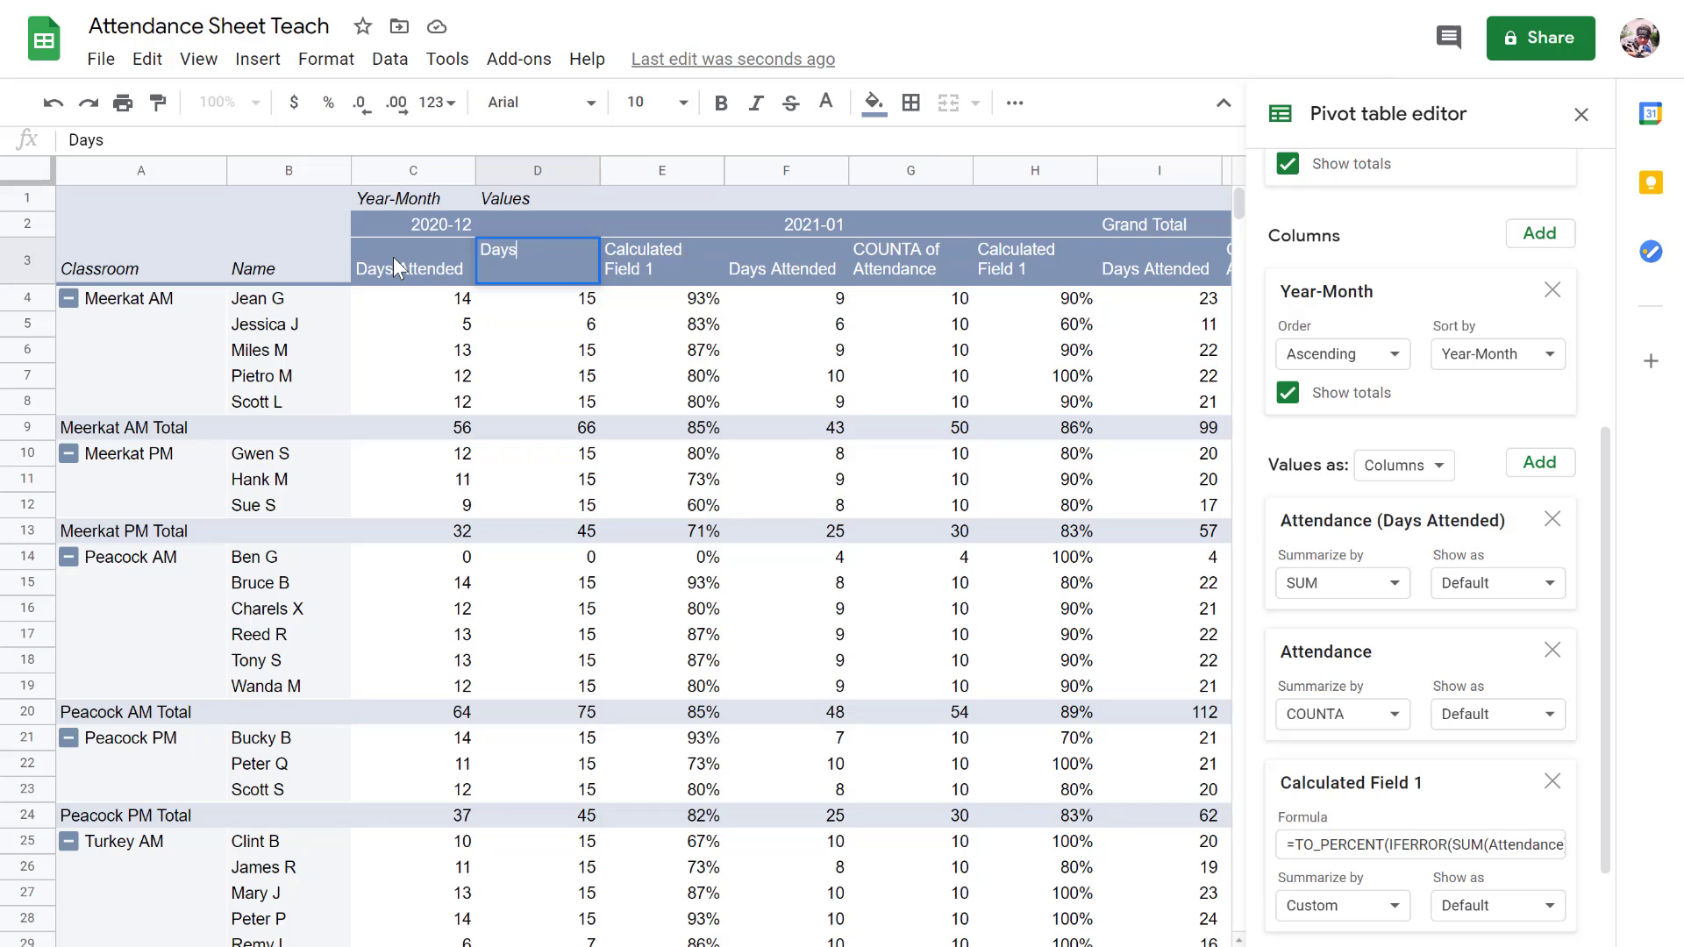
{"action": "type", "text": " Scheduled"}
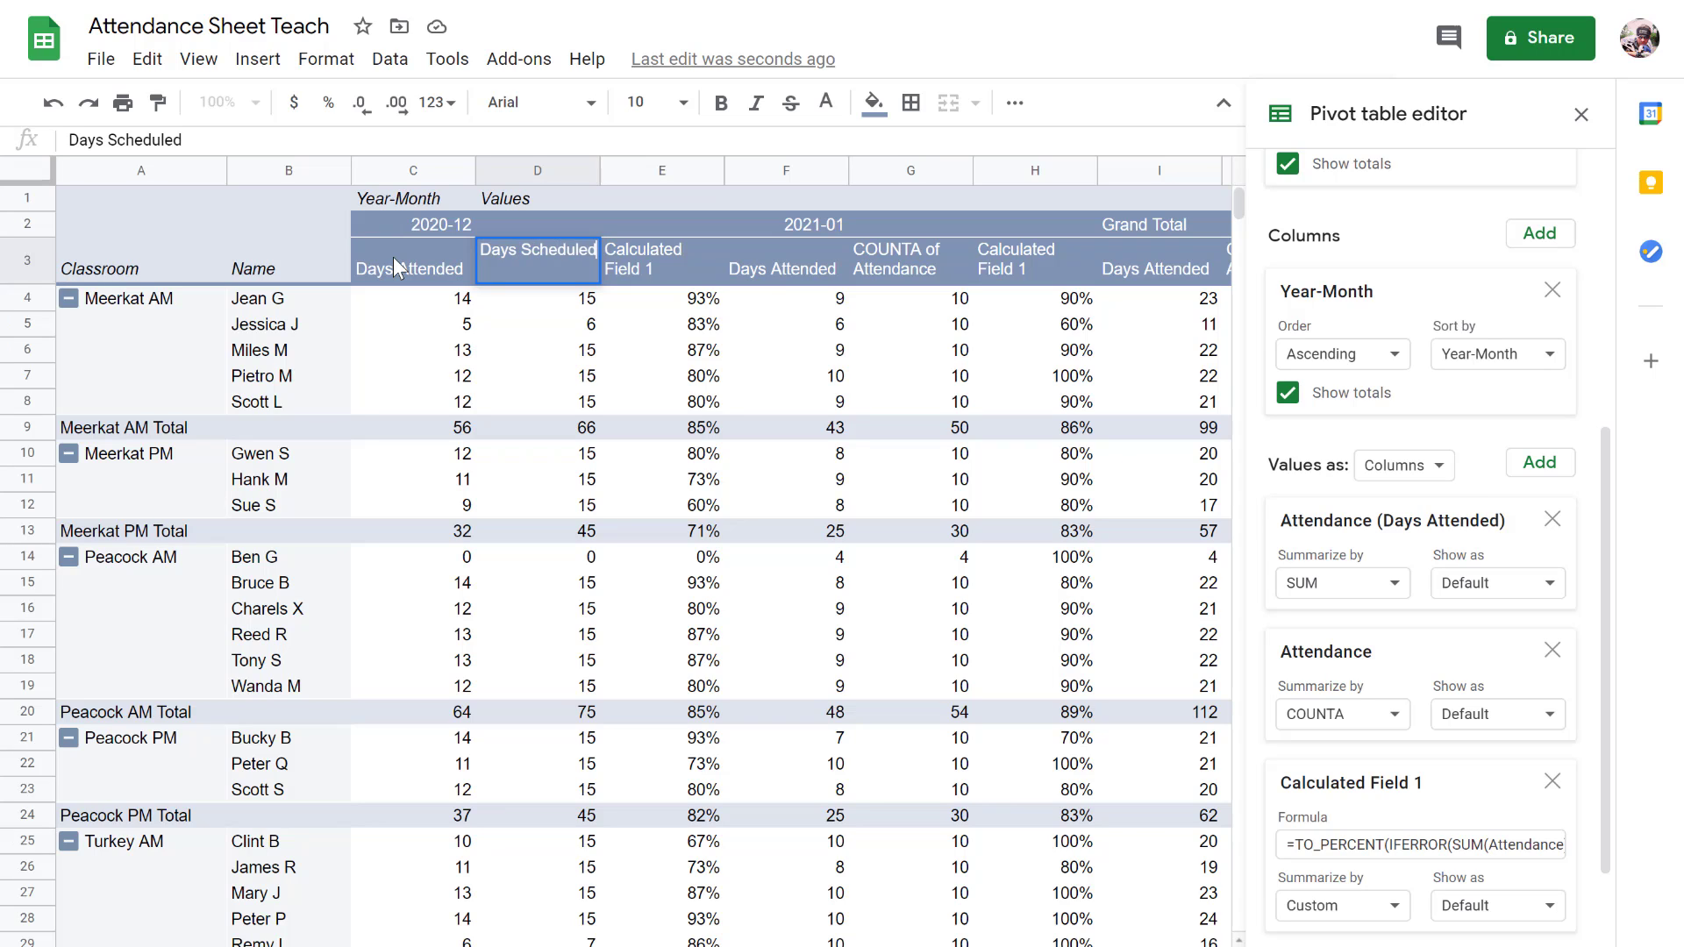
{"action": "key", "text": "Return"}
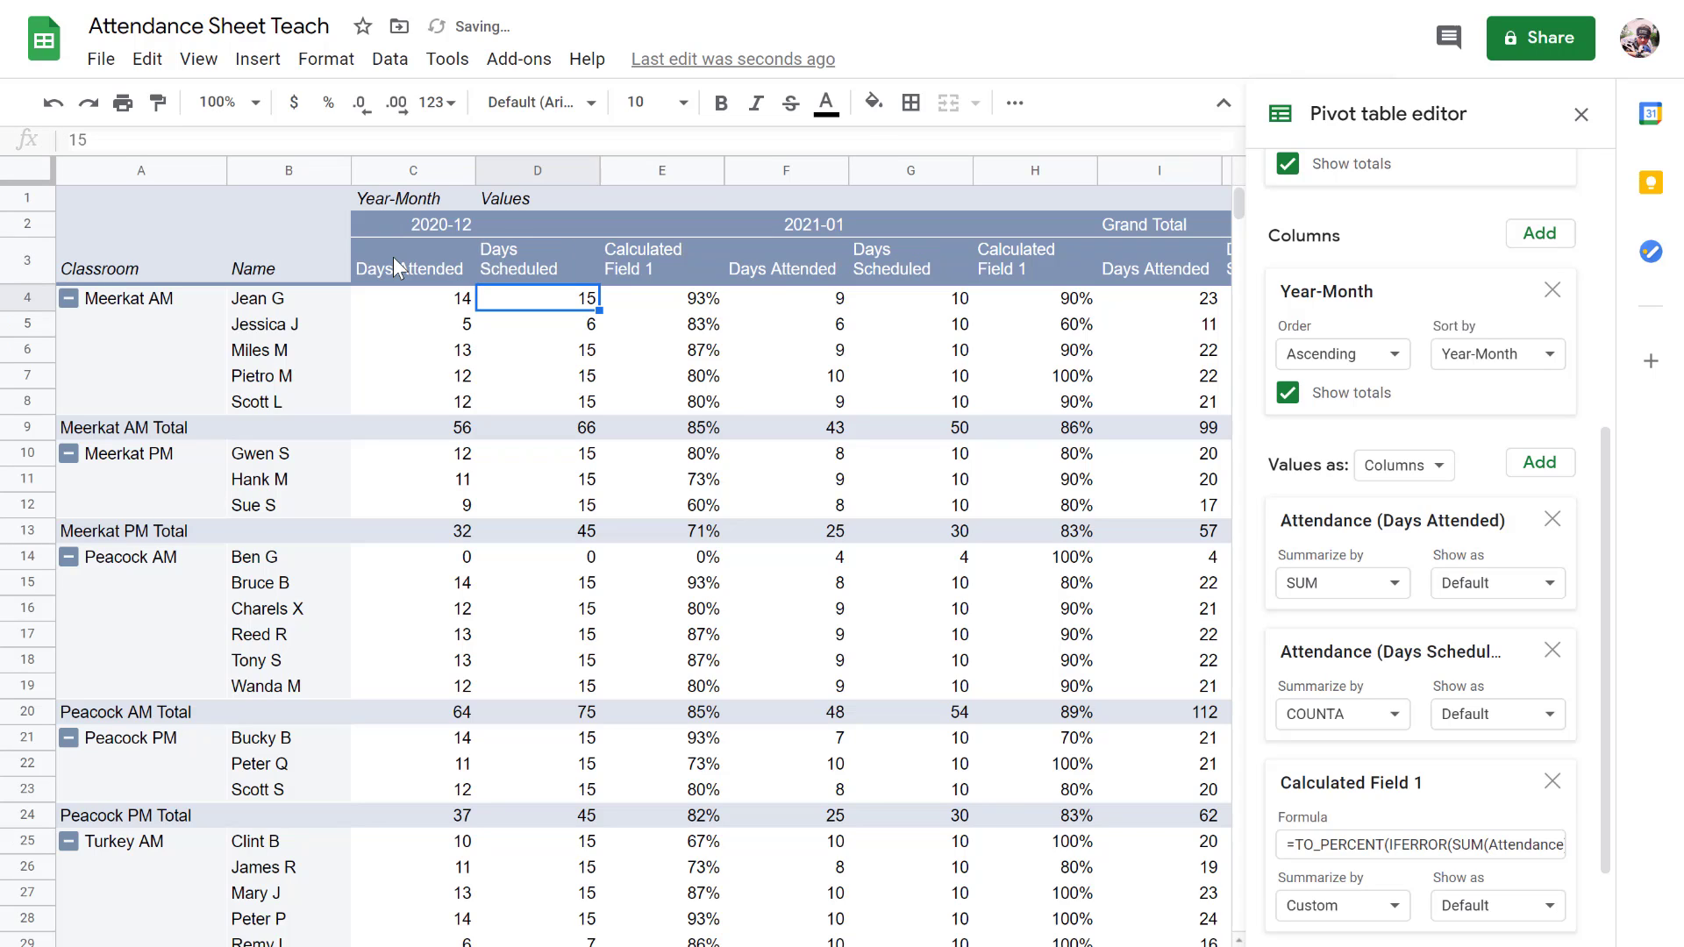
Step: Rename the Calculated Field 1 column header in E3 as Percent of Days Attended
{"action": "key", "text": "Up"}
{"action": "key", "text": "Right"}
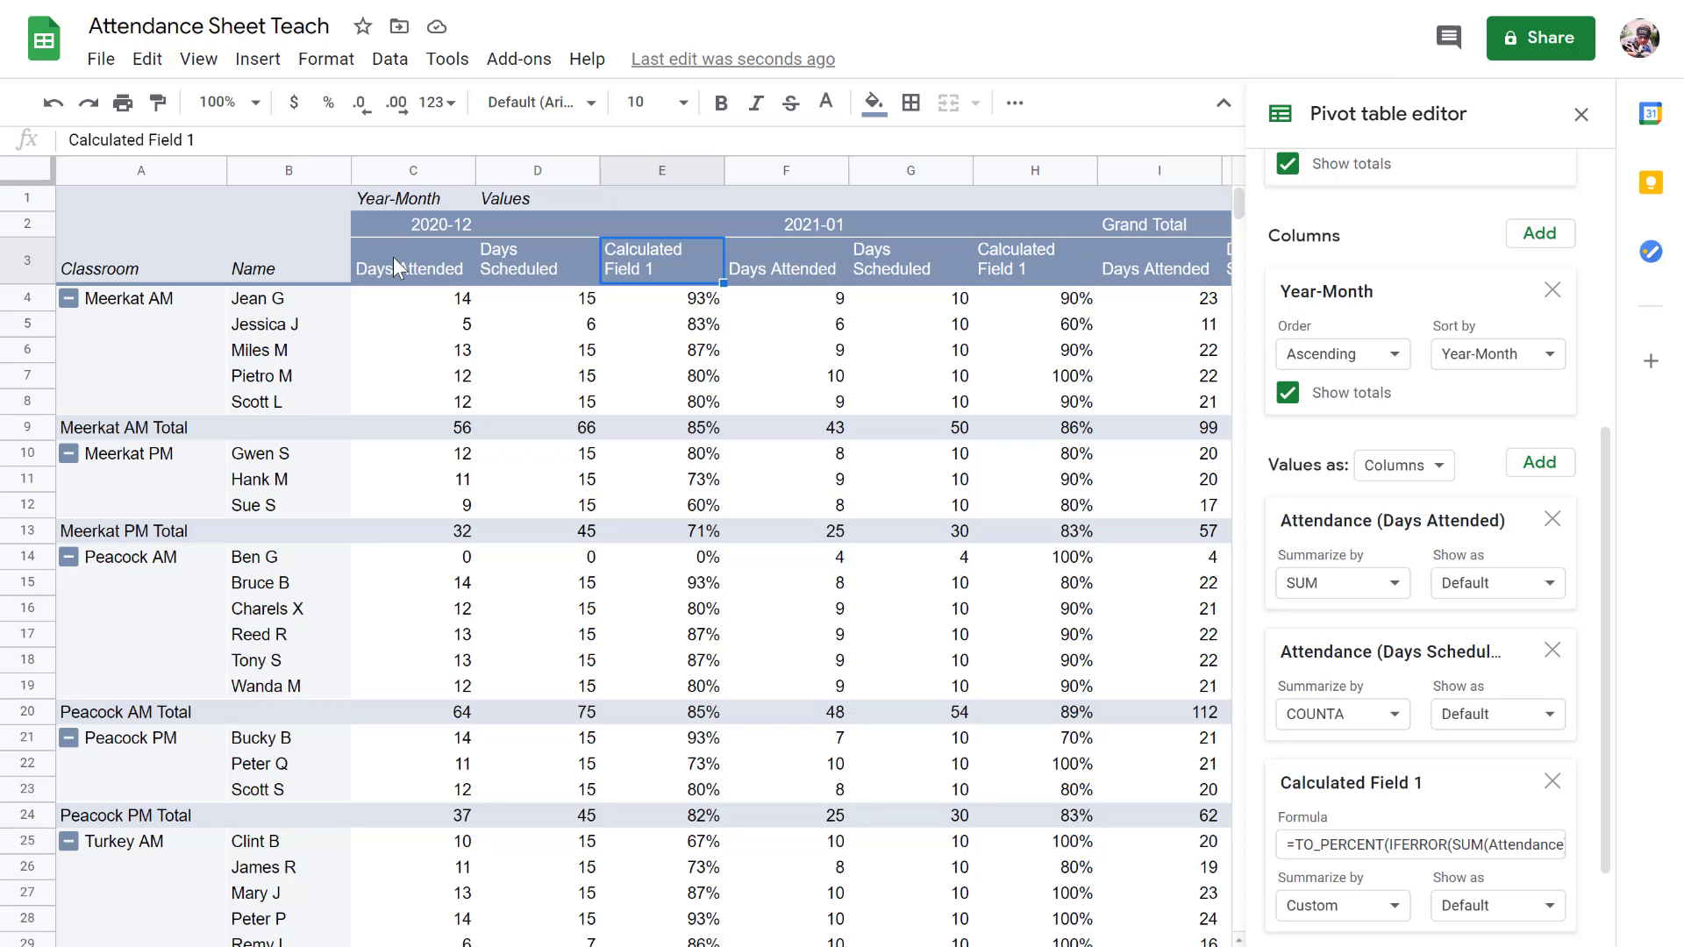
{"action": "type", "text": "P"}
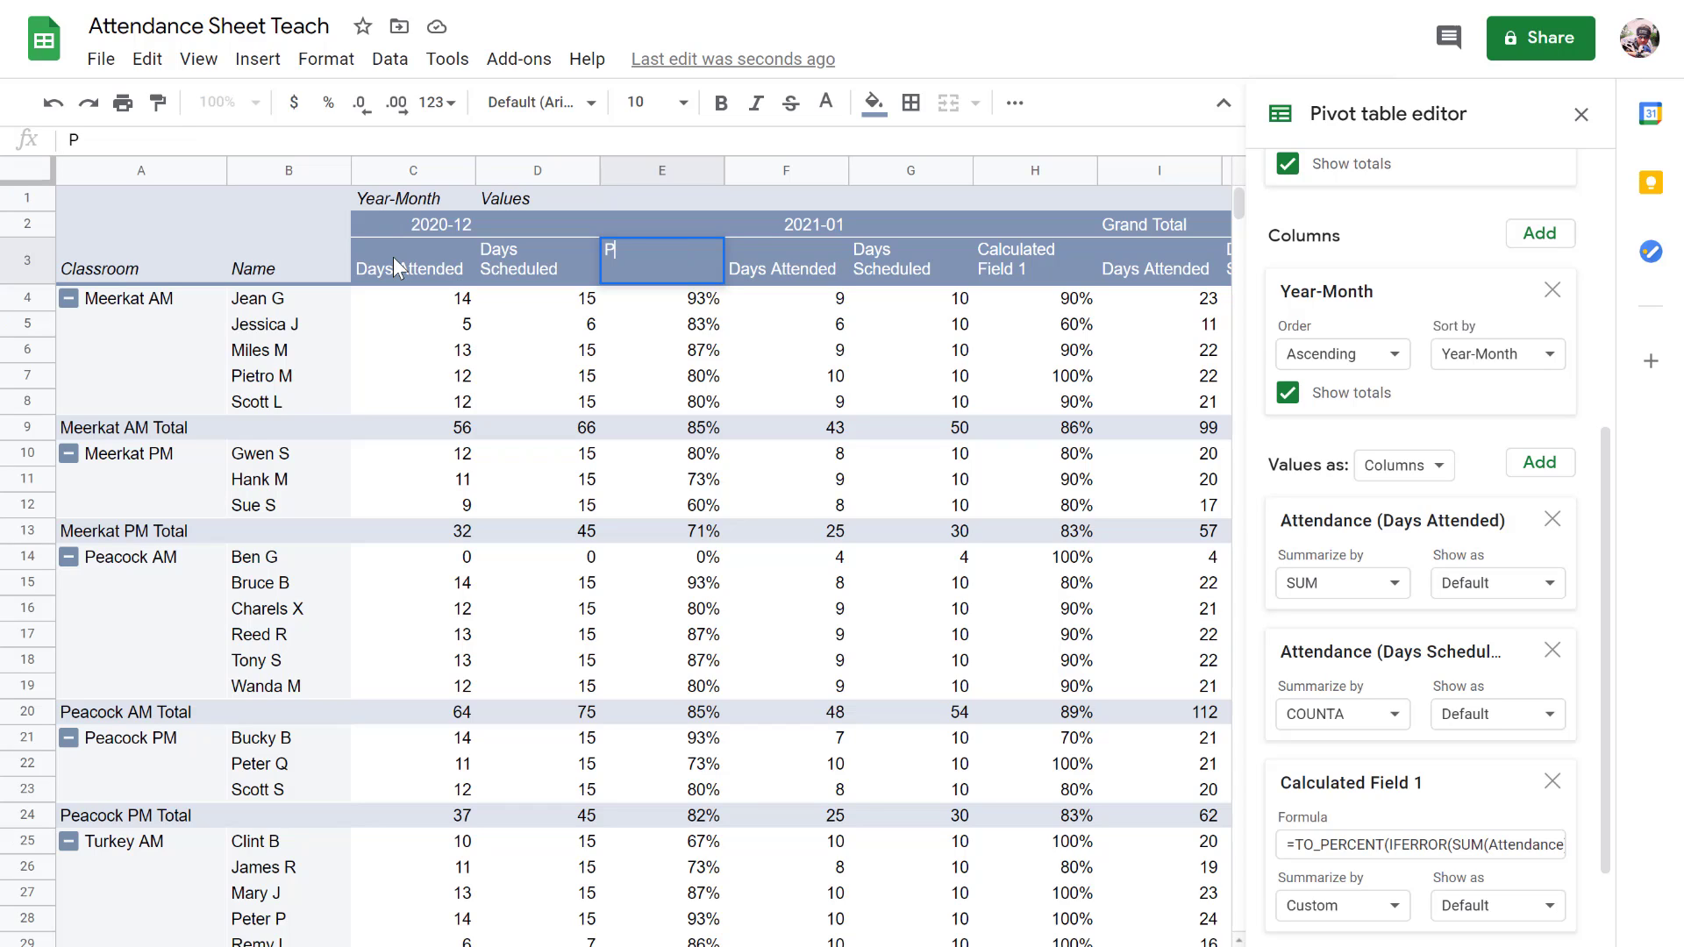
{"action": "type", "text": "ercent of Days "}
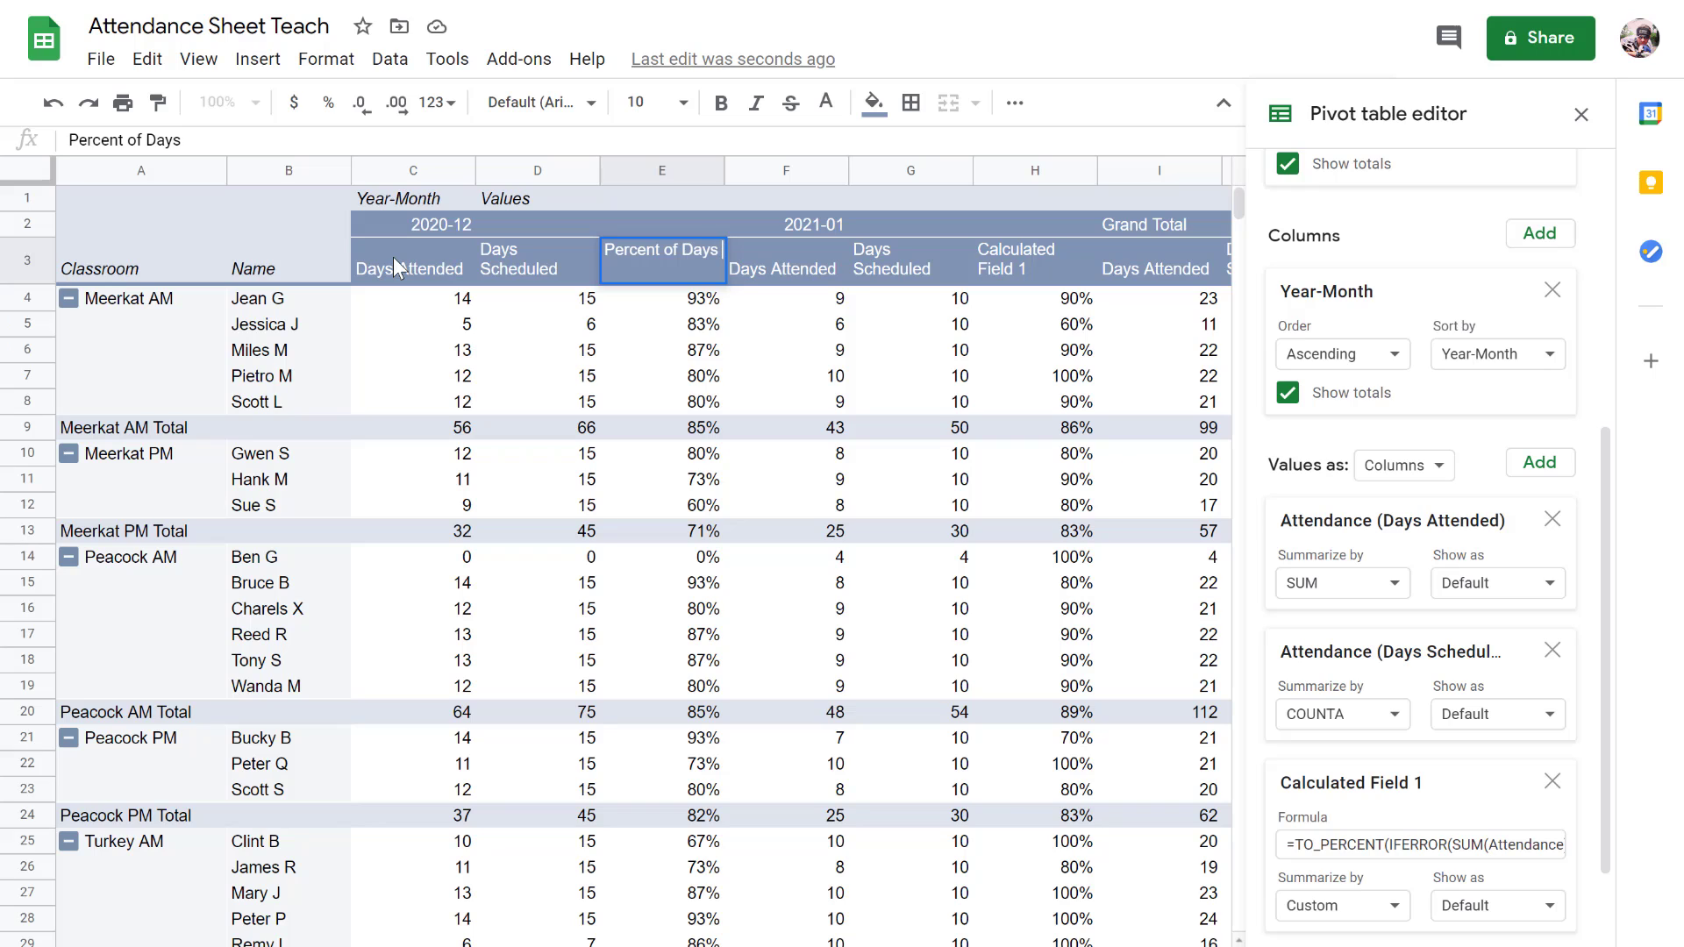
{"action": "type", "text": "Attended"}
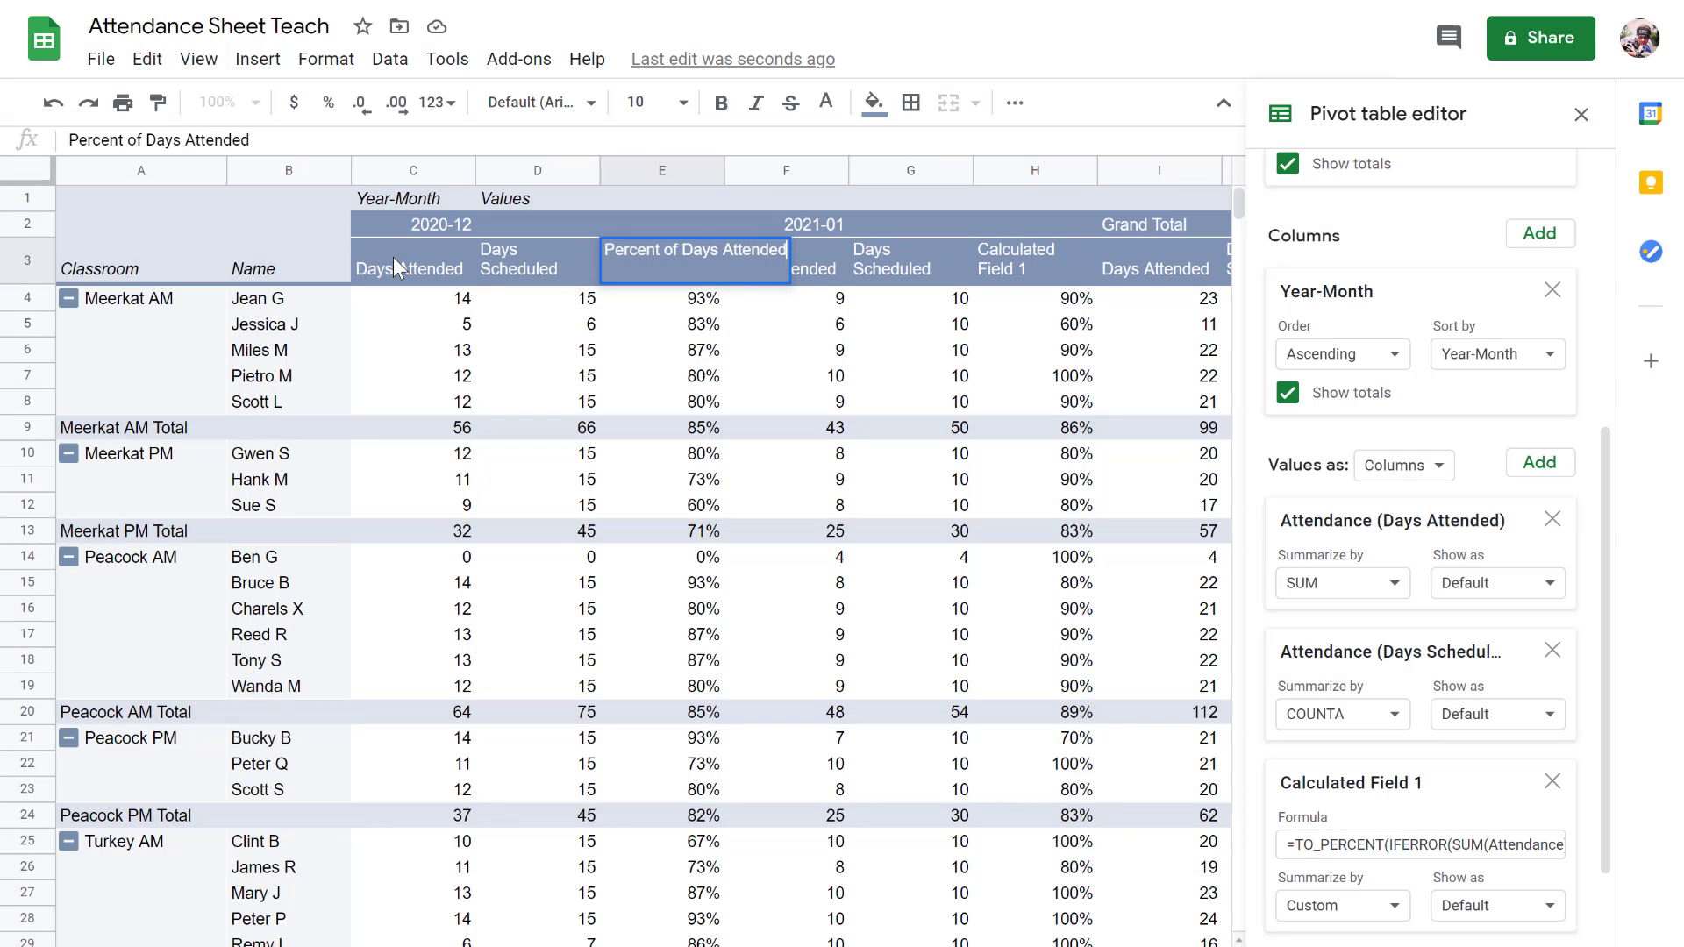
{"action": "key", "text": "Return"}
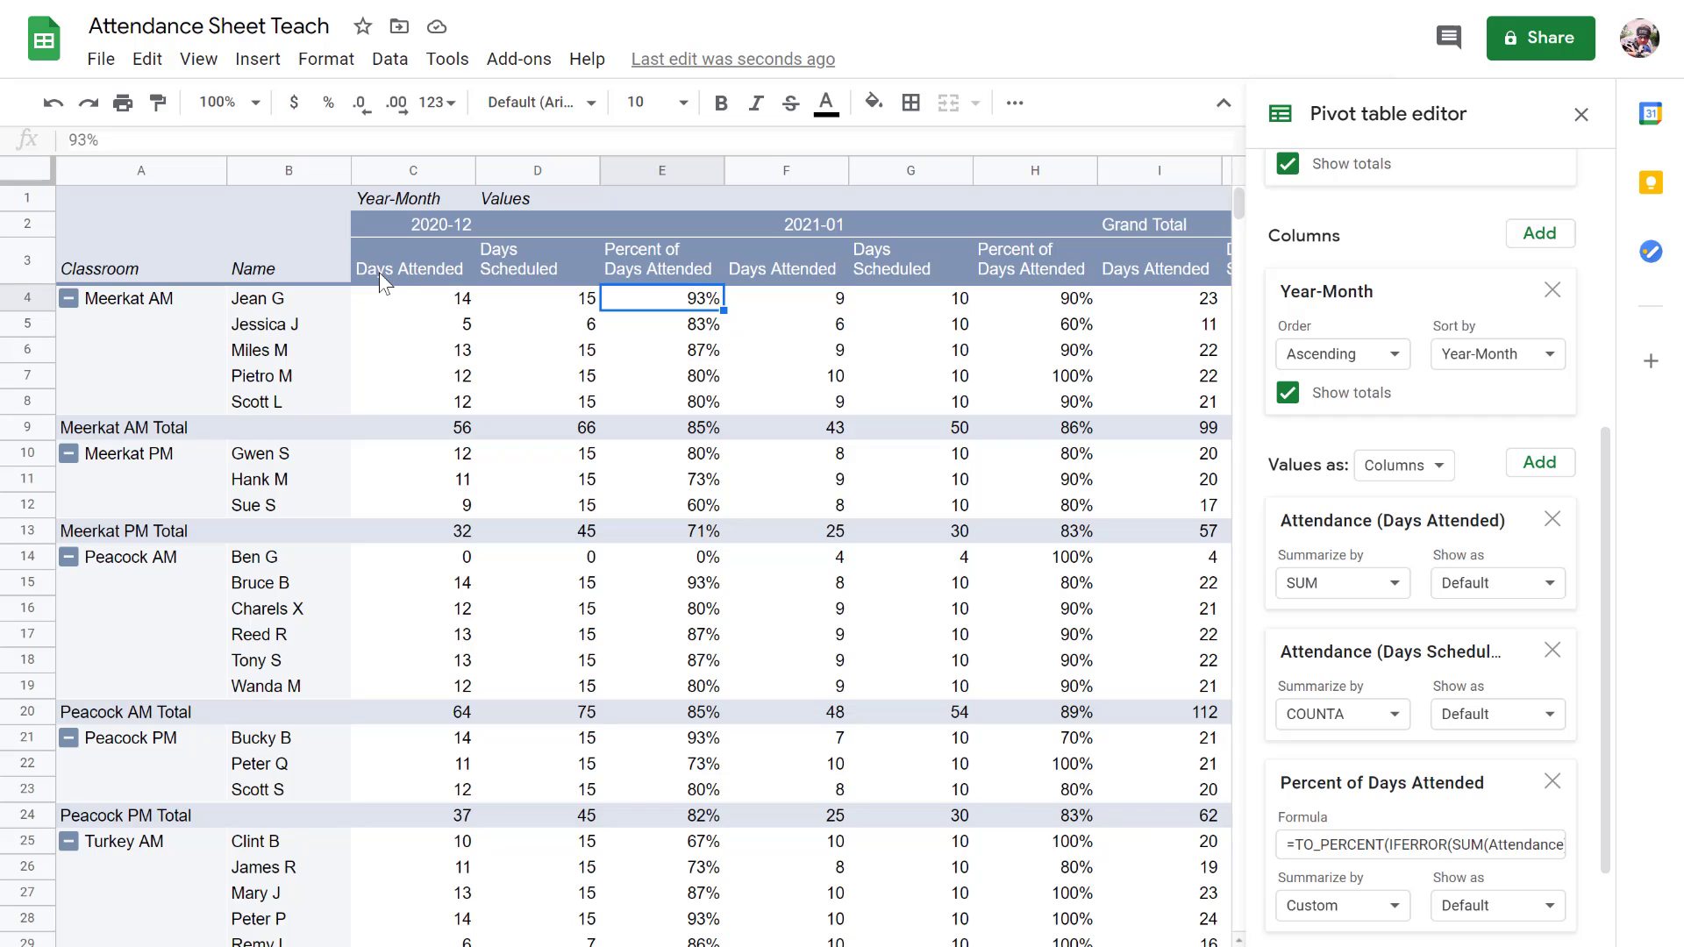
Step: Freeze the first two columns so the Classroom and Name columns stay in view
{"action": "left_click", "coordinate": [378, 272]}
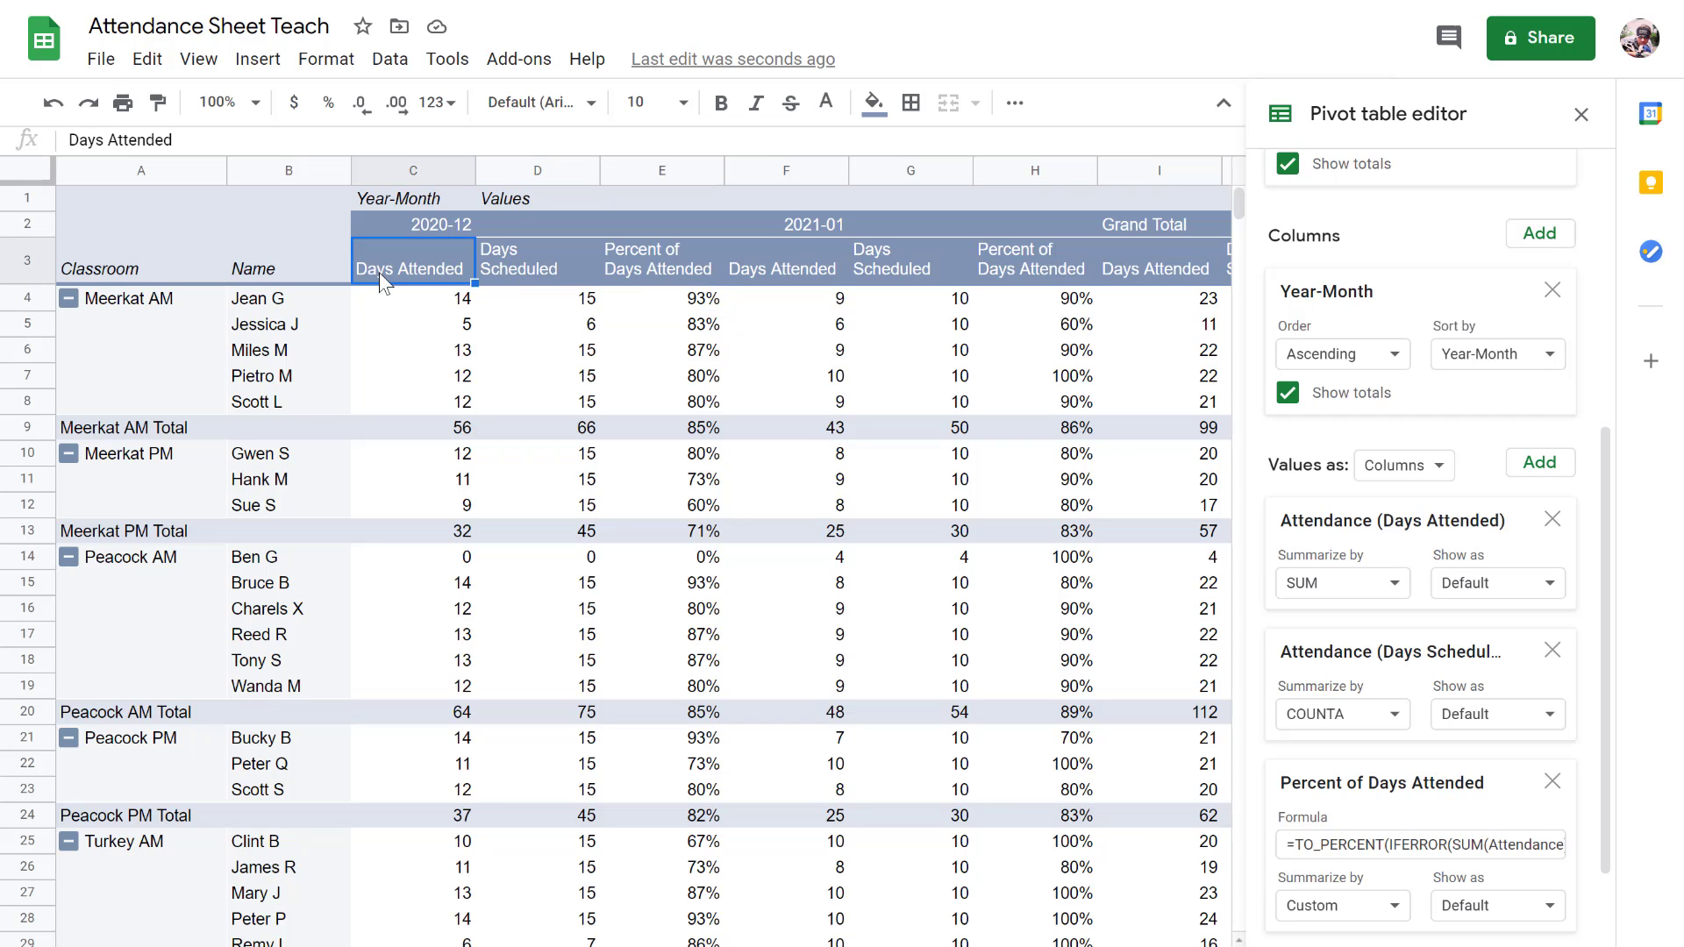
{"action": "left_click", "coordinate": [199, 62]}
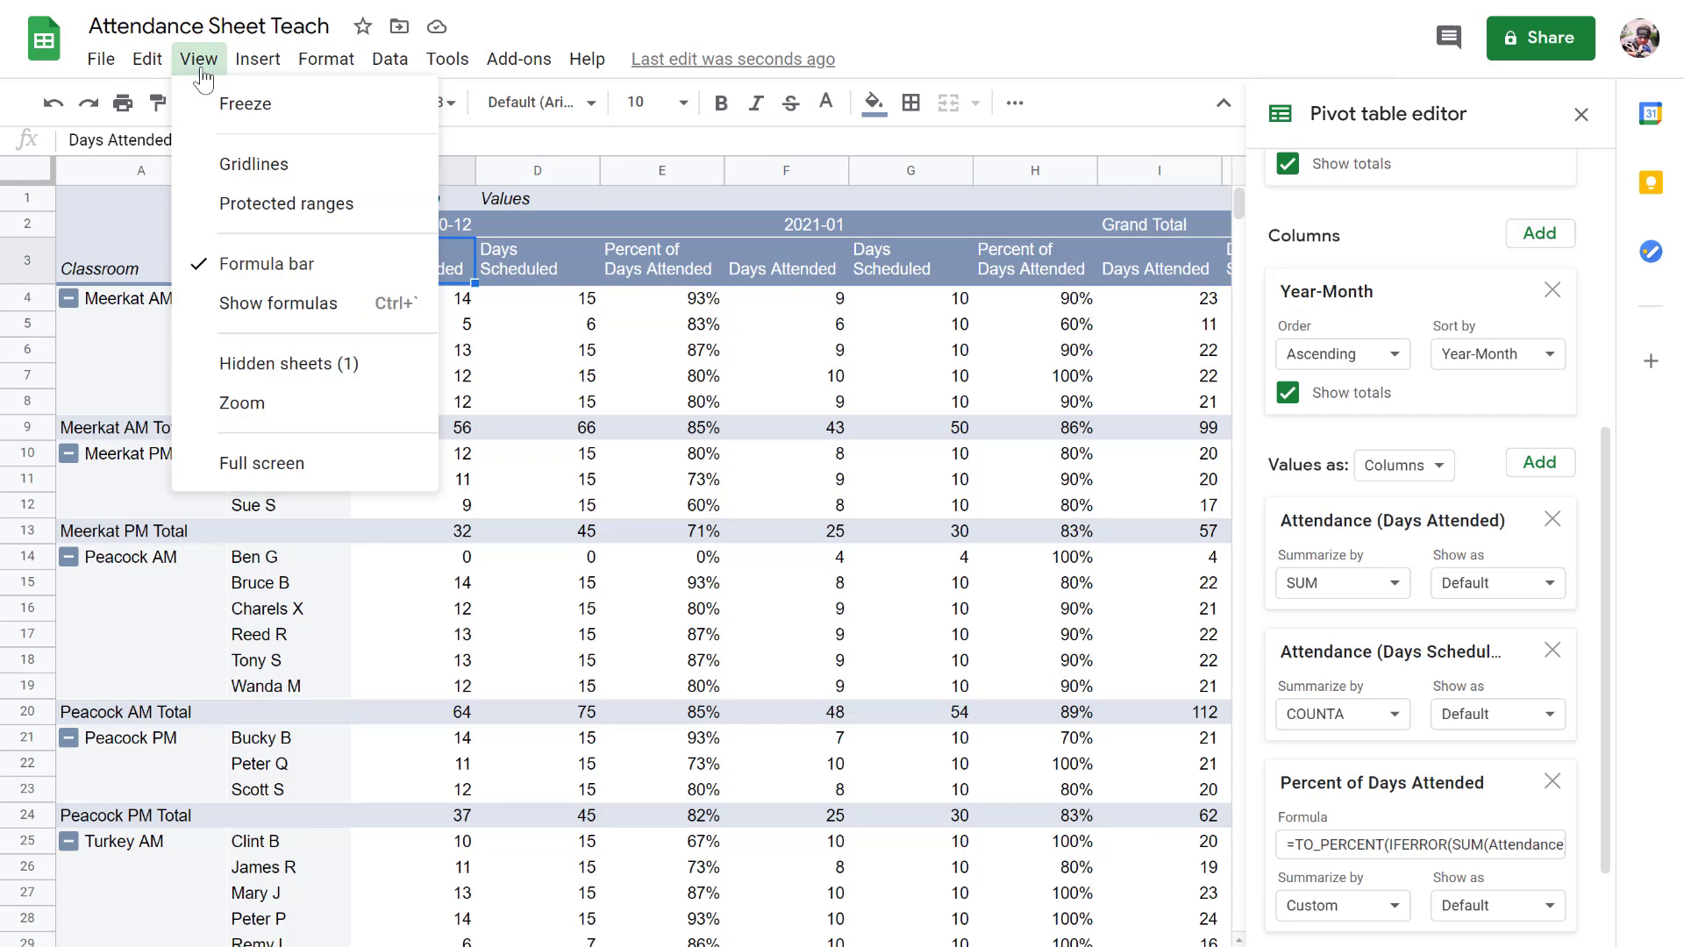
{"action": "mouse_move", "coordinate": [225, 121]}
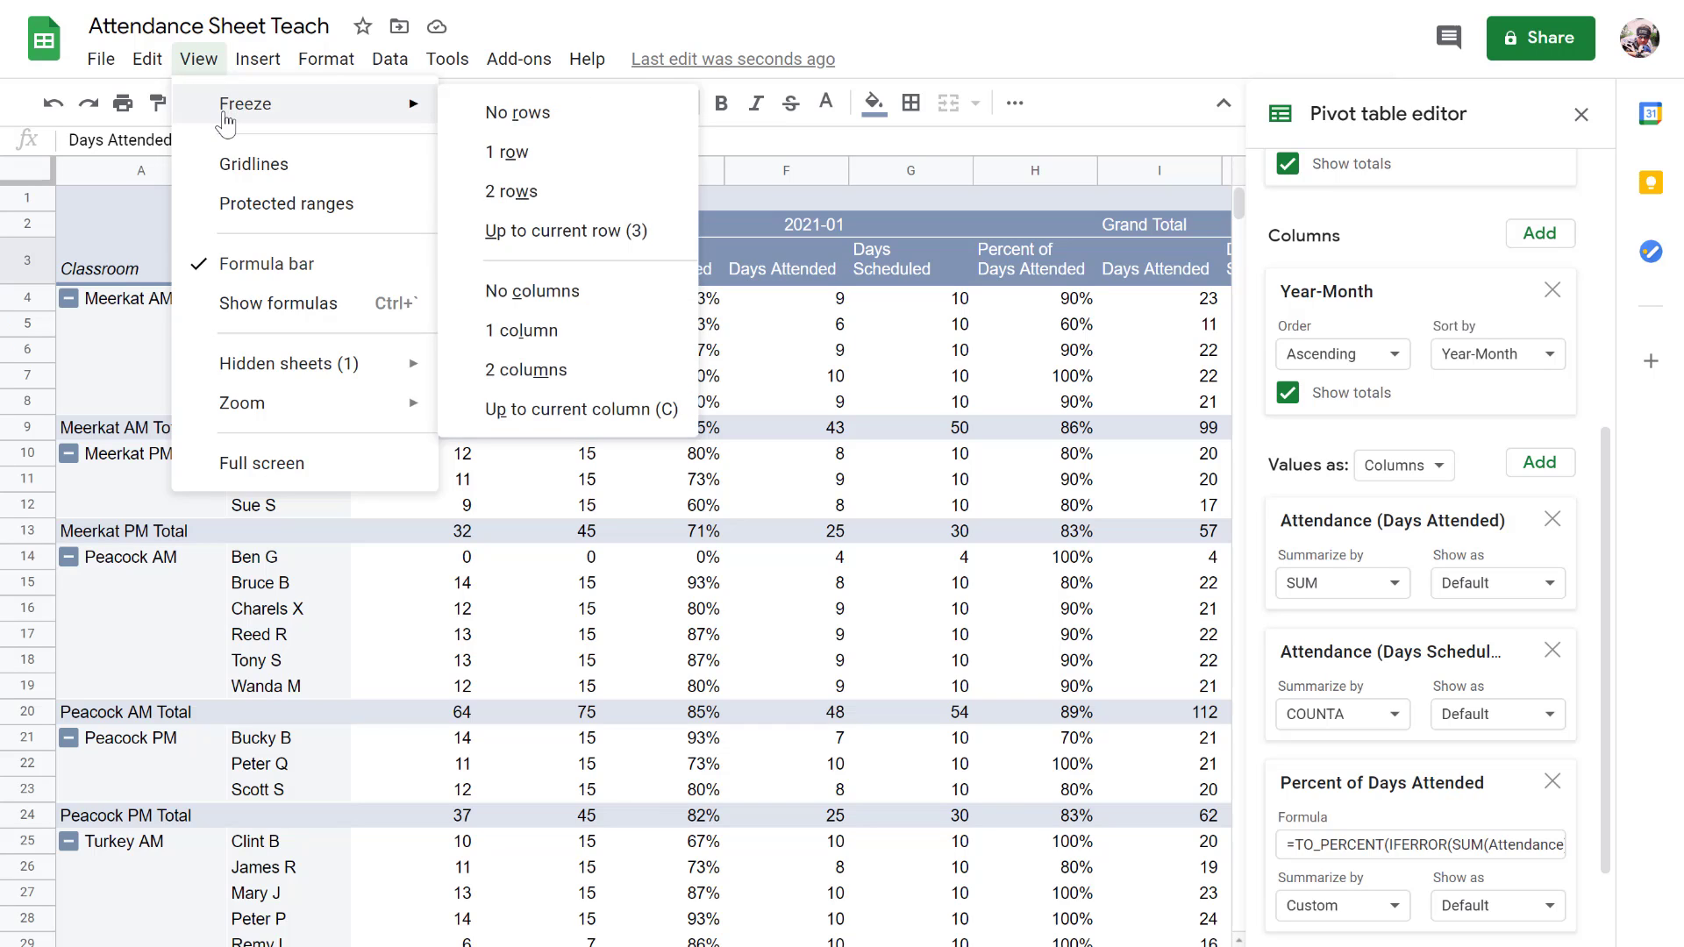
{"action": "left_click", "coordinate": [526, 372]}
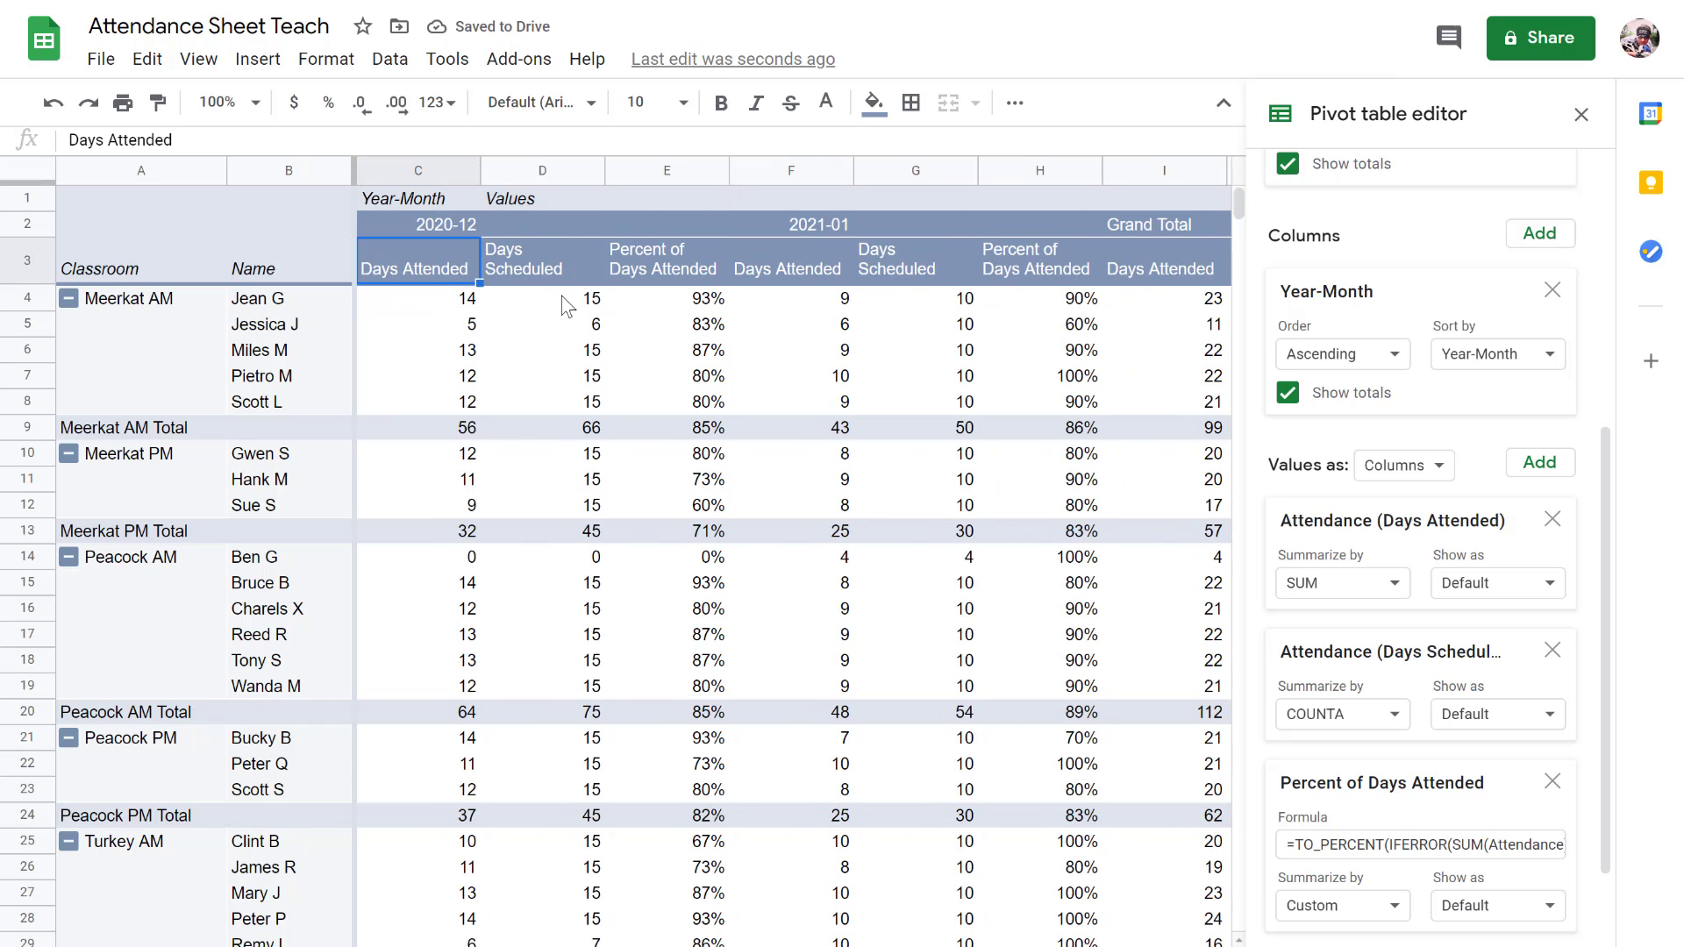
Step: Freeze the rows up to row 3 and check the frozen headers across the pivot table
{"action": "left_click", "coordinate": [193, 62]}
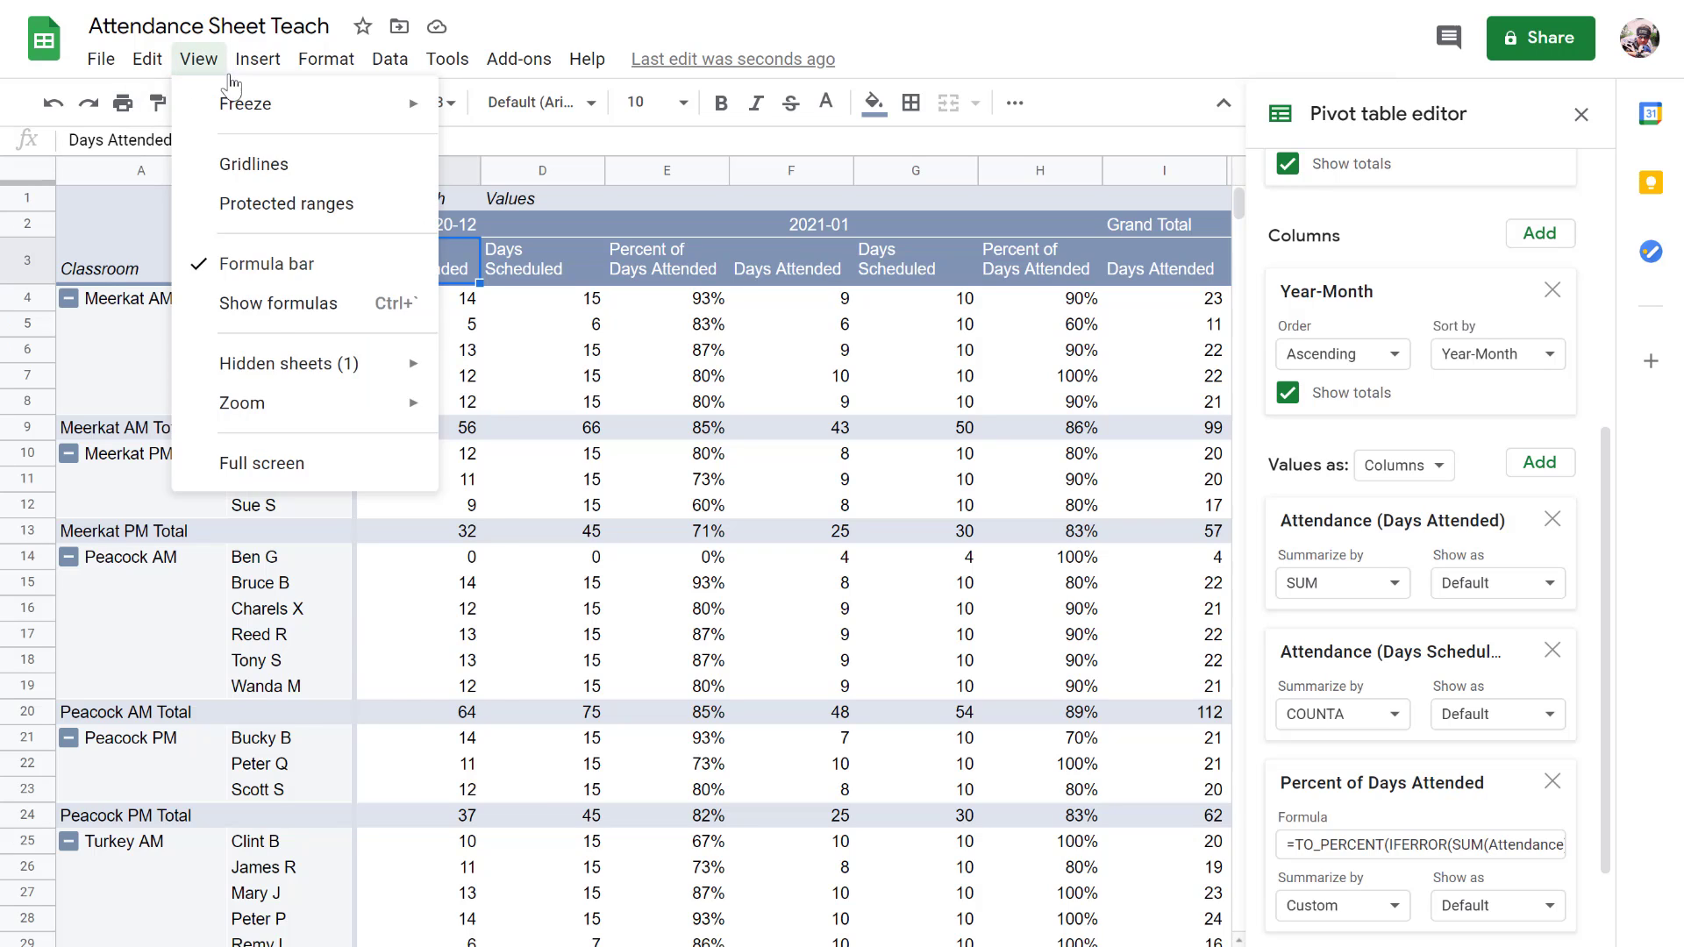
{"action": "mouse_move", "coordinate": [207, 121]}
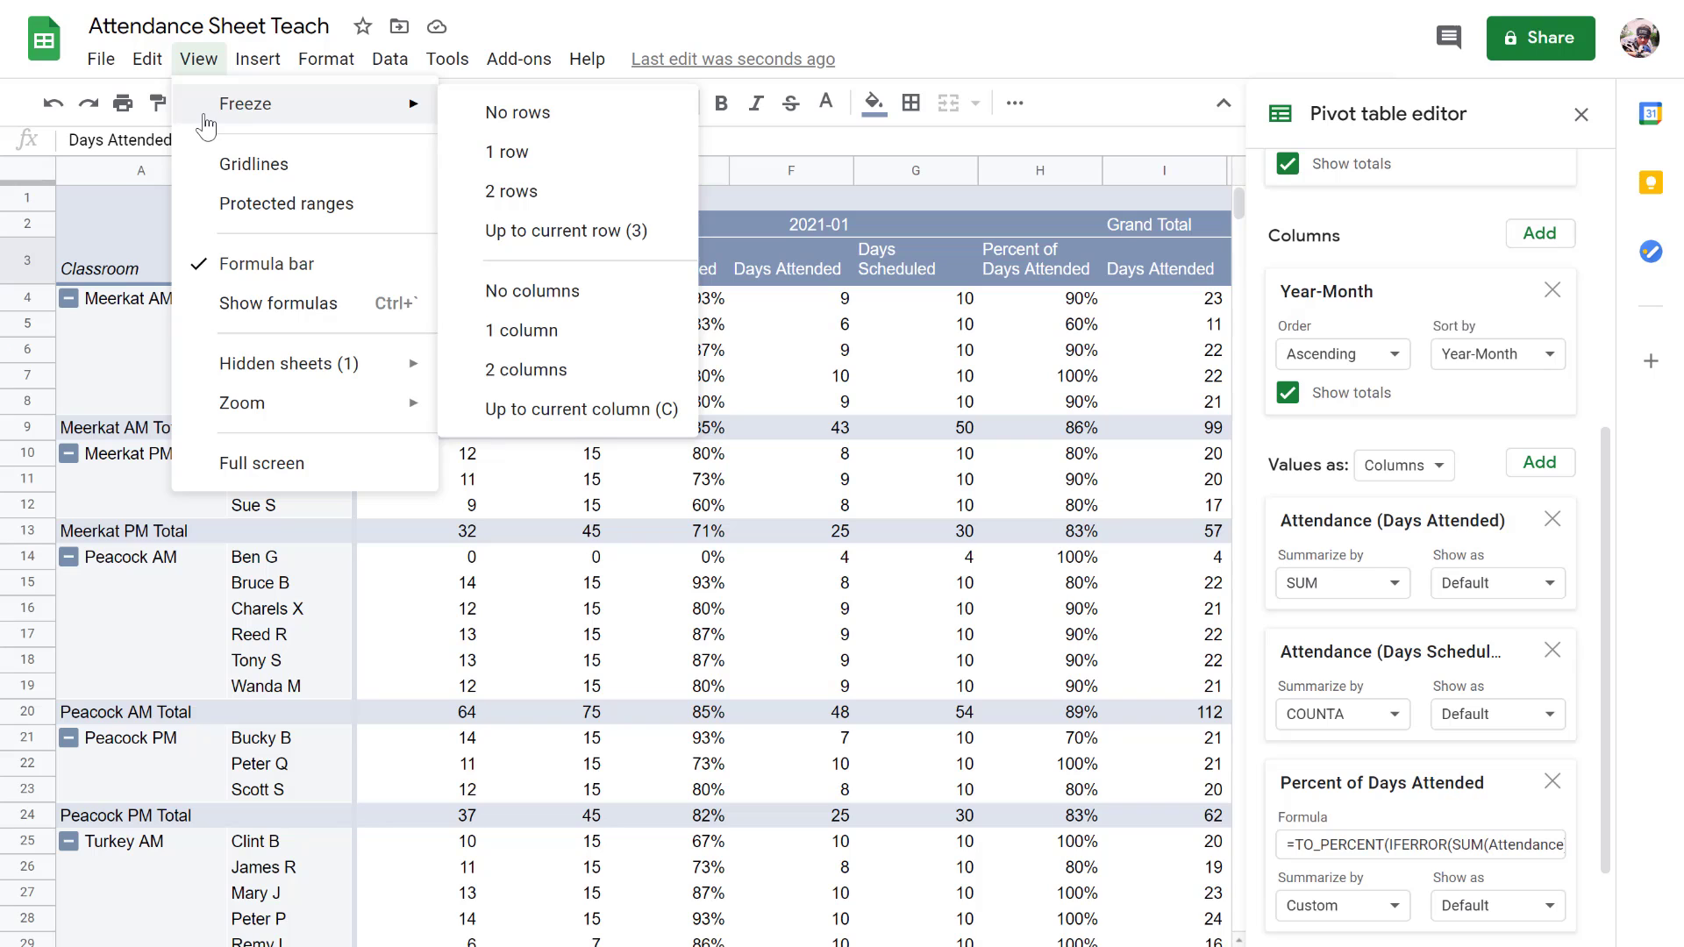
{"action": "left_click", "coordinate": [548, 232]}
{"action": "scroll", "coordinate": [565, 433], "scroll_direction": "down", "scroll_amount": 7}
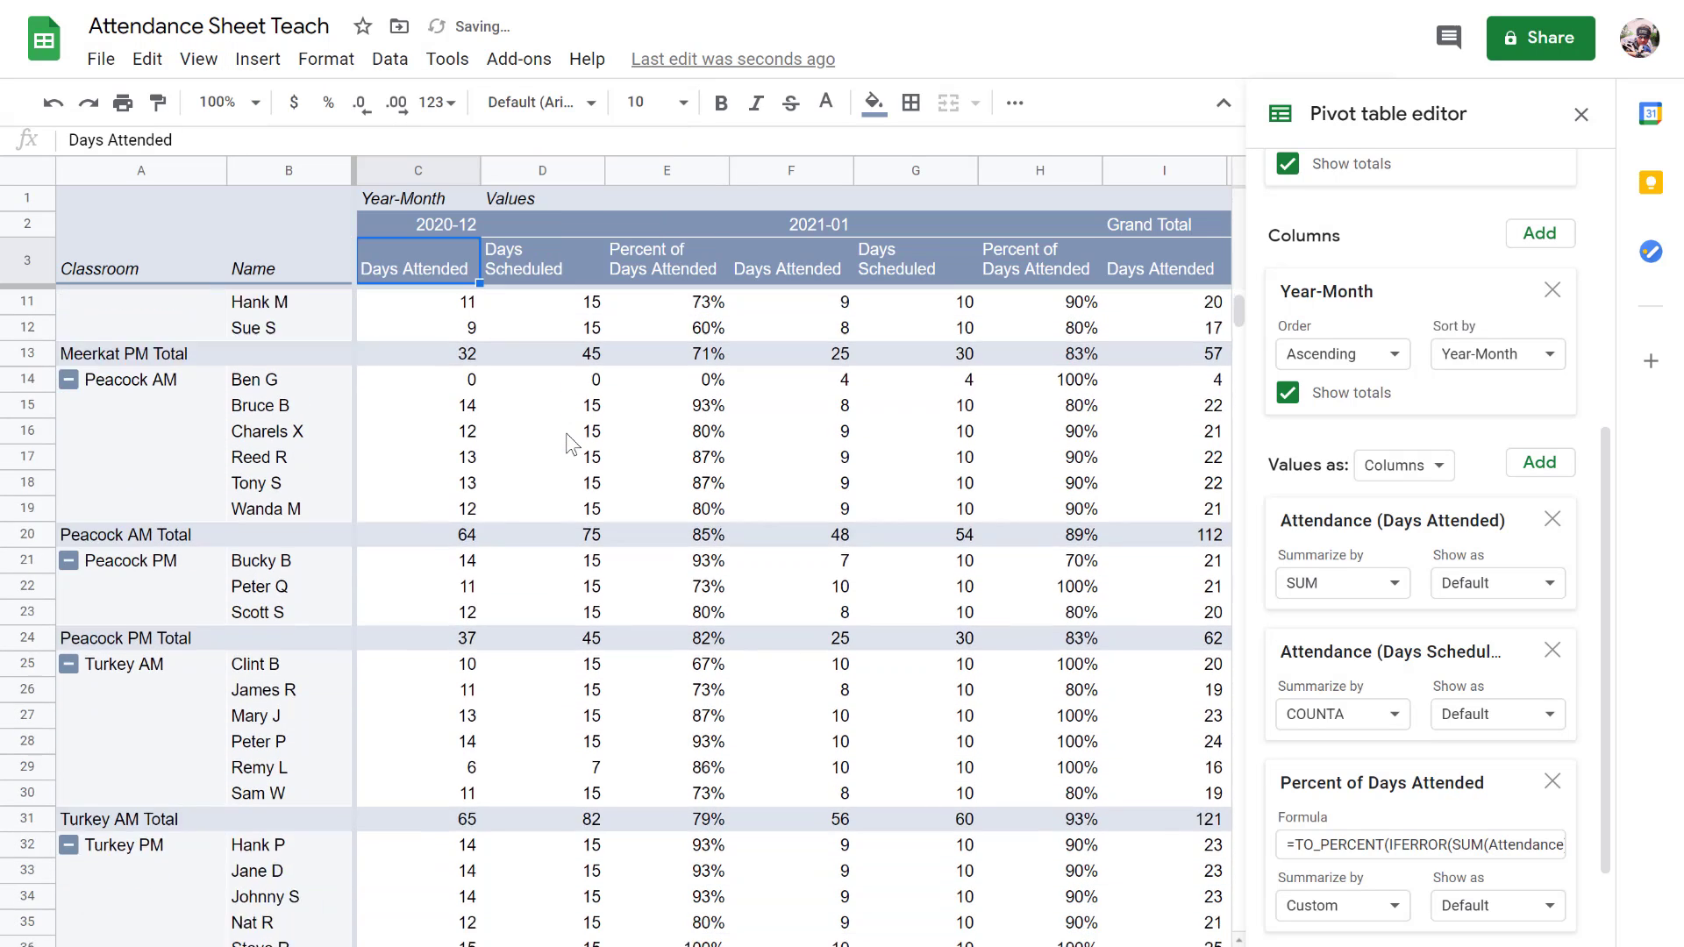
{"action": "scroll", "coordinate": [570, 443], "scroll_direction": "right", "scroll_amount": 5}
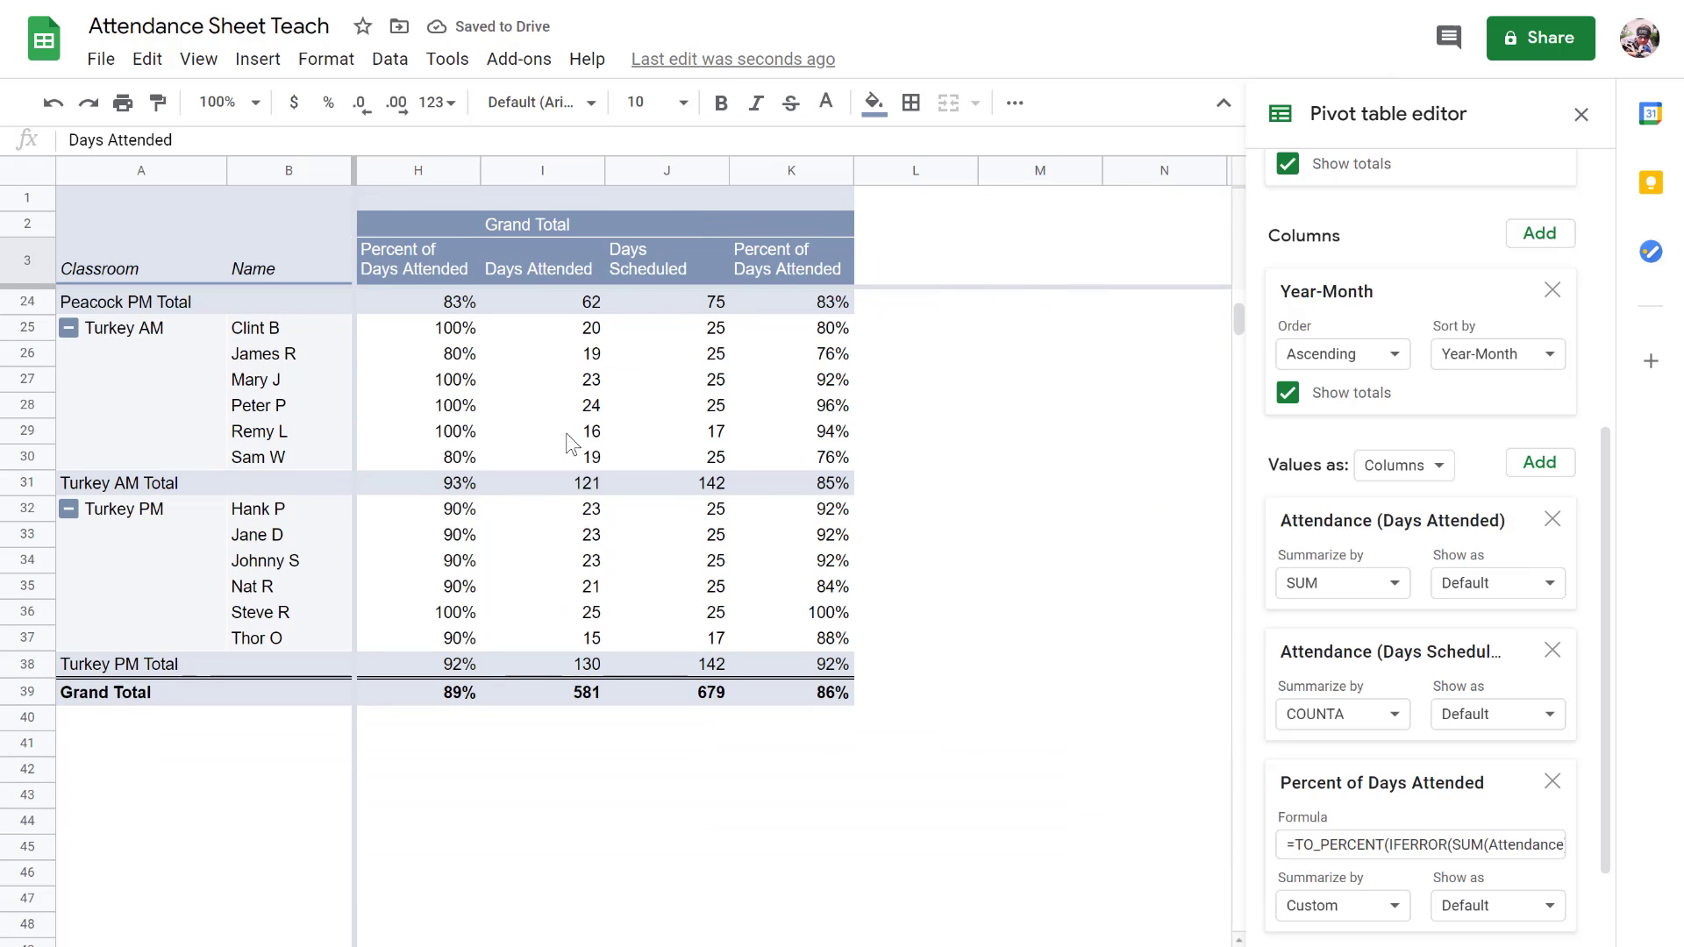
{"action": "scroll", "coordinate": [565, 438], "scroll_direction": "left", "scroll_amount": 5}
{"action": "scroll", "coordinate": [566, 438], "scroll_direction": "up", "scroll_amount": 2}
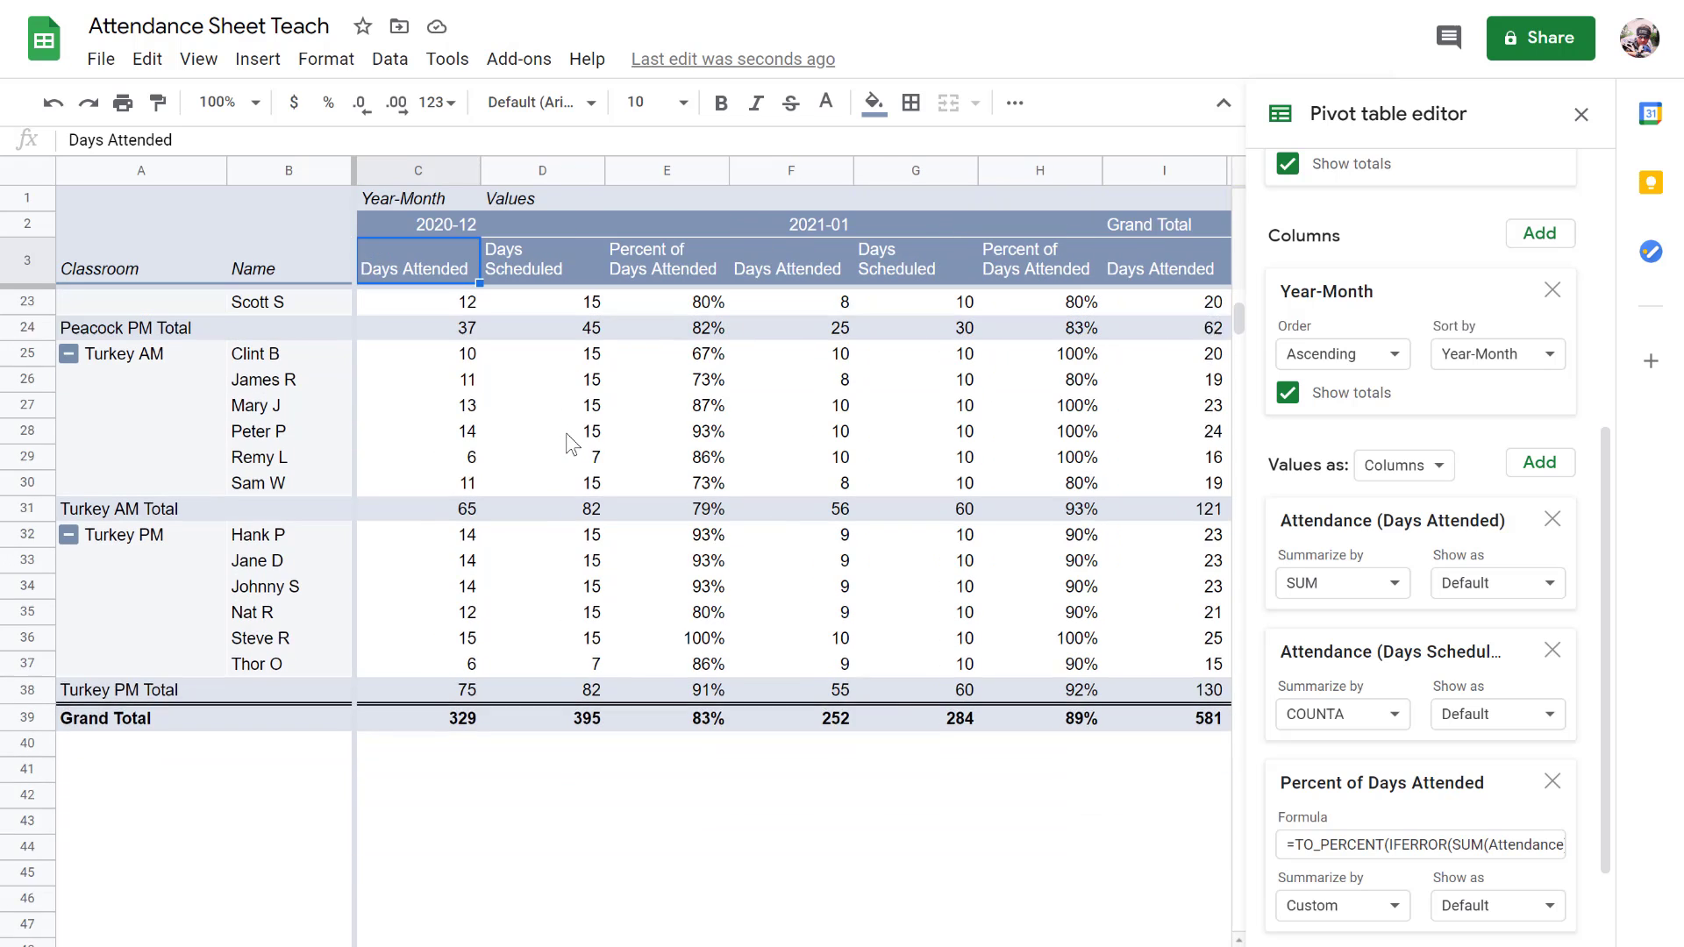
{"action": "scroll", "coordinate": [566, 439], "scroll_direction": "up", "scroll_amount": 5}
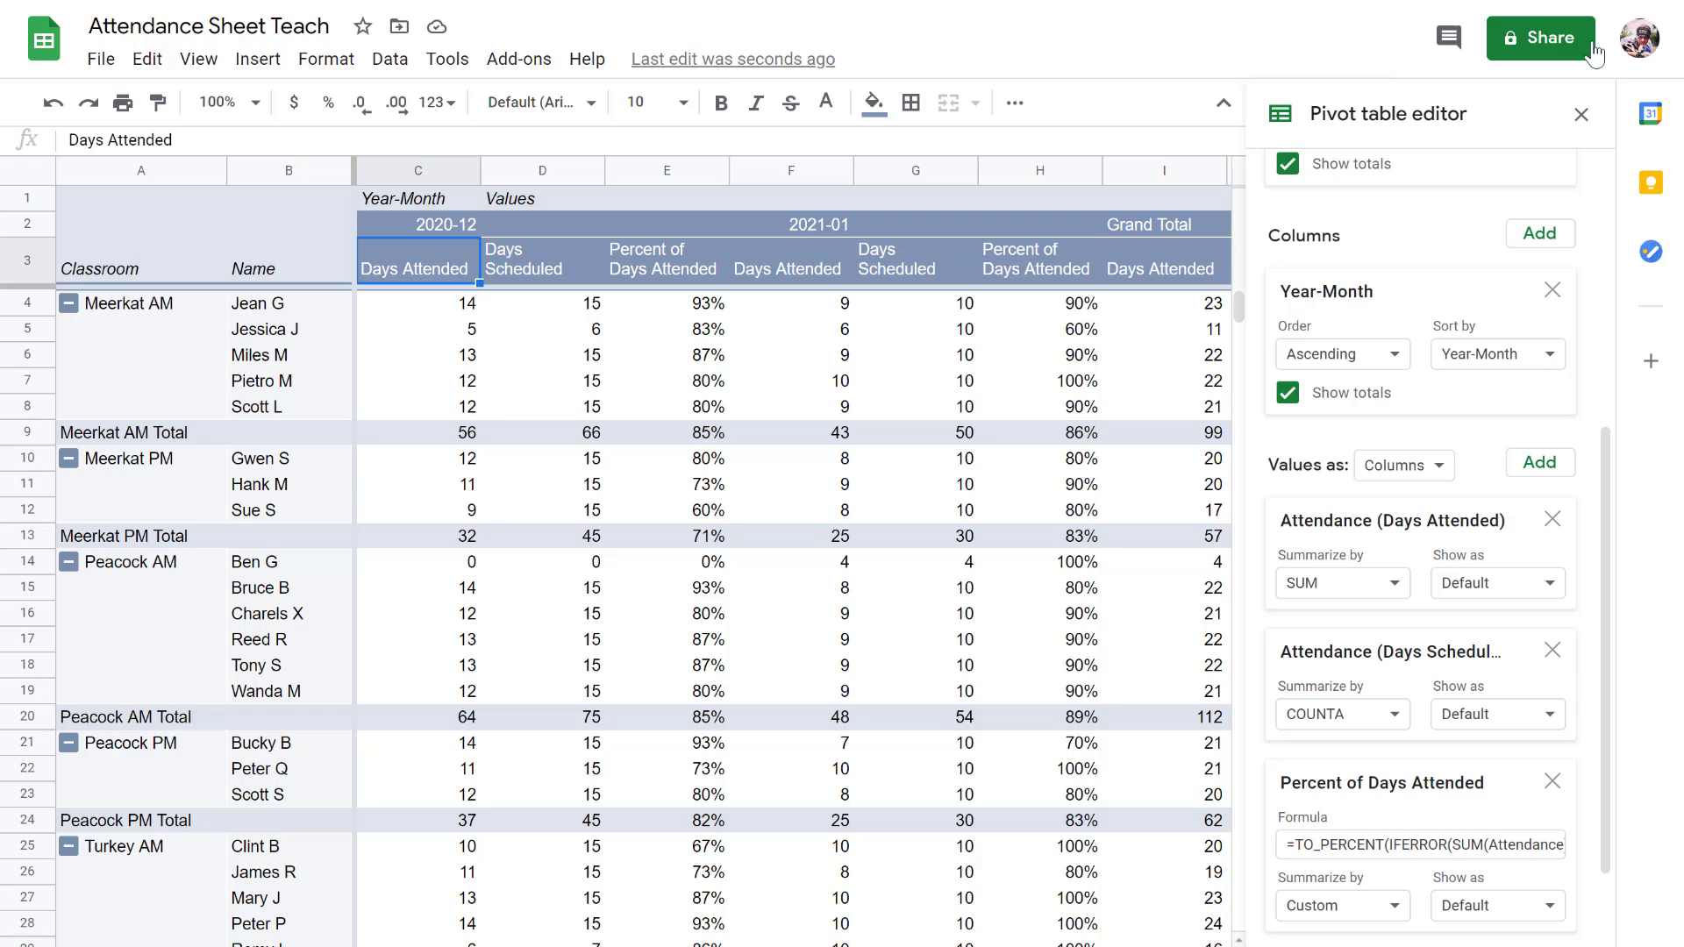
Step: Close the pivot table editor and review the table through its Grand Total row and columns
{"action": "left_click", "coordinate": [1581, 115]}
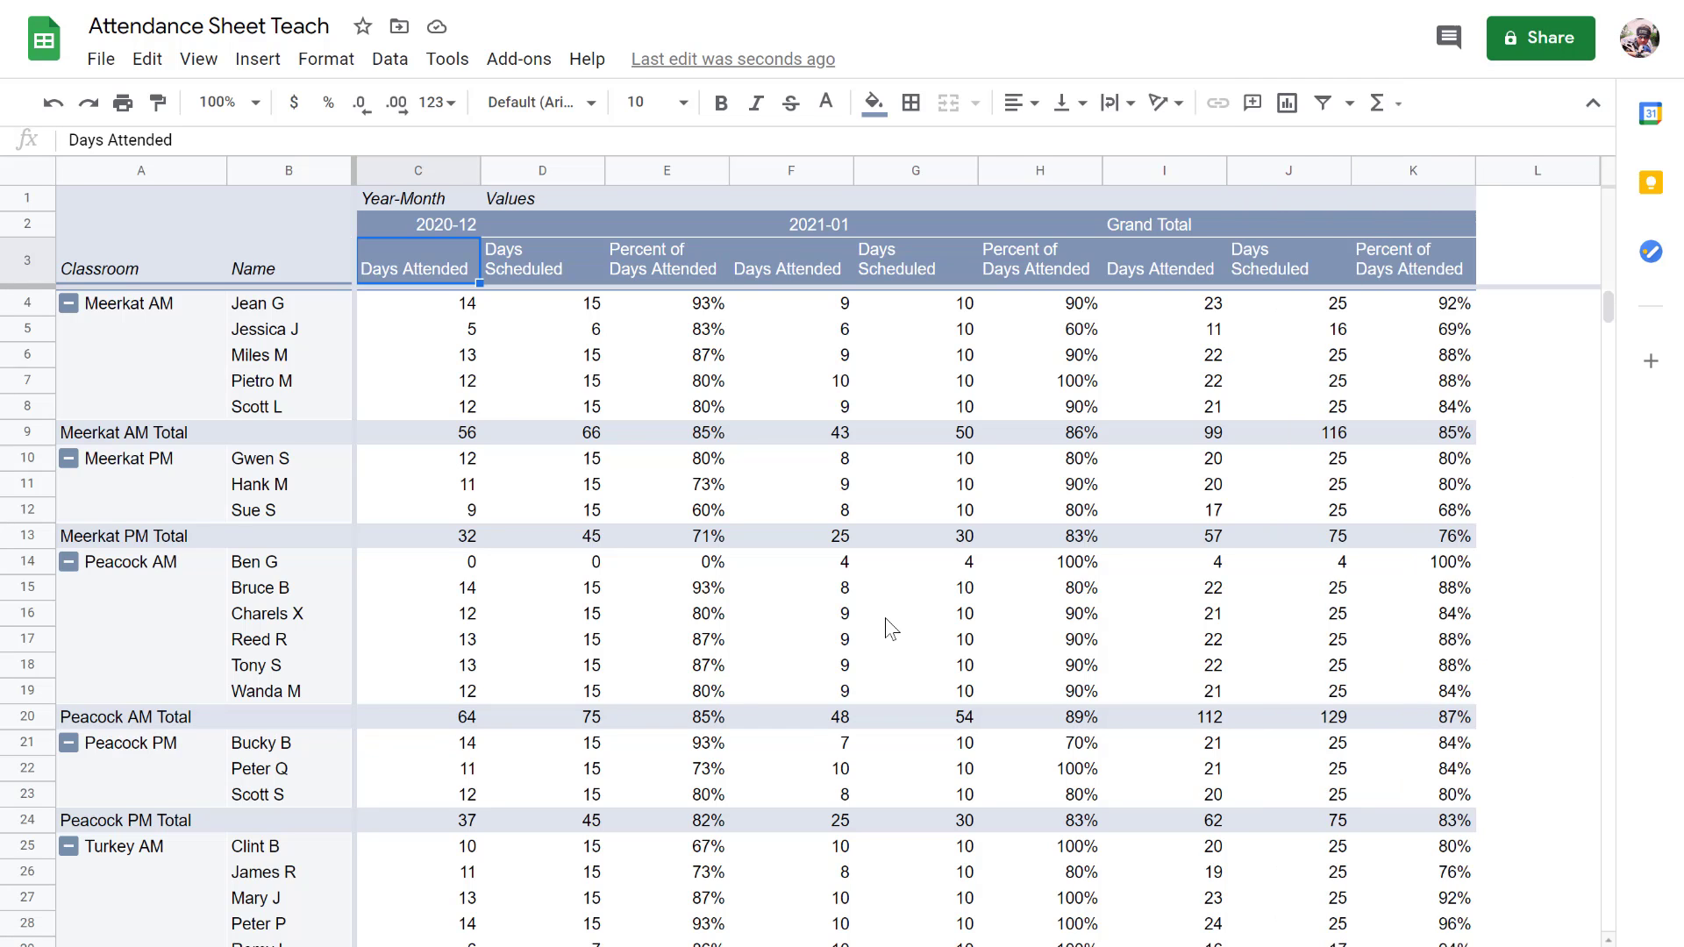
{"action": "scroll", "coordinate": [891, 628], "scroll_direction": "down", "scroll_amount": 6}
{"action": "scroll", "coordinate": [891, 628], "scroll_direction": "right", "scroll_amount": 5}
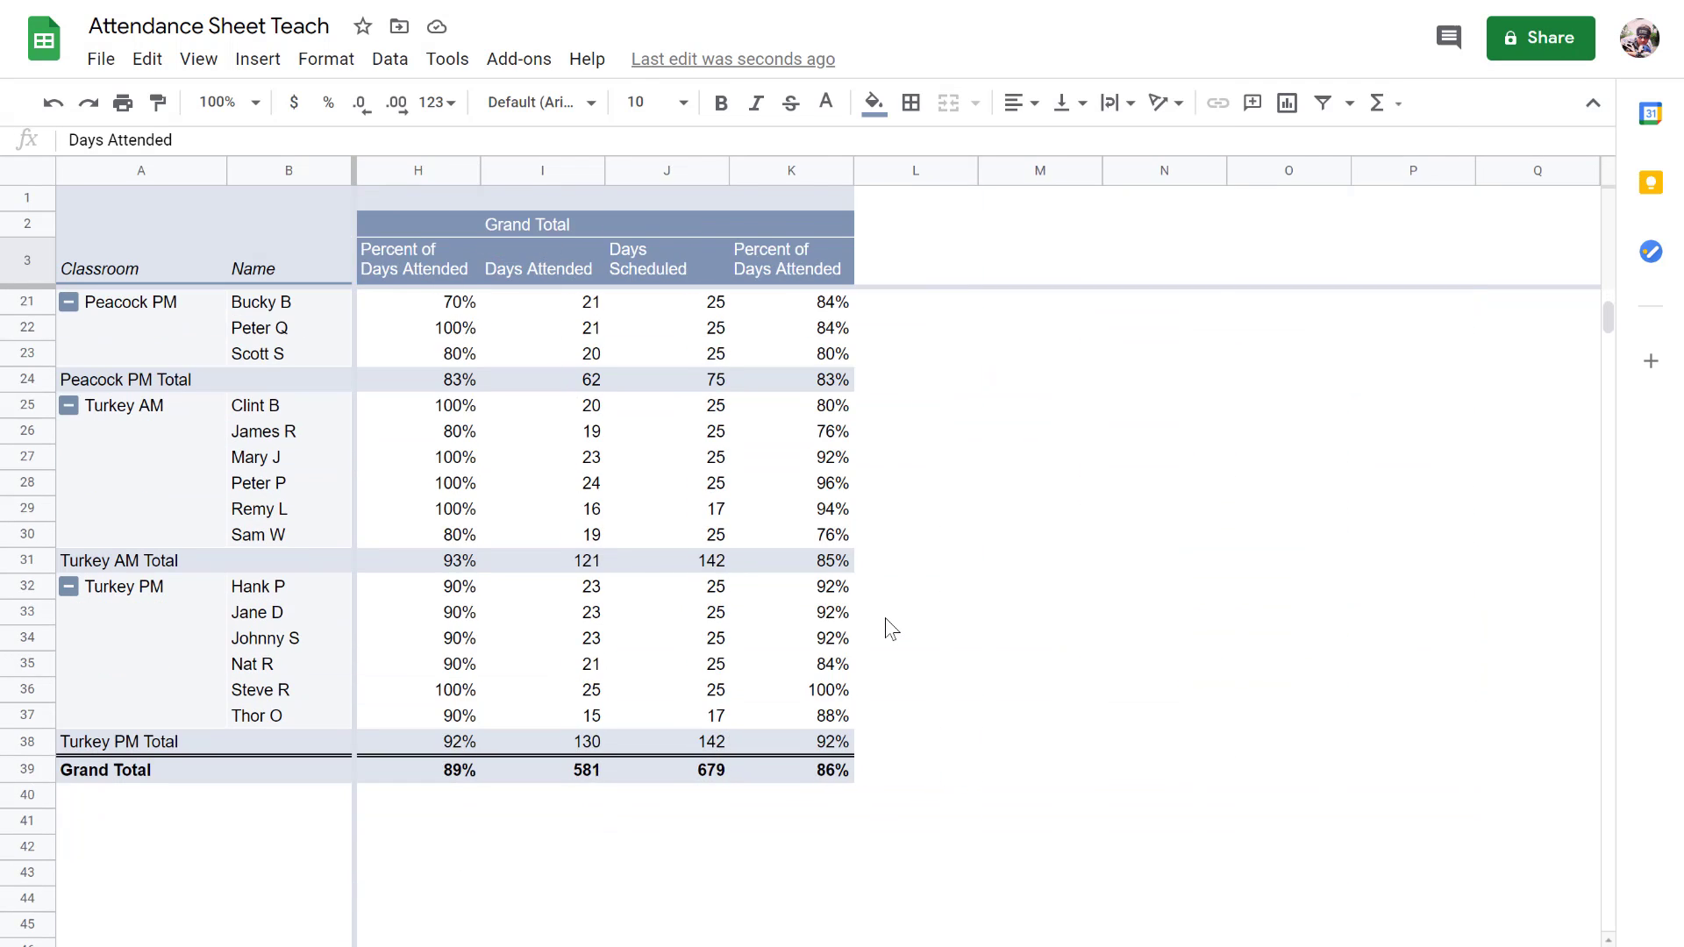
{"action": "scroll", "coordinate": [886, 621], "scroll_direction": "left", "scroll_amount": 5}
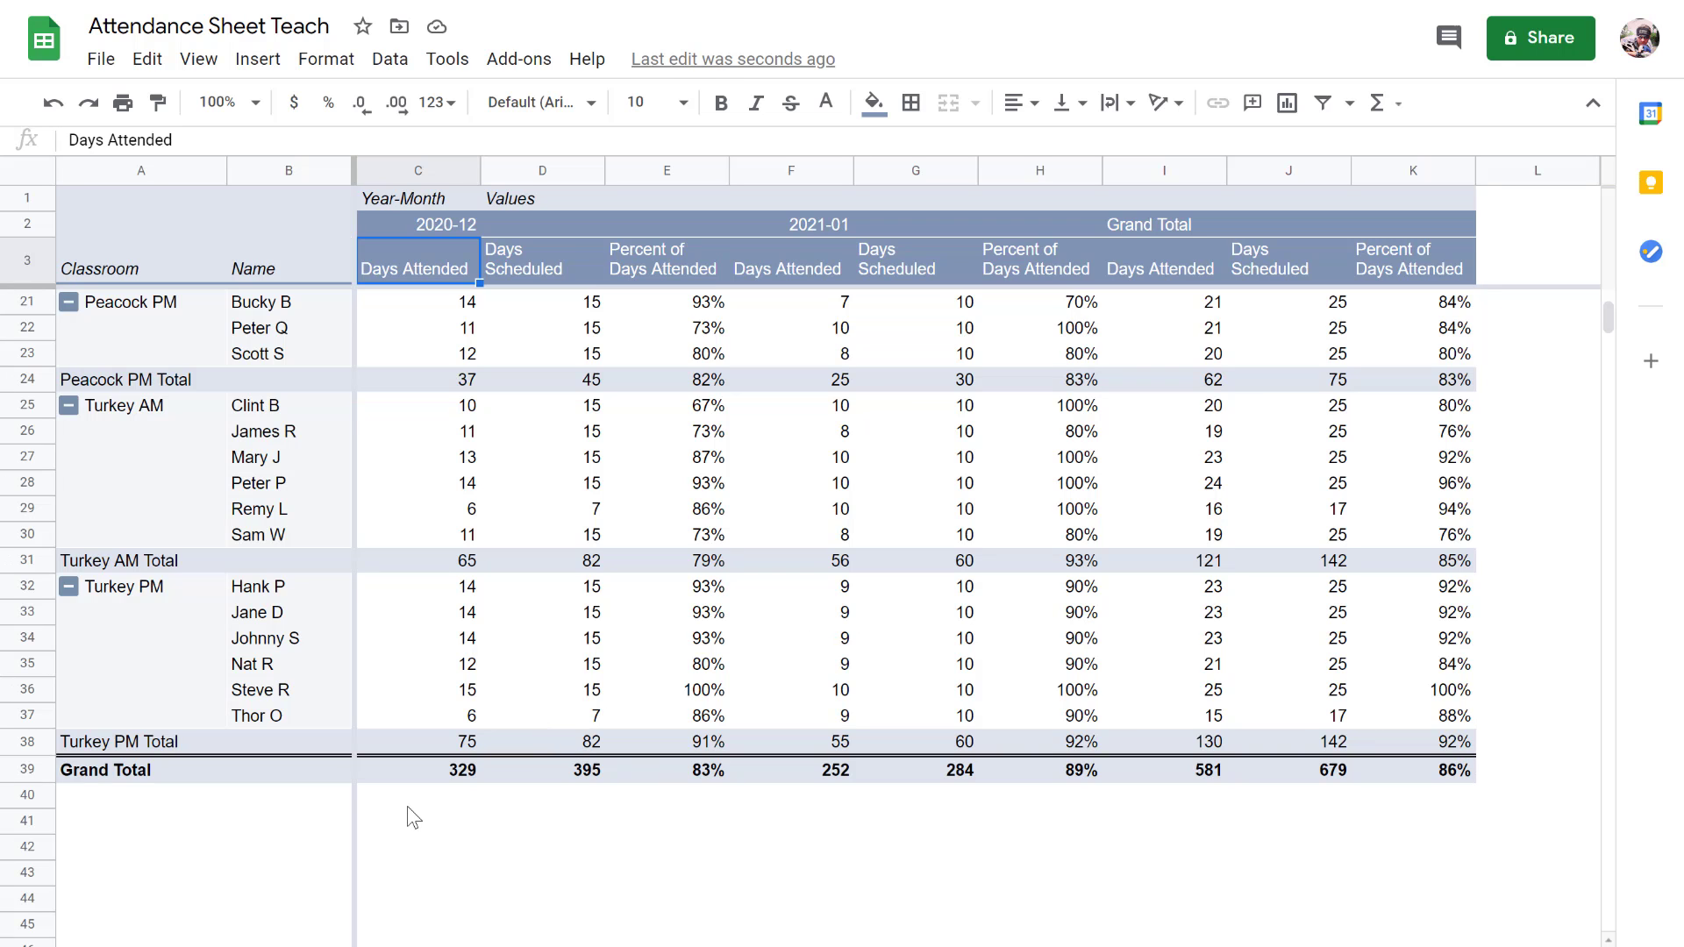